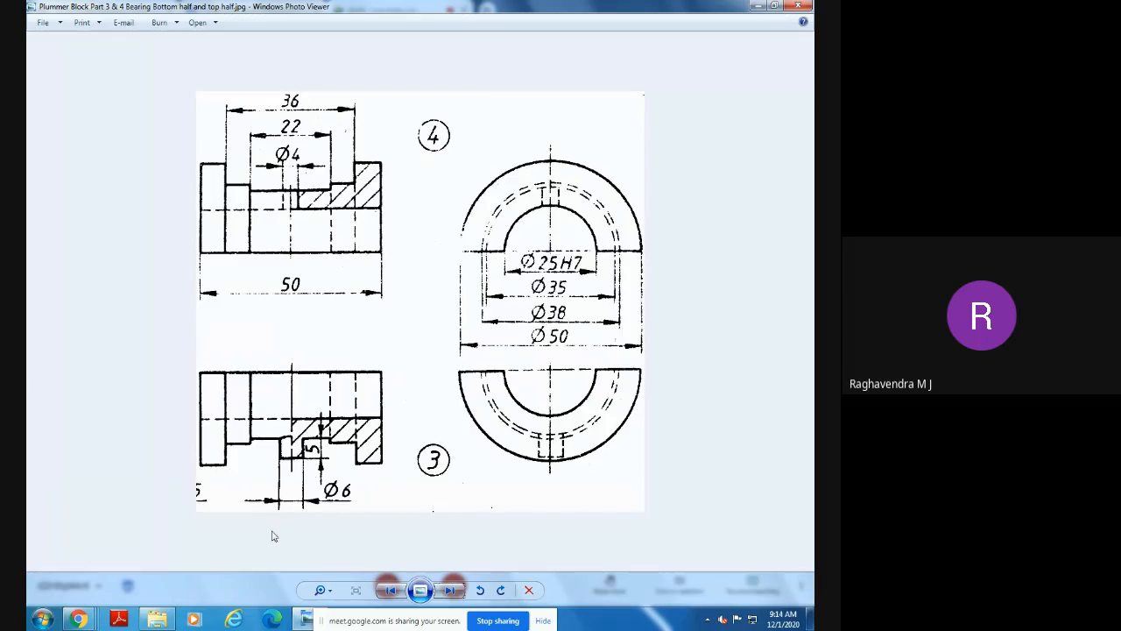
Launch Solid Edge and create a new solid part document.
left_click(758, 6)
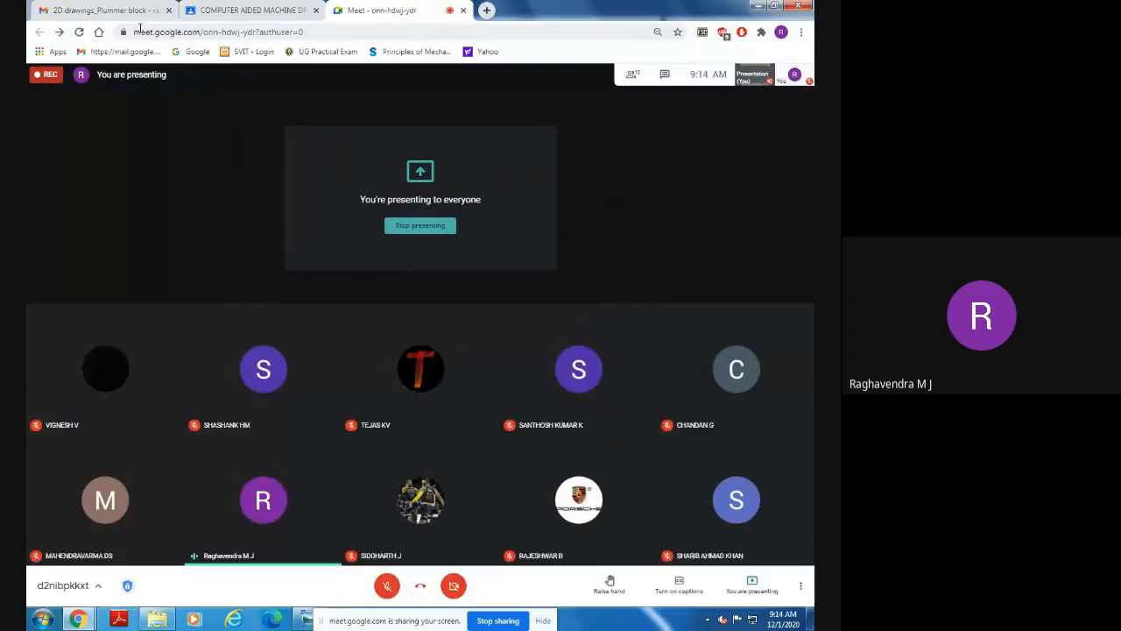
left_click(759, 6)
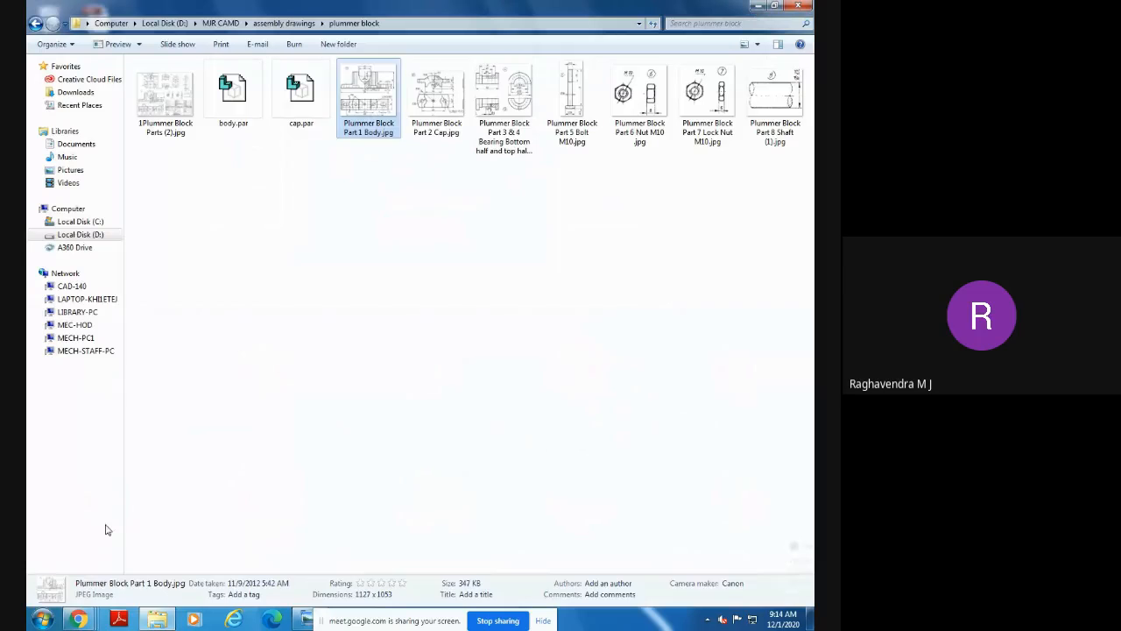
left_click(42, 619)
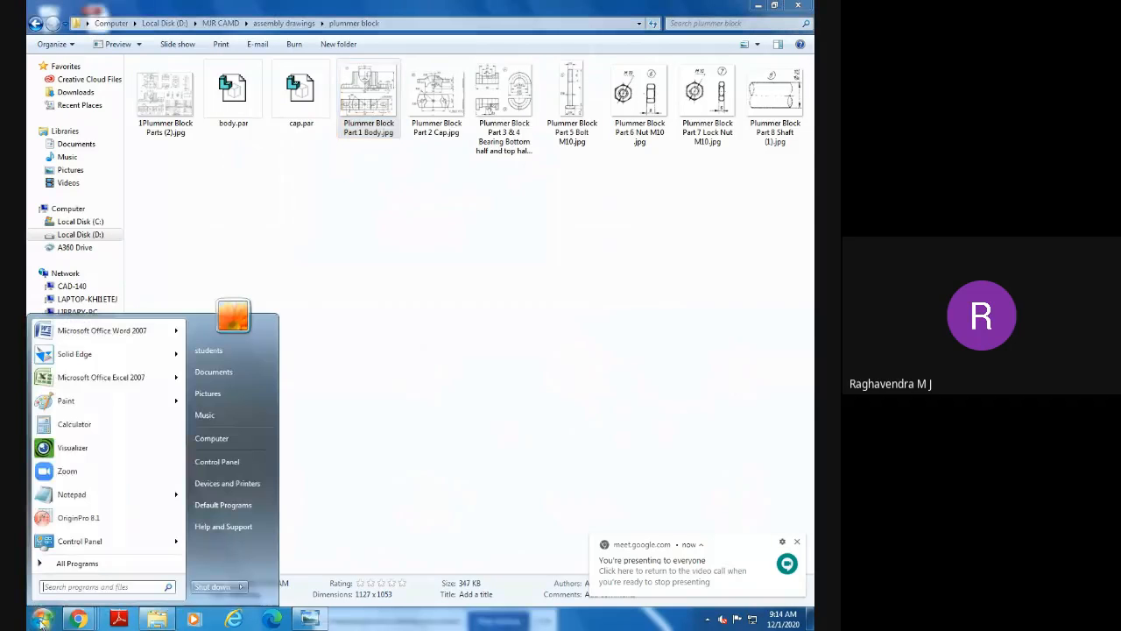
left_click(79, 356)
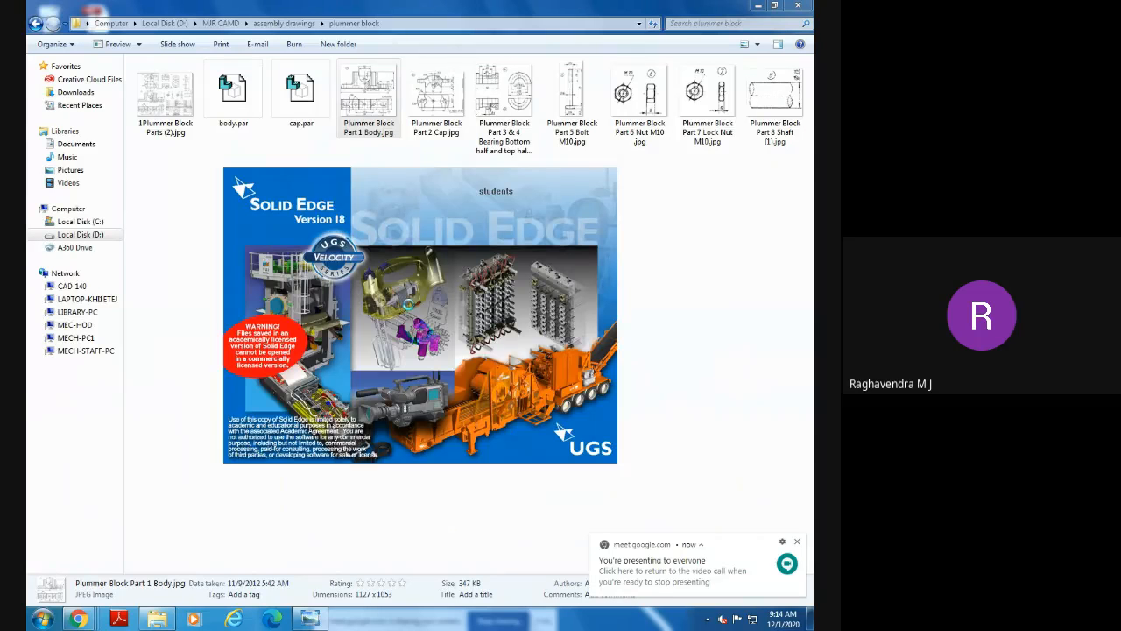
left_click(797, 543)
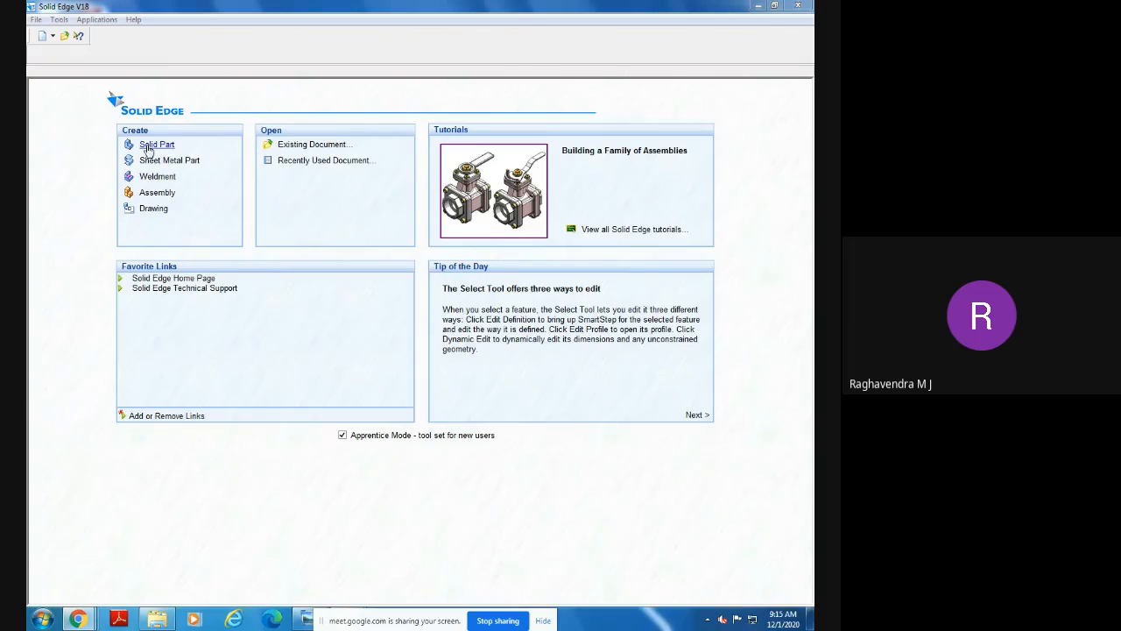
left_click(149, 150)
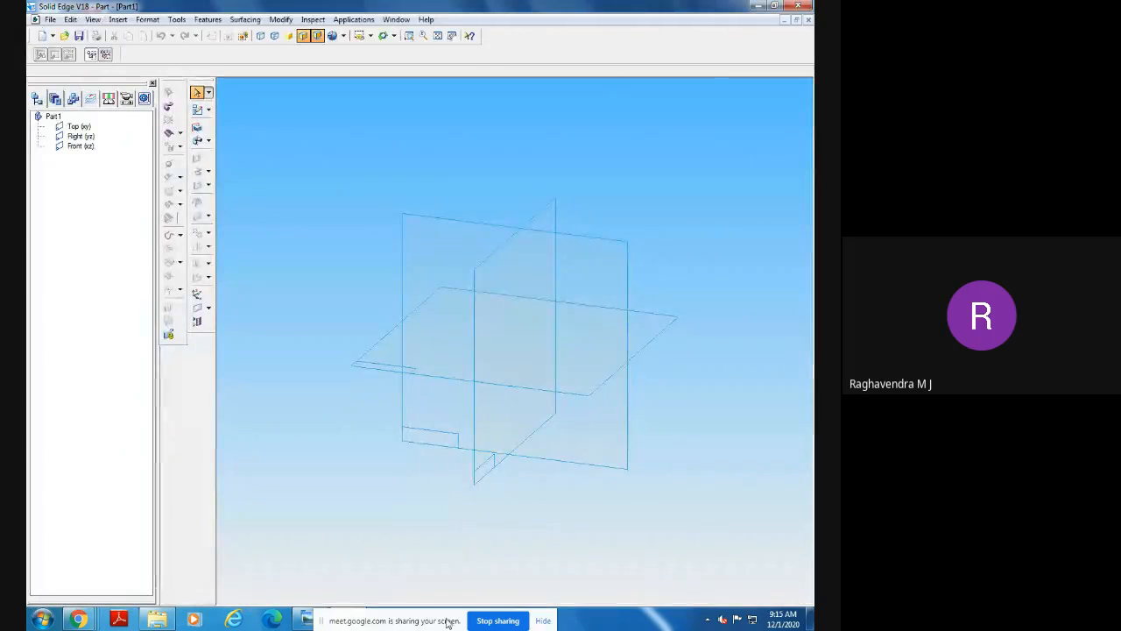
left_click_drag(419, 620, 616, 613)
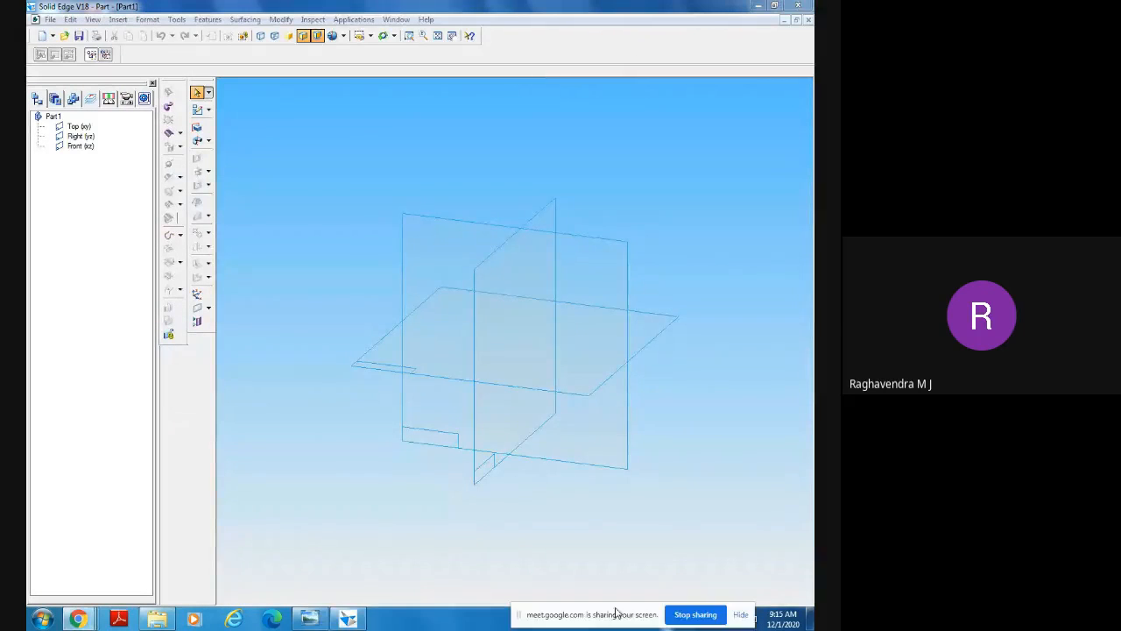
left_click(309, 619)
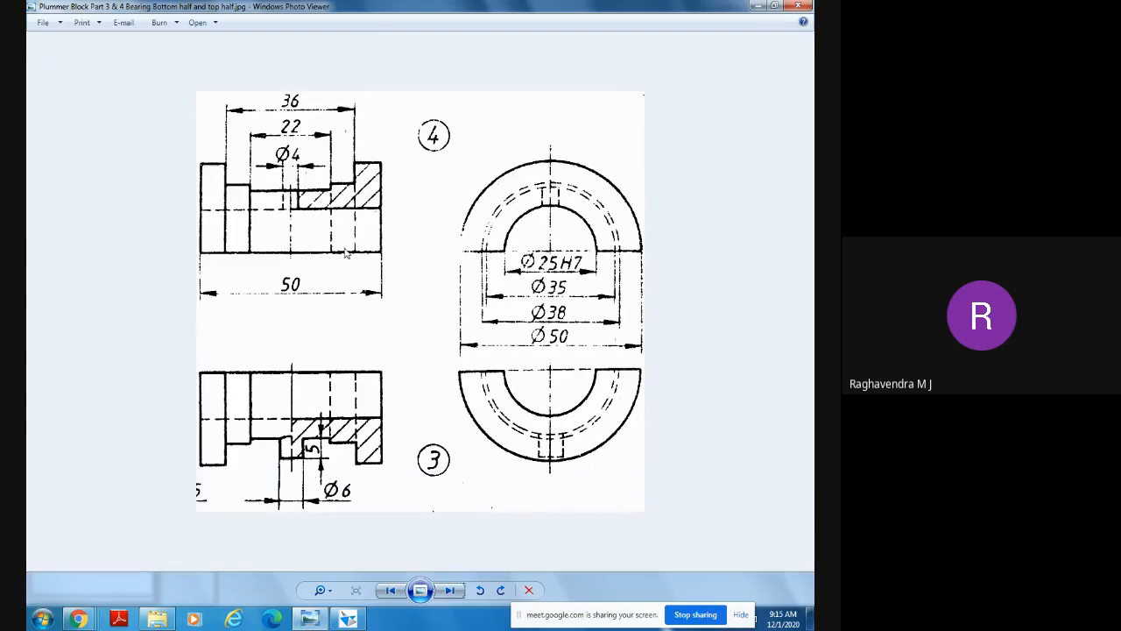
left_click(348, 619)
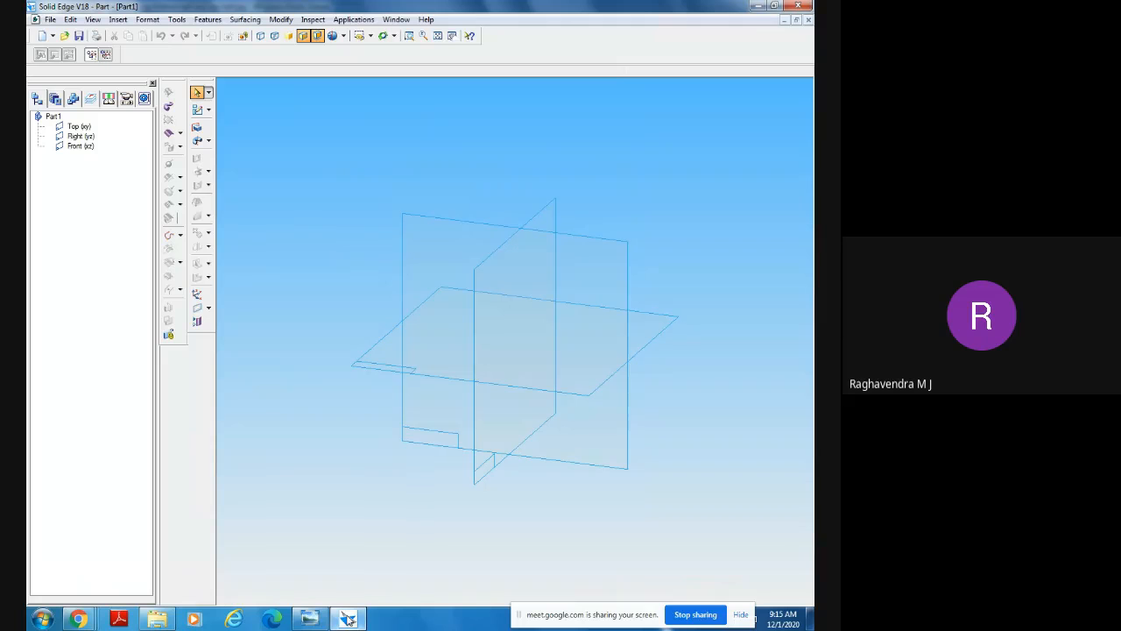
left_click(209, 140)
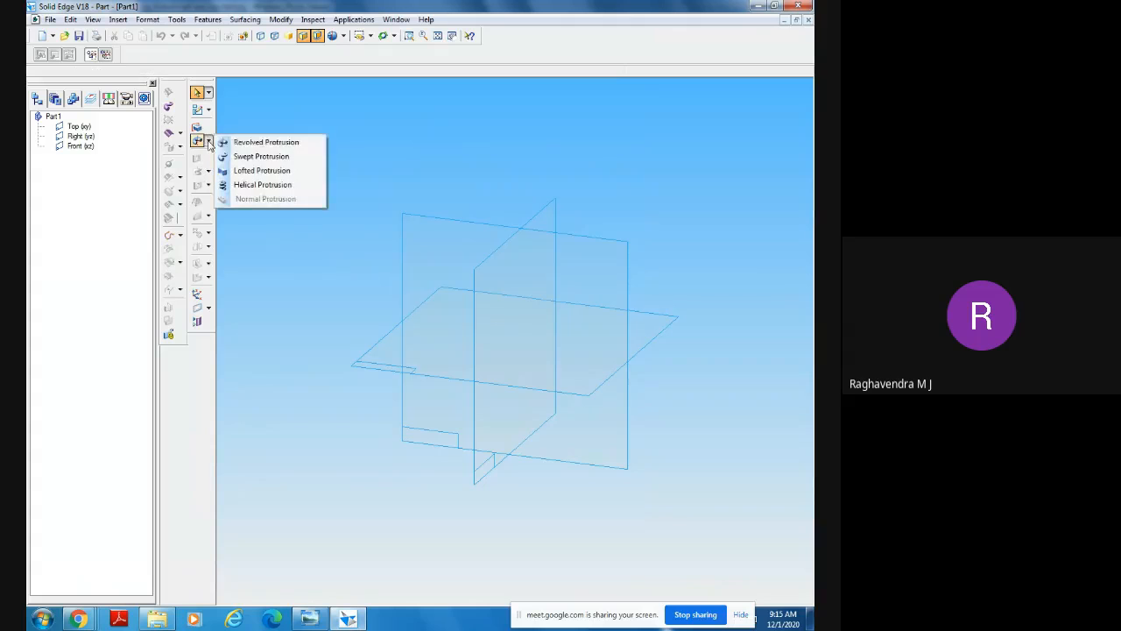
left_click(266, 146)
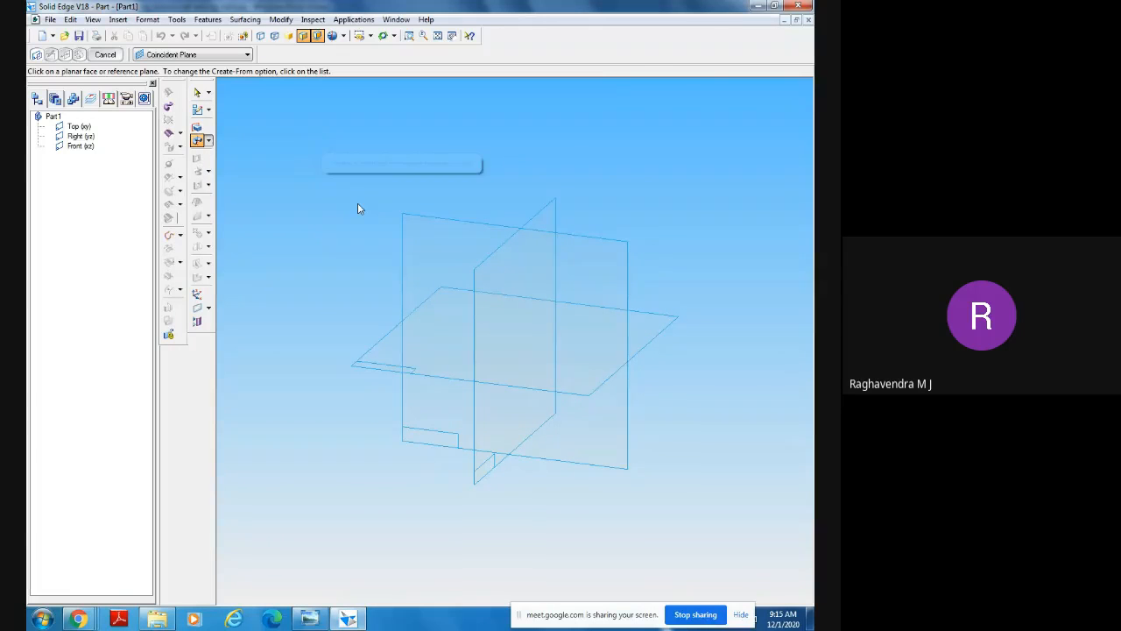
left_click(600, 269)
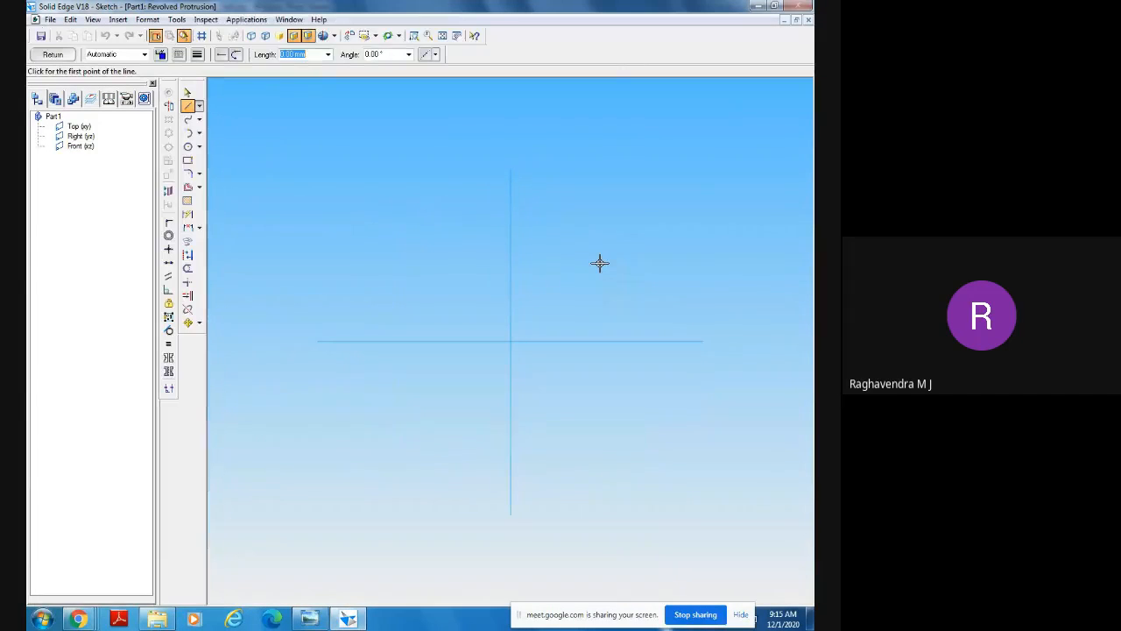
left_click(344, 621)
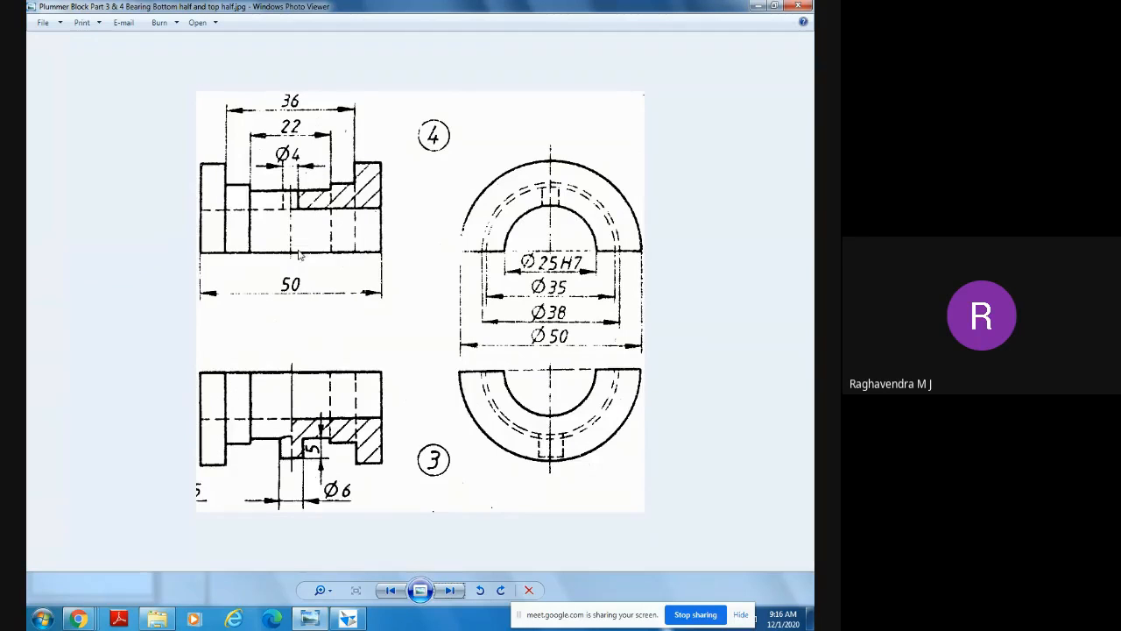
left_click(348, 619)
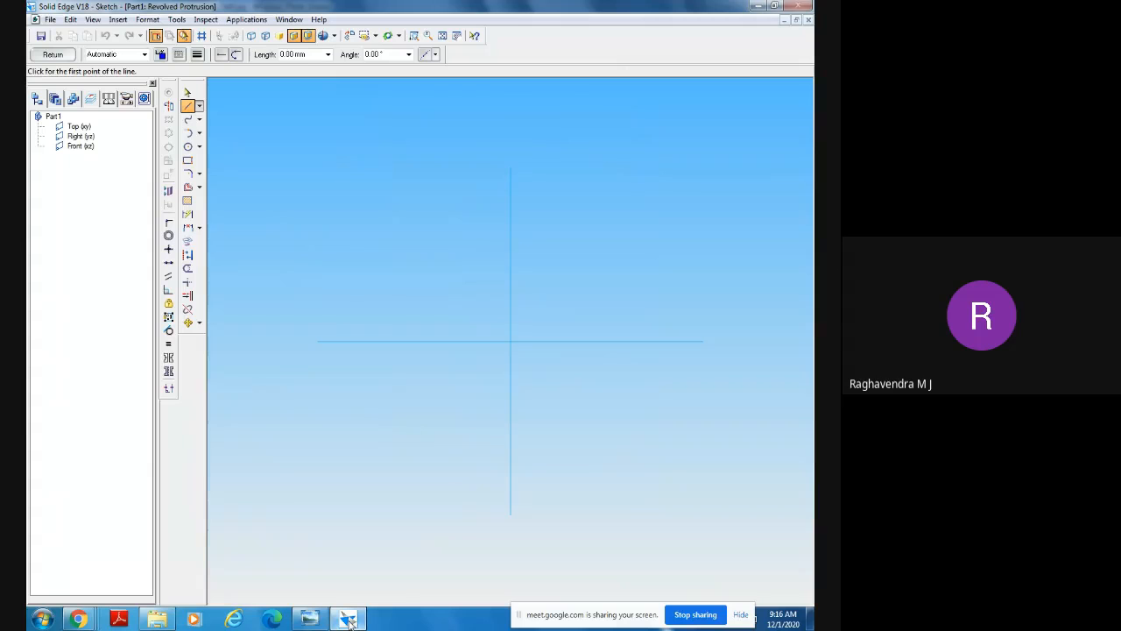
left_click(53, 55)
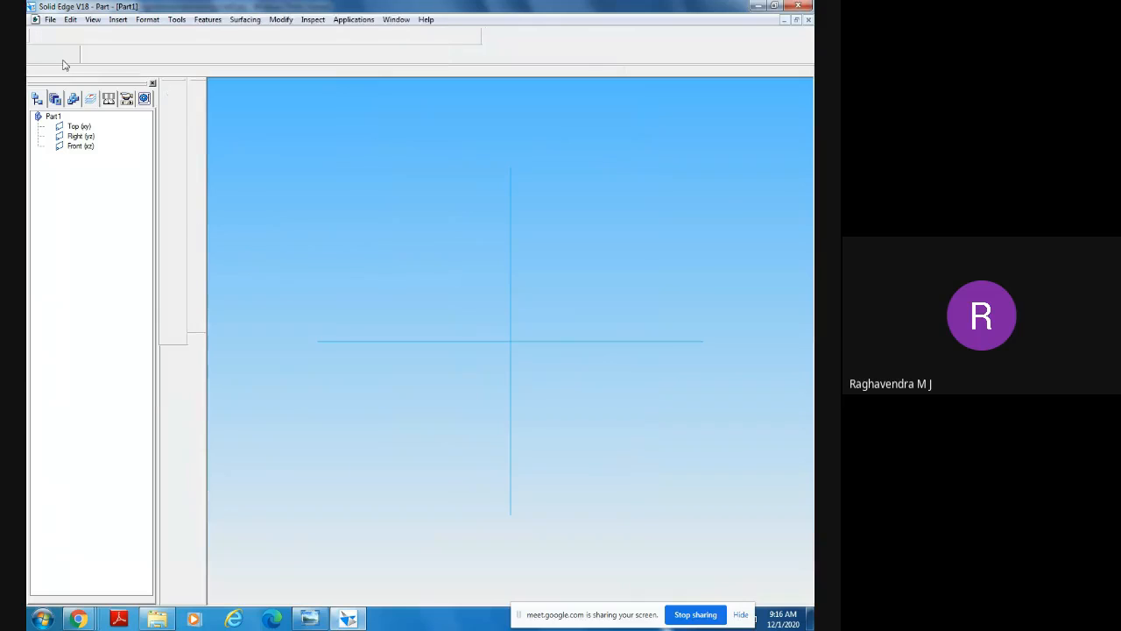
Start a revolved protrusion and open its profile sketch on the front (xz) reference plane.
left_click(207, 141)
left_click(272, 143)
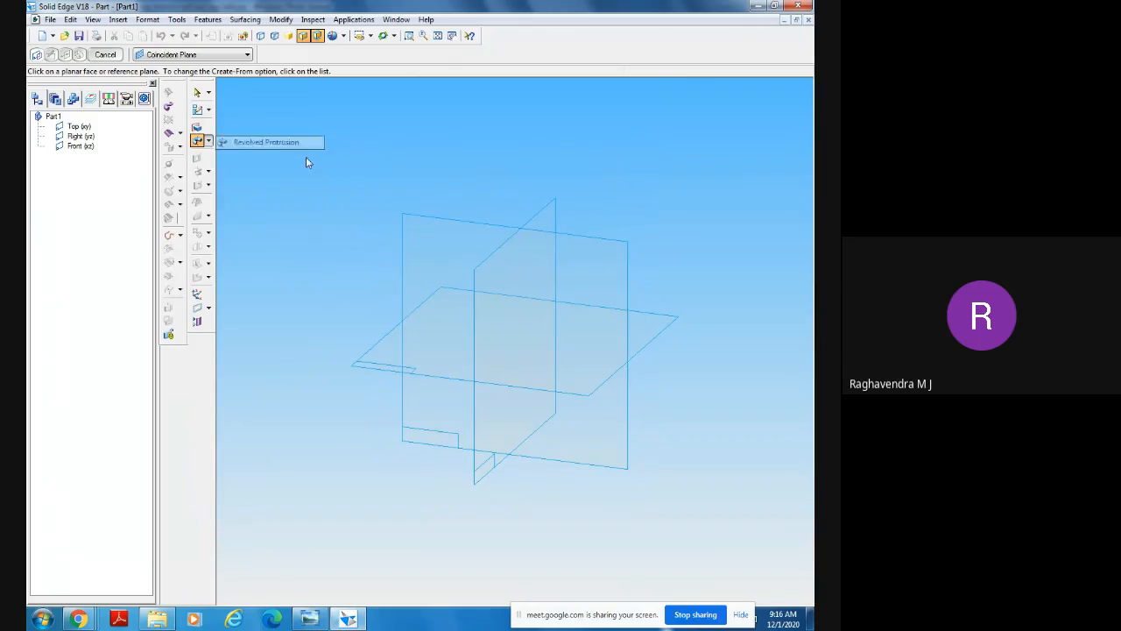
left_click(436, 257)
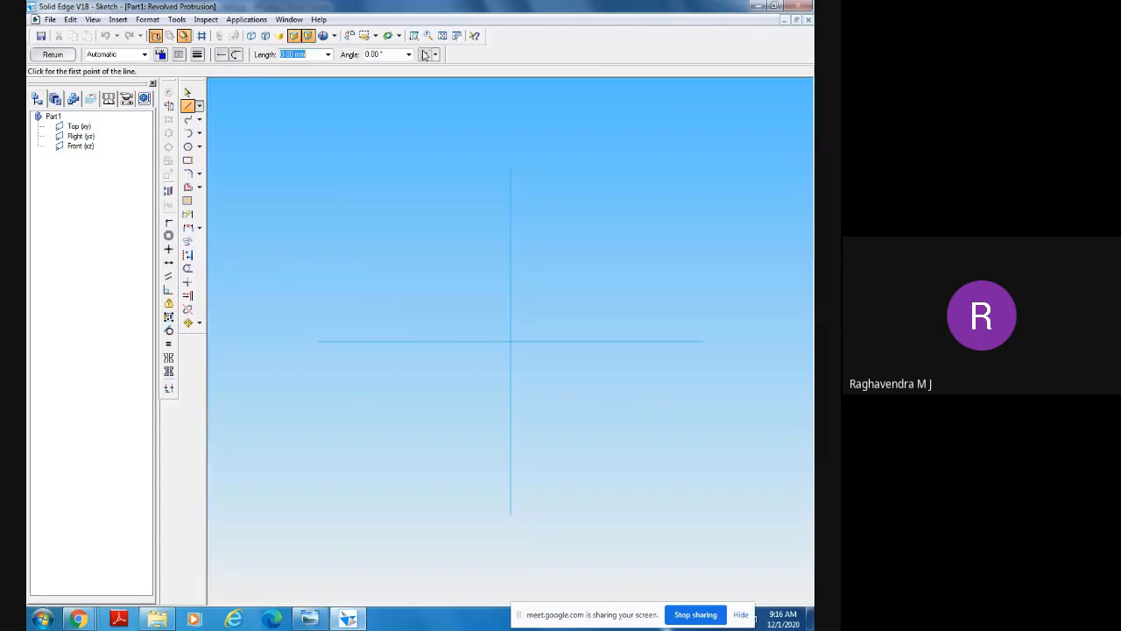
left_click(456, 35)
left_click_drag(586, 220, 508, 231)
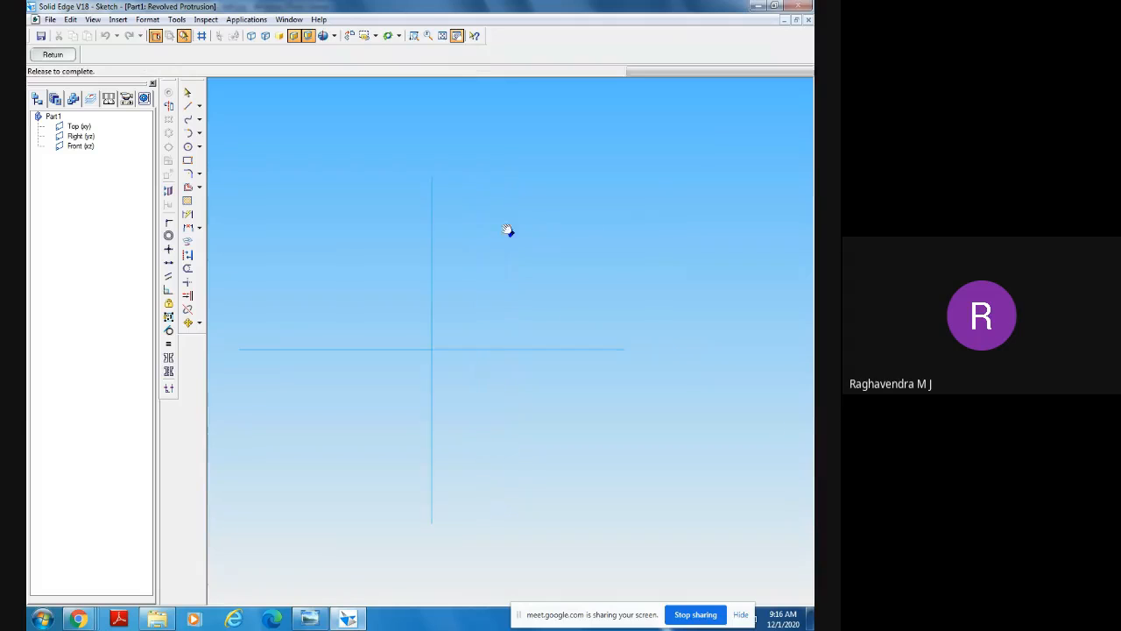
left_click(188, 93)
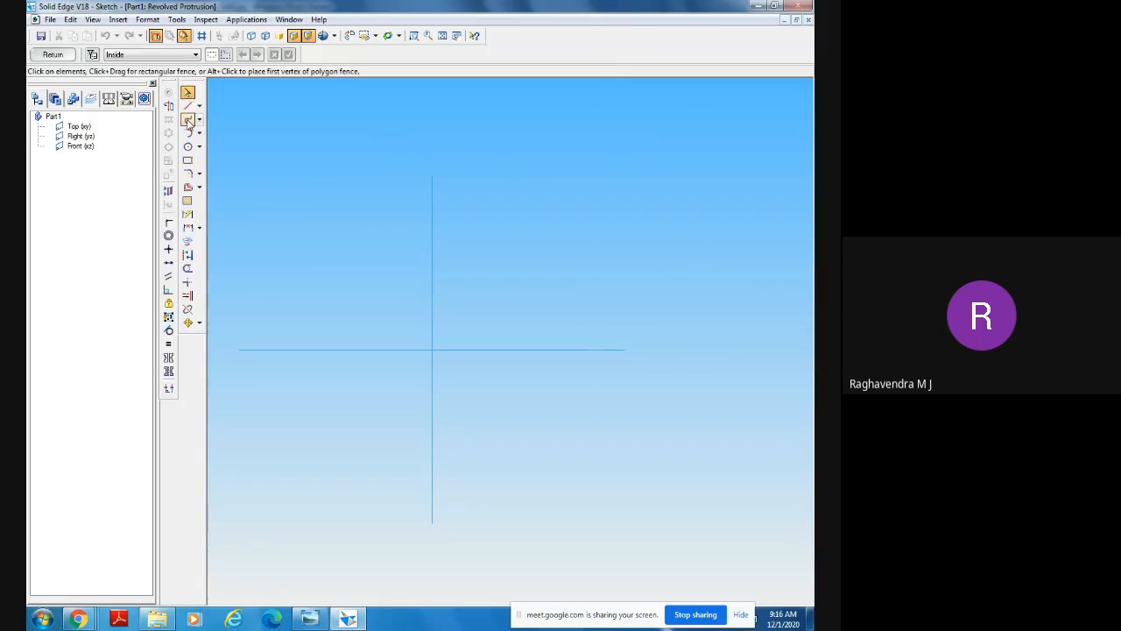
Following the bearing drawing, sketch a closed two-step profile about 37 mm long, starting on the vertical reference line above the horizontal one.
left_click(187, 105)
left_click(311, 617)
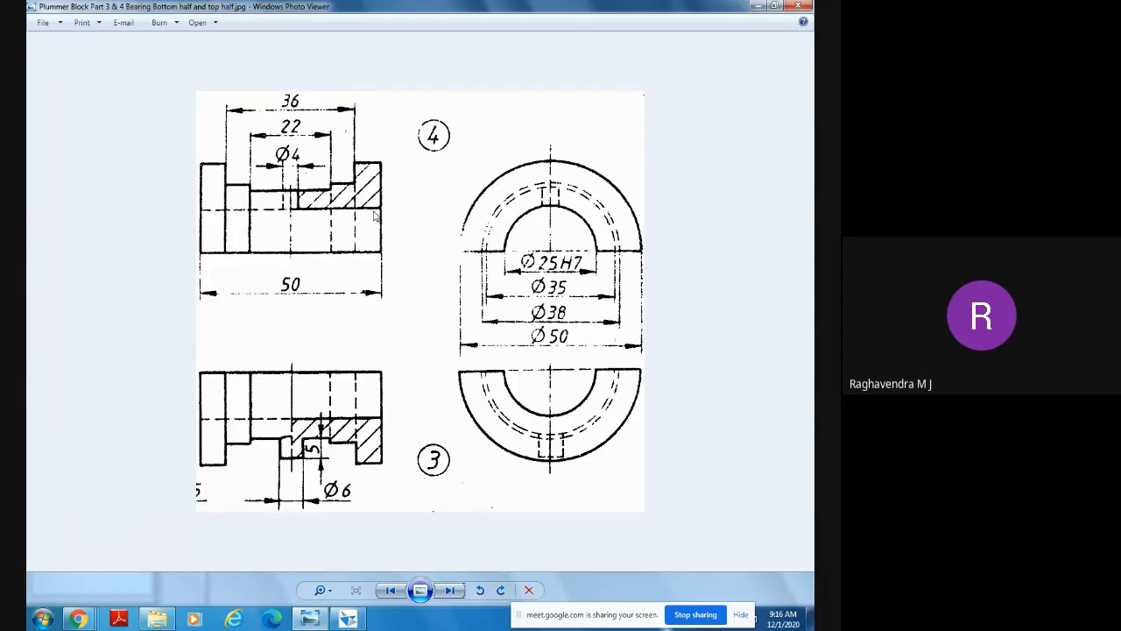
left_click(348, 618)
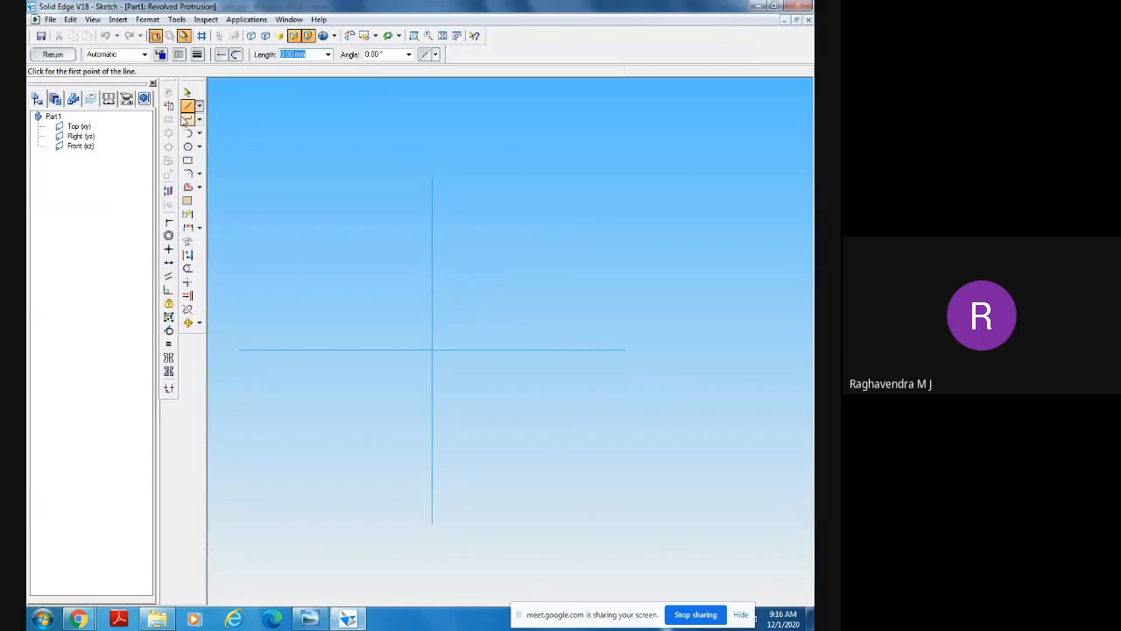
left_click(431, 274)
left_click(309, 619)
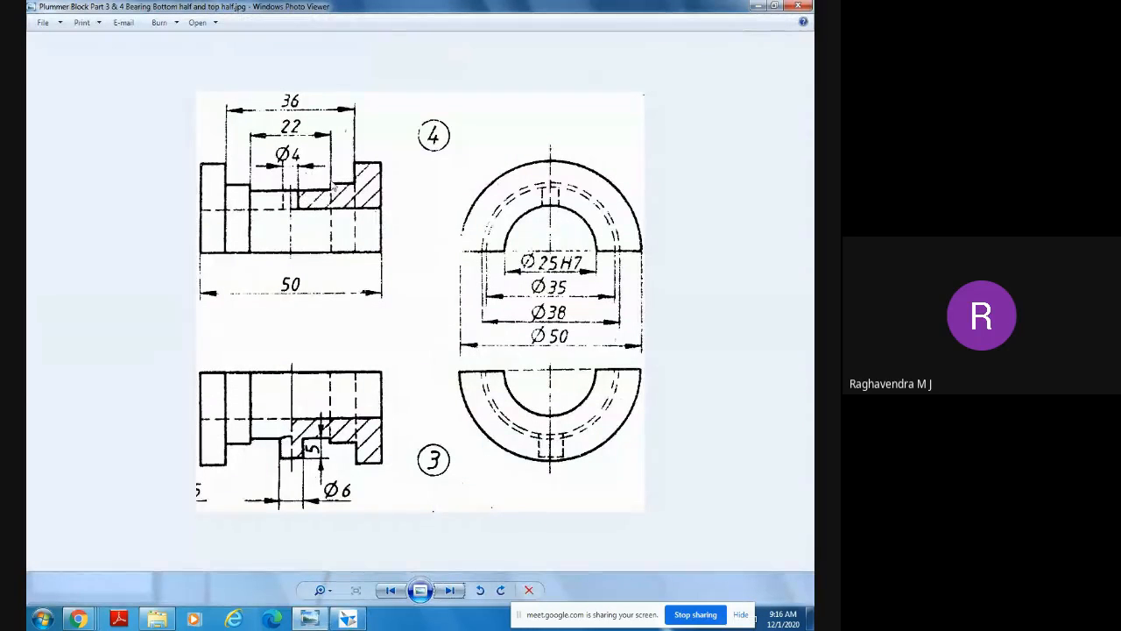
left_click(347, 616)
left_click(488, 273)
left_click(488, 252)
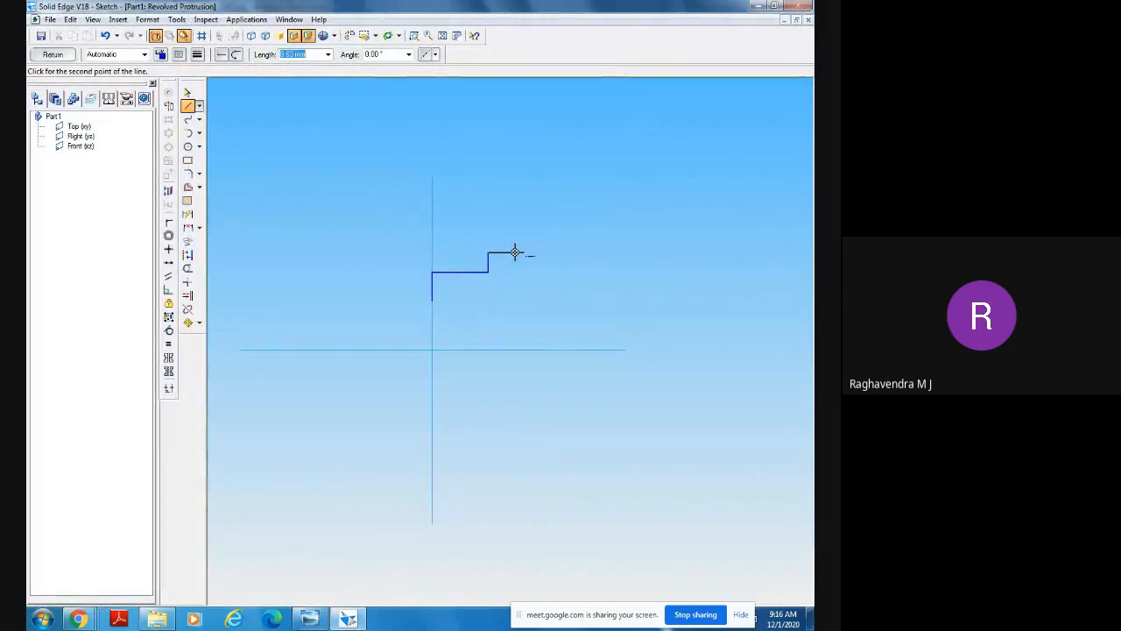
left_click(522, 252)
left_click(521, 233)
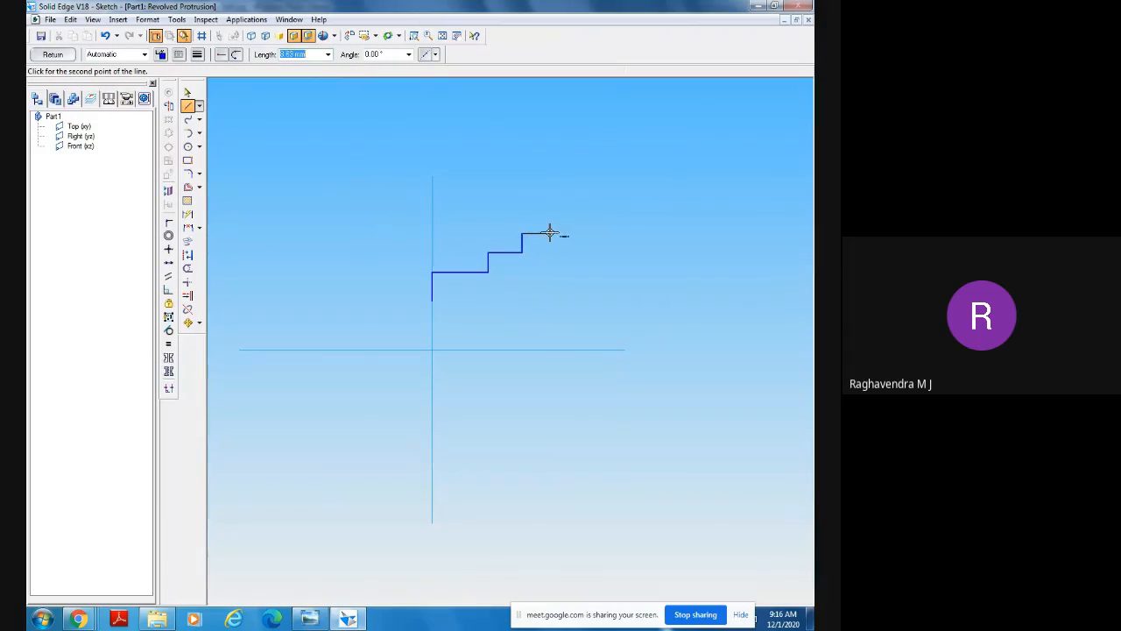
left_click(551, 233)
left_click(551, 300)
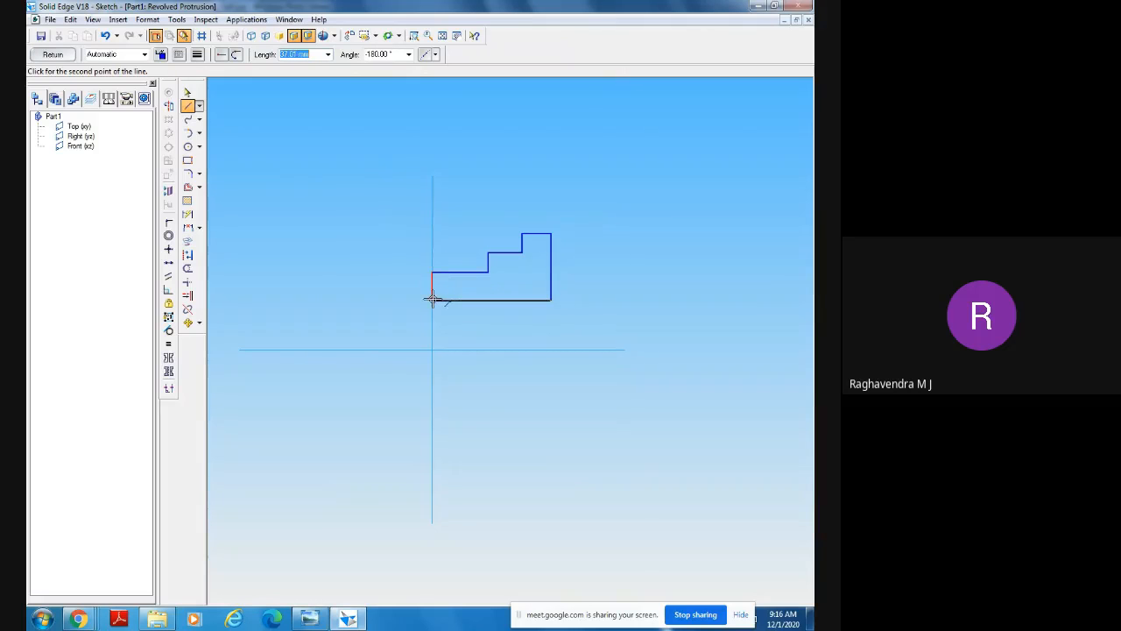
left_click(432, 300)
left_click(431, 273)
Consult the bearing drawing and dimension the distance between the horizontal reference line and the profile's lower edge.
left_click(309, 619)
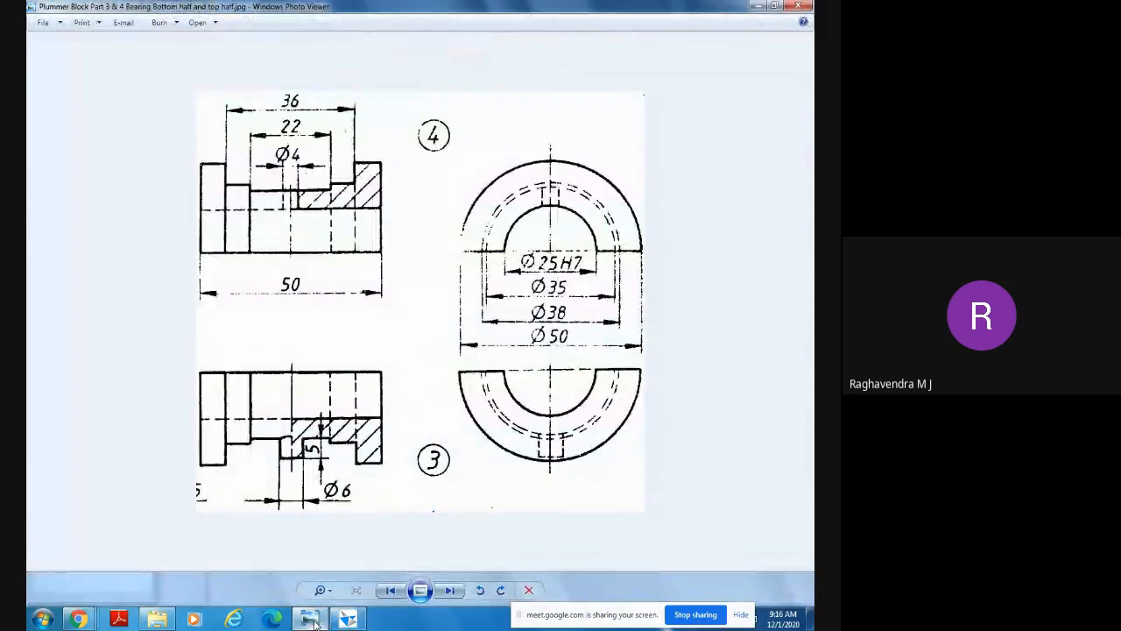
left_click(315, 624)
left_click(313, 624)
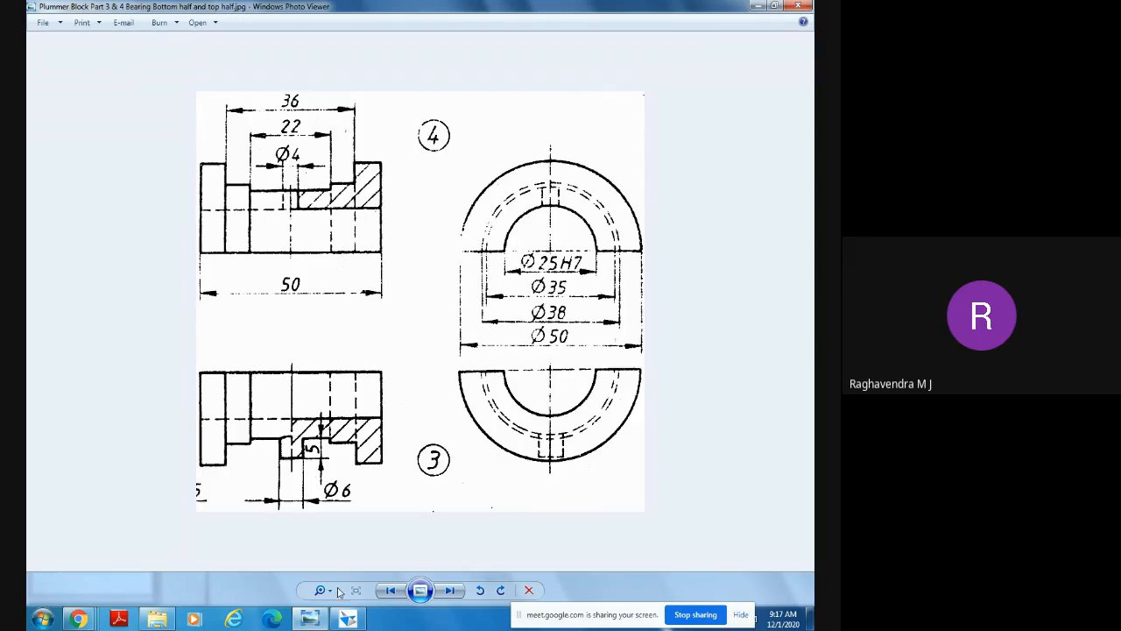
left_click(348, 618)
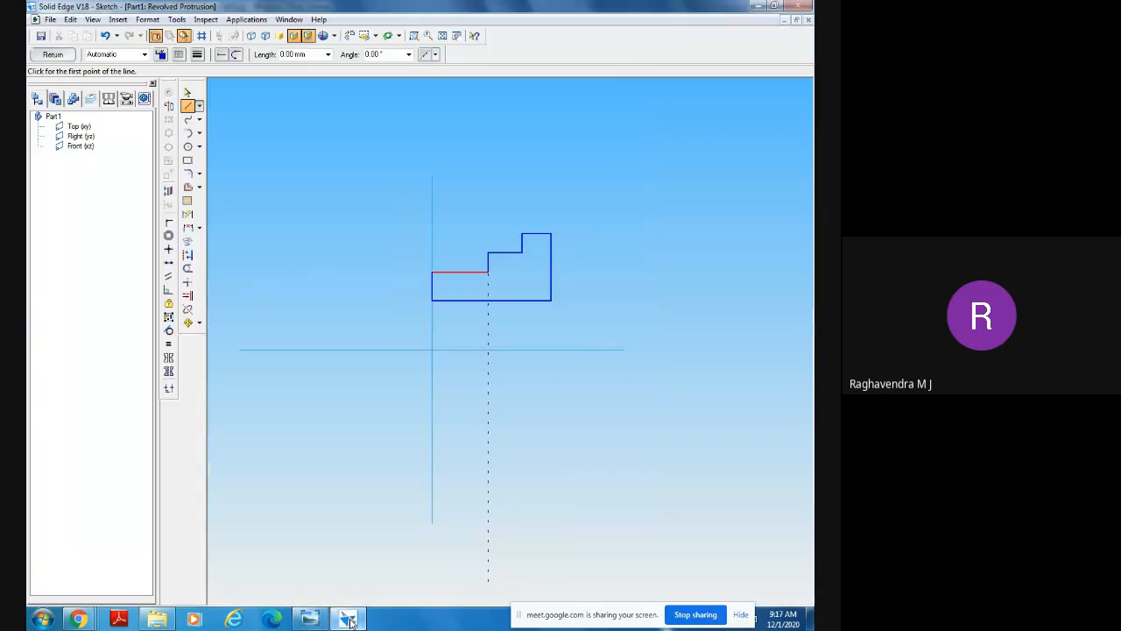
left_click(188, 213)
left_click(515, 349)
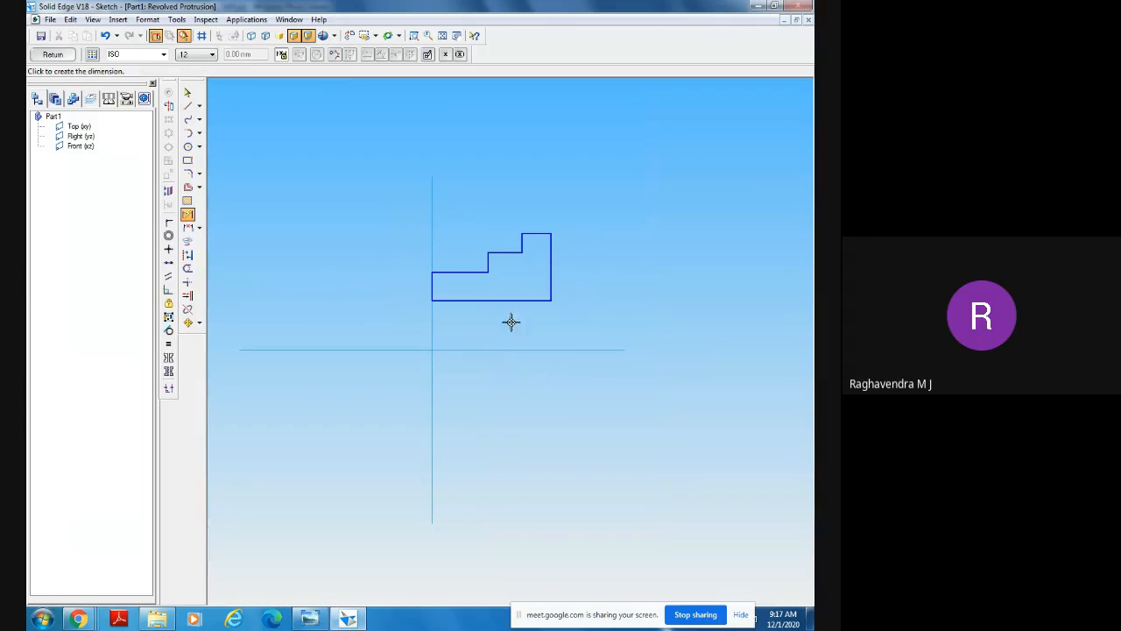
left_click(503, 301)
left_click(619, 303)
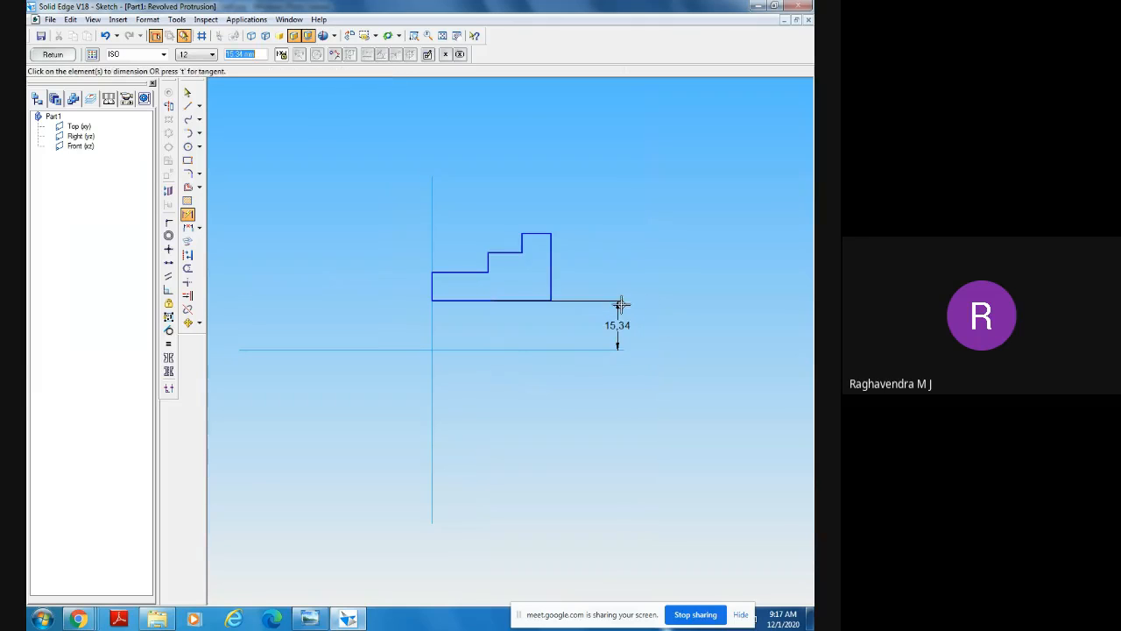
Set the distance between the profile's lower edge and the horizontal reference line to 12.5 mm.
left_click(679, 276)
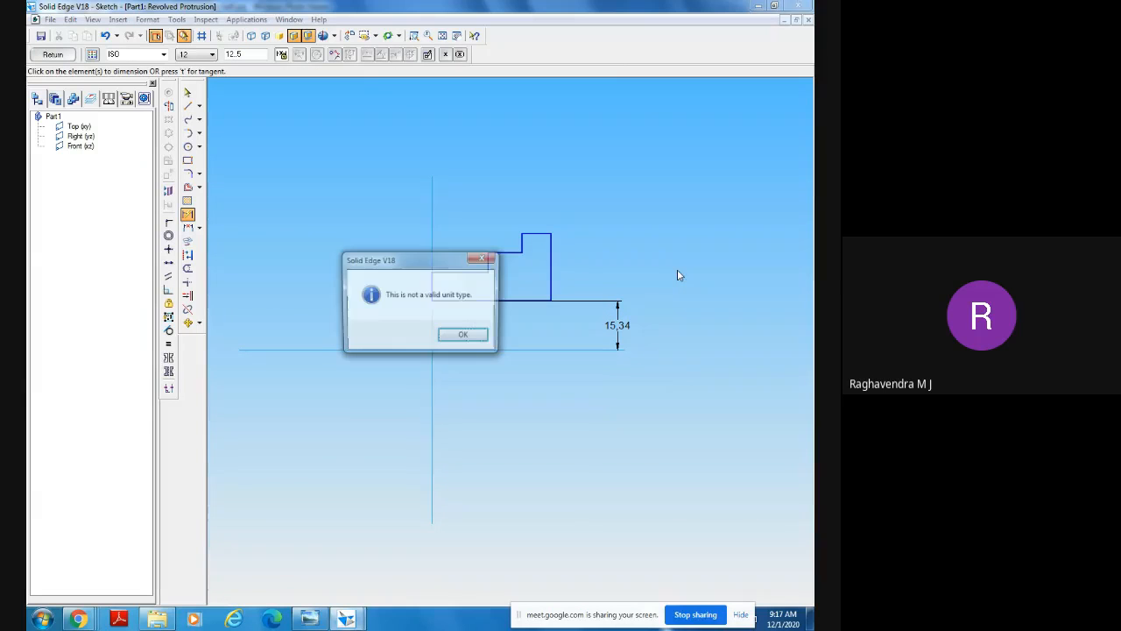
left_click(462, 336)
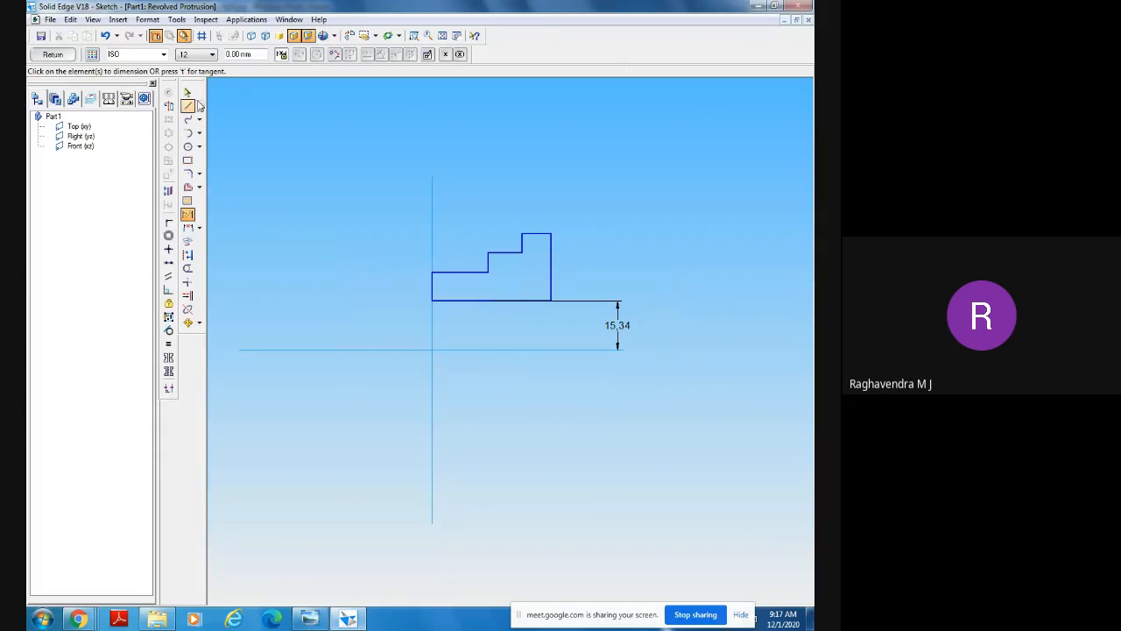
left_click(186, 92)
left_click(616, 324)
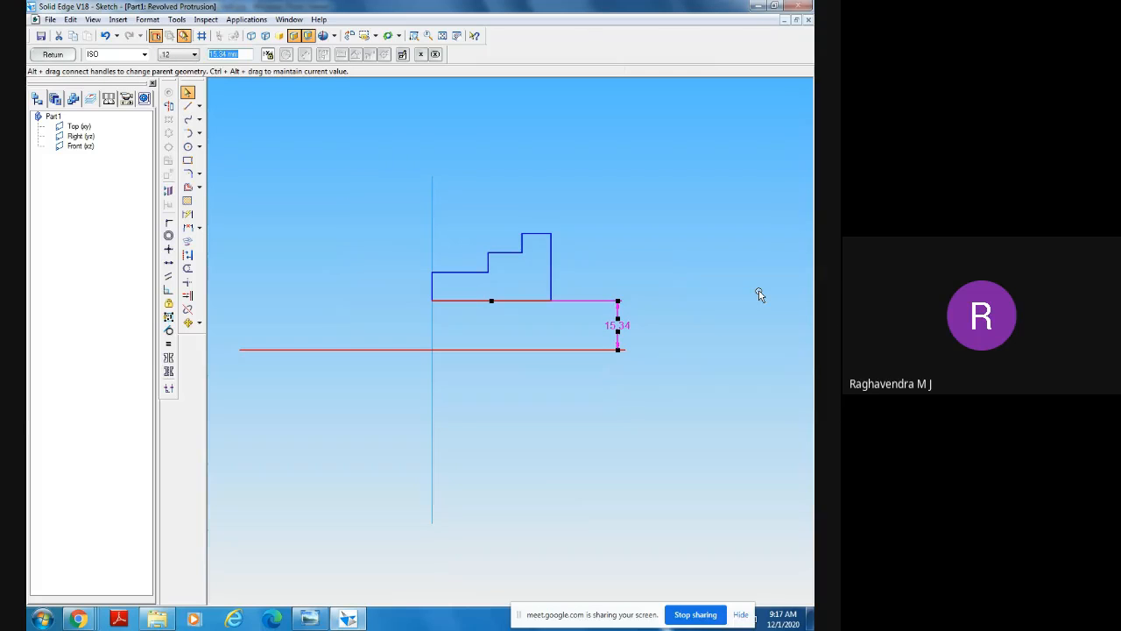
type("12.5")
key("Return")
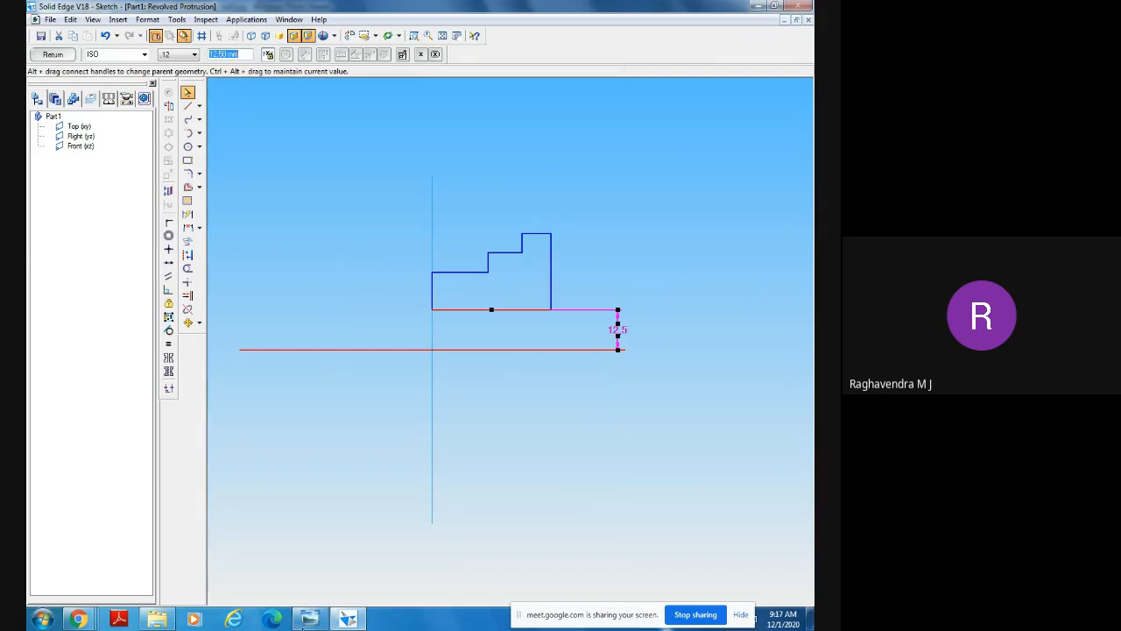
Consult the bearing drawing and dimension the profile's topmost edge 25 mm above the horizontal reference line.
left_click(308, 619)
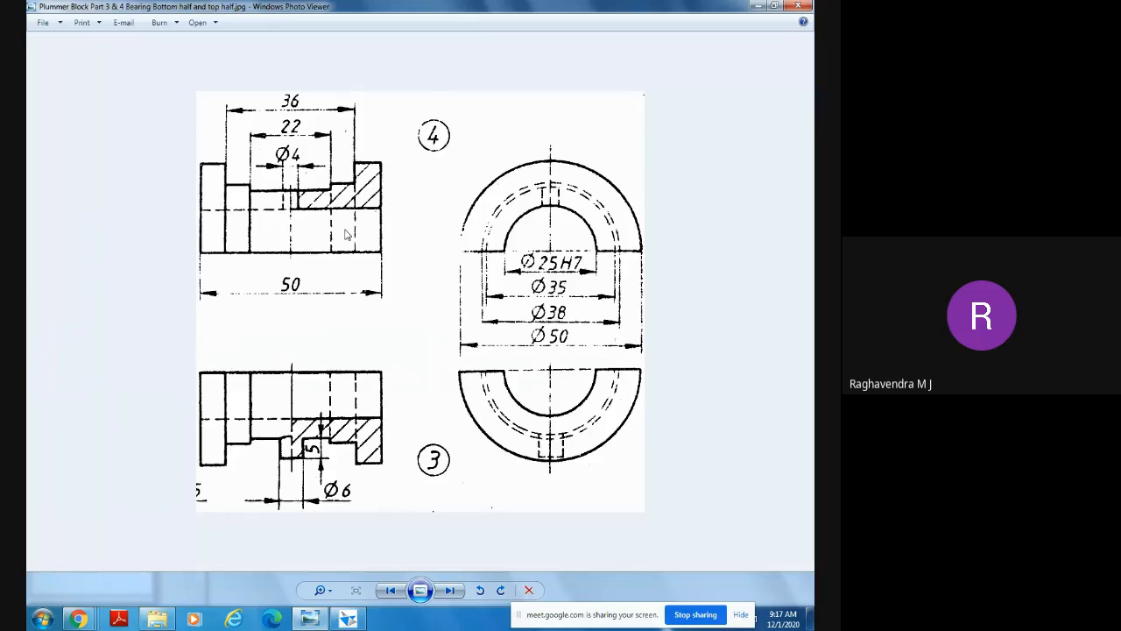
left_click(309, 618)
key("Escape")
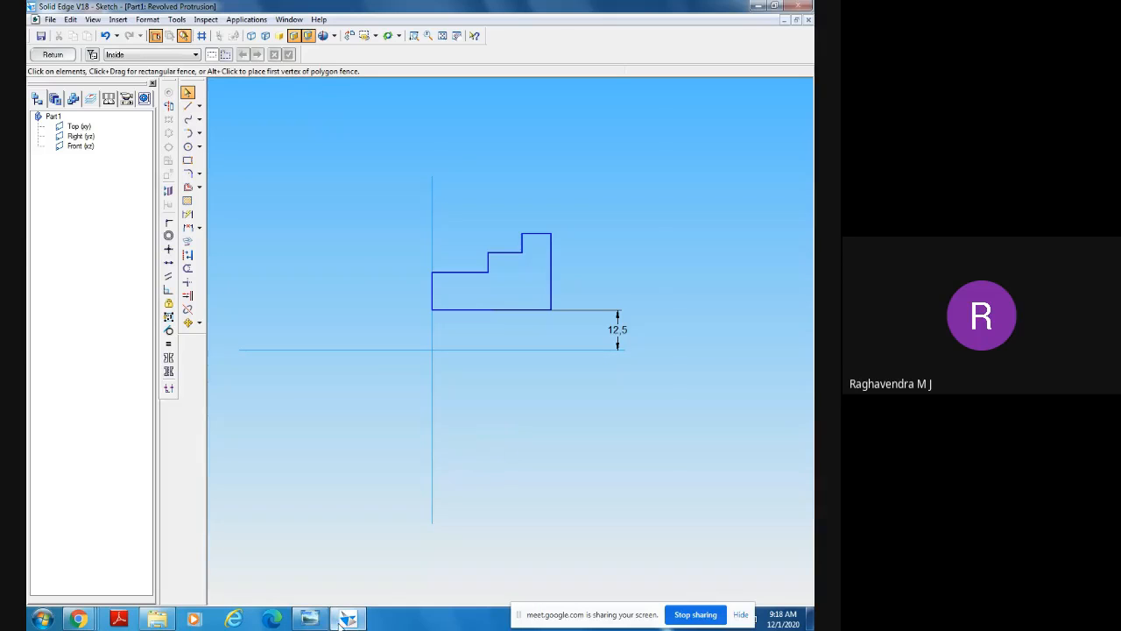
left_click(370, 530)
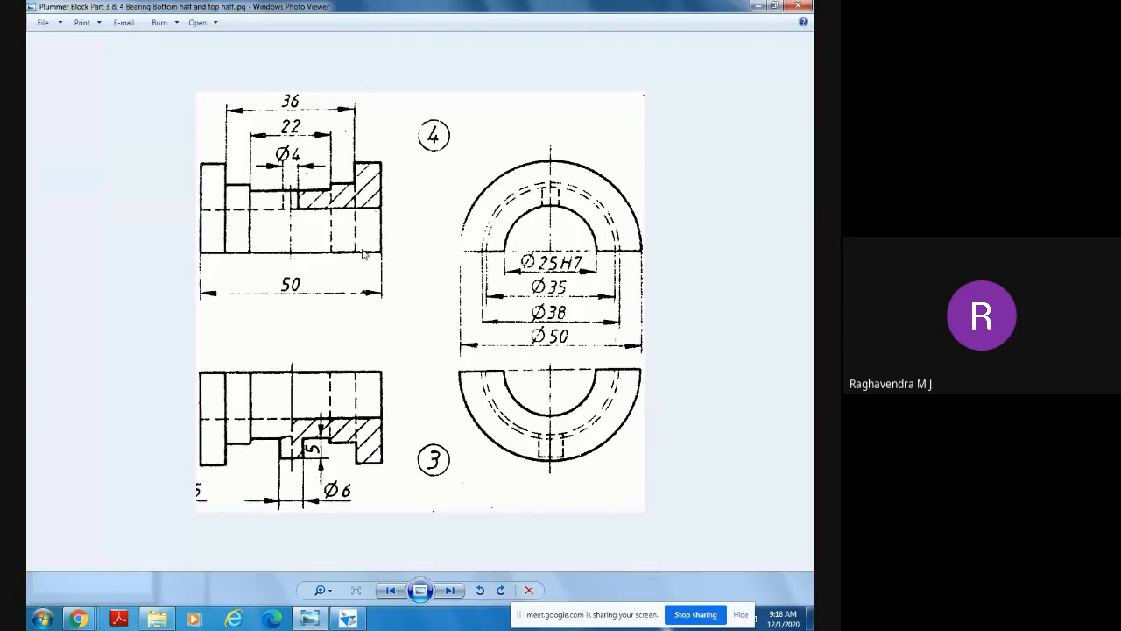
left_click(348, 621)
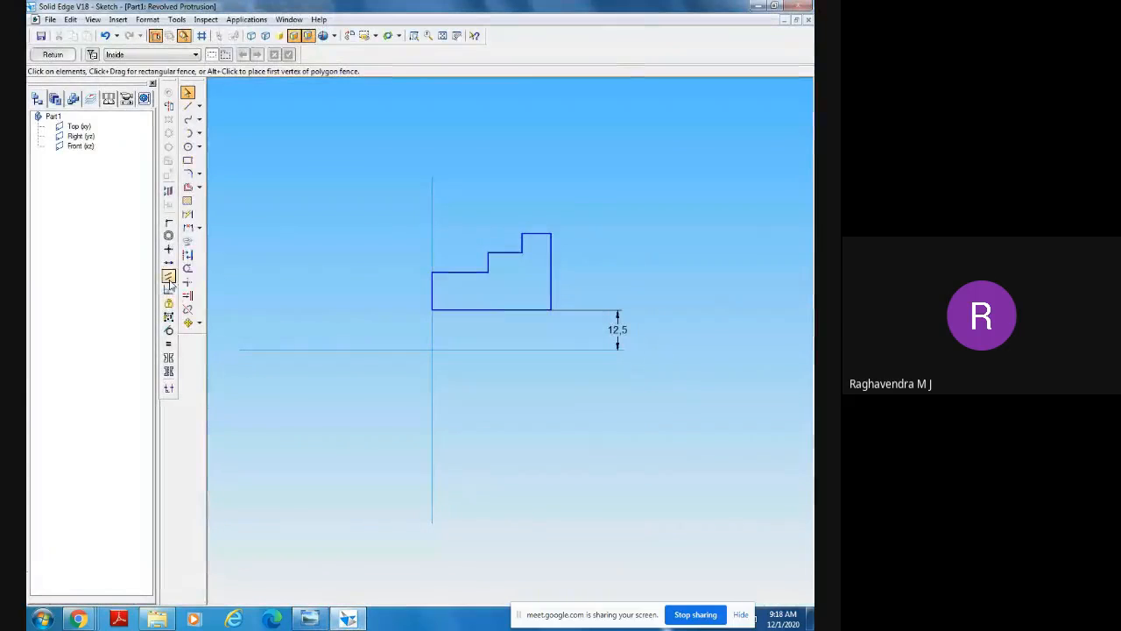
left_click(187, 214)
left_click(552, 351)
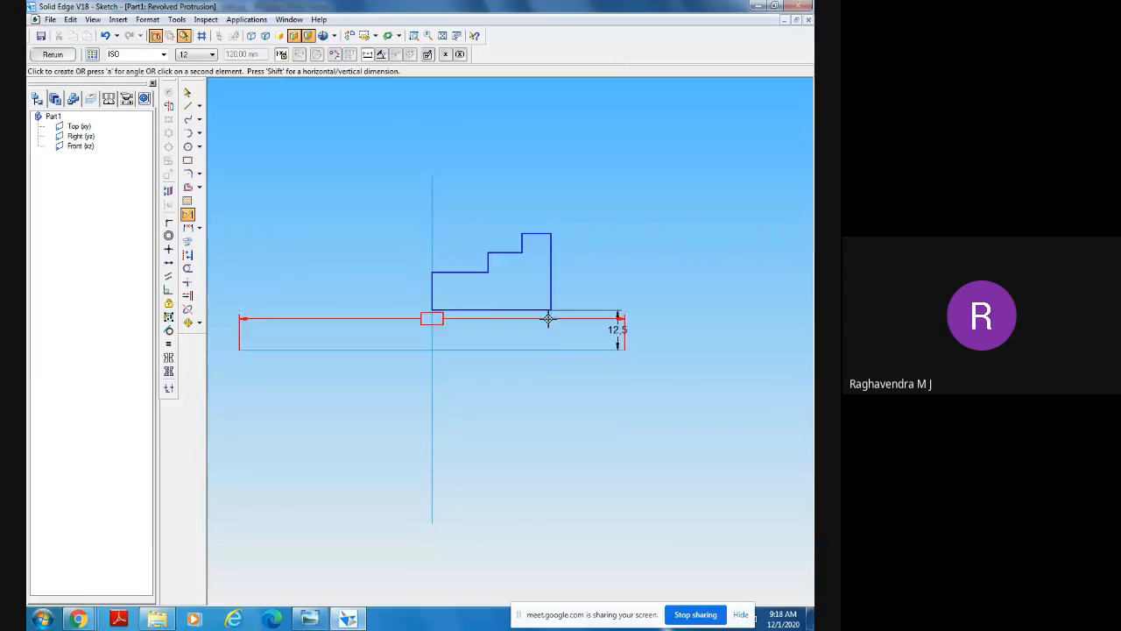
left_click(551, 233)
left_click(653, 246)
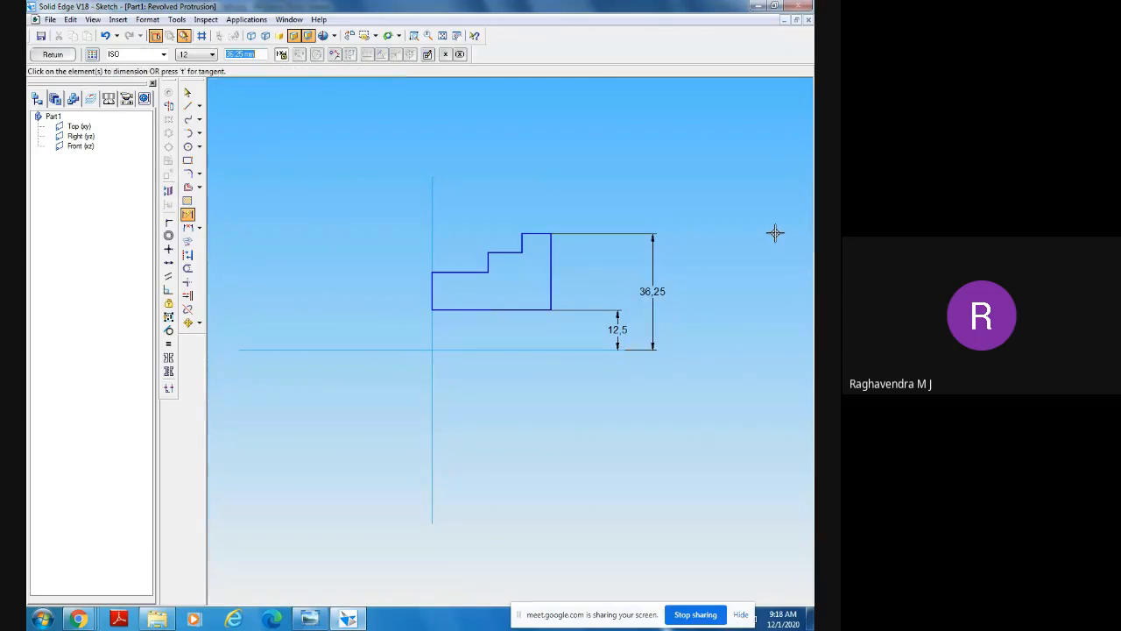
type("25")
key("Return")
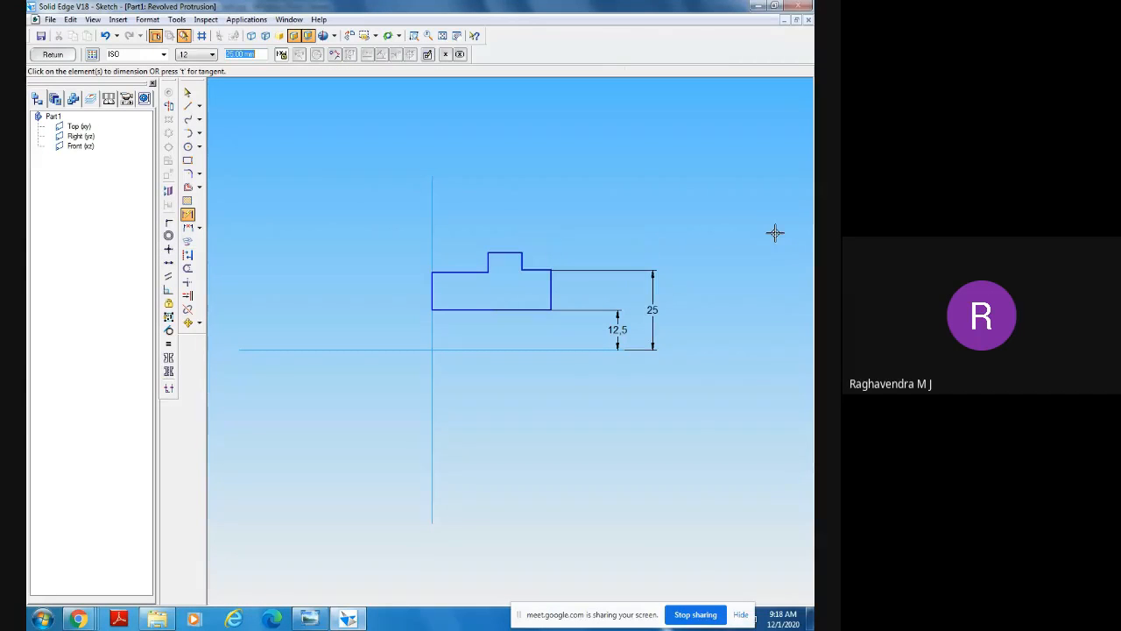
Move the profile's two step edges down so that the steps descend from the tall end toward the vertical reference line.
left_click(187, 93)
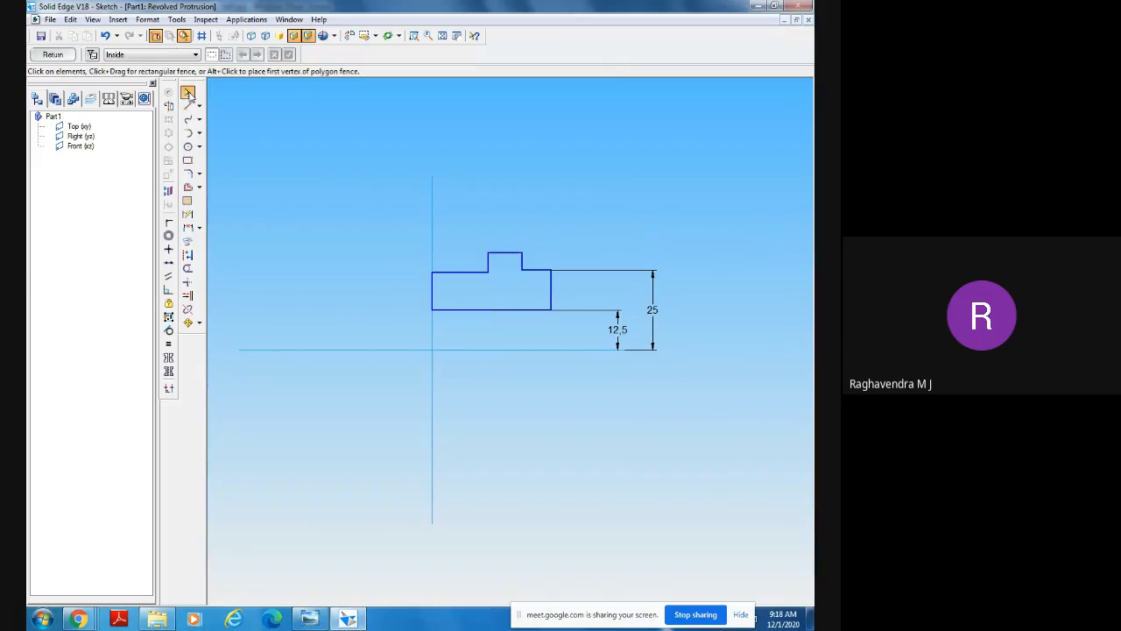
left_click(466, 283)
mouse_move(466, 287)
left_mouse_down()
mouse_move(503, 253)
mouse_move(509, 283)
left_mouse_up()
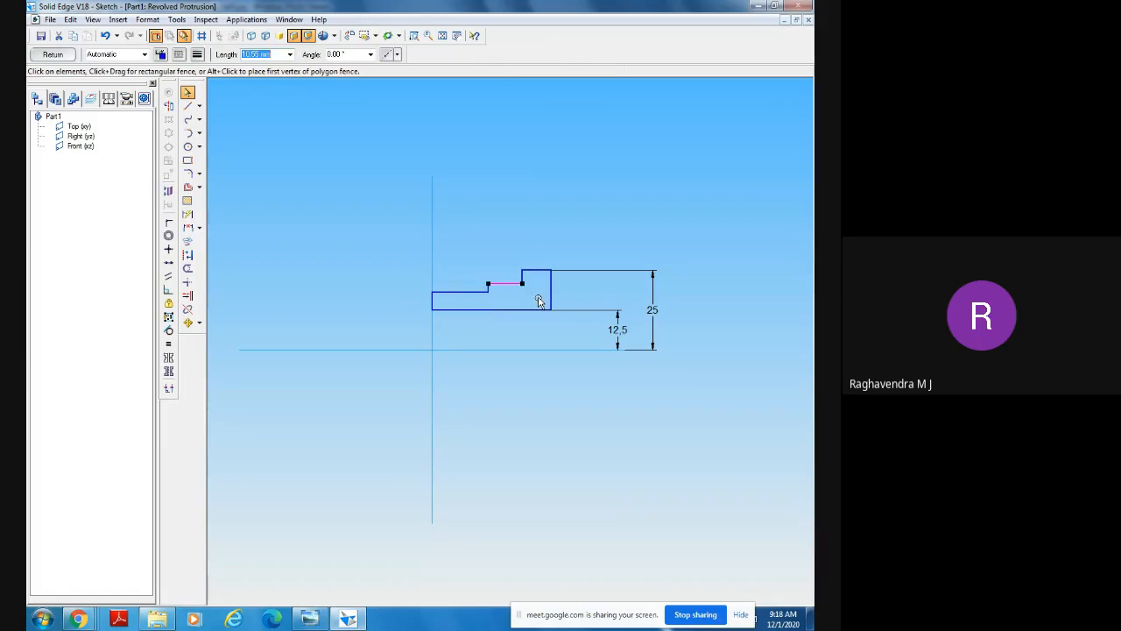
left_click(538, 301)
Consult the bearing drawing and dimension the middle step's upper edge 19 mm above the horizontal reference line.
left_click(309, 618)
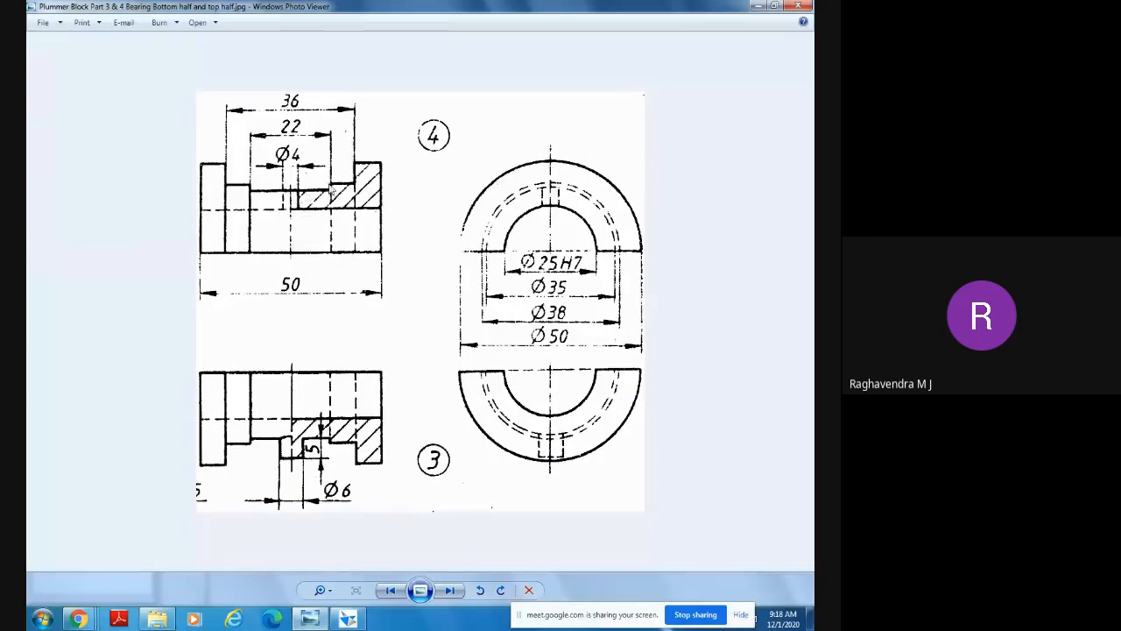
left_click(309, 618)
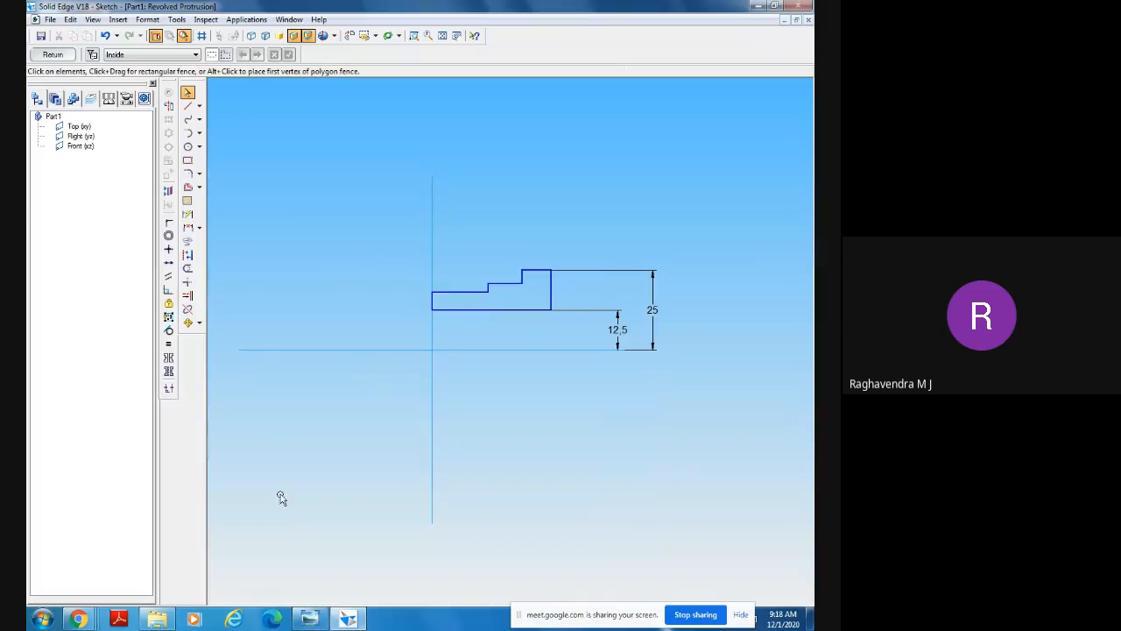
left_click(313, 620)
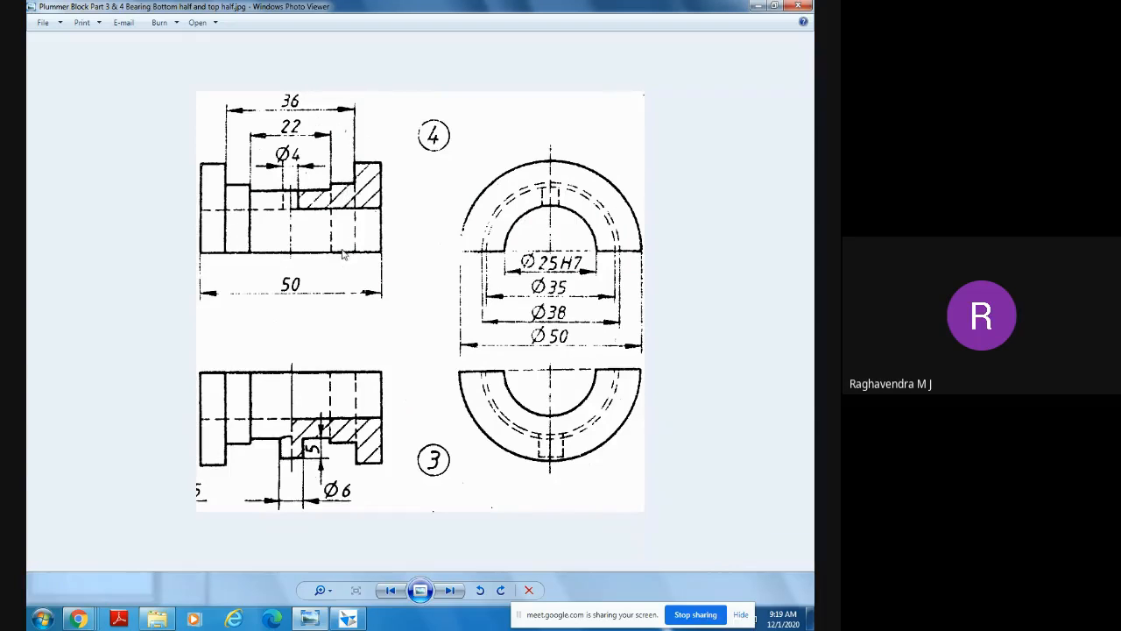
left_click(309, 618)
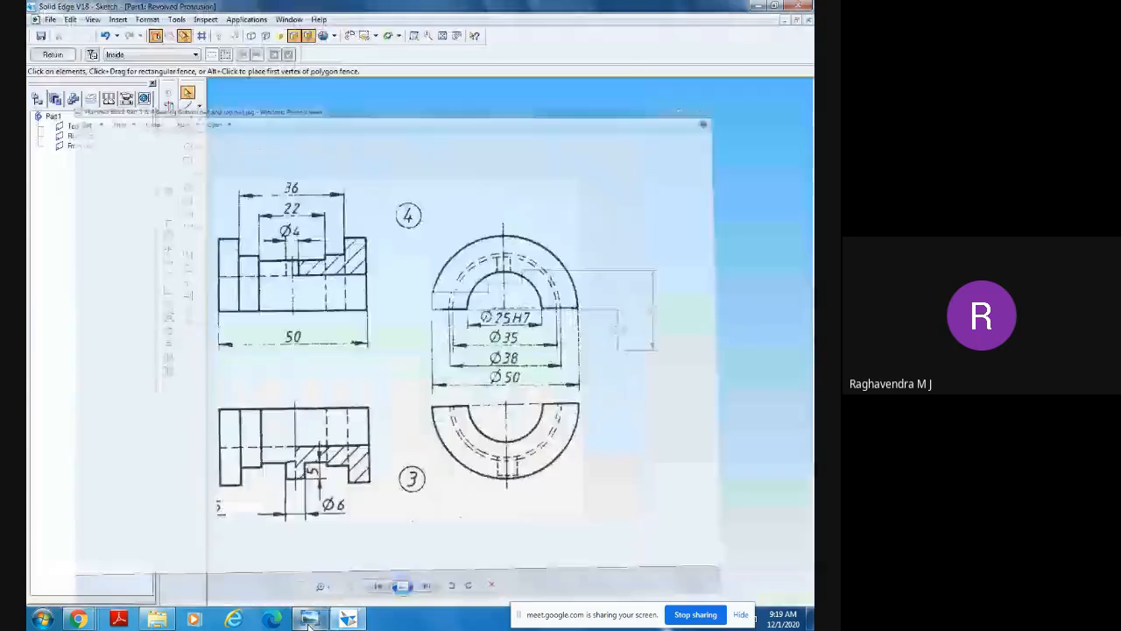
left_click(187, 215)
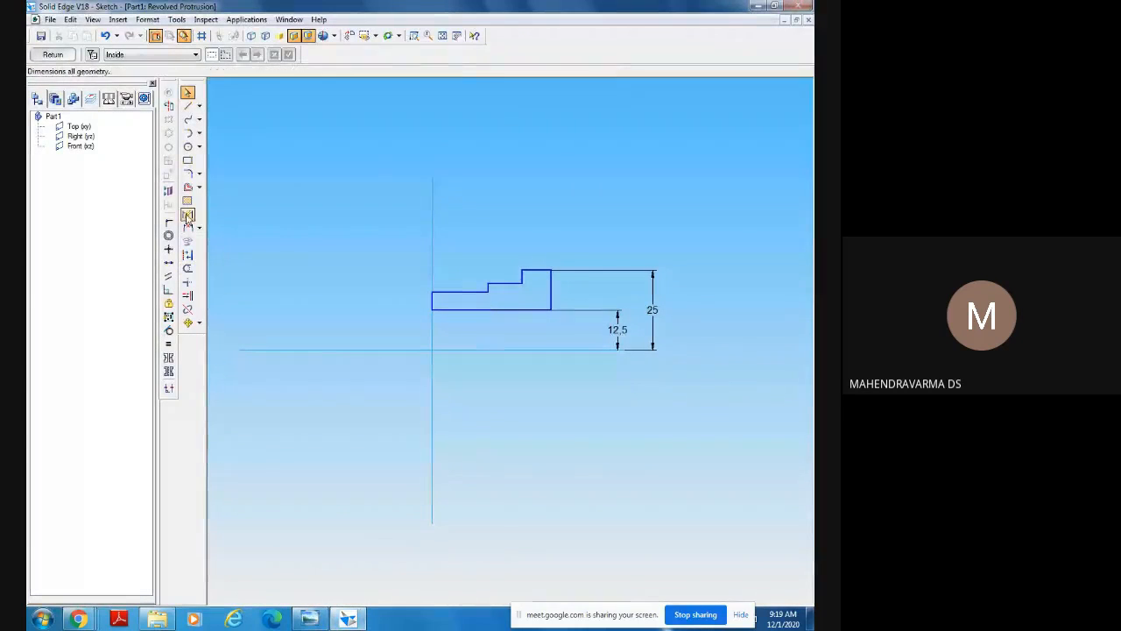
left_click(526, 350)
left_click(500, 283)
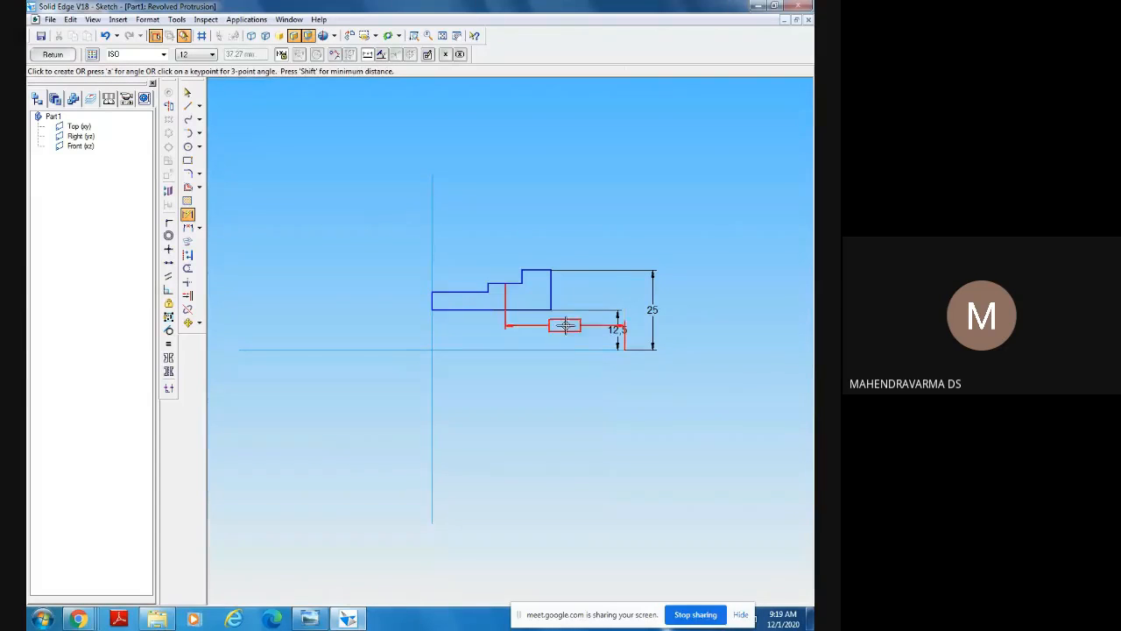
left_click(533, 317)
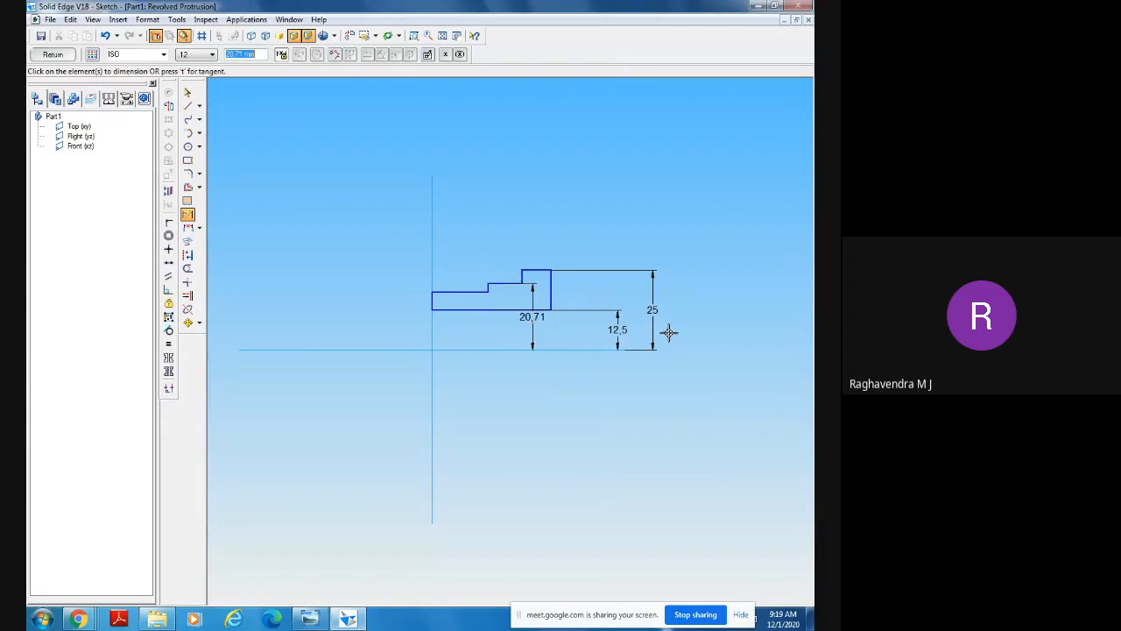
type("19")
key("Return")
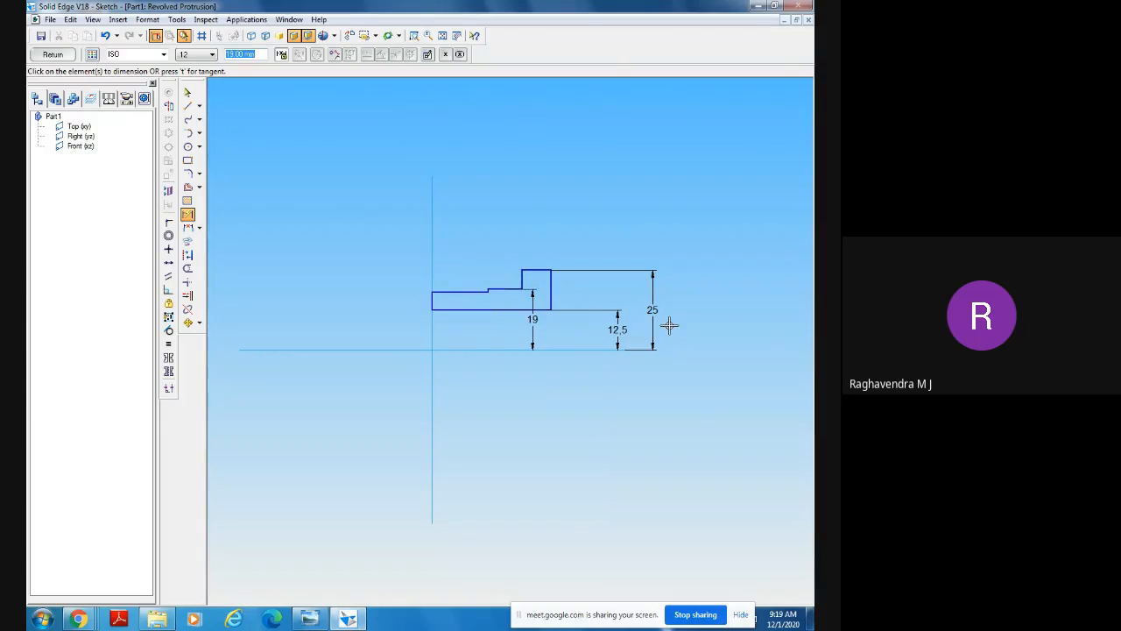
Lower the upper edge of the step beside the vertical reference line and, following the drawing, dimension it 17.5 mm above the horizontal reference line.
left_click(188, 94)
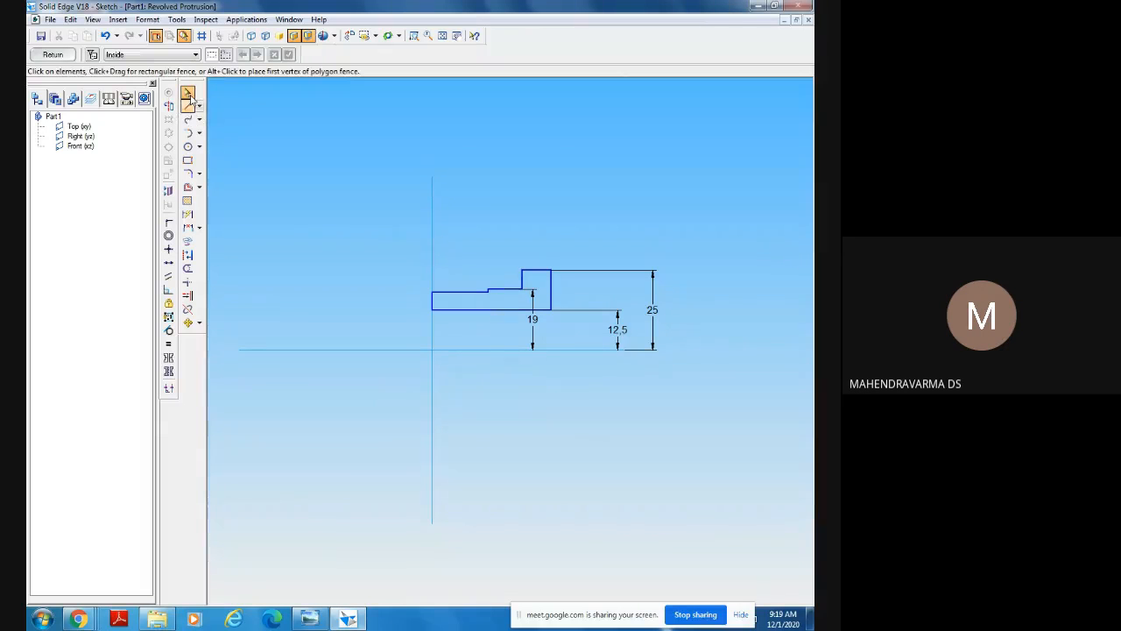
left_click_drag(453, 292, 455, 297)
left_click(457, 261)
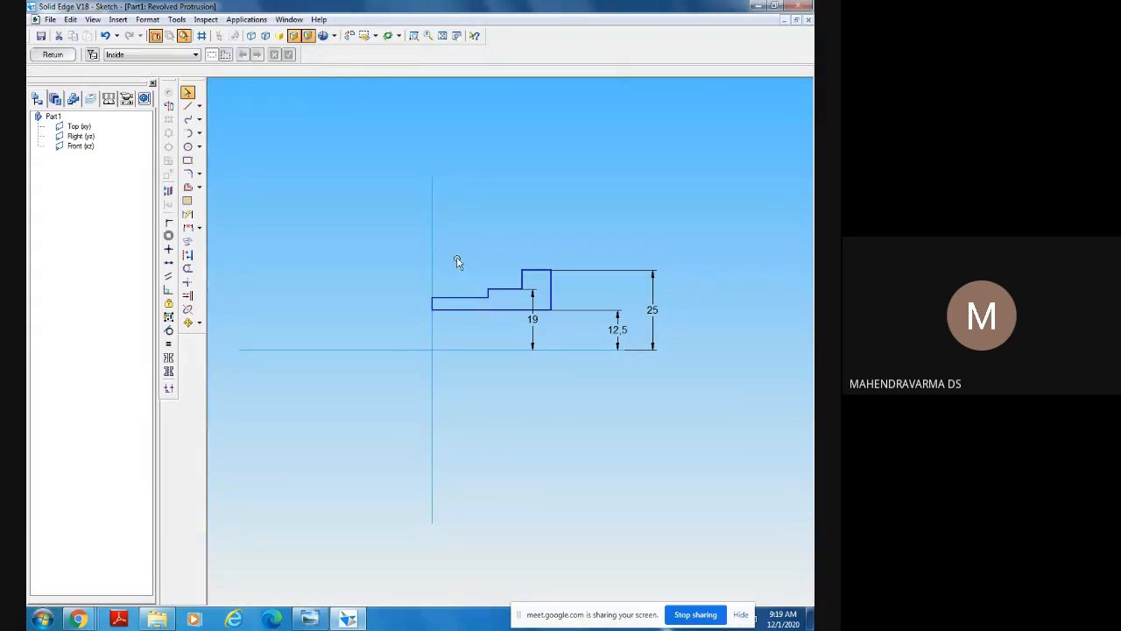
left_click(312, 619)
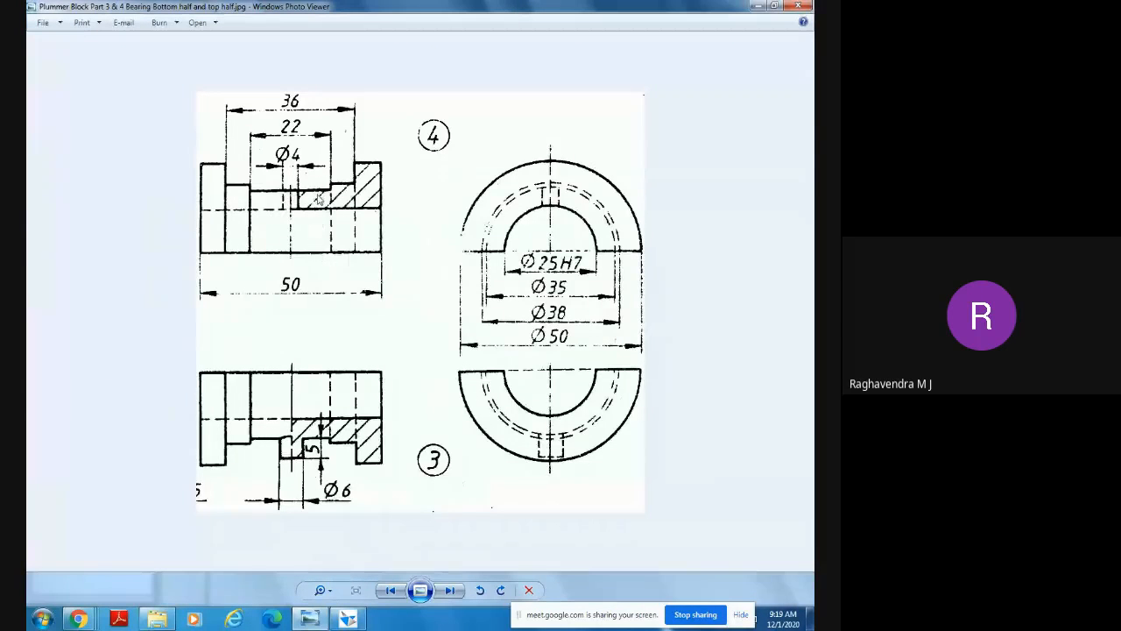
left_click(348, 618)
left_click(187, 214)
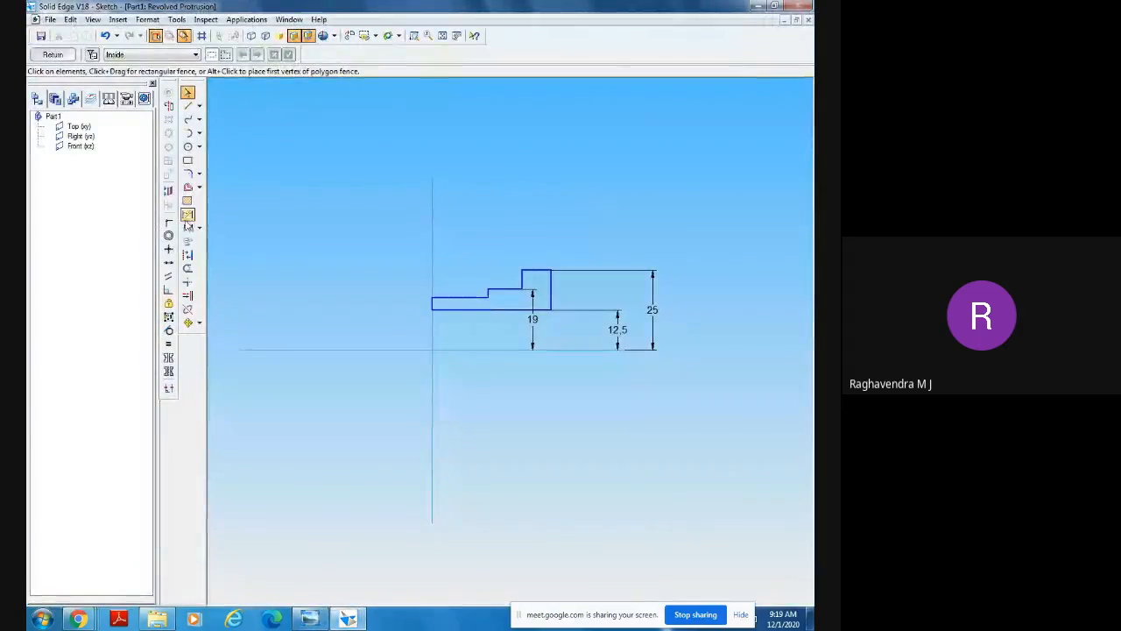
left_click(471, 350)
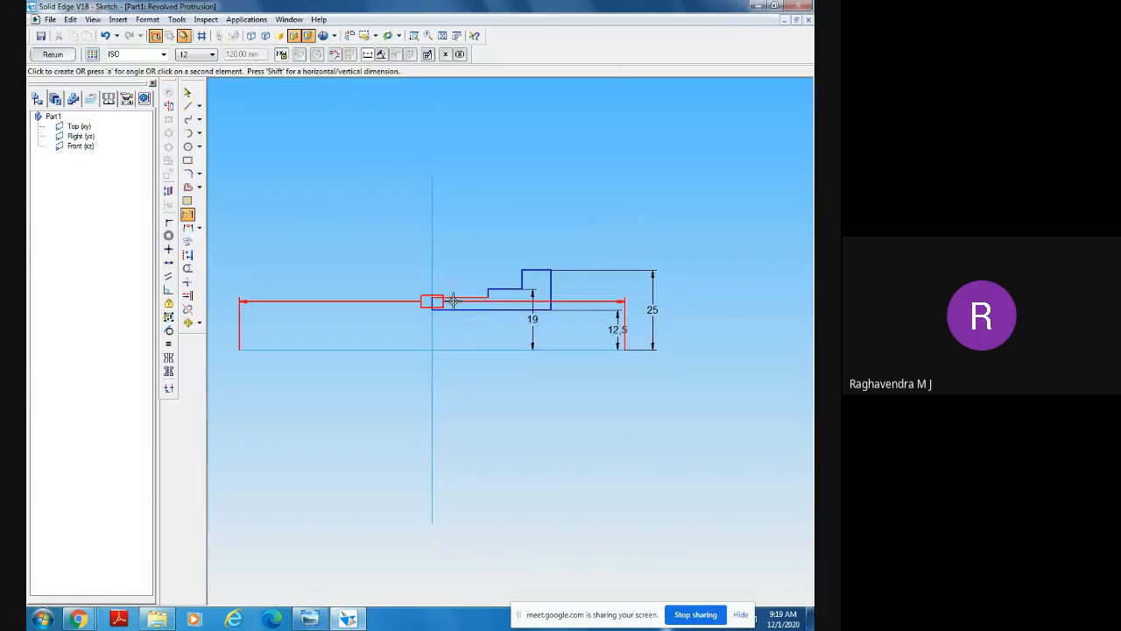
left_click(432, 299)
left_click(388, 321)
type("15")
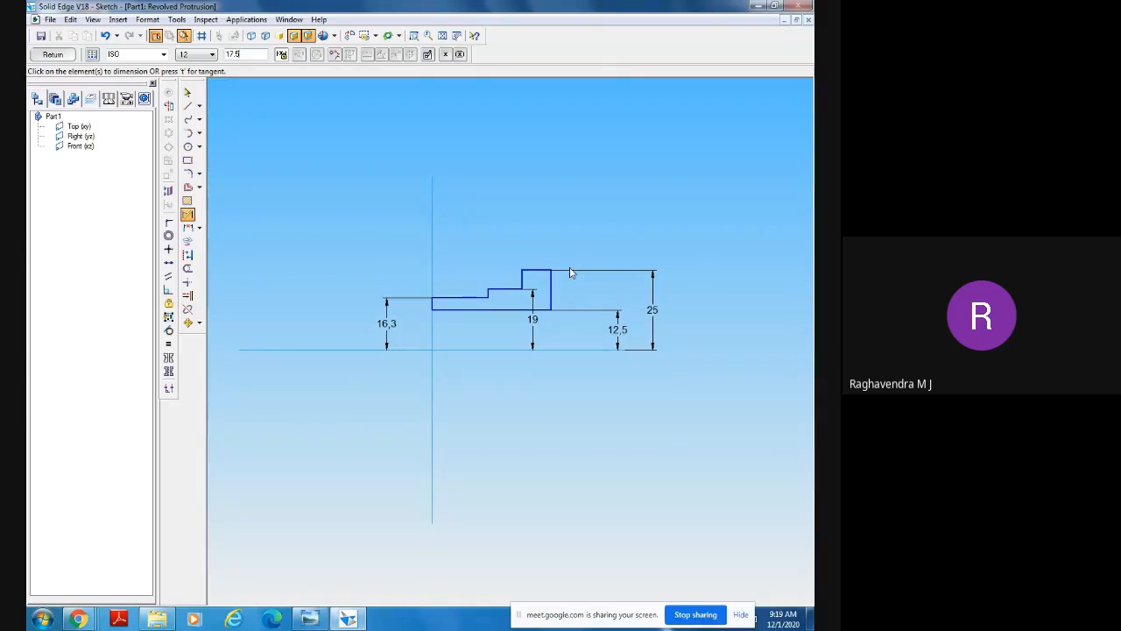
key("Return")
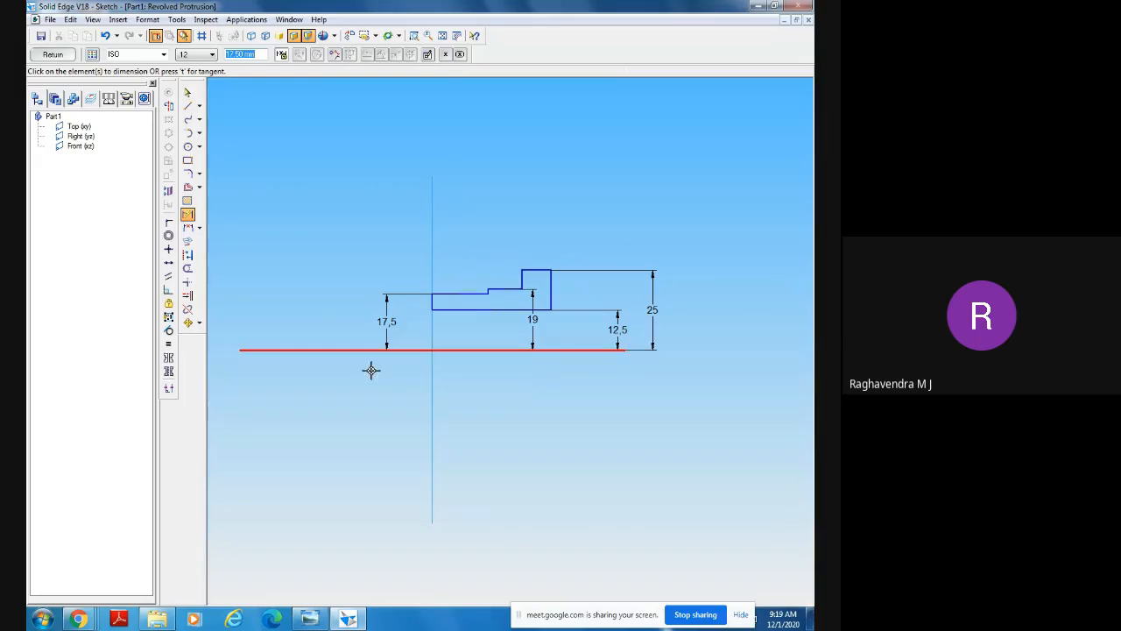
Consult the bearing drawing and dimension the profile's overall length from the vertical reference line to its far end edge.
mouse_move(314, 624)
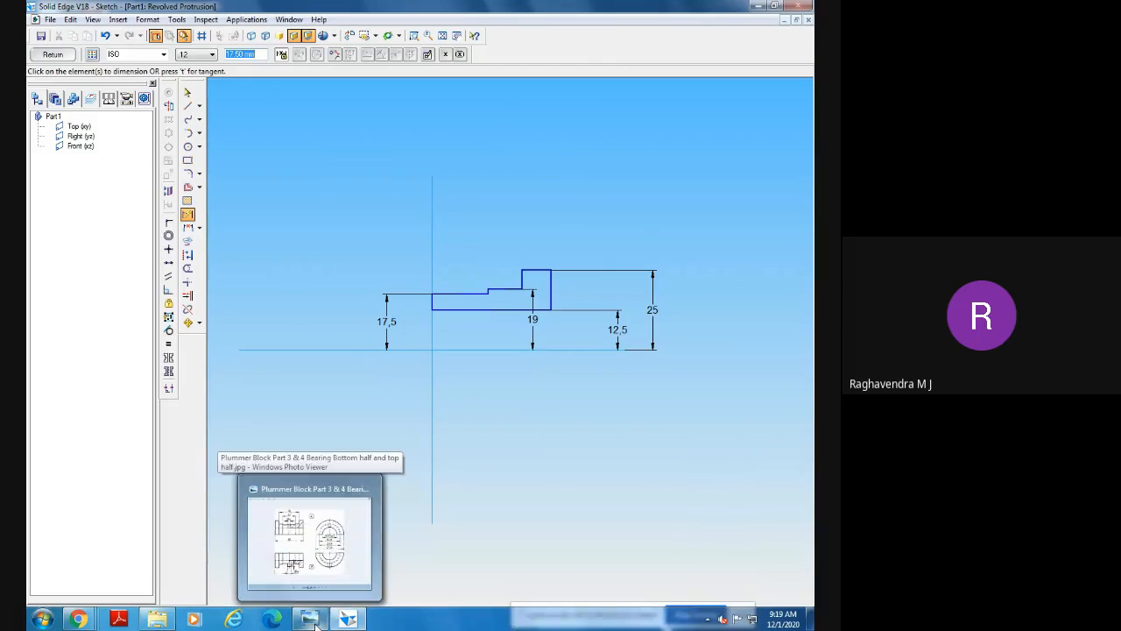
left_click(312, 534)
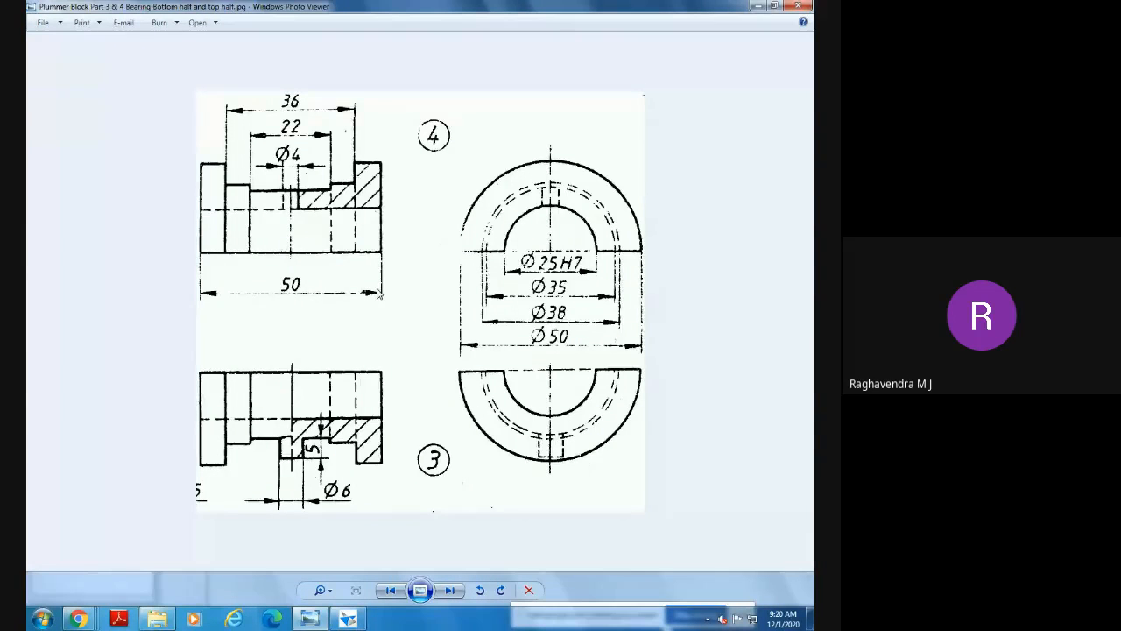
left_click(347, 620)
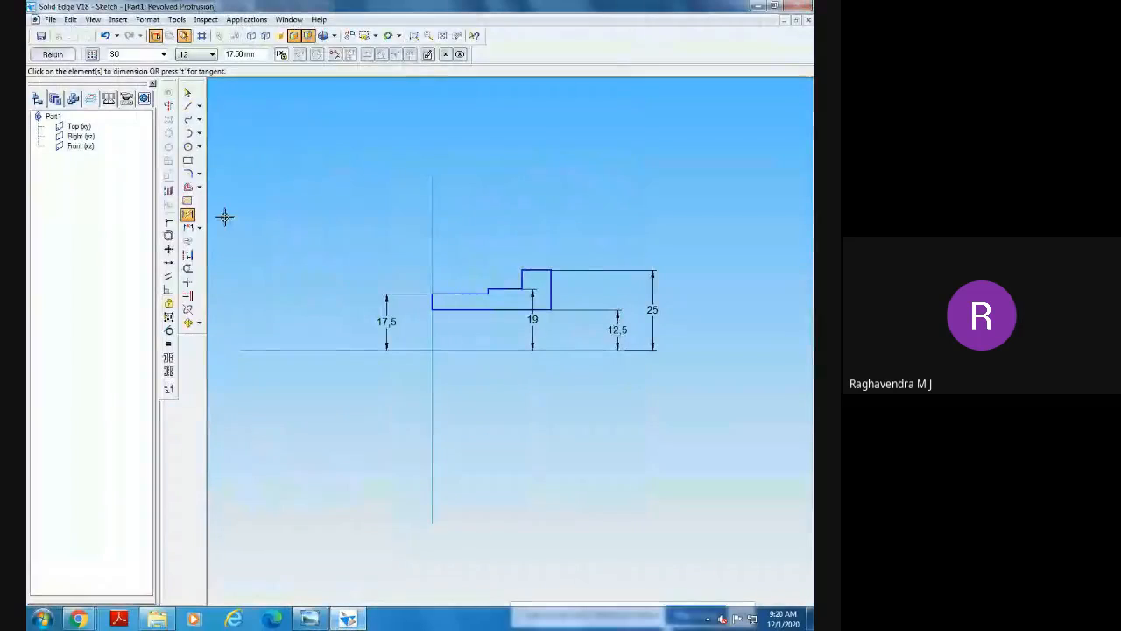
left_click(433, 275)
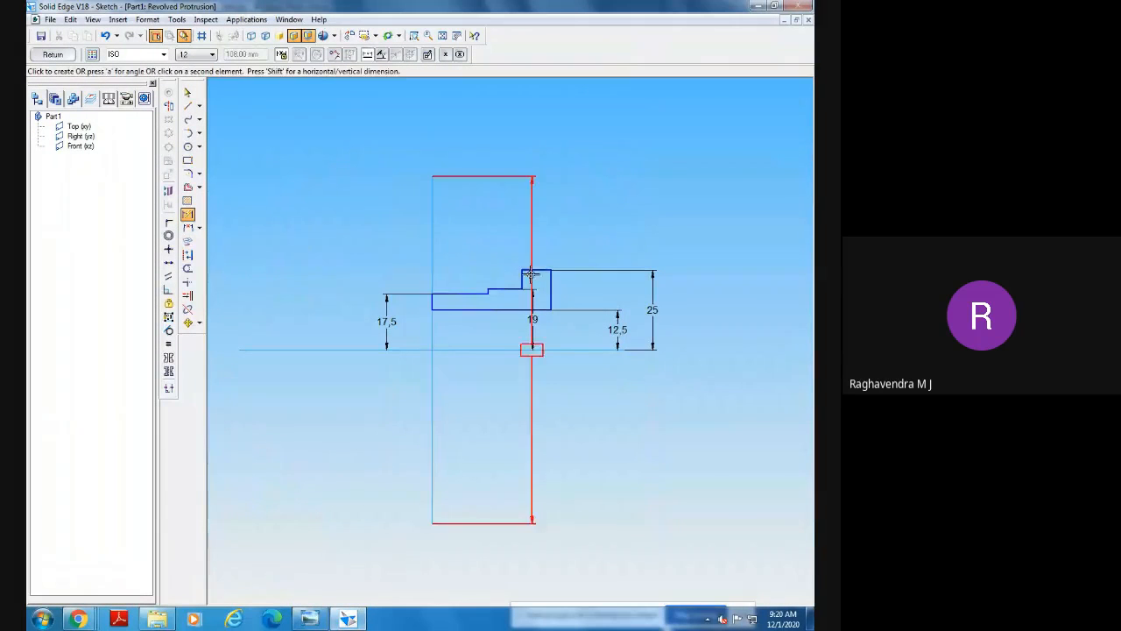
left_click(551, 277)
left_click(540, 220)
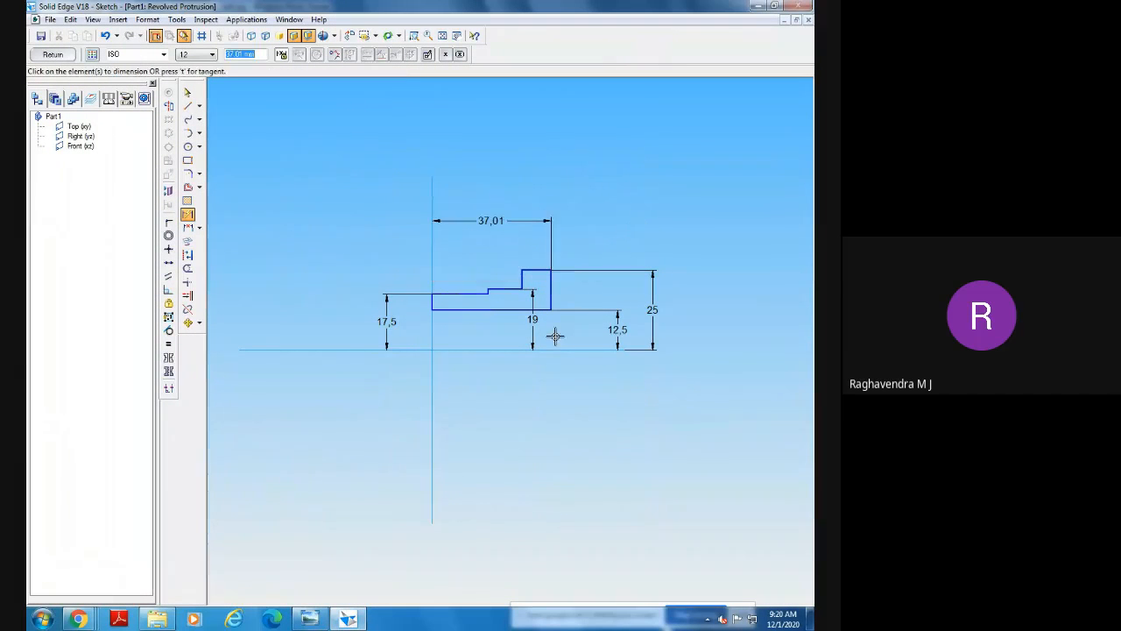
Check the step lengths in the drawing and dimension the lowest step's length from the vertical reference line as 11 mm.
left_click(308, 618)
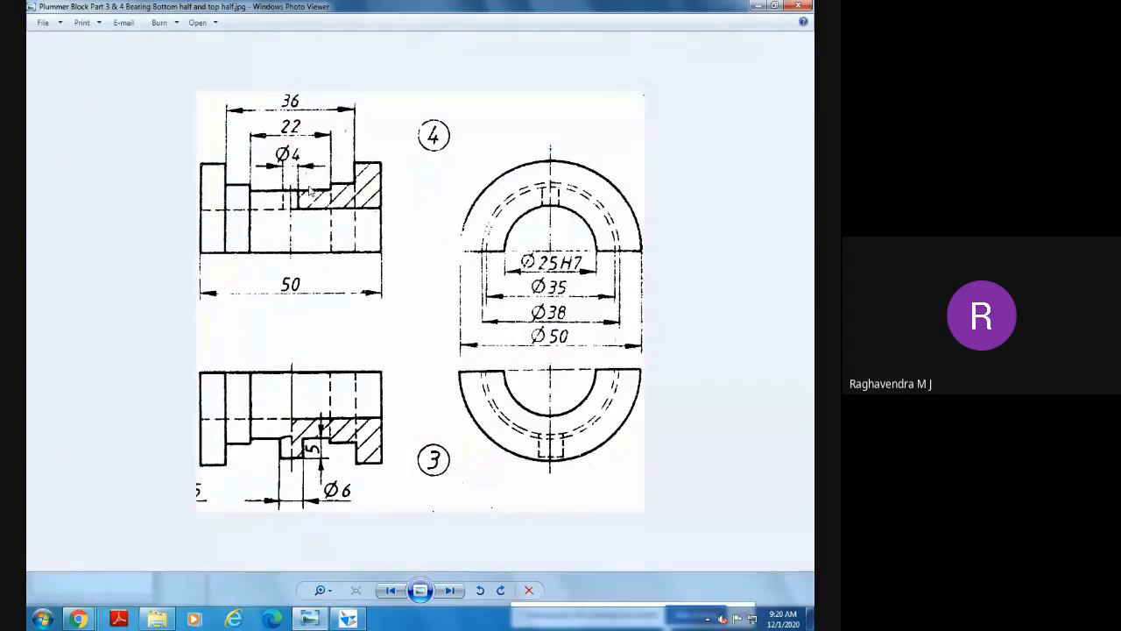
left_click(349, 618)
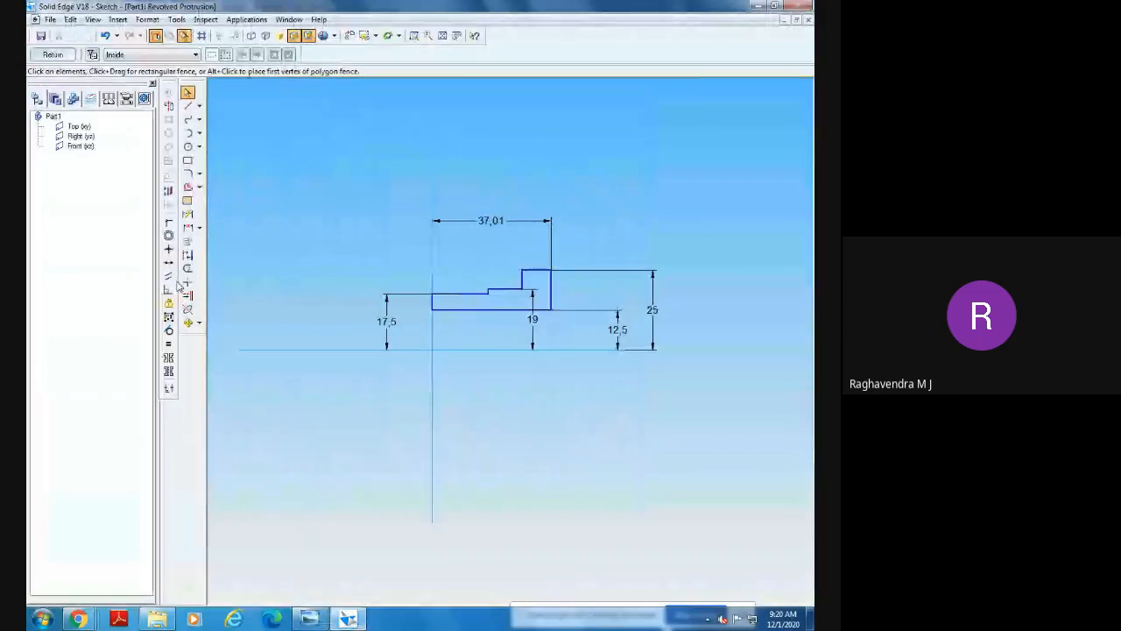
left_click(187, 215)
left_click(435, 276)
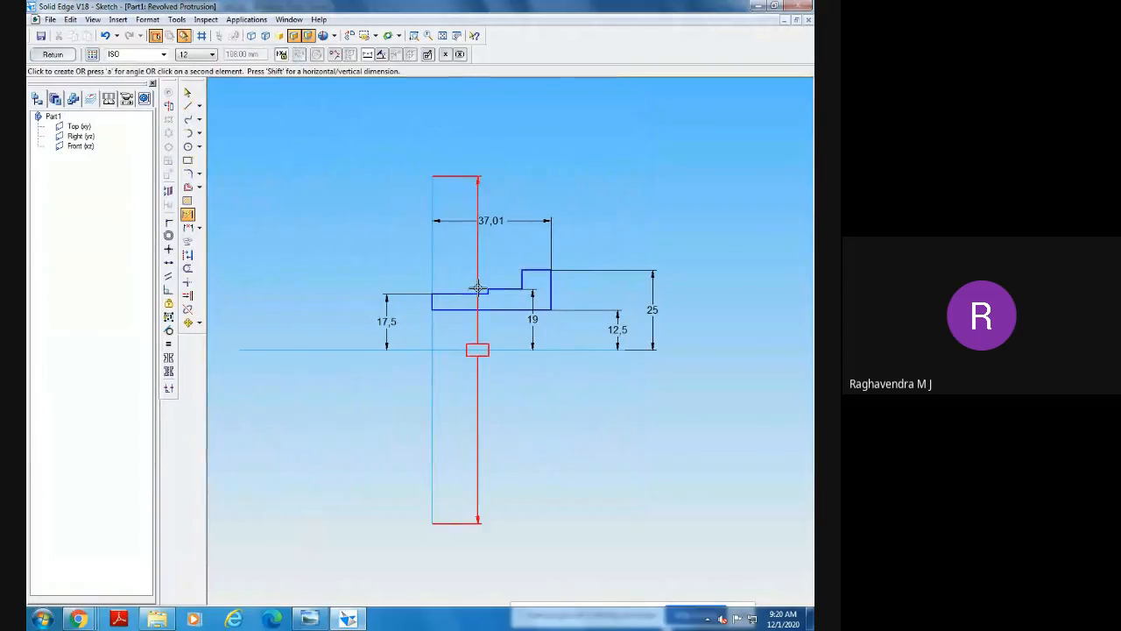
left_click(488, 290)
left_click(473, 262)
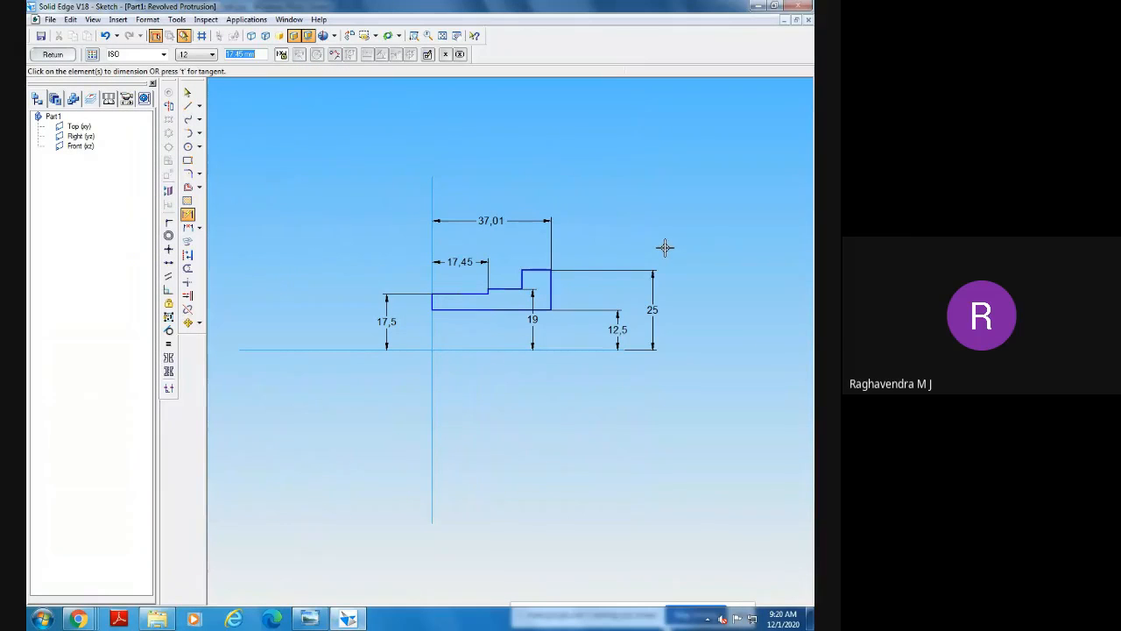
type("11")
key("Return")
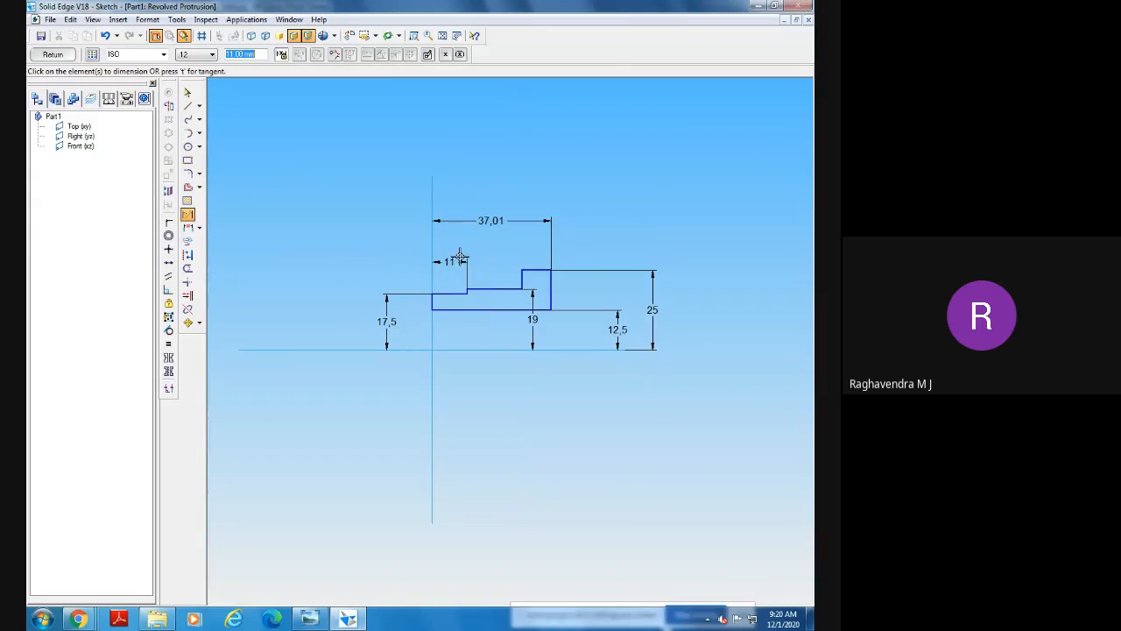
Dimension the middle step's length from the vertical reference line and, following the drawing, set it to 18 mm.
left_click(432, 245)
left_click(522, 273)
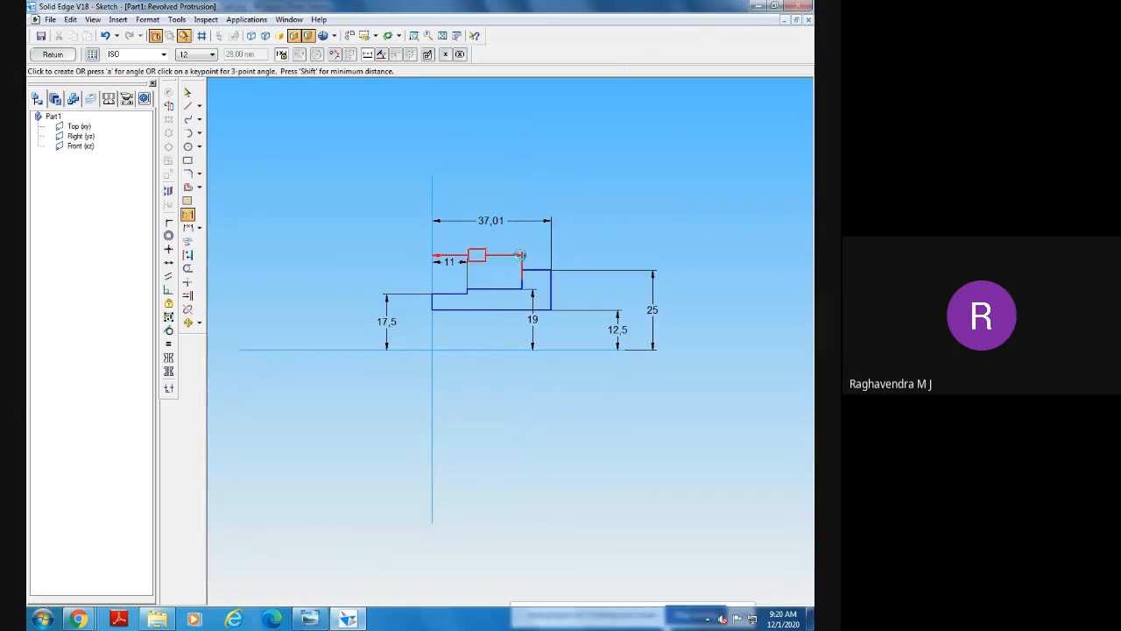
left_click(480, 243)
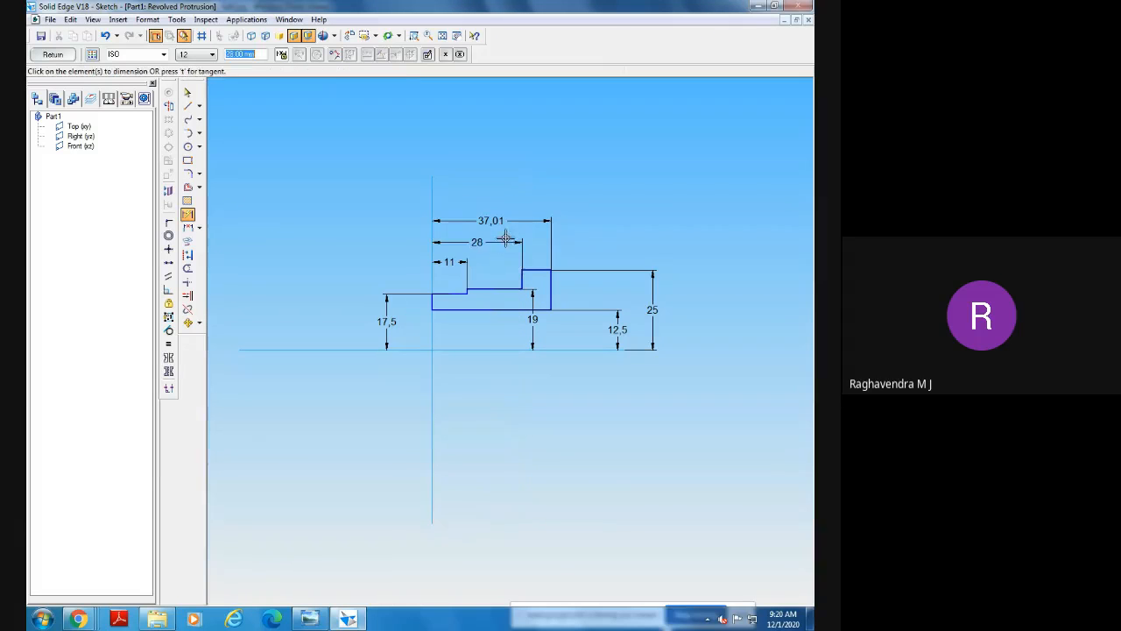
left_click(309, 618)
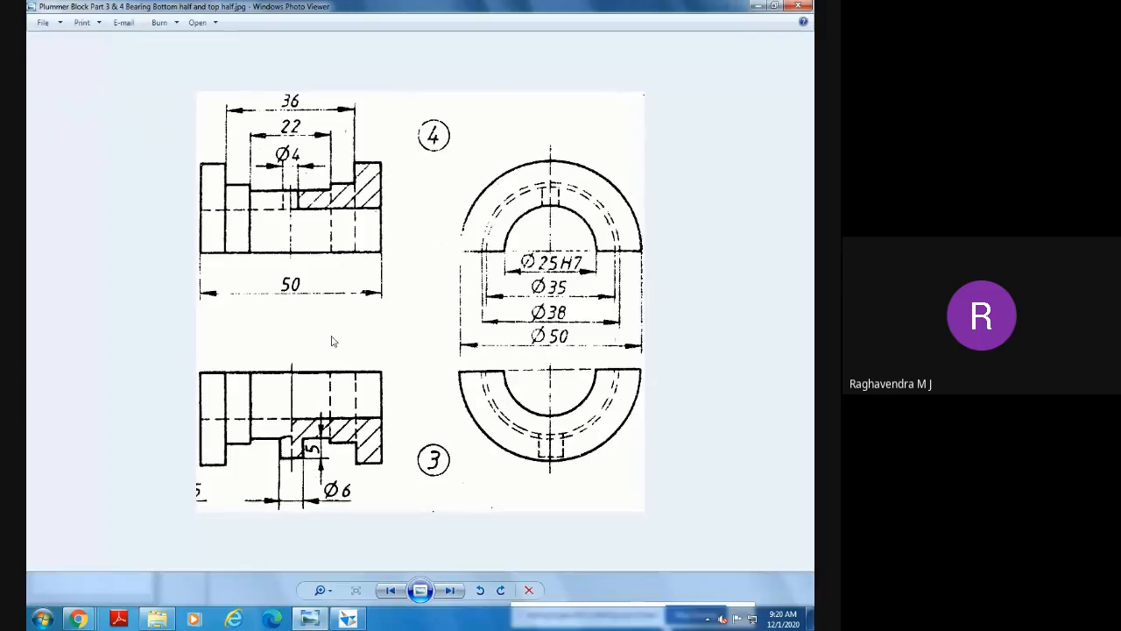
left_click(347, 619)
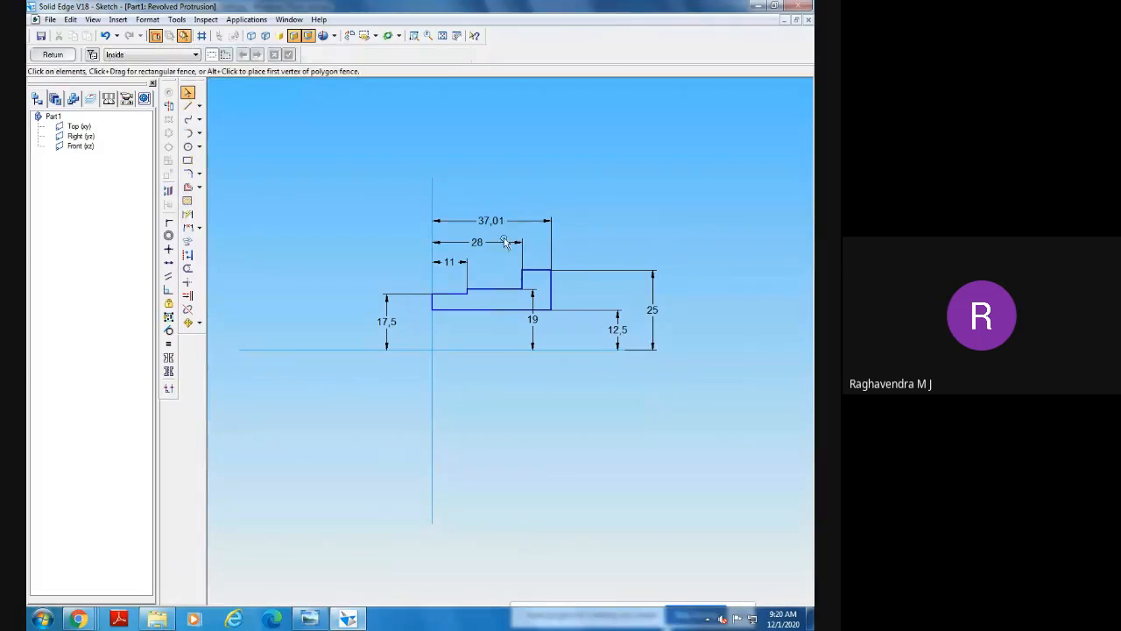
left_click(525, 242)
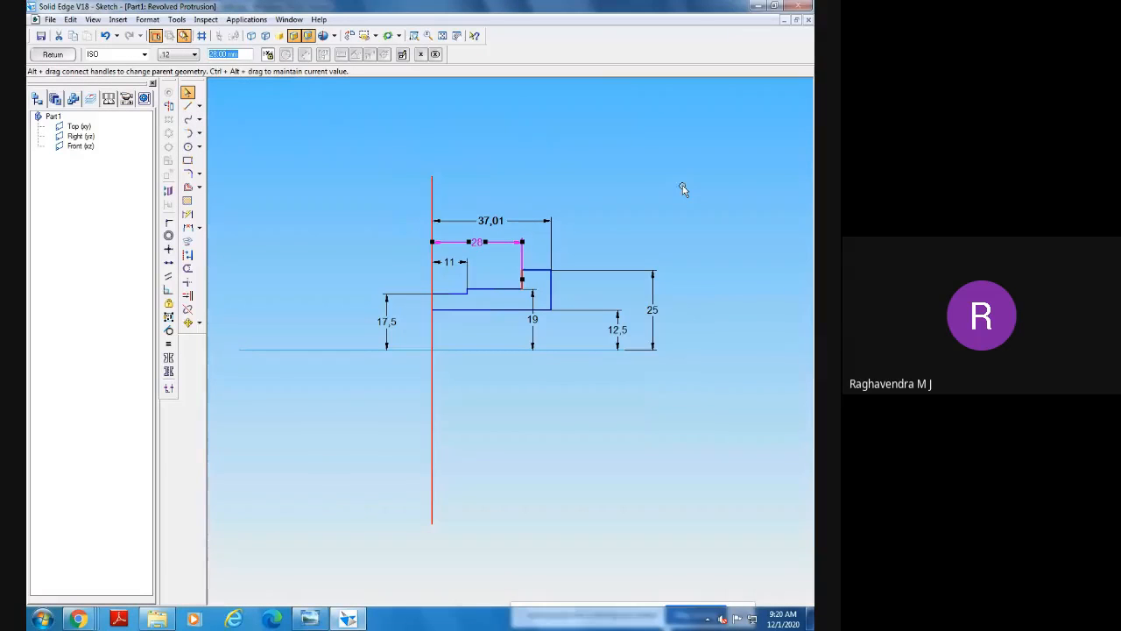
type("18")
key("Return")
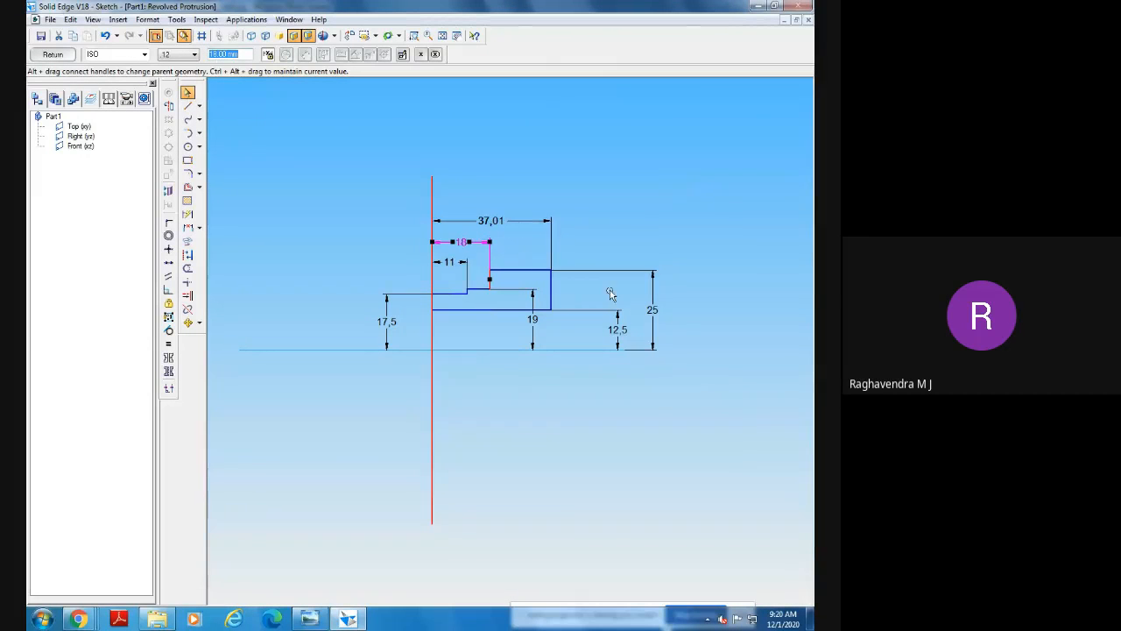
Set the profile's overall length to 25 mm and check the profile lengths against the bearing drawing.
left_click(501, 221)
type("25")
key("Return")
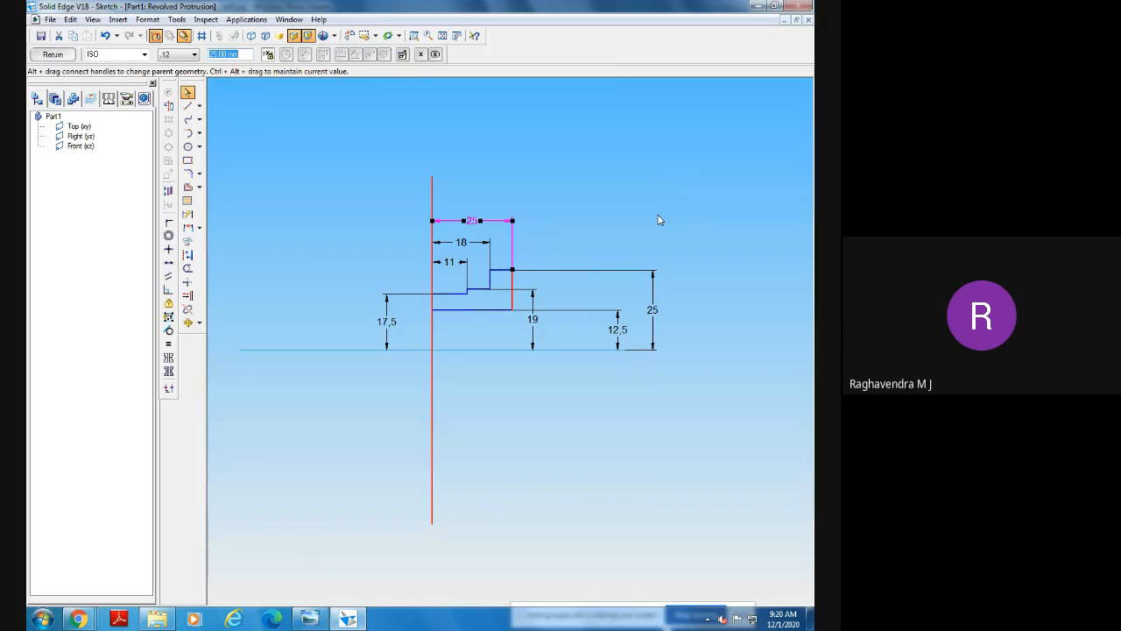
left_click(553, 423)
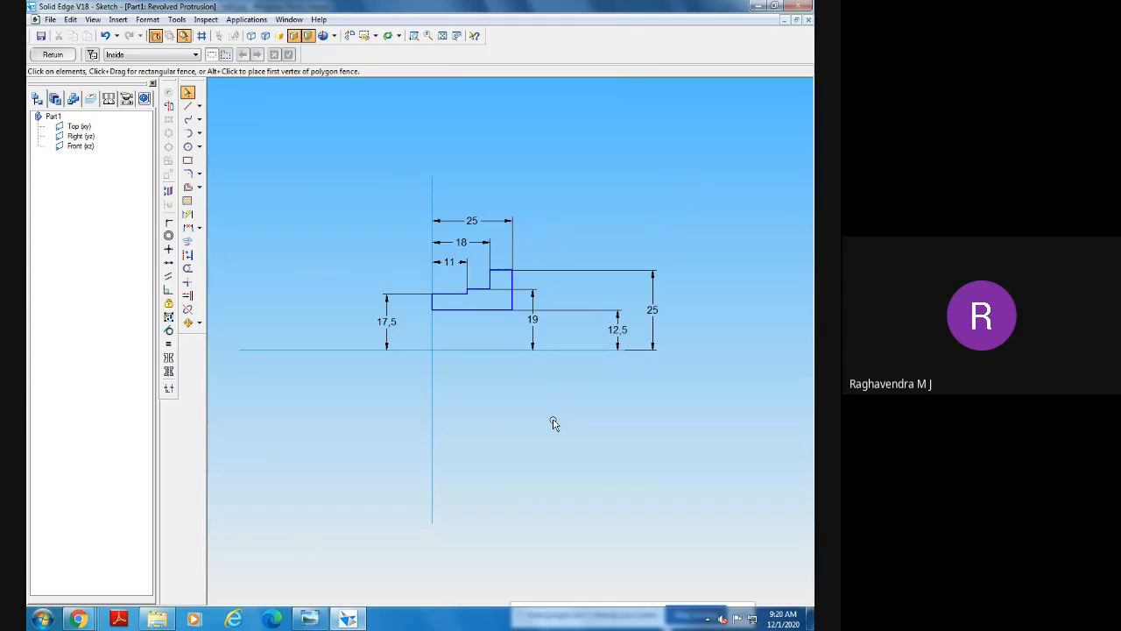
left_click(312, 619)
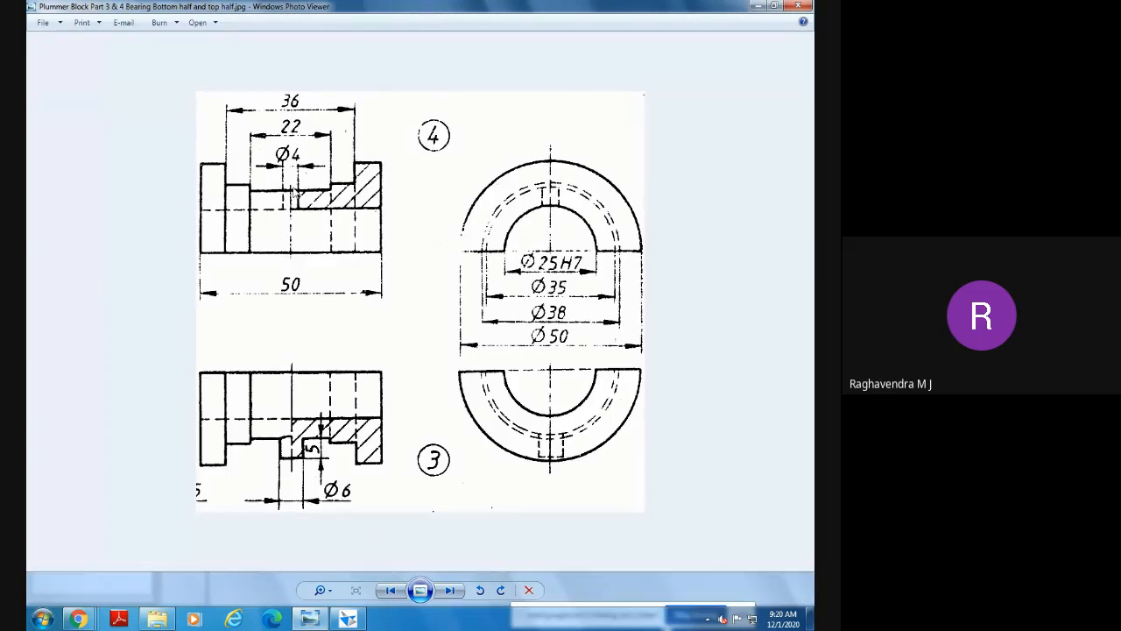
left_click(309, 618)
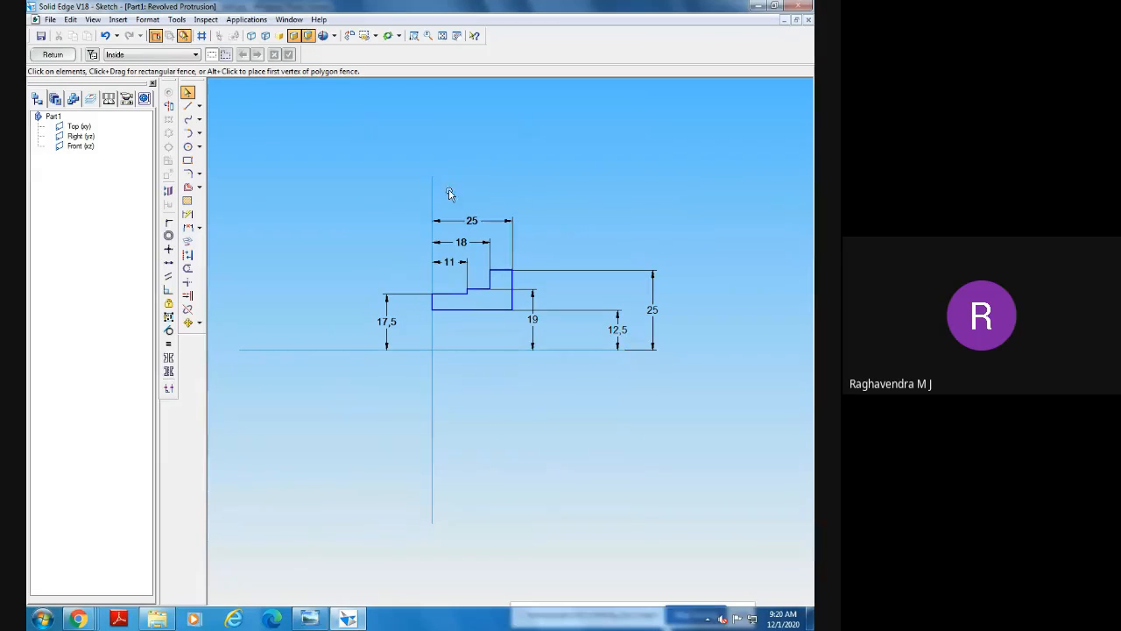
left_click(310, 618)
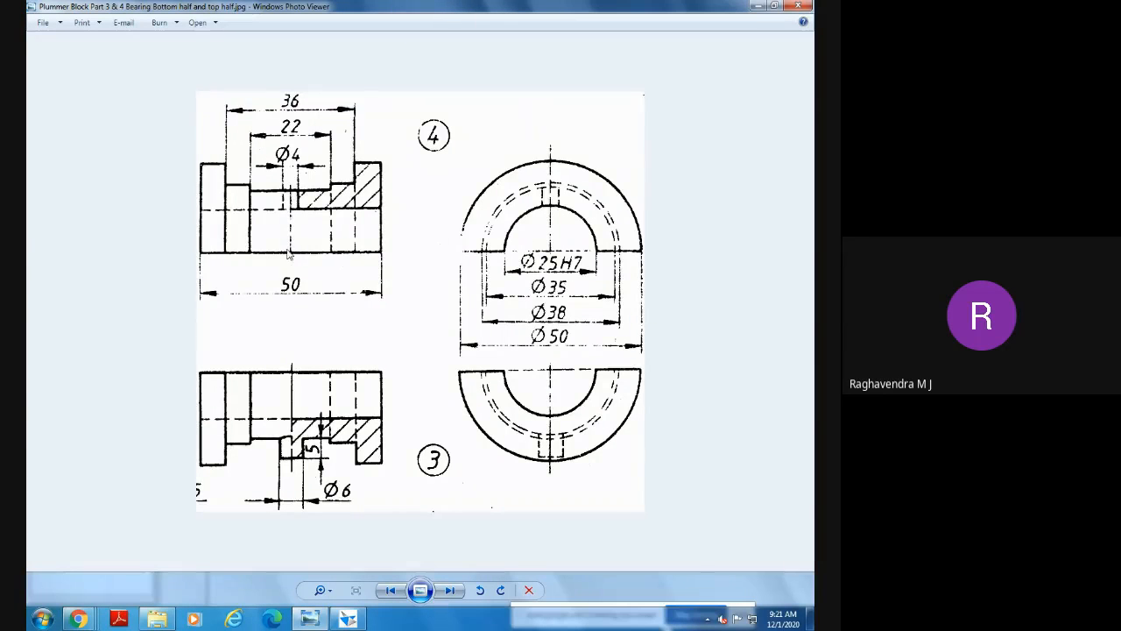
left_click(349, 619)
left_click(484, 221)
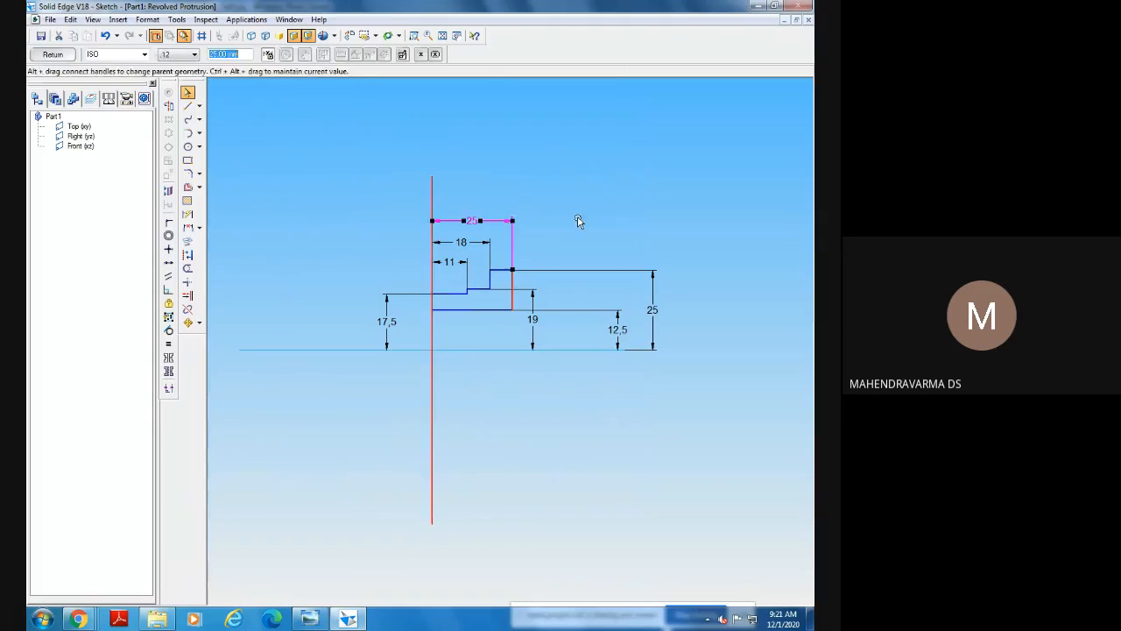
left_click(594, 218)
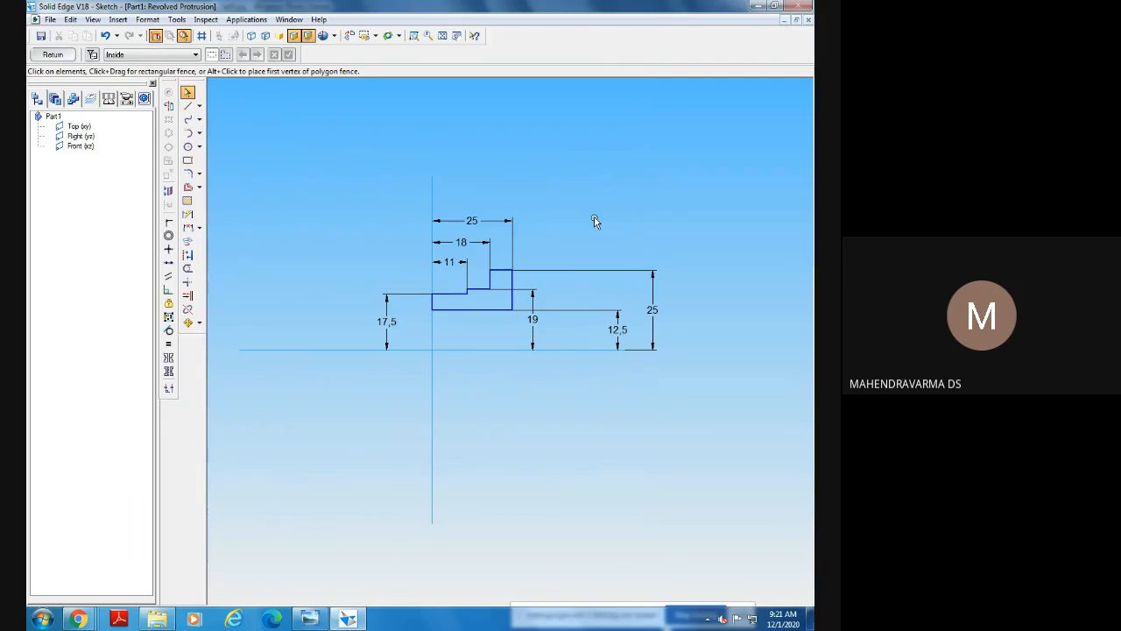
Make the horizontal reference line the axis of revolution and finish the profile sketch.
left_click(170, 106)
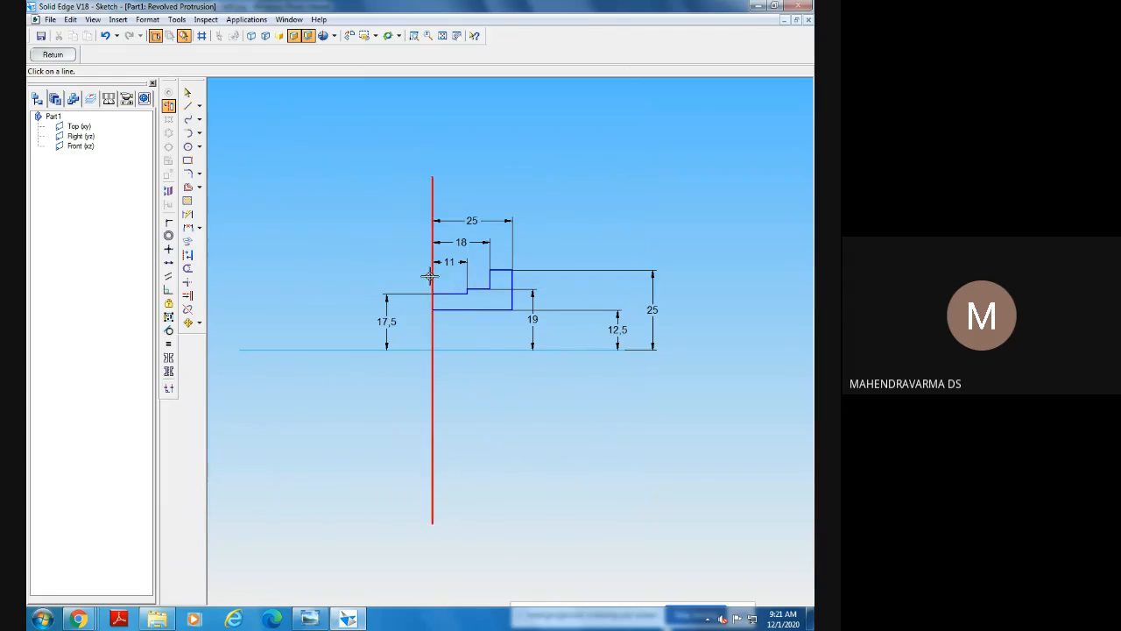
left_click(471, 349)
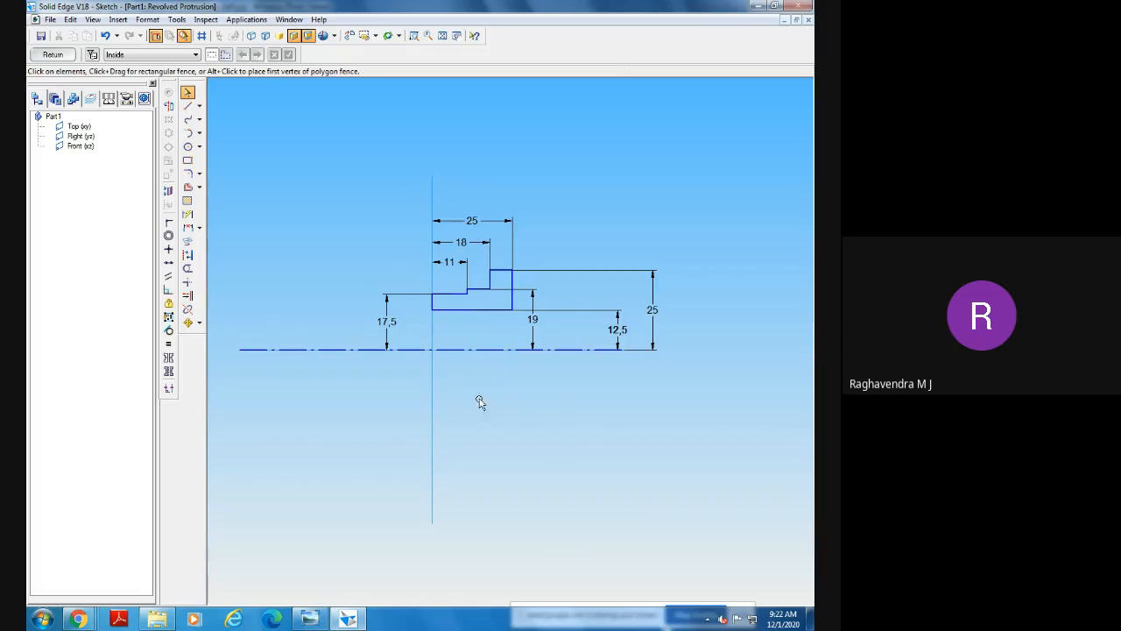
left_click(309, 618)
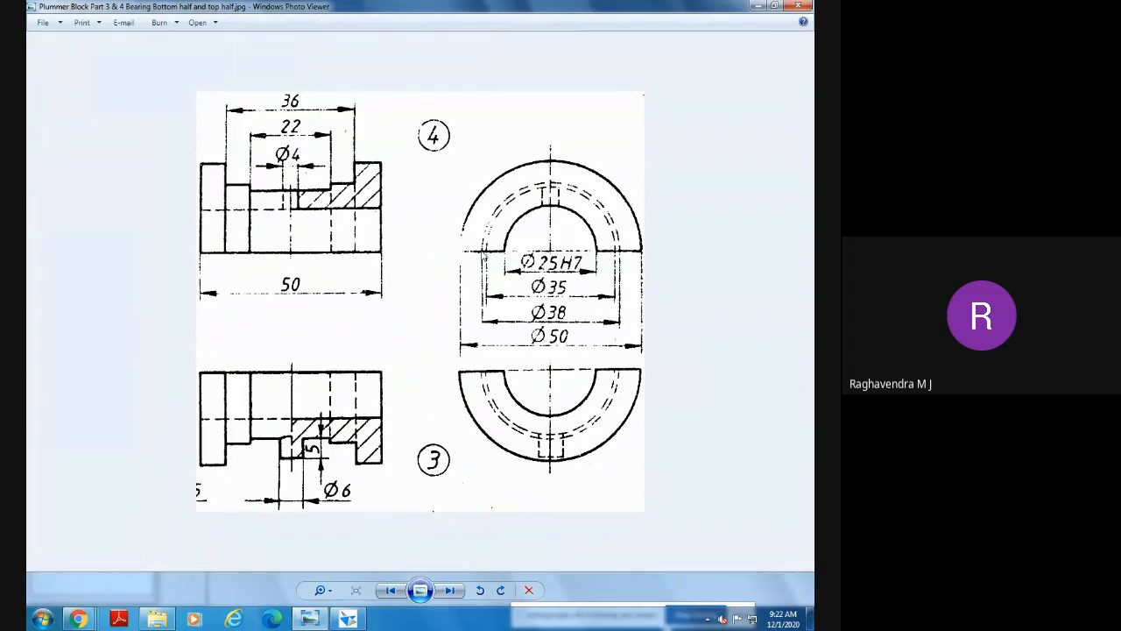
left_click(348, 619)
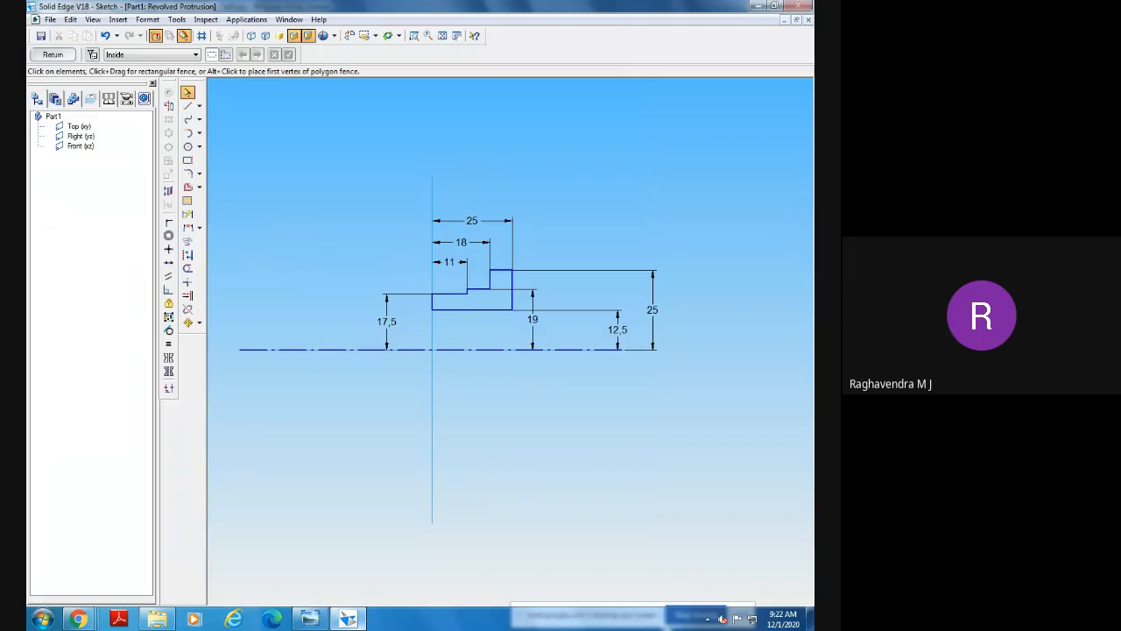
left_click(168, 107)
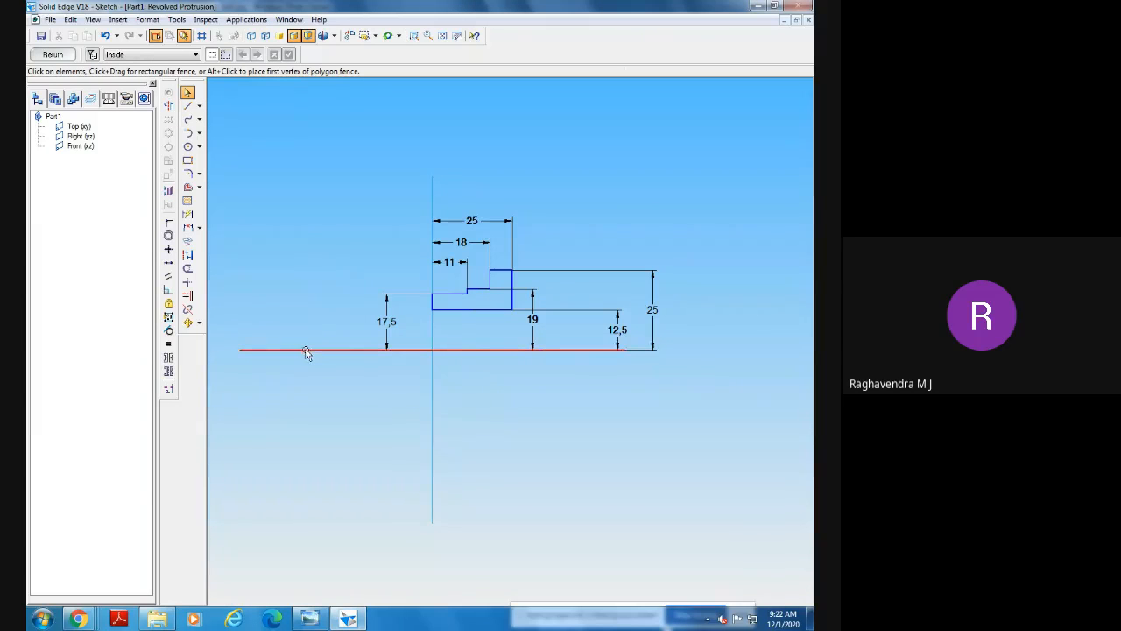
left_click(596, 352)
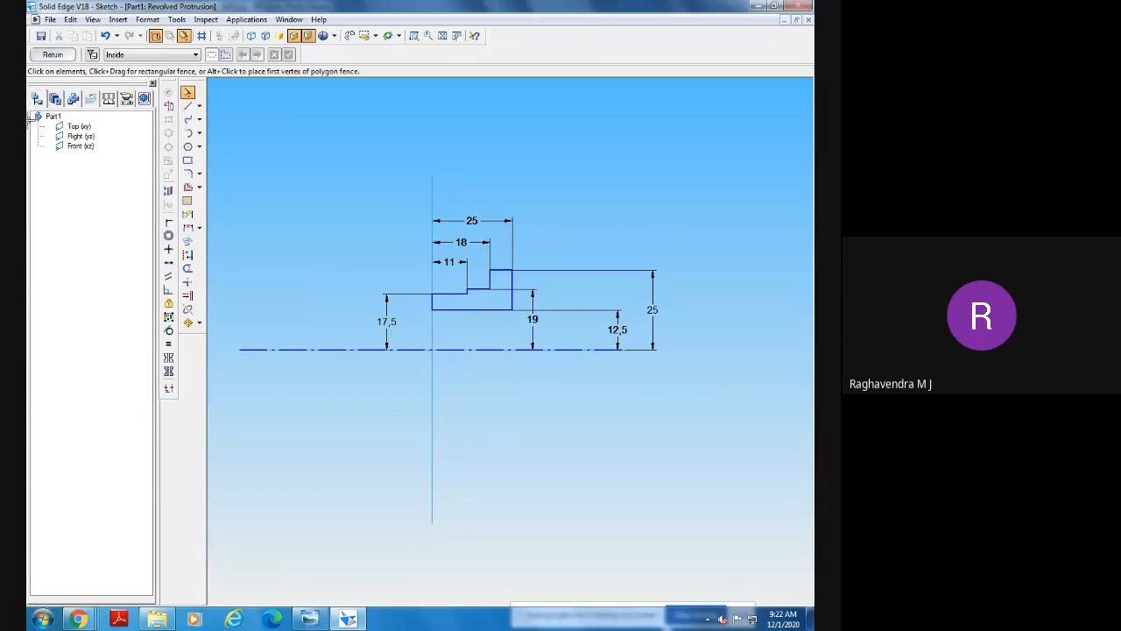
left_click(52, 56)
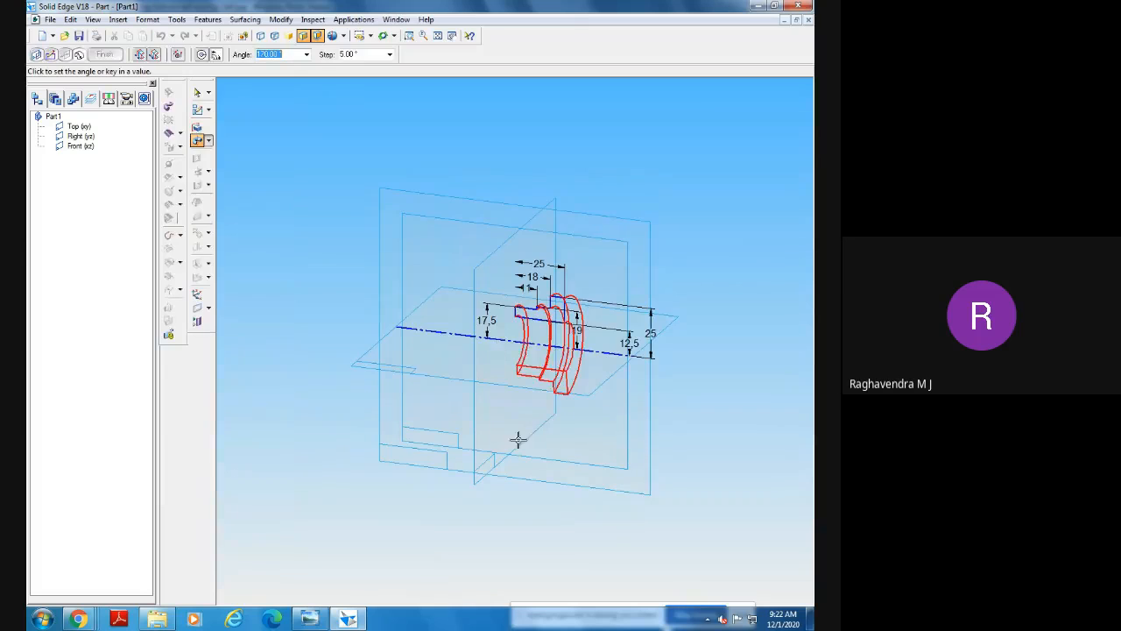
Revolve the stepped profile through 180° about the axis and finish the protrusion.
middle_click_drag(518, 438, 480, 428)
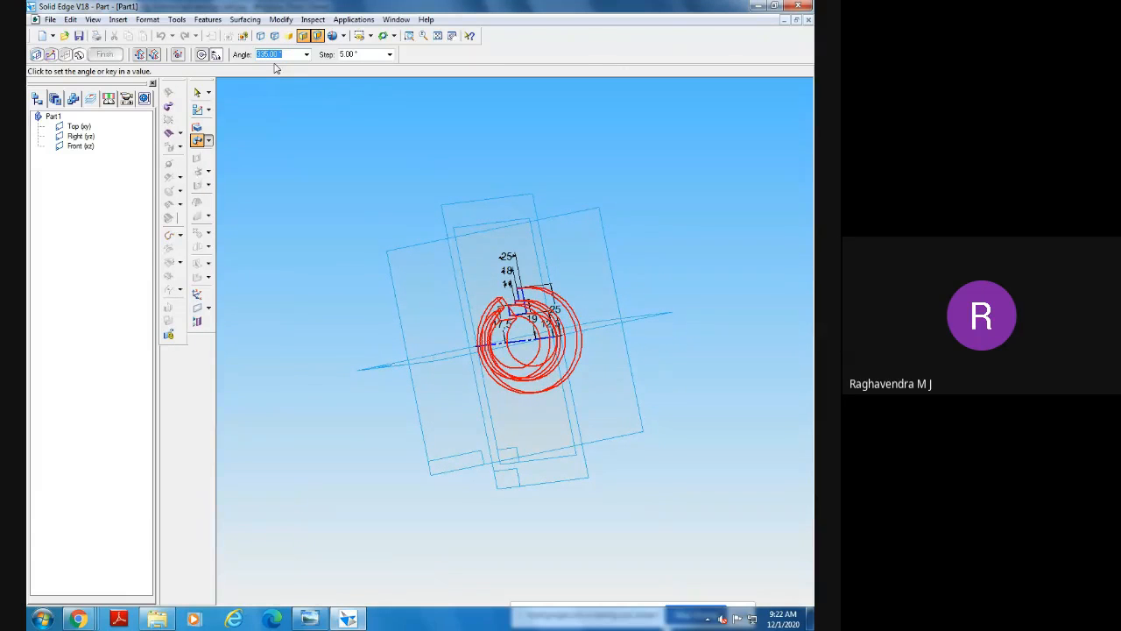
type("180")
key("Return")
left_click(294, 221)
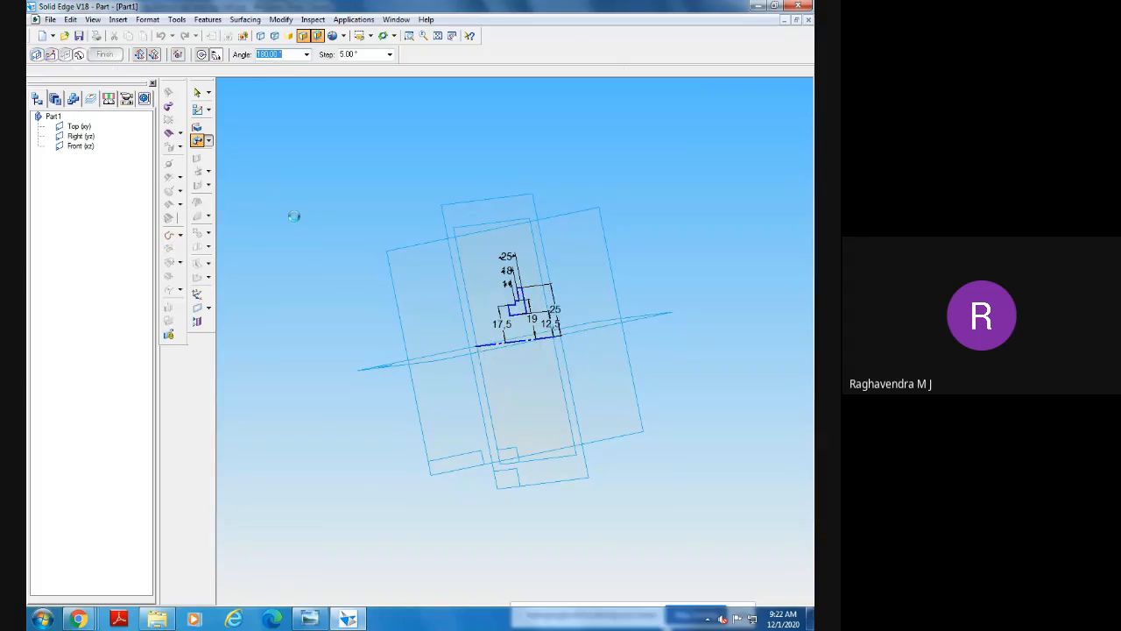
left_click(105, 55)
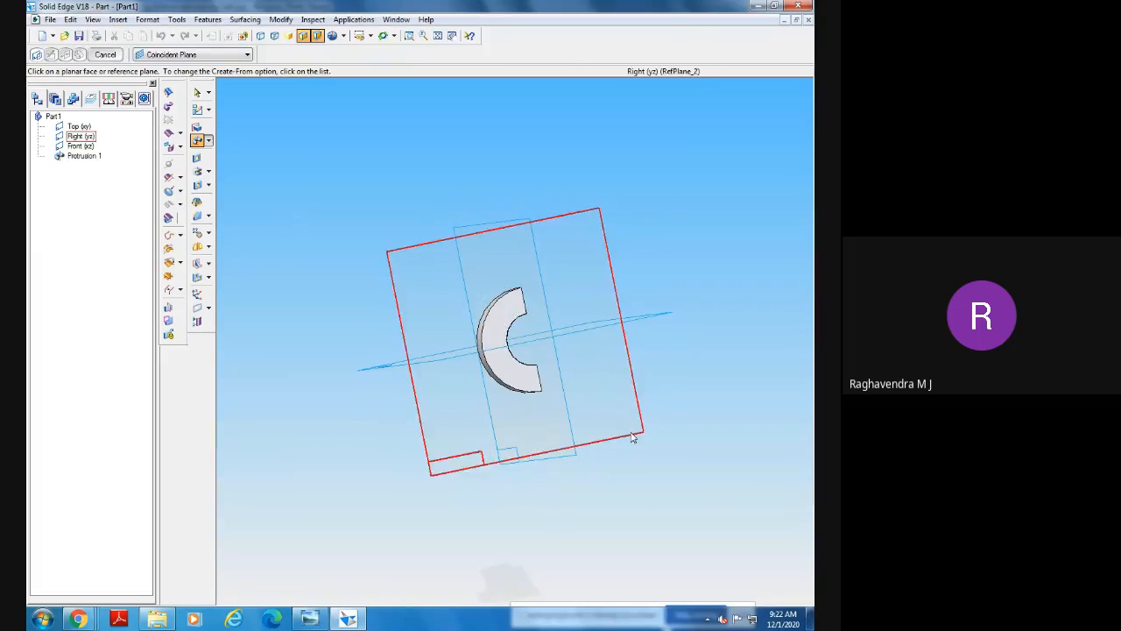
Examine the revolved stepped body up close from several angles and compare it with the bearing drawing.
key("ctrl+i")
middle_click_drag(473, 474, 574, 528)
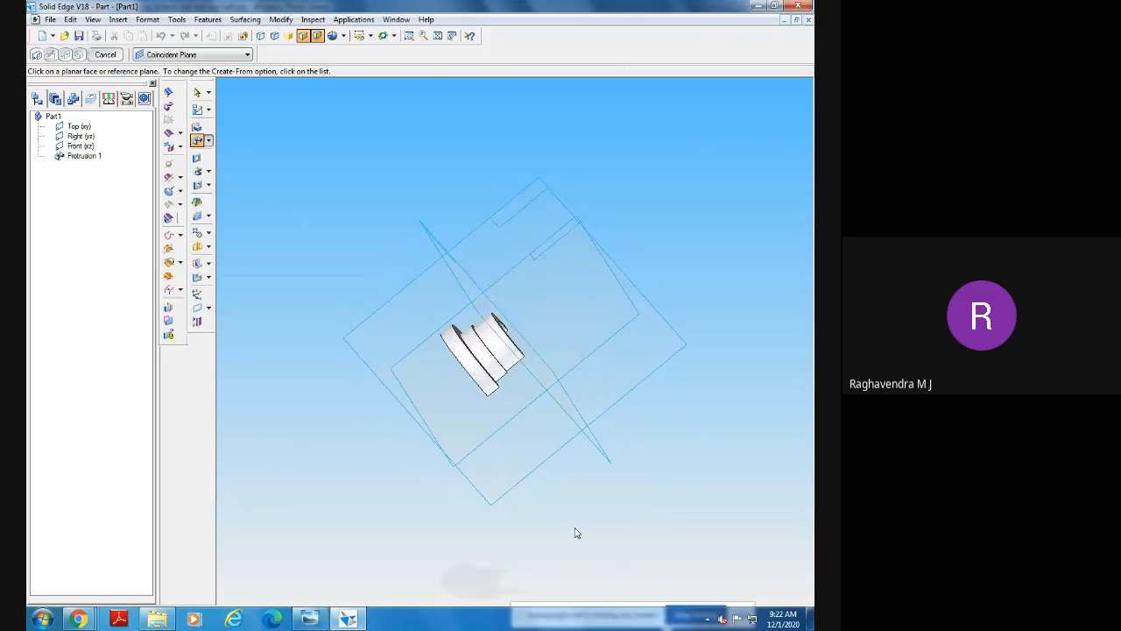
left_click(408, 35)
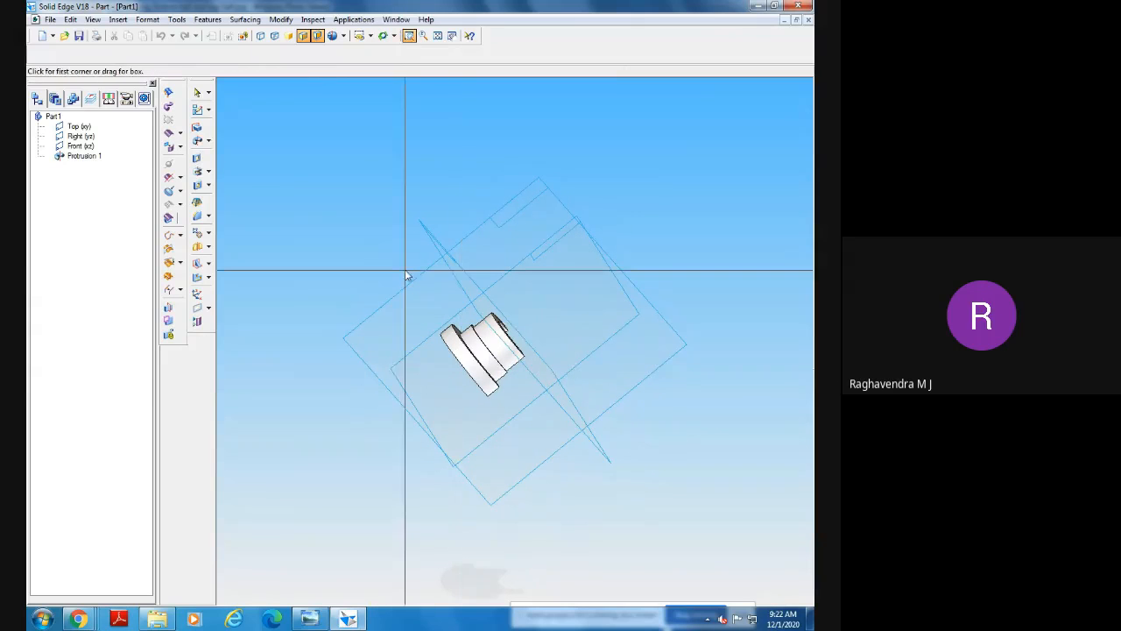
left_click_drag(404, 269, 698, 465)
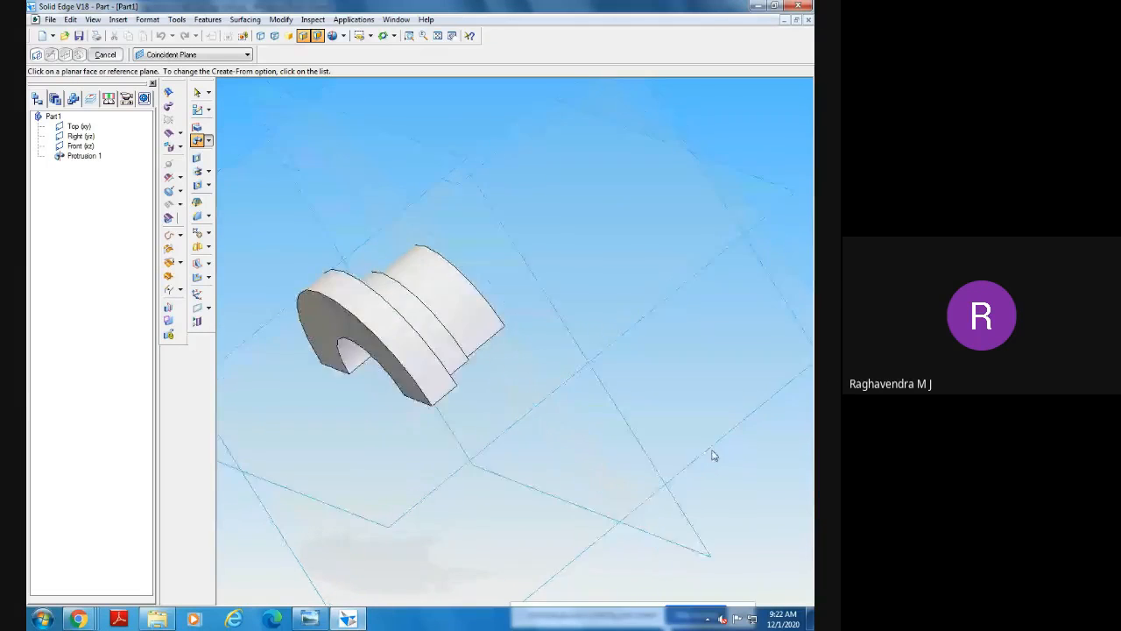
middle_click_drag(720, 445, 809, 401)
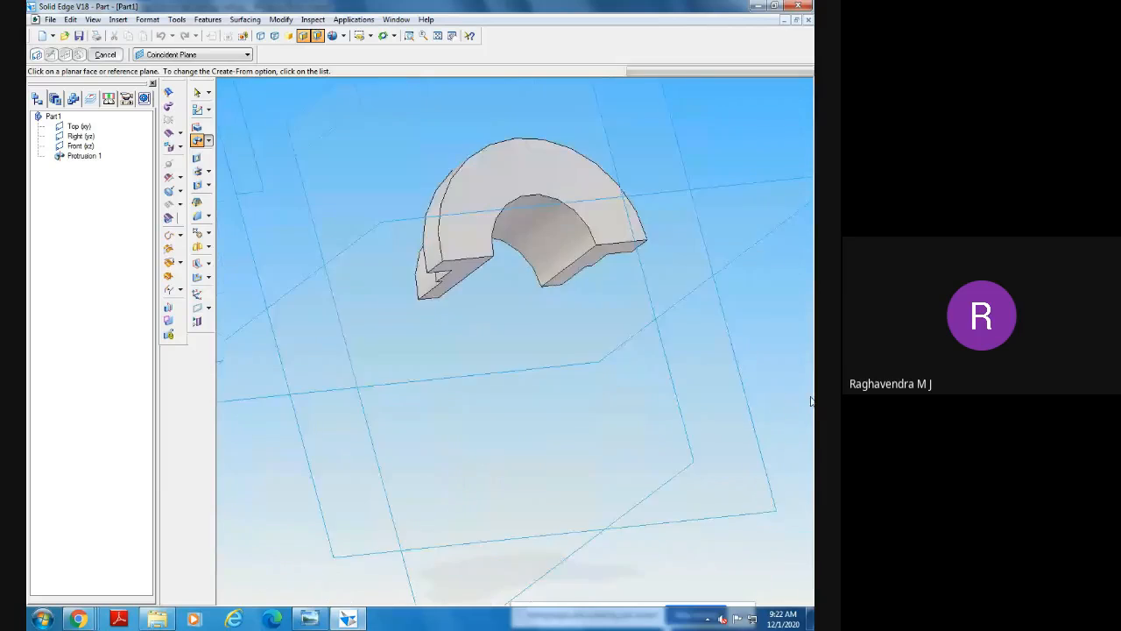
mouse_move(490, 442)
middle_mouse_down()
mouse_move(585, 430)
mouse_move(556, 406)
middle_mouse_up()
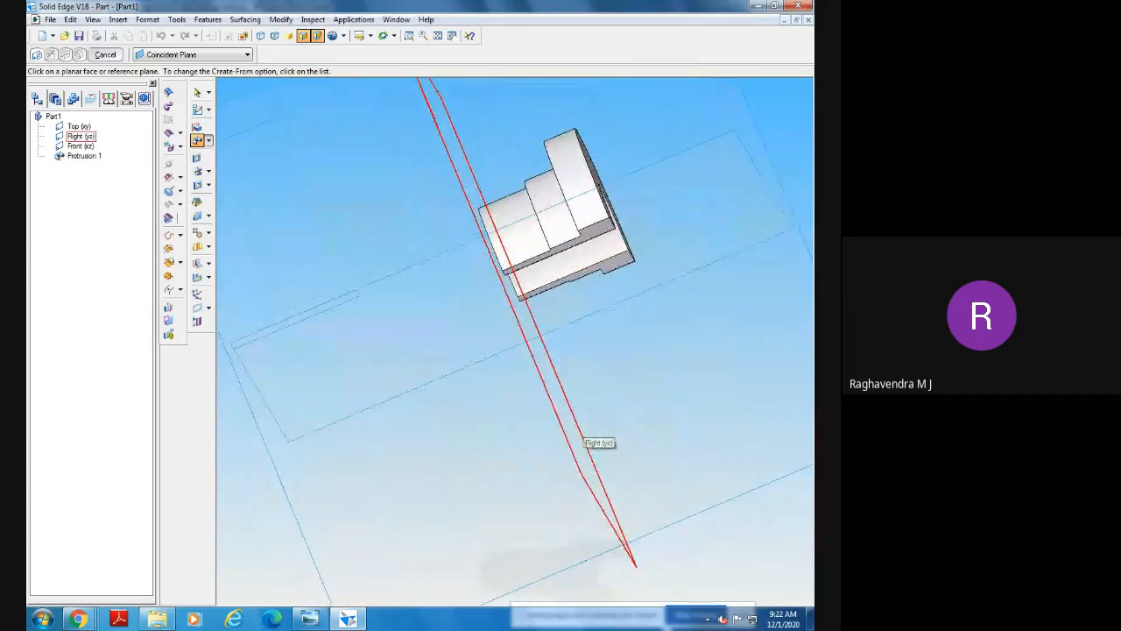
left_click(310, 620)
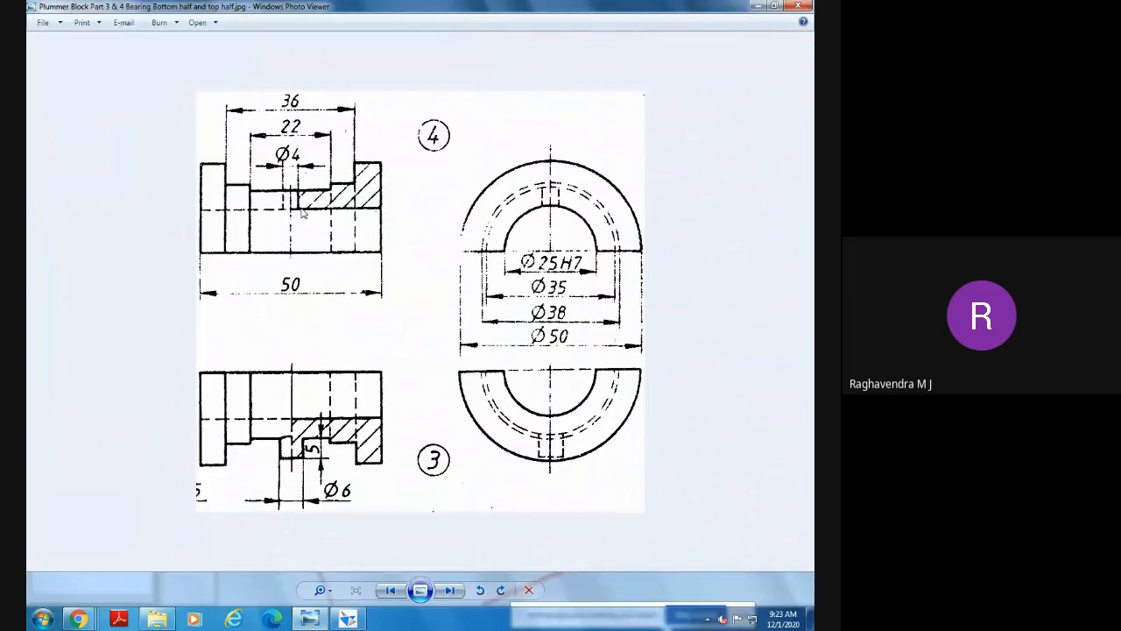
left_click(348, 618)
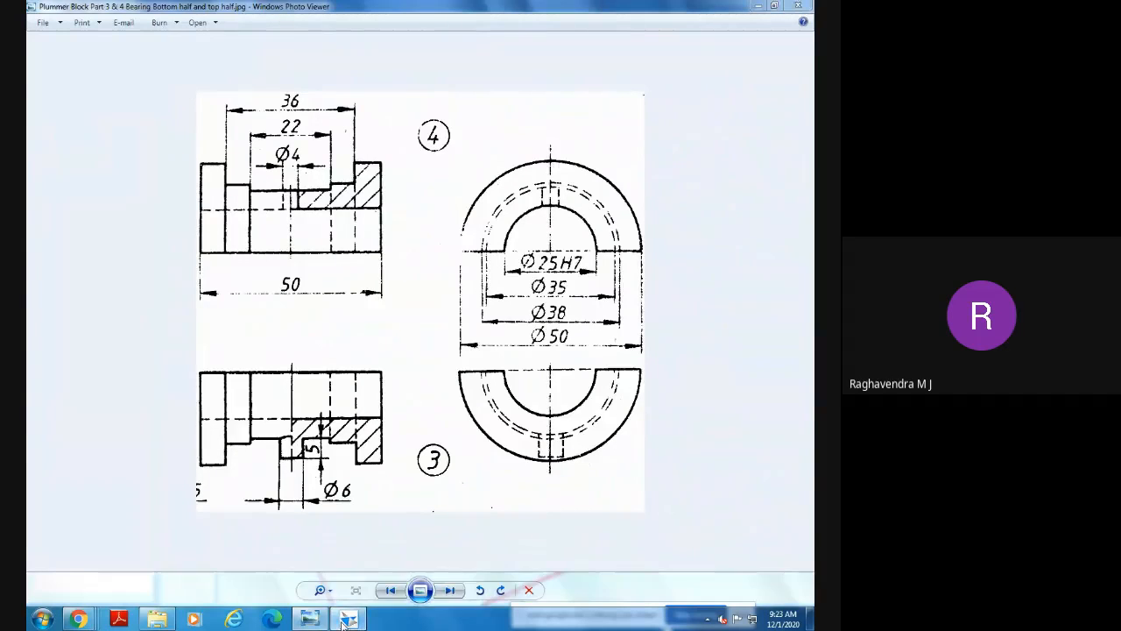
Mirror the whole revolved body about the Right (yz) plane with Mirror Copy and finish the feature.
mouse_move(596, 428)
middle_mouse_down()
mouse_move(628, 458)
mouse_move(625, 433)
mouse_move(598, 413)
mouse_move(623, 426)
mouse_move(613, 434)
middle_mouse_up()
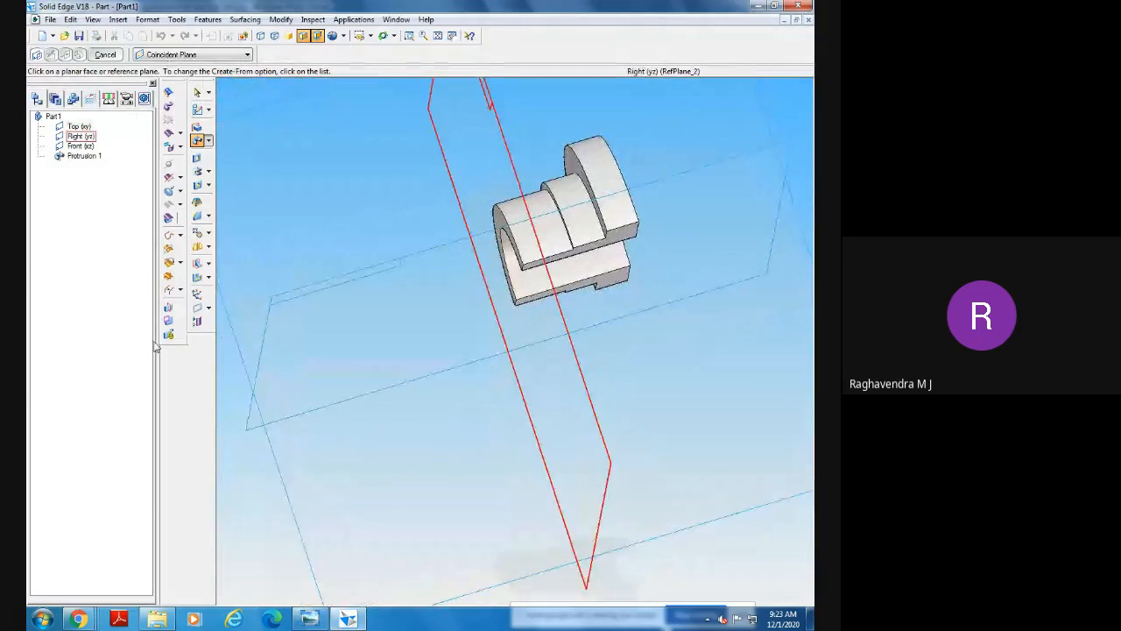
left_click(208, 248)
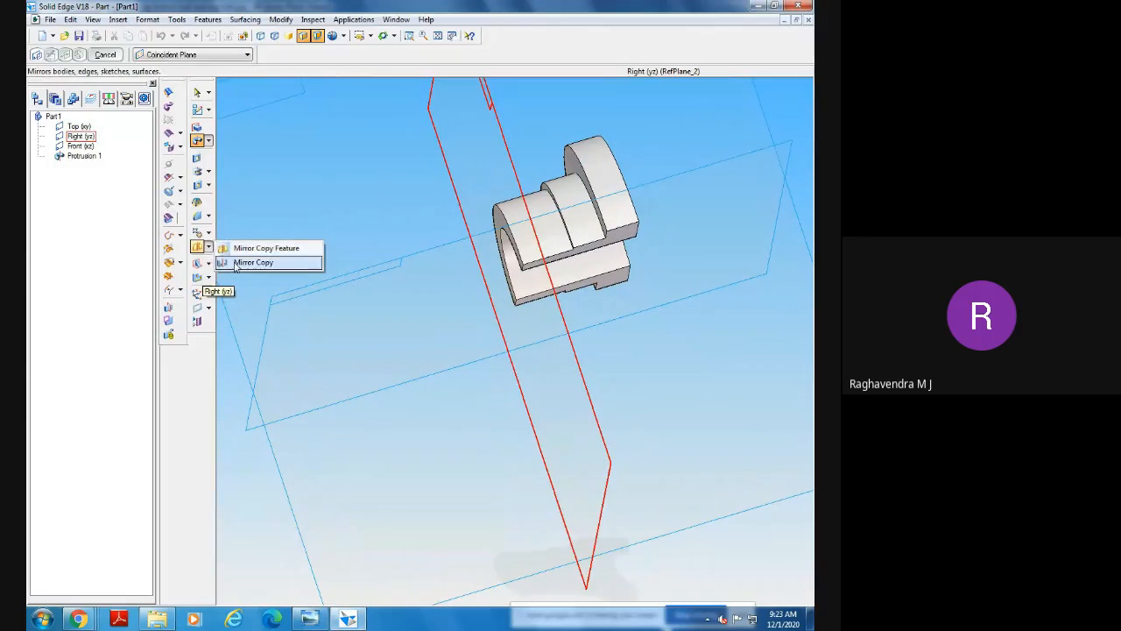
left_click(245, 262)
left_click(569, 230)
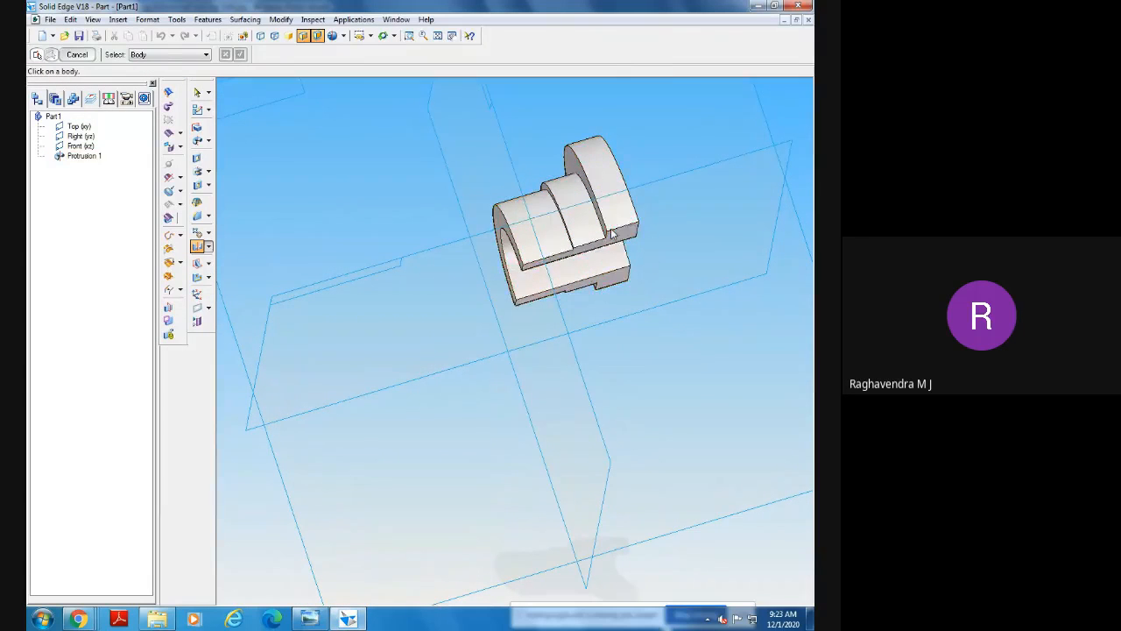
left_click(602, 442)
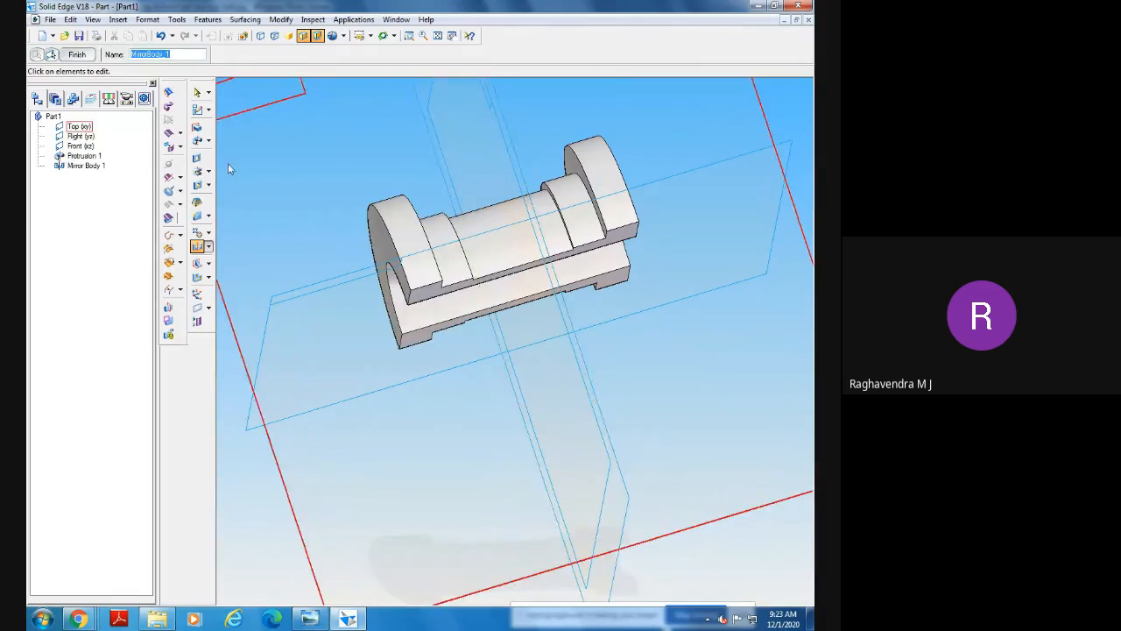
left_click(79, 54)
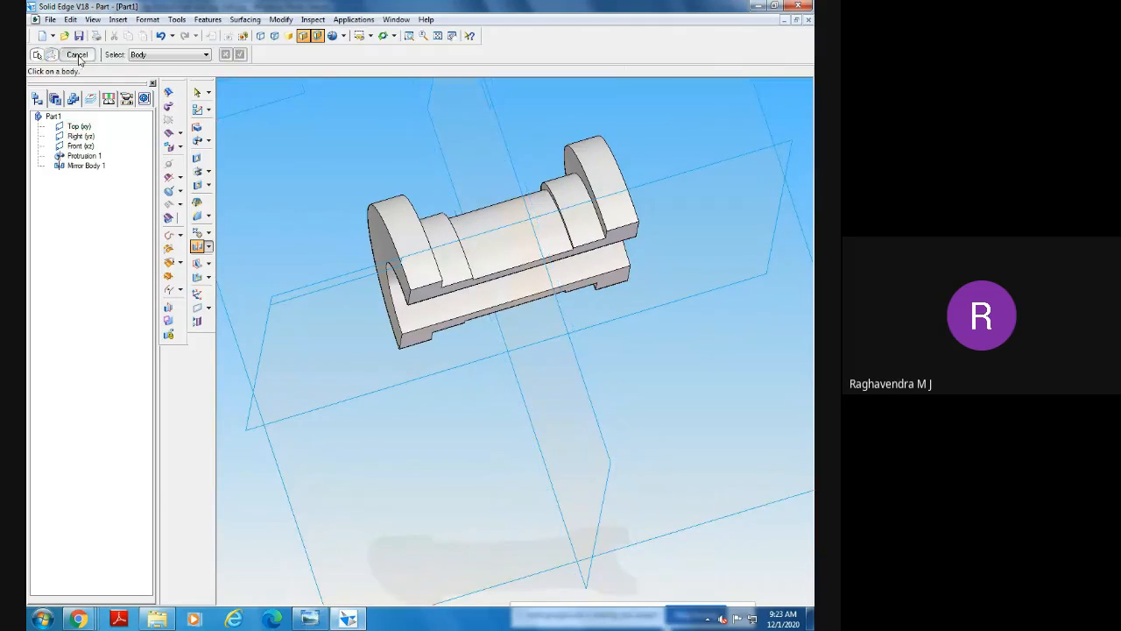
Examine the mirrored bearing body from several angles and check it against the plummer block bearing drawing.
left_click(437, 36)
middle_click_drag(694, 538, 429, 183)
middle_click_drag(683, 465, 602, 318)
middle_click_drag(552, 365, 432, 558)
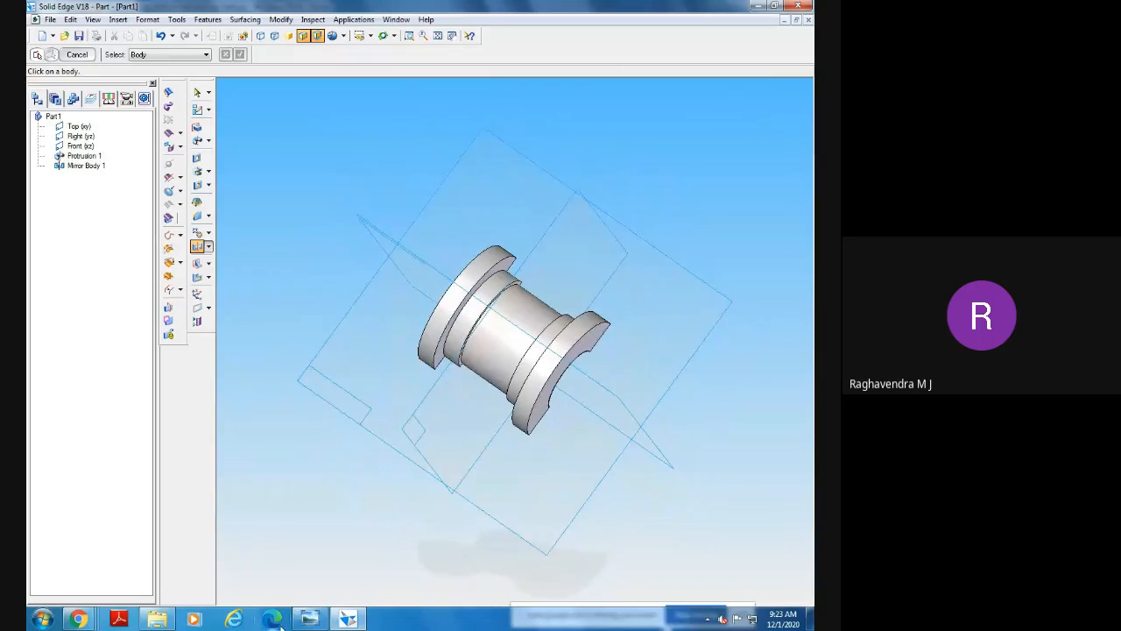
left_click(308, 620)
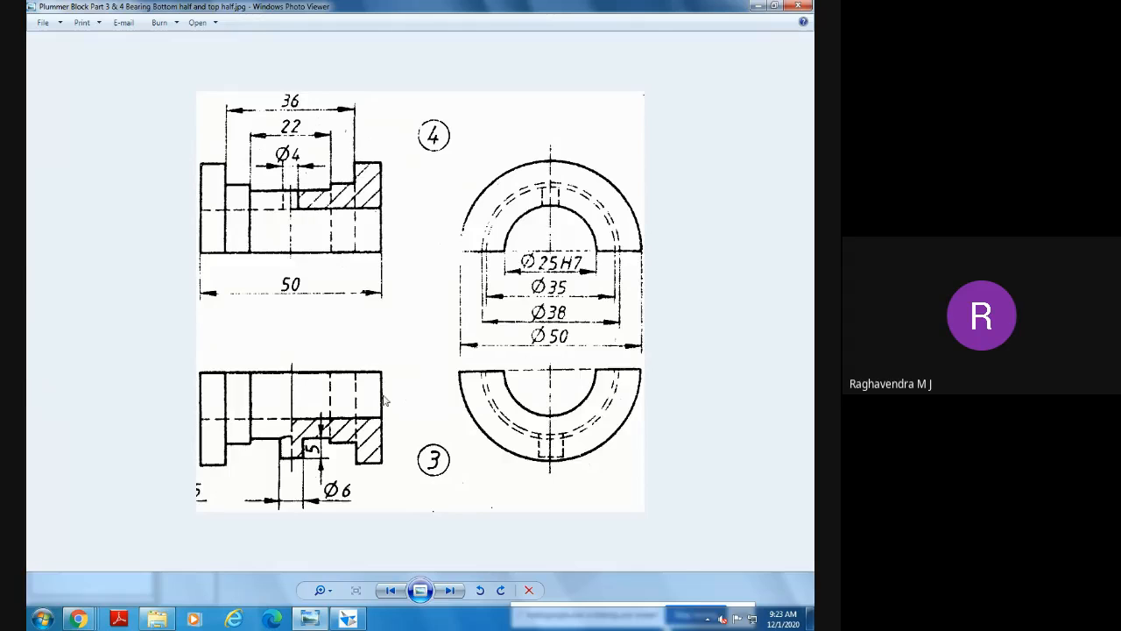
left_click(348, 619)
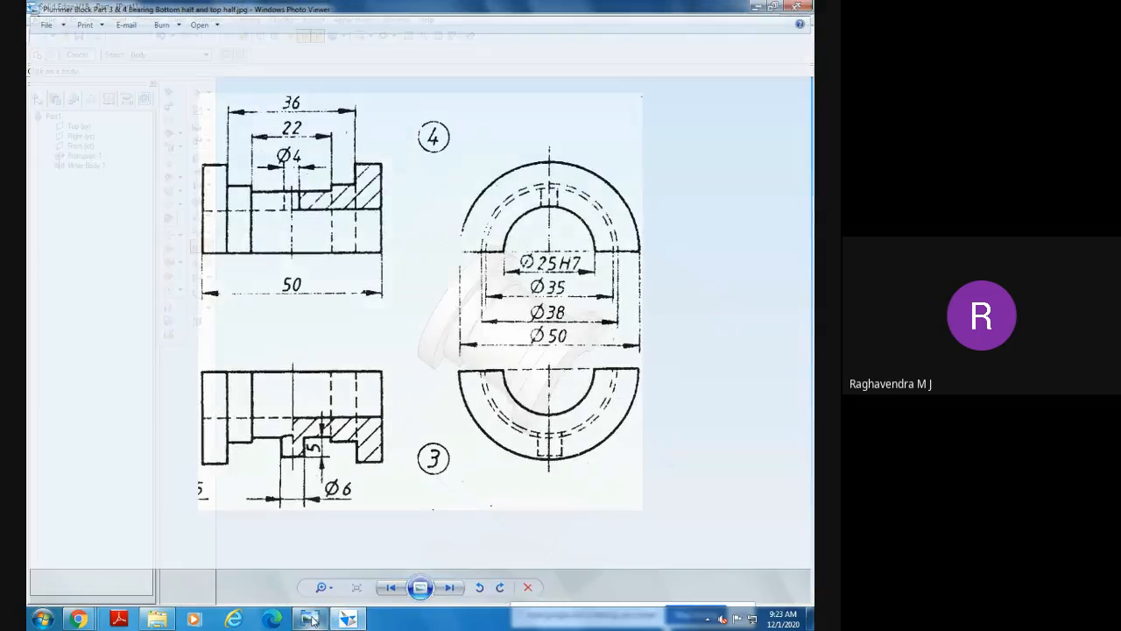
middle_click_drag(405, 575, 588, 410)
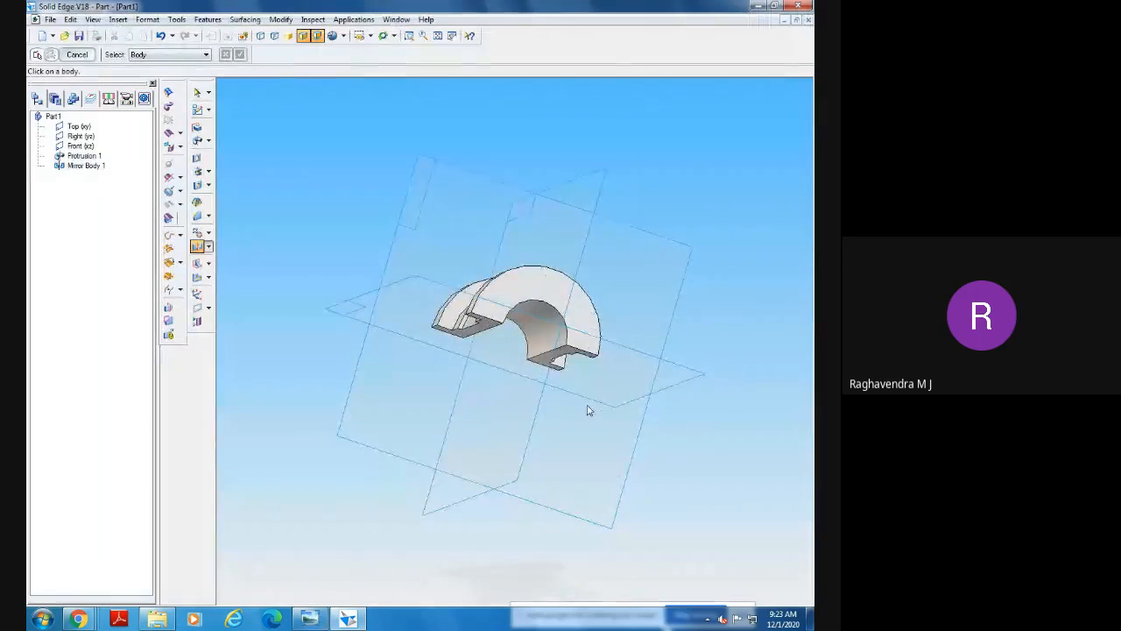
Start a cutout on the Top (xy) plane and sketch a 4 mm diameter circle centred on the reference plane intersection.
left_click(197, 158)
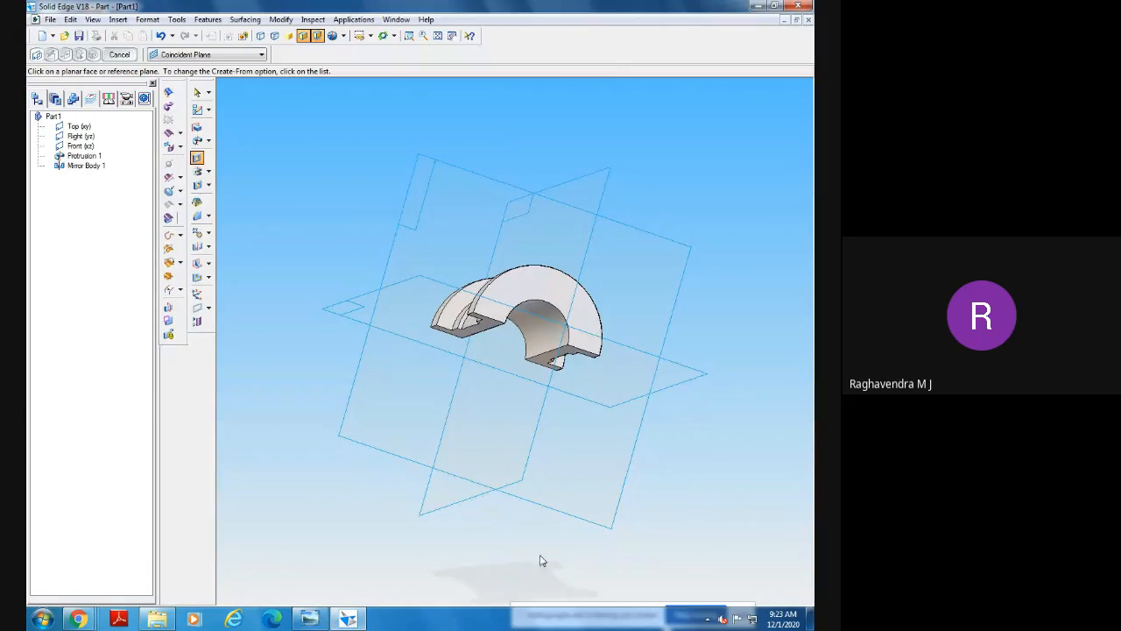
left_click(683, 375)
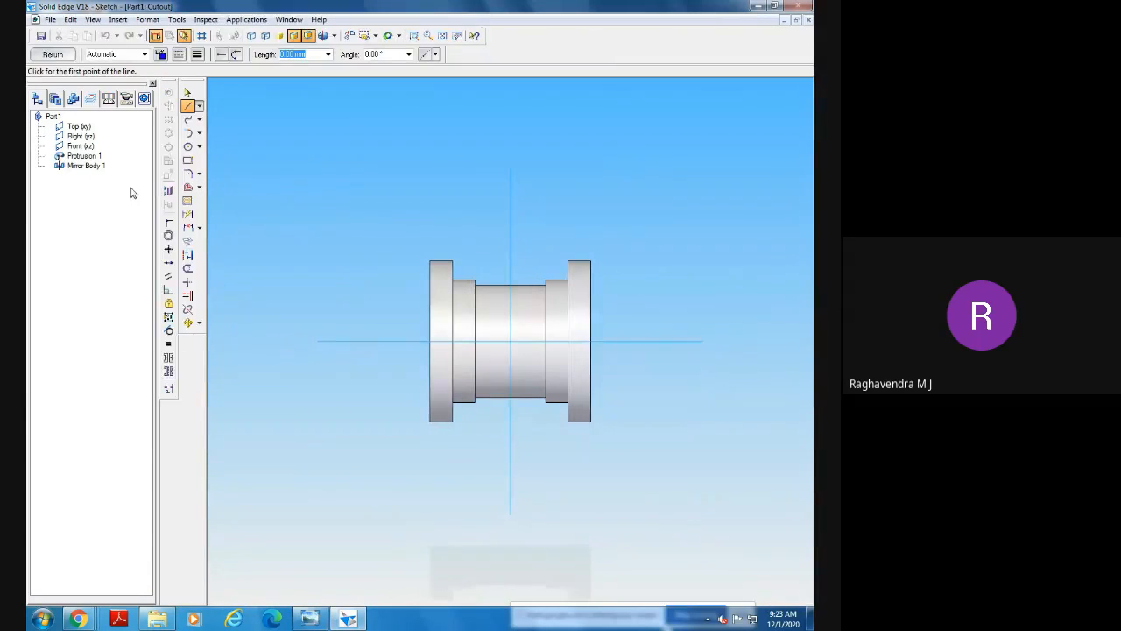
left_click(188, 146)
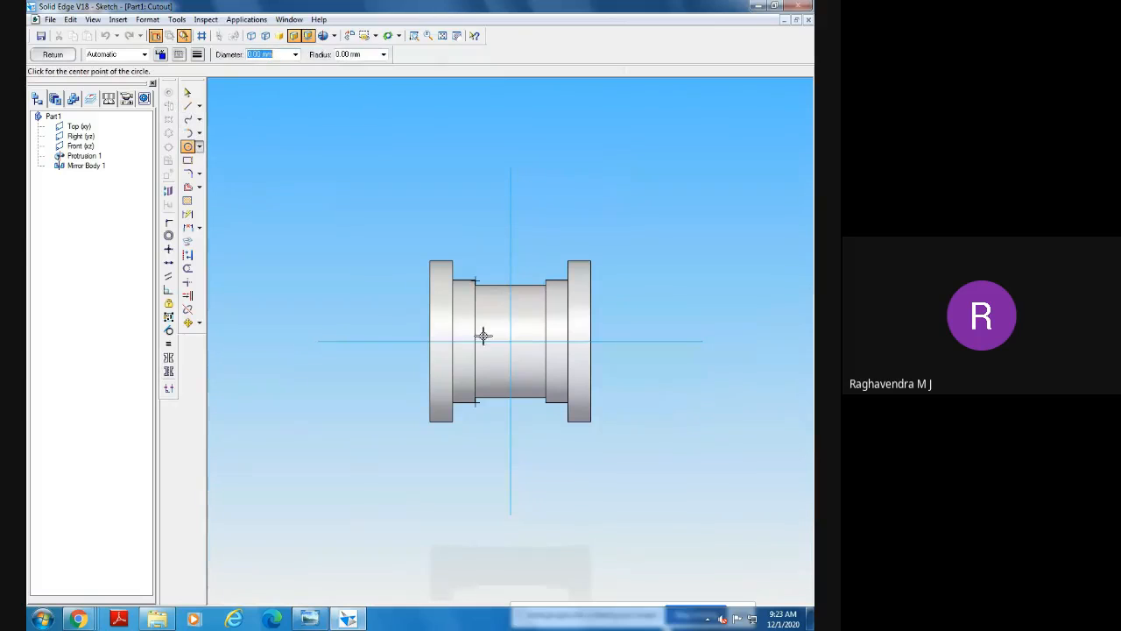
left_click(310, 620)
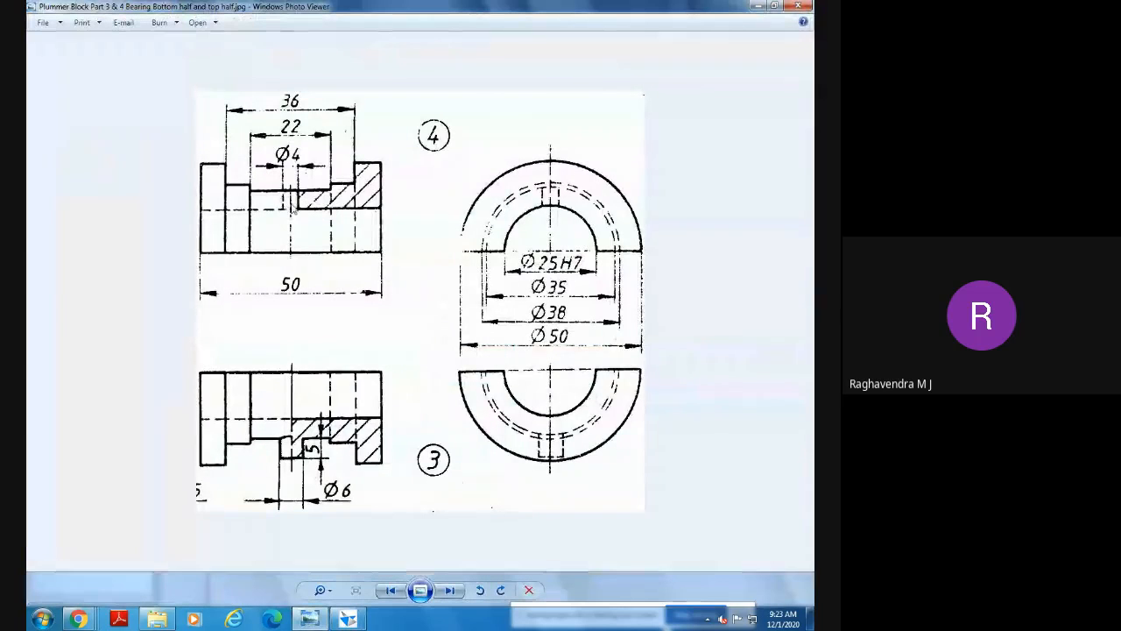
left_click(348, 620)
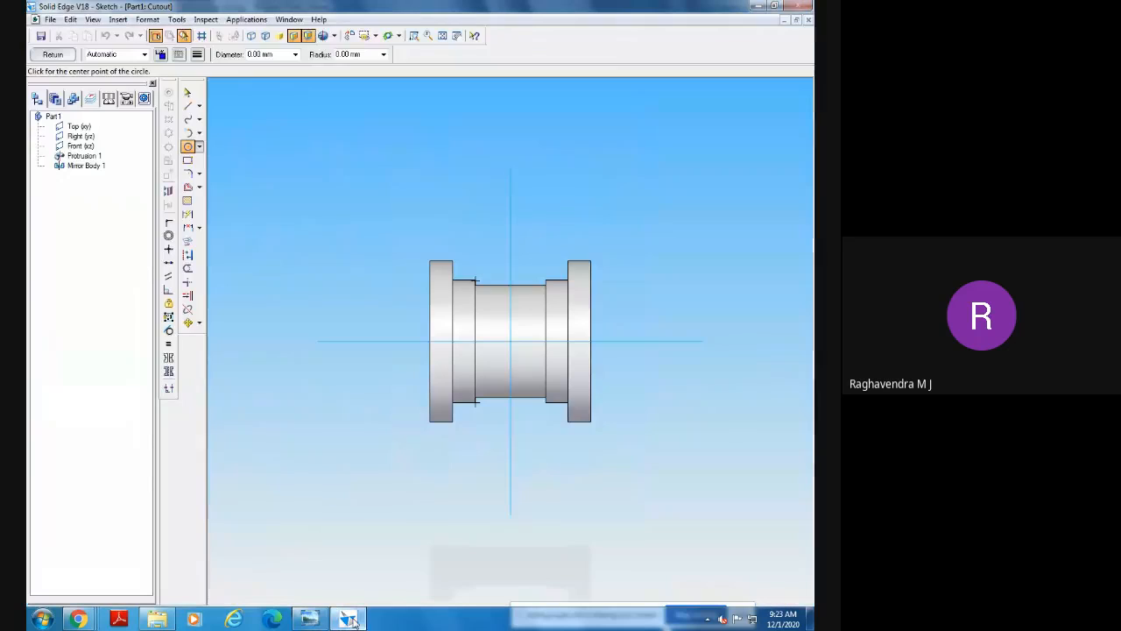
left_click(510, 340)
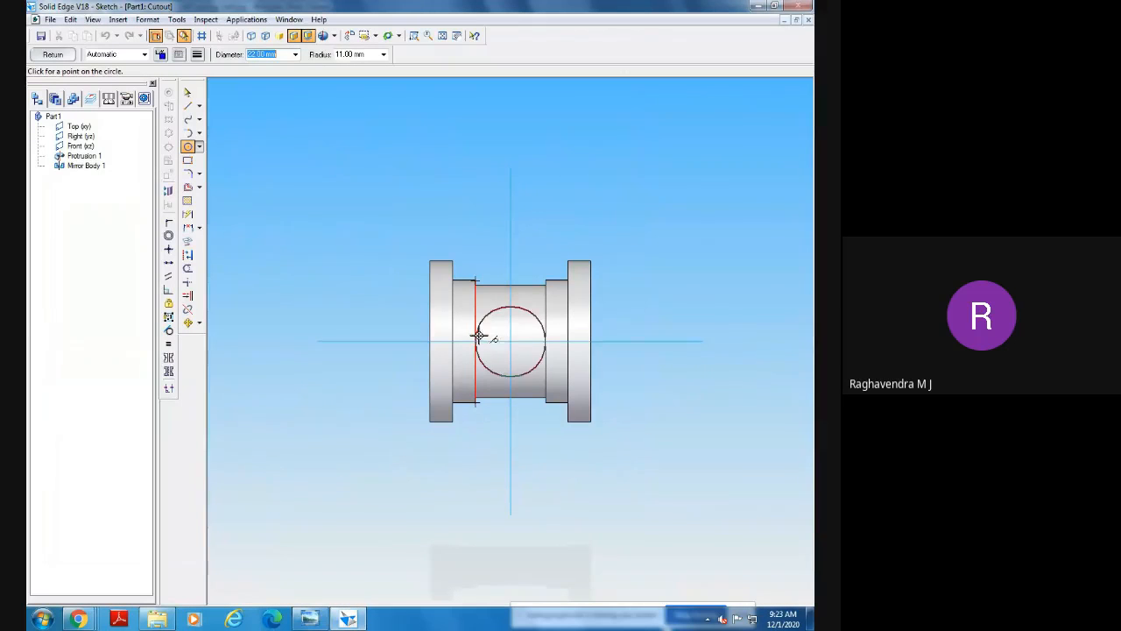
left_click(311, 619)
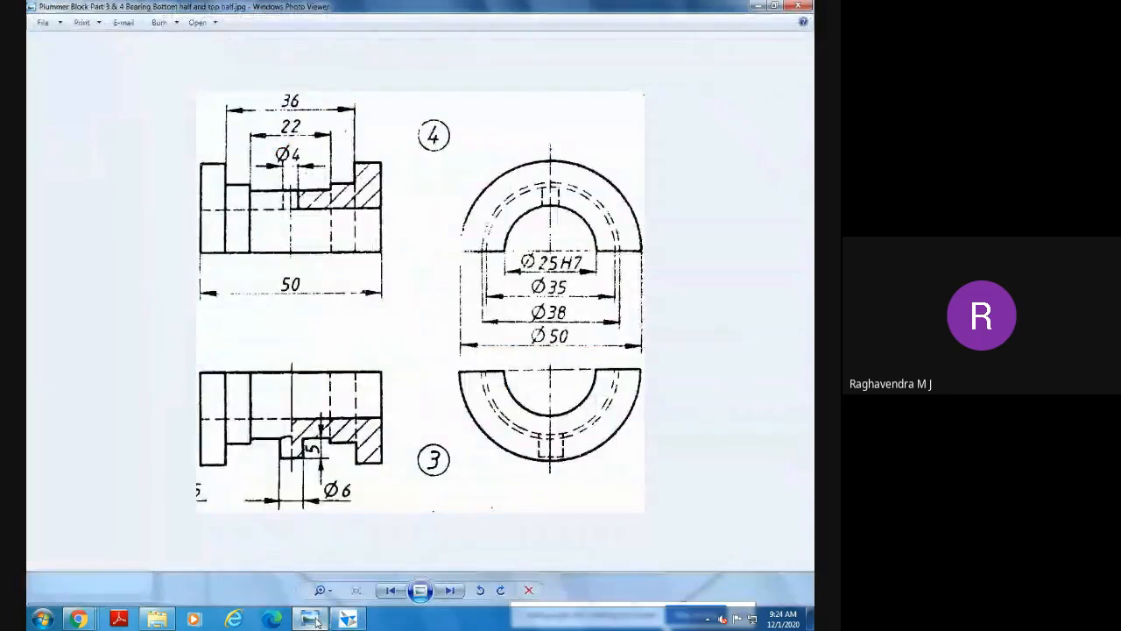
left_click(348, 620)
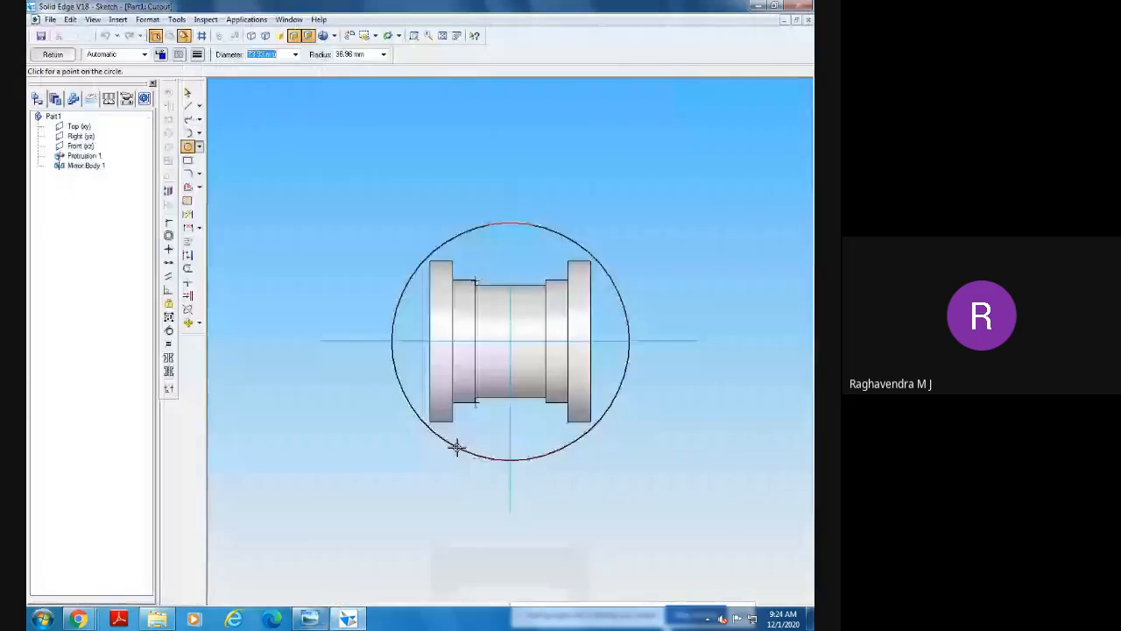
type("4")
key("Tab")
left_click(513, 393)
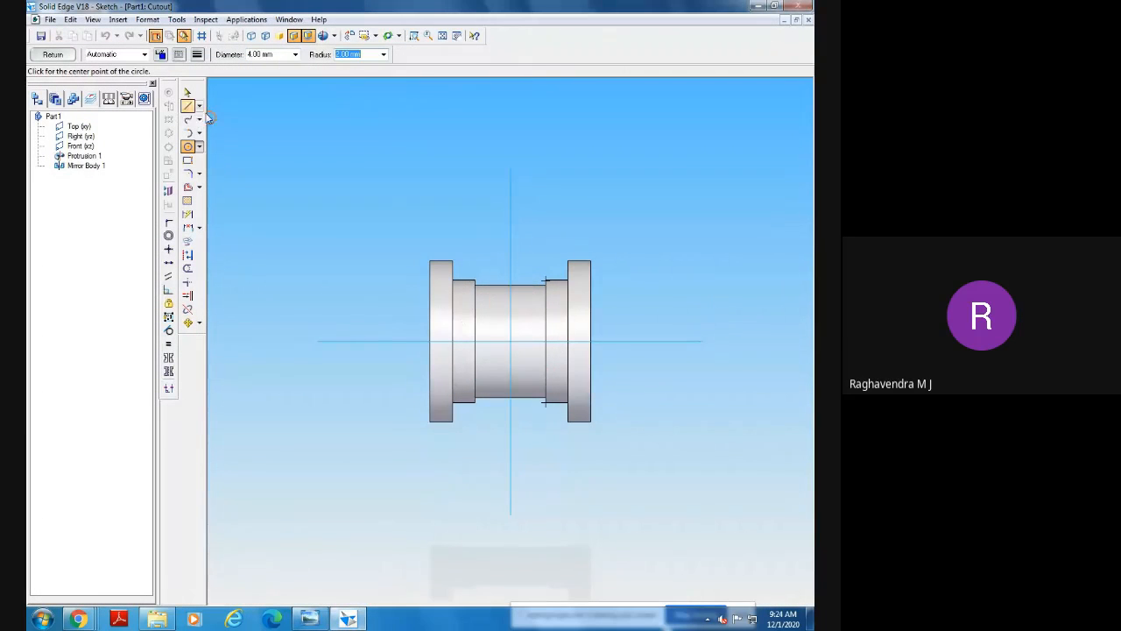
Dimension the diameter of the small circle at the sketch centre.
left_click(188, 94)
left_click(189, 146)
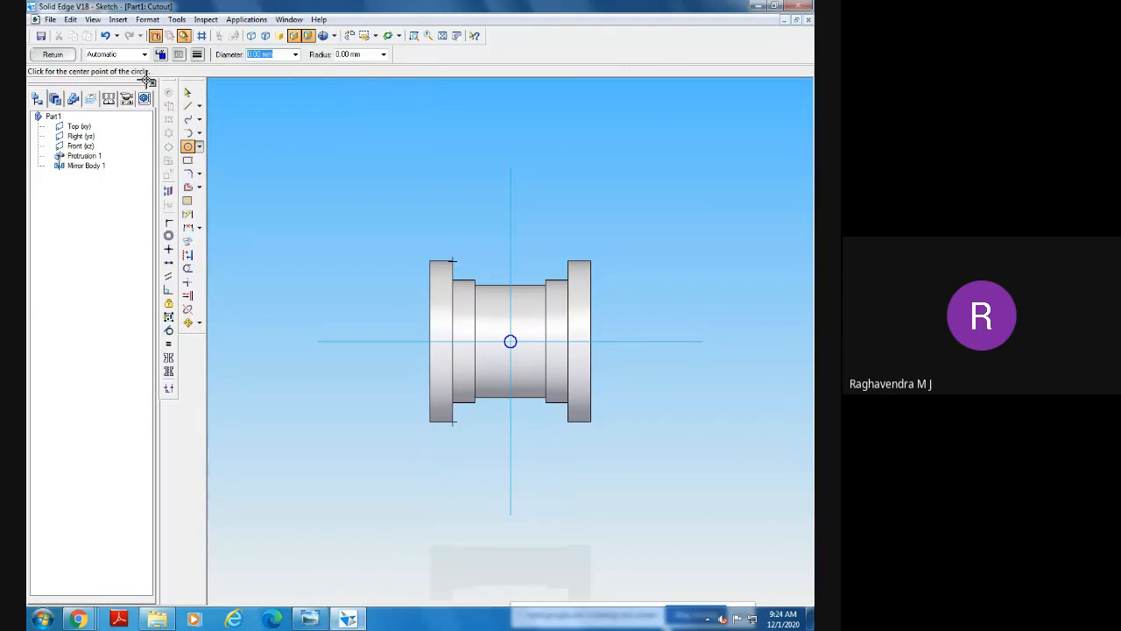
left_click(188, 213)
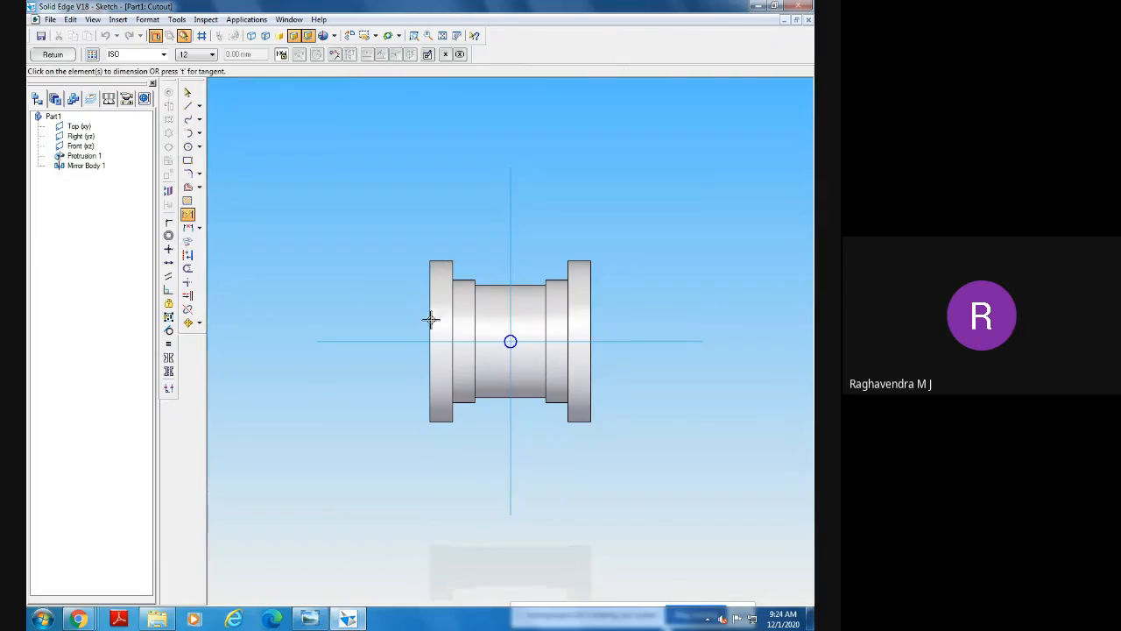
left_click(510, 337)
left_click(574, 256)
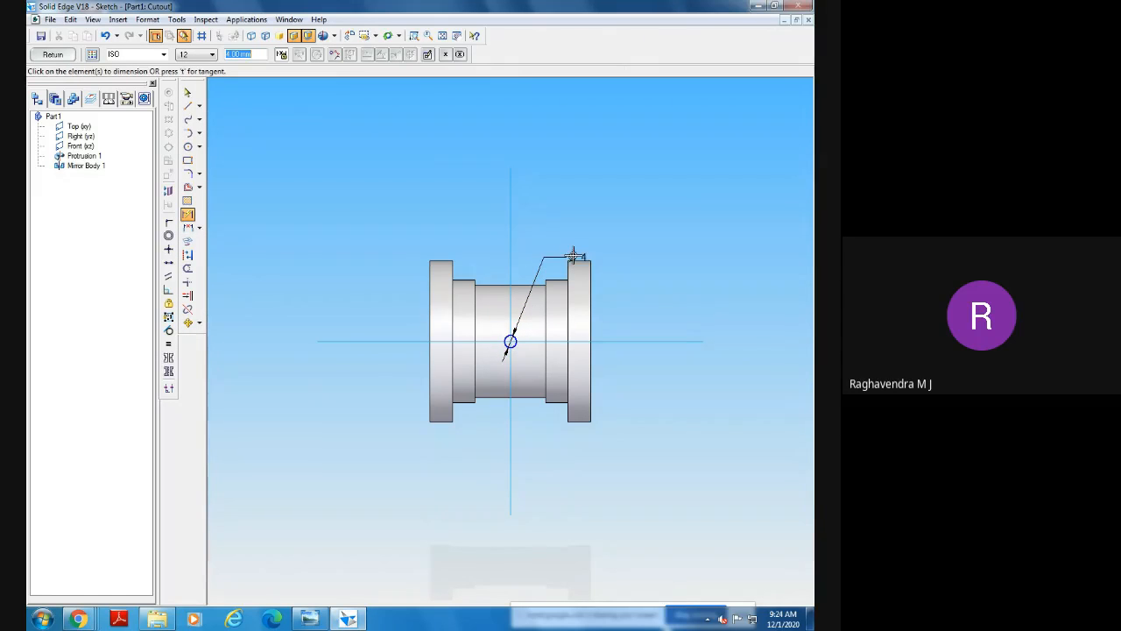
Finish the circle sketch, extend the cutout about 88.9 mm through the bearing wall and complete the feature.
left_click(58, 53)
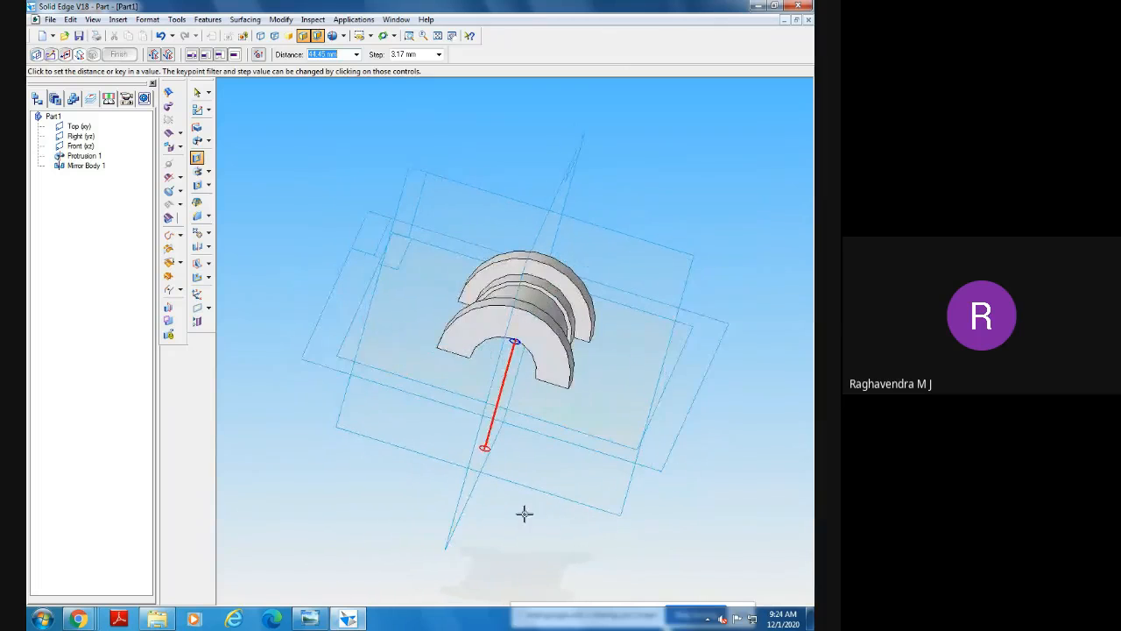
left_click(623, 144)
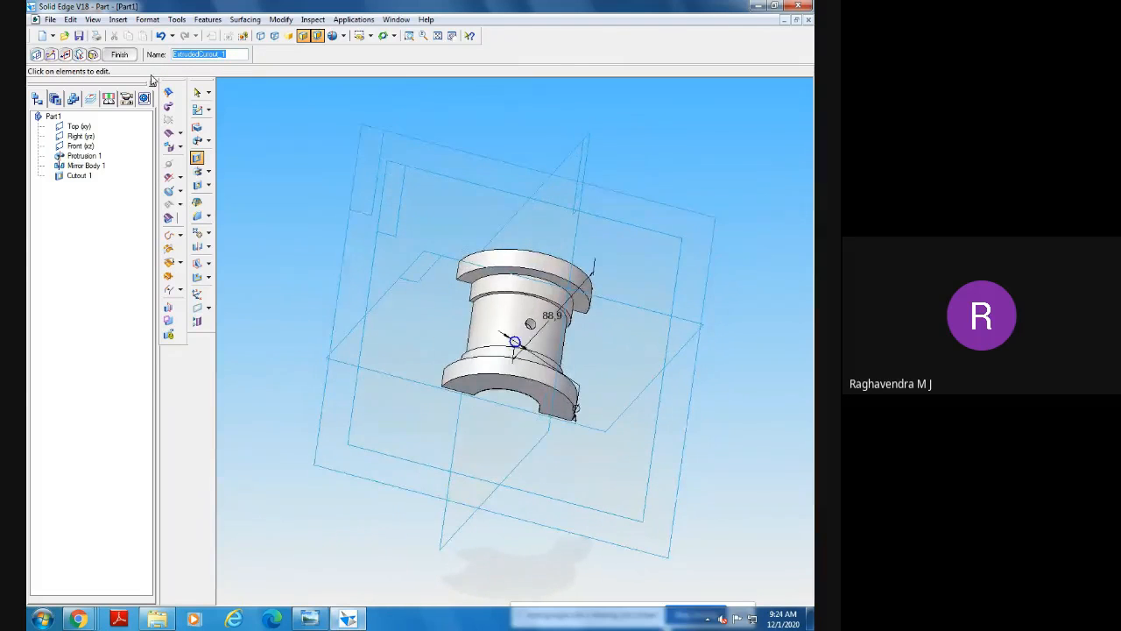
left_click(120, 55)
Examine the new hole from the top and front, showing visible and hidden edges in the front view.
middle_click_drag(708, 409, 503, 316)
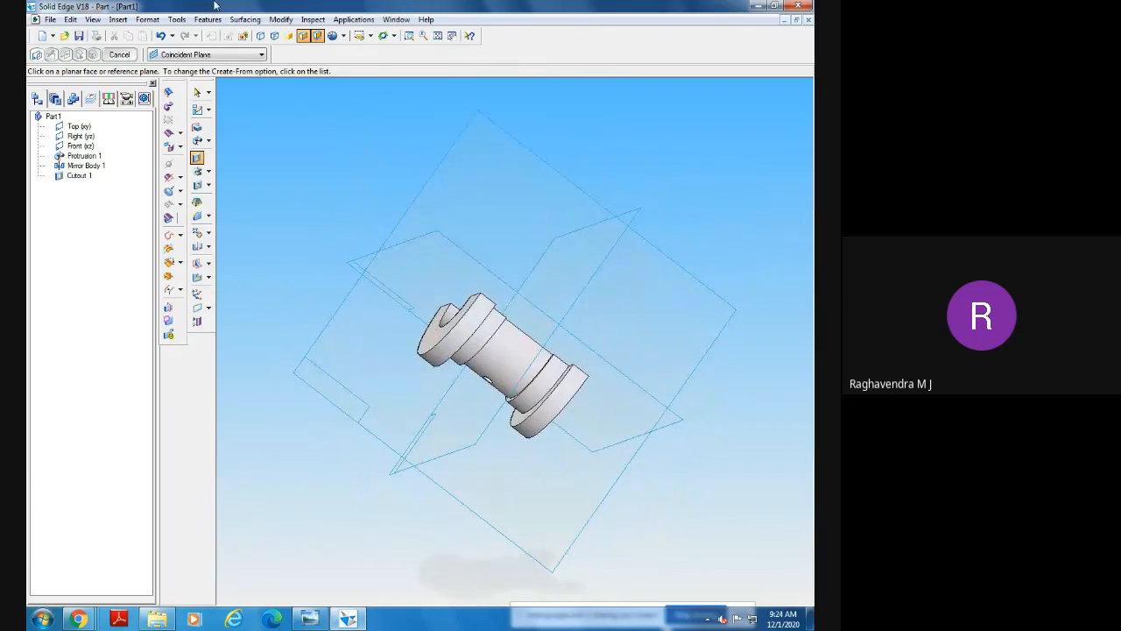
left_click(370, 37)
left_click(372, 62)
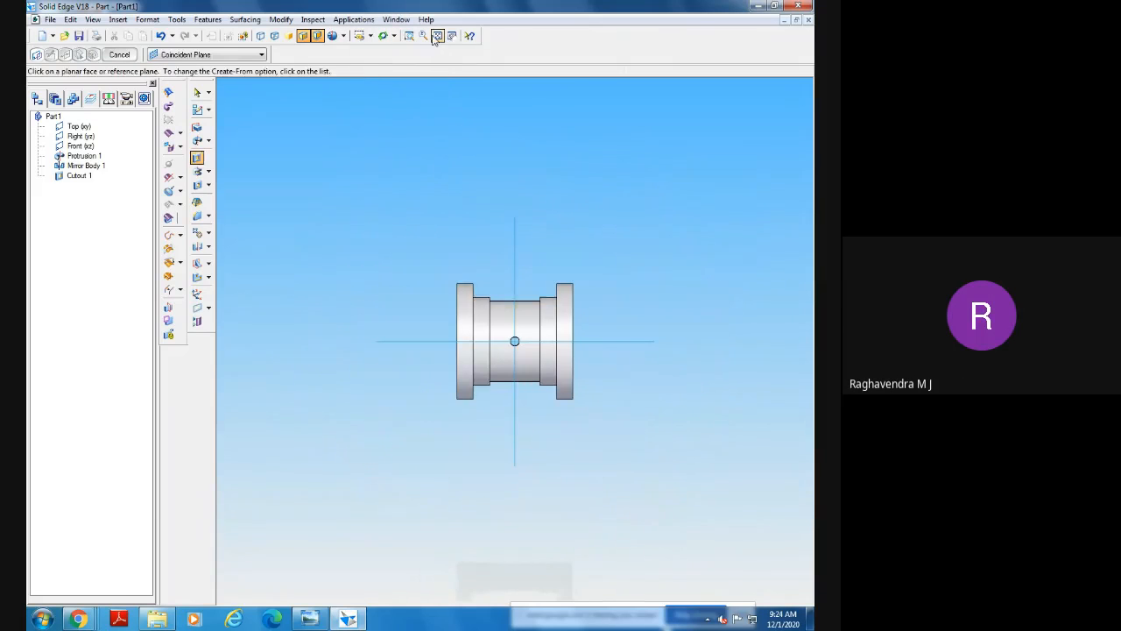
left_click(372, 36)
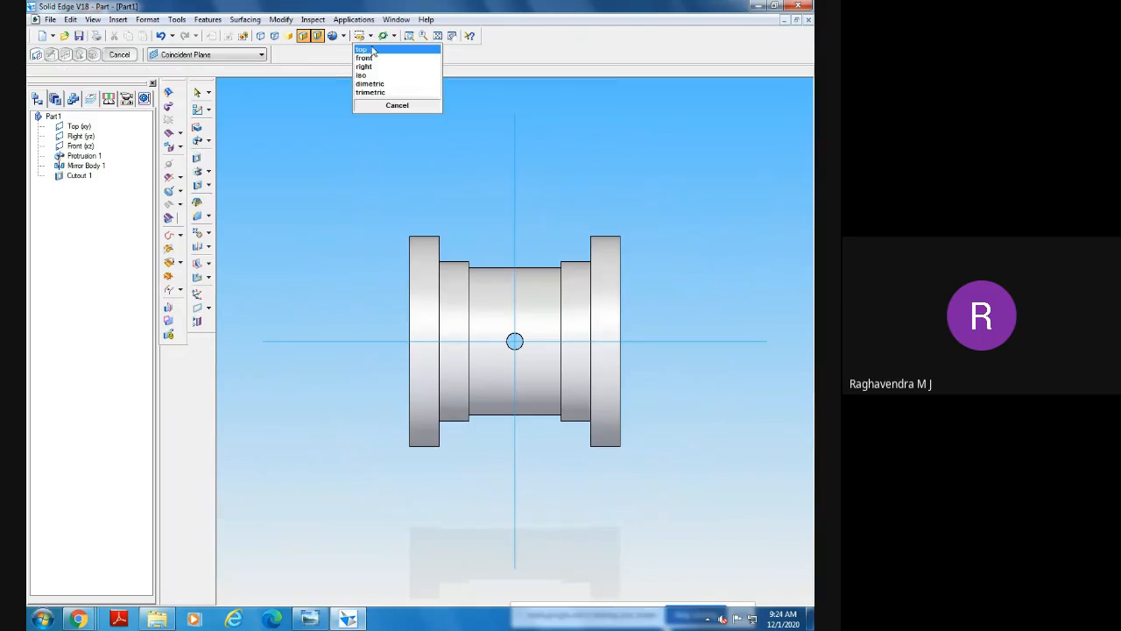
left_click(370, 51)
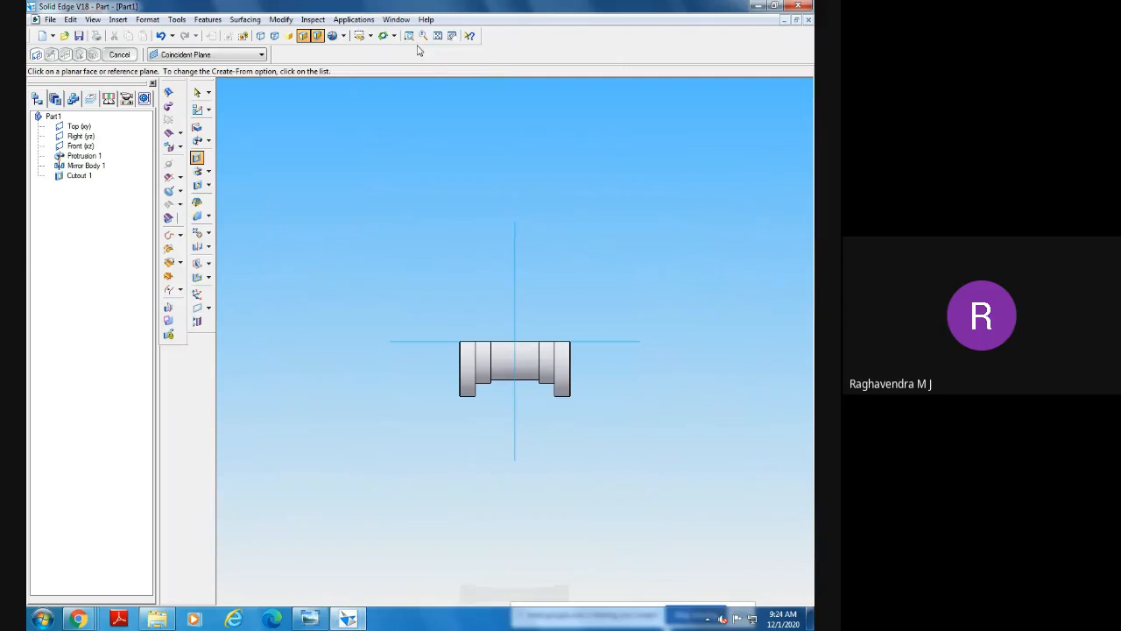
left_click(408, 36)
left_click_drag(409, 269, 603, 425)
right_click(644, 503)
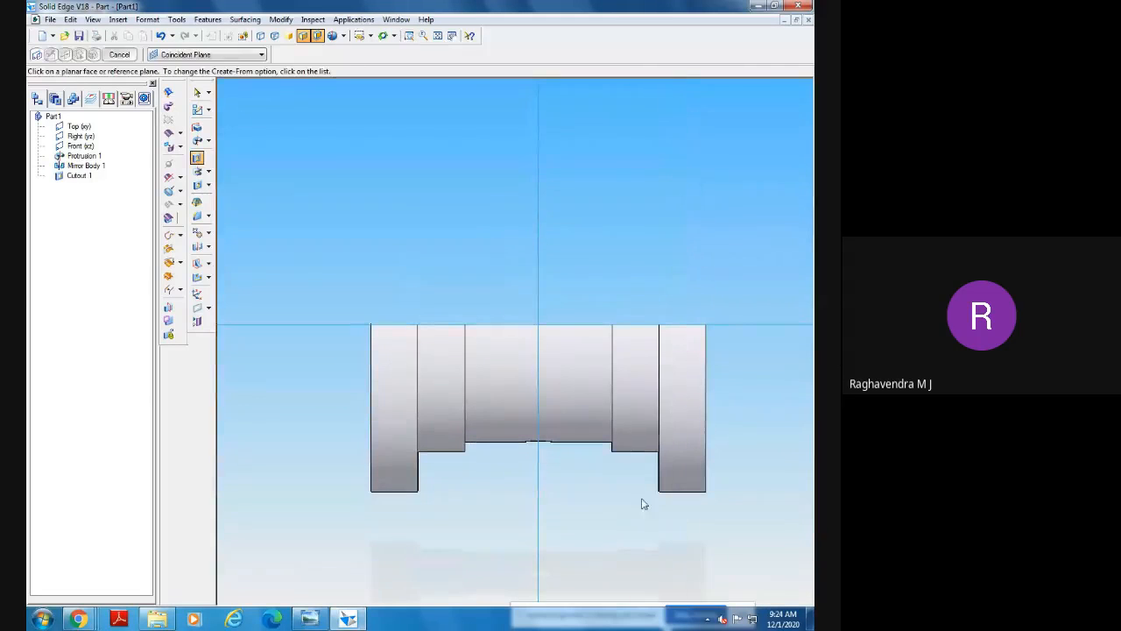
left_click(275, 37)
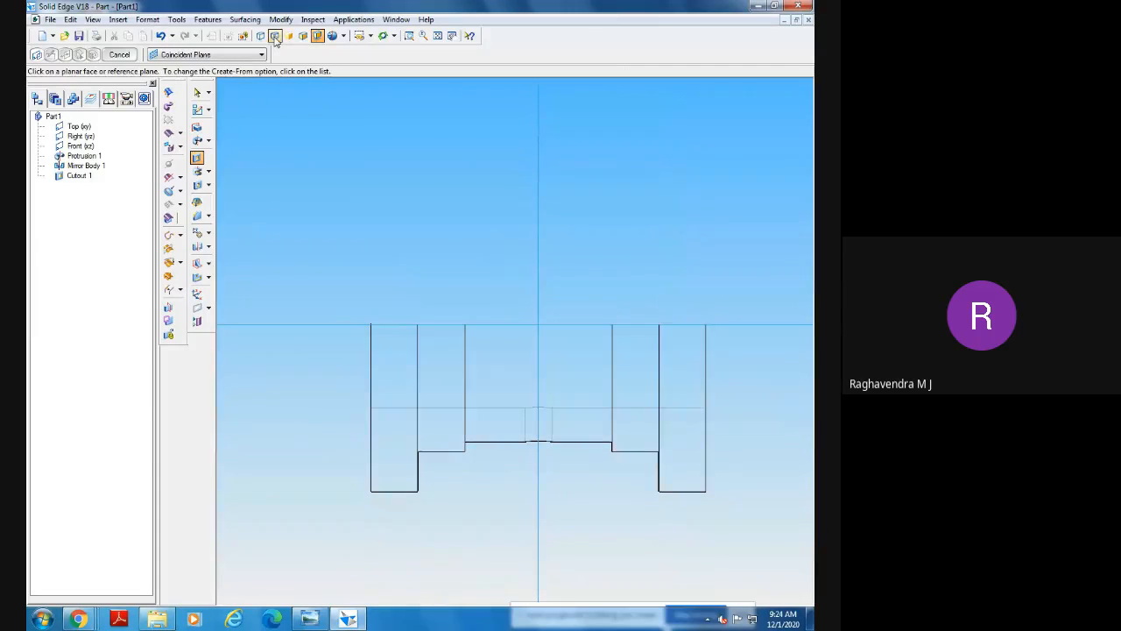
left_click(451, 36)
left_click_drag(490, 253, 417, 167)
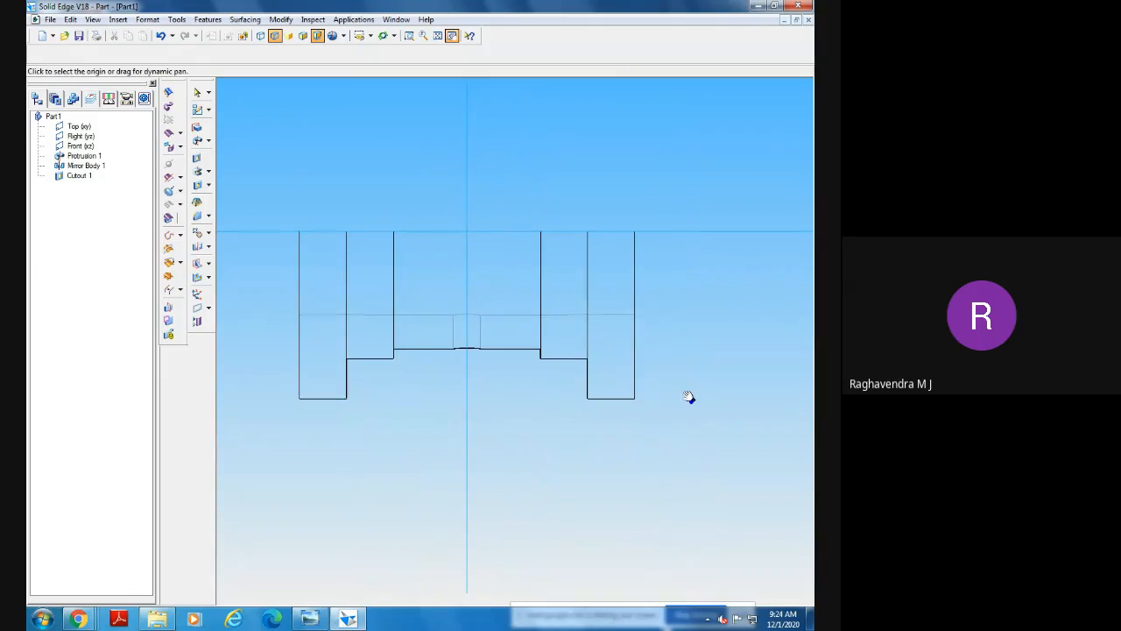
Compare the hidden-edge front view of the hole with the Ø4 hole in the bearing drawing.
left_click(321, 618)
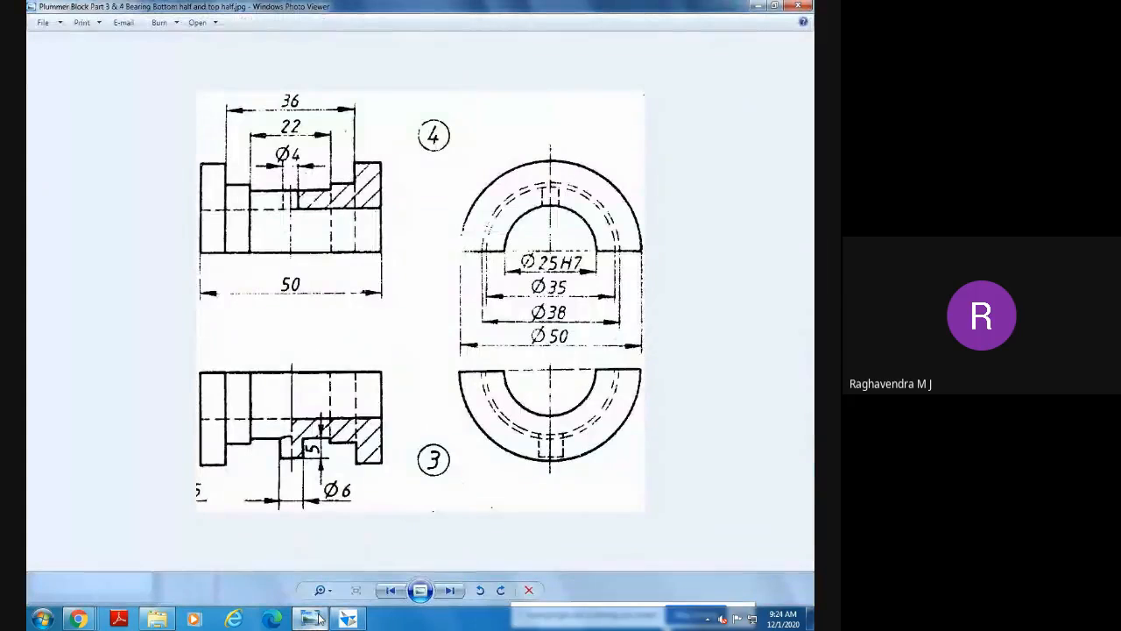
left_click(322, 618)
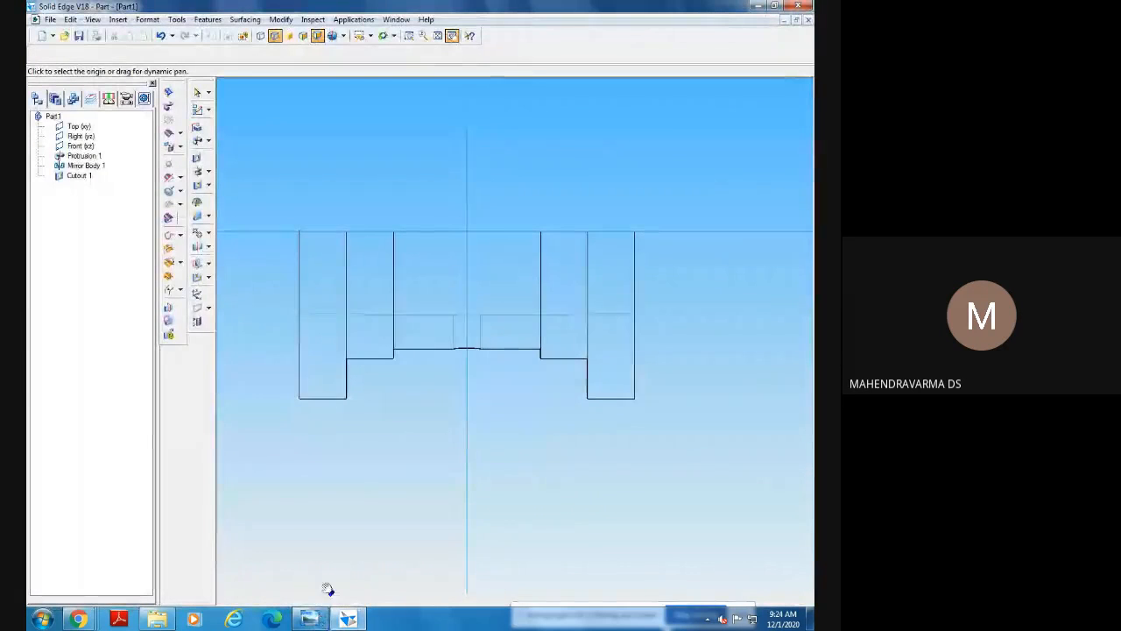
left_click(309, 618)
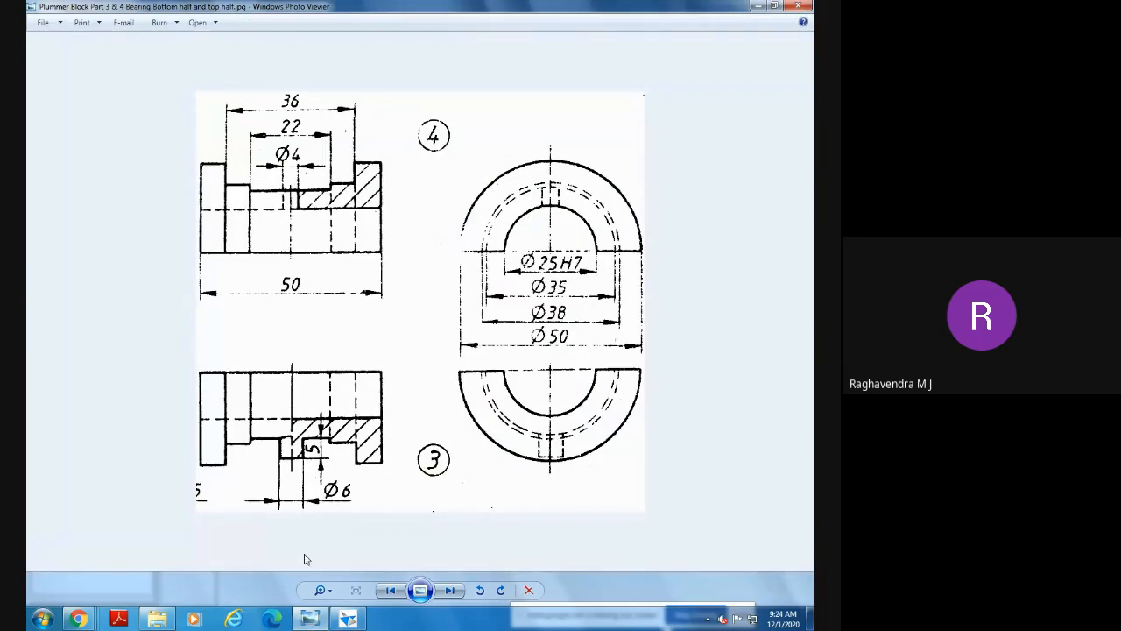
left_click(321, 619)
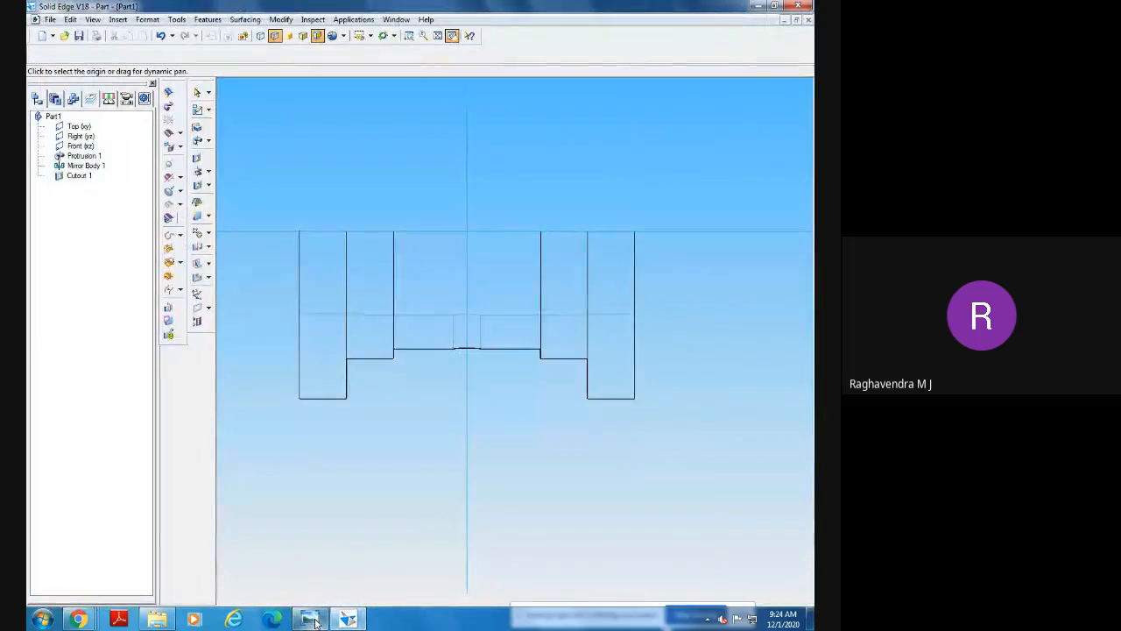
left_click(315, 622)
left_click(316, 619)
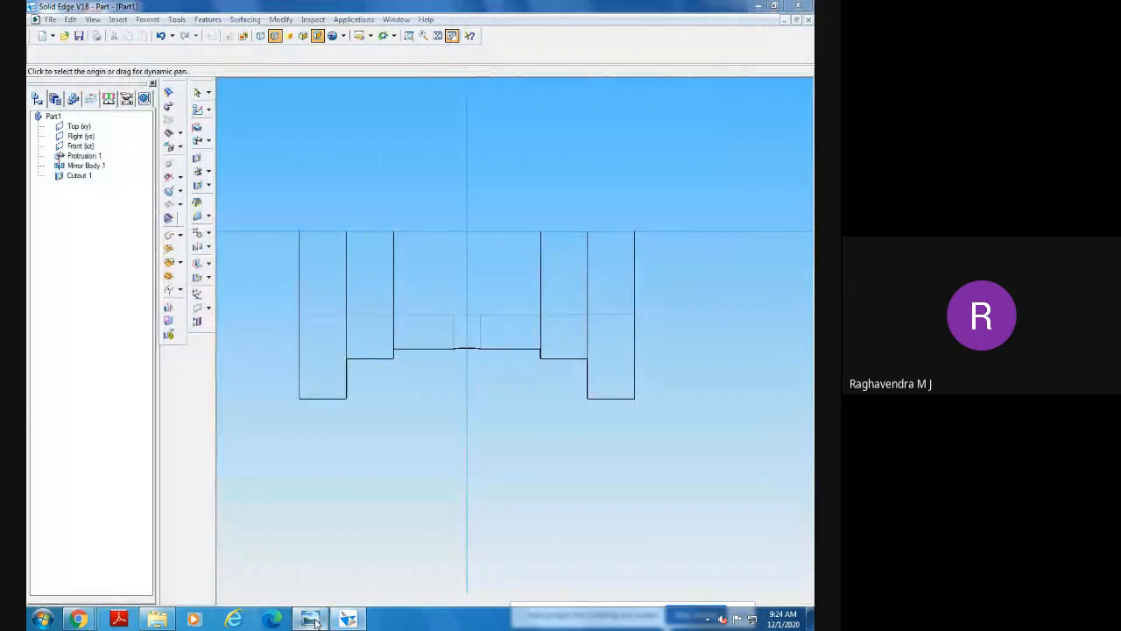
left_click(315, 619)
left_click(315, 619)
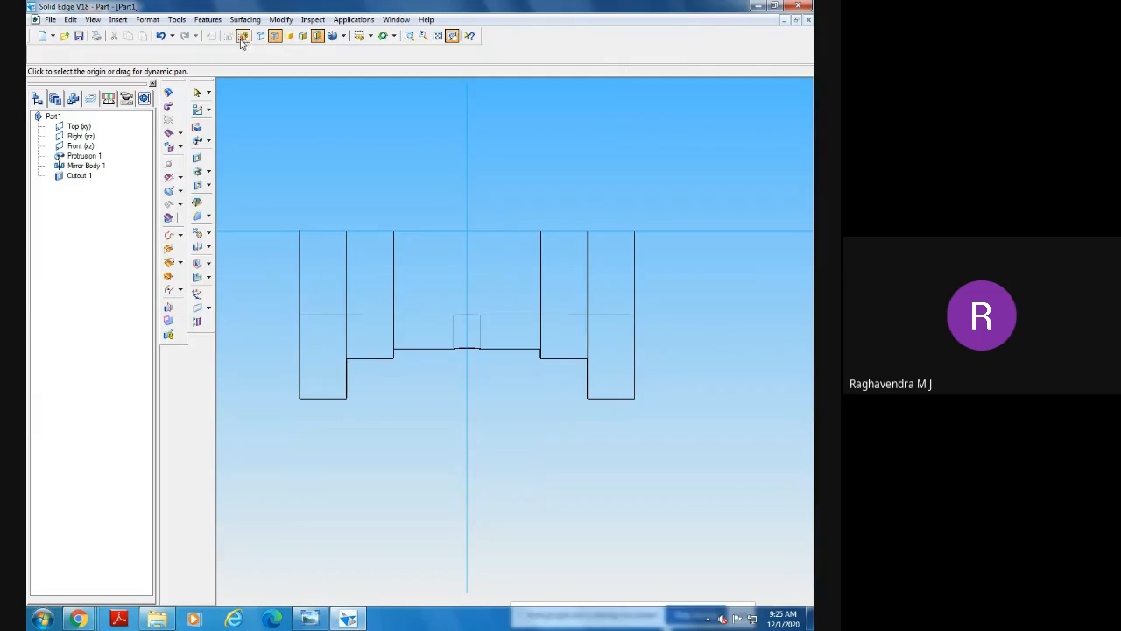
Return to the shaded display with edges, inspect the drilled bearing half from several angles and consult the drawing again.
left_click(275, 38)
left_click(302, 35)
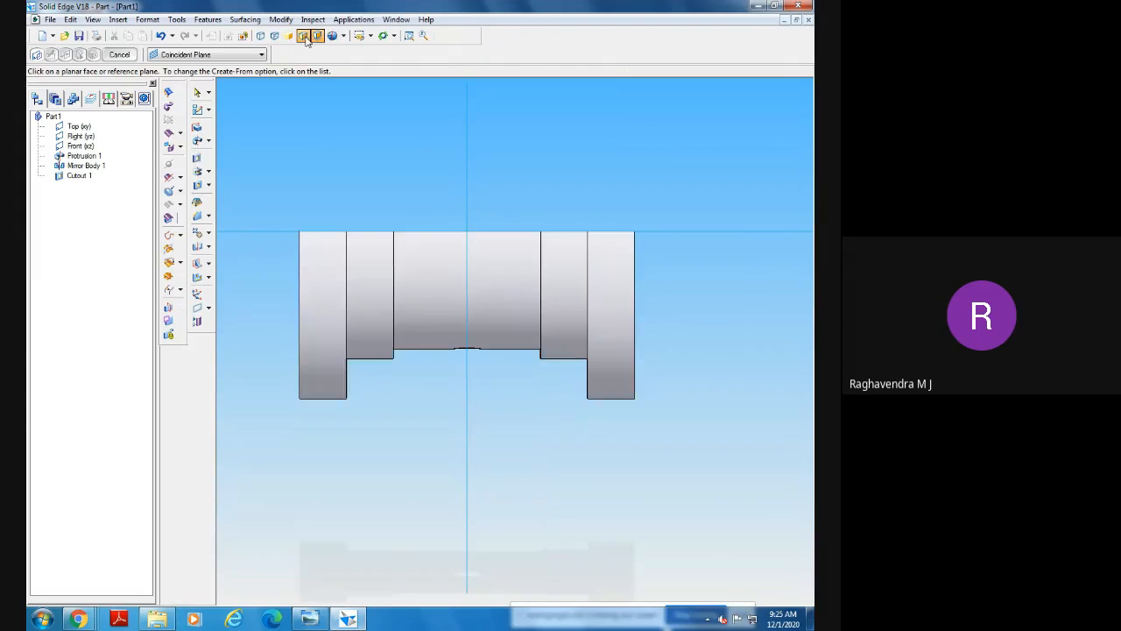
middle_click_drag(695, 311, 653, 377)
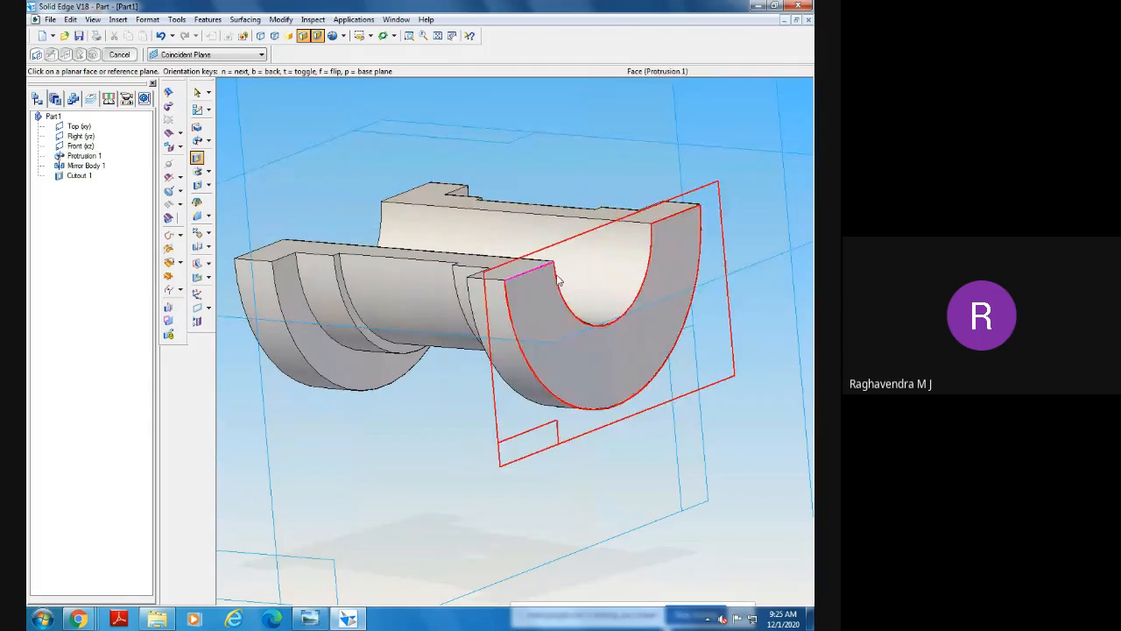
left_click(439, 37)
middle_click_drag(675, 341, 472, 340)
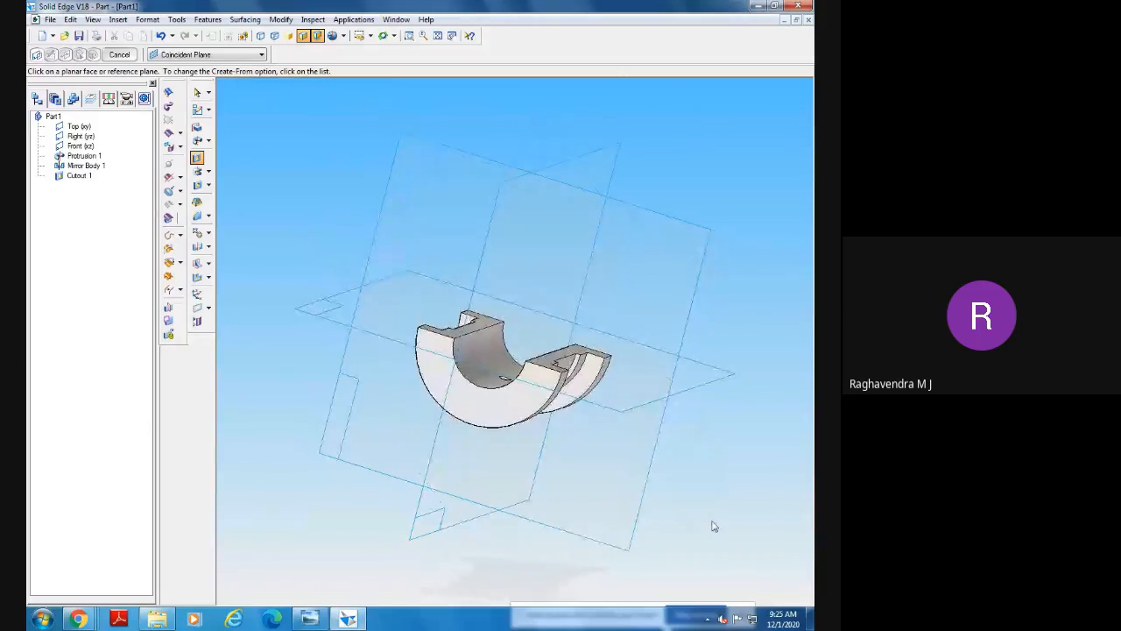
middle_click_drag(713, 526, 666, 449)
left_click(310, 619)
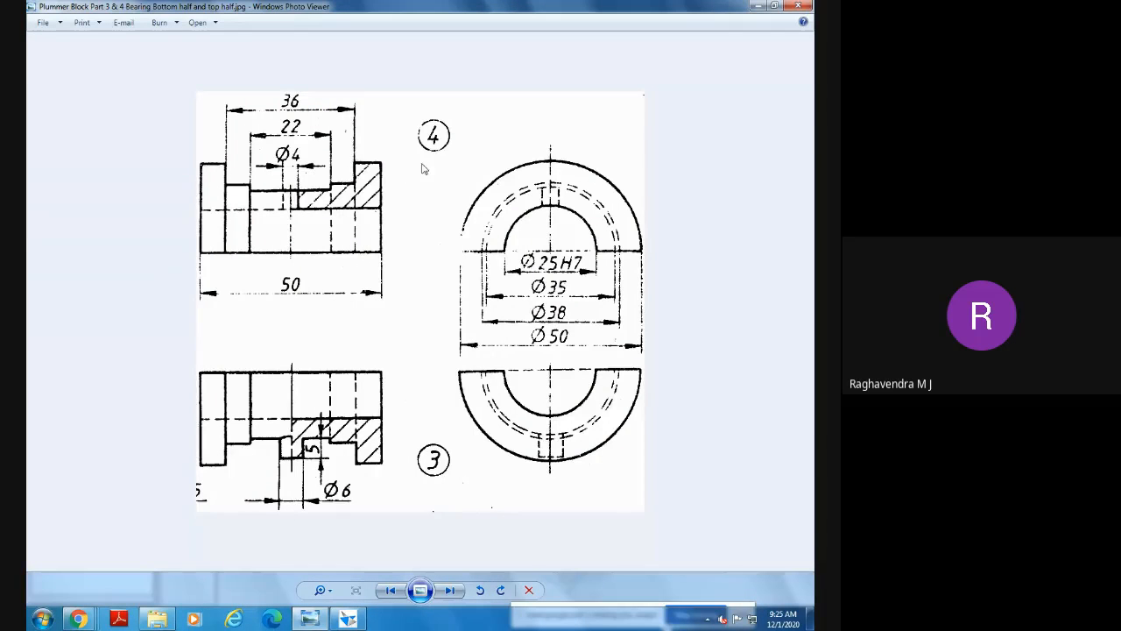
Compare the drilled bearing half with the part 3 and 4 drawing and inspect it from several angles.
left_click(348, 619)
middle_click_drag(465, 578, 548, 503)
left_click(311, 618)
left_click(347, 618)
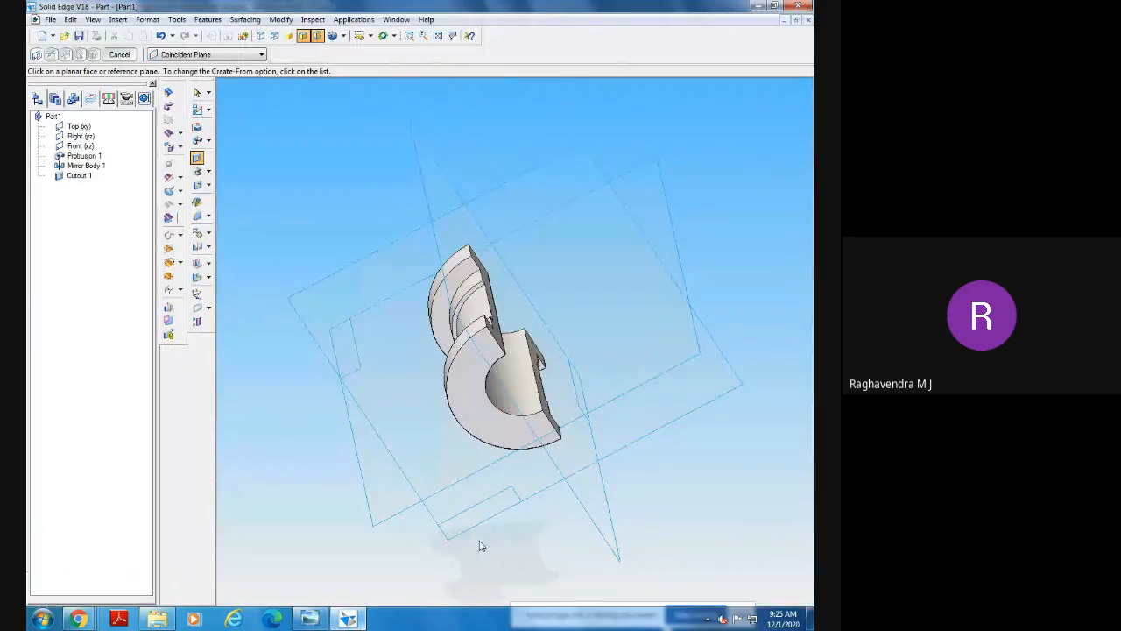
middle_click_drag(480, 546, 577, 585)
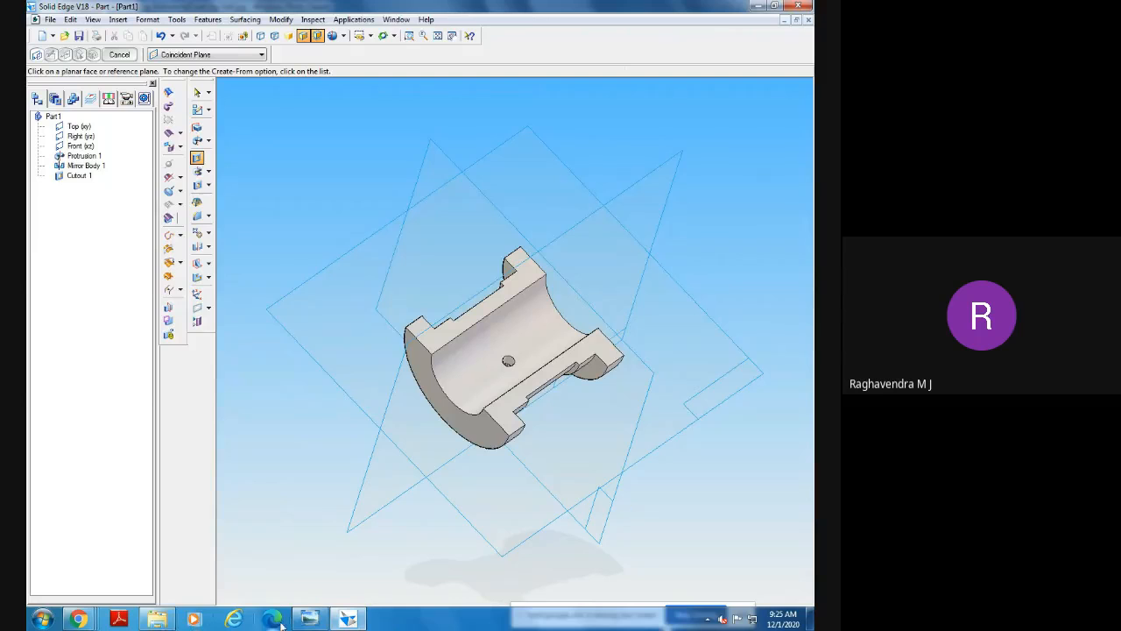
Look up the bearing halves' material in the parts list of the full plummer block drawing, and return to the part model.
left_click(165, 617)
double_click(192, 120)
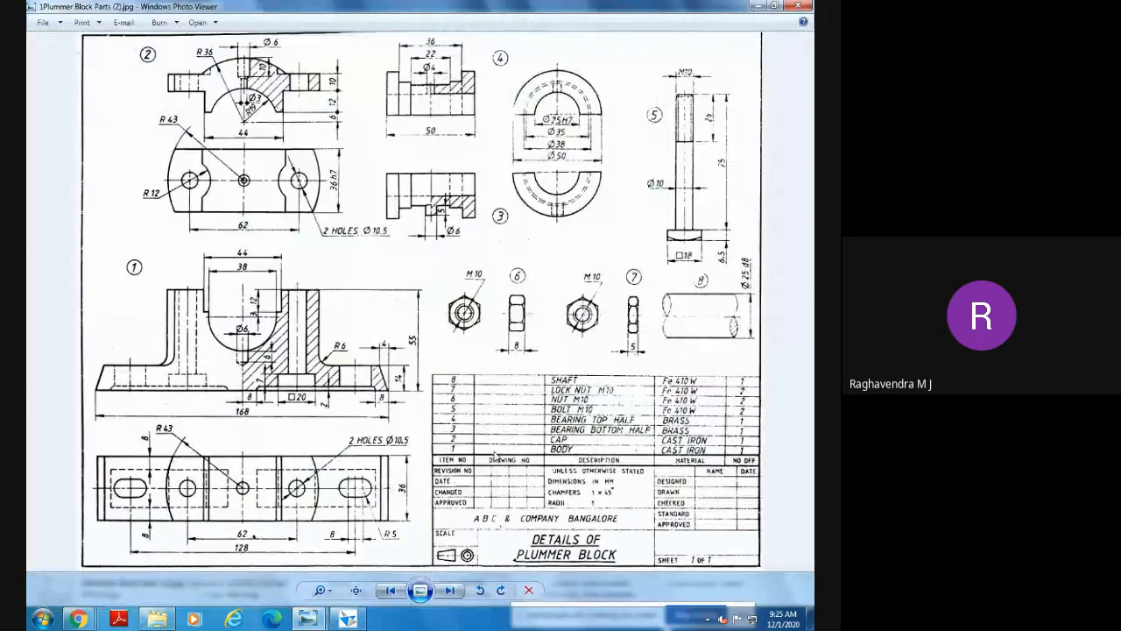
left_click(795, 7)
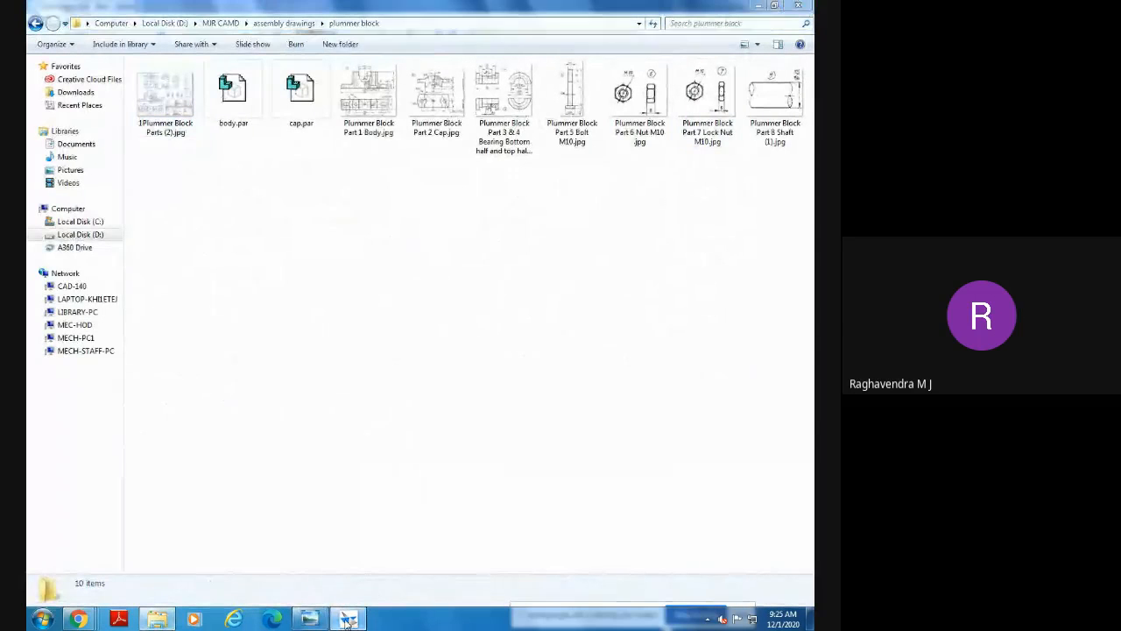
left_click(347, 618)
Assign brass as the bearing part's material in the material table and apply it to the model.
left_click(176, 20)
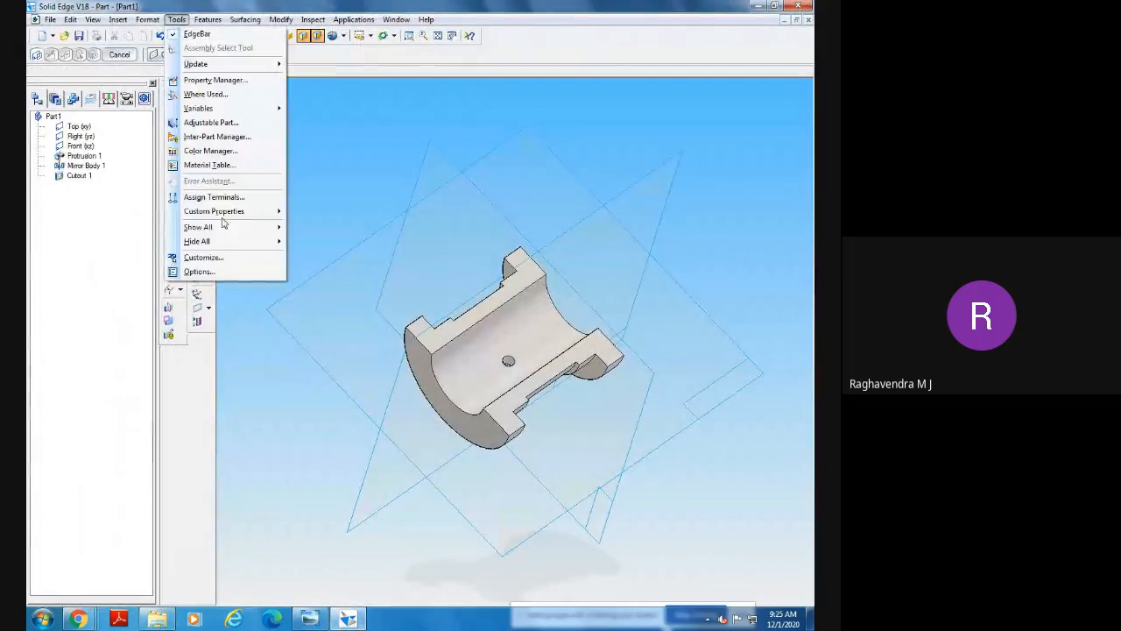
left_click(219, 168)
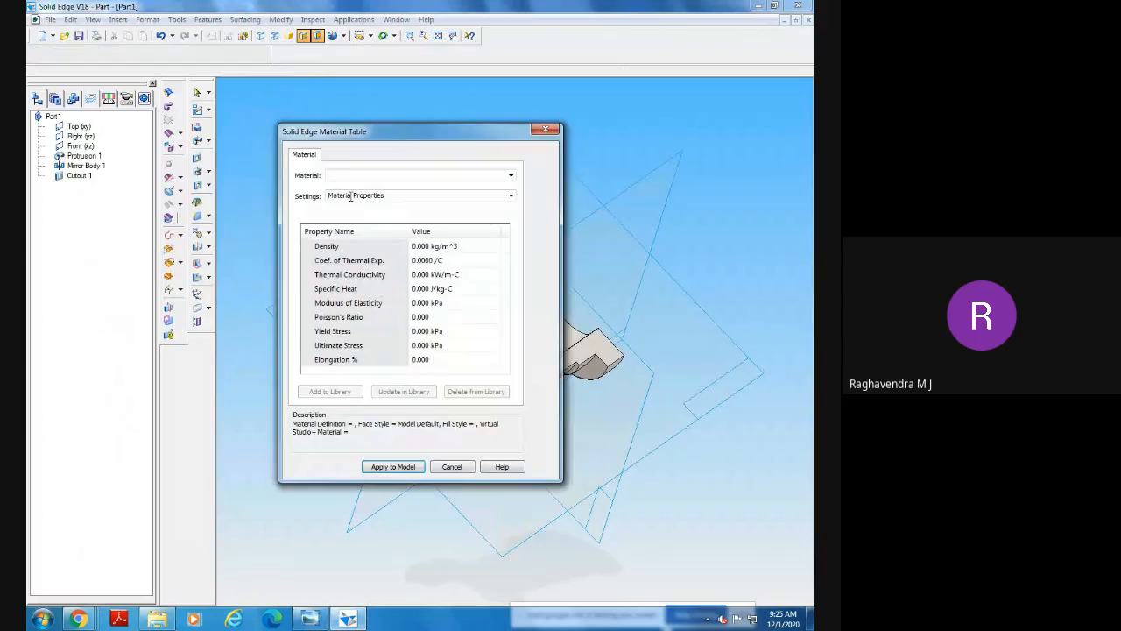
left_click(348, 176)
type("brass")
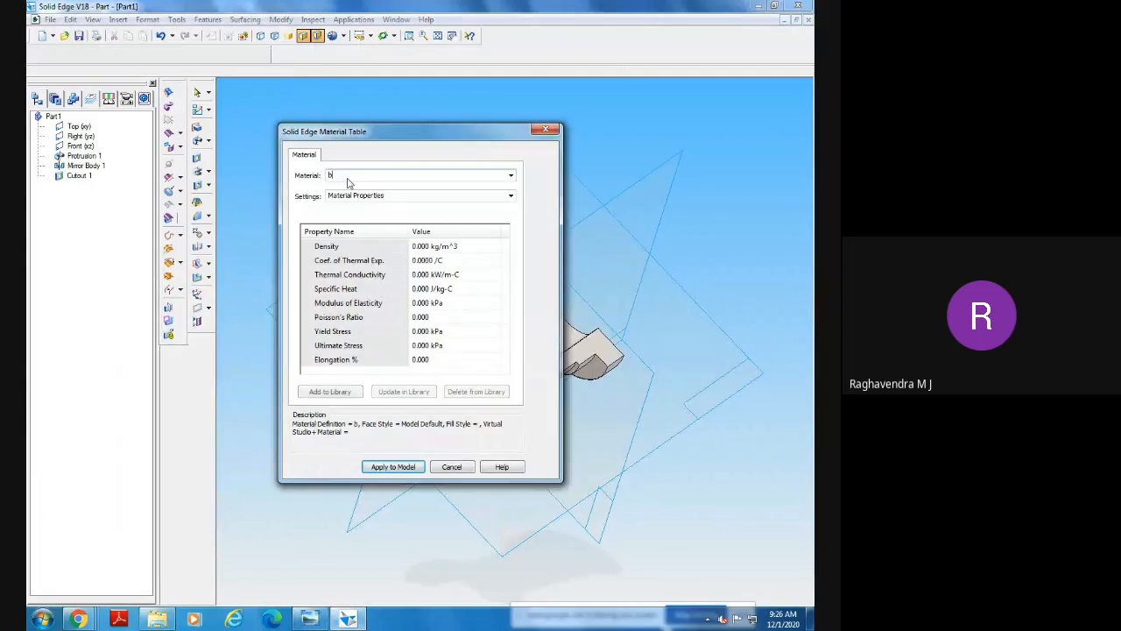
left_click(401, 467)
Set the title in the part's file properties to "bearing top half".
left_click(50, 20)
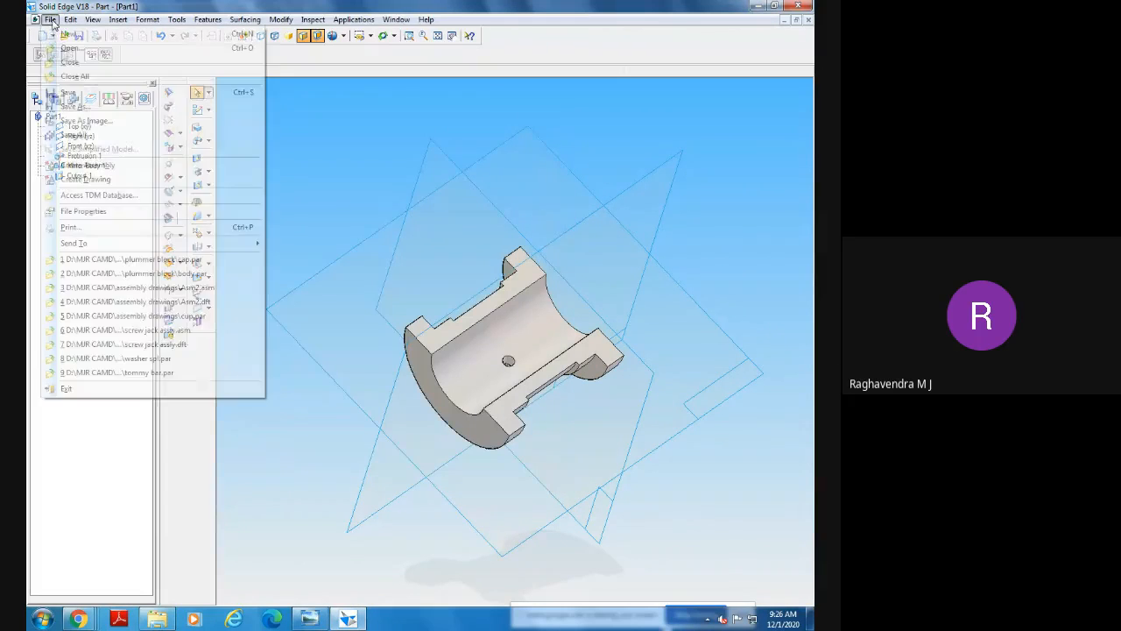
left_click(104, 211)
left_click(83, 32)
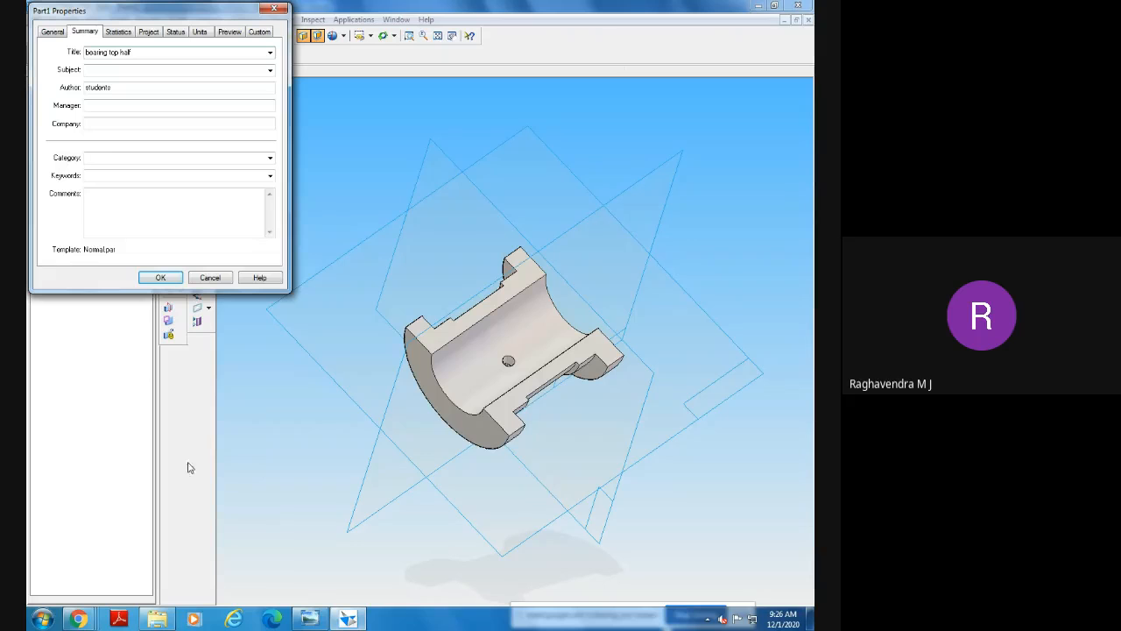
left_click(162, 277)
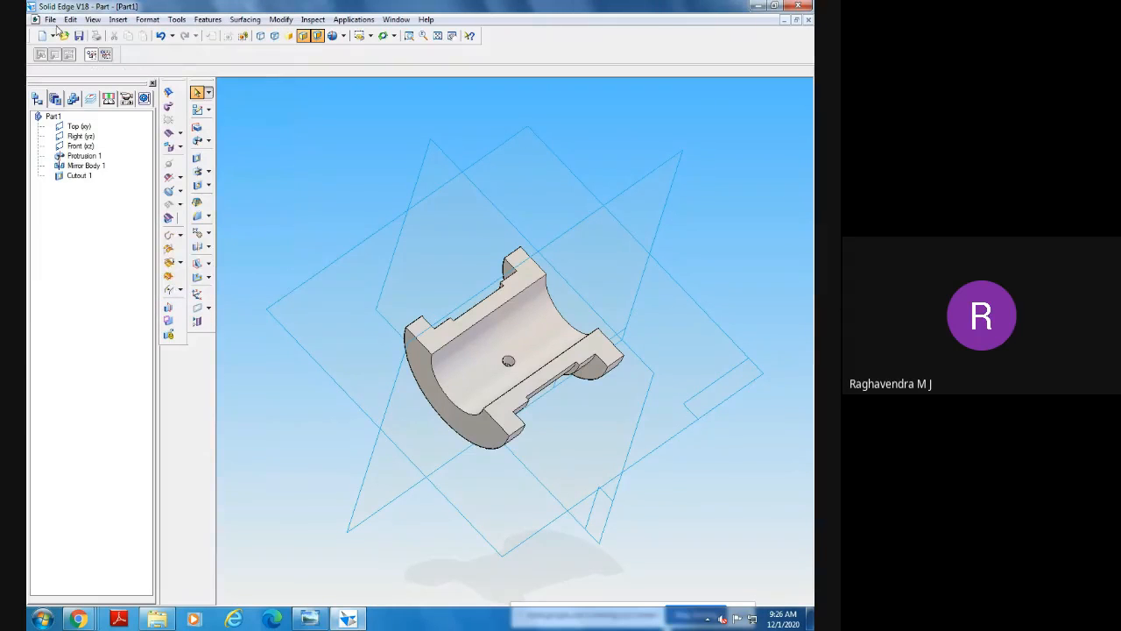
left_click(50, 19)
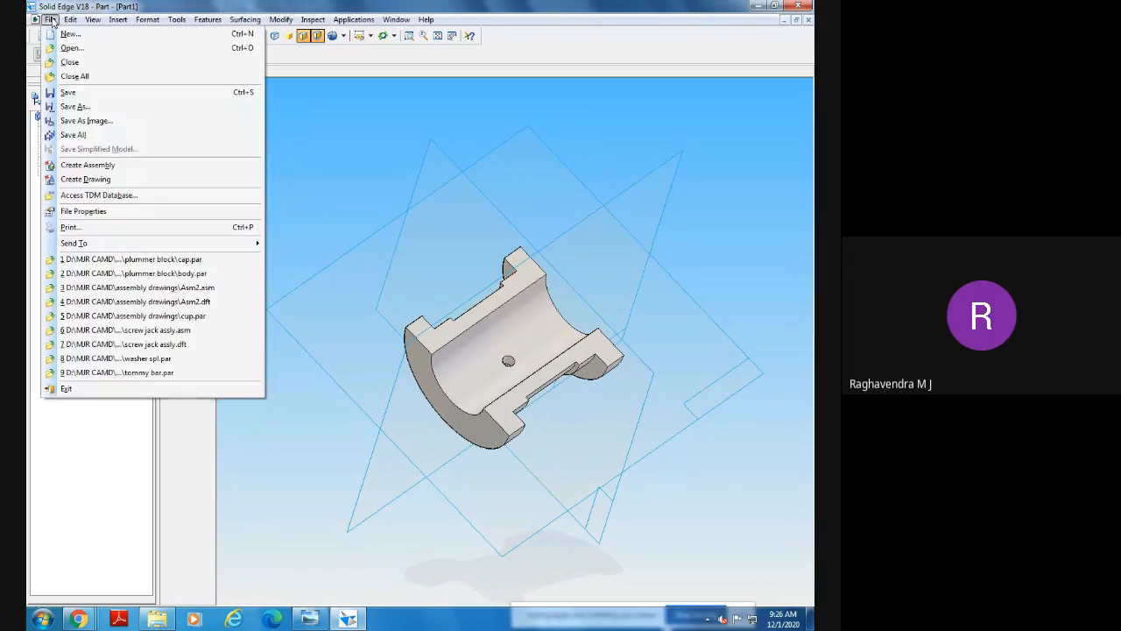
left_click(97, 108)
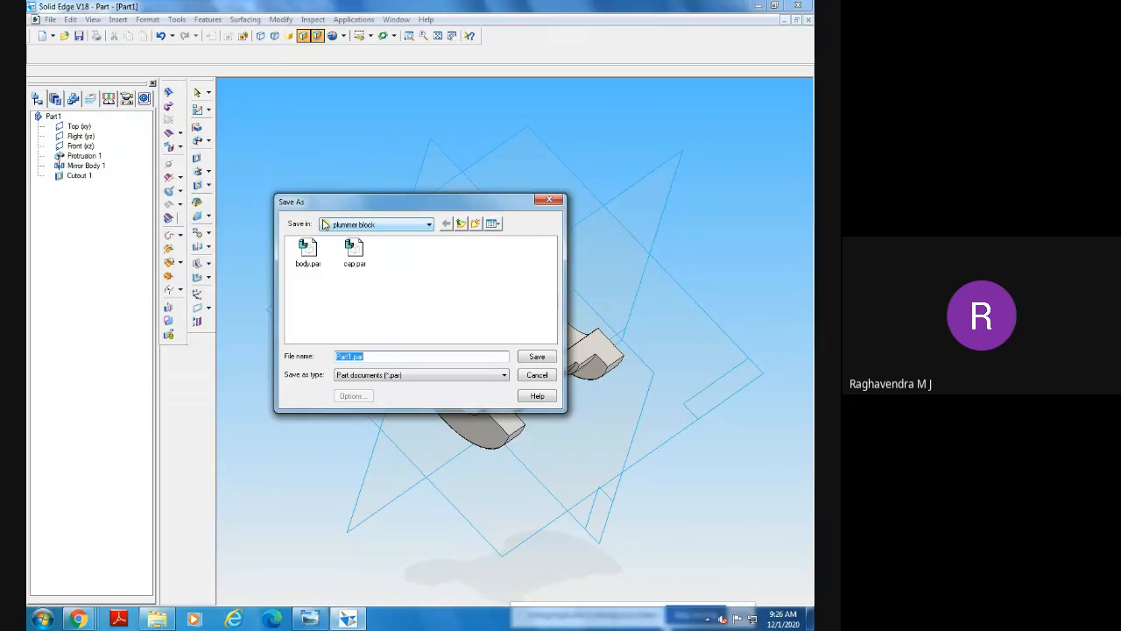
left_click(549, 199)
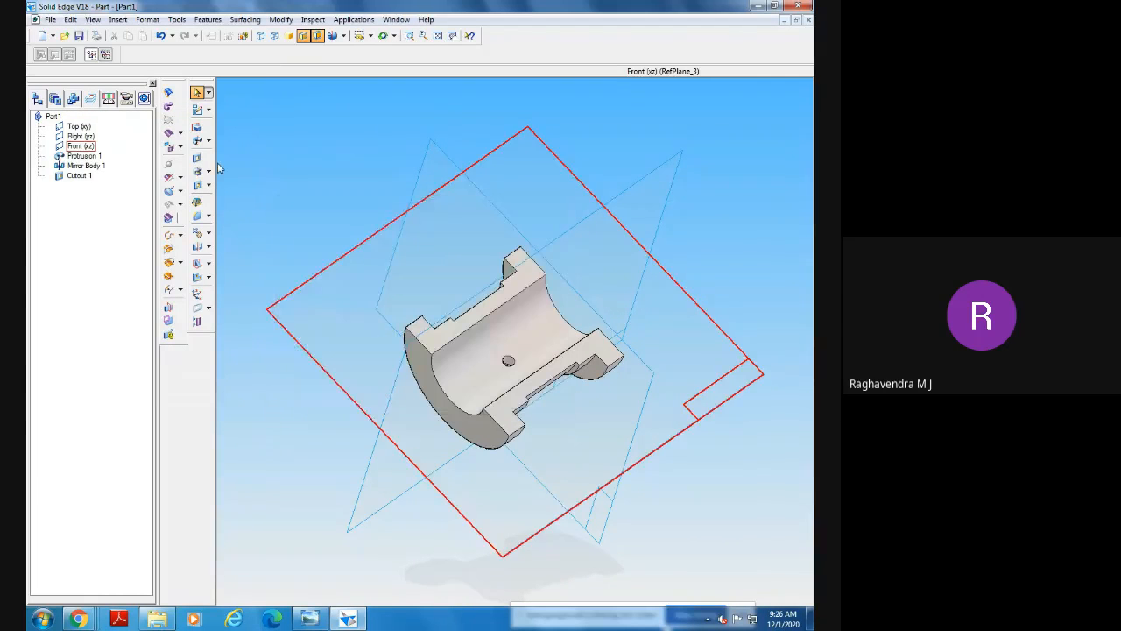
left_click(52, 21)
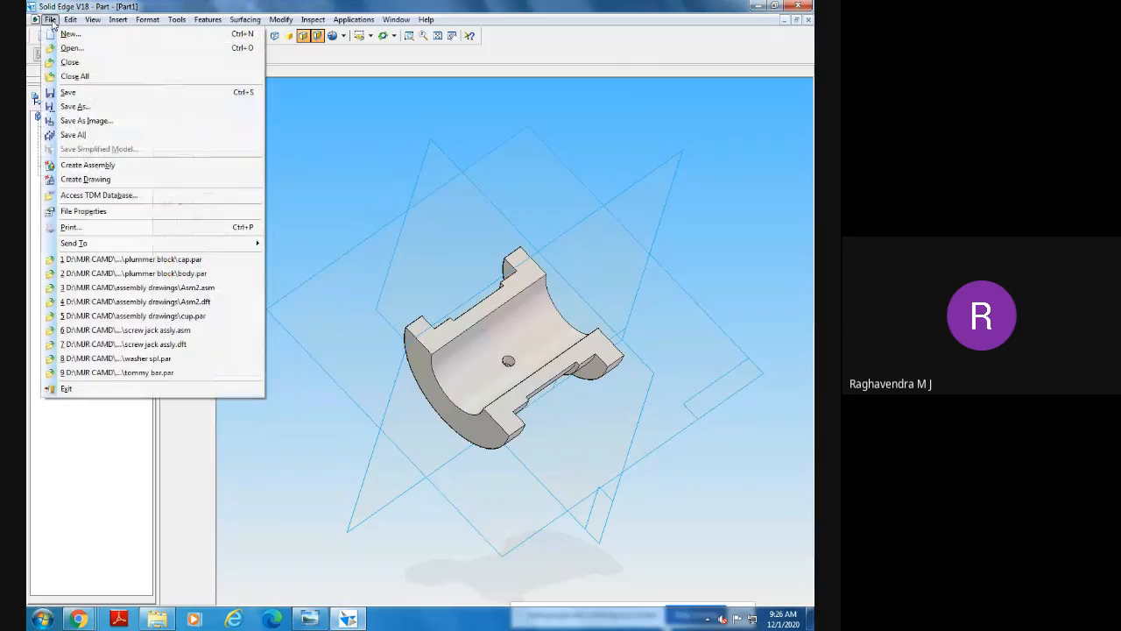
left_click(86, 120)
key("Escape")
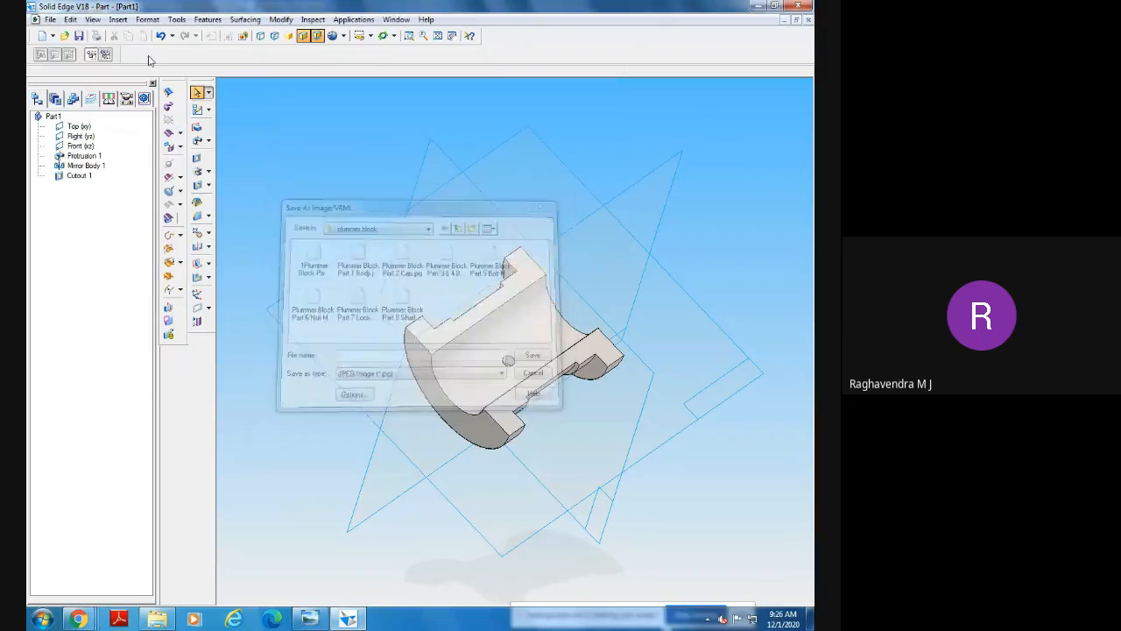
Save the part in the plummer block folder under the name "bearing top half".
left_click(50, 19)
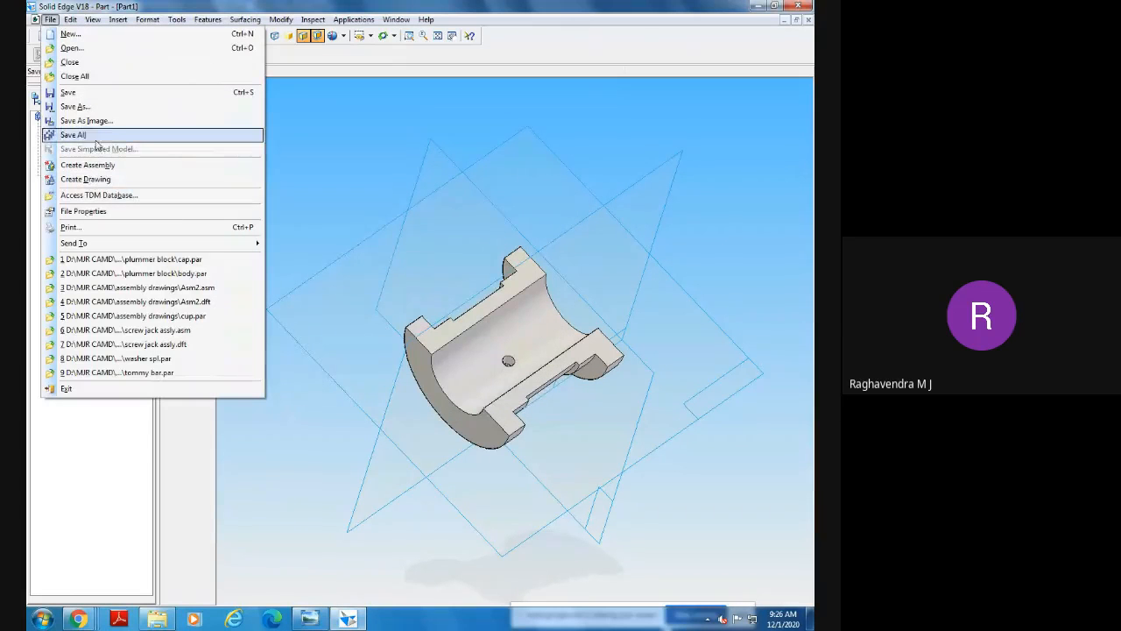
left_click(88, 106)
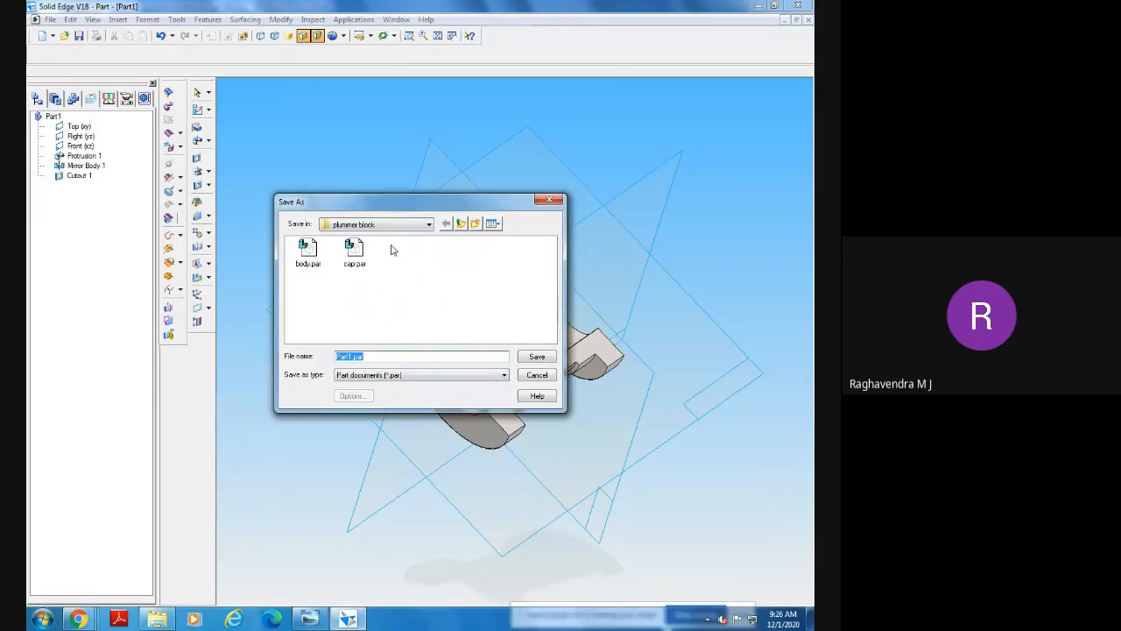
left_click(388, 227)
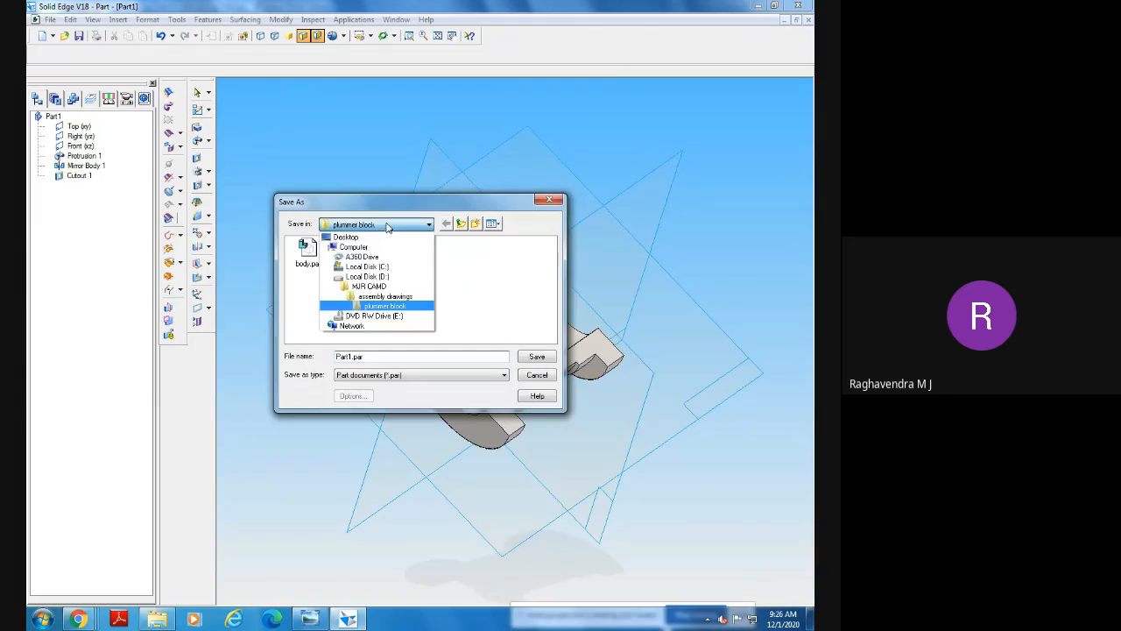
left_click(388, 225)
left_click(378, 357)
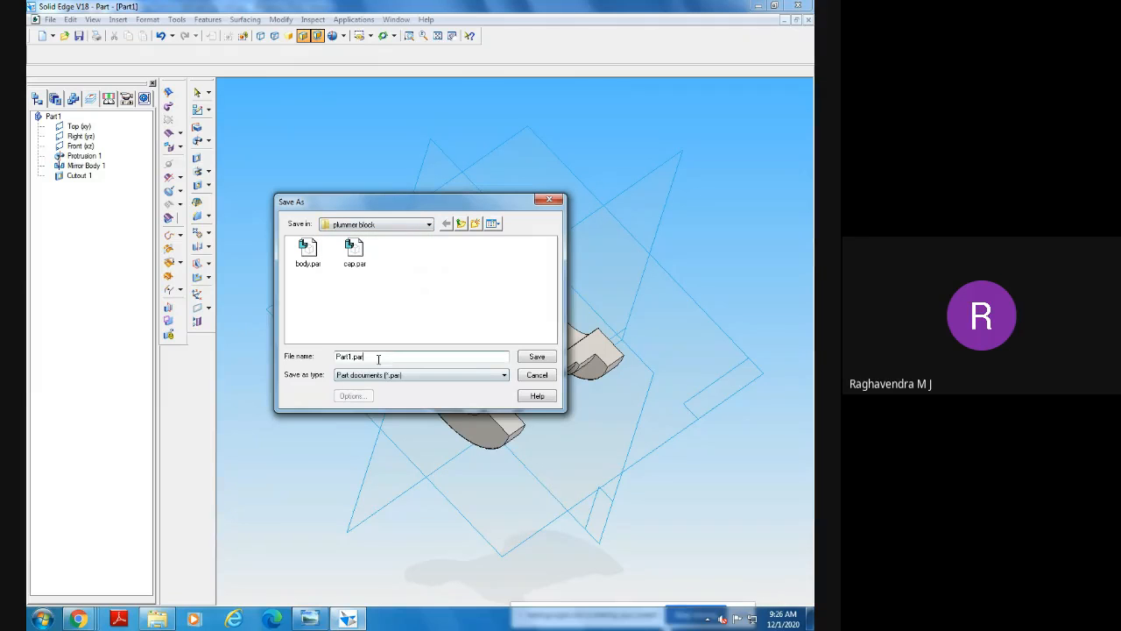
type("b")
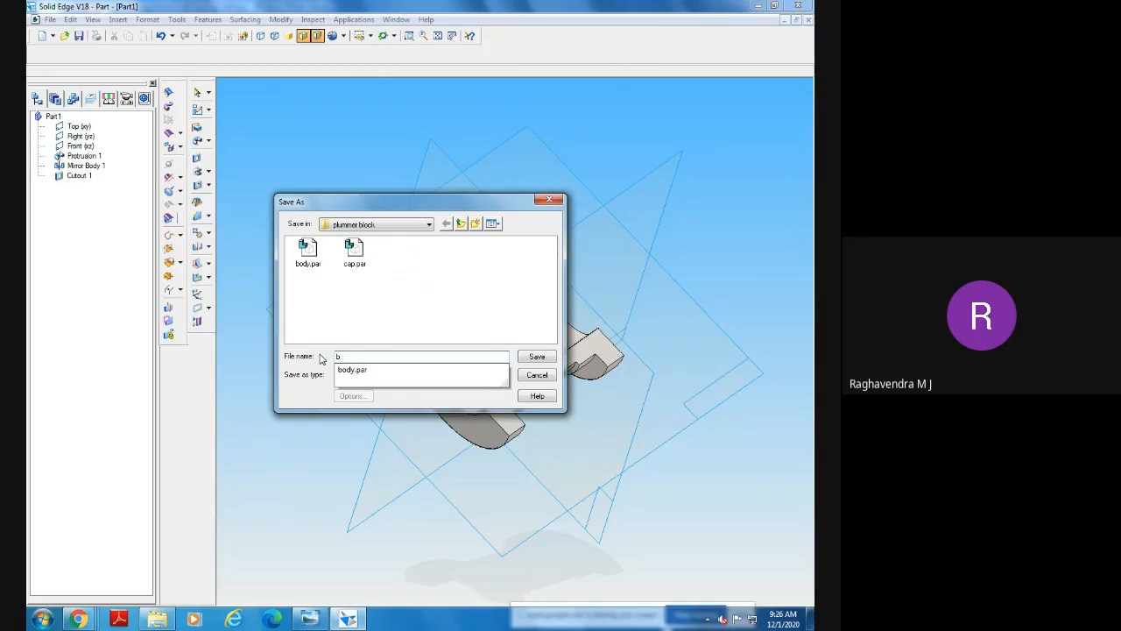
type("earing top half")
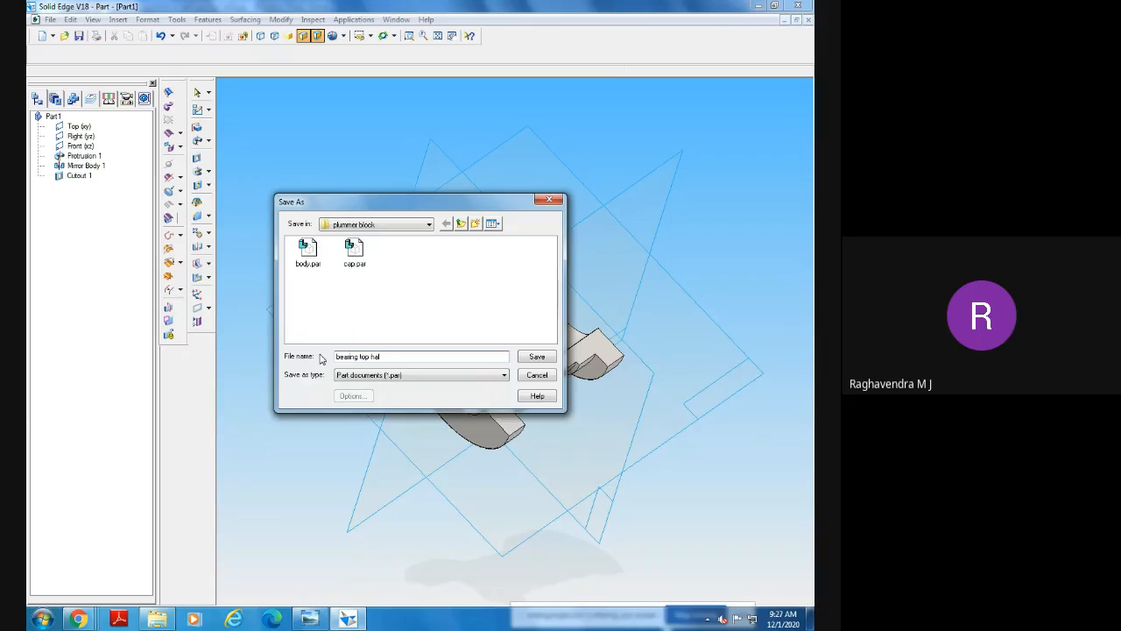
left_click(535, 358)
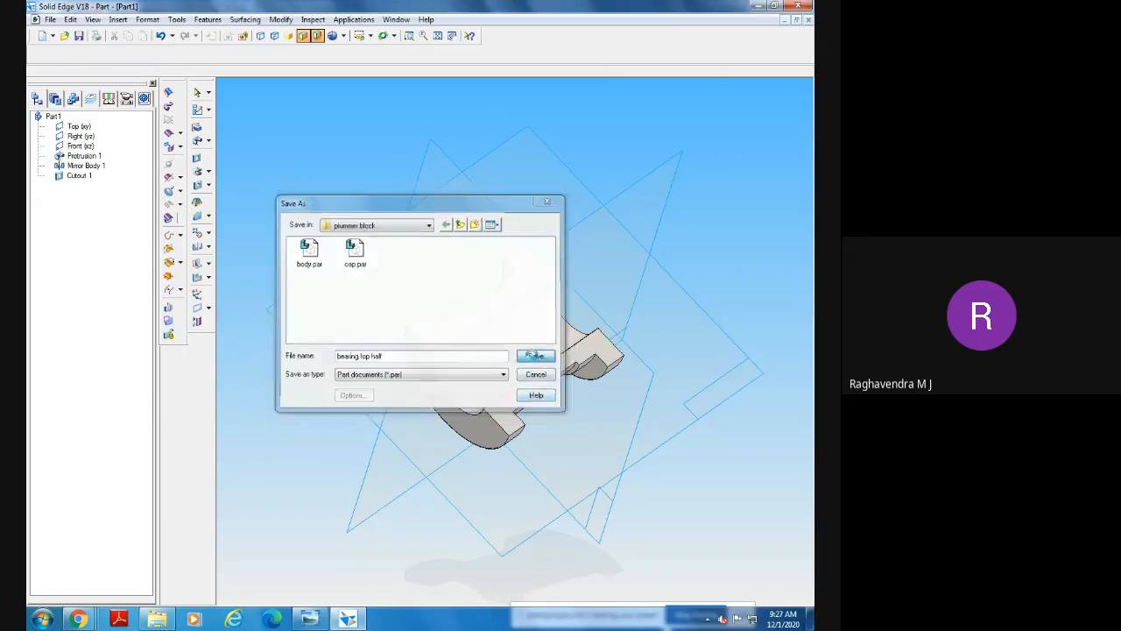
Change the title in the part's file properties to "bearing bottom half".
left_click(51, 19)
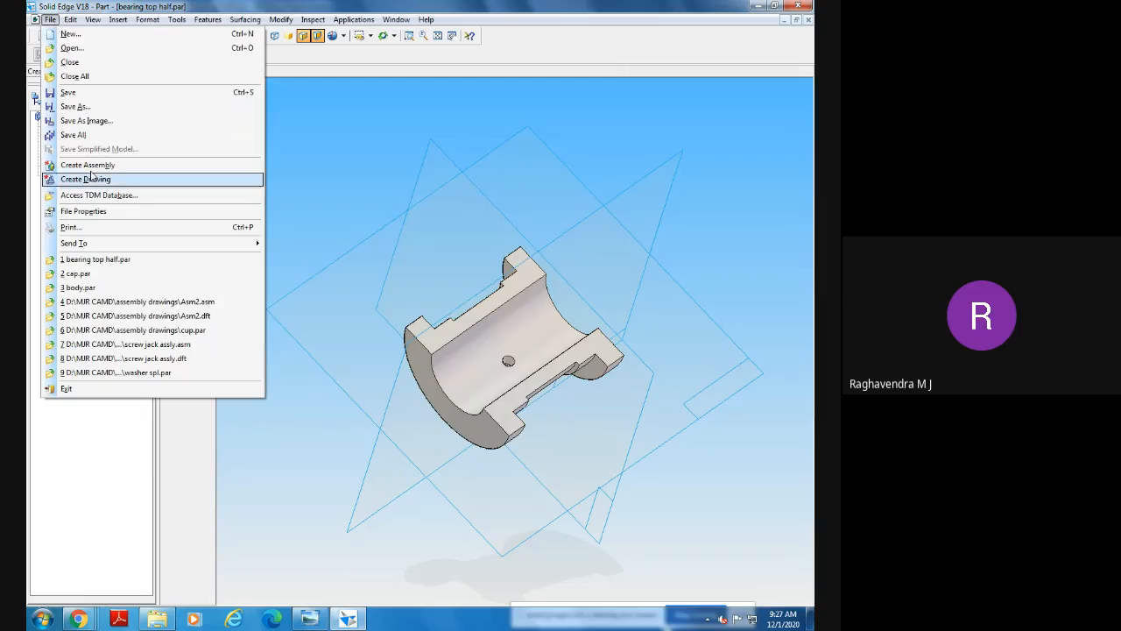
left_click(114, 212)
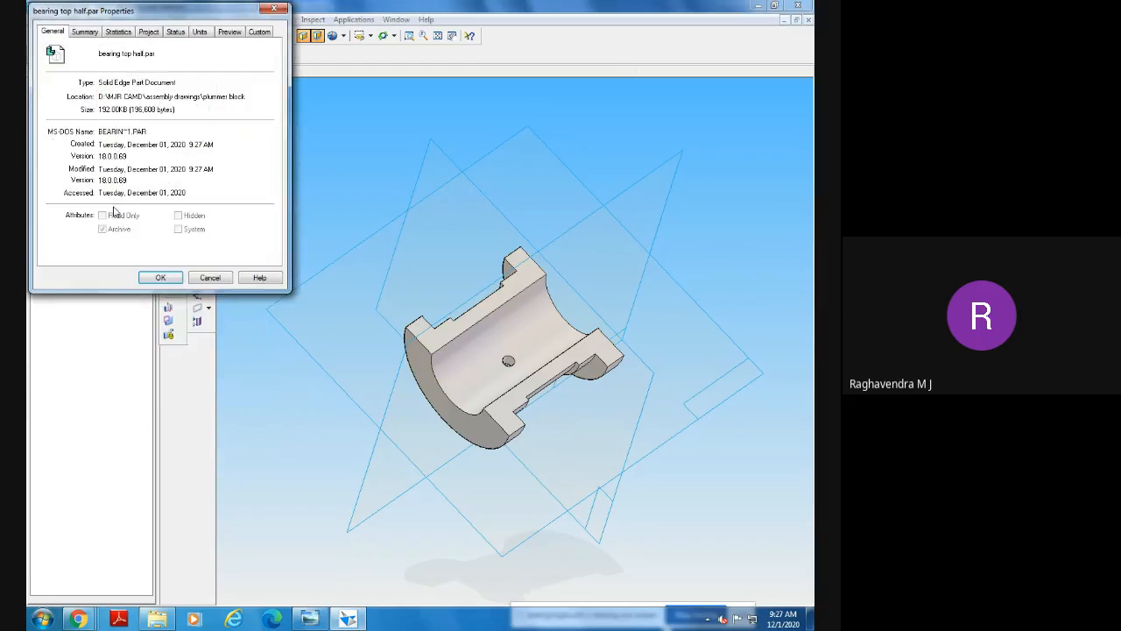
left_click(93, 35)
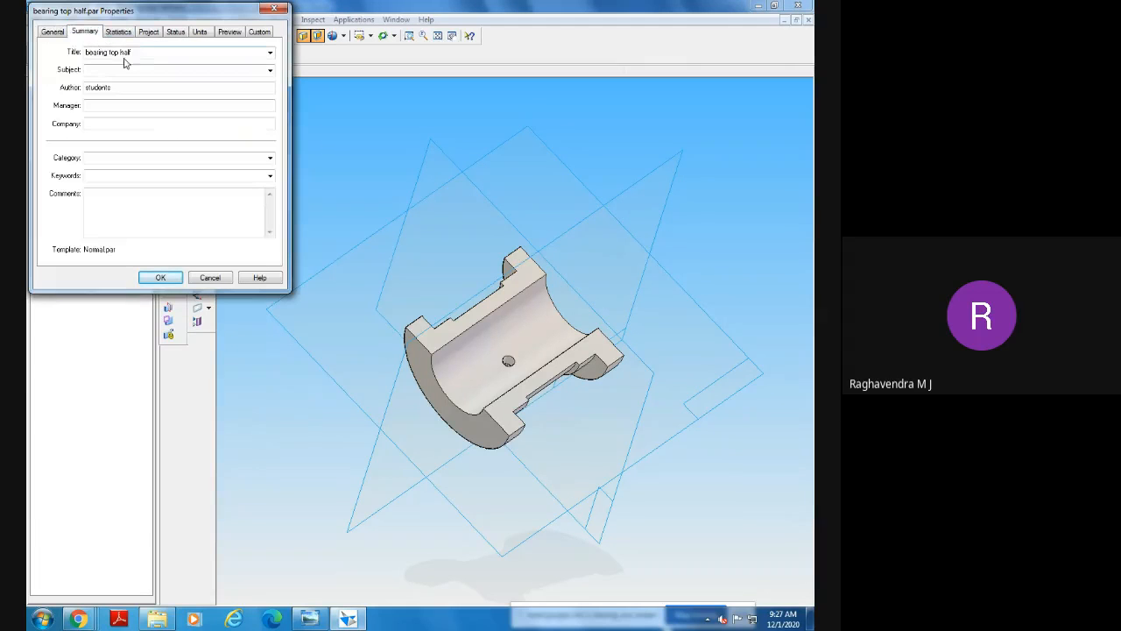
left_click(141, 54)
left_click(121, 53)
type("t")
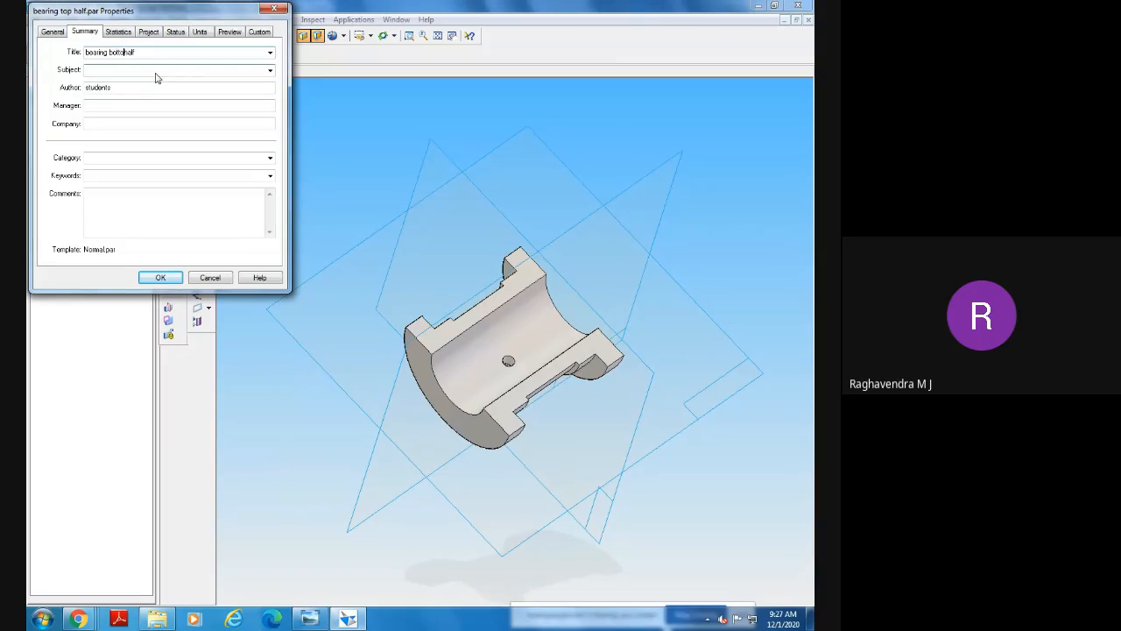
type("ottom")
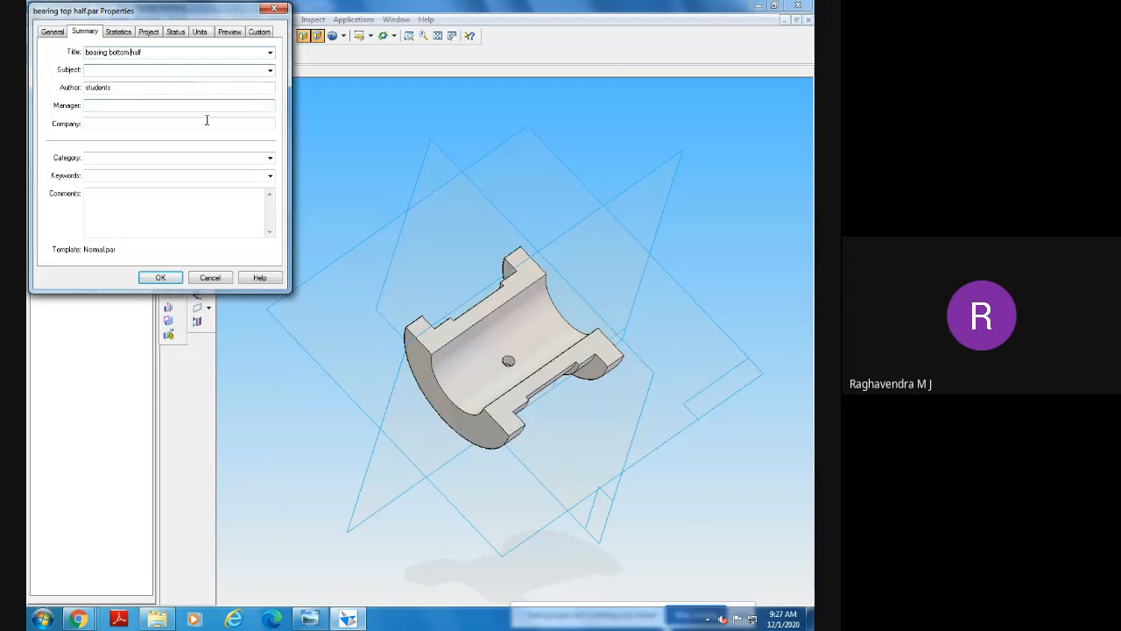
left_click(158, 277)
Save a copy of the part as "bearing bottom half.par" in the plummer block folder.
left_click(50, 20)
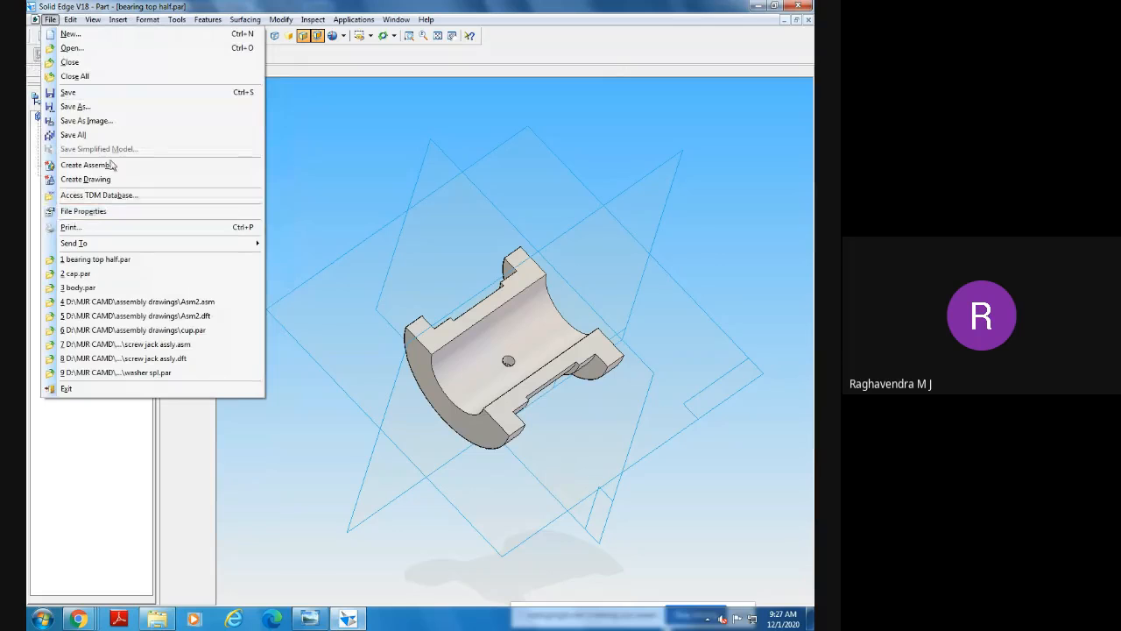
left_click(100, 111)
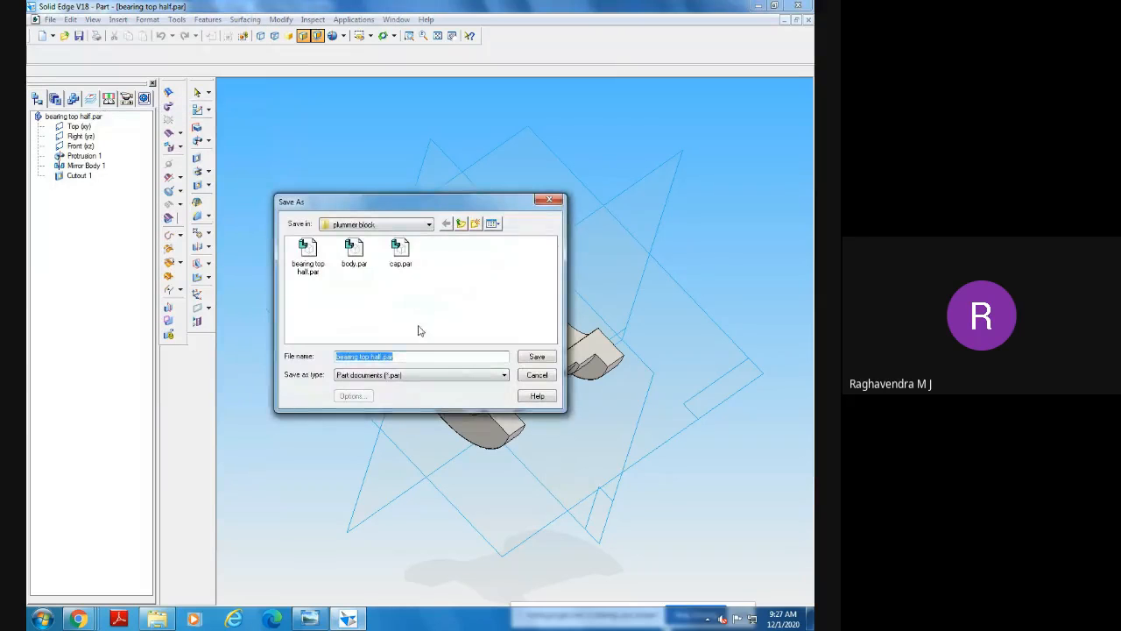
left_click(359, 333)
left_click(368, 356)
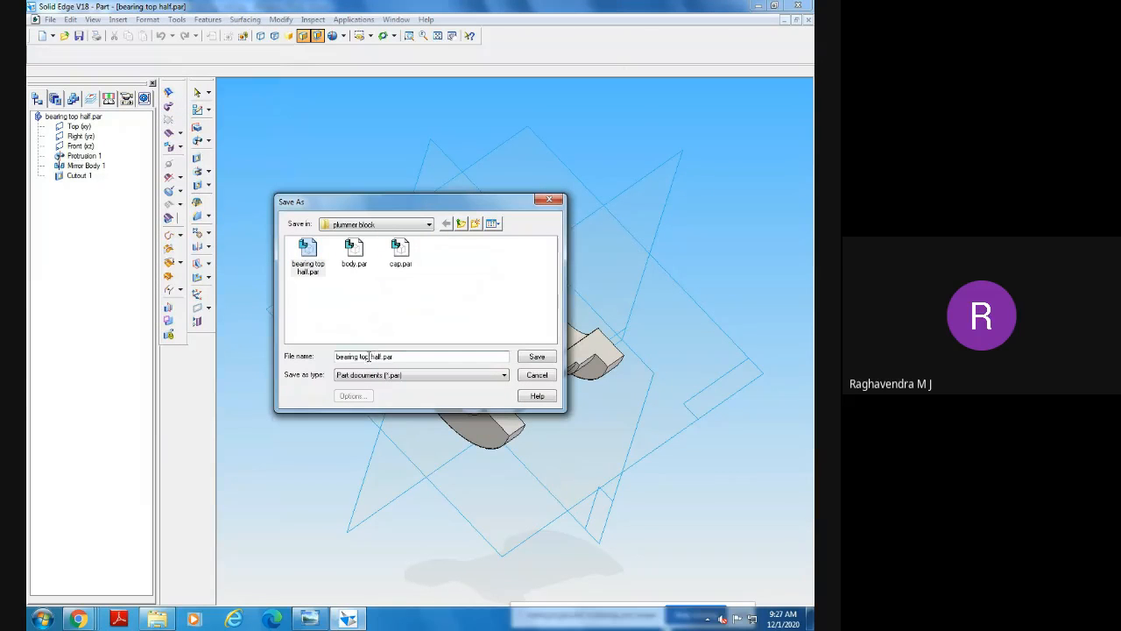
type("bottom")
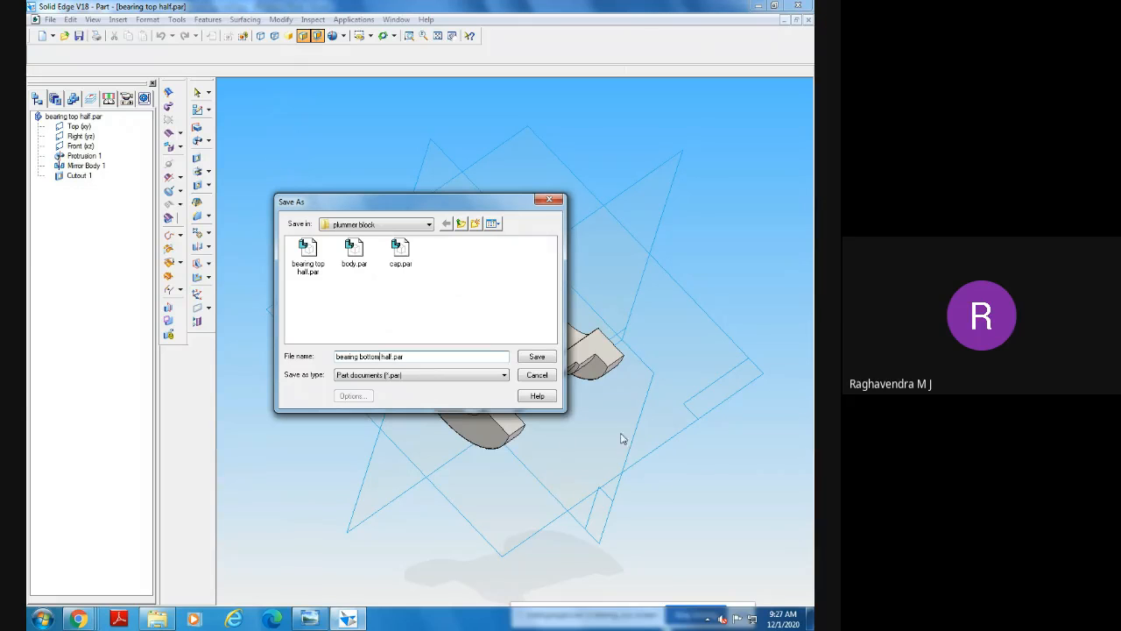
left_click(536, 357)
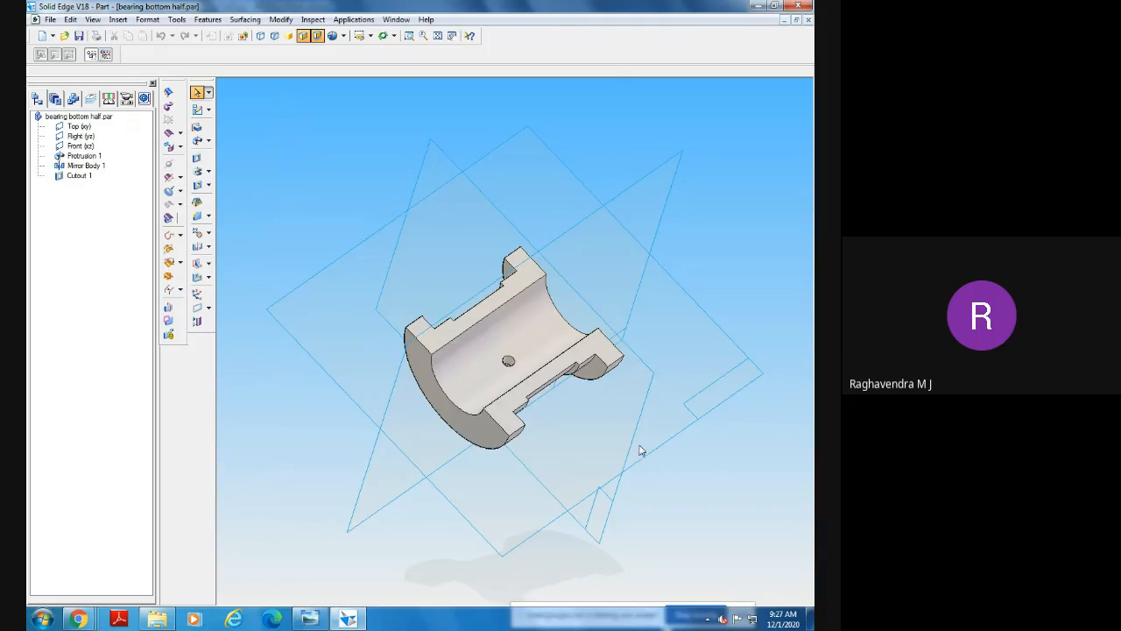
Delete the hole cutout from the bearing bottom half and consult the bearing drawing for part 3.
middle_click_drag(640, 447, 558, 315)
left_click(77, 176)
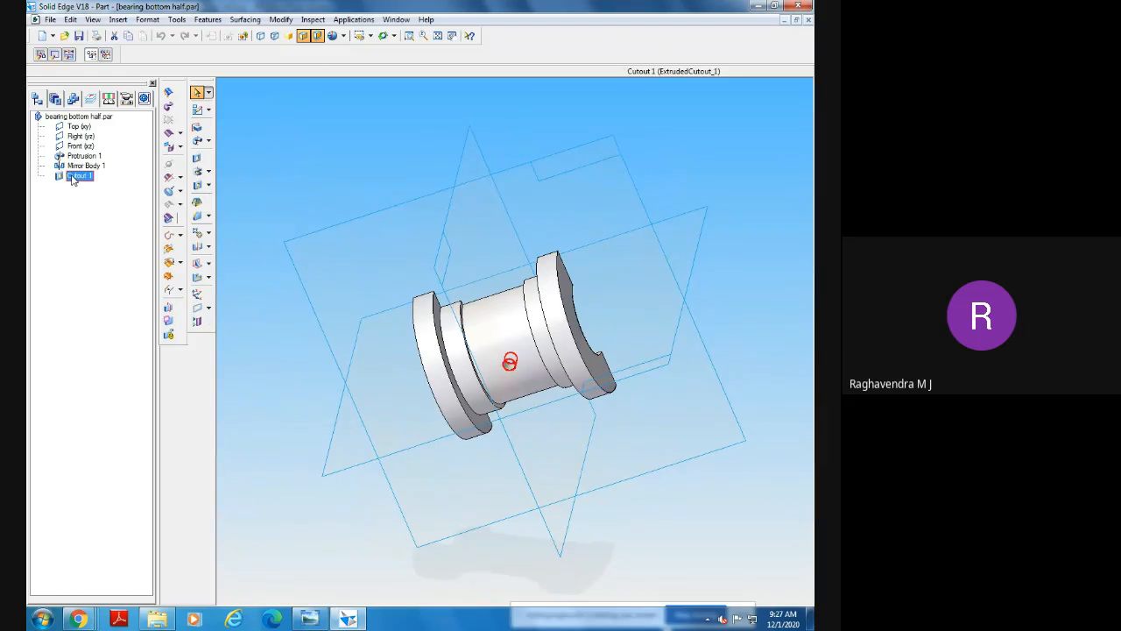
right_click(75, 178)
left_click(93, 184)
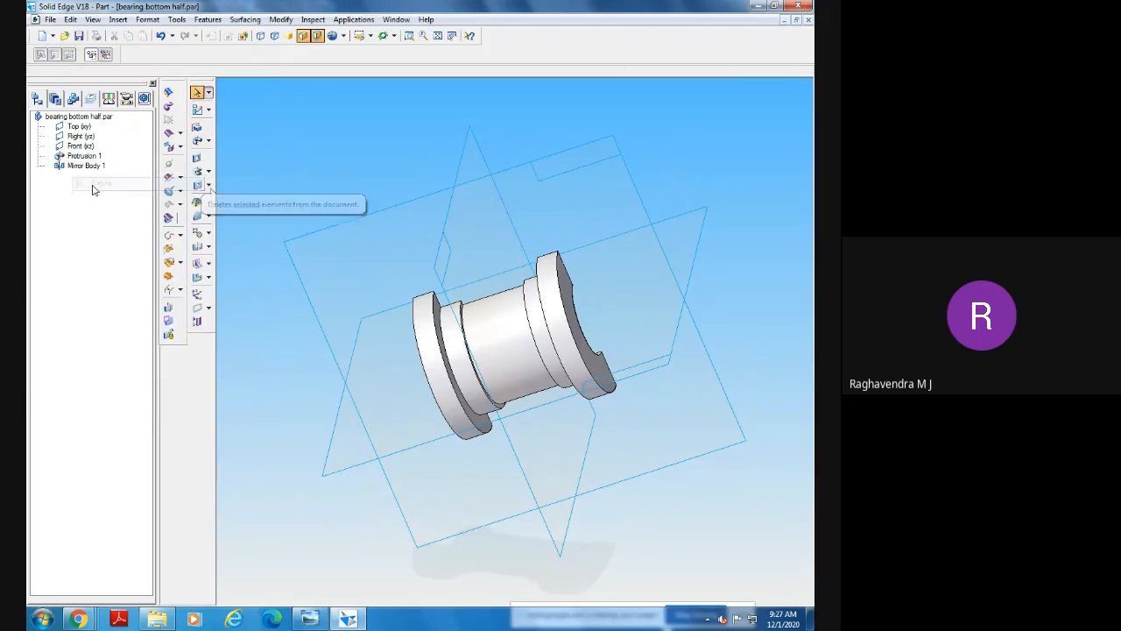
left_click(309, 618)
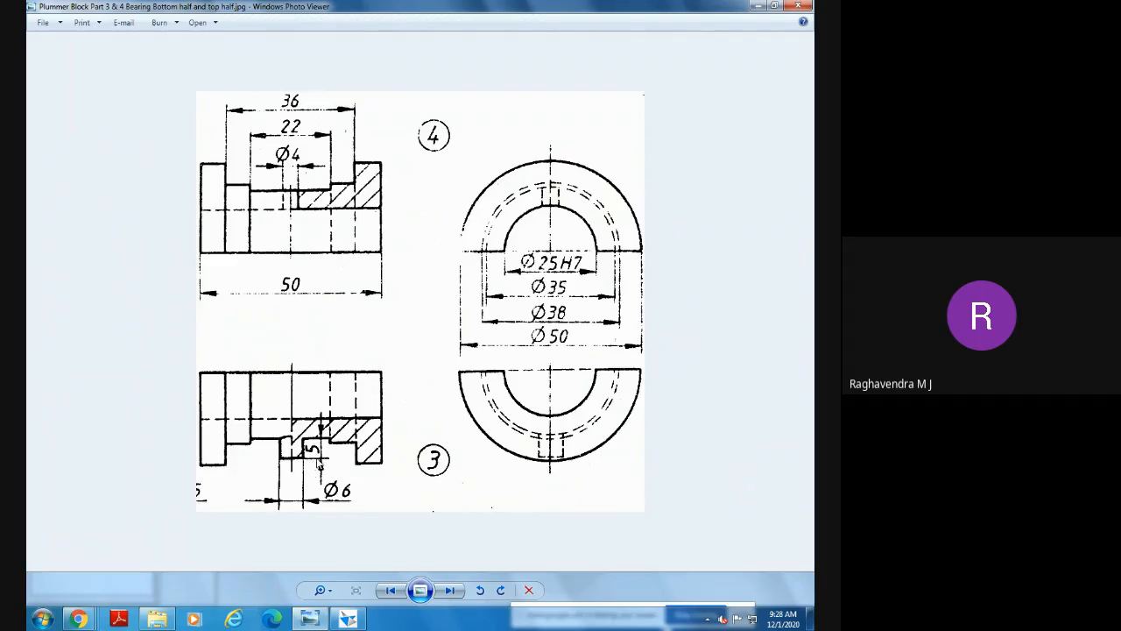
Sketch a 6 mm diameter circle centred on the bearing, on the reference plane through its split face, as a protrusion profile.
left_click(344, 620)
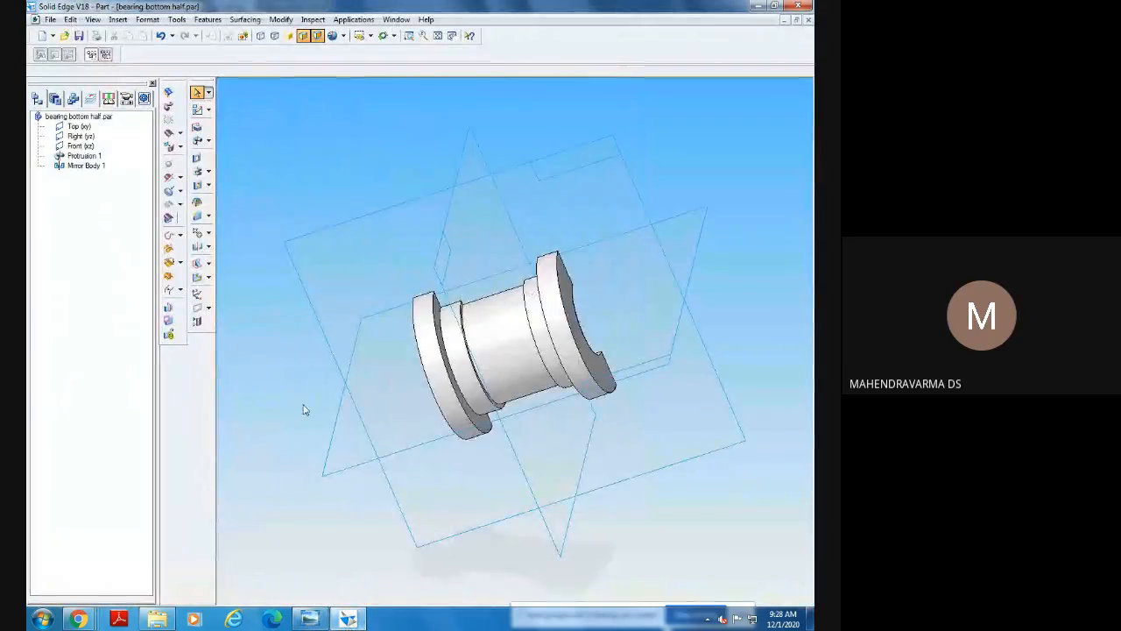
middle_click_drag(305, 407, 280, 394)
left_click(196, 127)
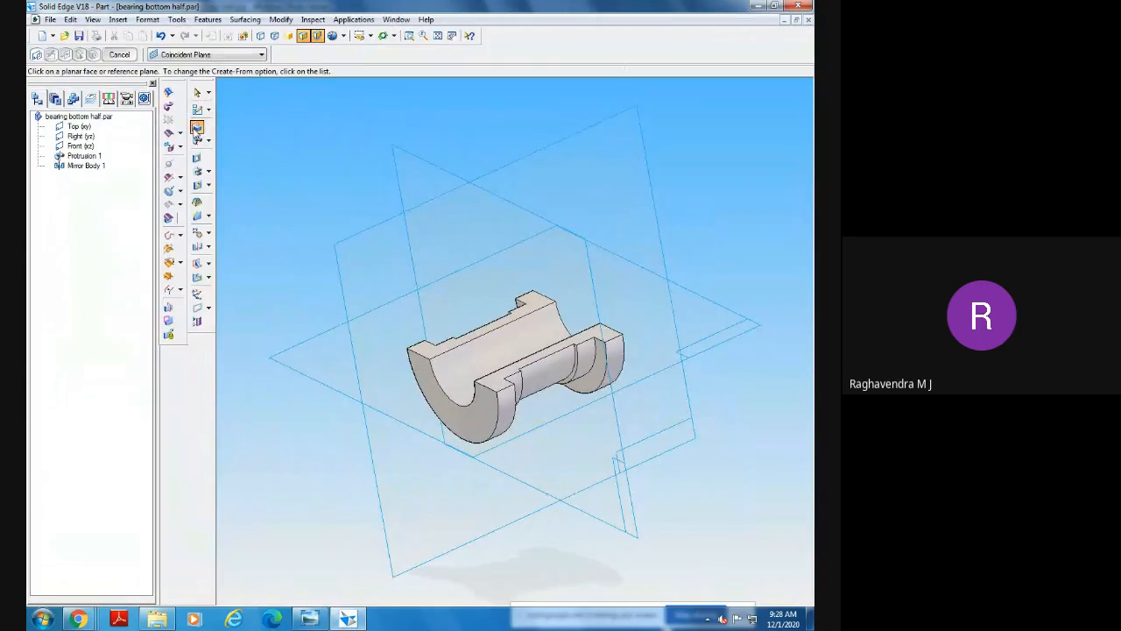
middle_click_drag(618, 478, 726, 491)
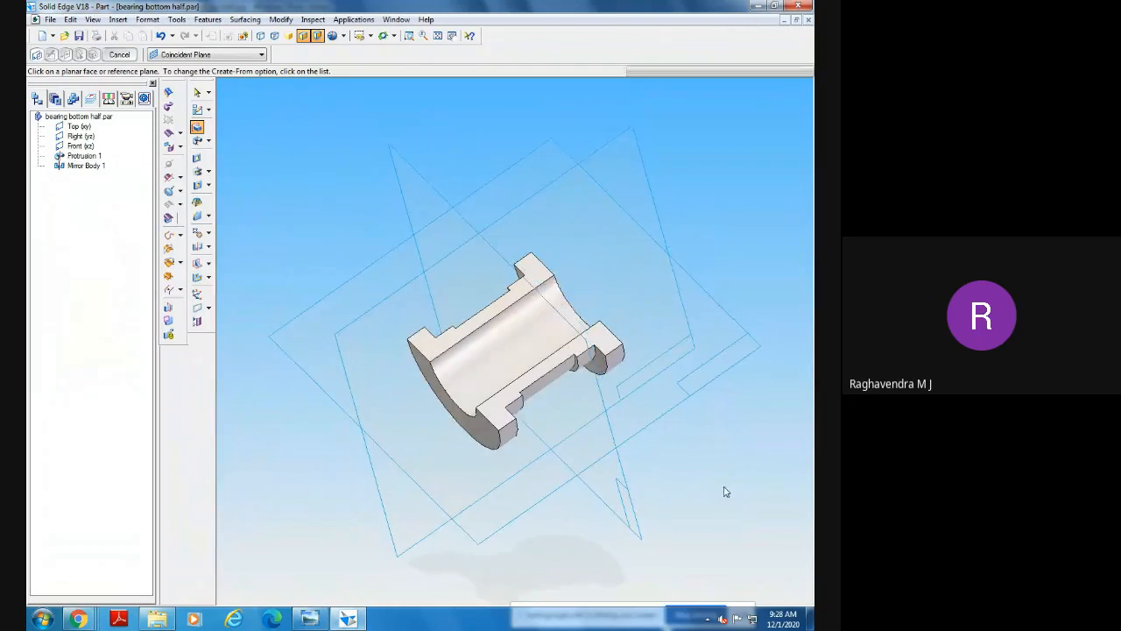
left_click(717, 329)
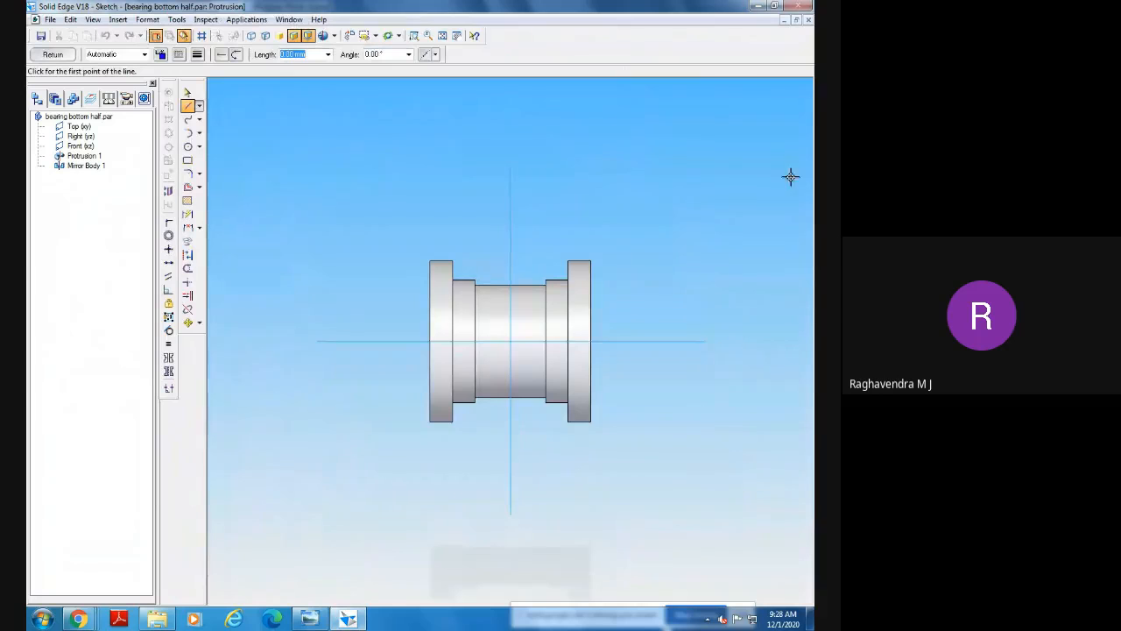
left_click(189, 147)
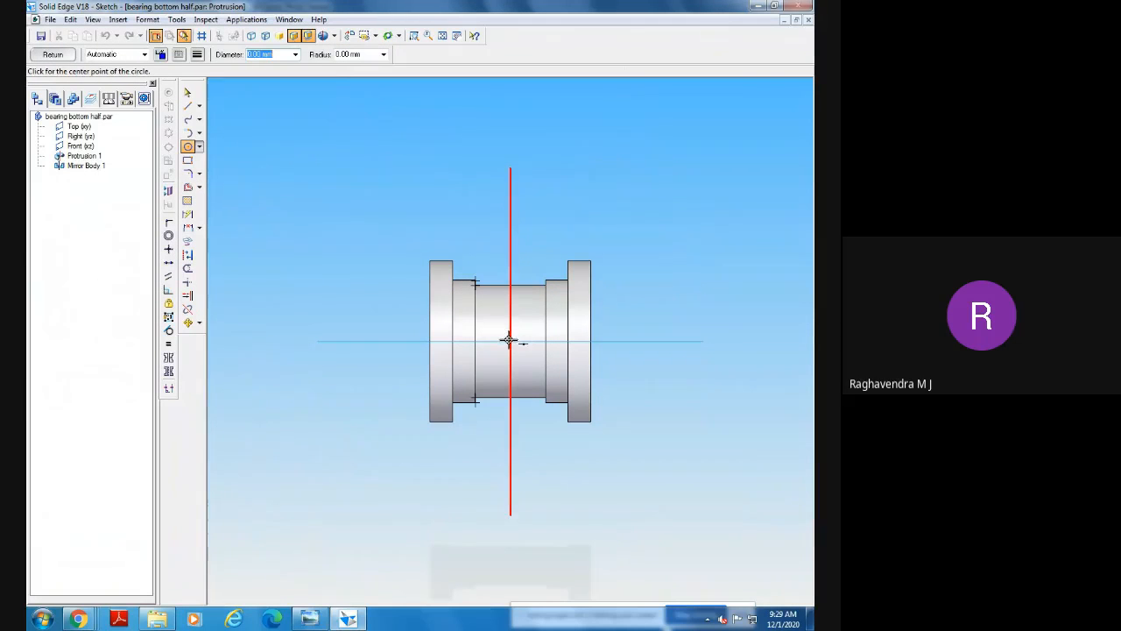
left_click(505, 340)
left_click(308, 619)
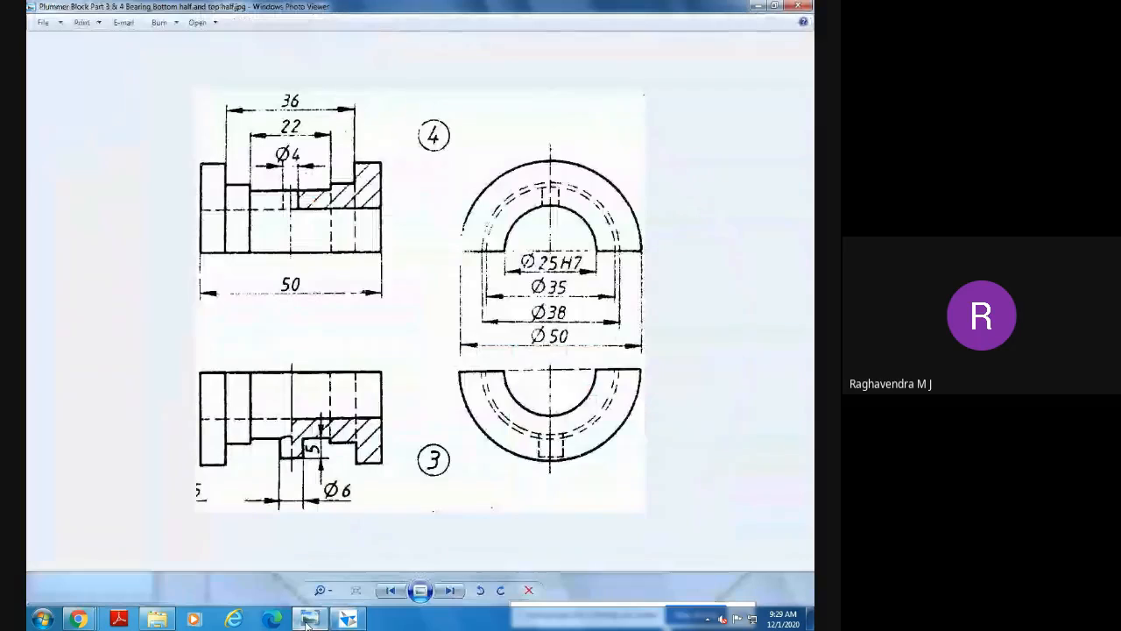
left_click(308, 619)
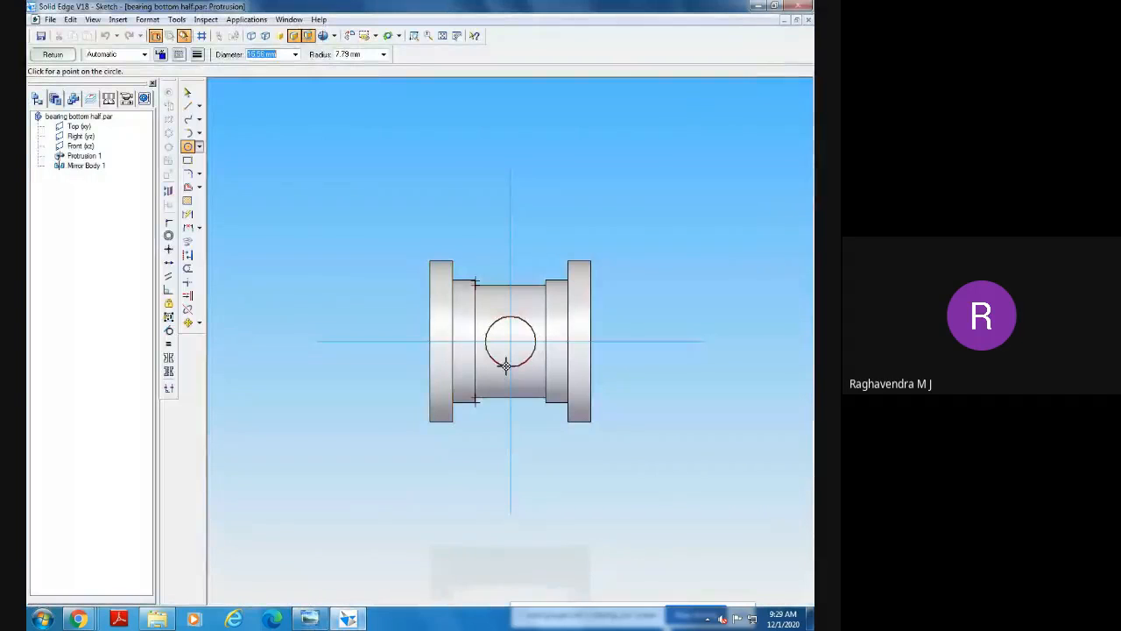
key("Return")
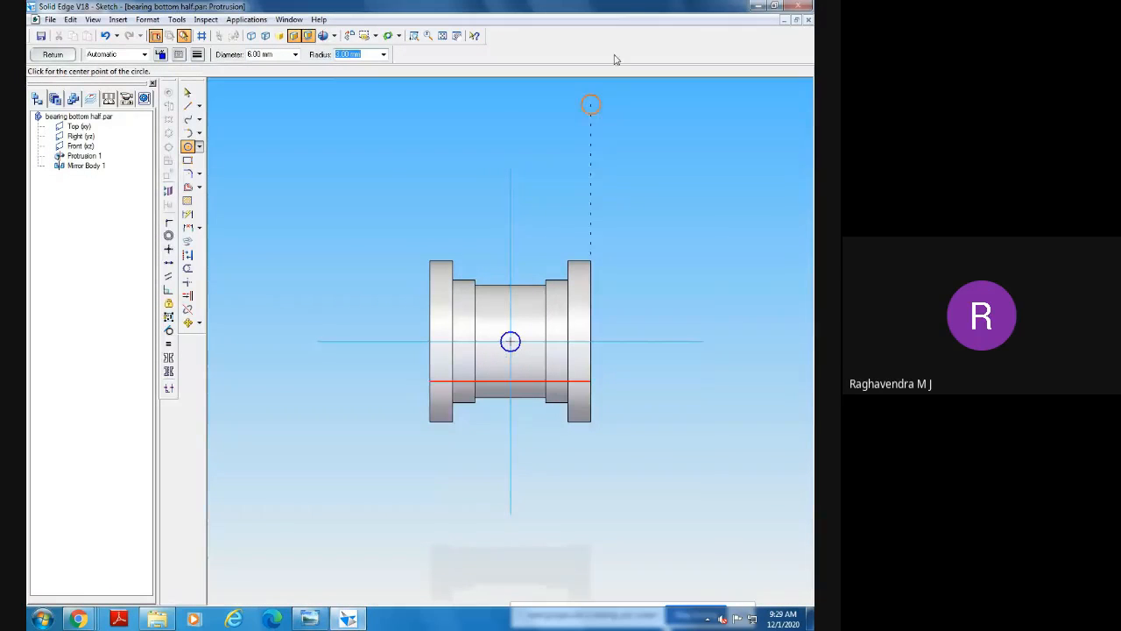
left_click(56, 54)
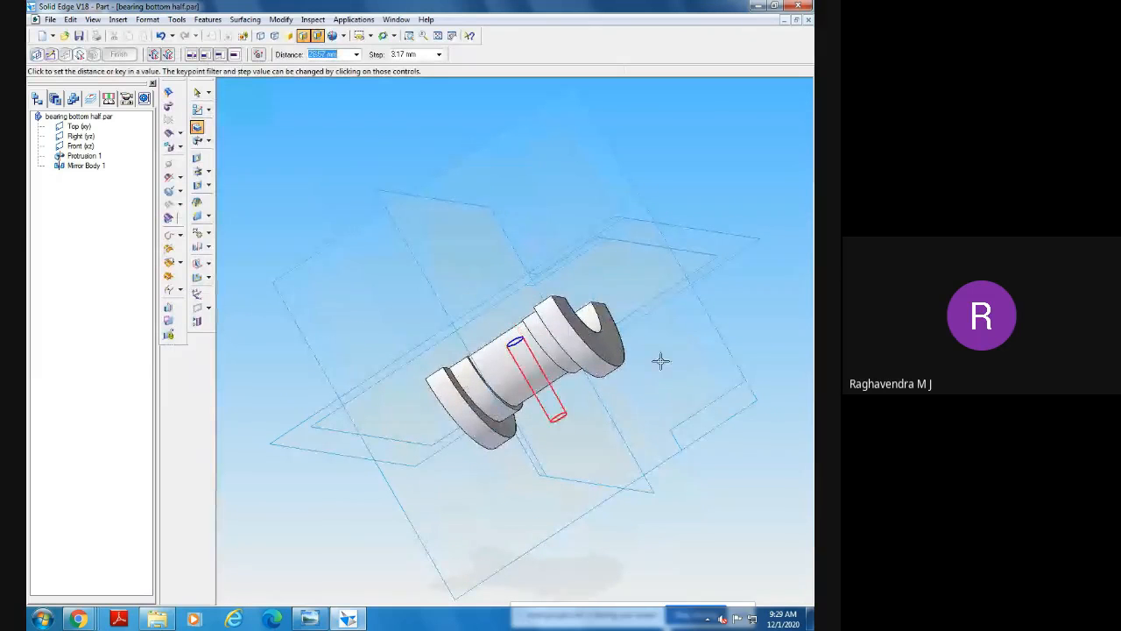
Extrude the circle 17.5+5 mm outward through the bearing shell to form the locating pin.
middle_click_drag(742, 523, 713, 525)
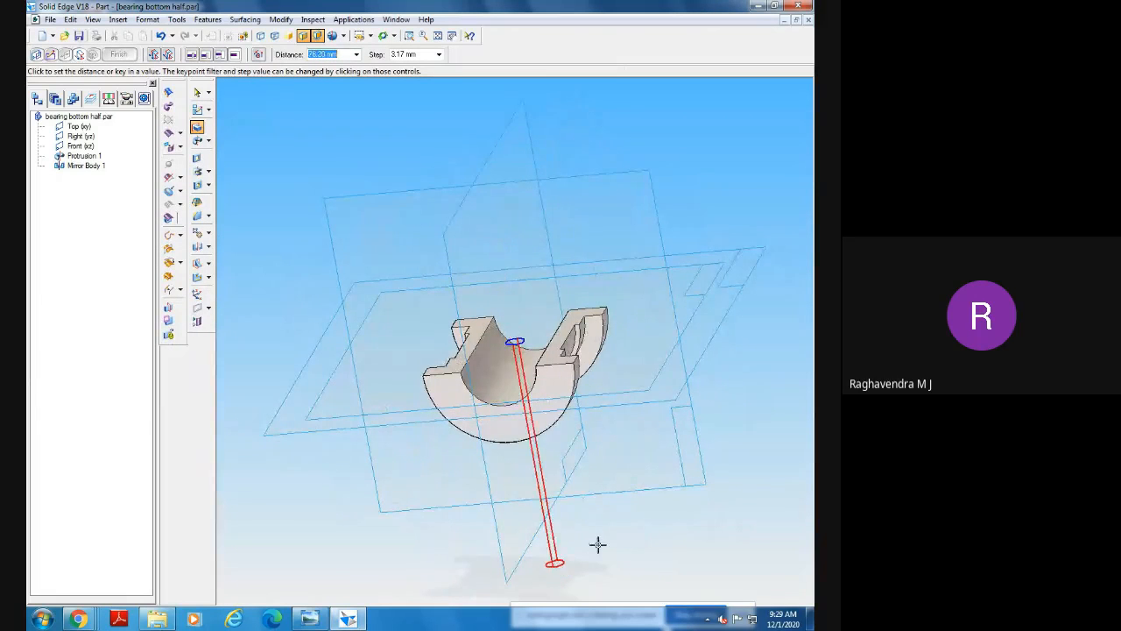
middle_click_drag(598, 543, 516, 538)
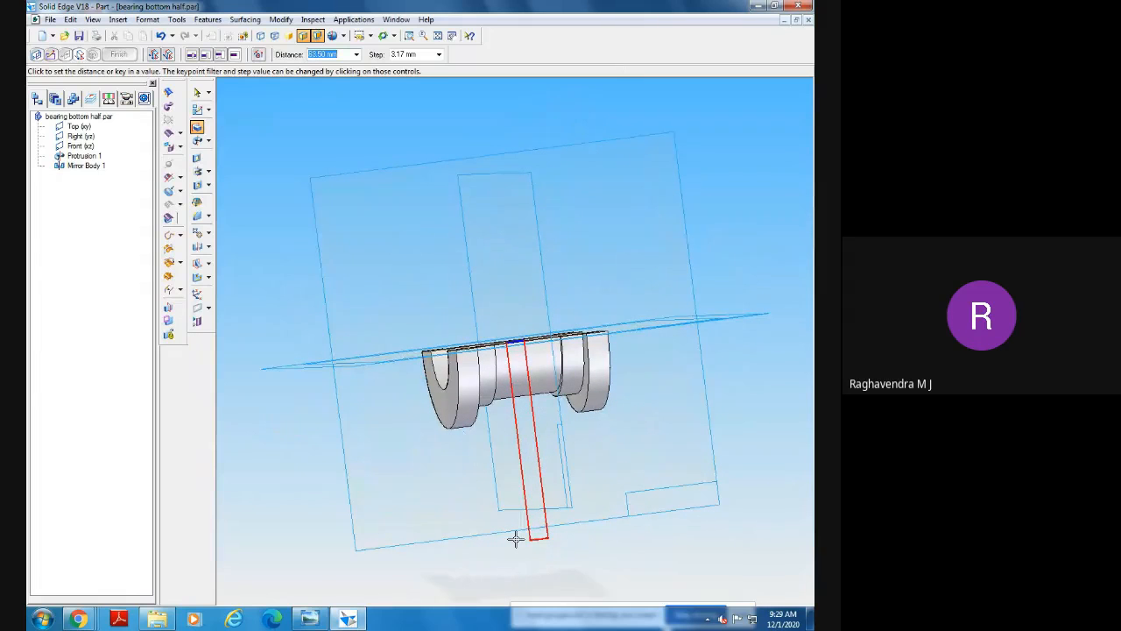
type("17.5+5")
key("Return")
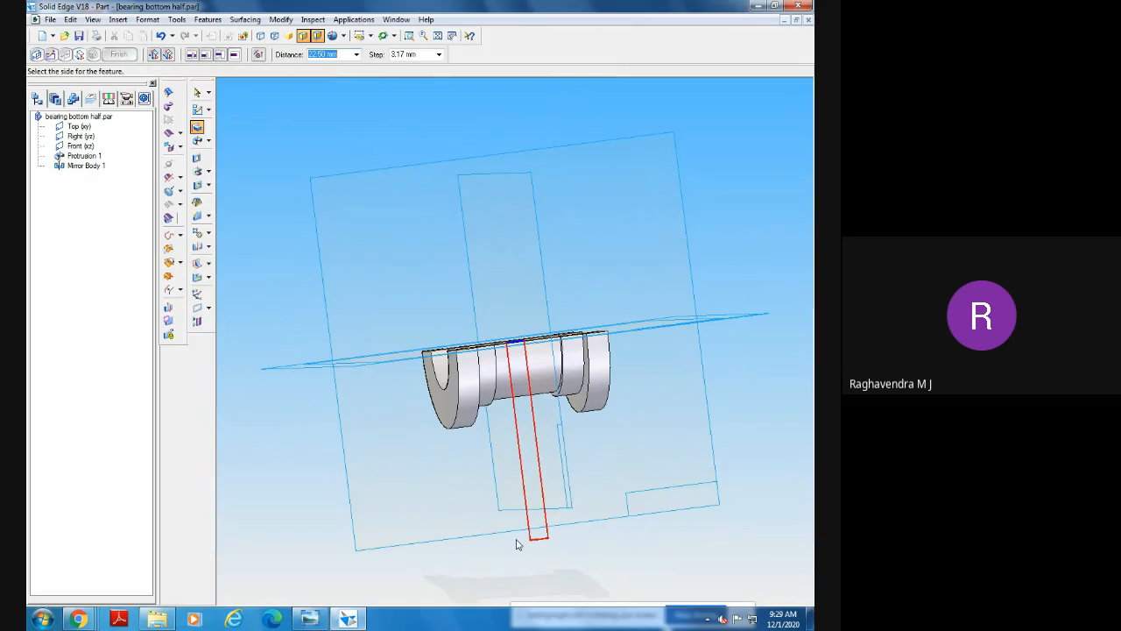
left_click(517, 544)
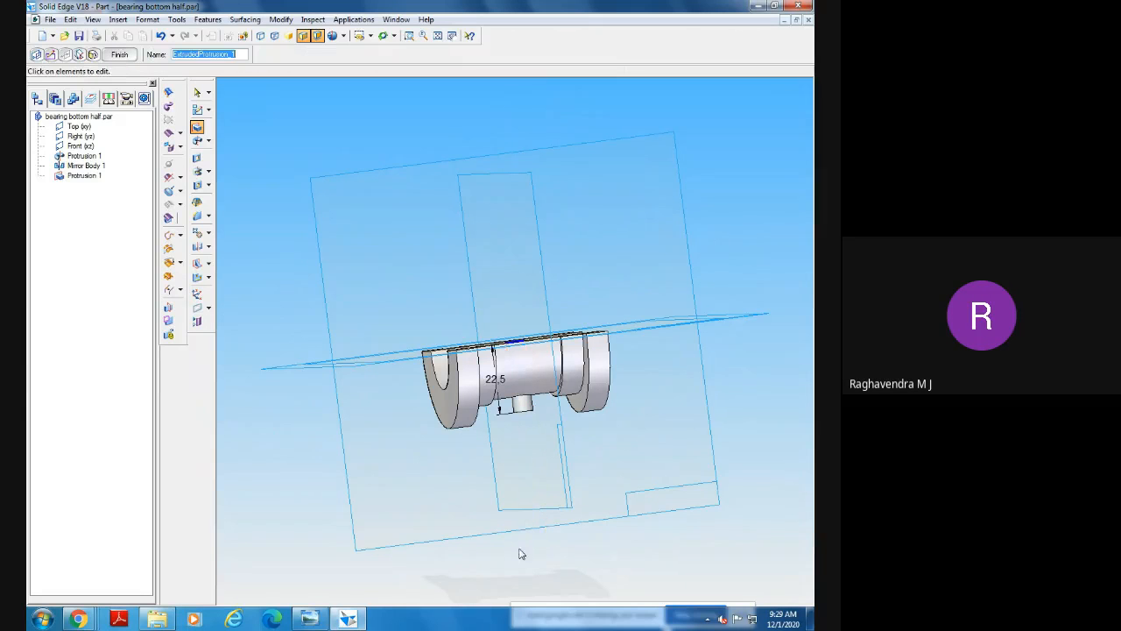
left_click(116, 55)
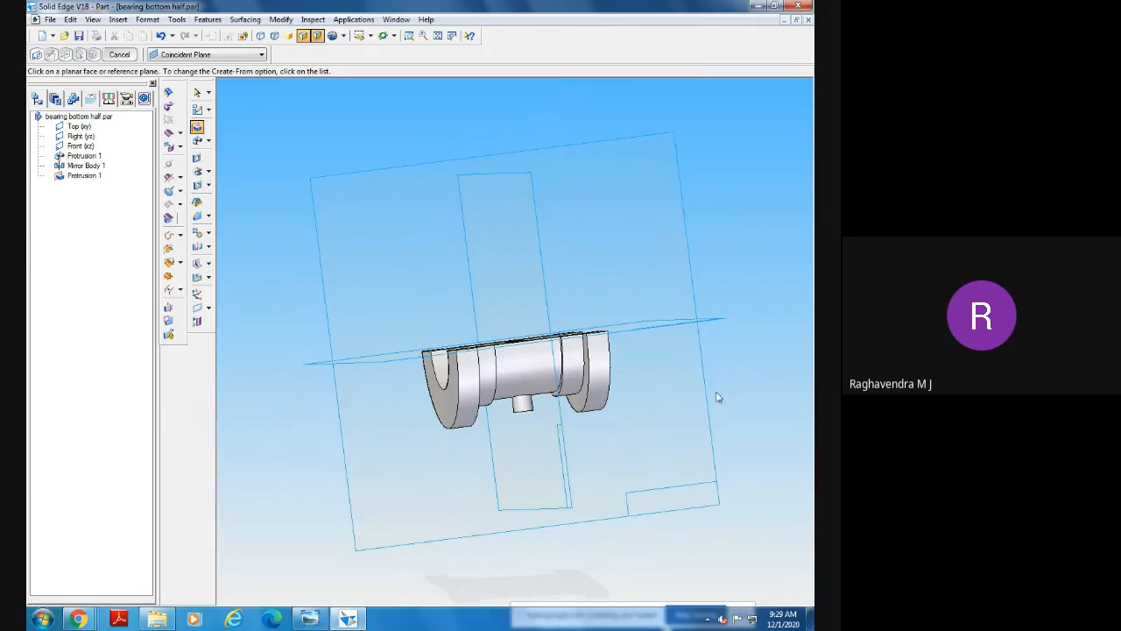
Compare the pin with the part 3 drawing and examine its inner portion within the bearing bore.
mouse_move(723, 408)
middle_mouse_down()
mouse_move(679, 397)
mouse_move(718, 345)
mouse_move(714, 395)
middle_mouse_up()
left_click(320, 619)
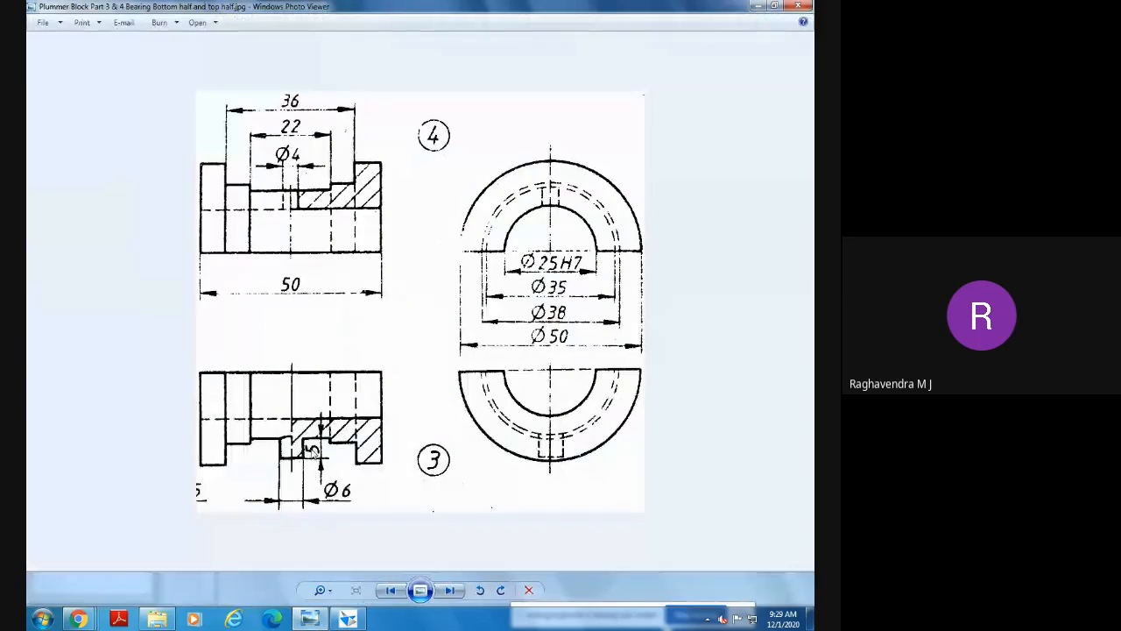
left_click(351, 621)
middle_click_drag(634, 507, 550, 495)
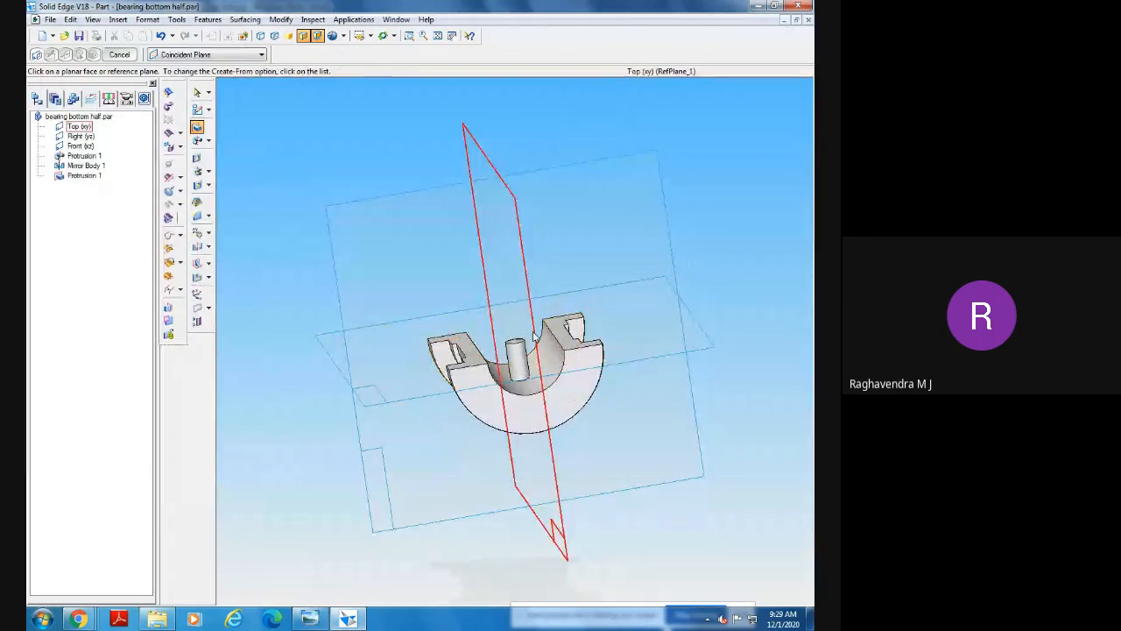
left_click(408, 37)
left_click_drag(479, 322, 587, 419)
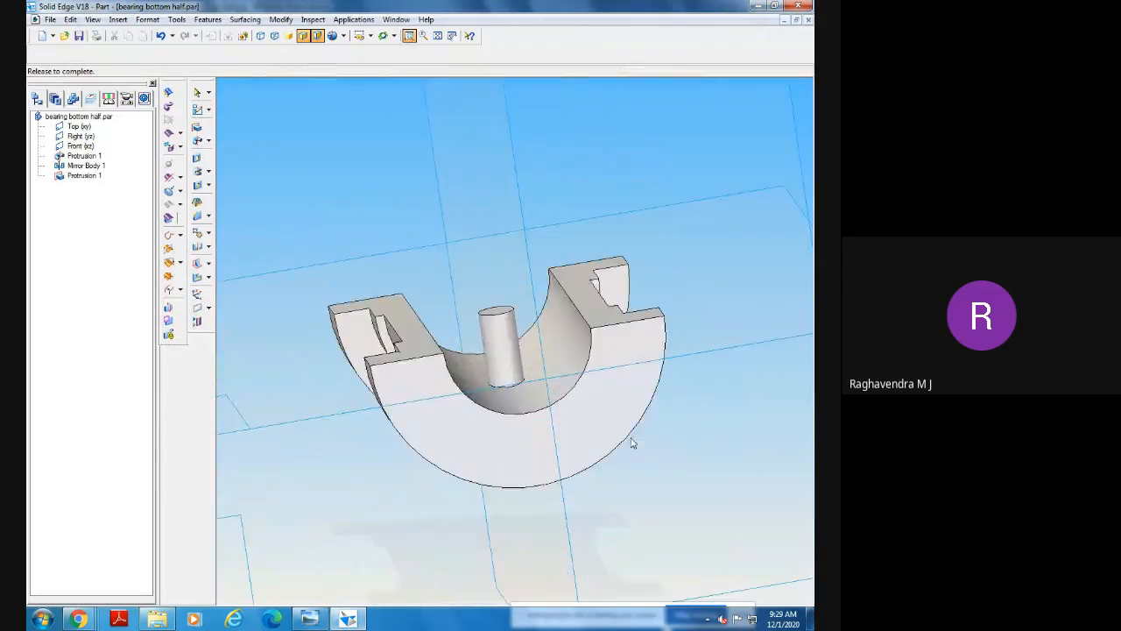
right_click(621, 425)
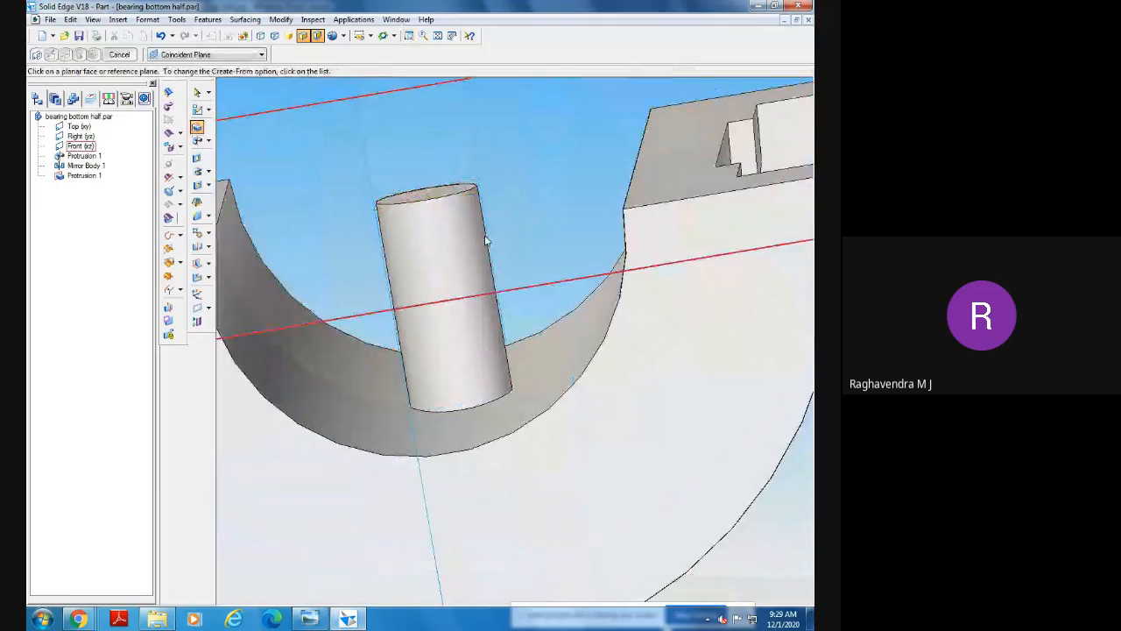
middle_click_drag(448, 229, 419, 342)
left_click(438, 36)
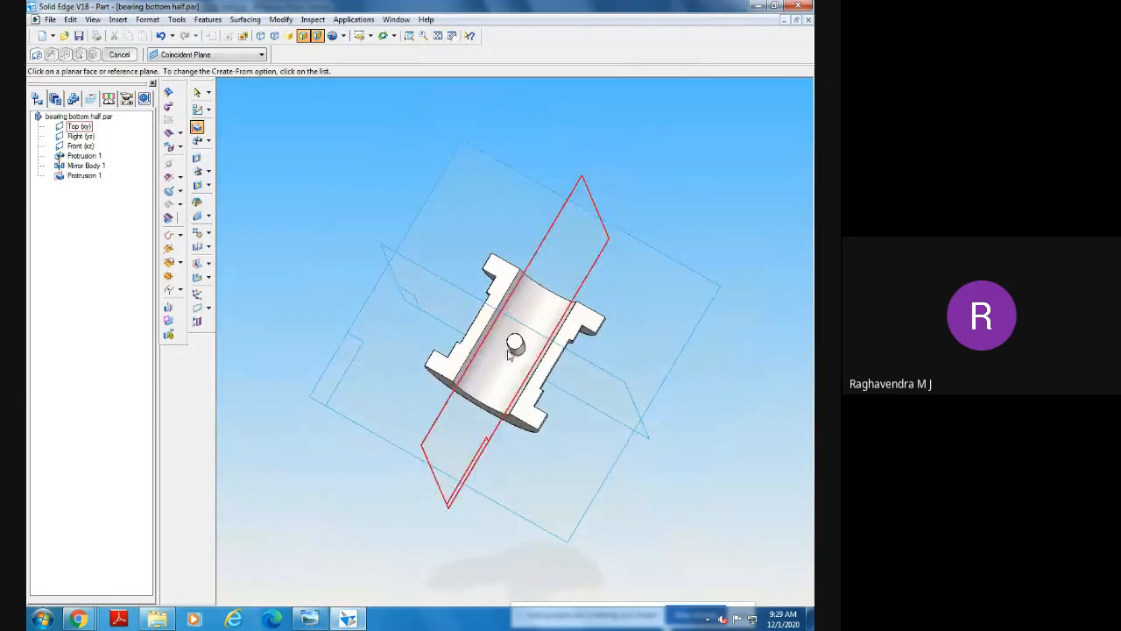
middle_click_drag(517, 306, 573, 222)
middle_click_drag(665, 430, 654, 490)
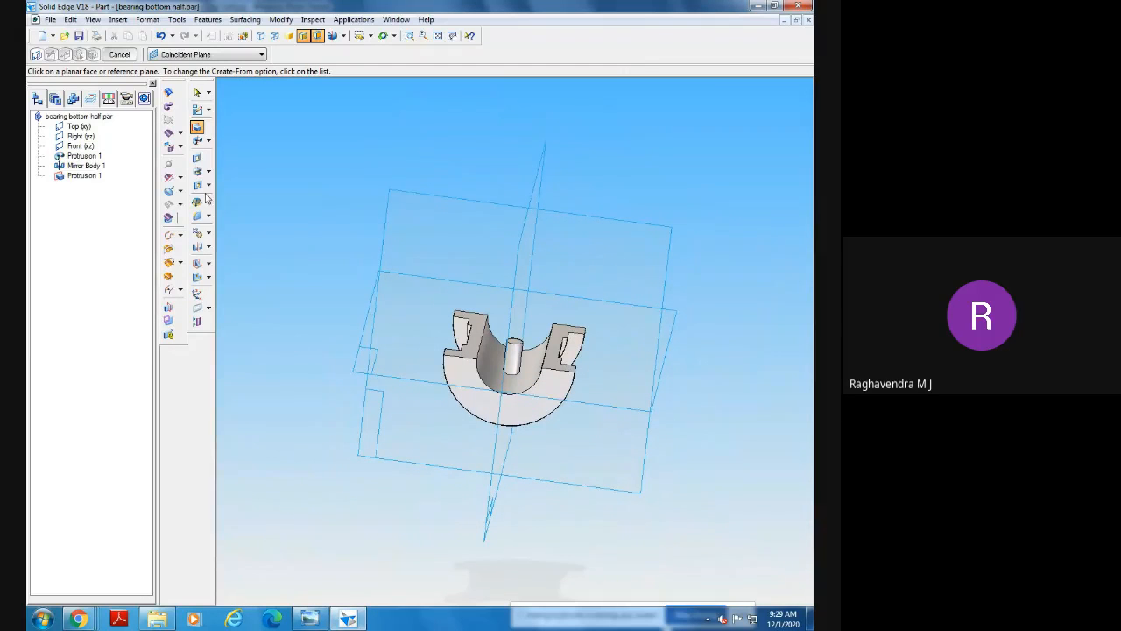
Cut a 25 mm diameter circle, concentric with the bore, about 130 mm deep from the flange end face to trim the pin inside.
left_click(197, 160)
left_click(542, 419)
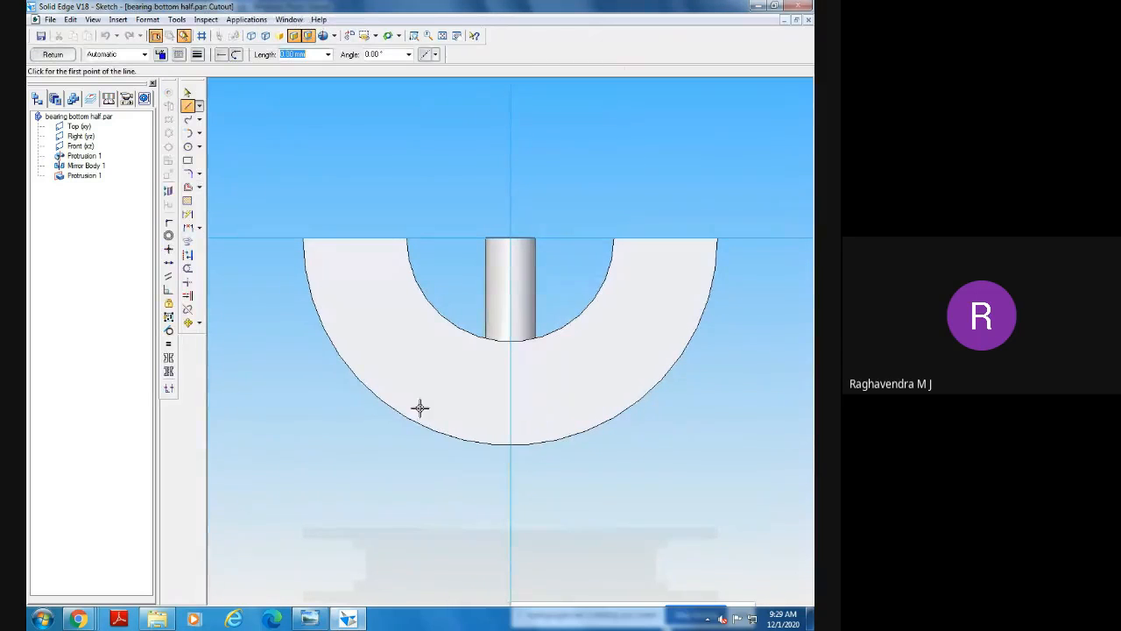
left_click(188, 146)
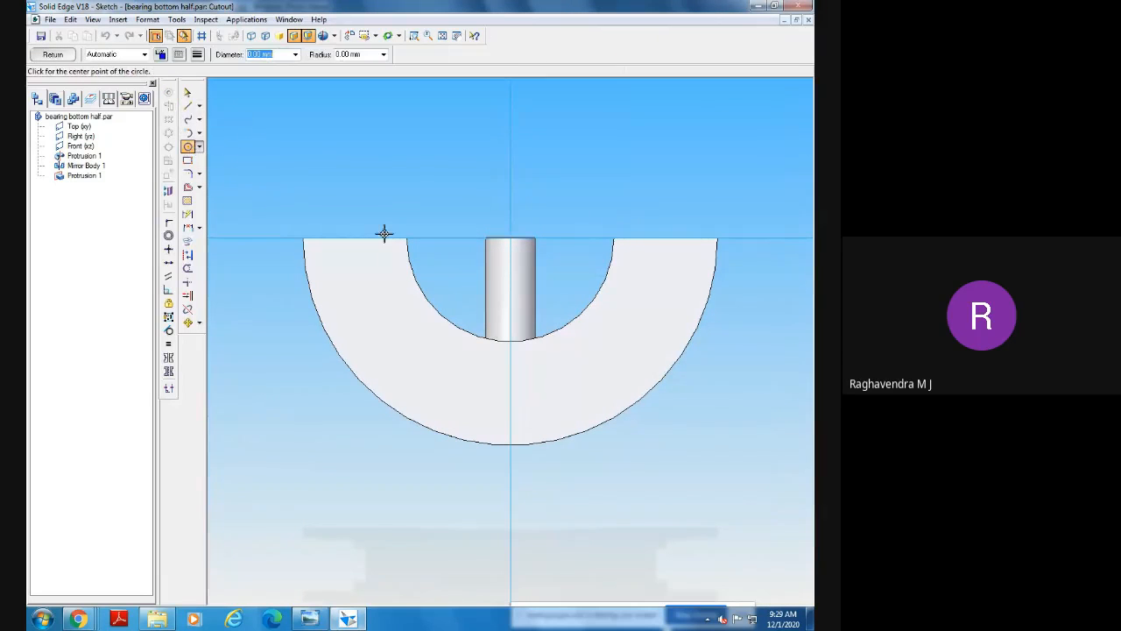
left_click(511, 237)
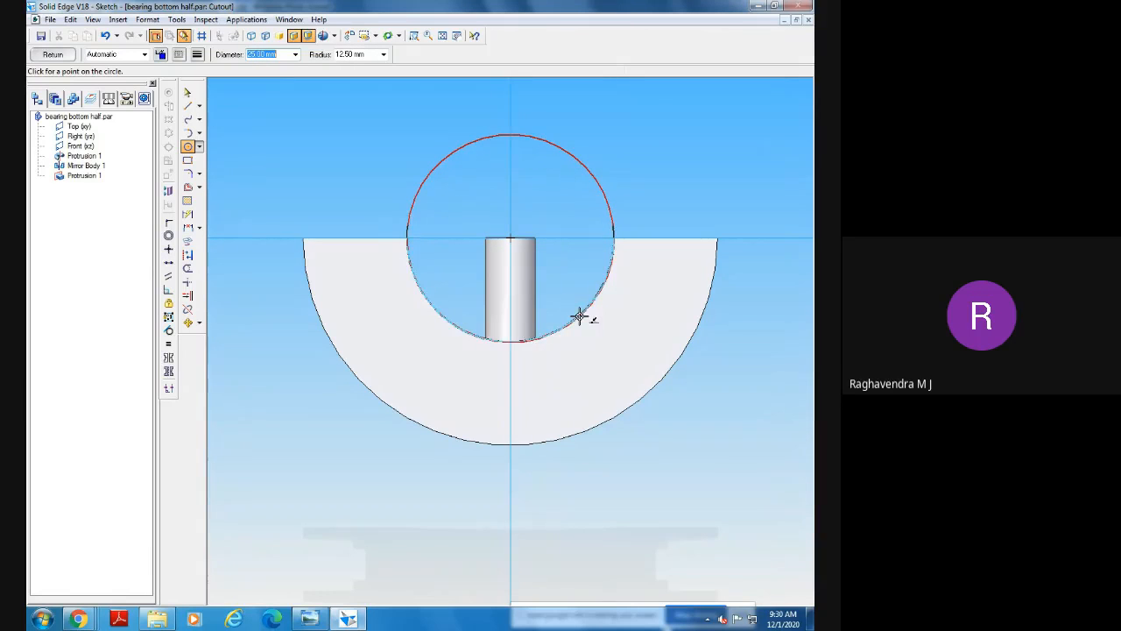
left_click(600, 283)
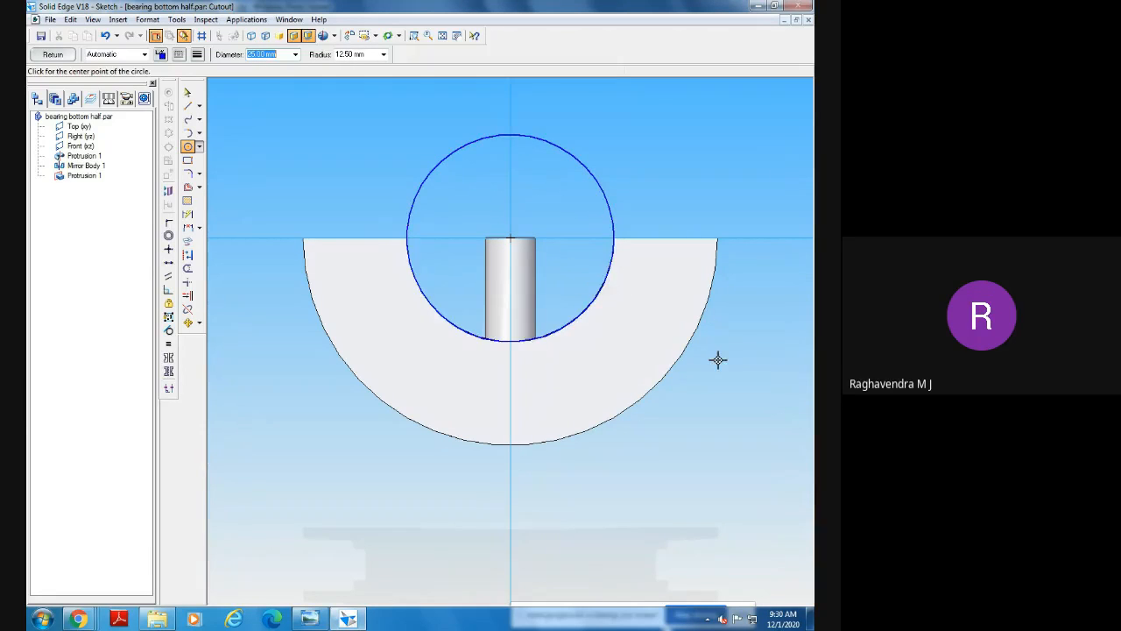
left_click(53, 55)
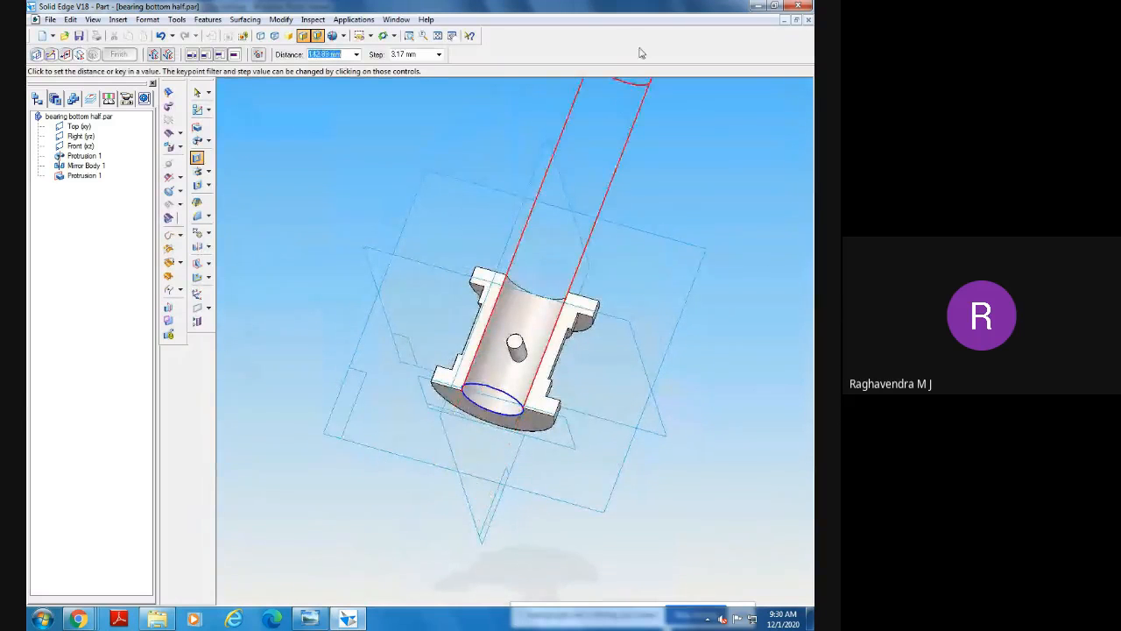
left_click(659, 123)
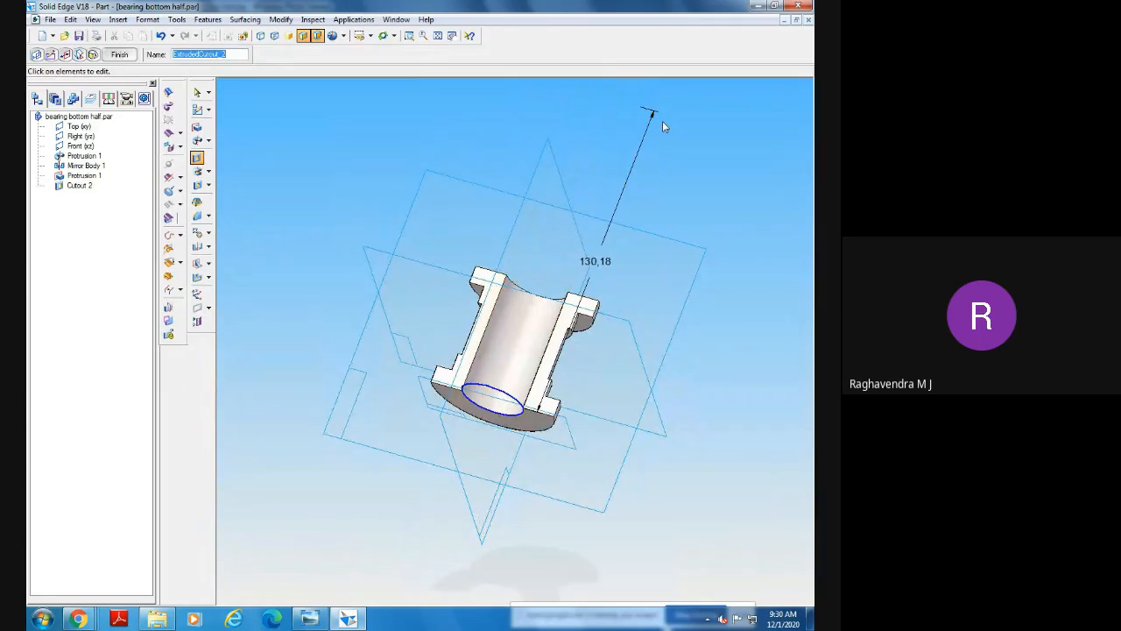
left_click(119, 55)
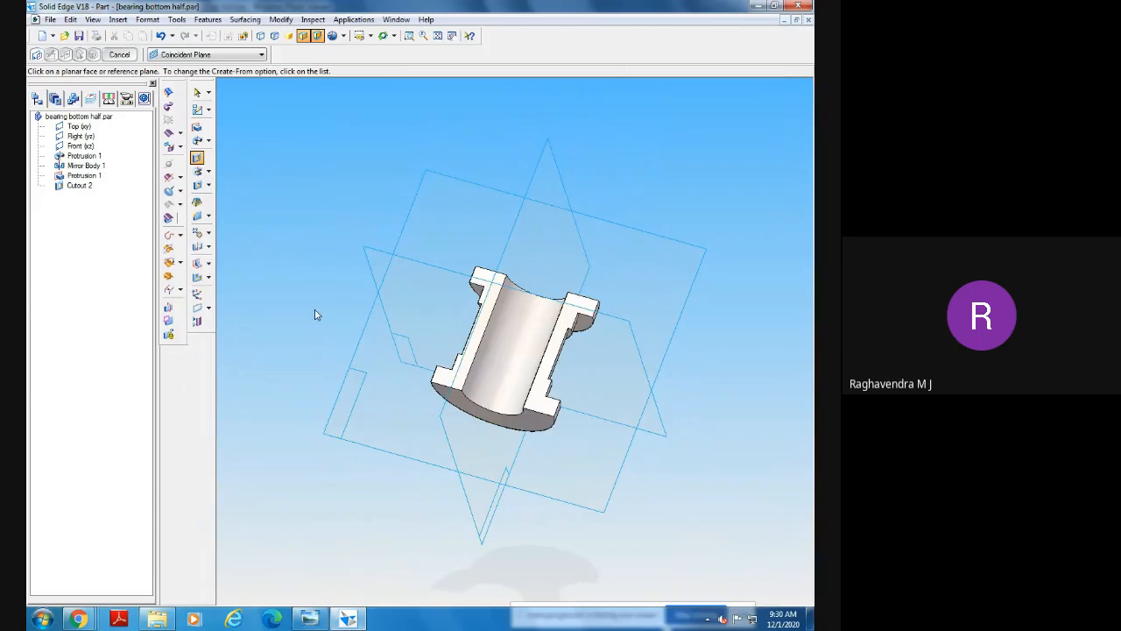
Apply brass to the bearing bottom half as its material.
middle_click_drag(307, 307, 465, 216)
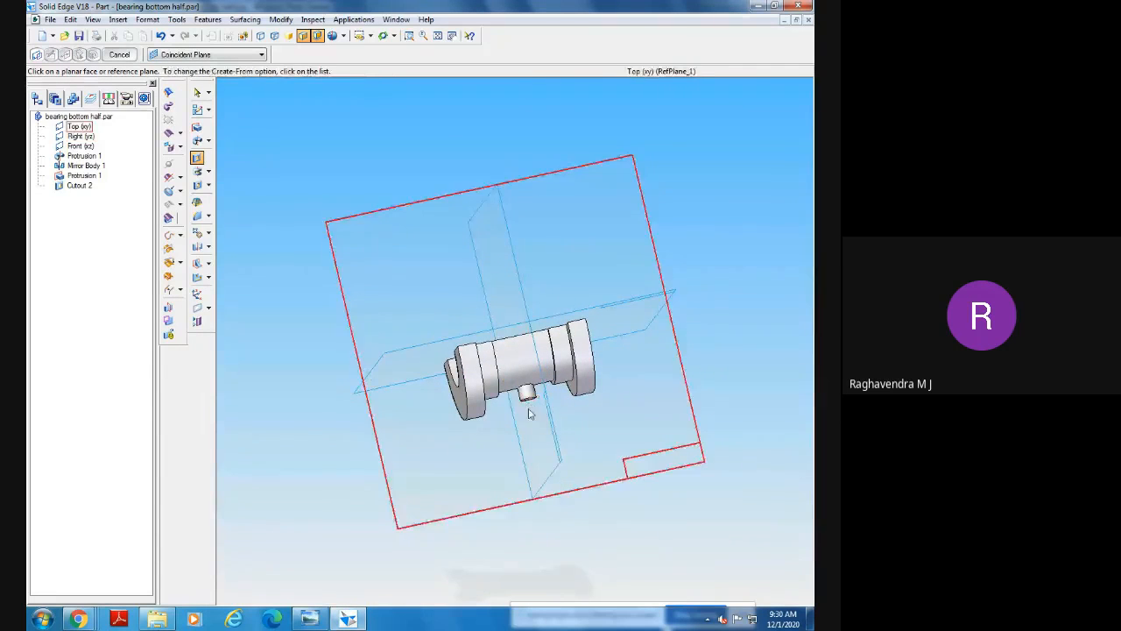
middle_click_drag(615, 513, 514, 324)
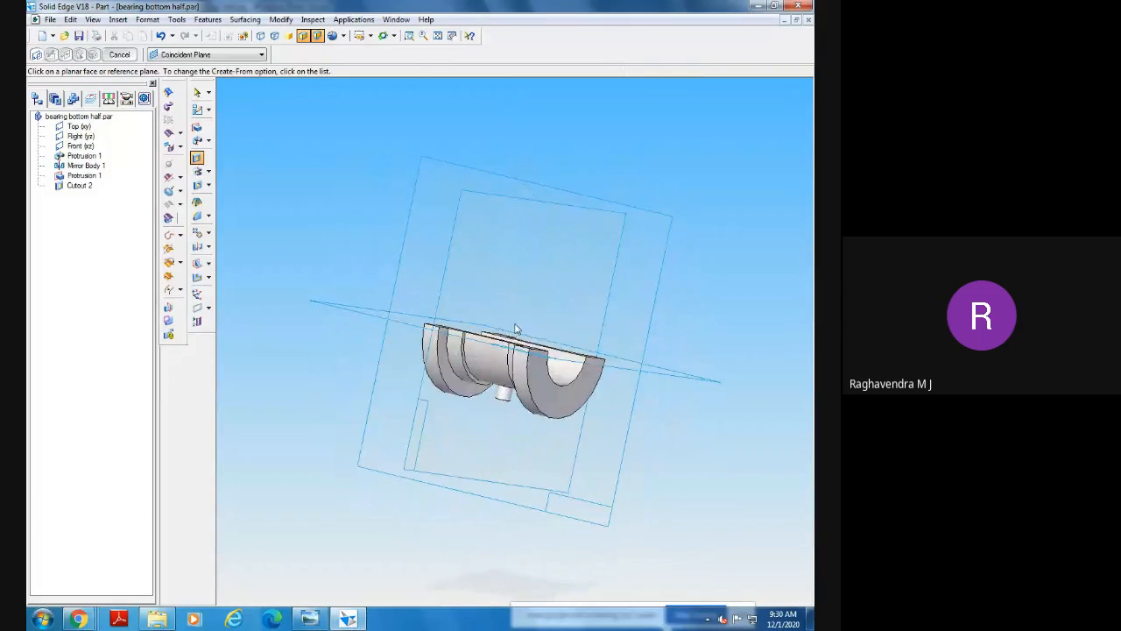
left_click(176, 19)
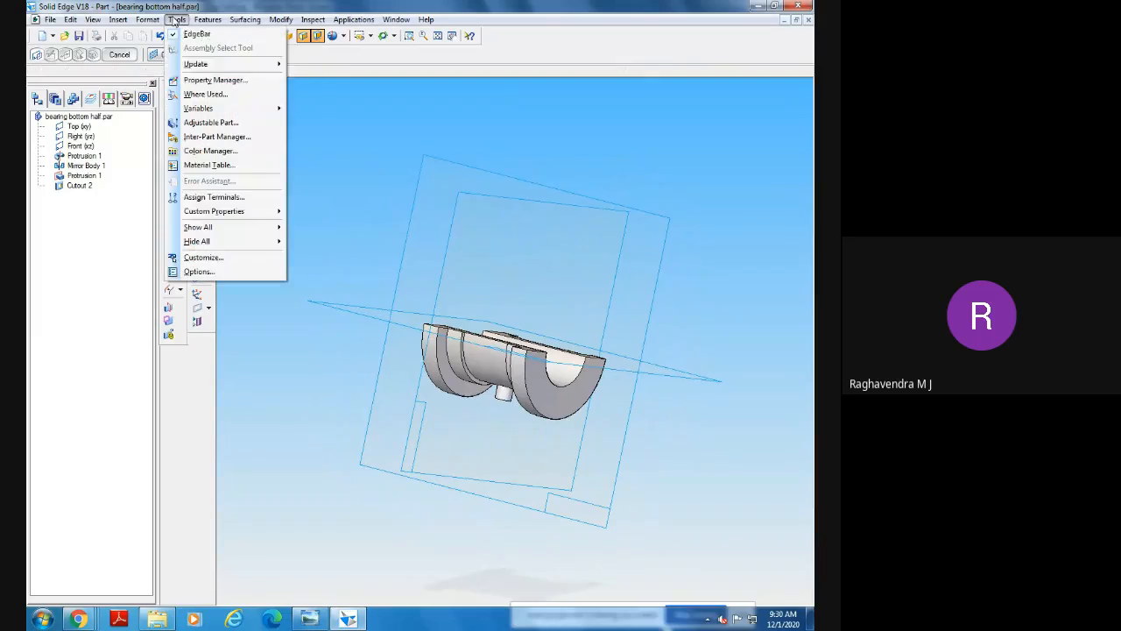
left_click(218, 169)
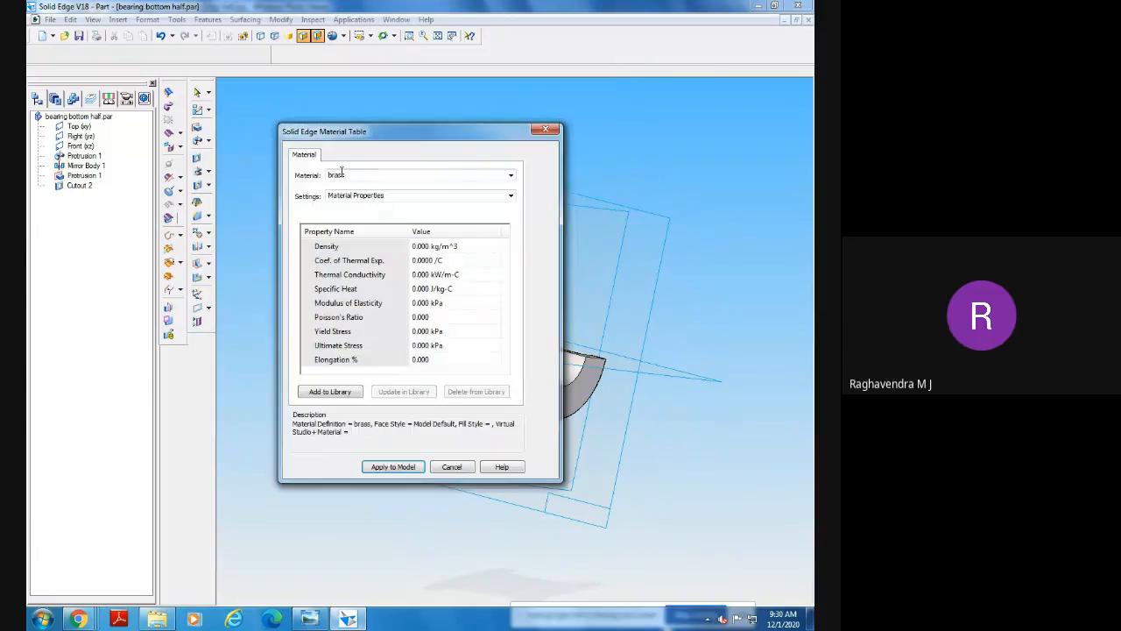
left_click(393, 466)
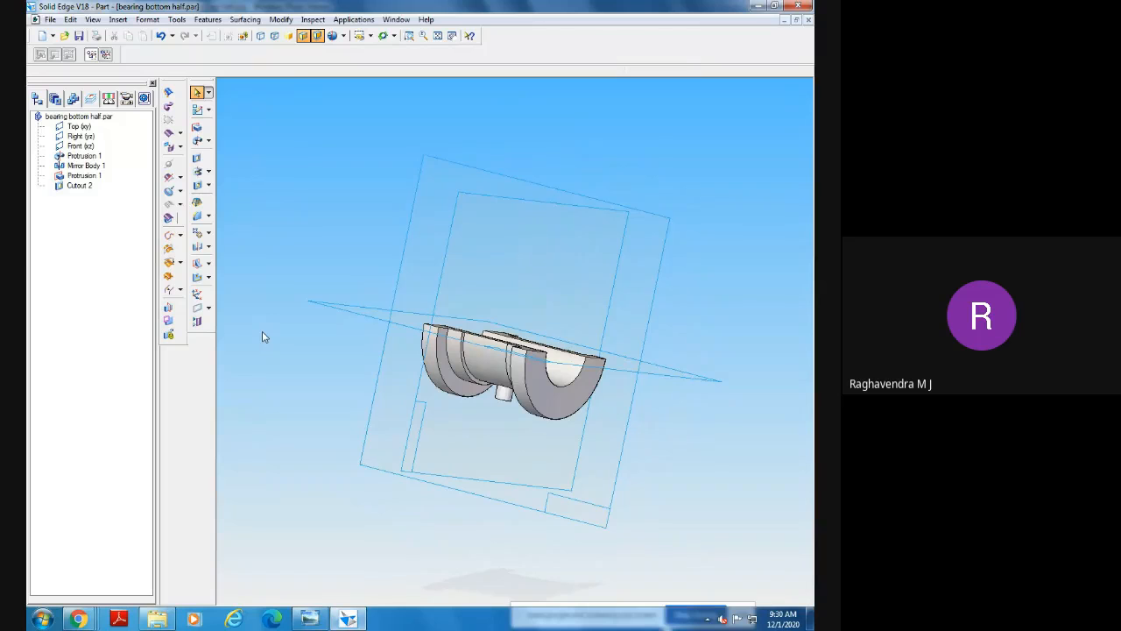
Delete the 25 mm bore cutout and the locating pin protrusion from the bearing bottom half.
left_click(80, 186)
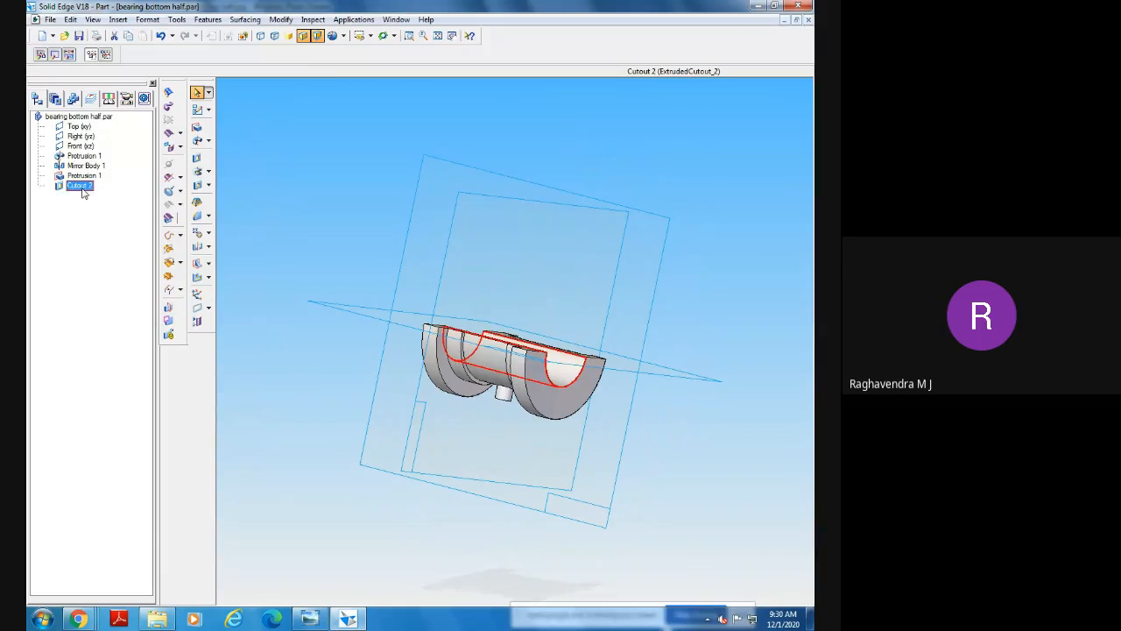
right_click(83, 187)
left_click(104, 196)
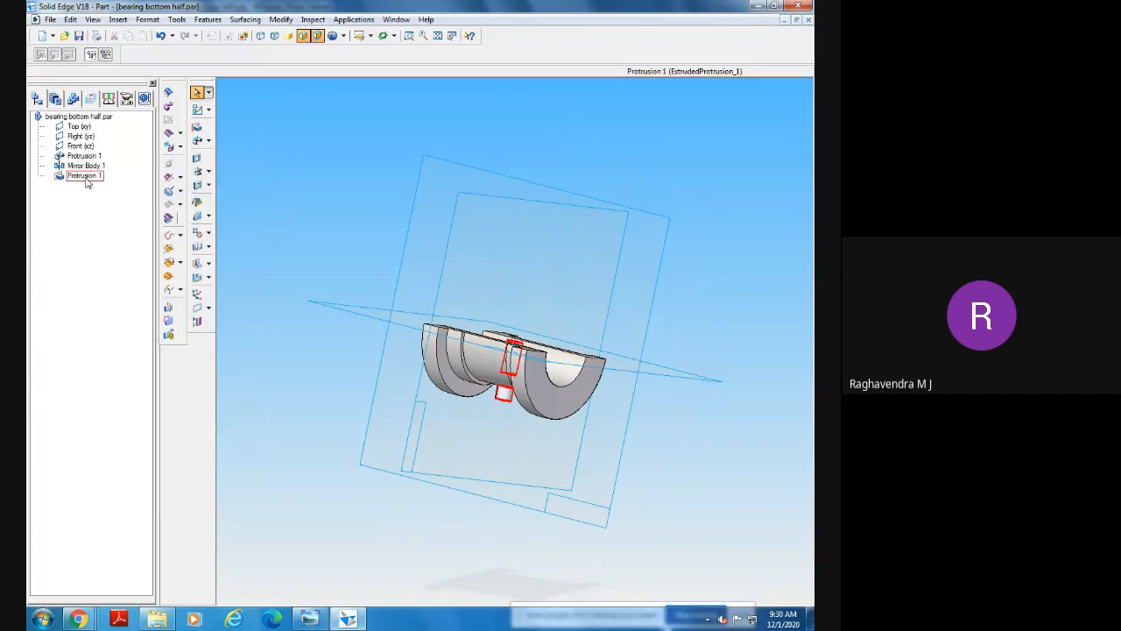
key("Delete")
middle_click_drag(282, 277, 371, 411)
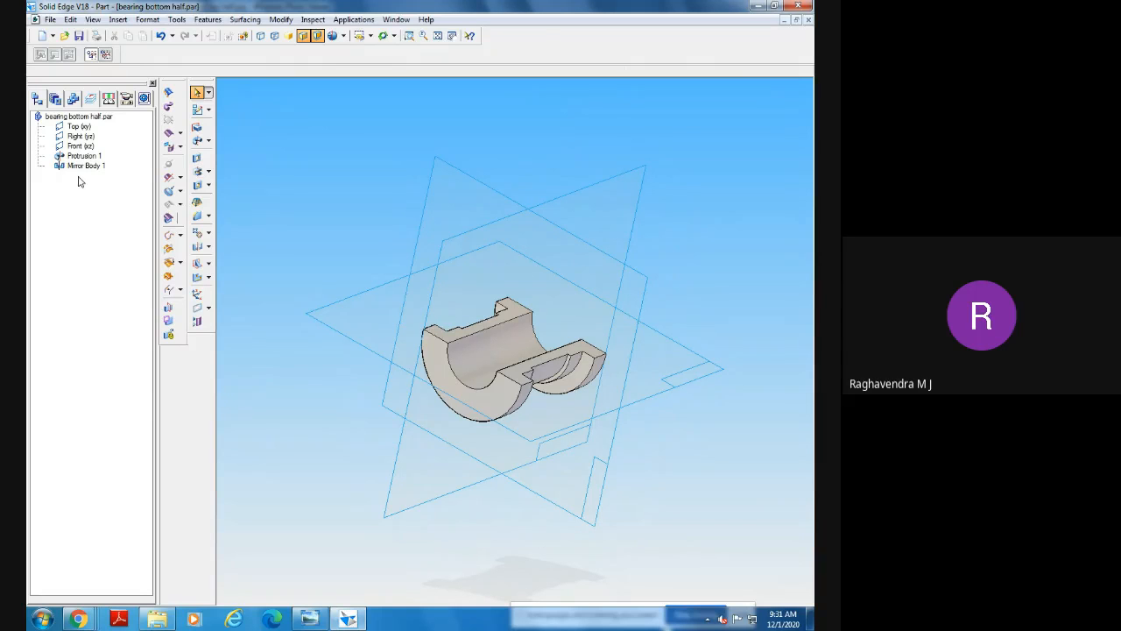
Start a protrusion on the horizontal reference plane through the bearing axis and sketch a 6 mm diameter circle centred on the origin.
left_click(309, 618)
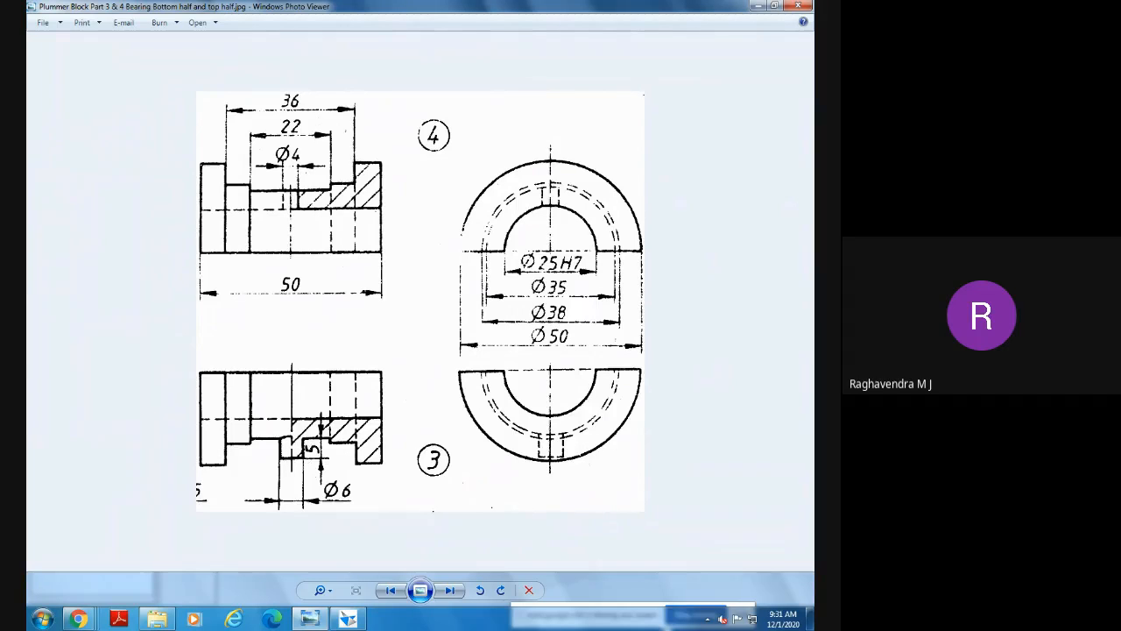
left_click(348, 620)
middle_click_drag(286, 498, 406, 509)
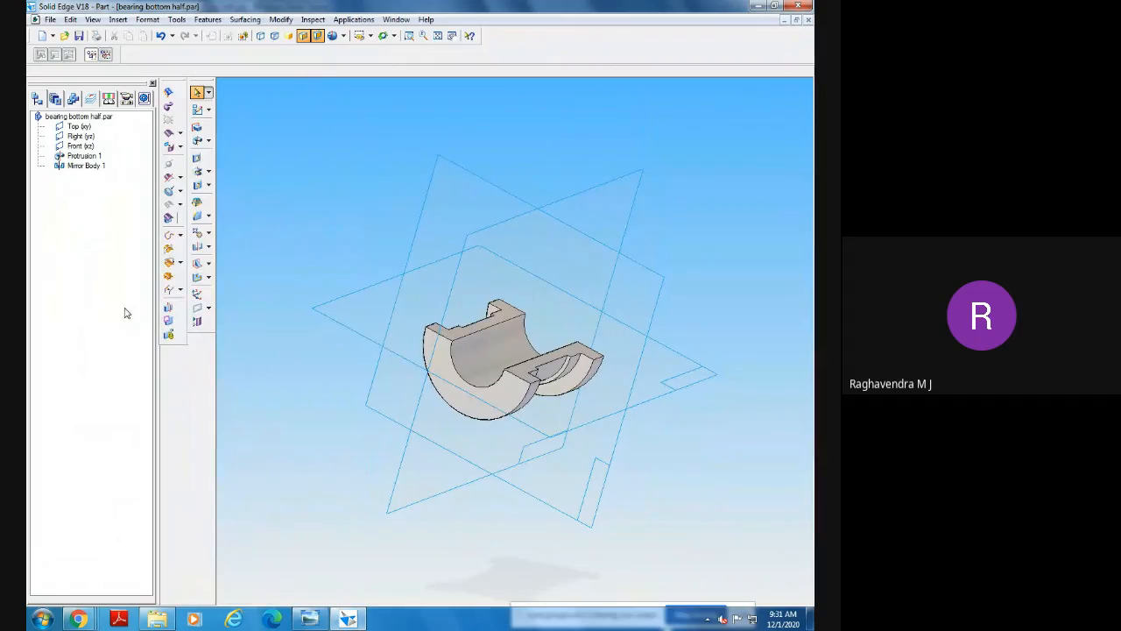
left_click(197, 127)
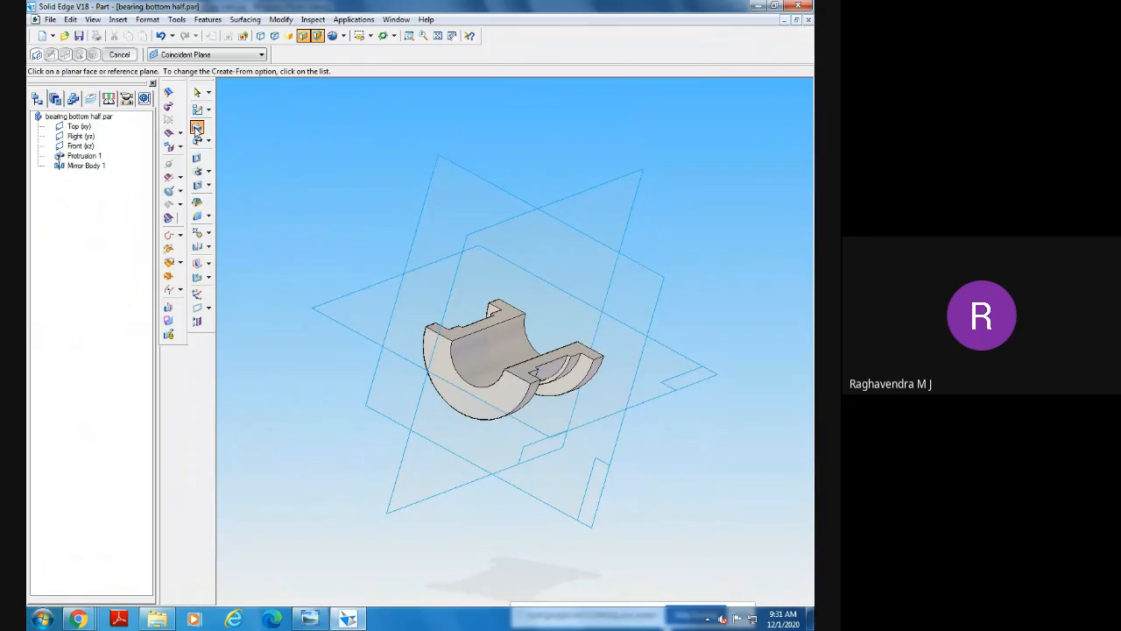
middle_click_drag(574, 517, 520, 508)
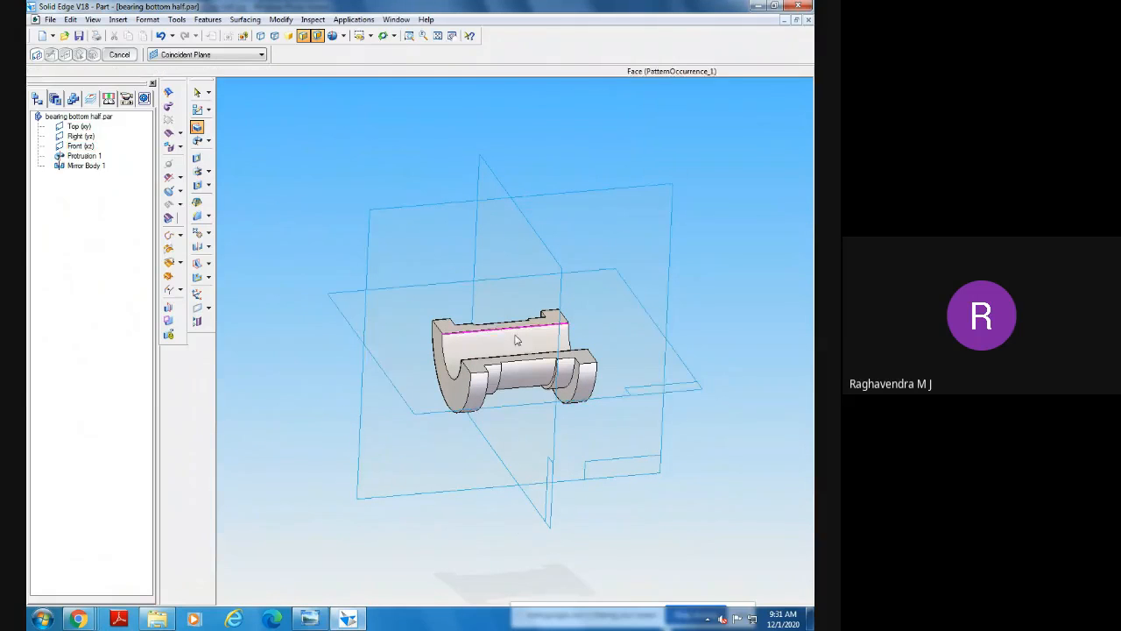
left_click(637, 338)
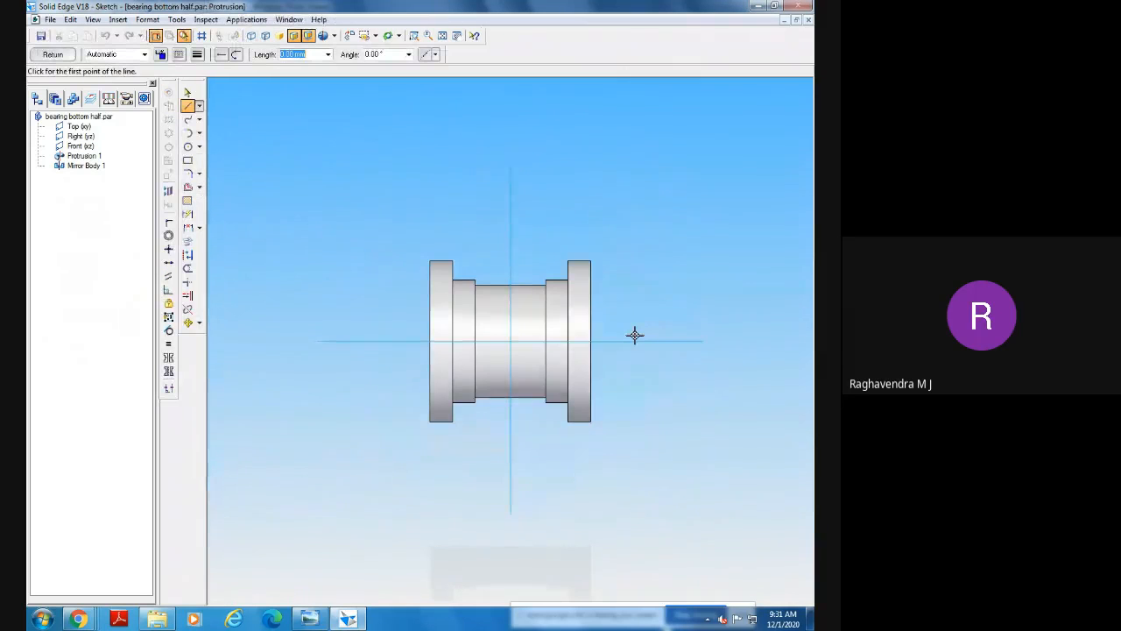
left_click(187, 146)
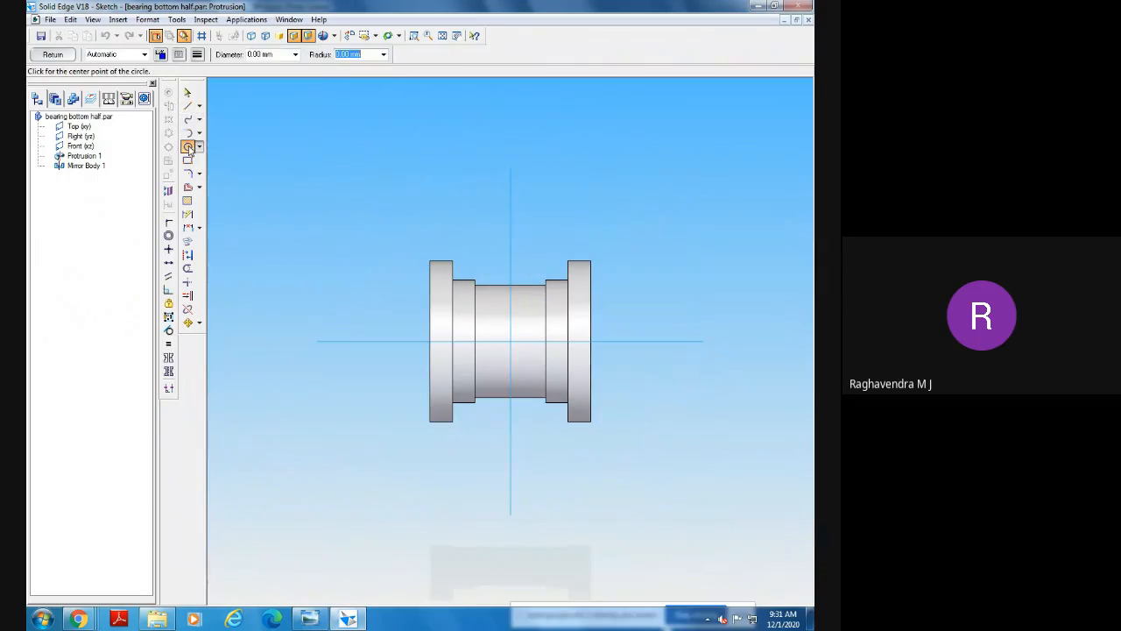
left_click(511, 341)
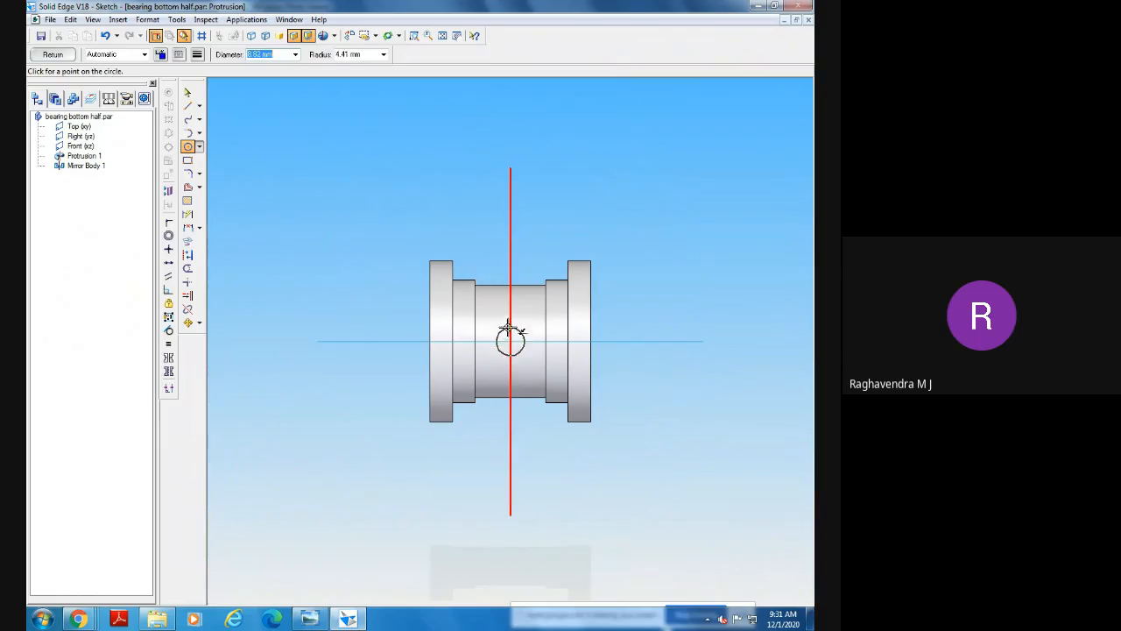
left_click(314, 618)
left_click(317, 619)
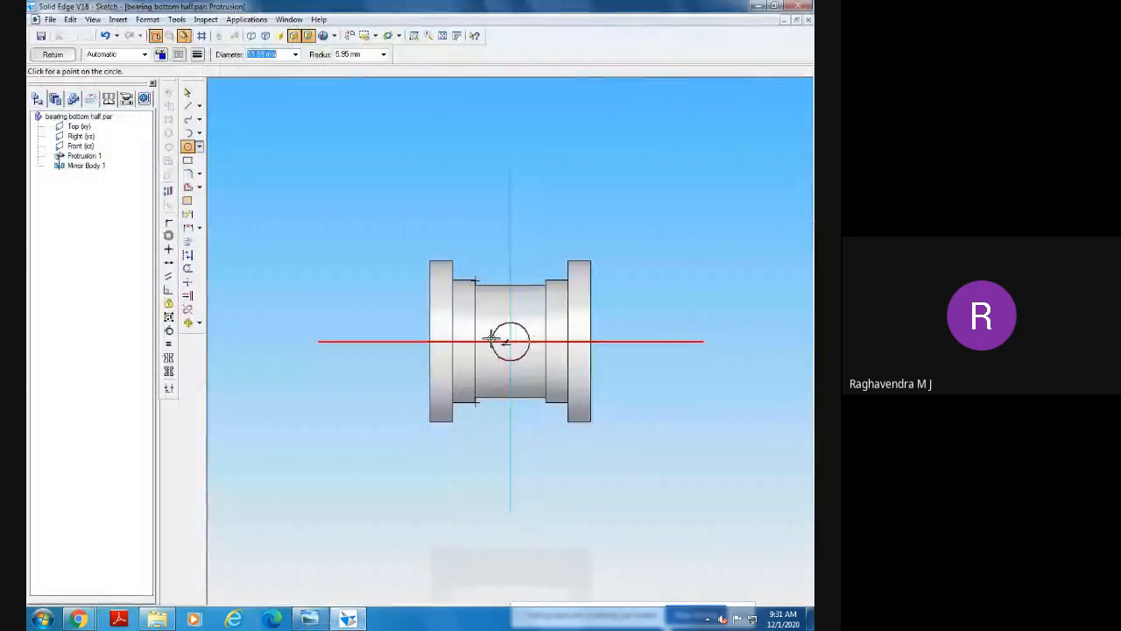
type("6")
key("Tab")
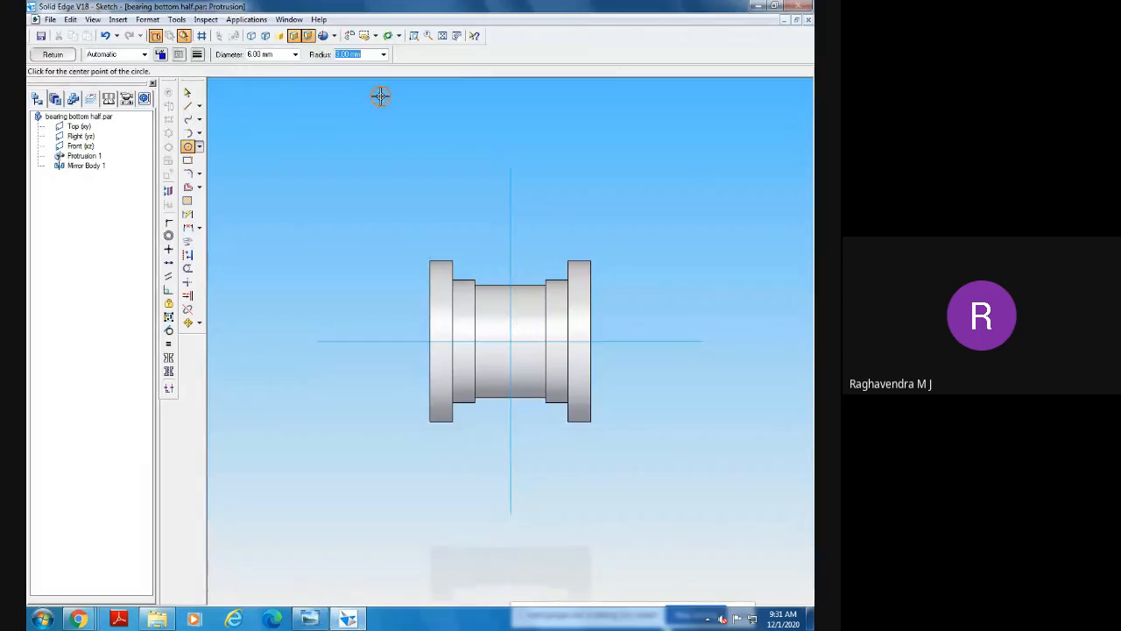
left_click(52, 54)
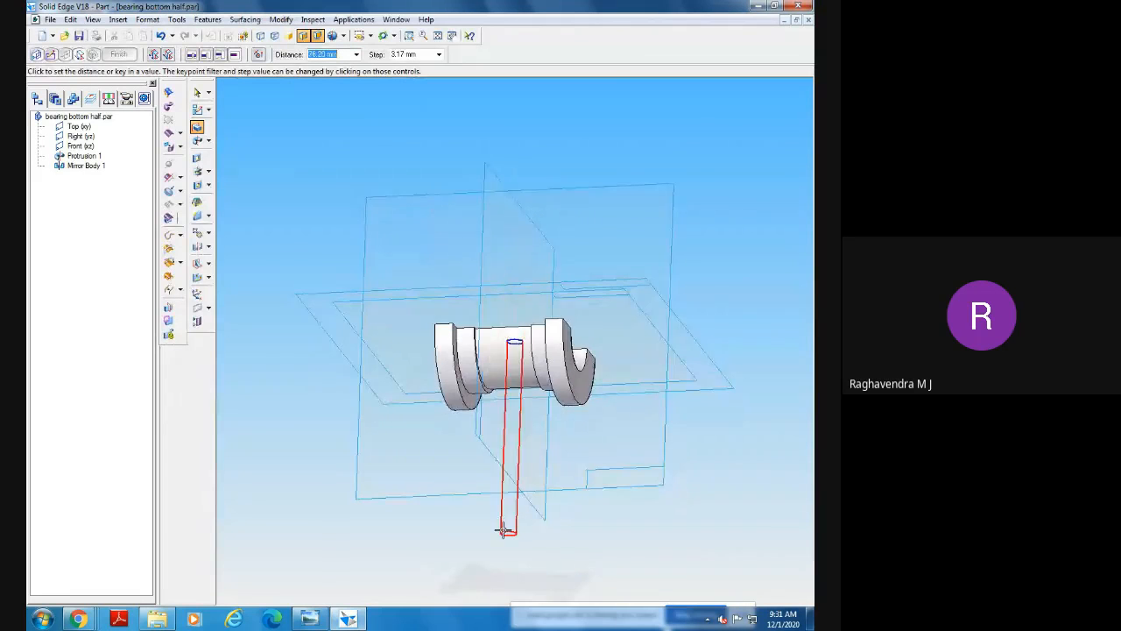
Extrude the 6 mm circle 22.5 mm downward through the bearing wall to form the locating pin.
middle_click_drag(360, 536, 379, 531)
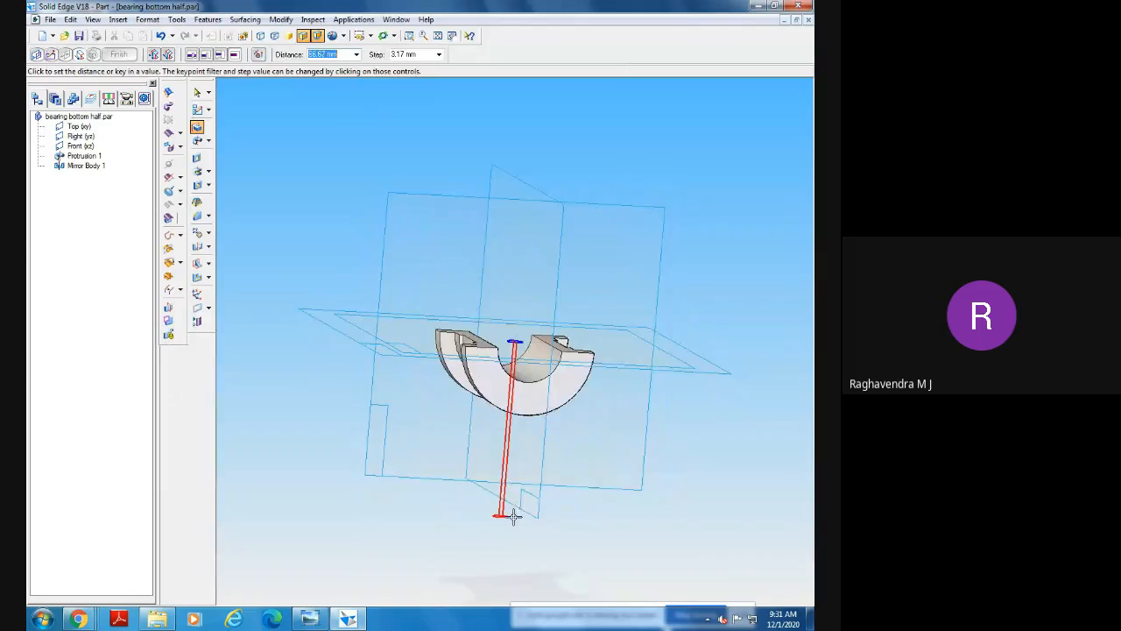
middle_click_drag(513, 518, 604, 519)
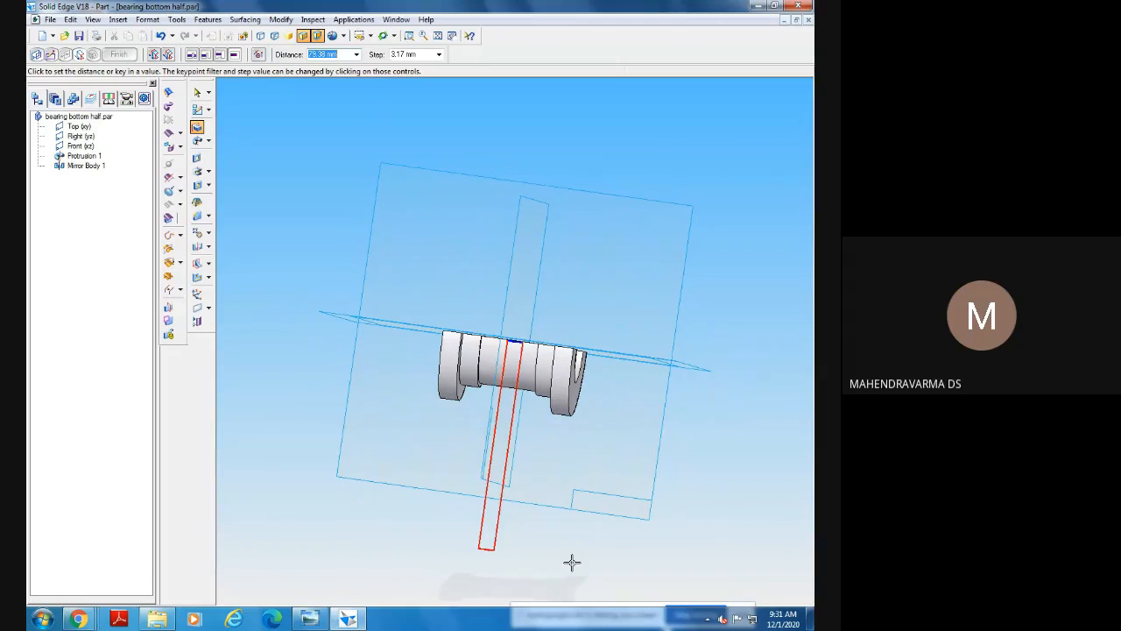
type("23")
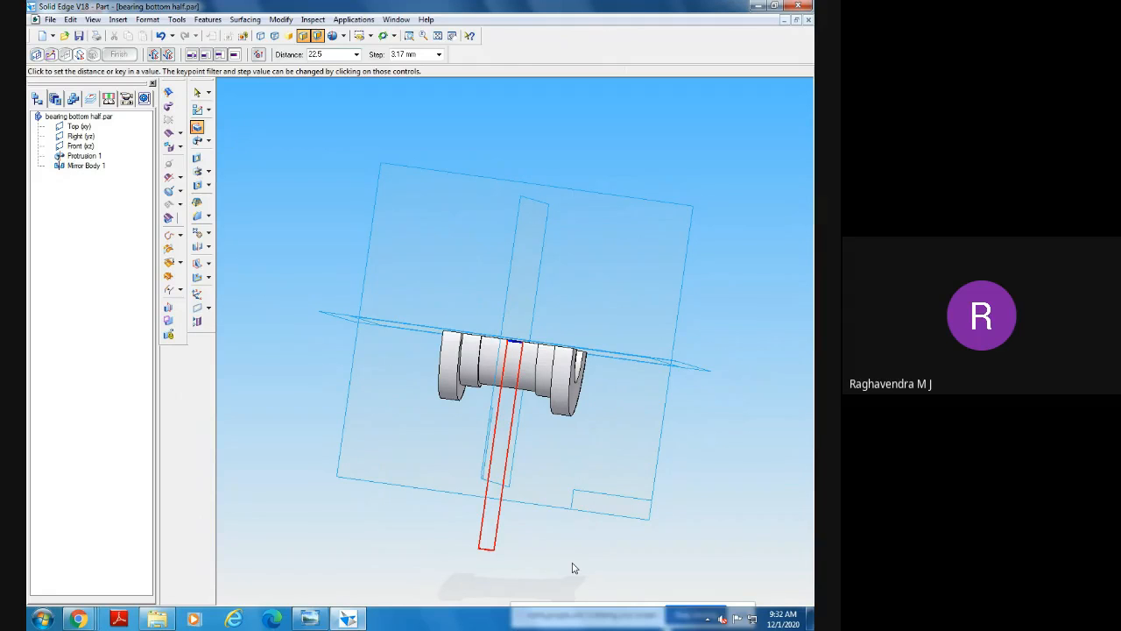
middle_click_drag(573, 568, 488, 561)
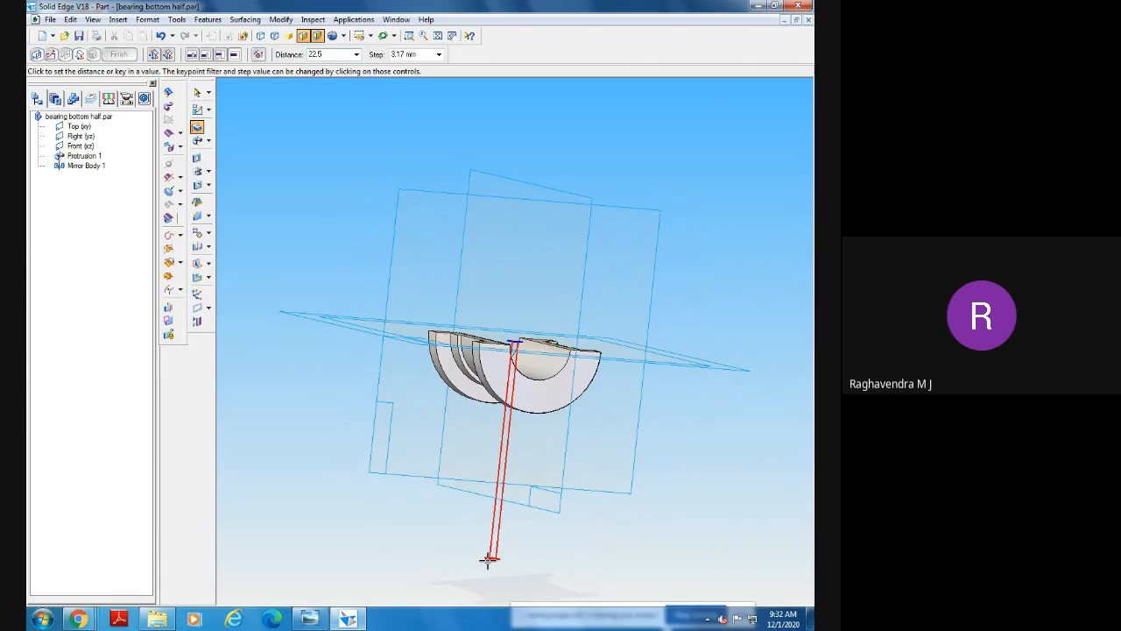
left_click(488, 561)
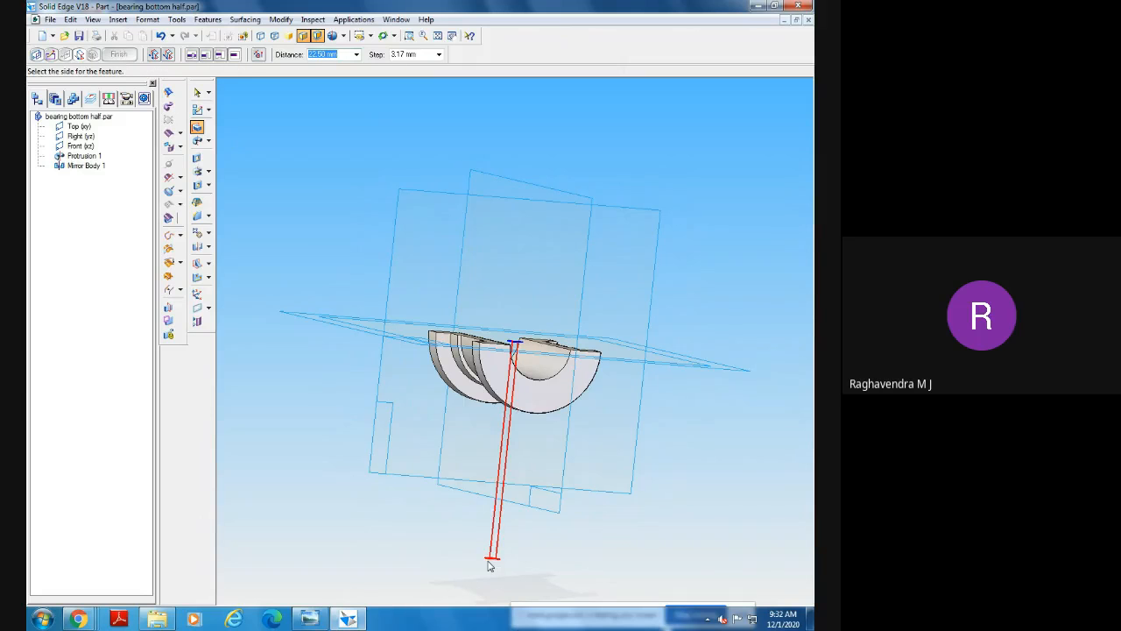
left_click(488, 566)
middle_click_drag(633, 525, 718, 511)
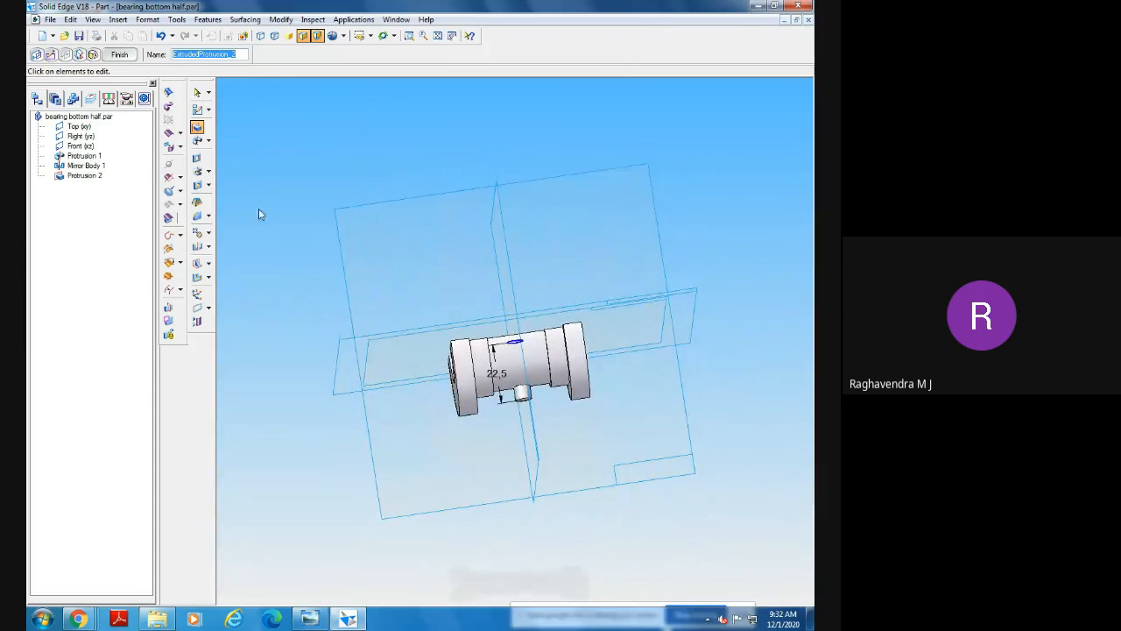
left_click(123, 56)
left_click(197, 93)
Start a cutout on the flange end face and sketch a 25 mm diameter circle from the bore centre, matching the bore edge.
middle_click_drag(269, 327, 420, 353)
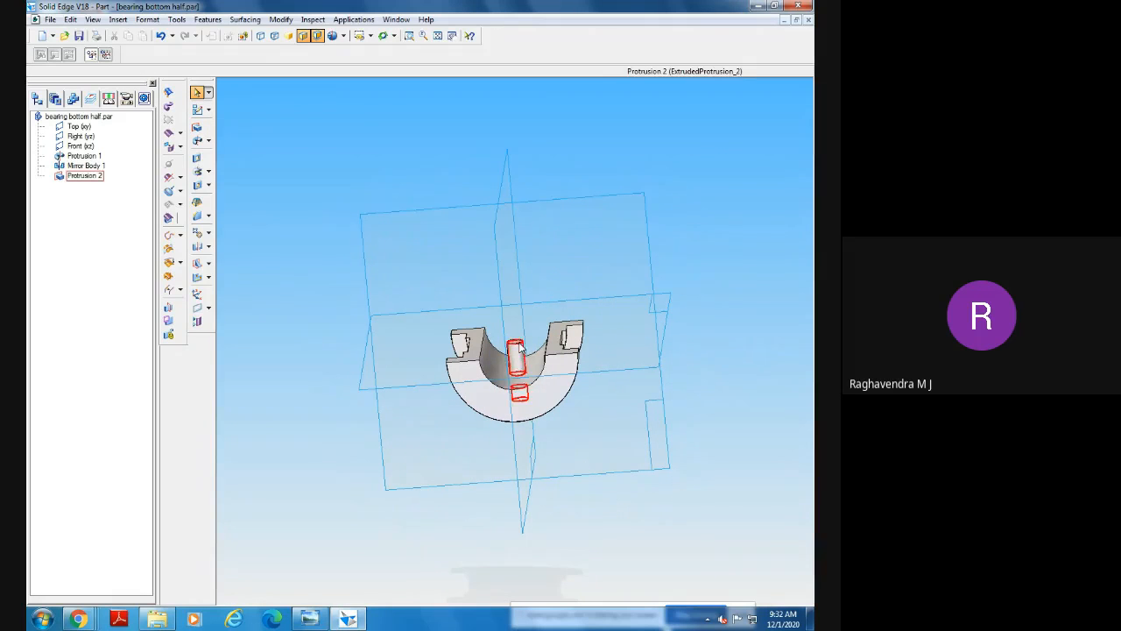
middle_click_drag(527, 392, 503, 372)
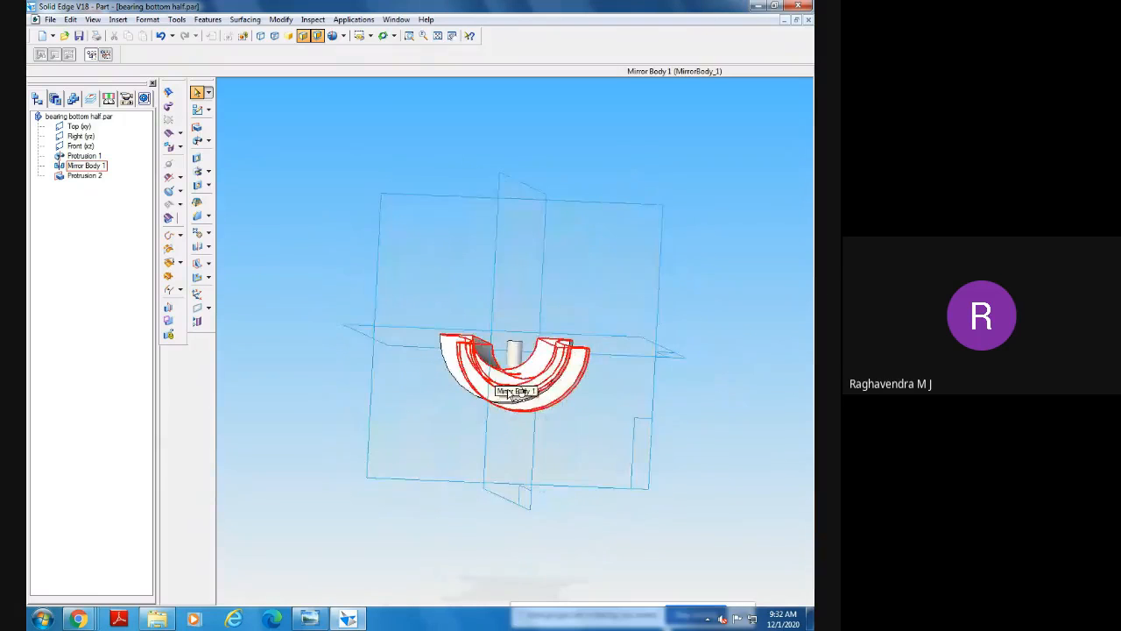
left_click(196, 158)
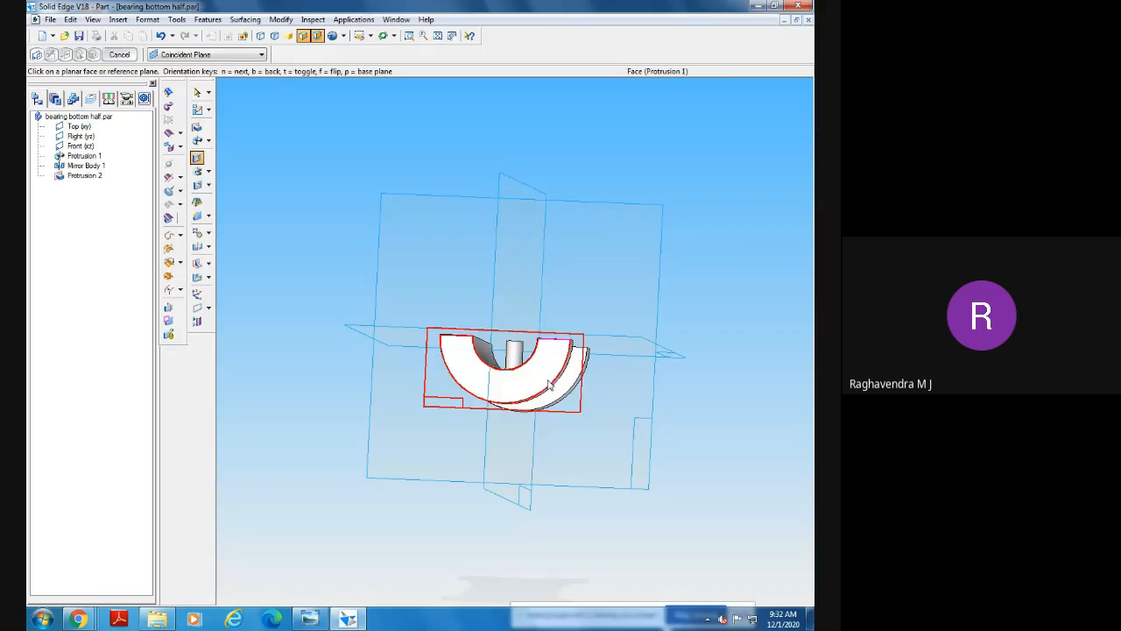
middle_click_drag(563, 534, 523, 404)
middle_click_drag(391, 513, 607, 498)
left_click(506, 379)
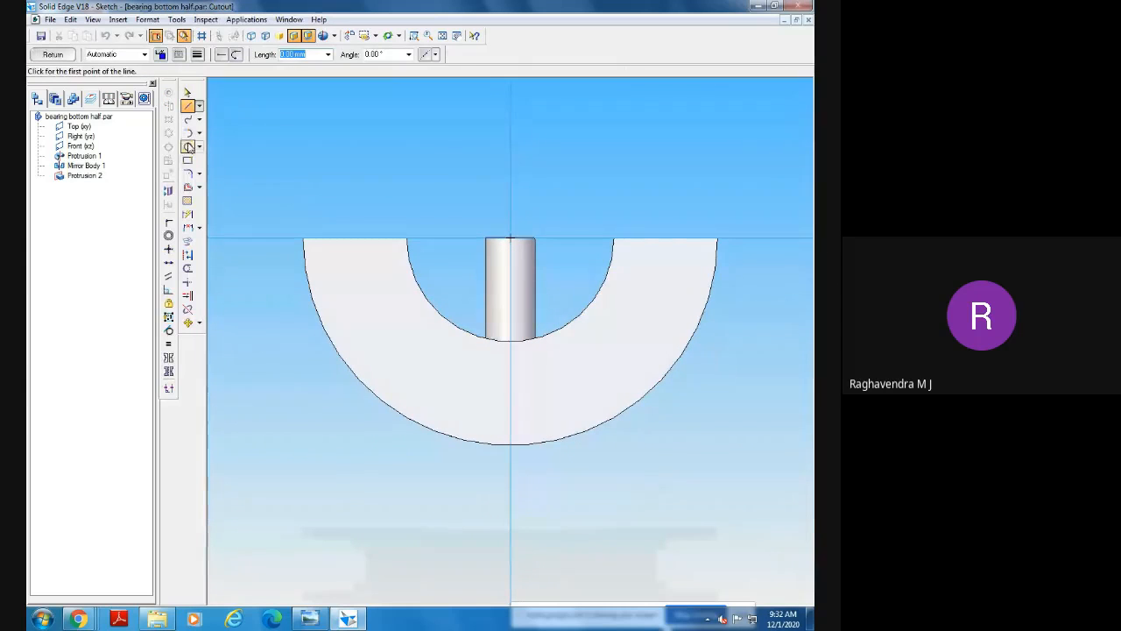
left_click(188, 147)
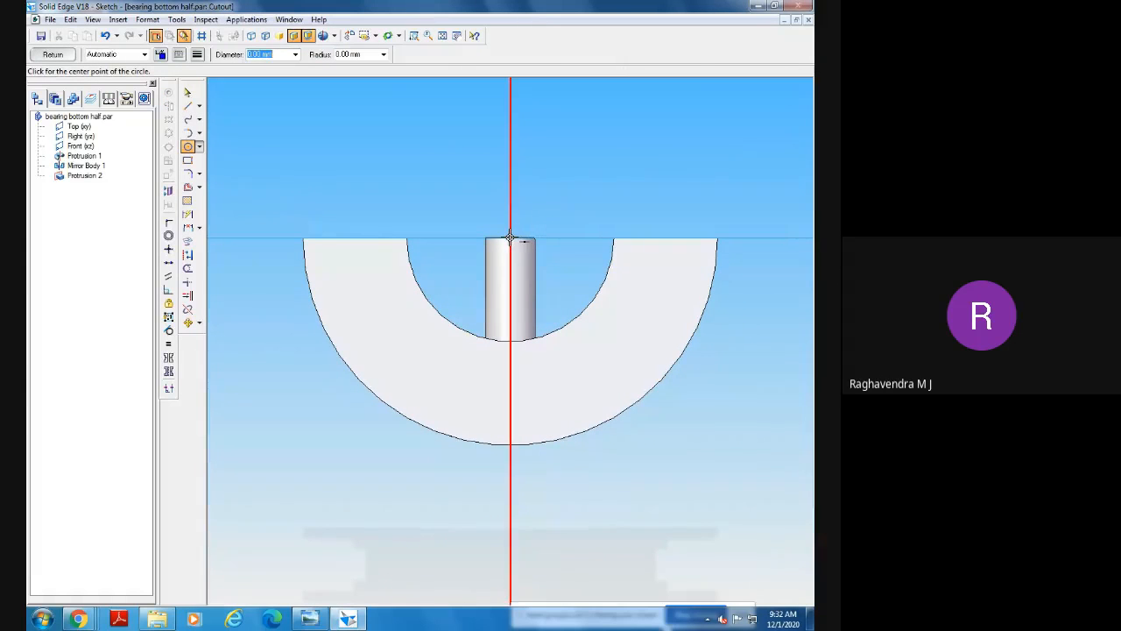
left_click(510, 237)
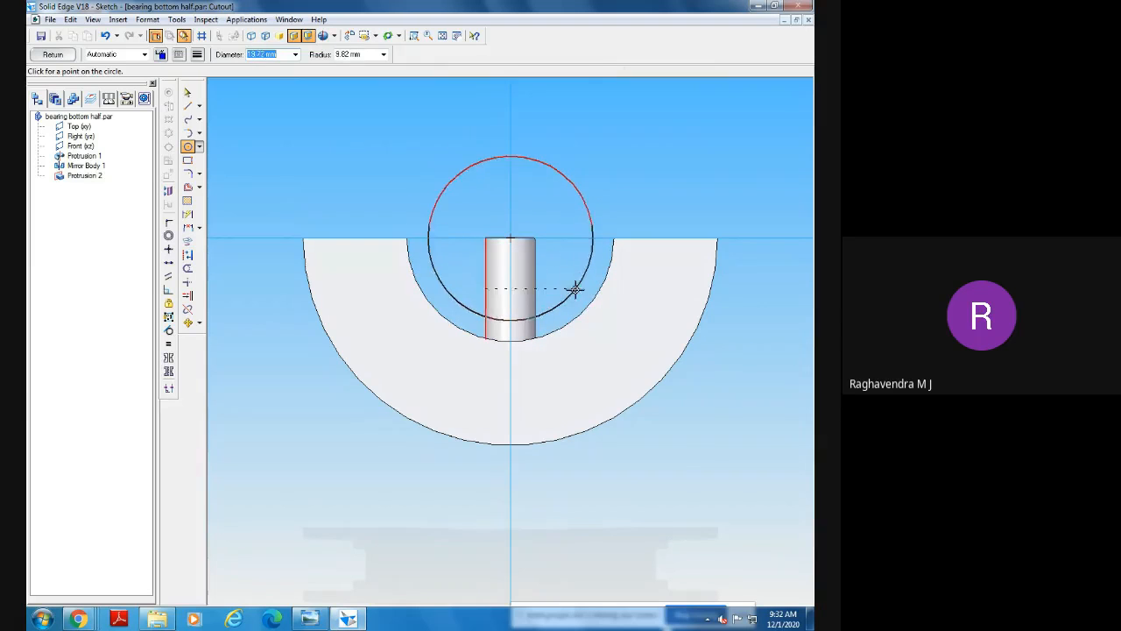
left_click(587, 305)
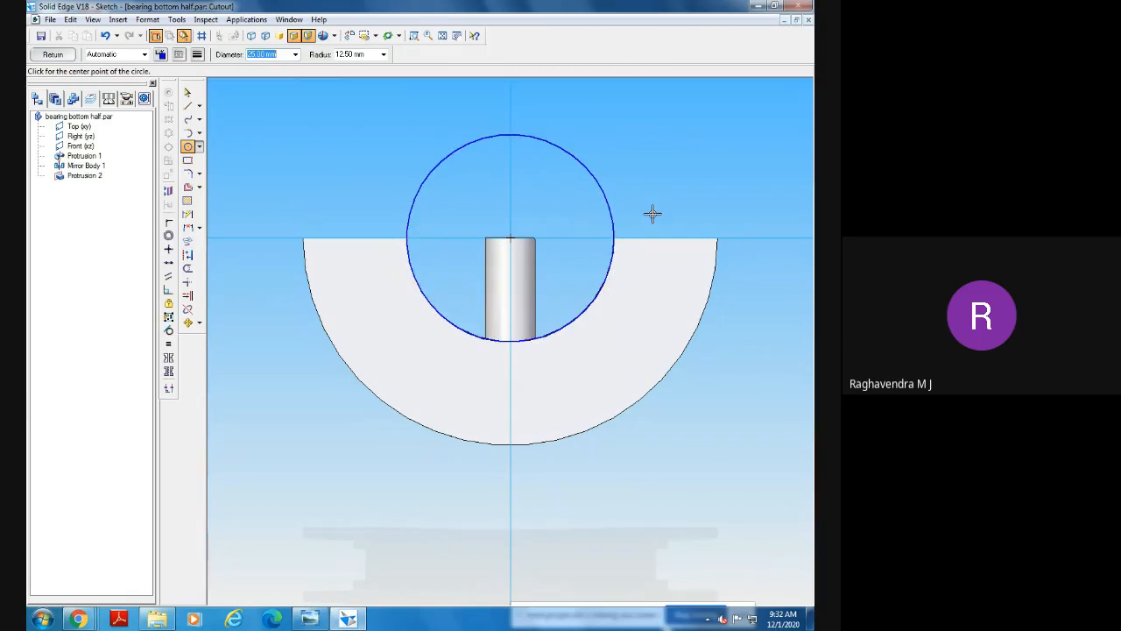
Check the cutout circle's diameter with a temporary dimension and delete that dimension.
left_click(187, 215)
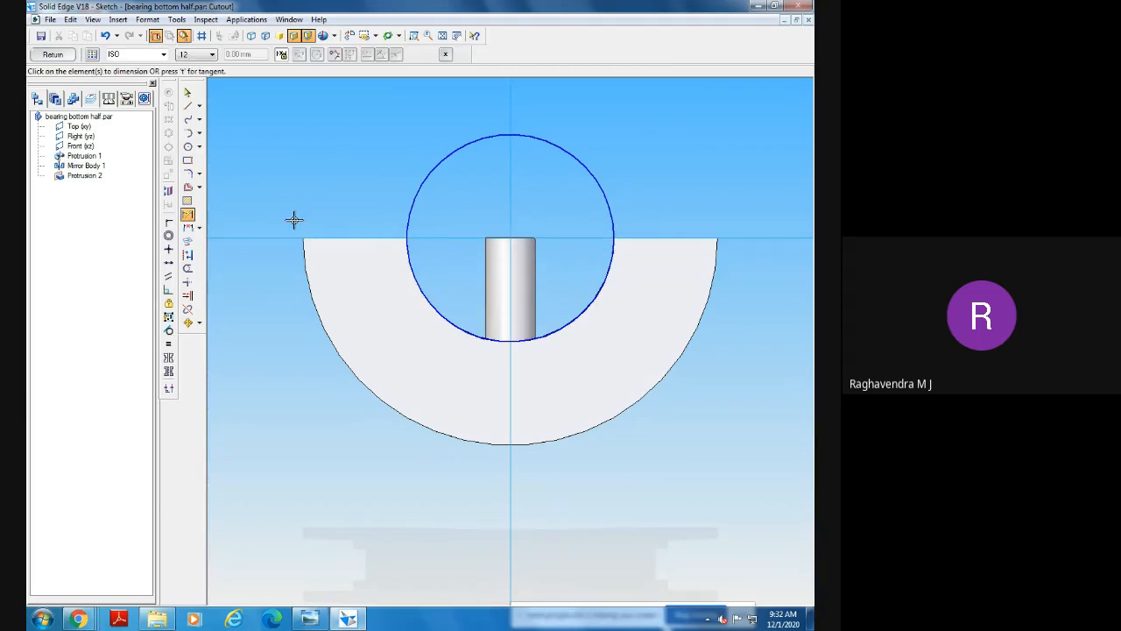
left_click(415, 195)
left_click(368, 158)
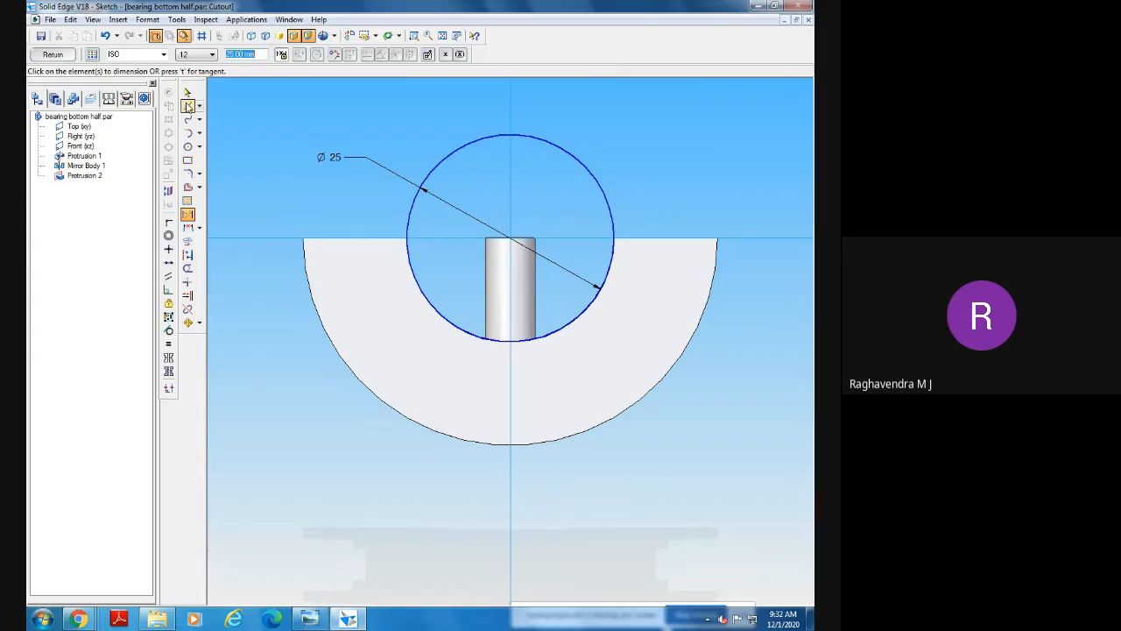
left_click(188, 92)
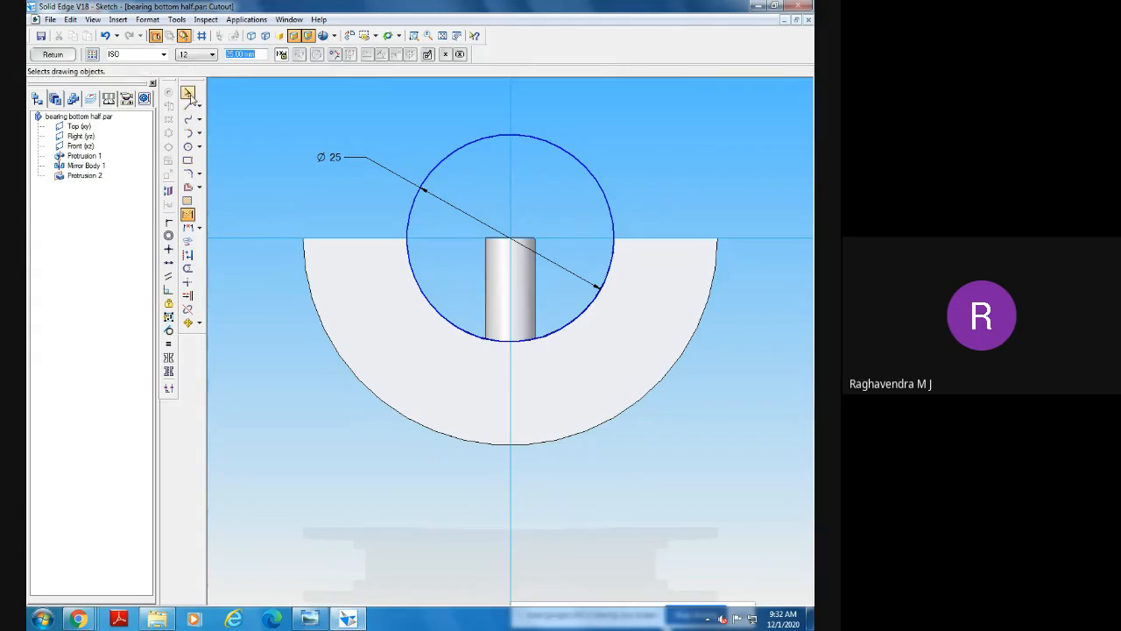
right_click(364, 156)
left_click(394, 163)
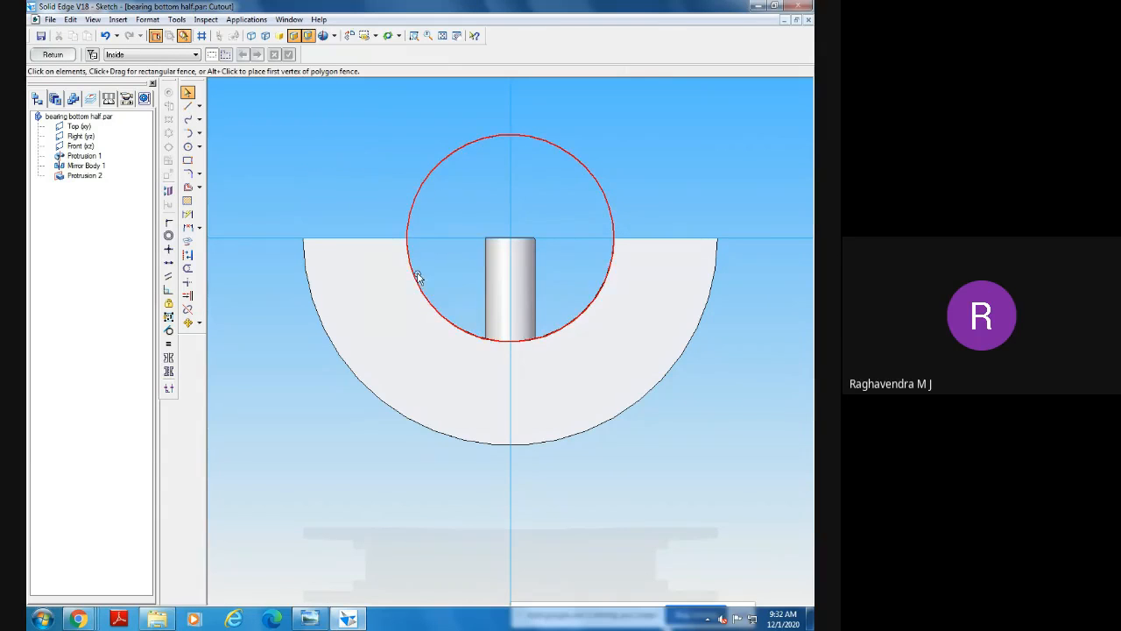
Extend the circular cutout about 117 mm through the bore to trim the pin's inner portion.
left_click(55, 55)
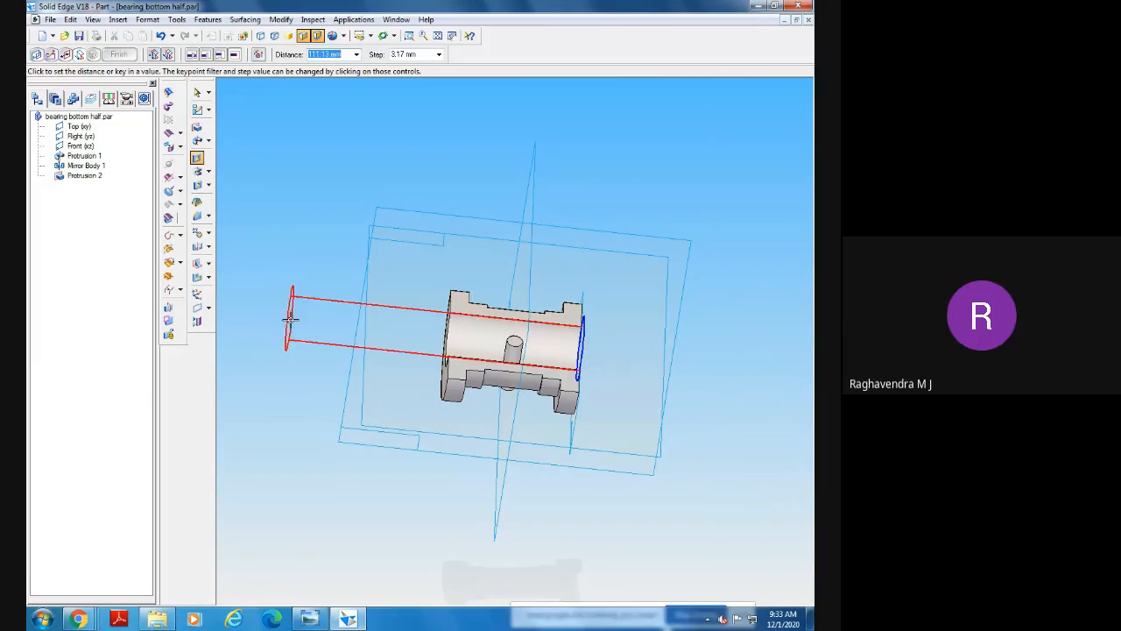
left_click(271, 324)
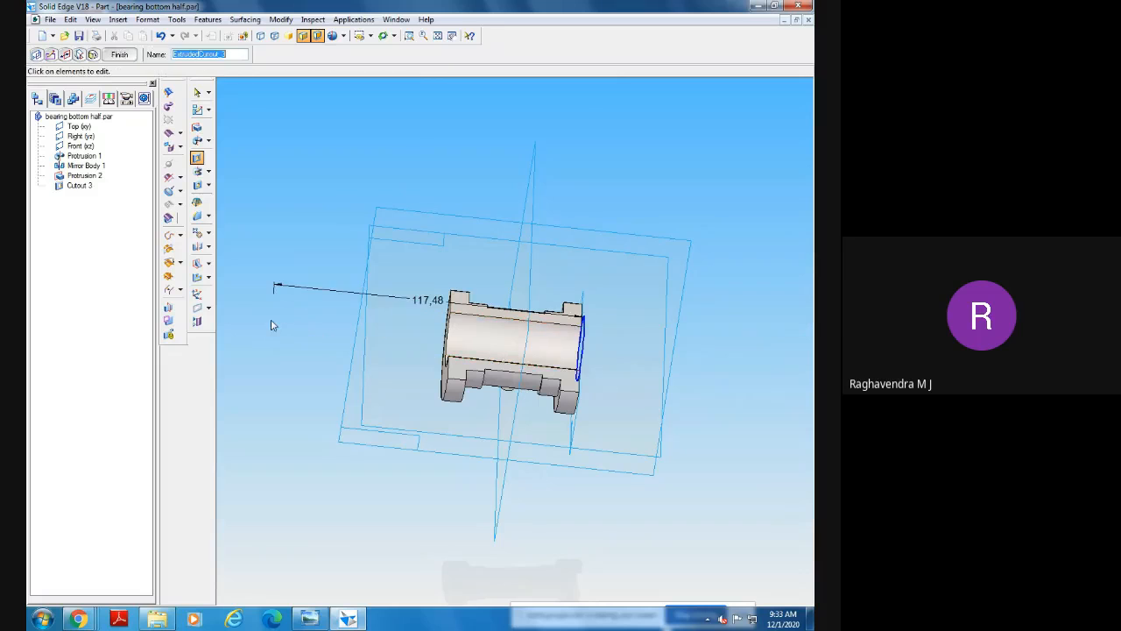
left_click(119, 54)
middle_click_drag(302, 388, 383, 388)
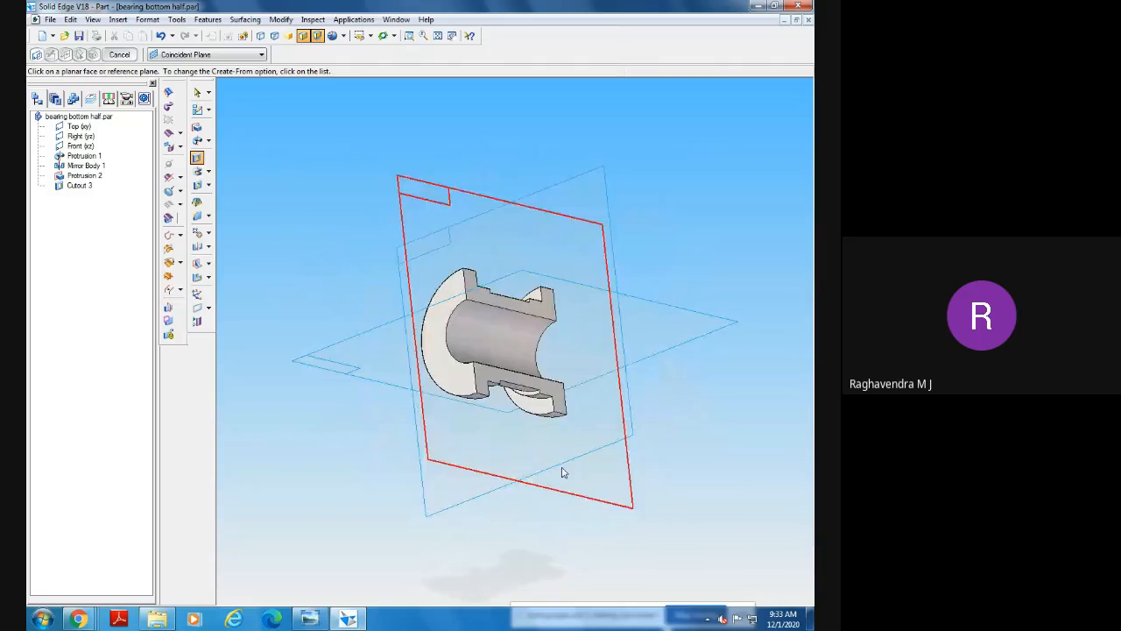
middle_click_drag(563, 468, 591, 388)
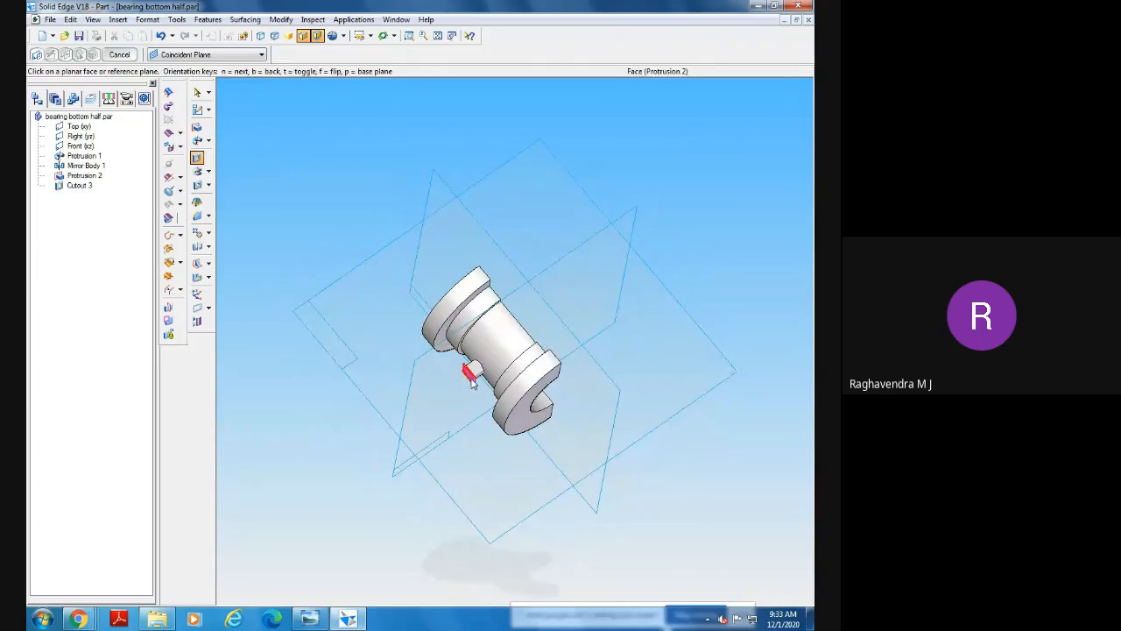
Compare the pin with the part 3 drawing and check the material assigned to the bearing bottom half.
left_click(322, 622)
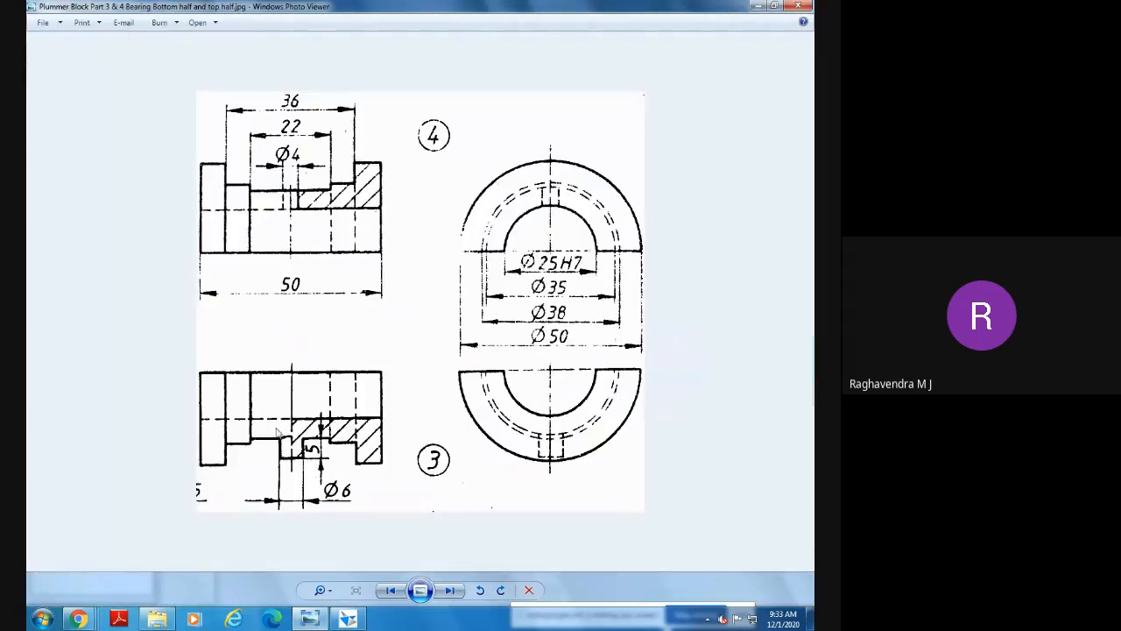
left_click(347, 618)
middle_click_drag(405, 518, 260, 446)
left_click(176, 20)
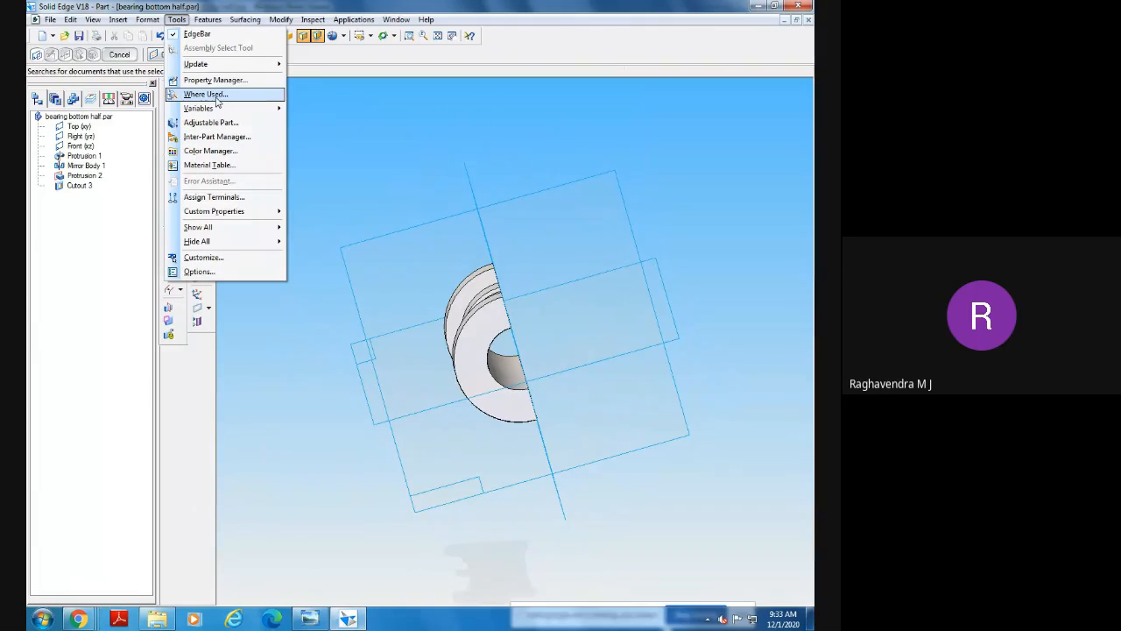
left_click(225, 165)
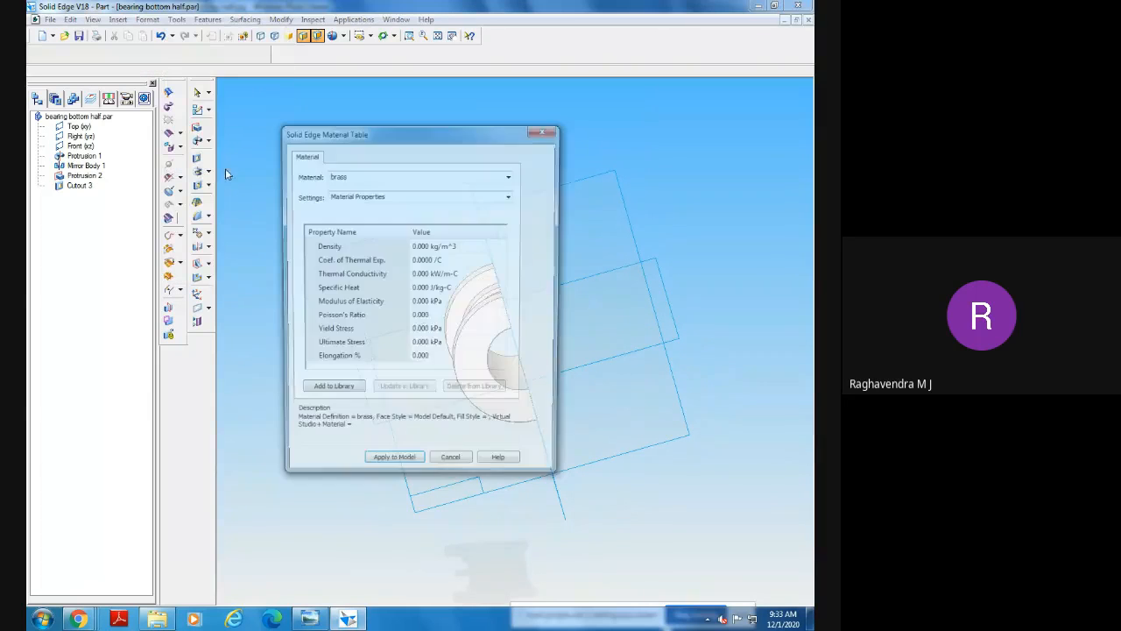
Save the finished bearing bottom half part and close its file.
left_click(50, 20)
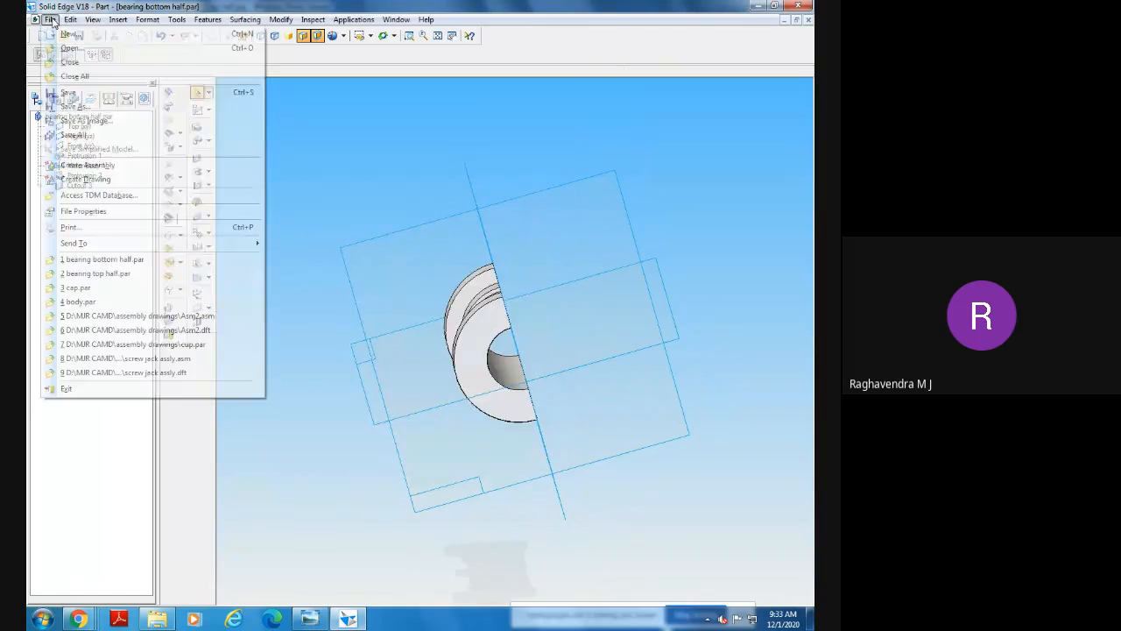
left_click(280, 118)
middle_click_drag(589, 429, 500, 371)
left_click(78, 35)
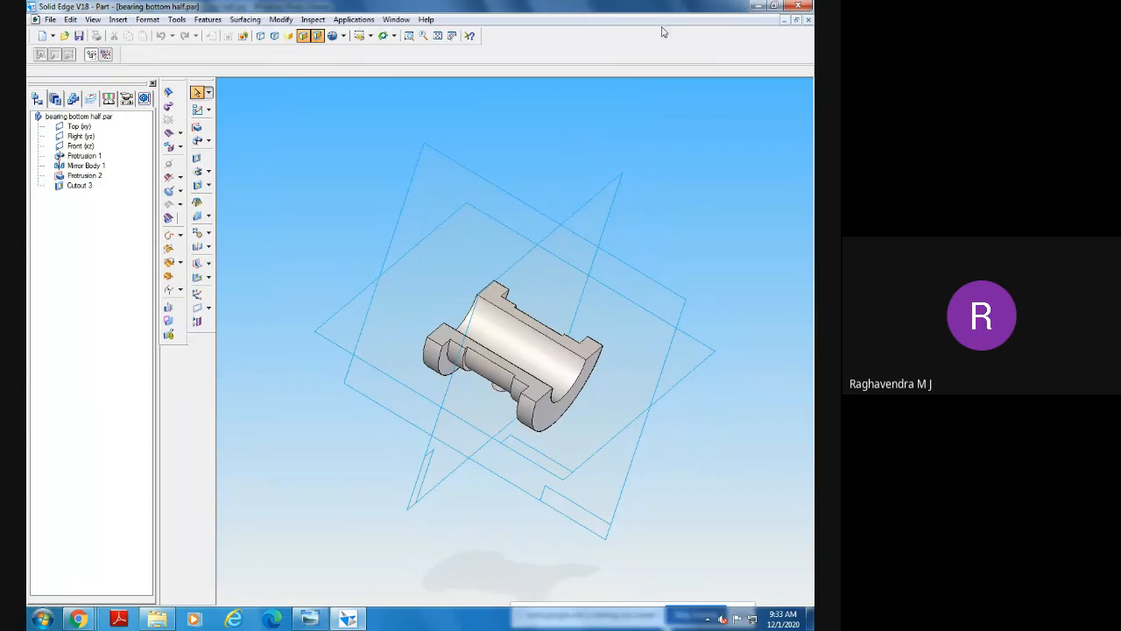
left_click(807, 20)
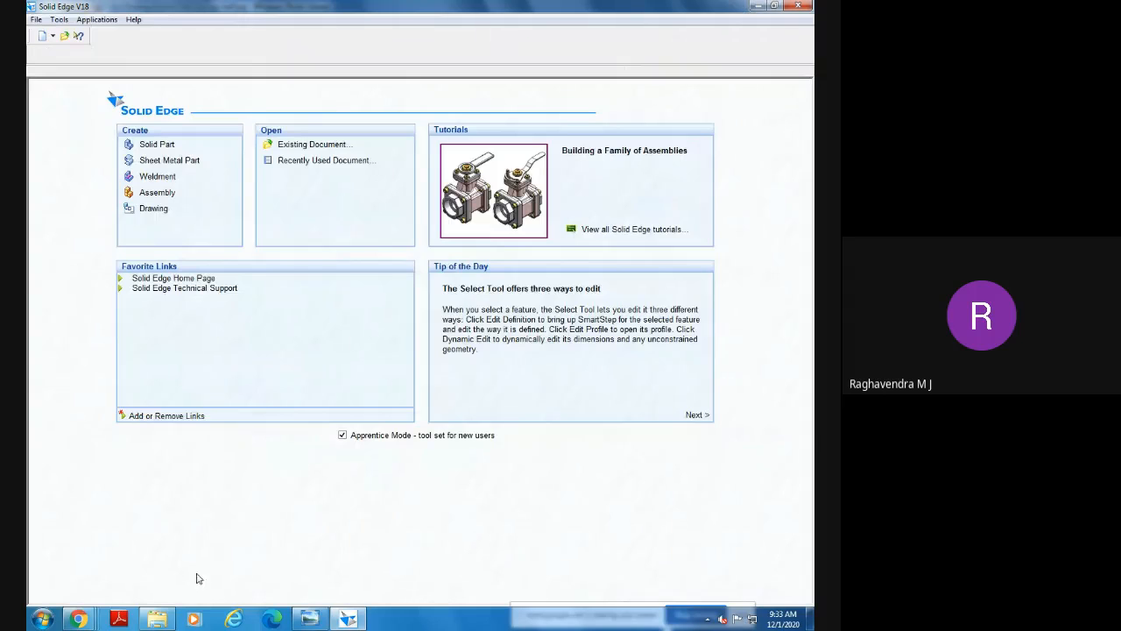
Reopen bearing bottom half.par from the plummer block folder to check the saved model, and close it again.
left_click(157, 618)
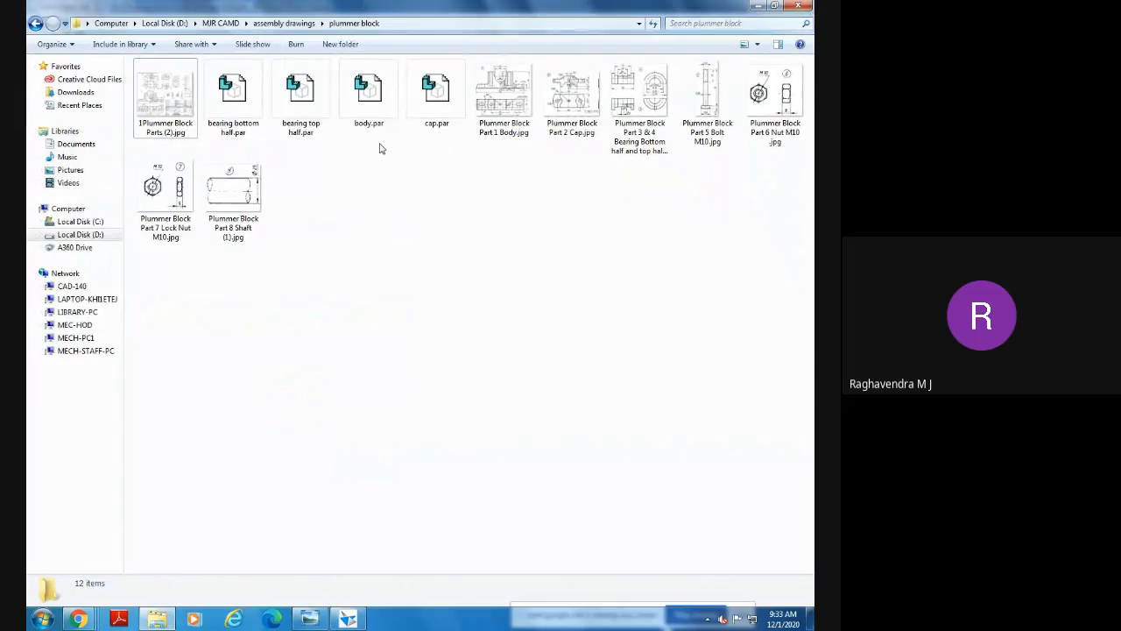
left_click(226, 107)
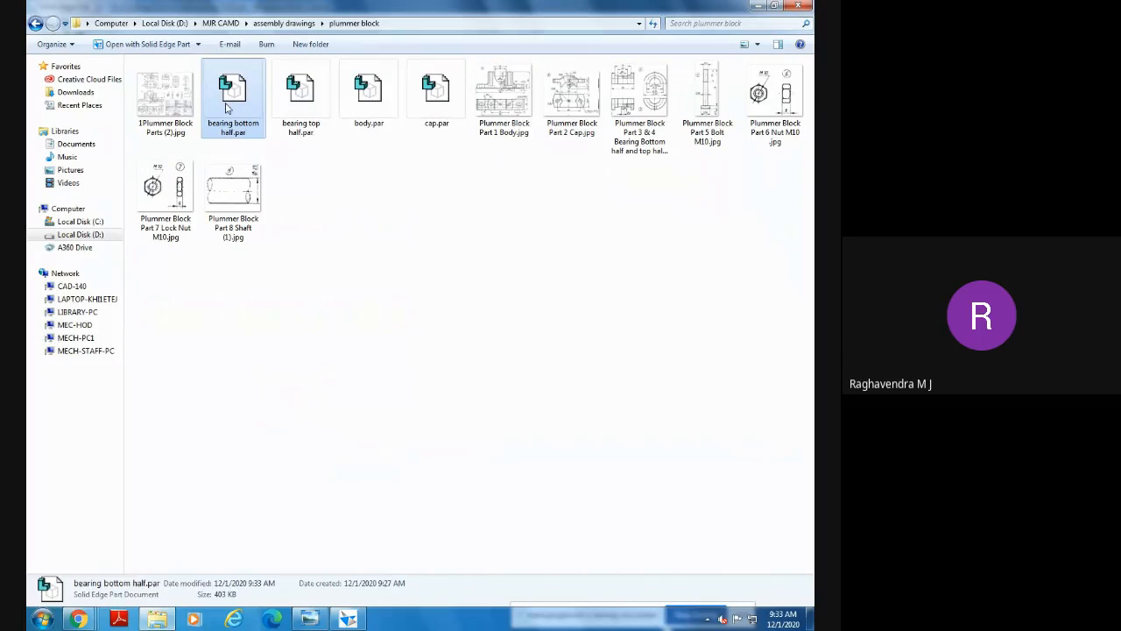
double_click(226, 107)
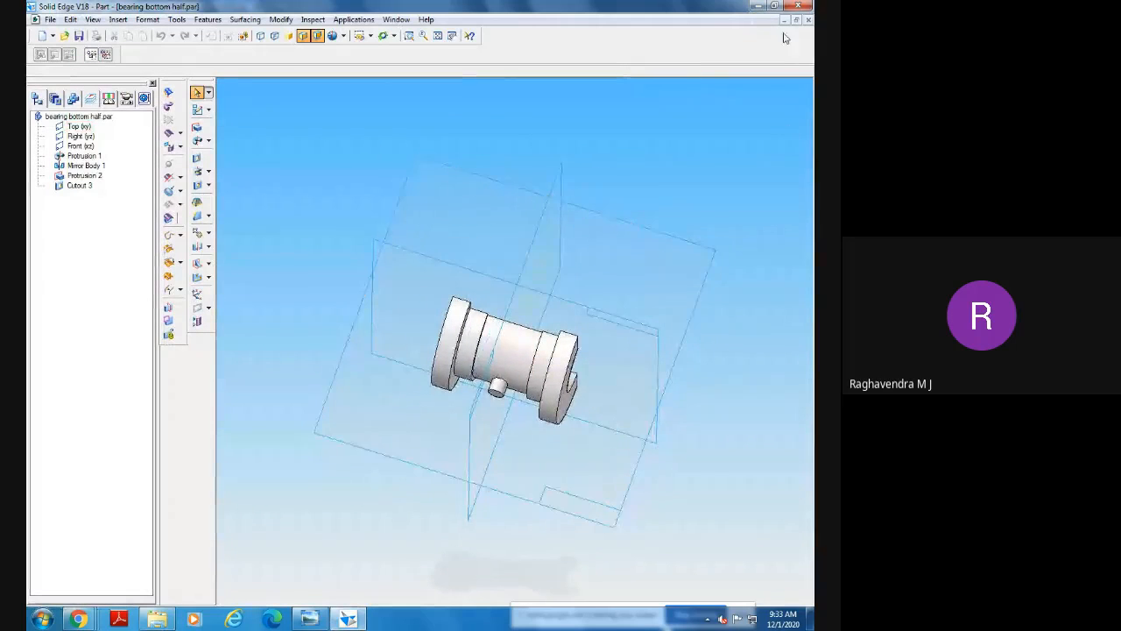
left_click(807, 20)
left_click(757, 6)
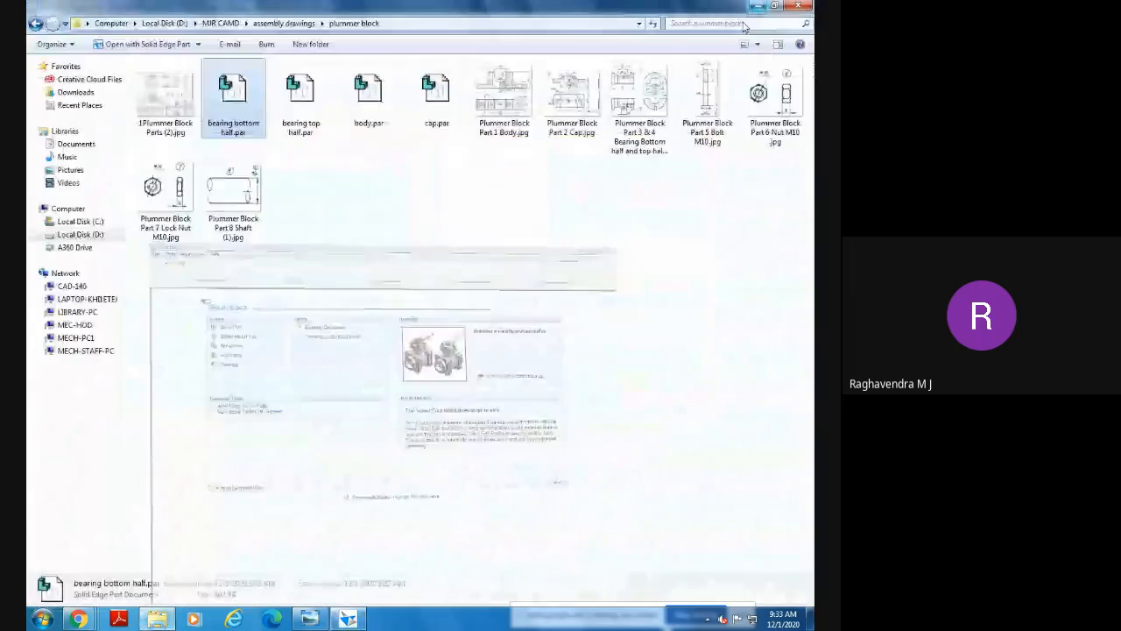
Open bearing top half.par from the plummer block folder and examine its bore, flanges and small radial hole from several sides.
double_click(297, 98)
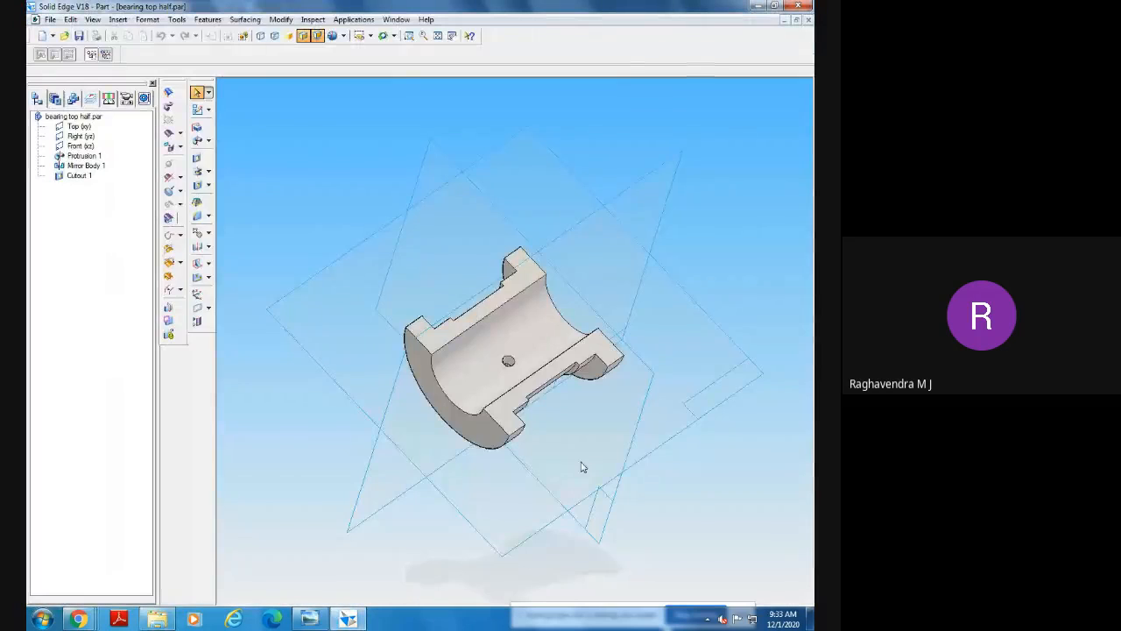
middle_click_drag(512, 386, 545, 255)
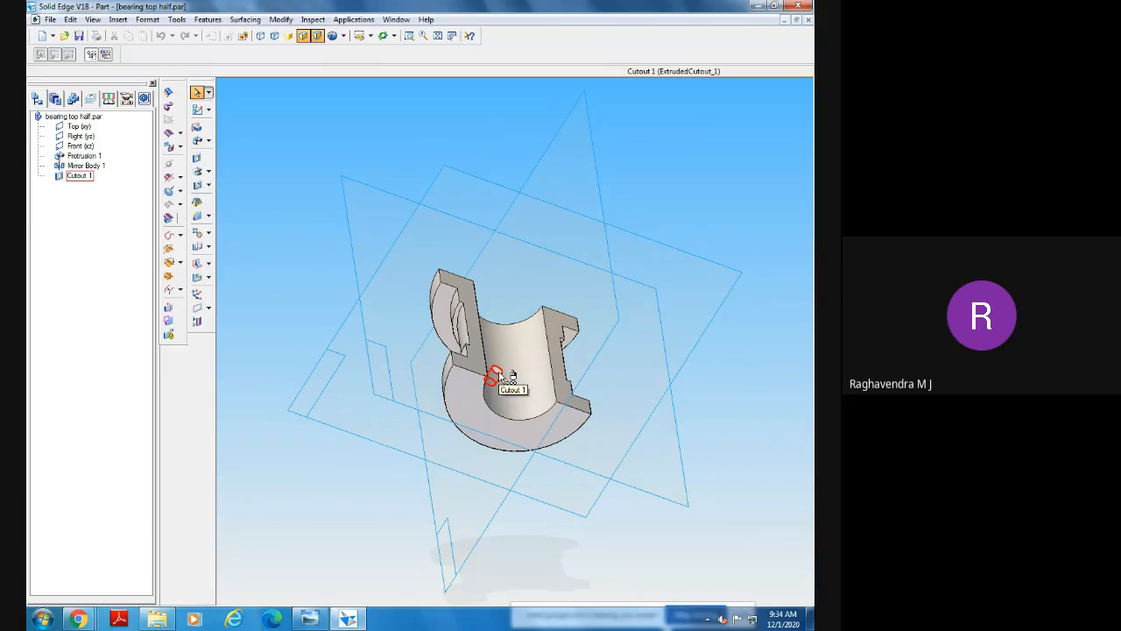
middle_click_drag(471, 493, 575, 405)
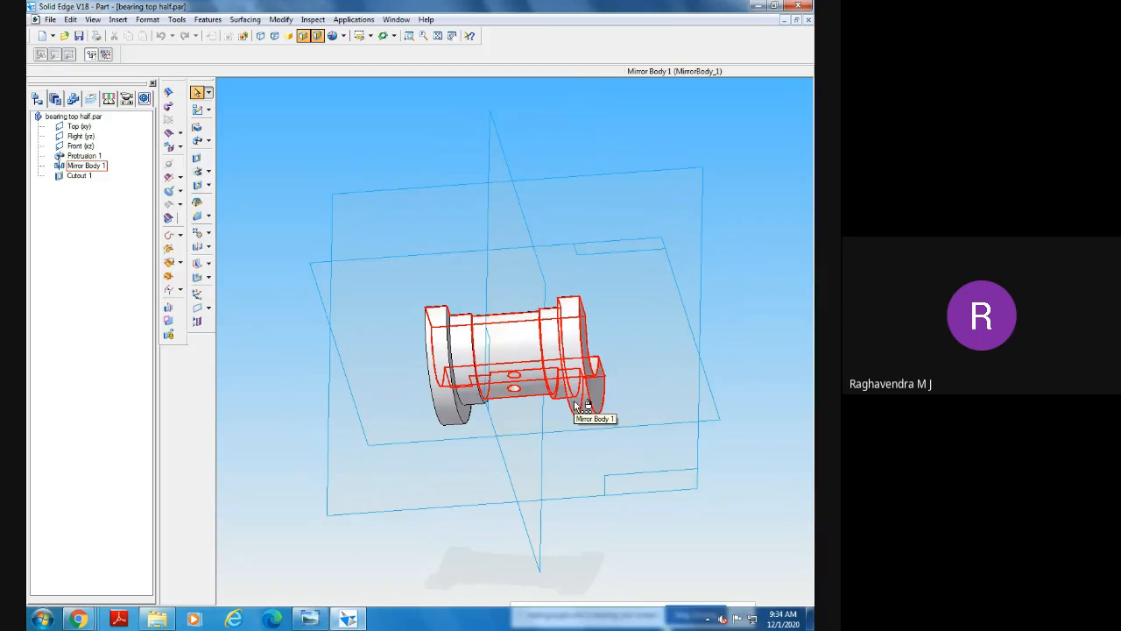
middle_click_drag(638, 510, 464, 369)
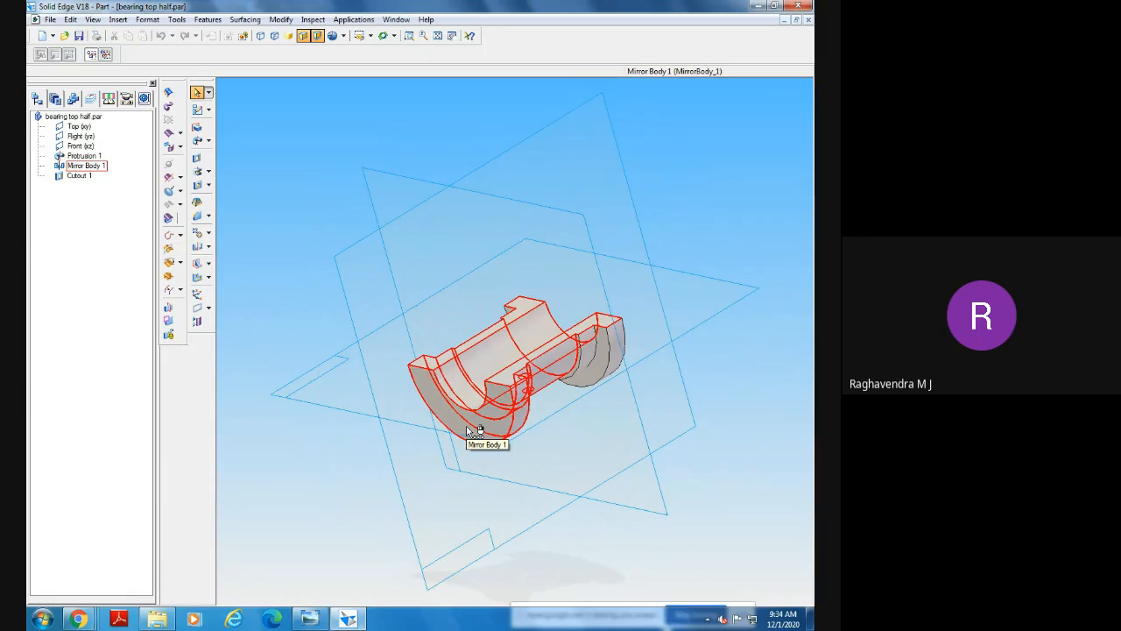
middle_click_drag(475, 431, 615, 392)
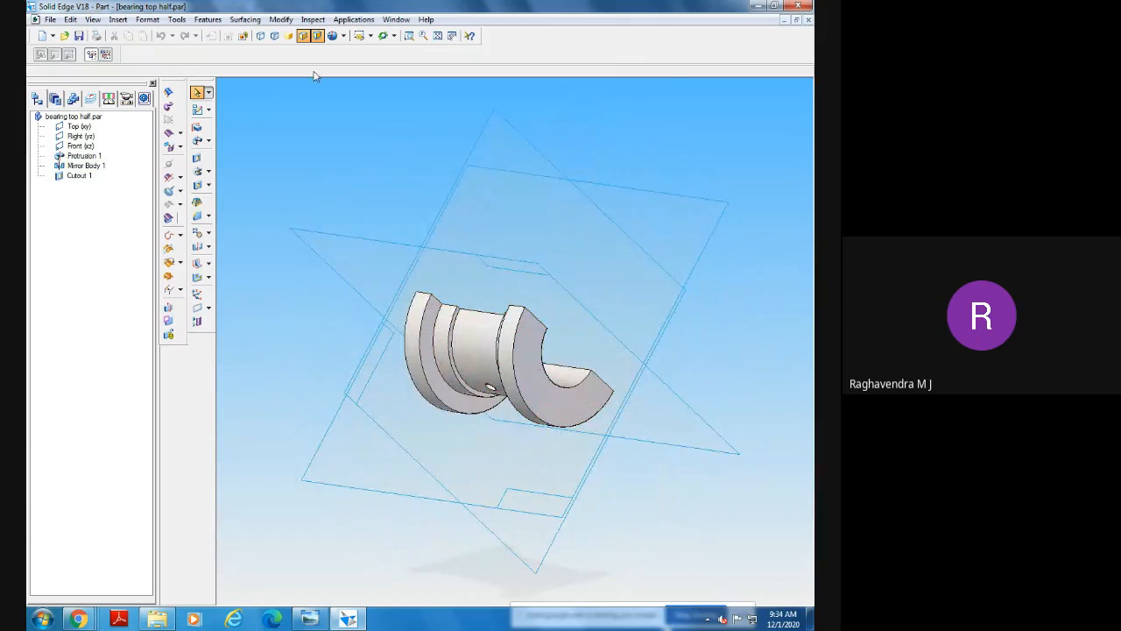
Set the bearing top half to the iso view, fit it to the window and close the file.
left_click(437, 35)
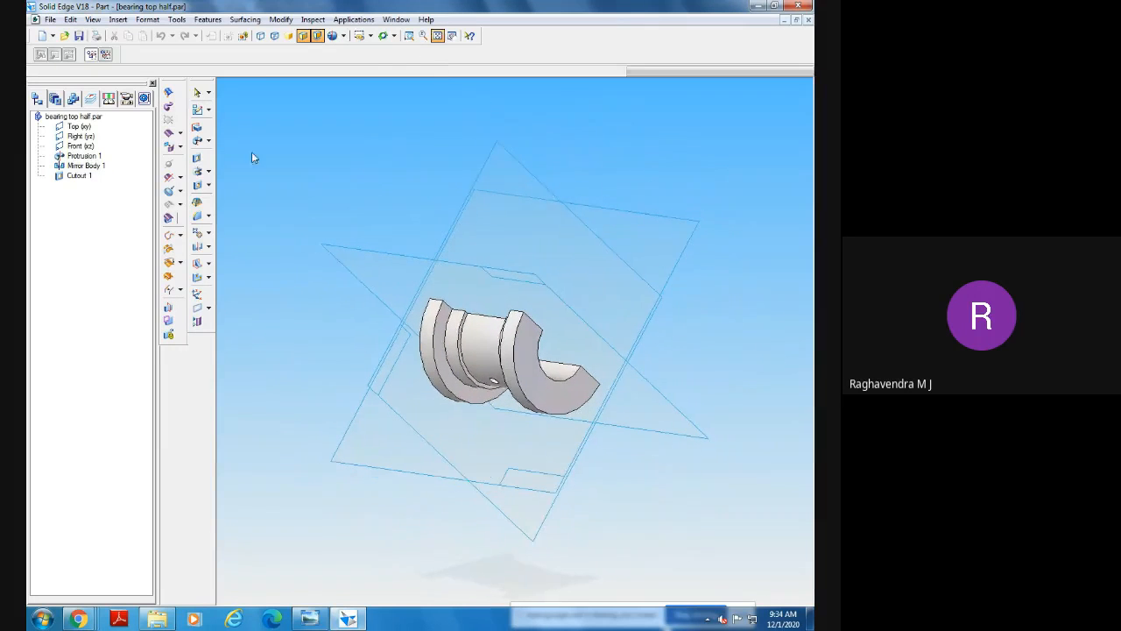
left_click(369, 36)
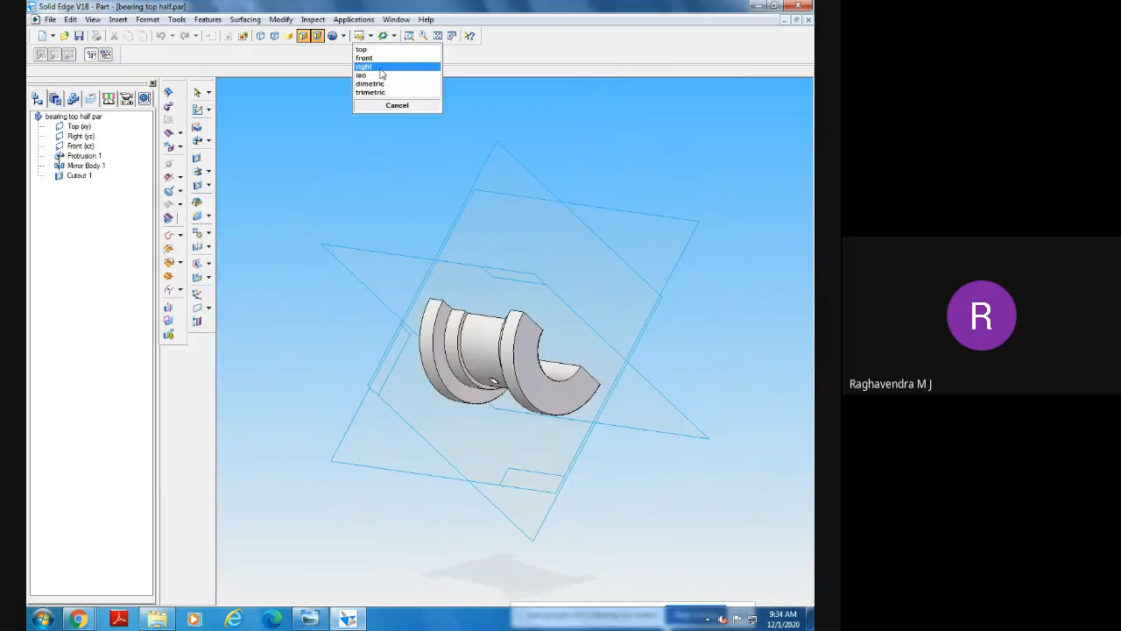
left_click(379, 76)
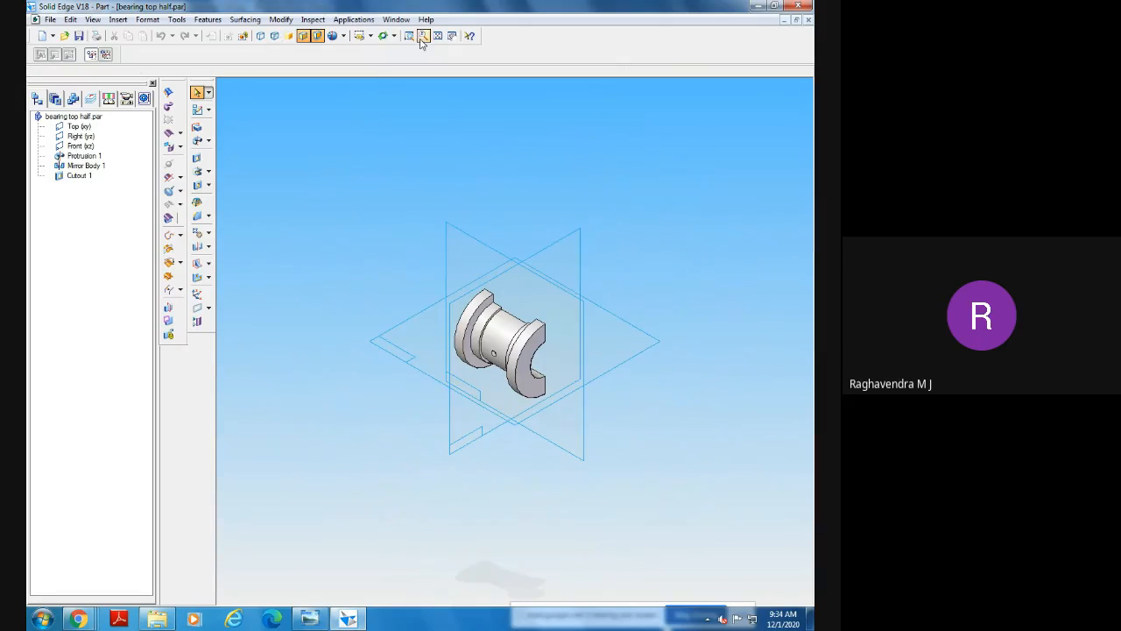
left_click(430, 38)
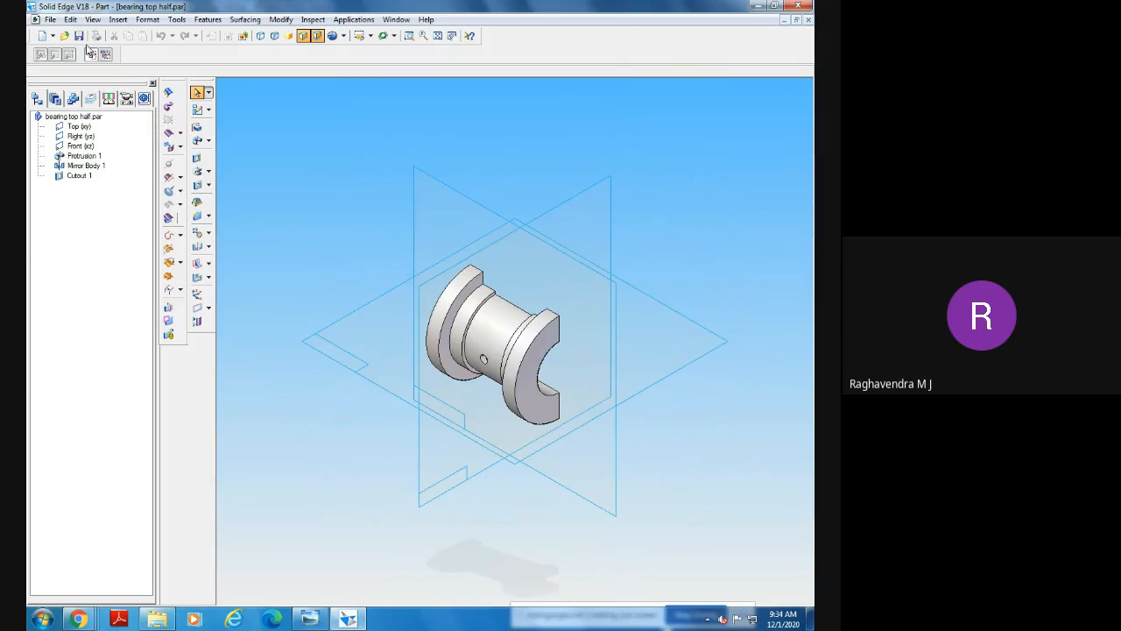
left_click(808, 20)
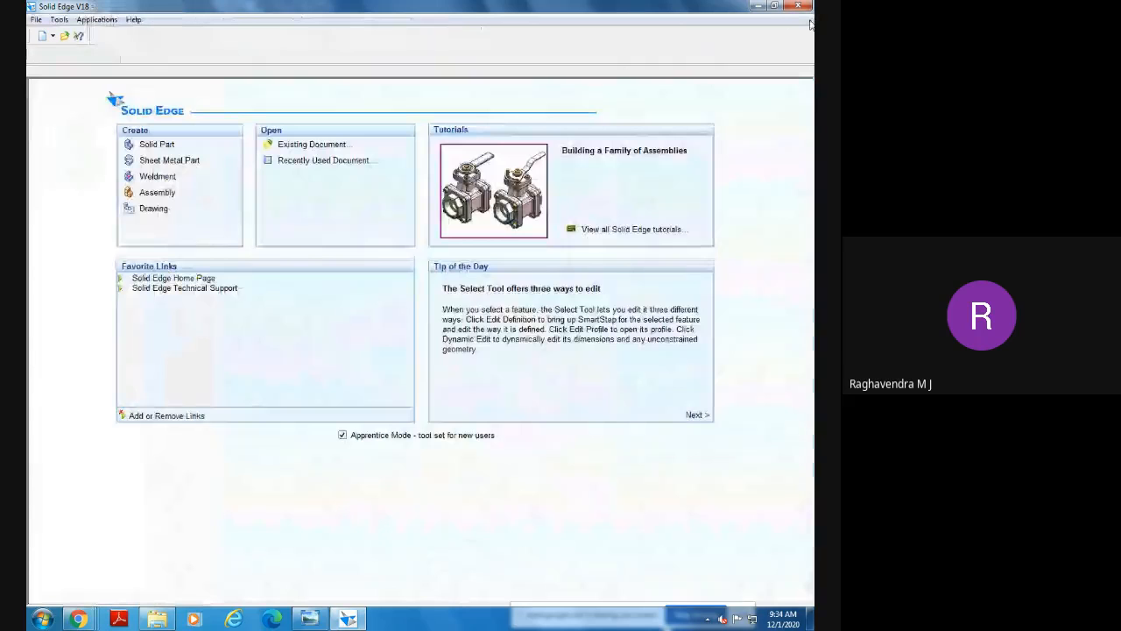
Review the Part 5 M10 bolt drawing and the complete plummer block details sheet with its parts list.
left_click(309, 618)
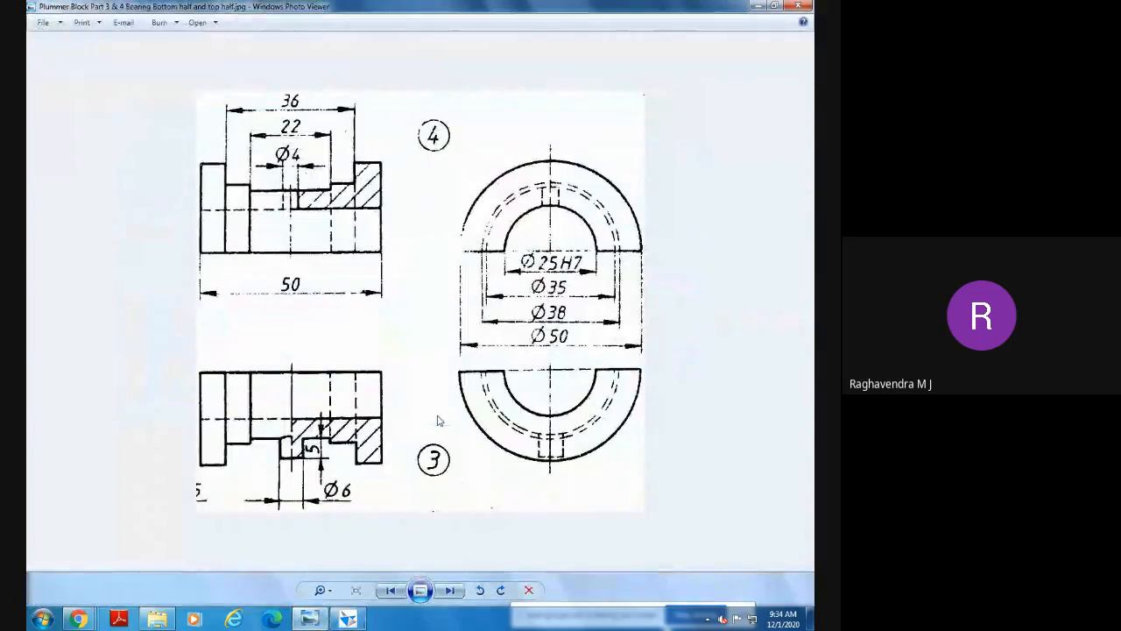
left_click(448, 590)
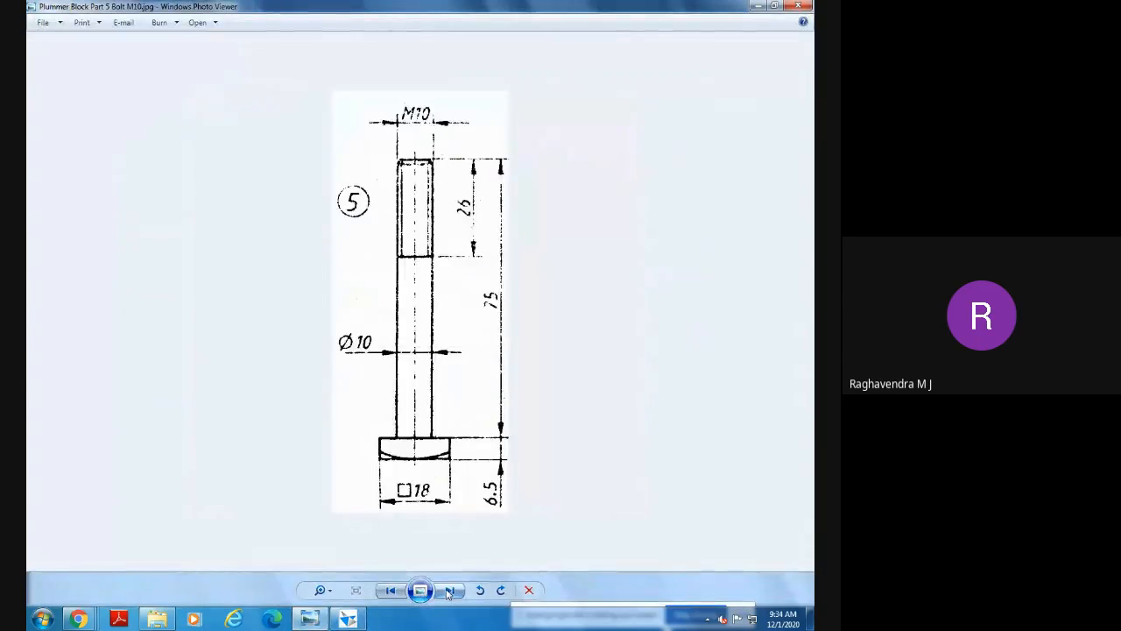
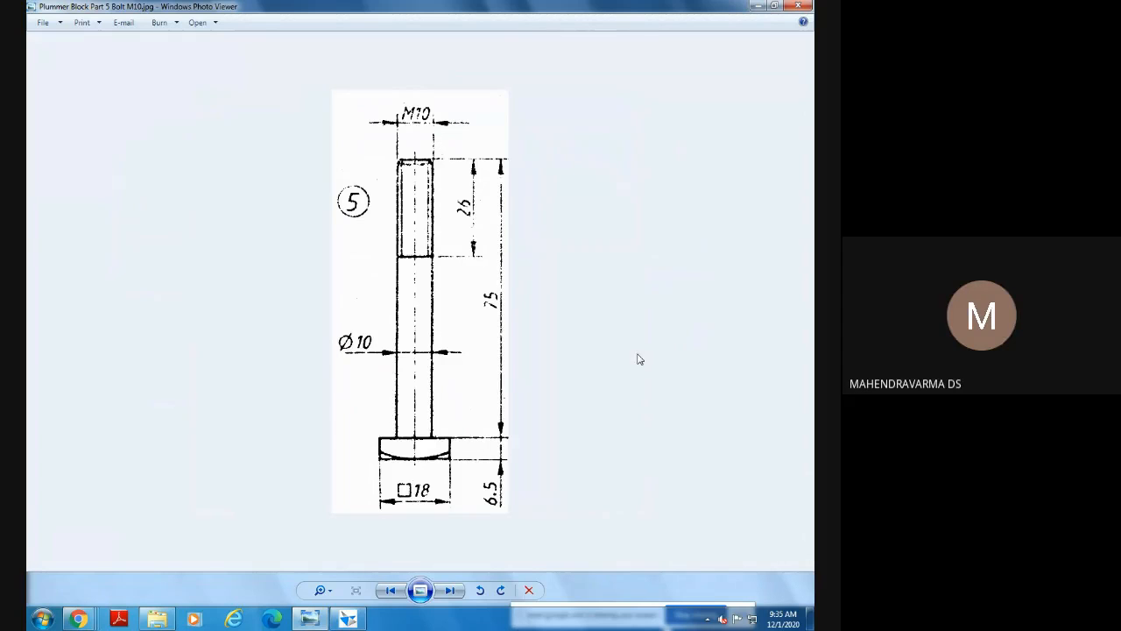
left_click(317, 624)
left_click(317, 623)
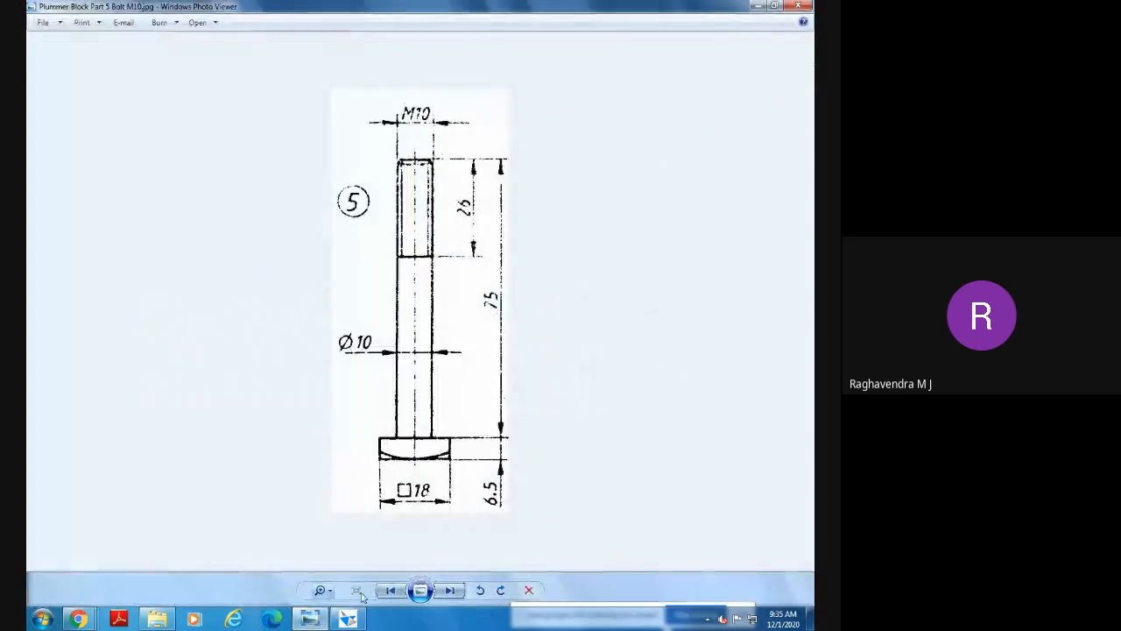
left_click(391, 590)
left_click(390, 590)
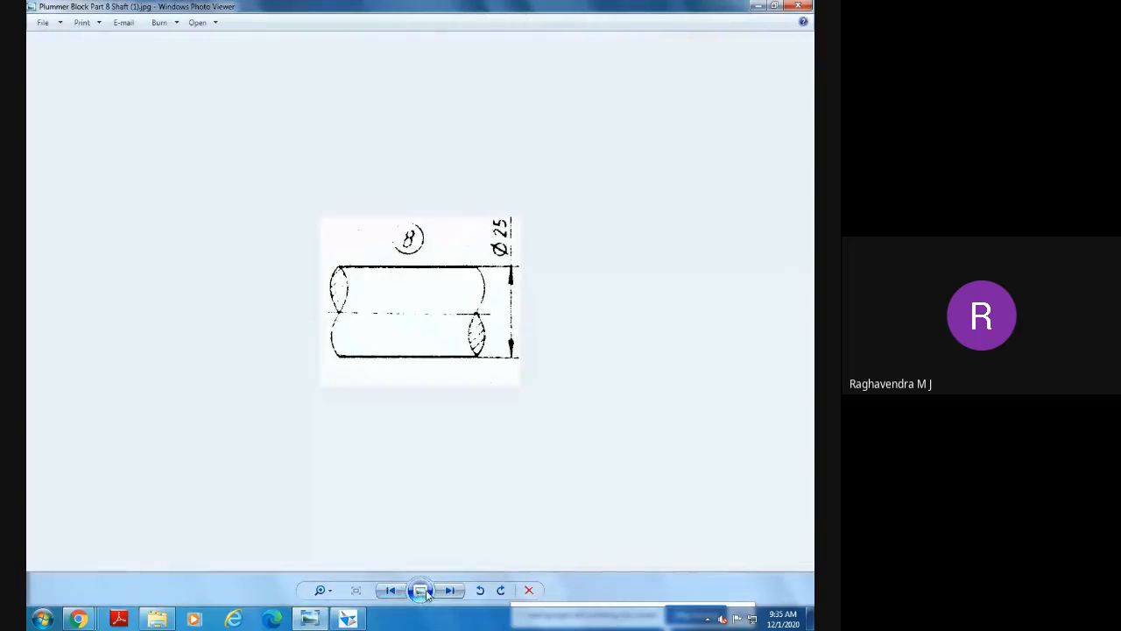
left_click(450, 592)
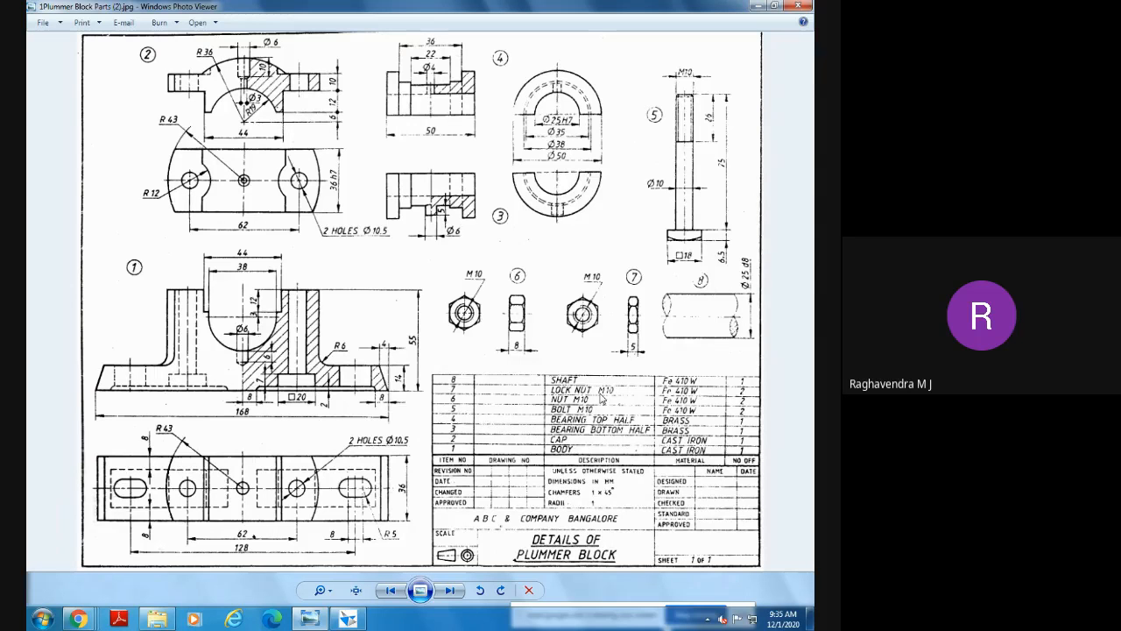
Switch to Solid Edge and create a new solid part.
left_click(348, 618)
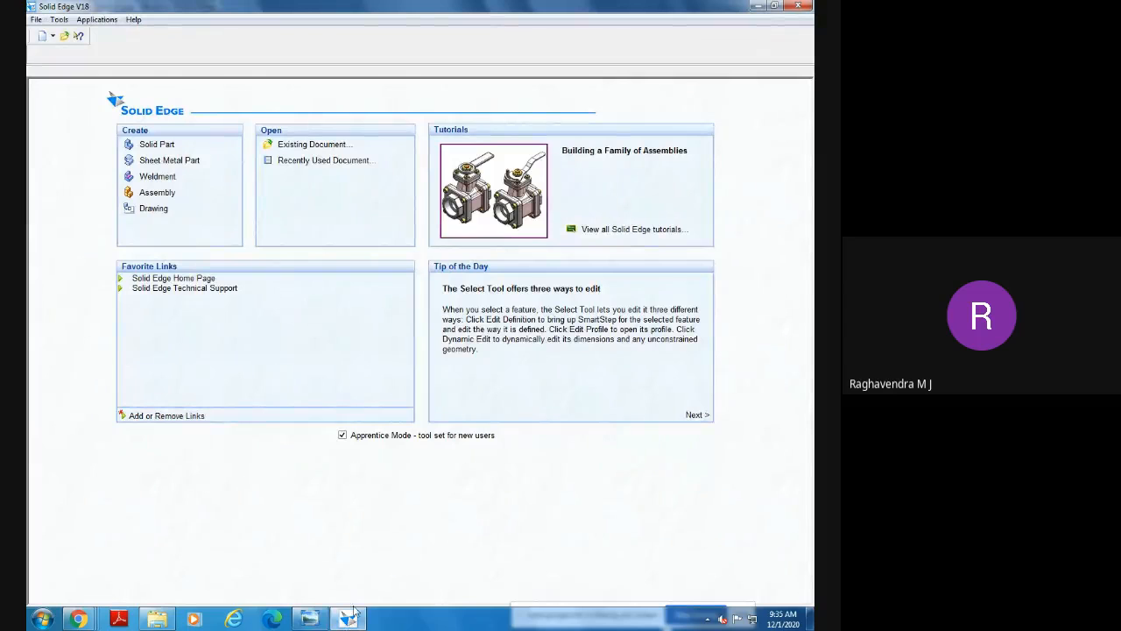
left_click(156, 144)
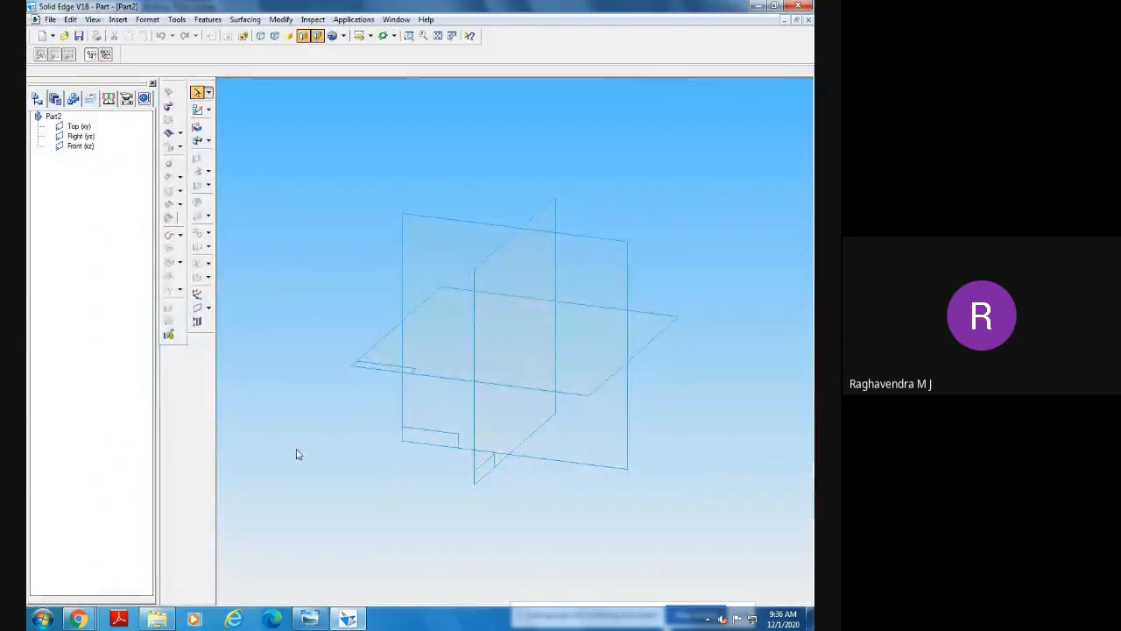
middle_click_drag(334, 492, 330, 597)
Switch to the drawing images and check the bolt's head and shank dimensions on the Part 5 drawing.
left_click(319, 606)
left_click(318, 615)
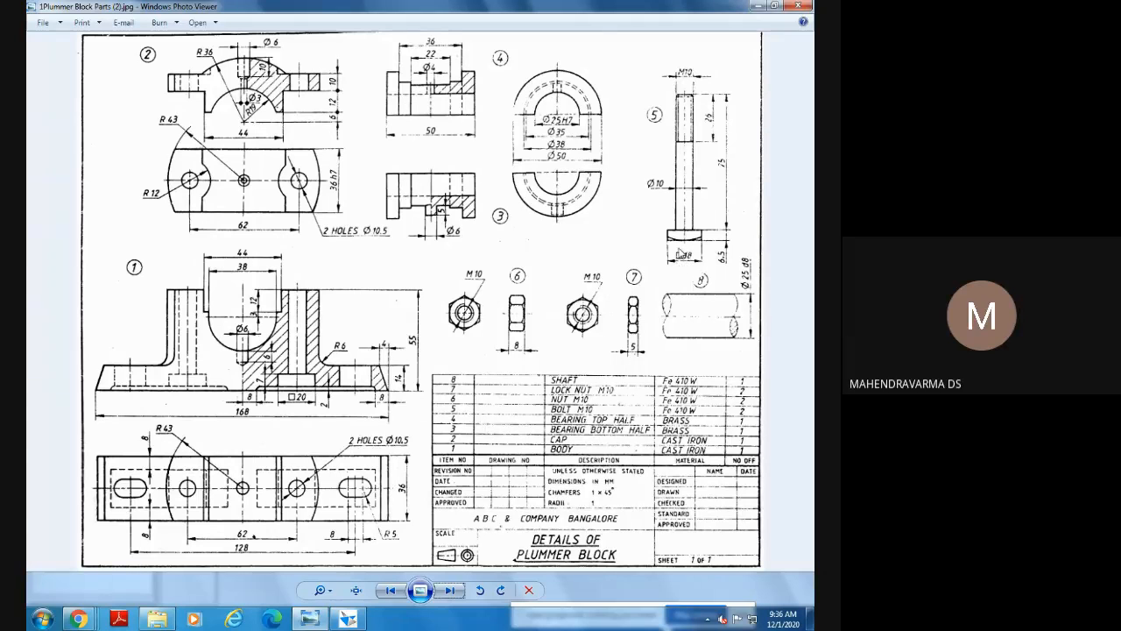
left_click(450, 592)
left_click(450, 592)
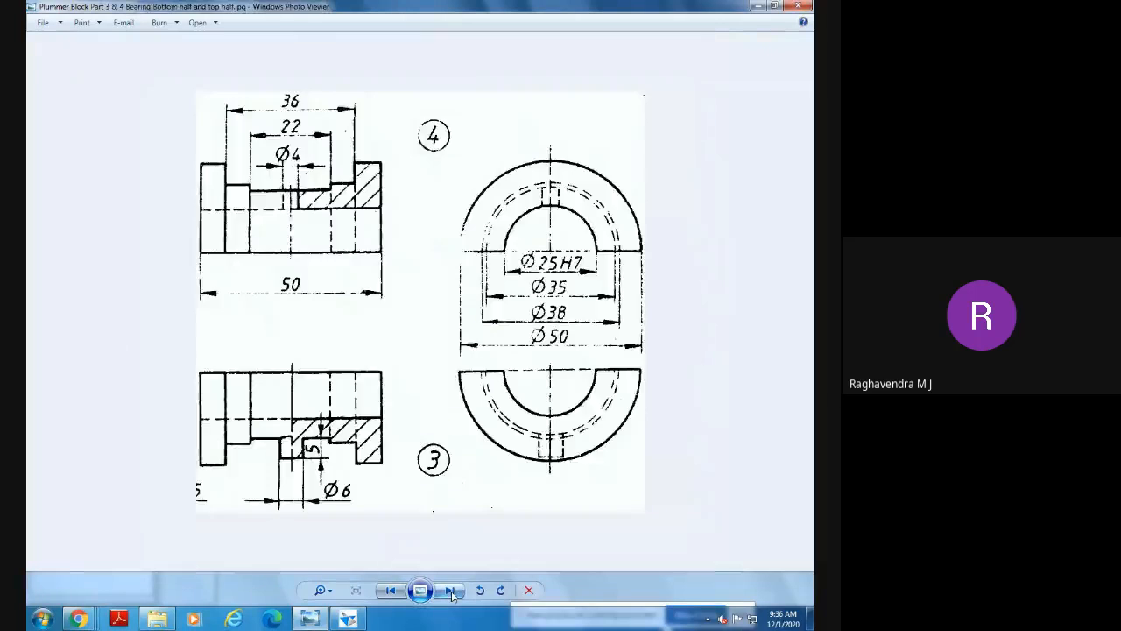
left_click(450, 592)
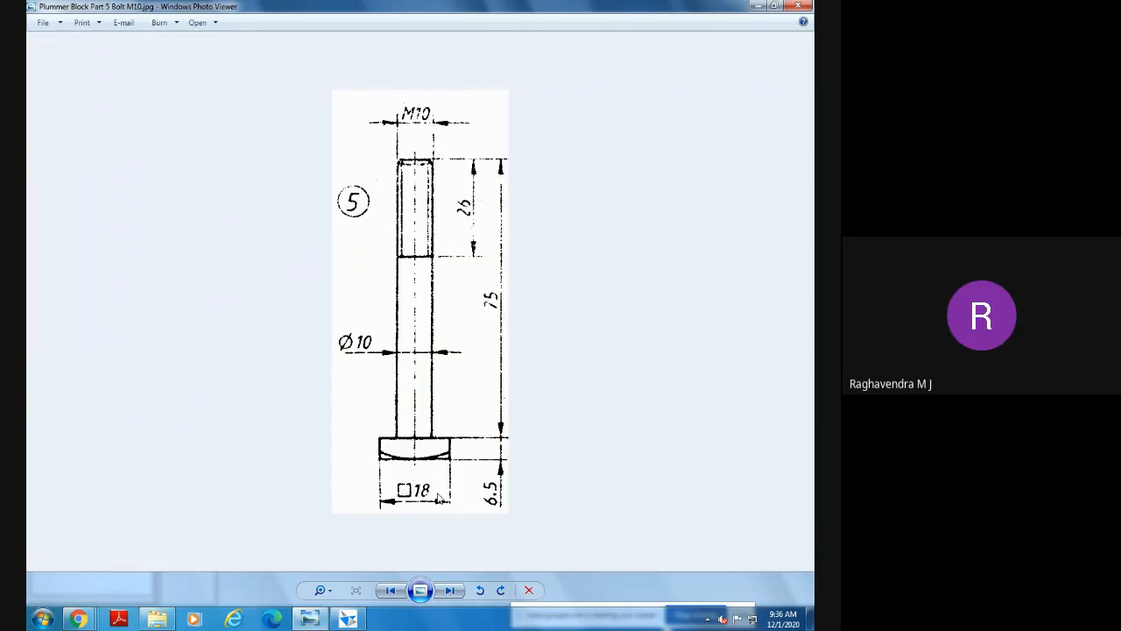
Switch to Solid Edge and start a protrusion with its sketch on the Front (xz) plane.
left_click(349, 622)
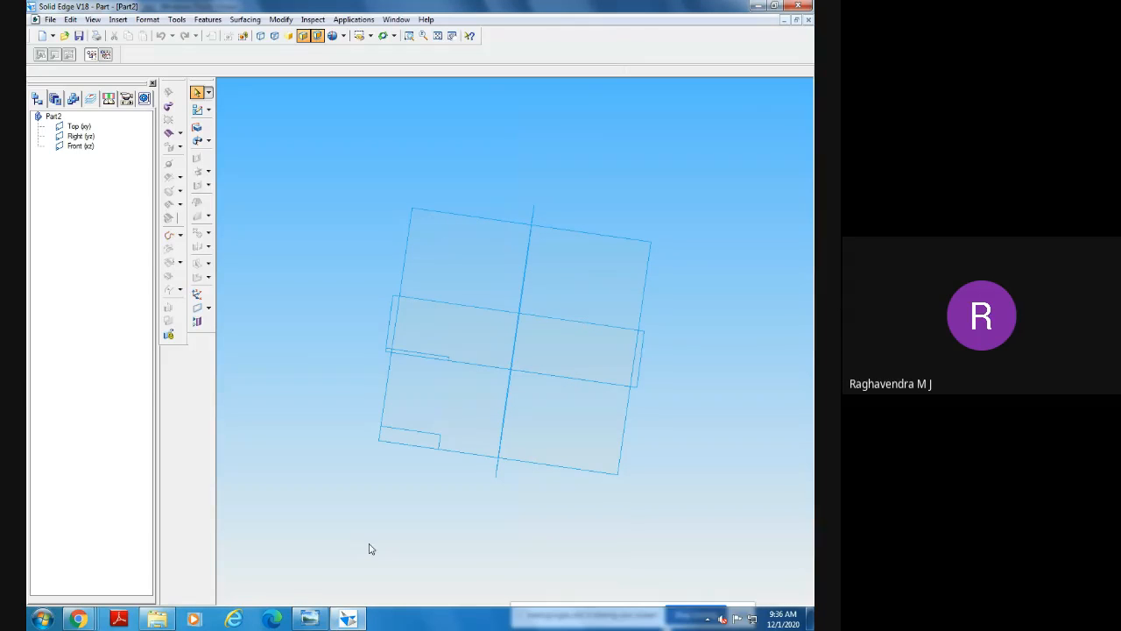
middle_click_drag(424, 530, 396, 558)
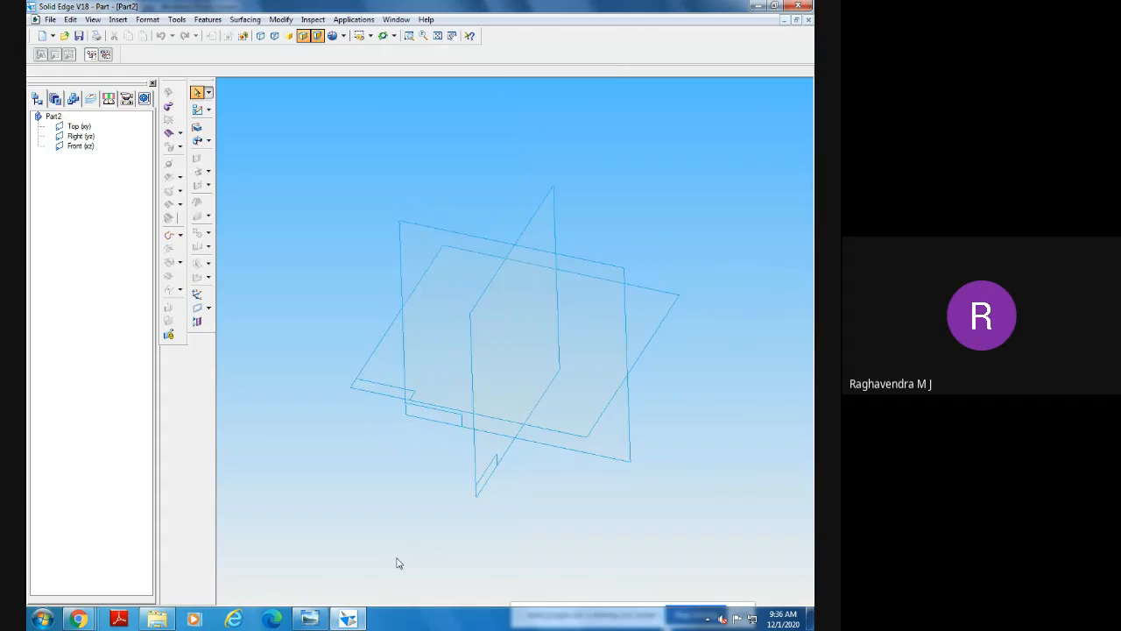
middle_click_drag(284, 403, 315, 419)
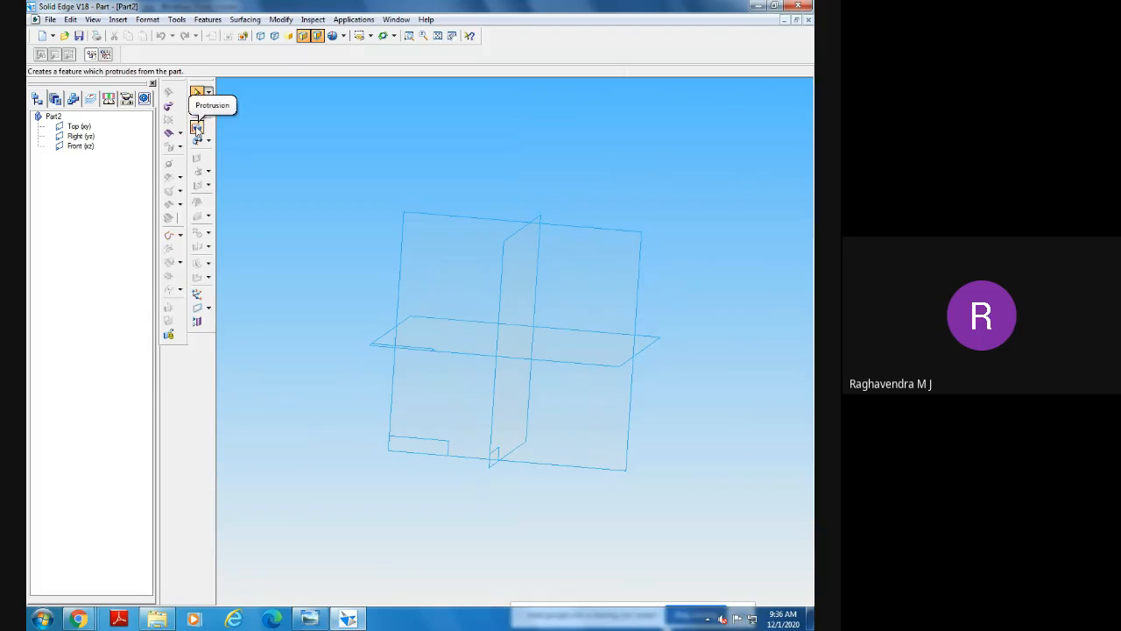
left_click(197, 128)
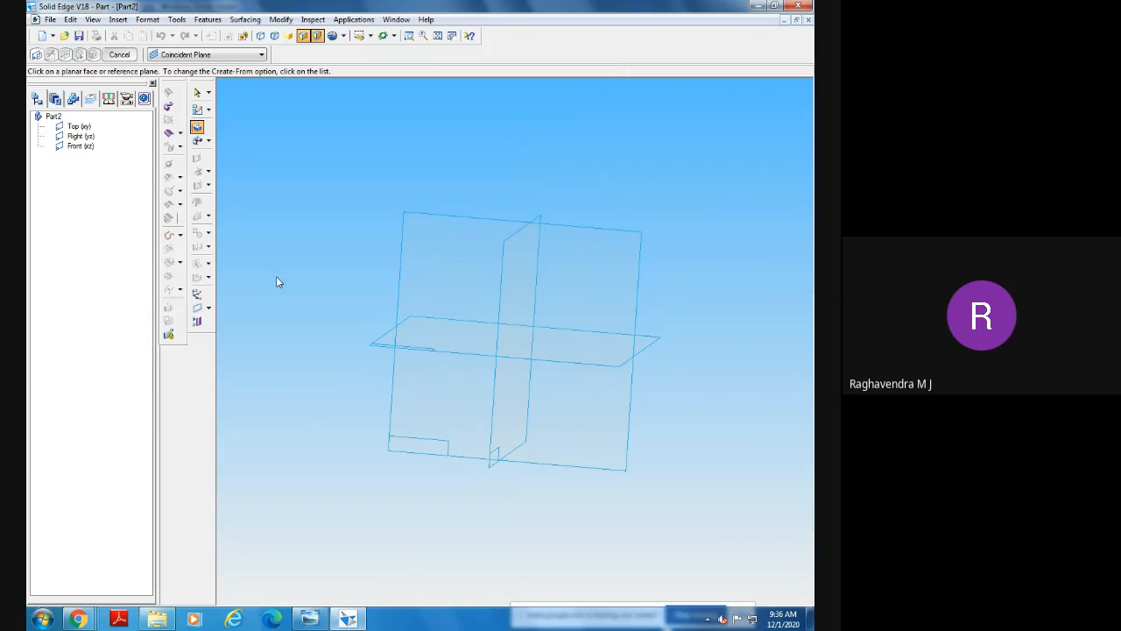
left_click(612, 274)
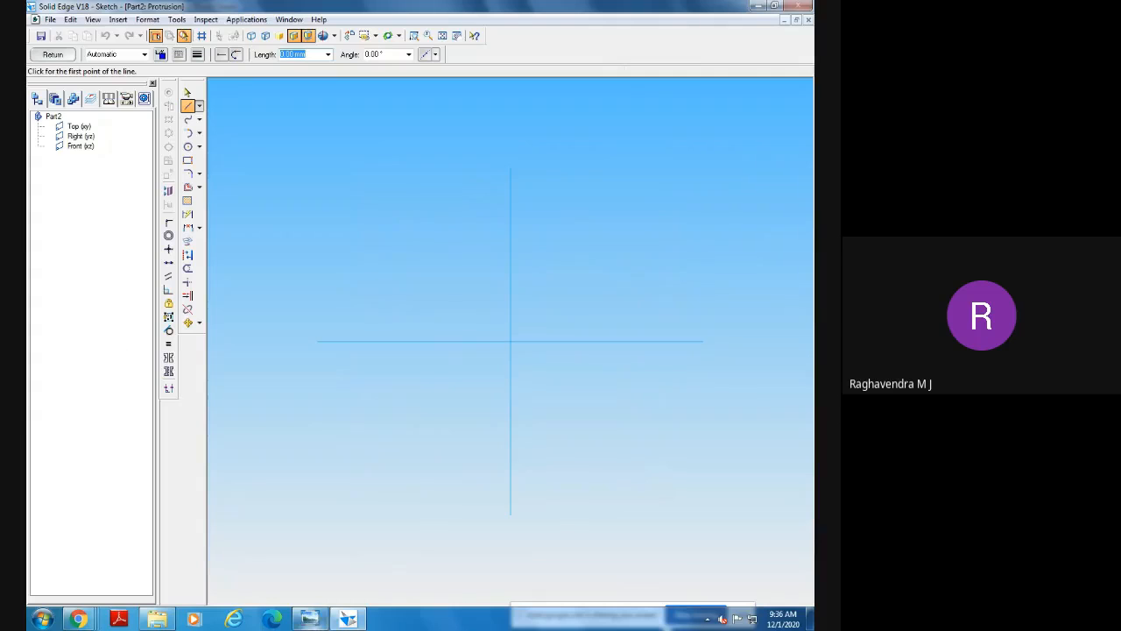
Check the bolt drawing and sketch an 18 mm by 18 mm square rotated 45°, offset from the sketch origin.
left_click(309, 619)
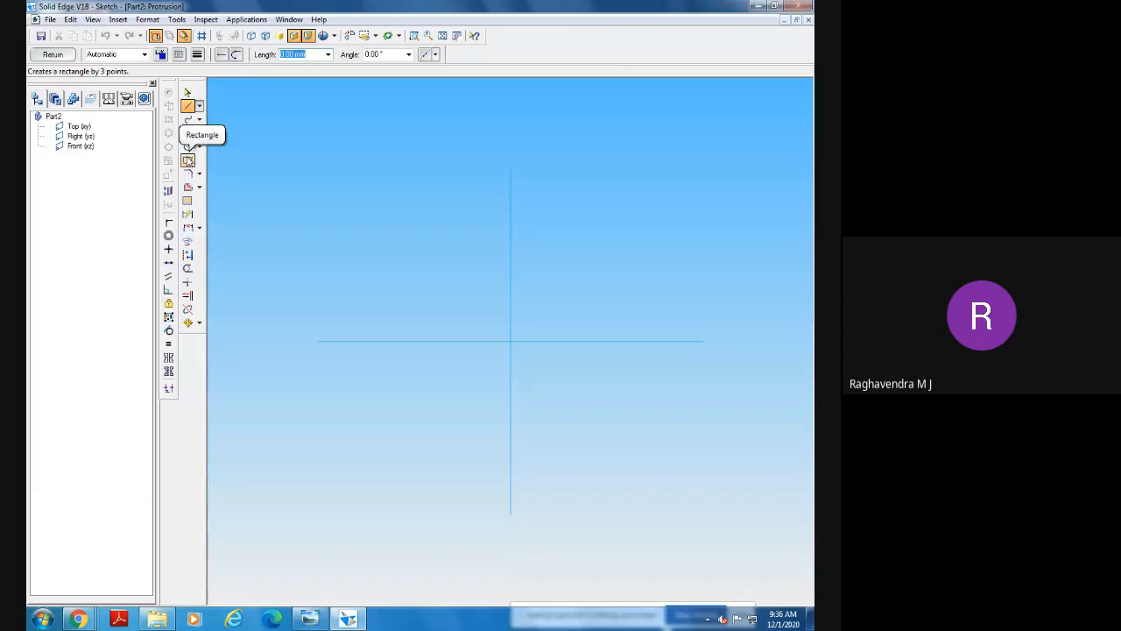
left_click(187, 161)
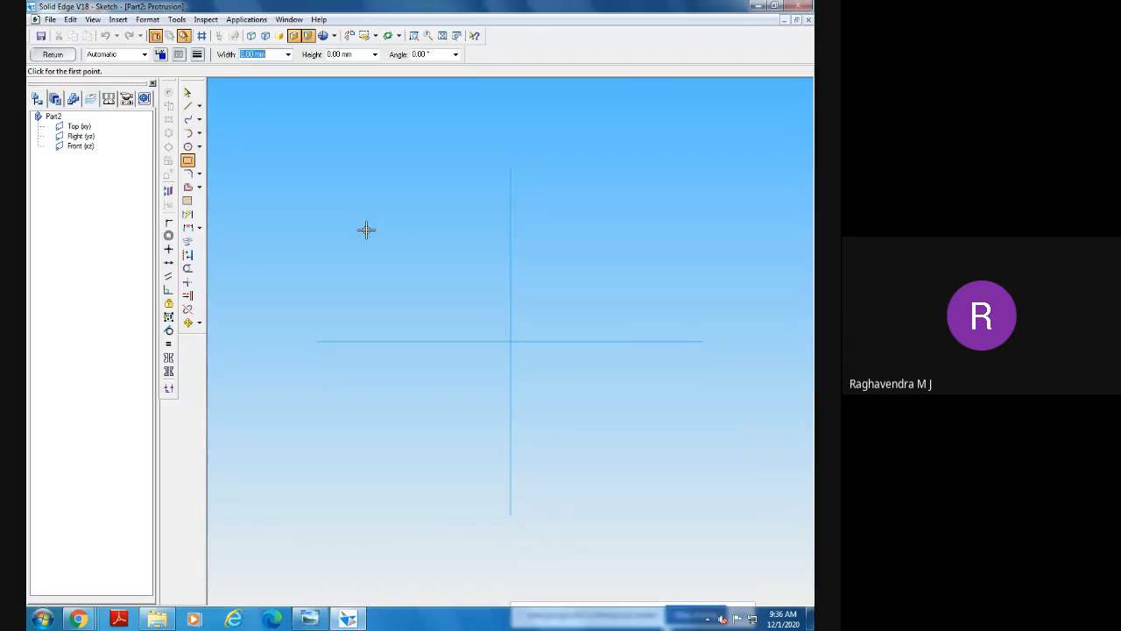
type("18")
key("Tab")
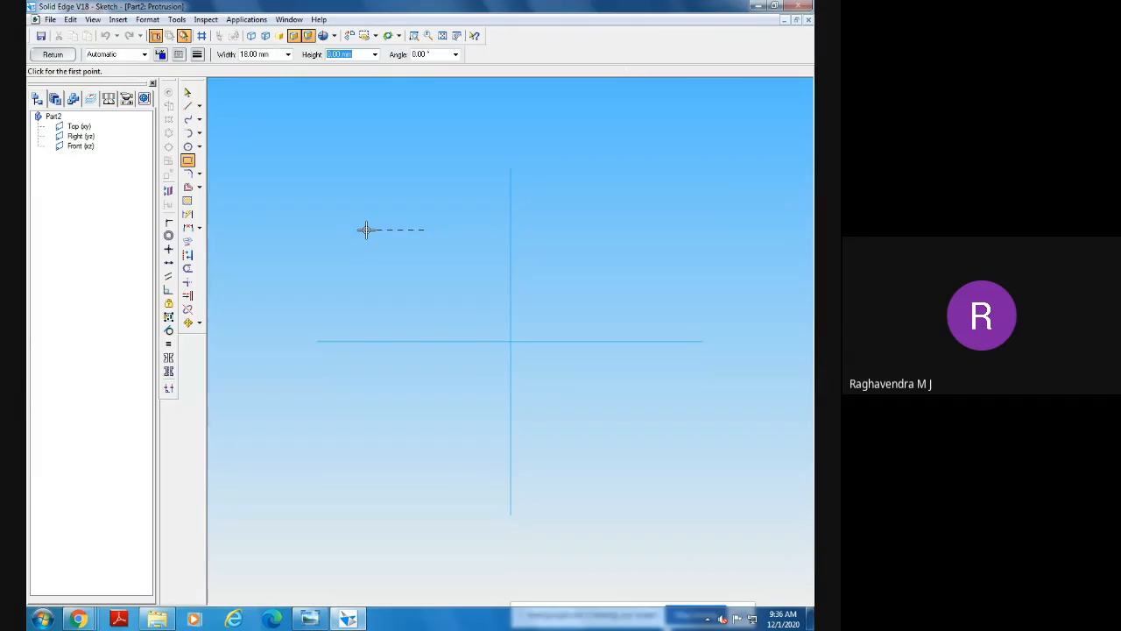
type("18")
key("Tab")
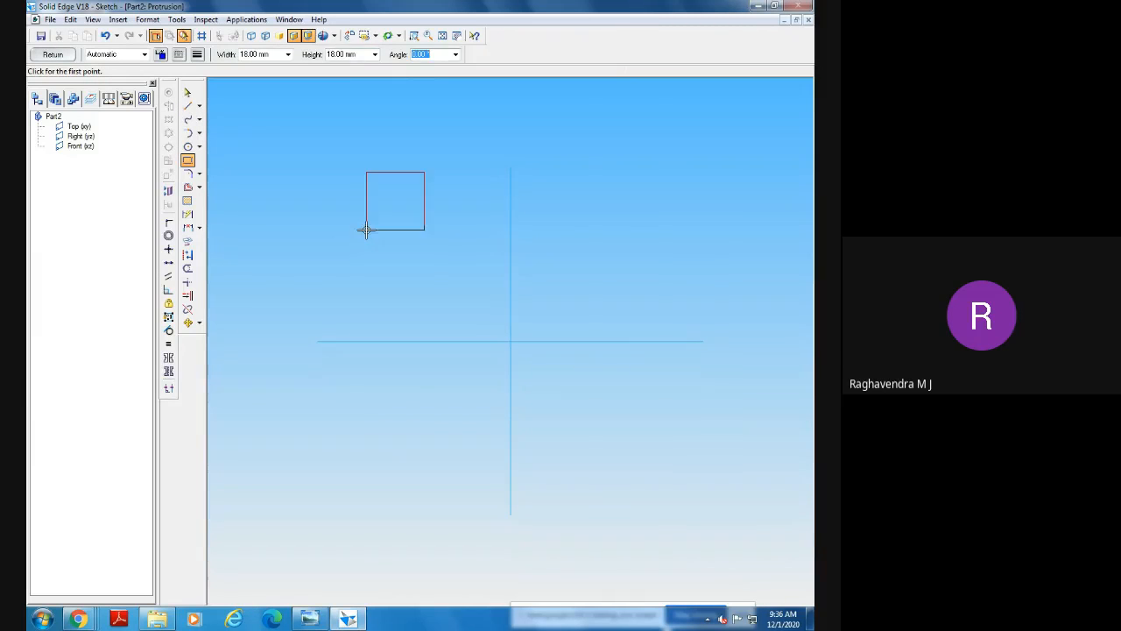
type("45")
key("Tab")
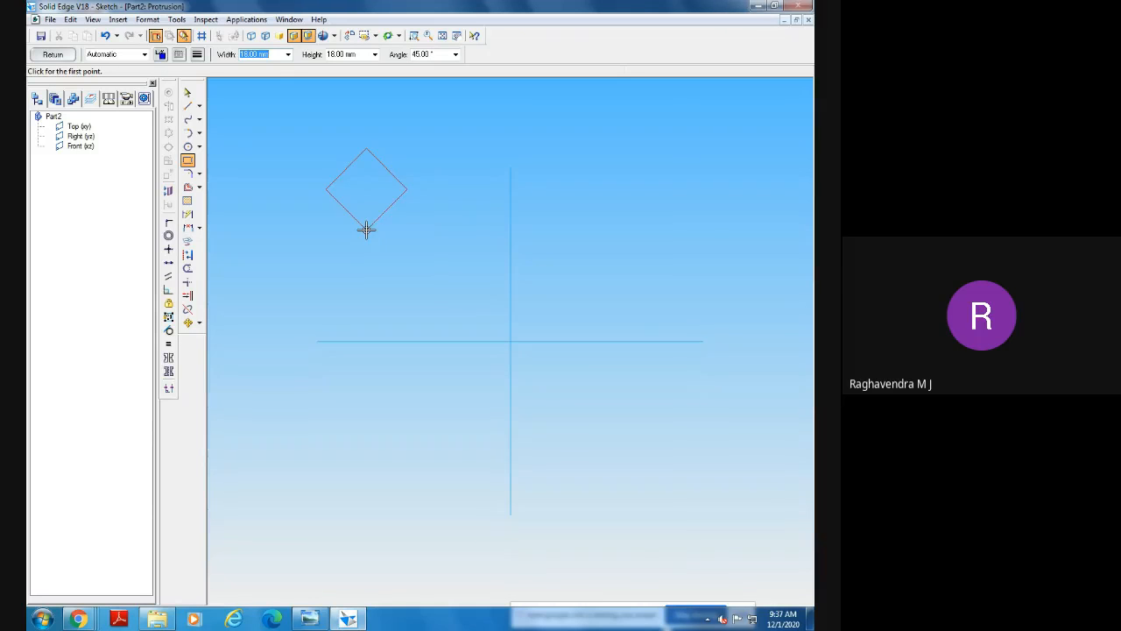
left_click(459, 445)
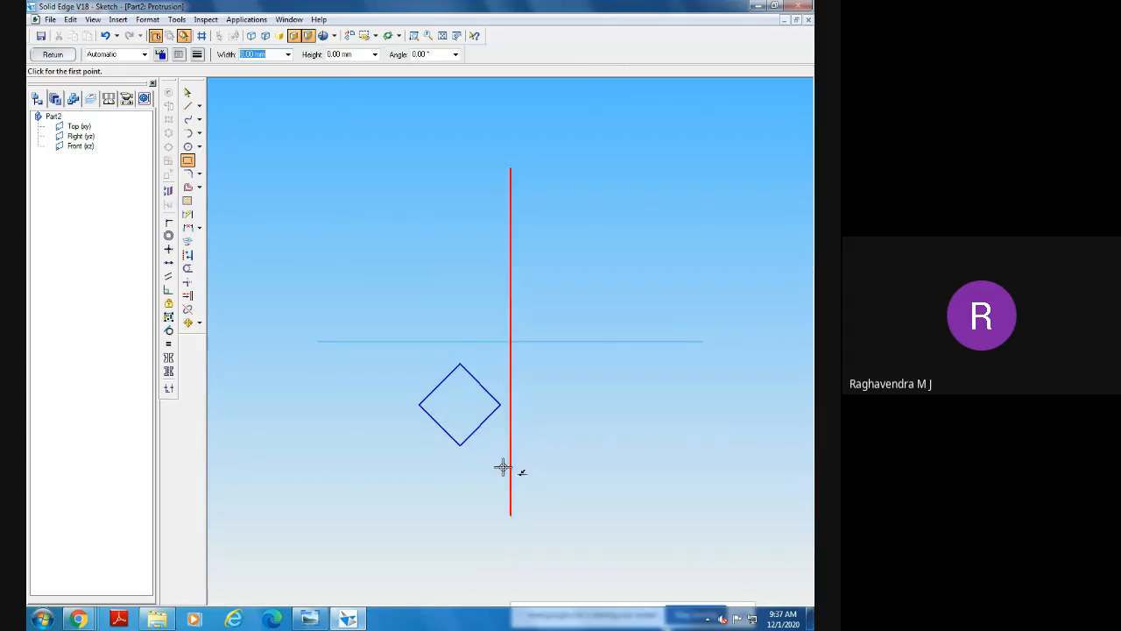
Draw a horizontal diagonal line joining the two side corners of the rotated square.
left_click(189, 106)
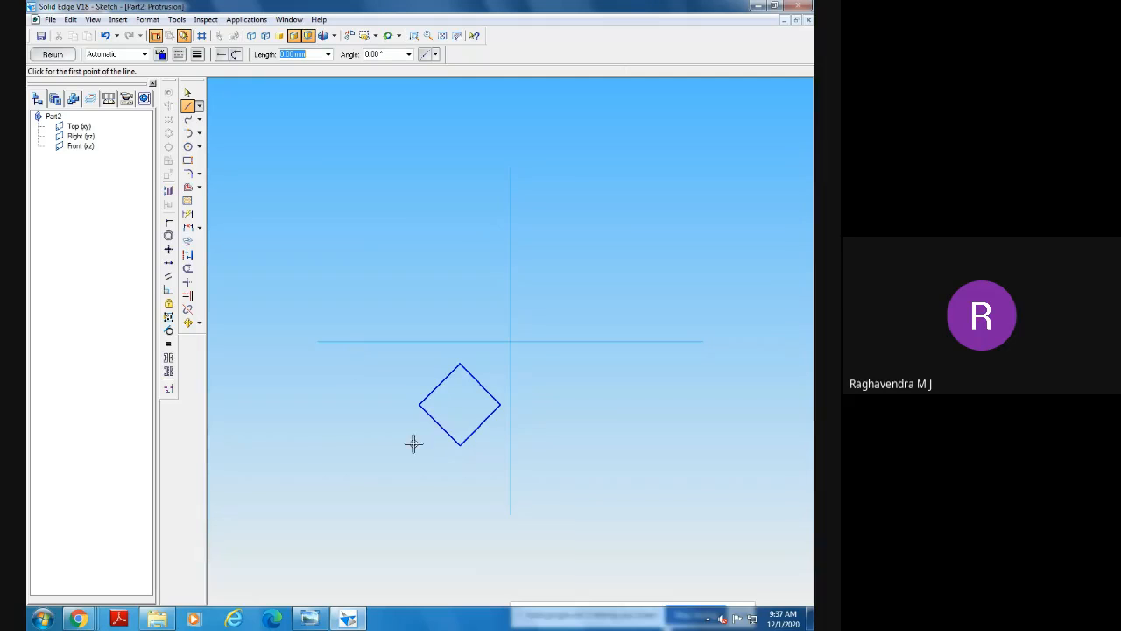
left_click(420, 403)
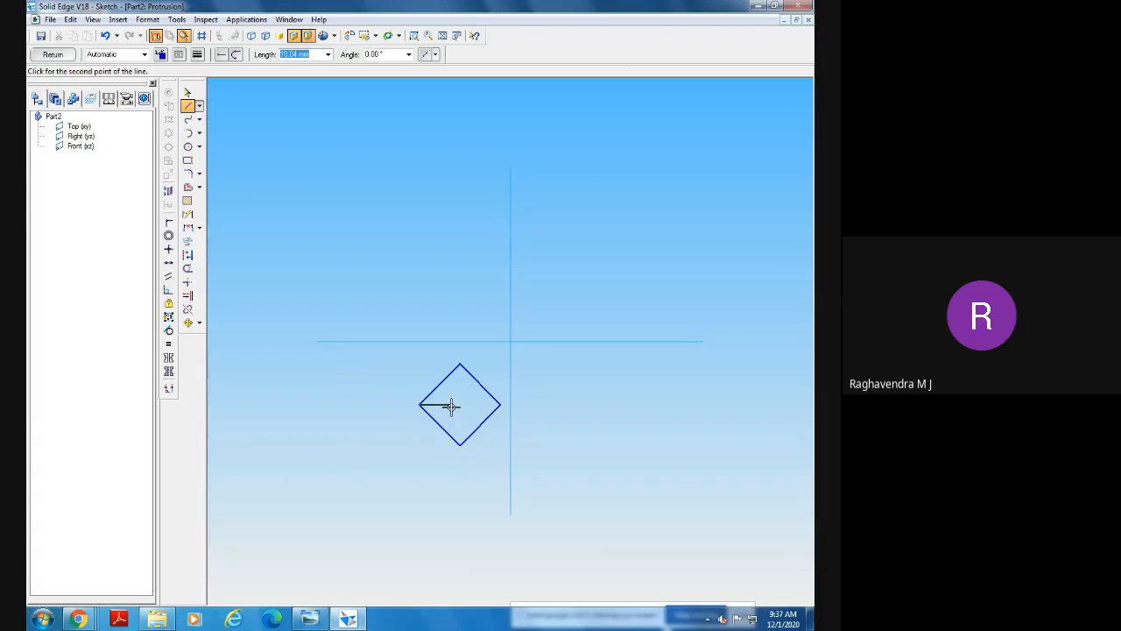
left_click(502, 404)
left_click(188, 92)
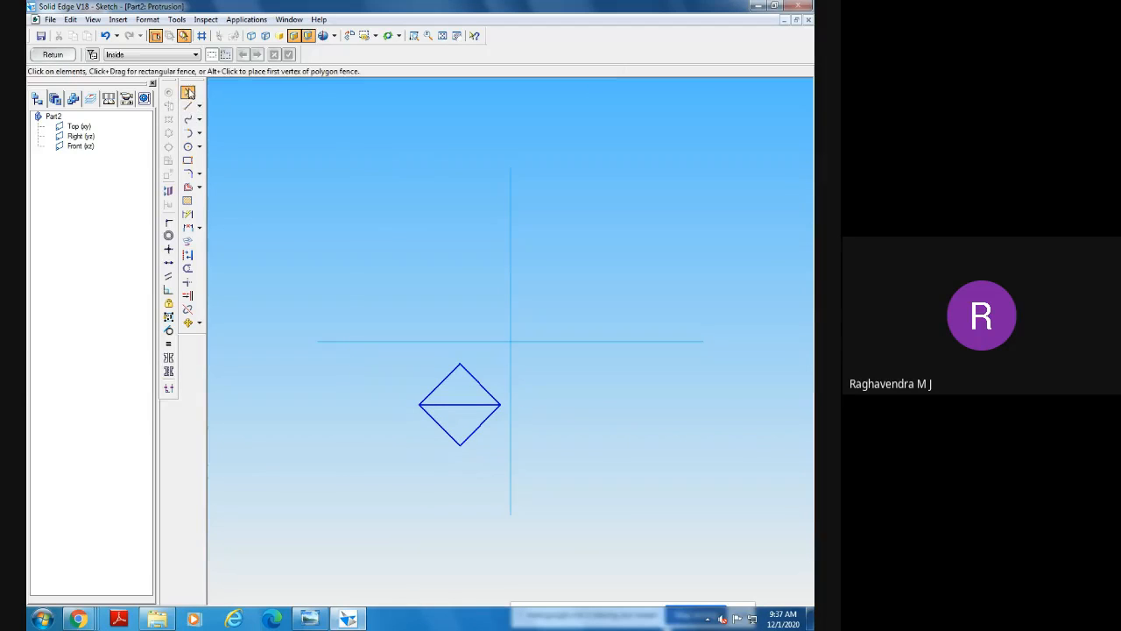
Move the square by its diagonal's midpoint onto the sketch origin, and delete the diagonal.
left_click(187, 323)
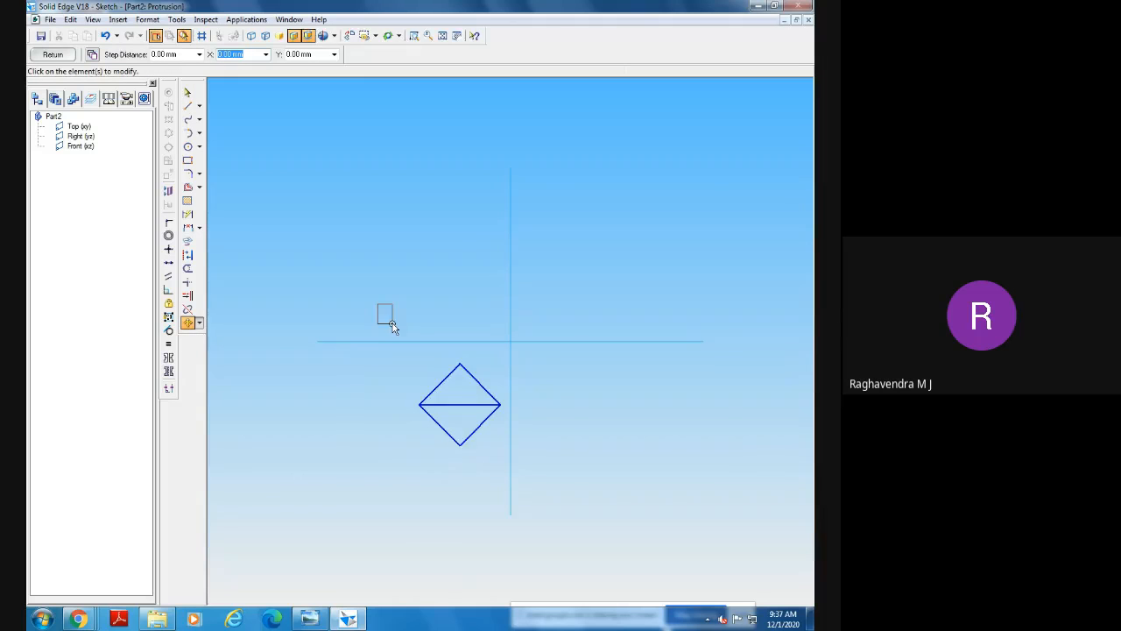
left_click_drag(393, 323, 524, 464)
left_click(460, 403)
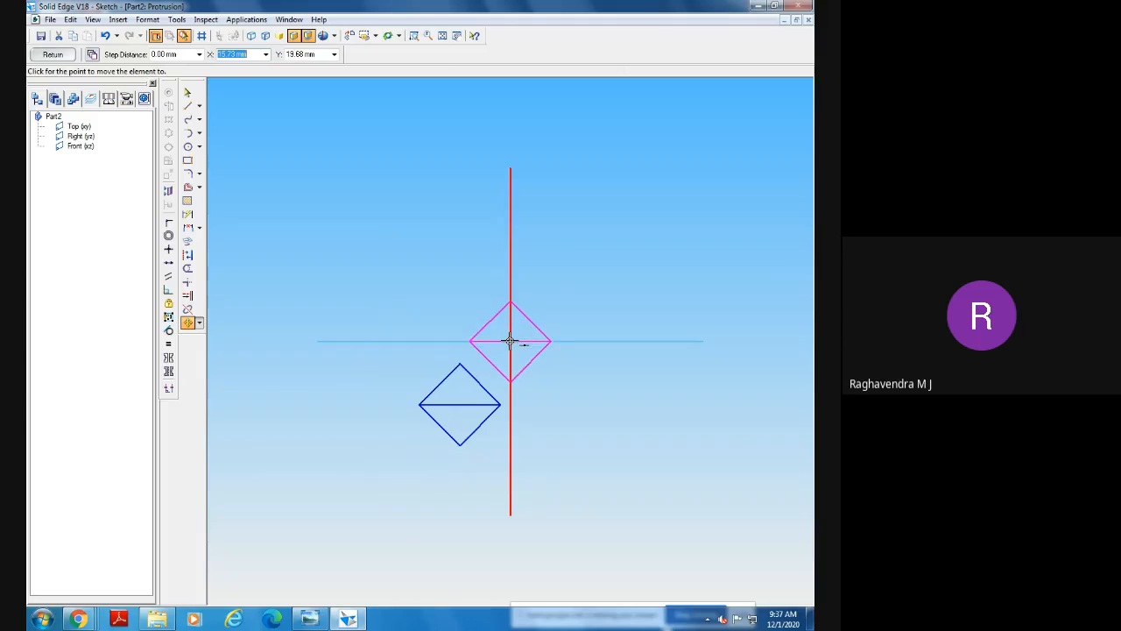
left_click(510, 341)
key("Escape")
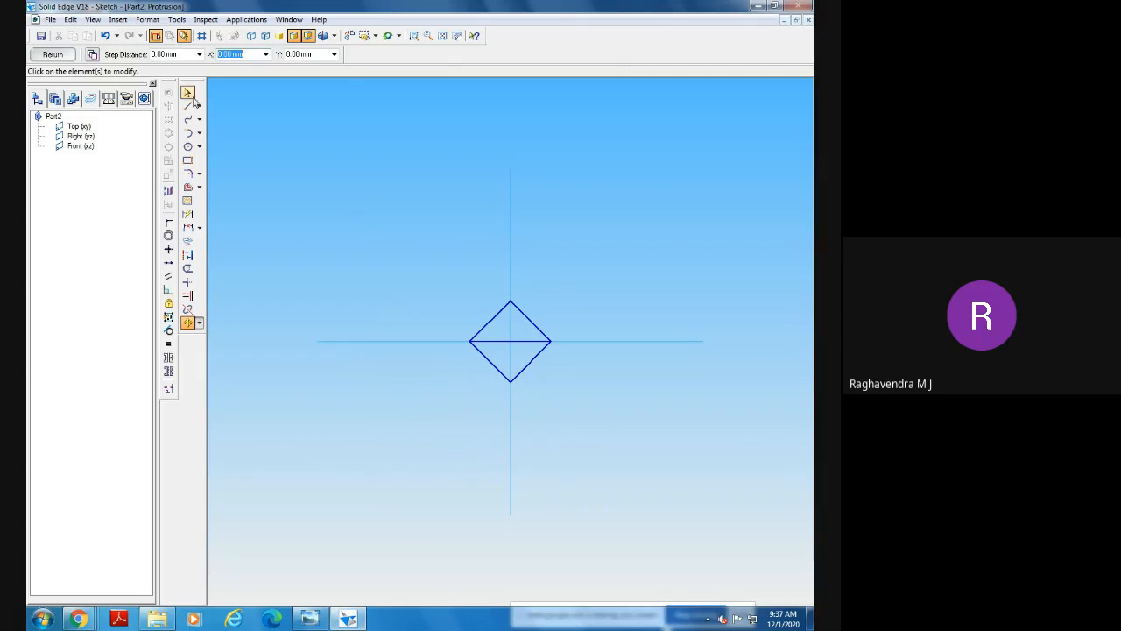
right_click(529, 332)
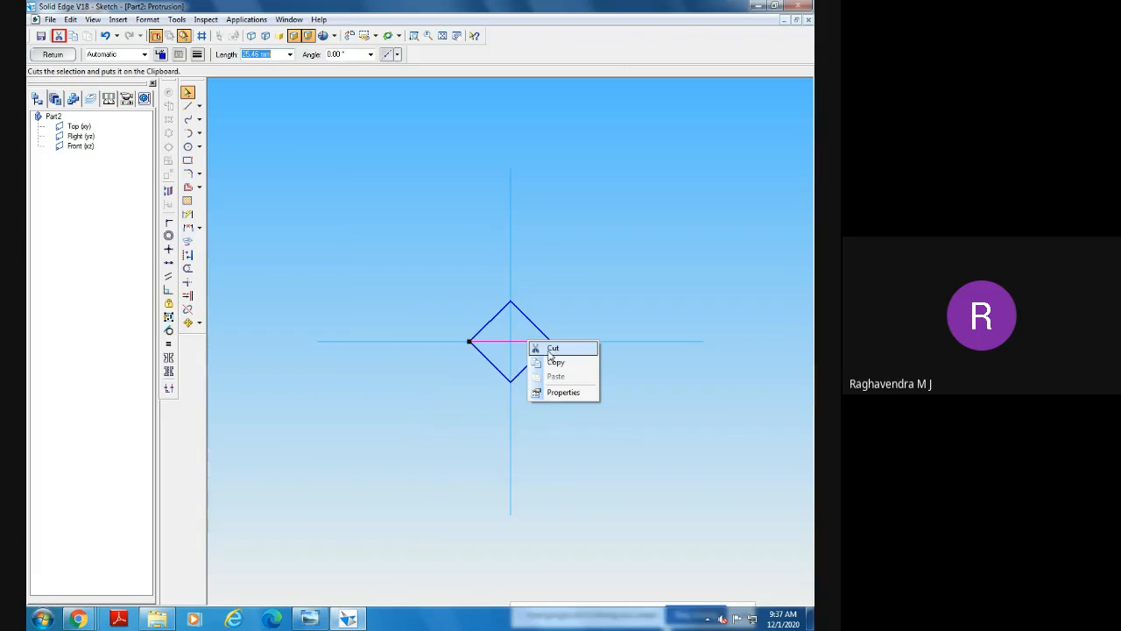
left_click(552, 348)
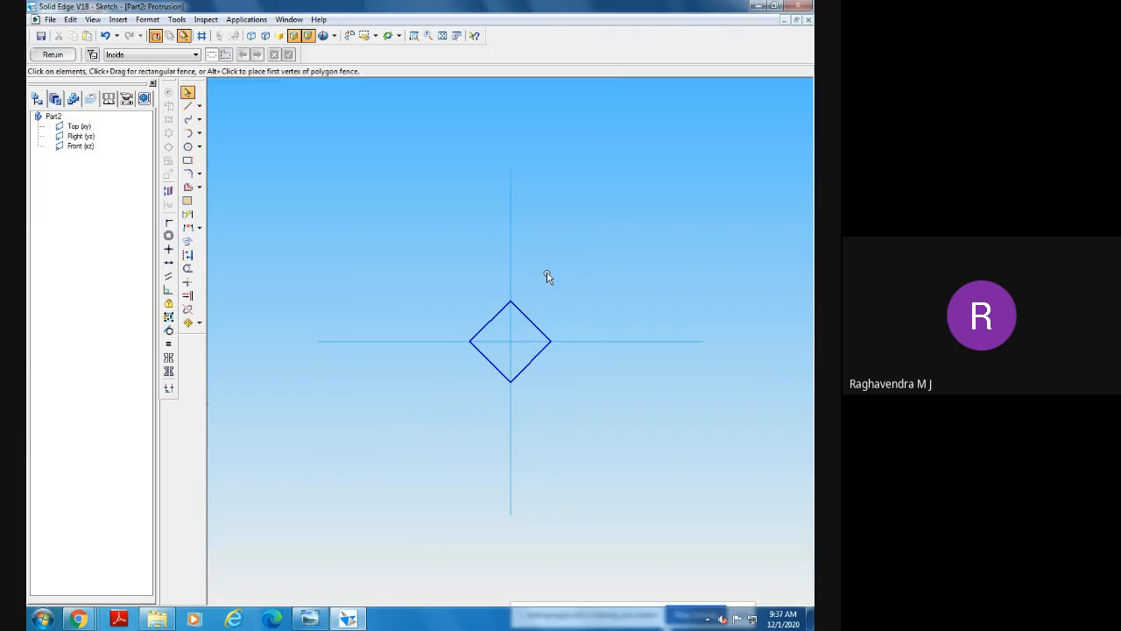
Dimension the lengths of the rotated square's upper-left and lower-left sides.
left_click(188, 213)
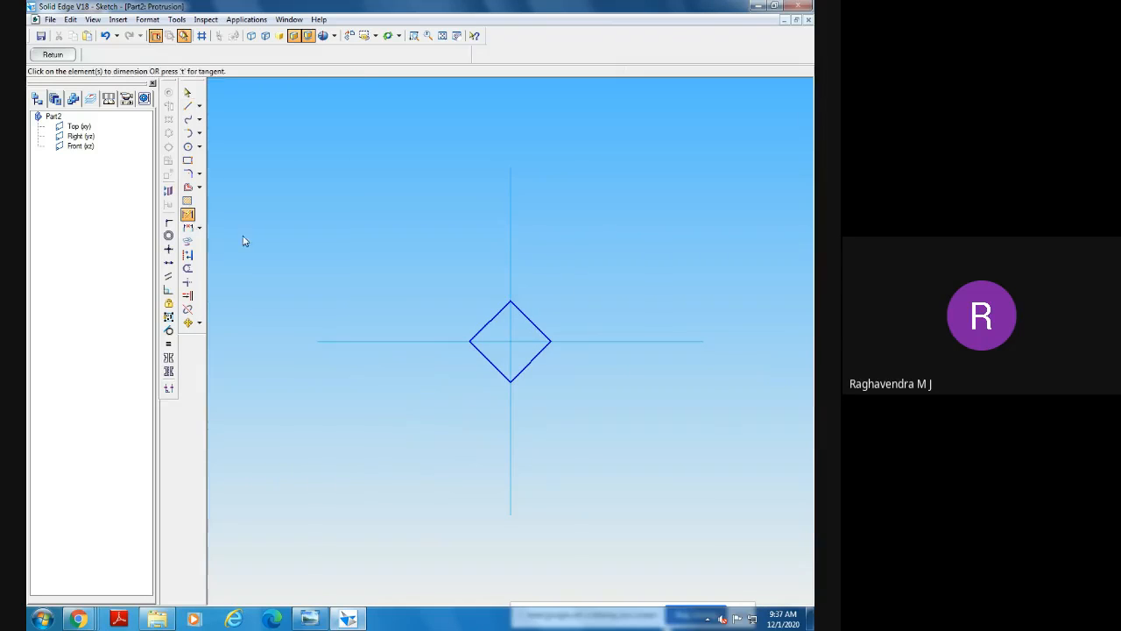
left_click(487, 322)
left_click(481, 353)
left_click(458, 383)
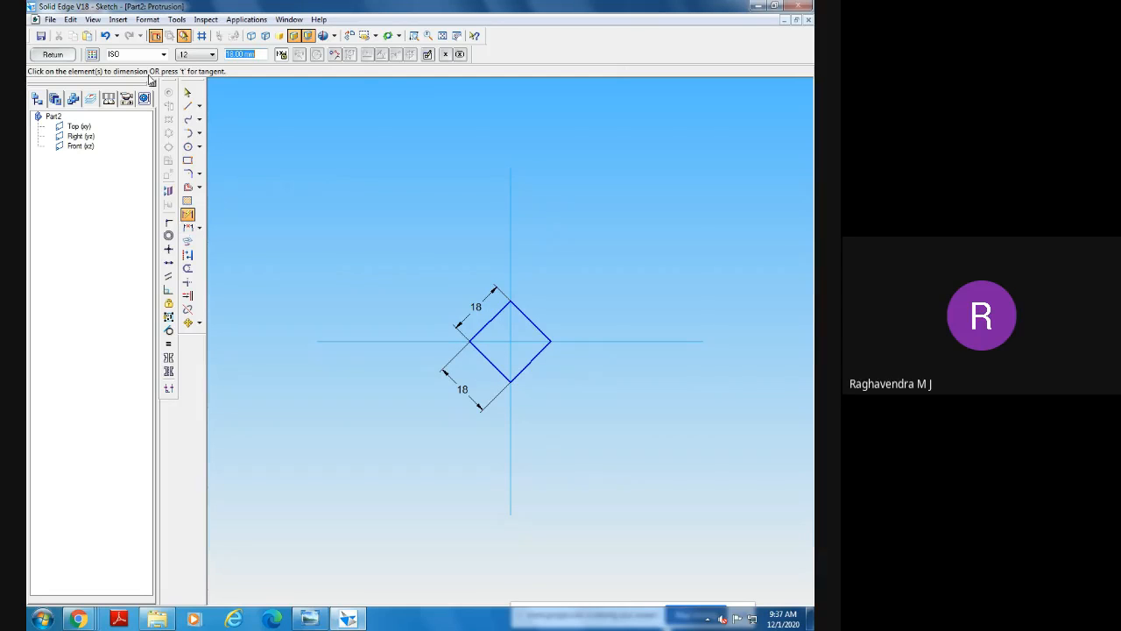
Sketch a second 18 mm by 18 mm square at 0° above and to the left of the rotated one.
left_click(188, 160)
type("18")
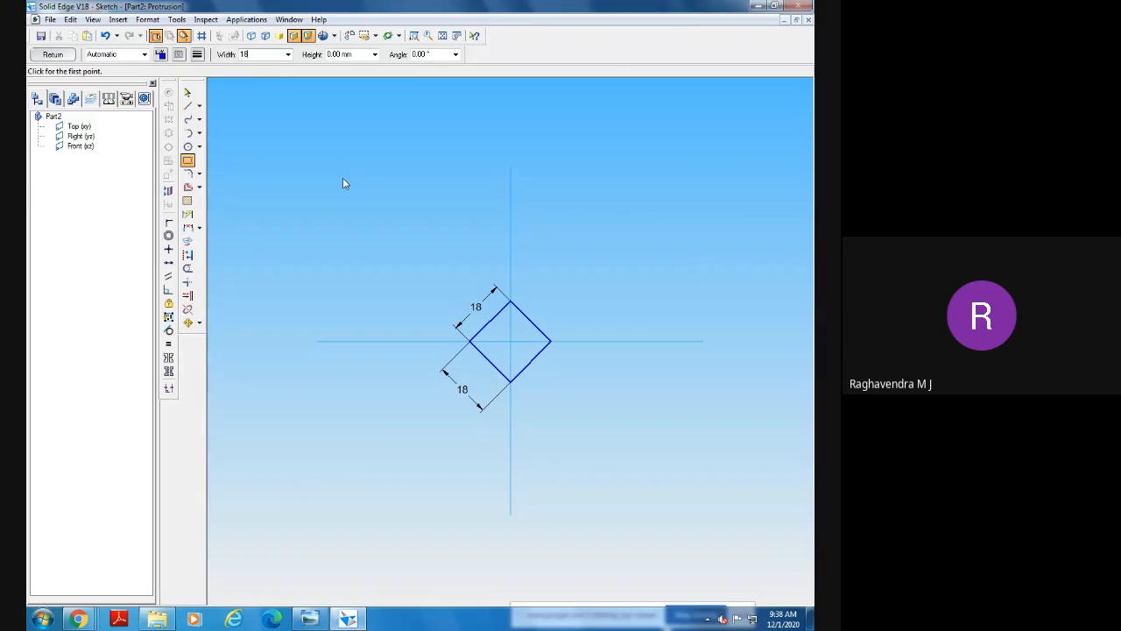
key("Tab")
type("18")
key("Tab")
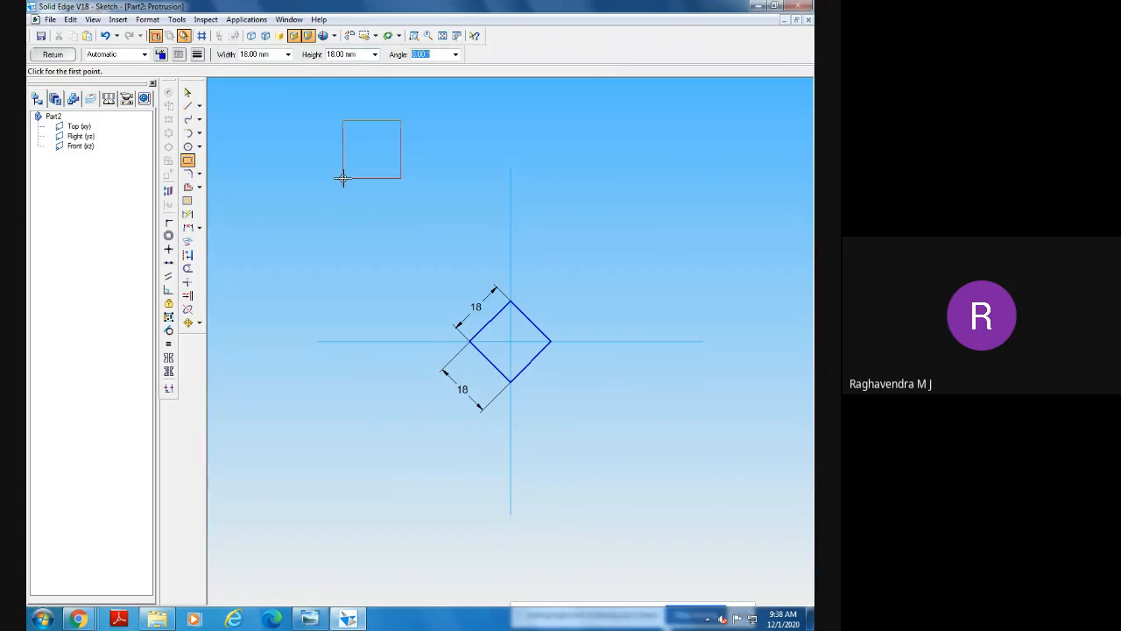
key("Tab")
key("Tab")
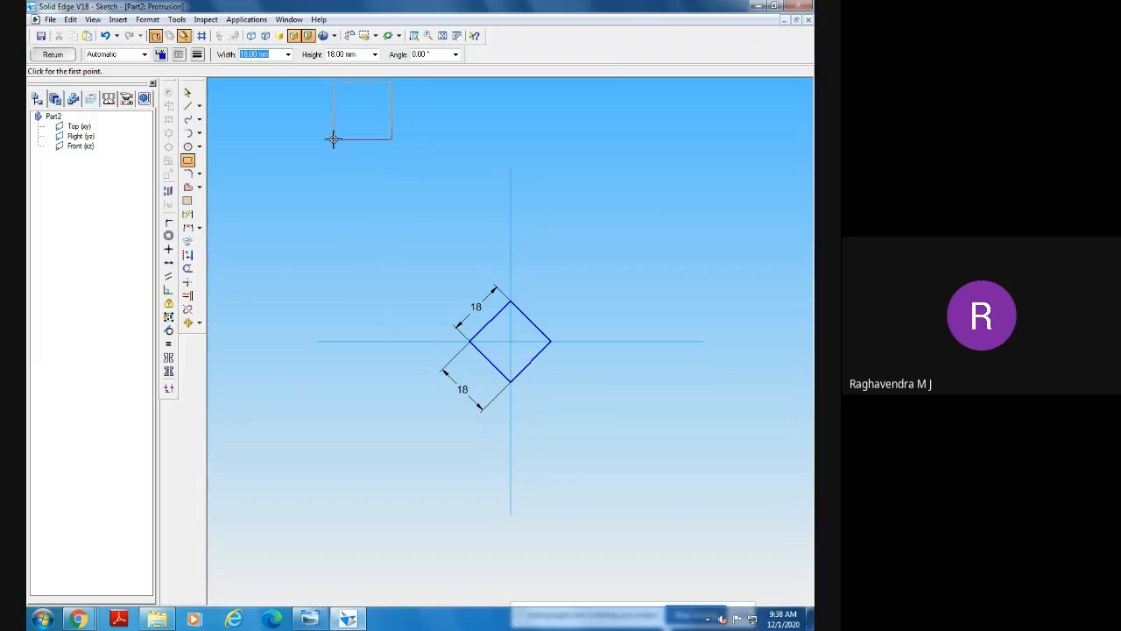
left_click(359, 293)
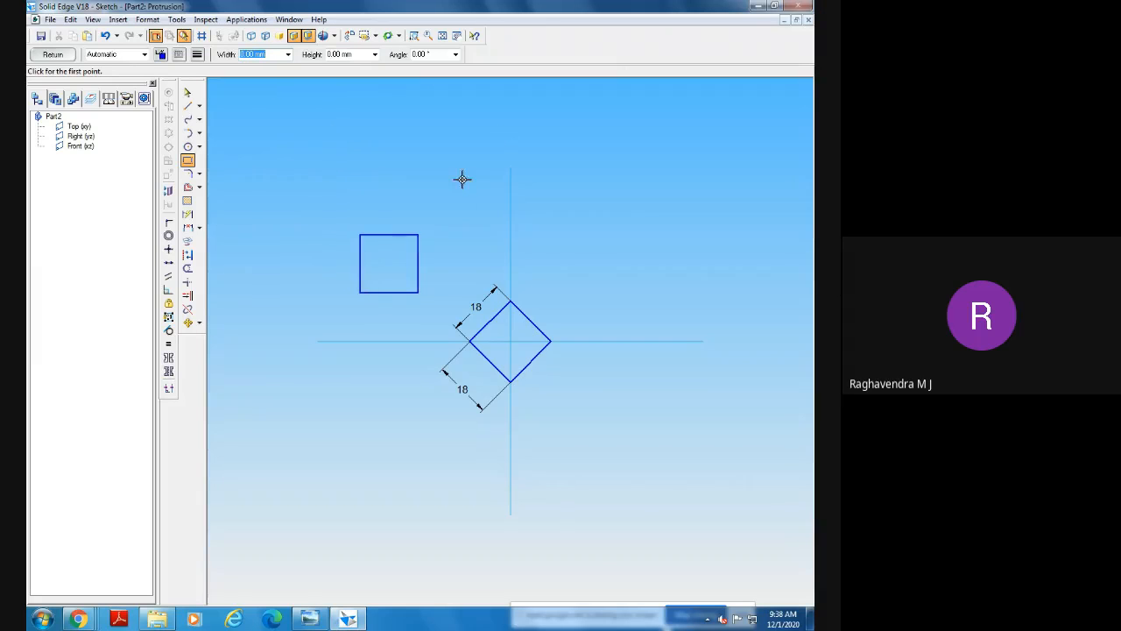
Compare the two squares by selecting each, and delete the unrotated one.
left_click(188, 92)
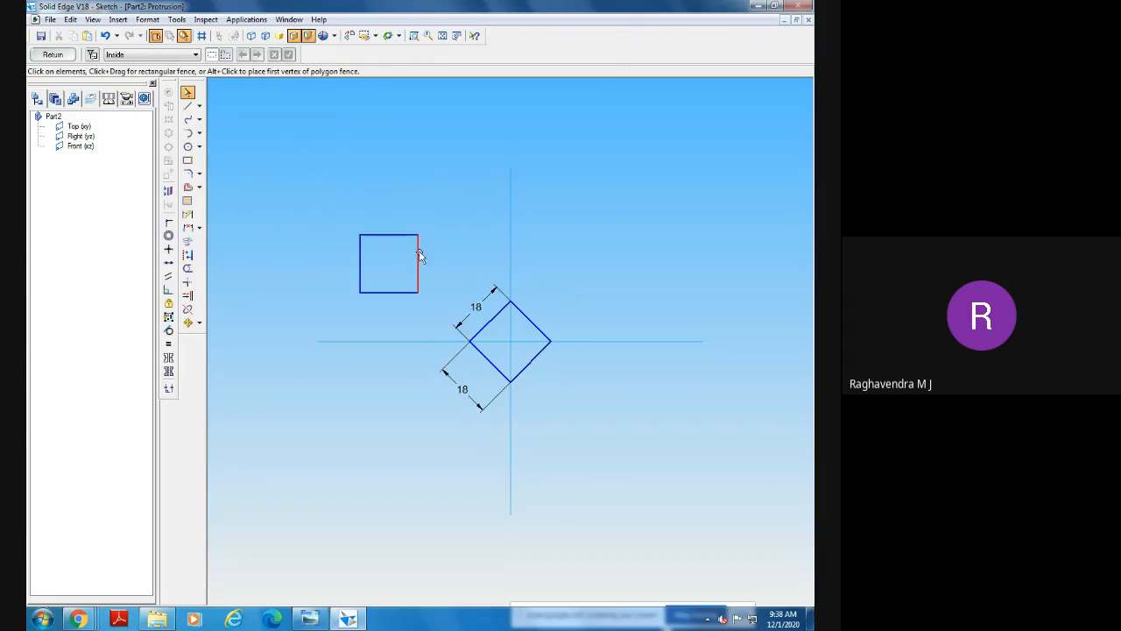
left_click_drag(340, 213, 442, 317)
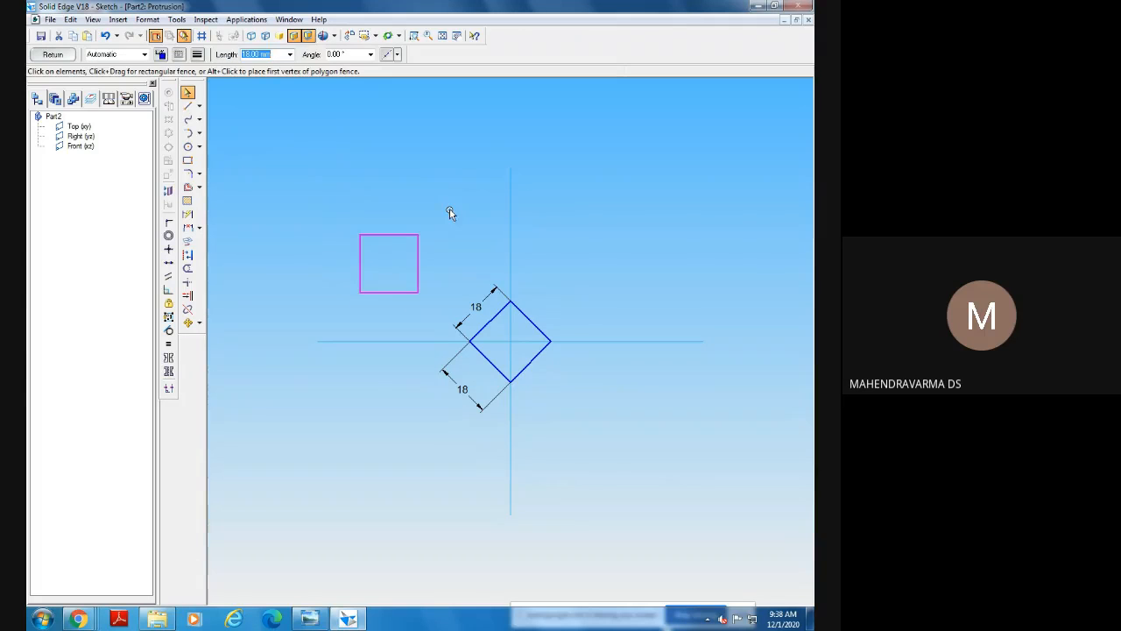
left_click(449, 214)
left_click_drag(455, 260, 594, 441)
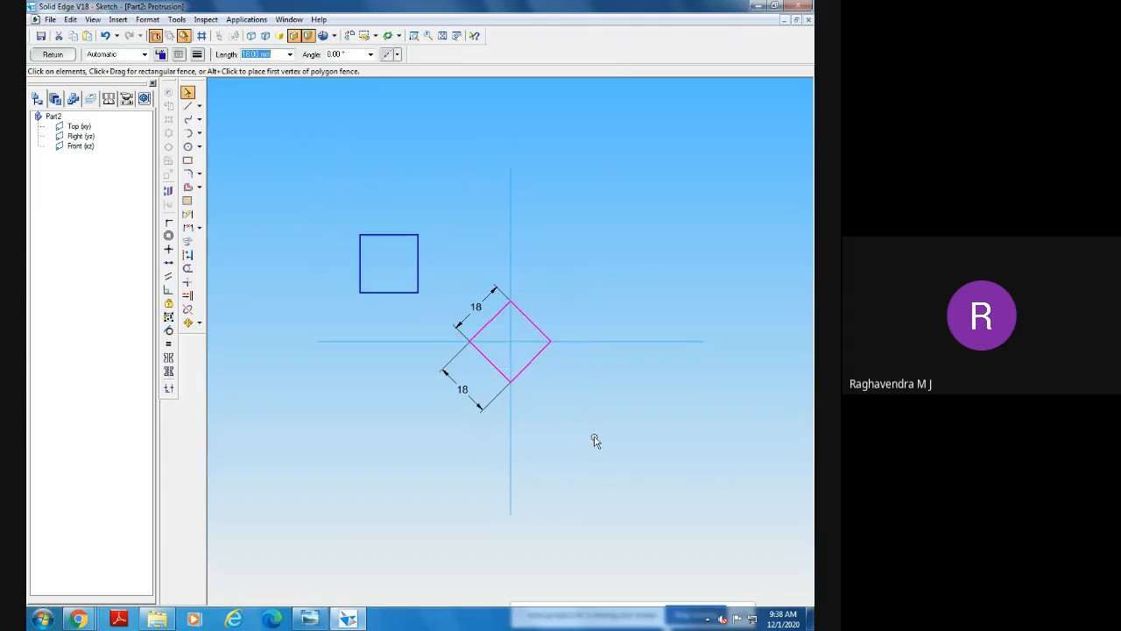
left_click_drag(311, 180, 439, 319)
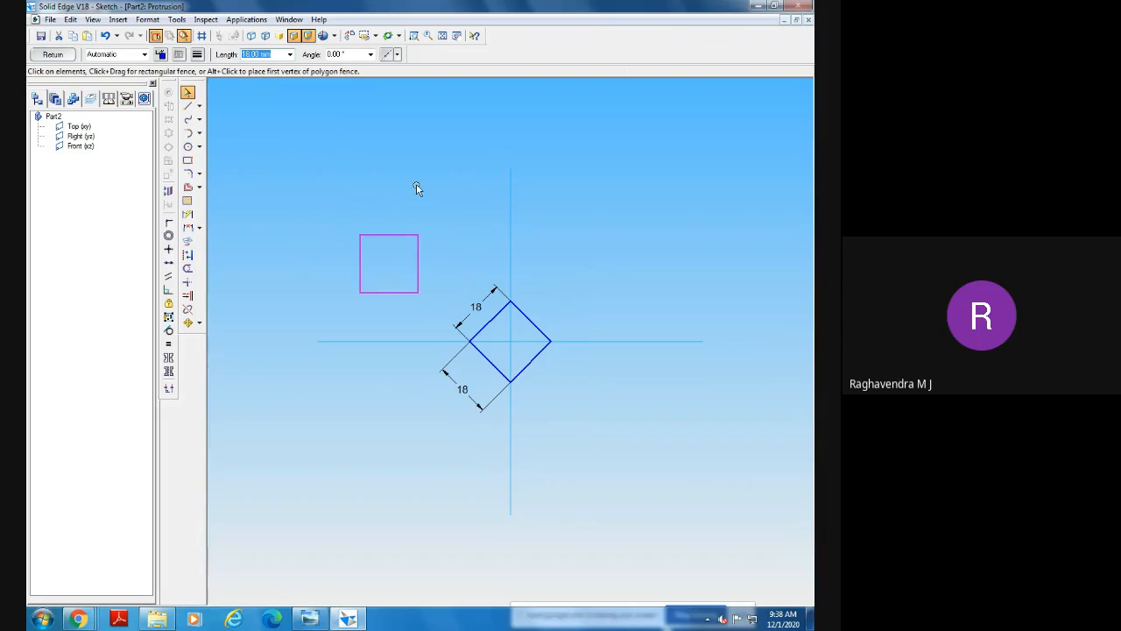
key("Delete")
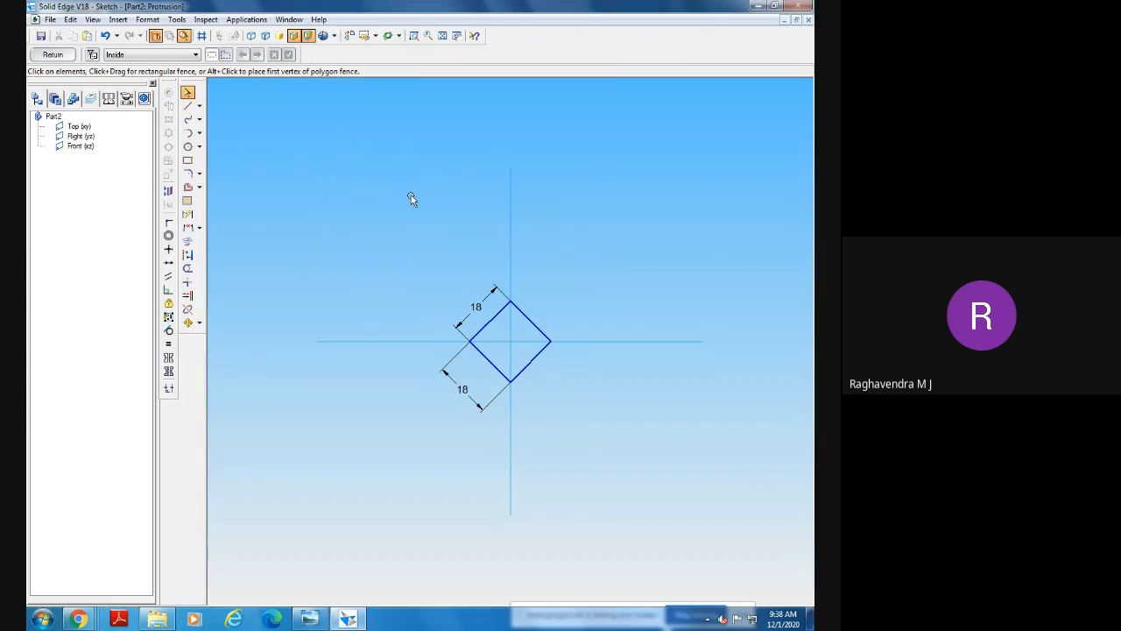
Check the head thickness on the Part 5 bolt drawing and extrude the square 6.5 mm symmetrically about its sketch plane.
left_click(309, 618)
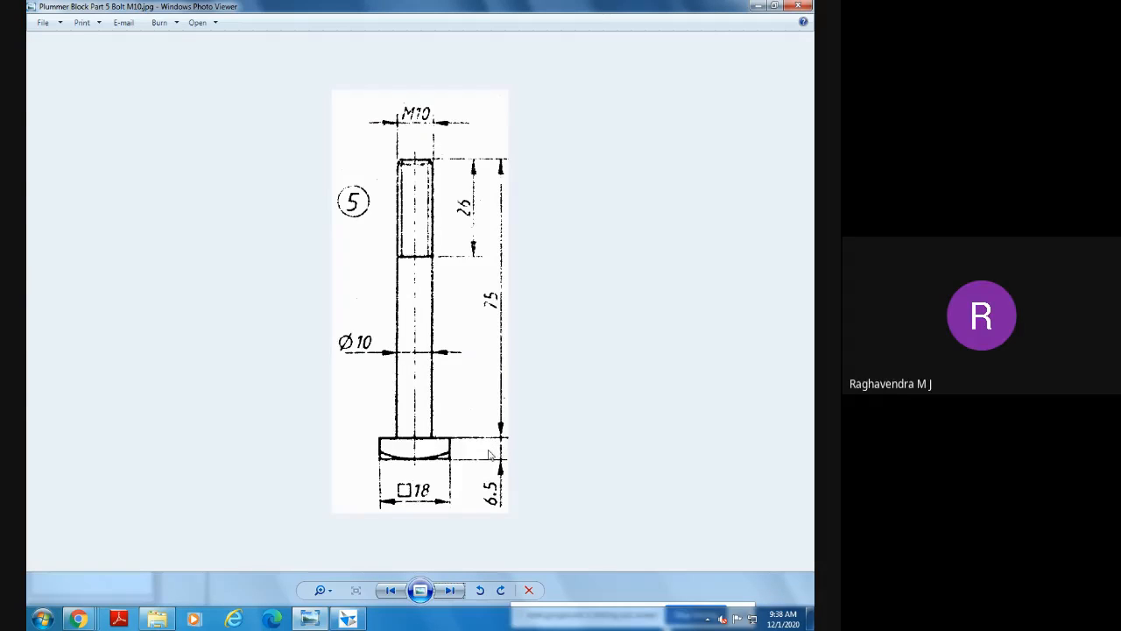
left_click(347, 619)
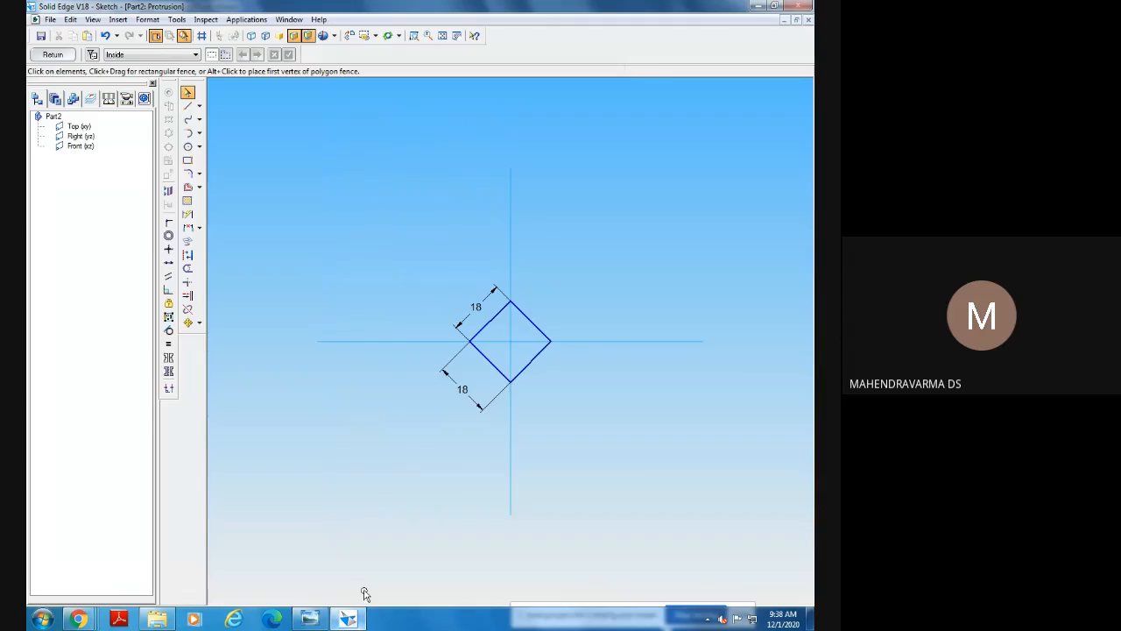
left_click(53, 55)
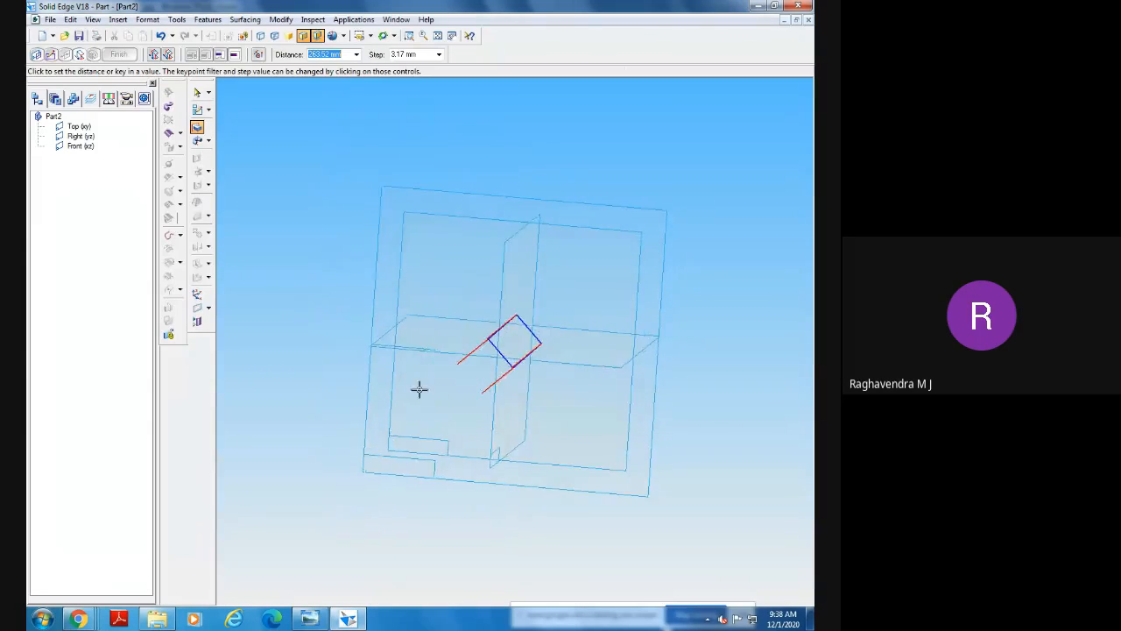
left_click(168, 54)
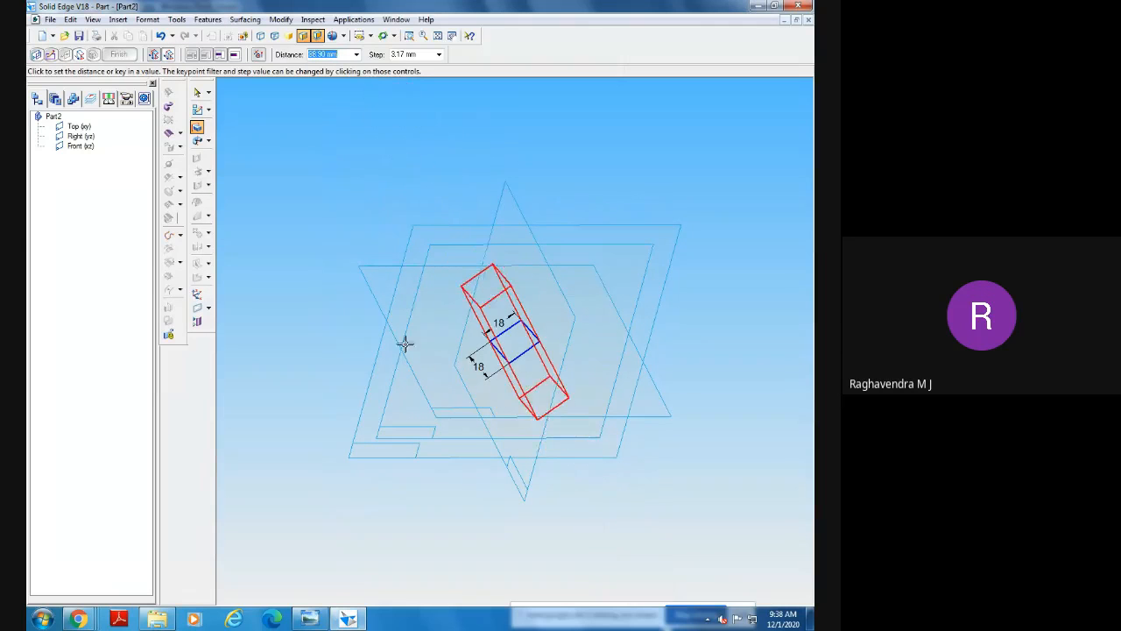
type("6.5")
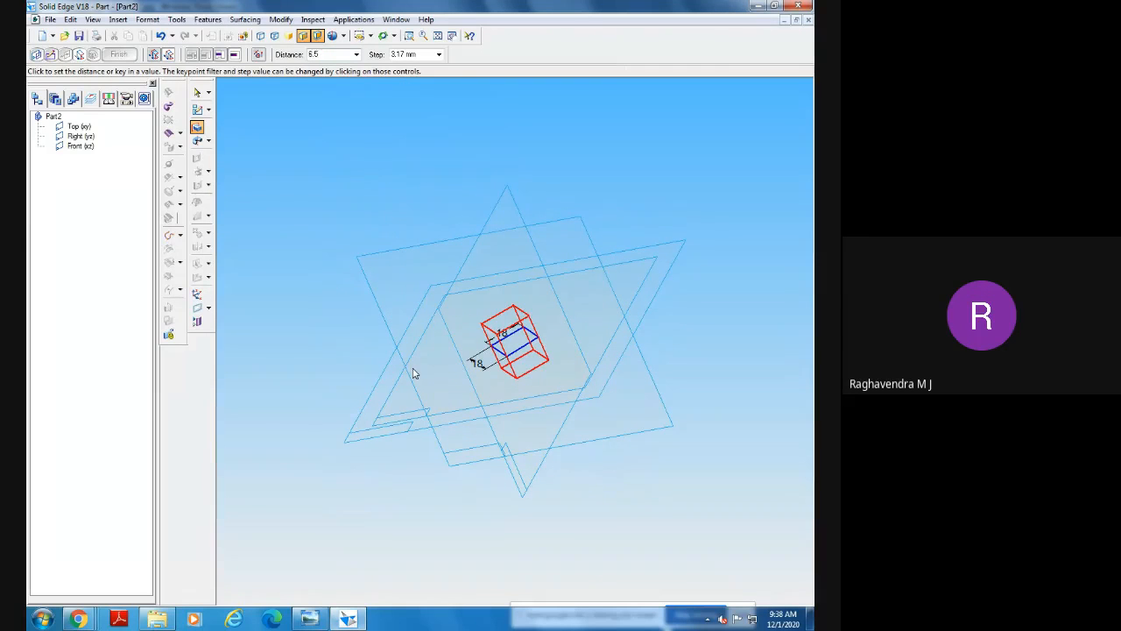
key("Return")
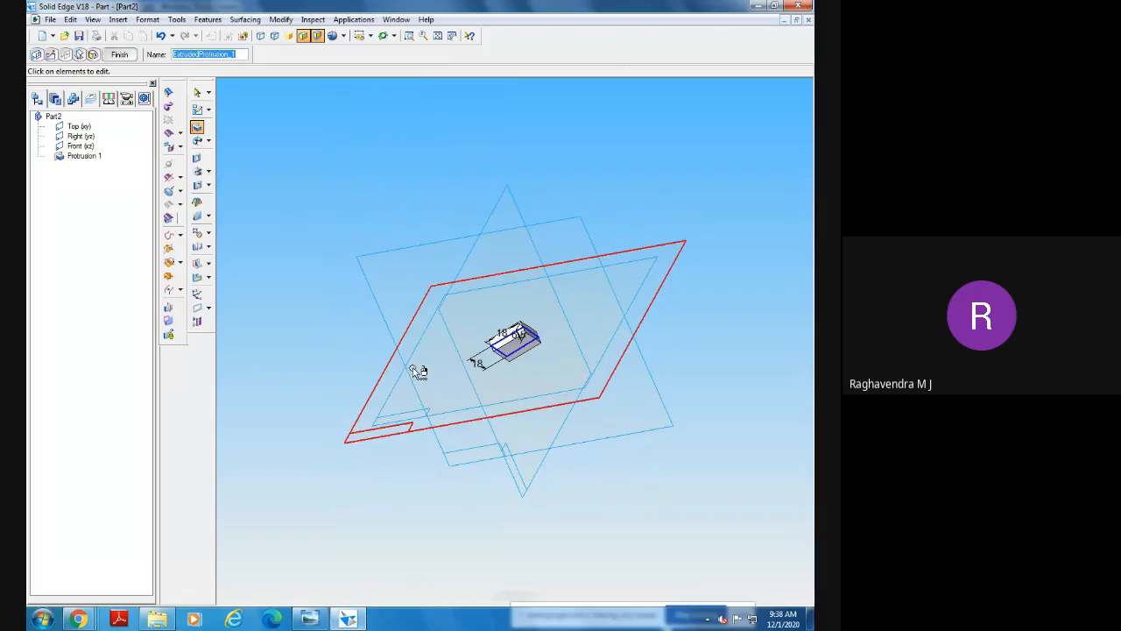
right_click(305, 281)
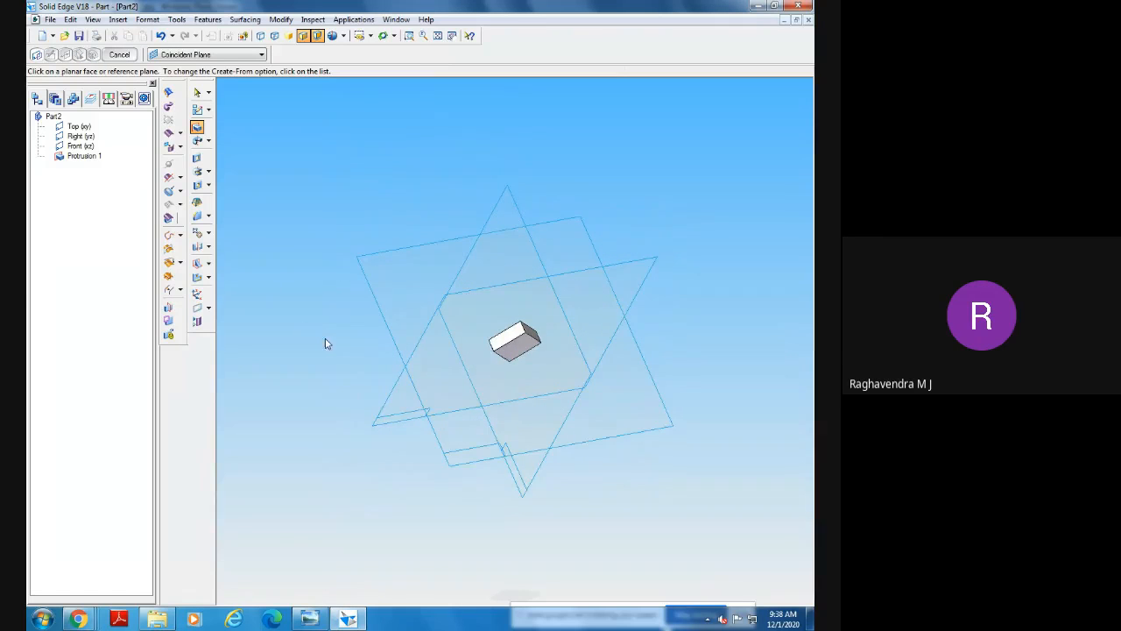
Inspect the extruded square head from the top and front, zoomed in, and in isometric and rotated views.
middle_click_drag(325, 339, 354, 360)
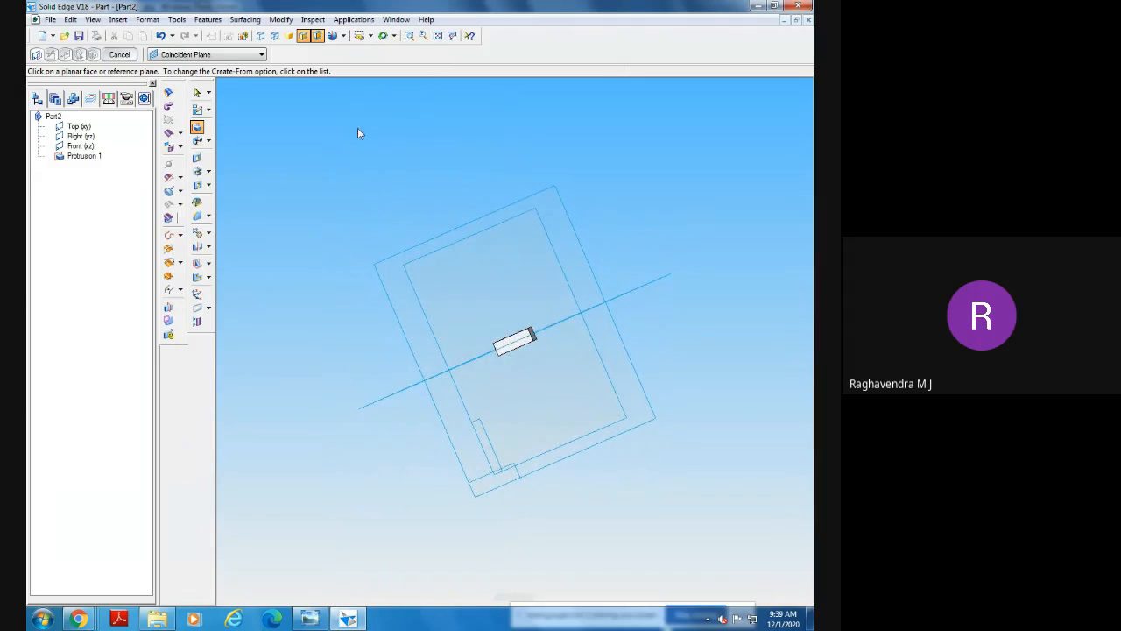
left_click(370, 35)
left_click(371, 59)
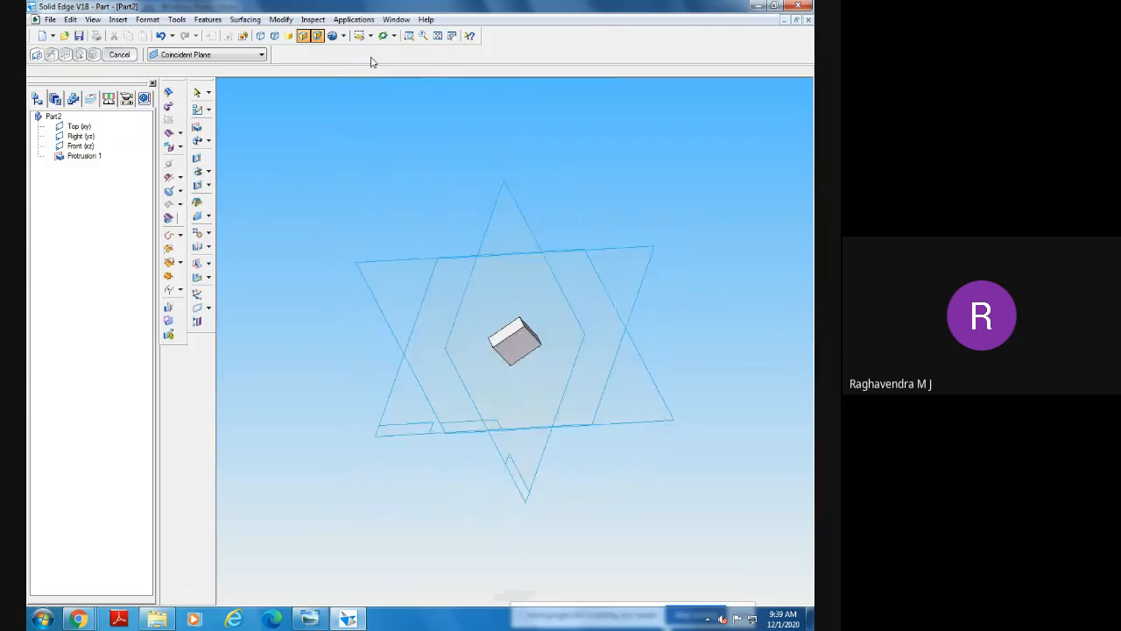
left_click(370, 36)
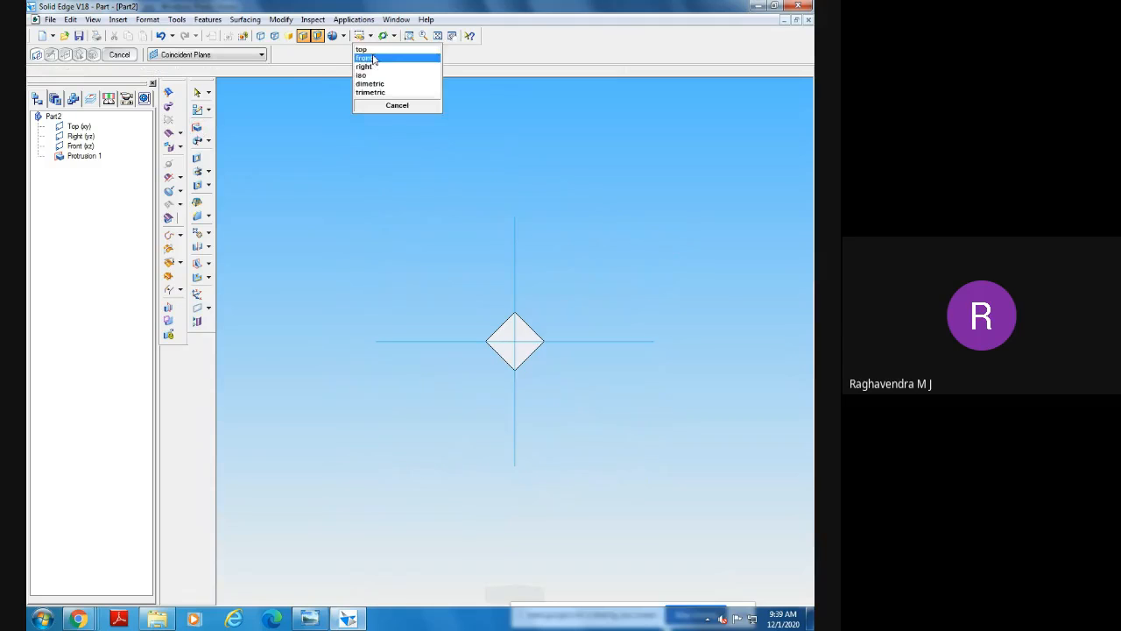
left_click(369, 57)
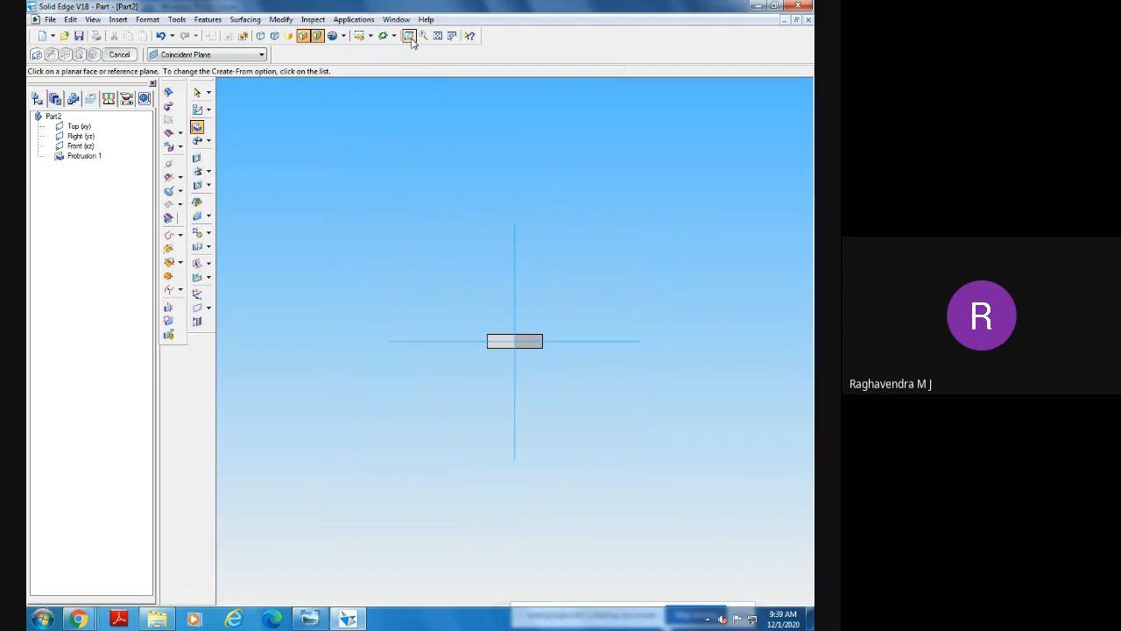
left_click(409, 35)
left_click_drag(417, 298, 618, 425)
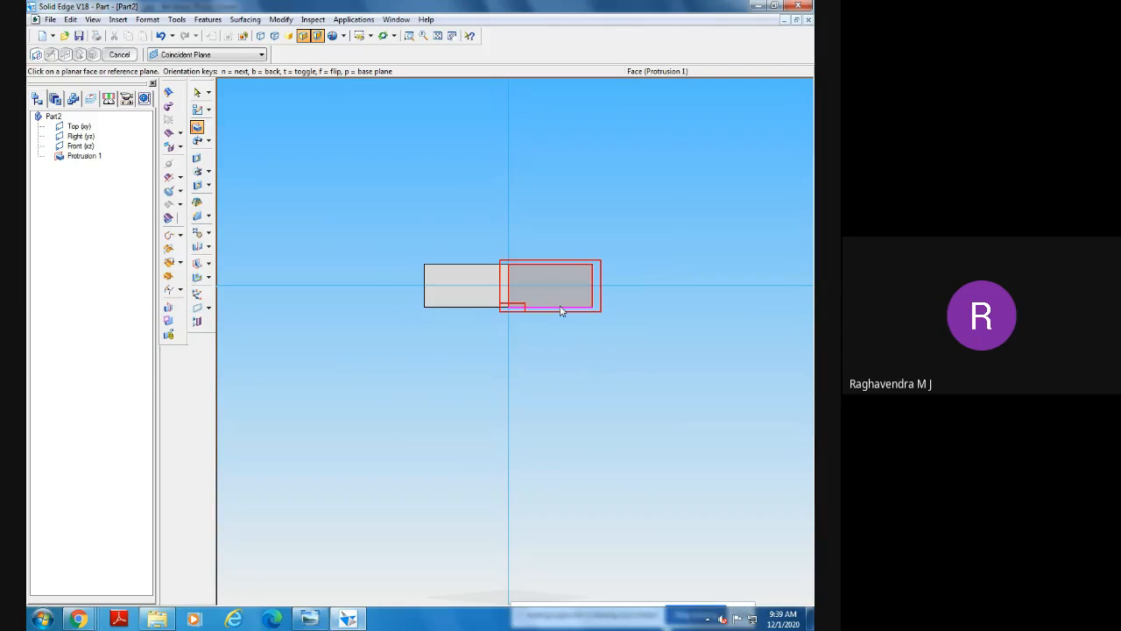
left_click(119, 54)
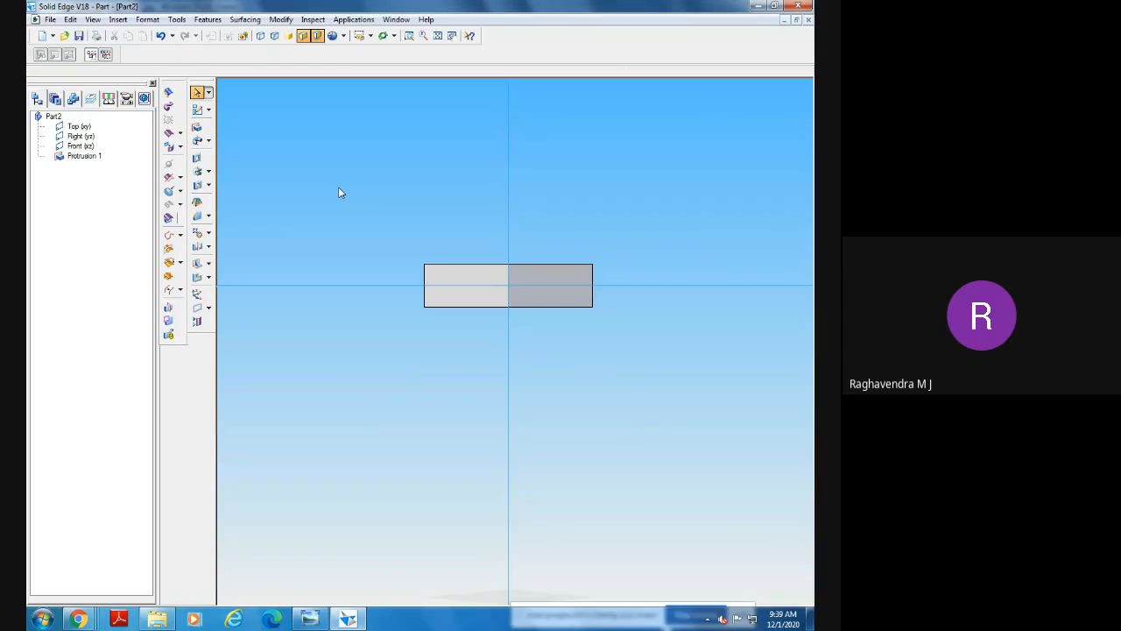
key("ctrl+i")
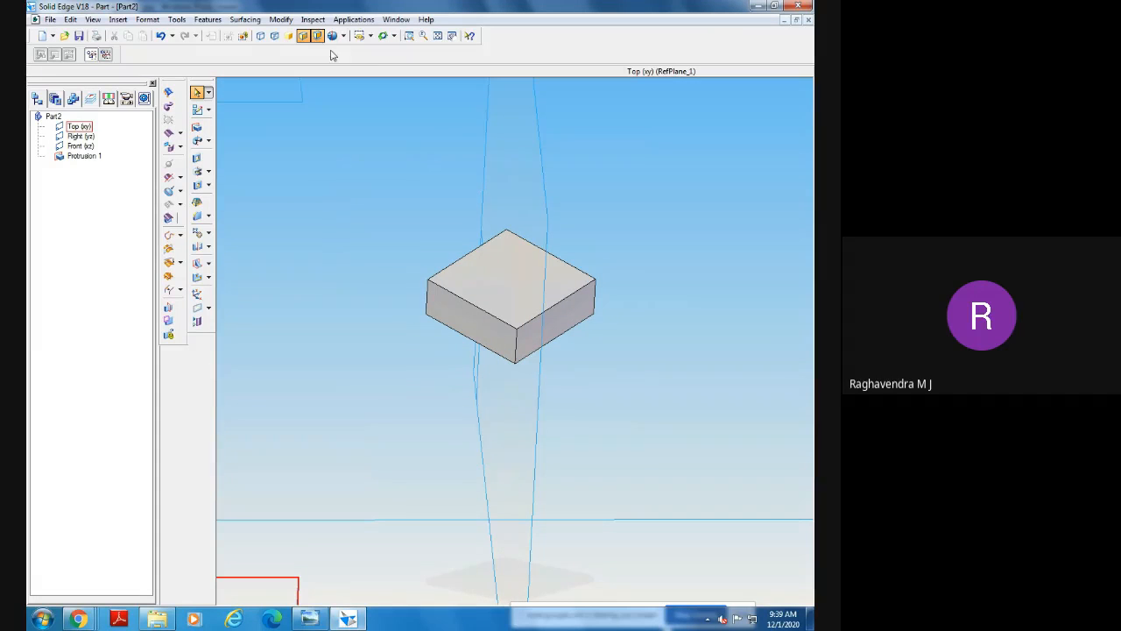
middle_click_drag(378, 273, 337, 291)
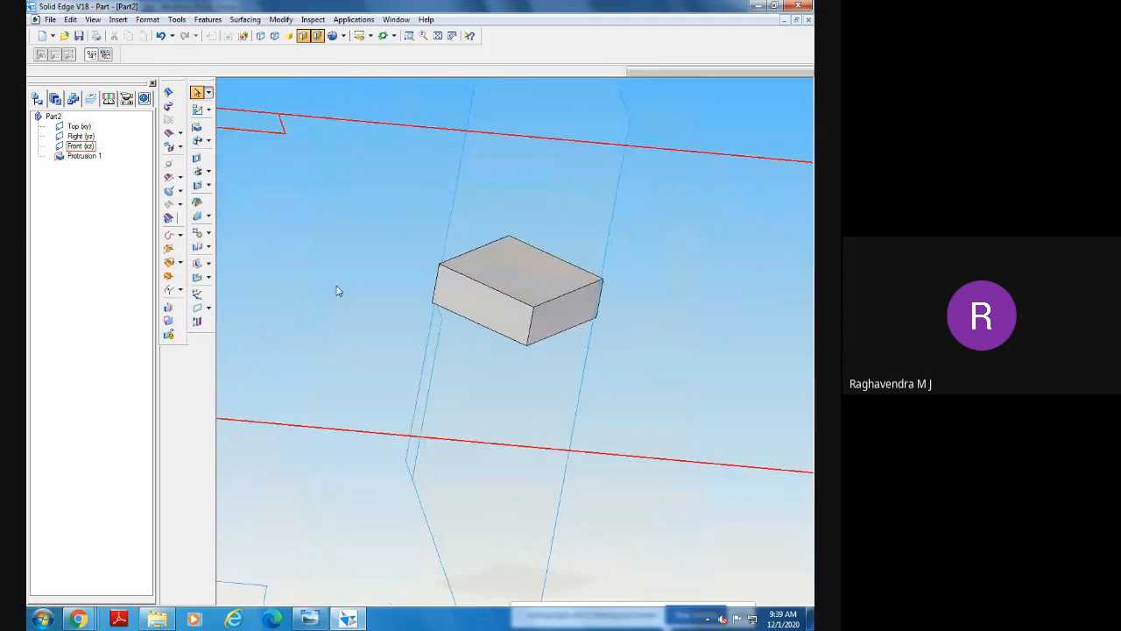
Review the shank's diameter and length on the Part 5 bolt drawing in Windows Photo Viewer, and return to Solid Edge.
key("alt+Tab")
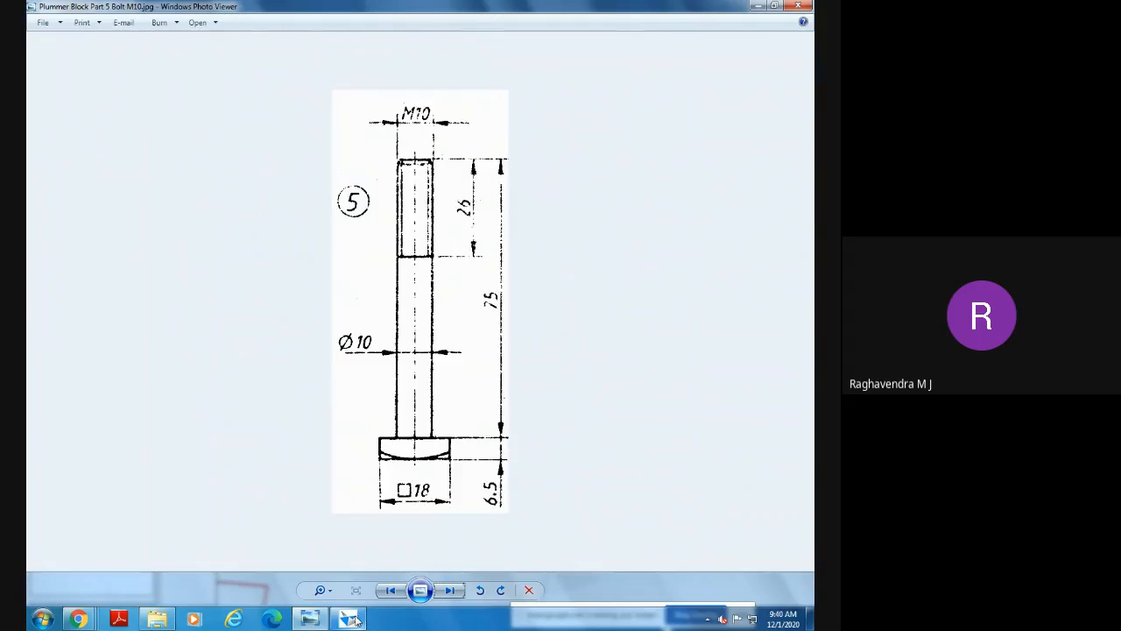
left_click(349, 618)
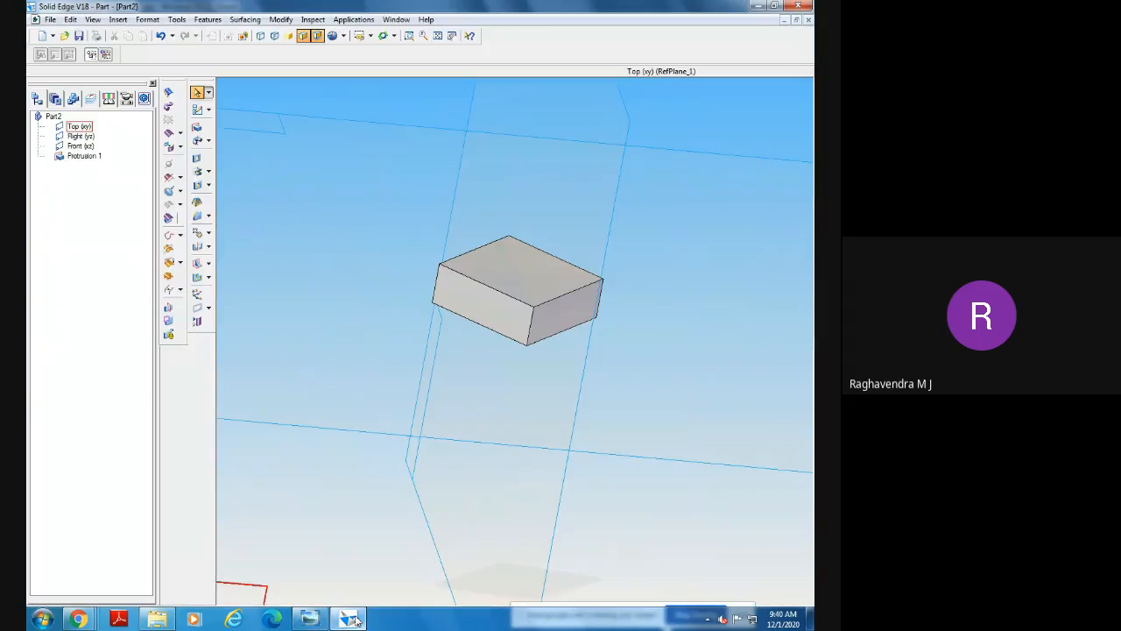
left_click(197, 127)
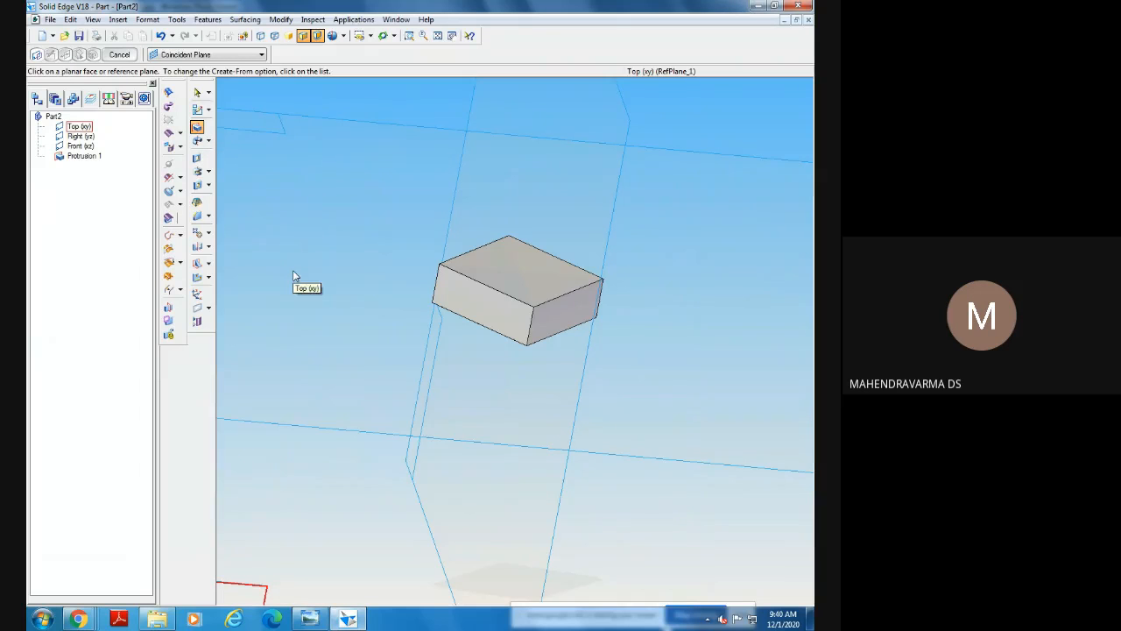
left_click(310, 619)
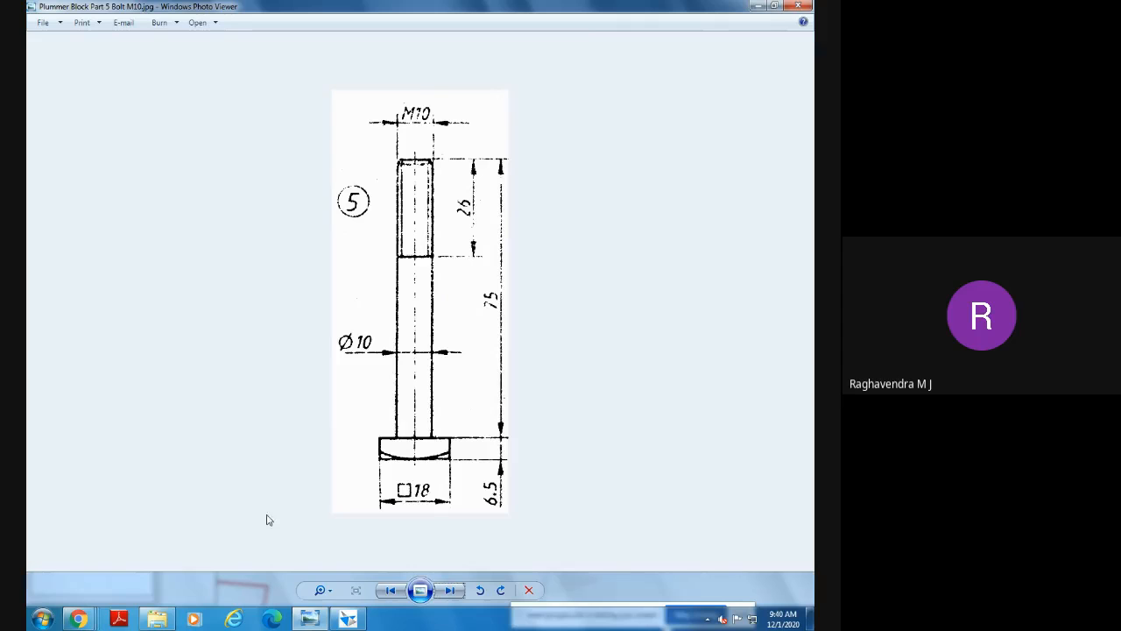
left_click(350, 619)
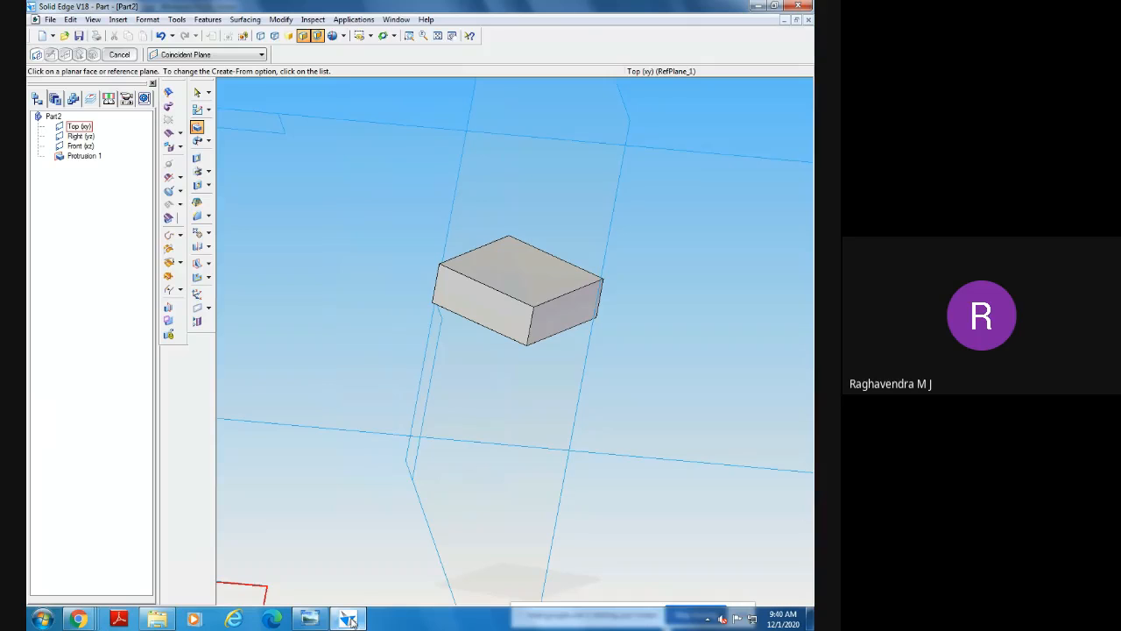
left_click(198, 128)
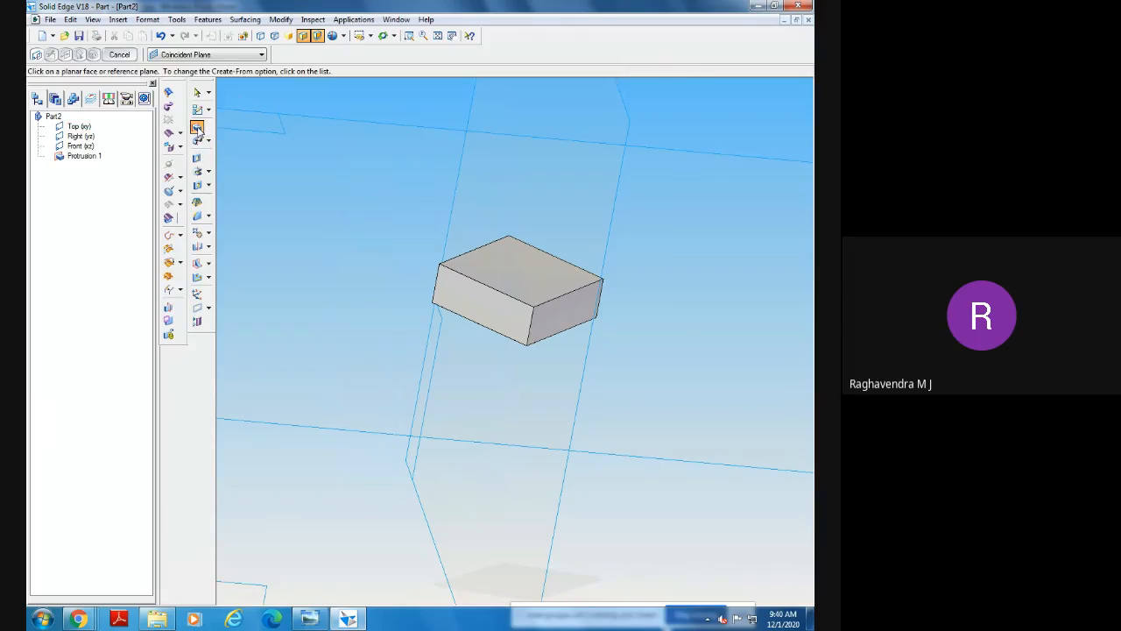
left_click(532, 281)
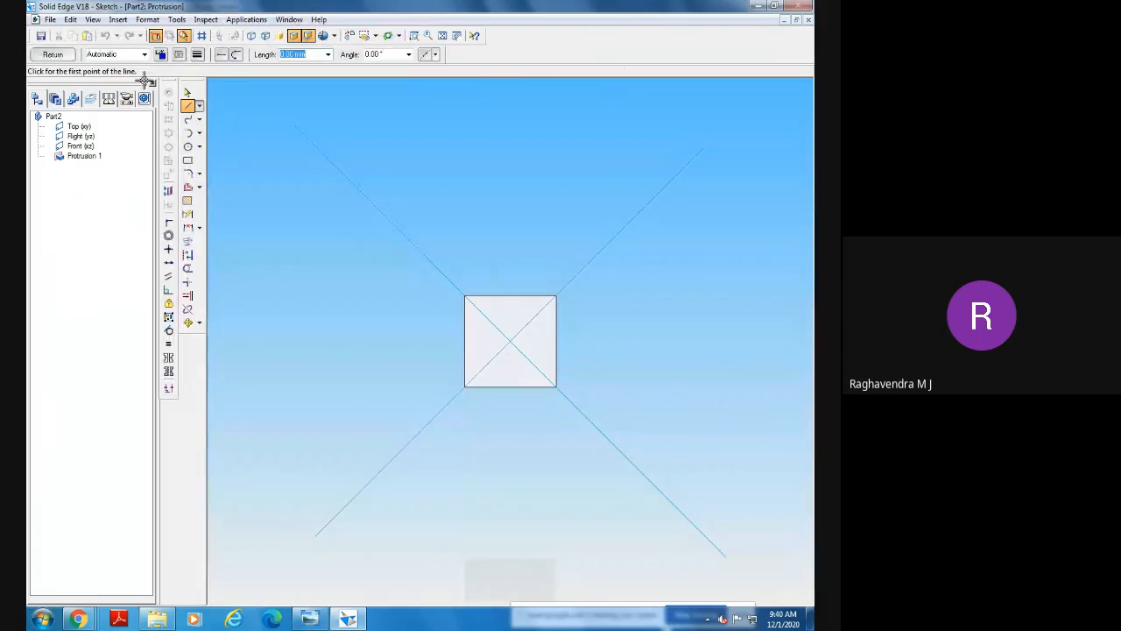
left_click(52, 56)
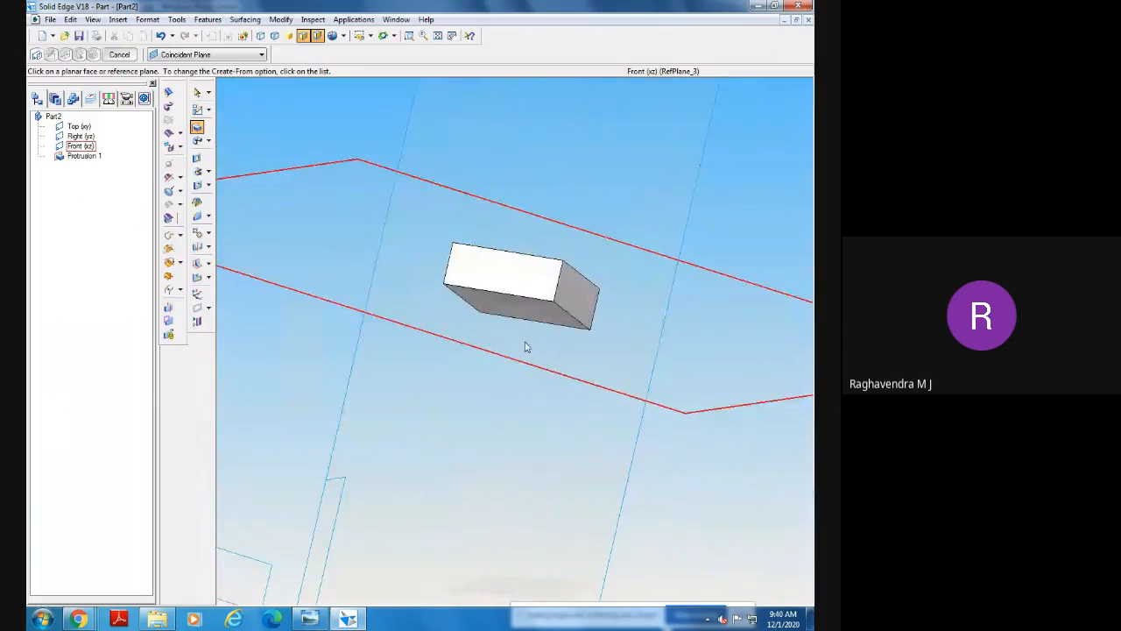
Start a protrusion sketch on the head's square face and draw a 10 mm diameter circle centred on the face.
left_click(493, 290)
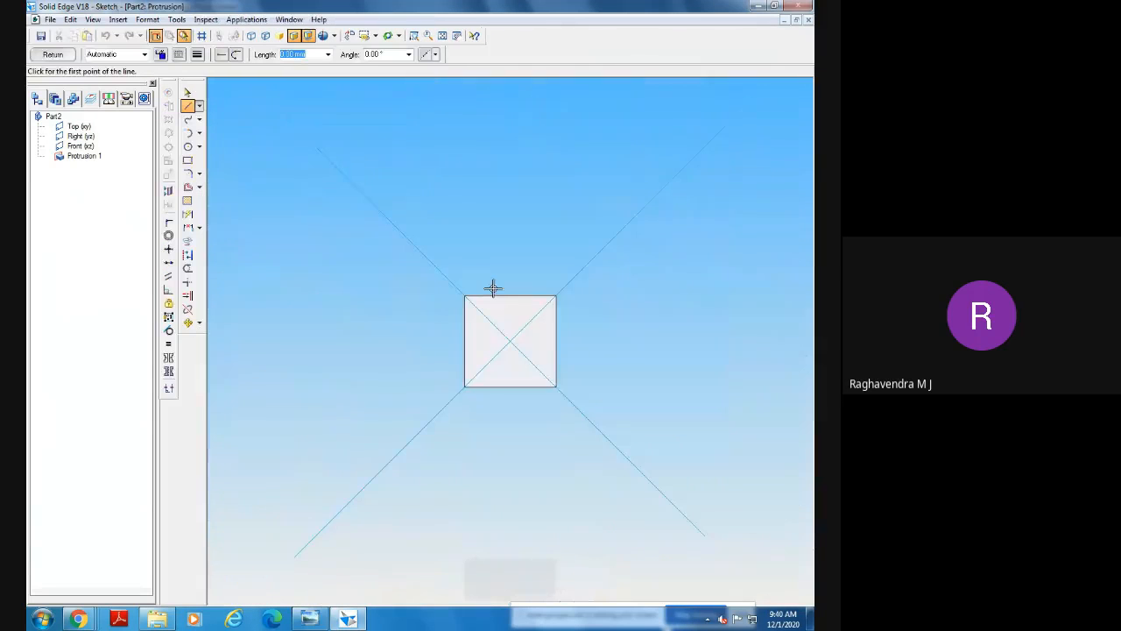
left_click(188, 146)
left_click(510, 341)
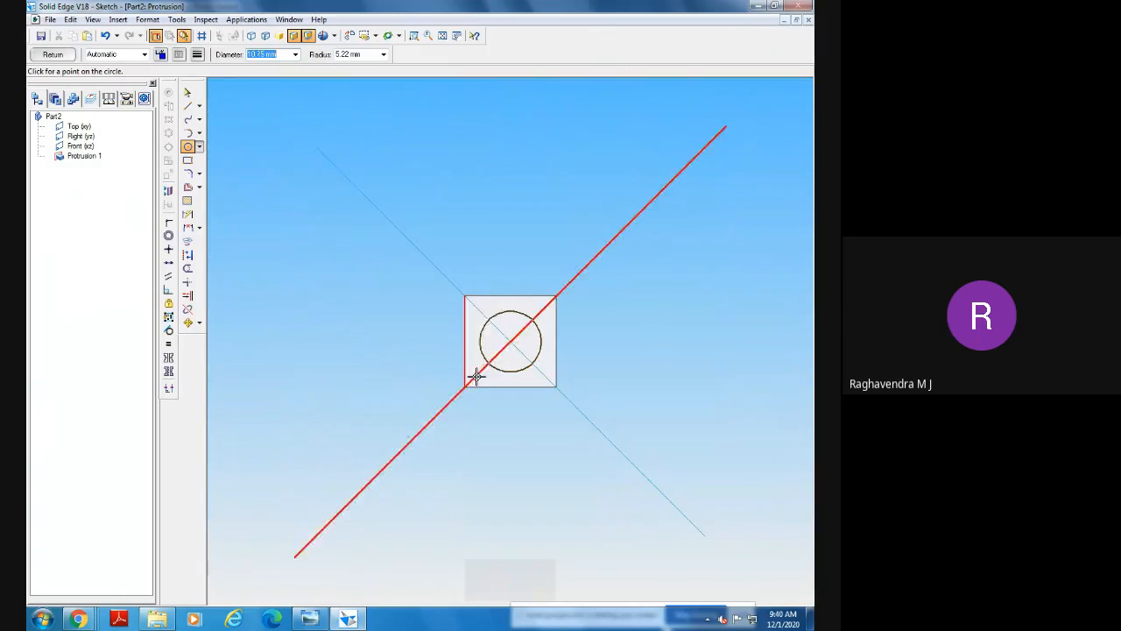
left_click(309, 618)
left_click(310, 618)
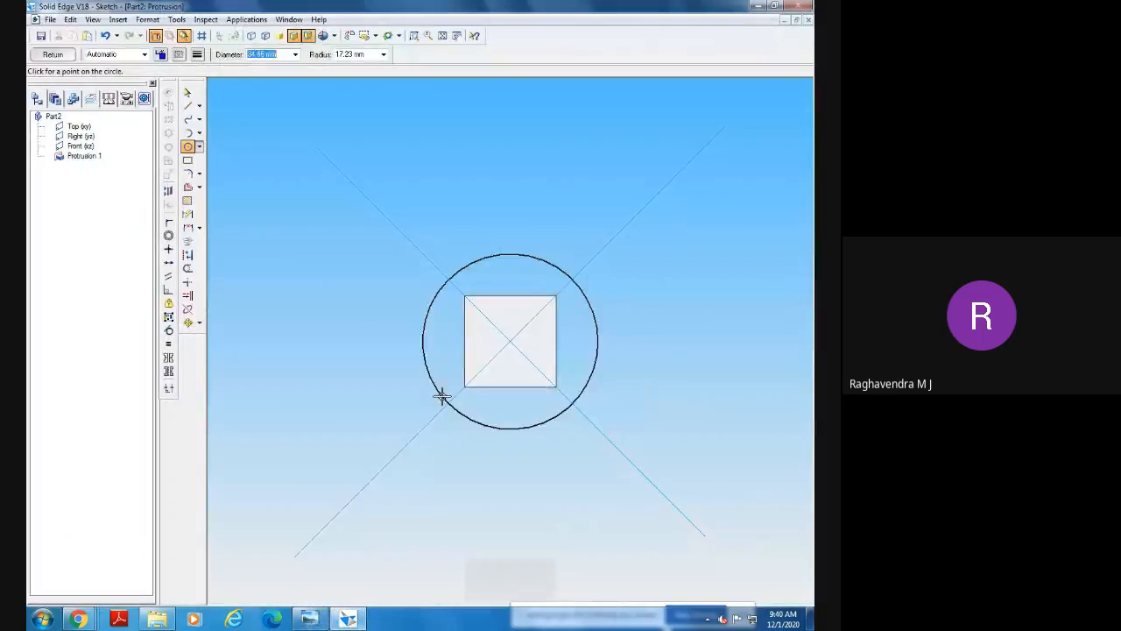
type("10")
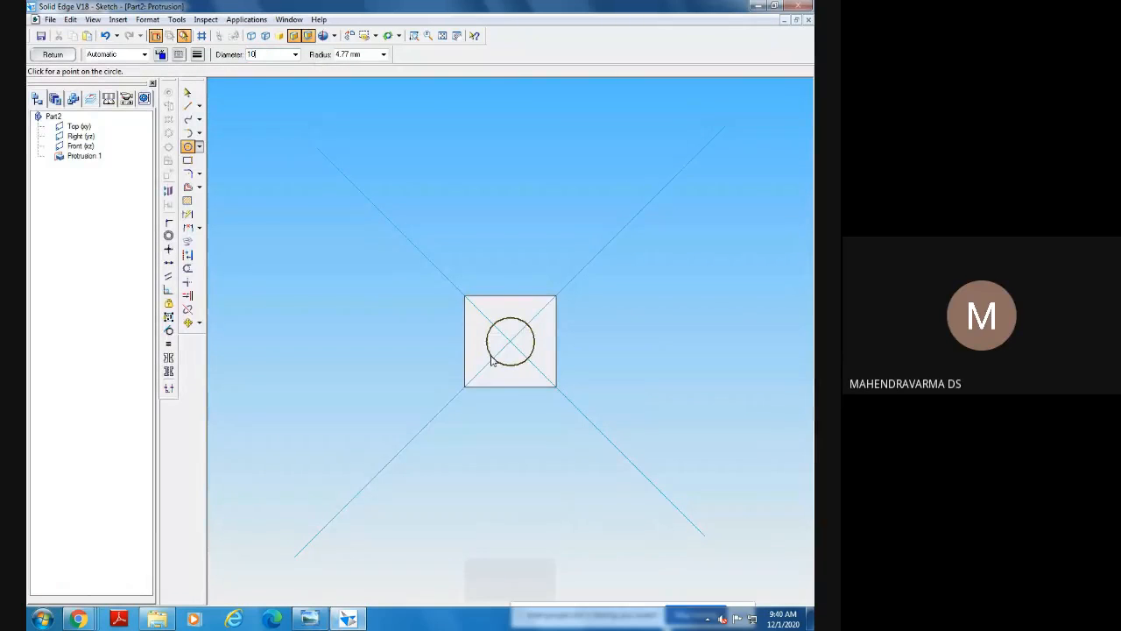
key("Return")
Dimension the circle's diameter, placing the value outside the square face.
left_click(187, 92)
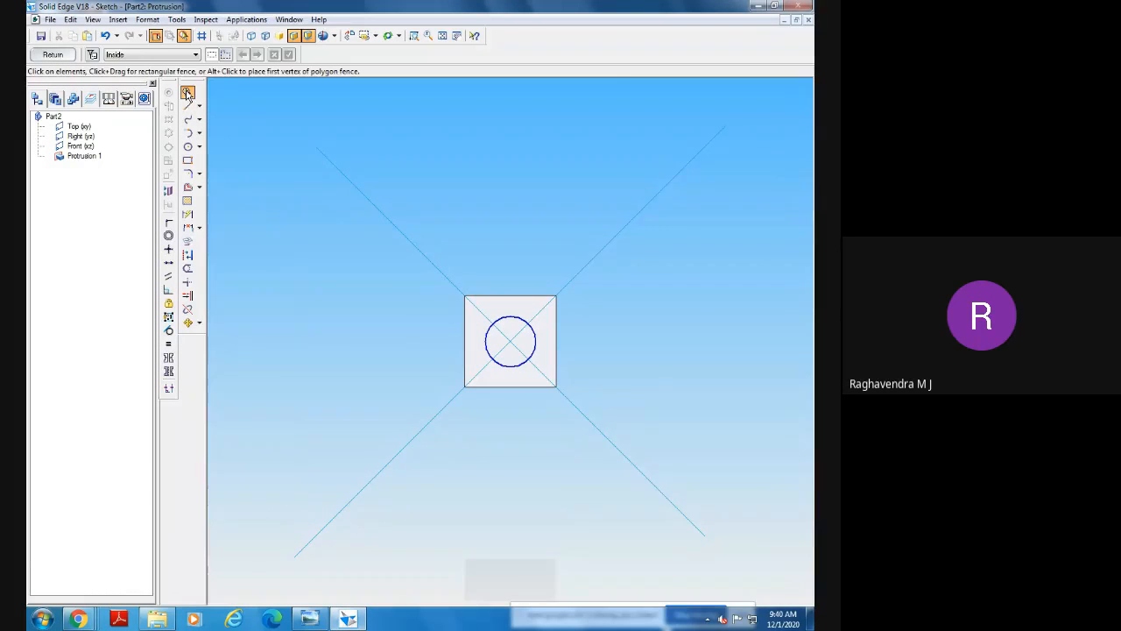
left_click(188, 214)
left_click(535, 337)
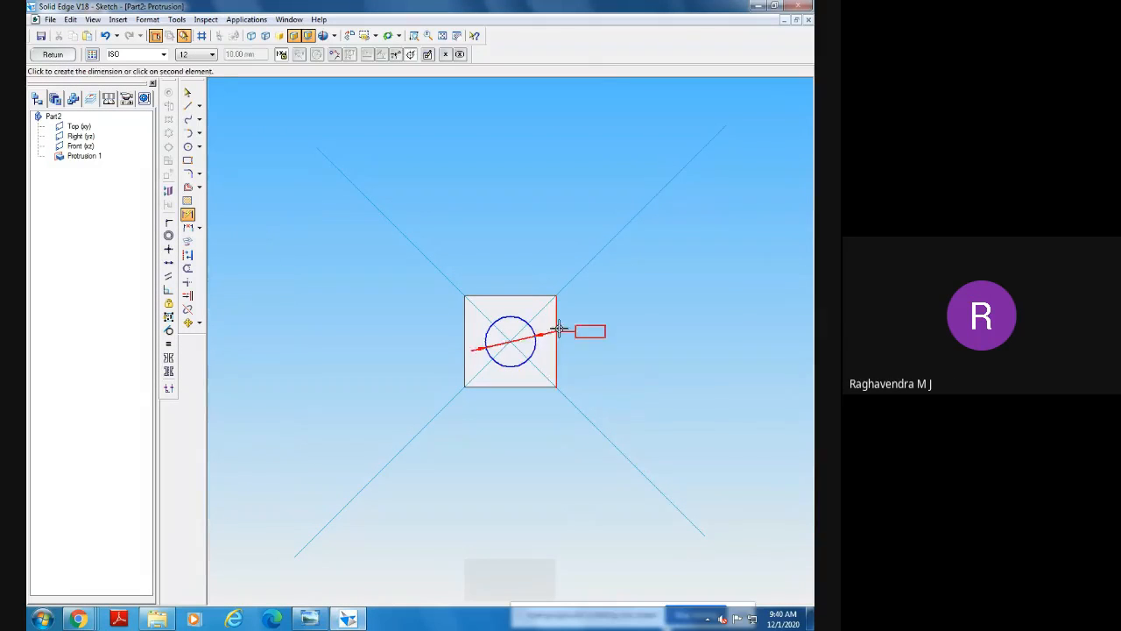
left_click(600, 316)
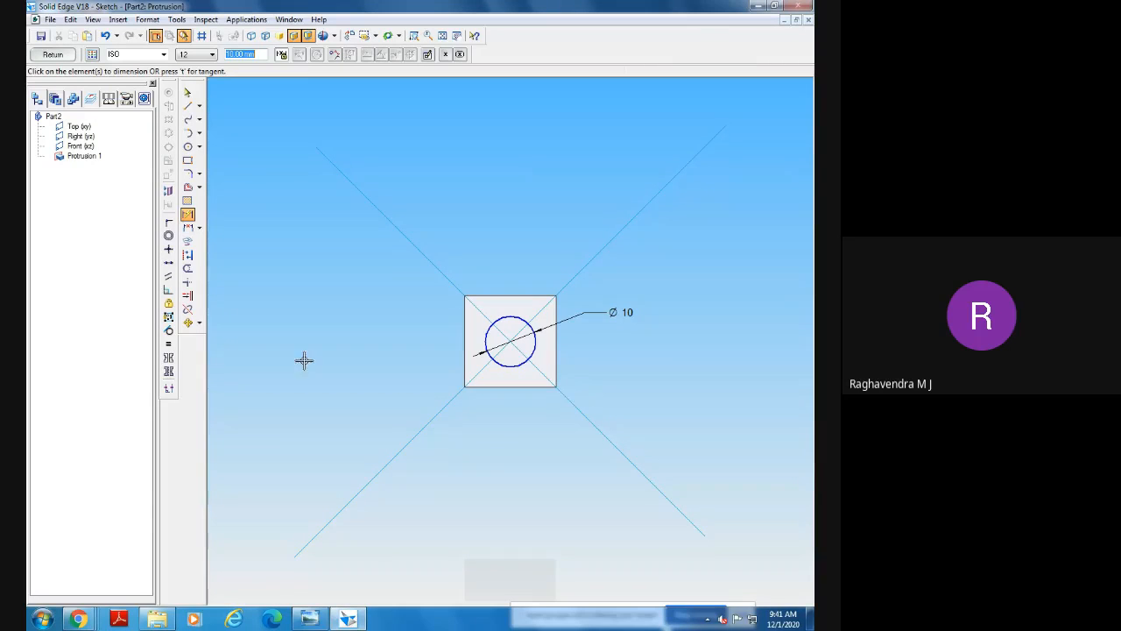
Extrude the circle 75 mm outward from the square head to form the bolt shank.
left_click(53, 56)
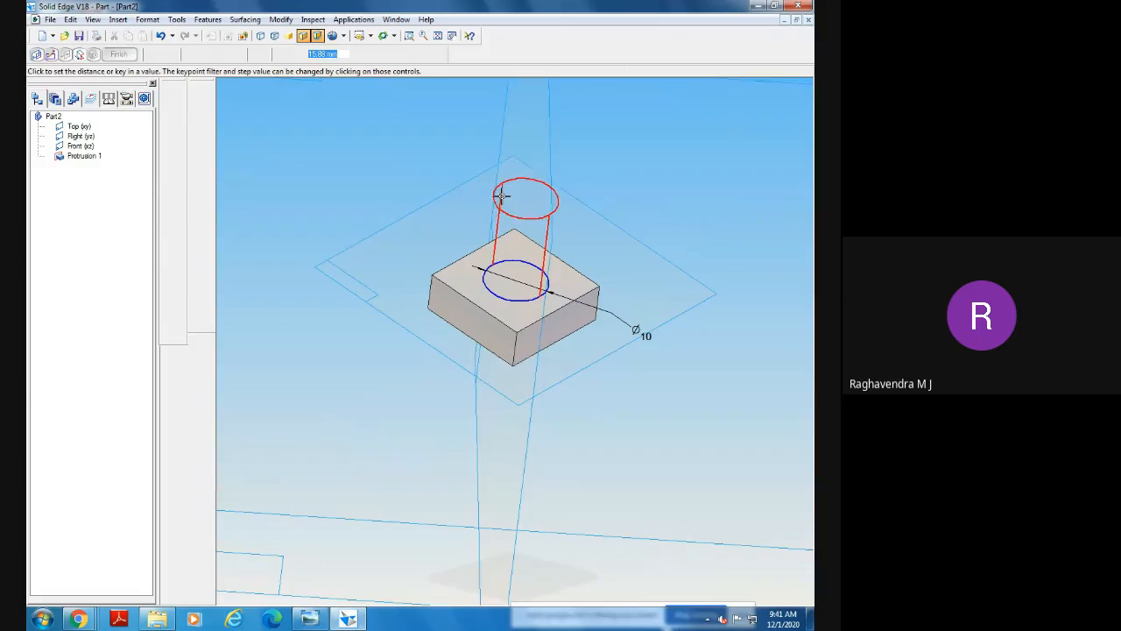
left_click(438, 36)
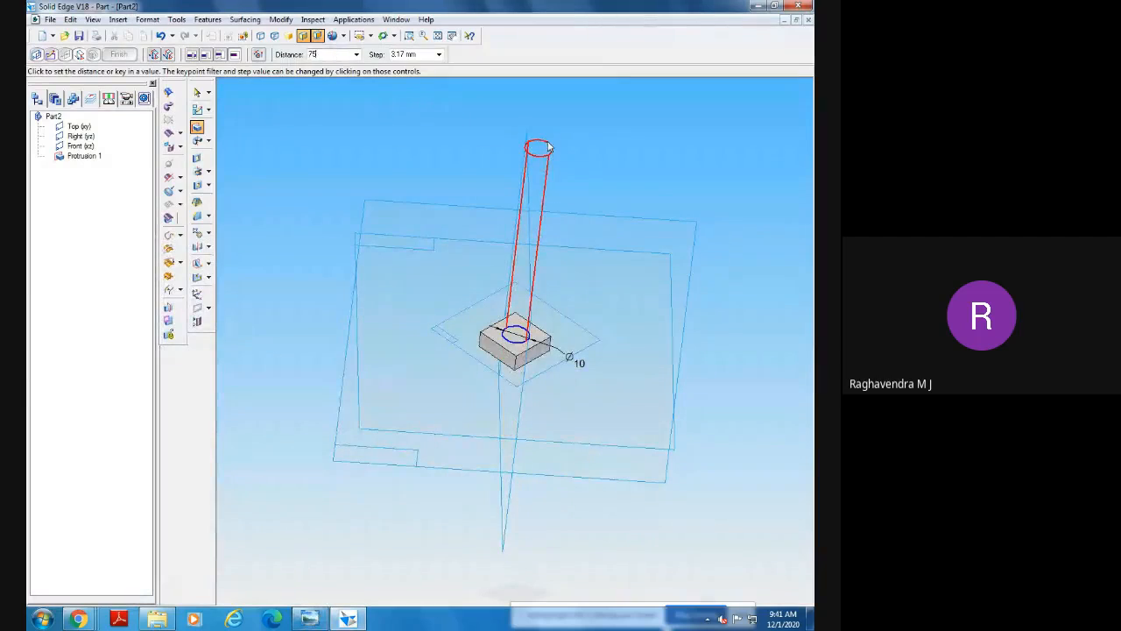
left_click(548, 145)
left_click(559, 122)
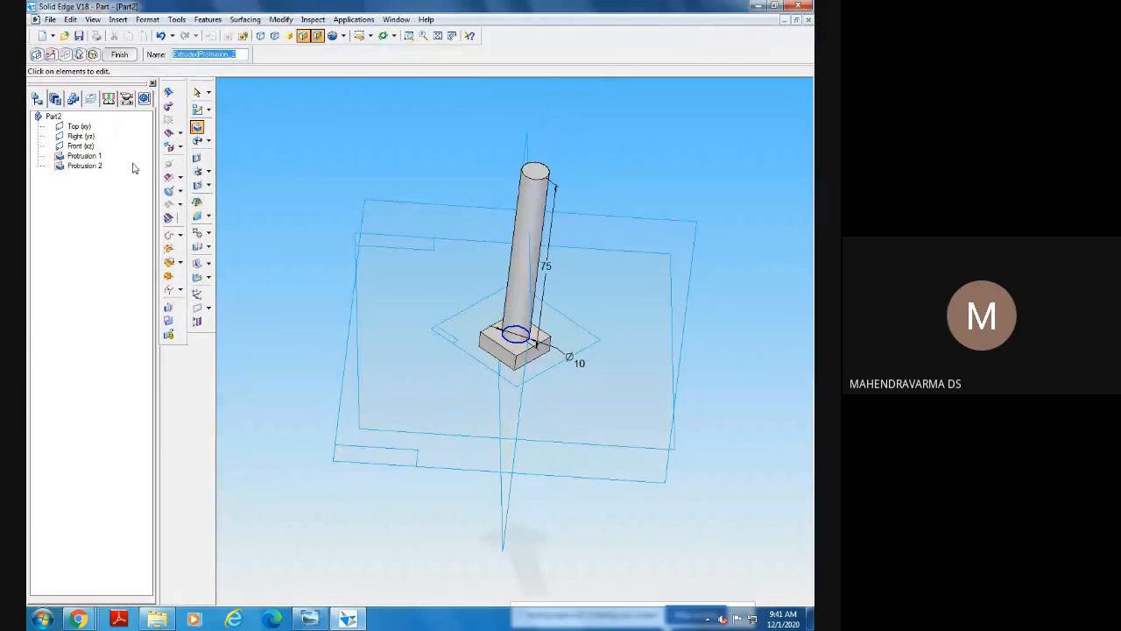
left_click(124, 57)
mouse_move(720, 413)
middle_mouse_down()
mouse_move(698, 371)
mouse_move(688, 388)
mouse_move(741, 415)
mouse_move(710, 424)
middle_mouse_up()
Check the M10 thread callout on the Part 5 bolt drawing and return to the Solid Edge model.
left_click(309, 619)
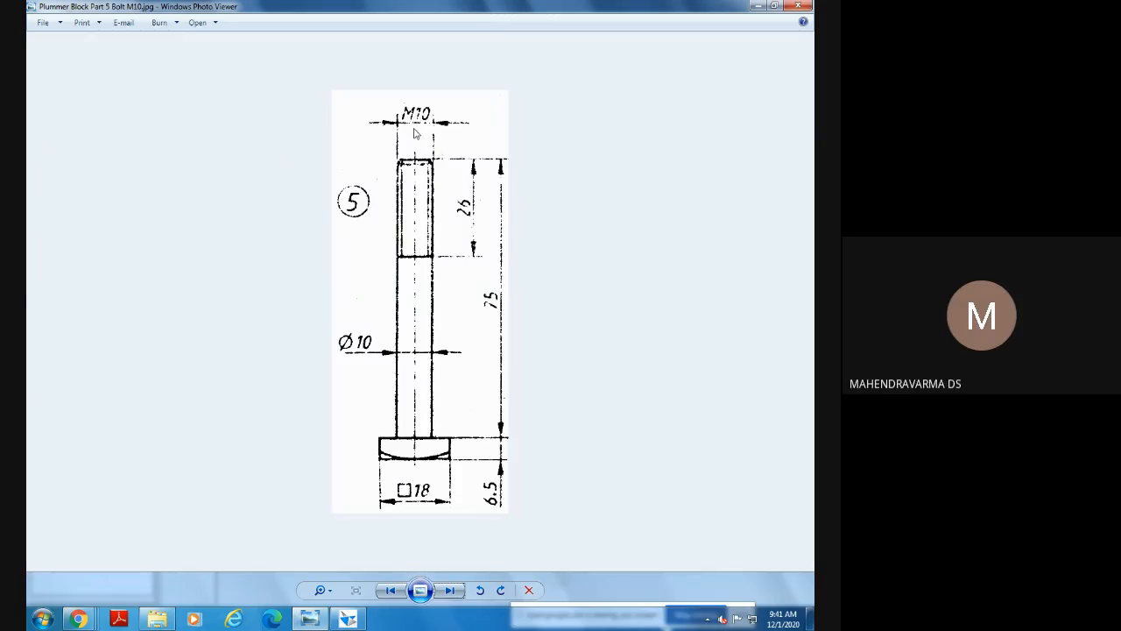
key("alt+Tab")
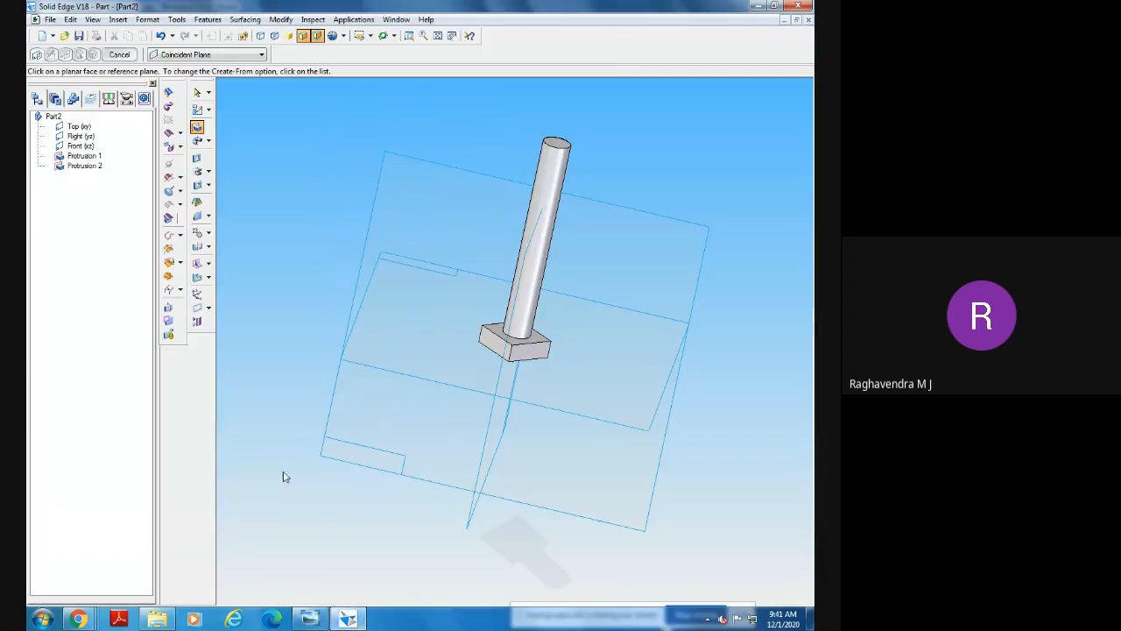
Start a straight thread on the bolt shank, offset from the shank's free end.
left_click(209, 172)
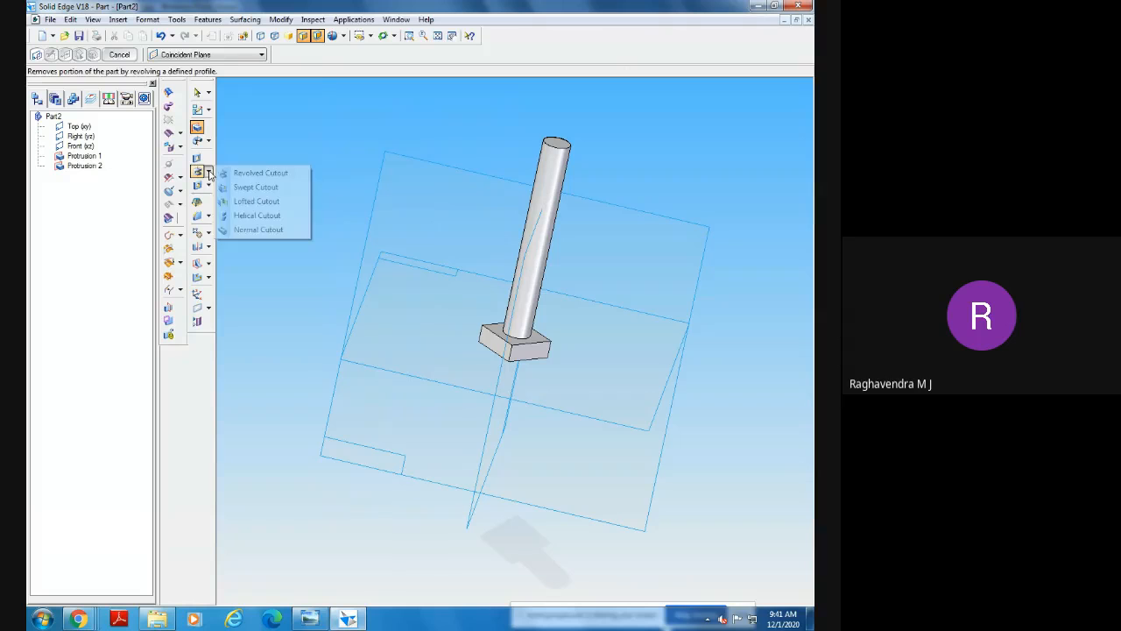
left_click(209, 185)
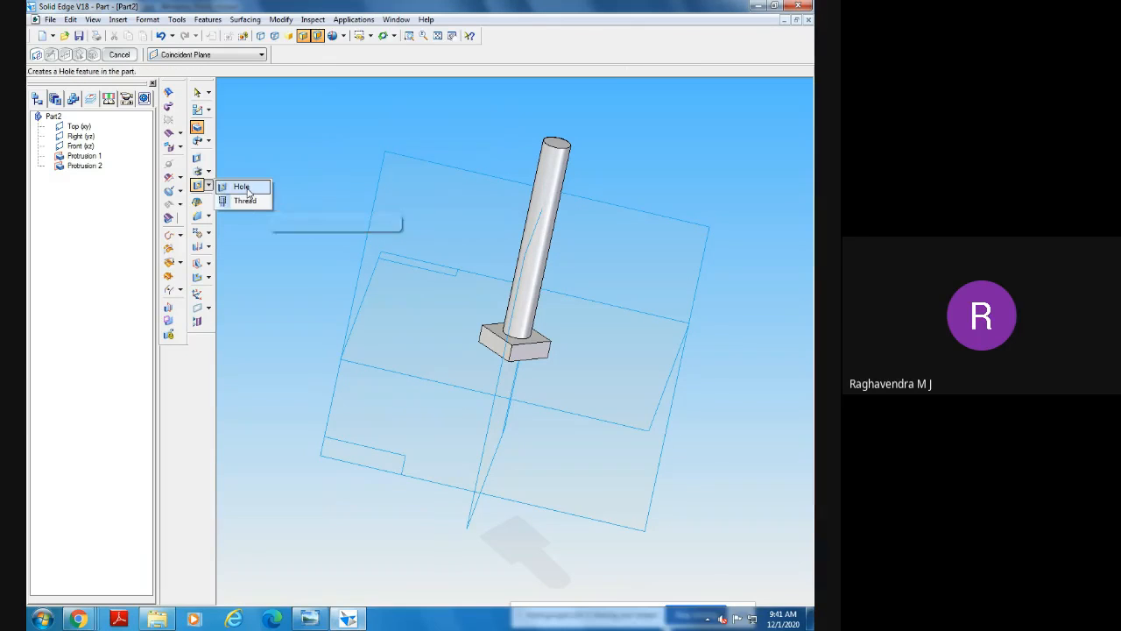
left_click(247, 202)
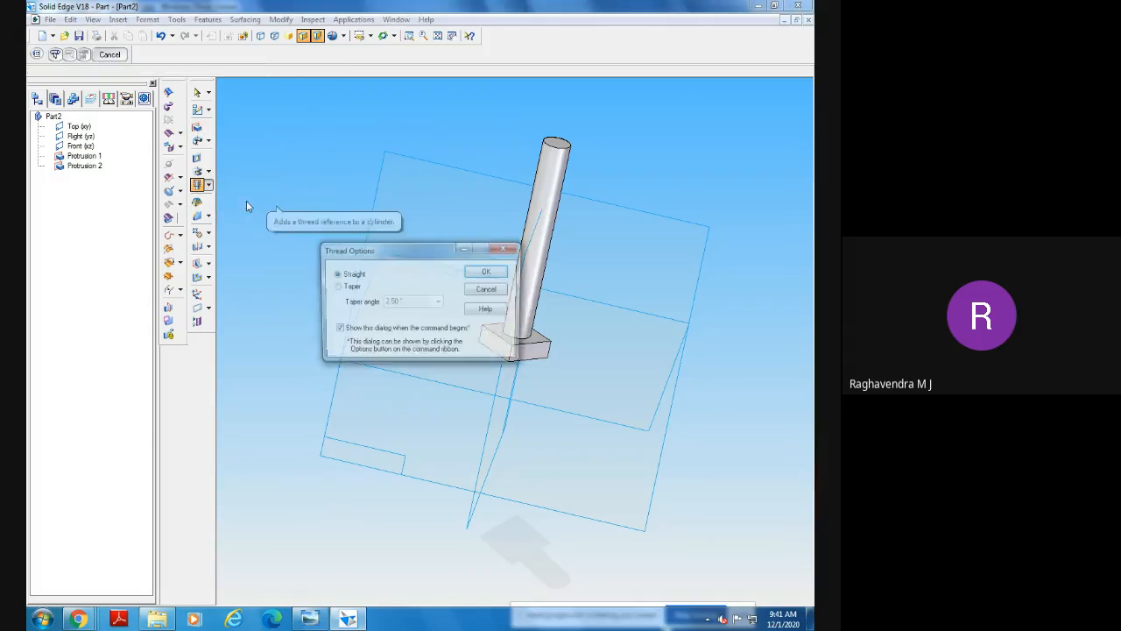
left_click(474, 275)
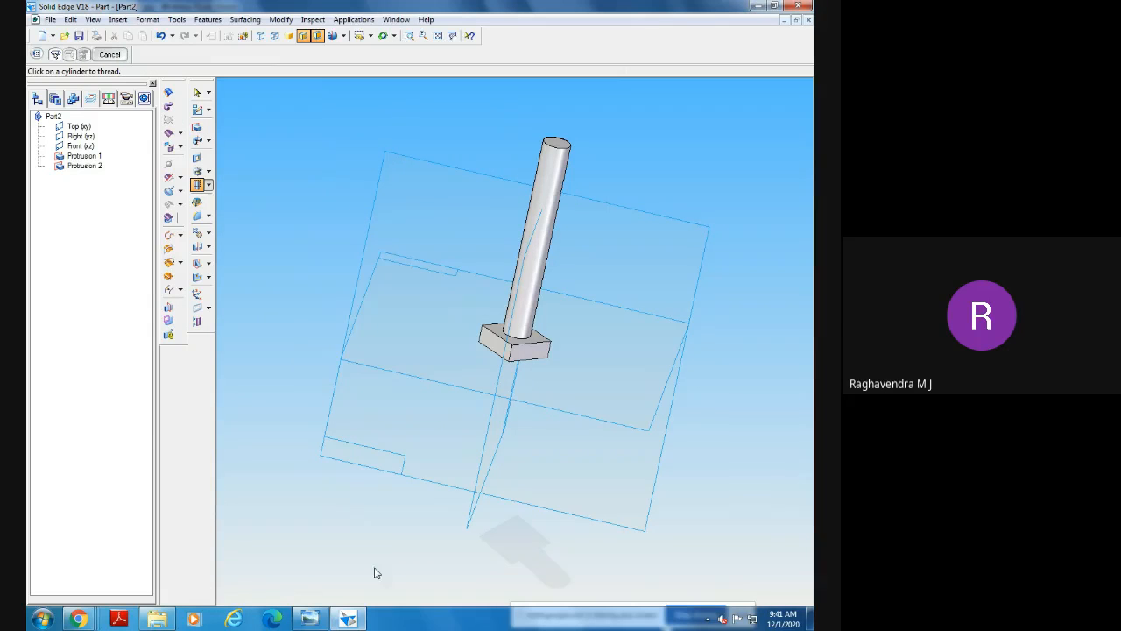
left_click(557, 180)
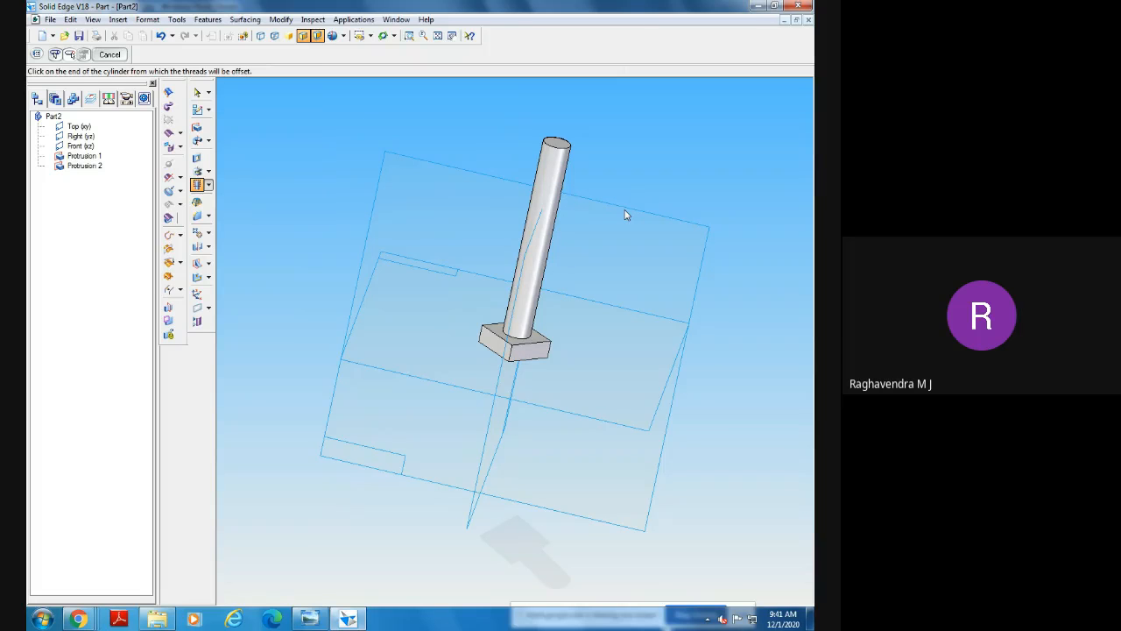
left_click(563, 151)
Check the thread length on the Part 5 bolt drawing, return to the Solid Edge model and switch the thread depth to Finite value.
left_click(309, 618)
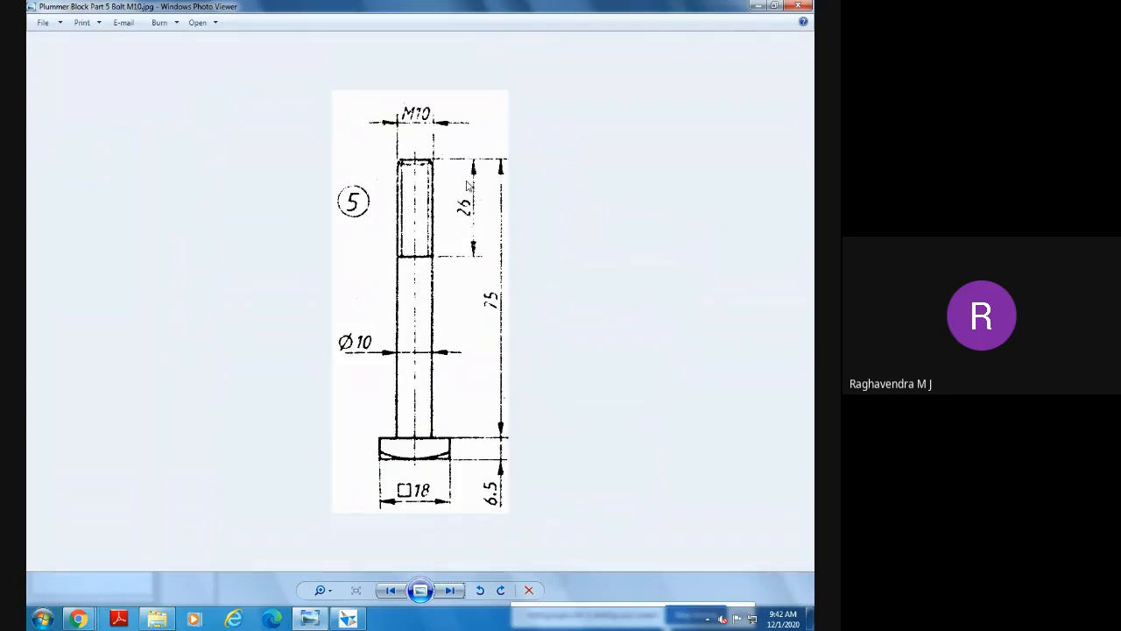
left_click(345, 619)
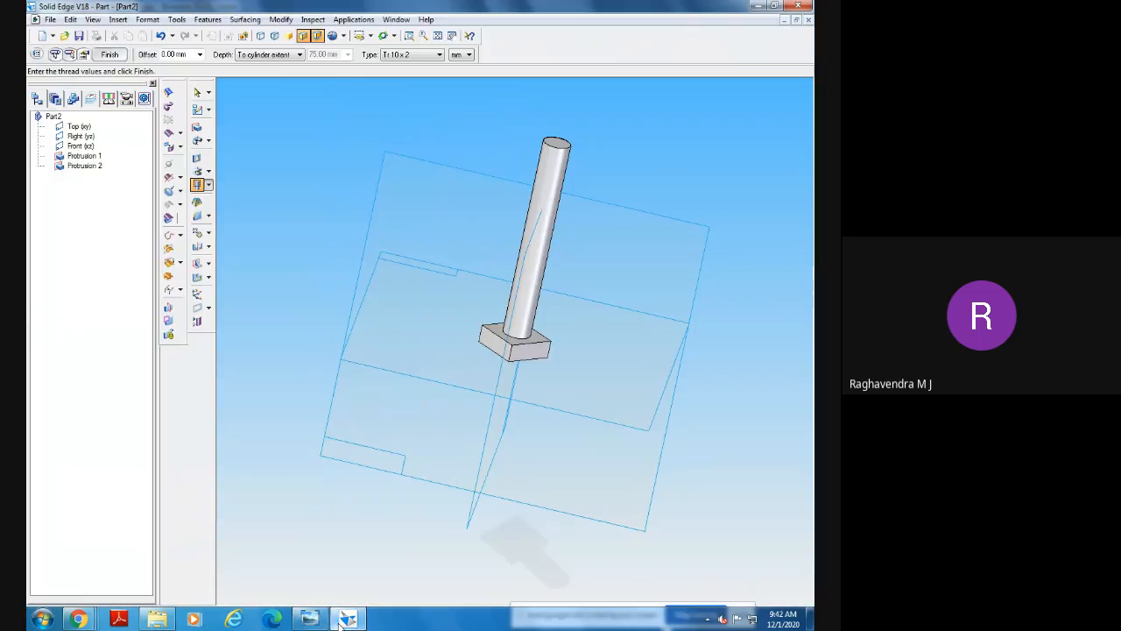
left_click(271, 56)
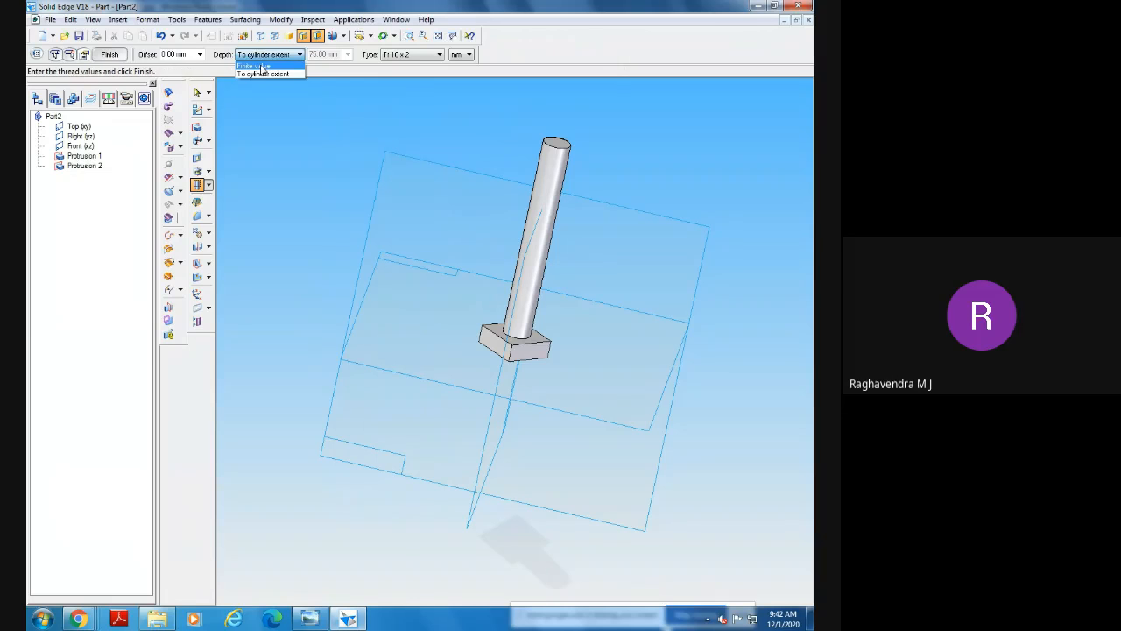
left_click(260, 66)
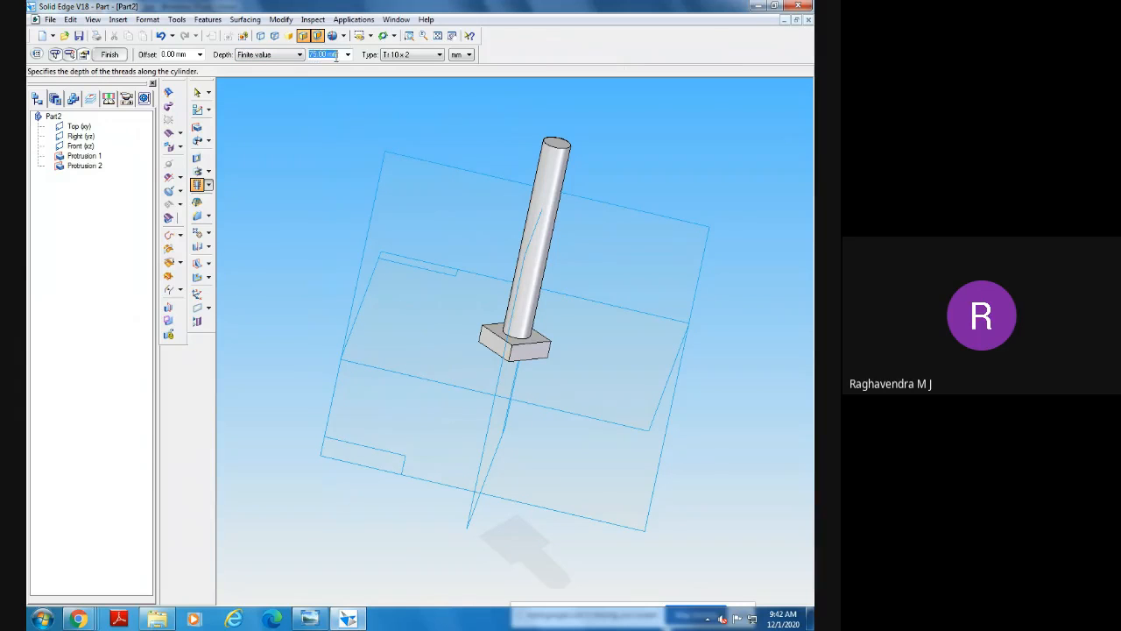
Set the thread's finite depth to 26 mm, choose its thread type and finish the thread on the bolt's cylindrical shank.
type("26")
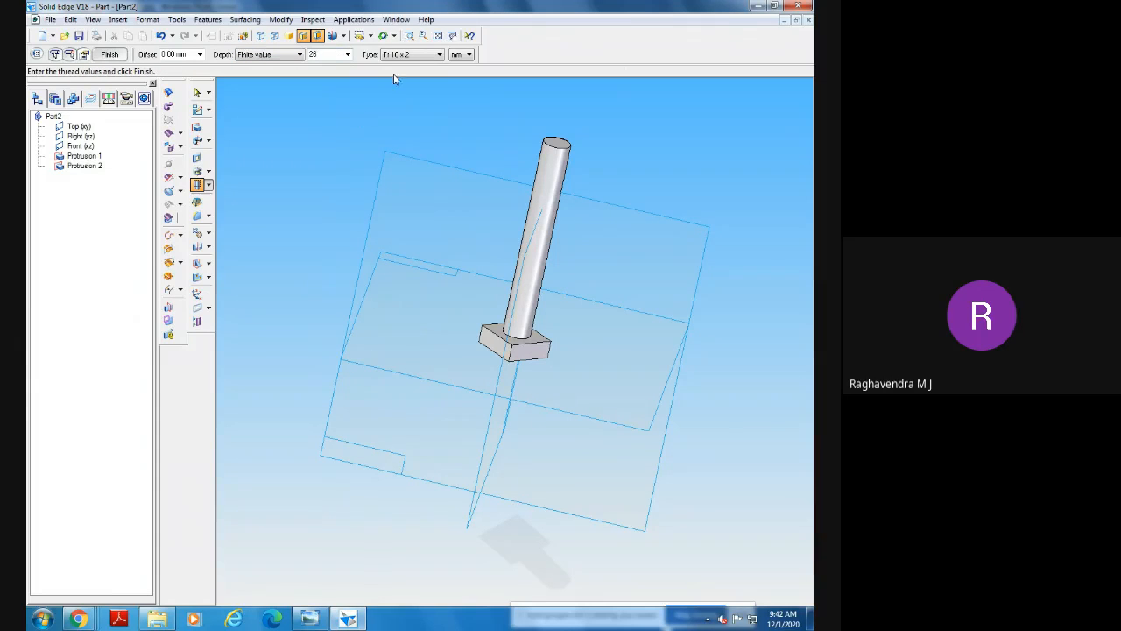
left_click(423, 54)
left_click(417, 76)
left_click(111, 55)
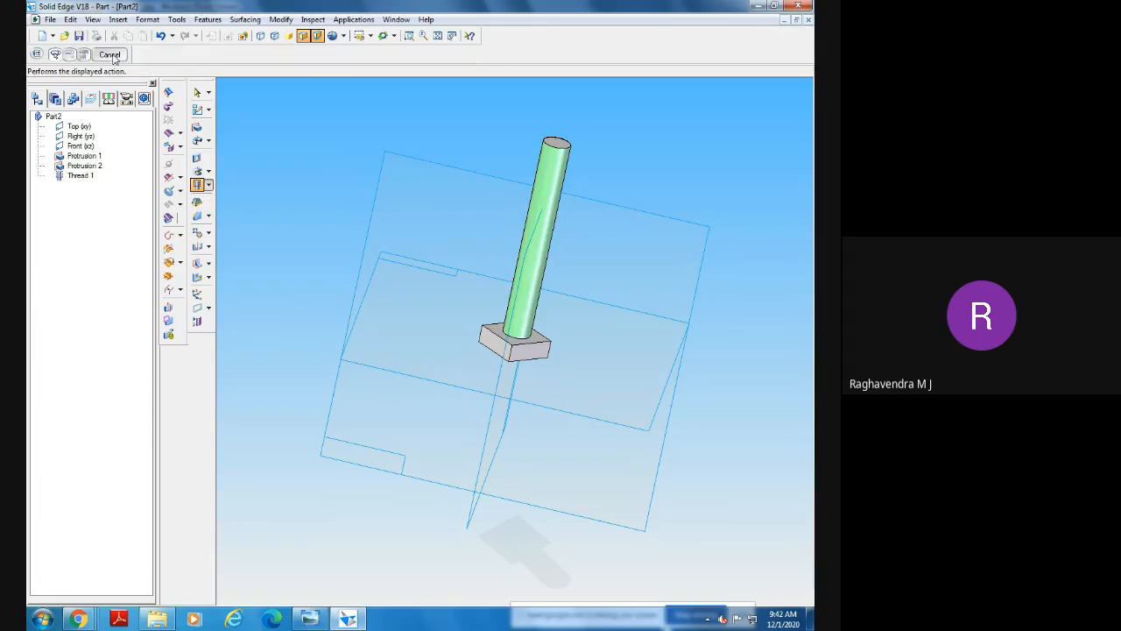
left_click(115, 57)
Turn on Textures in the view's rendering settings to display the thread on the shank.
middle_click_drag(365, 201, 299, 199)
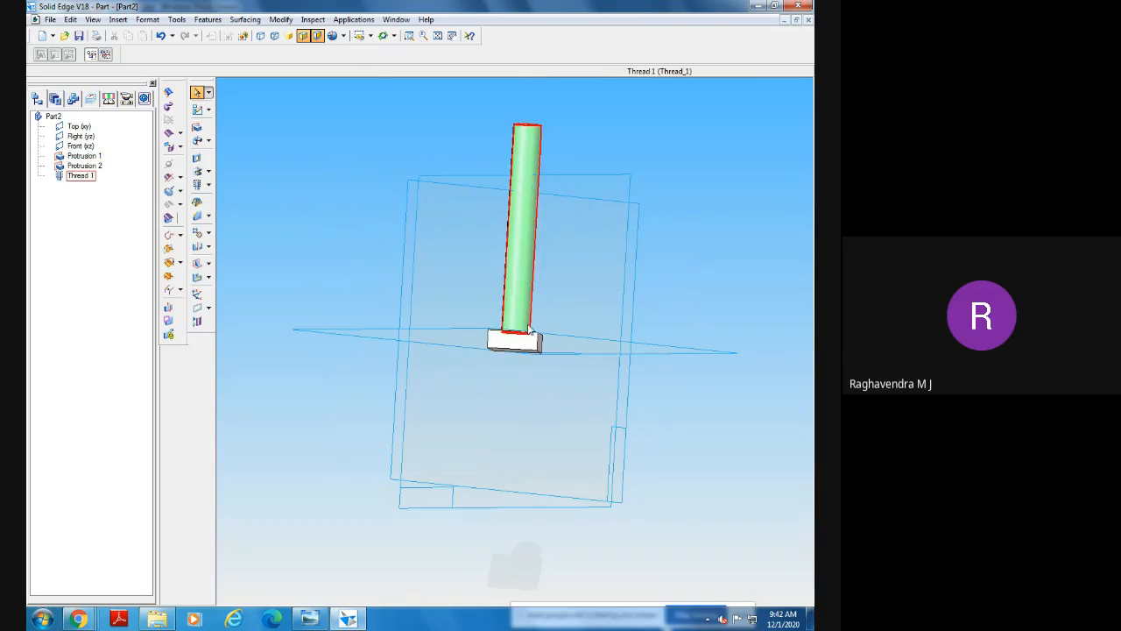
middle_click_drag(568, 266, 592, 276)
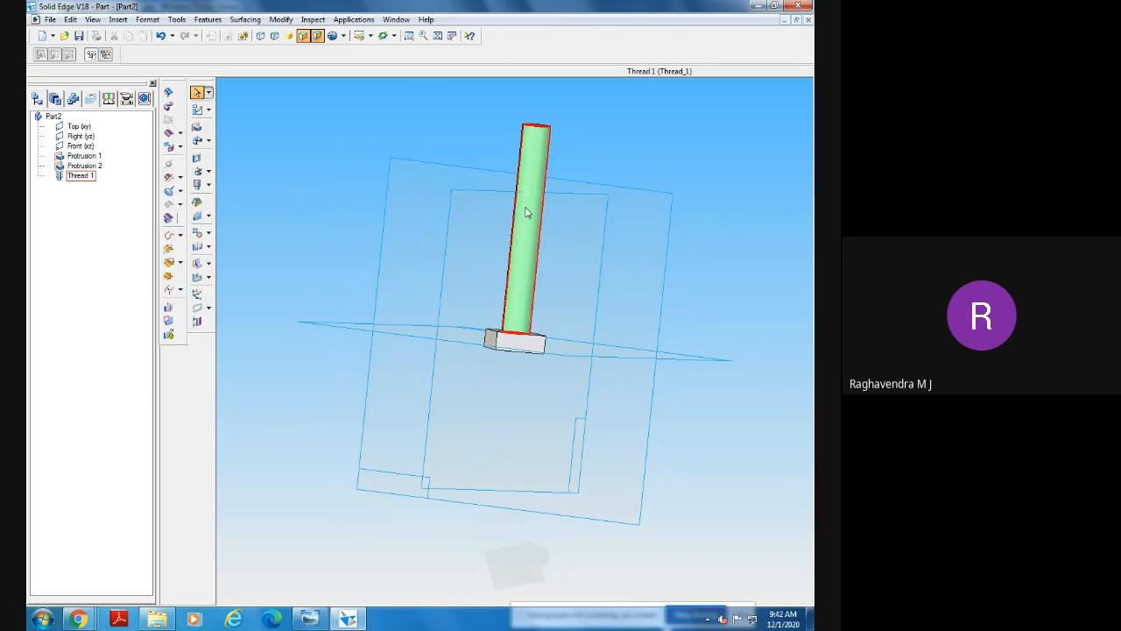
left_click(147, 19)
left_click(158, 46)
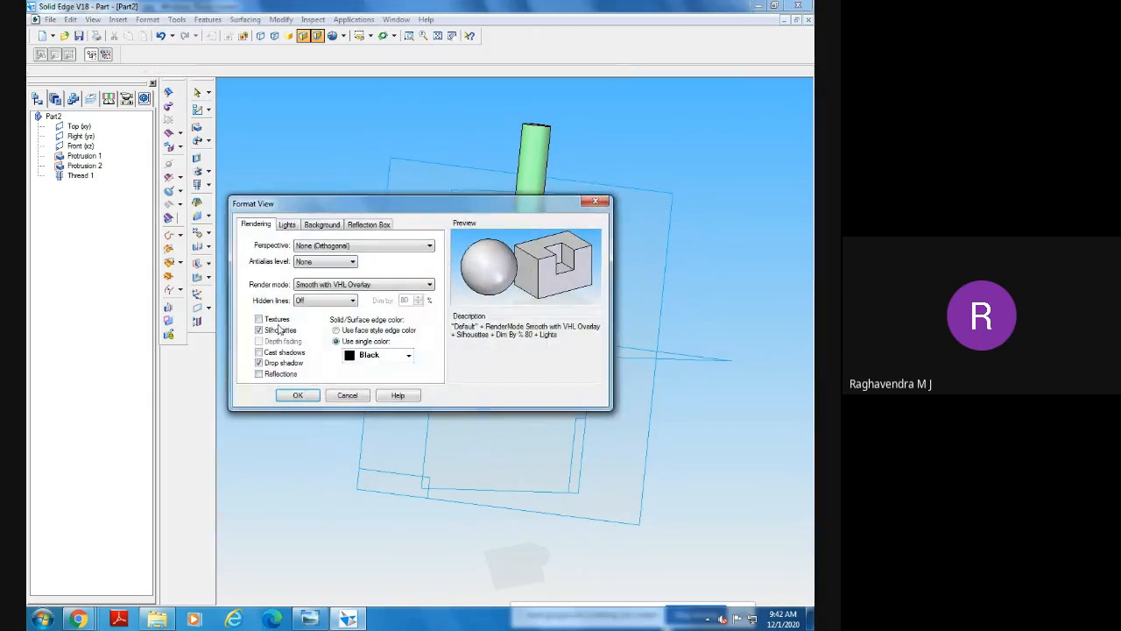
left_click(262, 319)
left_click(298, 395)
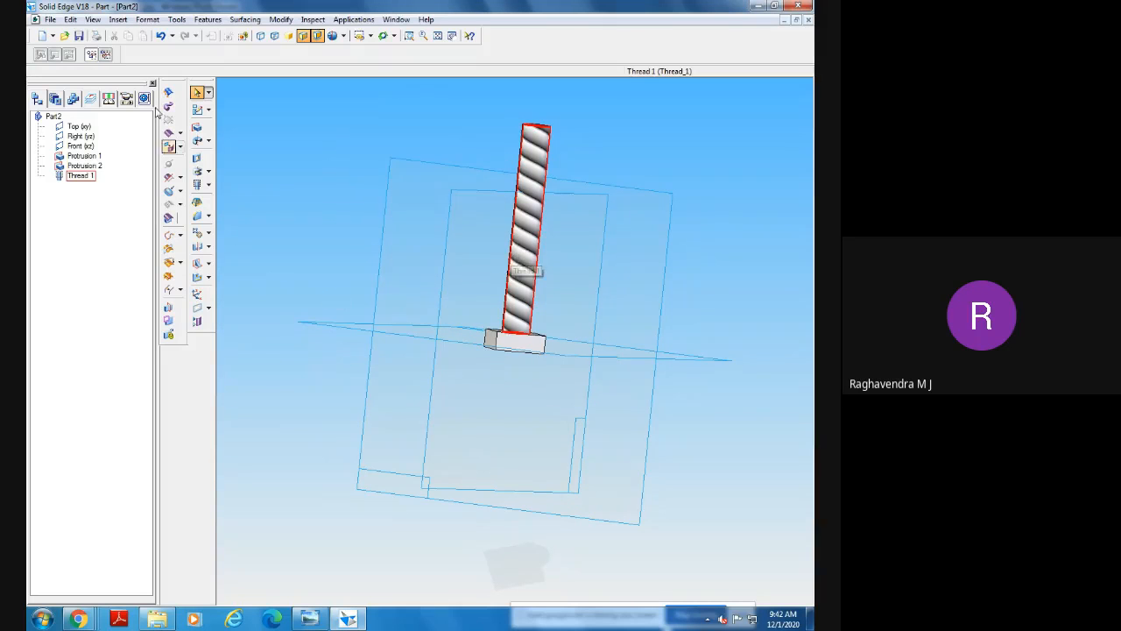
left_click(176, 21)
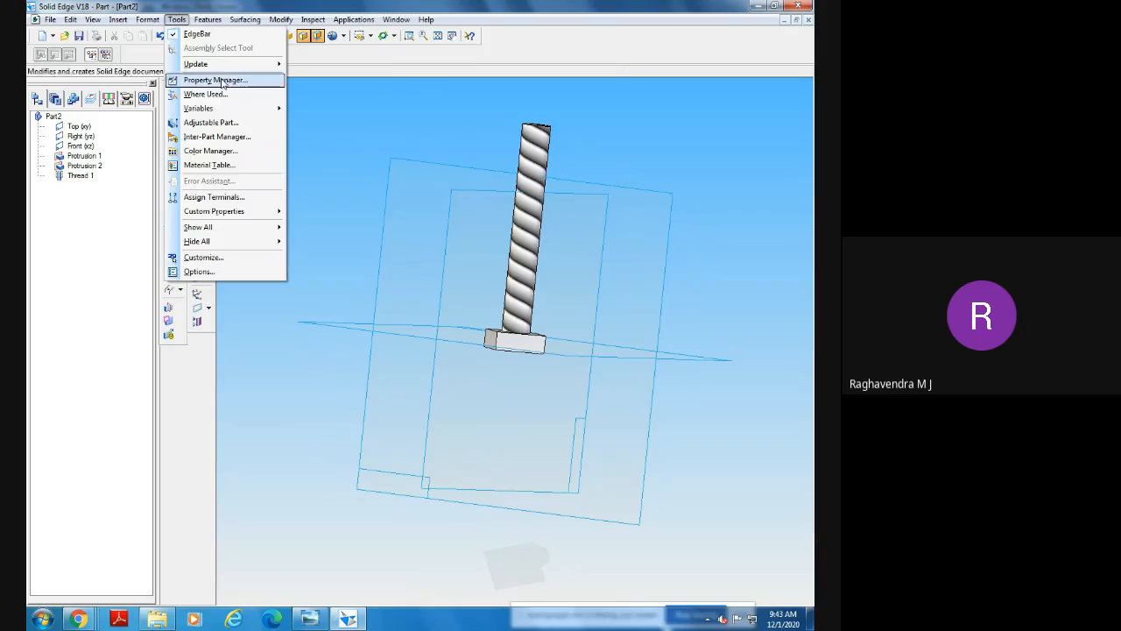
left_click(348, 138)
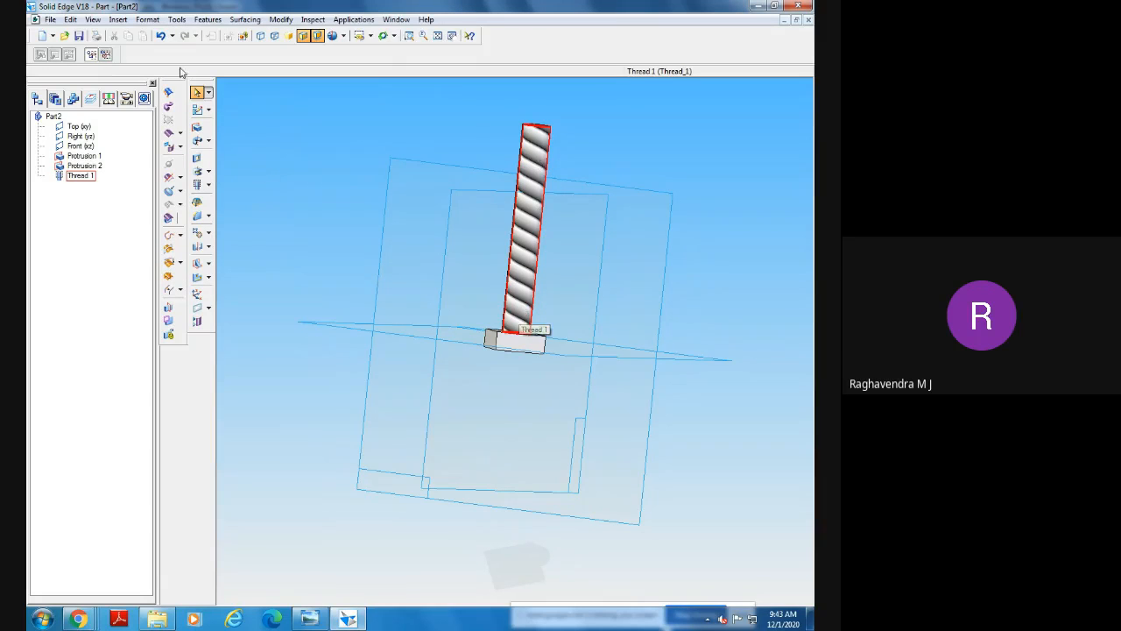
Turn off Textures in the view's rendering settings.
left_click(176, 19)
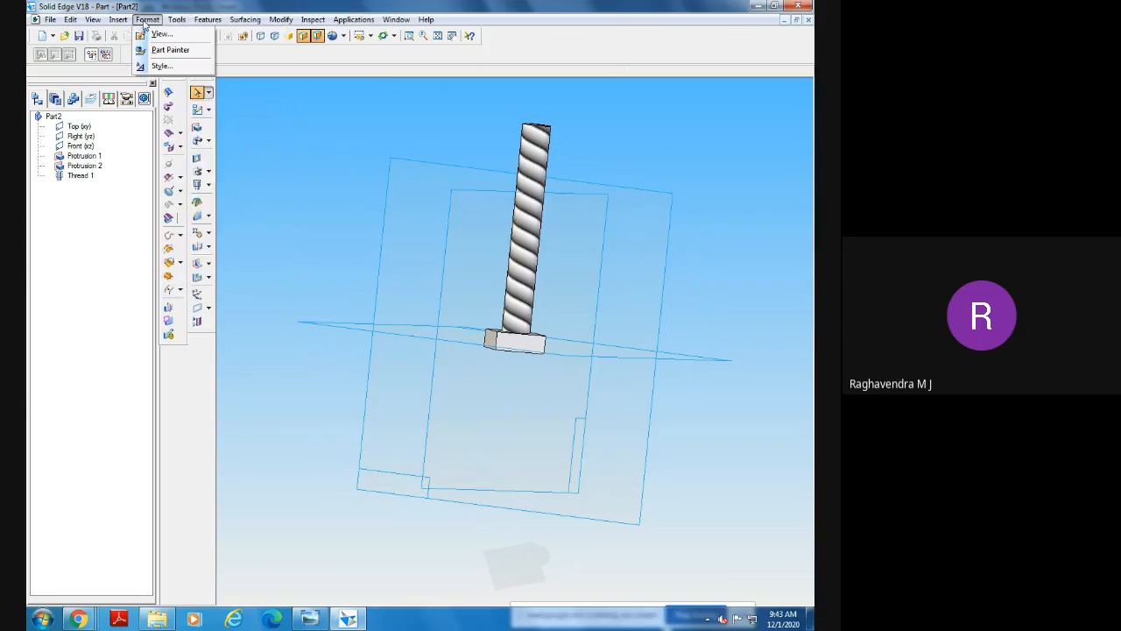
left_click(162, 33)
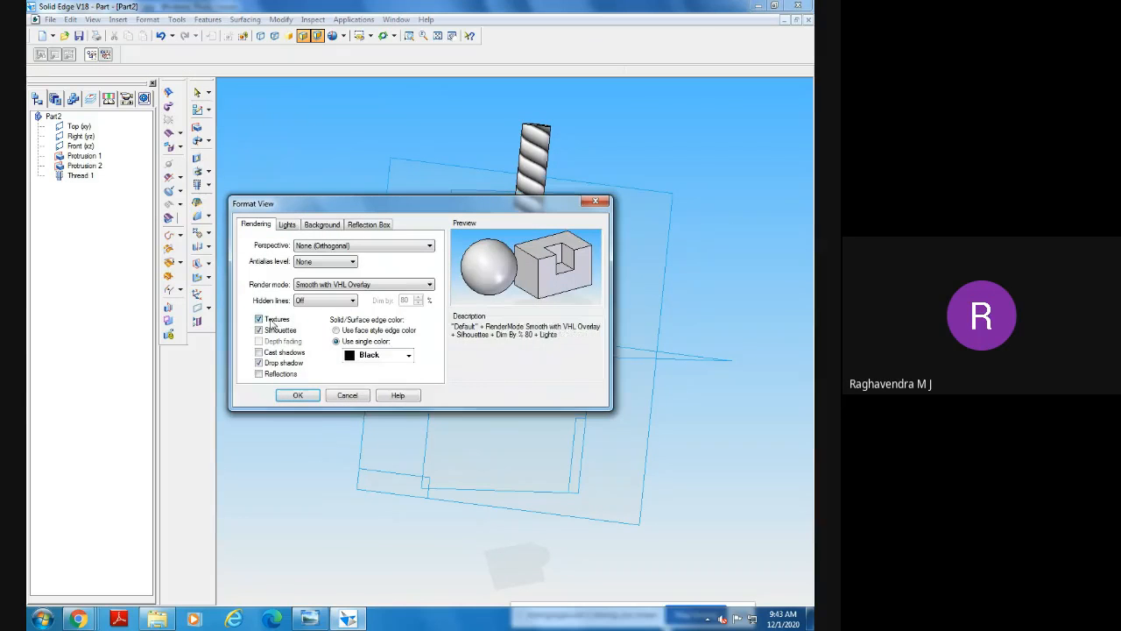
left_click(272, 324)
left_click(298, 395)
Consult the Plummer Block Part 5 Bolt M10 drawing in Windows Photo Viewer and return to the part in Solid Edge.
middle_click_drag(674, 302, 638, 309)
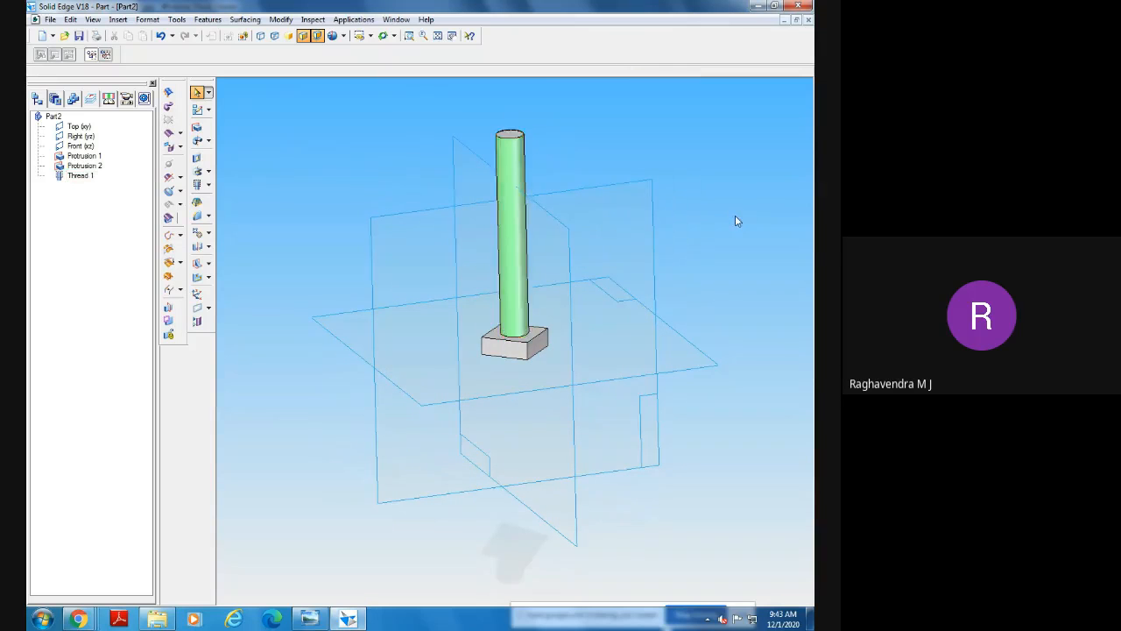
middle_click_drag(733, 220, 711, 205)
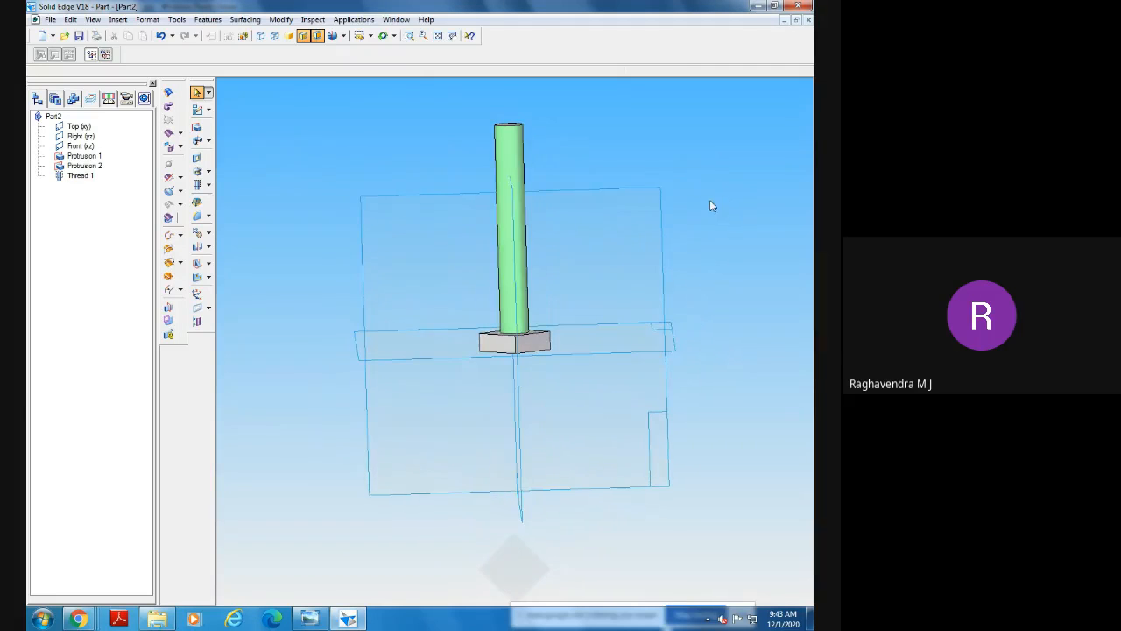
left_click(309, 618)
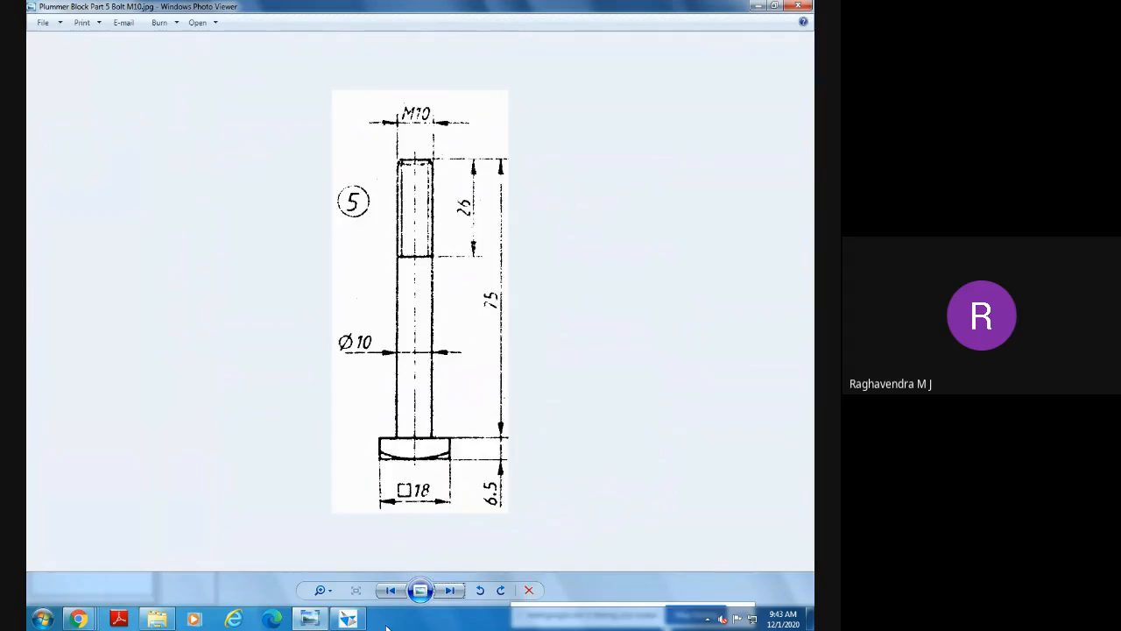
left_click(348, 618)
middle_click_drag(493, 503, 531, 558)
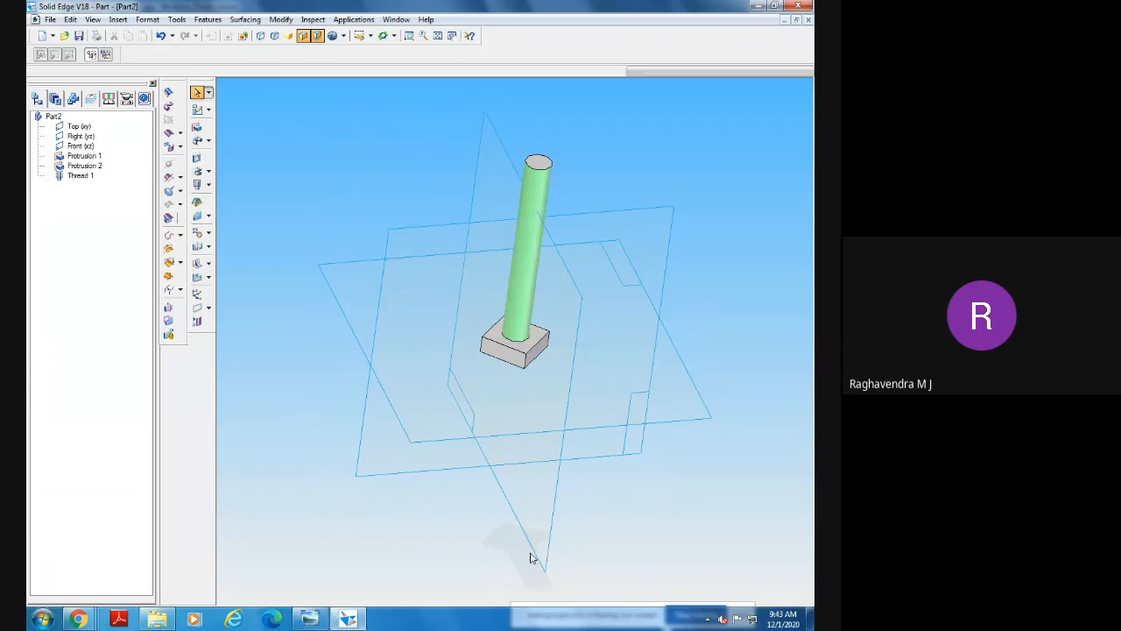
Start a Revolved Cutout on the bolt.
left_click(209, 172)
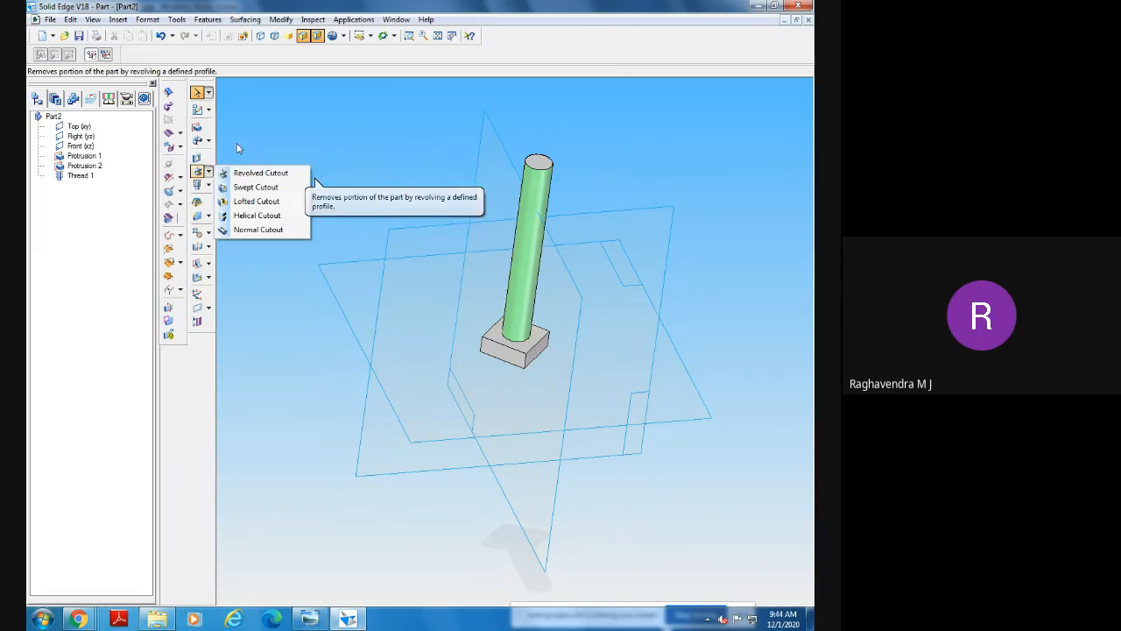
left_click(210, 140)
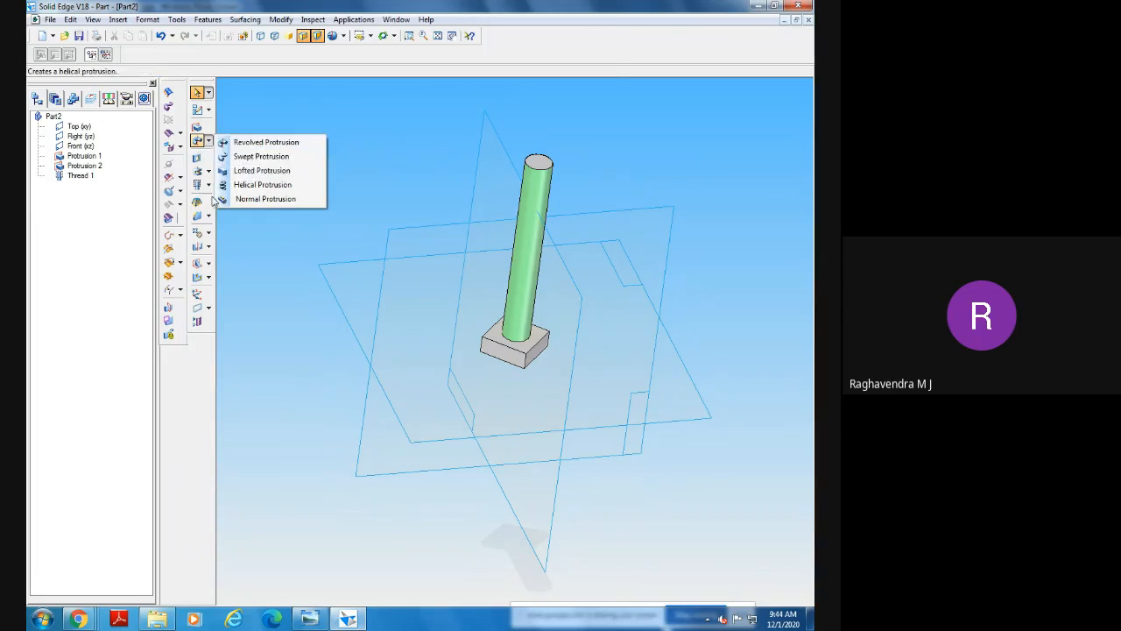
left_click(208, 170)
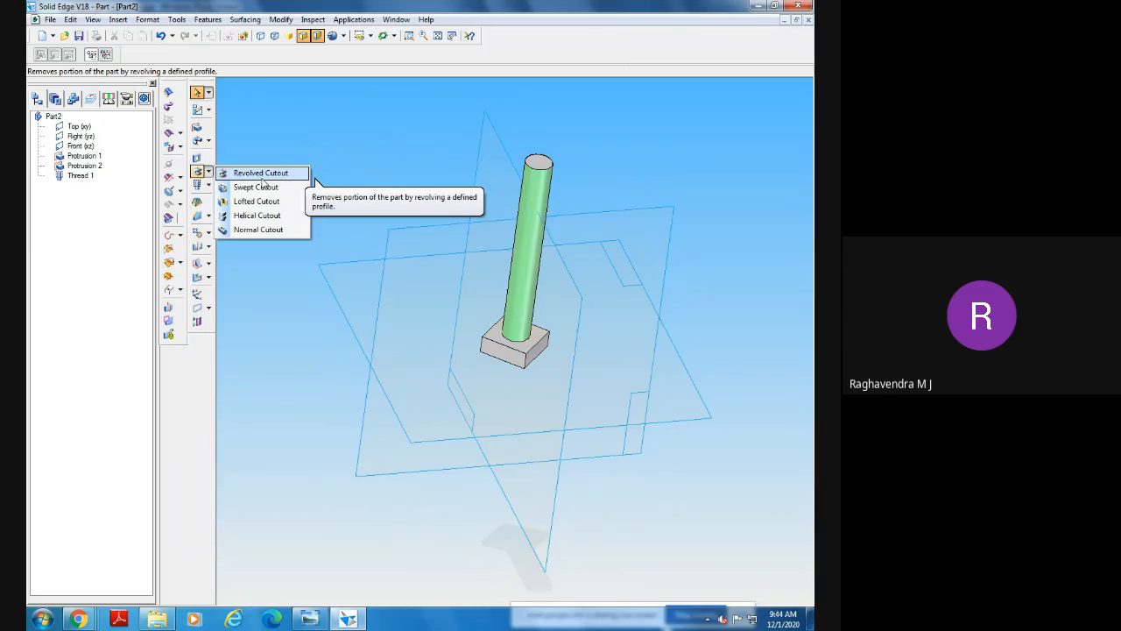
left_click(261, 173)
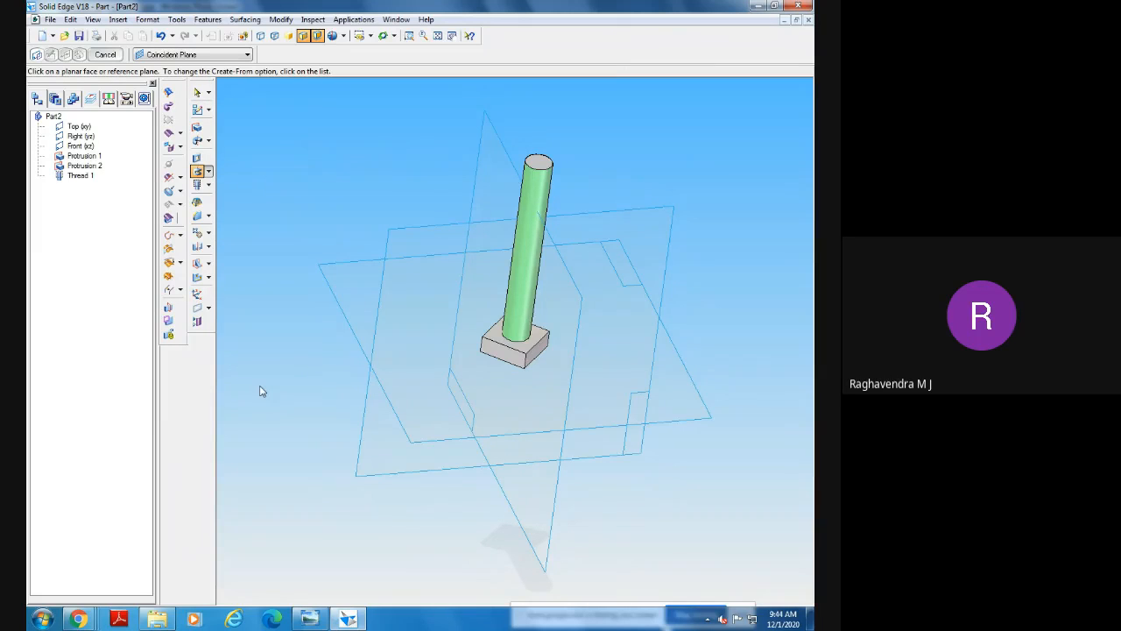
middle_click_drag(258, 381, 422, 254)
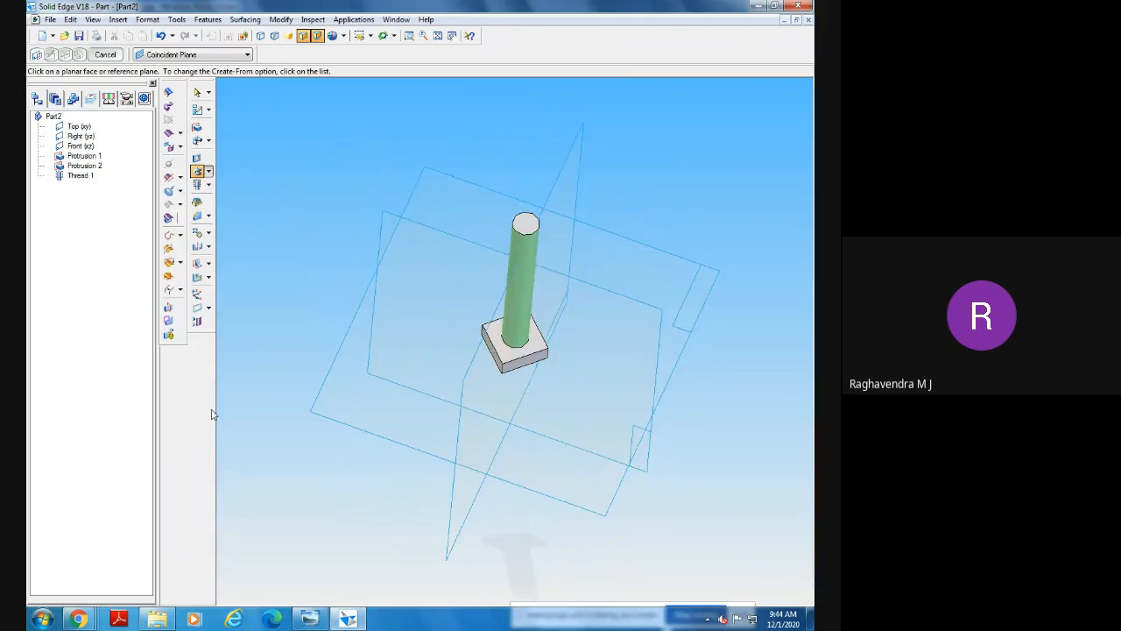
left_click(425, 254)
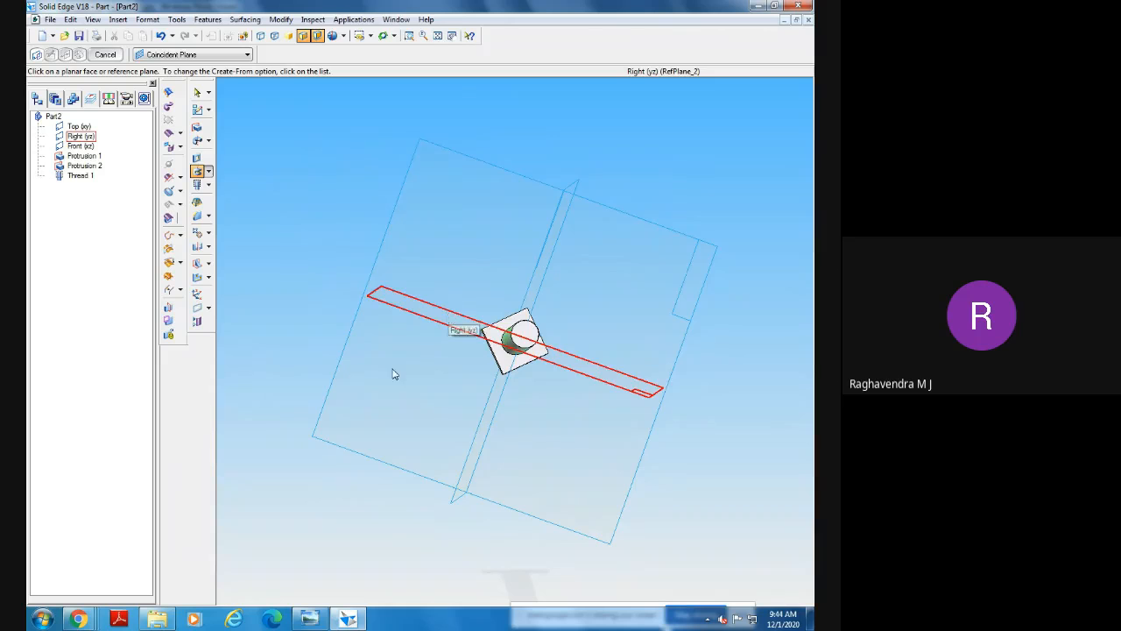
left_click(433, 298)
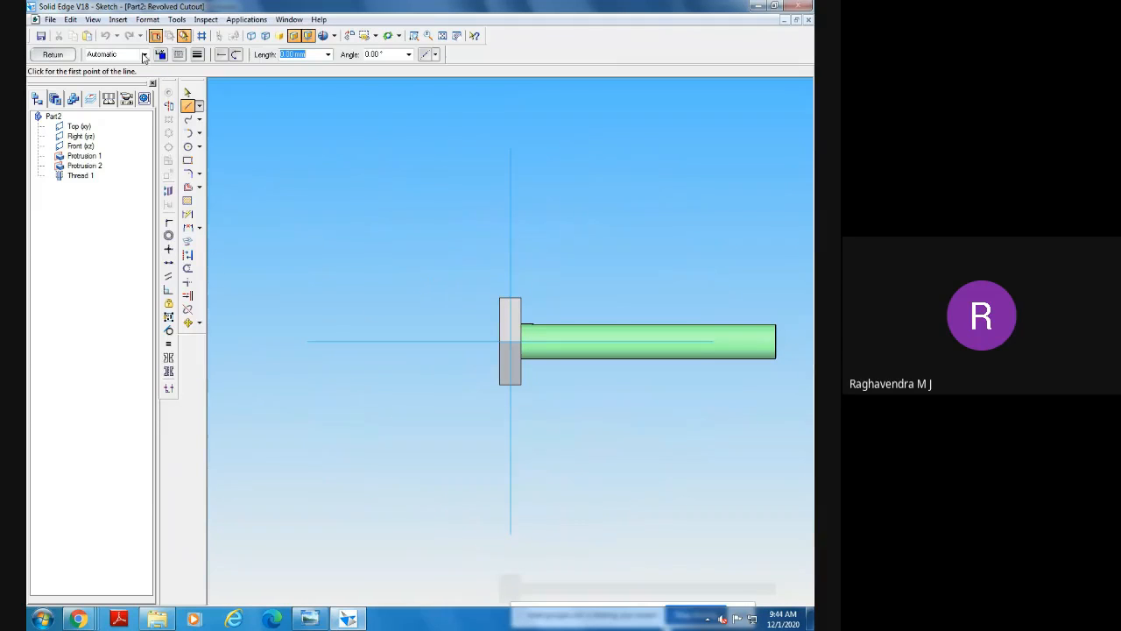
left_click(53, 55)
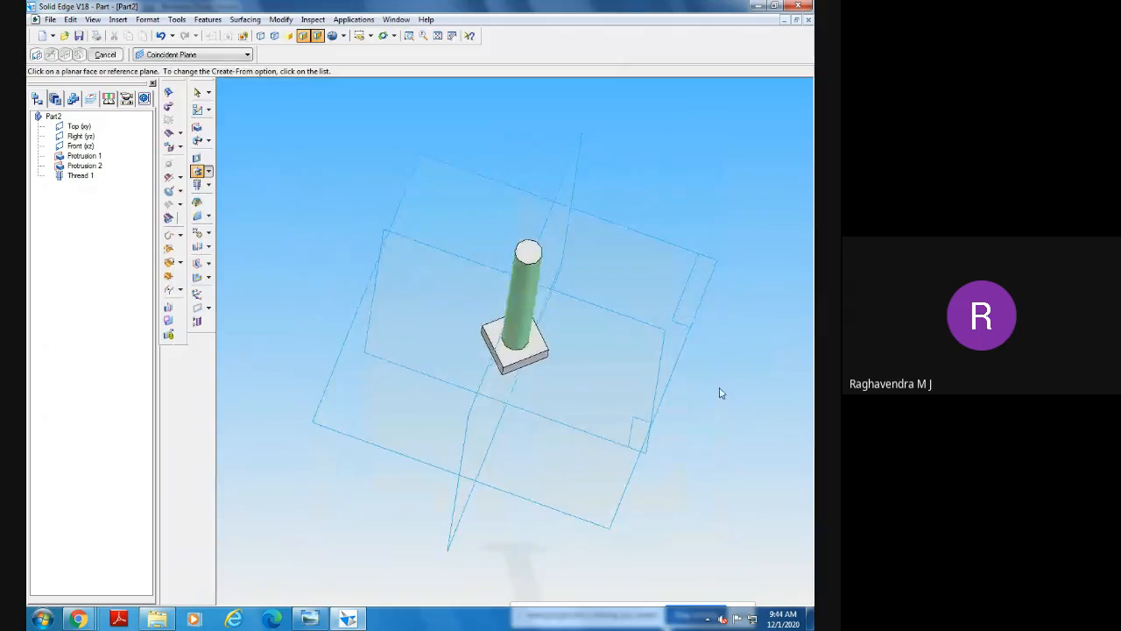
left_click(641, 219)
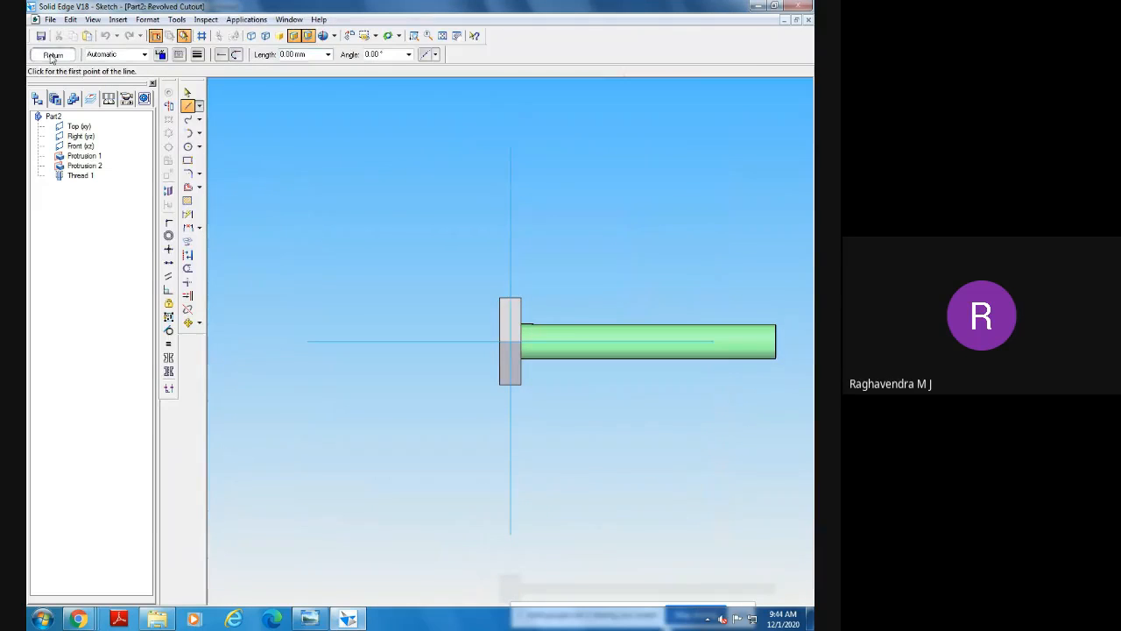
left_click(53, 55)
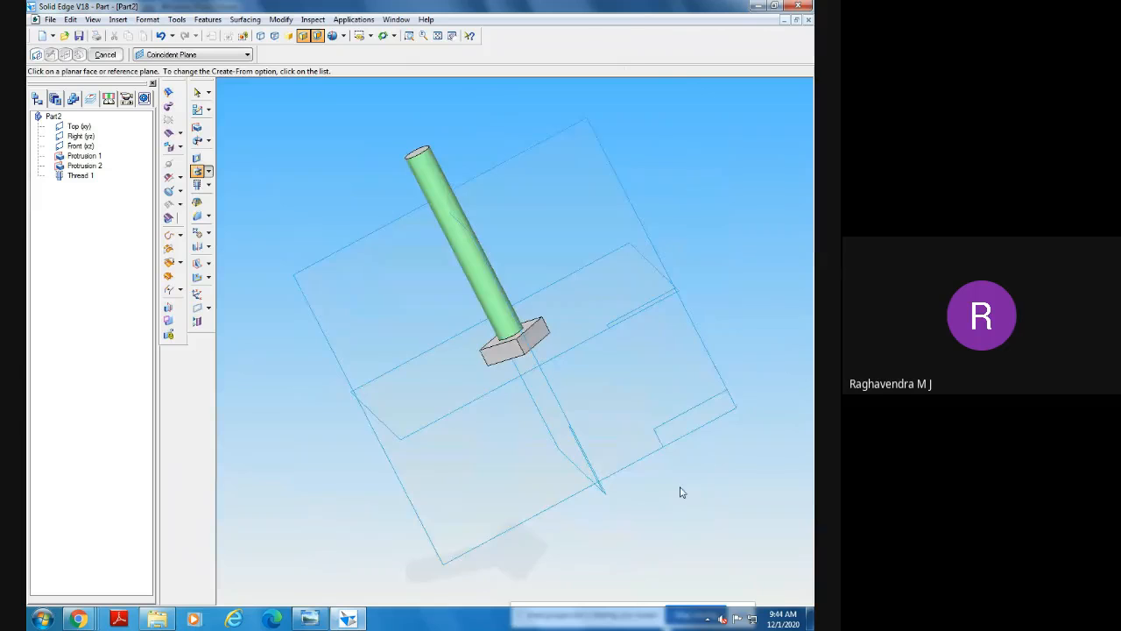
On the Front (xz) plane, sketch a line about 29 mm long at about 116° from the head's lower outer corner to the shank's centreline.
left_click(570, 196)
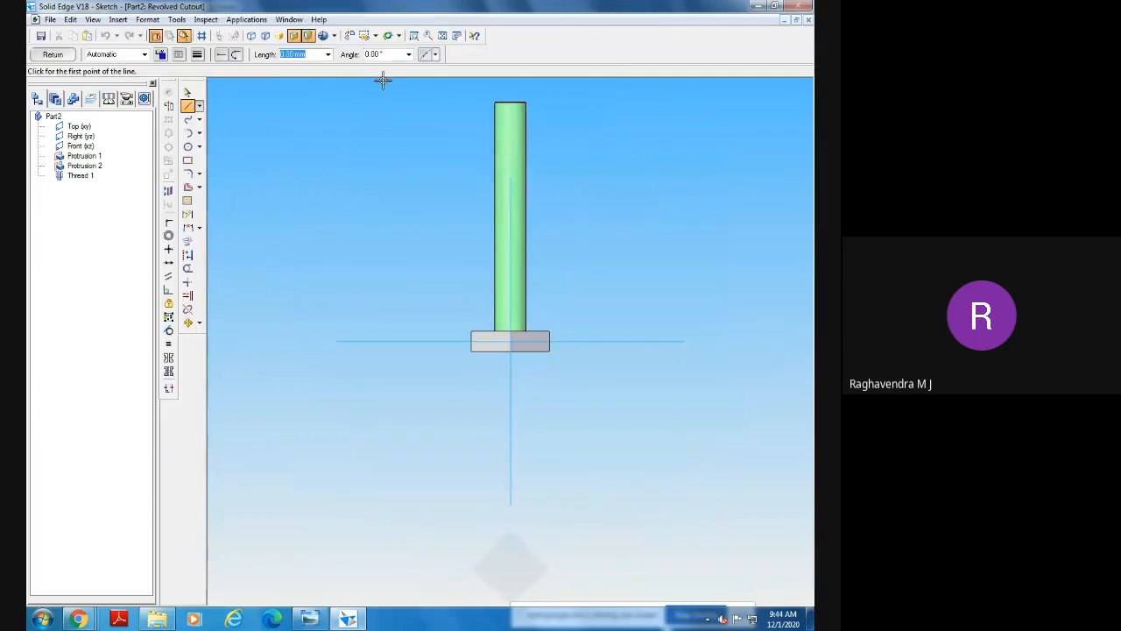
left_click(414, 35)
mouse_move(411, 217)
left_mouse_down()
mouse_move(530, 366)
mouse_move(554, 375)
left_mouse_up()
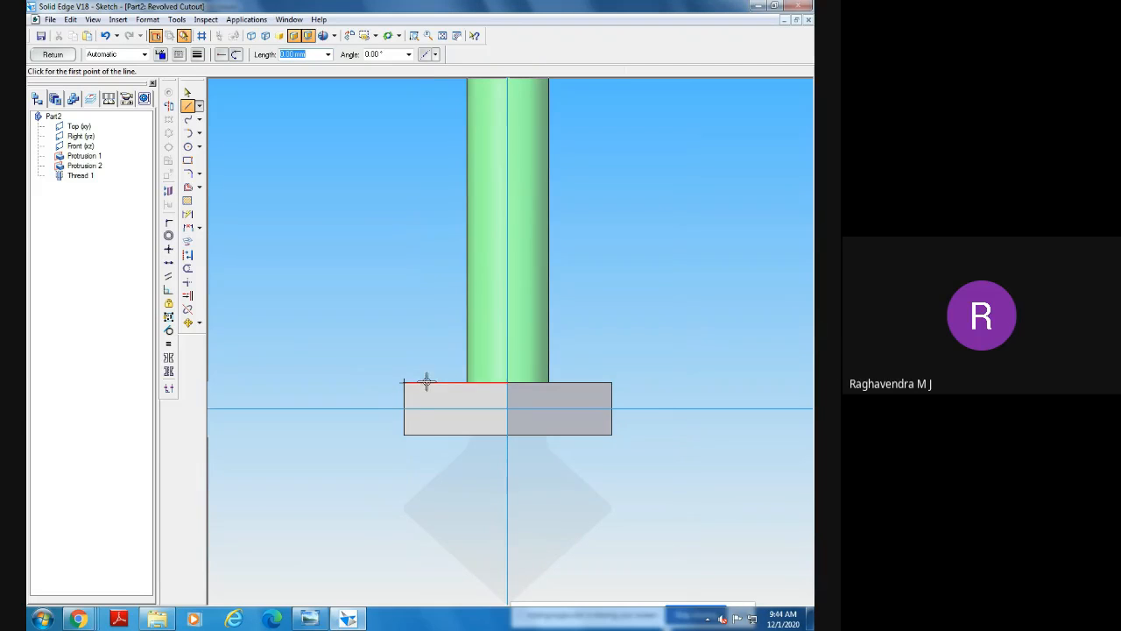
left_click(187, 92)
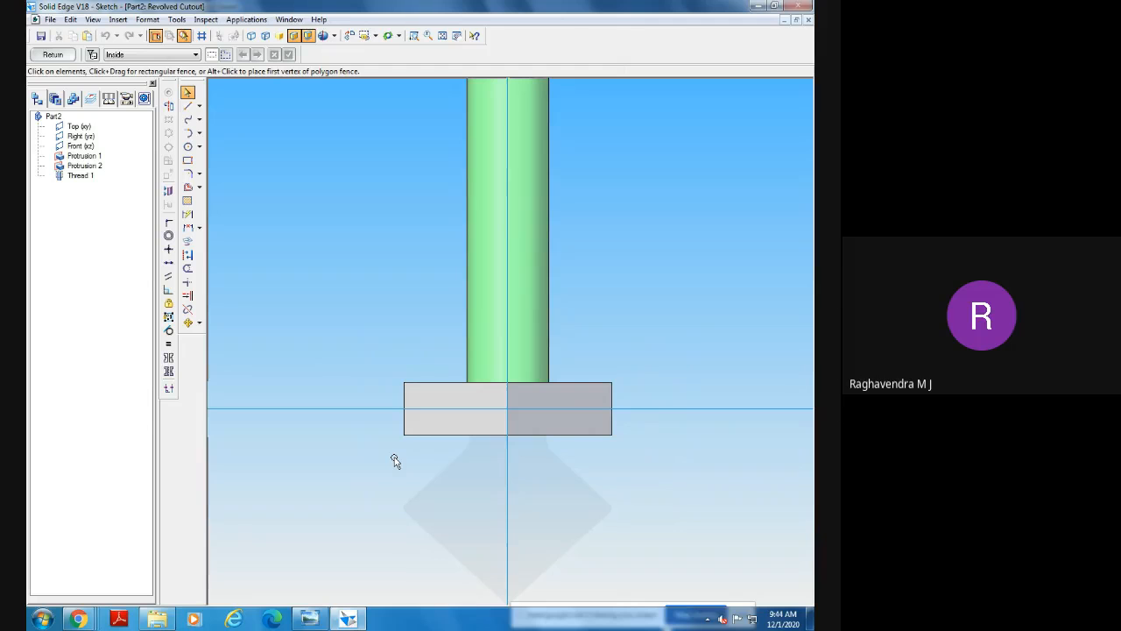
left_click(189, 106)
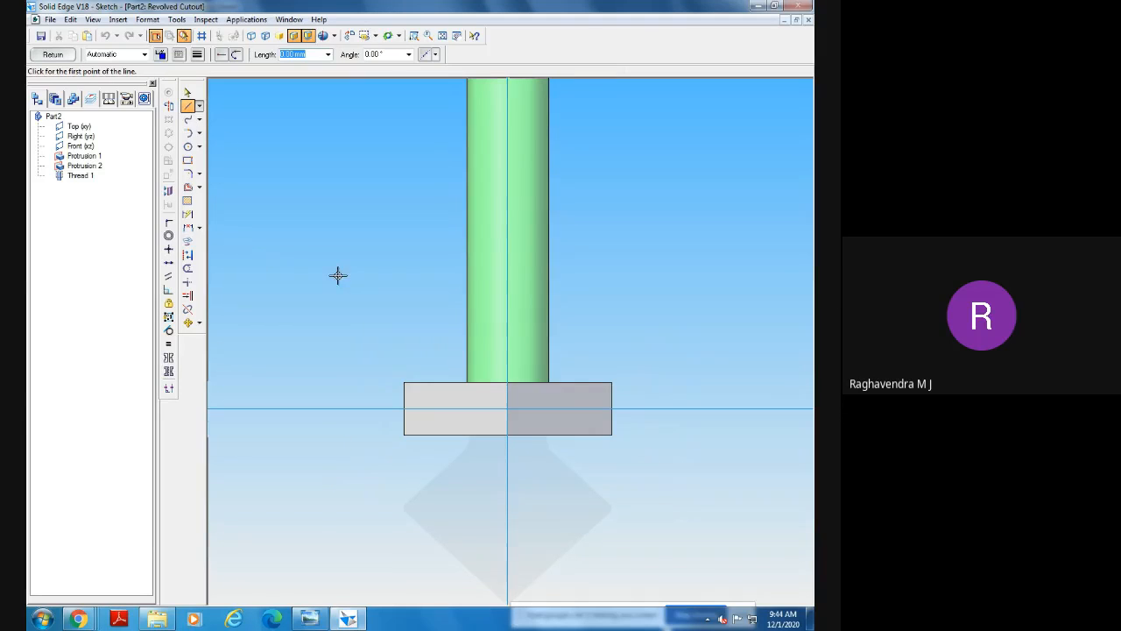
left_click(611, 435)
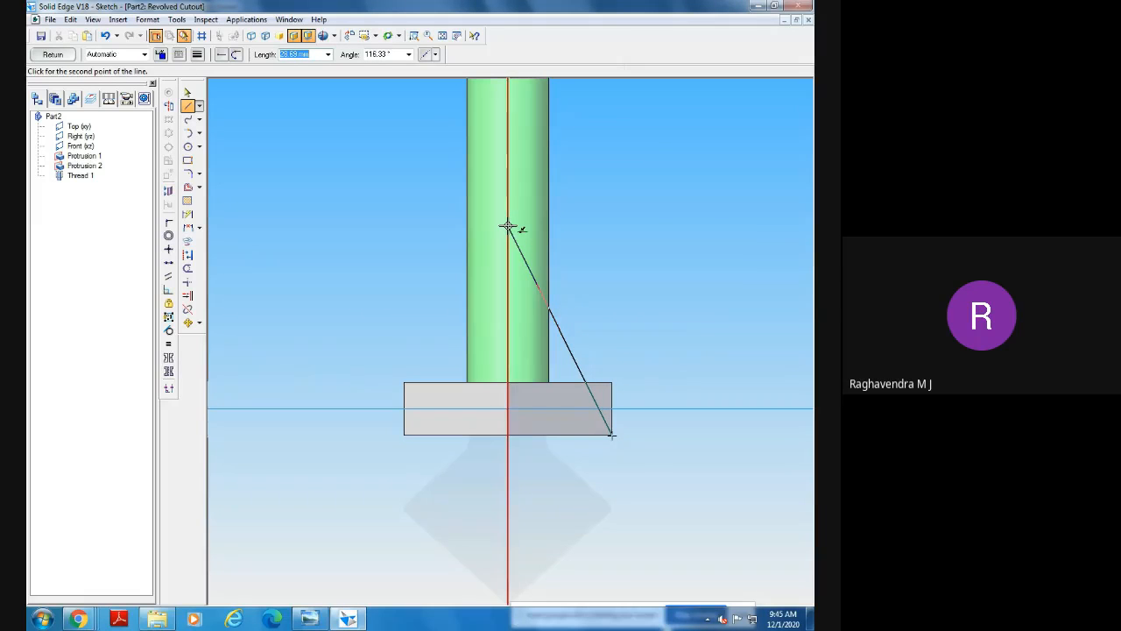
left_click(508, 227)
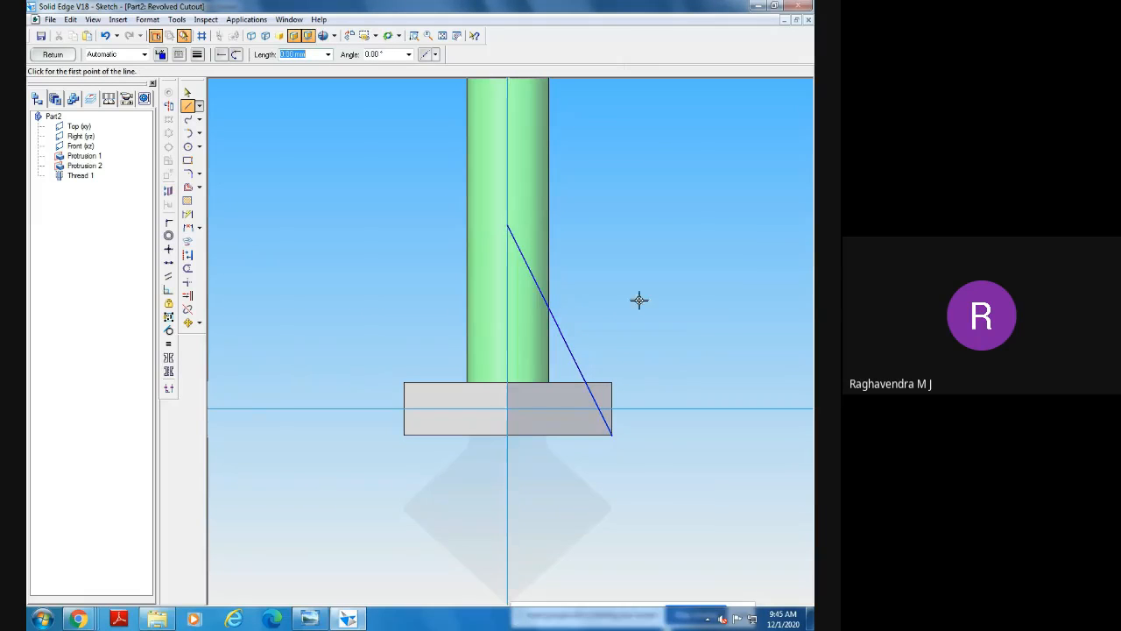
Dimension the angle between the slanted line and the shank's centreline and set it to 30°.
left_click(200, 229)
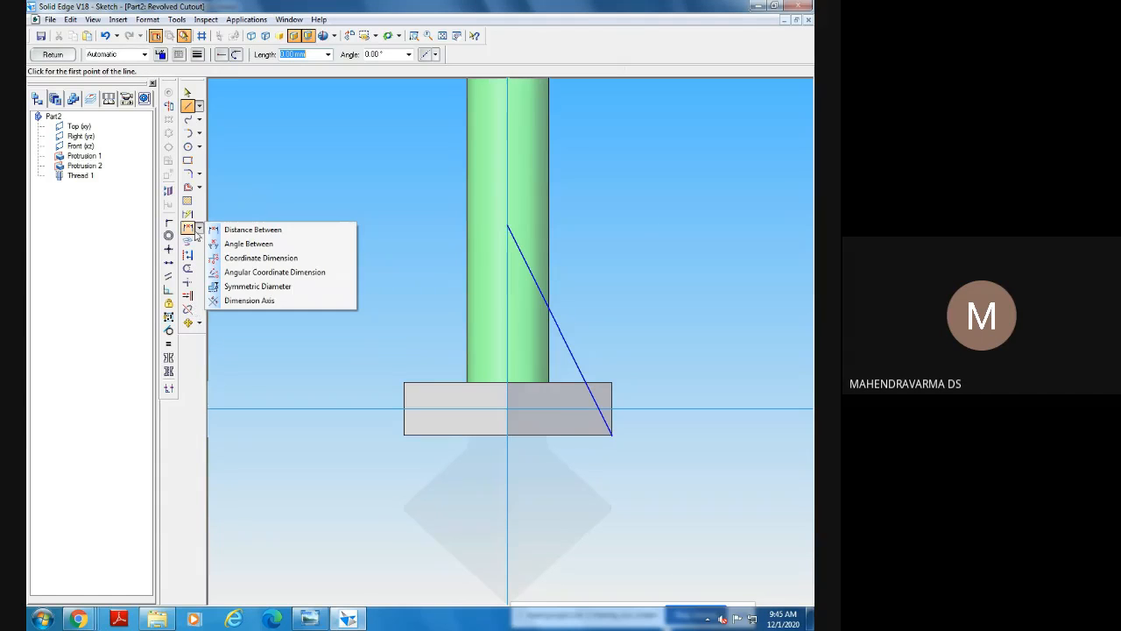
left_click(200, 187)
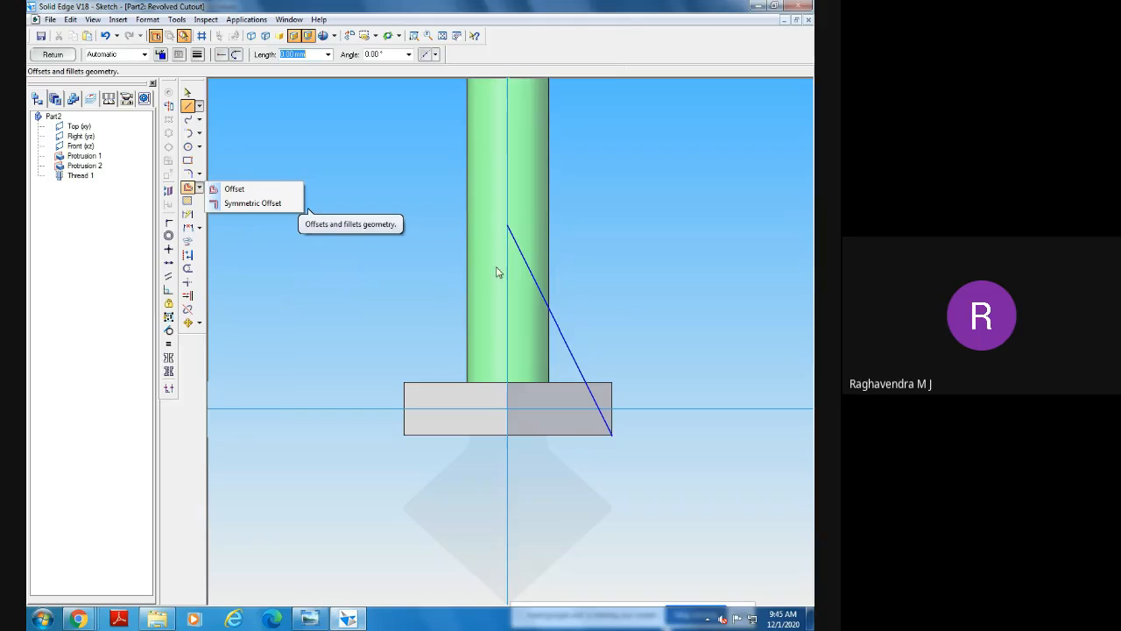
left_click(292, 273)
left_click(199, 228)
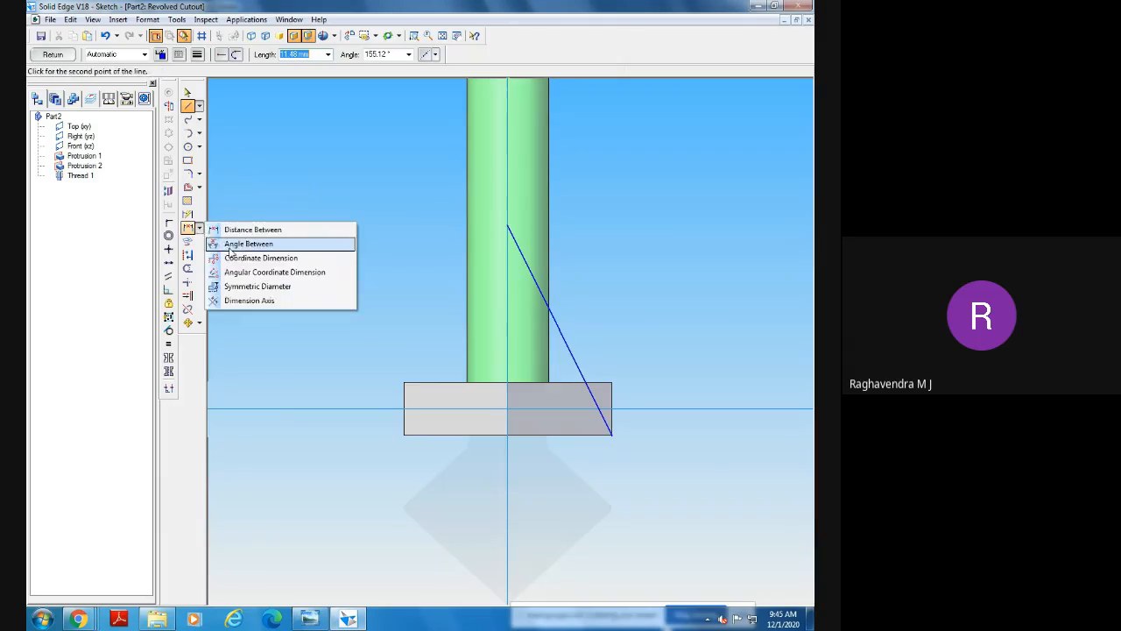
left_click(230, 247)
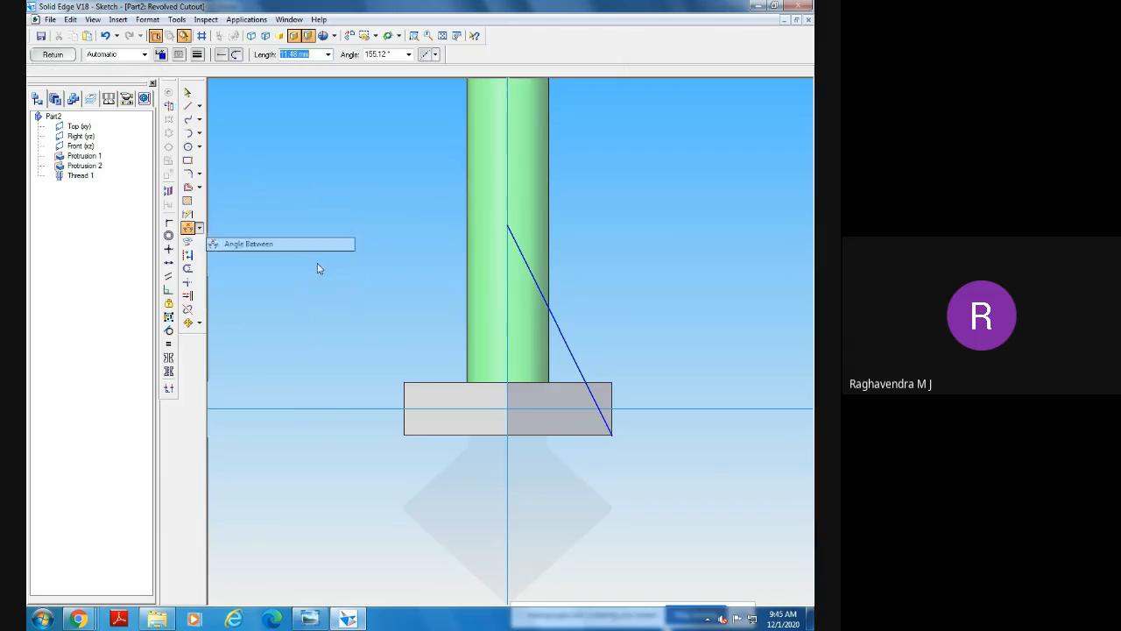
left_click(525, 284)
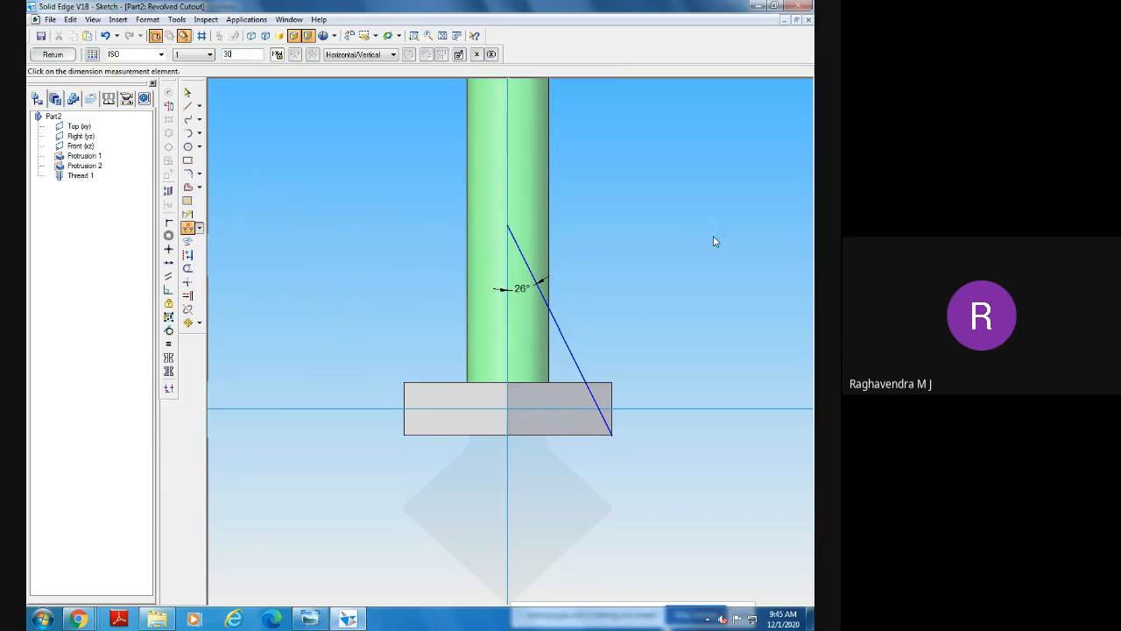
key("Return")
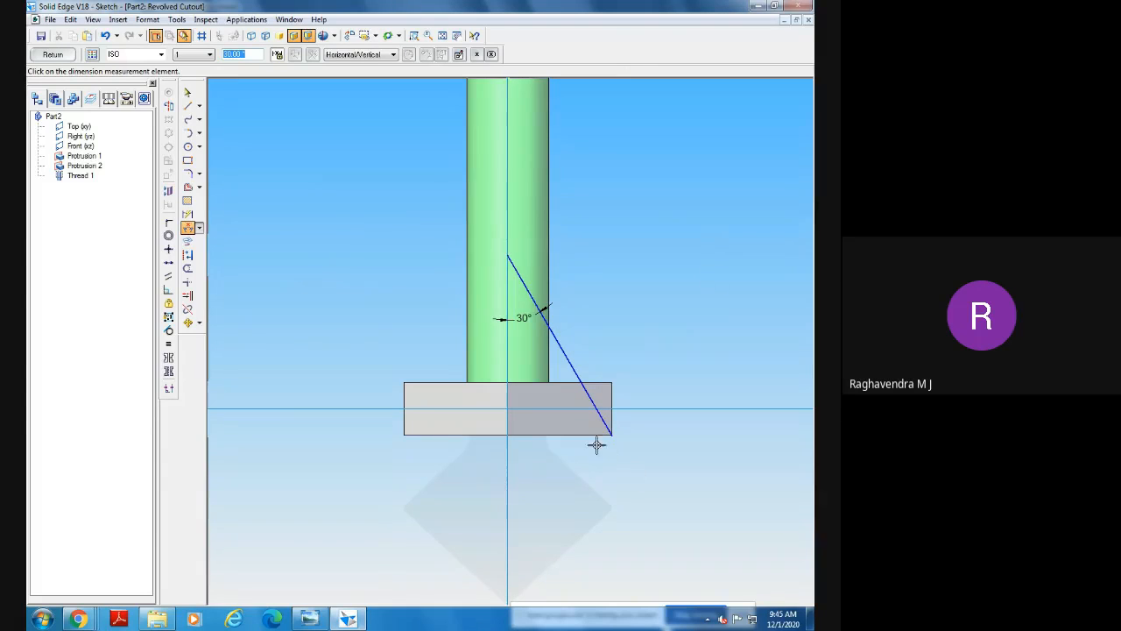
Dimension the angle between the slanted line and the head's lower edge, and delete that dimension.
left_click(589, 408)
left_click(475, 335)
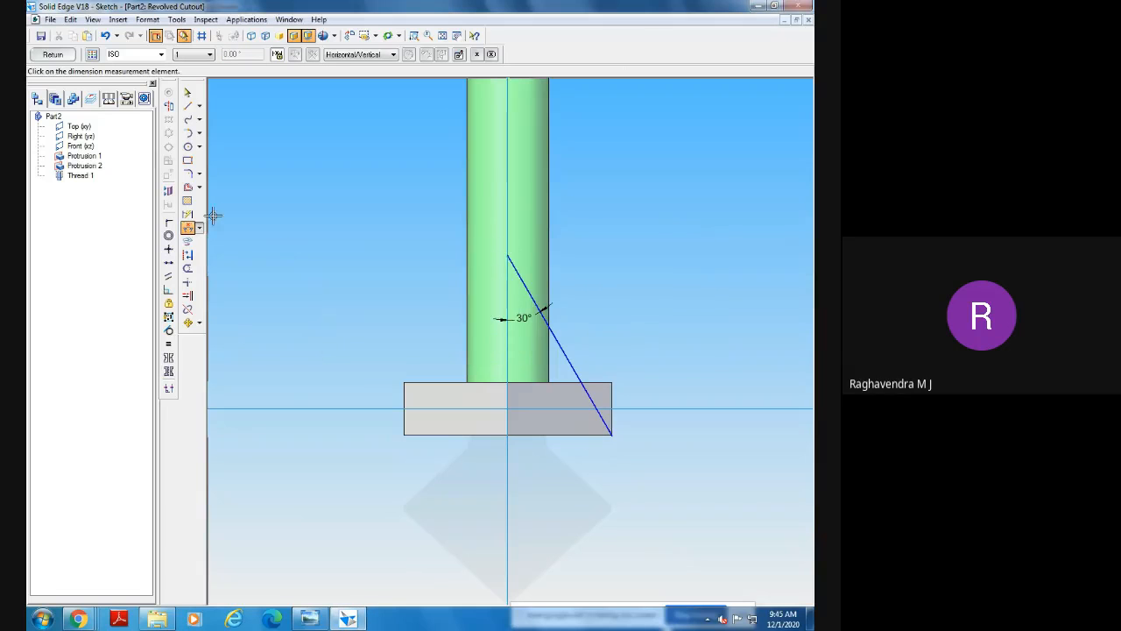
left_click(564, 402)
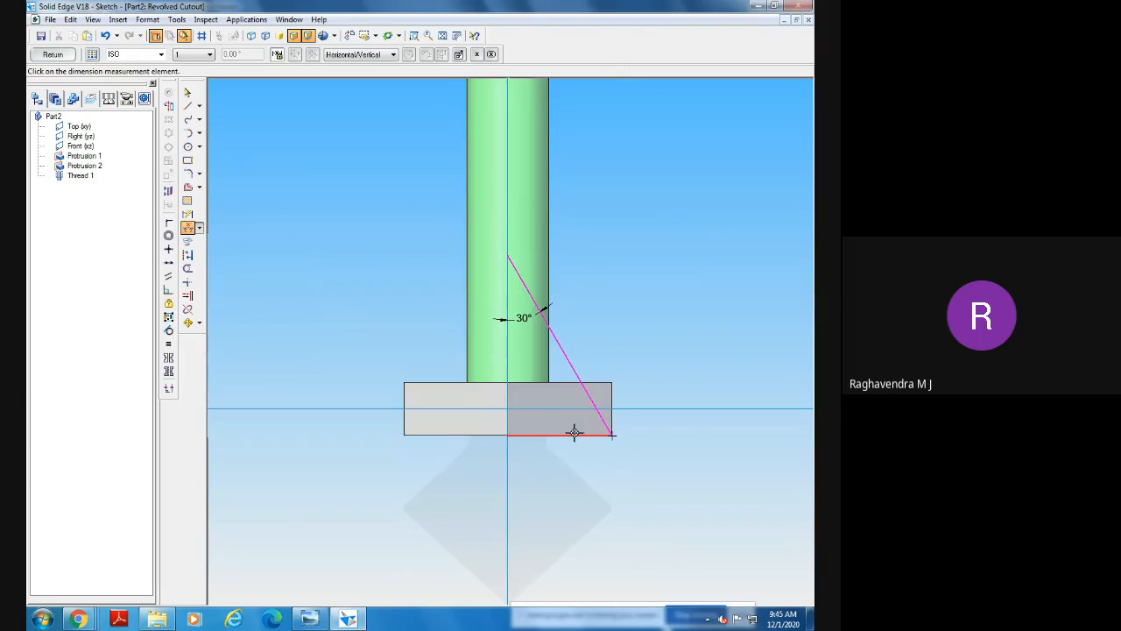
left_click(569, 426)
left_click(557, 419)
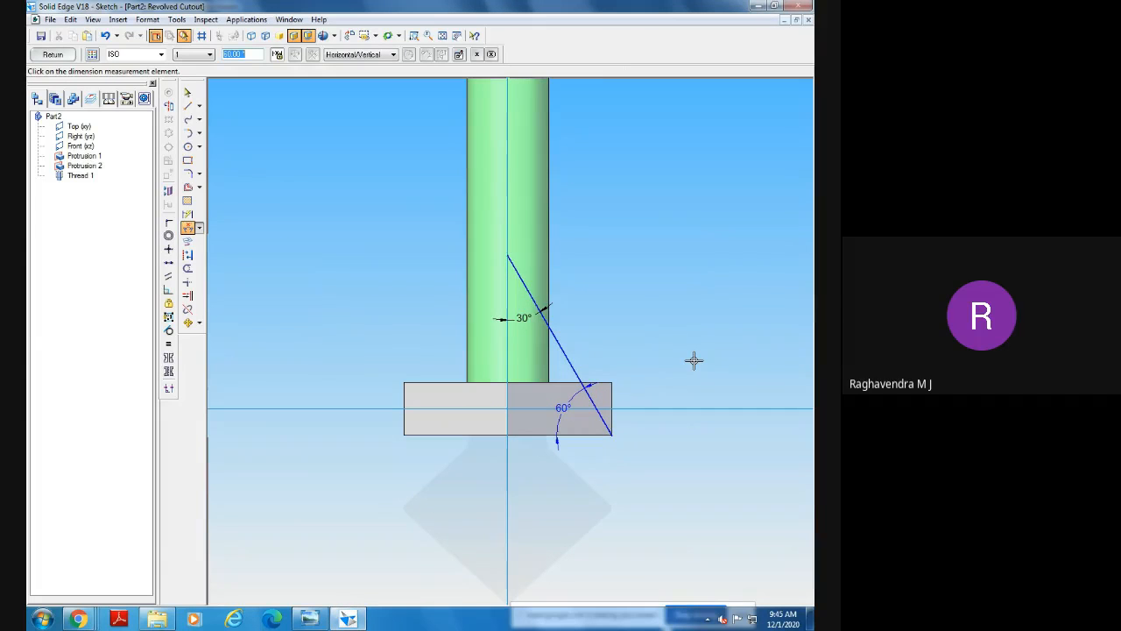
left_click(187, 92)
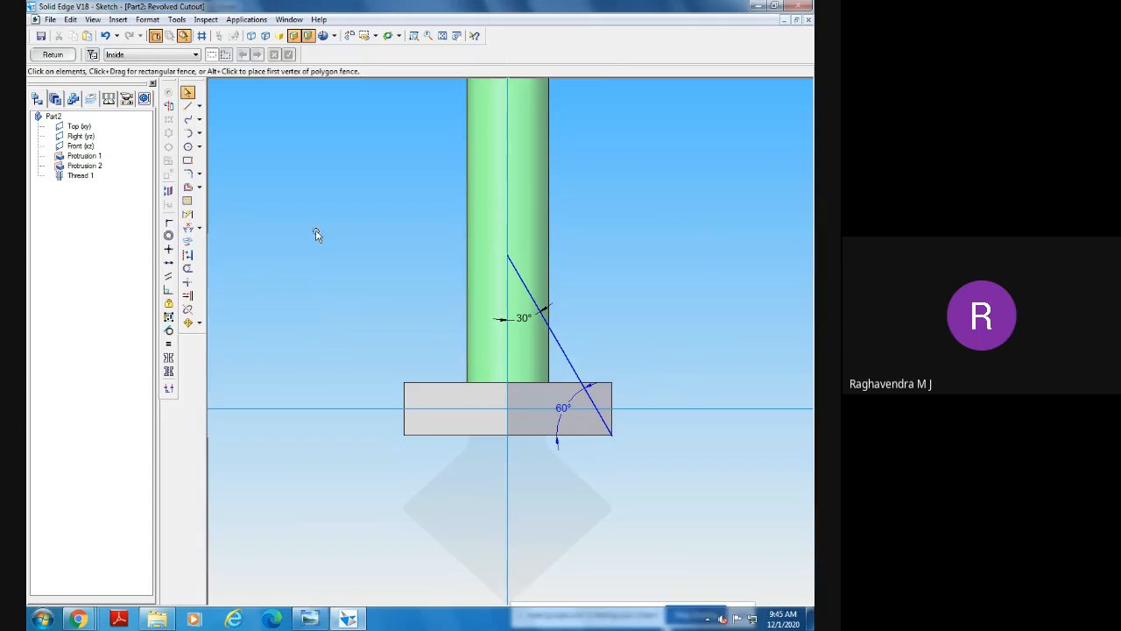
right_click(565, 402)
left_click(601, 403)
Dimension the angle between the slanted line and the head's outer side edge, and remove that dimension.
left_click(187, 227)
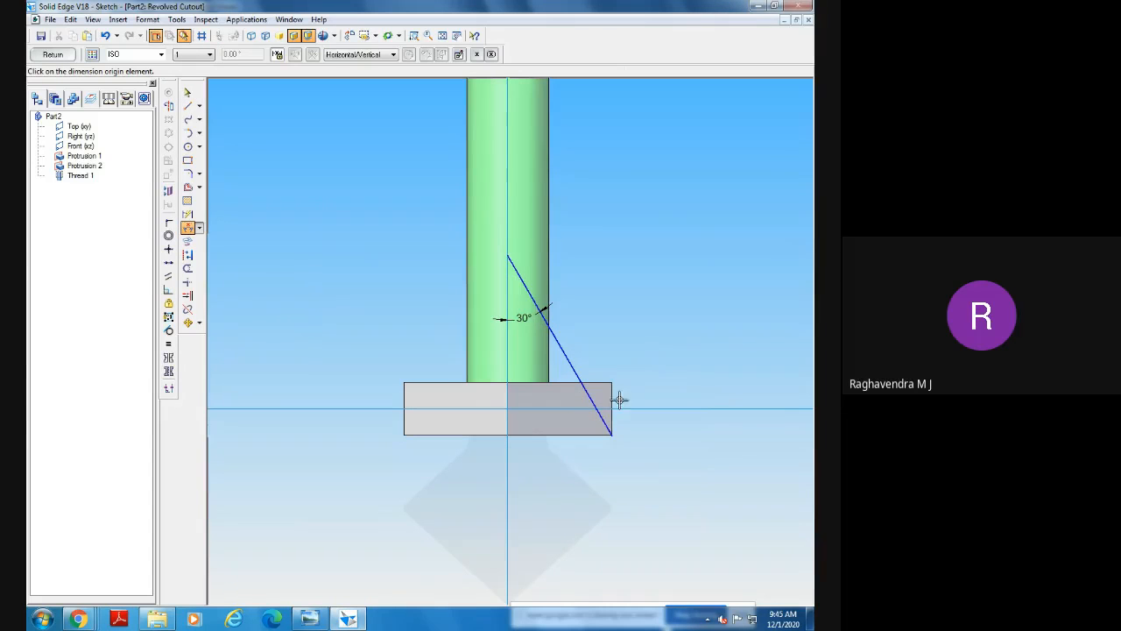
left_click(612, 398)
left_click(593, 395)
left_click(602, 356)
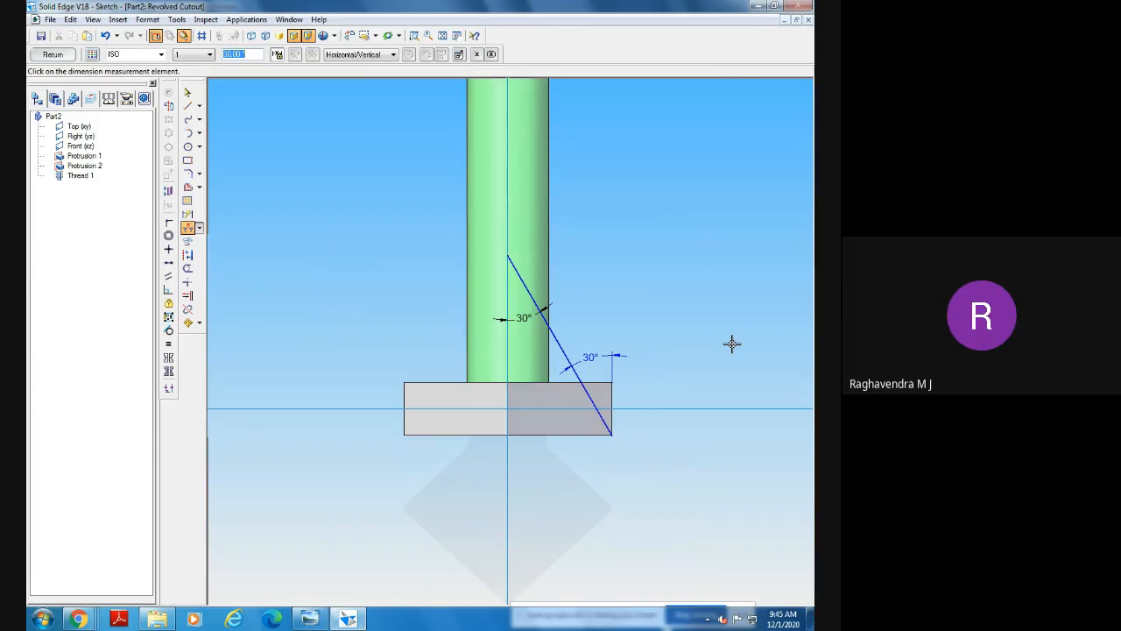
left_click(187, 92)
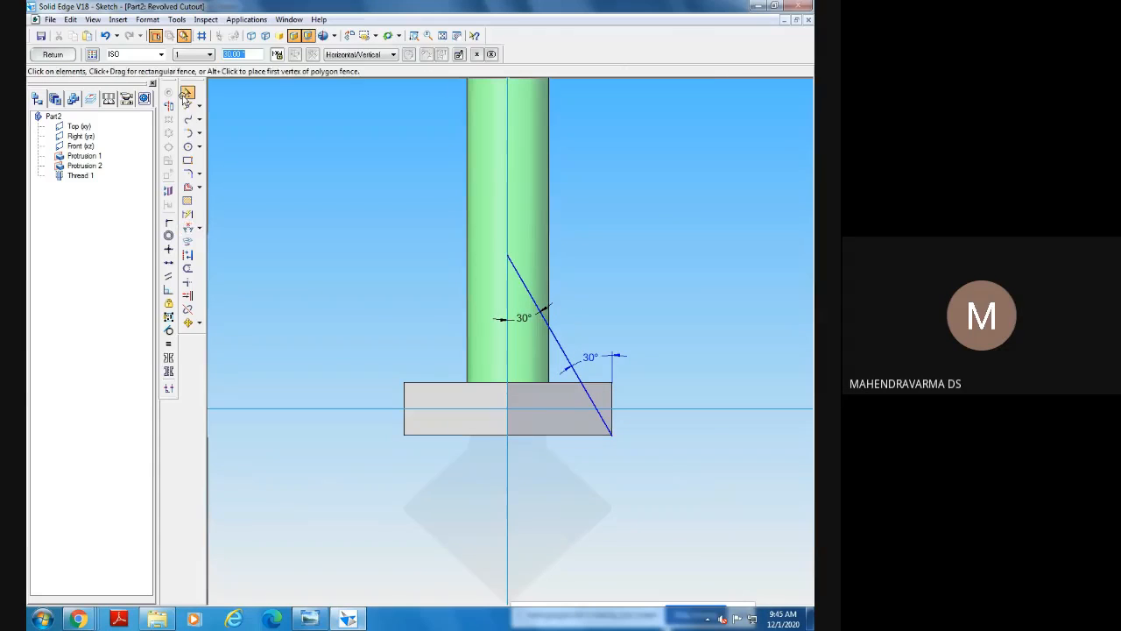
right_click(598, 357)
left_click(627, 364)
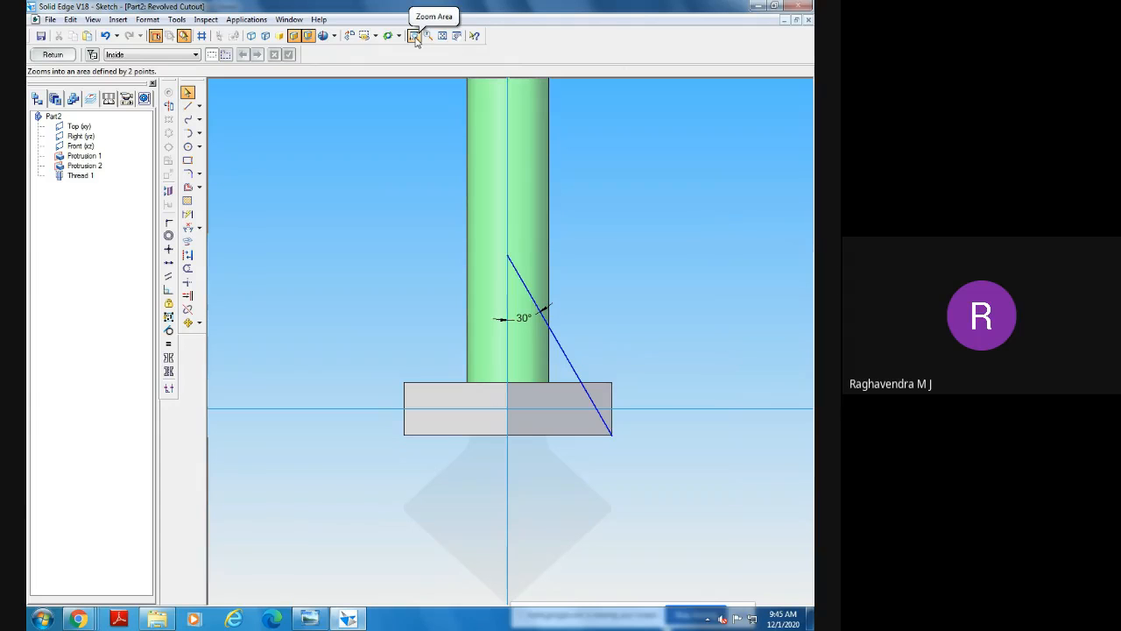
Draw a vertical line from the midpoint of the head's lower half edge past the slanted line and trim it there to about 11 mm.
left_click(188, 105)
left_click(560, 434)
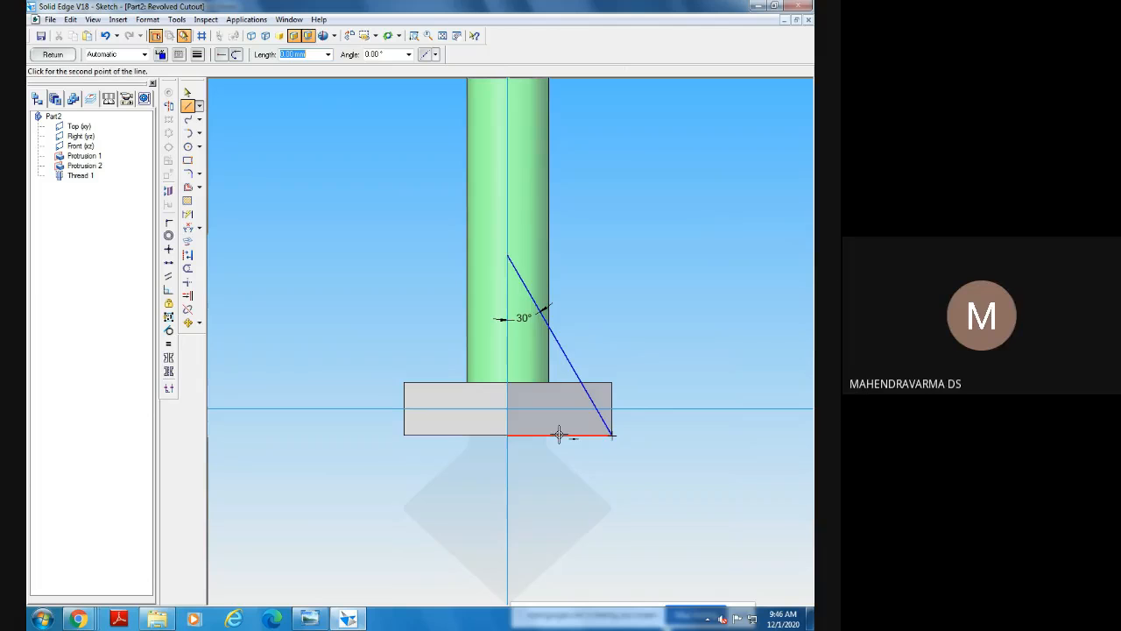
left_click(560, 311)
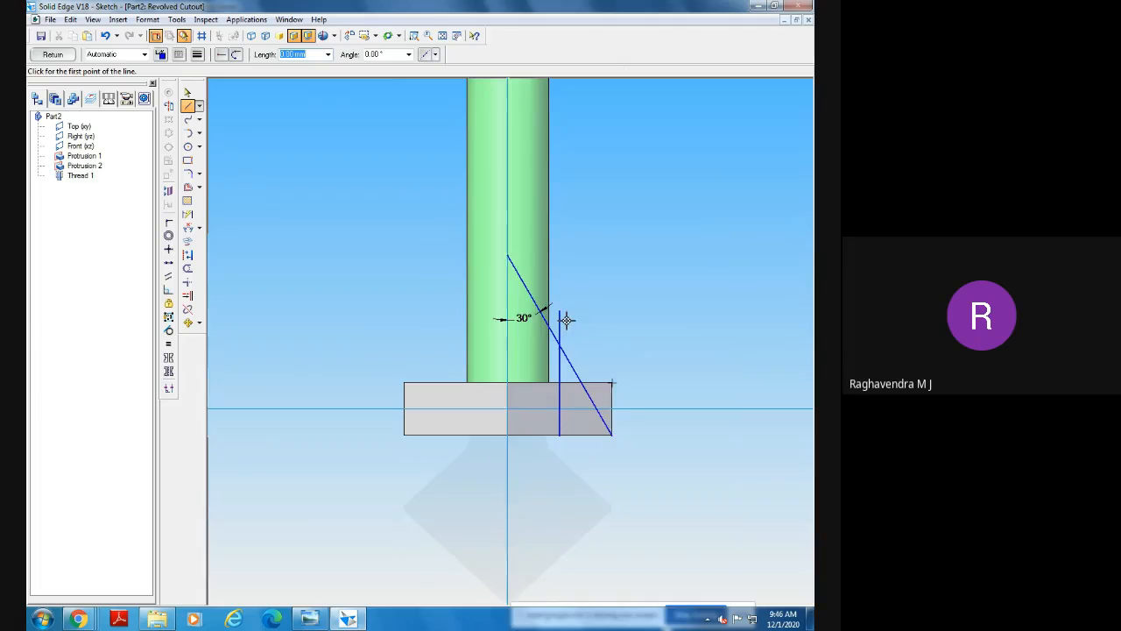
left_click(187, 268)
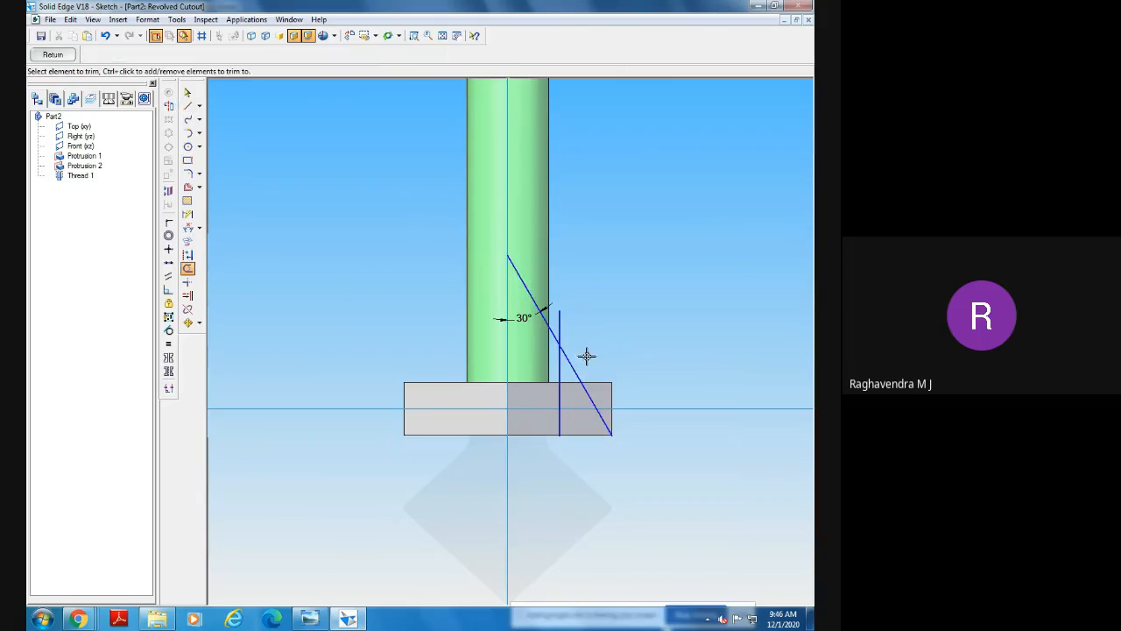
left_click(560, 330)
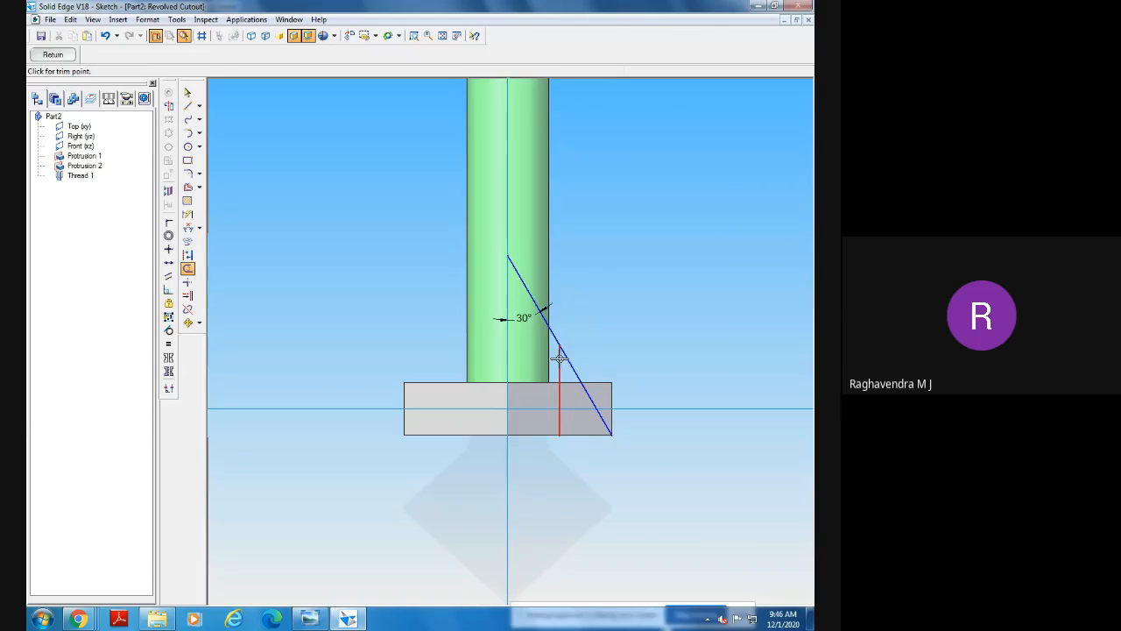
Draw a centre-point arc of about 11 mm radius from the vertical line's lower end past the head's side, centred where that line meets the slanted one.
left_click(198, 151)
left_click(200, 135)
left_click(199, 135)
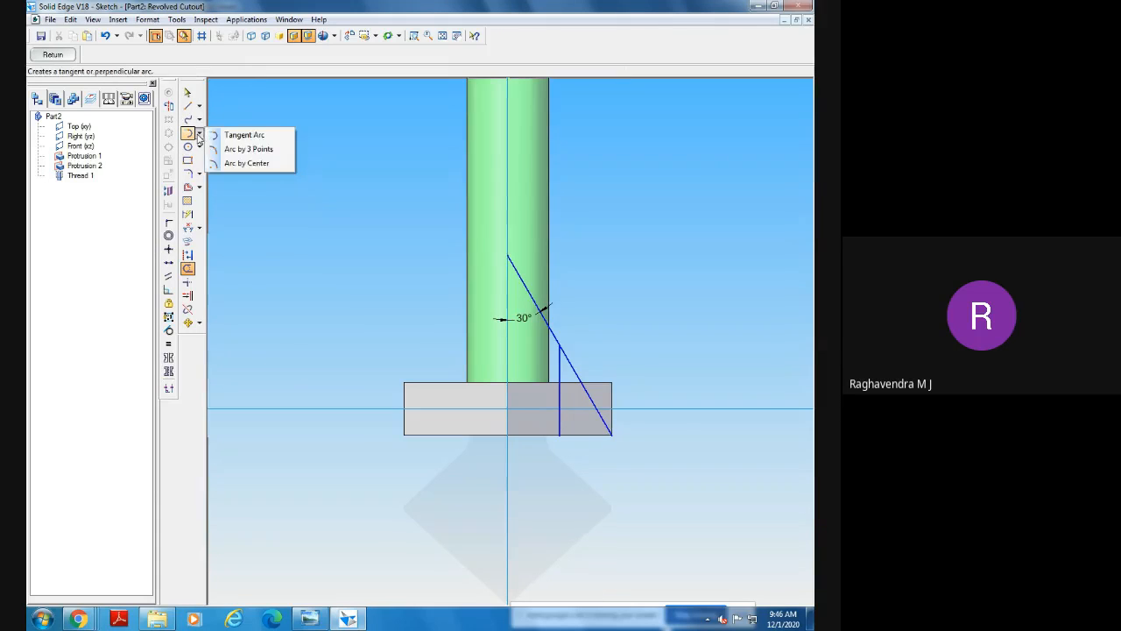
left_click(252, 163)
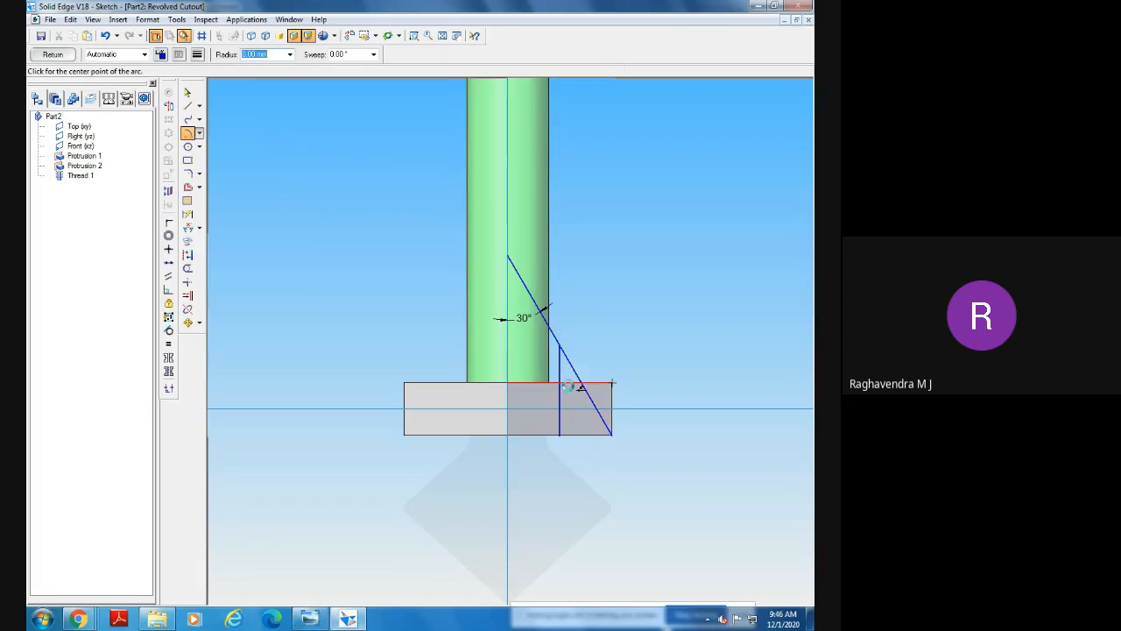
left_click(560, 347)
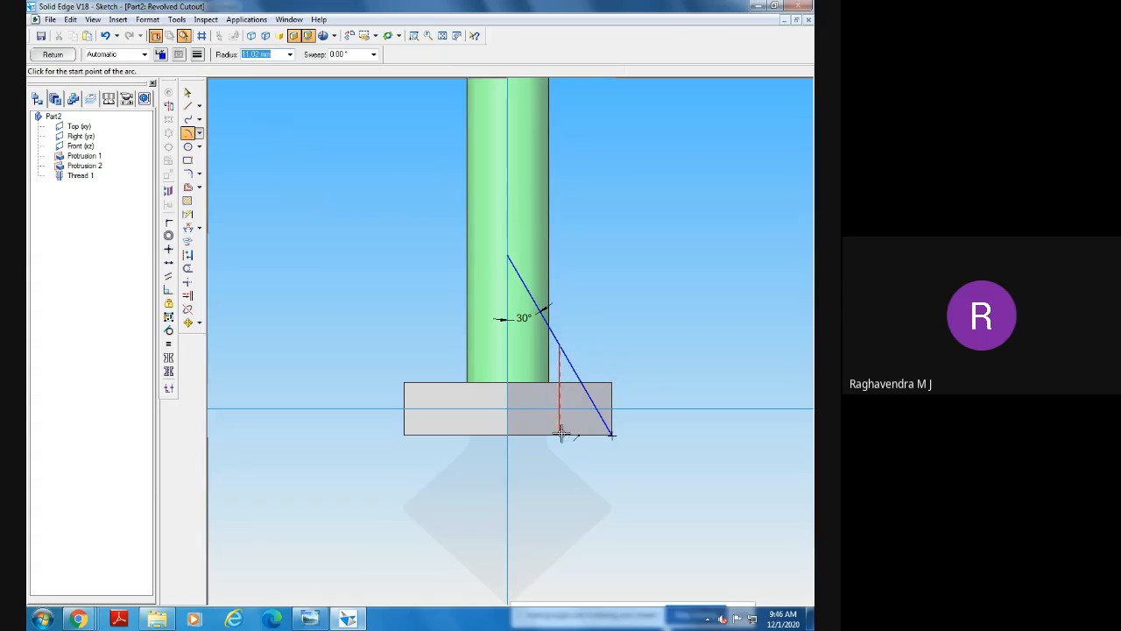
left_click(569, 435)
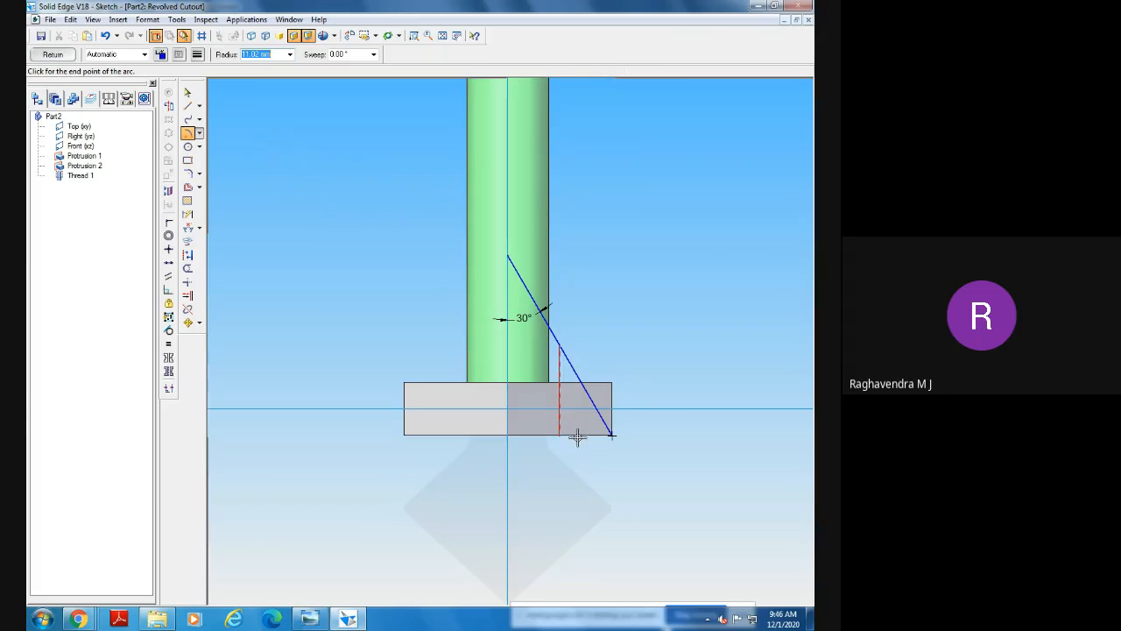
left_click(654, 381)
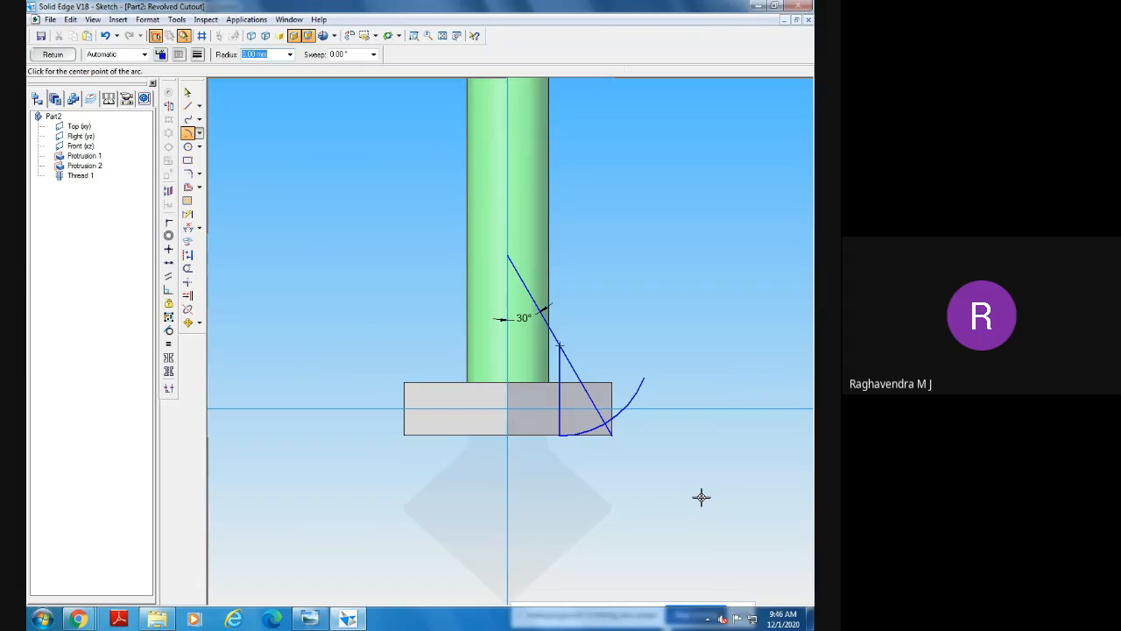
left_click(414, 37)
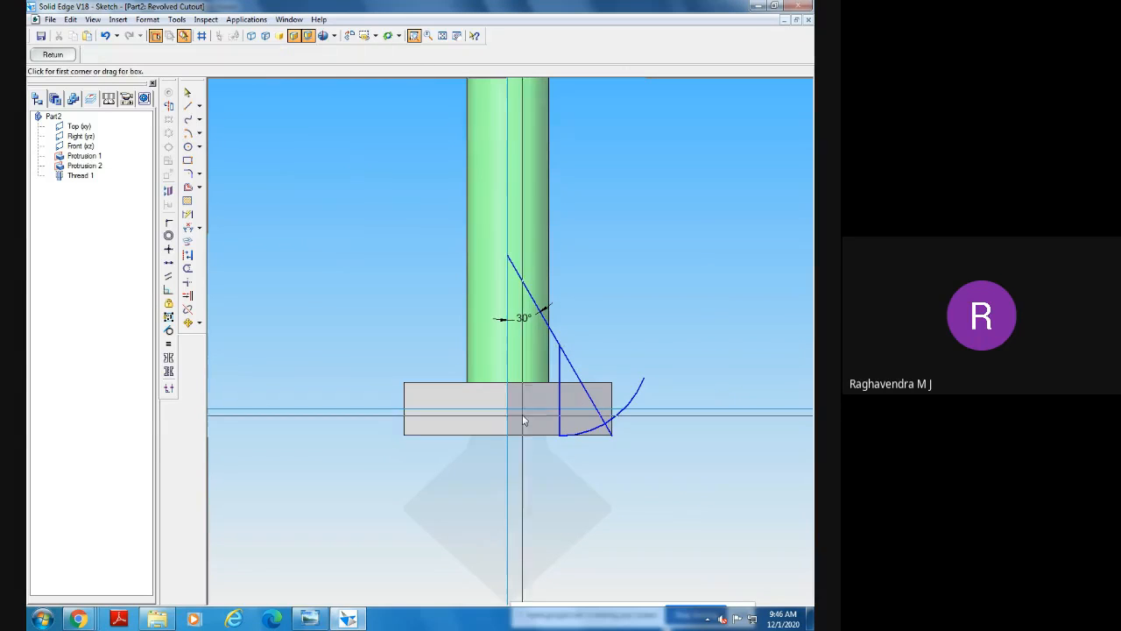
left_click_drag(508, 378, 669, 504)
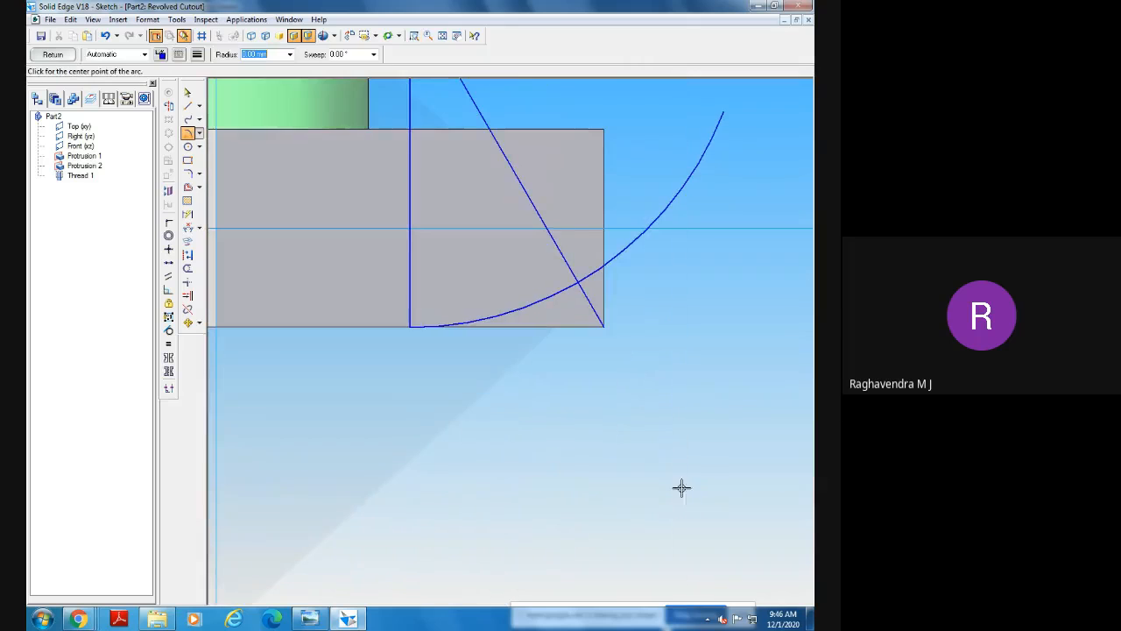
left_click(187, 105)
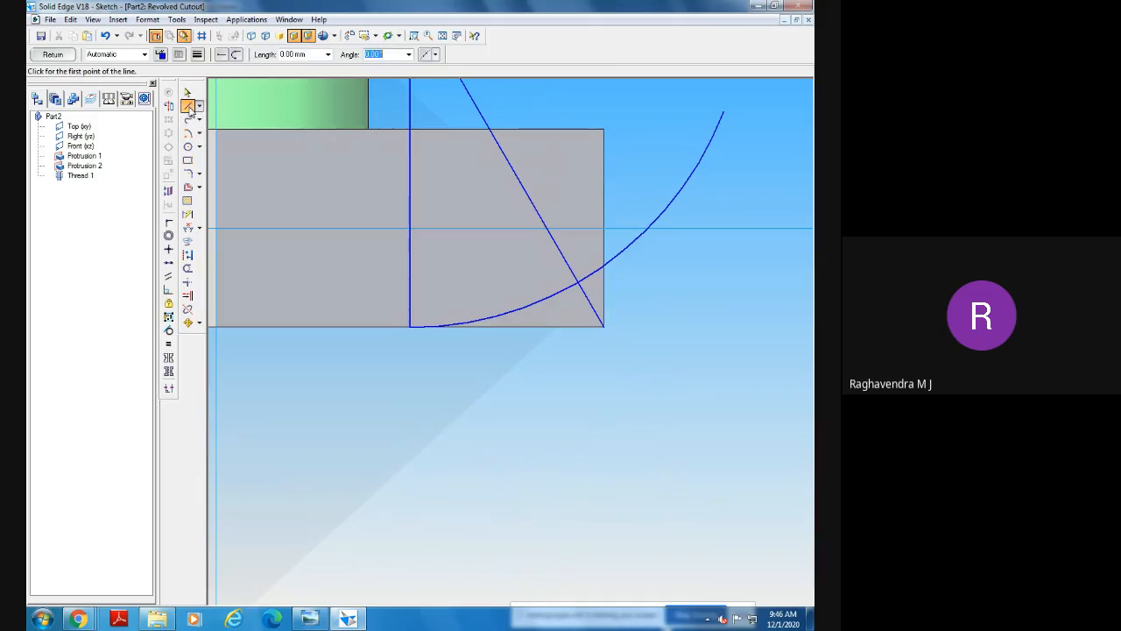
left_click(409, 326)
left_click(604, 323)
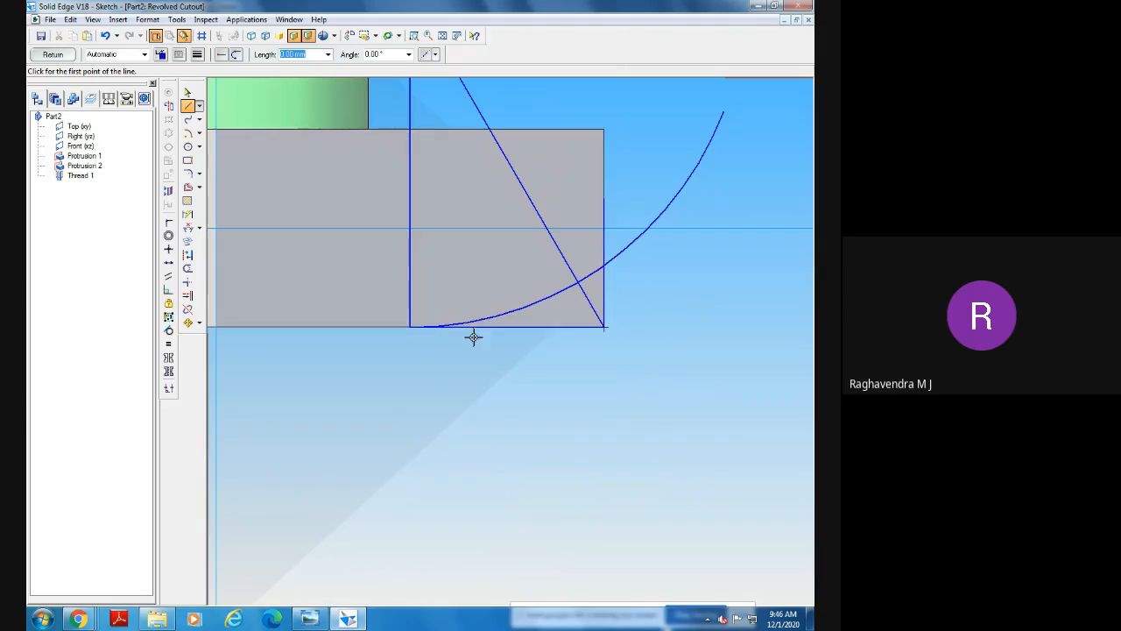
left_click(170, 104)
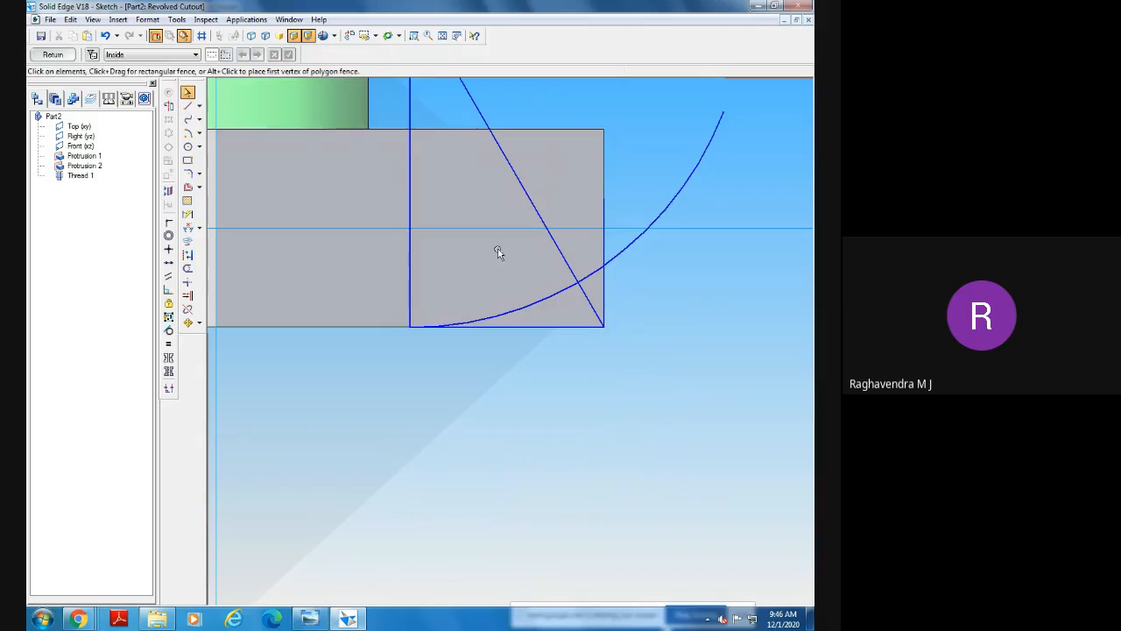
right_click(583, 327)
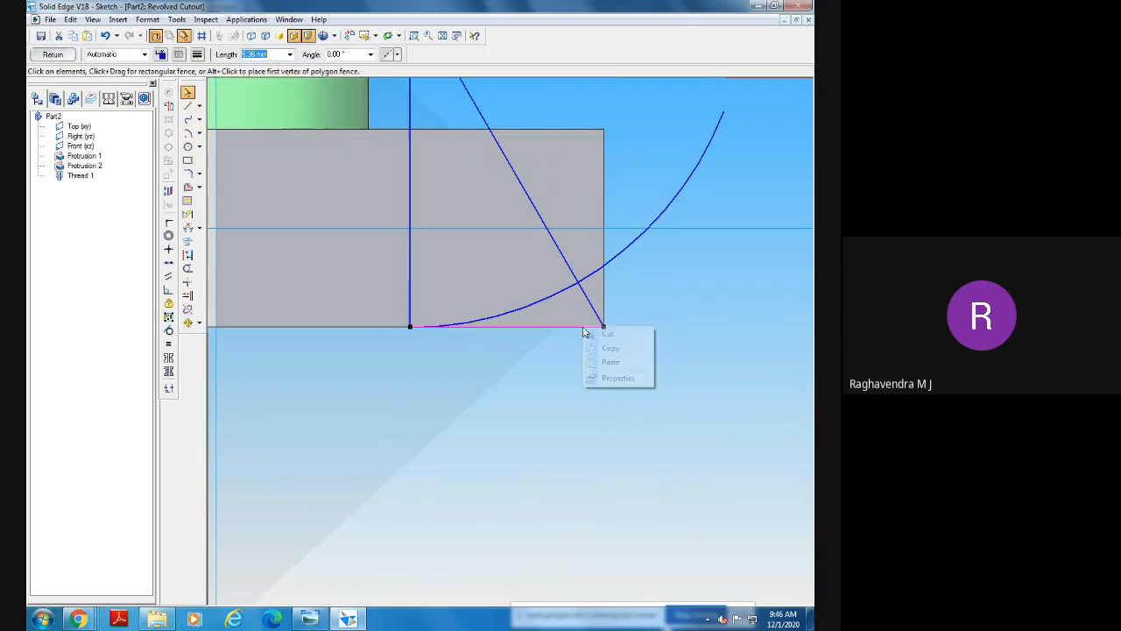
left_click(582, 337)
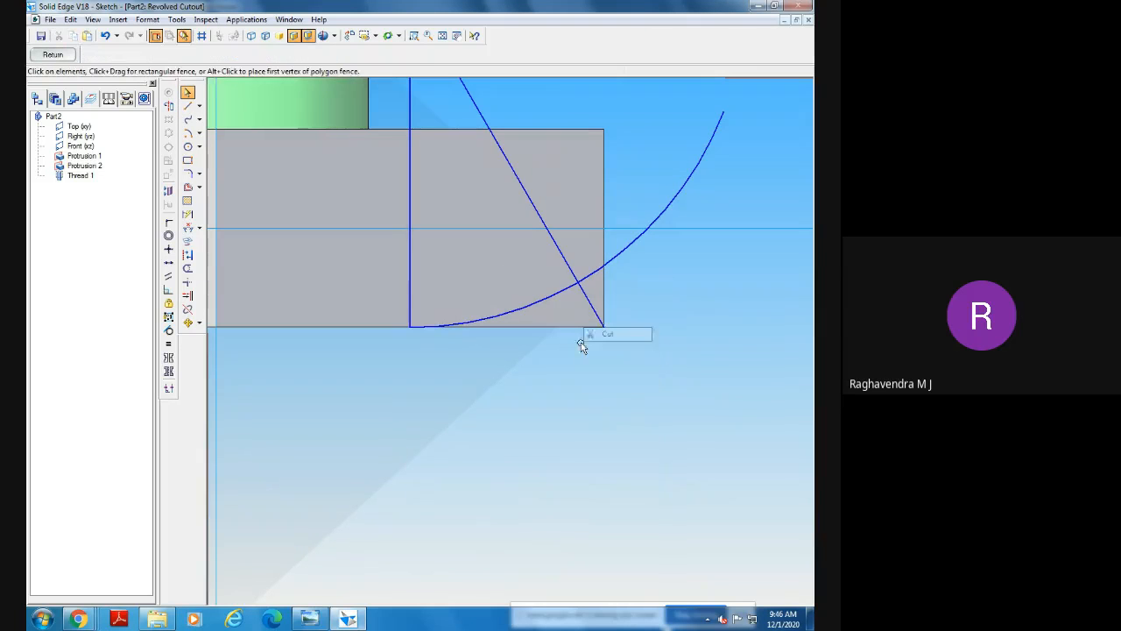
Draw connected lines about 6.4 mm along the head's lower edge from the arc's start to the corner and about 5 mm up its side.
left_click(410, 328)
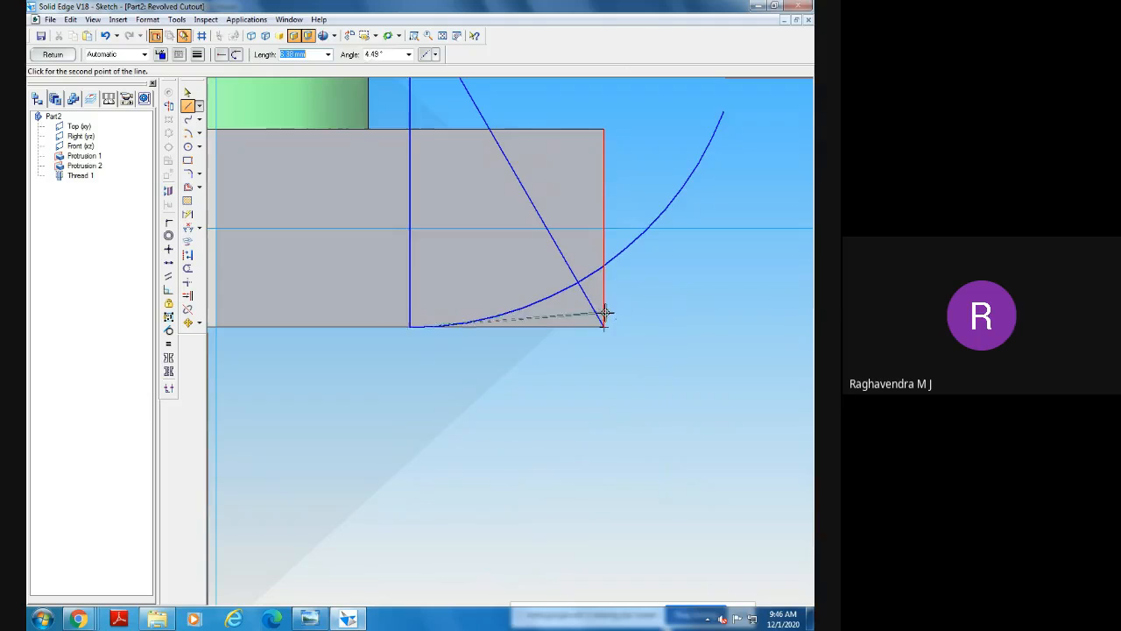
left_click(606, 327)
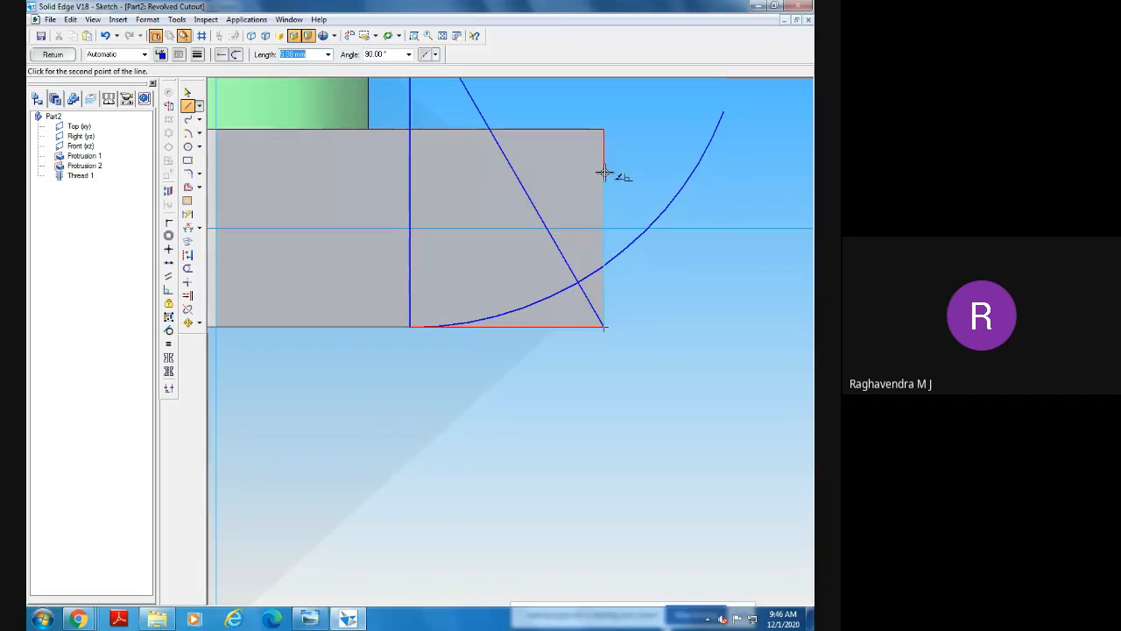
left_click(605, 173)
right_click(604, 174)
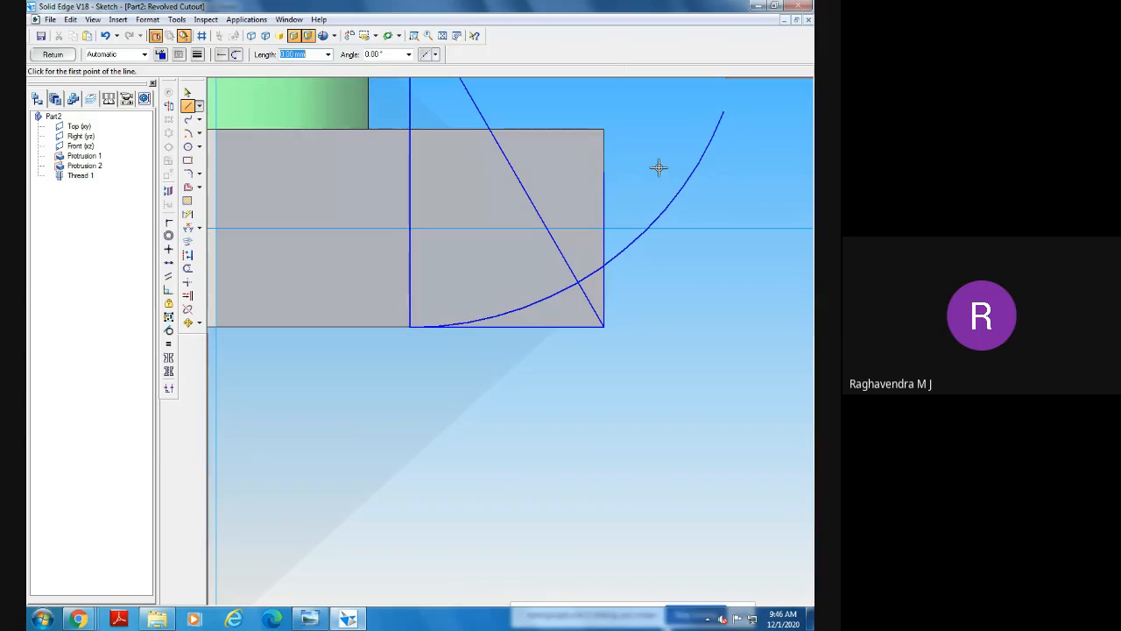
Trim away the arc outside the head, the side line above the arc, and the slanted construction line.
left_click(188, 268)
left_click(627, 244)
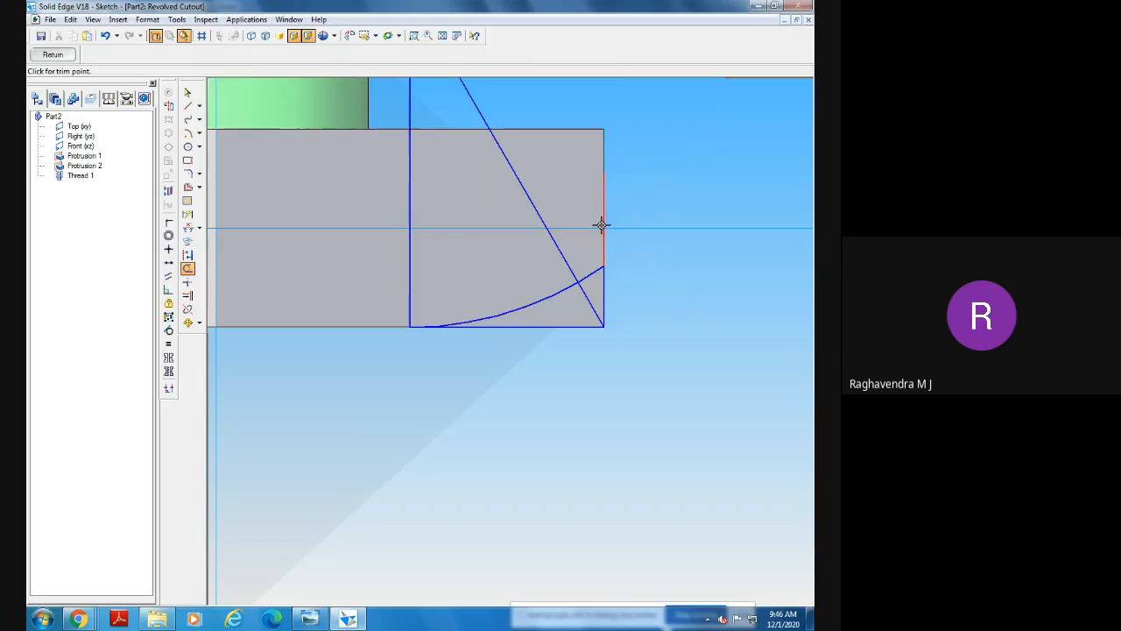
left_click_drag(565, 253, 561, 248)
left_click(587, 301)
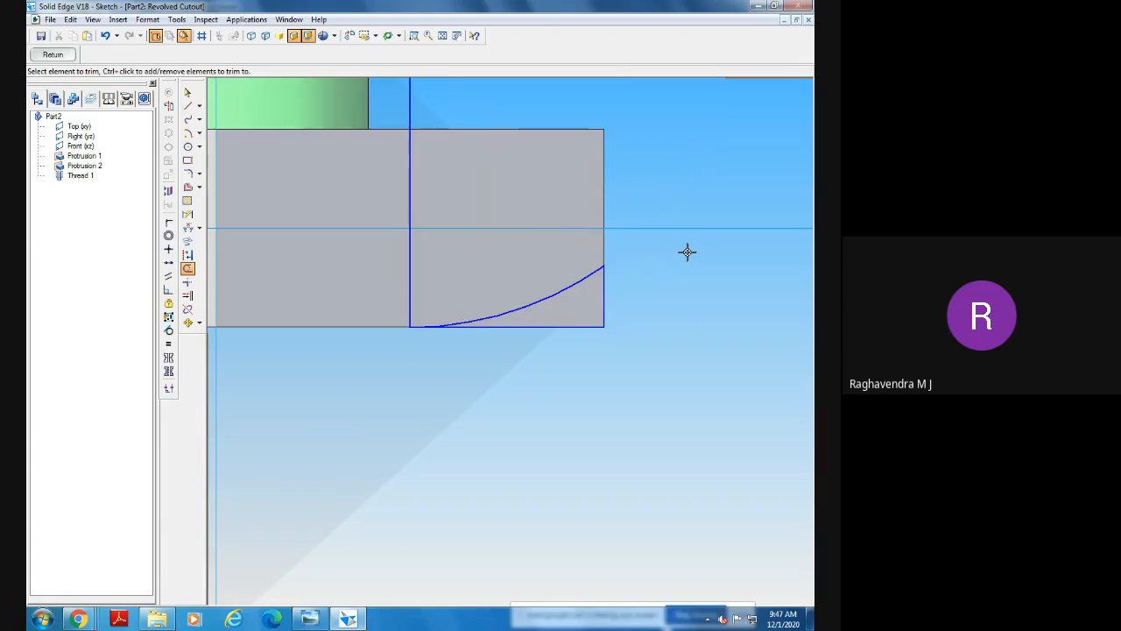
Delete the vertical construction line and the slanted 30° construction line from the cutout profile.
left_click(442, 35)
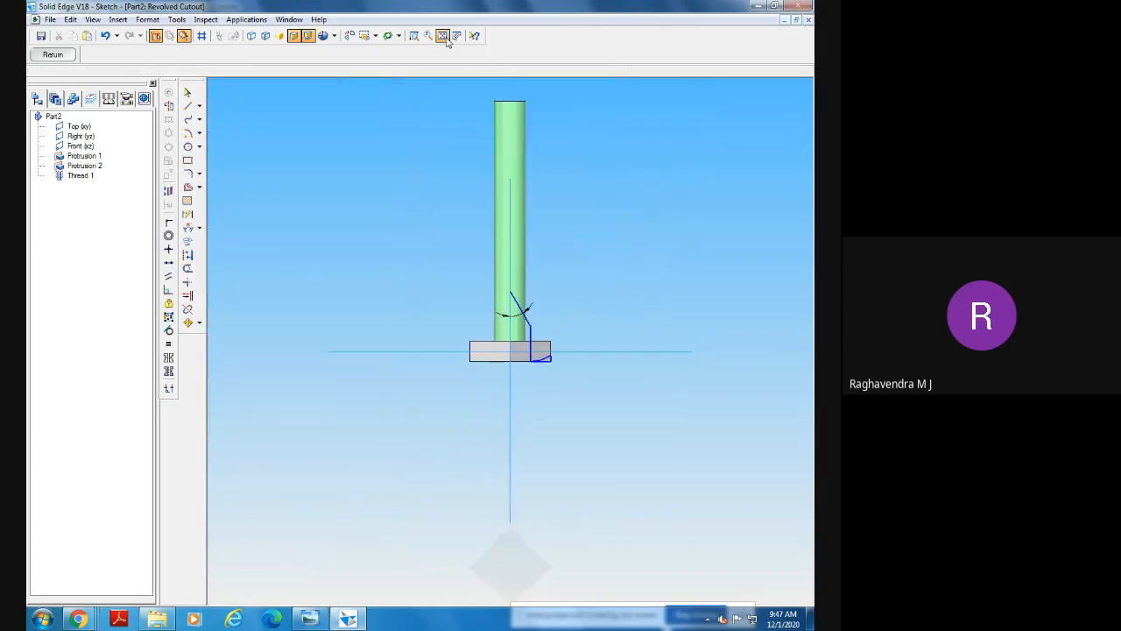
left_click(414, 37)
left_click_drag(490, 301, 648, 397)
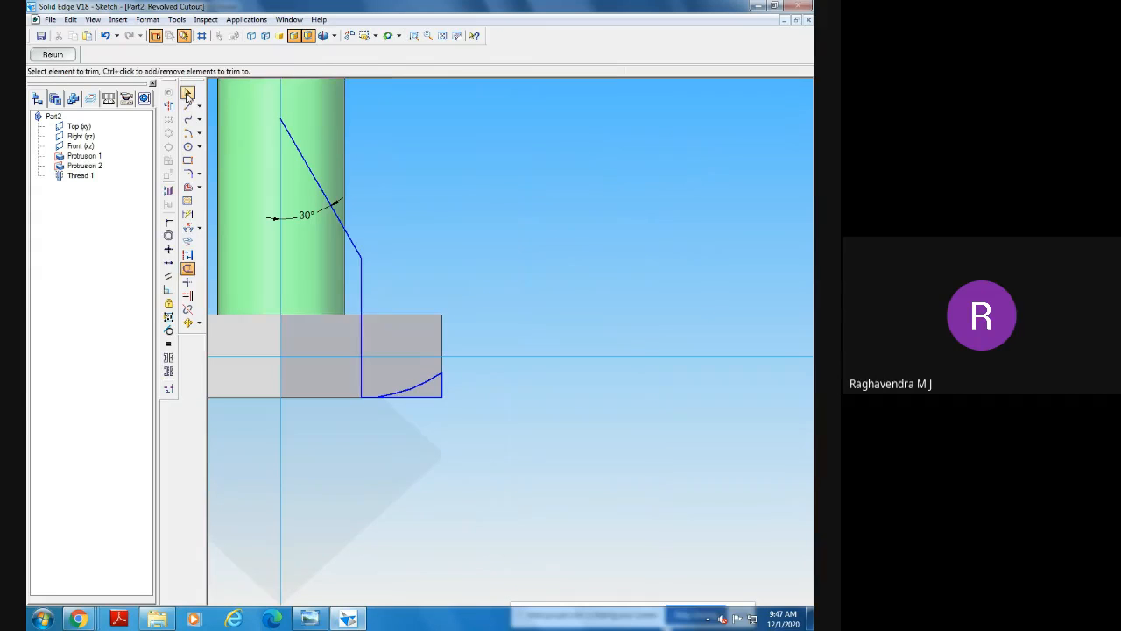
left_click(187, 93)
left_click(361, 320)
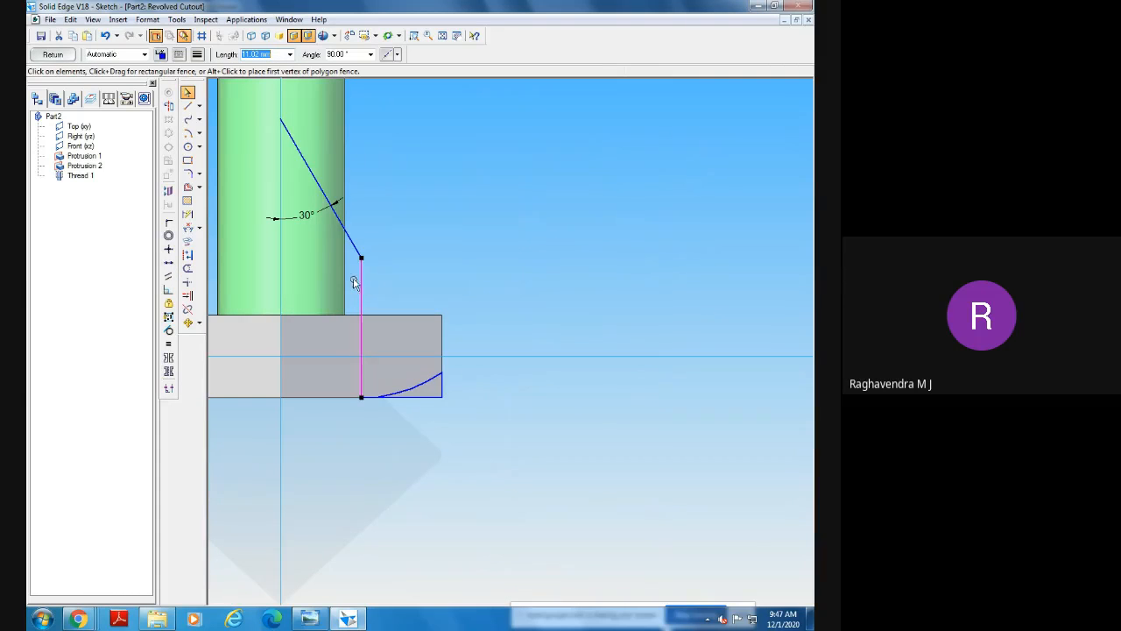
key("Delete")
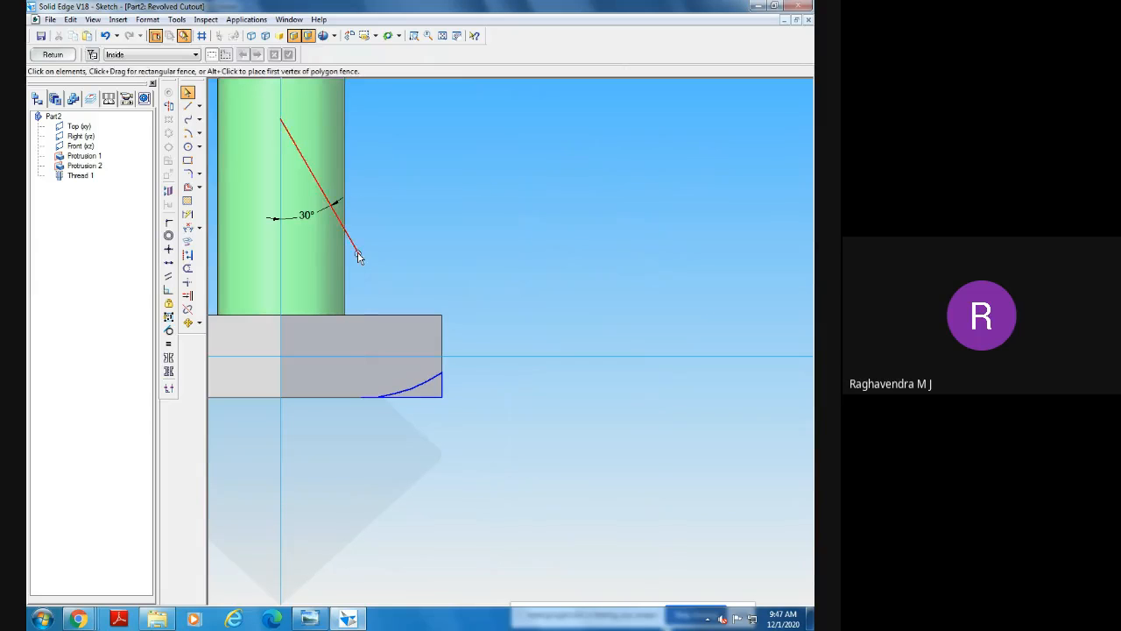
left_click(358, 254)
key("Delete")
Set the bolt's vertical centre line as the axis of revolution and close the cutout profile sketch.
left_click(413, 35)
left_click_drag(305, 291, 548, 448)
right_click(588, 480)
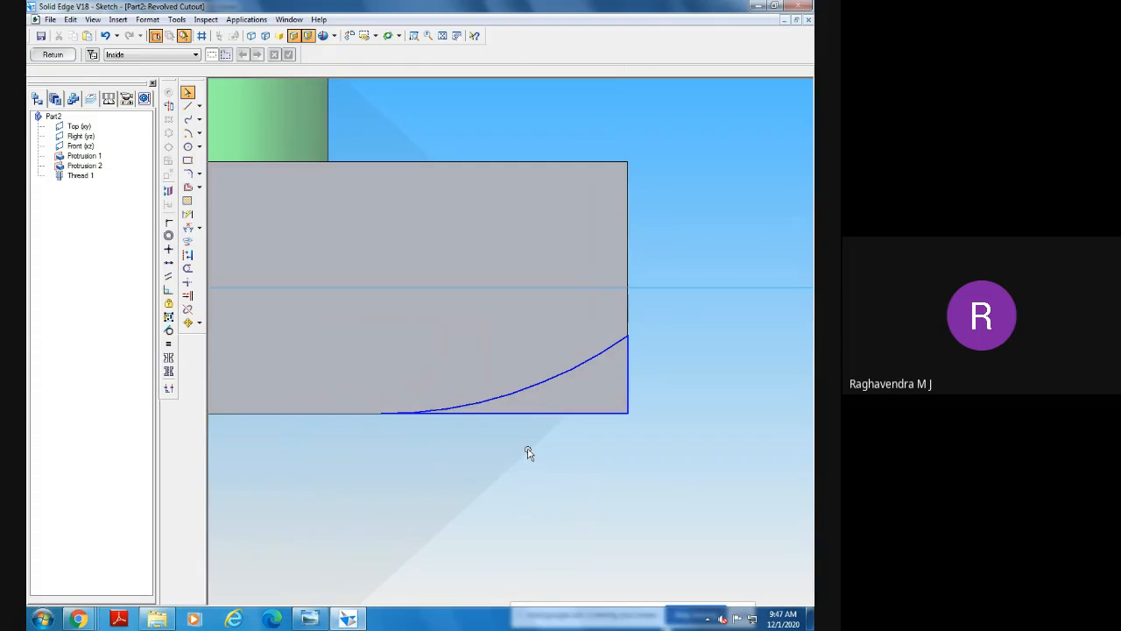
left_click(522, 413)
left_click(526, 493)
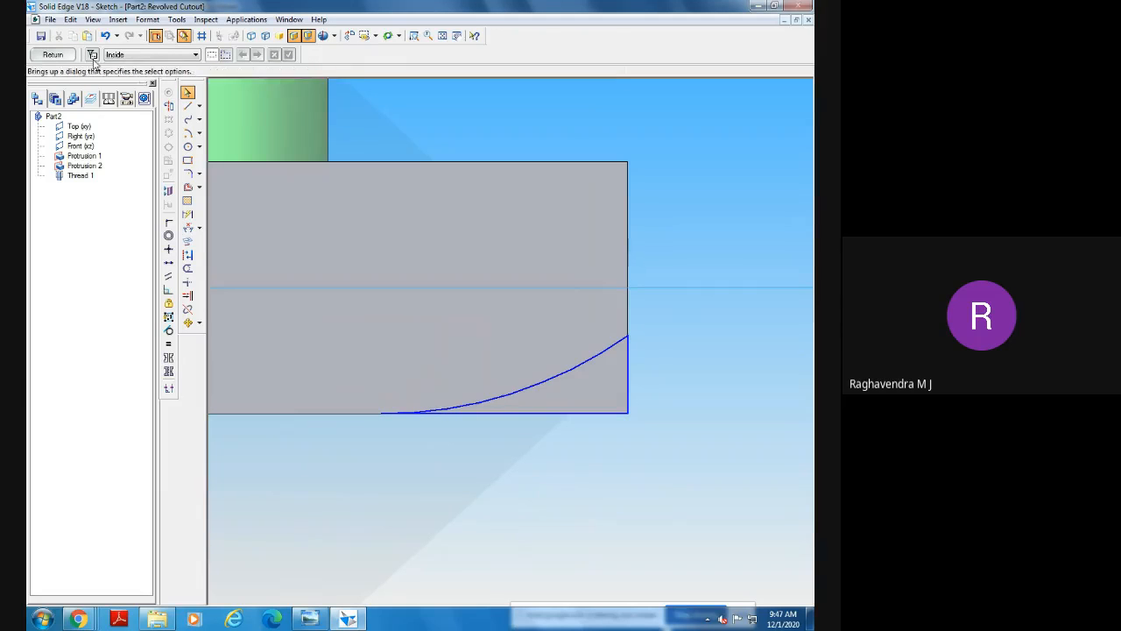
left_click(443, 36)
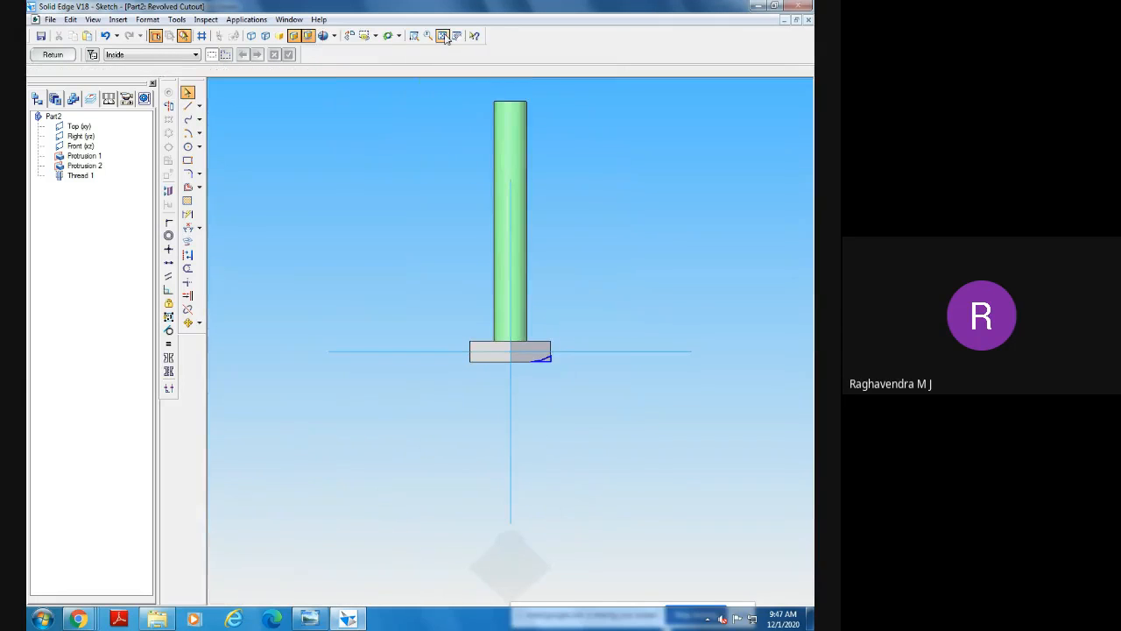
left_click(168, 105)
left_click(512, 383)
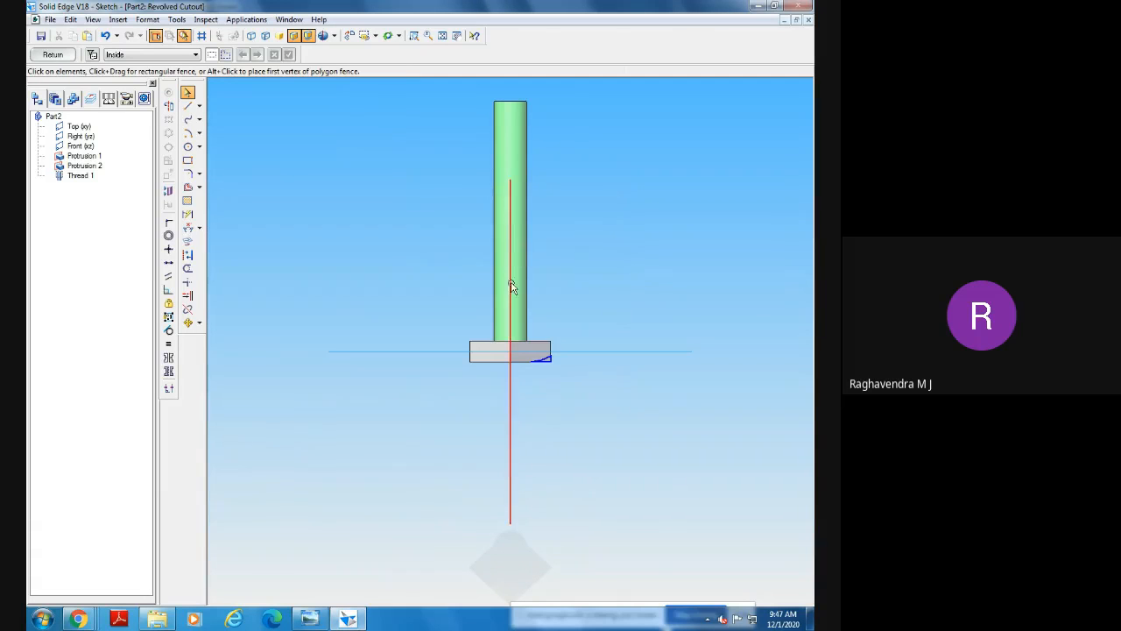
left_click(50, 57)
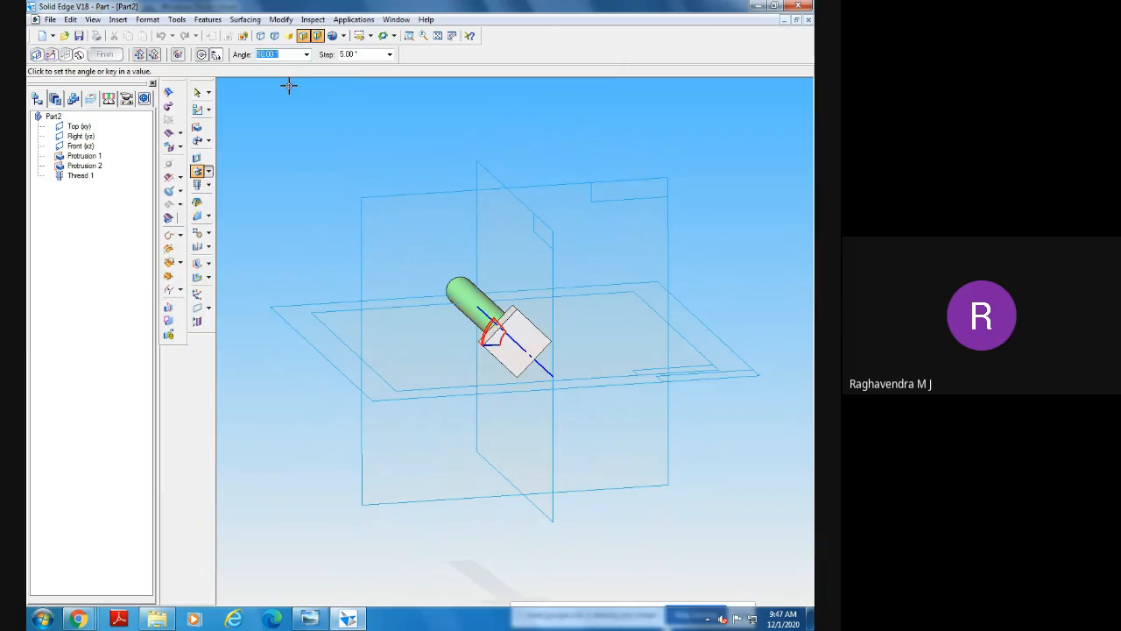
Revolve the profile fully around the bolt axis and finish the cutout on the square head.
key("Return")
left_click(356, 189)
middle_click_drag(356, 383, 337, 287)
left_click(172, 112)
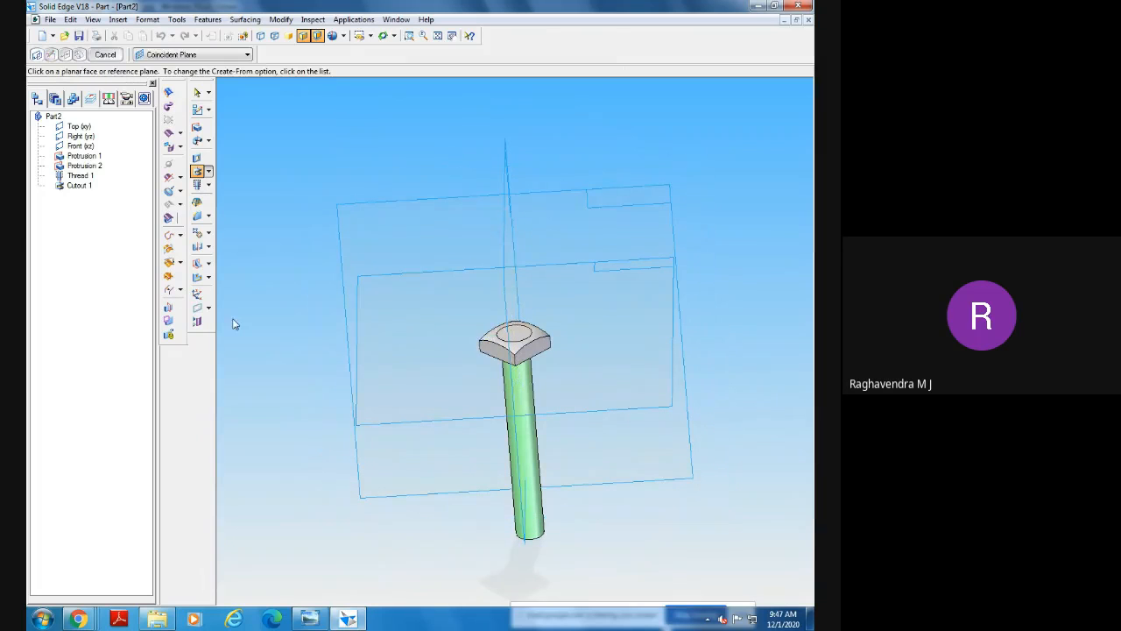
Inspect the rounded cut on the square head from an angle, end-on and in a close-up side view.
middle_click_drag(298, 344, 426, 338)
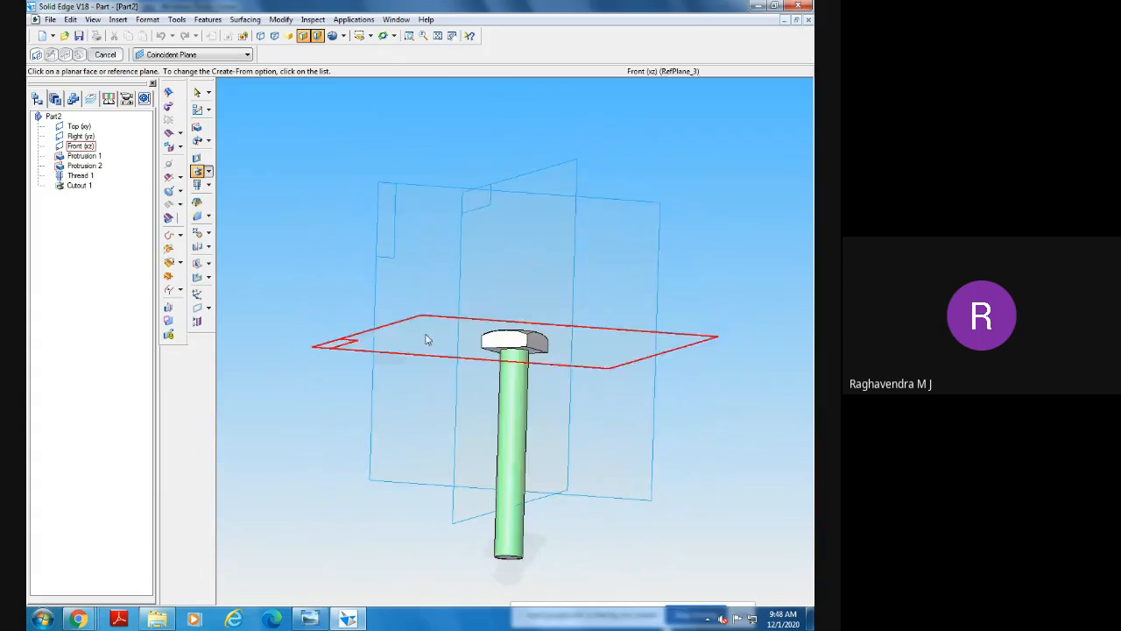
left_click(371, 37)
left_click(375, 58)
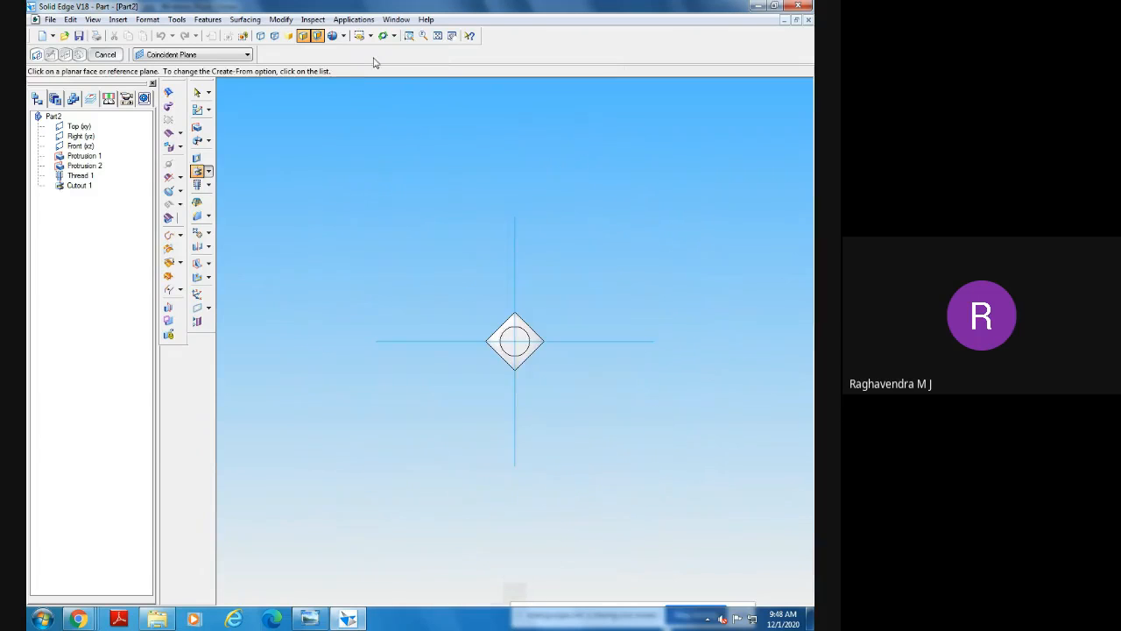
left_click(371, 37)
left_click(367, 51)
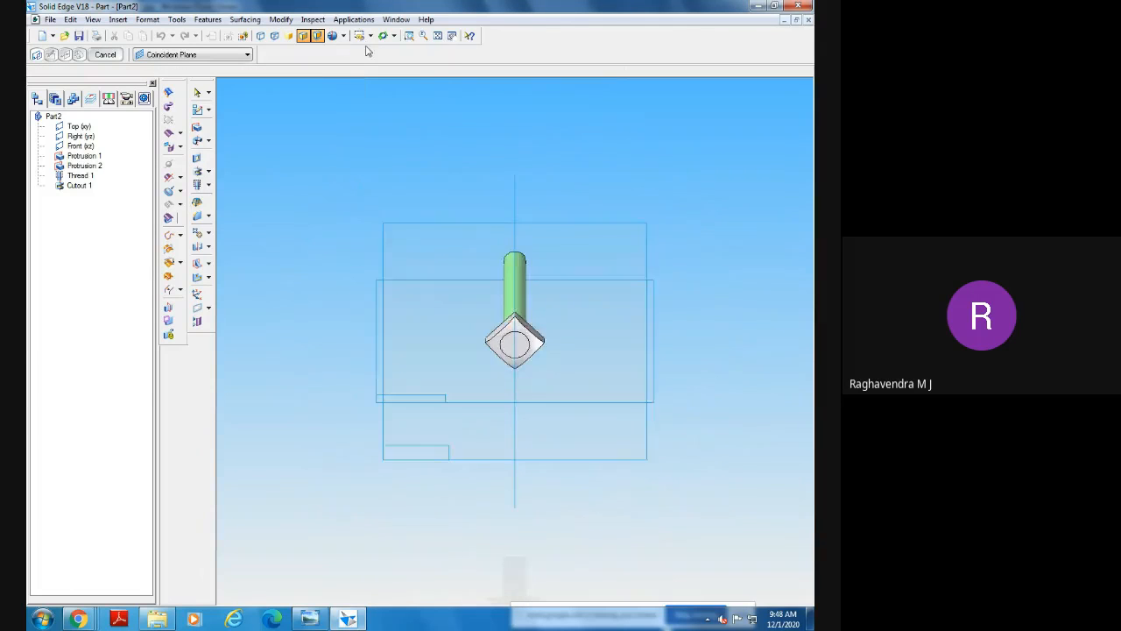
left_click(409, 35)
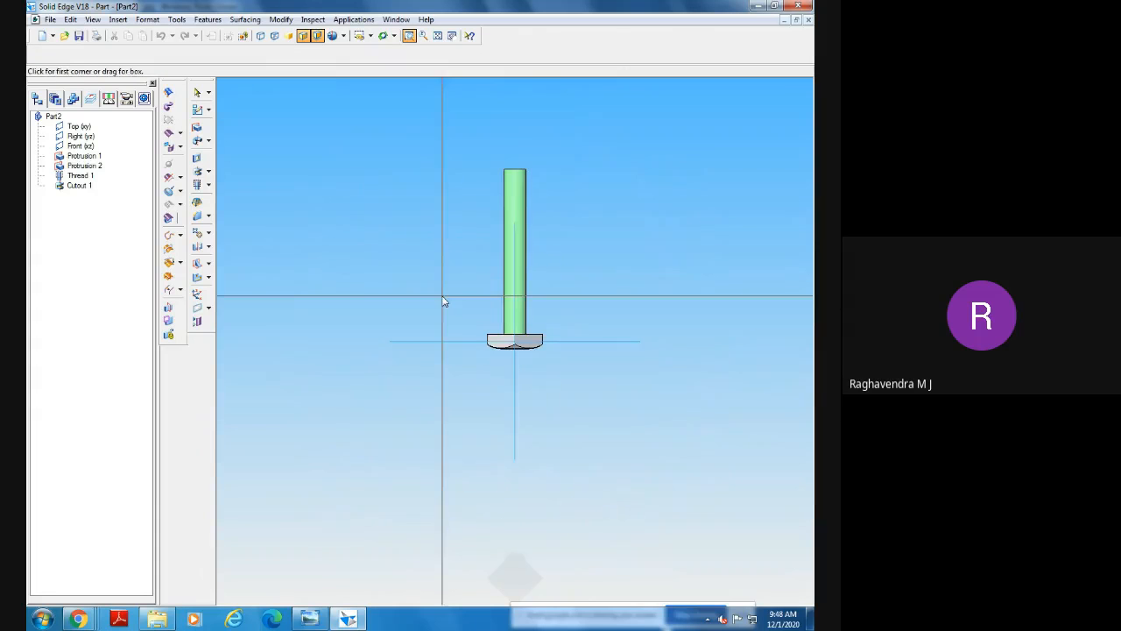
left_click_drag(446, 300, 598, 389)
left_click_drag(366, 268, 685, 445)
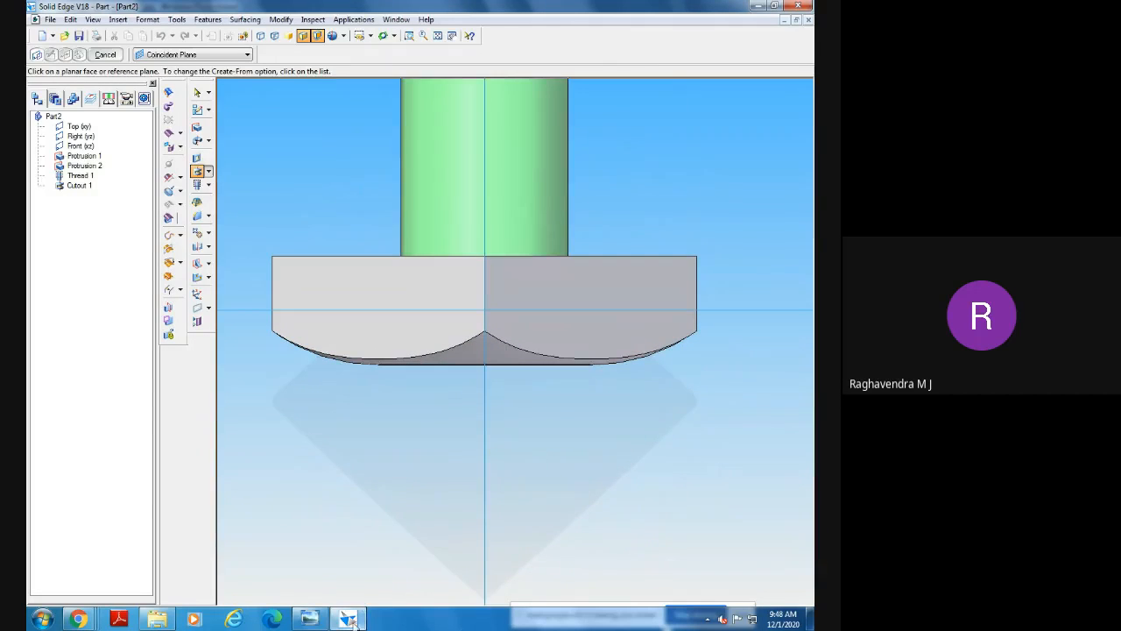
Compare the head's shape with the Plummer Block Part 5 Bolt M10 drawing in Windows Photo Viewer and return to Solid Edge.
left_click(309, 620)
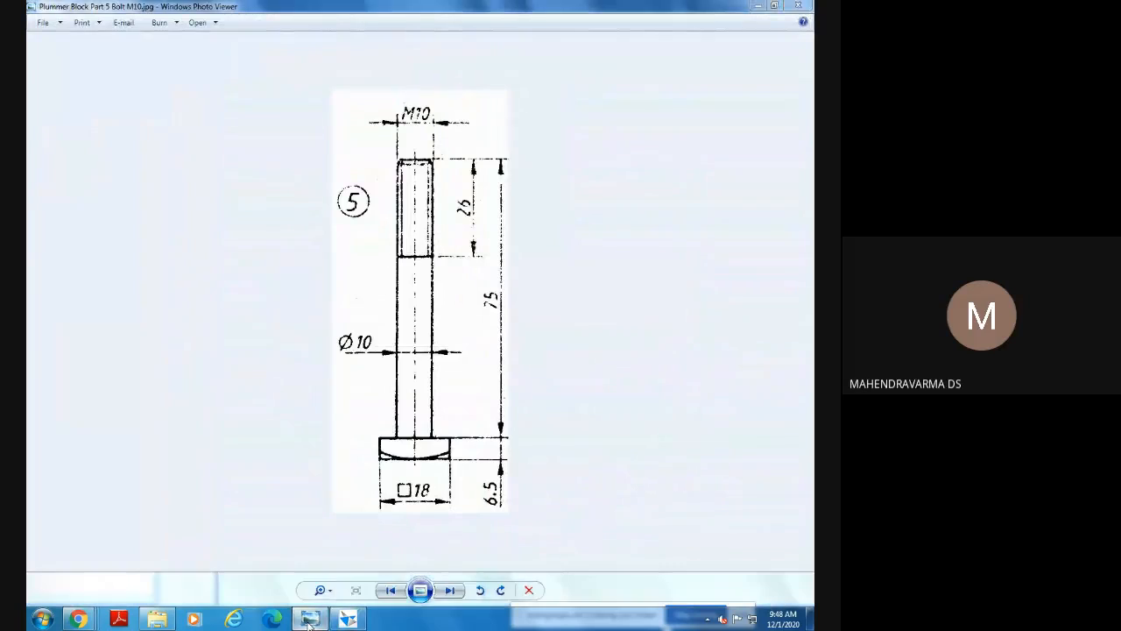
left_click(309, 619)
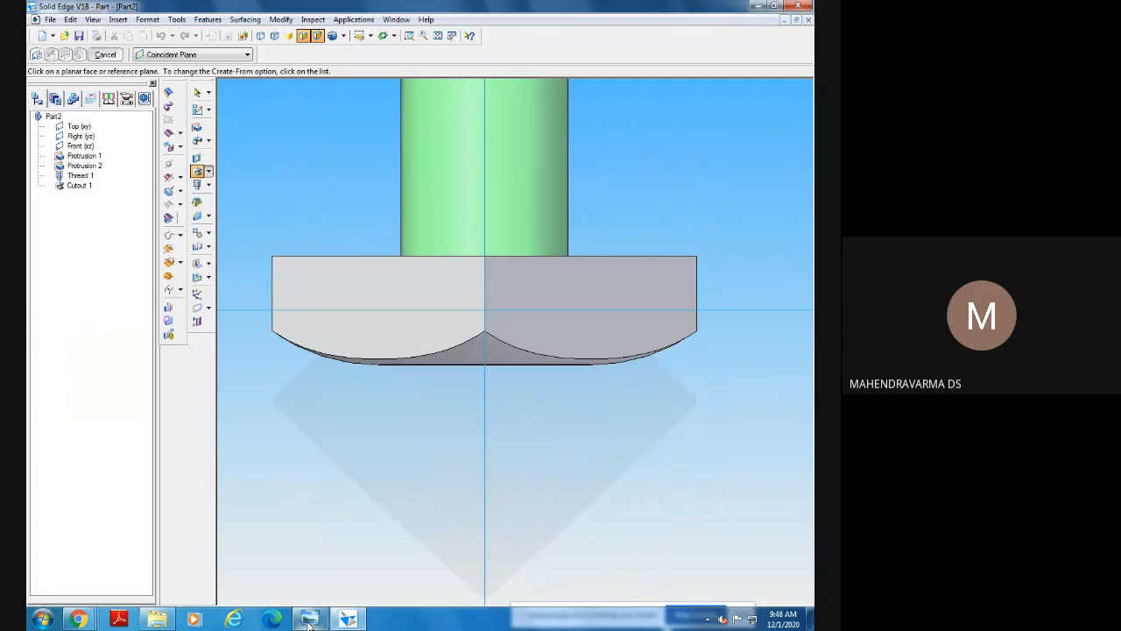
left_click(309, 619)
left_click(309, 619)
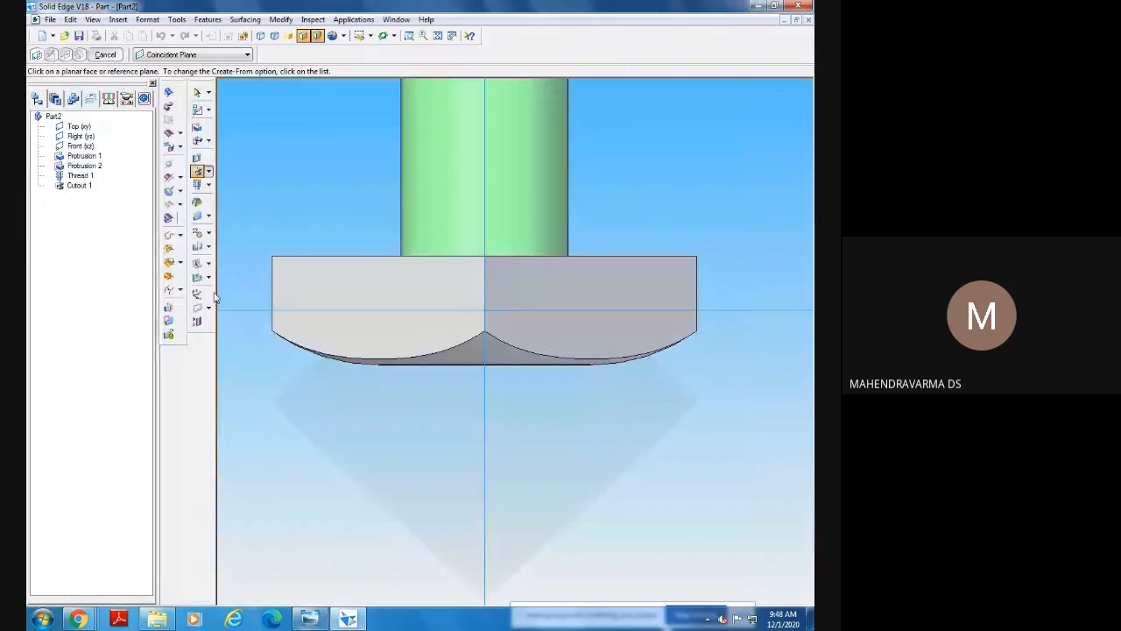
Delete the revolved cutout from the bolt head.
left_click(79, 185)
right_click(81, 187)
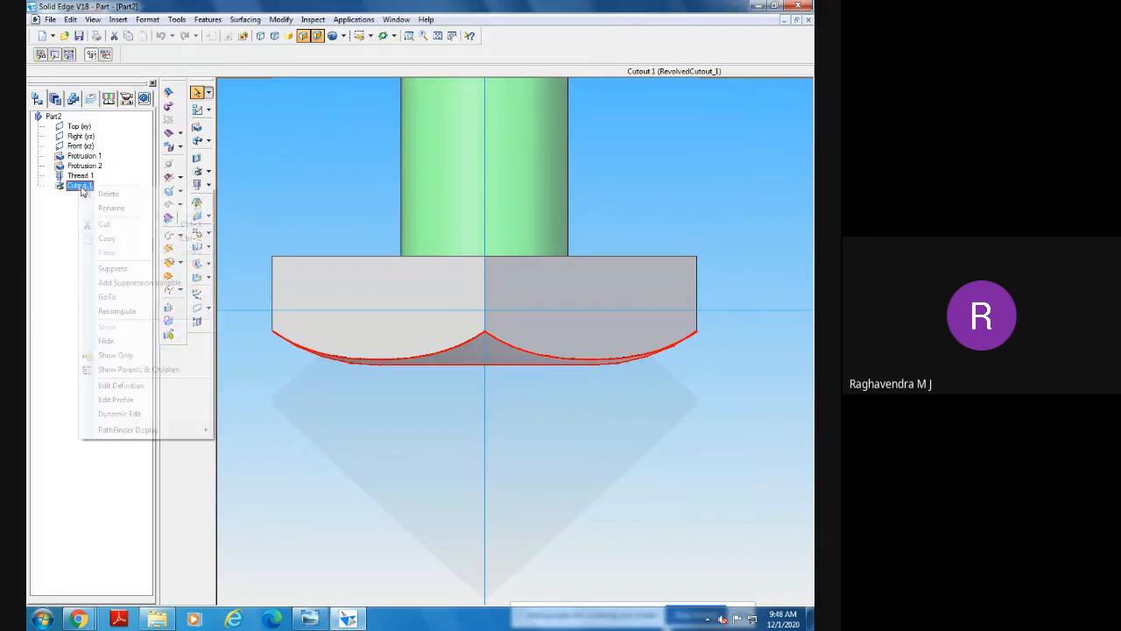
left_click(134, 194)
Begin a new revolved cutout sketch on the reference plane running along the bolt's axis through the head's corners.
left_click(438, 37)
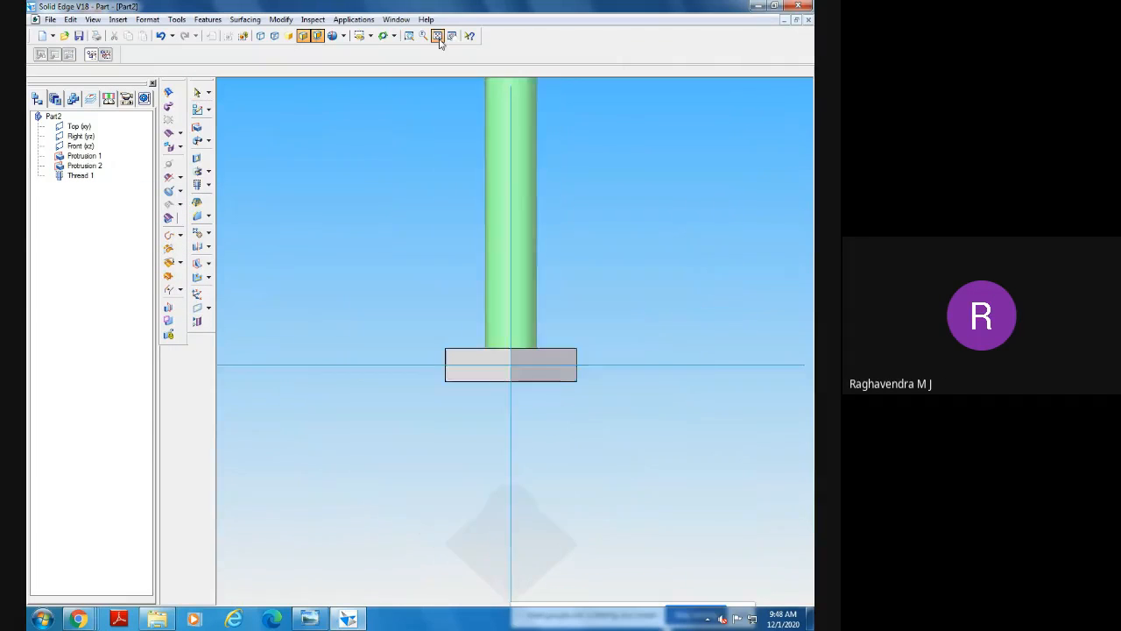
middle_click_drag(614, 429, 615, 379)
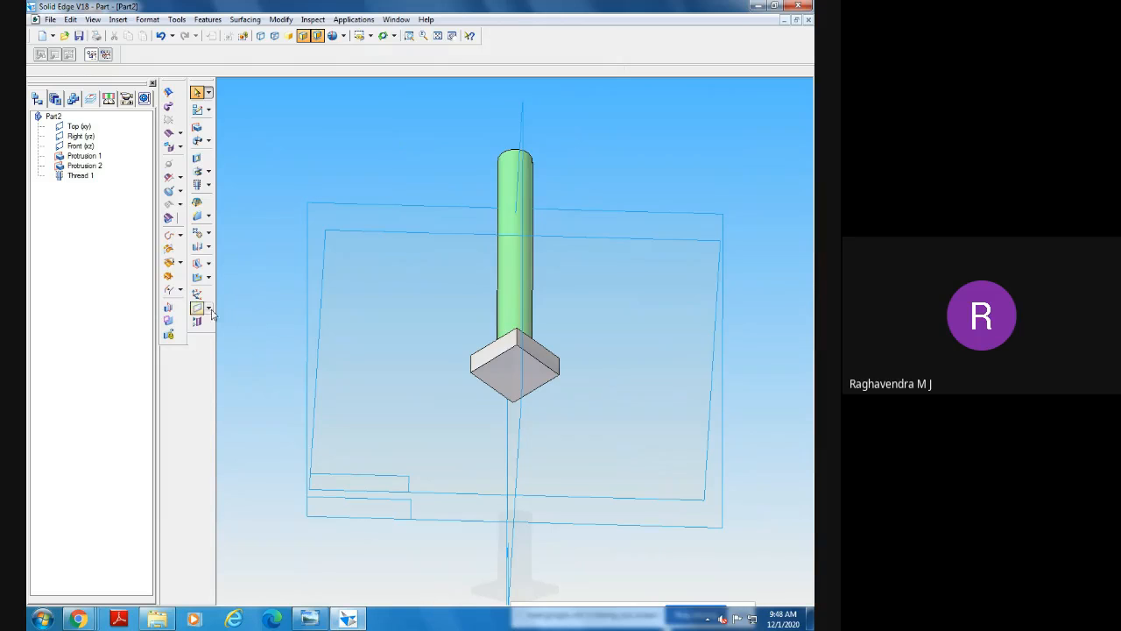
left_click(208, 171)
left_click(256, 174)
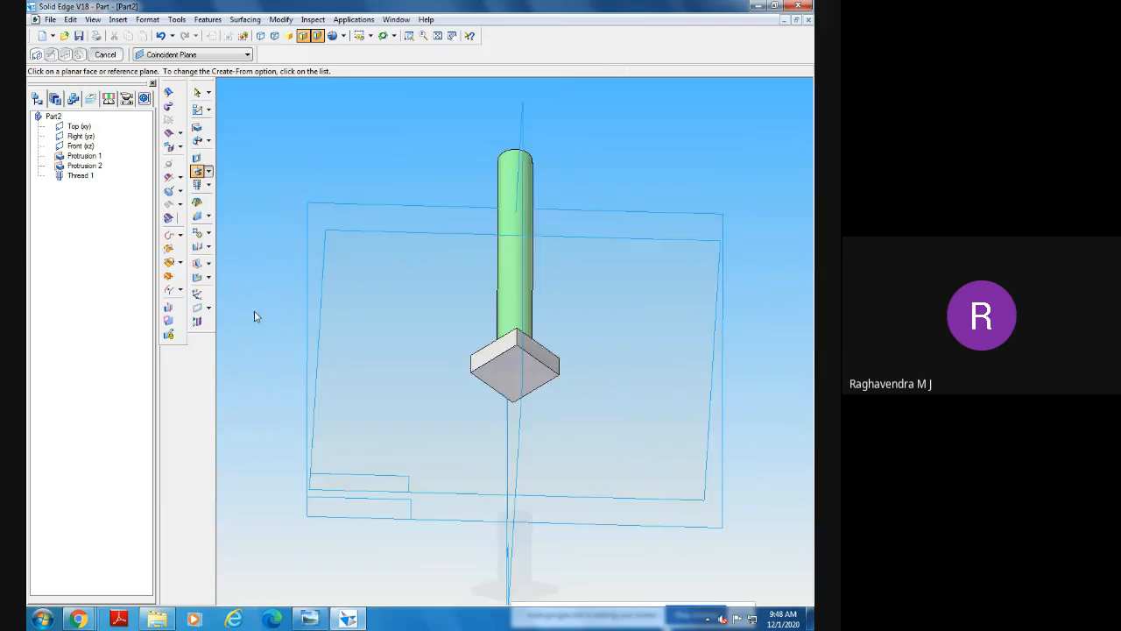
mouse_move(254, 311)
middle_mouse_down()
mouse_move(263, 401)
mouse_move(251, 376)
middle_mouse_up()
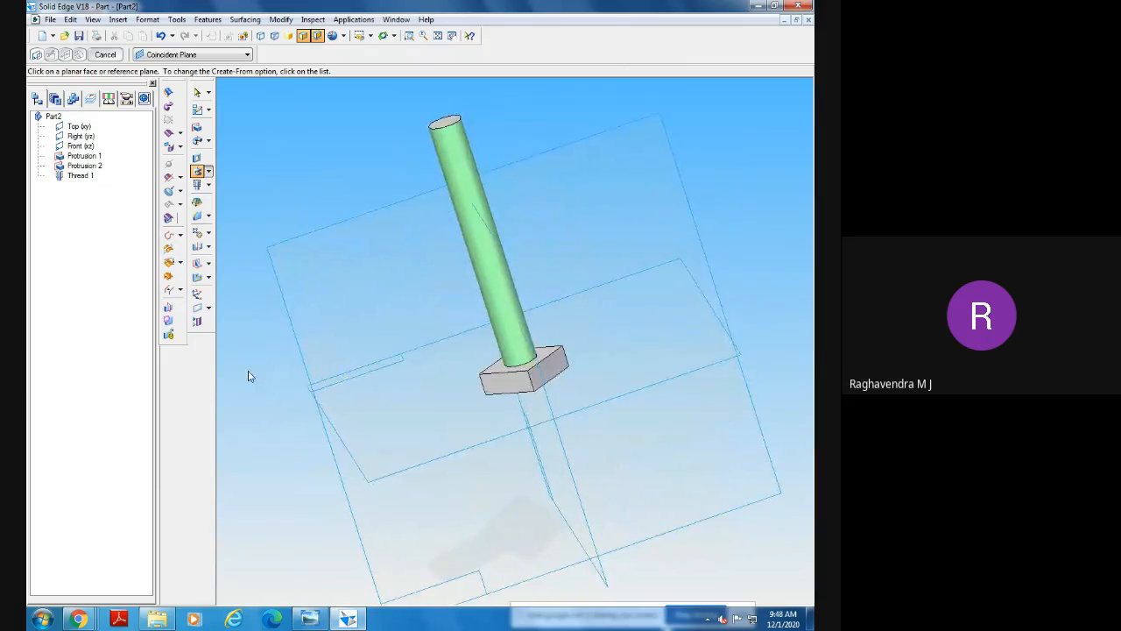
left_click(556, 190)
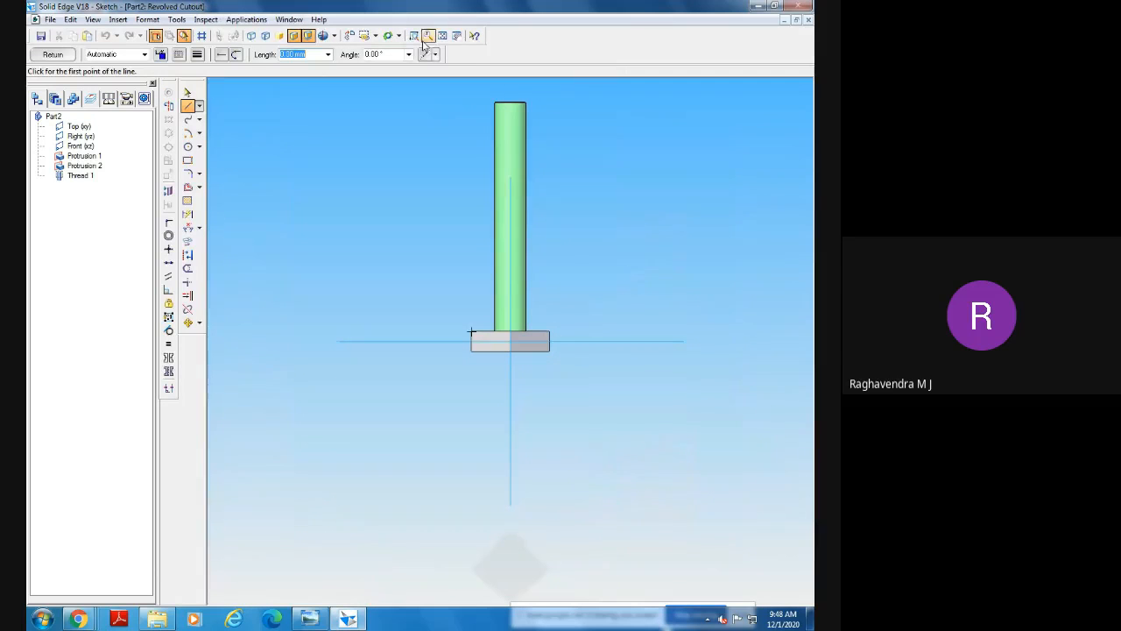
left_click(188, 92)
mouse_move(329, 158)
middle_mouse_down()
mouse_move(396, 297)
mouse_move(429, 336)
mouse_move(348, 332)
middle_mouse_up()
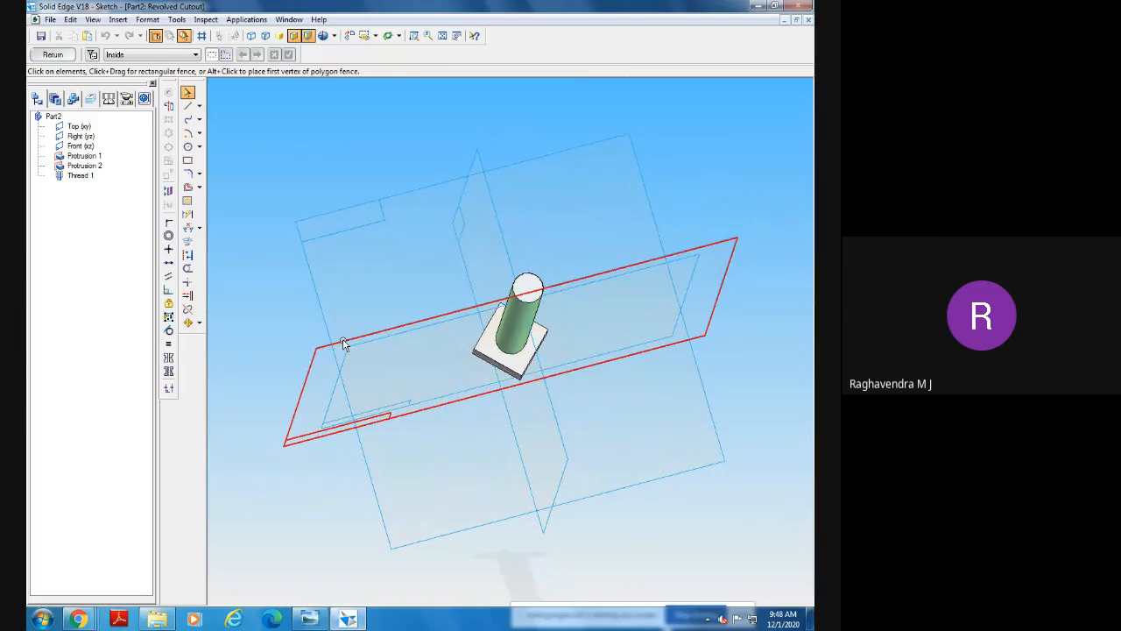
left_click(348, 35)
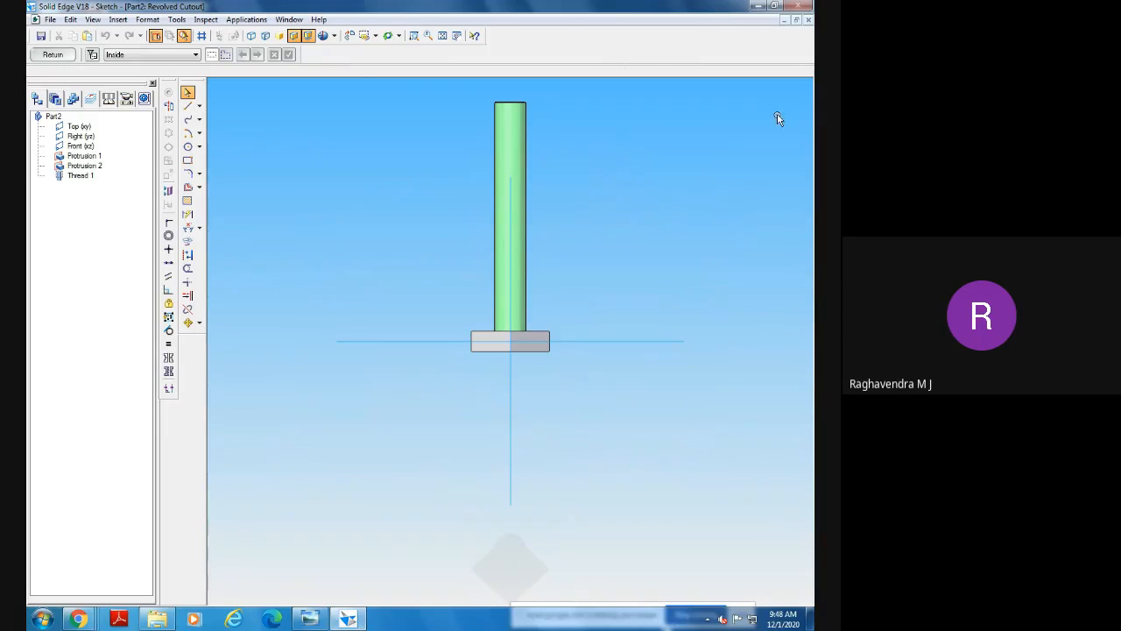
Draw a slanted line from the head's lower outer corner up to the bolt's vertical centre line.
left_click(414, 35)
left_click(426, 216)
left_click(673, 350)
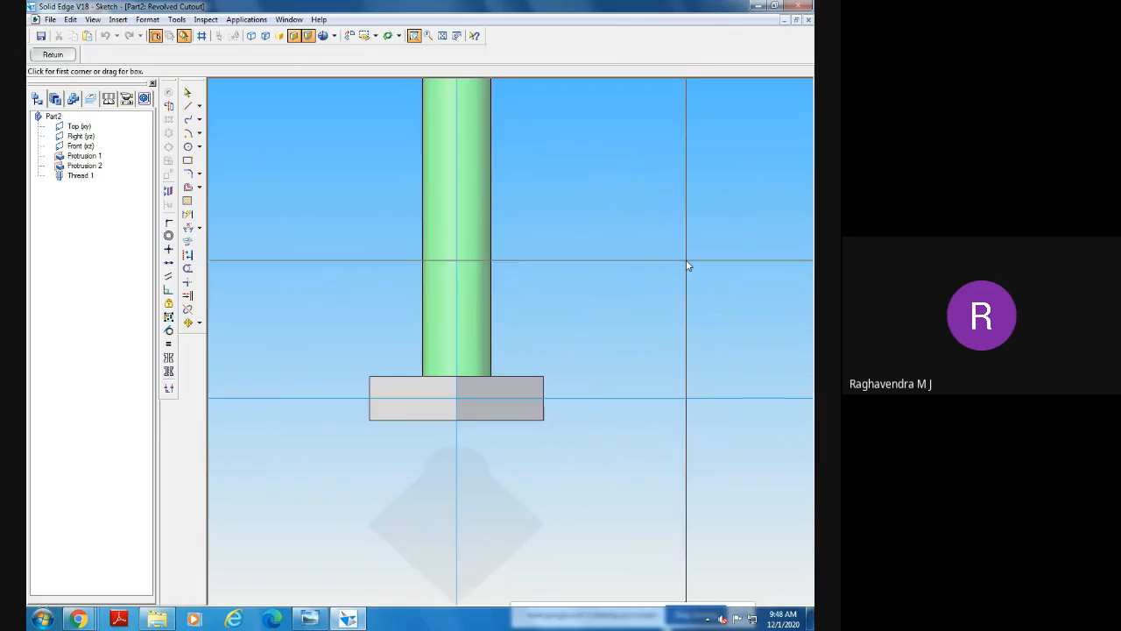
right_click(692, 273)
left_click(187, 105)
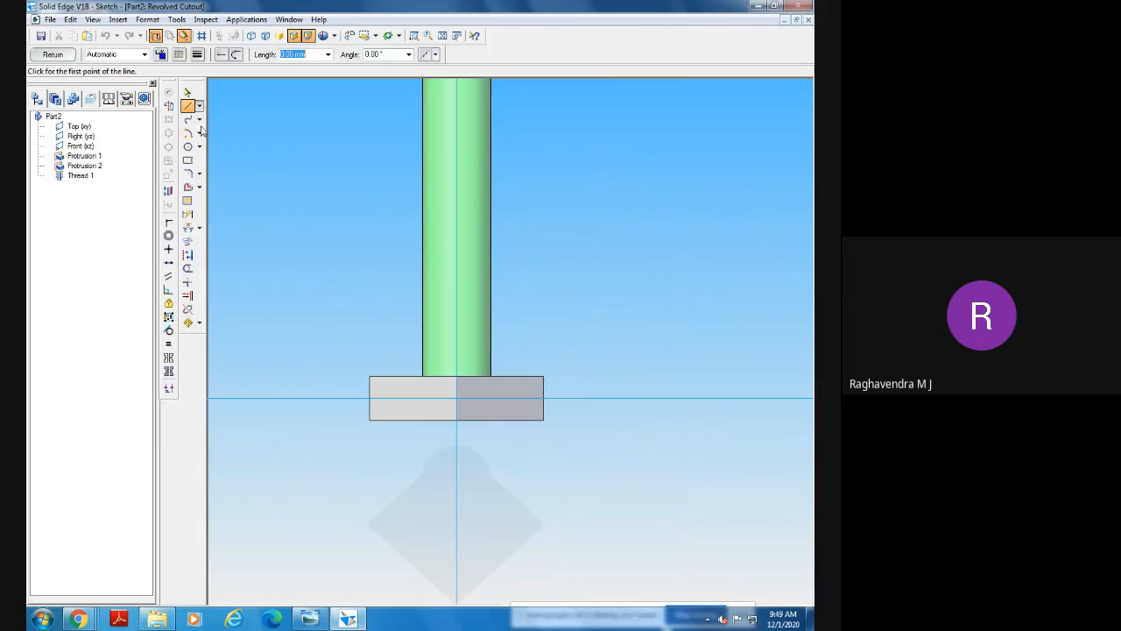
left_click(543, 420)
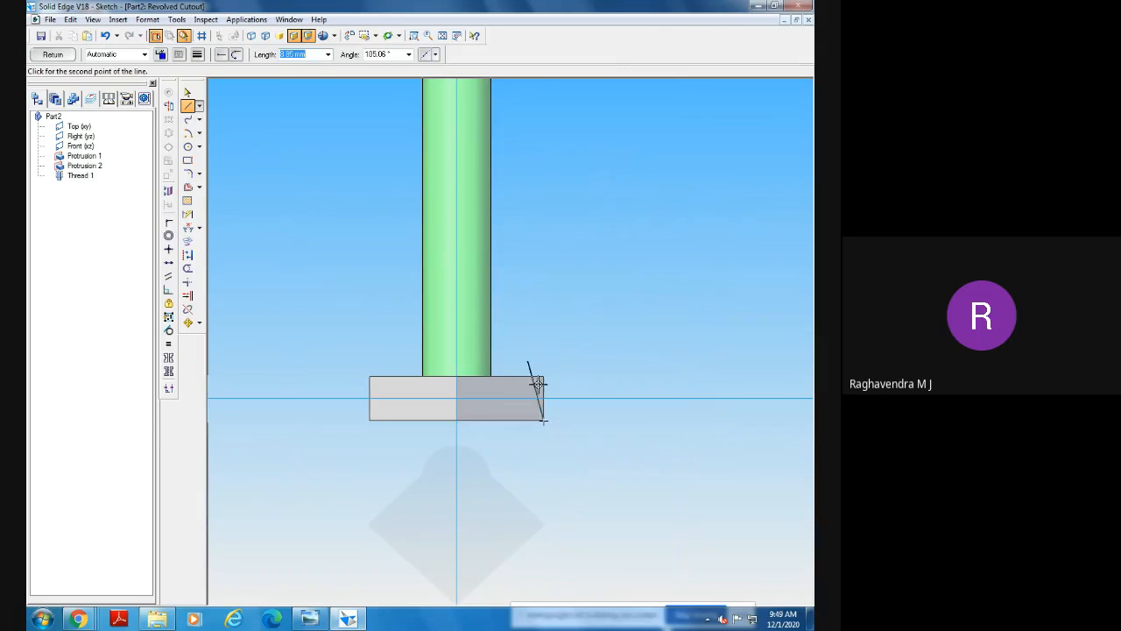
left_click(456, 251)
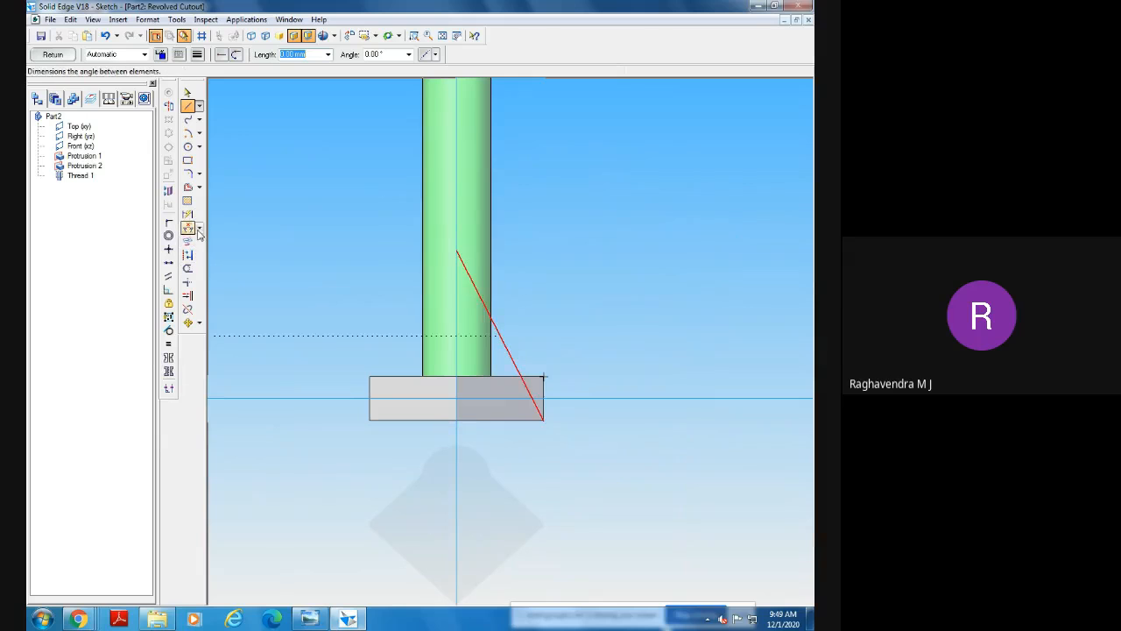
Dimension the angle between the vertical centre line and the slanted line and set it to 30°.
left_click(187, 228)
left_click(456, 289)
left_click(471, 284)
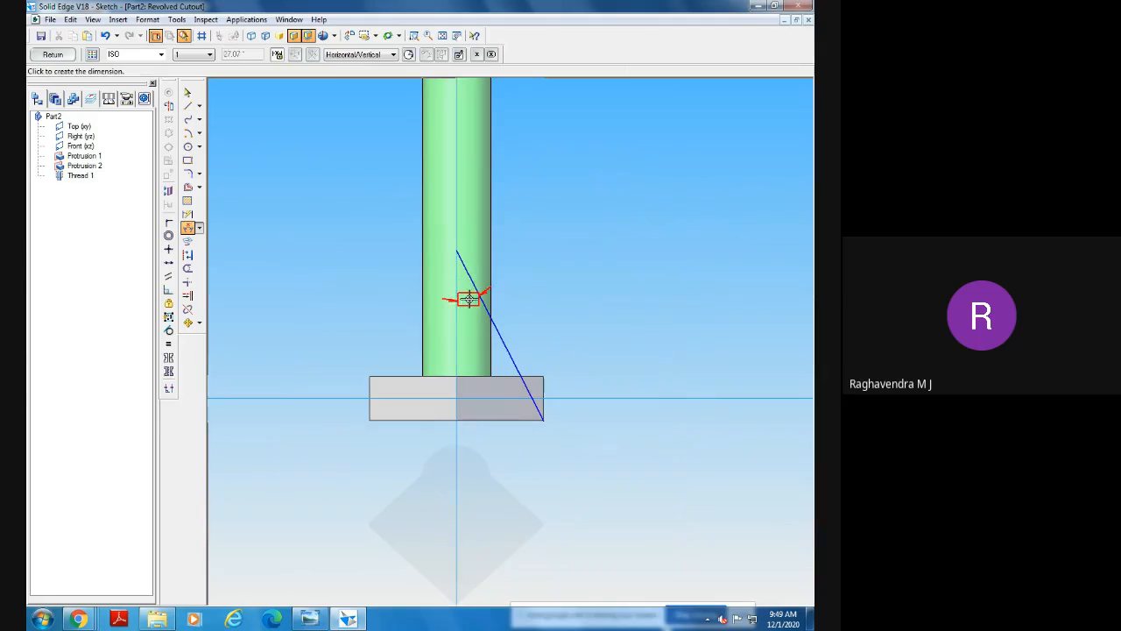
left_click(469, 299)
type("30")
key("Return")
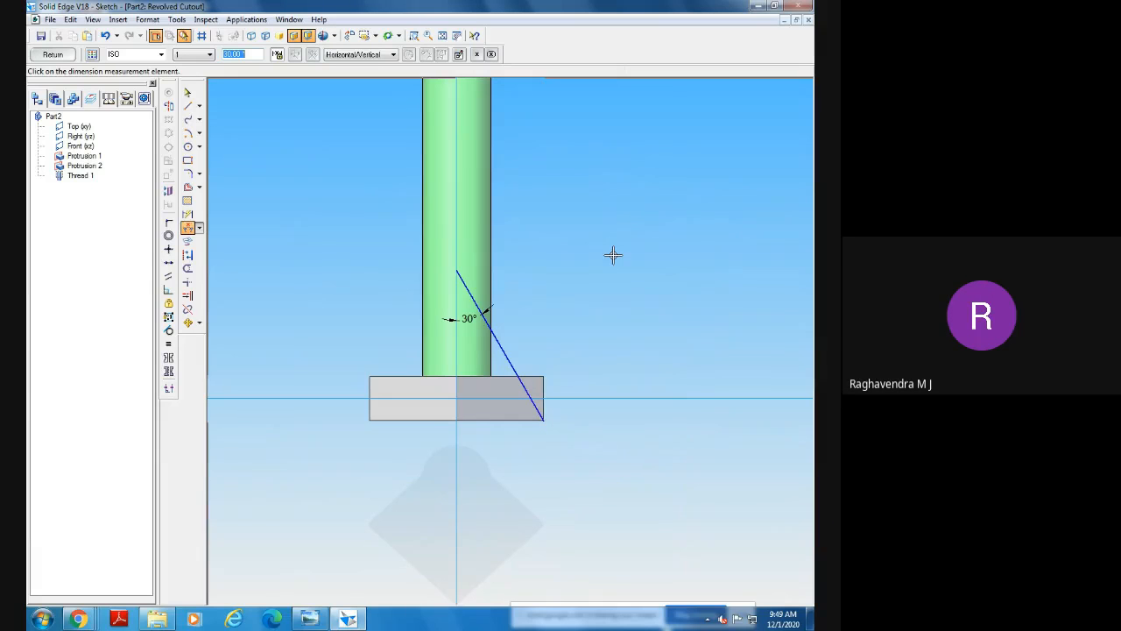
Draw a vertical line from midway along the head's right lower edge up past the slanted line, and trim the excess above it.
left_click(186, 106)
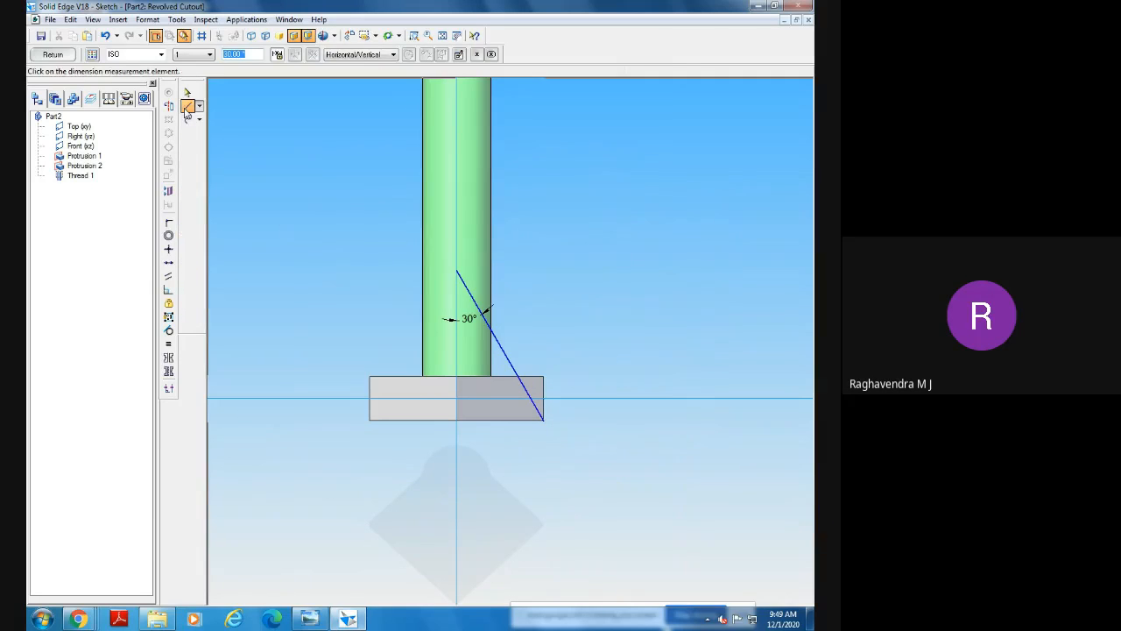
left_click(499, 422)
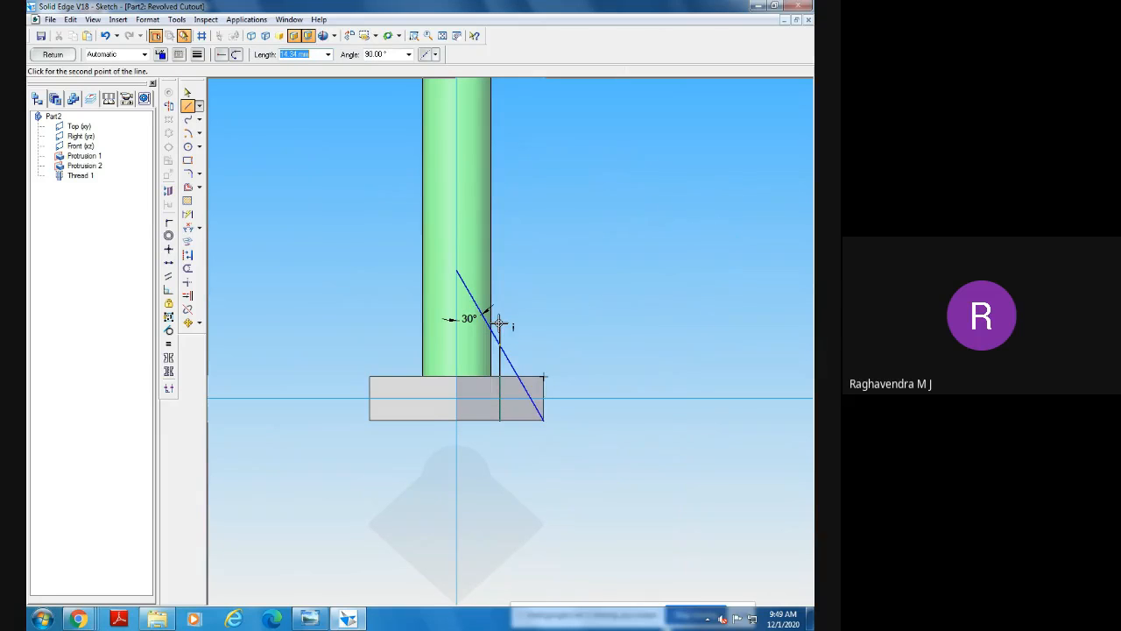
double_click(499, 323)
left_click(187, 268)
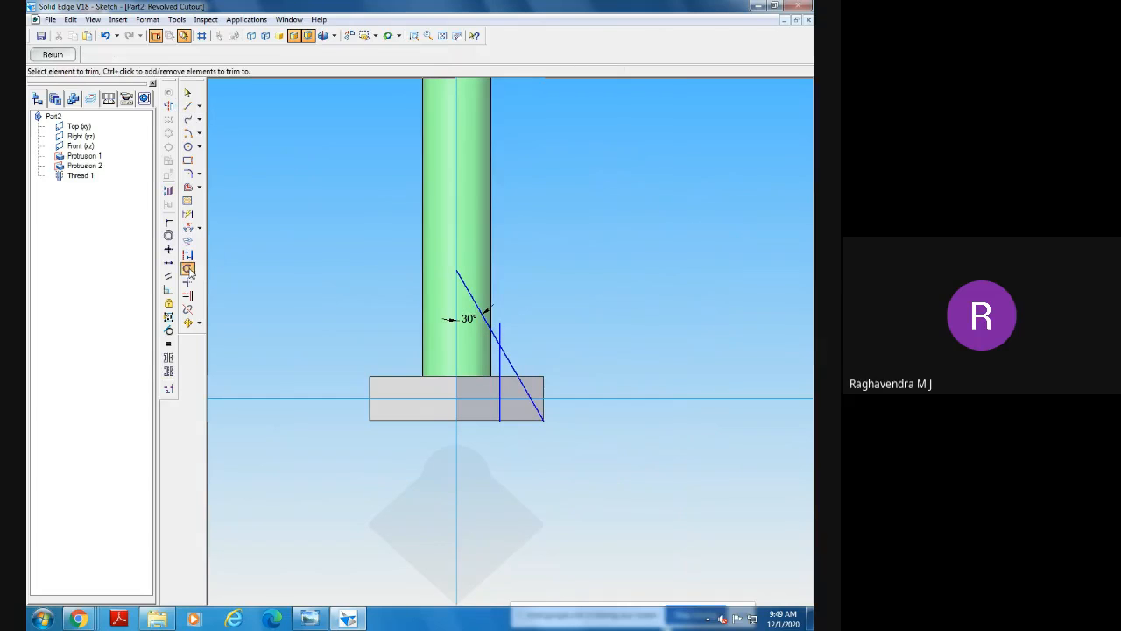
left_click(501, 330)
Draw an arc centred where the vertical and slanted lines meet, from the vertical line's lower end out past the head's side.
left_click(187, 132)
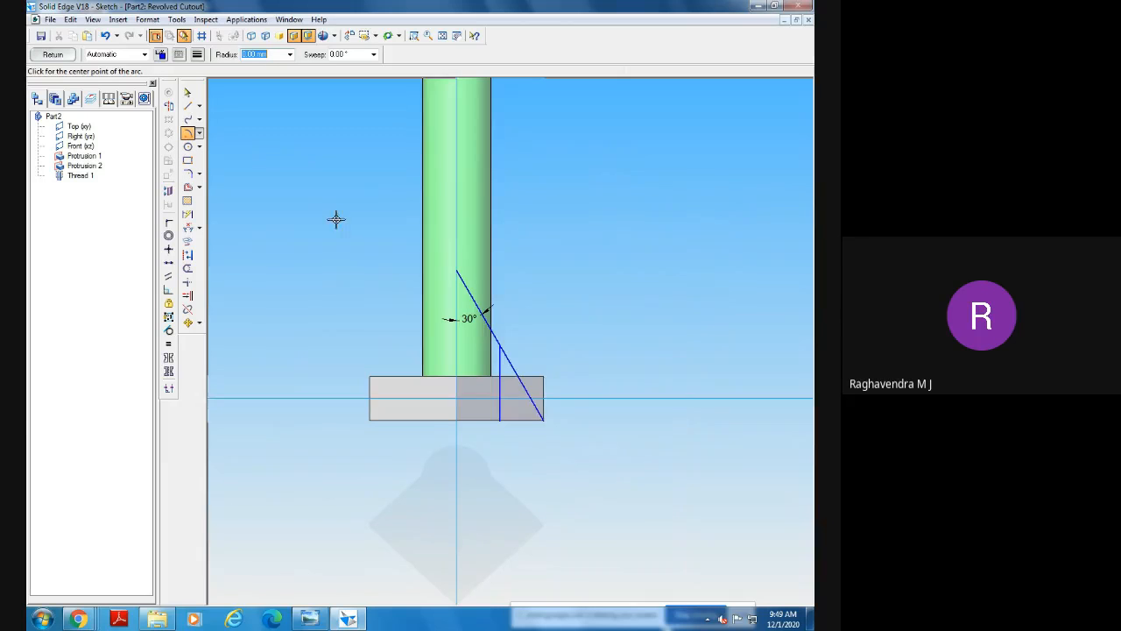
left_click(499, 344)
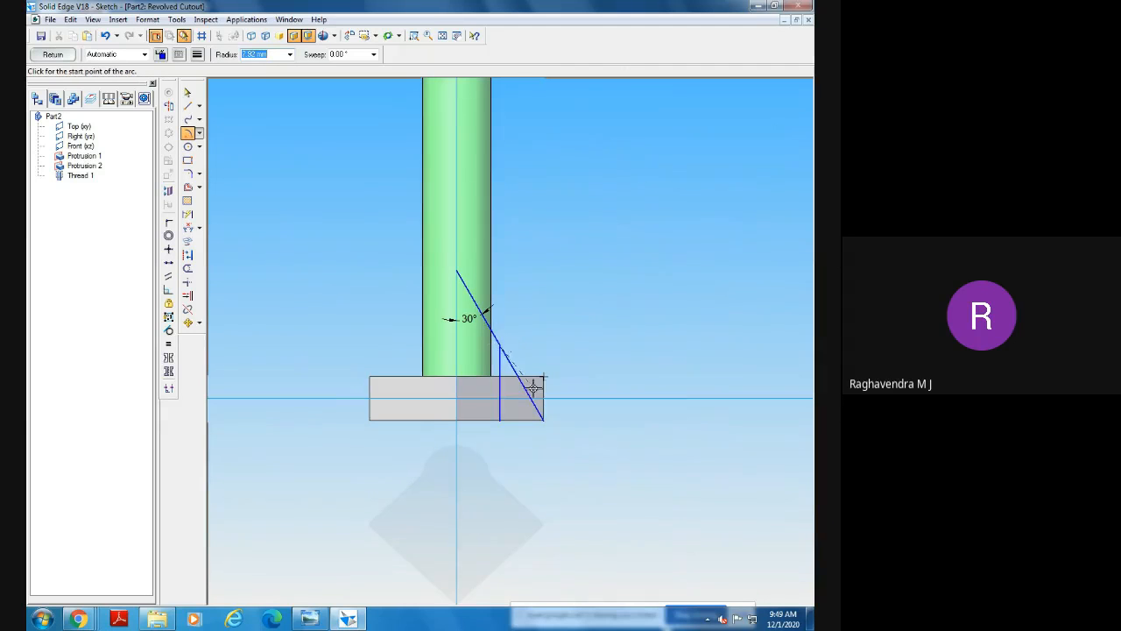
left_click(501, 422)
left_click(600, 369)
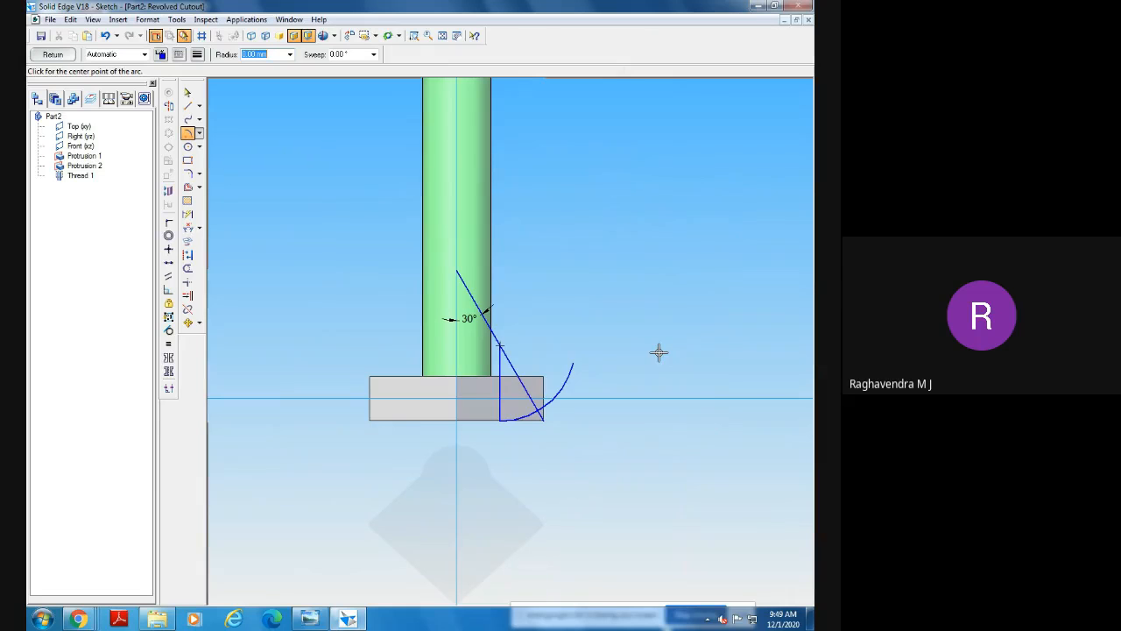
Draw lines from the arc's start along the head's lower edge and up its outer side, and trim the arc outside the head.
left_click(415, 36)
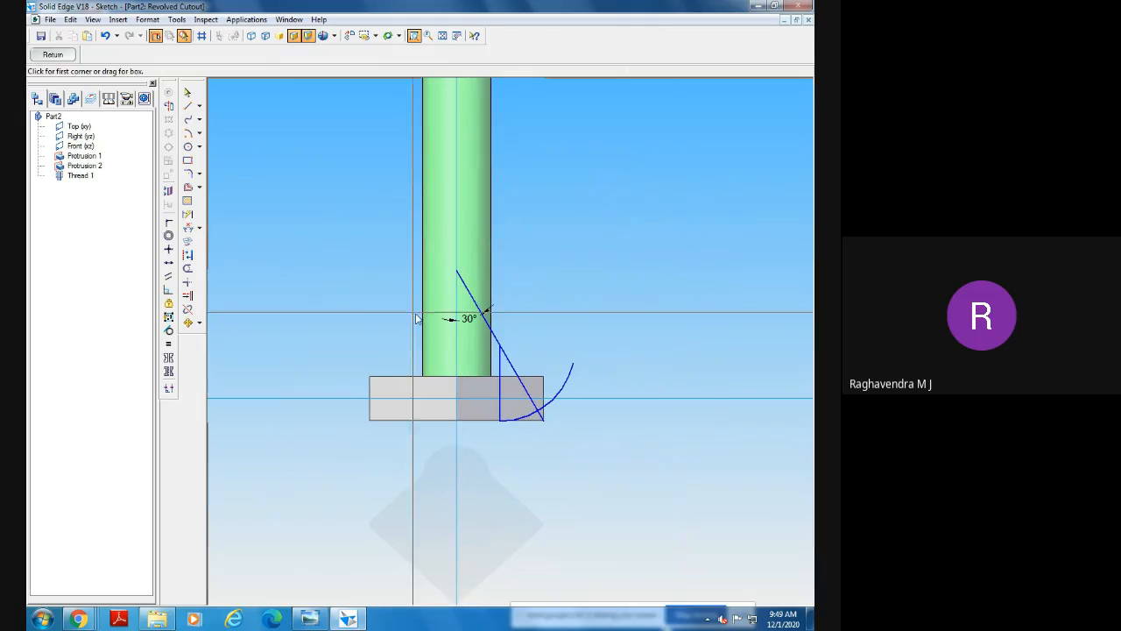
left_click_drag(386, 297, 636, 462)
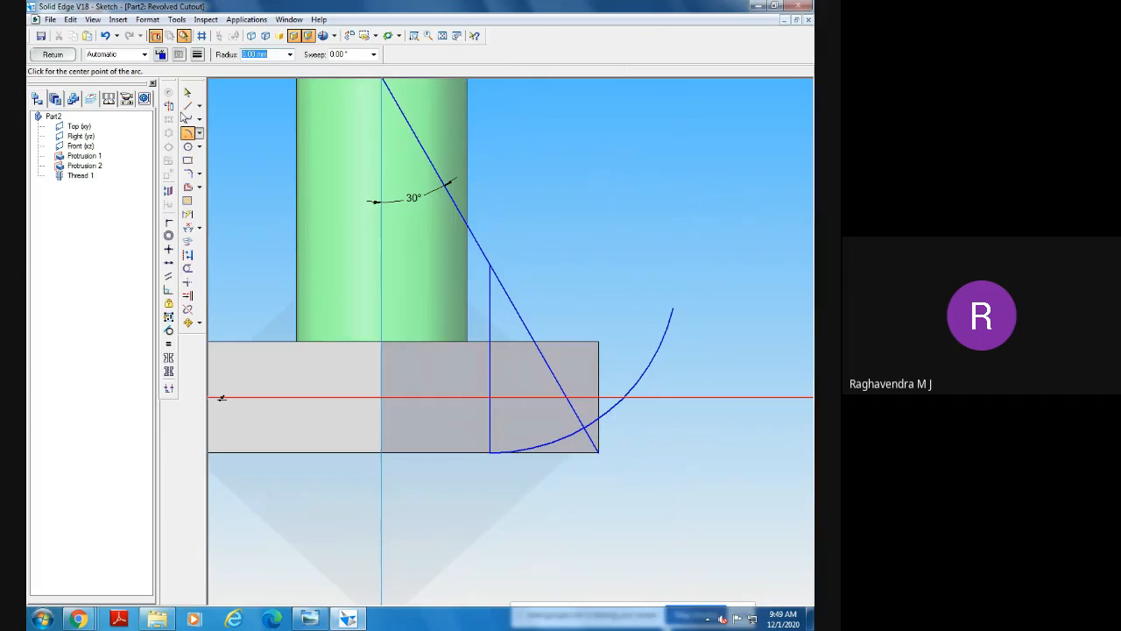
key("l")
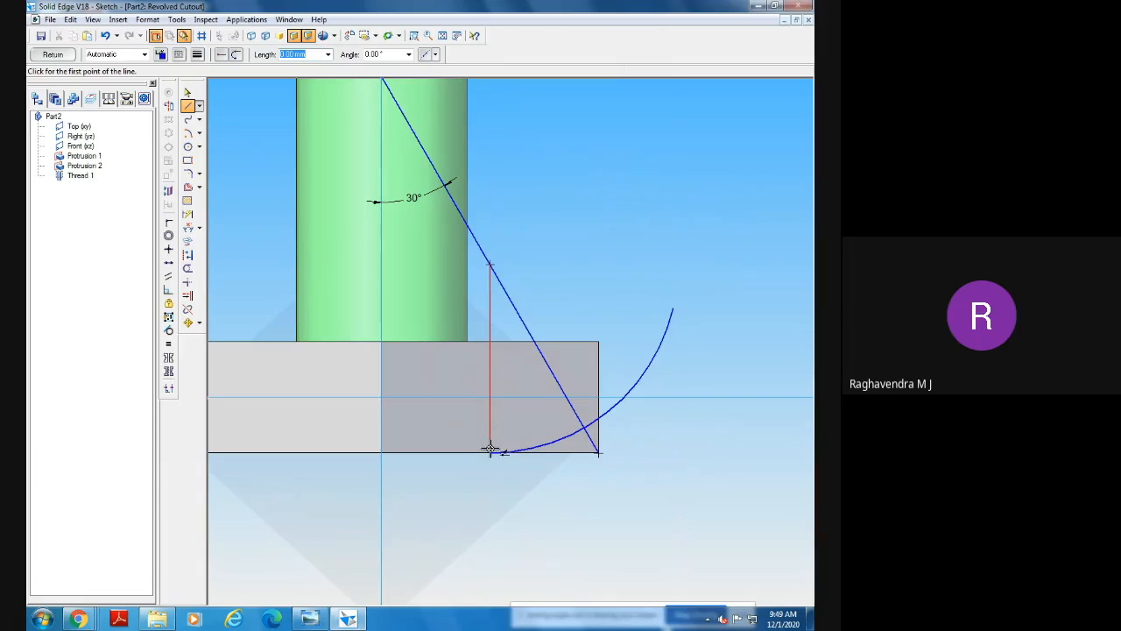
left_click(490, 452)
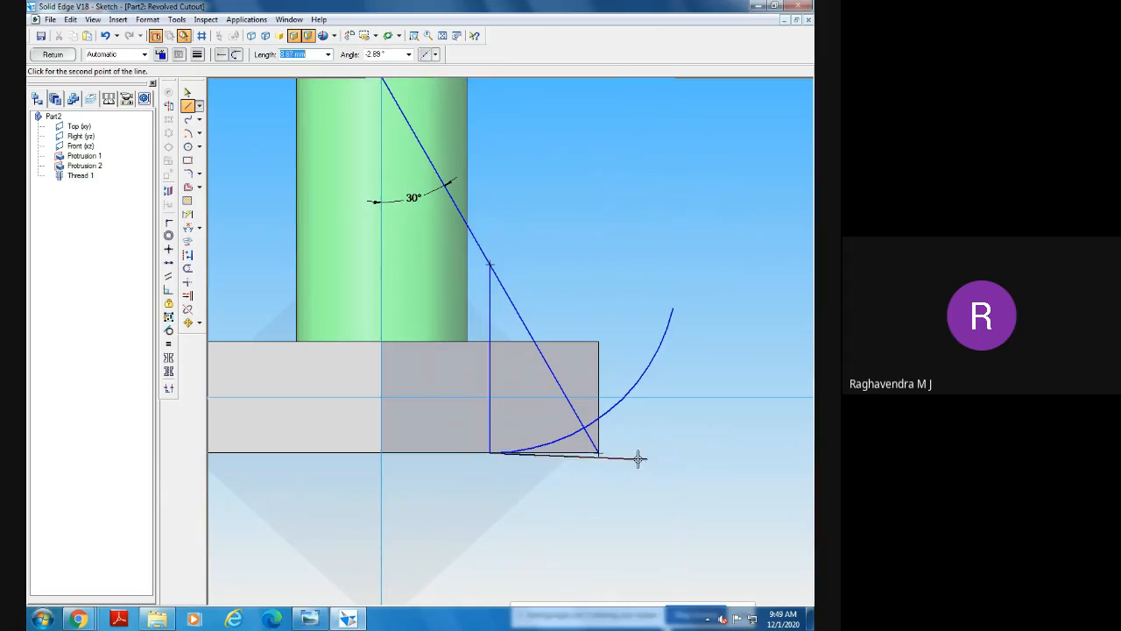
left_click(599, 452)
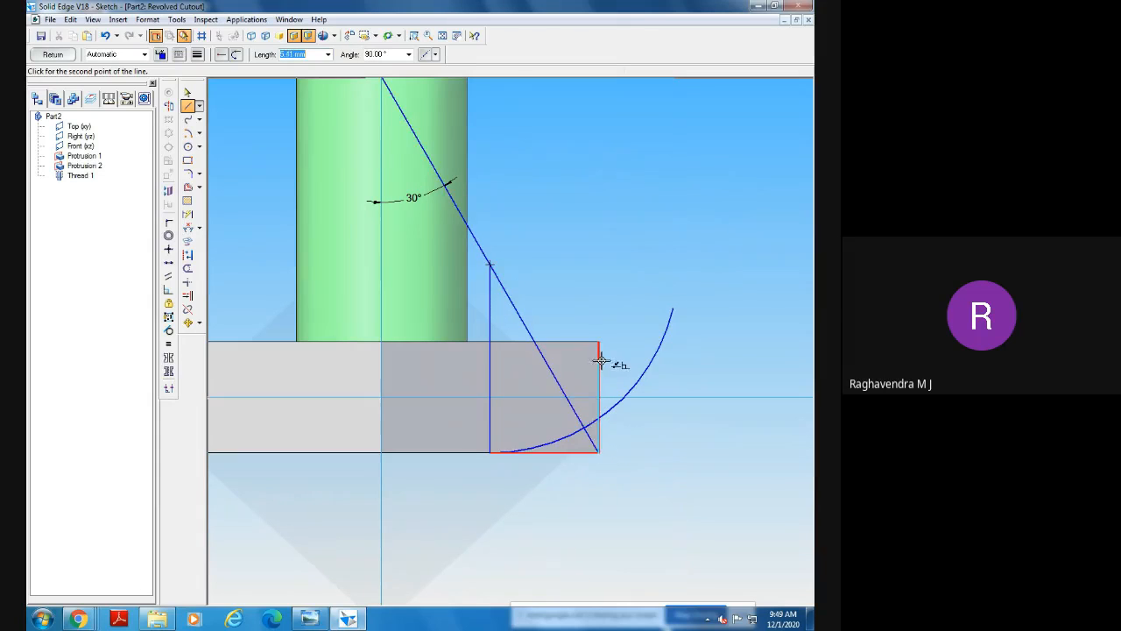
left_click(601, 360)
right_click(746, 494)
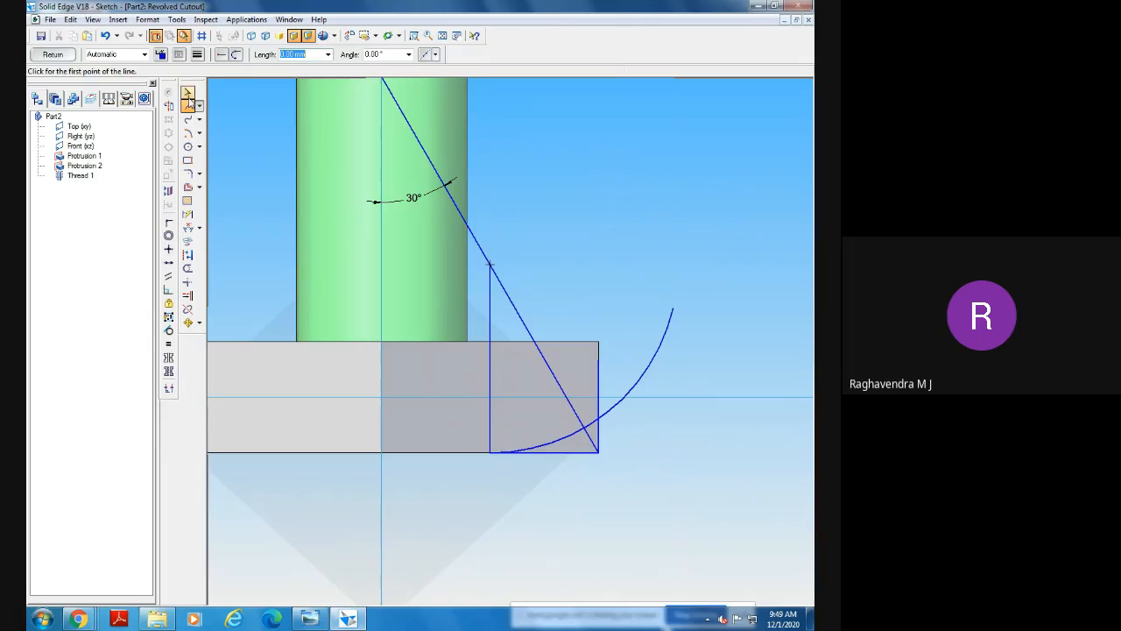
left_click(188, 268)
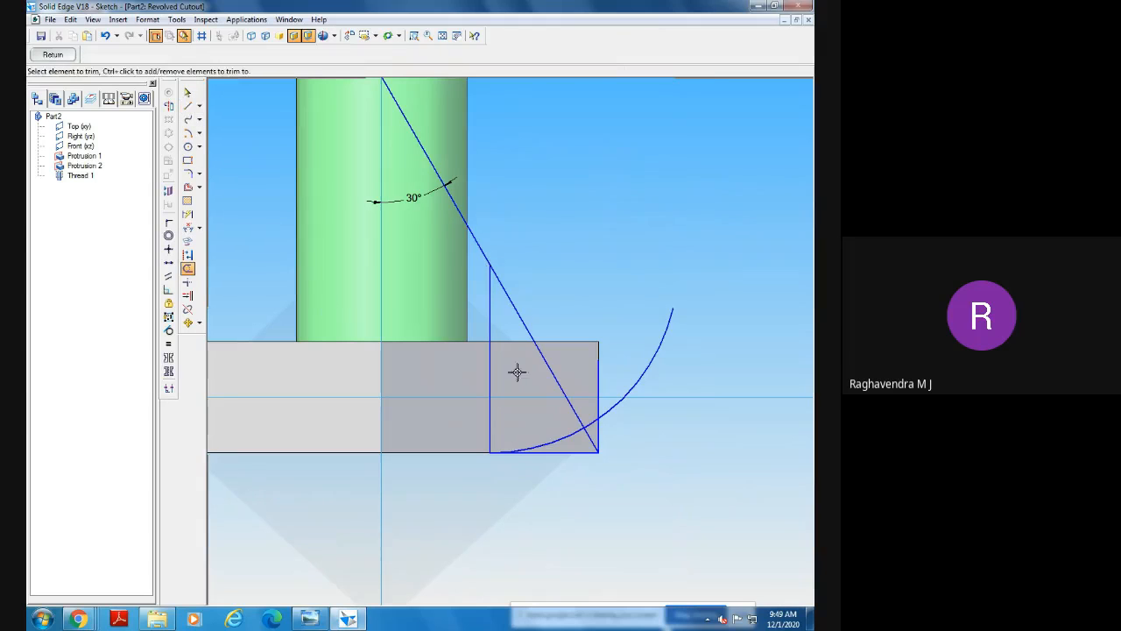
left_click(631, 390)
Trim away the slanted and vertical construction lines so only the arc and the two corner lines remain.
left_click(561, 388)
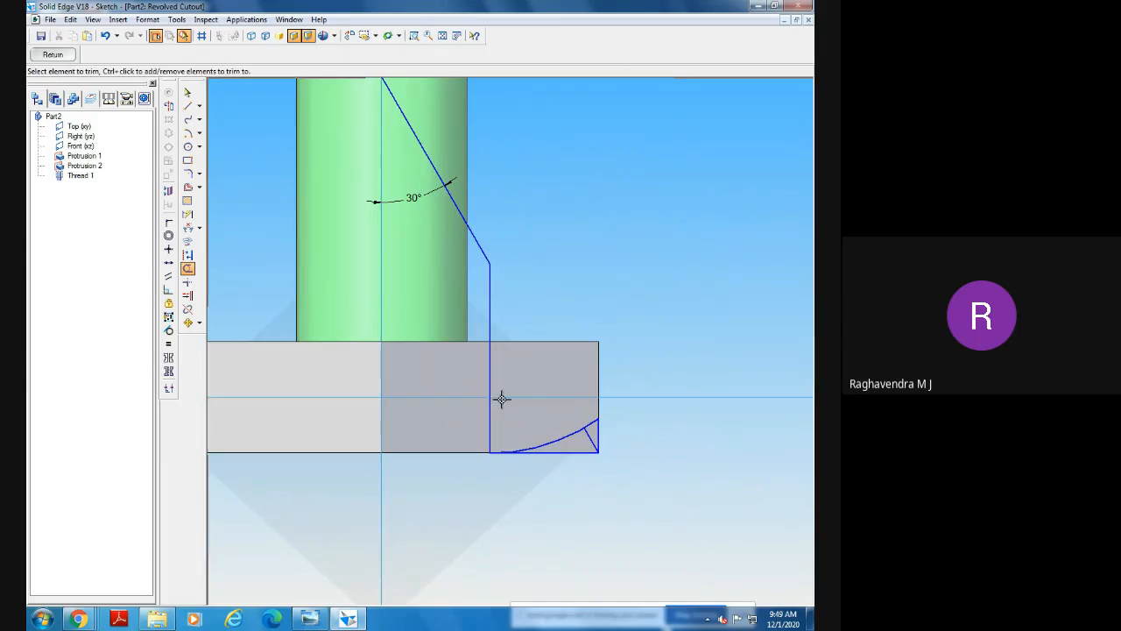
left_click(491, 395)
left_click(483, 253)
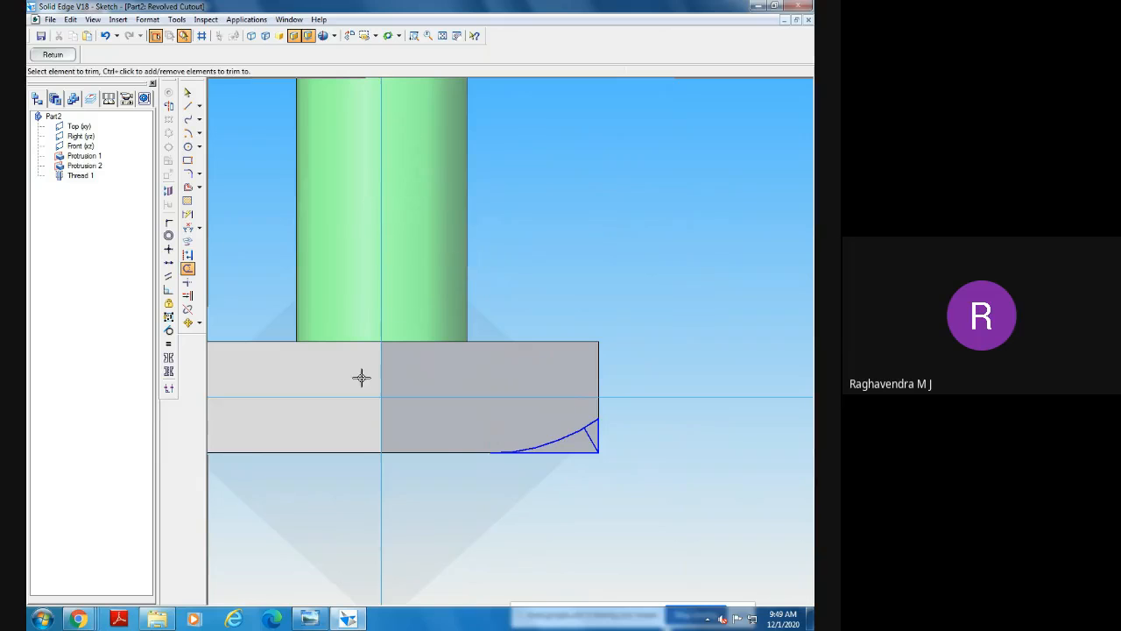
left_click(593, 438)
Draw a straight line between the arc's two ends and dimension its angle to the head's lower edge.
left_click(187, 106)
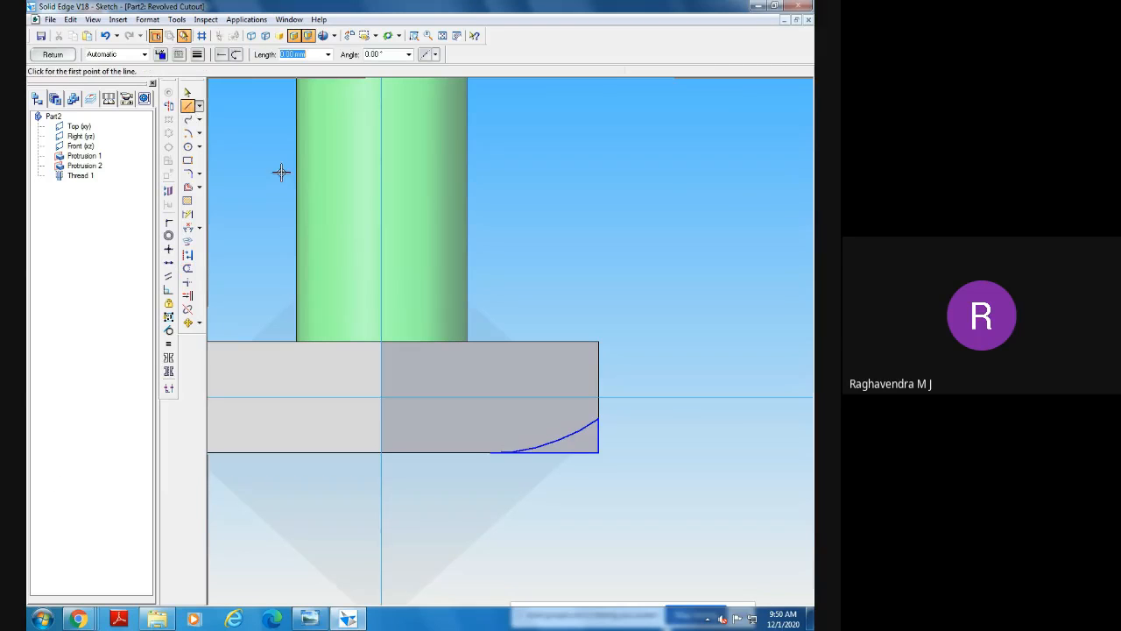
left_click(491, 452)
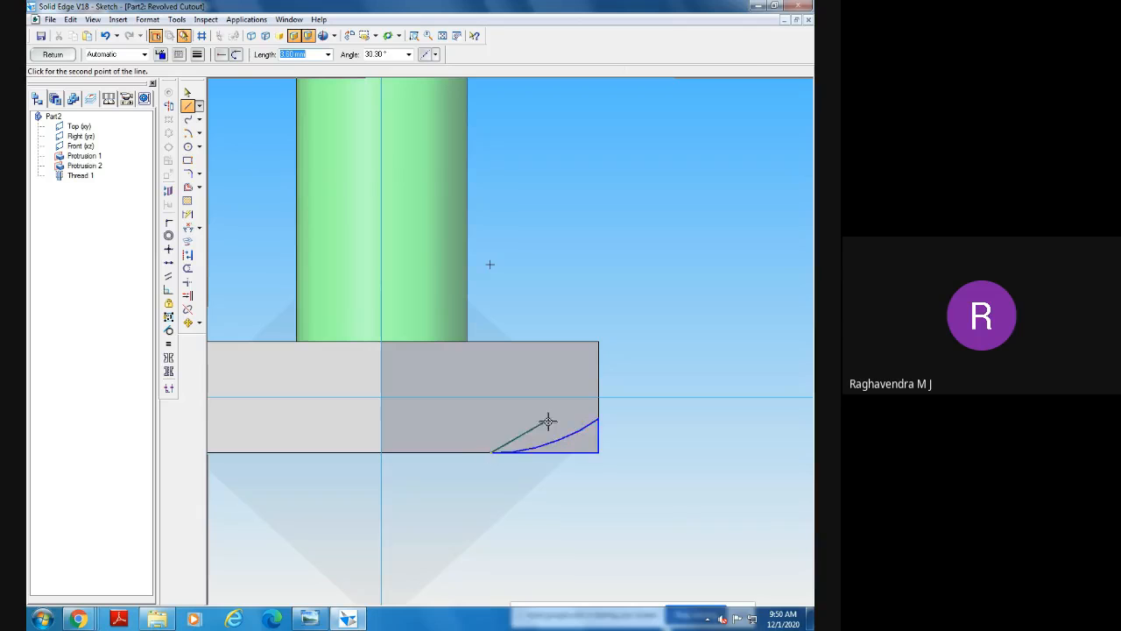
left_click(597, 420)
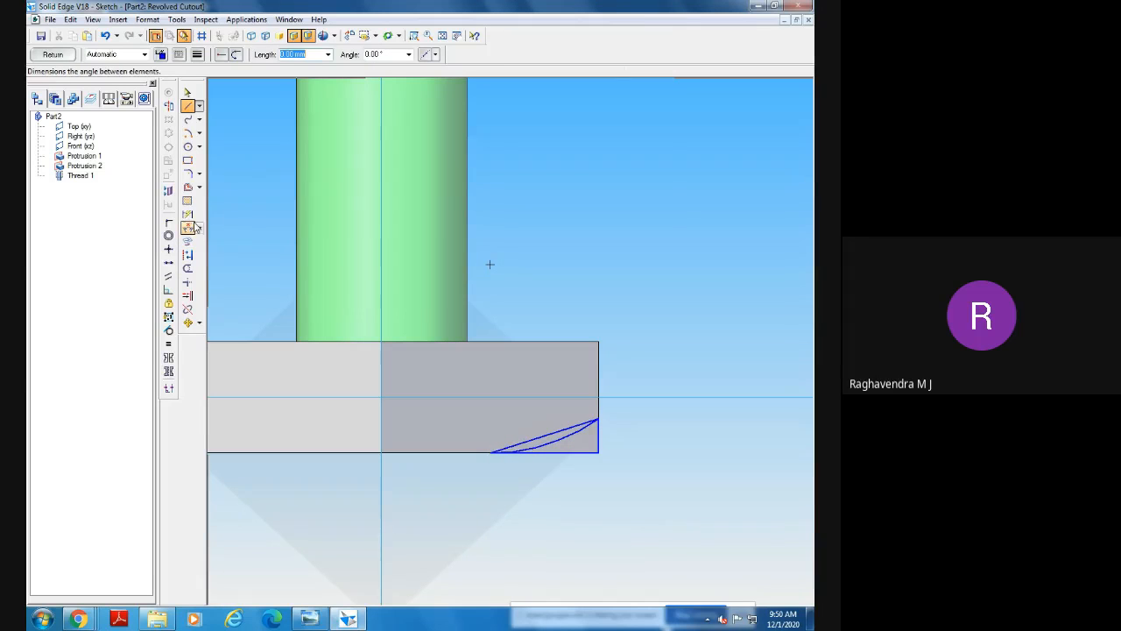
left_click(188, 228)
left_click(570, 453)
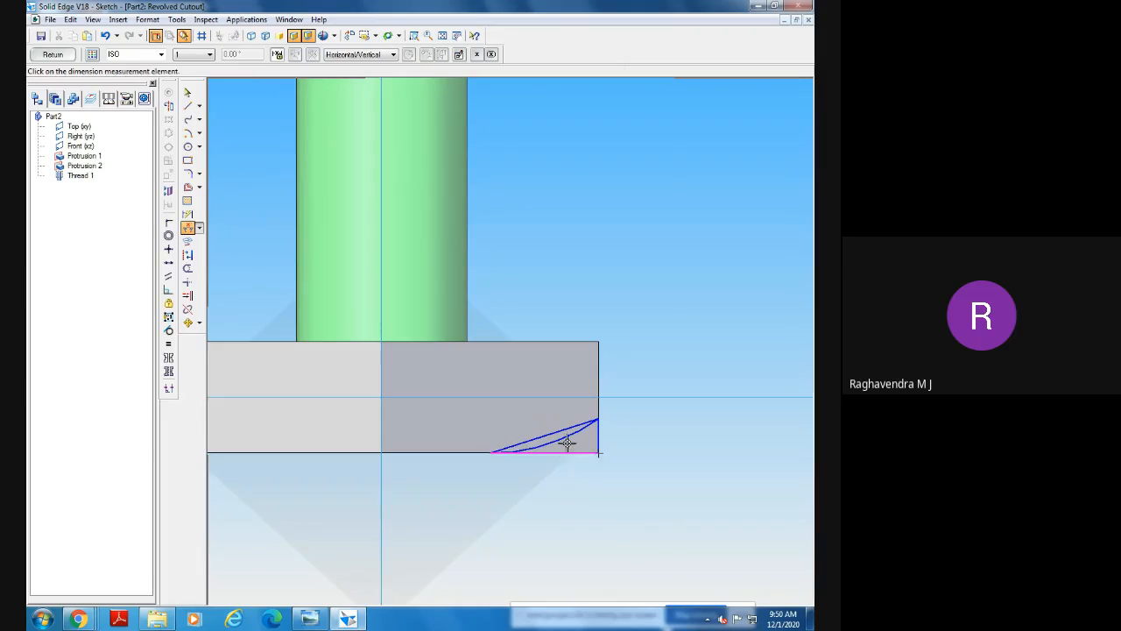
left_click(554, 433)
left_click(581, 441)
Delete the angle dimension and the straight line joining the arc's ends.
left_click(186, 92)
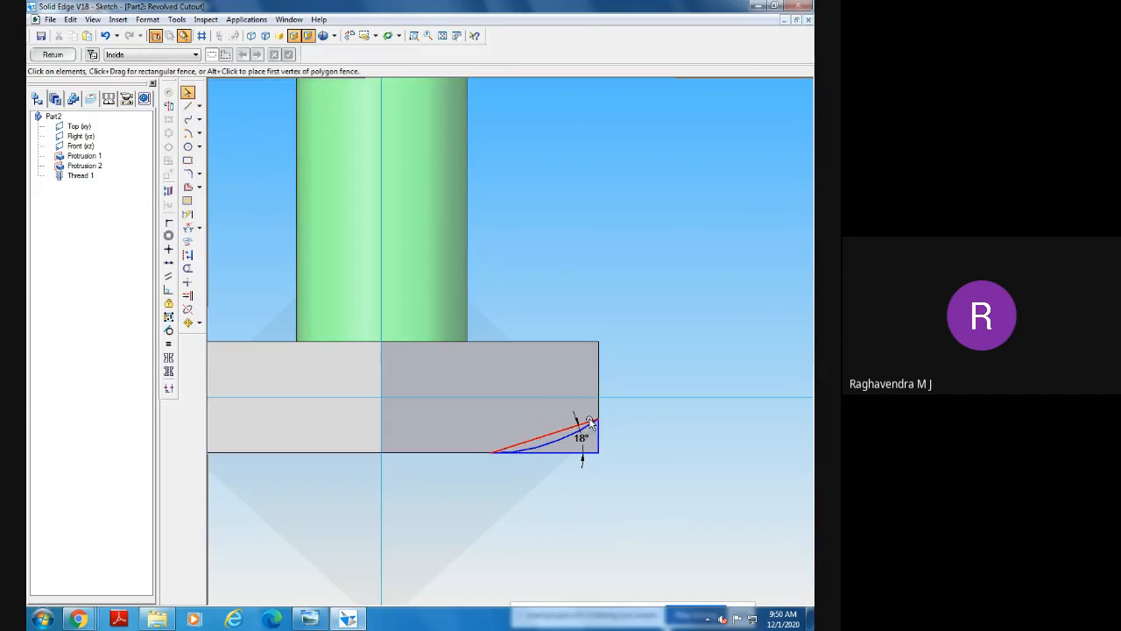
right_click(584, 442)
left_click(627, 255)
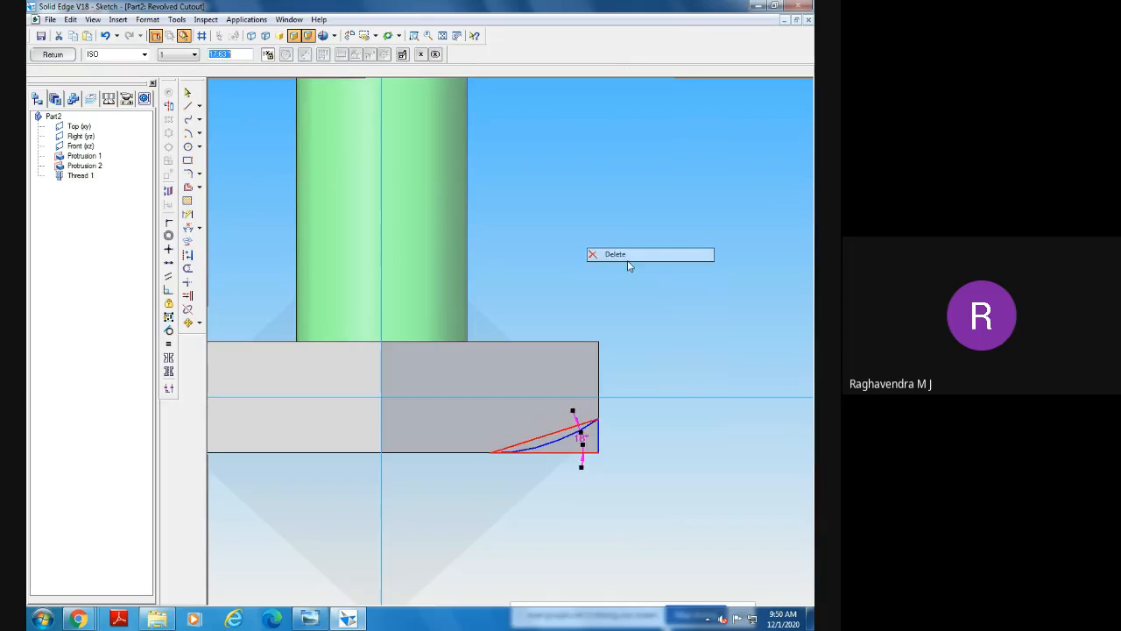
right_click(561, 436)
left_click(583, 439)
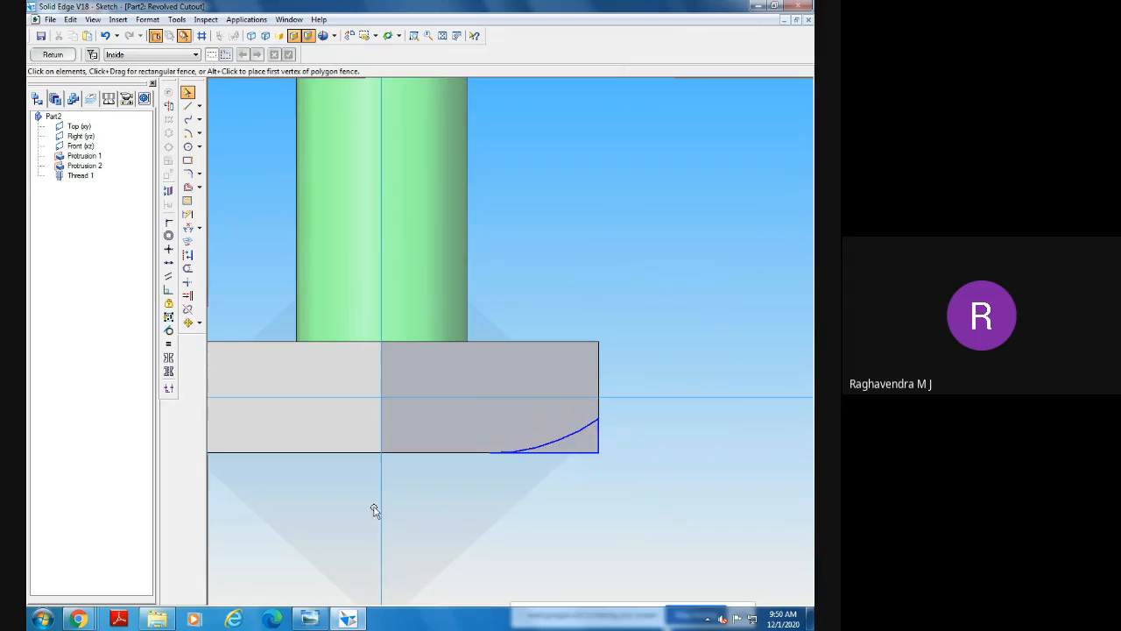
Dimension the lengths of the profile's vertical and horizontal corner lines.
left_click(187, 213)
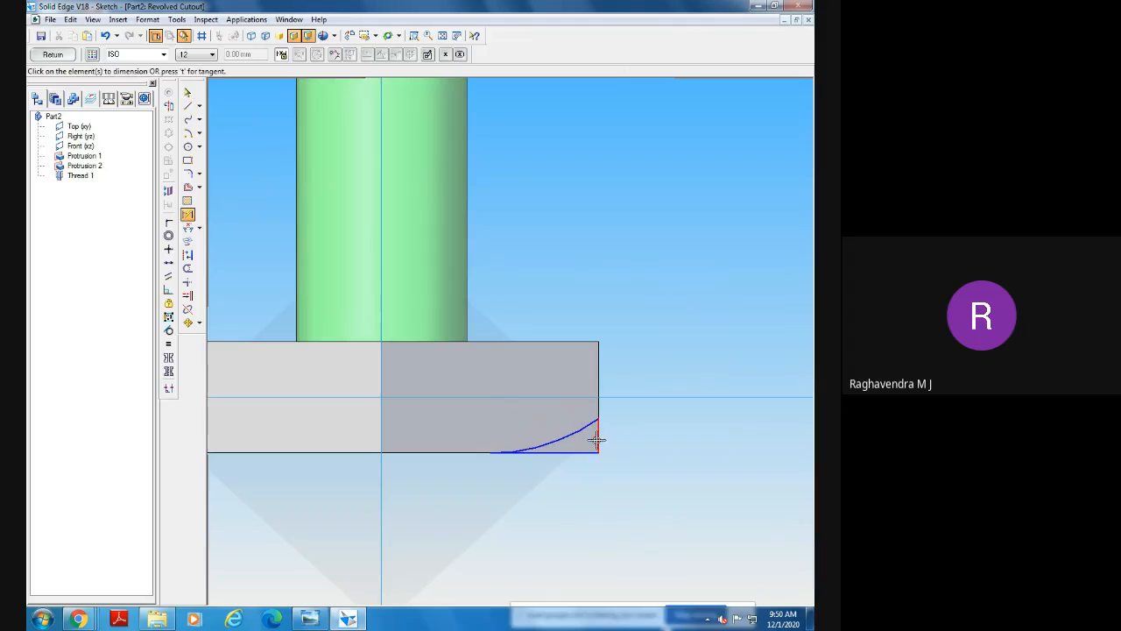
left_click(598, 438)
left_click(571, 453)
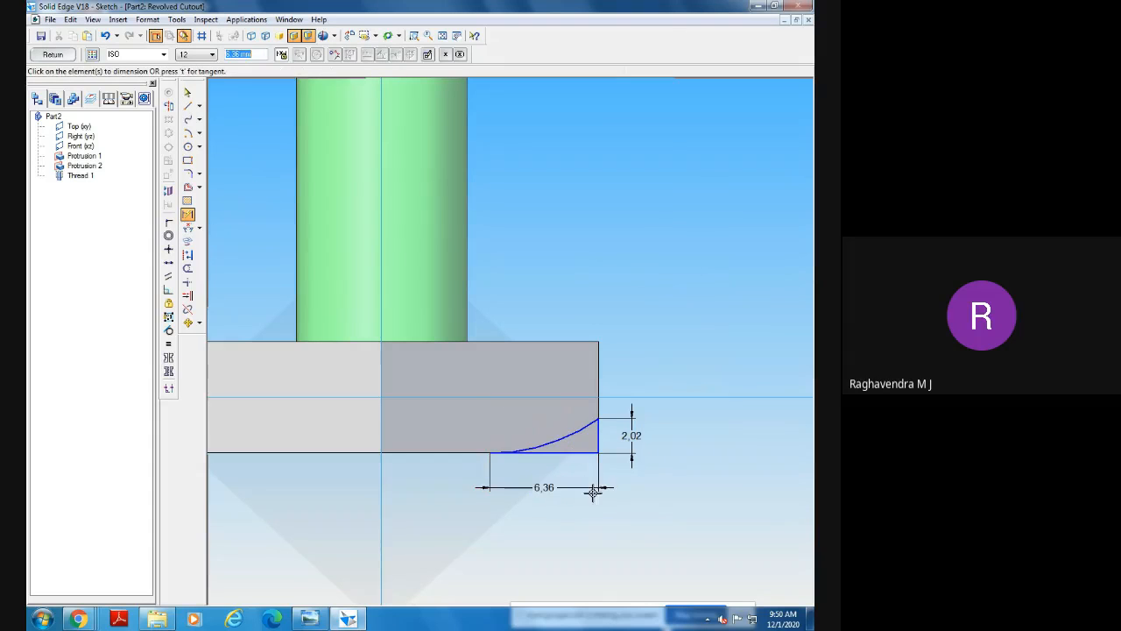
left_click(593, 489)
key("Escape")
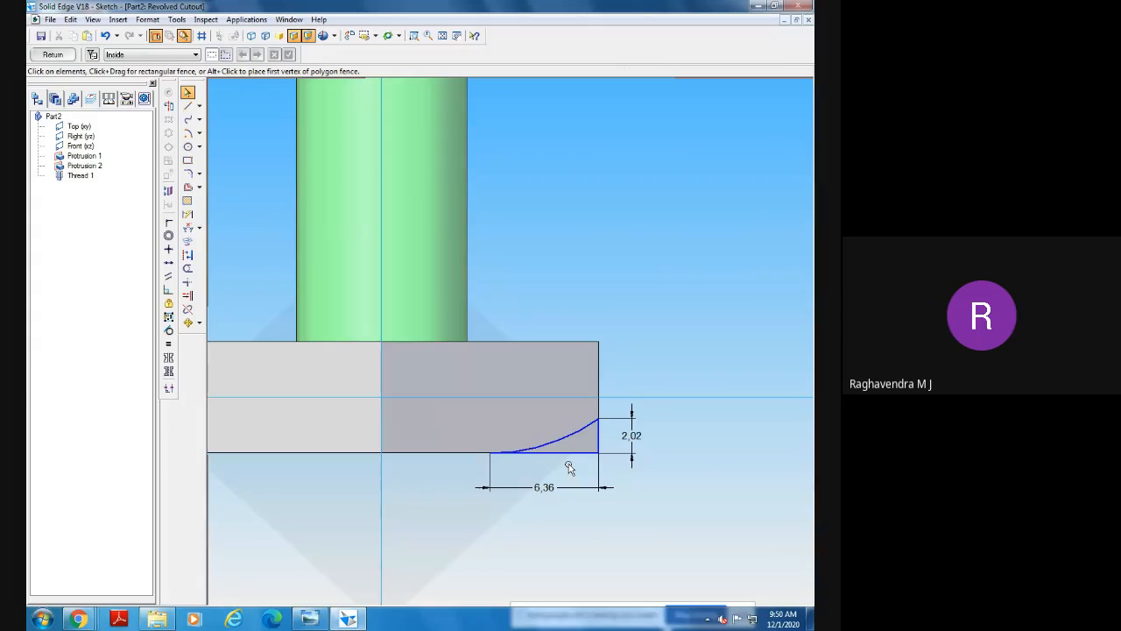
Undo the corner line dimensions, the straight line edits and the trimming of the slanted and vertical construction lines.
key("ctrl+z")
key("ctrl+z")
key("ctrl+z")
key("ctrl+z")
key("ctrl+z")
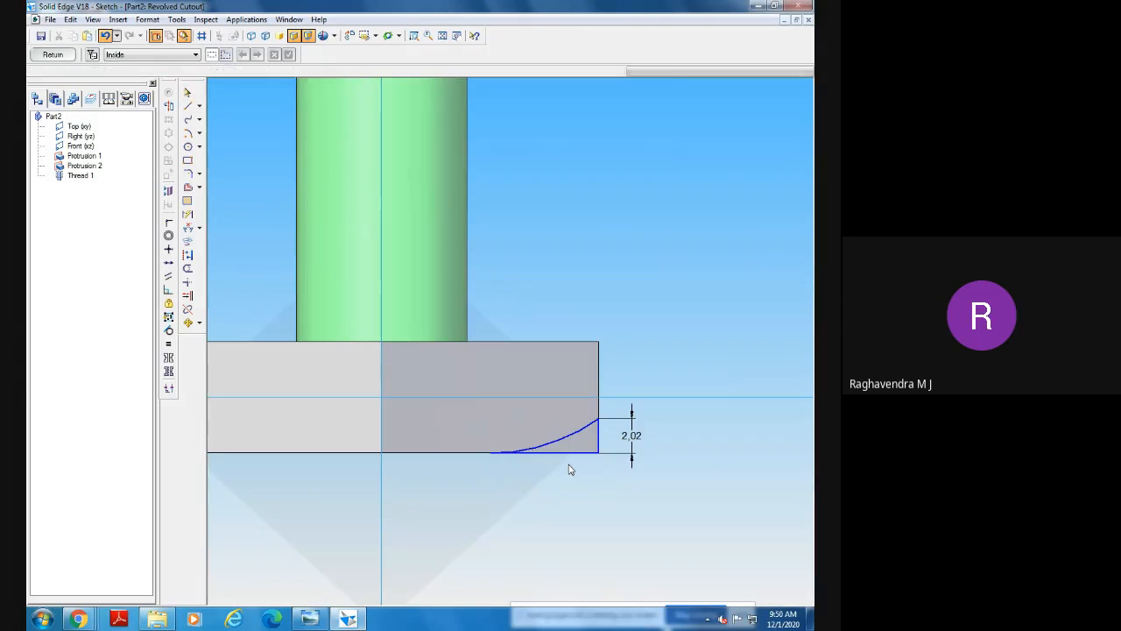
key("ctrl+z")
key("ctrl+z")
key("ctrl+z")
key("ctrl+z")
key("ctrl+z")
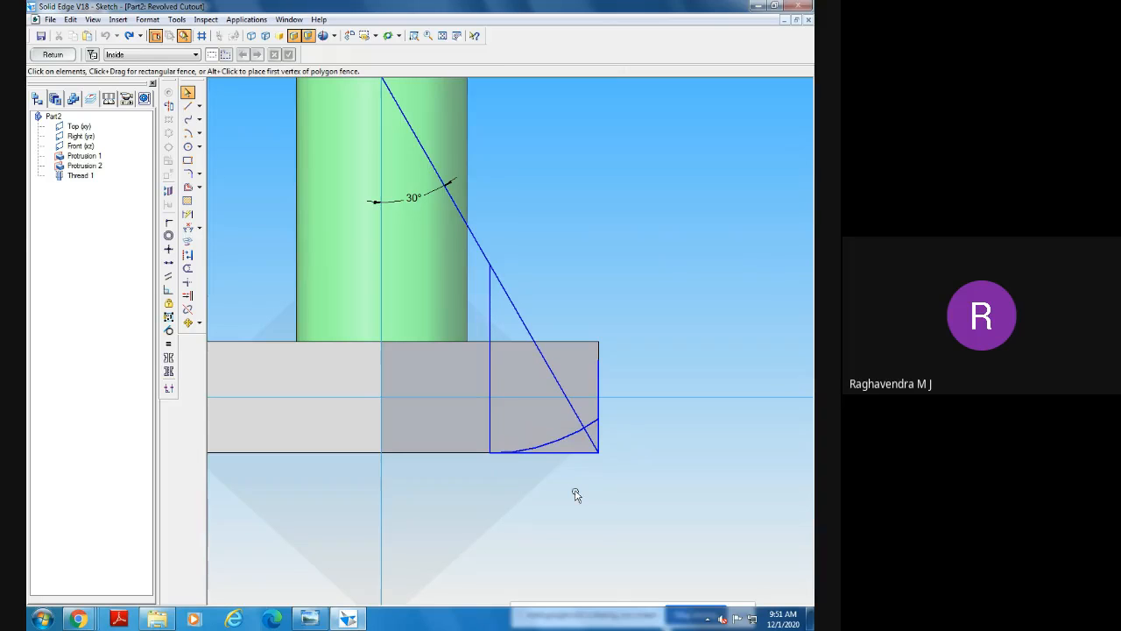
left_click(187, 105)
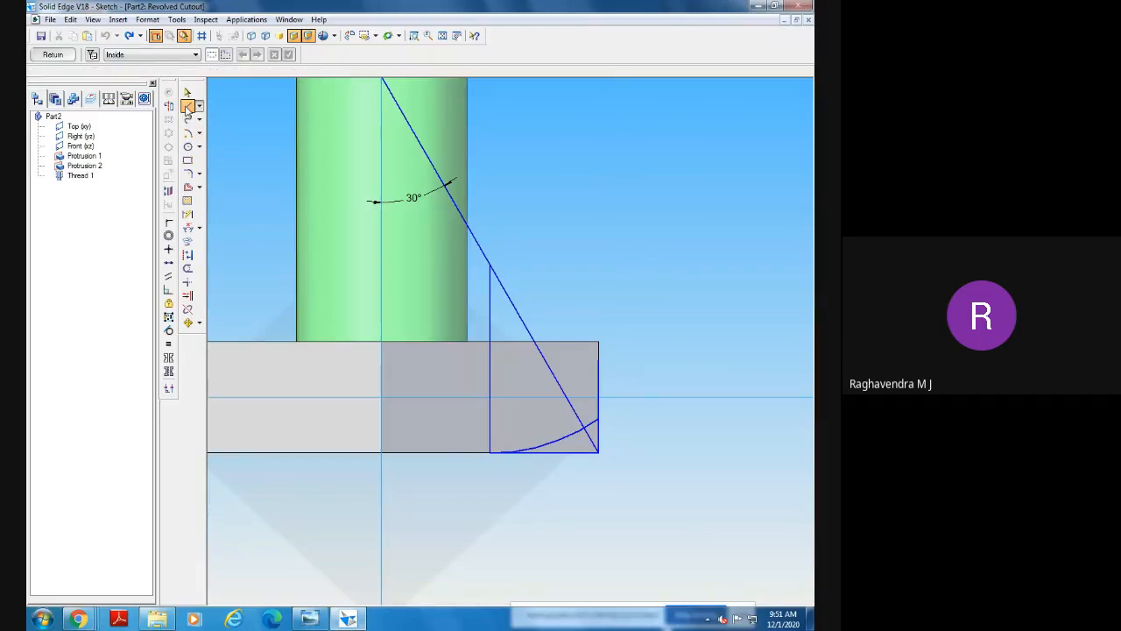
left_click(596, 419)
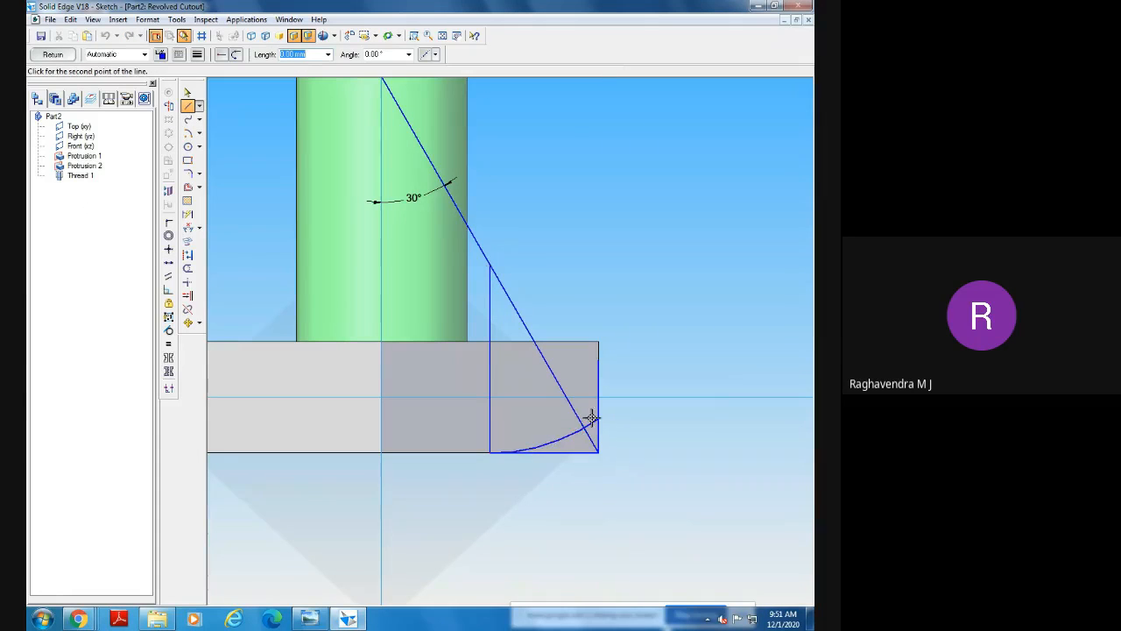
right_click(439, 487)
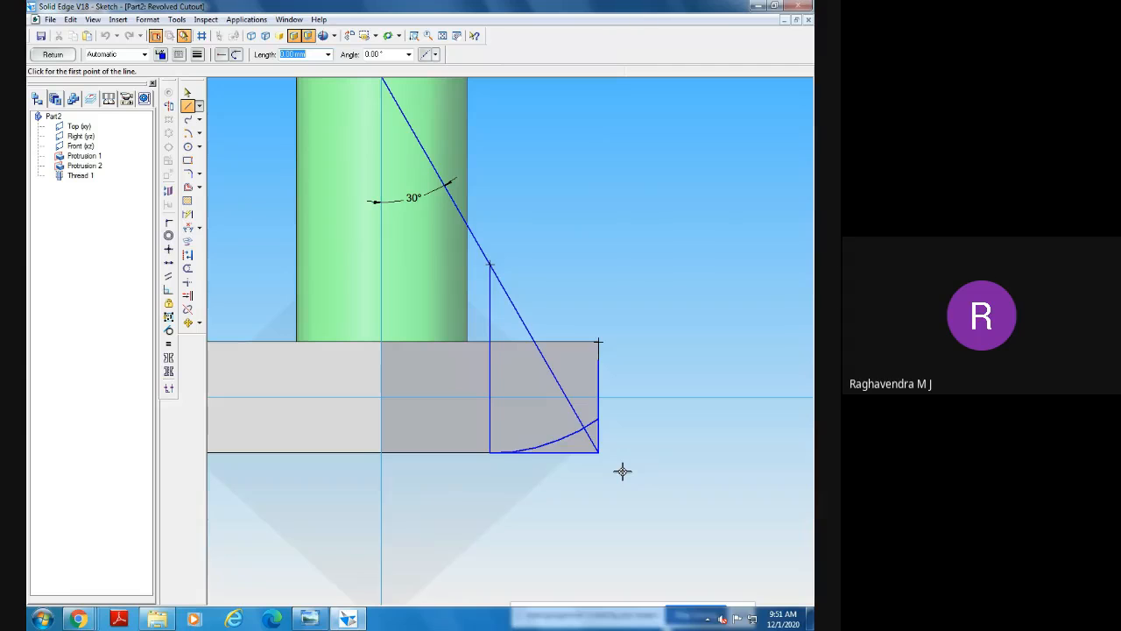
Draw a straight line between the arc's ends and set its angle to the head's lower edge to 30°.
left_click(598, 420)
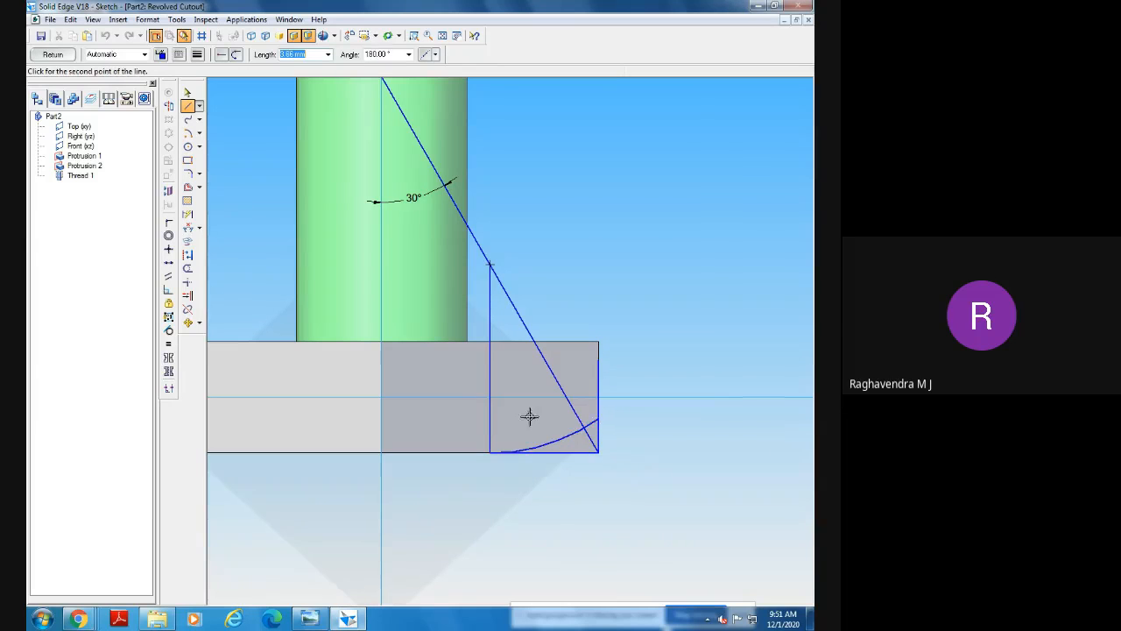
left_click(492, 454)
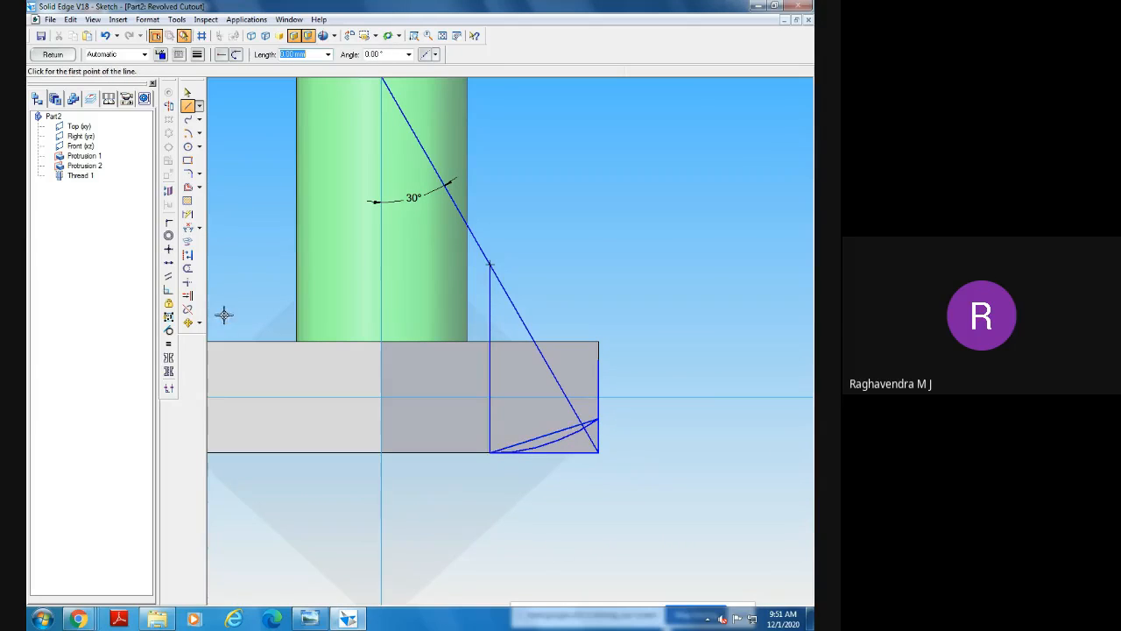
left_click(188, 227)
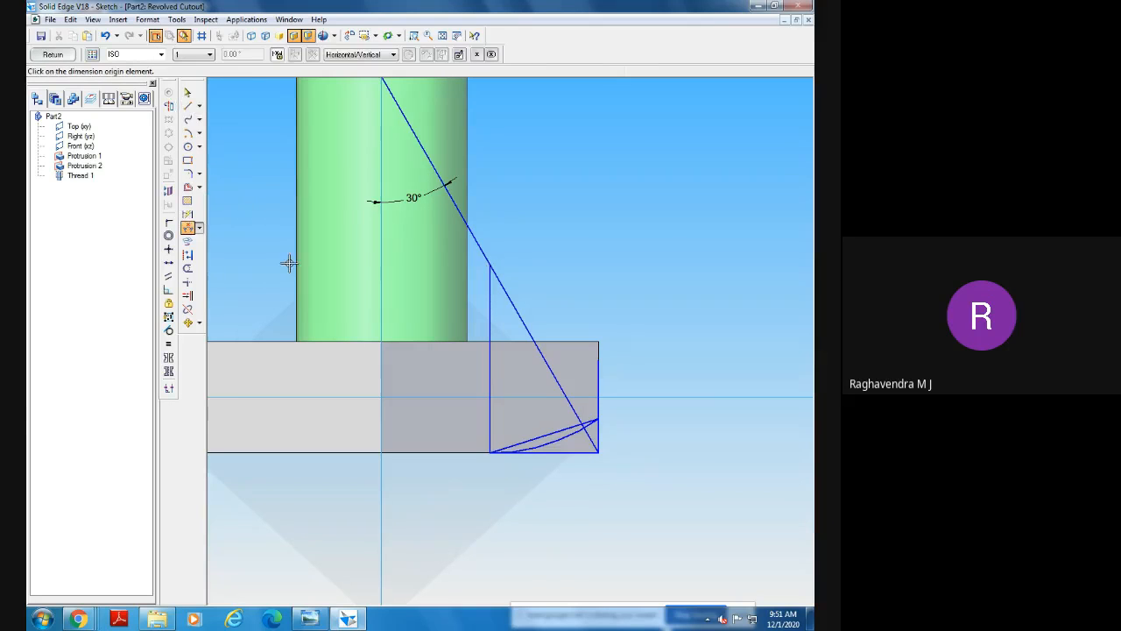
left_click(573, 451)
left_click(550, 431)
left_click(641, 430)
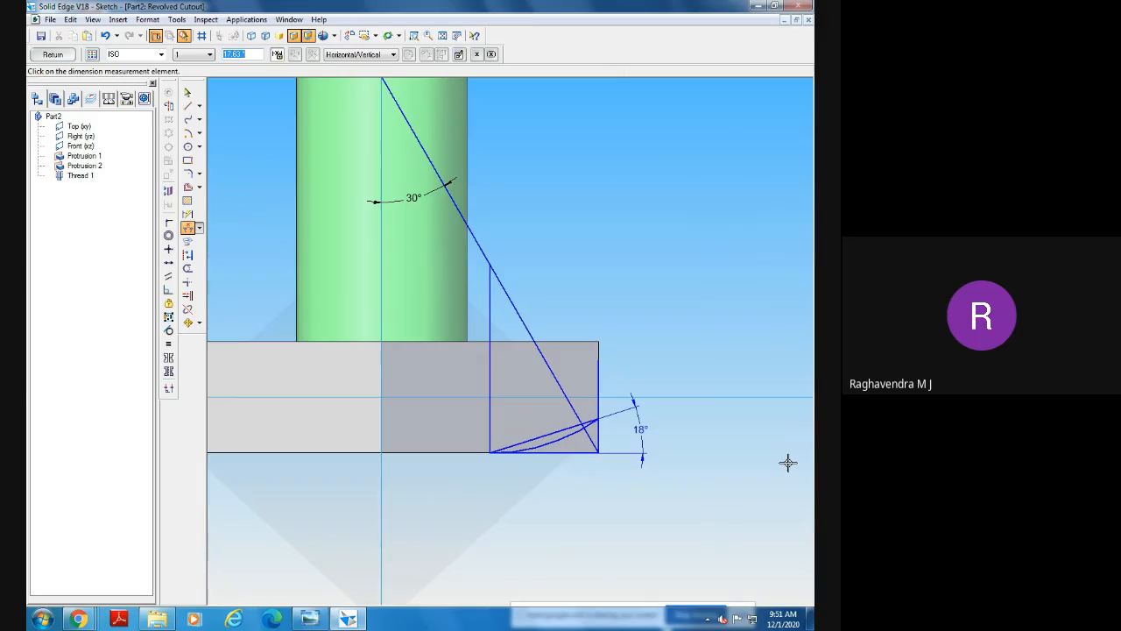
type("30")
key("Return")
Undo the 30° angle change, its dimension and the straight line between the arc's ends.
key("ctrl+z")
key("ctrl+z")
key("ctrl+z")
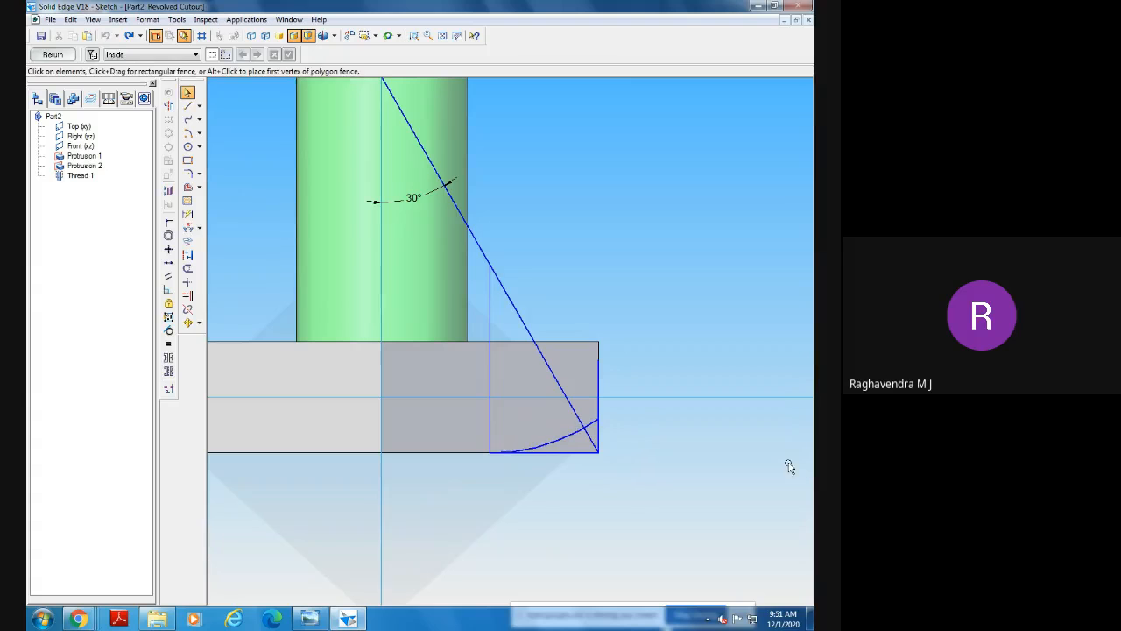
Delete the slanted 30° construction line and trim away the vertical construction line at the arc's inner end.
left_click(576, 408)
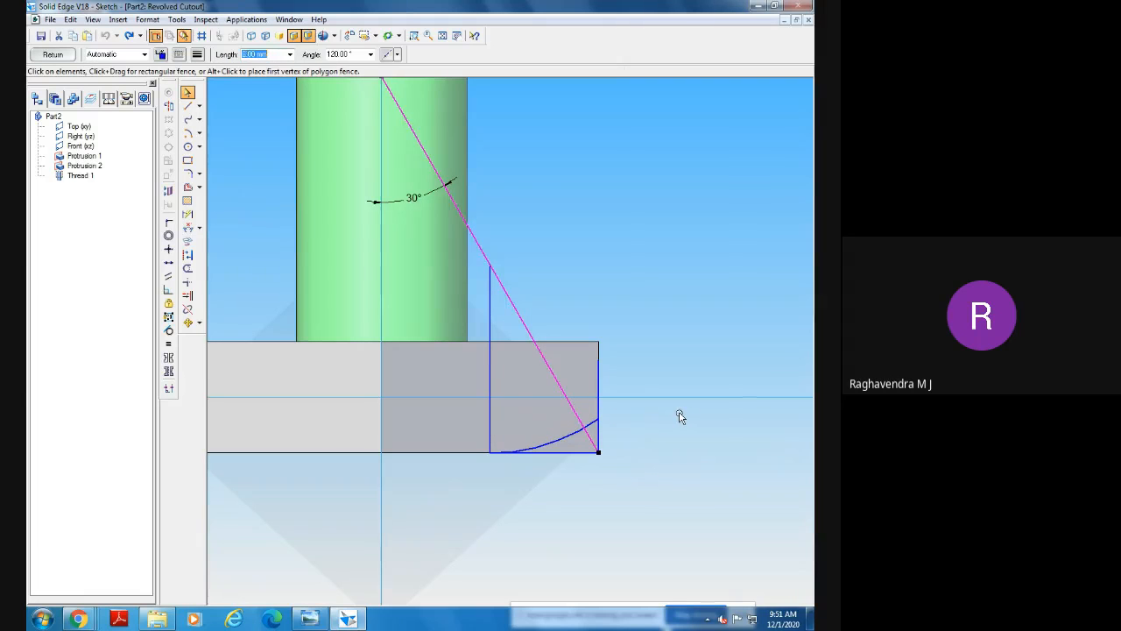
key("Delete")
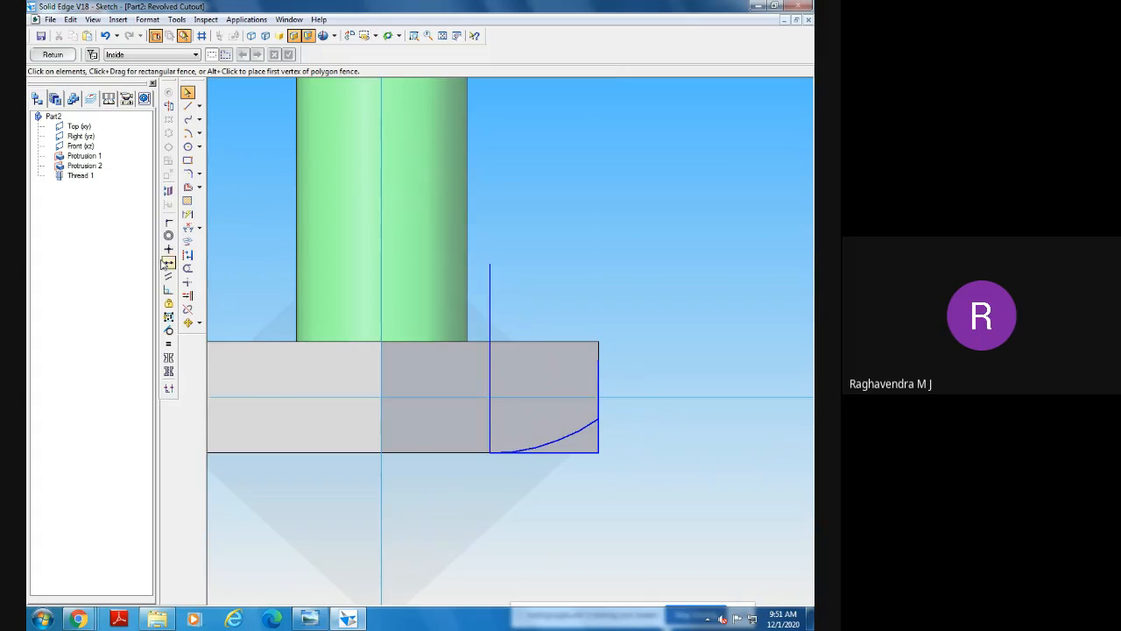
left_click(187, 269)
left_click(490, 380)
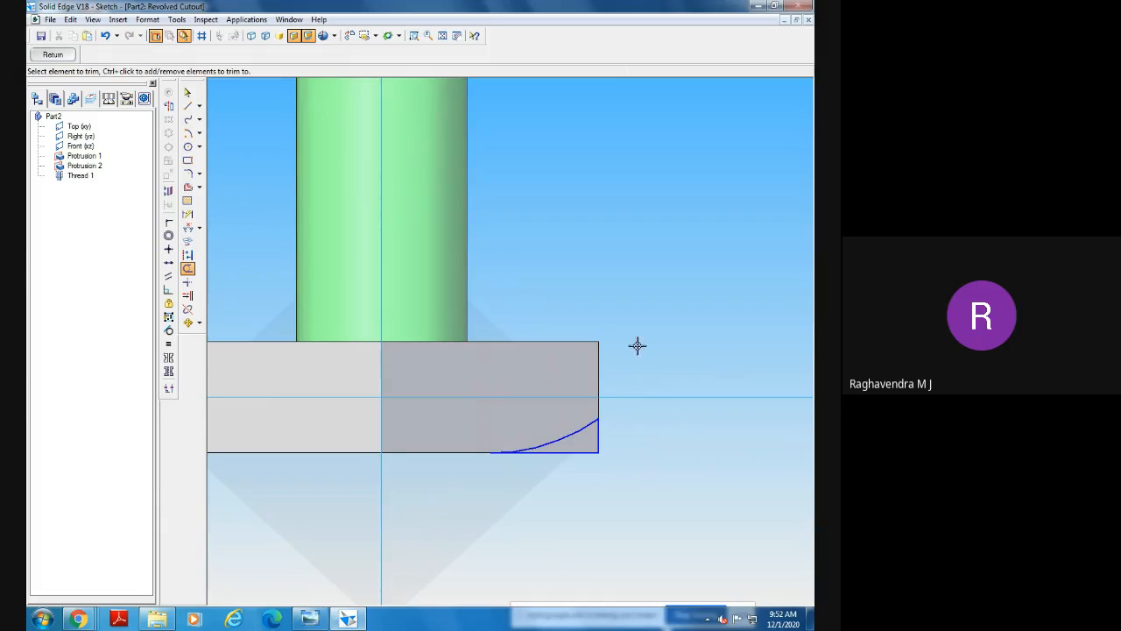
Define the vertical reference line through the shank's centre as the profile's axis of revolution.
left_click(55, 56)
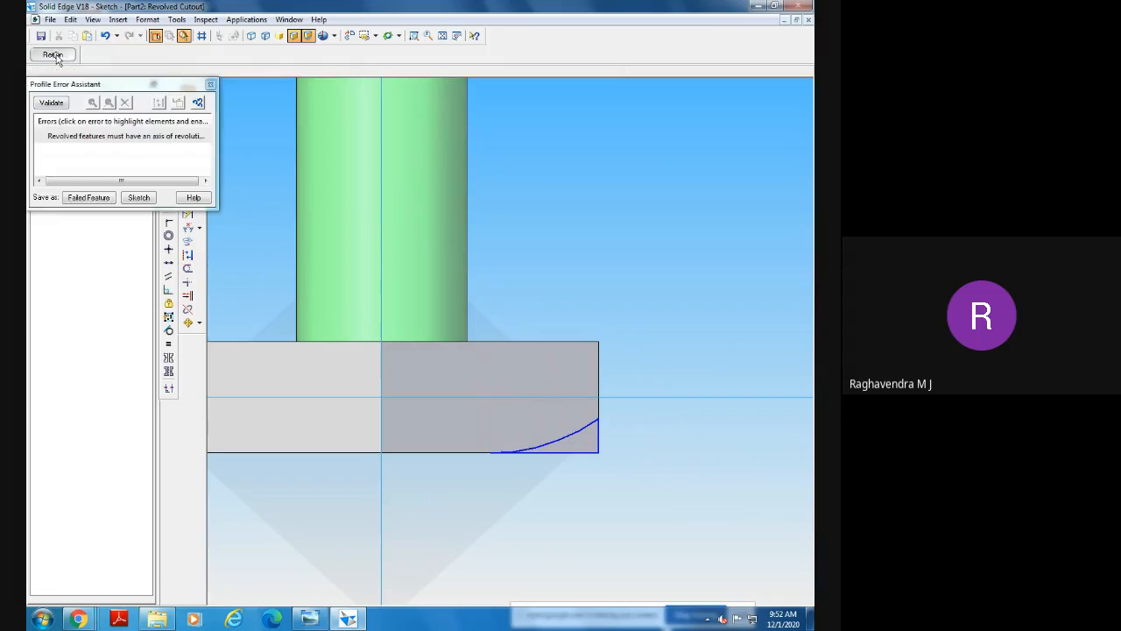
left_click(97, 138)
left_click(210, 84)
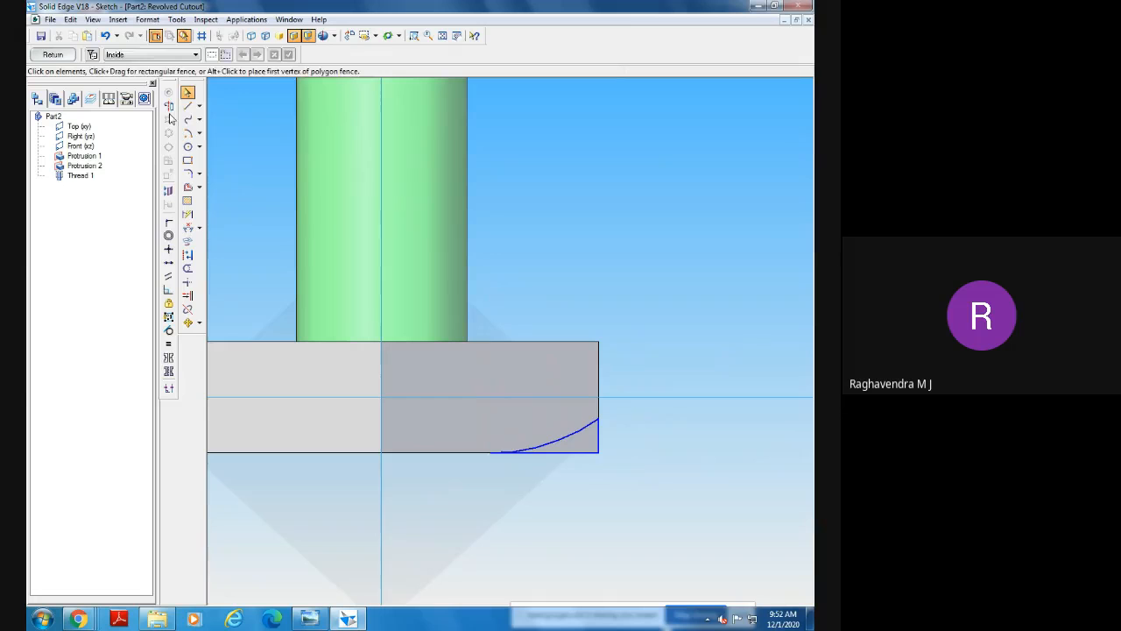
left_click(170, 117)
left_click(380, 242)
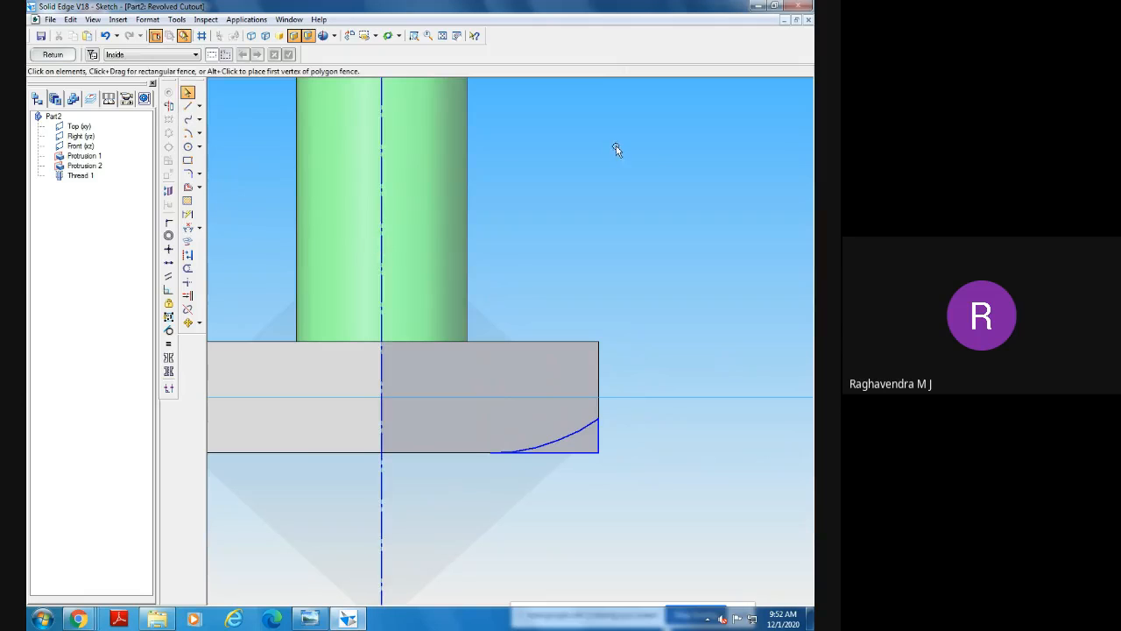
Close the profile and finish the revolved cutout of the square head as a full revolution.
left_click(50, 55)
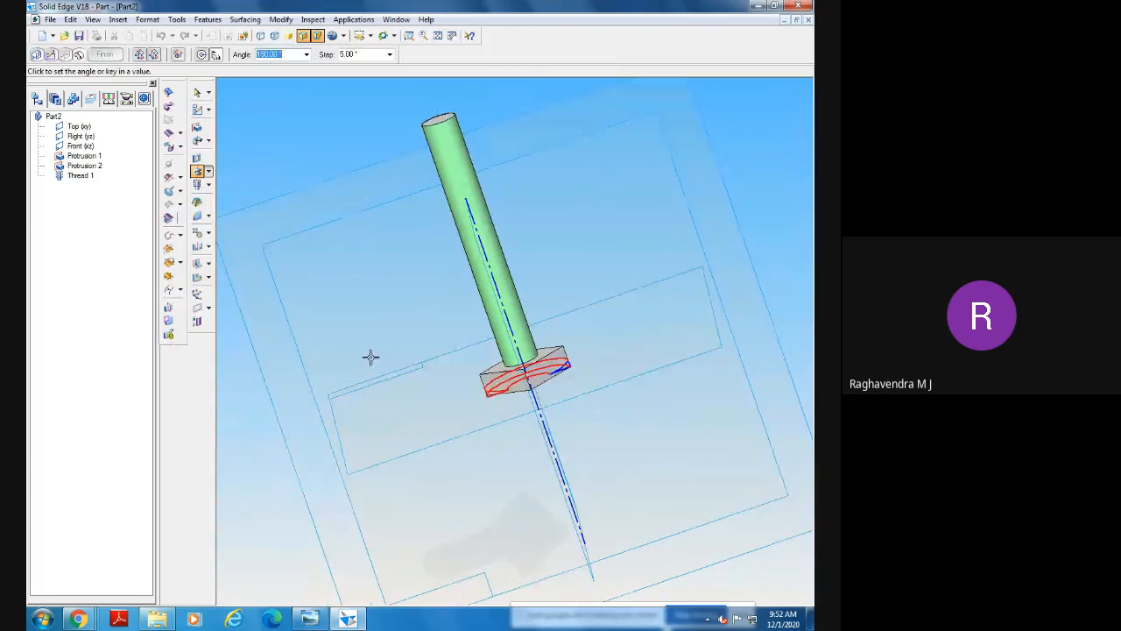
left_click(201, 55)
left_click(105, 54)
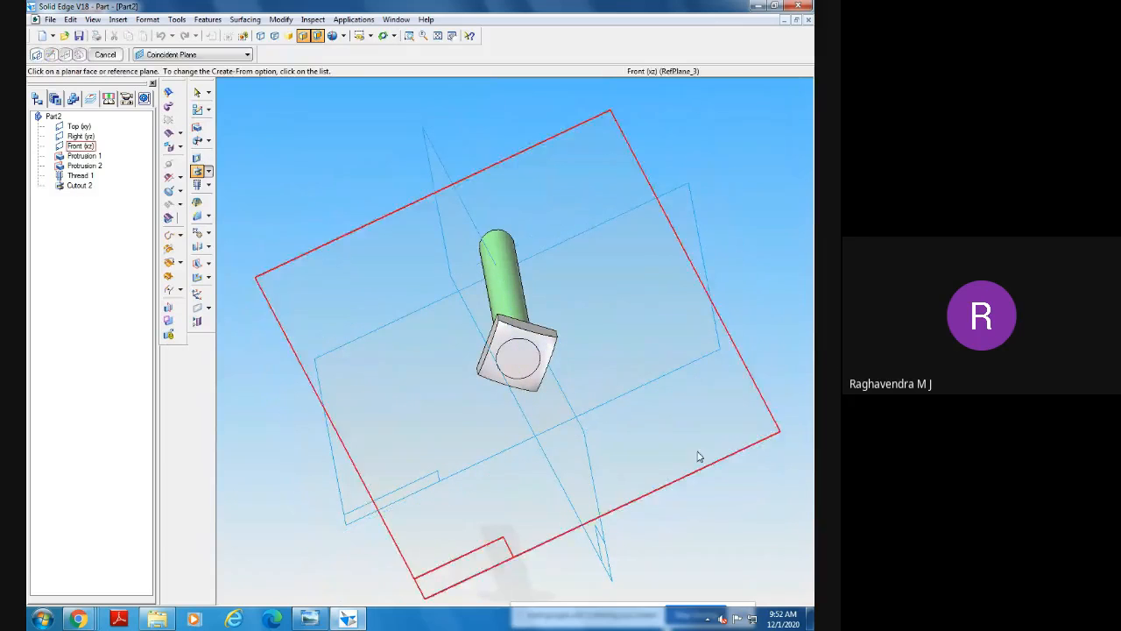
Examine the arc-shaped cut on the bolt's square head in the top and front views and close up.
middle_click_drag(725, 516, 759, 460)
middle_click_drag(670, 526, 697, 520)
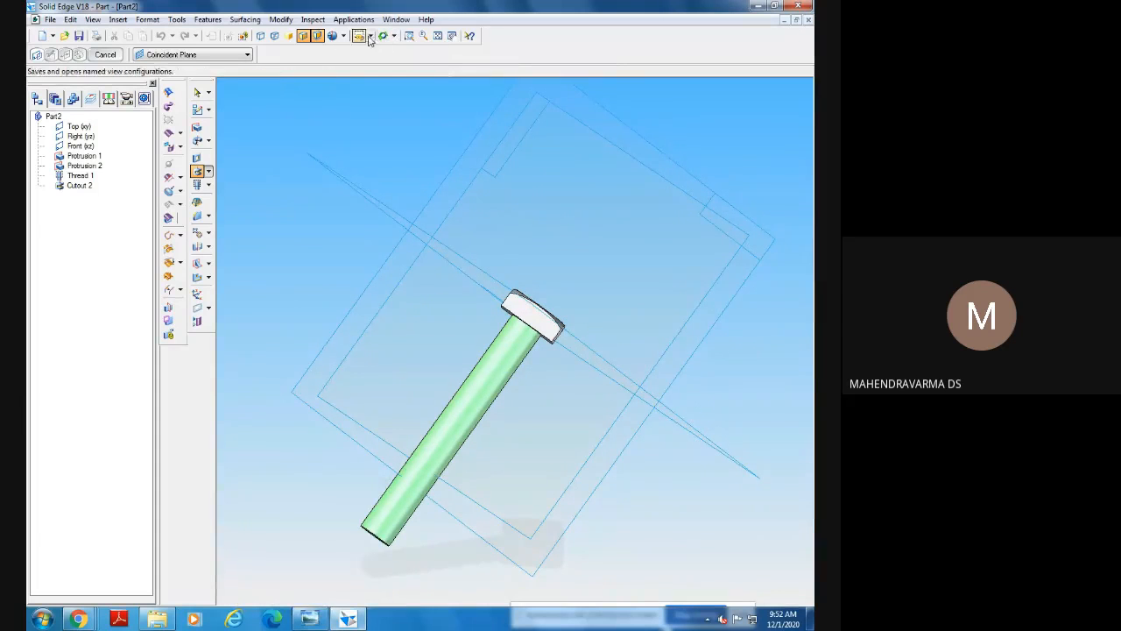
left_click(437, 36)
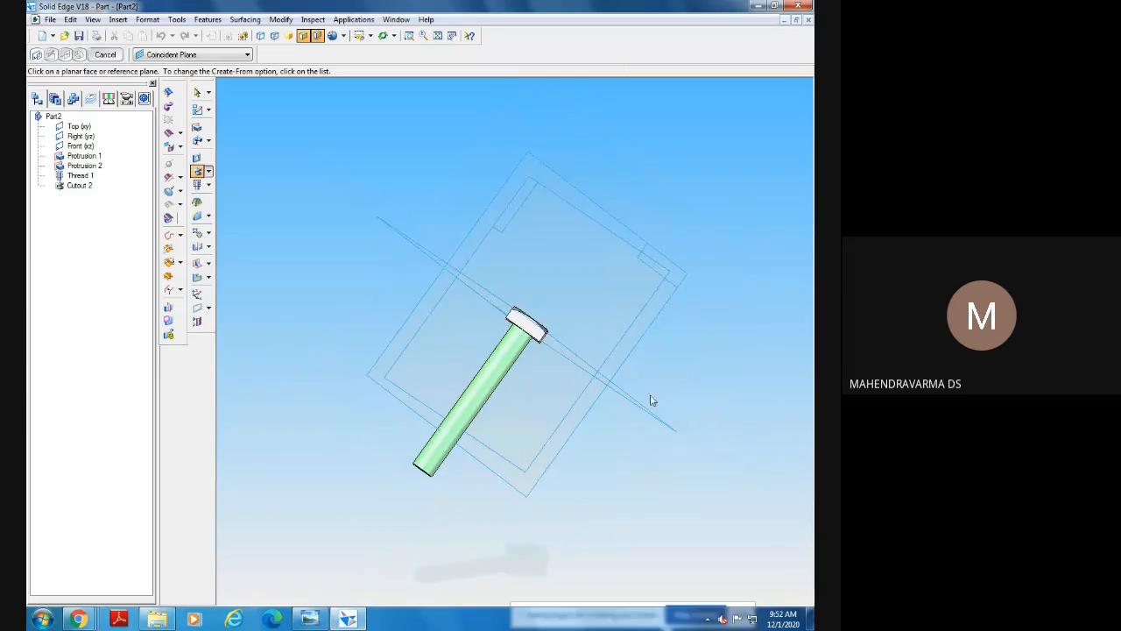
left_click(370, 36)
left_click(375, 54)
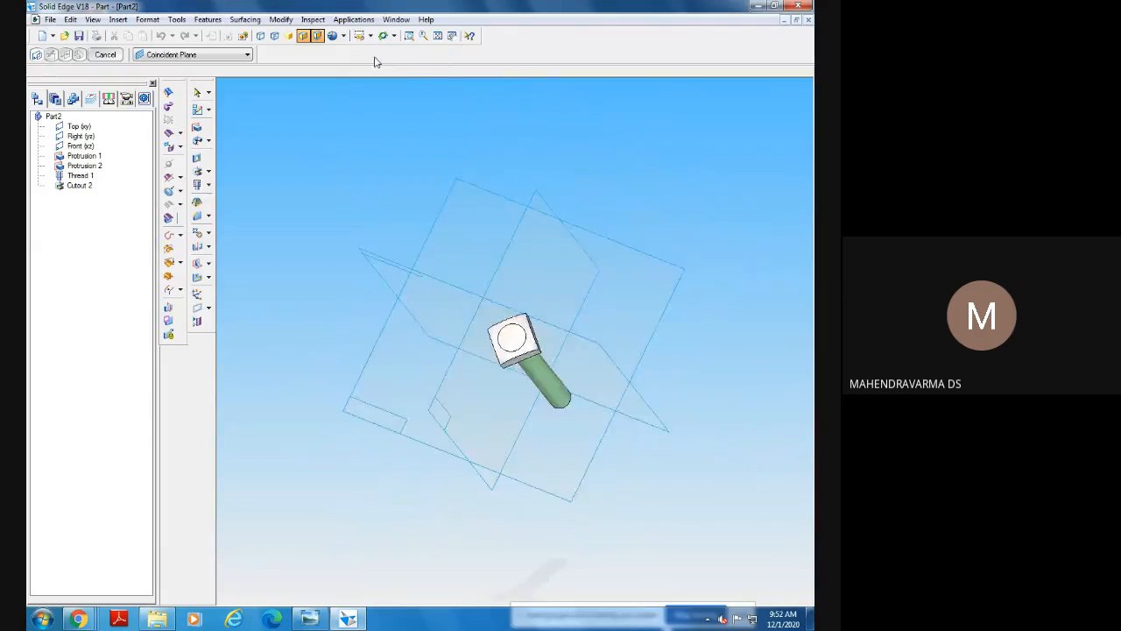
left_click(369, 36)
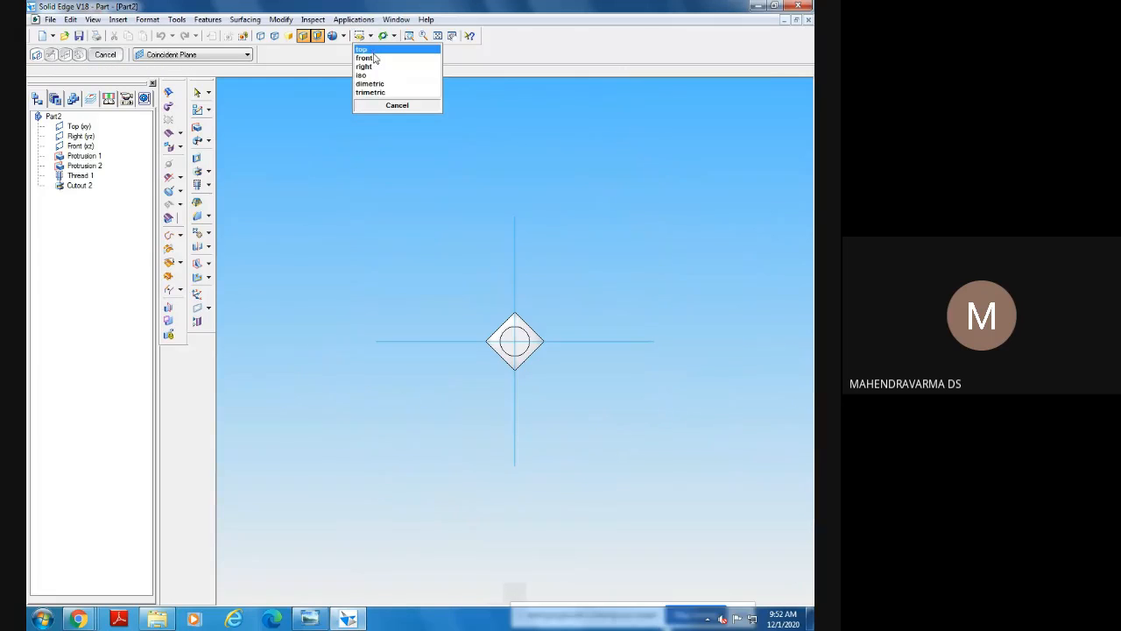
left_click(375, 59)
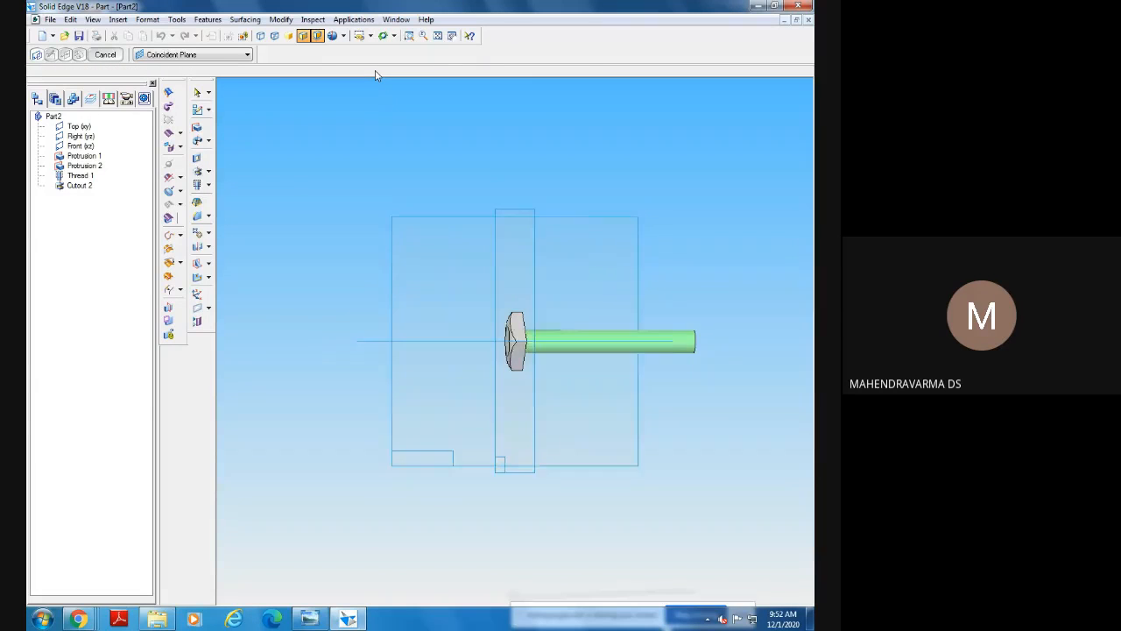
left_click(408, 35)
left_click_drag(478, 298, 584, 414)
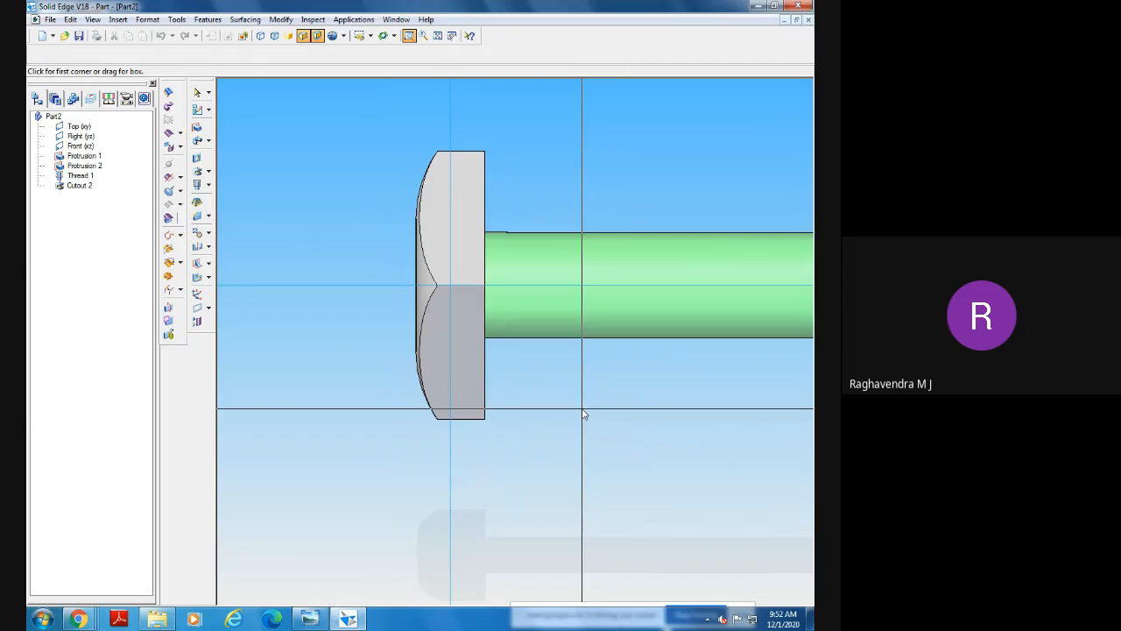
key("Escape")
middle_click_drag(573, 395, 724, 535)
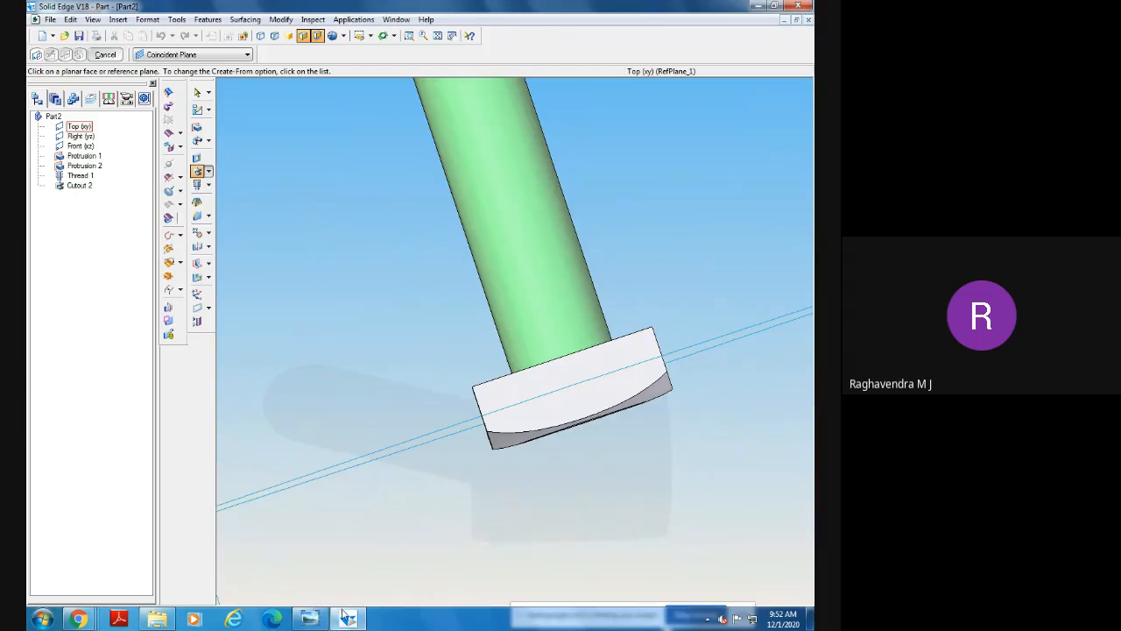
Compare the curved edges of the bolt head with the M10 bolt drawing in Windows Photo Viewer from several angles.
left_click(320, 613)
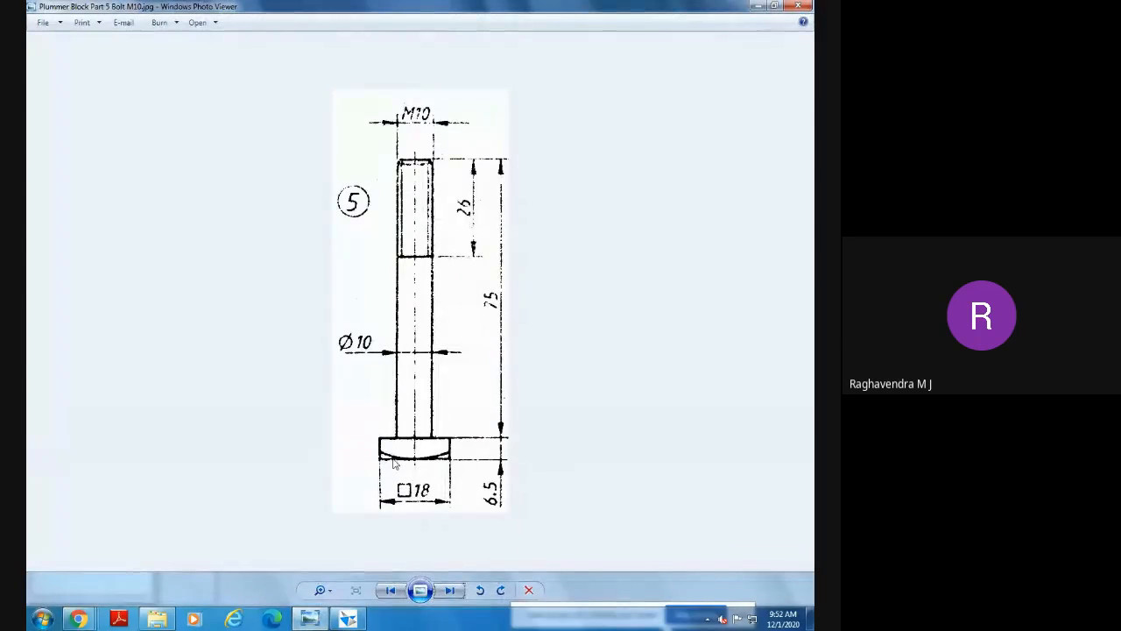
left_click(308, 618)
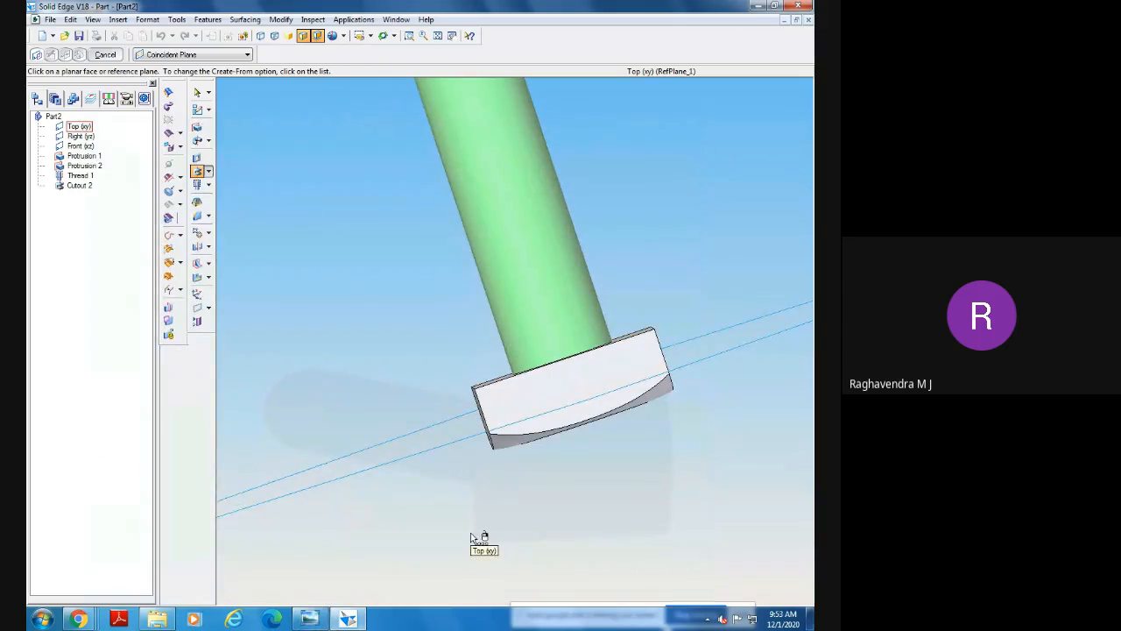
middle_click_drag(471, 538, 500, 511)
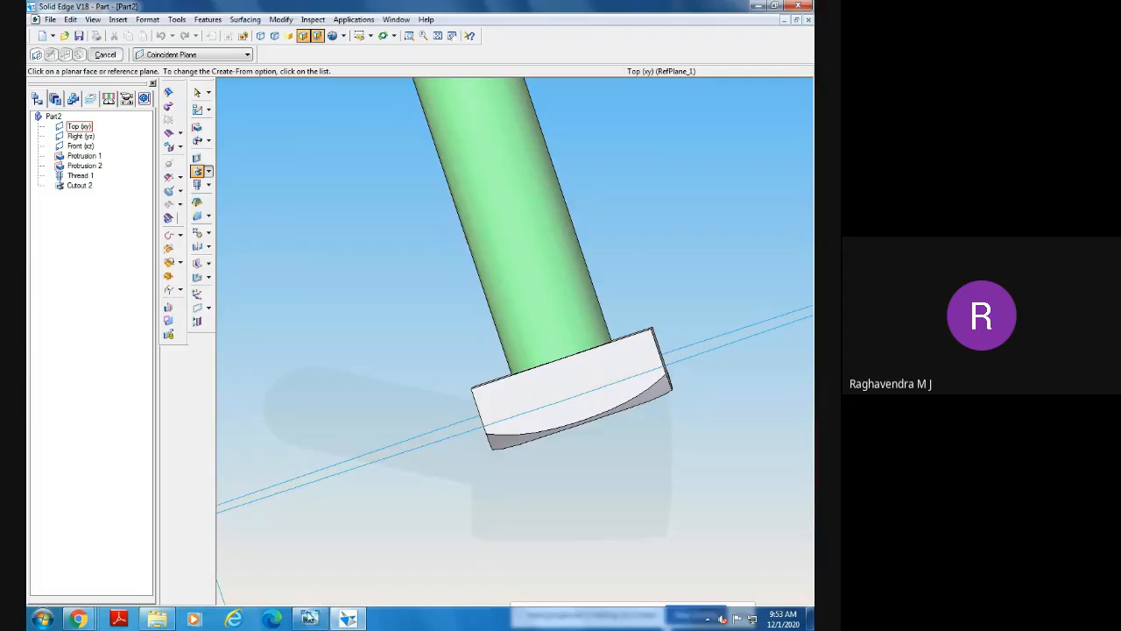
key("alt+Tab")
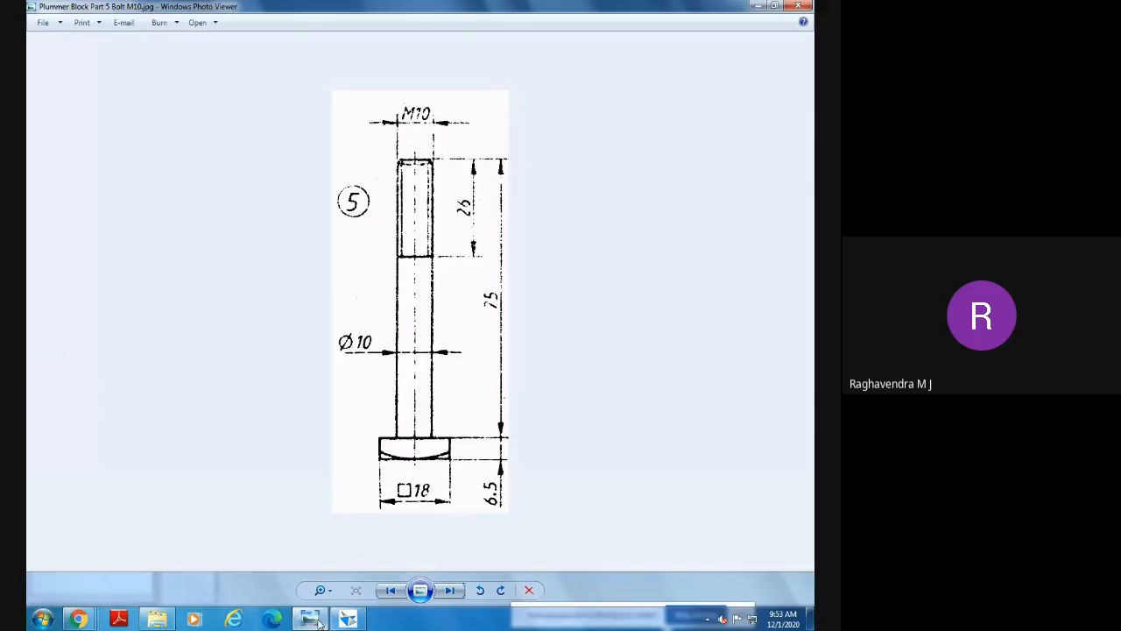
key("alt+Tab")
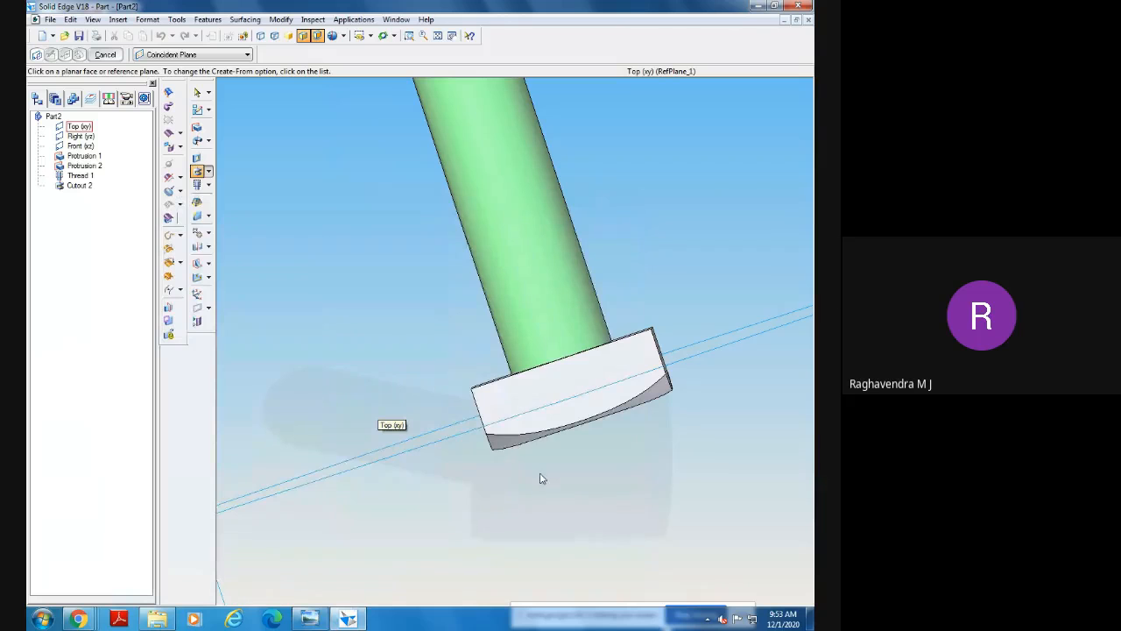
middle_click_drag(552, 507, 504, 521)
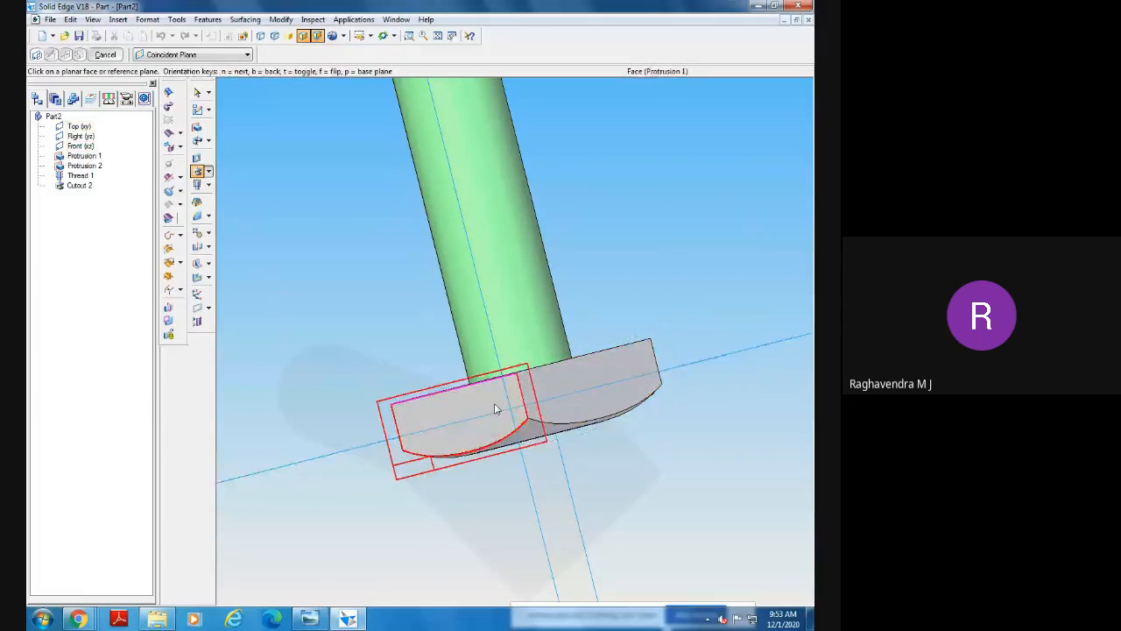
middle_click_drag(466, 550, 500, 541)
left_click(308, 618)
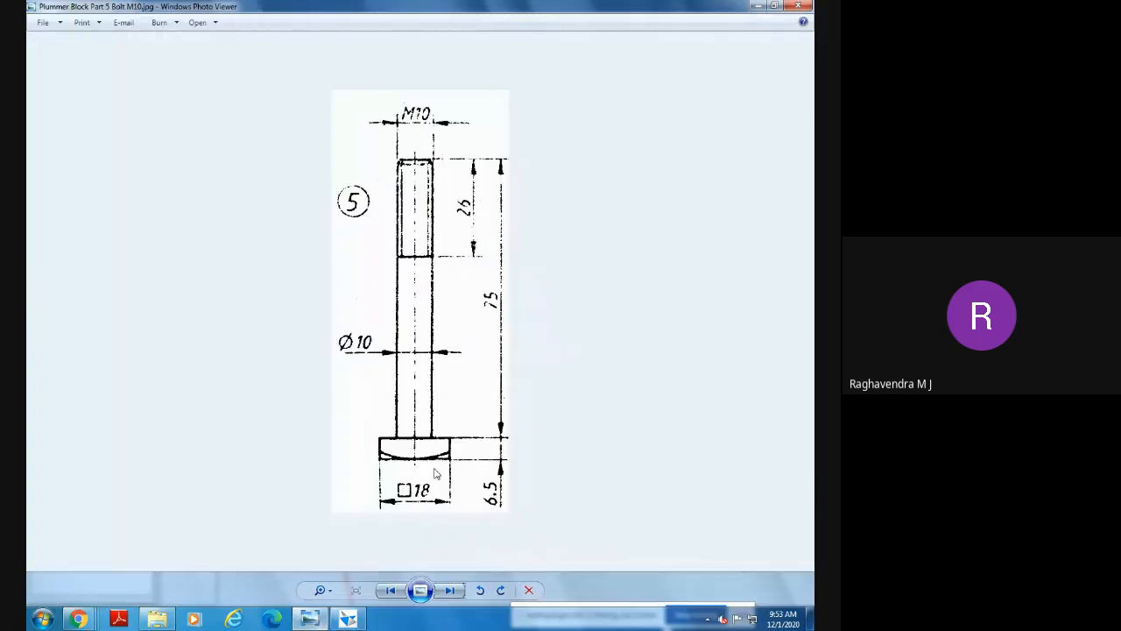
left_click(348, 618)
middle_click_drag(504, 553, 525, 549)
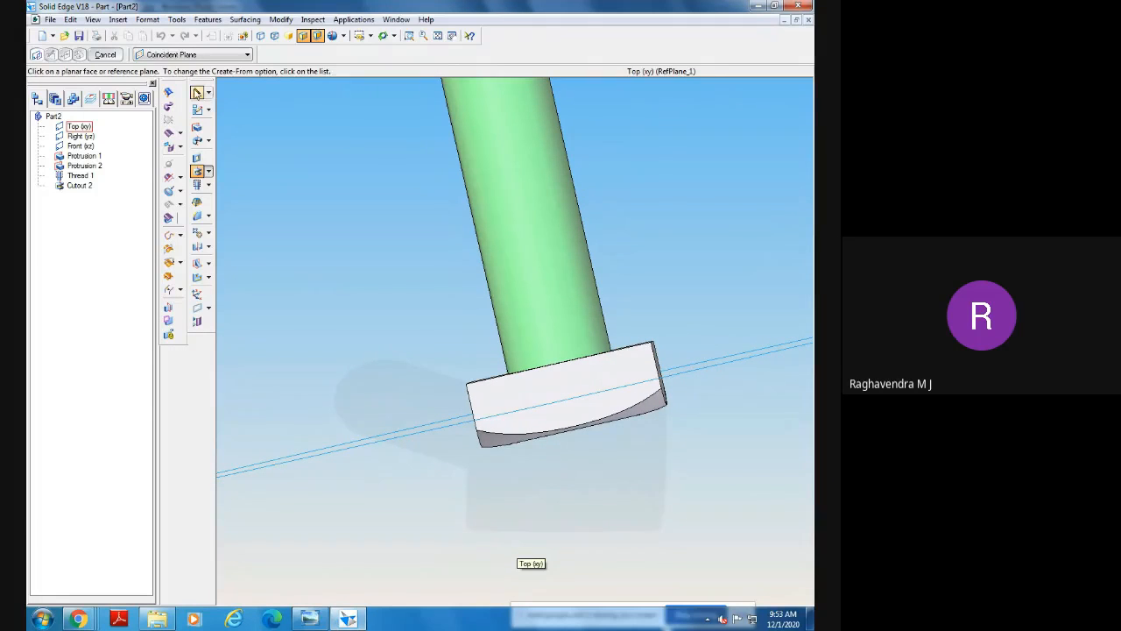
left_click(197, 92)
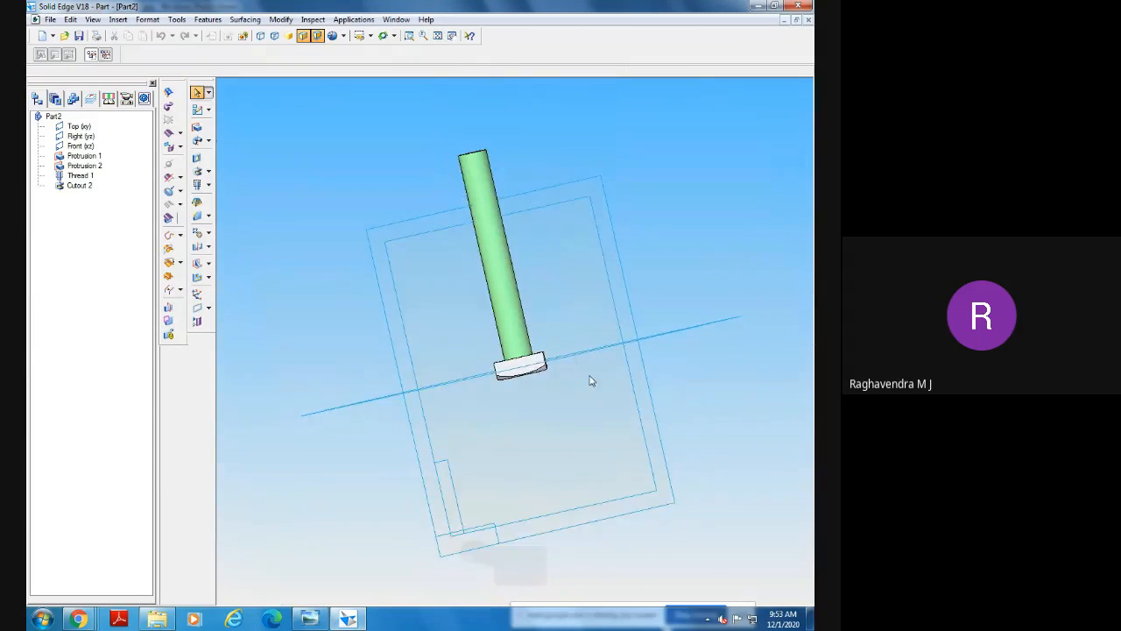
middle_click_drag(575, 330, 555, 242)
middle_click_drag(663, 418, 577, 314)
middle_click_drag(377, 431, 433, 490)
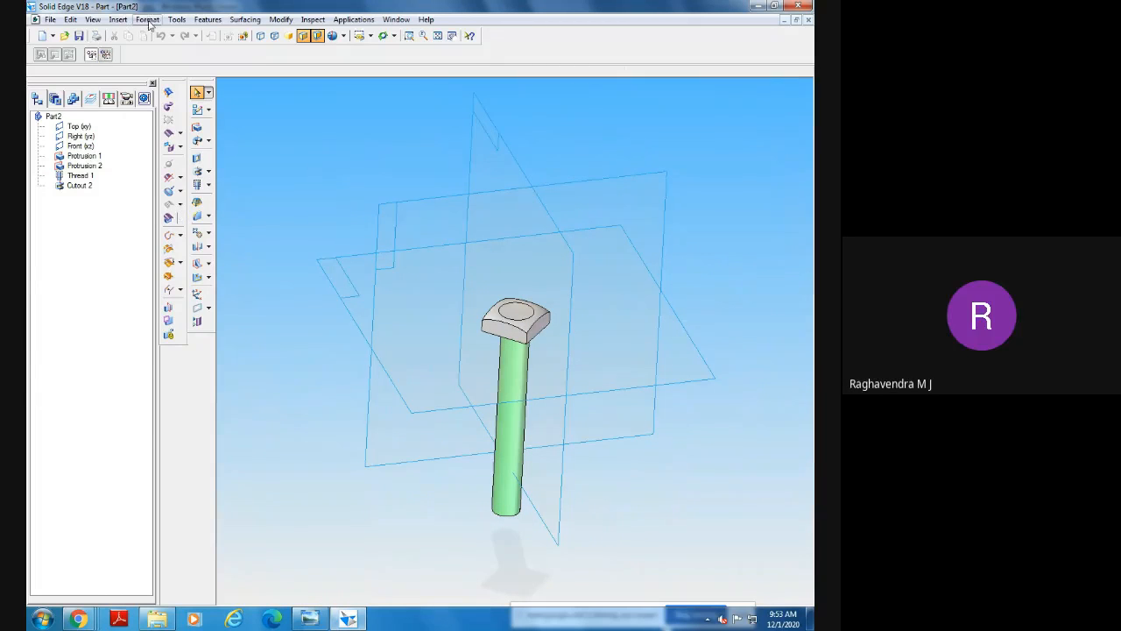
Open the material table and enter "m10 bolt" as the material name.
left_click(176, 19)
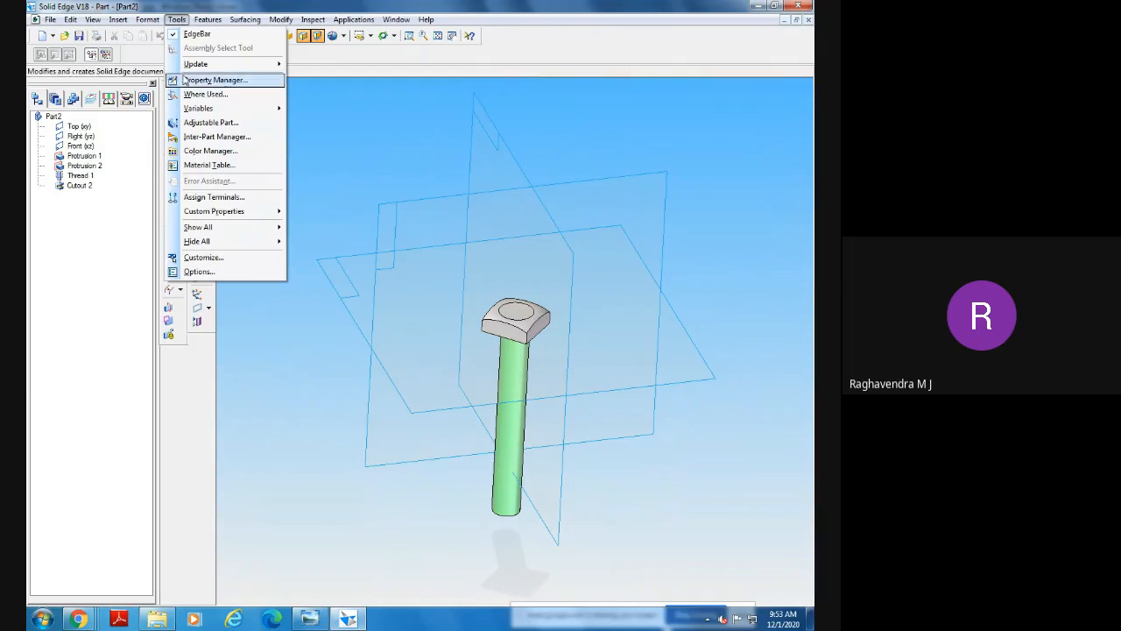
left_click(219, 165)
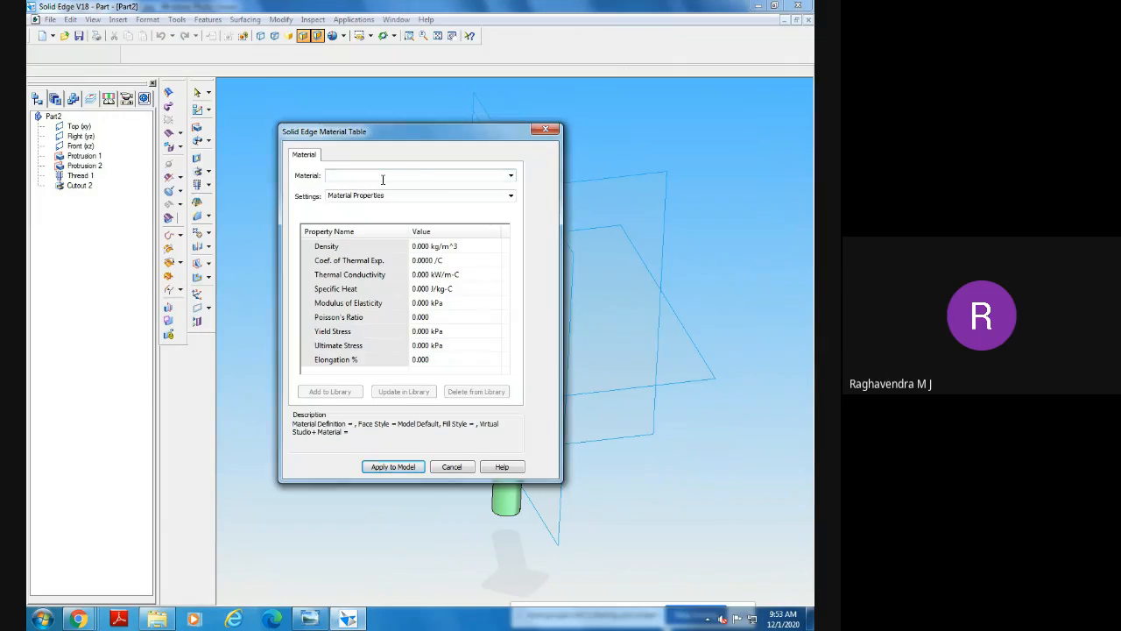
type("m10")
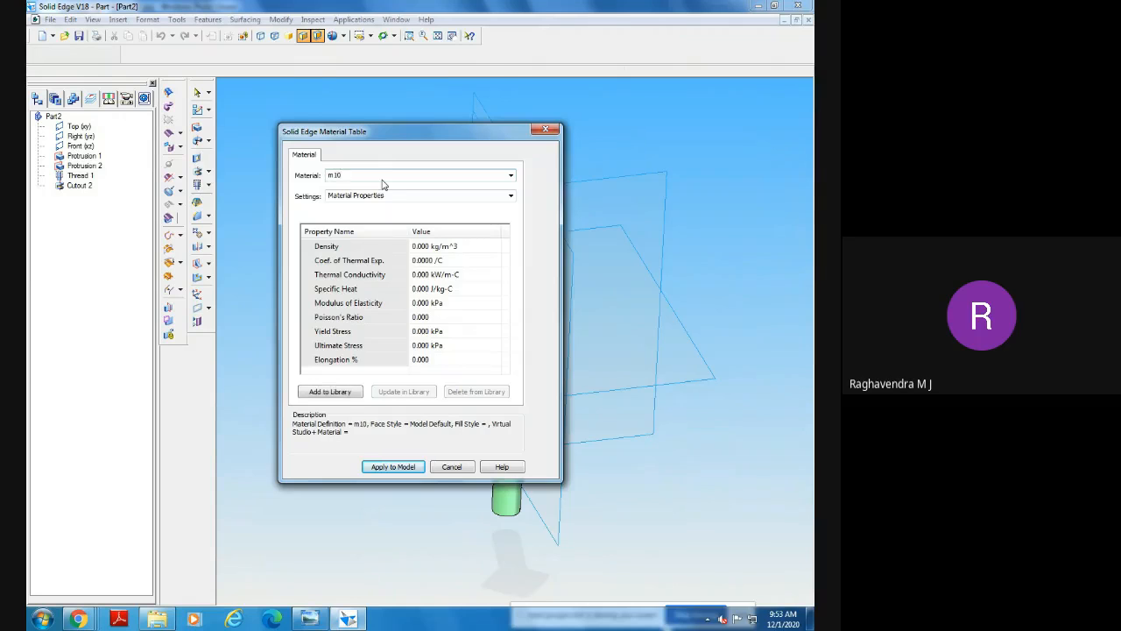
type(" bolt")
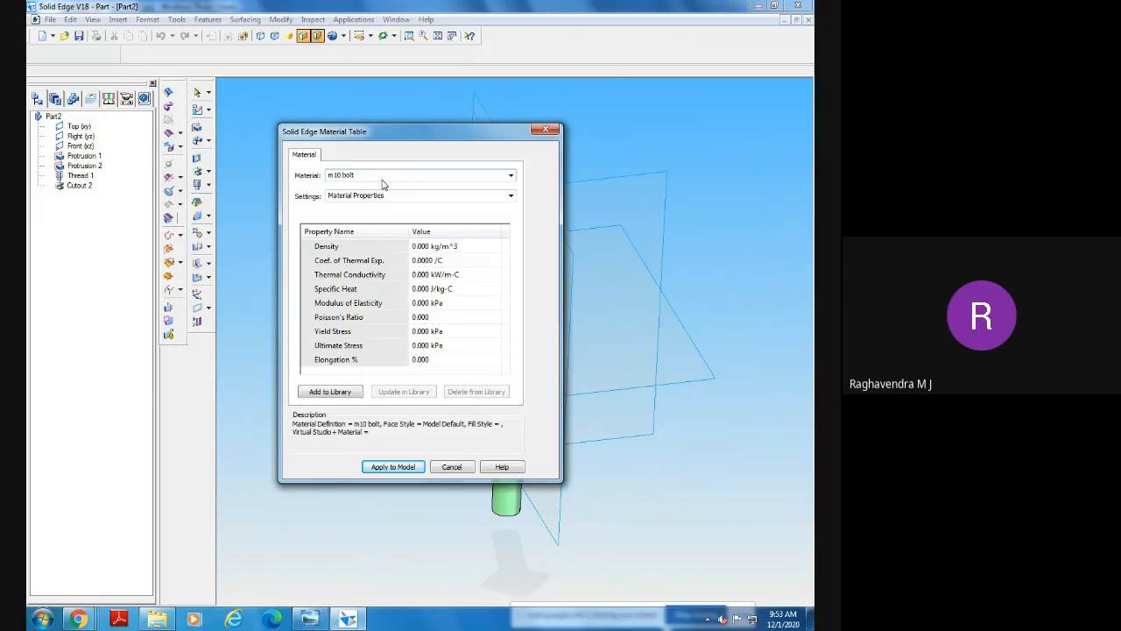
left_click_drag(376, 172, 319, 170)
Look up the M10 bolt's material in the parts list of the plummer block details drawing in Windows Photo Viewer.
left_click(310, 619)
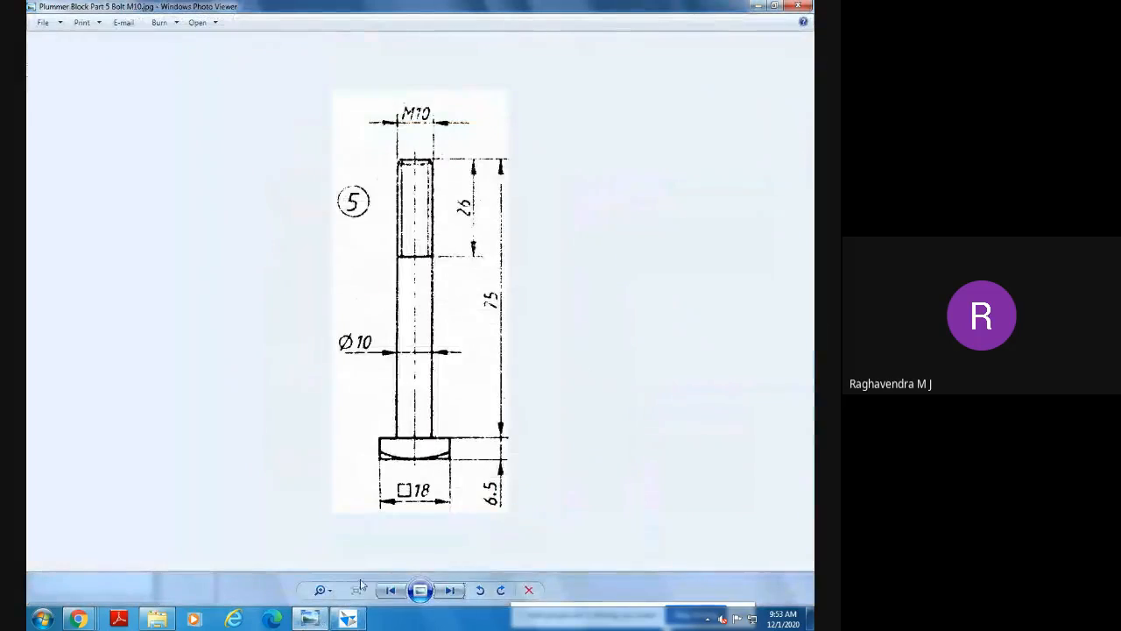
left_click(389, 590)
left_click(389, 591)
left_click(389, 590)
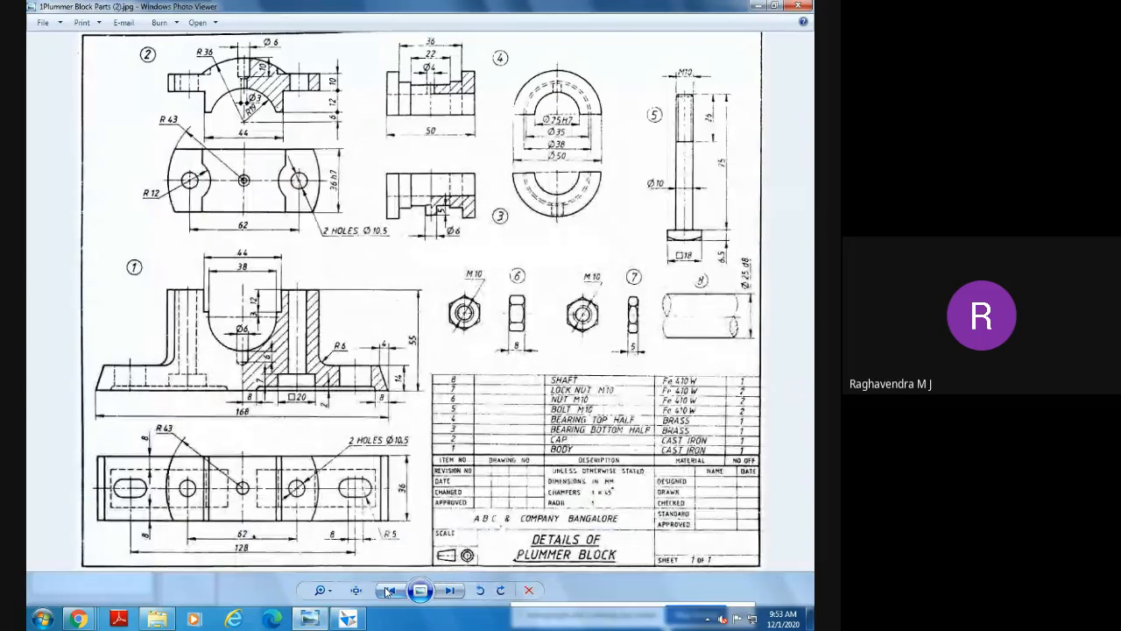
left_click(449, 590)
left_click(449, 590)
left_click(450, 590)
left_click(449, 591)
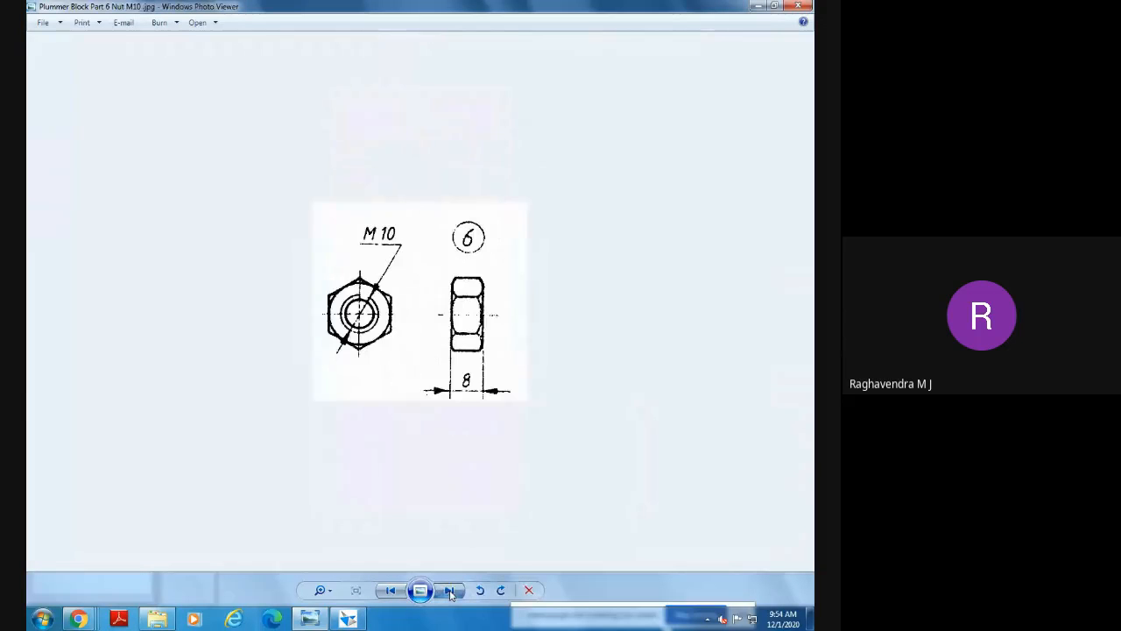
left_click(449, 590)
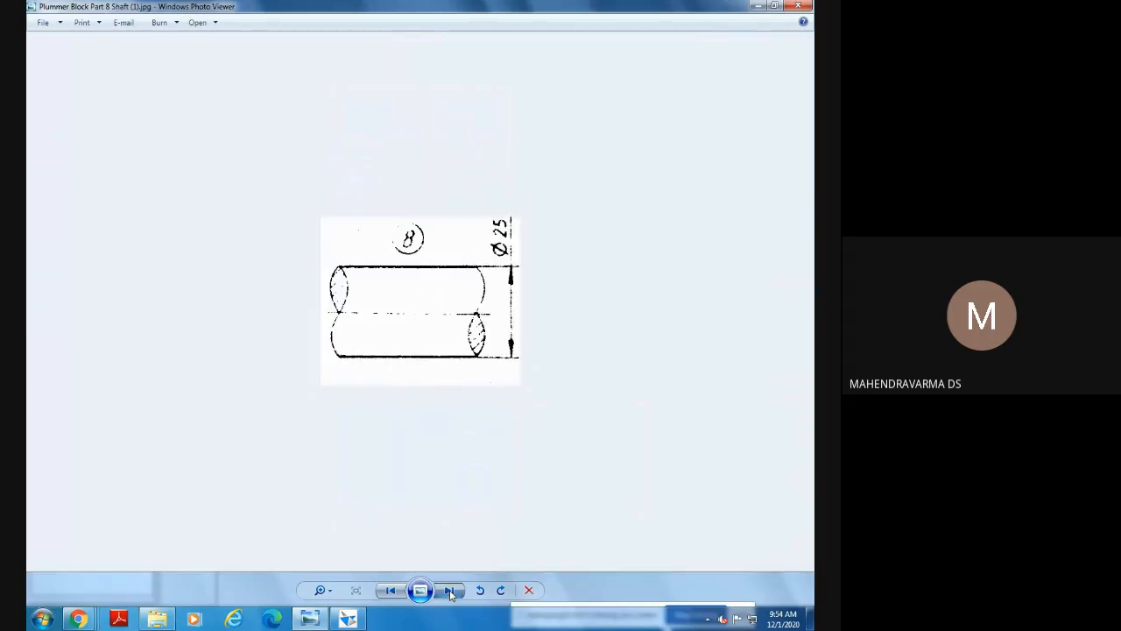
left_click(449, 590)
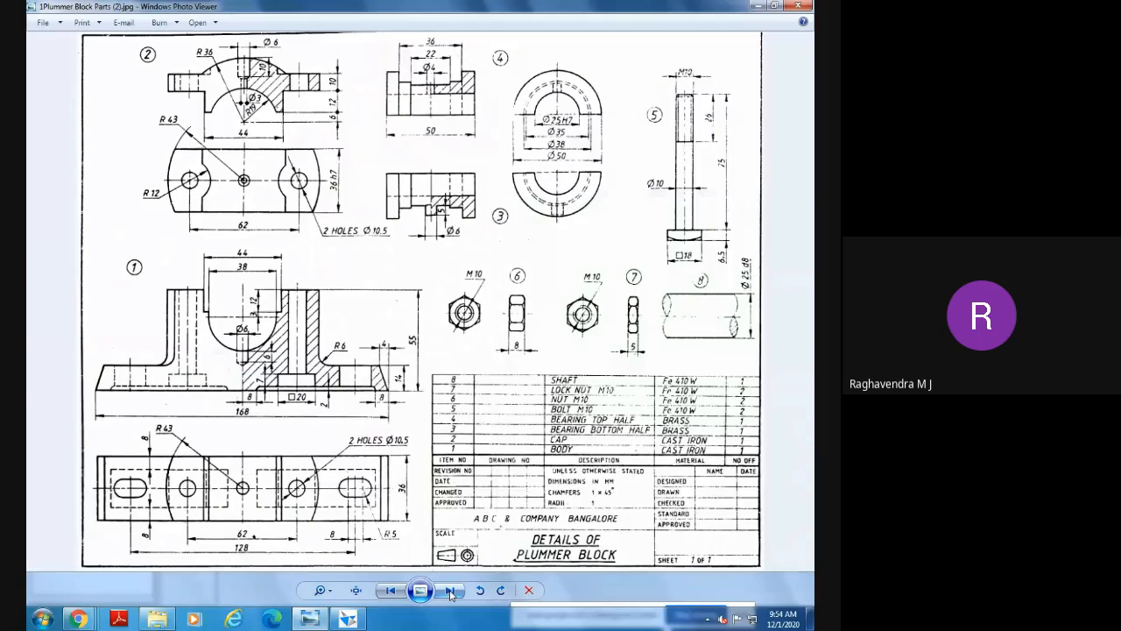
left_click(390, 590)
left_click(391, 590)
left_click(390, 590)
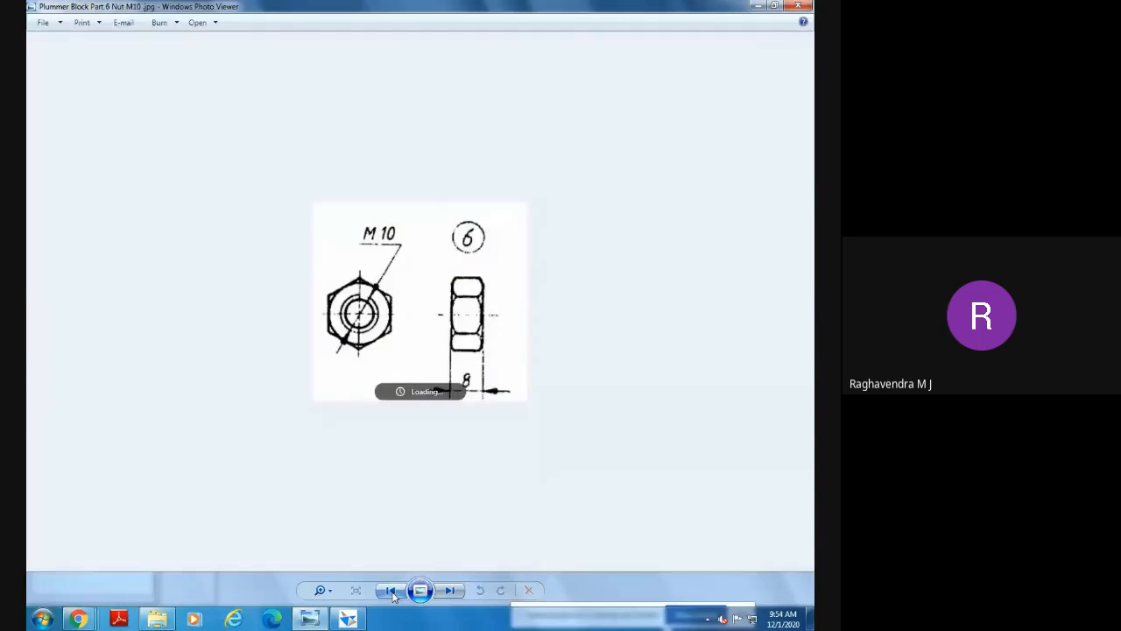
left_click(390, 590)
Return to Solid Edge, replace the material name with "fe410" and apply it to the model.
key("alt+Tab")
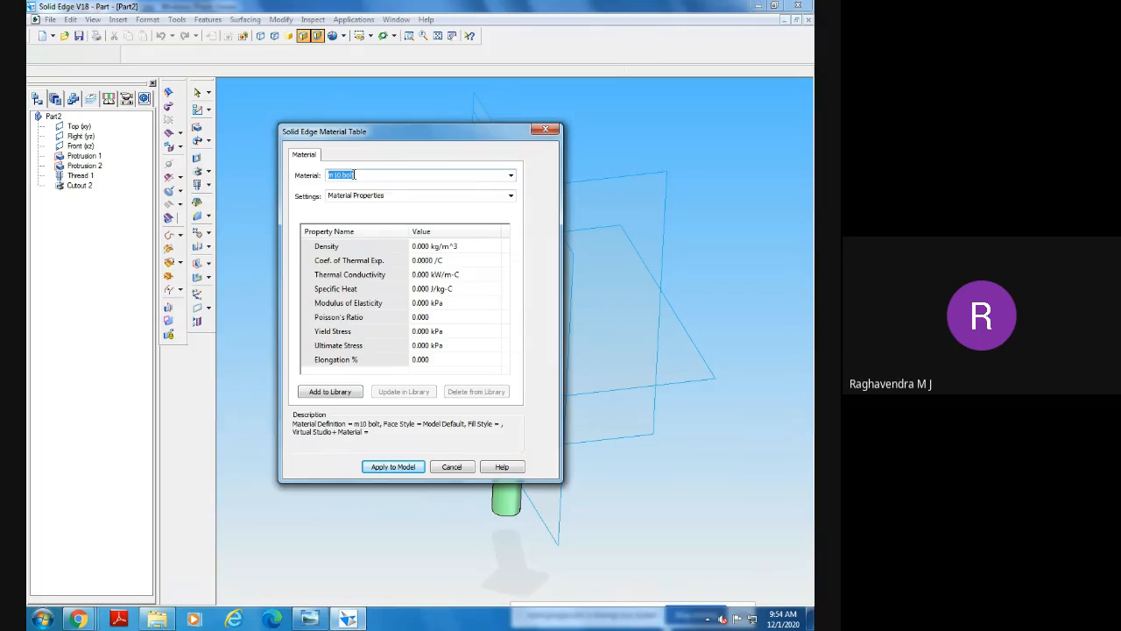
type("fe")
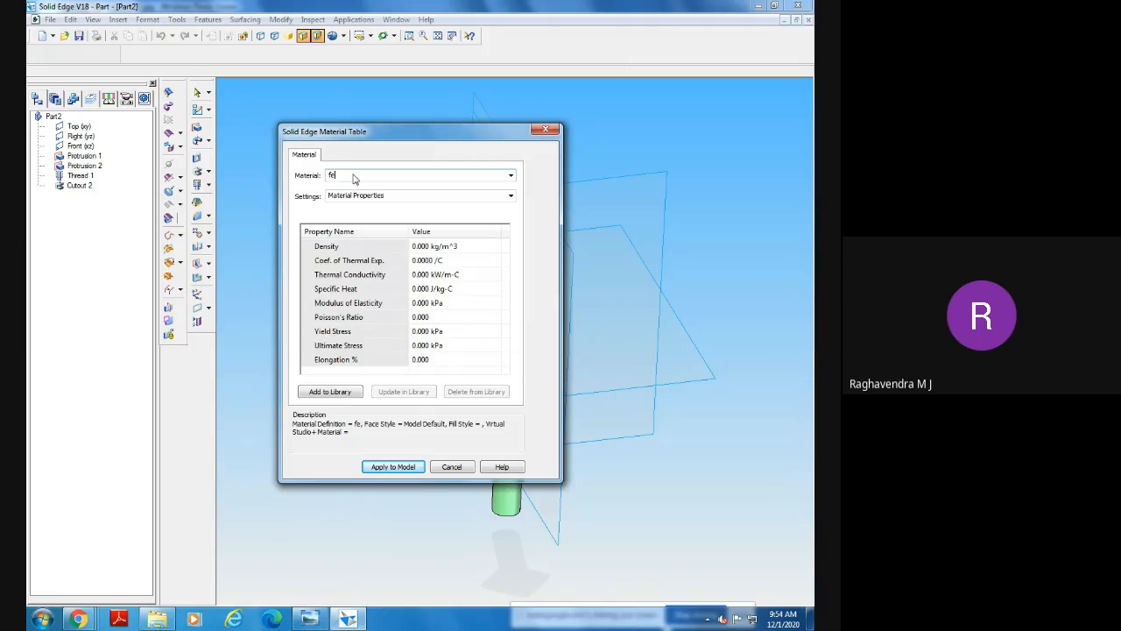
type("410")
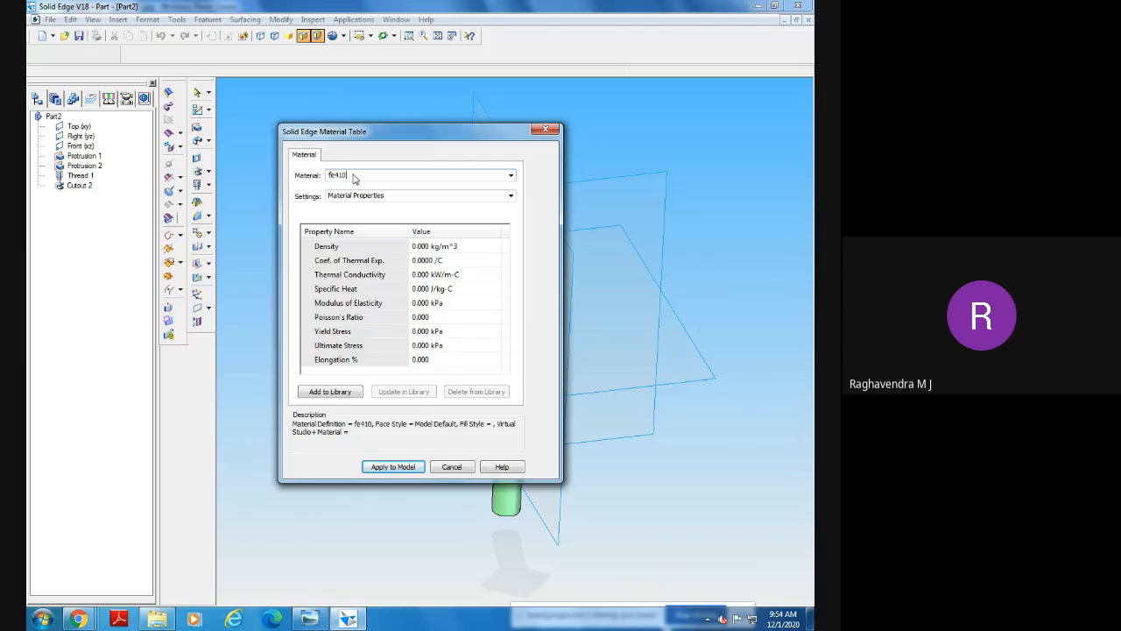
left_click(383, 471)
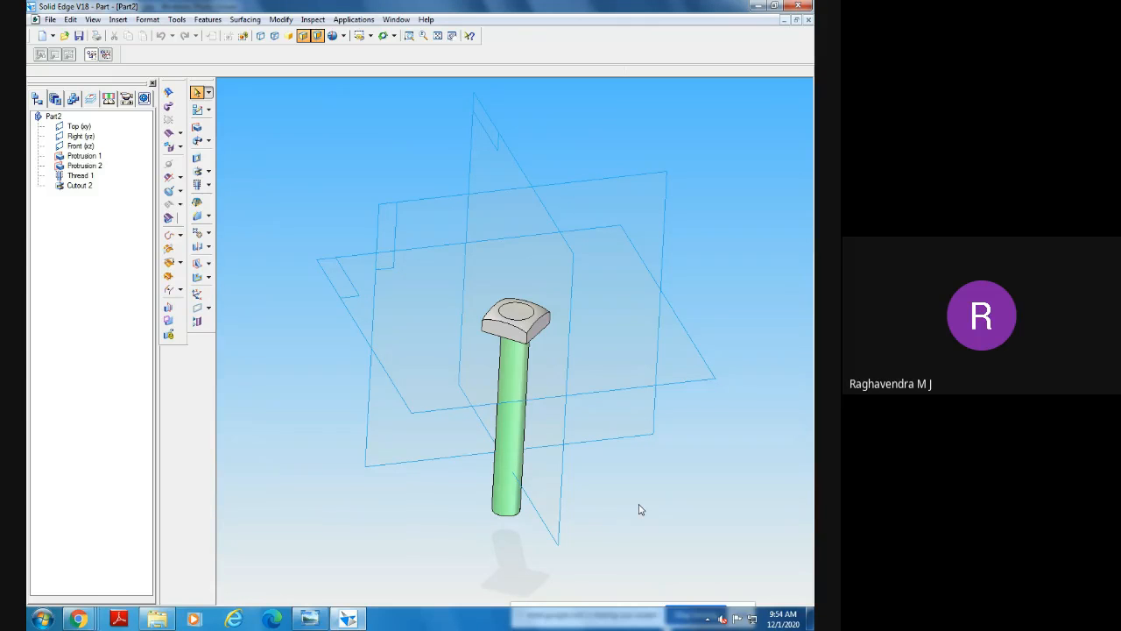
Set the title in the part's summary file properties to "M10 bolt".
middle_click_drag(593, 548, 526, 528)
left_click(50, 19)
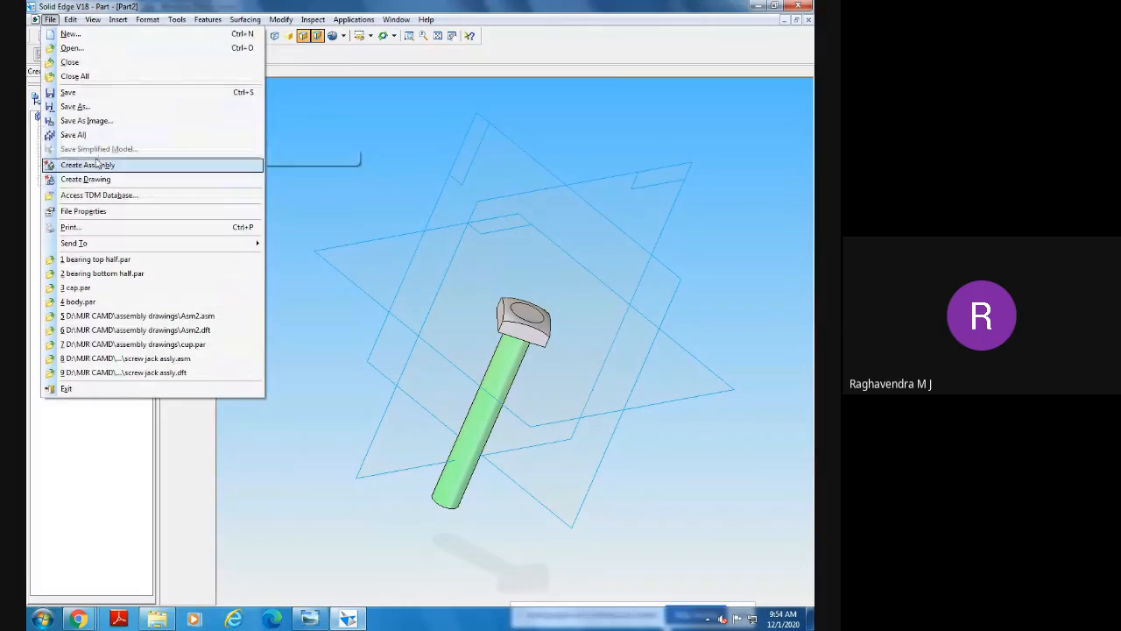
left_click(95, 211)
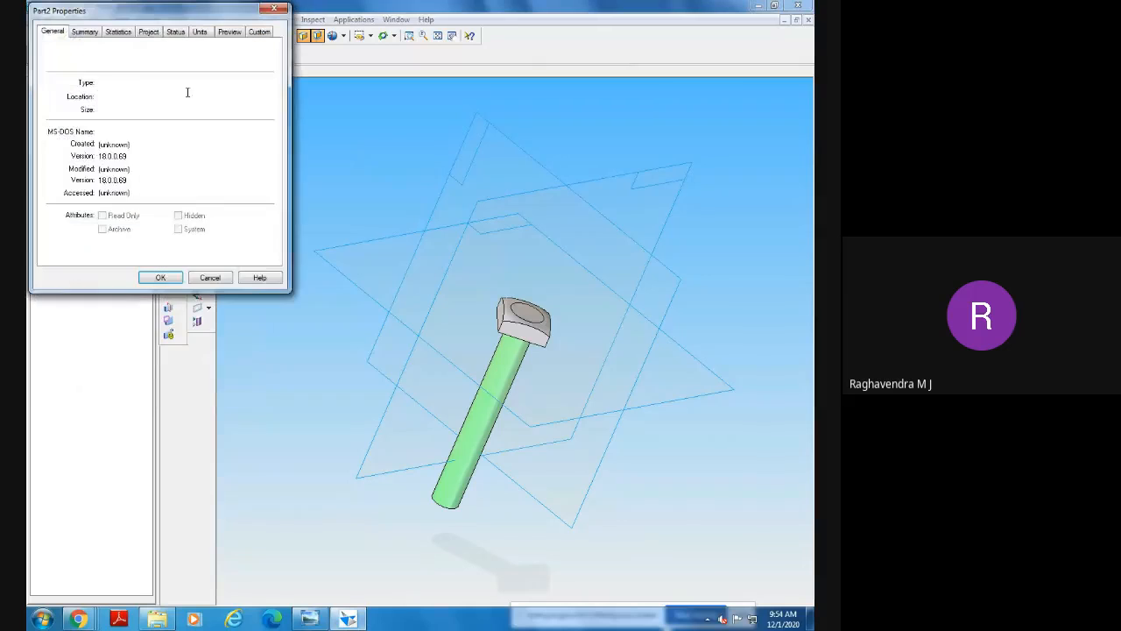
left_click(86, 32)
left_click(99, 56)
type("m10bolt")
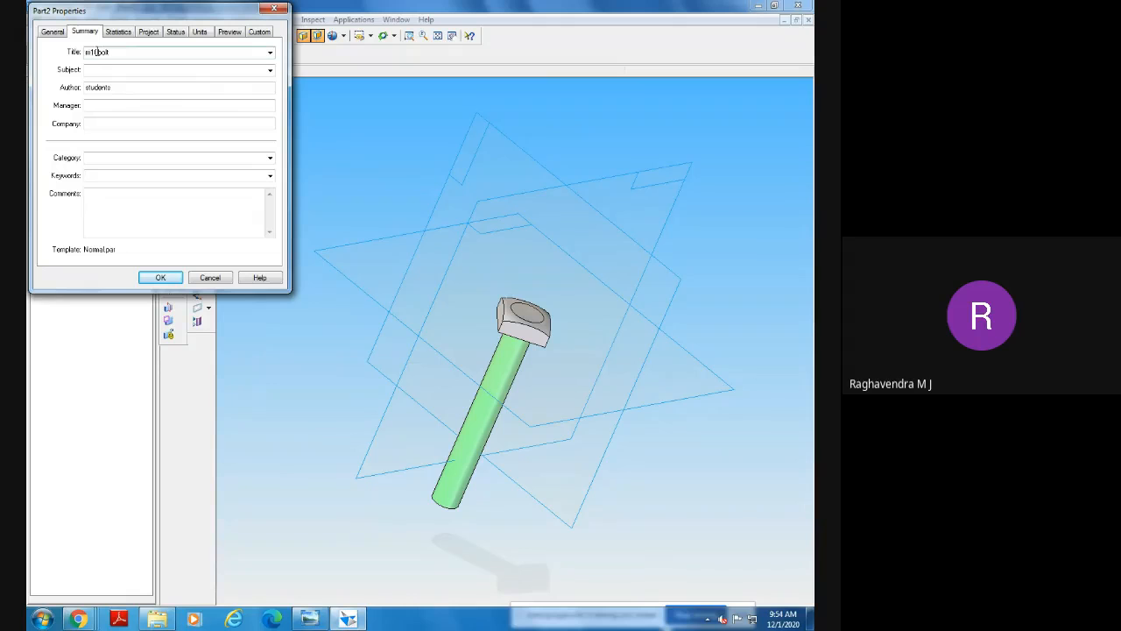
left_click(98, 52)
left_click(90, 53)
key("BackSpace")
type("M10")
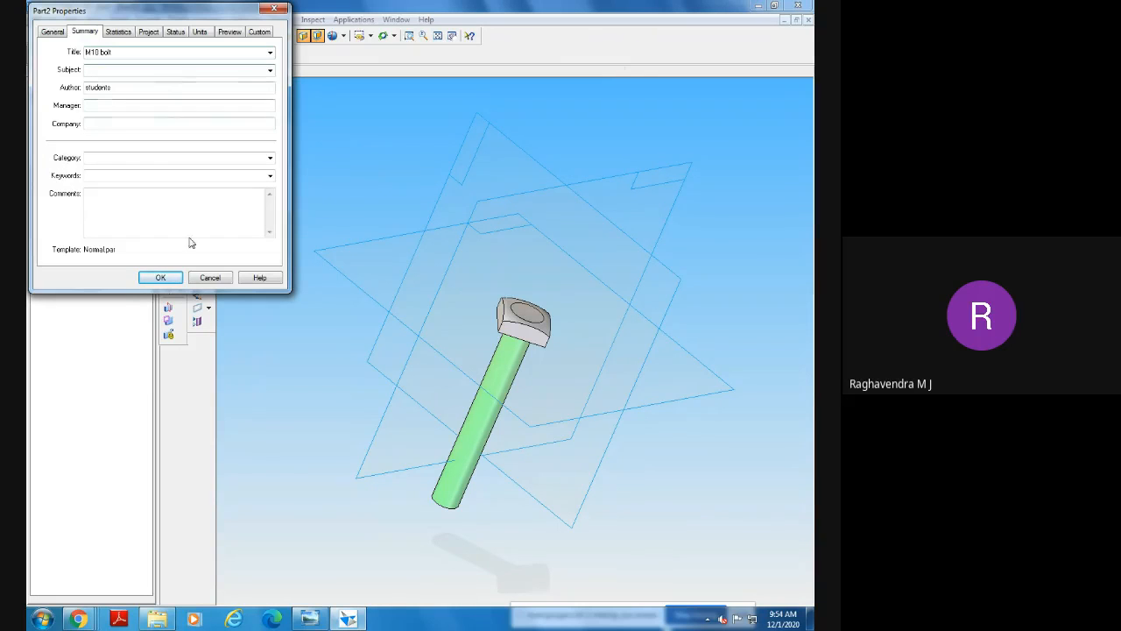
left_click(161, 277)
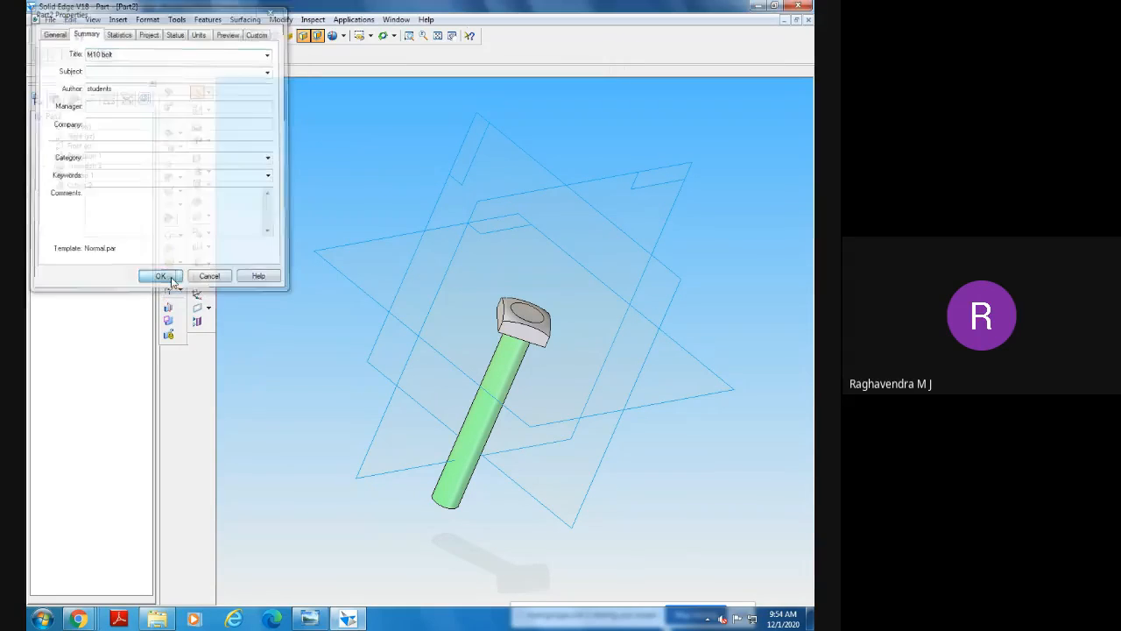
Recheck the title in the part's summary file properties before closing the part.
left_click(807, 21)
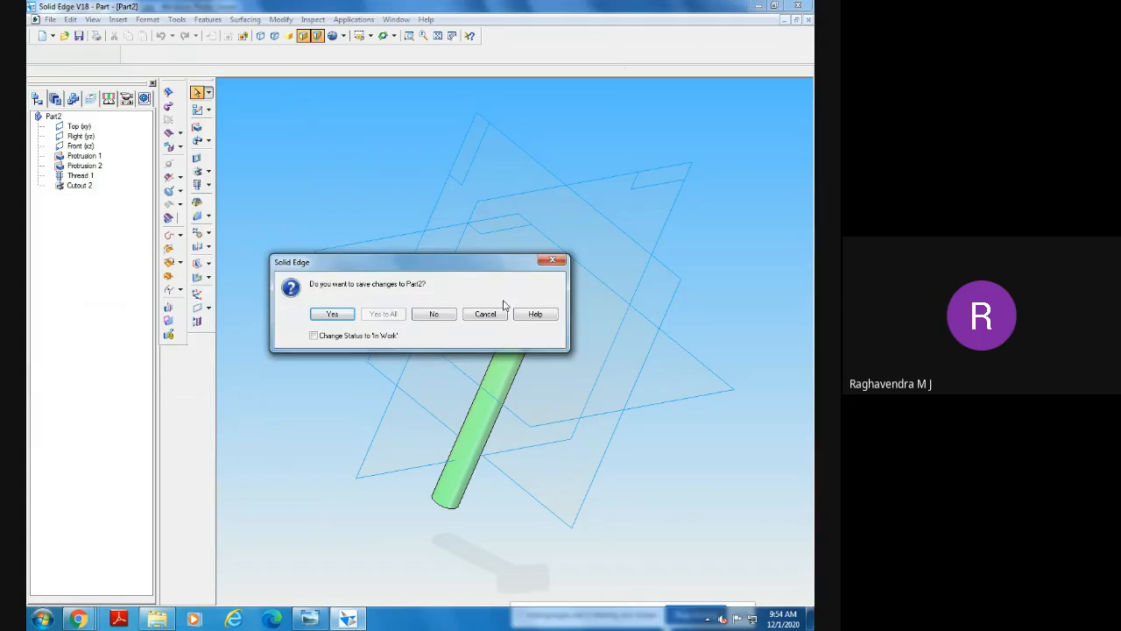
left_click(504, 308)
left_click(50, 20)
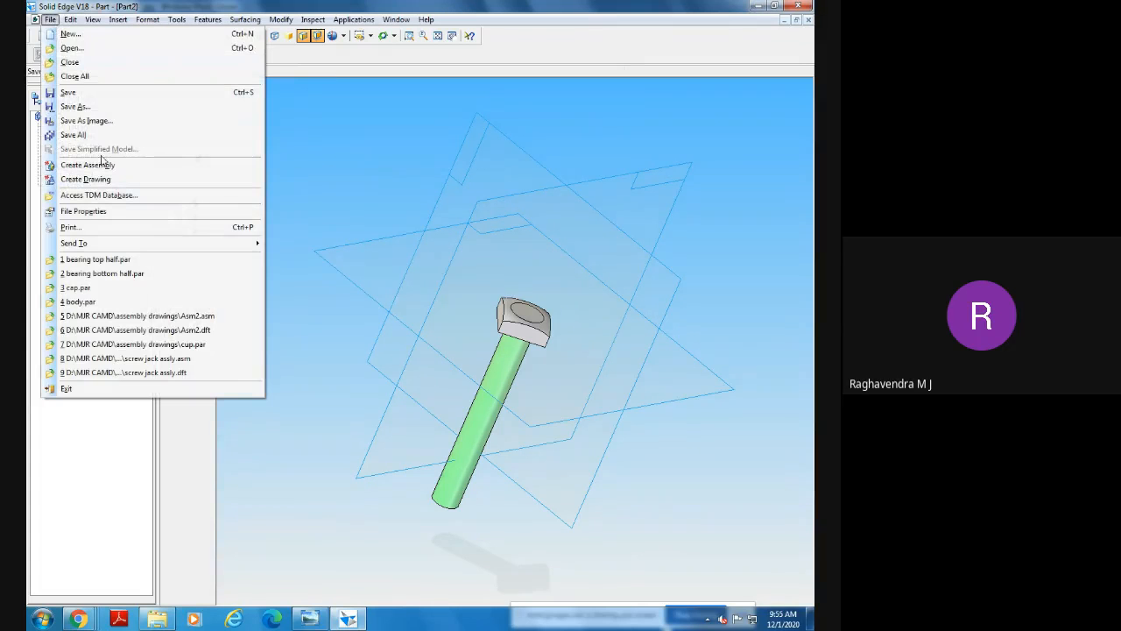
left_click(83, 211)
left_click(85, 33)
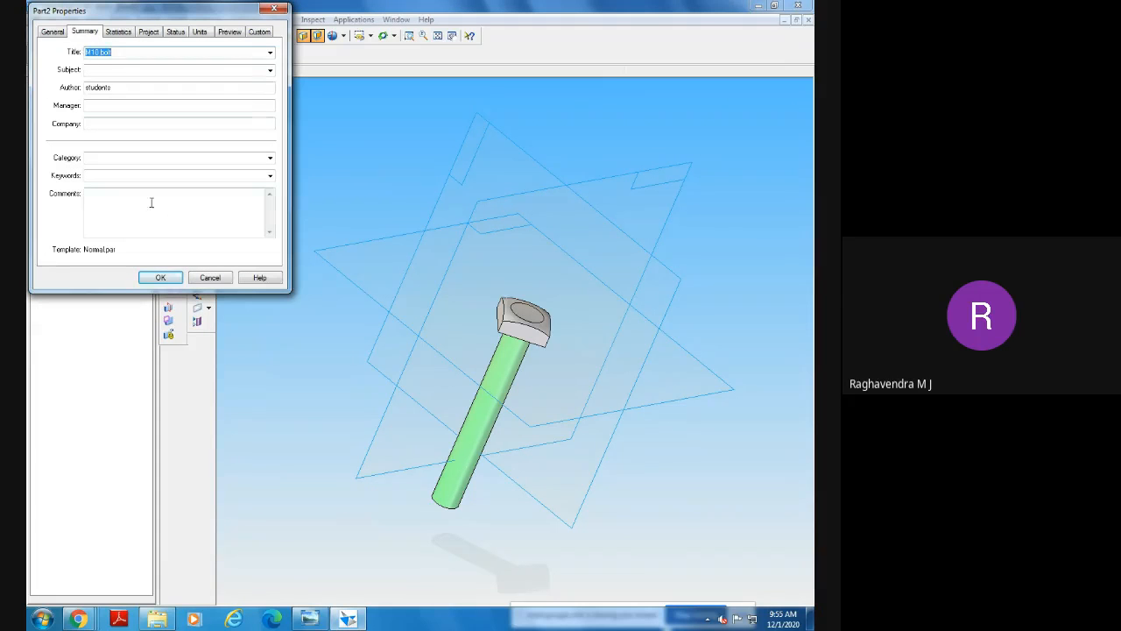
left_click(157, 276)
Save the part as "M10 bolt" in the plummer block folder and close it.
left_click(49, 19)
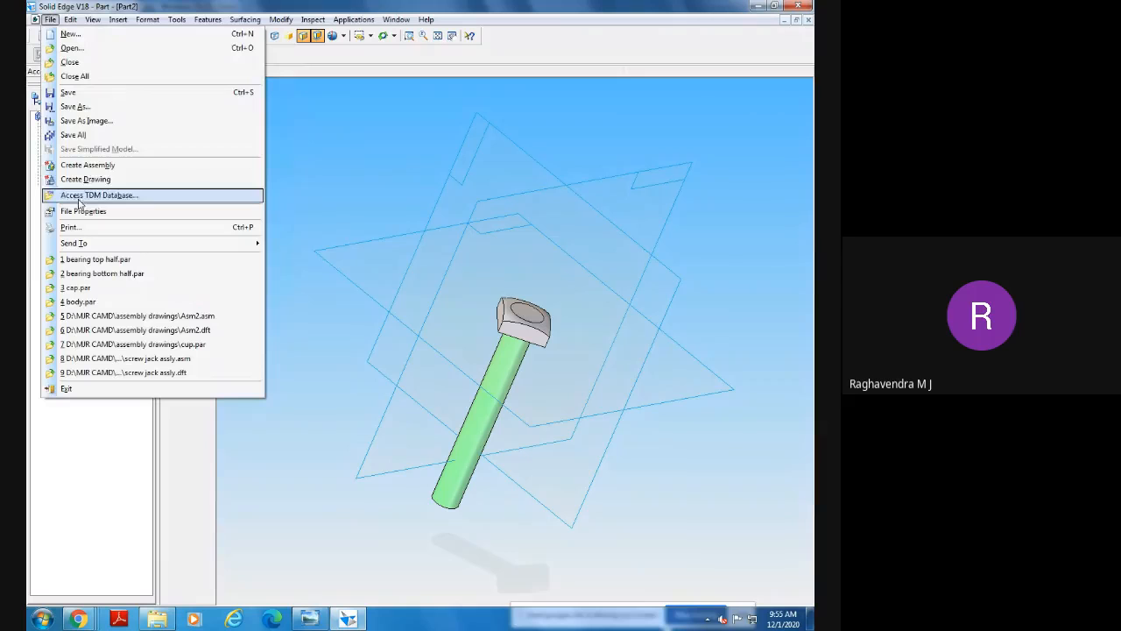
left_click(85, 109)
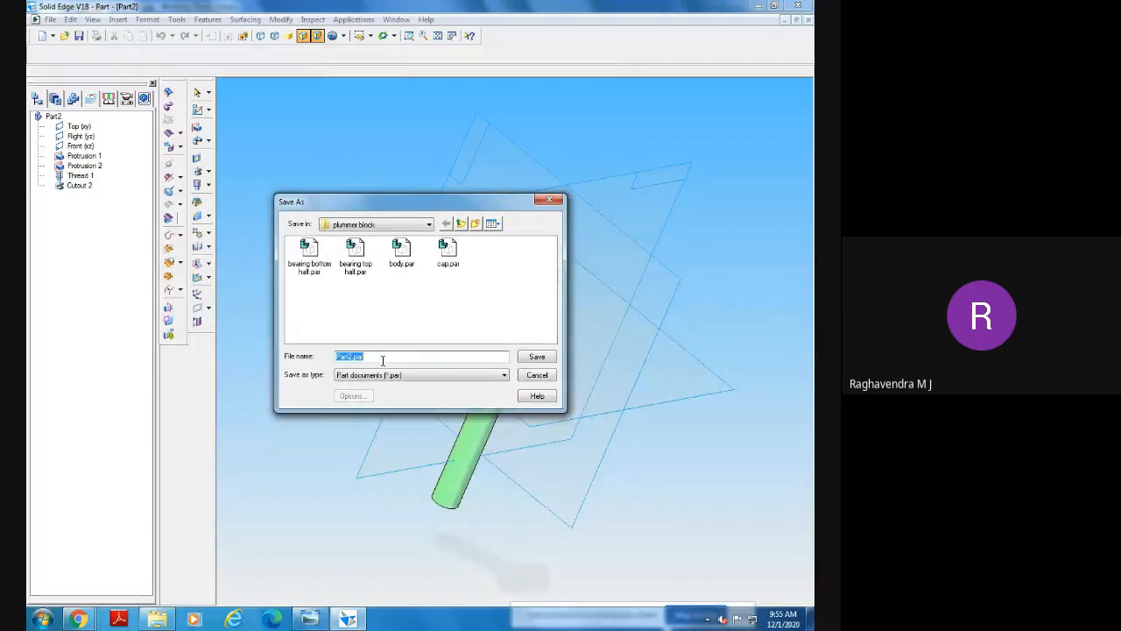
type("M10 bolt")
left_click(536, 358)
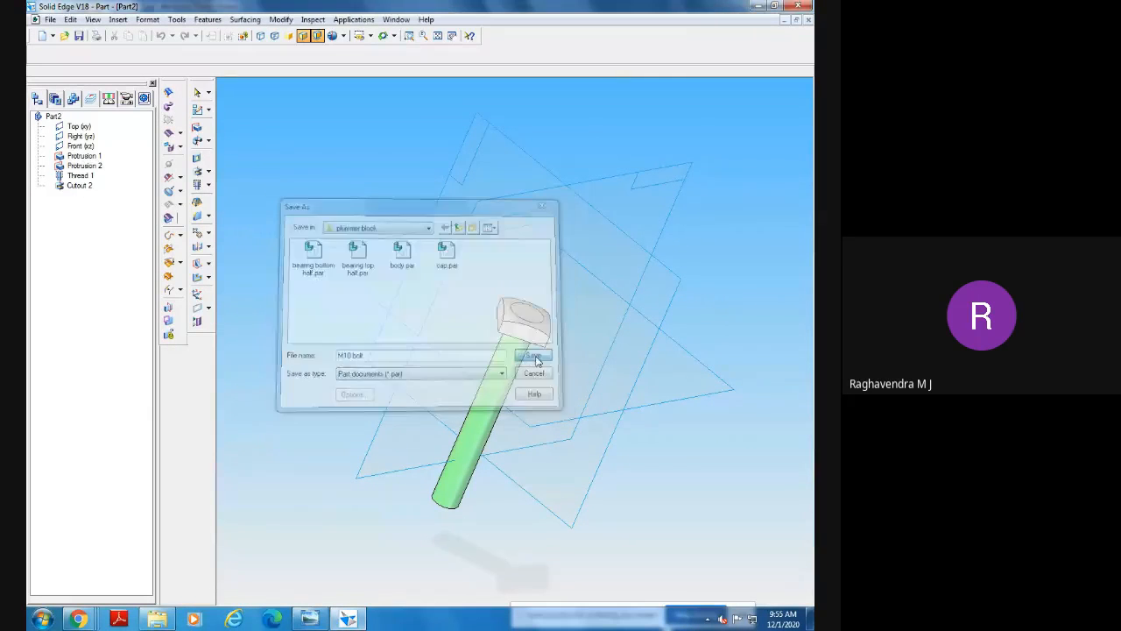
left_click(807, 20)
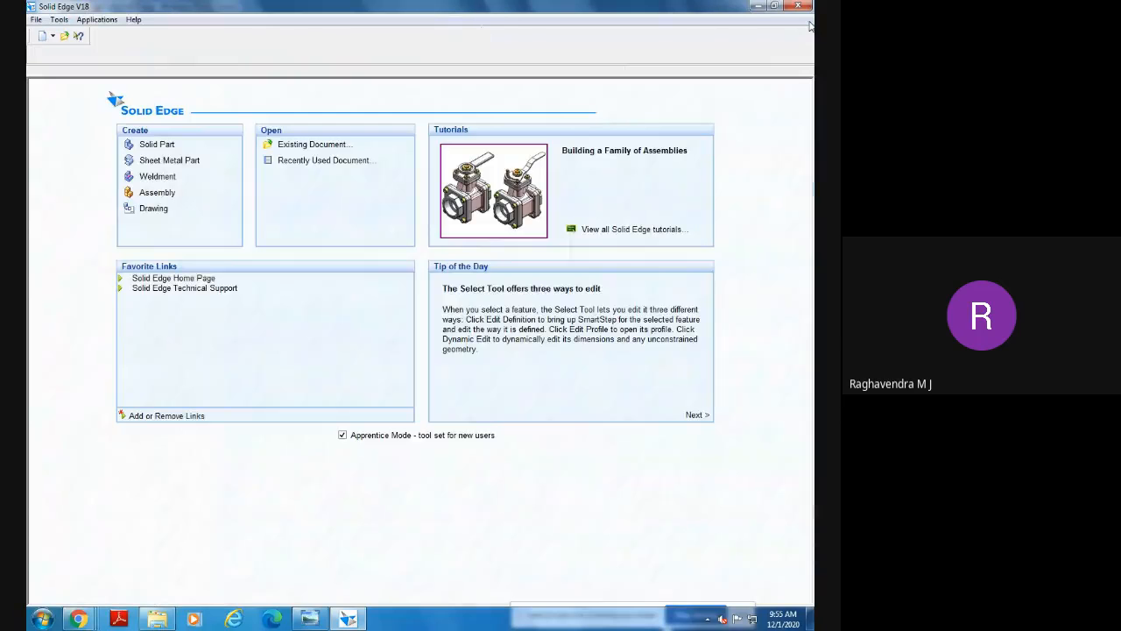
Create a new solid part and consult the M10 nut drawing (part 6) in Windows Photo Viewer, comparing it with the bolt drawing.
left_click(157, 144)
left_click(308, 618)
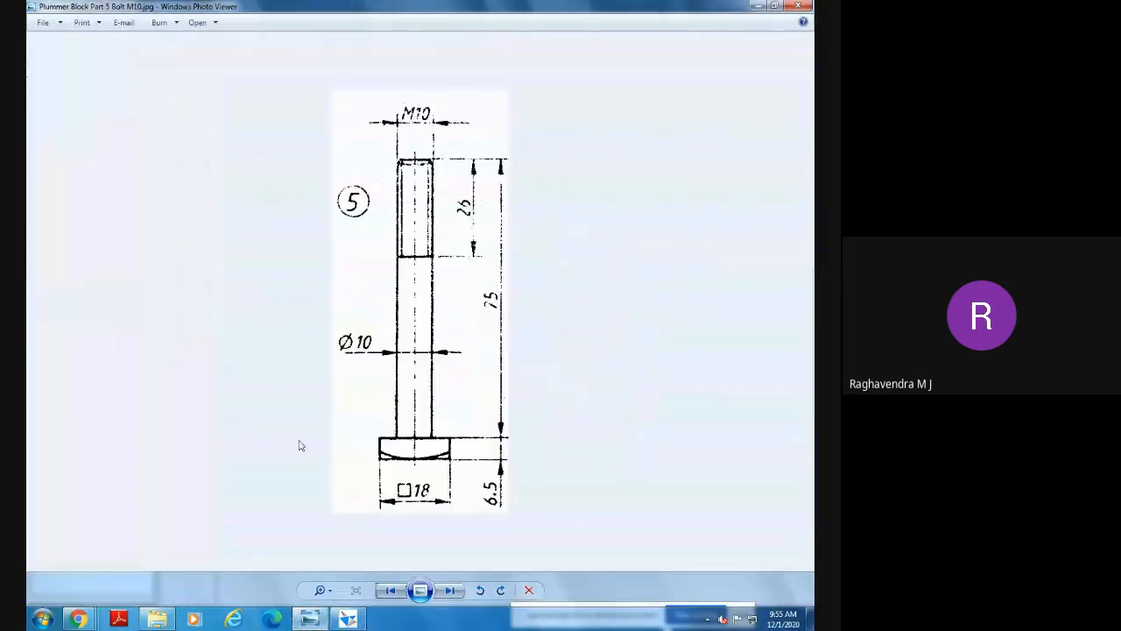
left_click(449, 589)
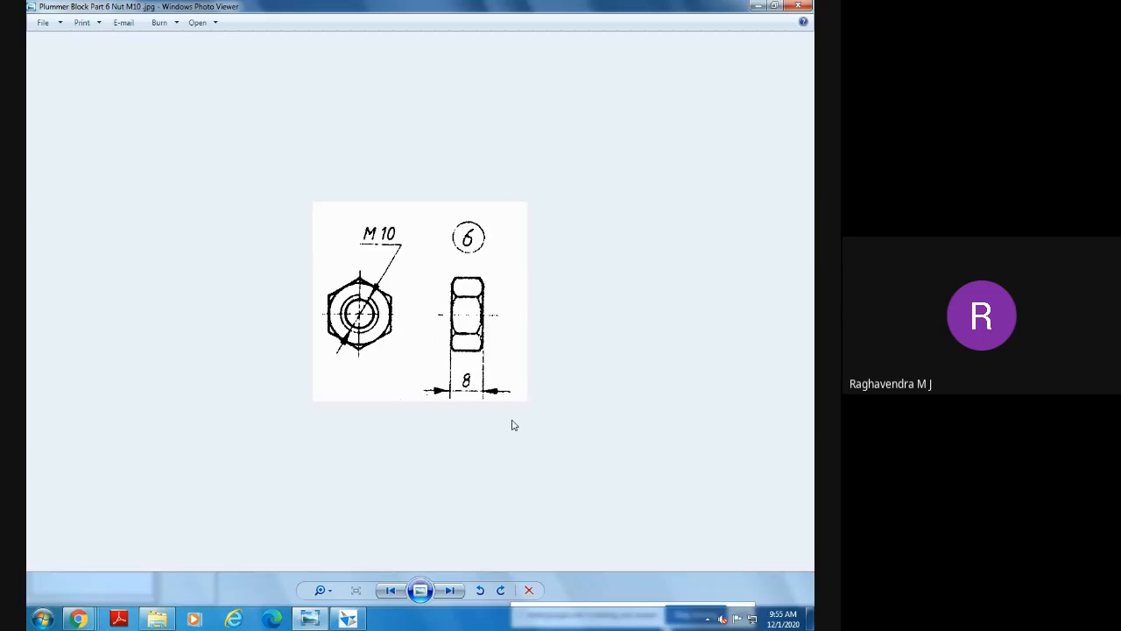
left_click(390, 592)
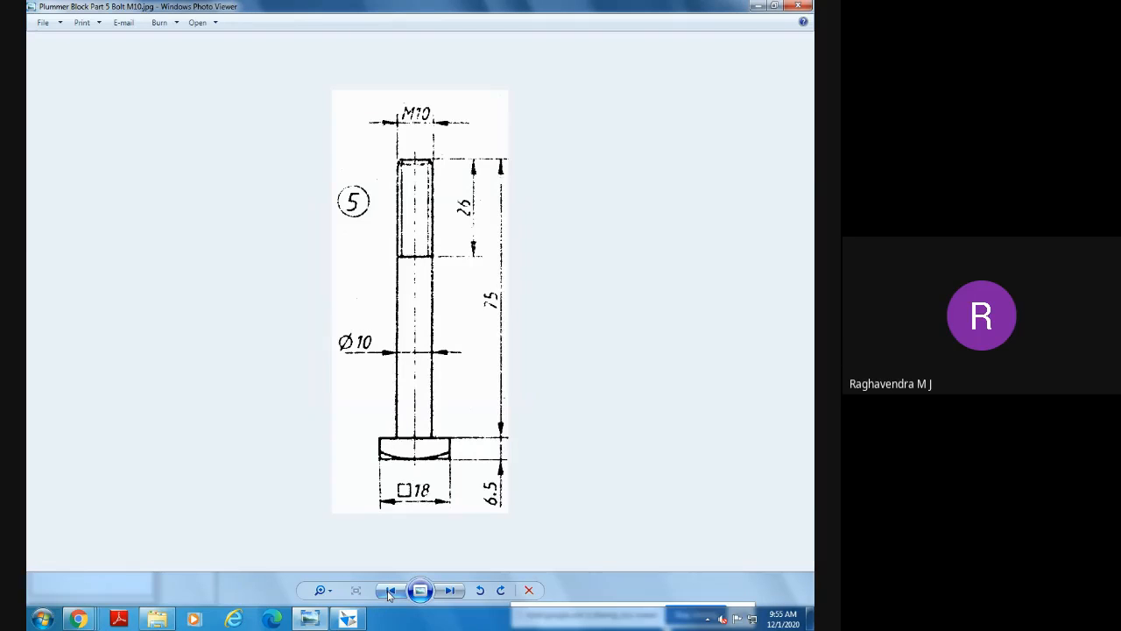
left_click(449, 590)
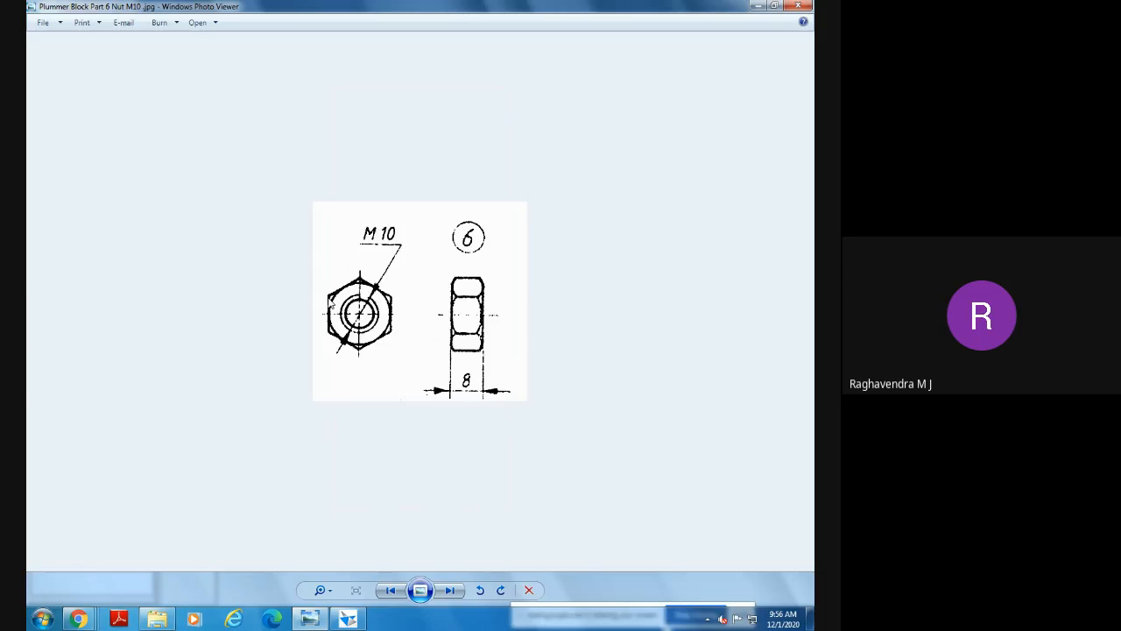
left_click(347, 620)
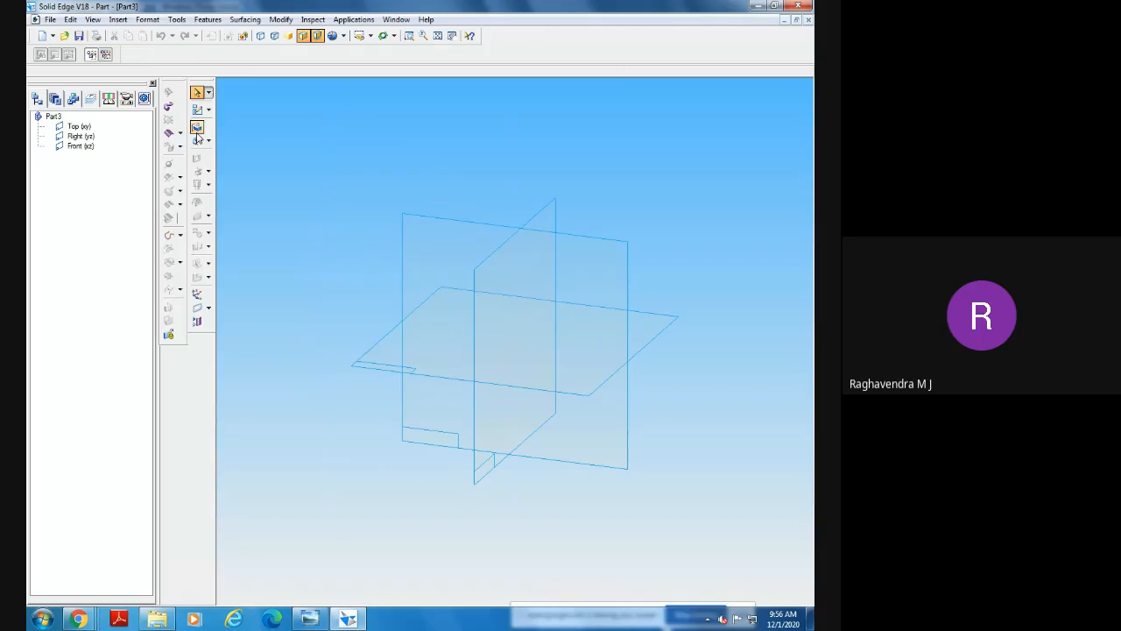
left_click(310, 619)
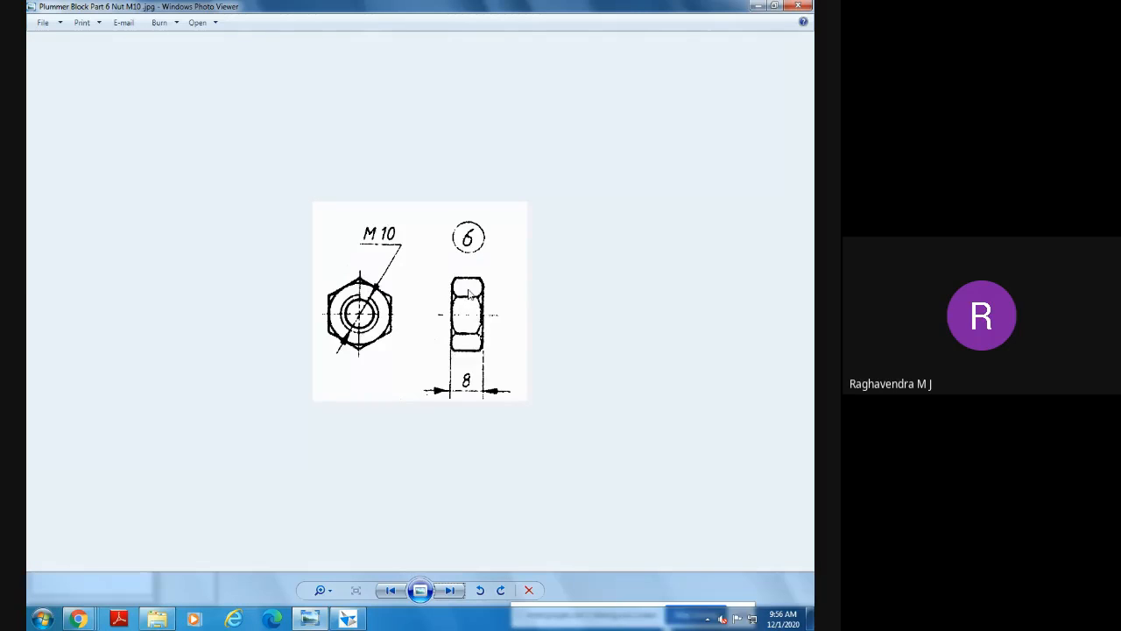
left_click(348, 619)
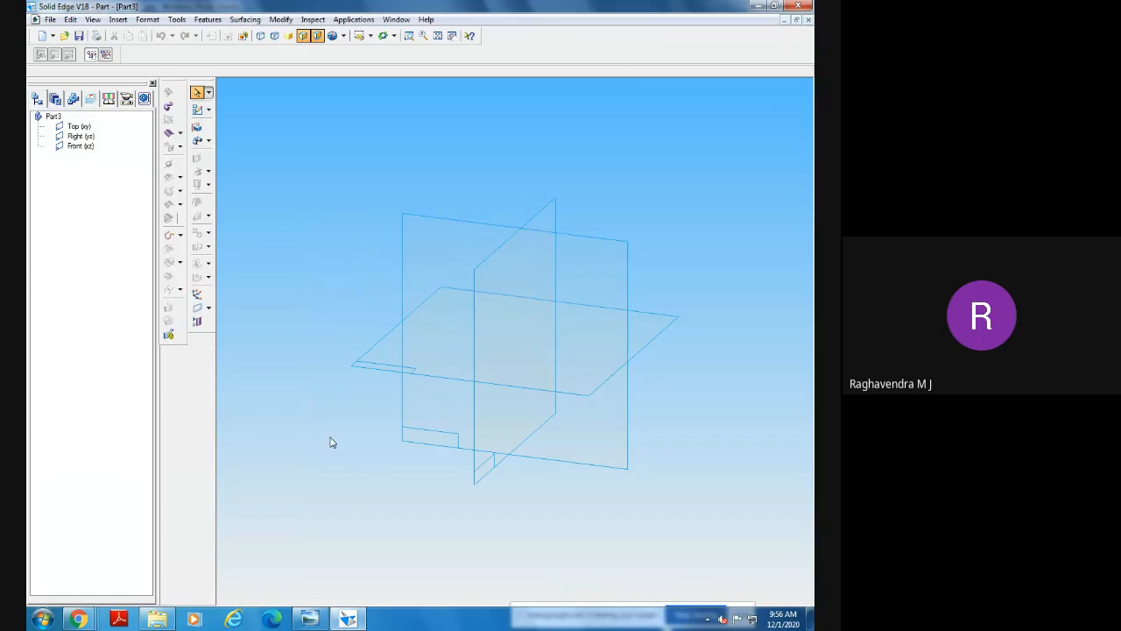
Start a protrusion profile on the top (xy) plane and consult the M10 nut drawing in Windows Photo Viewer.
left_click(196, 127)
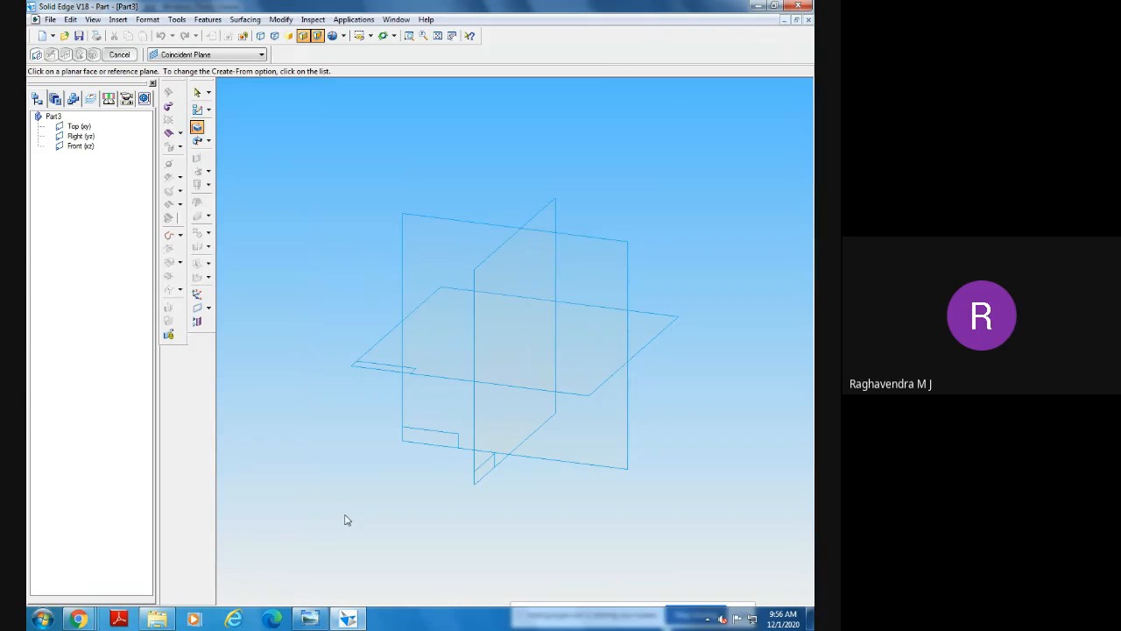
left_click(601, 247)
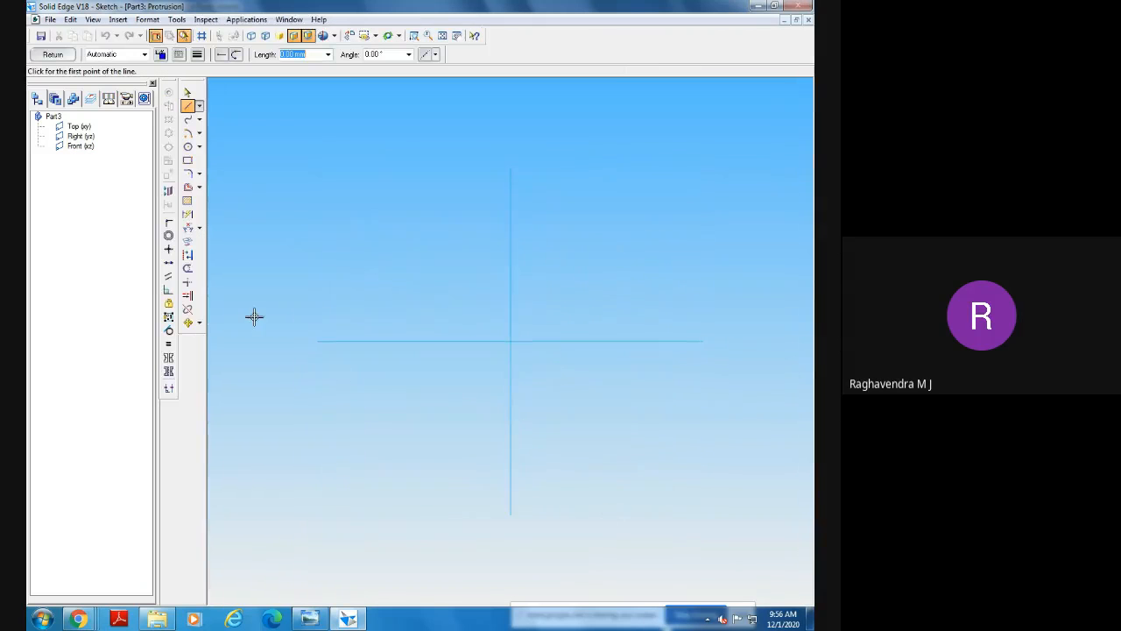
left_click(54, 57)
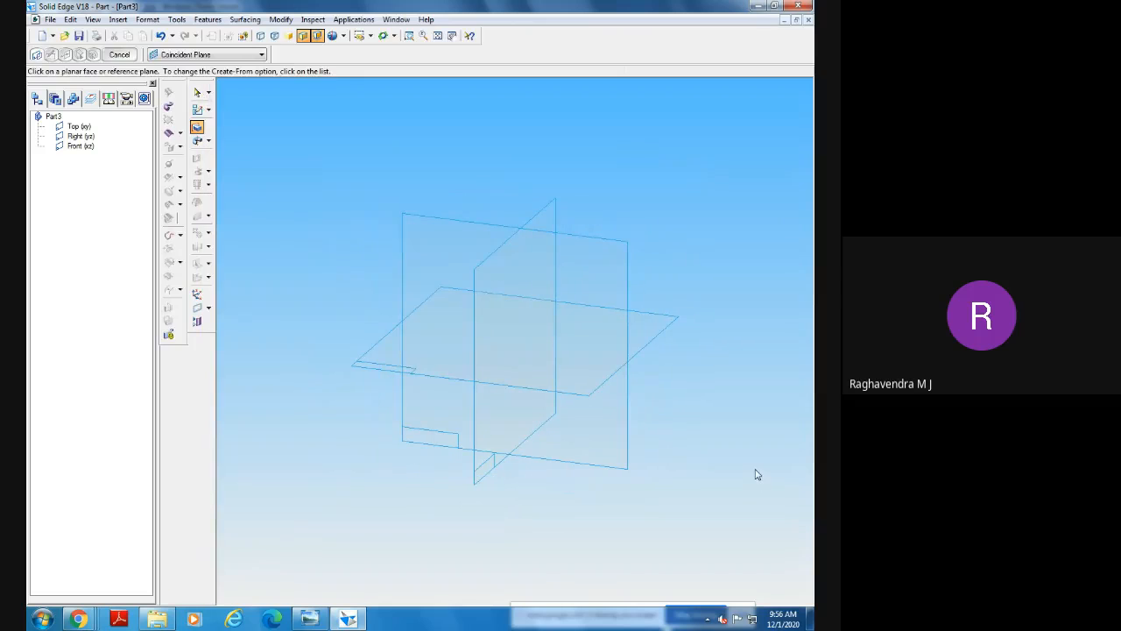
left_click(655, 340)
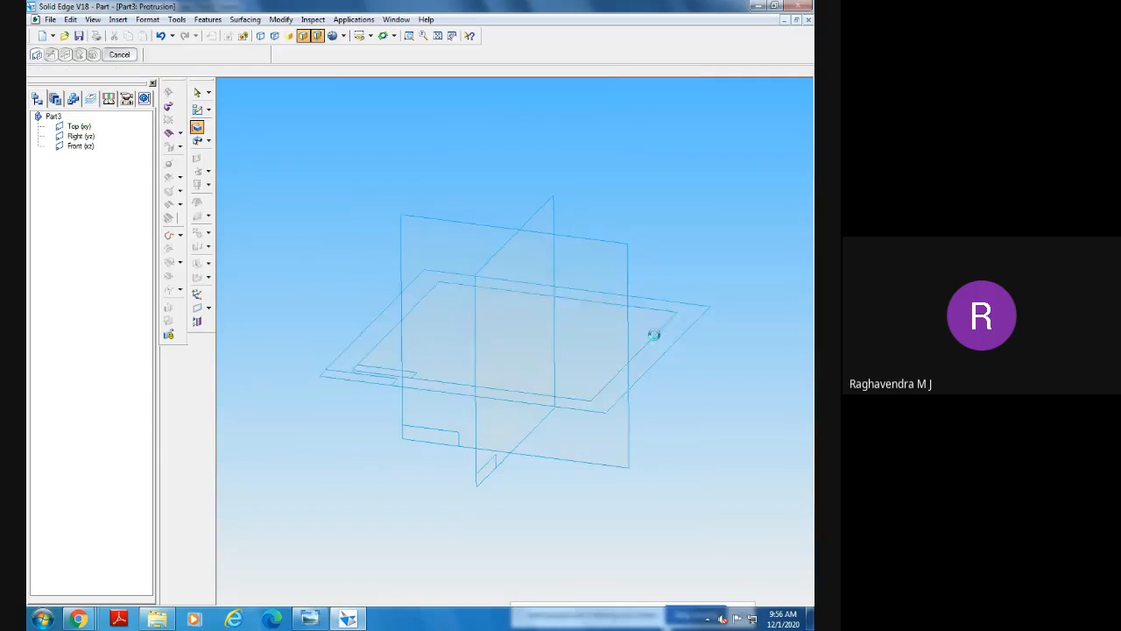
left_click(310, 620)
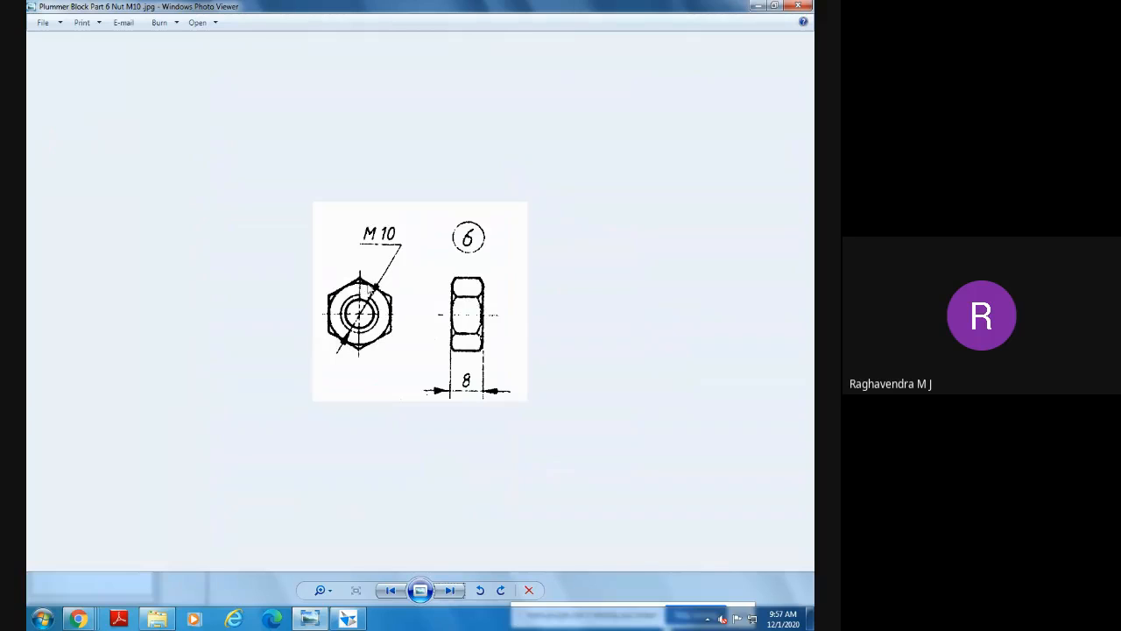
left_click(347, 619)
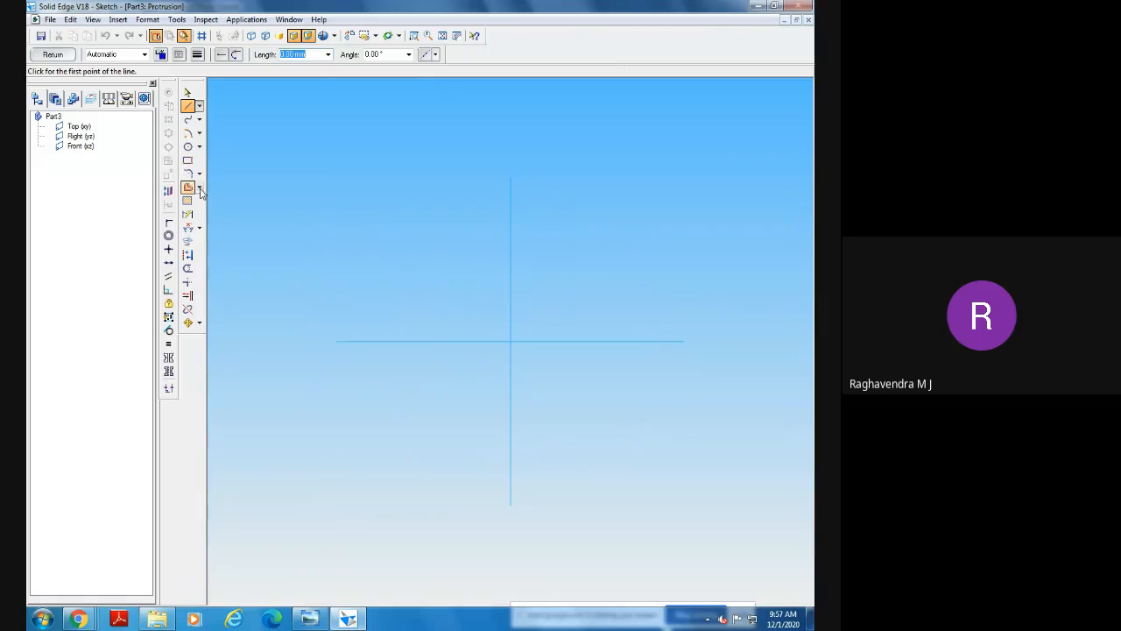
Draw the first three sides of a hexagon below the horizontal reference line as 10 mm lines at 0°, 60° and 120°.
left_click(605, 478)
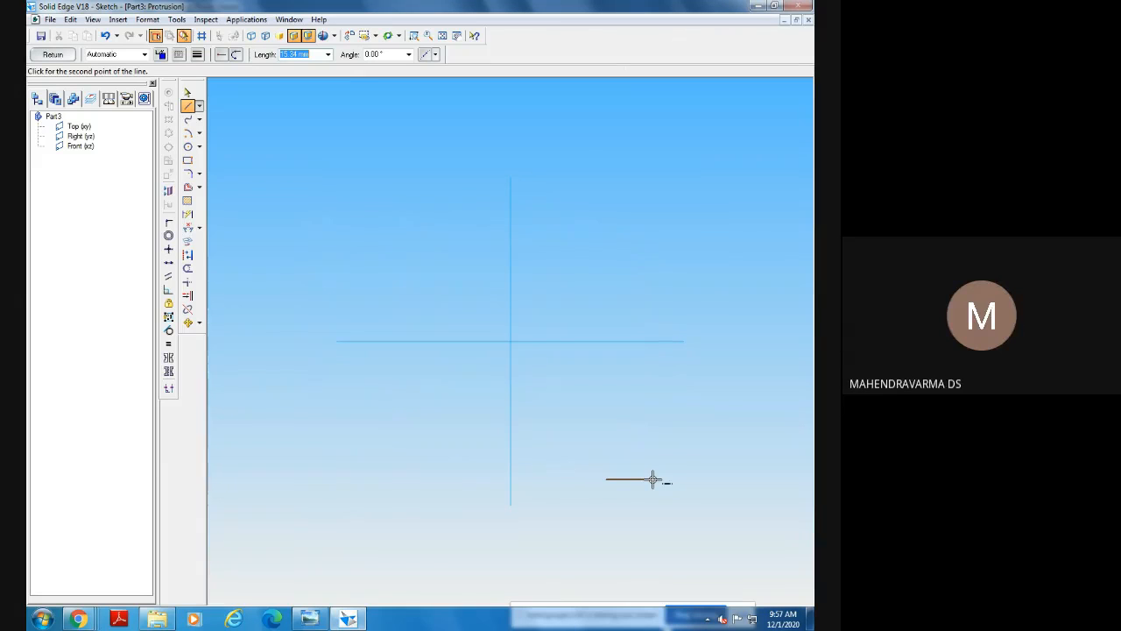
type("10")
key("Tab")
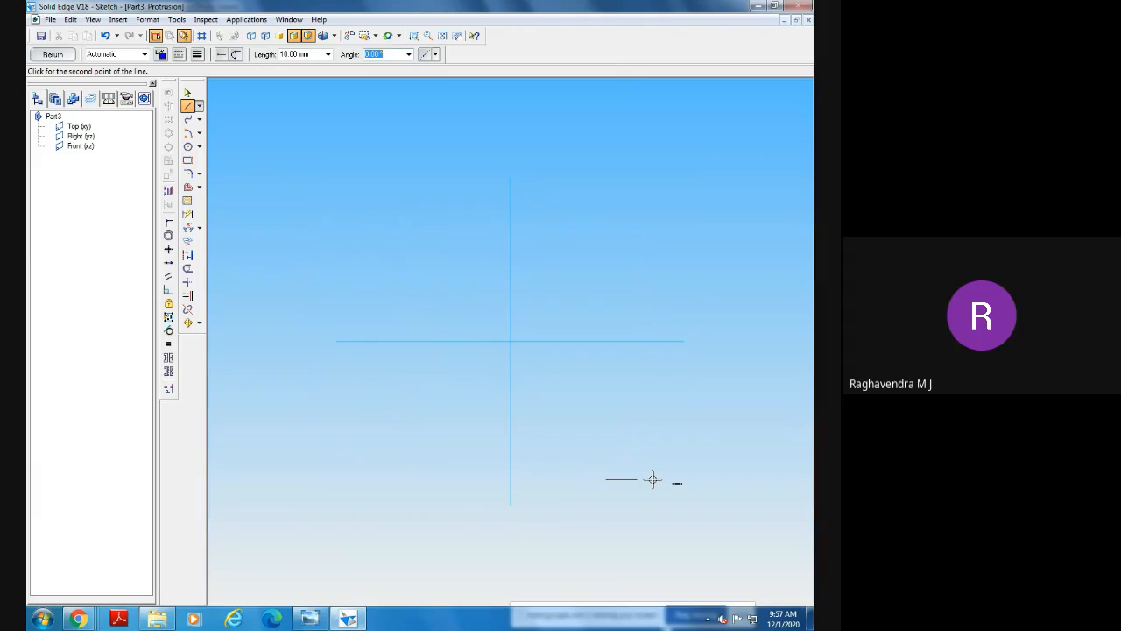
key("Return")
type("10")
key("Tab")
type("60")
key("Return")
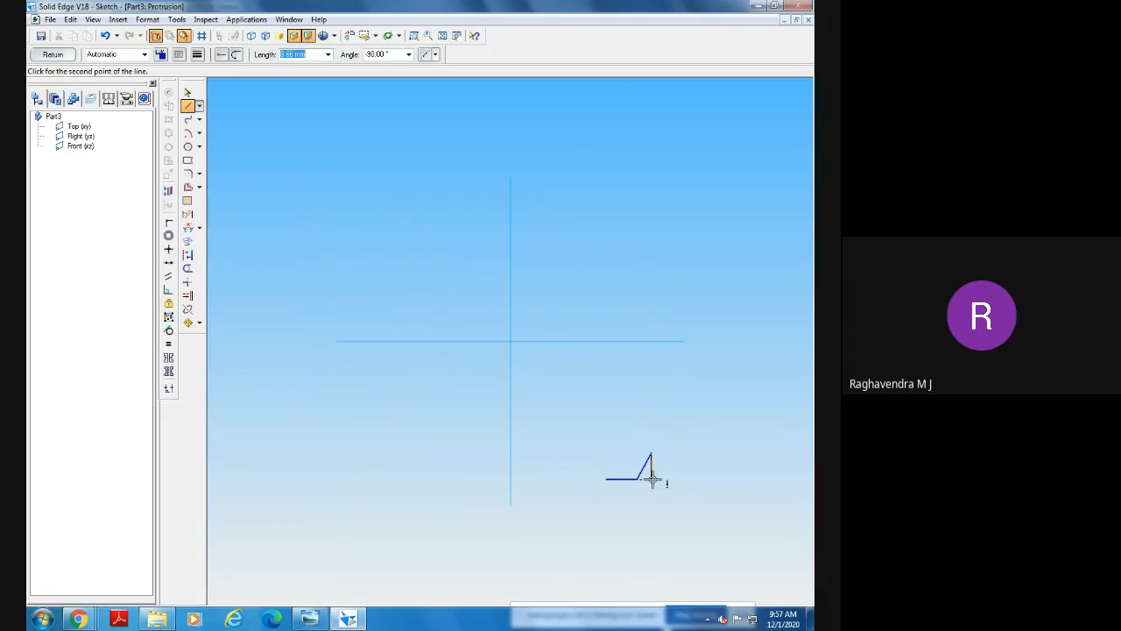
type("10")
key("Tab")
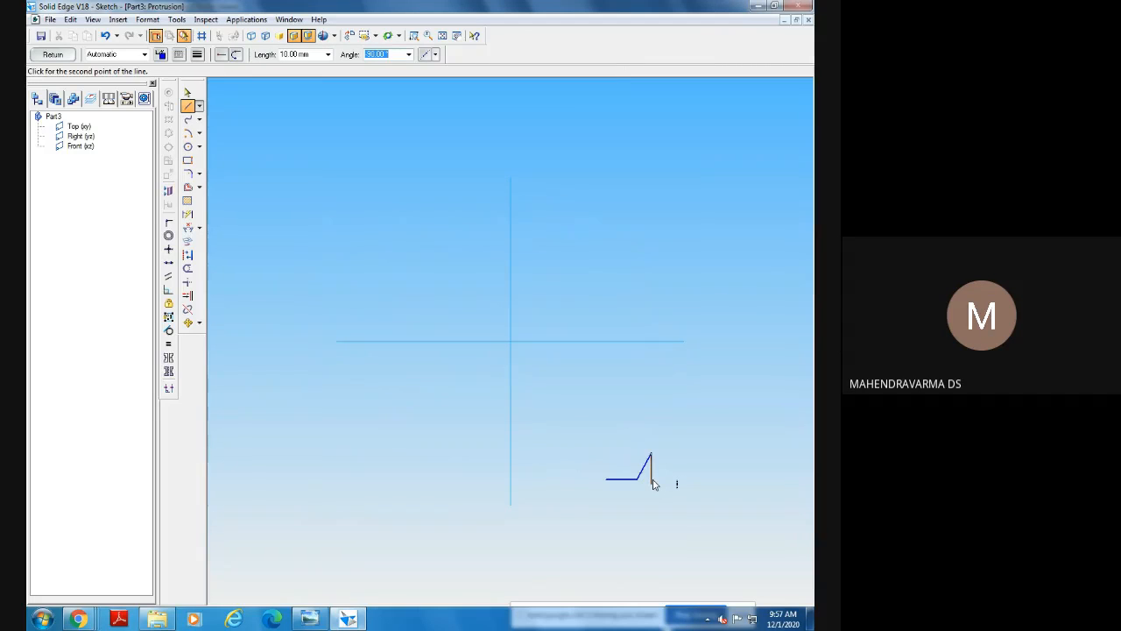
type("120")
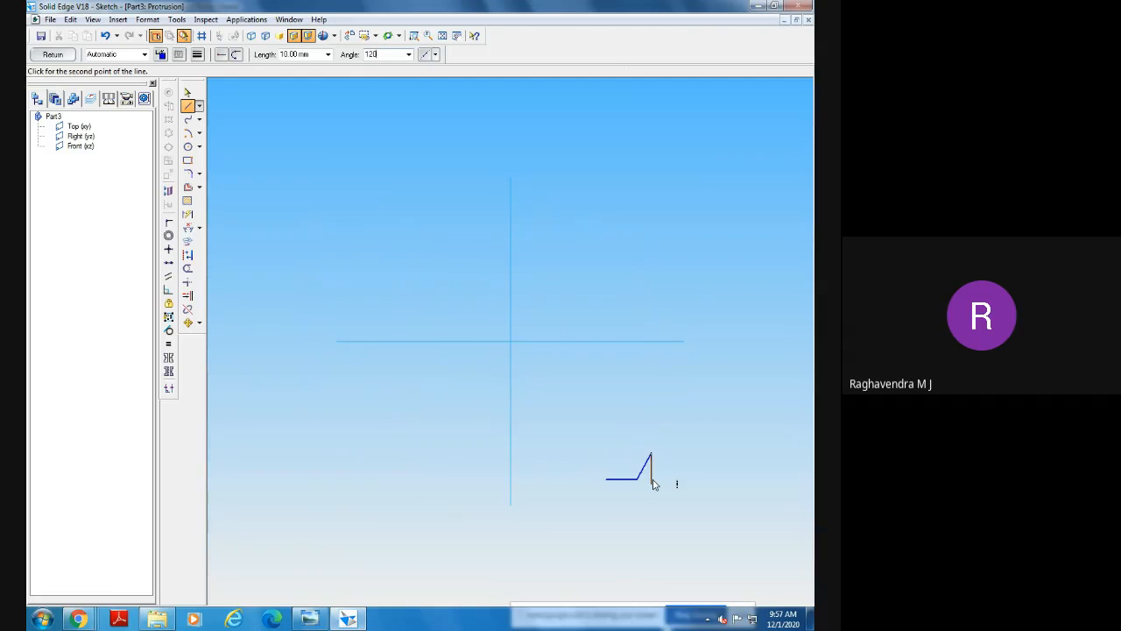
key("Return")
Continue the hexagon with 10 mm lines at 180° and 240°, and close it with a line to its starting point.
type("10")
key("Tab")
type("18")
key("Return")
type("10")
key("Tab")
type("2")
key("Return")
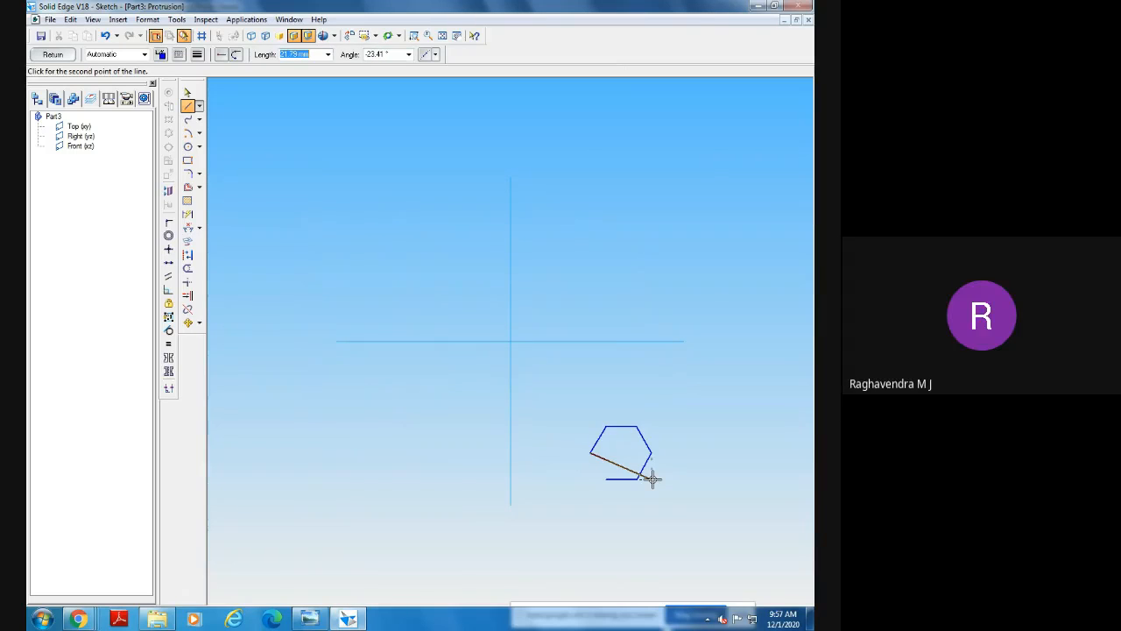
left_click(606, 478)
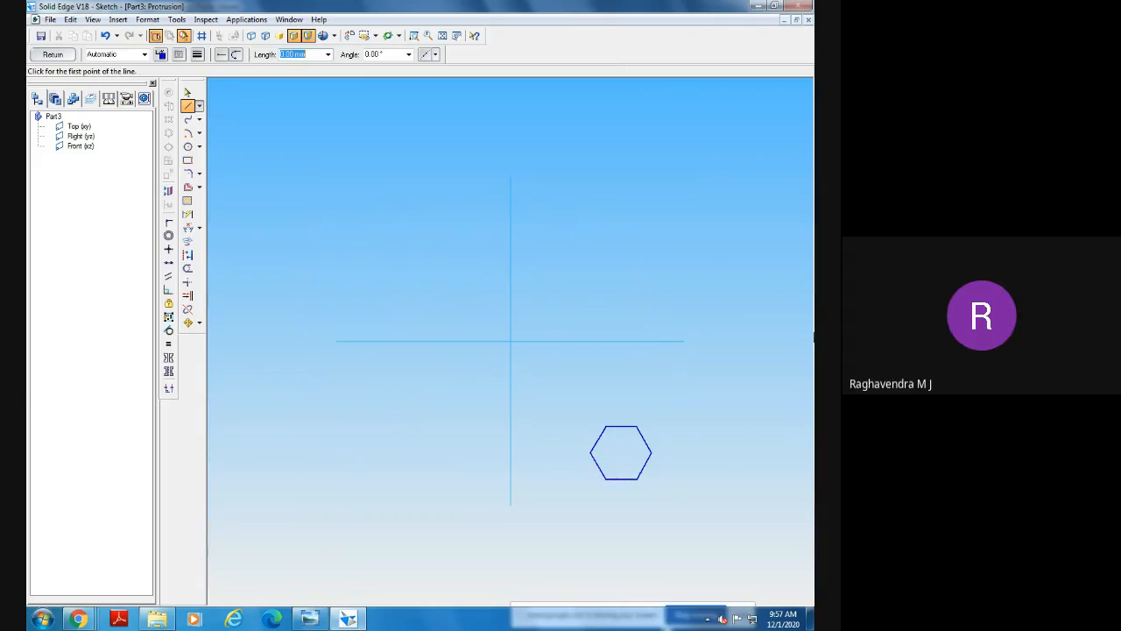
Dimension the hexagon's upper-right side and compare the sketch with the M10 nut drawing in Windows Photo Viewer.
left_click(187, 92)
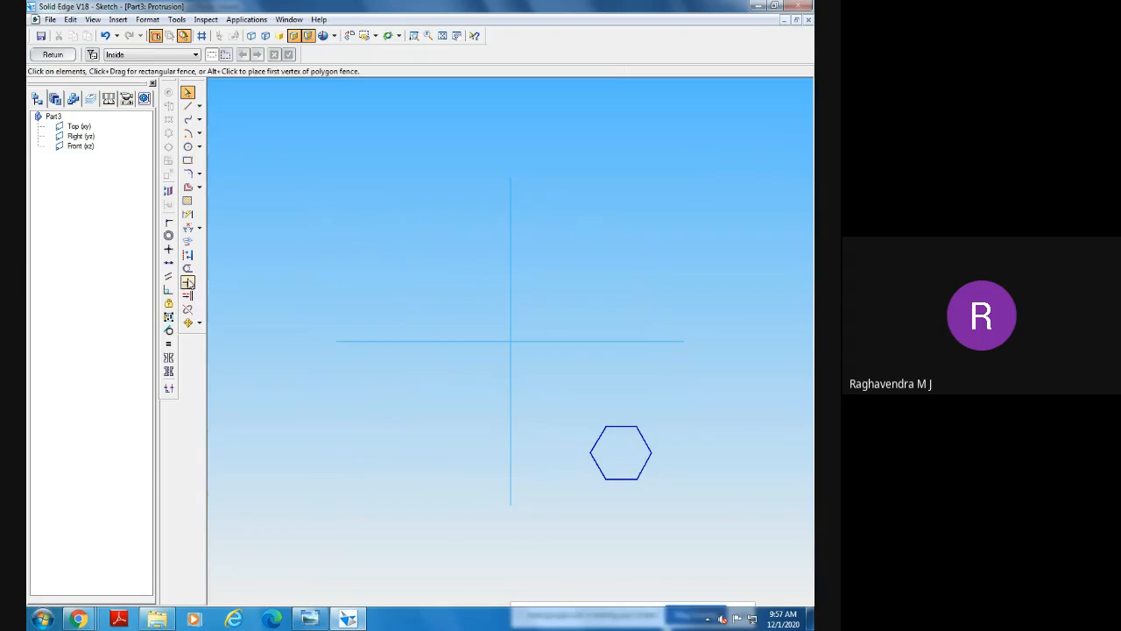
left_click(187, 214)
left_click(645, 440)
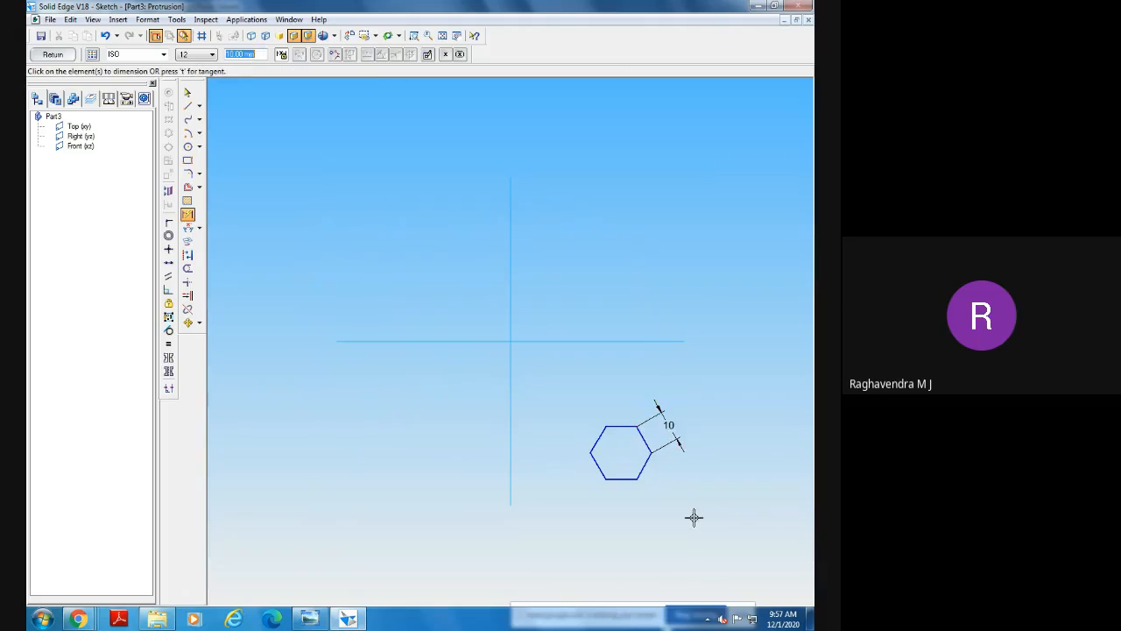
left_click(330, 600)
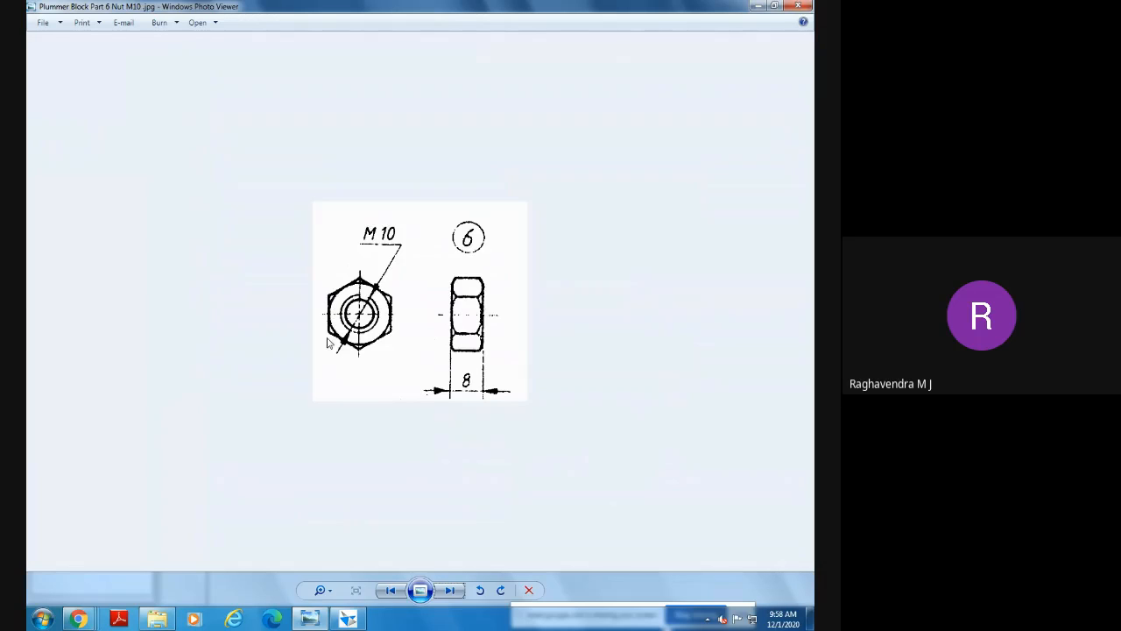
left_click(310, 620)
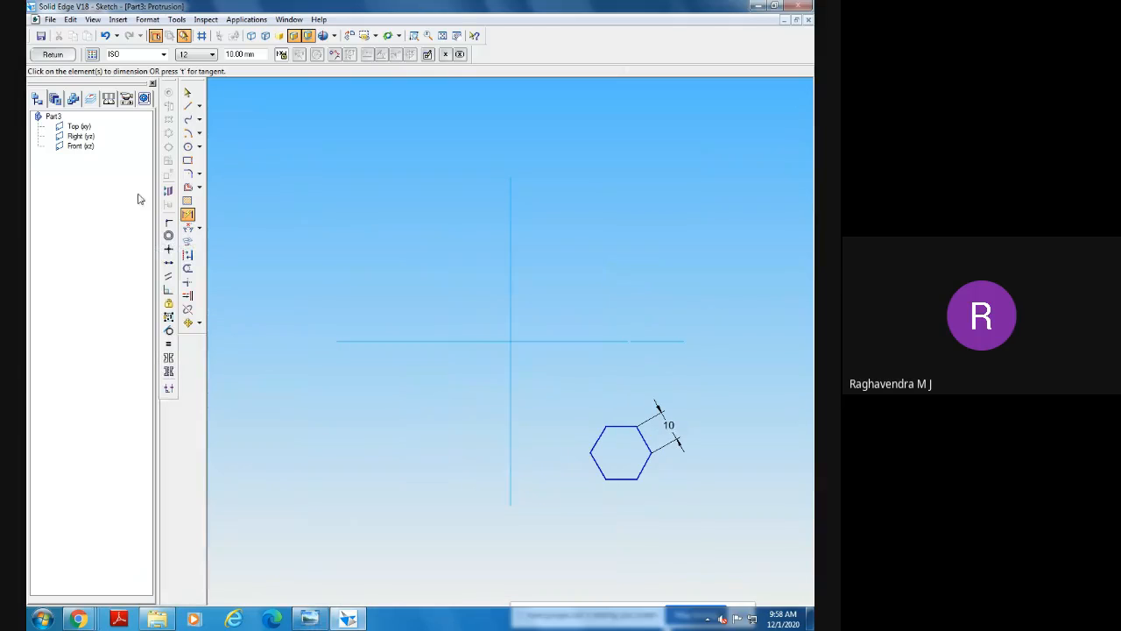
left_click(187, 92)
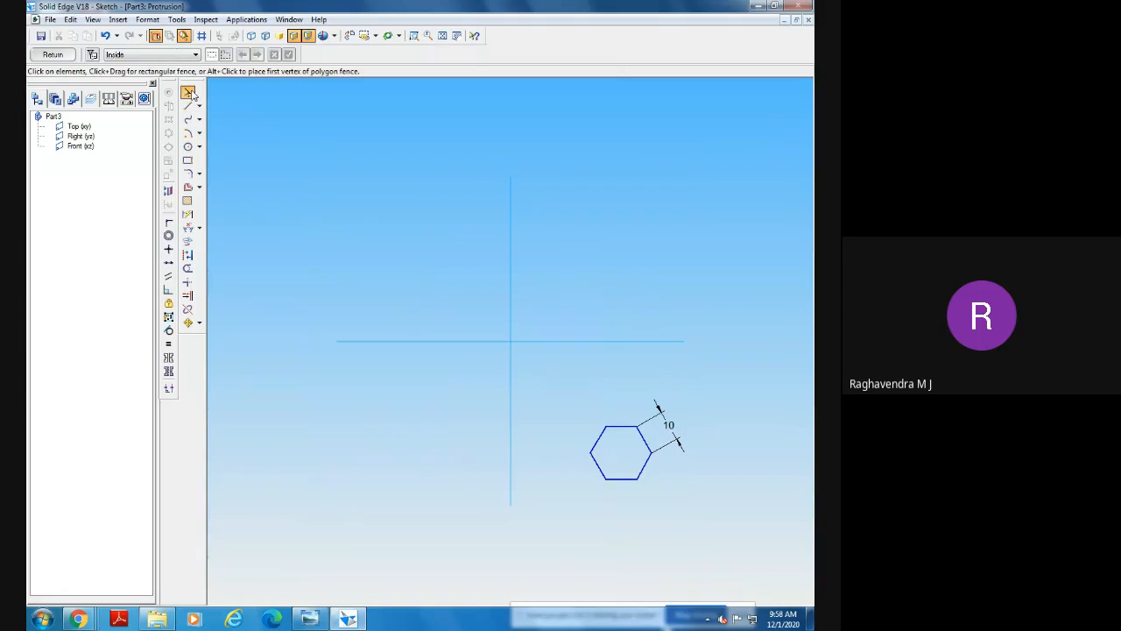
left_click(311, 620)
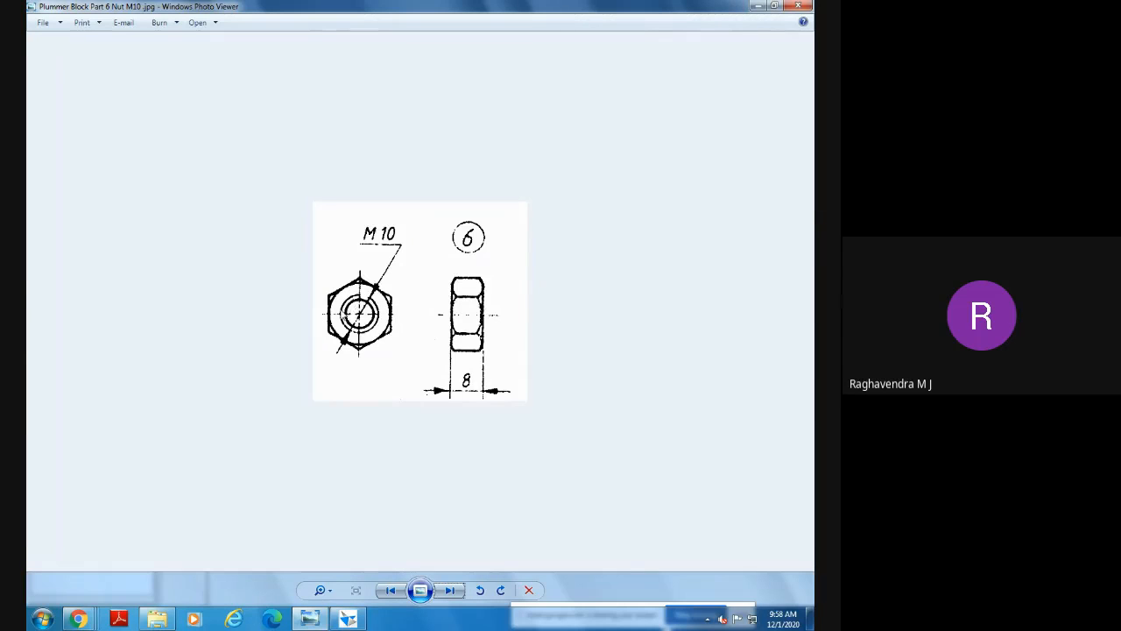
left_click(365, 610)
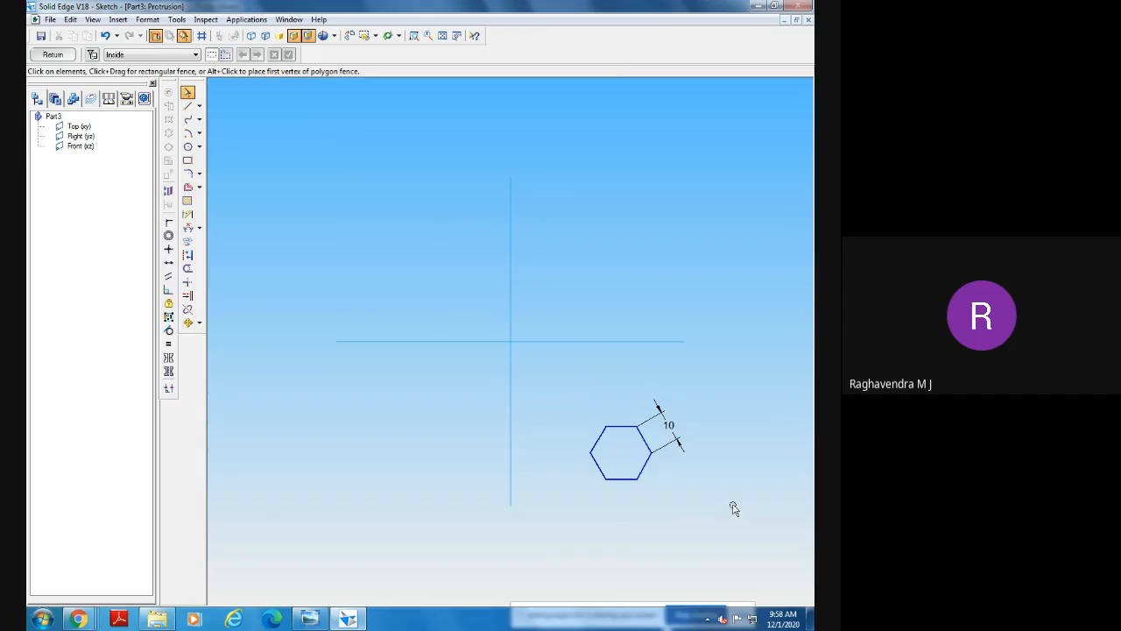
Run the nSidePolygon.exe macro from the bin folder of nSidePolygon in the Solid Edge V18 Custom folder.
left_click(176, 20)
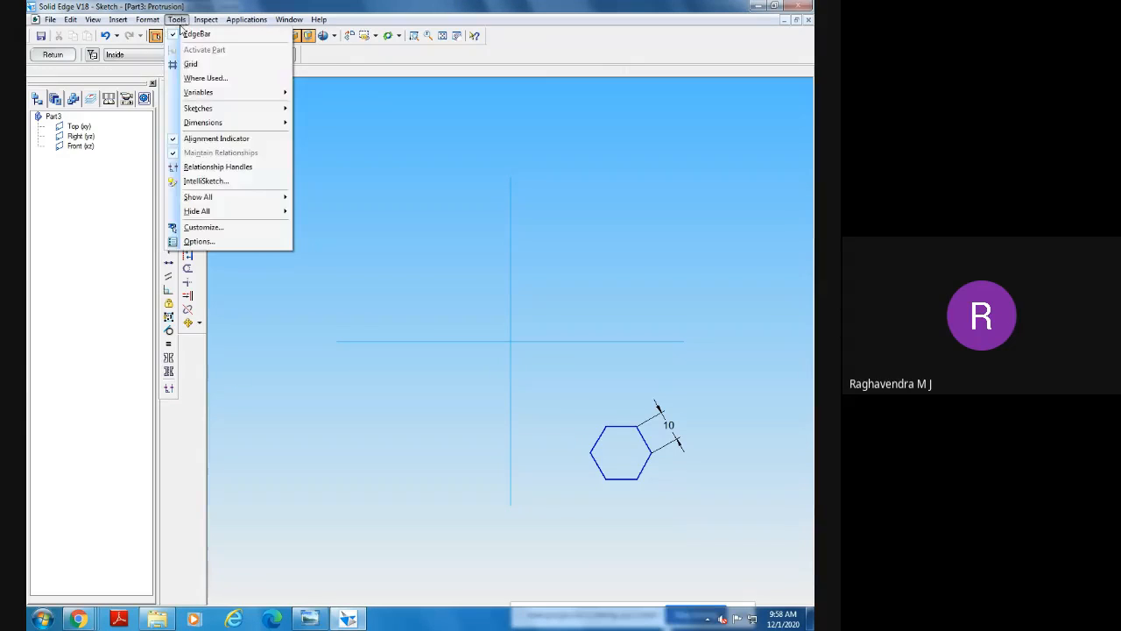
mouse_move(204, 21)
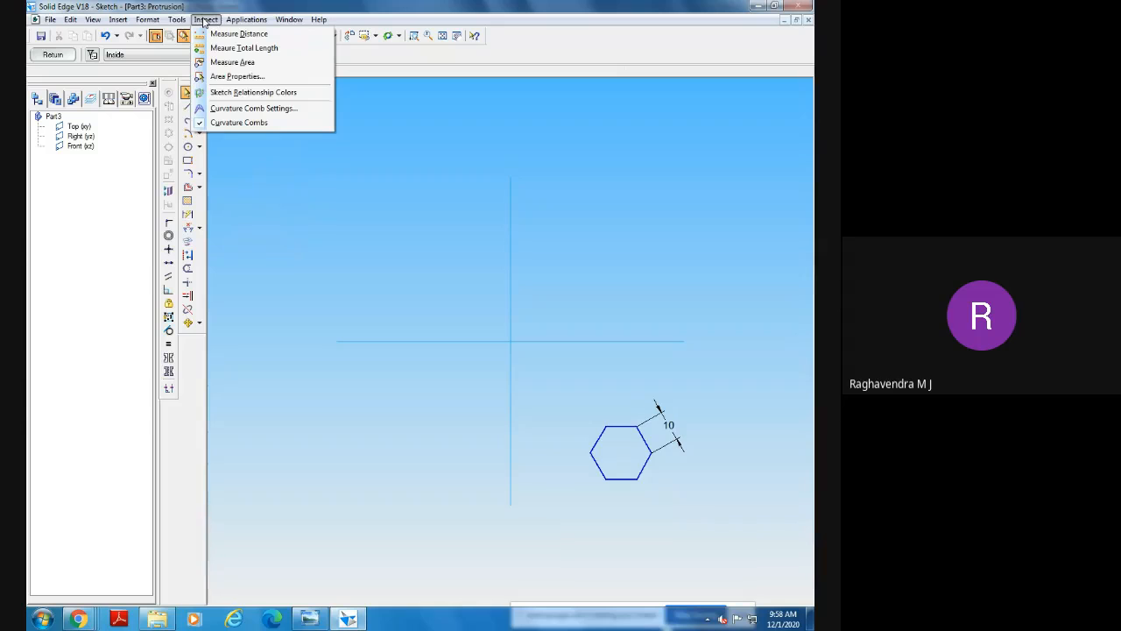
mouse_move(146, 24)
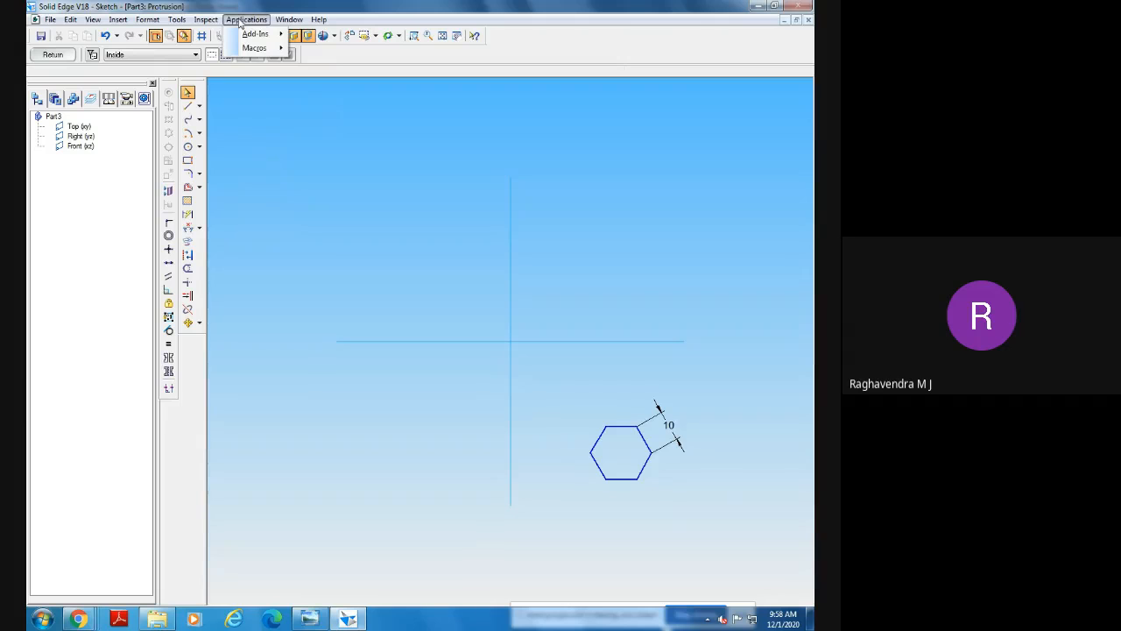
mouse_move(255, 49)
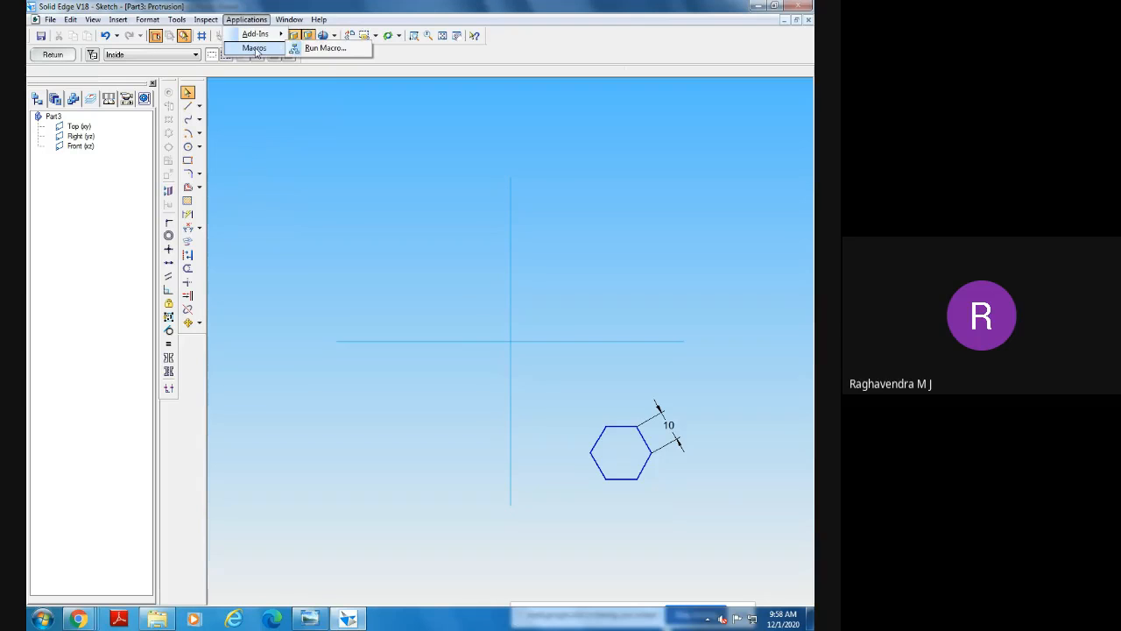
left_click(322, 49)
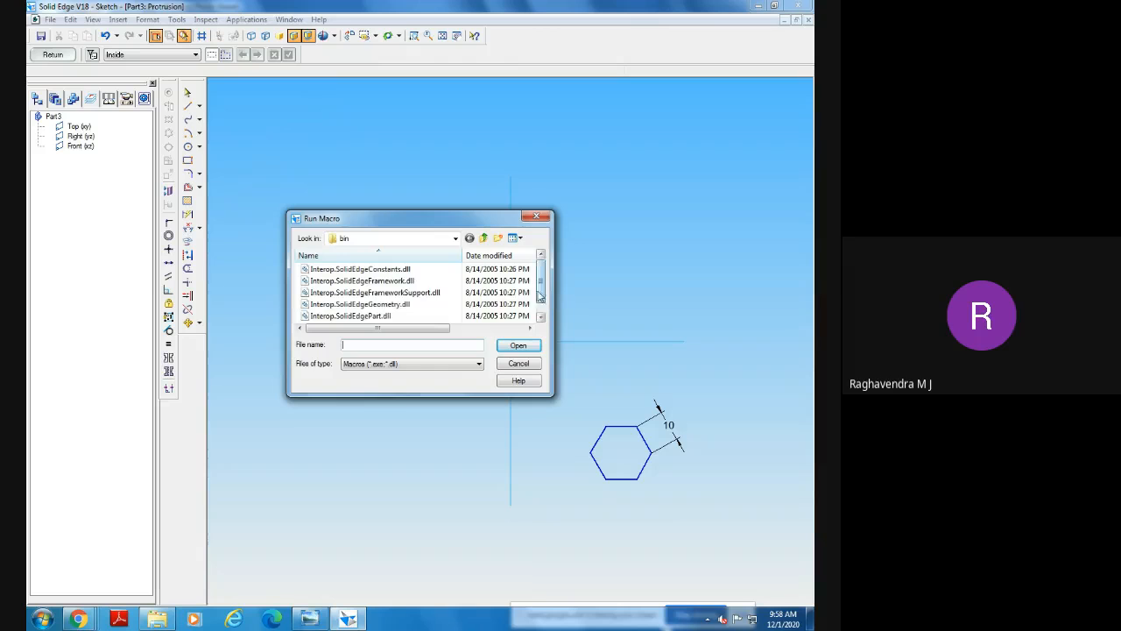
scroll(490, 302, "down", 2)
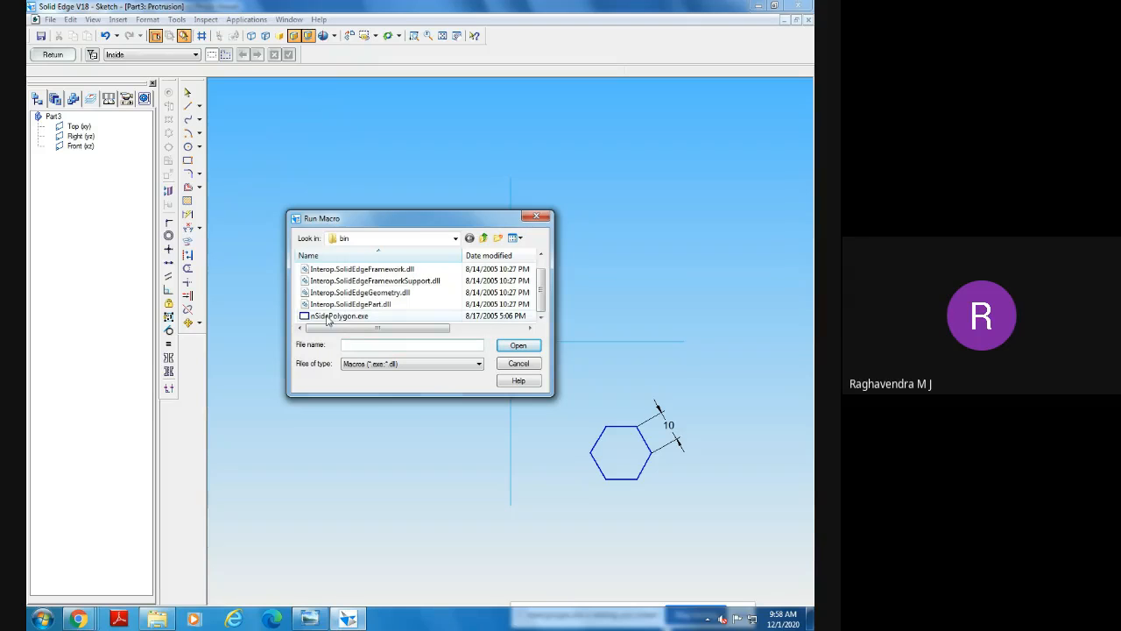
left_click(455, 238)
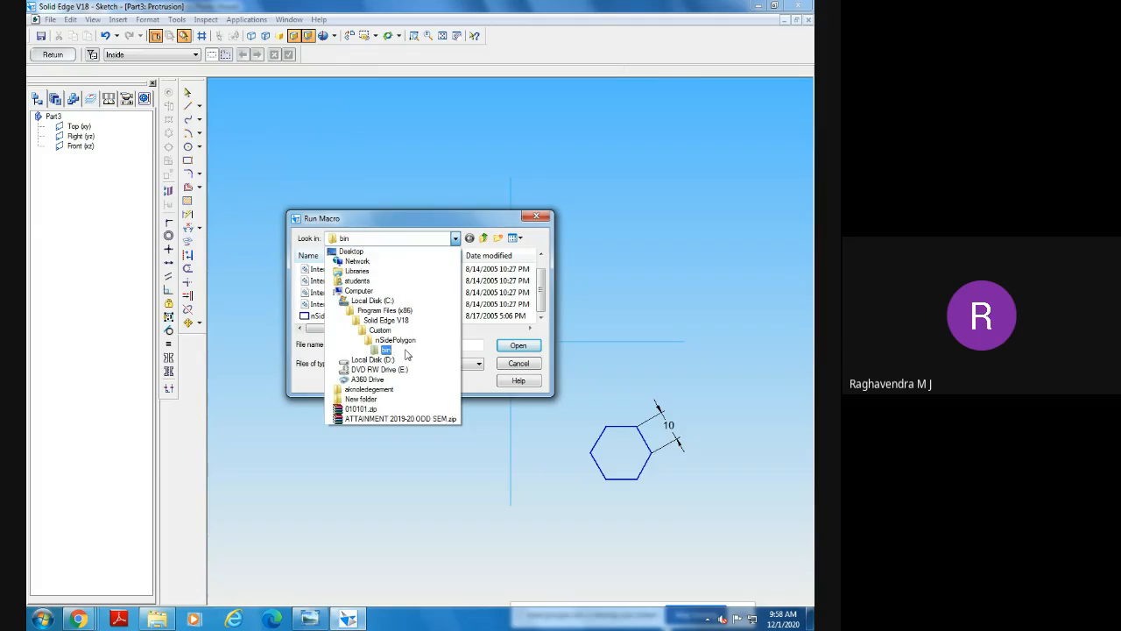
left_click(478, 331)
left_click(344, 318)
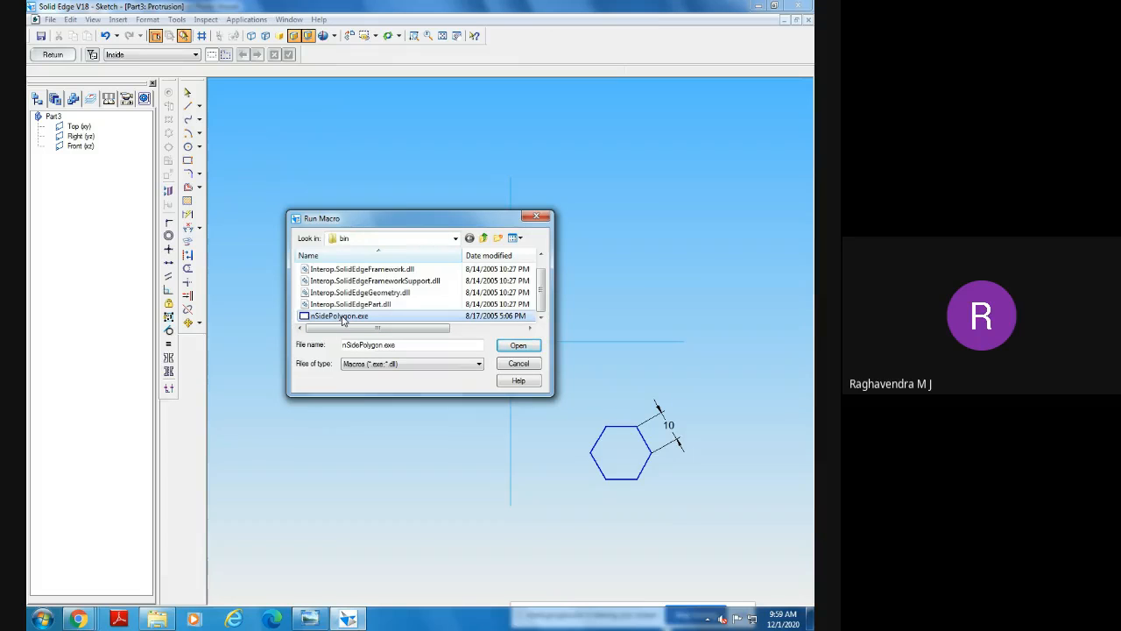
left_click(517, 346)
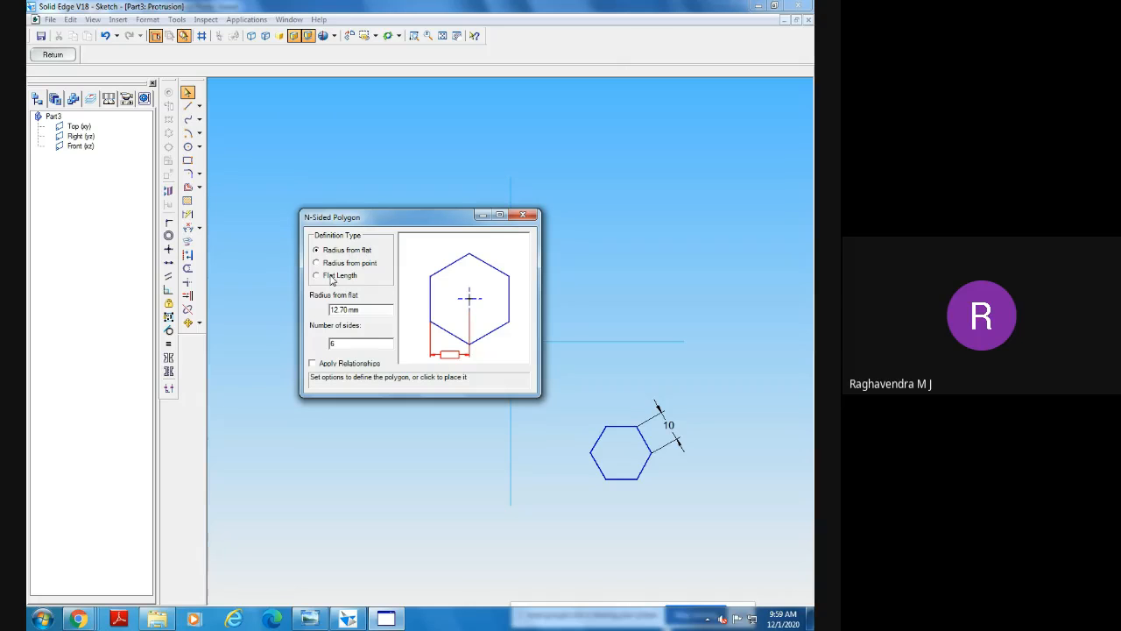
Place a six-sided polygon defined by a flat length of 10 mm above the line-drawn hexagon, clear of the reference lines.
left_click(332, 276)
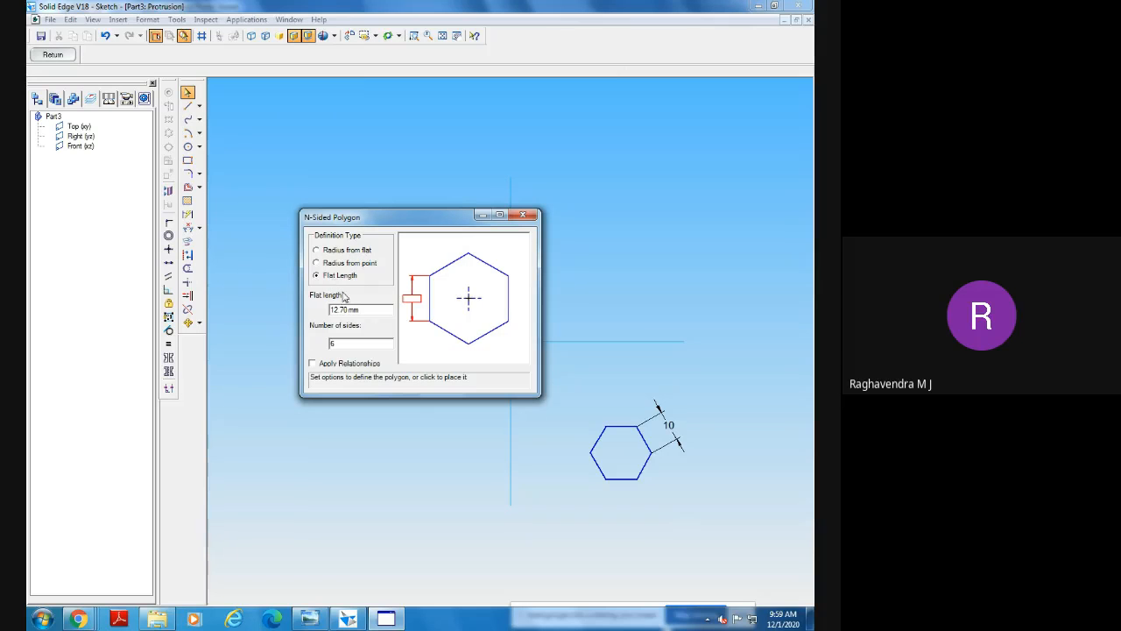
left_click_drag(373, 311, 324, 315)
type("10")
double_click(341, 343)
left_click(656, 210)
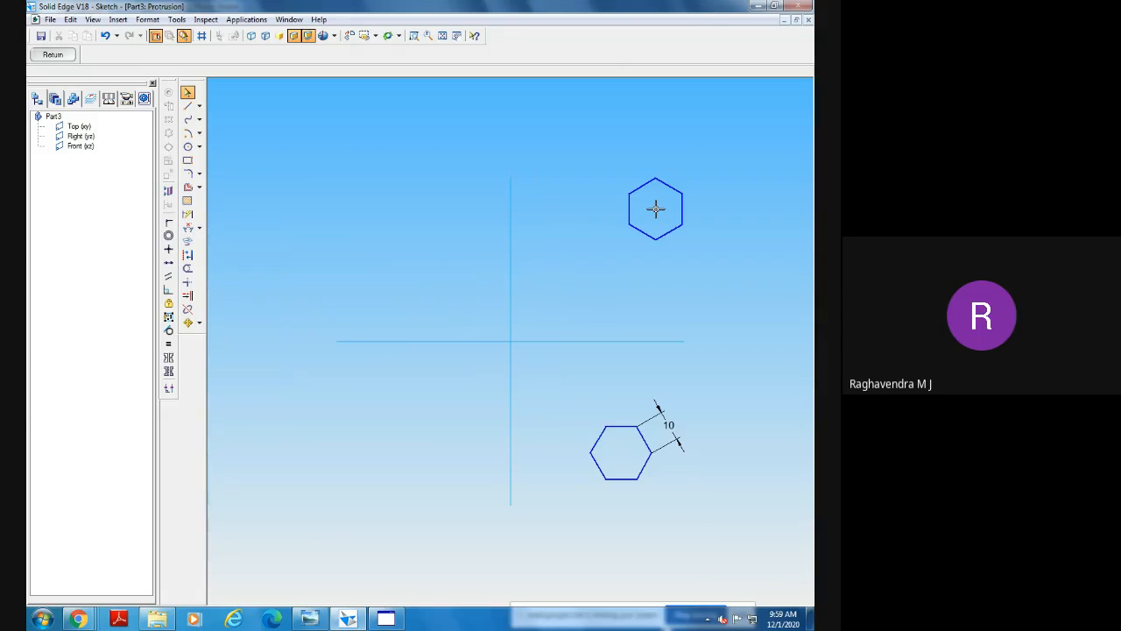
Run the nSidePolygon.exe macro again from its bin folder.
left_click(246, 19)
mouse_move(251, 49)
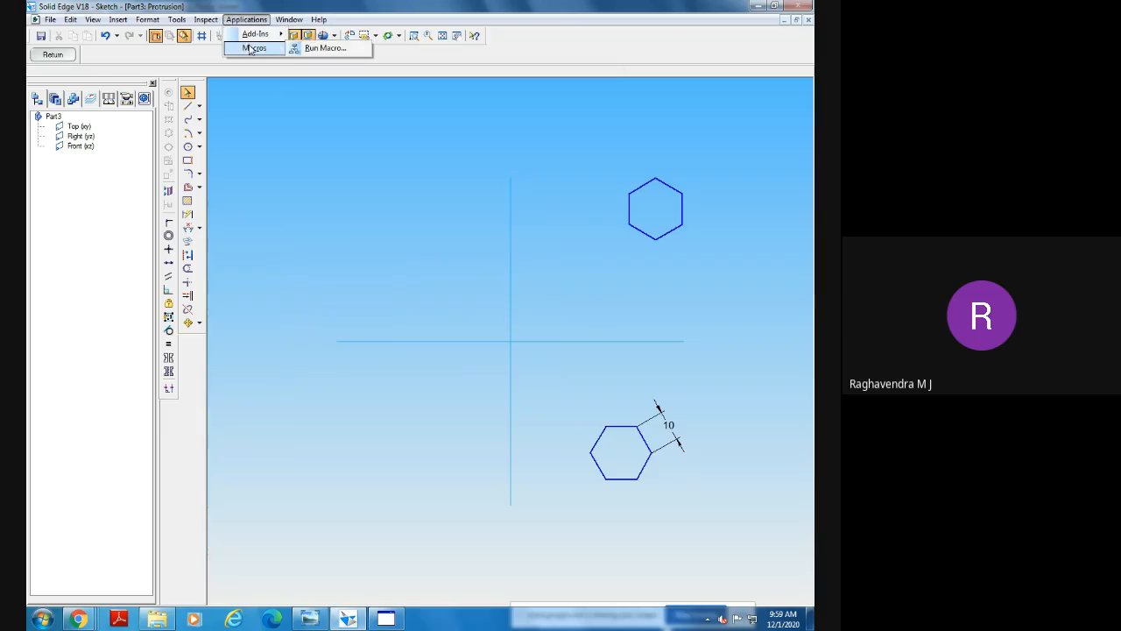
left_click(320, 48)
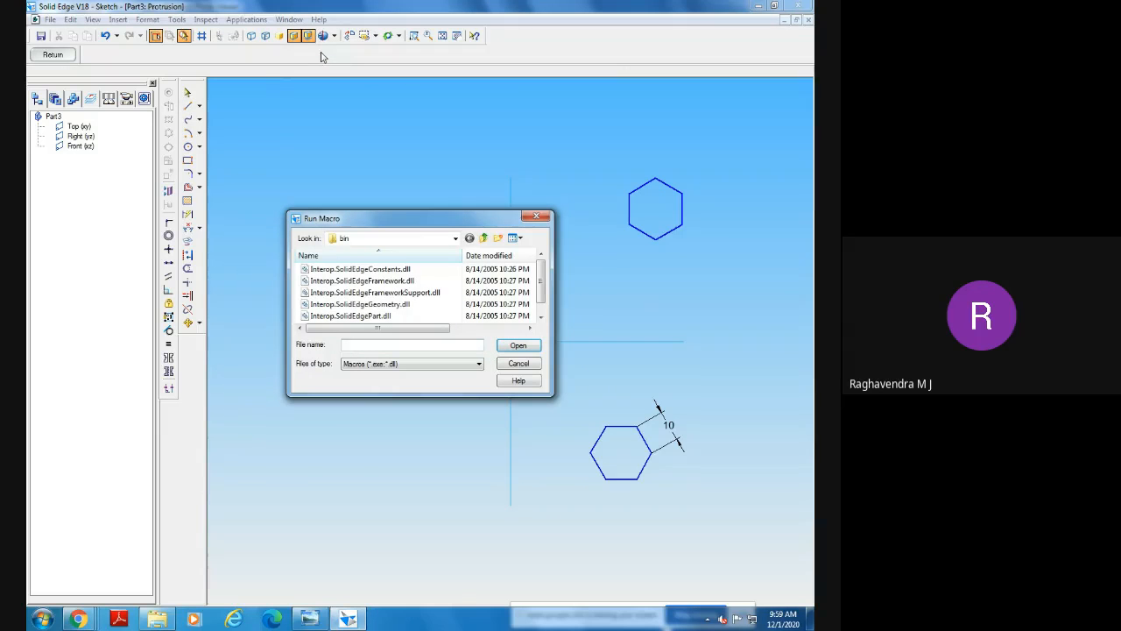
left_click(456, 238)
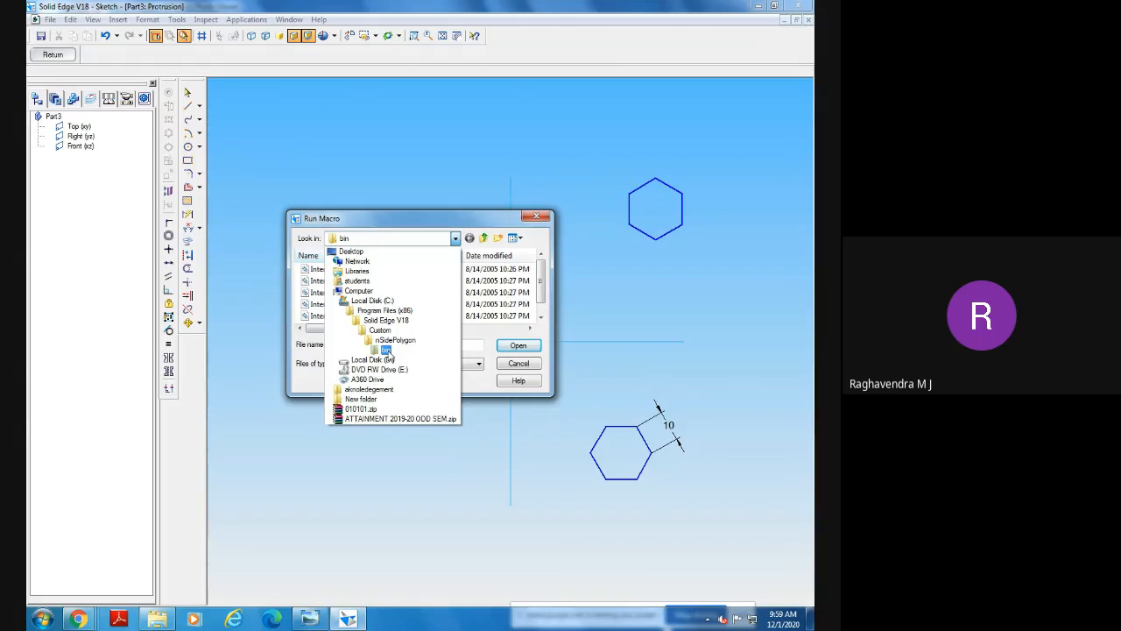
left_click(477, 334)
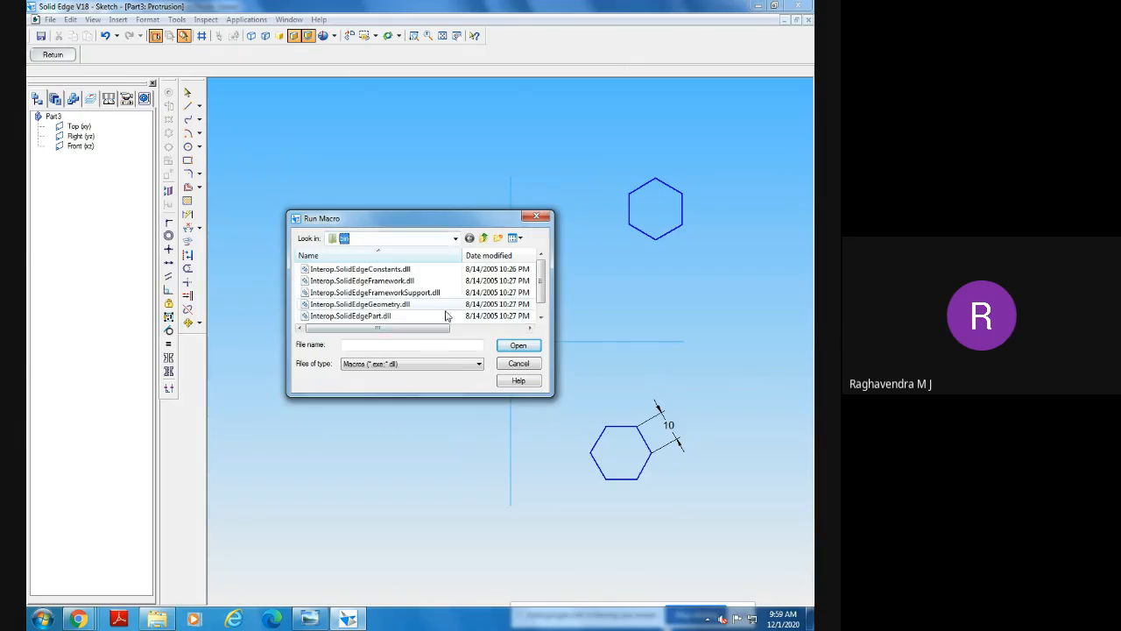
scroll(446, 307, "down", 1)
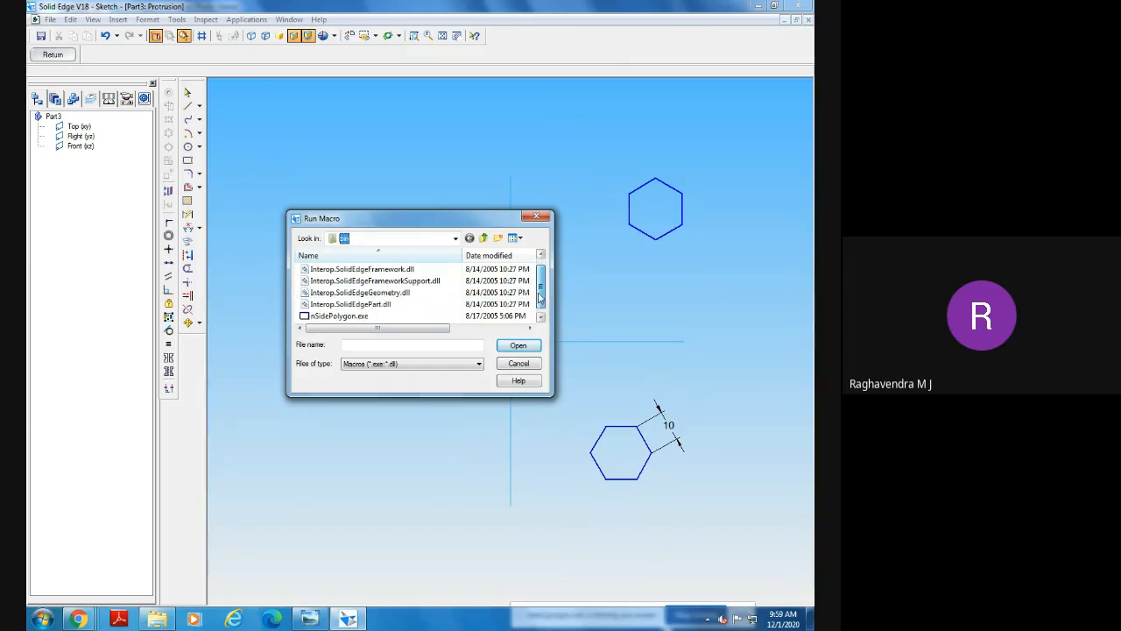
left_click(339, 316)
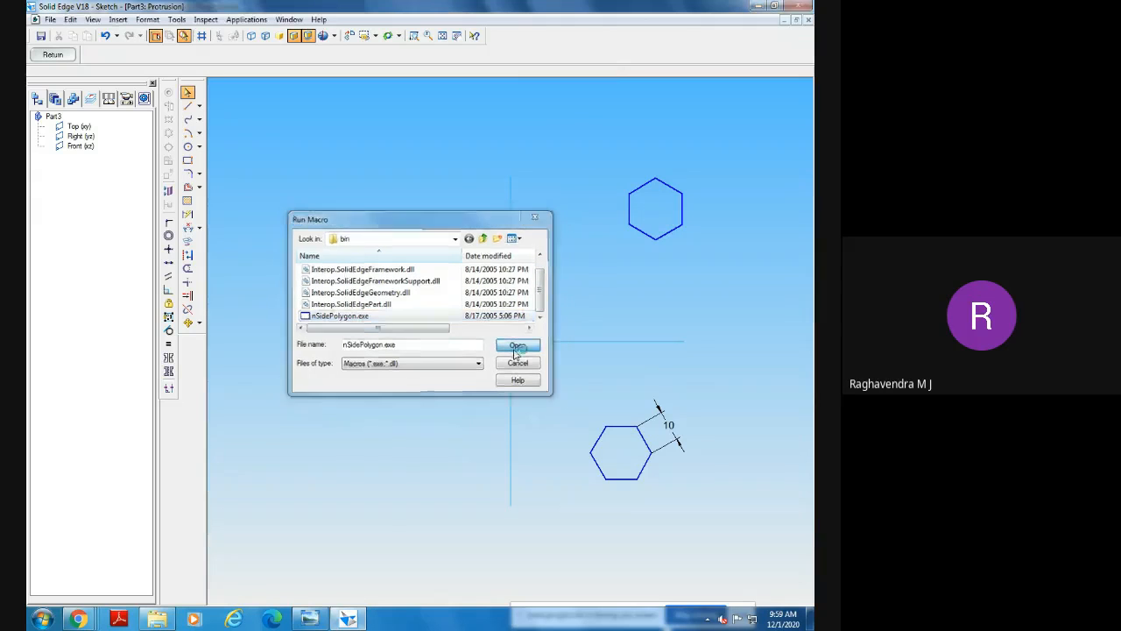
left_click(516, 346)
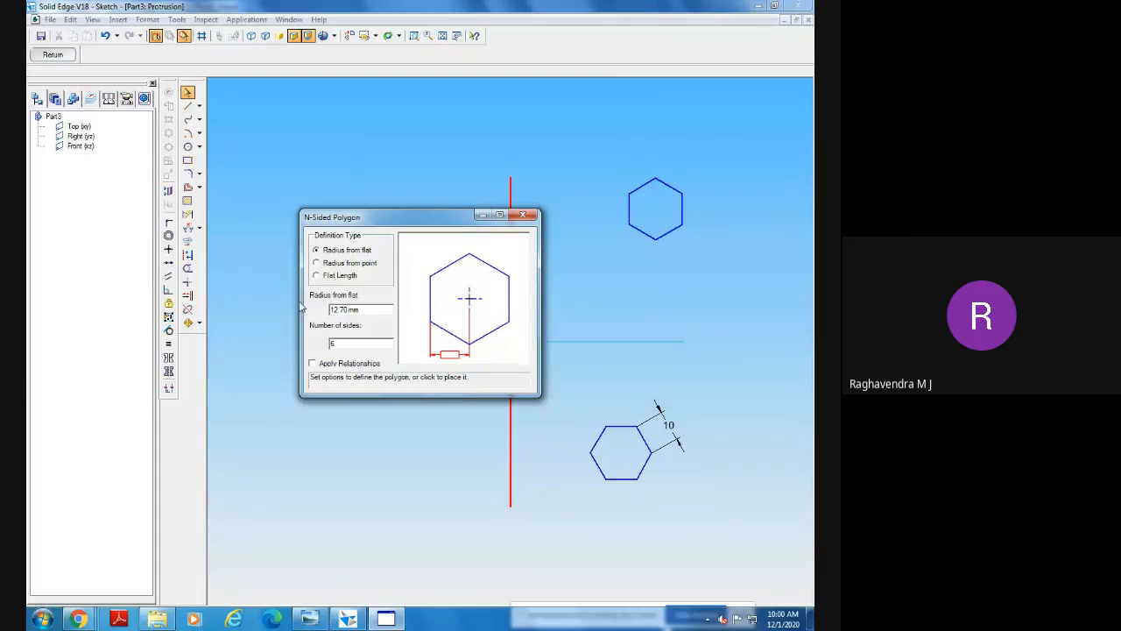
Place nine six-sided polygons with a flat length of 10 mm at scattered spots around the sketch.
left_click(317, 277)
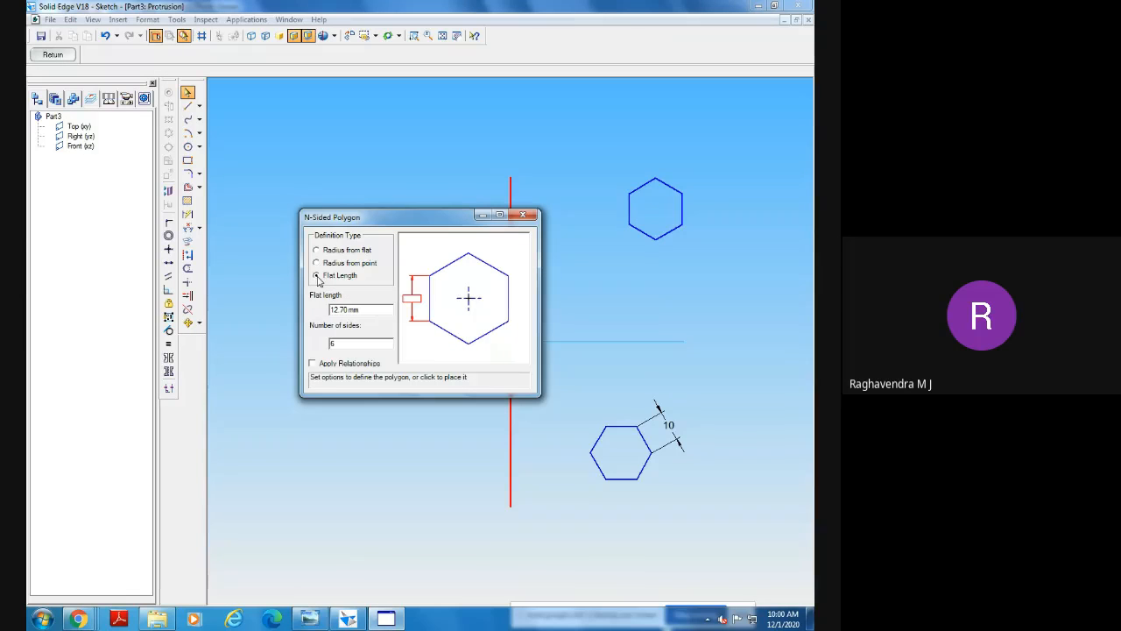
left_click_drag(367, 310, 302, 317)
type("10")
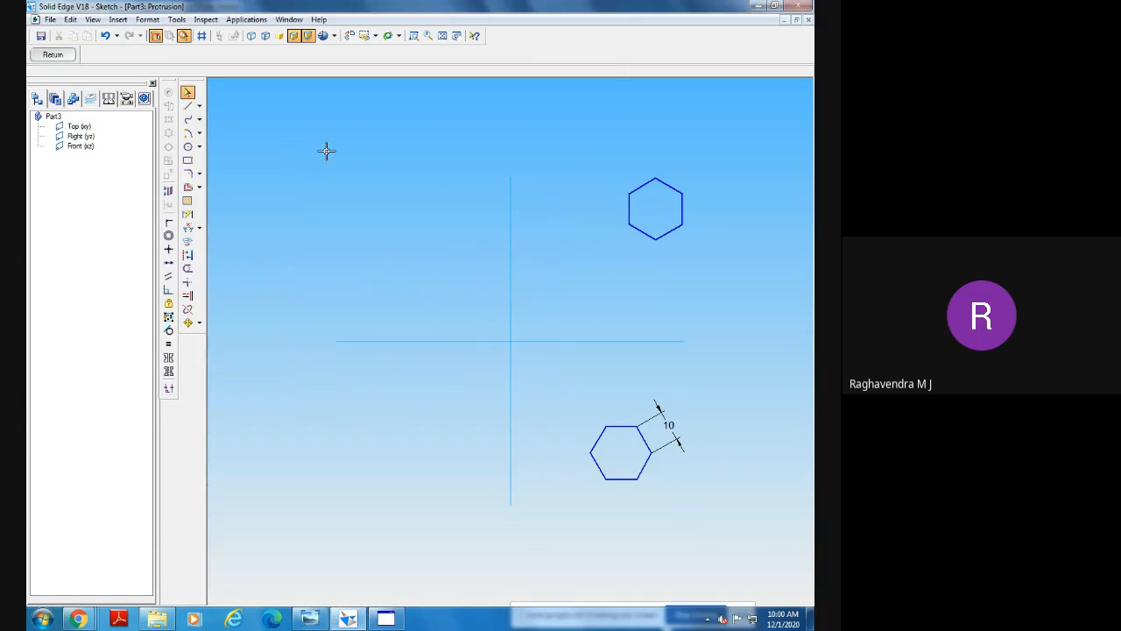
left_click(326, 151)
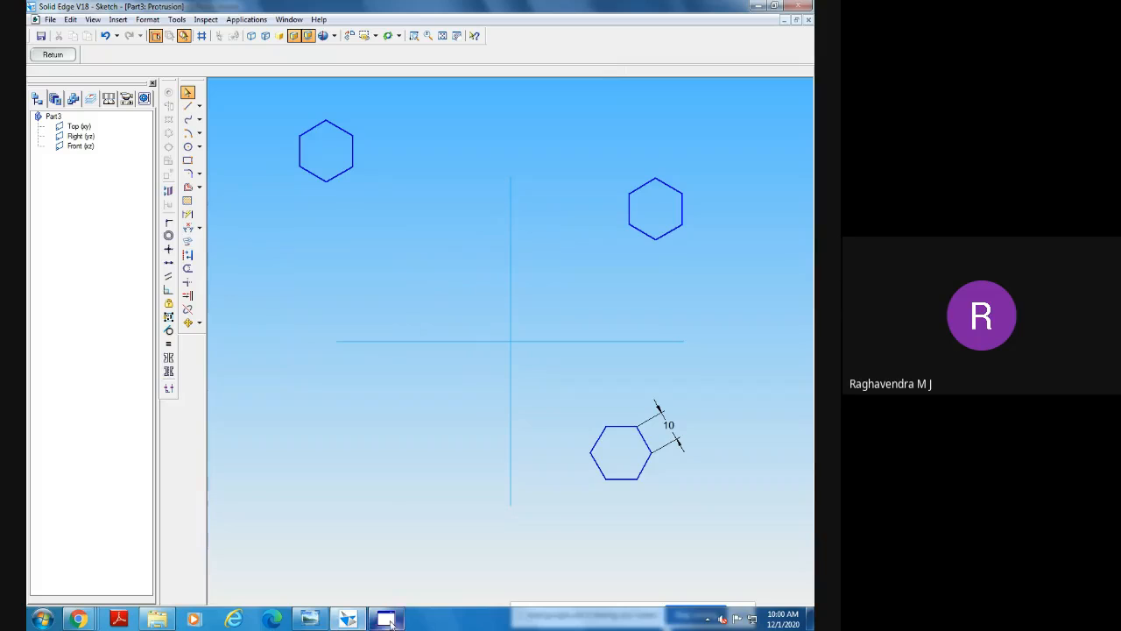
left_click(479, 110)
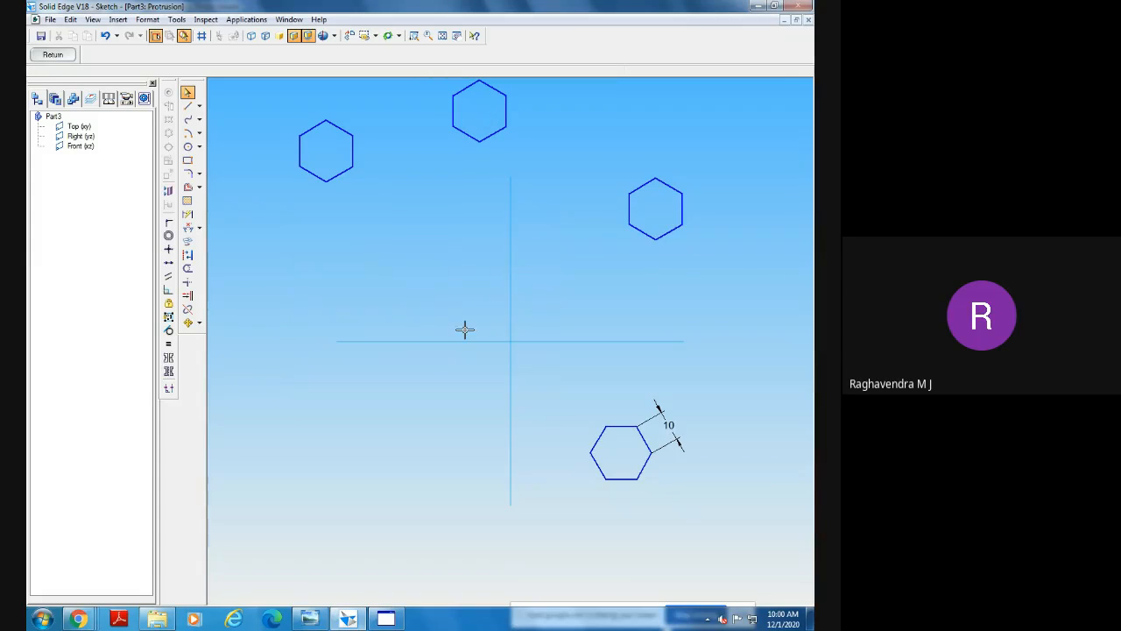
left_click(302, 314)
left_click(393, 385)
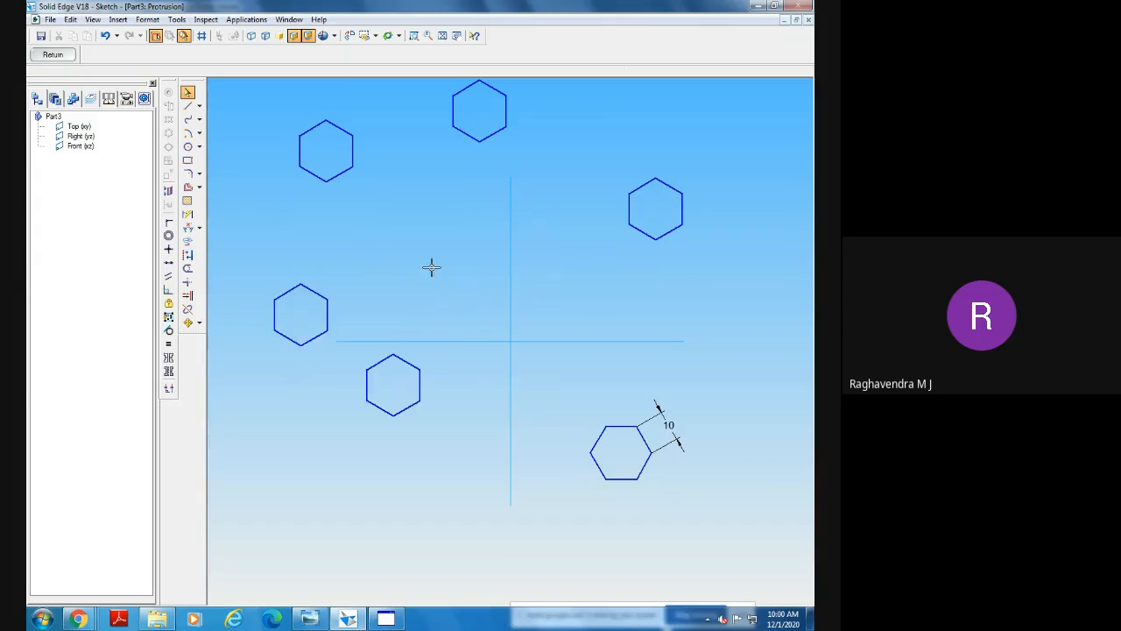
left_click(433, 264)
left_click(637, 286)
left_click(514, 325)
left_click(510, 238)
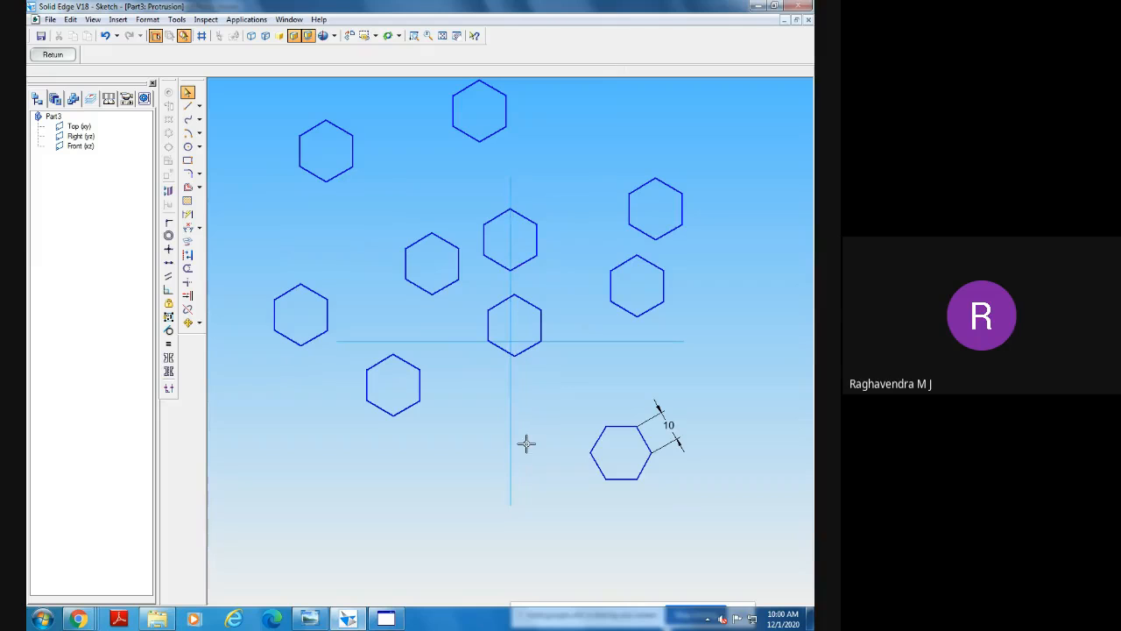
left_click(474, 420)
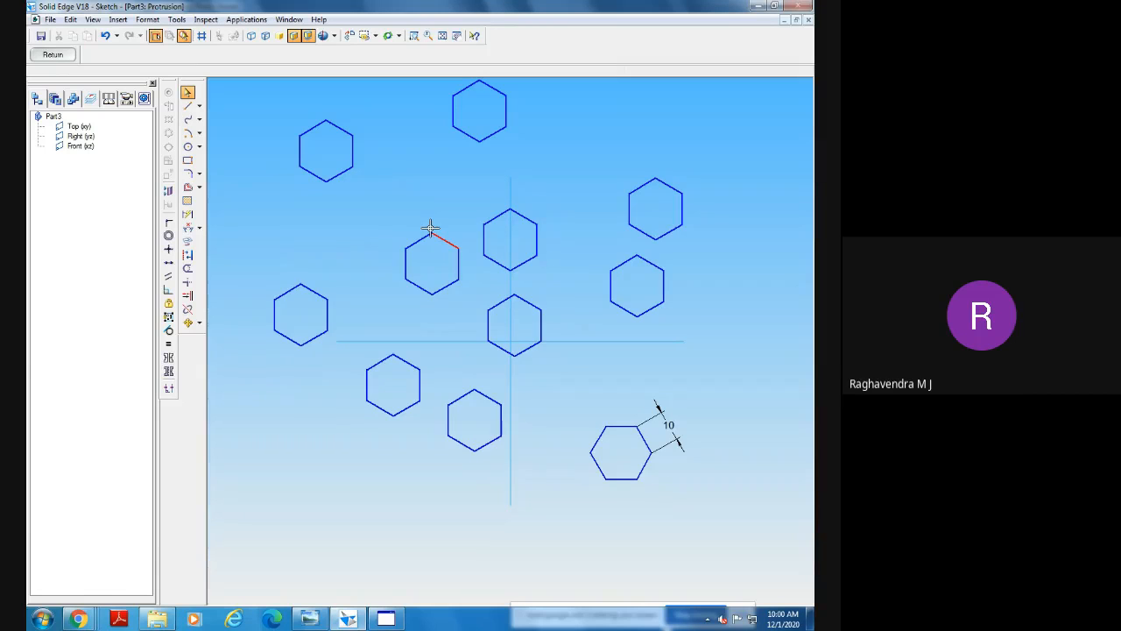
End polygon placement and delete every macro-placed polygon, excluding the line-drawn hexagon and its dimension from the selection.
key("Escape")
key("ctrl+a")
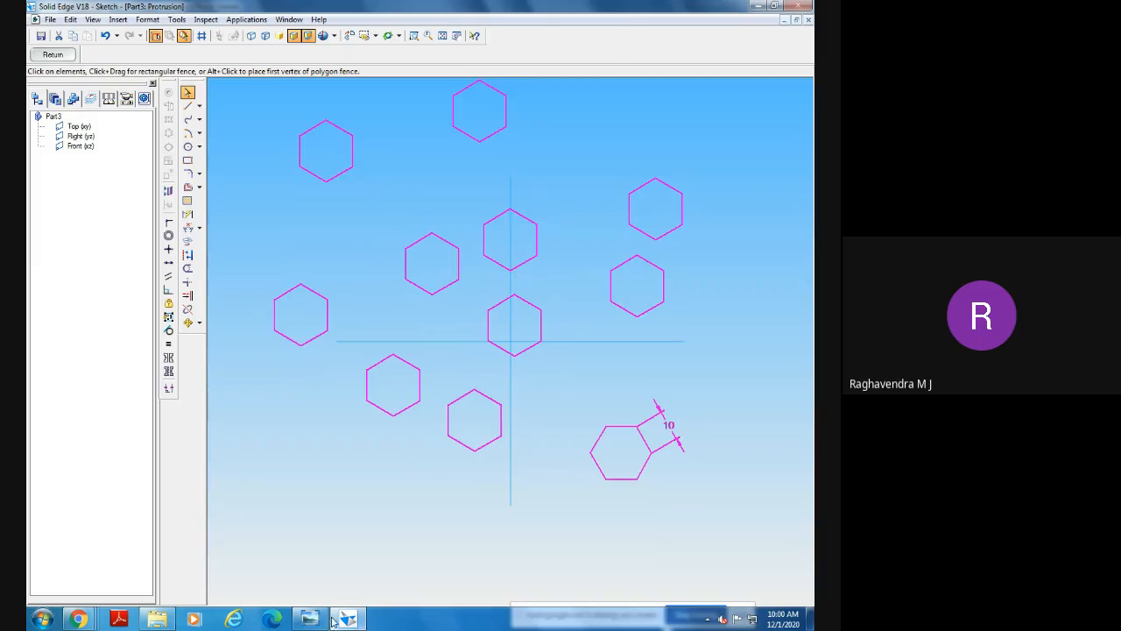
left_click(437, 458)
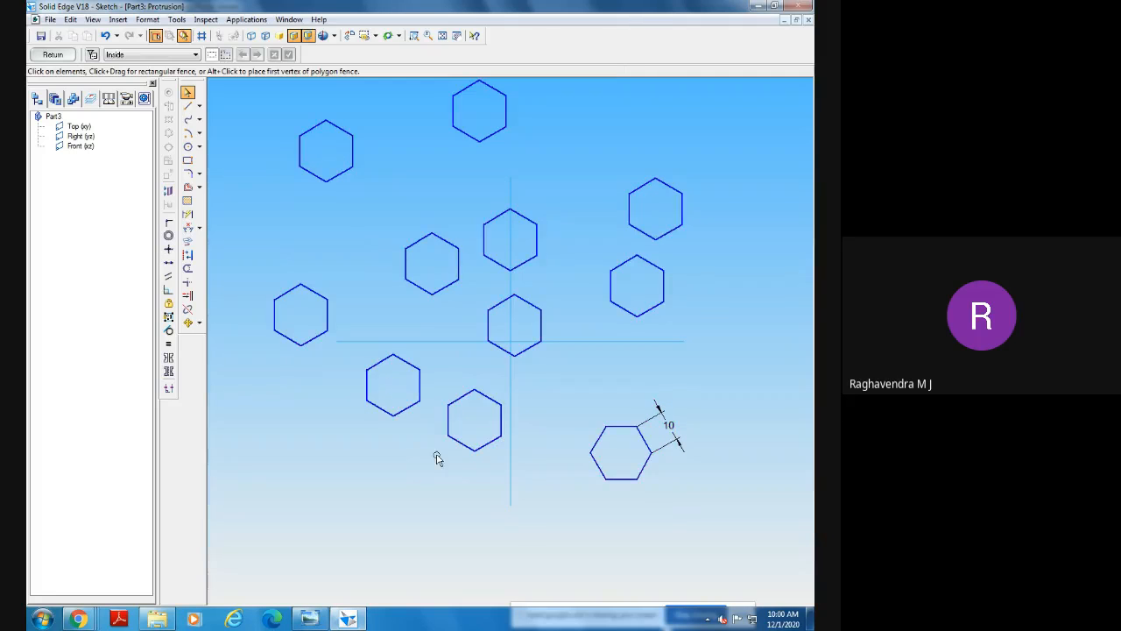
key("ctrl+a")
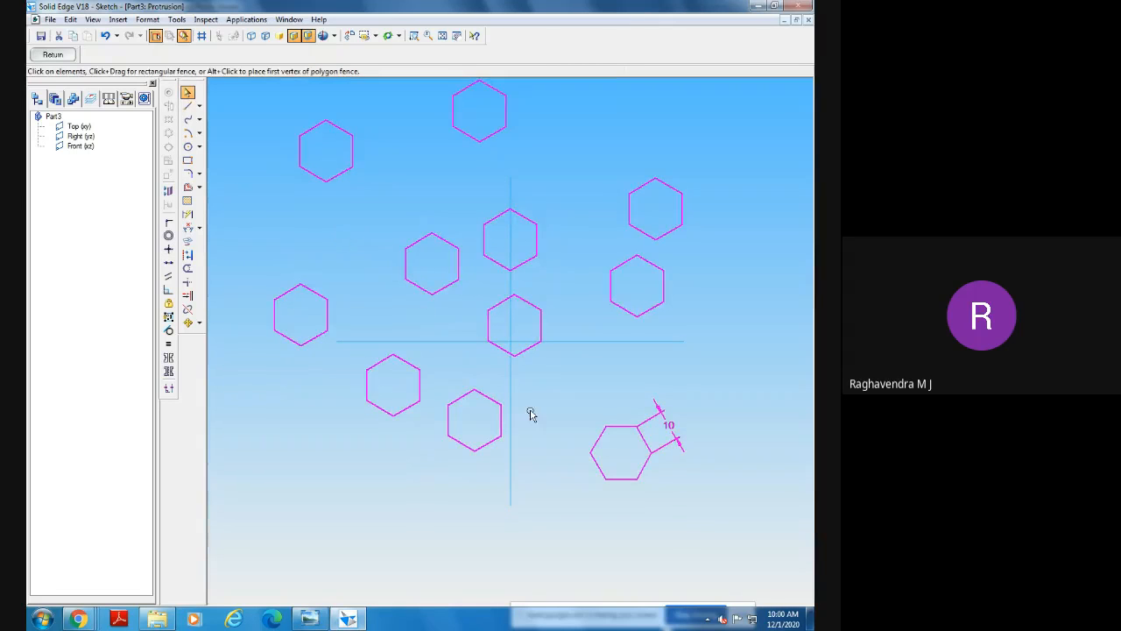
mouse_move(571, 388)
left_mouse_down()
mouse_move(718, 511)
mouse_move(580, 377)
left_mouse_up()
key("Delete")
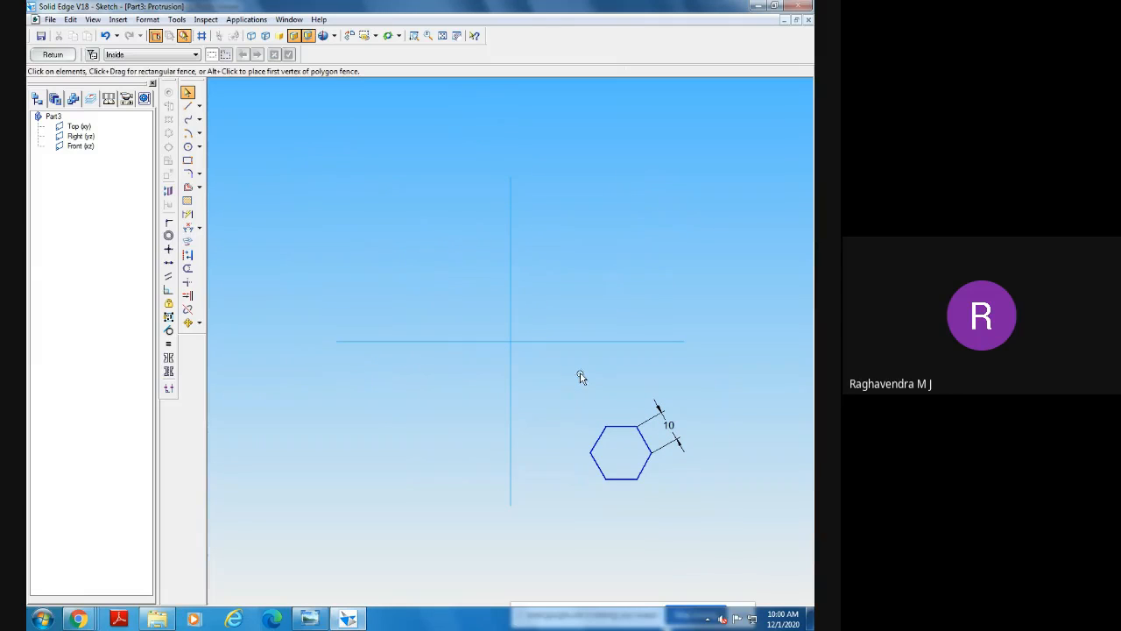
left_click(199, 322)
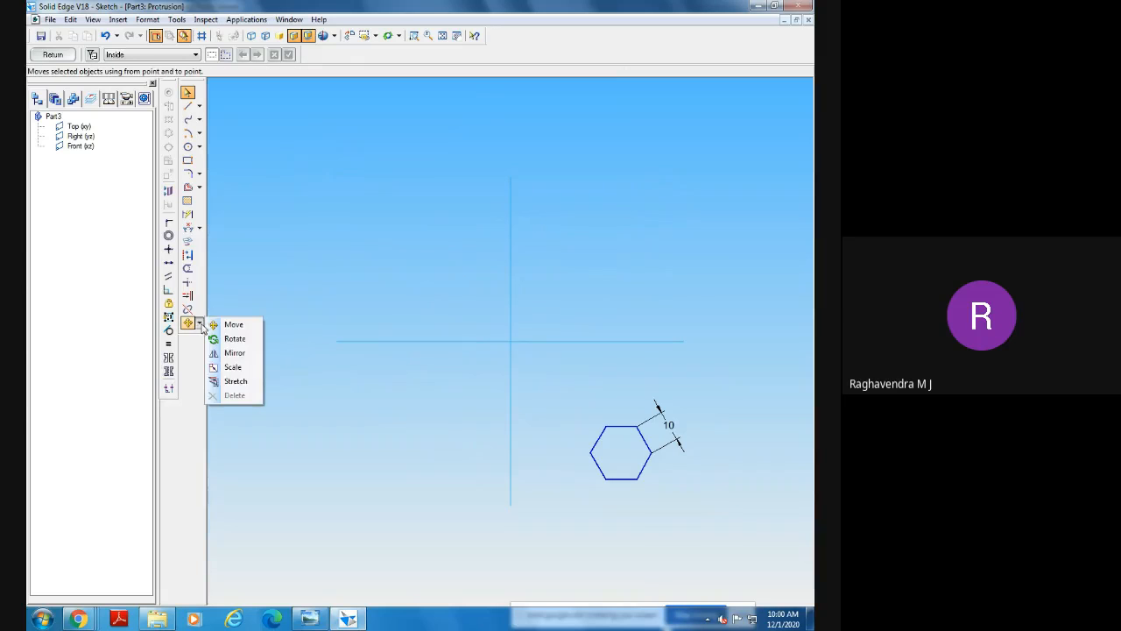
left_click(250, 382)
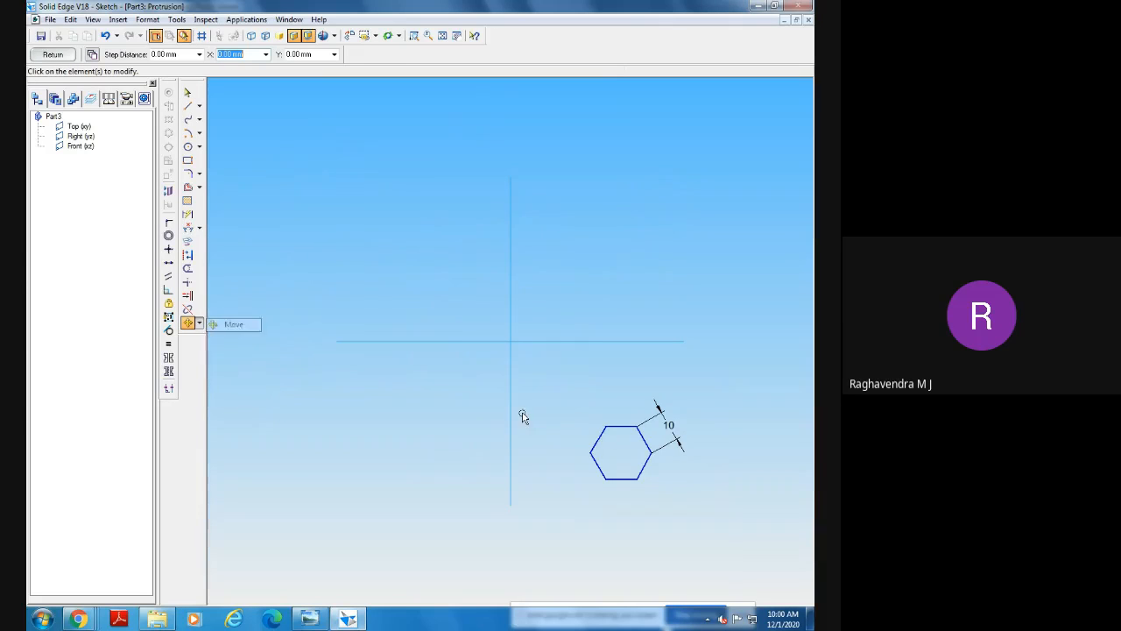
left_click_drag(551, 385, 703, 512)
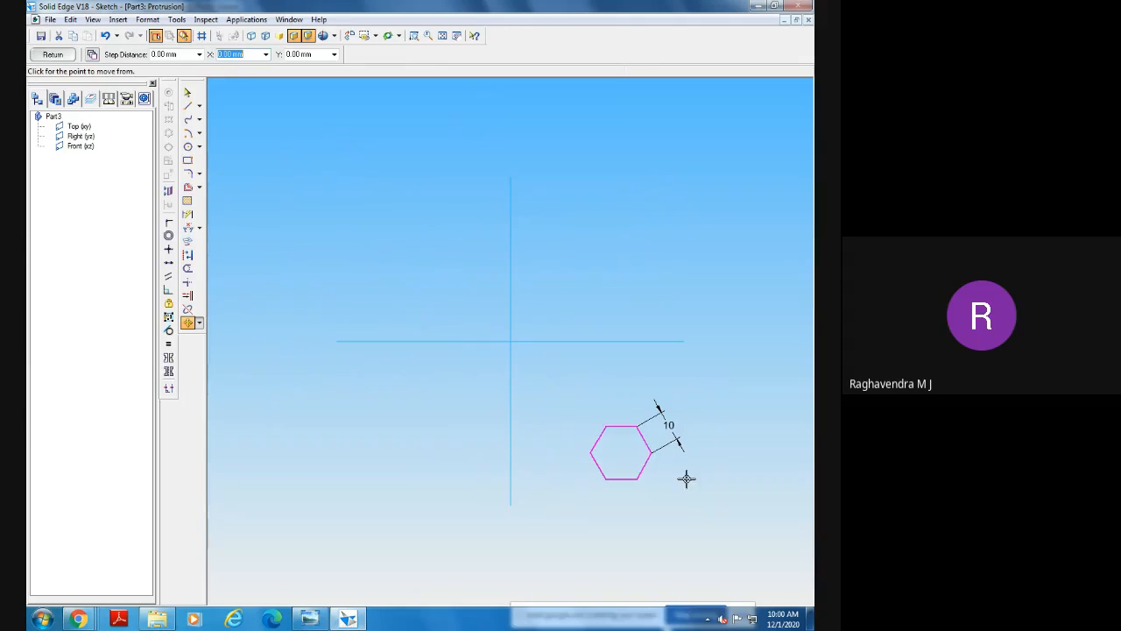
left_click(591, 452)
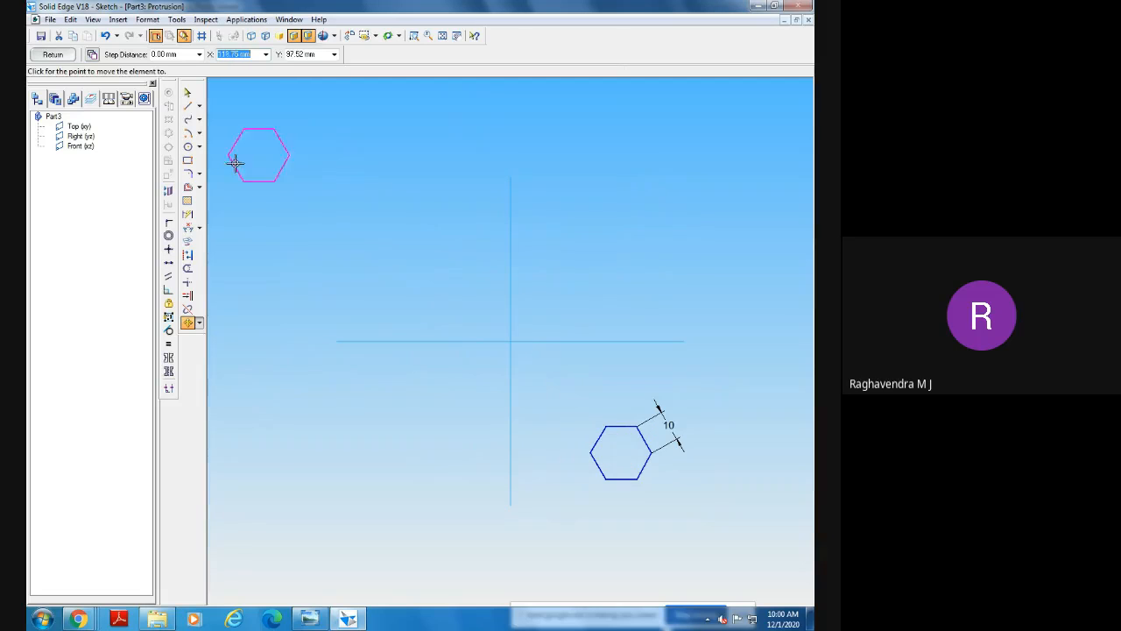
left_click(187, 92)
Draw a horizontal line across the hexagon from its left vertex to its right vertex.
left_click(188, 106)
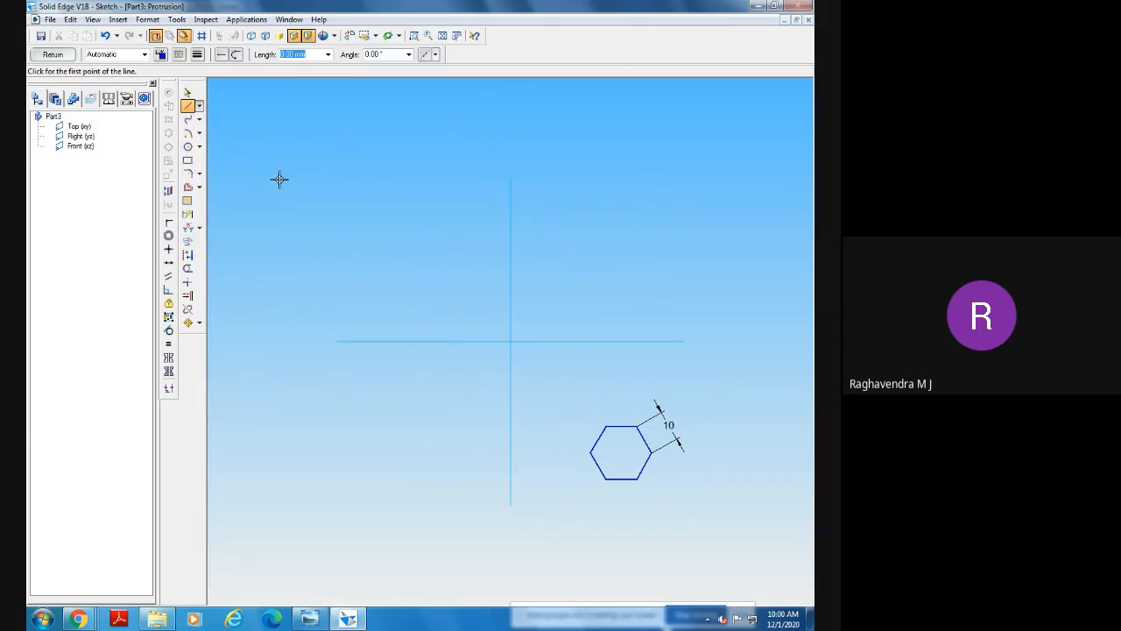
left_click(590, 452)
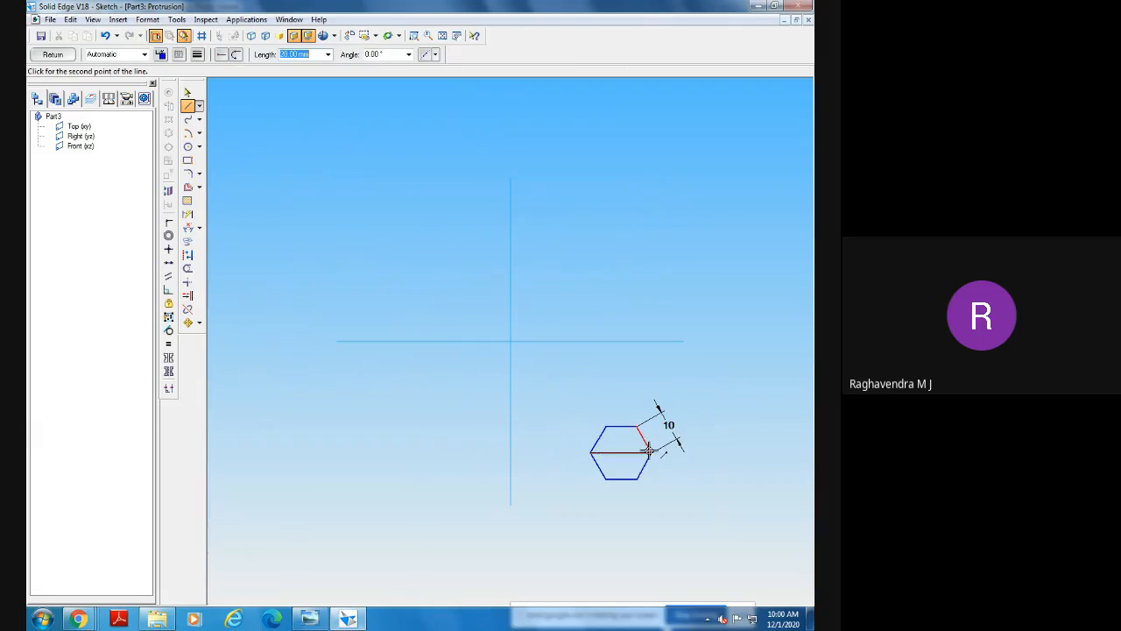
left_click(651, 452)
right_click(651, 452)
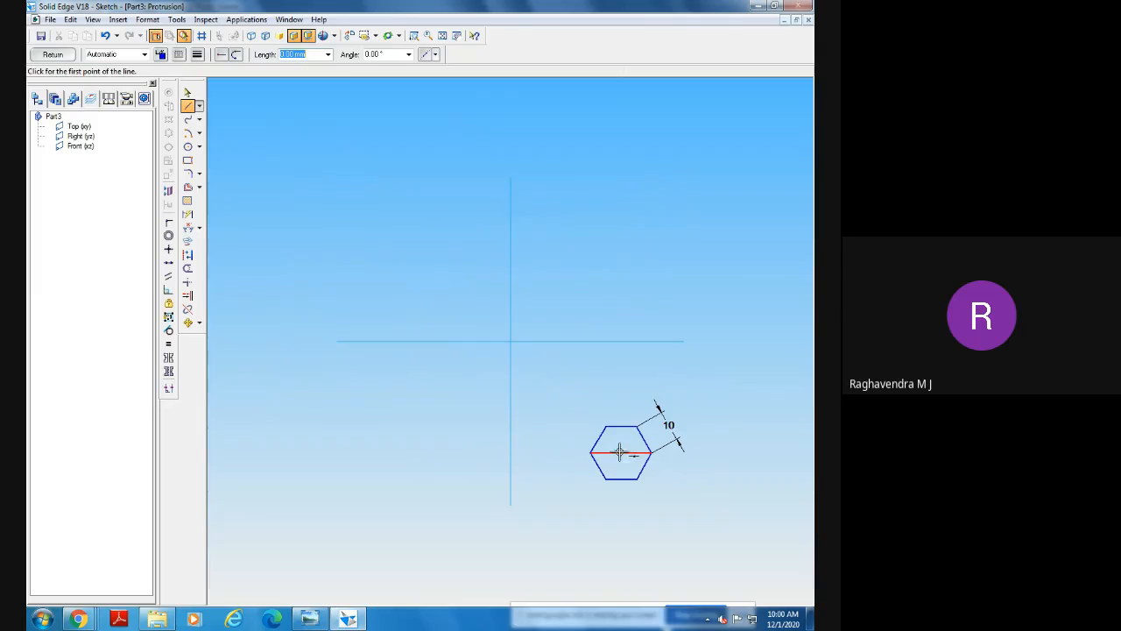
left_click(187, 92)
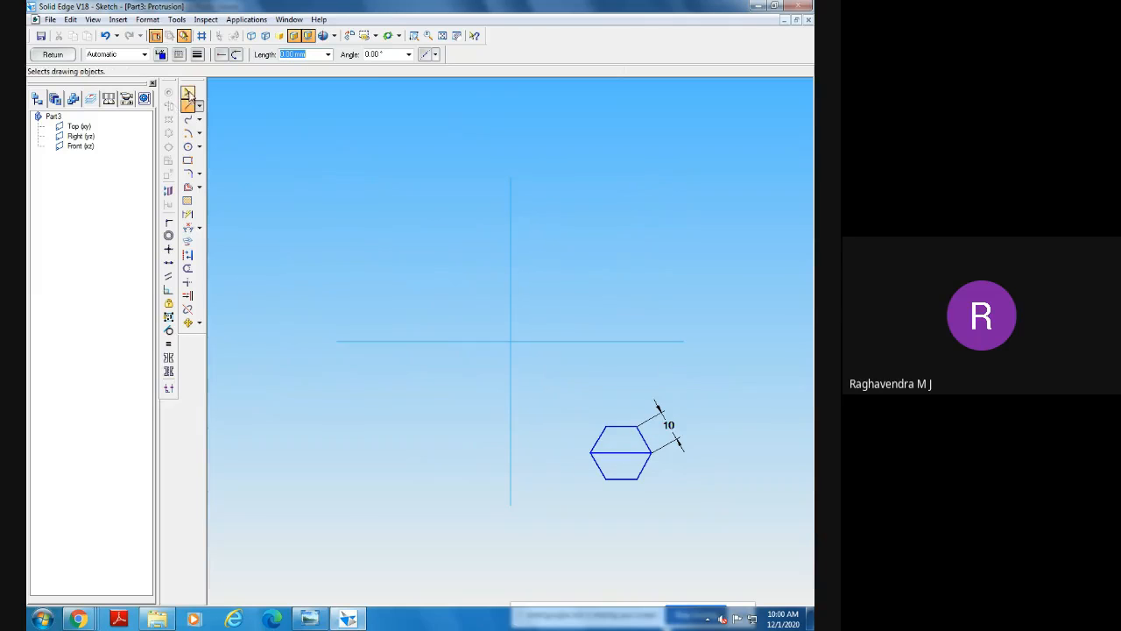
Move the hexagon with its diagonal from the diagonal's midpoint to the intersection of the reference planes.
left_click(187, 322)
left_click_drag(443, 298, 729, 531)
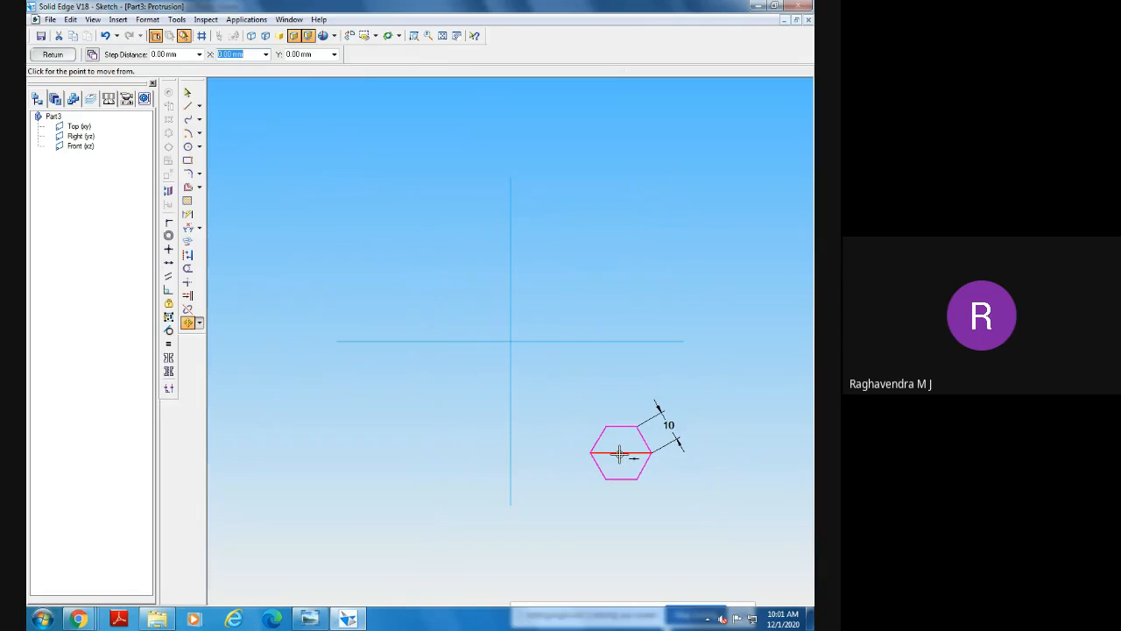
left_click(618, 453)
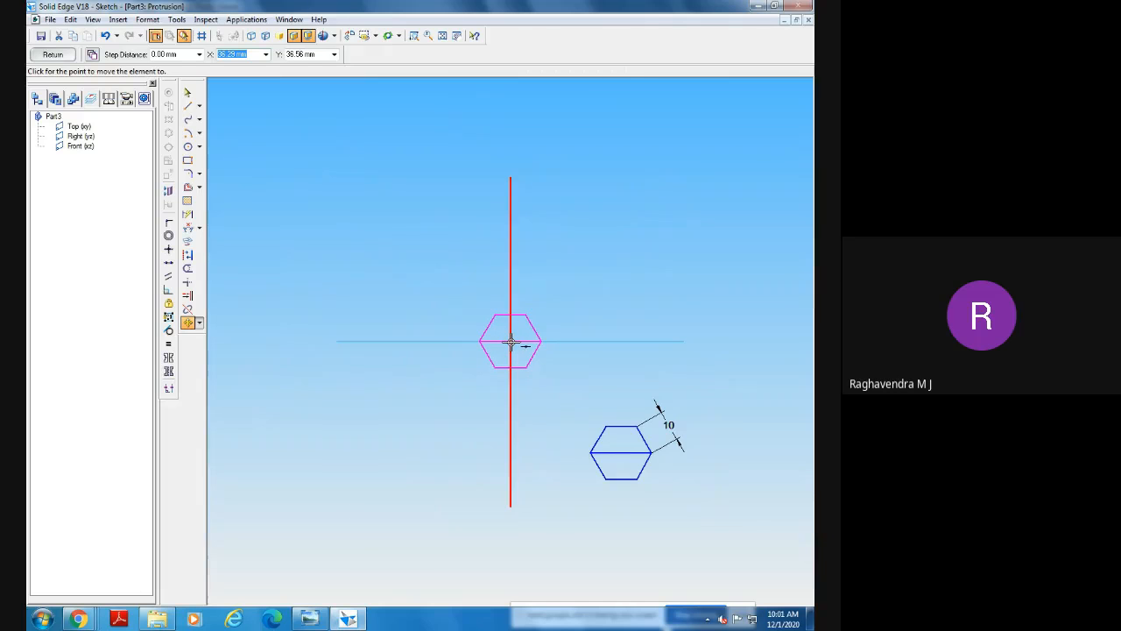
left_click(511, 342)
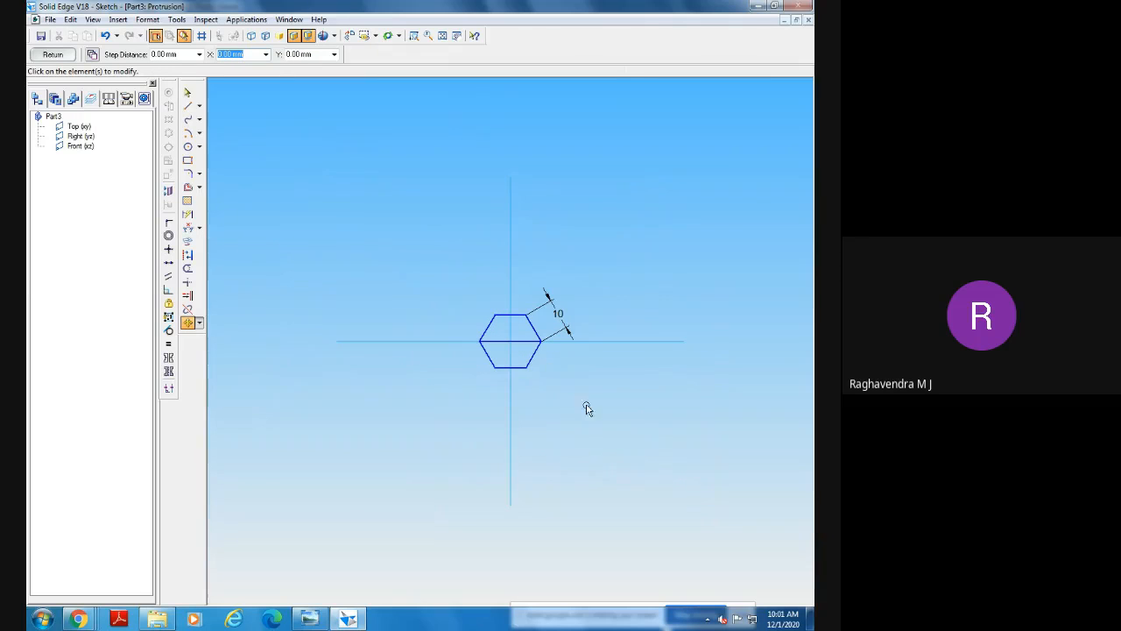
Delete the horizontal diagonal line inside the centred hexagon.
left_click(184, 91)
left_click(513, 341)
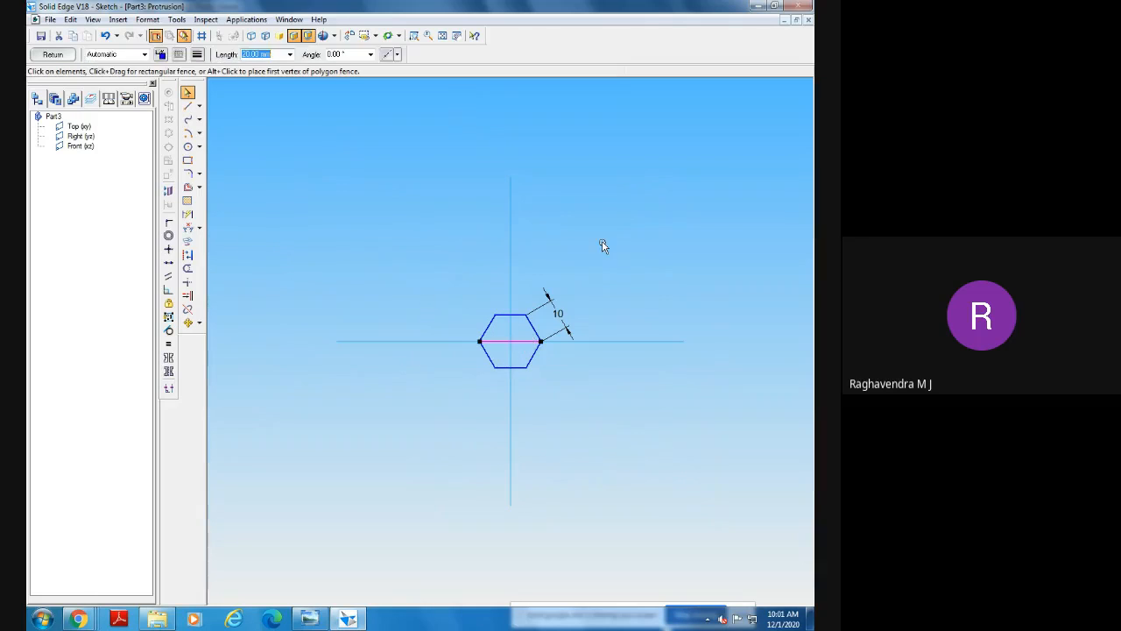
key("Delete")
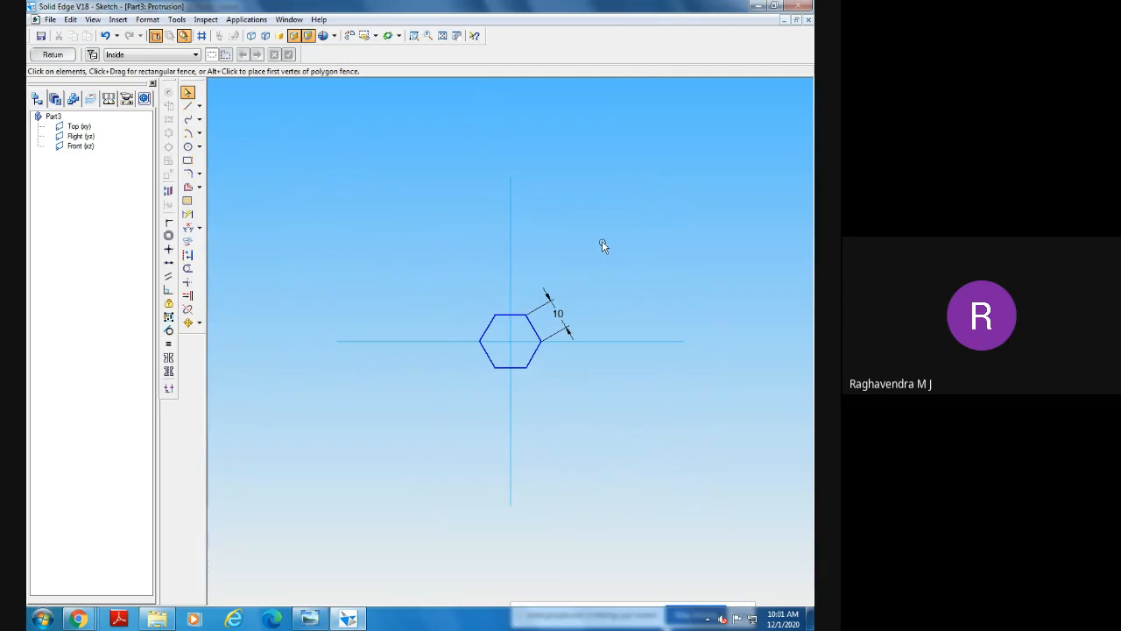
Finish the hexagon sketch and extrude it symmetrically to a total thickness of 8 mm, checking the thickness against the nut drawing.
left_click(52, 54)
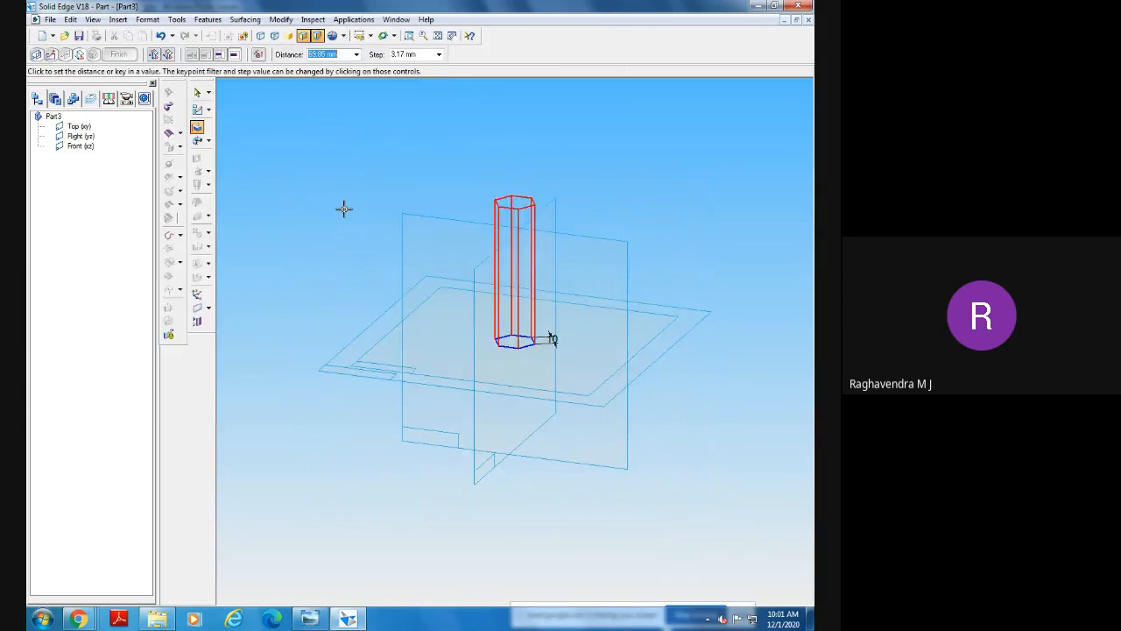
mouse_move(355, 281)
middle_mouse_down()
mouse_move(378, 324)
mouse_move(349, 270)
middle_mouse_up()
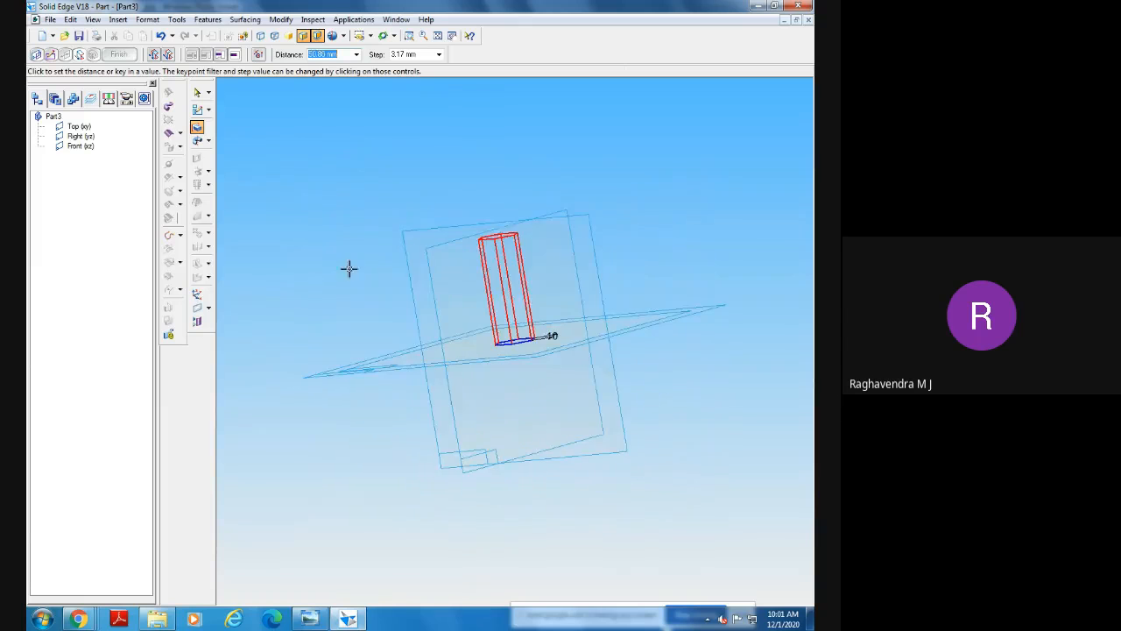
left_click(171, 54)
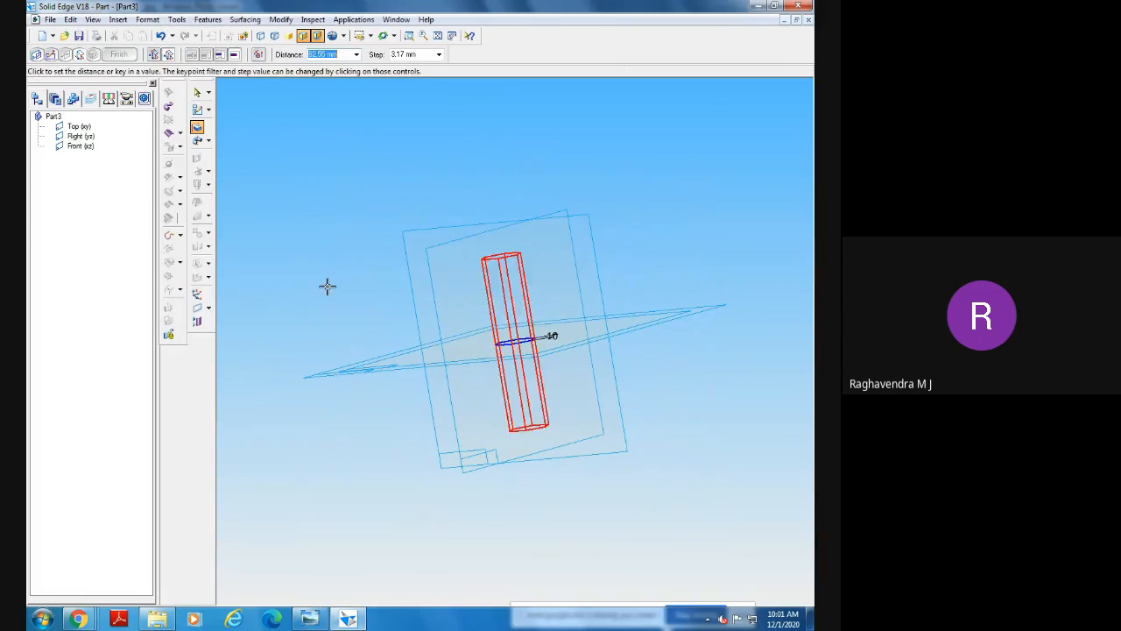
middle_click_drag(377, 356, 374, 349)
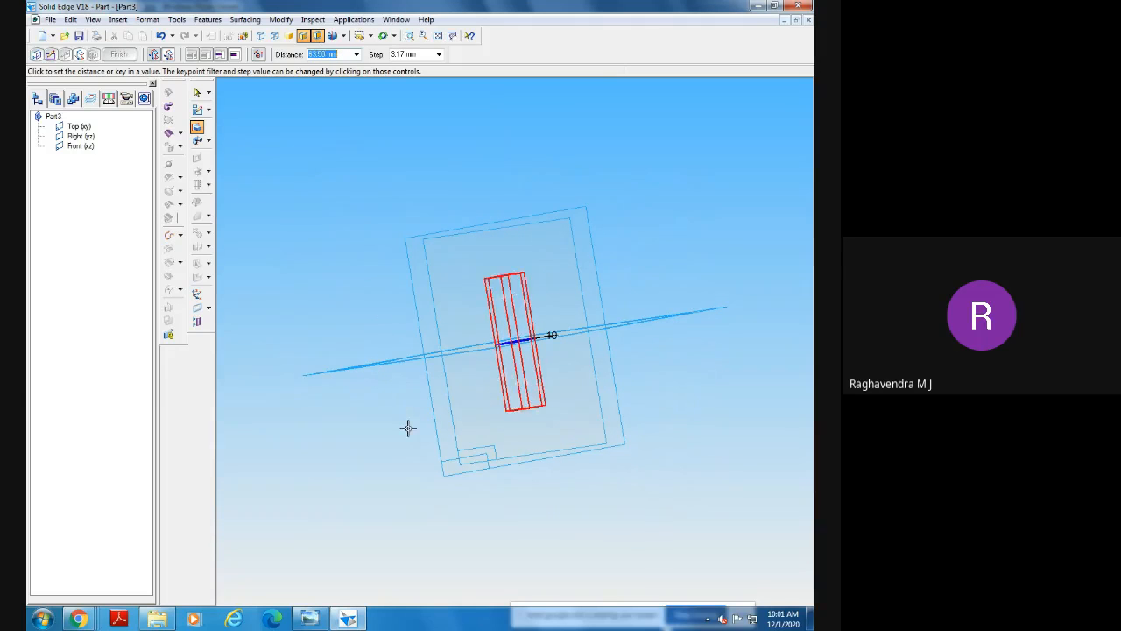
left_click(310, 620)
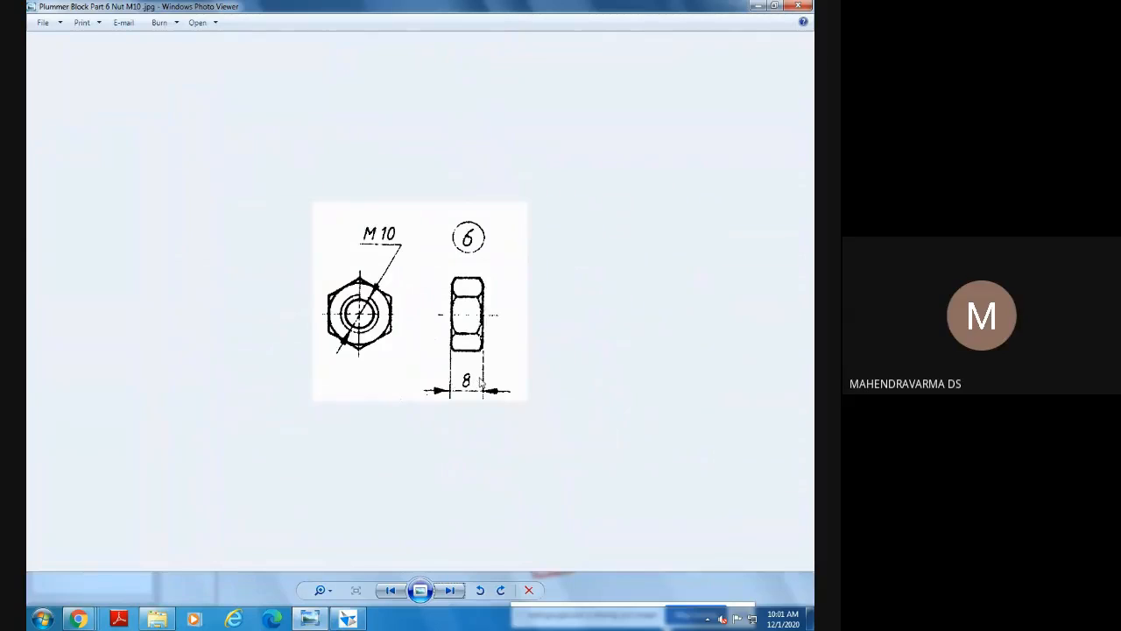
left_click(350, 618)
type("8")
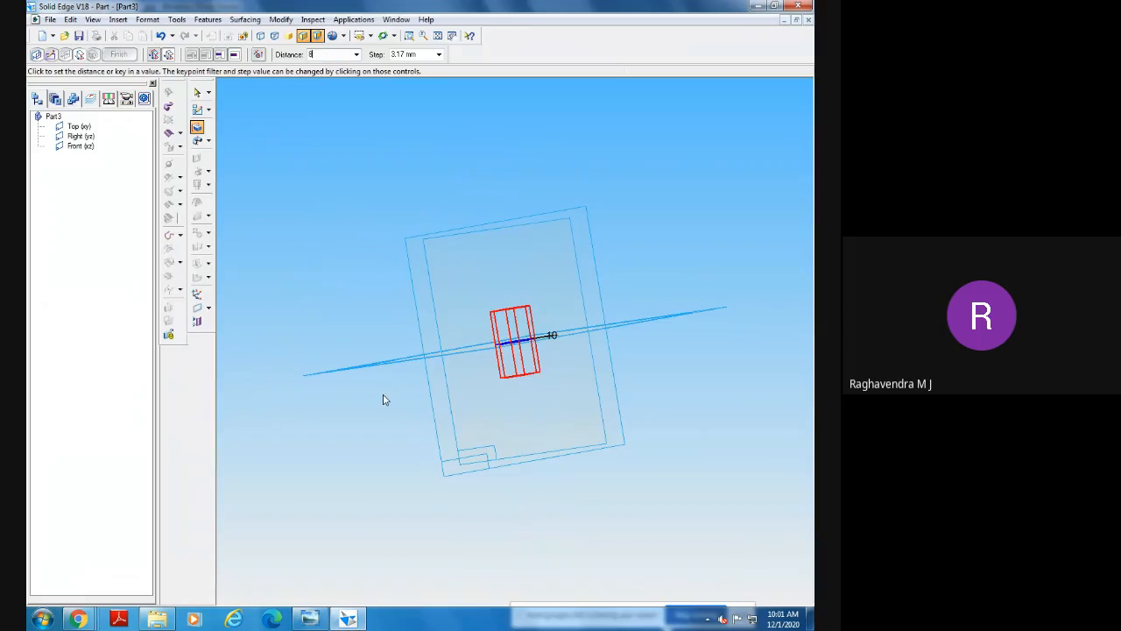
key("Return")
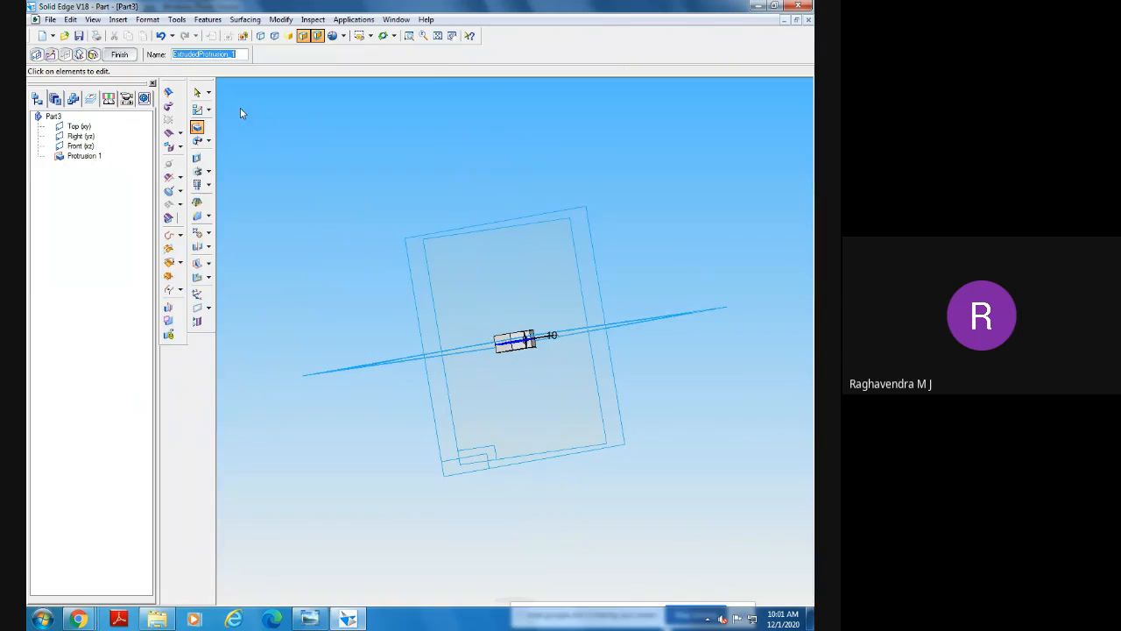
left_click(126, 57)
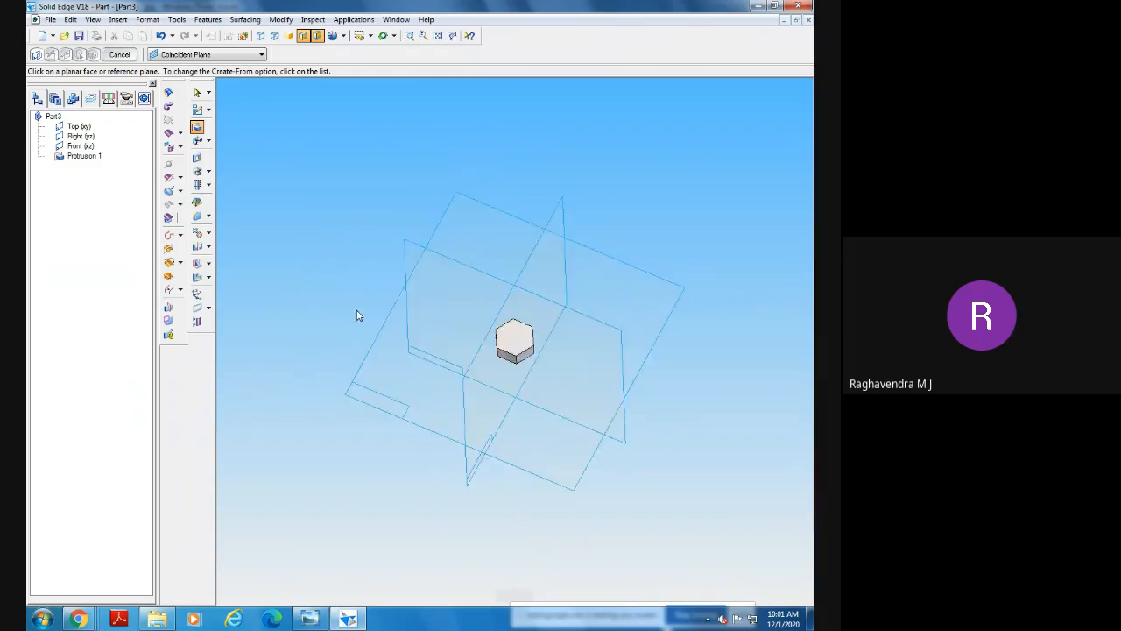
Examine the extruded hexagonal body from several angles and compare it with the hole callout in the nut drawing.
left_click(409, 36)
left_click_drag(470, 292, 688, 451)
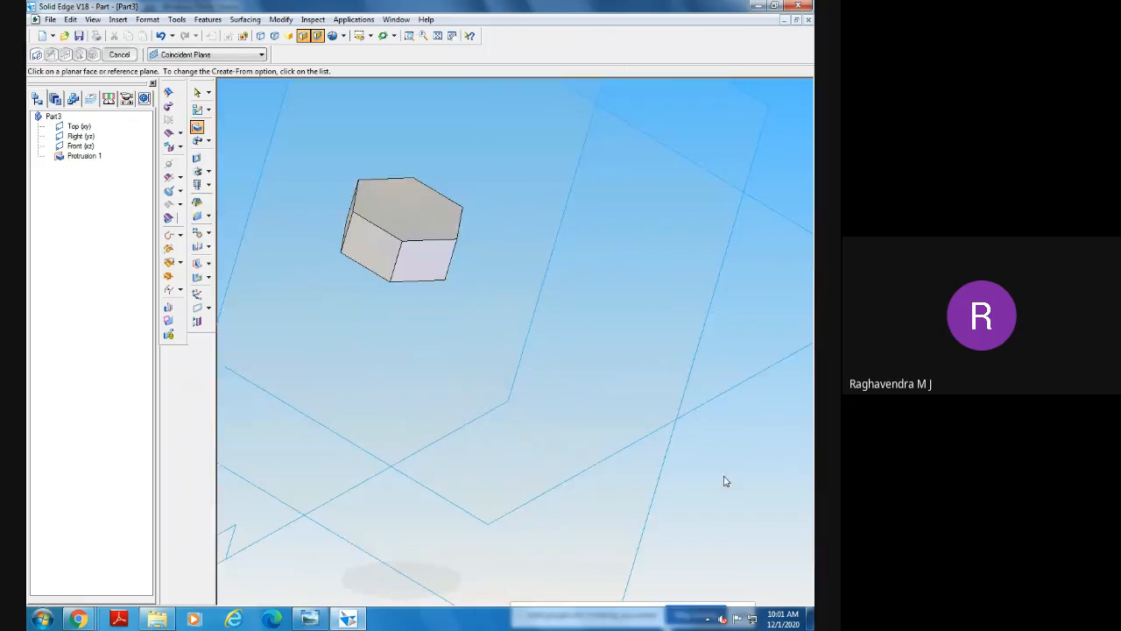
middle_click_drag(680, 425, 696, 405)
left_click(437, 36)
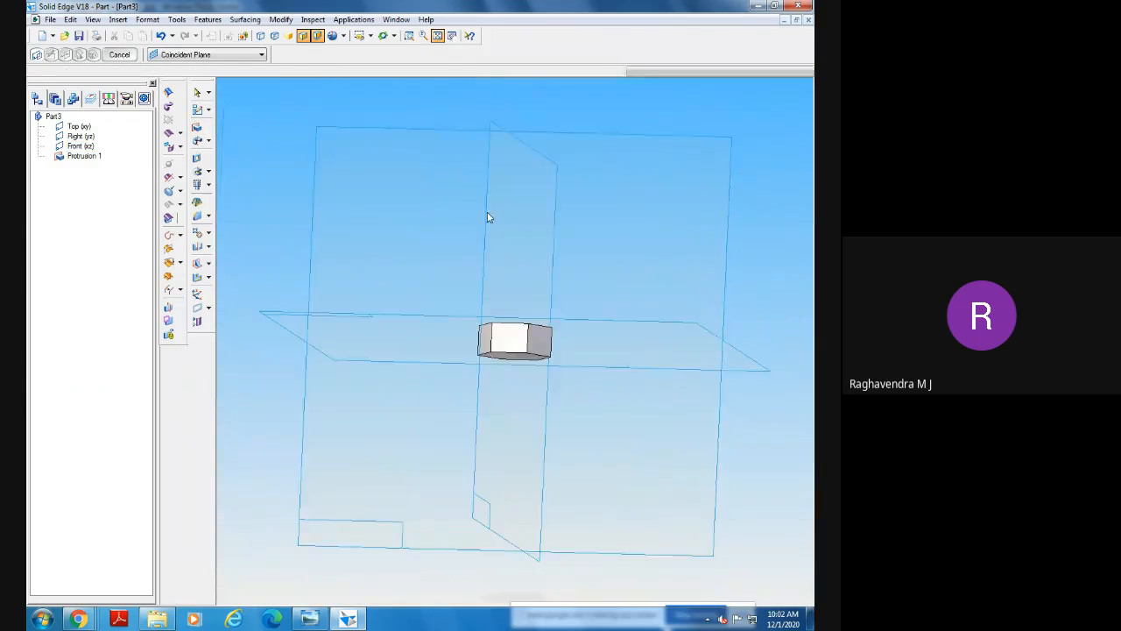
middle_click_drag(434, 231, 436, 280)
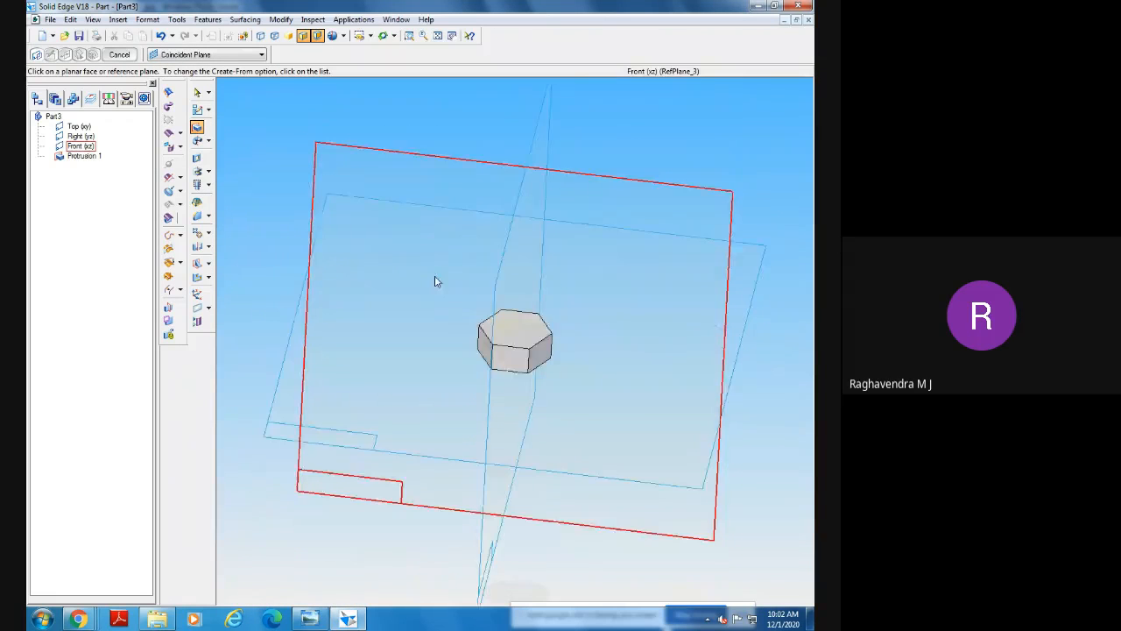
left_click(309, 619)
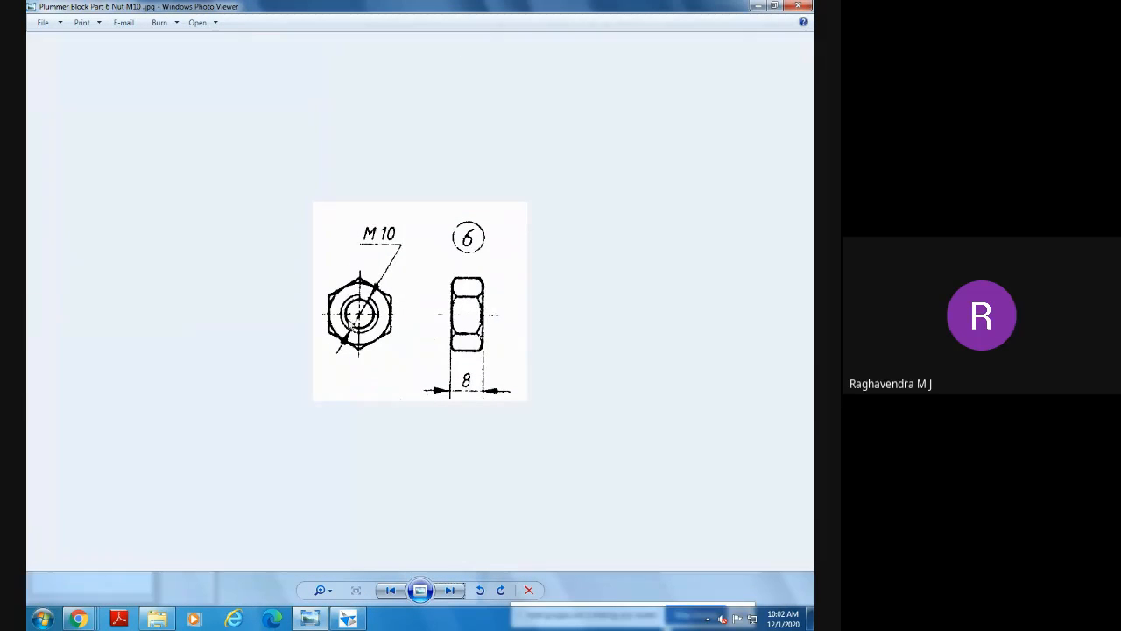
left_click(349, 620)
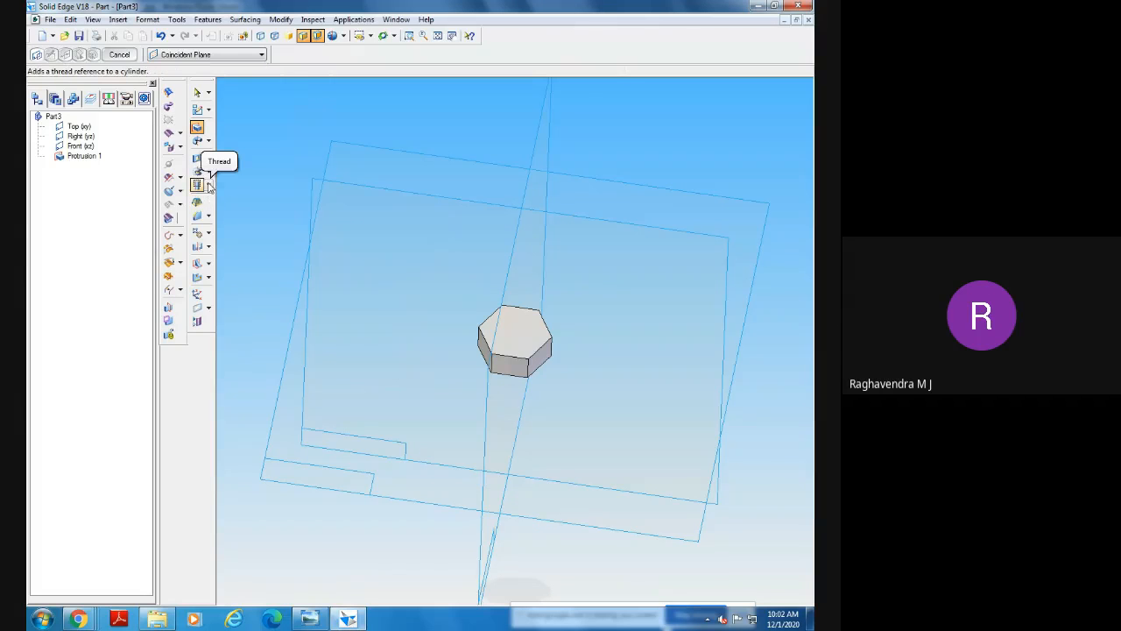
left_click(320, 618)
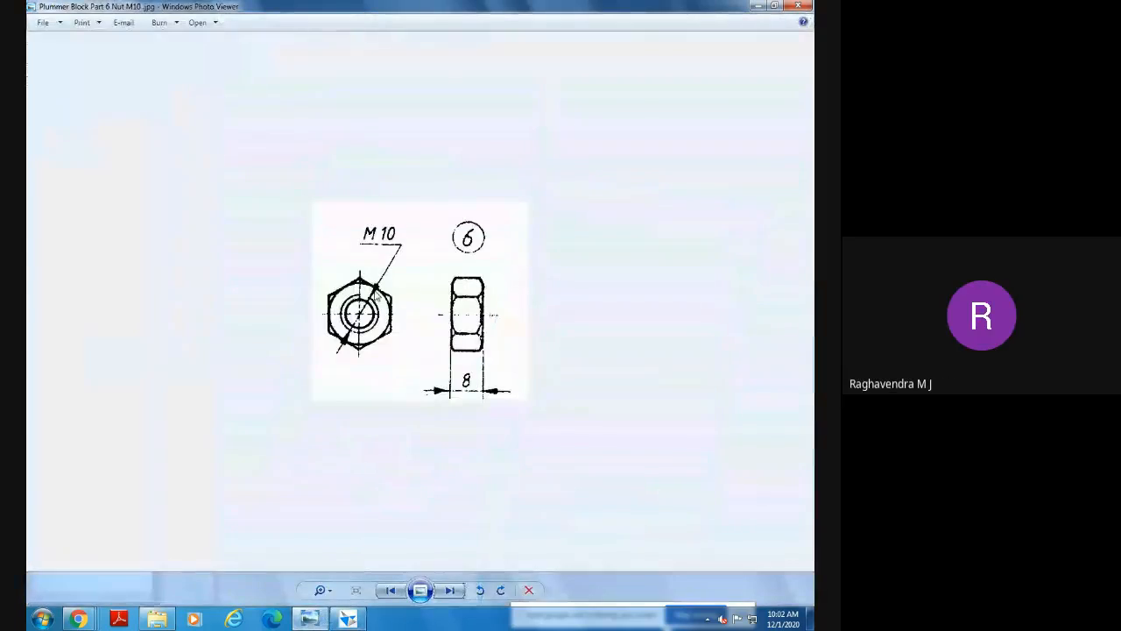
left_click(349, 619)
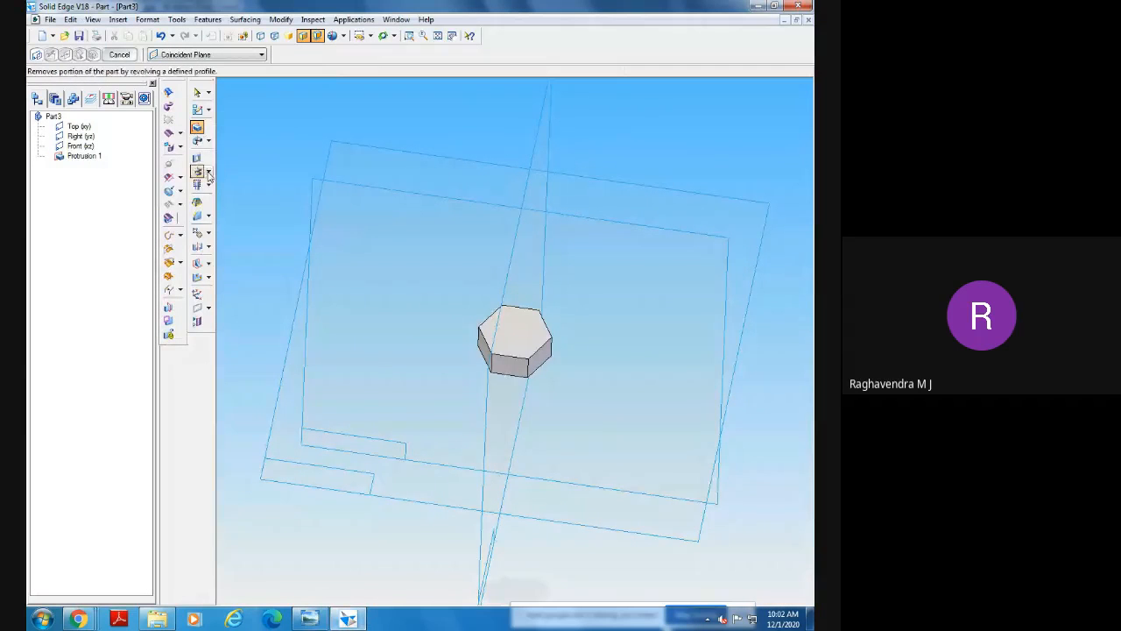
Start a hole on the nut's hexagonal face, configured as Threaded, 10 mm diameter, standard M10 thread to hole extent, Through Next.
left_click(208, 186)
left_click(238, 187)
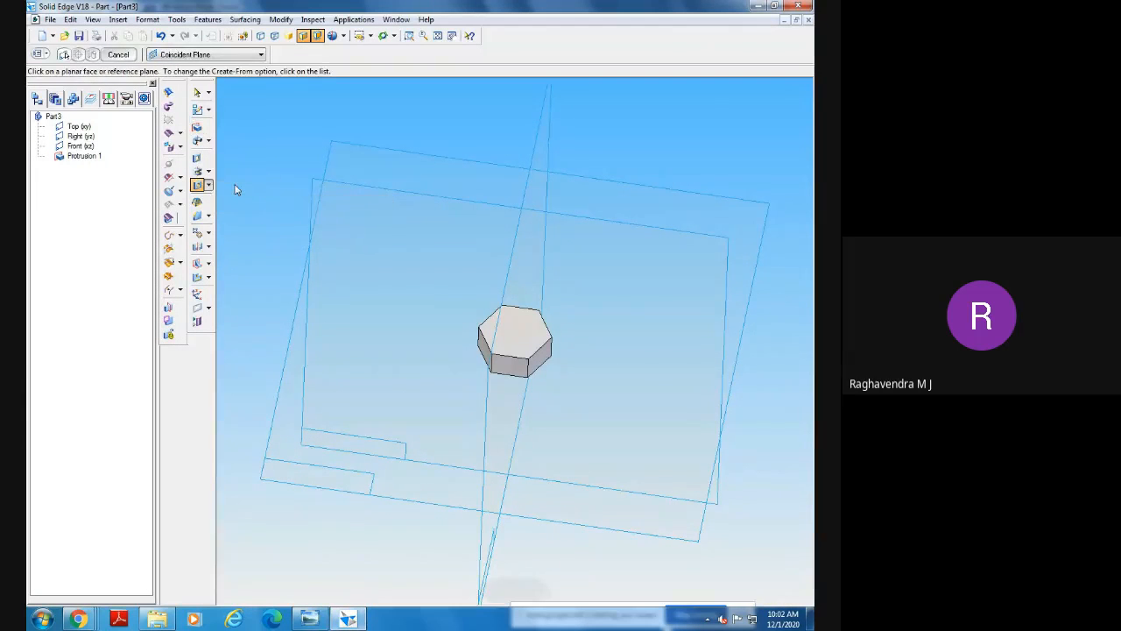
left_click(528, 335)
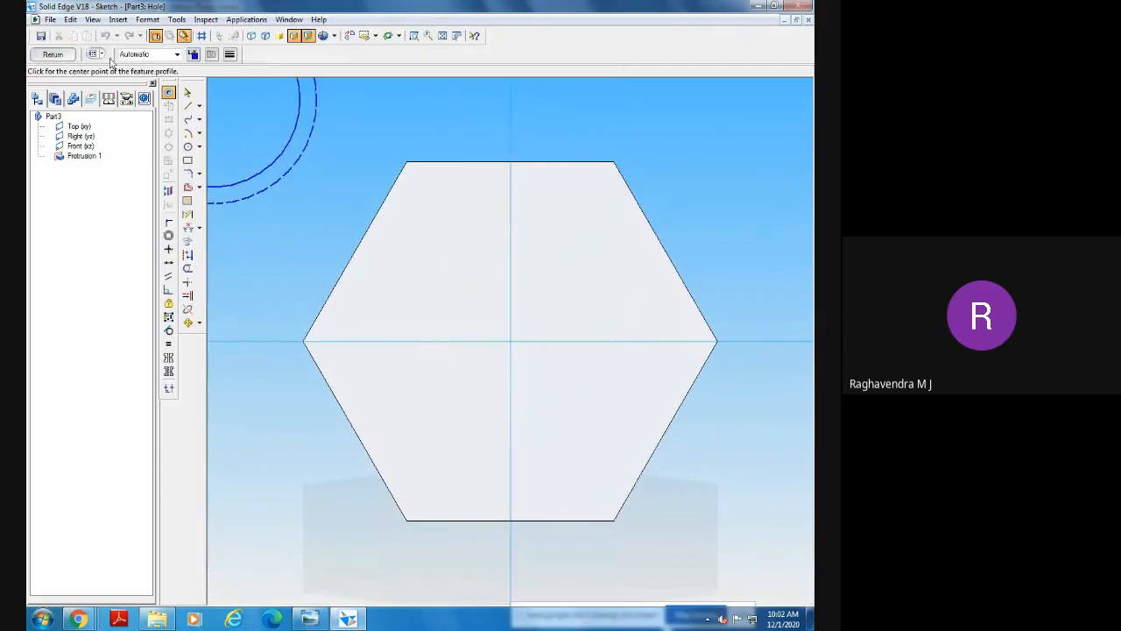
left_click(94, 54)
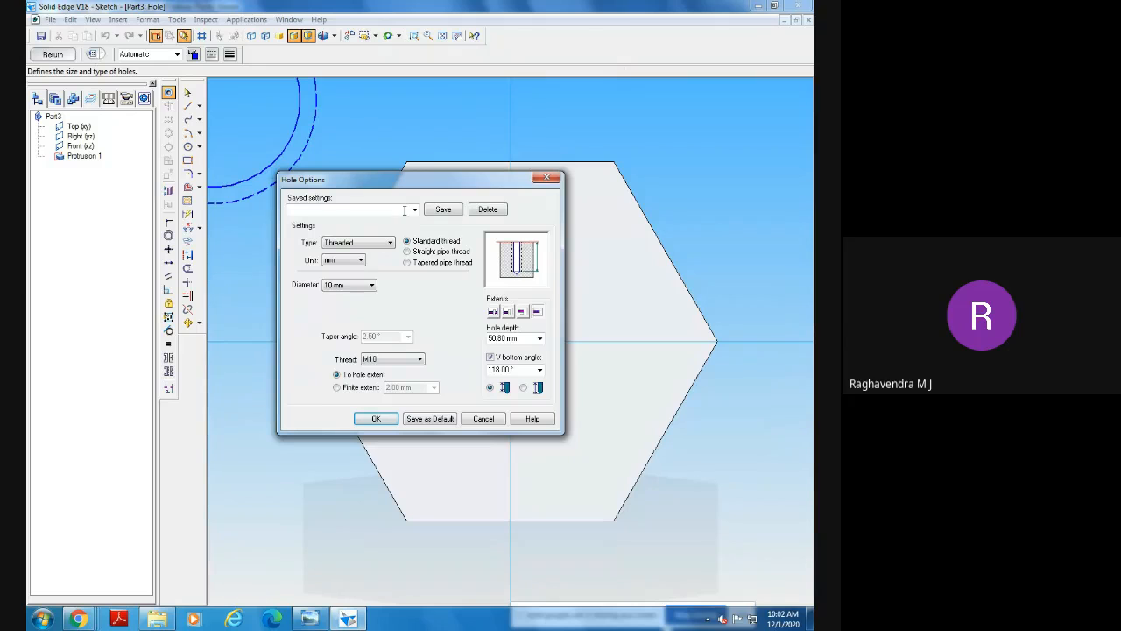
left_click(360, 243)
left_click(361, 245)
left_click(490, 357)
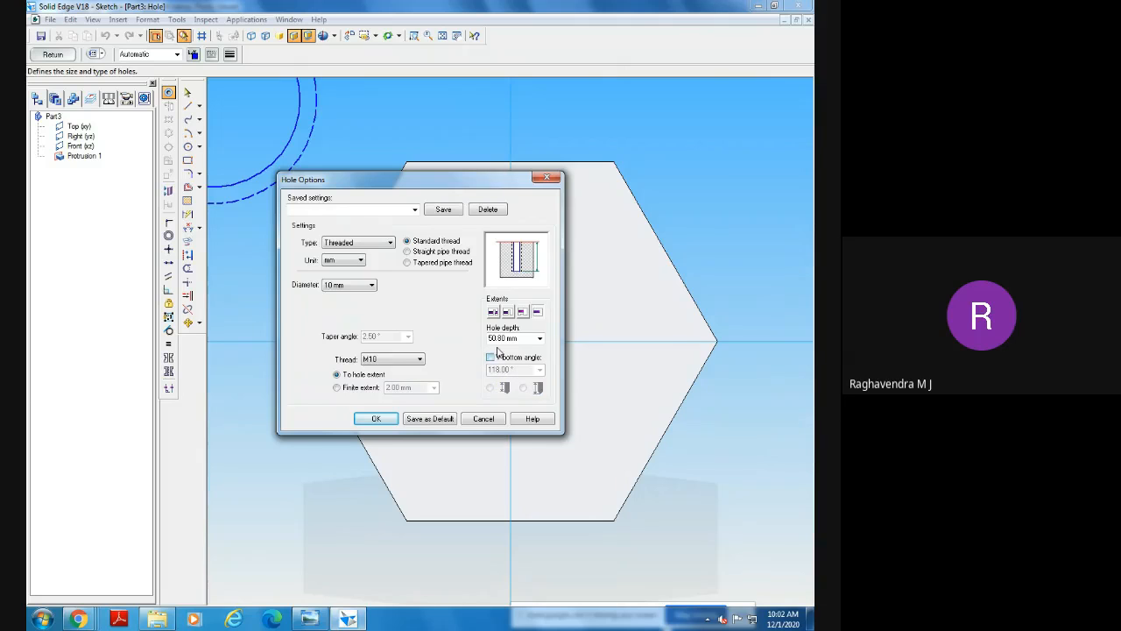
left_click(507, 313)
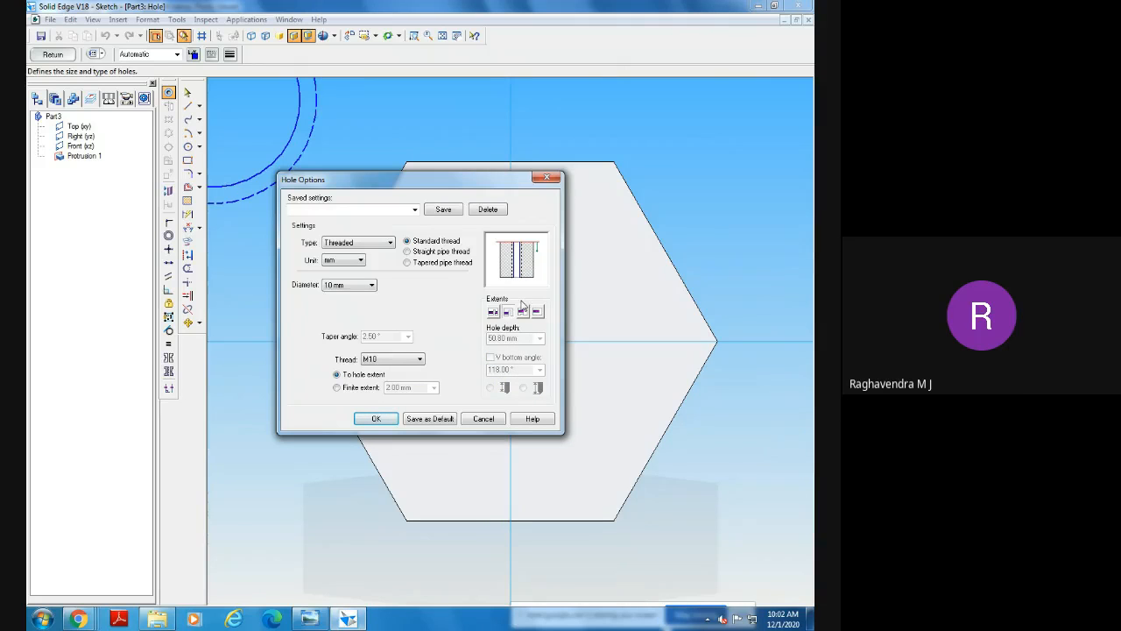
left_click(403, 360)
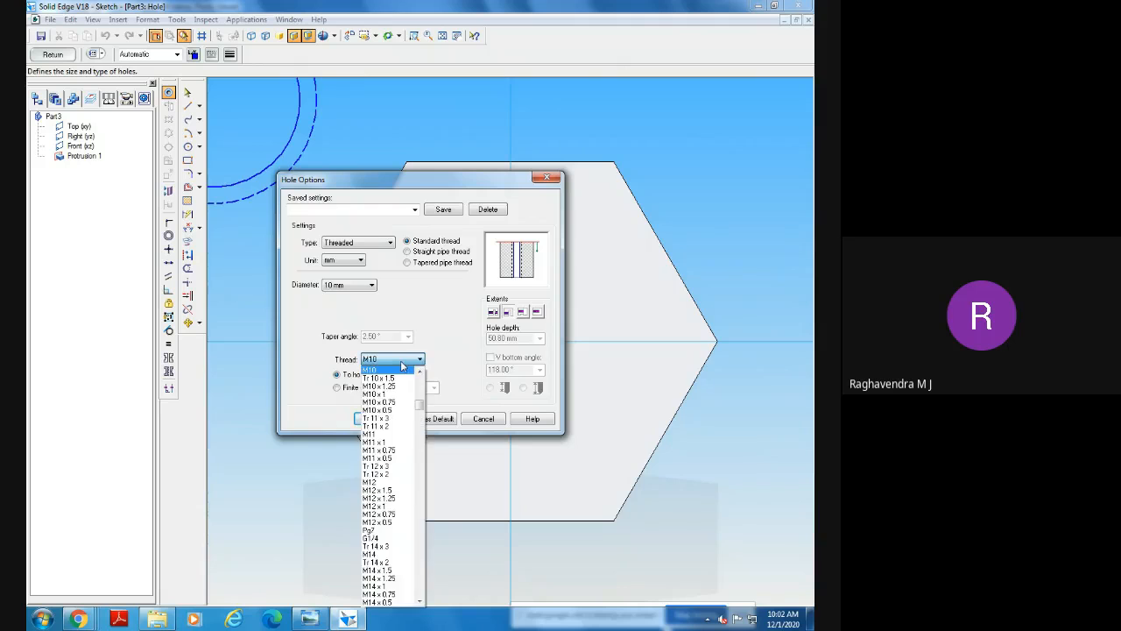
left_click(390, 370)
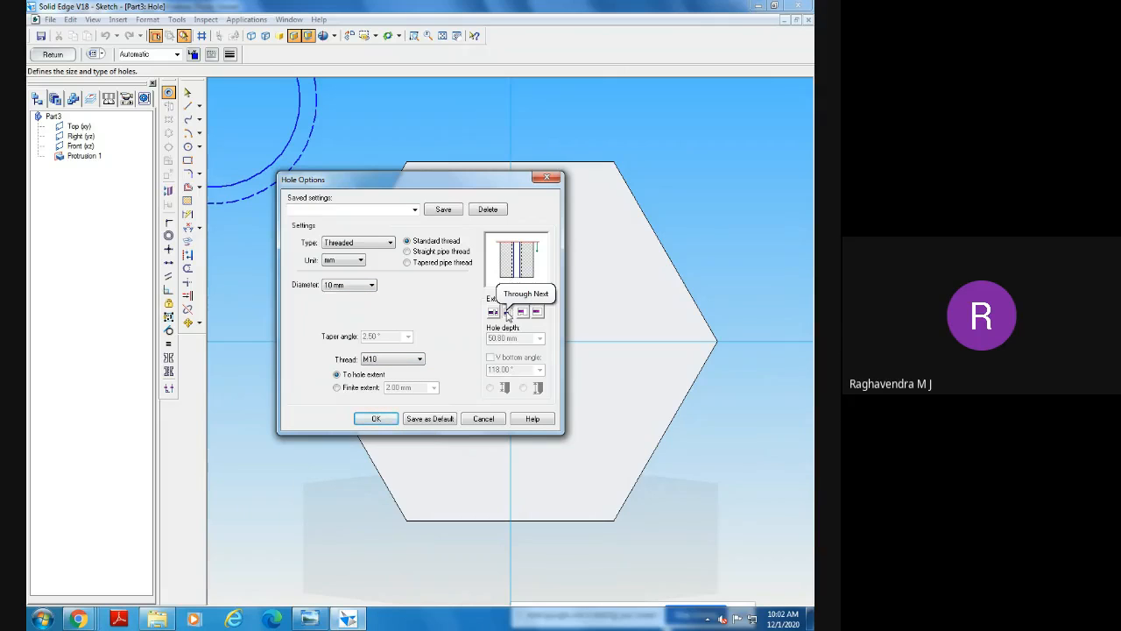
left_click(376, 418)
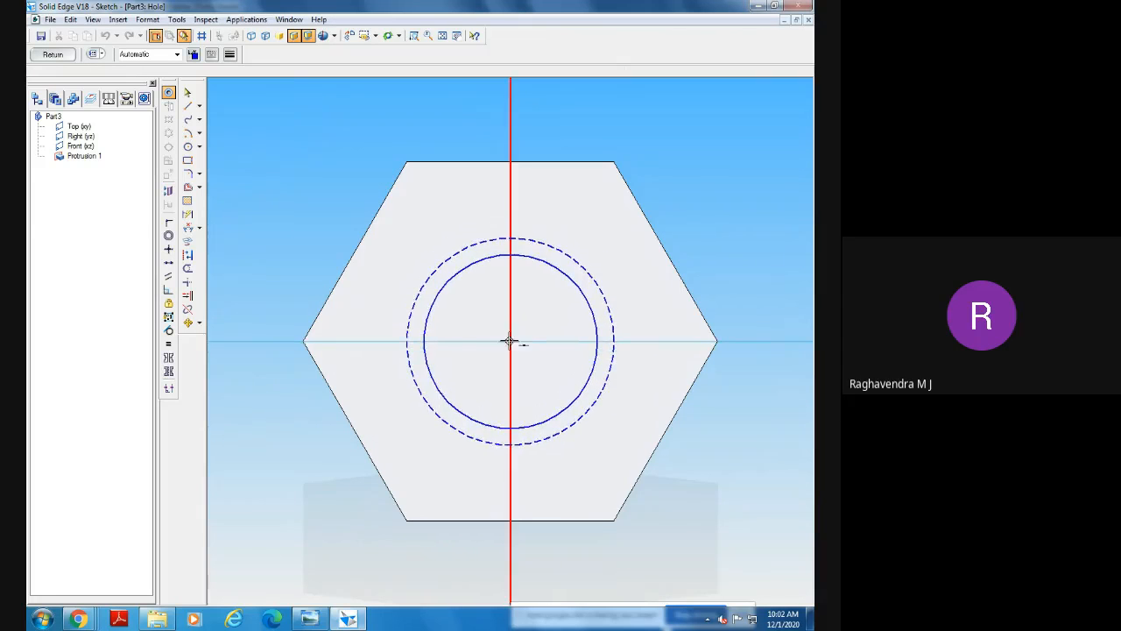
Place the hole at the intersection of the reference planes and cut it down through the nut.
left_click(510, 341)
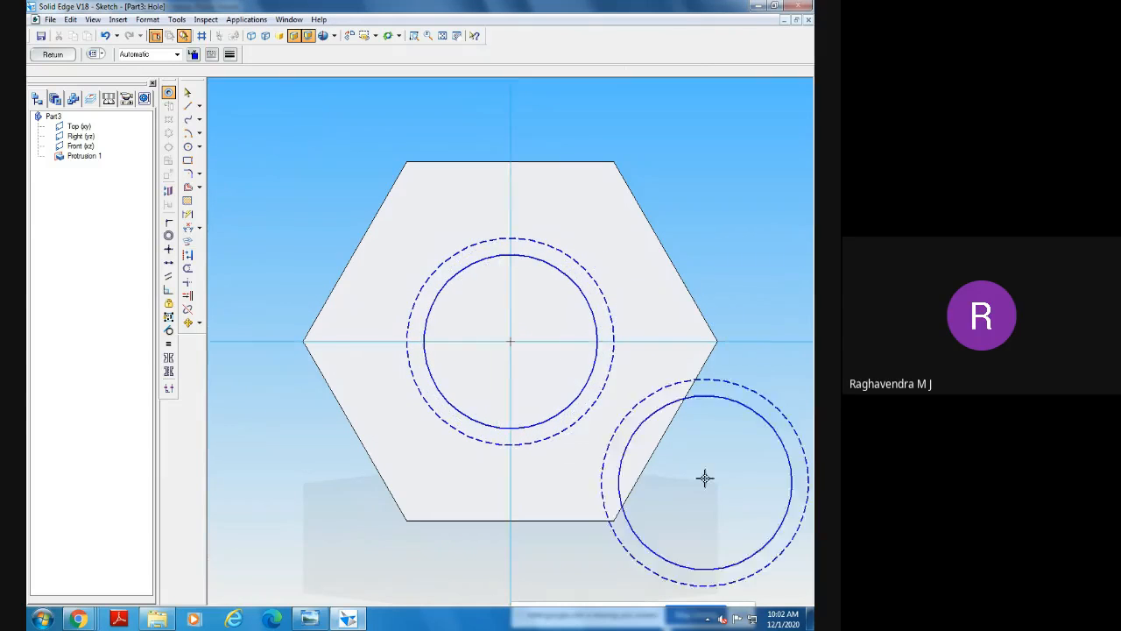
left_click(53, 55)
middle_click_drag(545, 448, 542, 518)
left_click(543, 519)
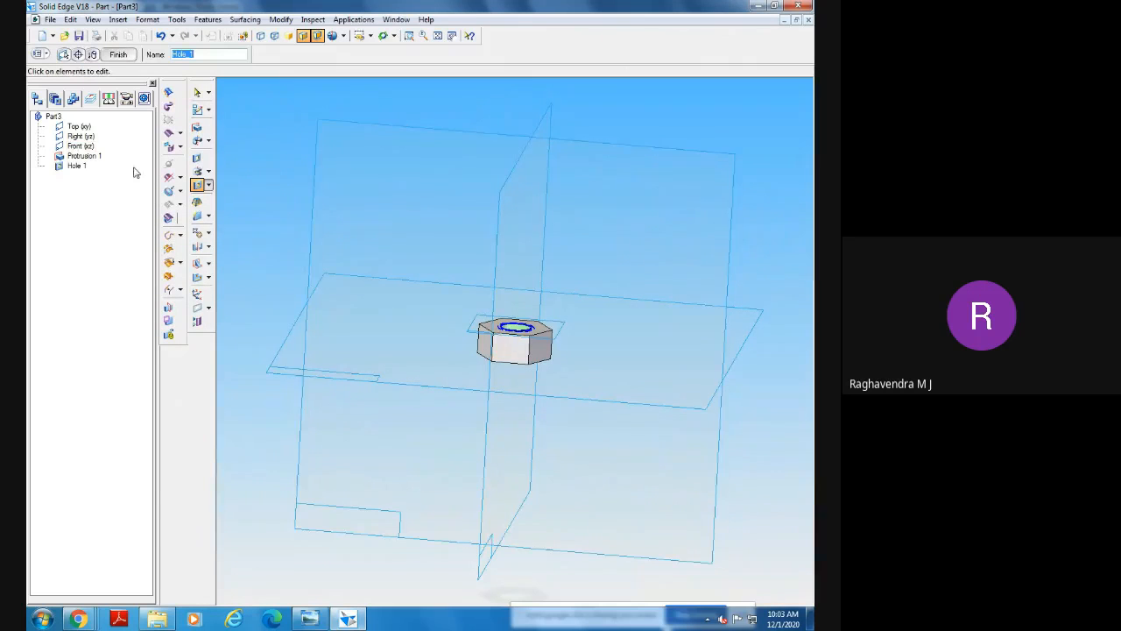
left_click(117, 54)
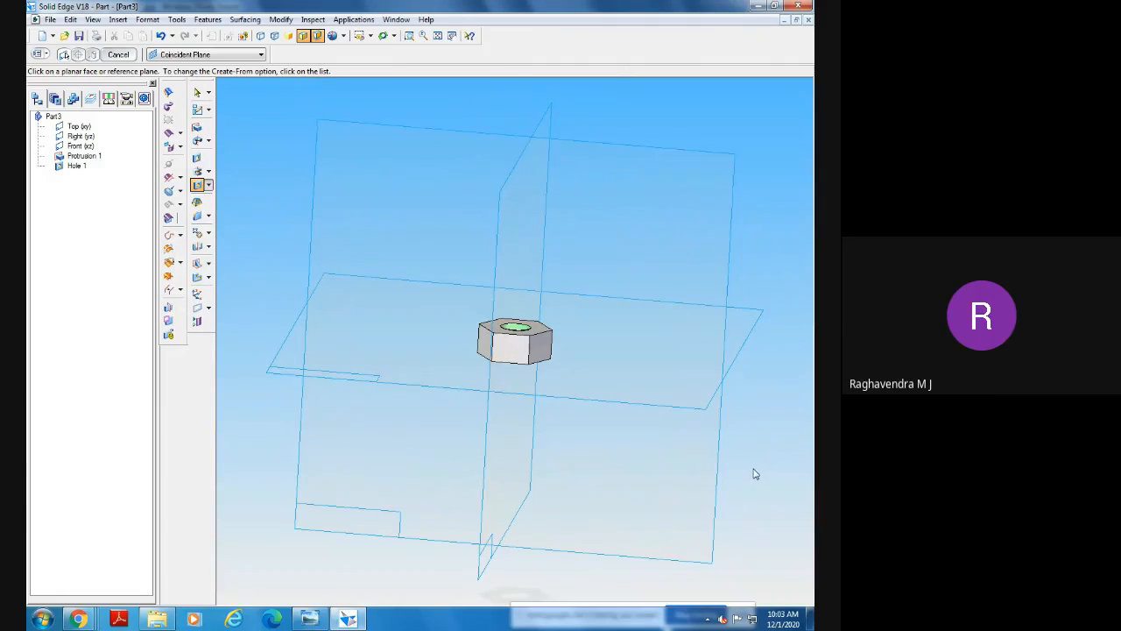
Examine the hole through the nut up close from different viewing angles.
middle_click_drag(750, 470, 613, 463)
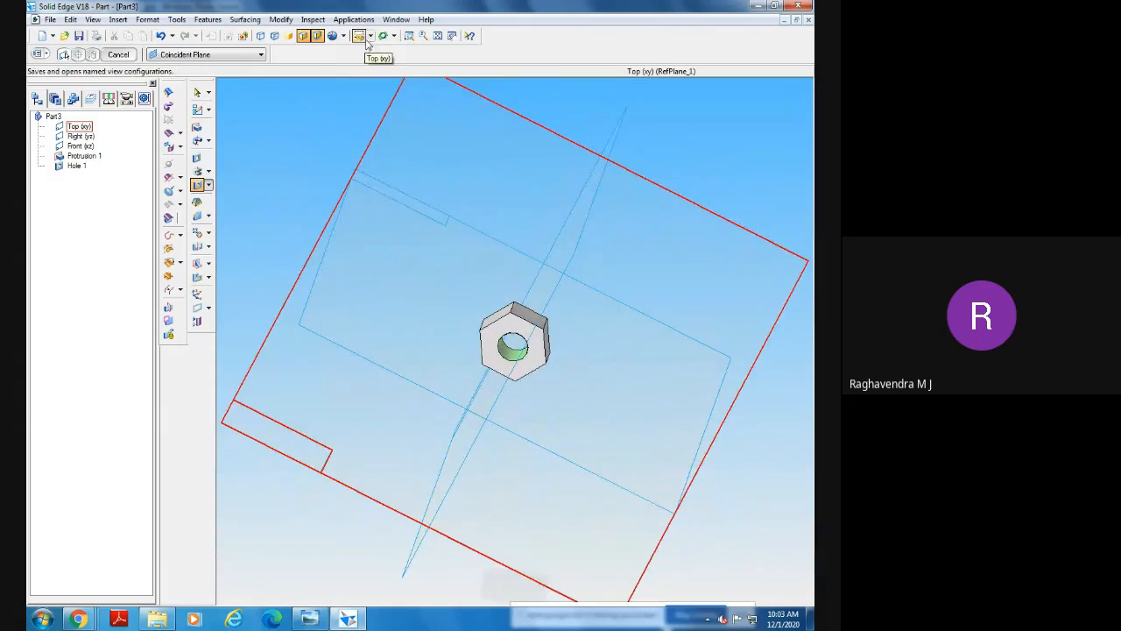
left_click(408, 35)
left_click_drag(479, 313, 570, 394)
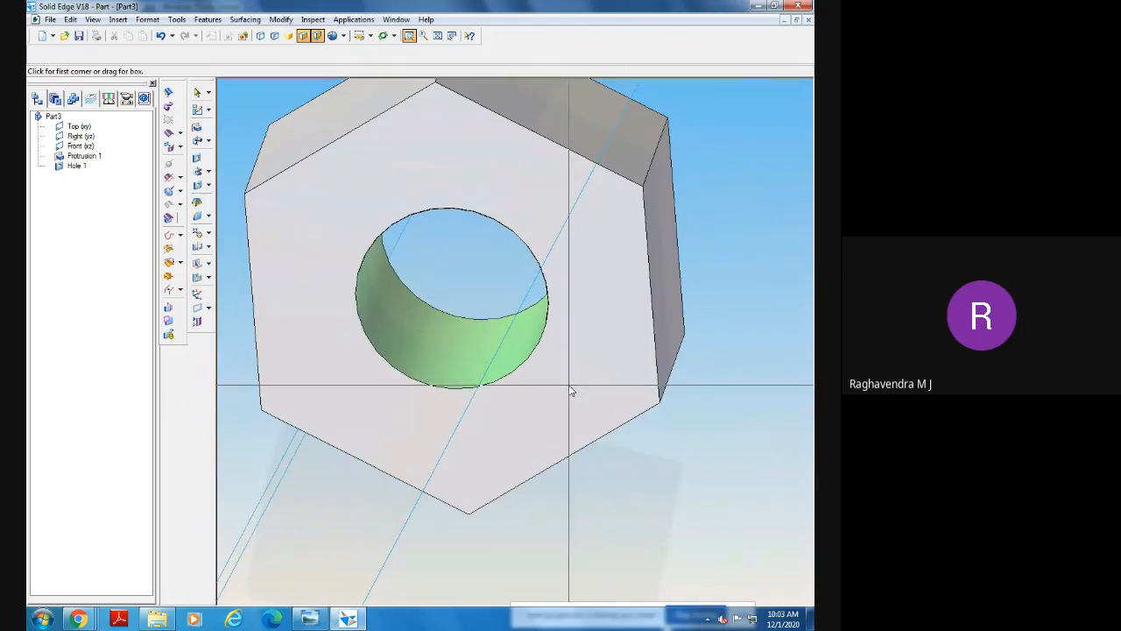
right_click(569, 386)
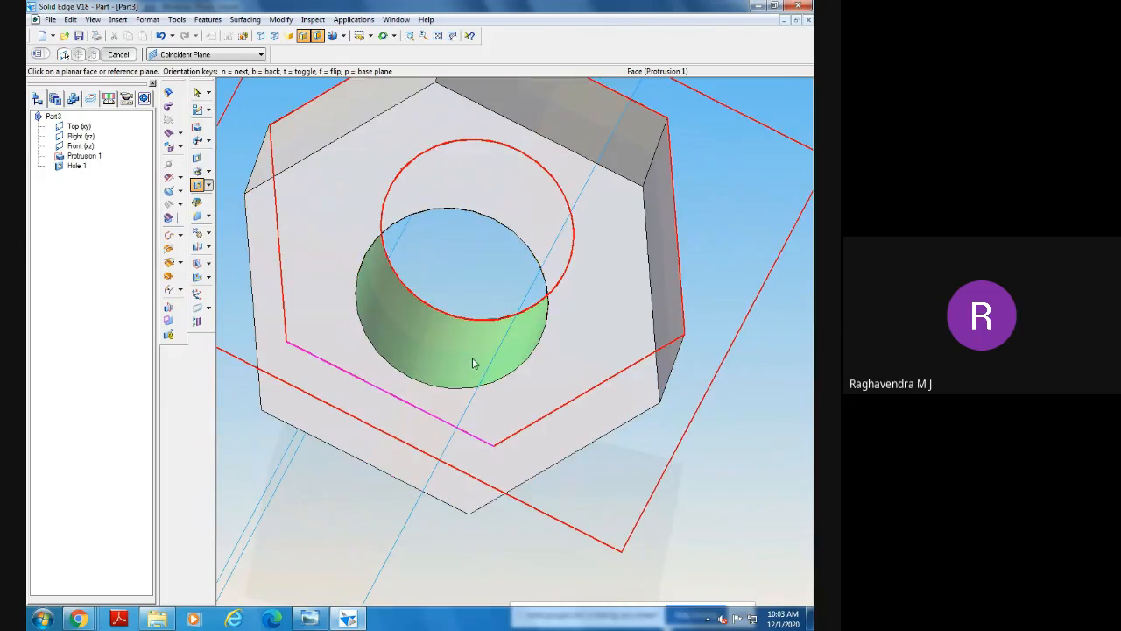
left_click(437, 36)
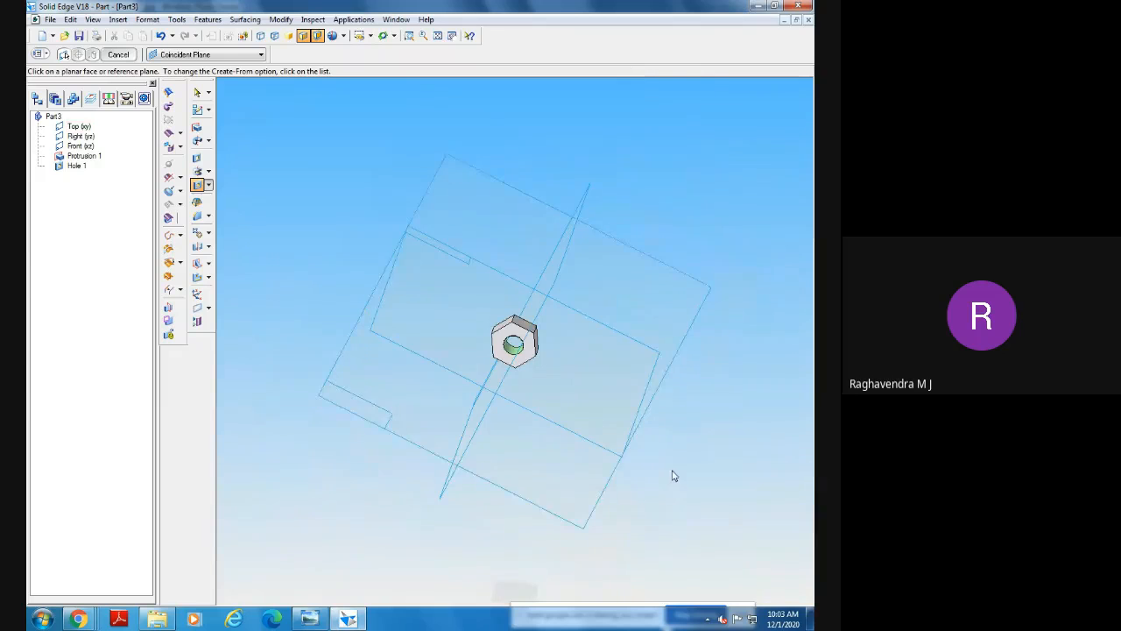
middle_click_drag(672, 471, 611, 466)
left_click(409, 37)
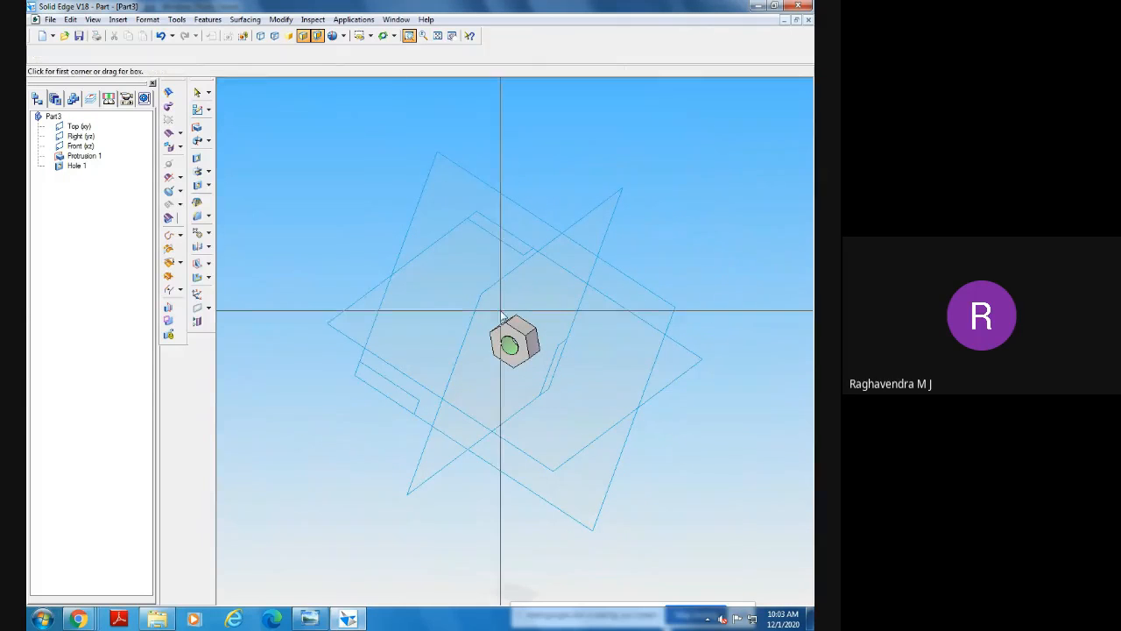
left_click(502, 316)
left_click(595, 385)
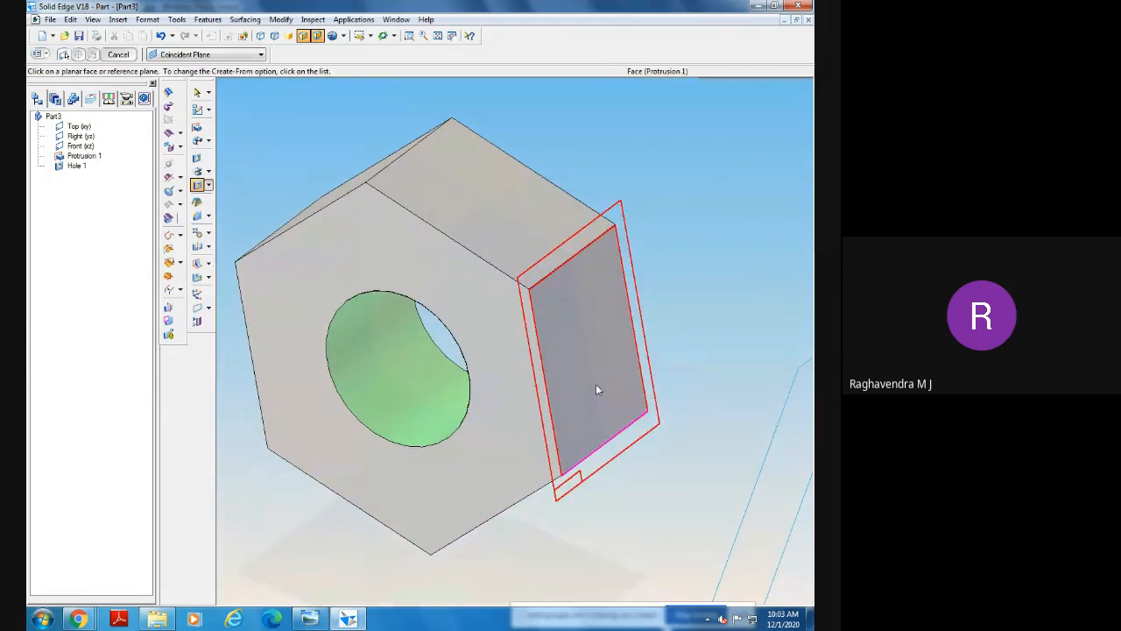
Turn on Textures in the view's rendering settings to display the thread inside the hole.
left_click(176, 19)
left_click(155, 36)
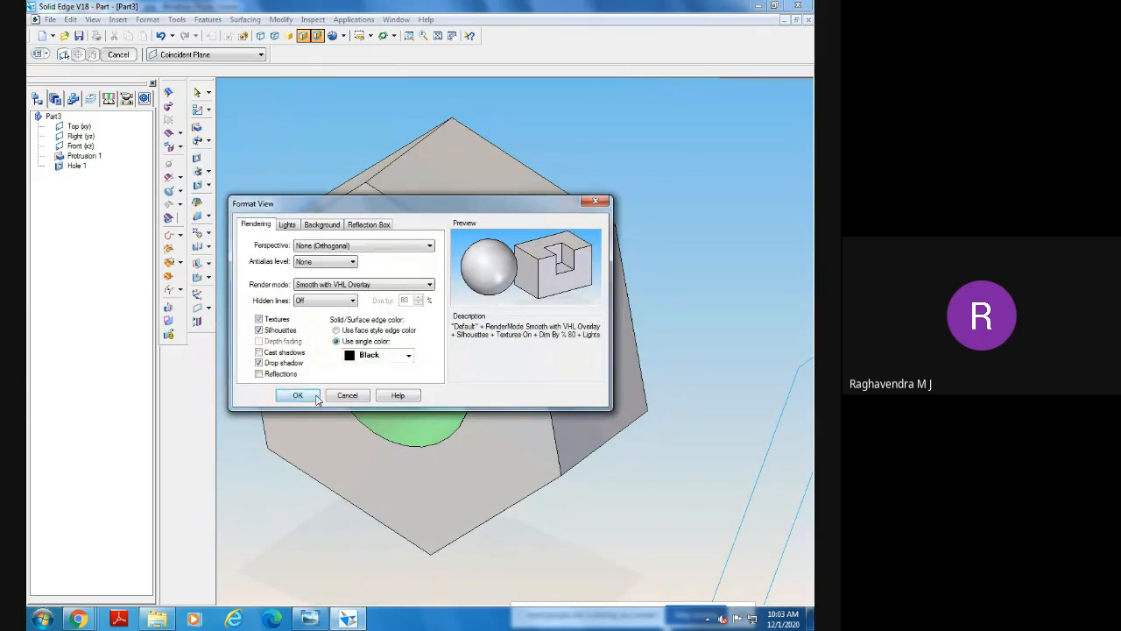
left_click(298, 396)
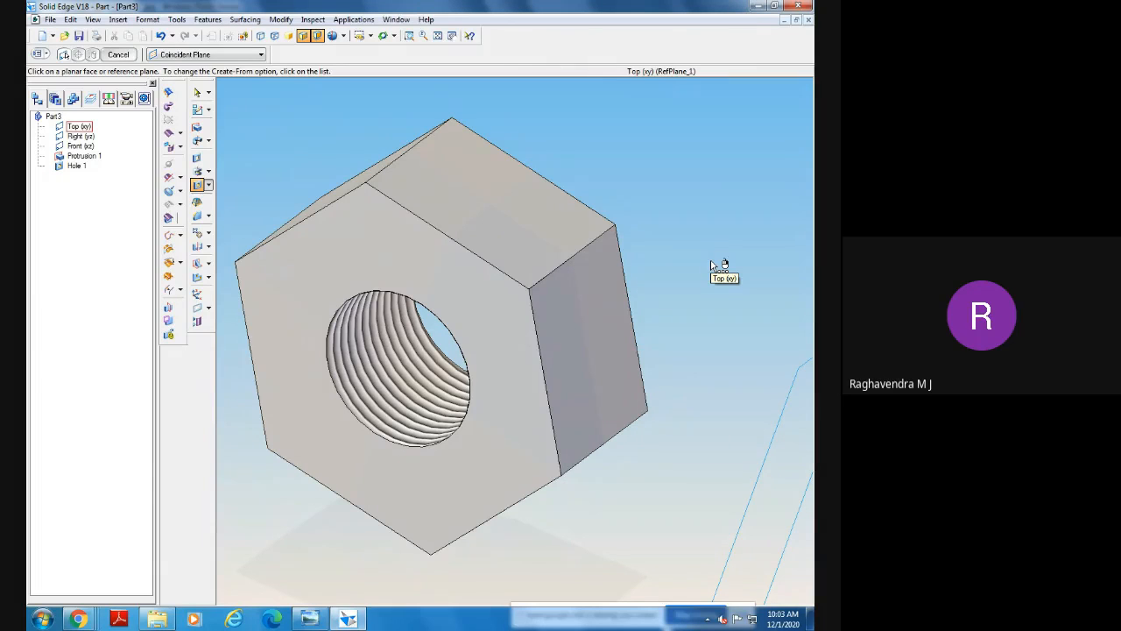
Turn off Textures in the view's rendering settings so the hole is displayed without its thread image.
left_click(177, 20)
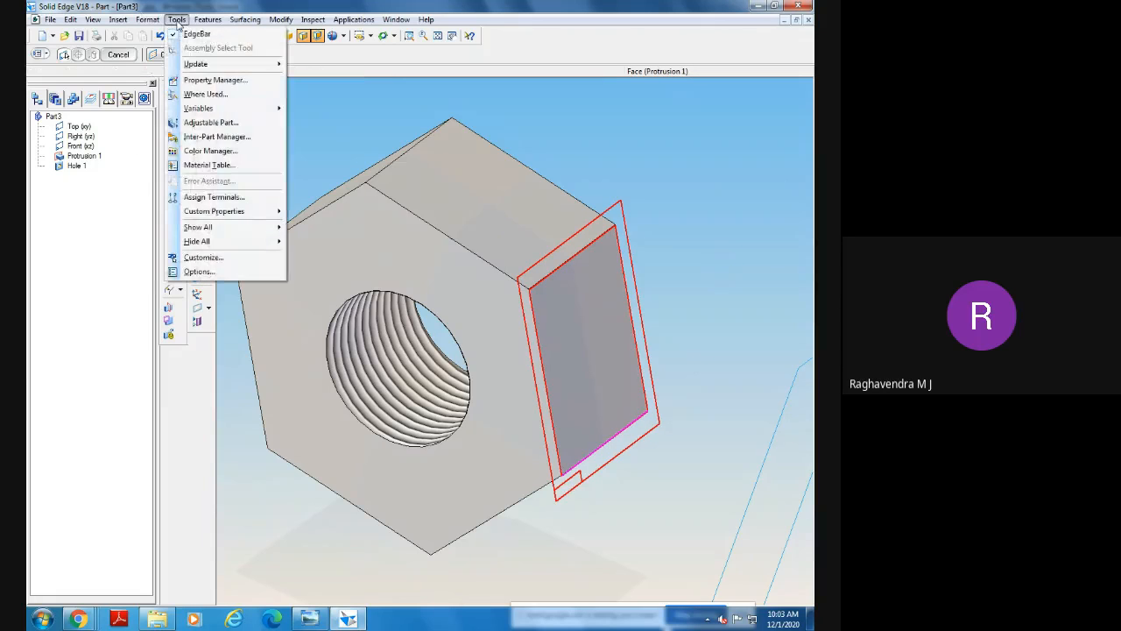
left_click(162, 48)
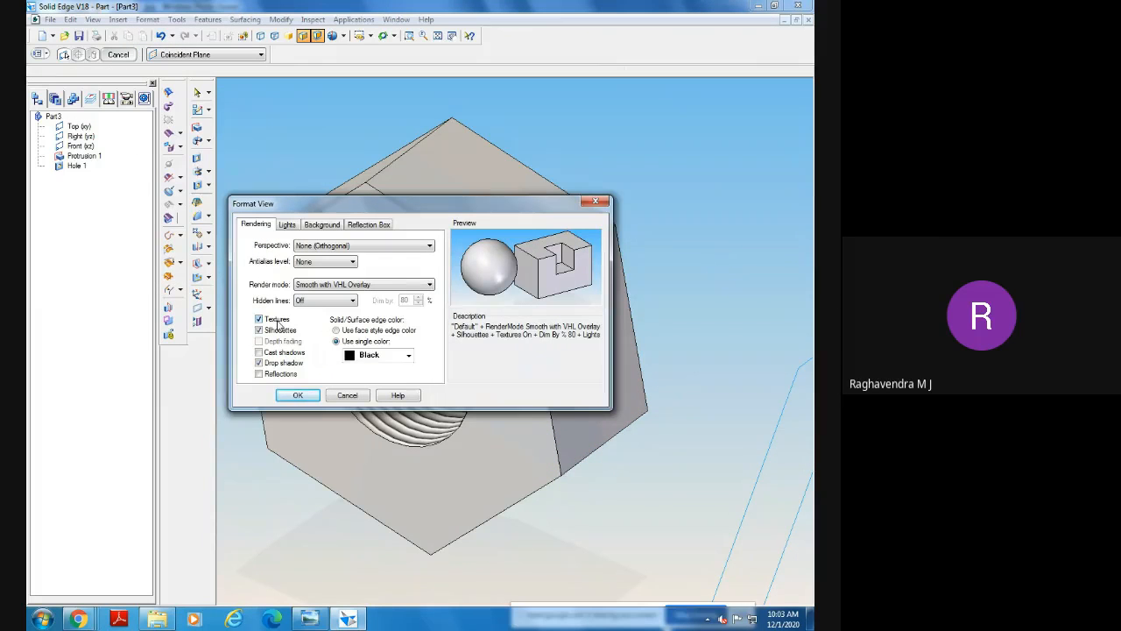
left_click(276, 320)
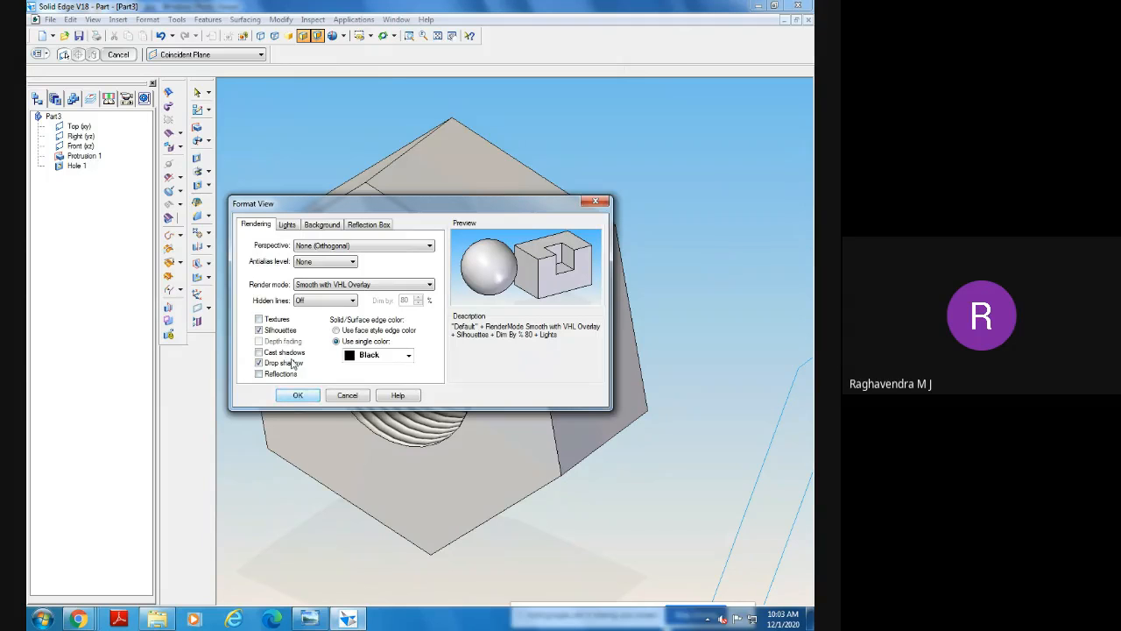
left_click(282, 395)
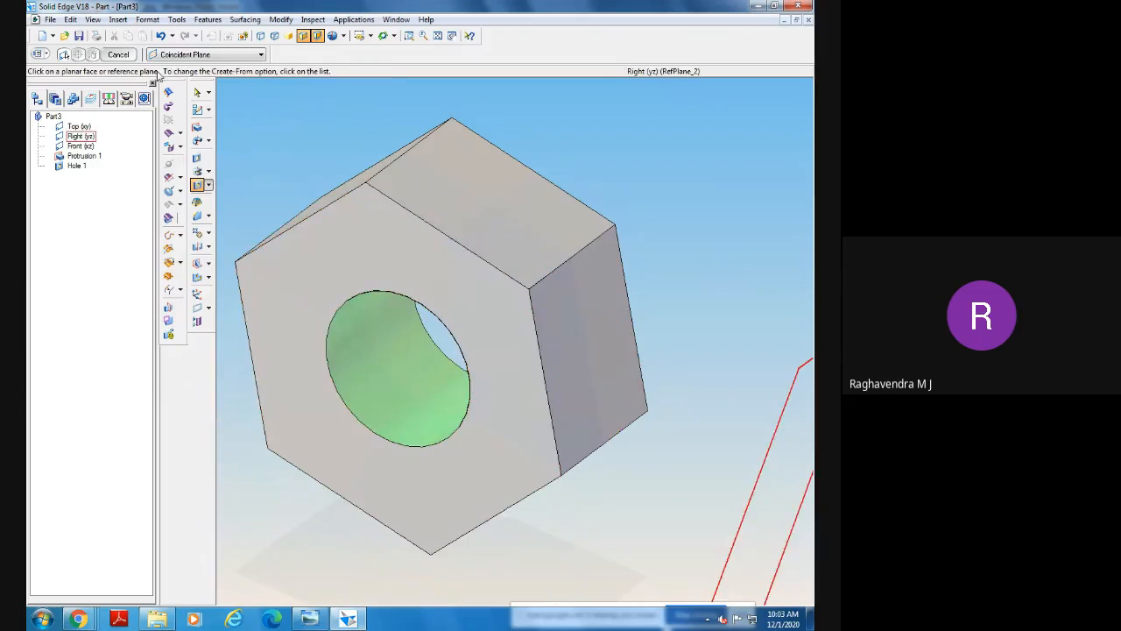
left_click(437, 37)
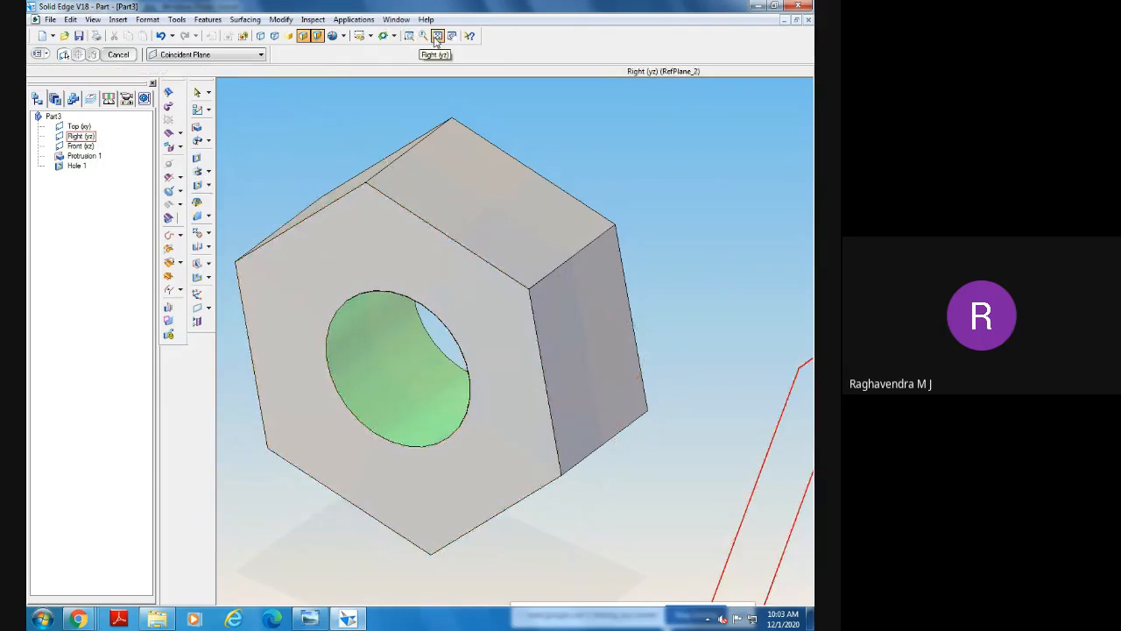
middle_click_drag(355, 263, 355, 152)
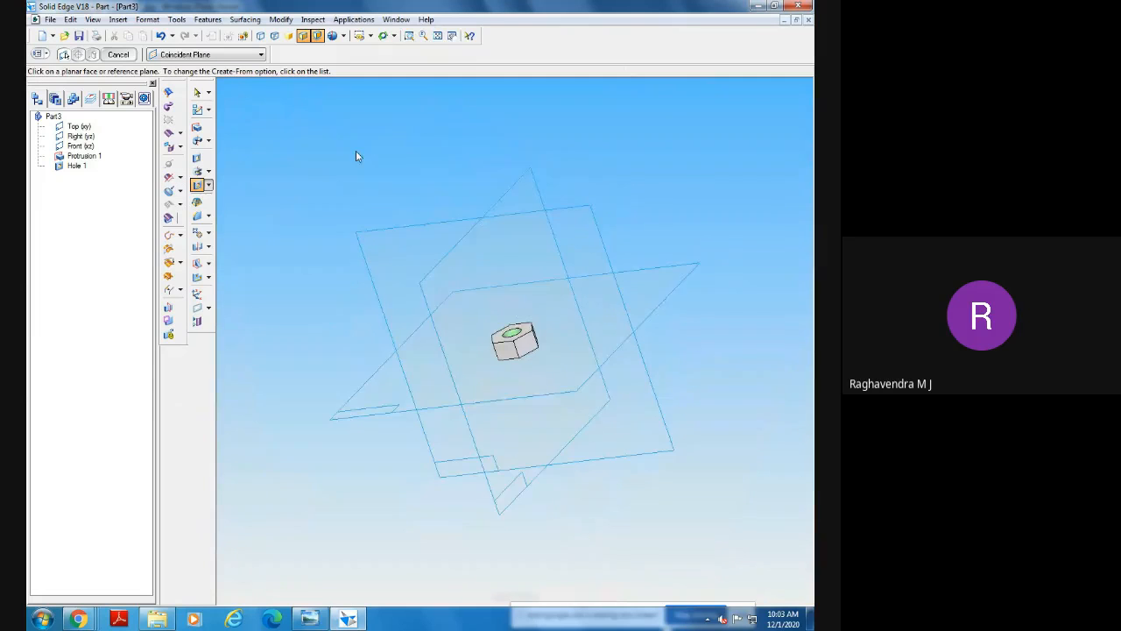
left_click(437, 36)
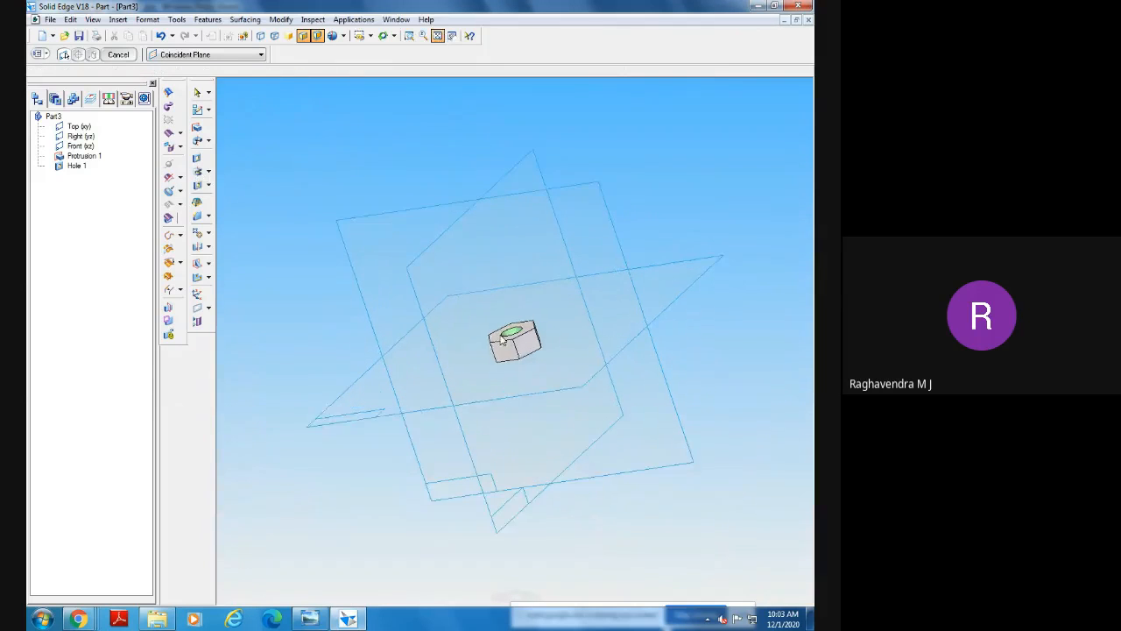
left_click(548, 365)
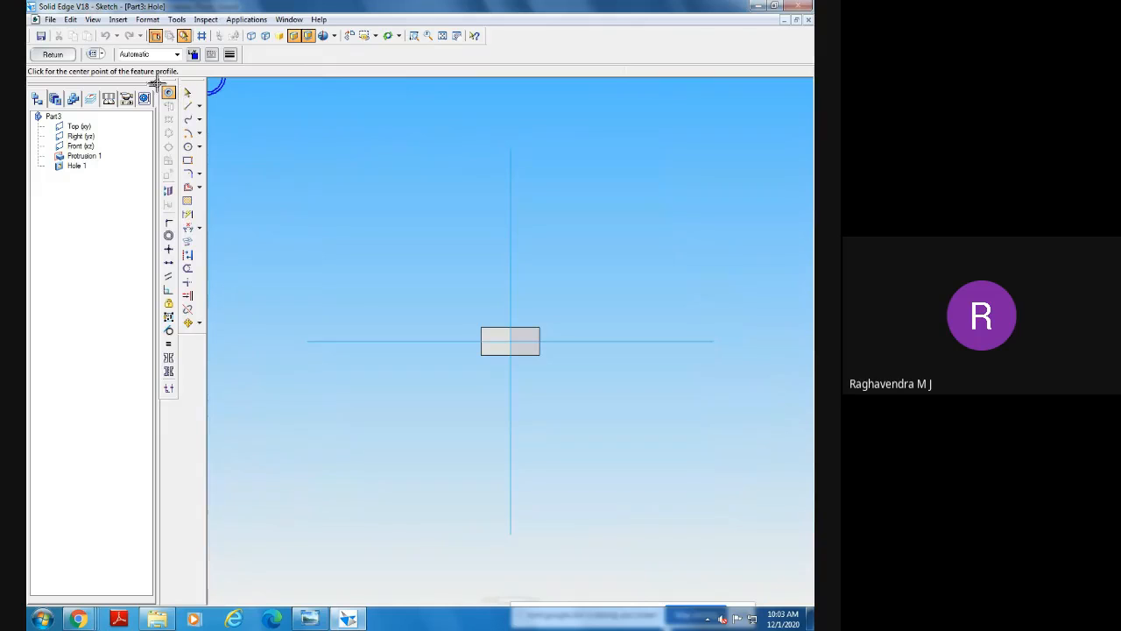
left_click(53, 56)
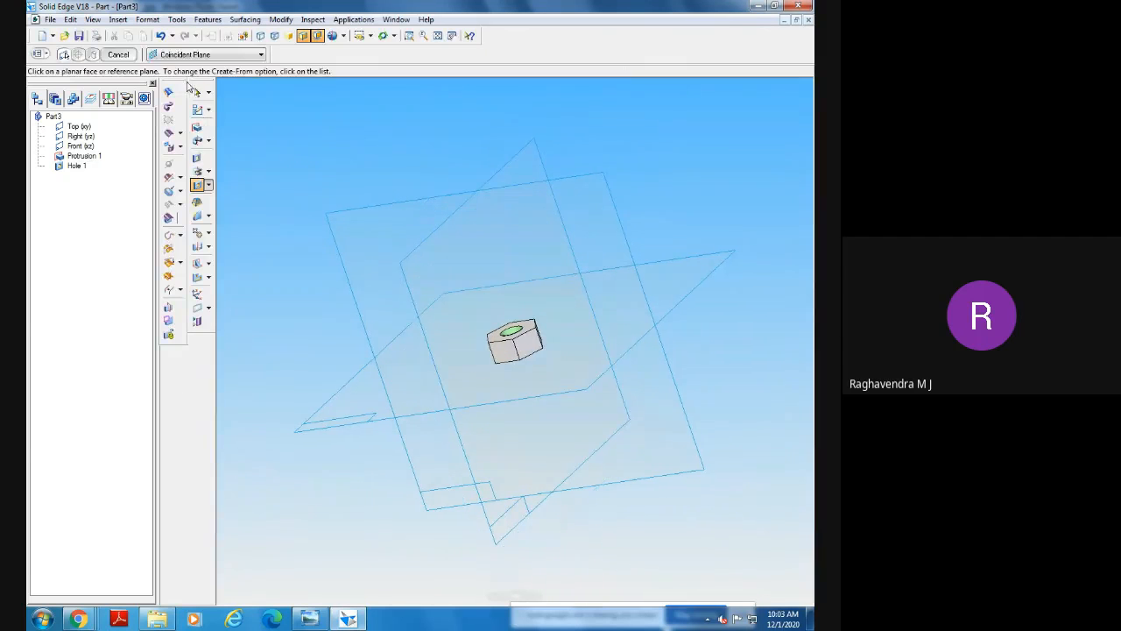
left_click(196, 92)
Examine the chamfered hexagon corners in the M10 nut drawing in Windows Photo Viewer and compare them with the Solid Edge model.
left_click(311, 616)
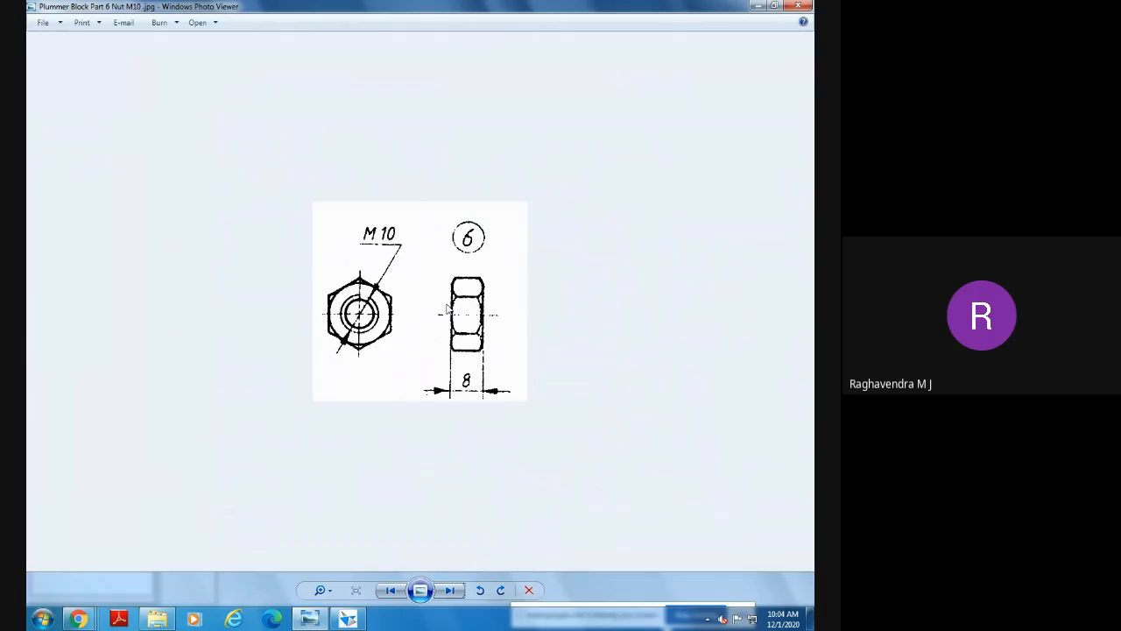
left_click(352, 619)
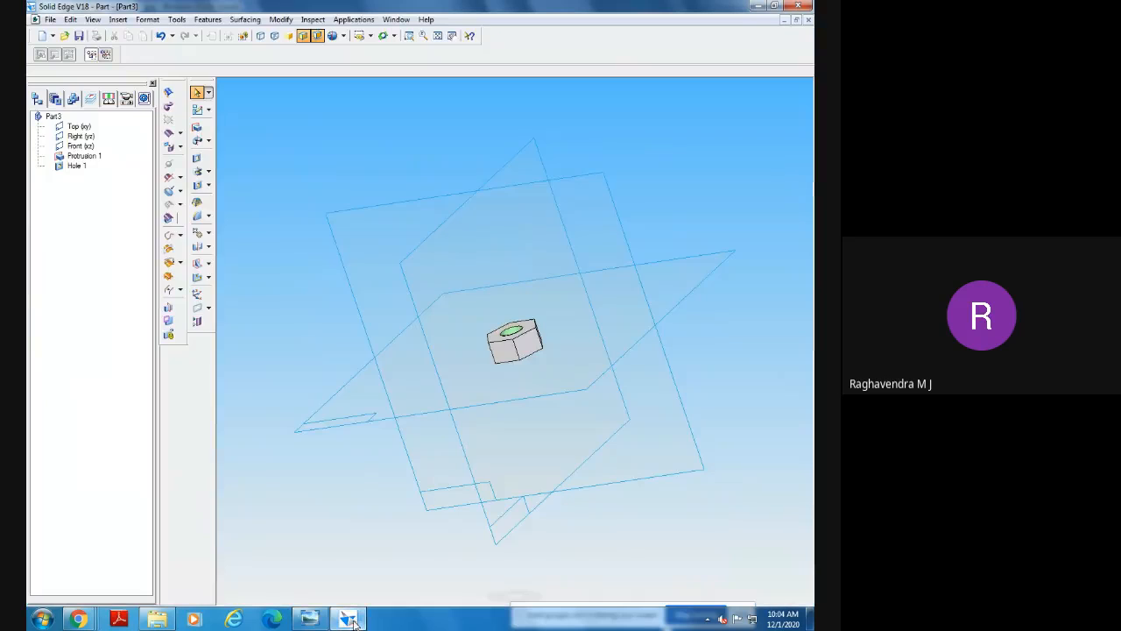
middle_click_drag(372, 515, 424, 522)
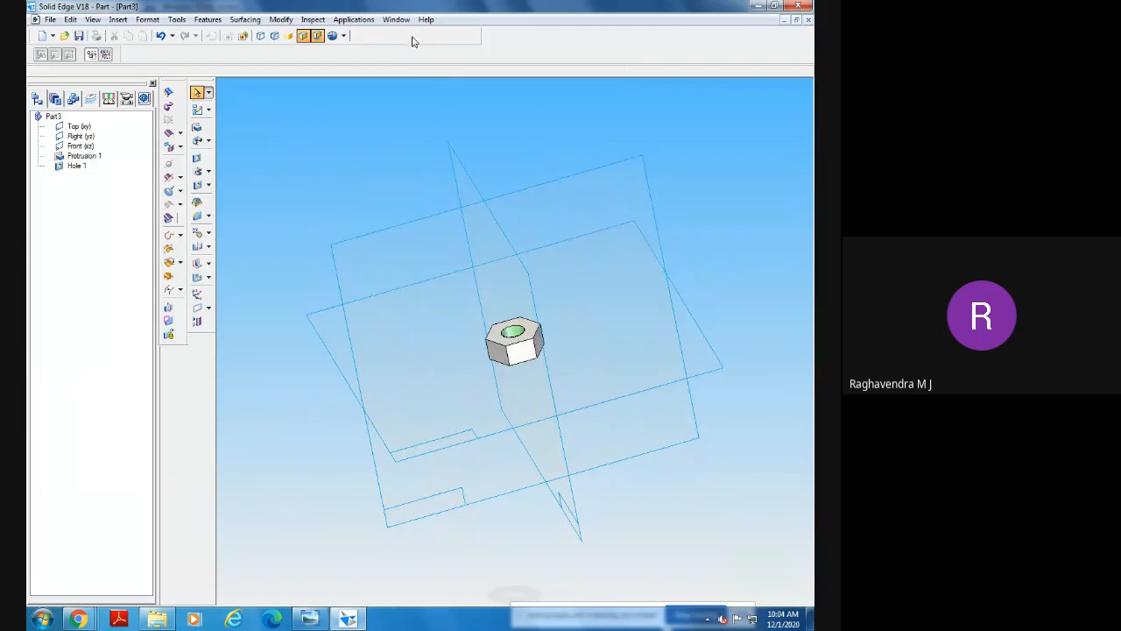
left_click(410, 36)
left_click_drag(465, 268, 591, 383)
key("Escape")
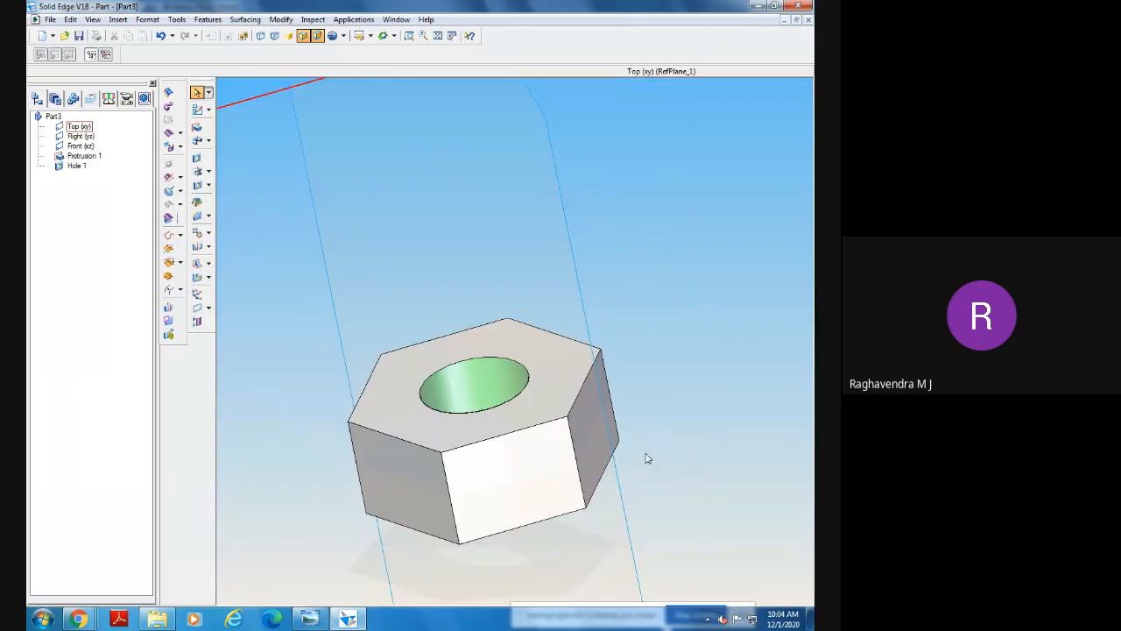
middle_click_drag(646, 458, 632, 456)
left_click(438, 36)
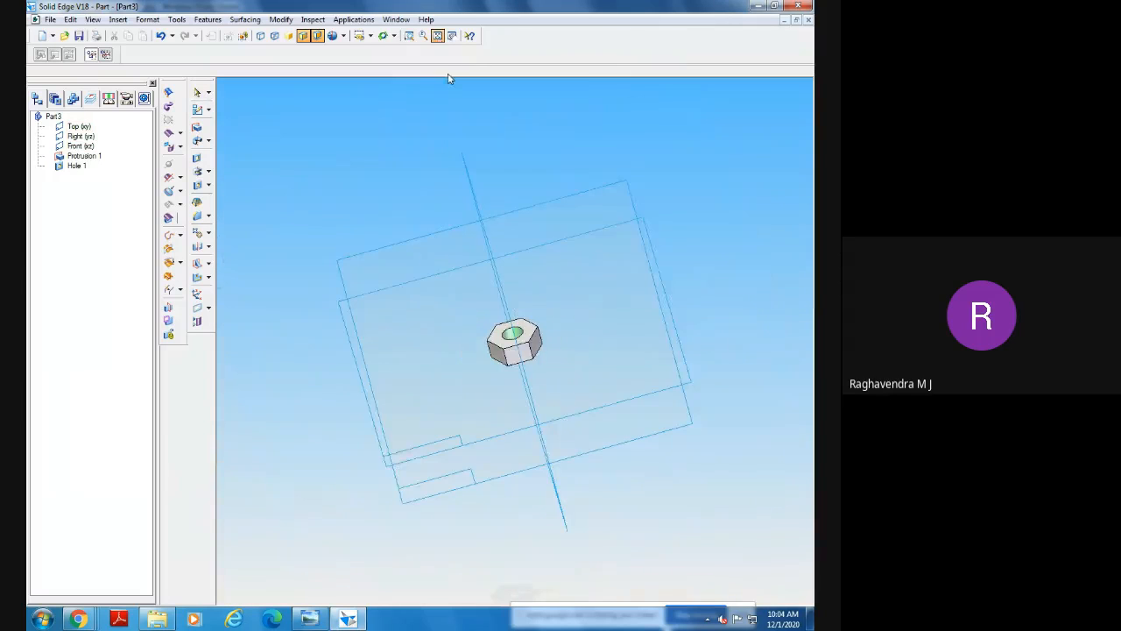
Start a Revolved Cutout with its profile sketch on the Front (xz) plane through the nut.
left_click(207, 171)
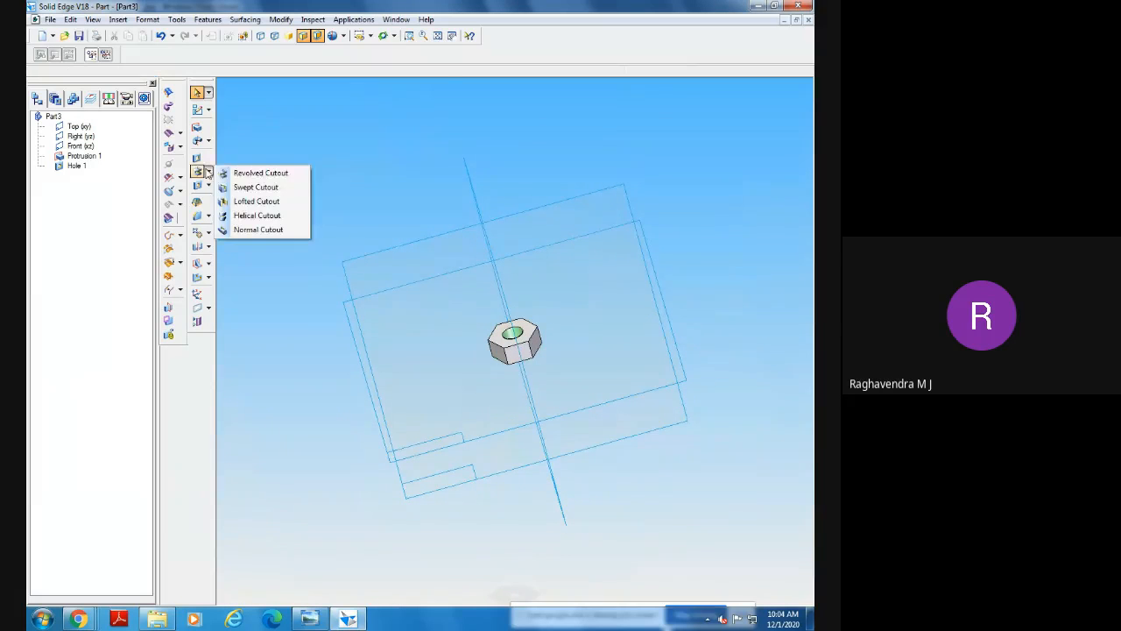
left_click(268, 179)
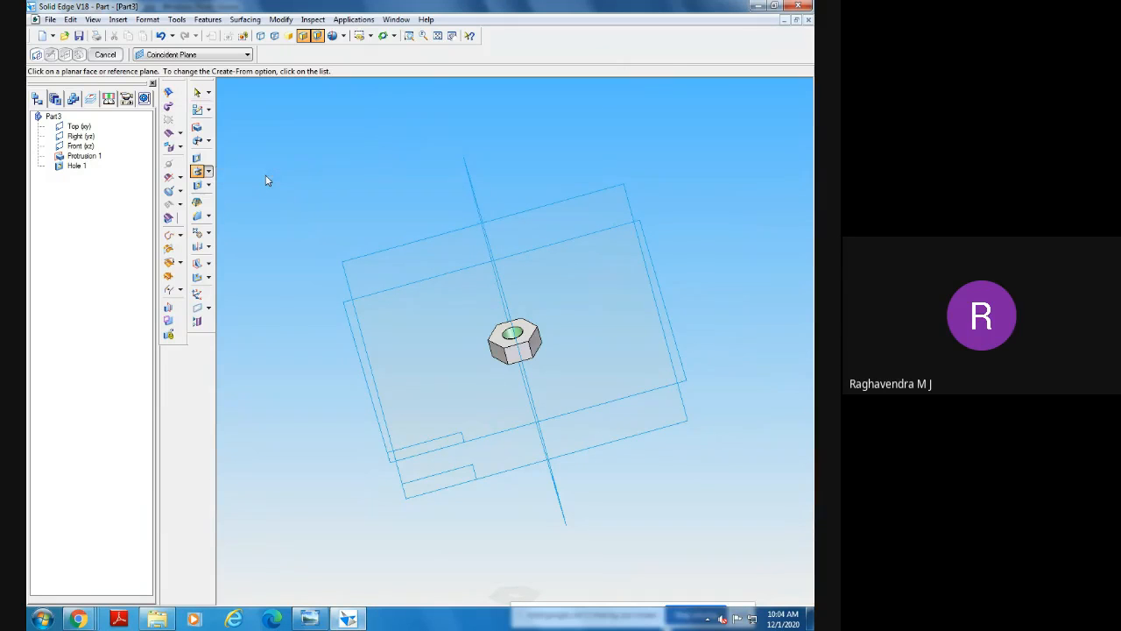
middle_click_drag(631, 503, 659, 566)
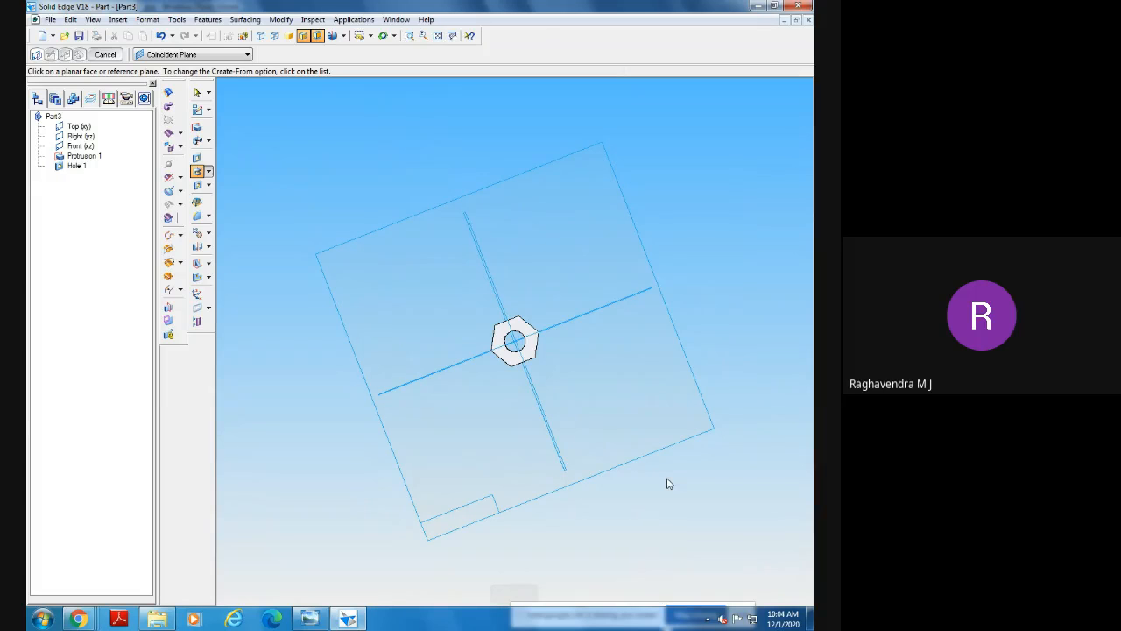
left_click(409, 35)
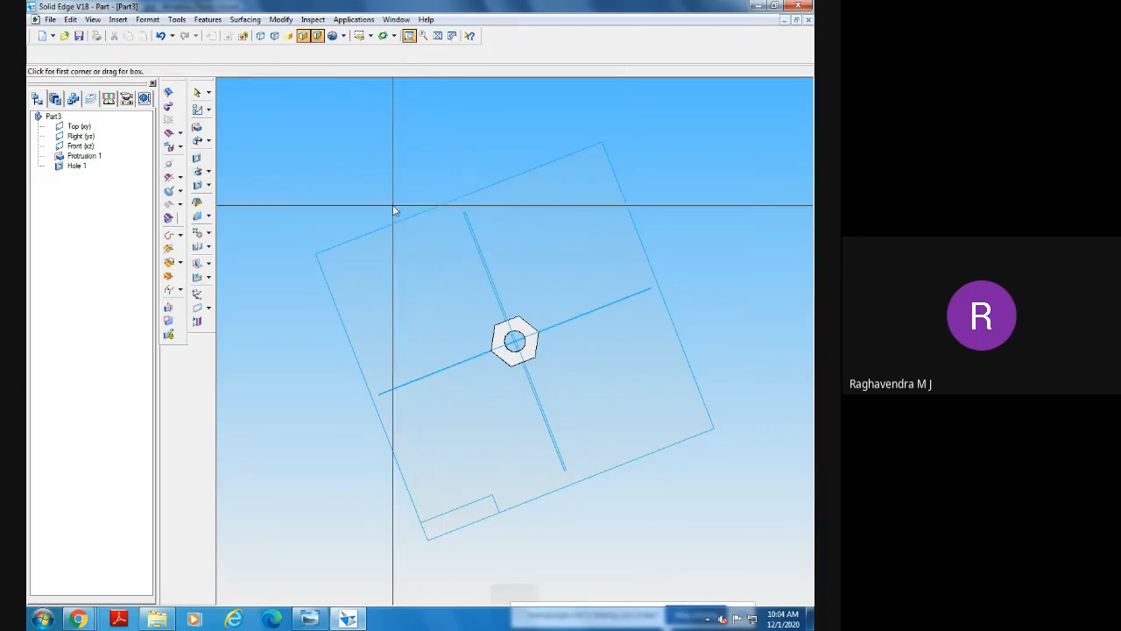
left_click_drag(392, 205, 671, 473)
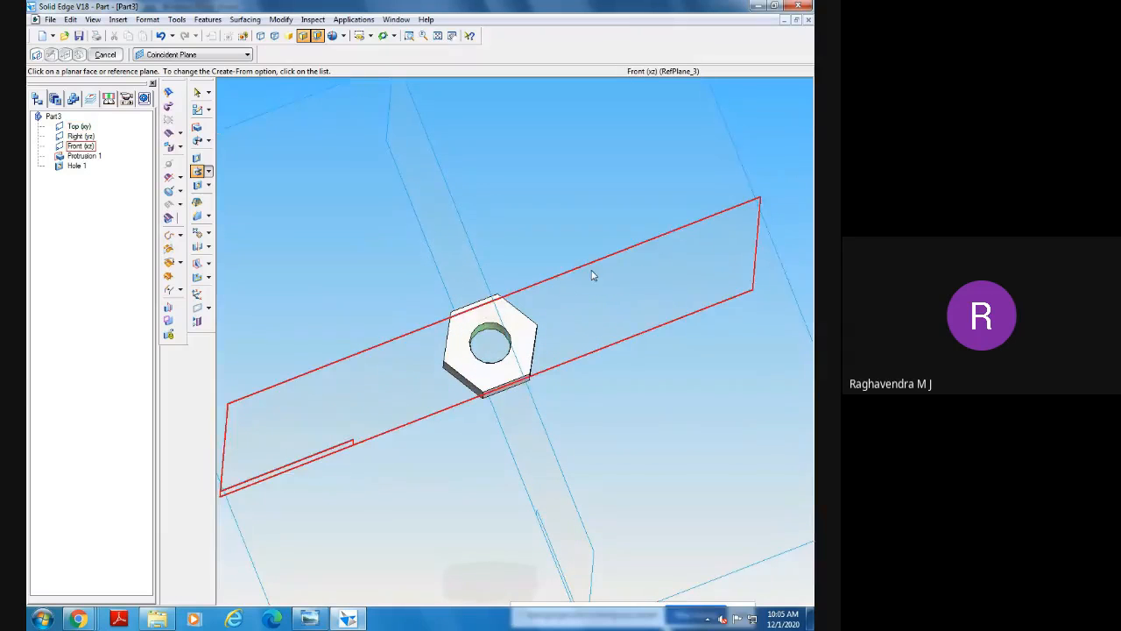
mouse_move(600, 290)
middle_mouse_down()
mouse_move(601, 307)
mouse_move(590, 281)
middle_mouse_up()
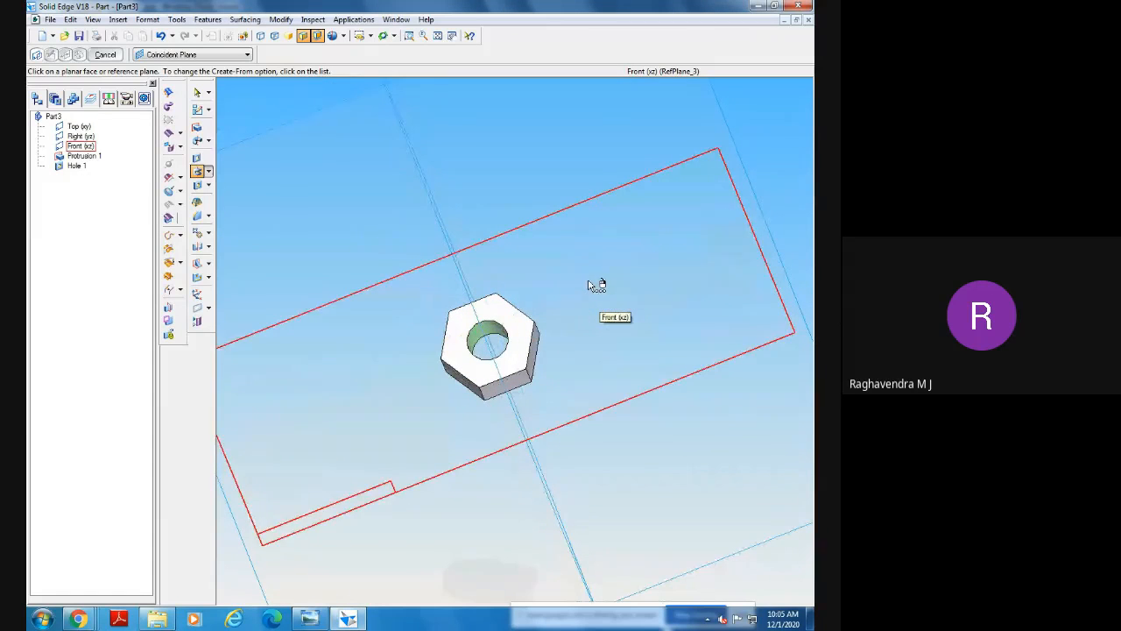
left_click(208, 172)
left_click(237, 173)
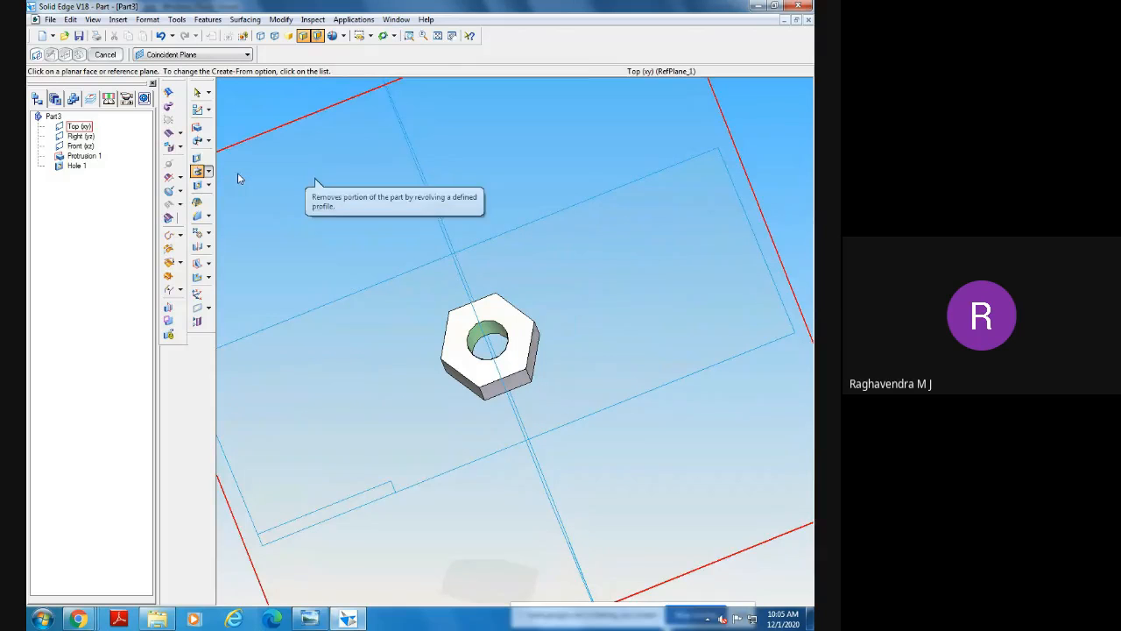
left_click(398, 304)
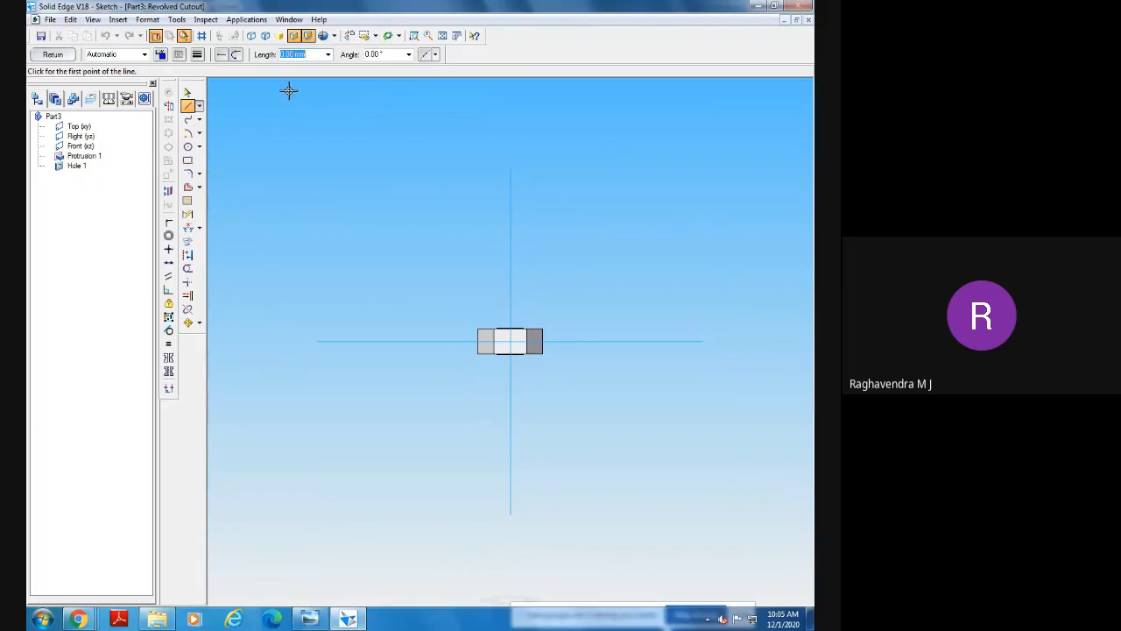
Draw a slanted line from the nut's lower right corner up to the vertical reference plane above the nut.
left_click(415, 35)
left_click_drag(443, 293, 613, 423)
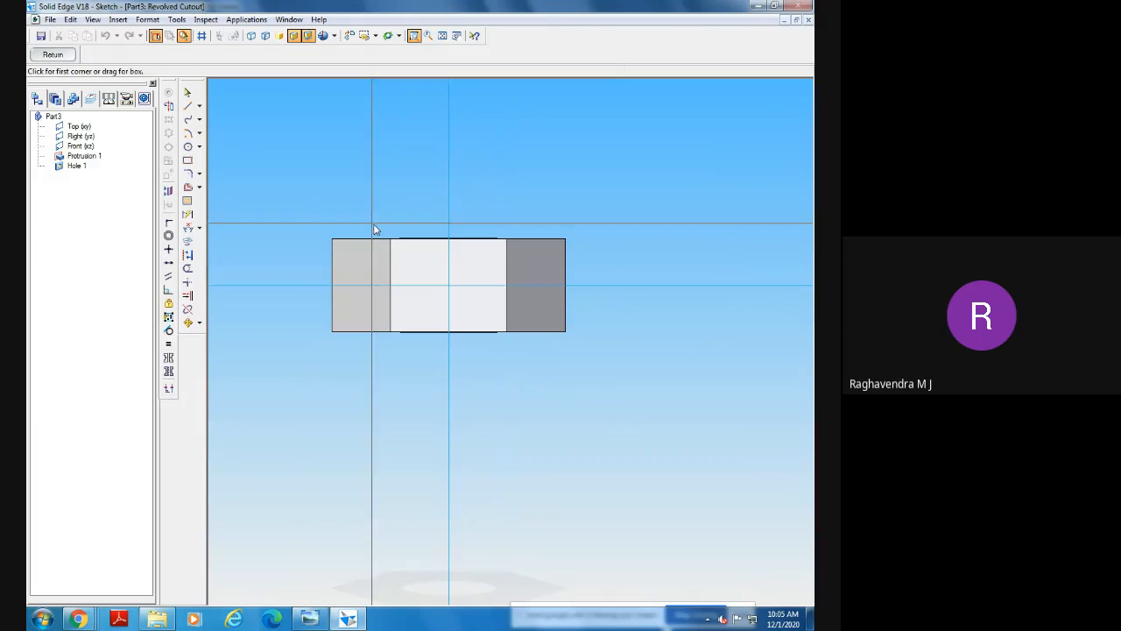
left_click_drag(291, 192, 620, 403)
right_click(667, 459)
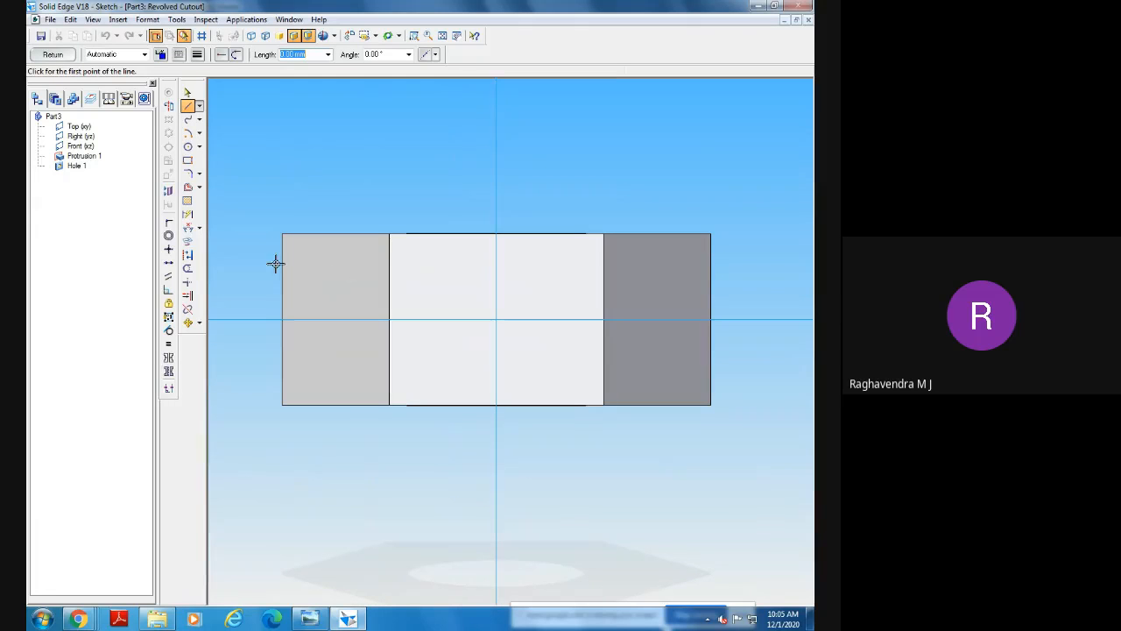
key("ctrl+i")
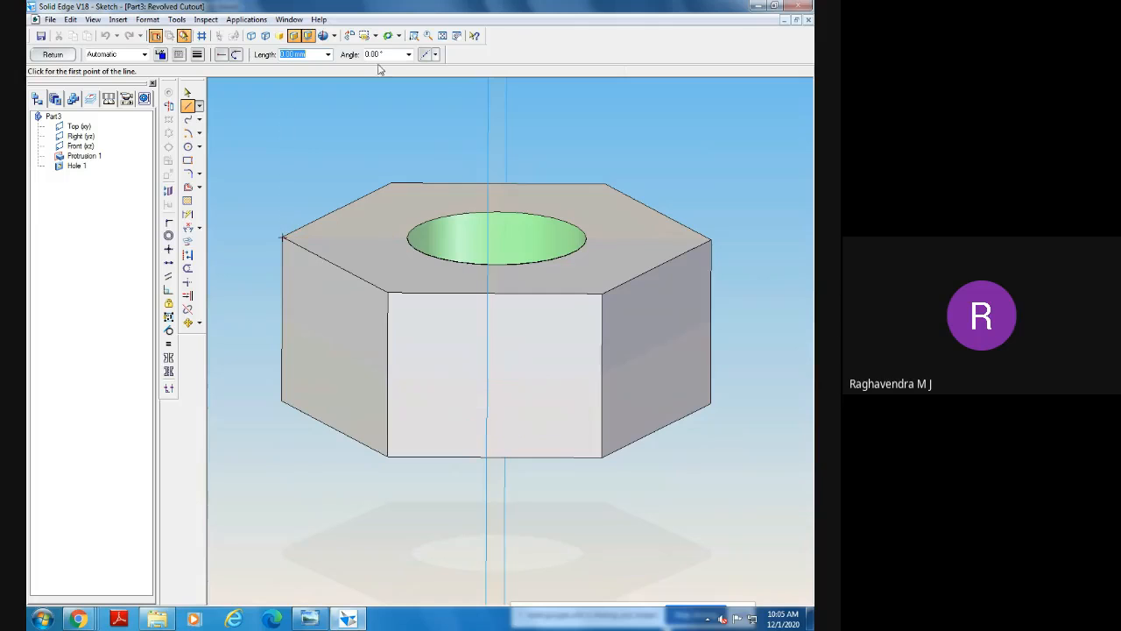
left_click(364, 36)
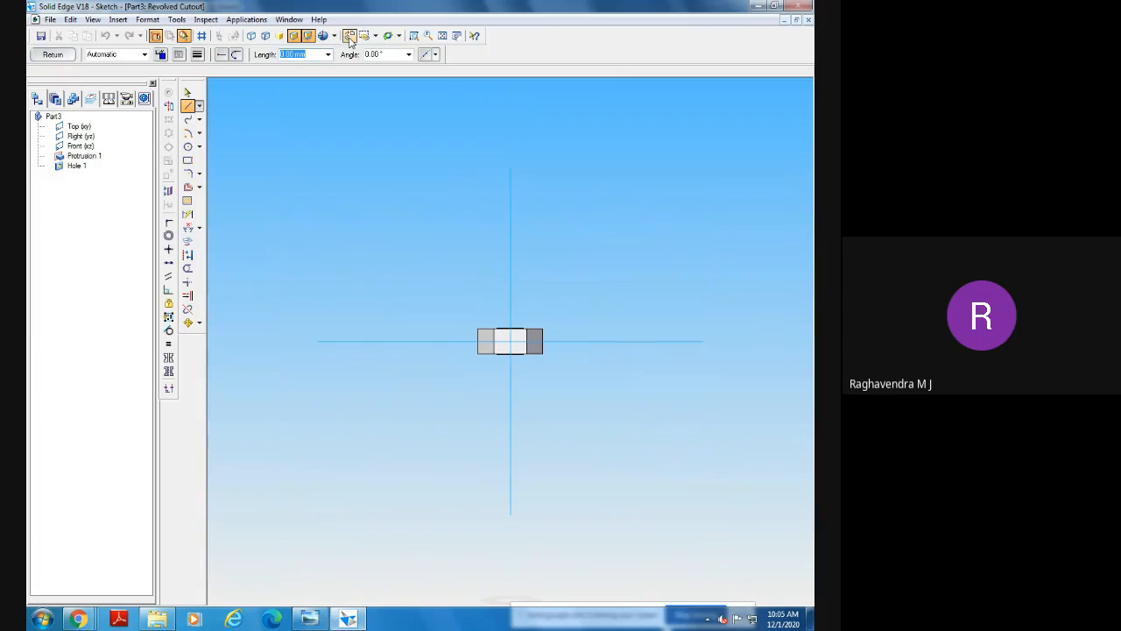
left_click(414, 36)
left_click(437, 272)
left_click(601, 408)
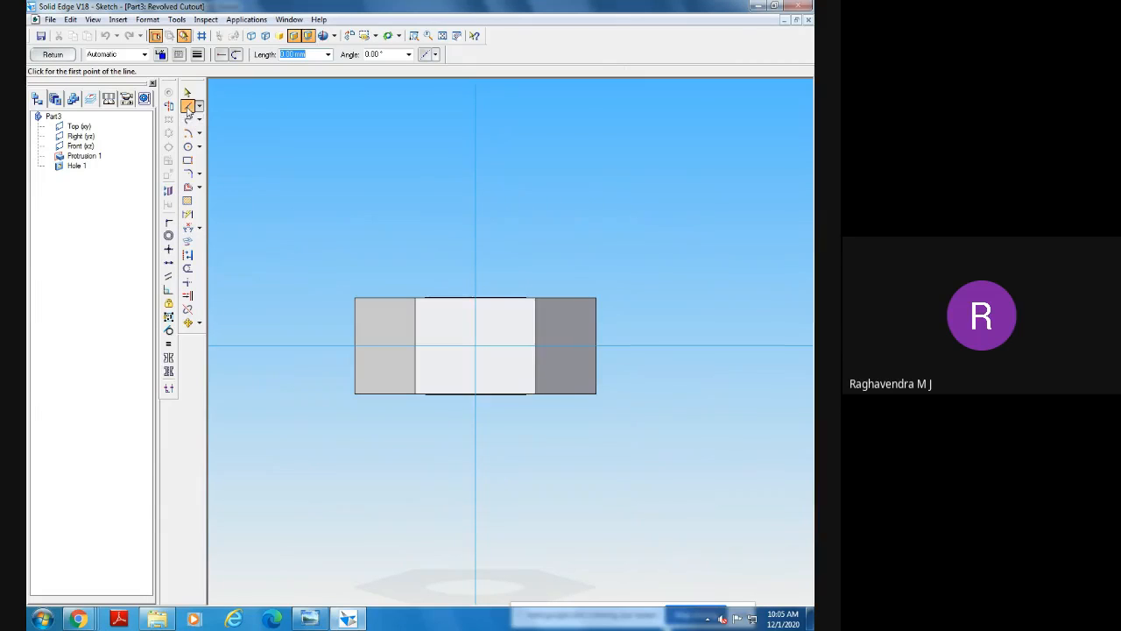
left_click(595, 394)
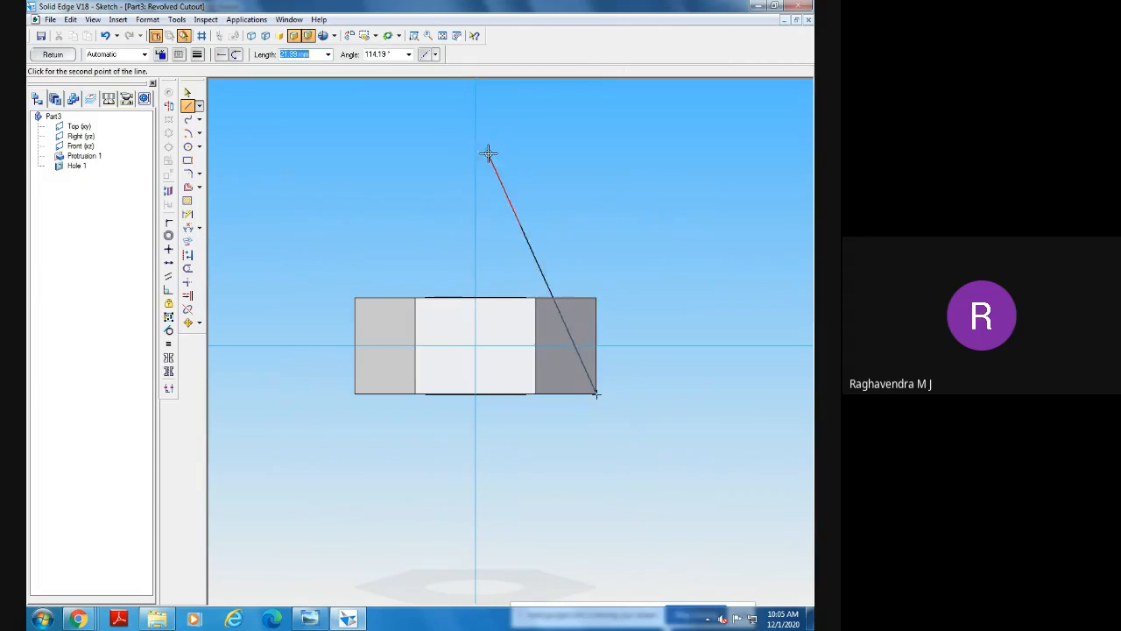
left_click(474, 113)
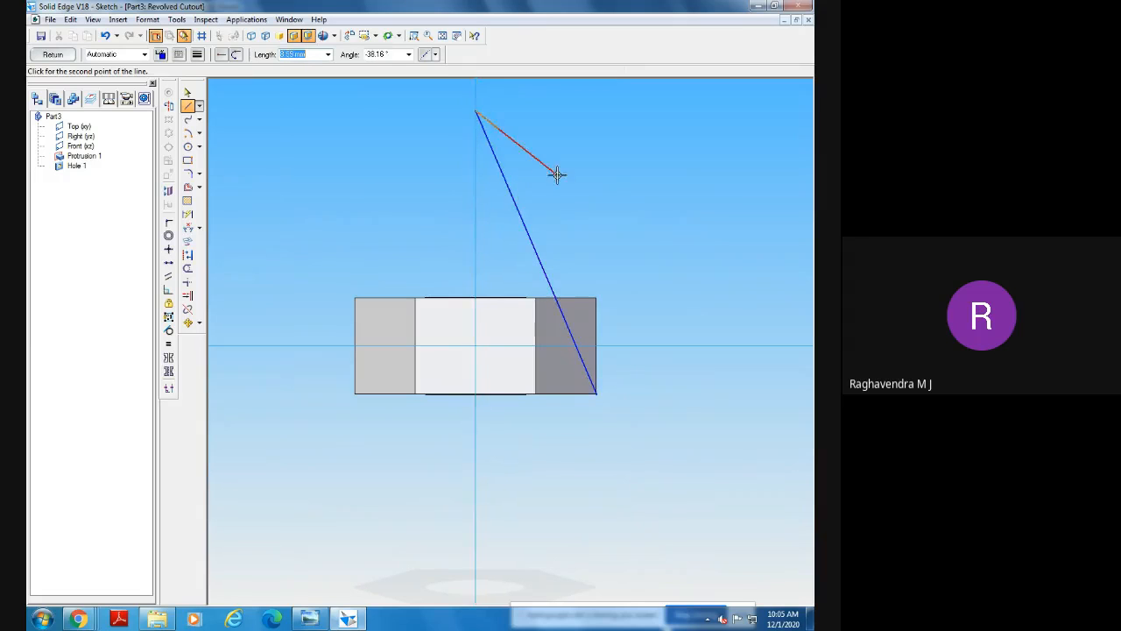
Dimension the angle between the vertical reference plane and the slanted line and set it to 30°.
left_click(188, 227)
left_click(475, 181)
left_click(504, 182)
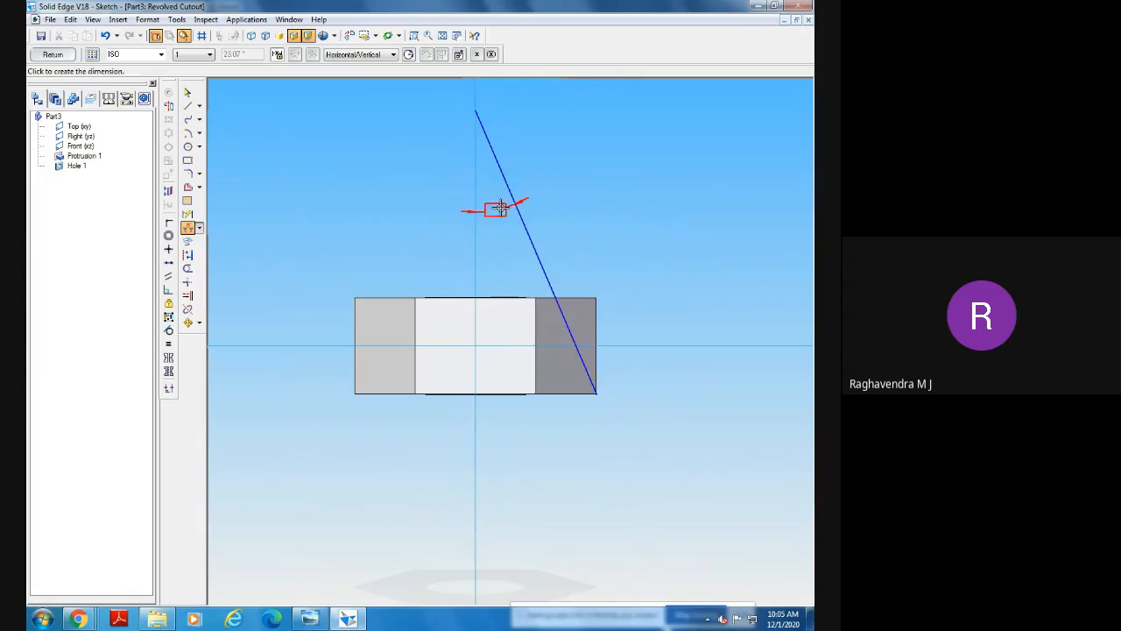
left_click(499, 208)
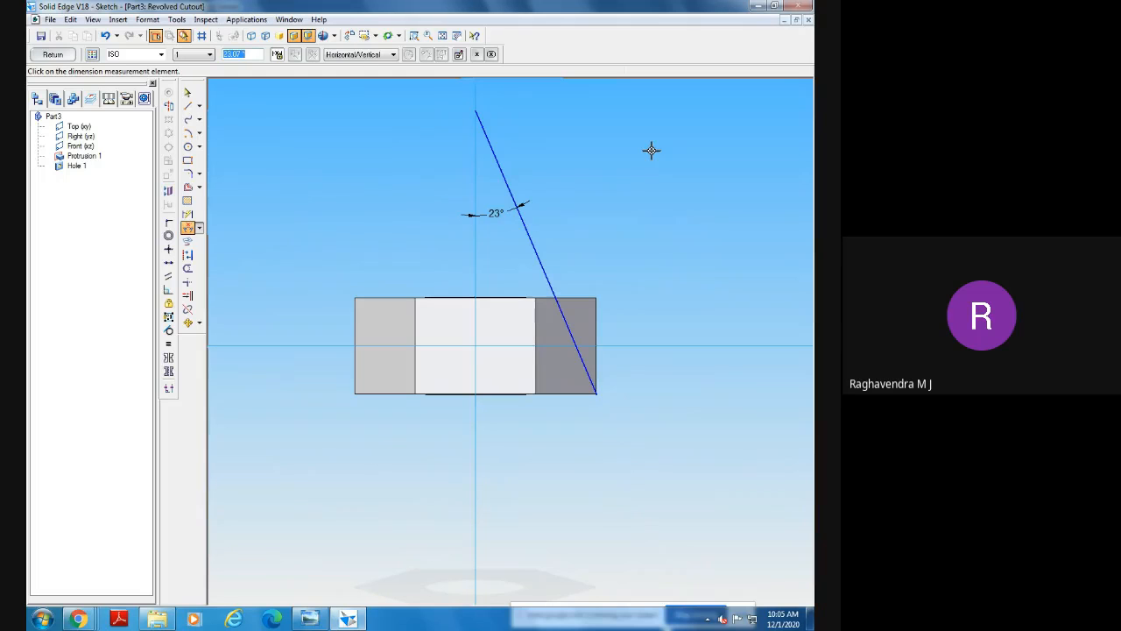
type("30")
key("Return")
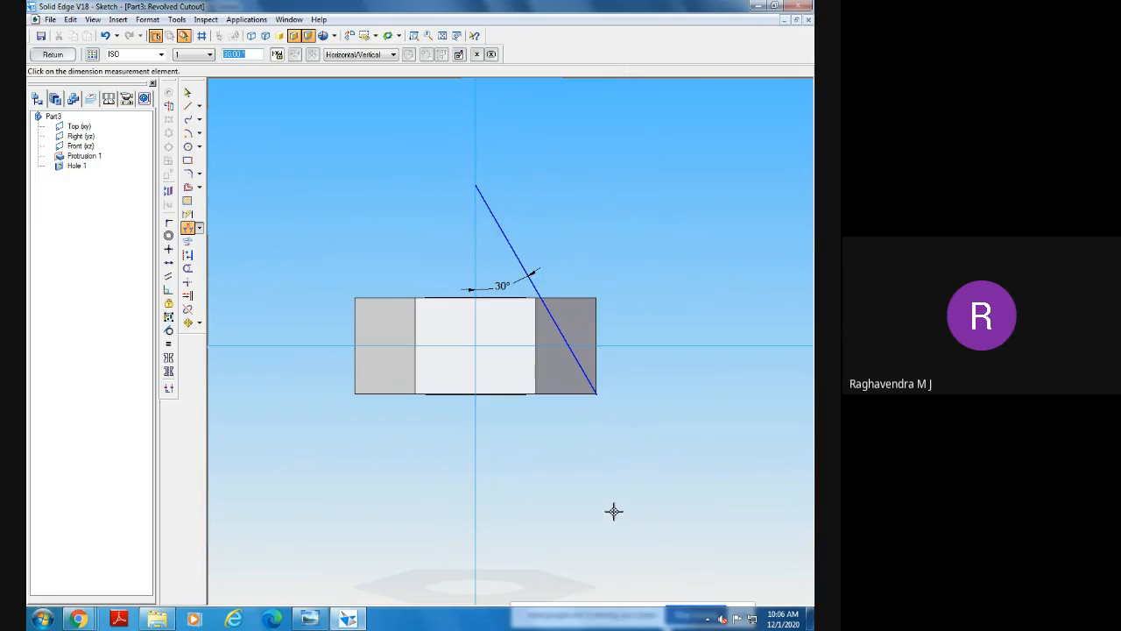
Draw a vertical line from the midpoint of the right side face's bottom edge up past the nut's top, crossing the slanted line.
left_click(187, 105)
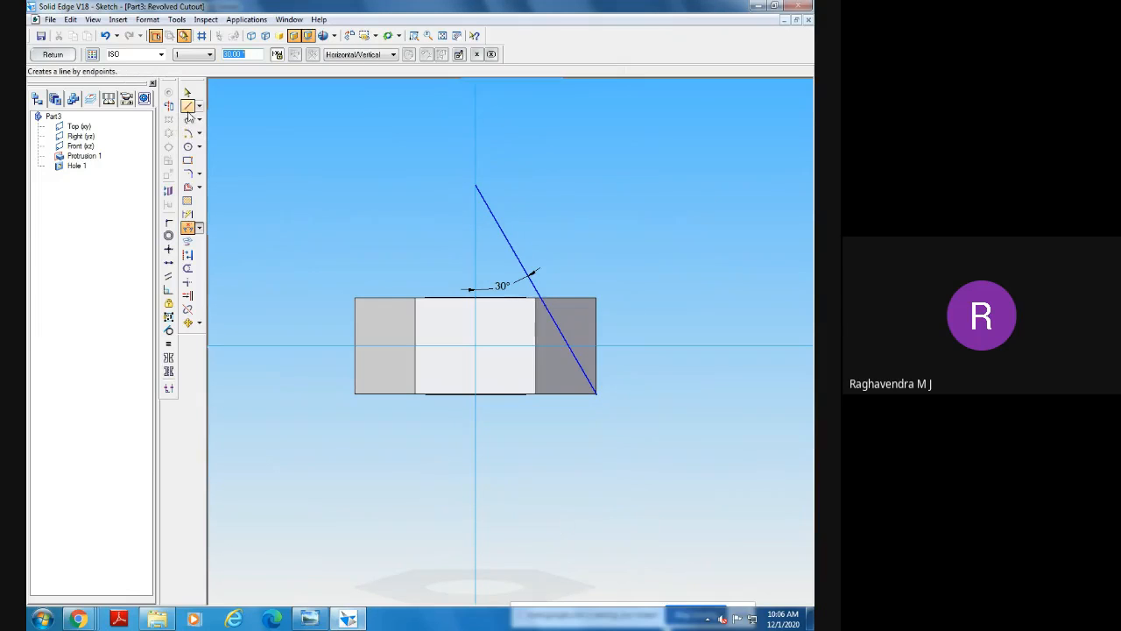
left_click(566, 395)
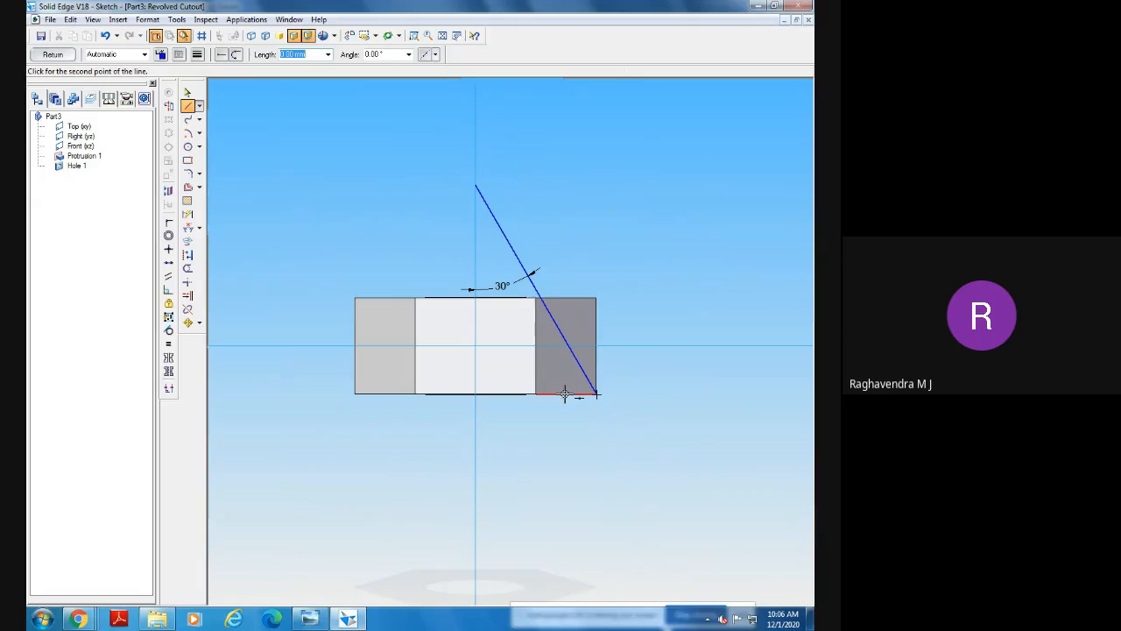
left_click(567, 264)
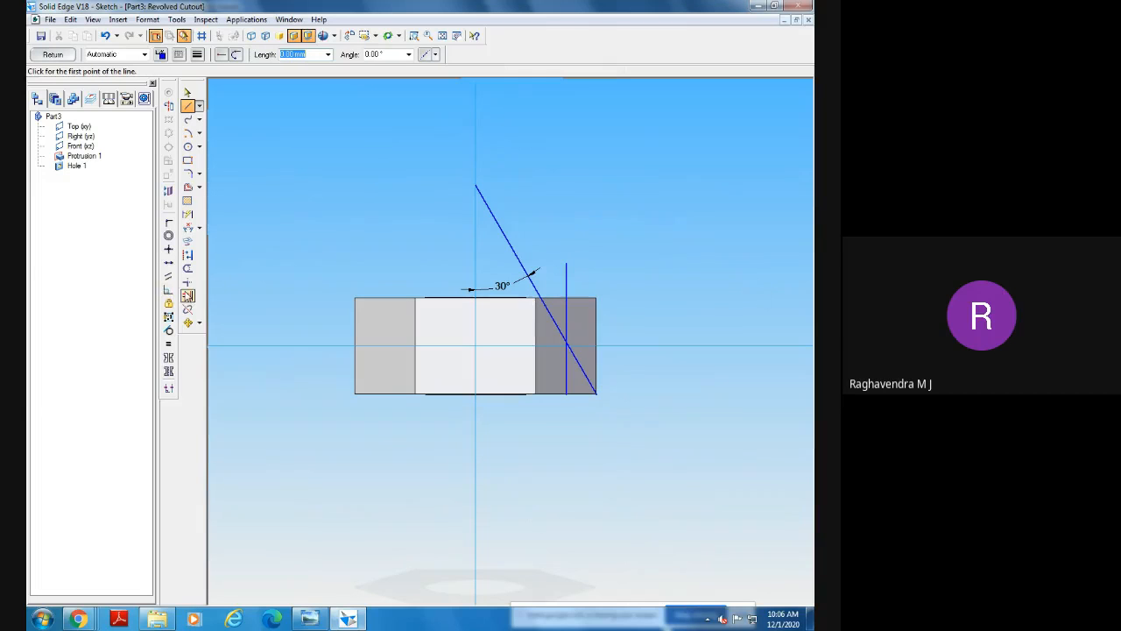
Trim the vertical line above the slanted line, and draw an arc centred on their intersection from the vertical line's lower end past the nut's right side.
left_click(187, 268)
left_click(566, 302)
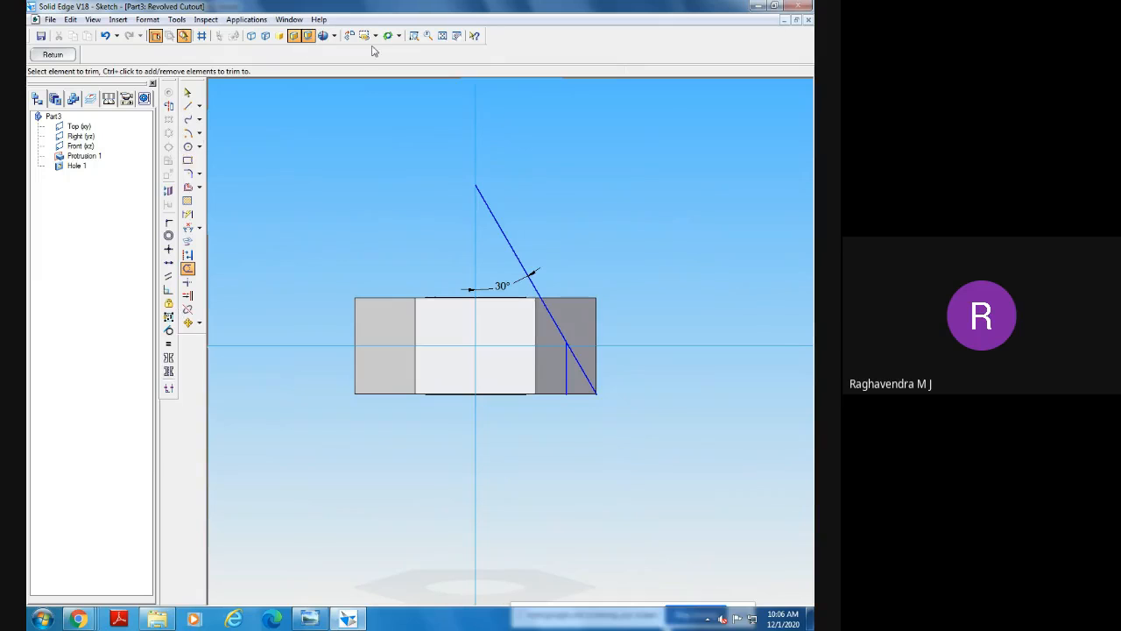
left_click(413, 35)
left_click_drag(502, 289, 648, 420)
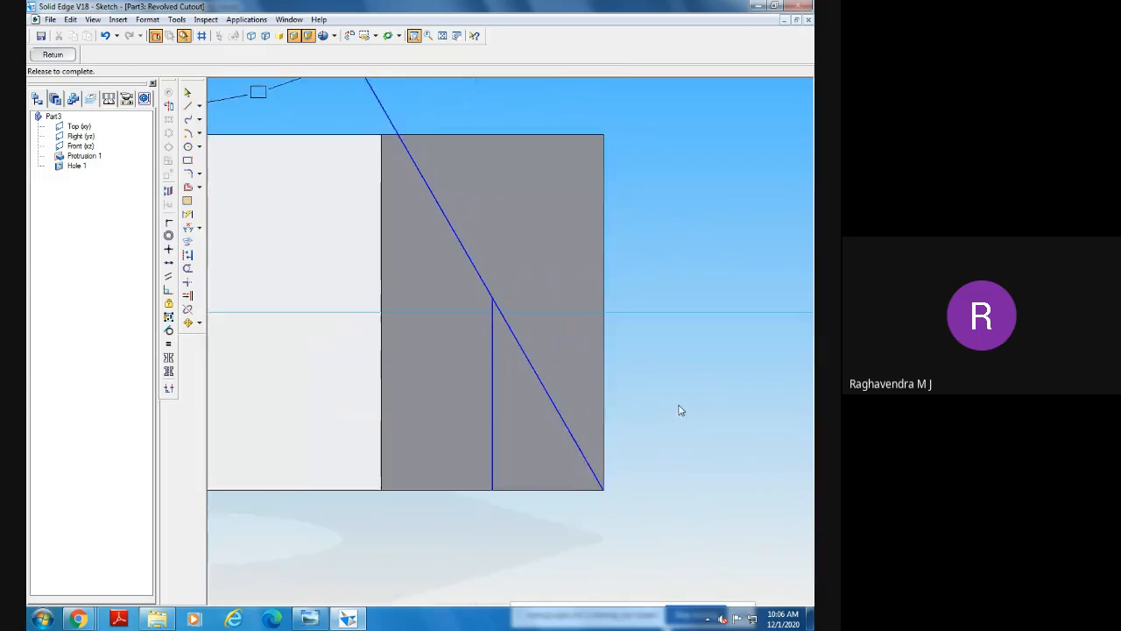
left_click(187, 134)
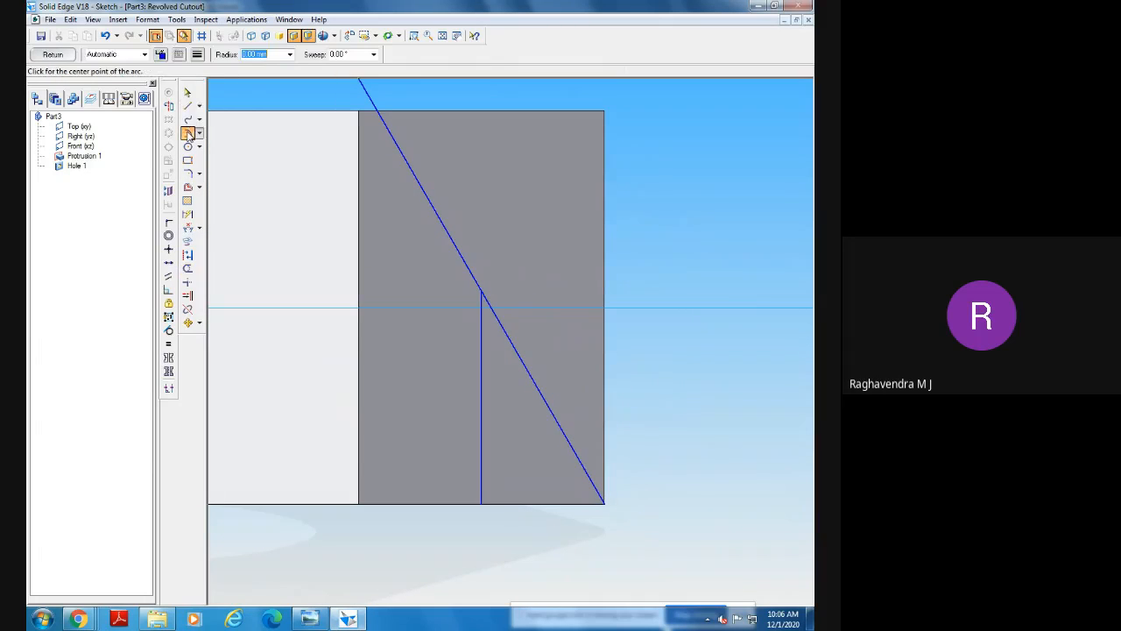
left_click(481, 289)
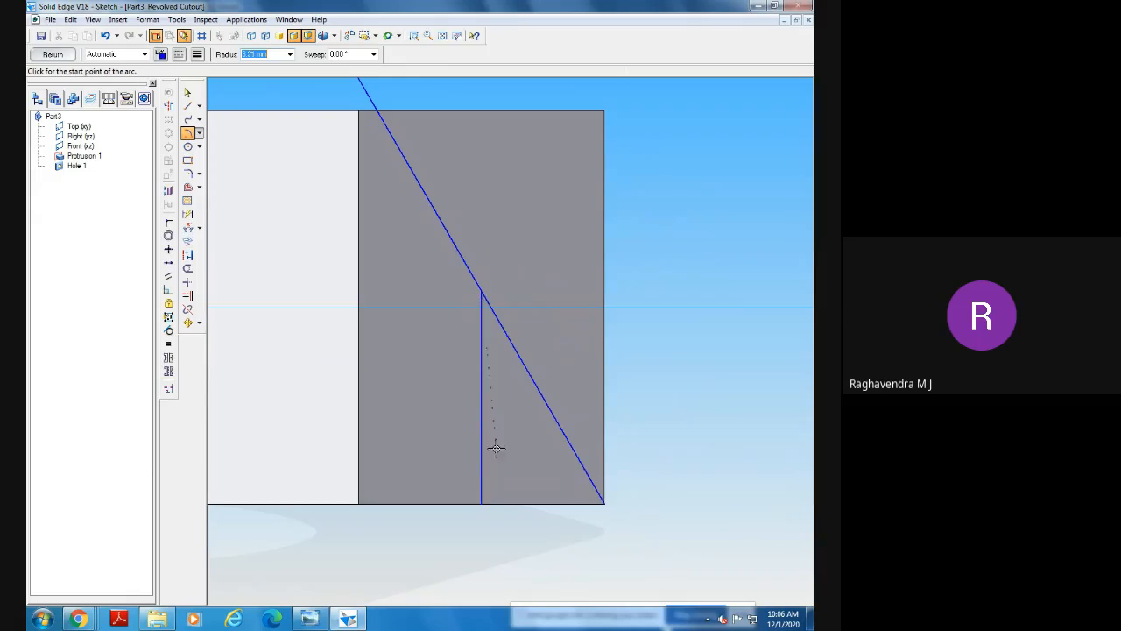
left_click(482, 503)
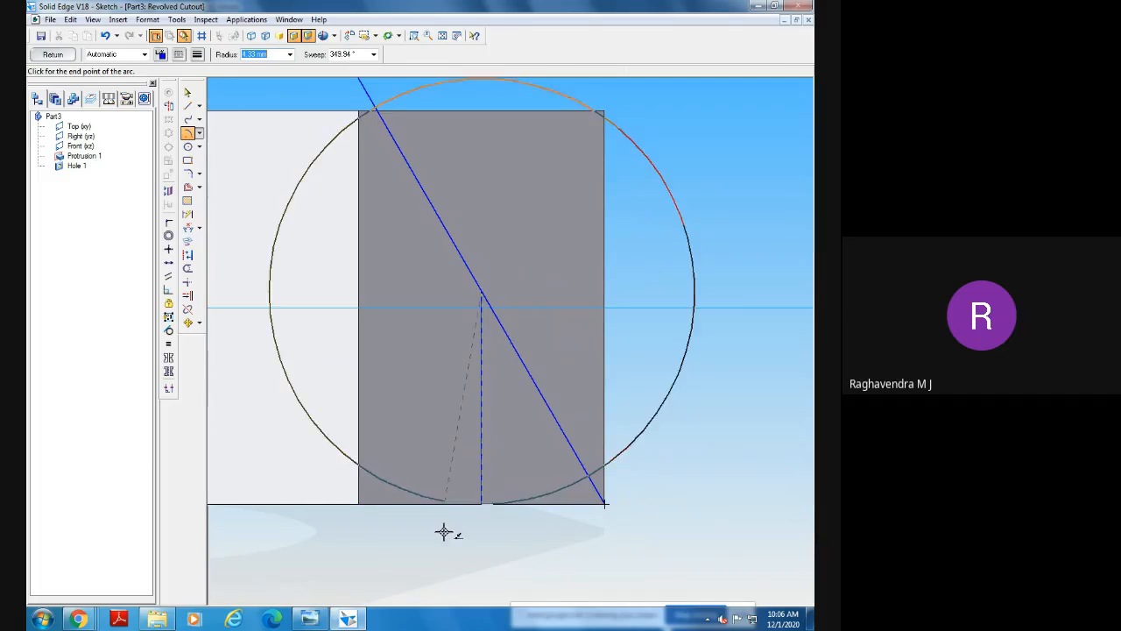
left_click(742, 189)
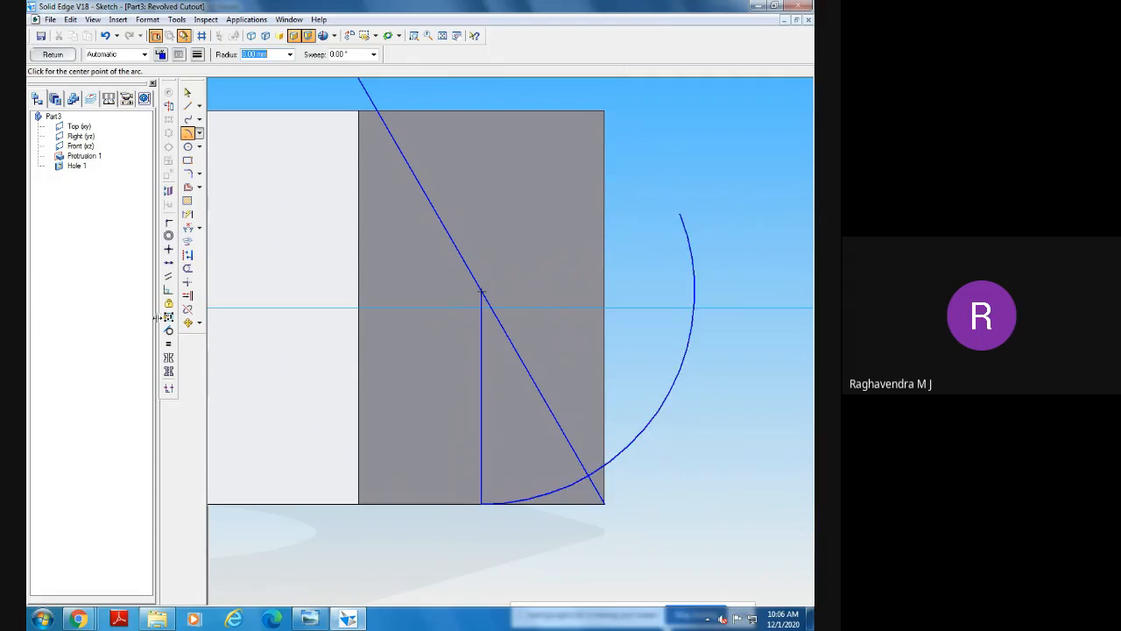
Draw connected lines from the vertical line's lower end to the nut's lower right corner and about 3.17 mm up the right edge.
left_click(188, 106)
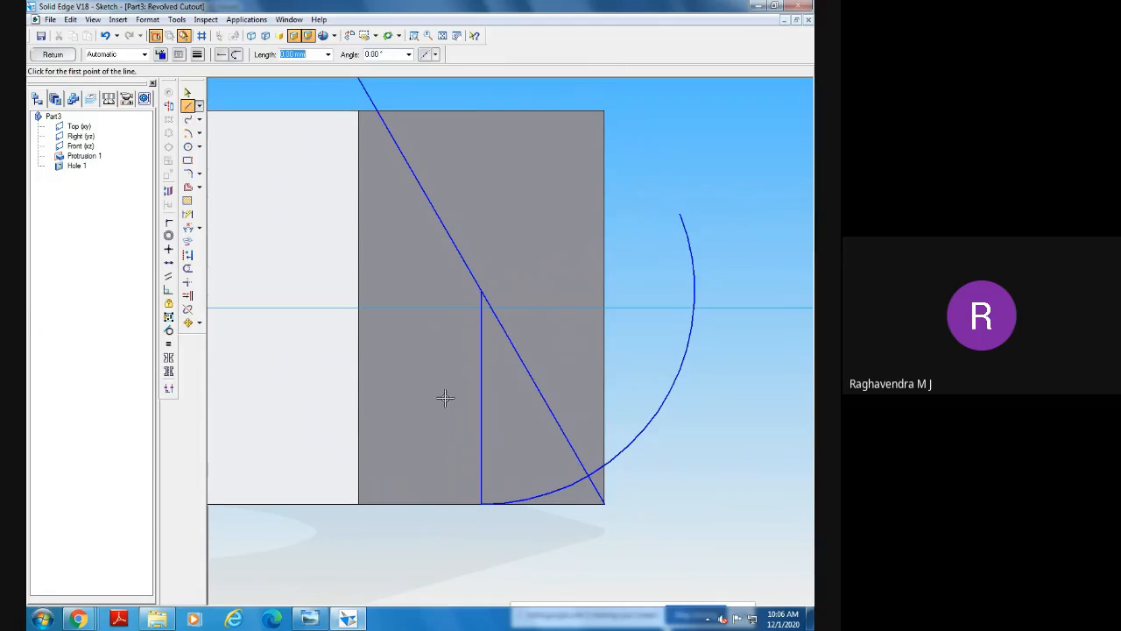
left_click(480, 505)
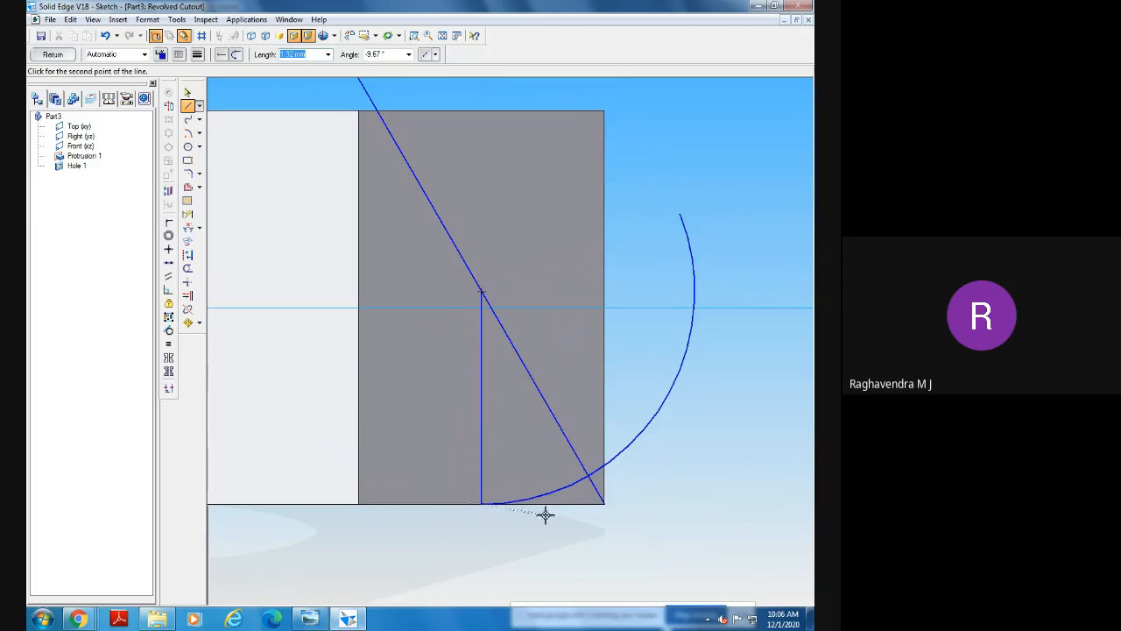
left_click(604, 504)
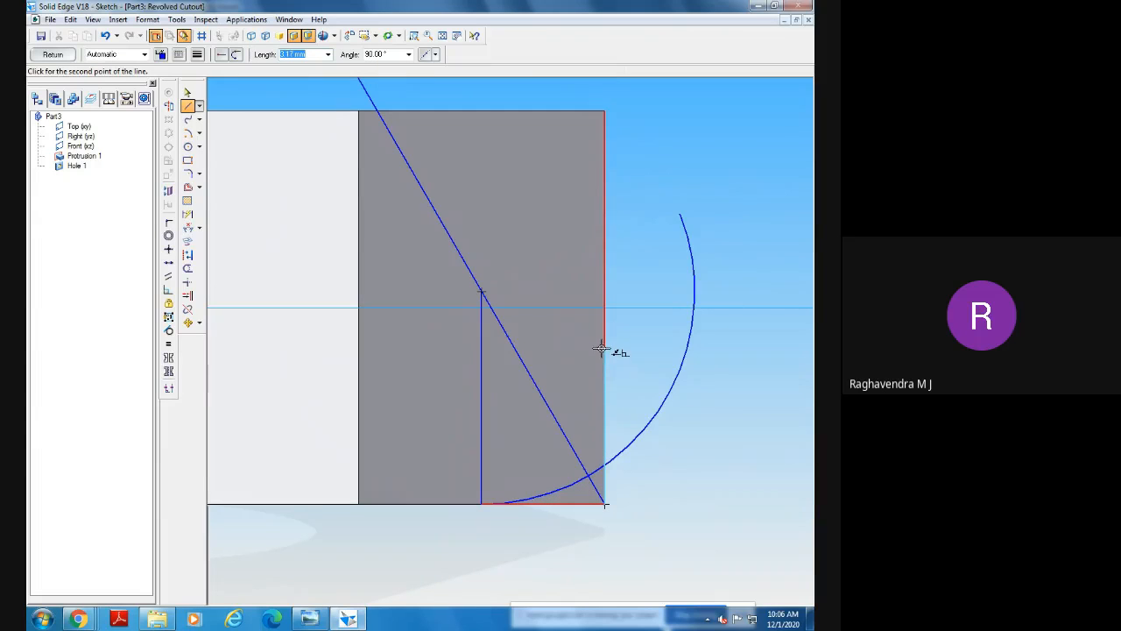
double_click(601, 348)
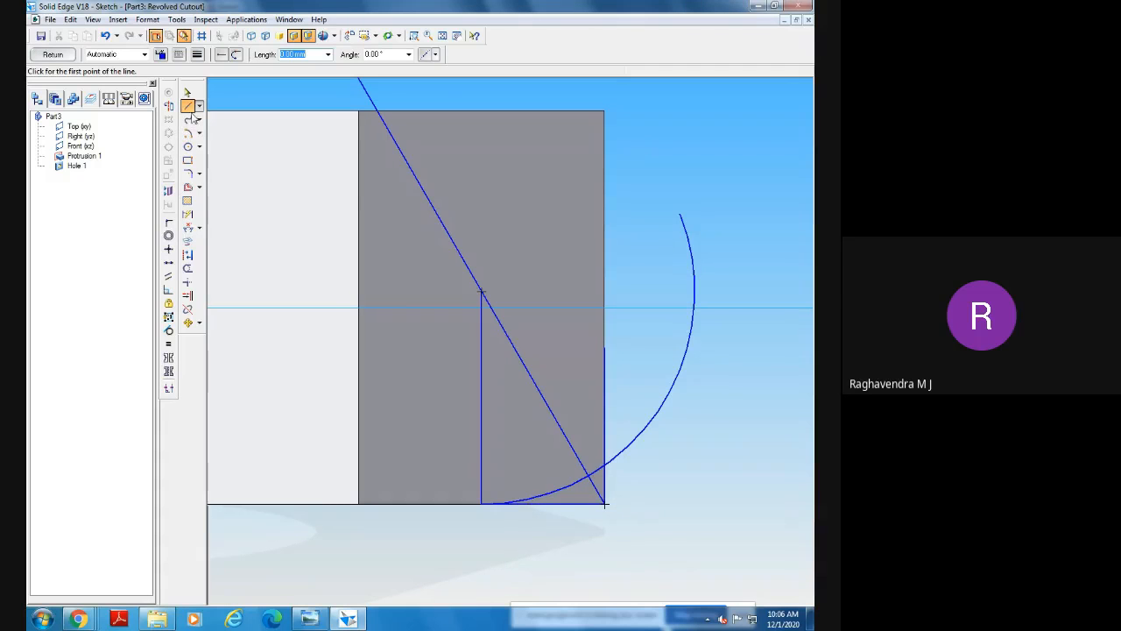
Trim the right-edge line above the arc, the arc outside the nut, and the slanted line below its intersection with the vertical line.
left_click(187, 268)
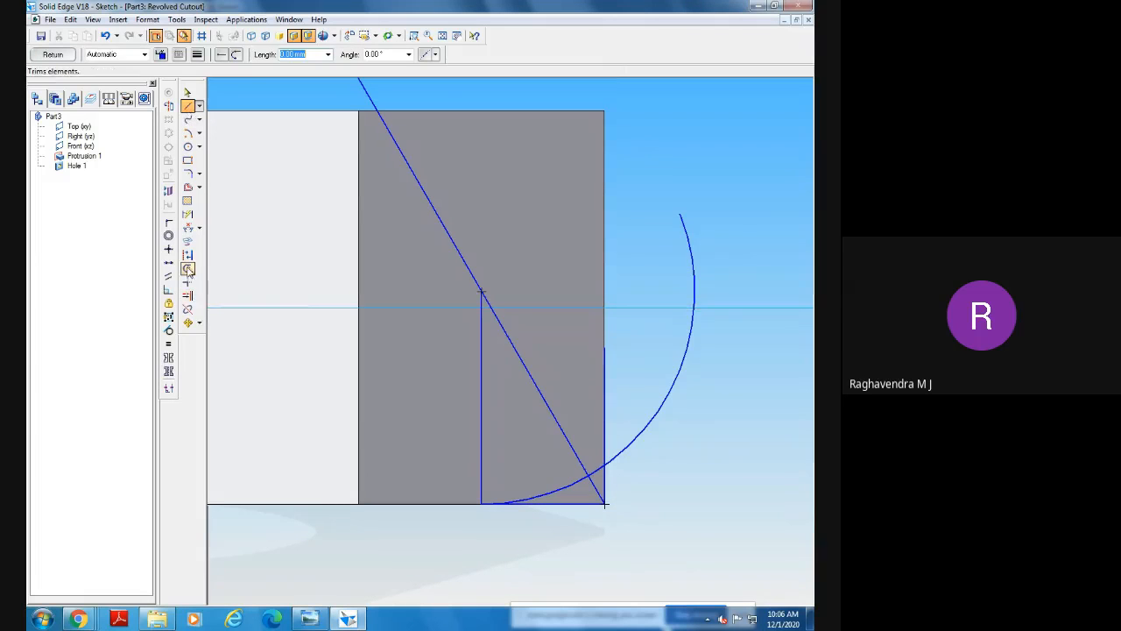
left_click(606, 417)
left_click(640, 426)
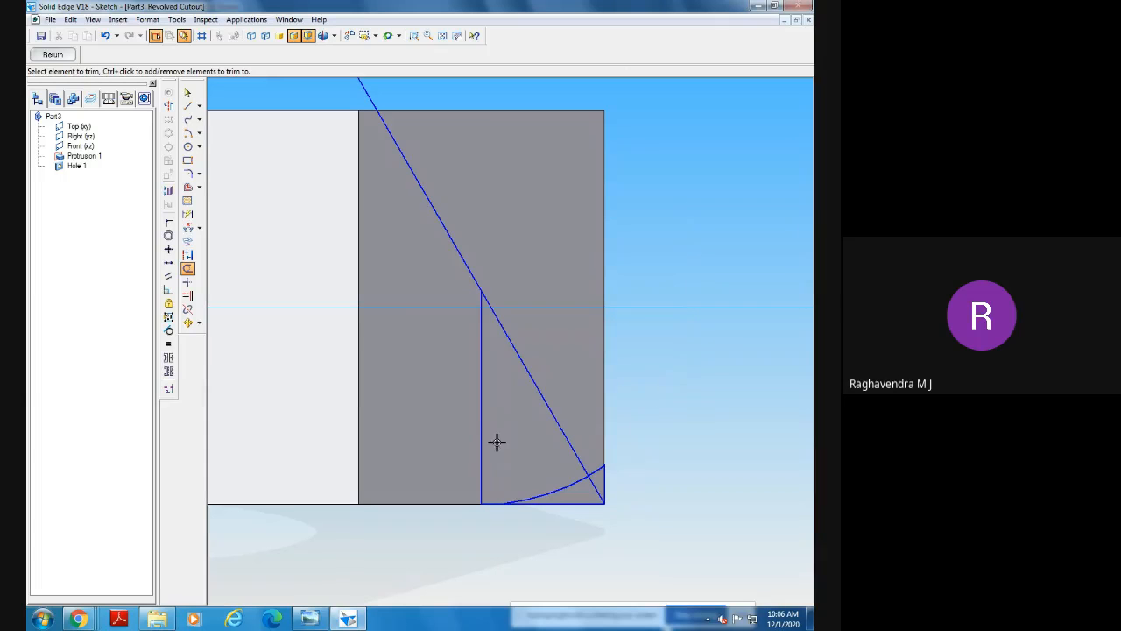
left_click(594, 490)
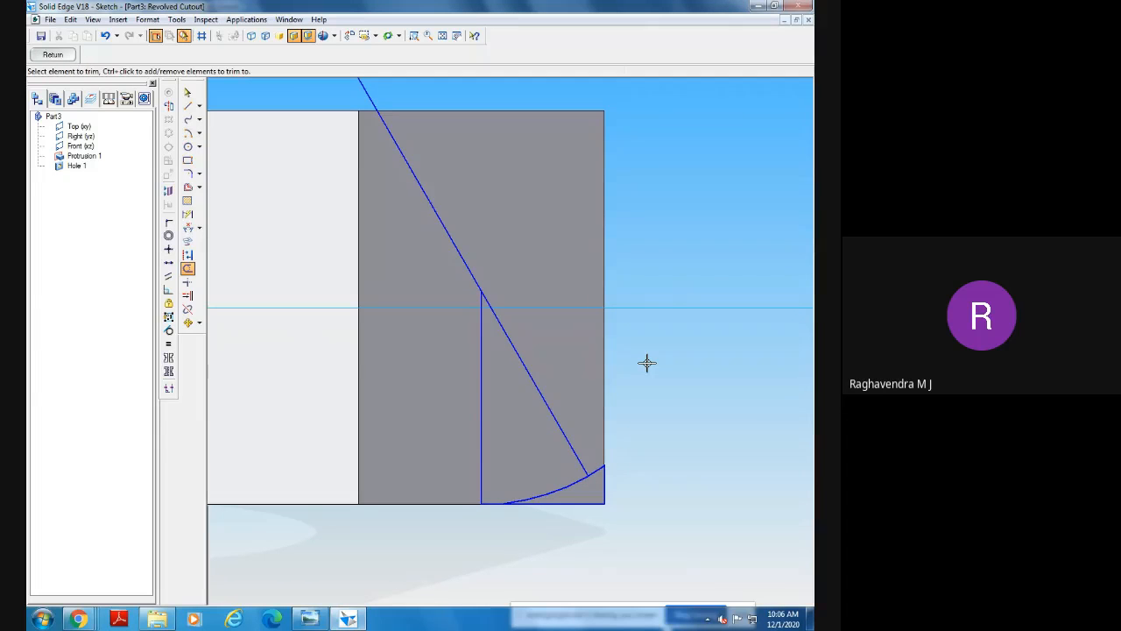
left_click(562, 428)
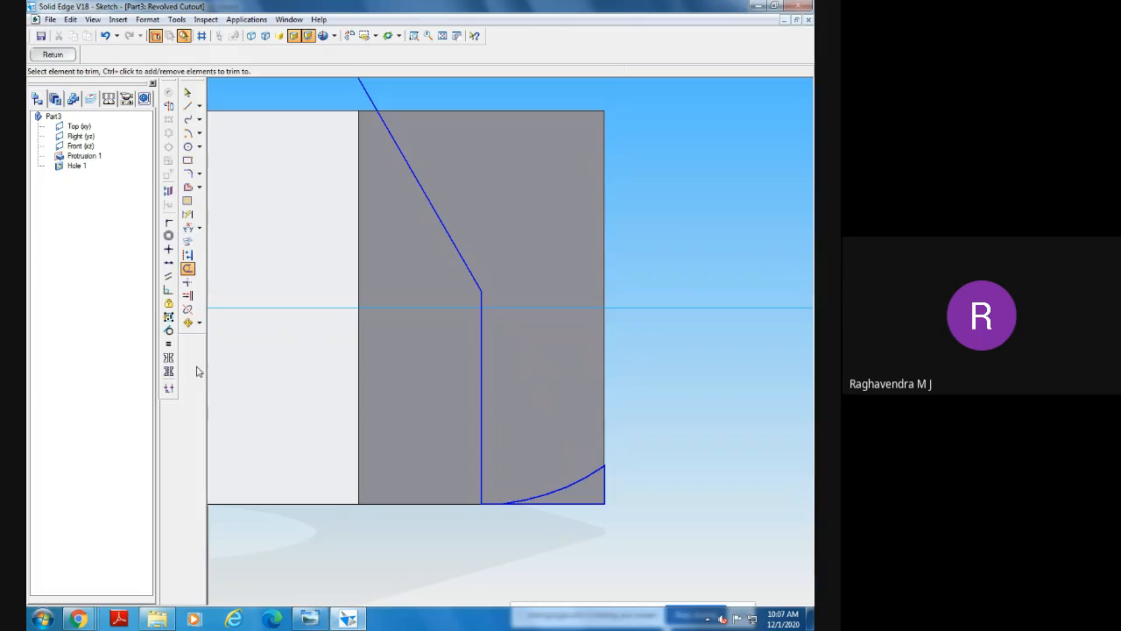
Draw a straight line joining the vertical line's lower end to the arc's upper end on the nut's right edge.
left_click(188, 227)
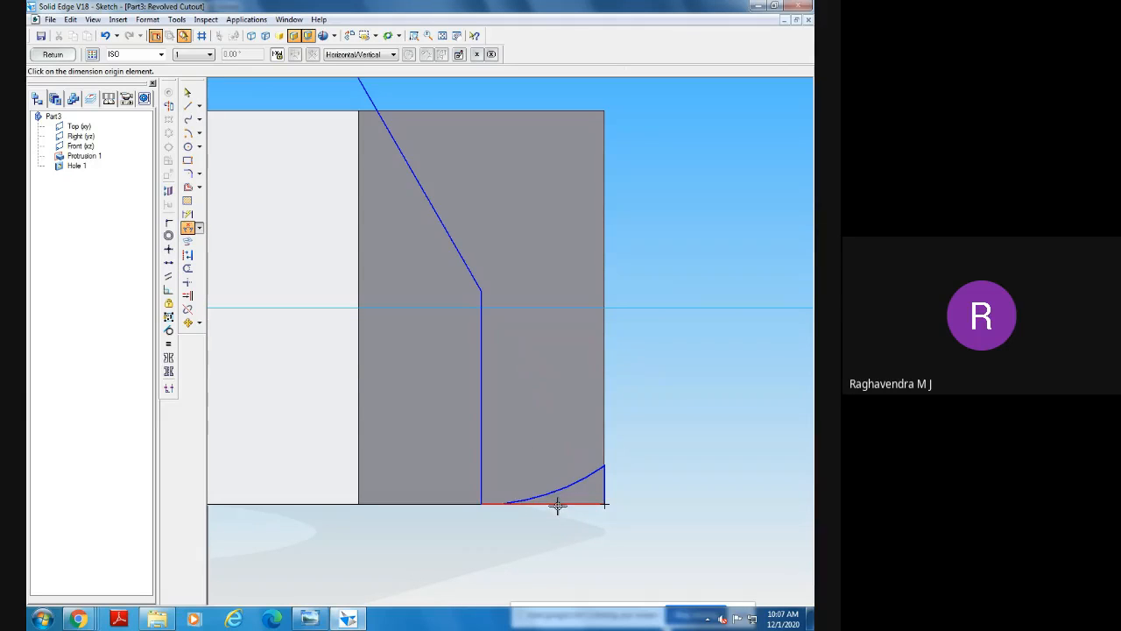
left_click(187, 105)
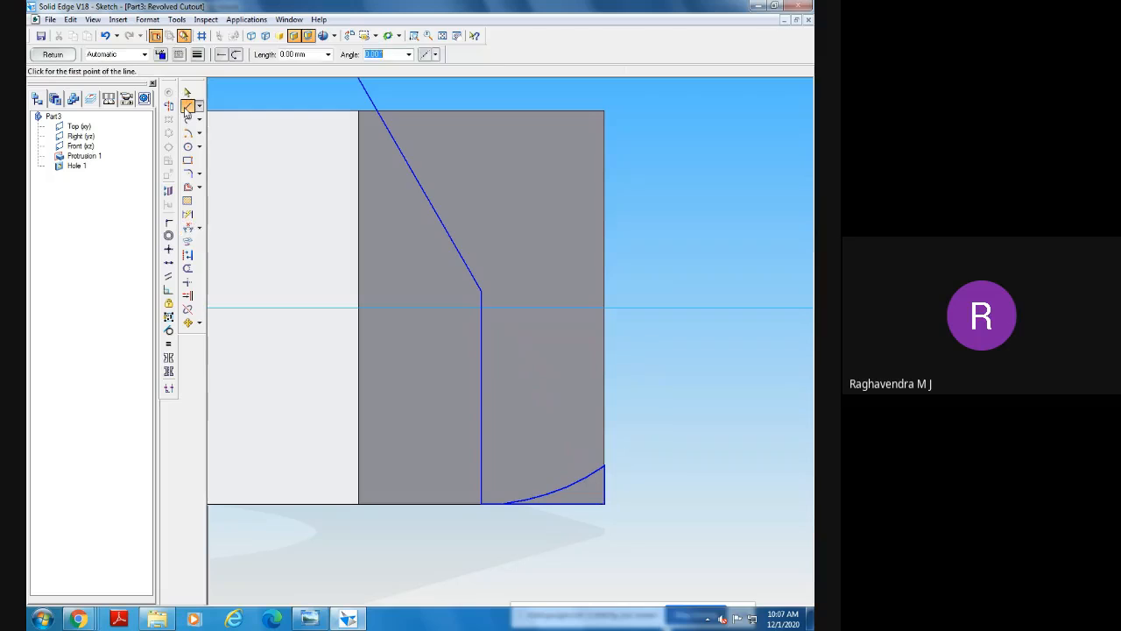
left_click(482, 503)
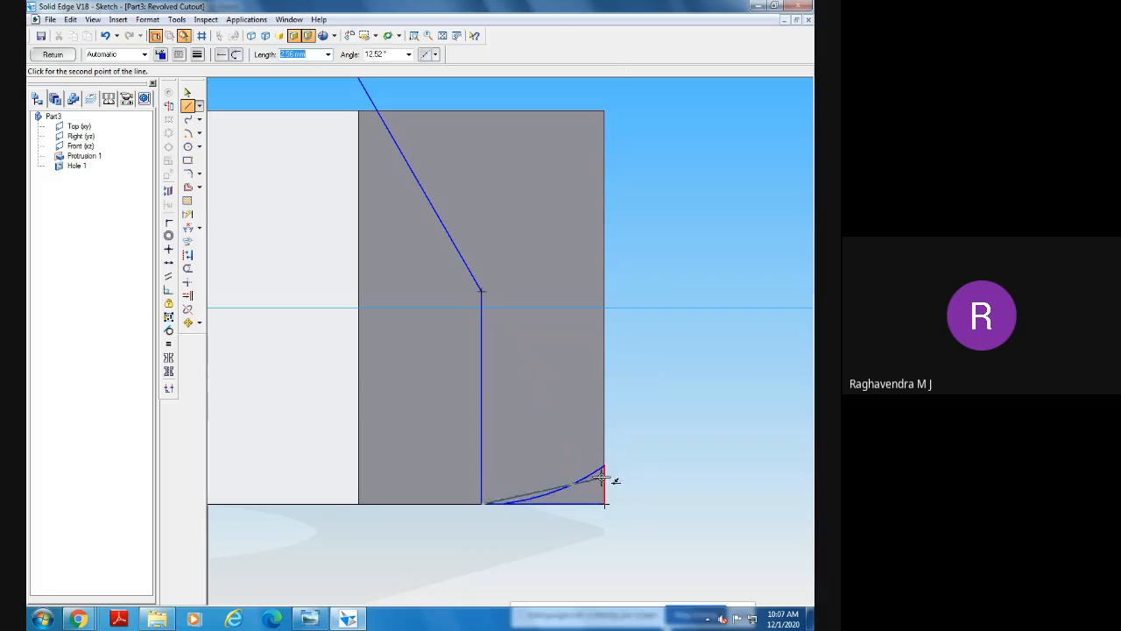
left_click(604, 465)
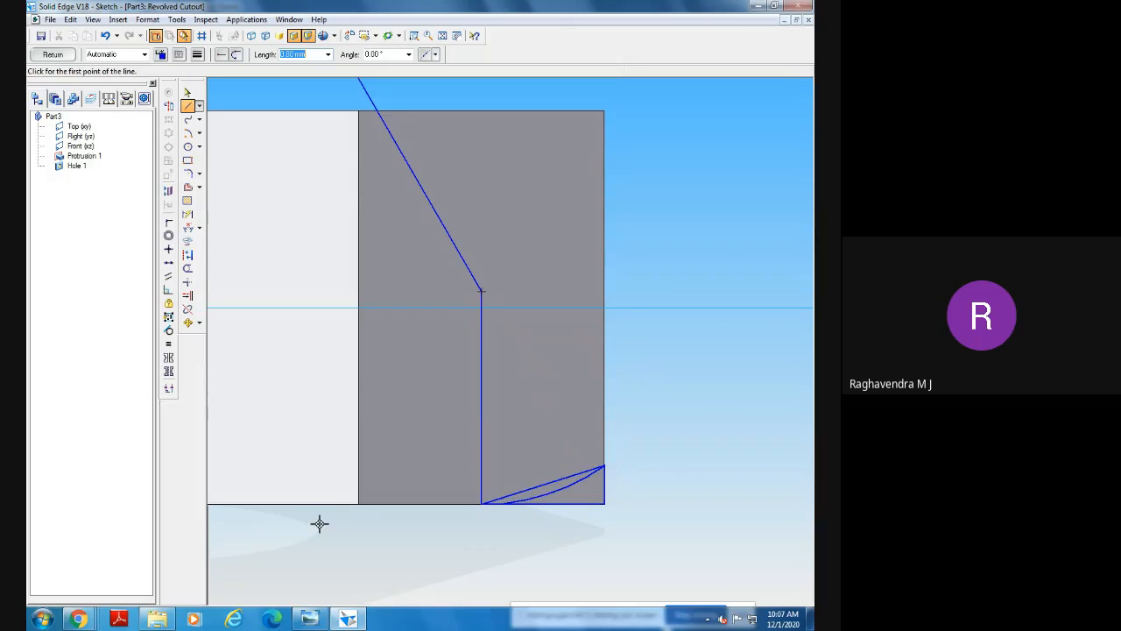
Dimension the angle between the bottom line and the new sloping line at the lower right corner and set it to 30°.
left_click(188, 227)
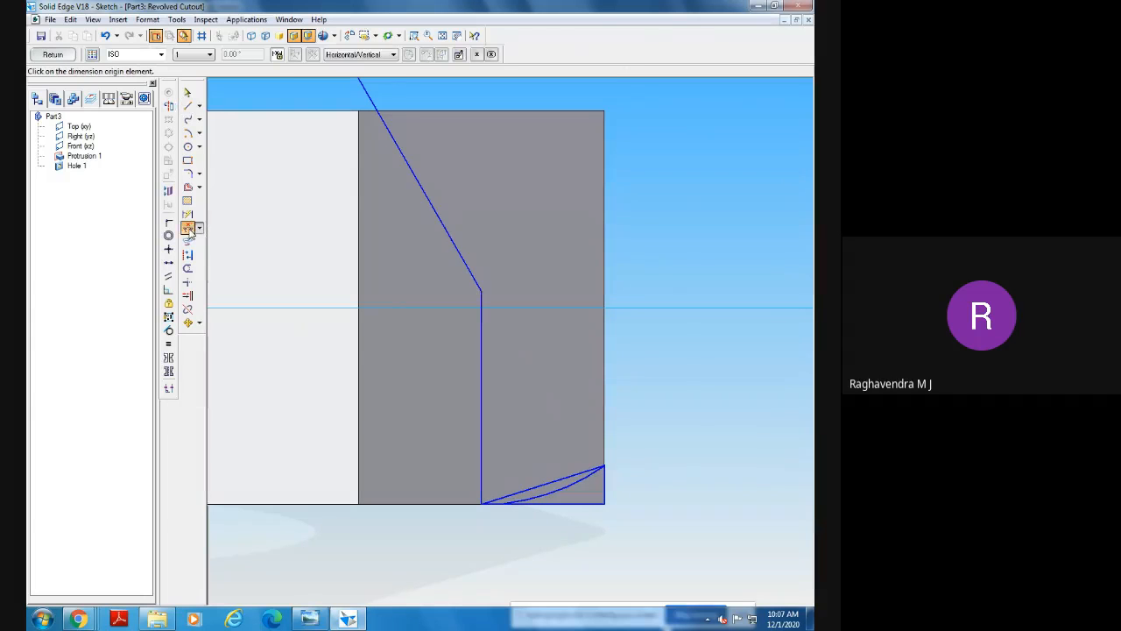
left_click(567, 503)
left_click(553, 480)
left_click(632, 480)
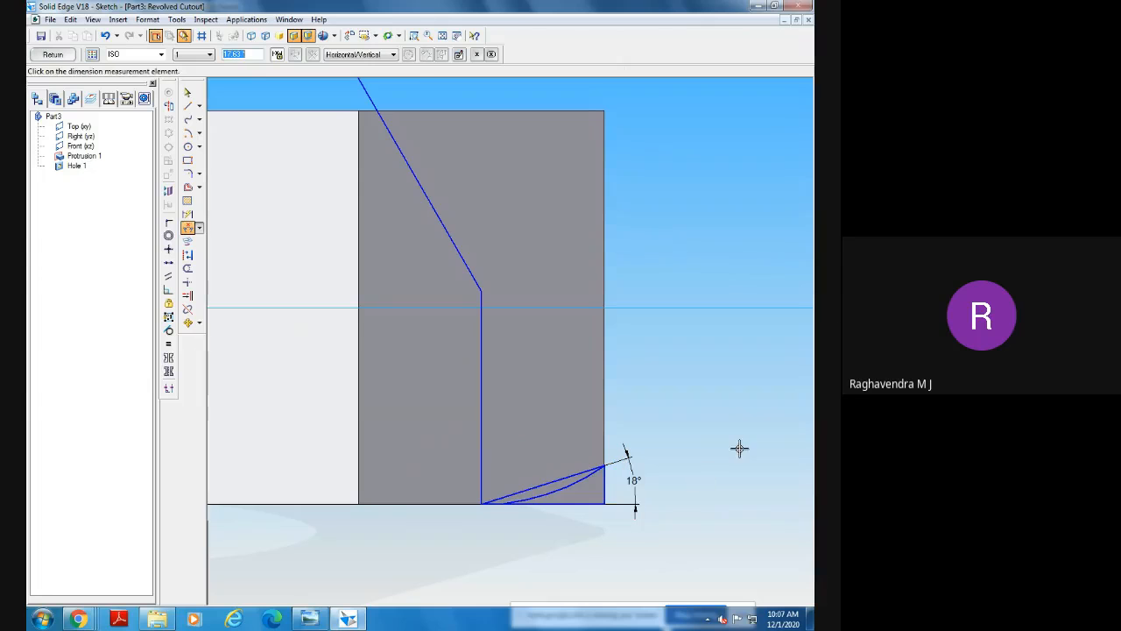
type("30")
key("Return")
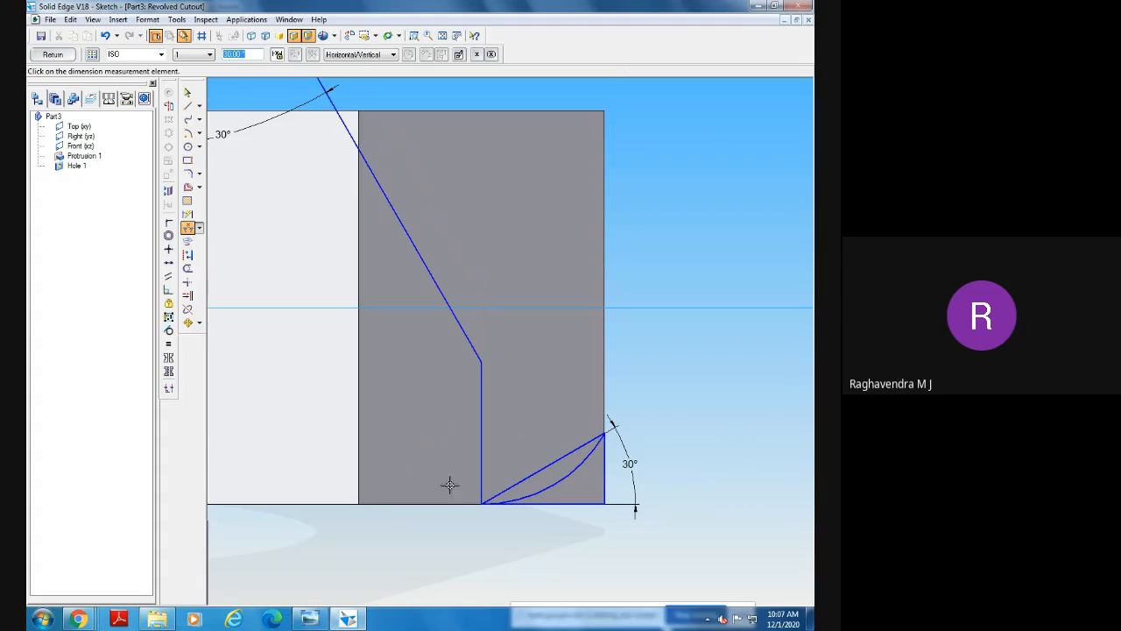
Delete the arc beneath the 30° sloping line at the nut's lower right corner.
left_click(188, 91)
left_click(565, 476)
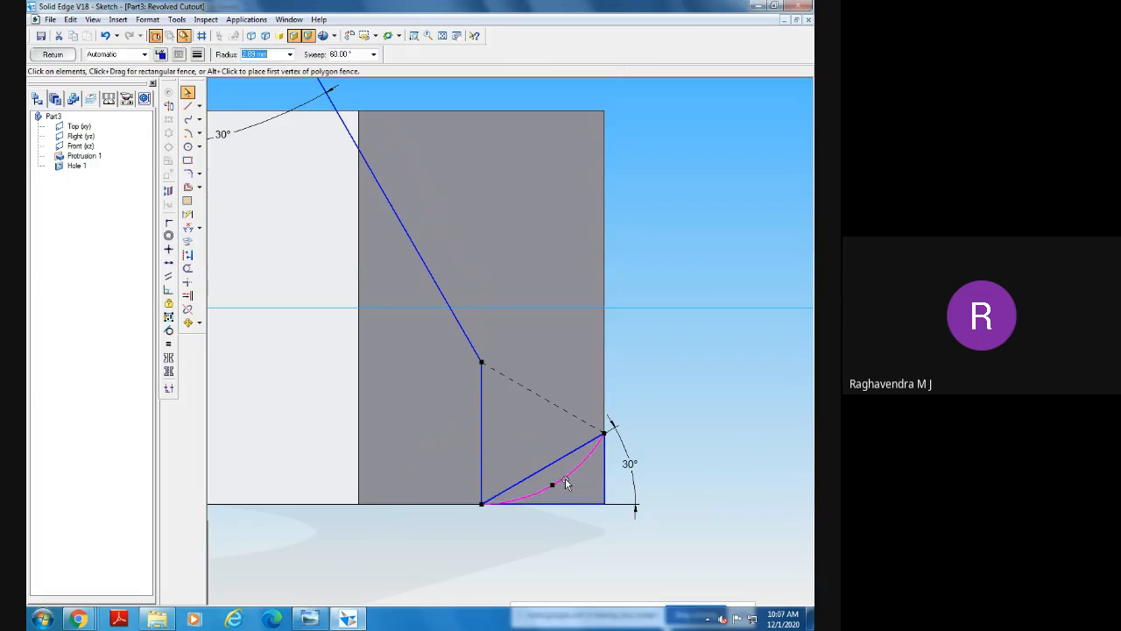
key("Delete")
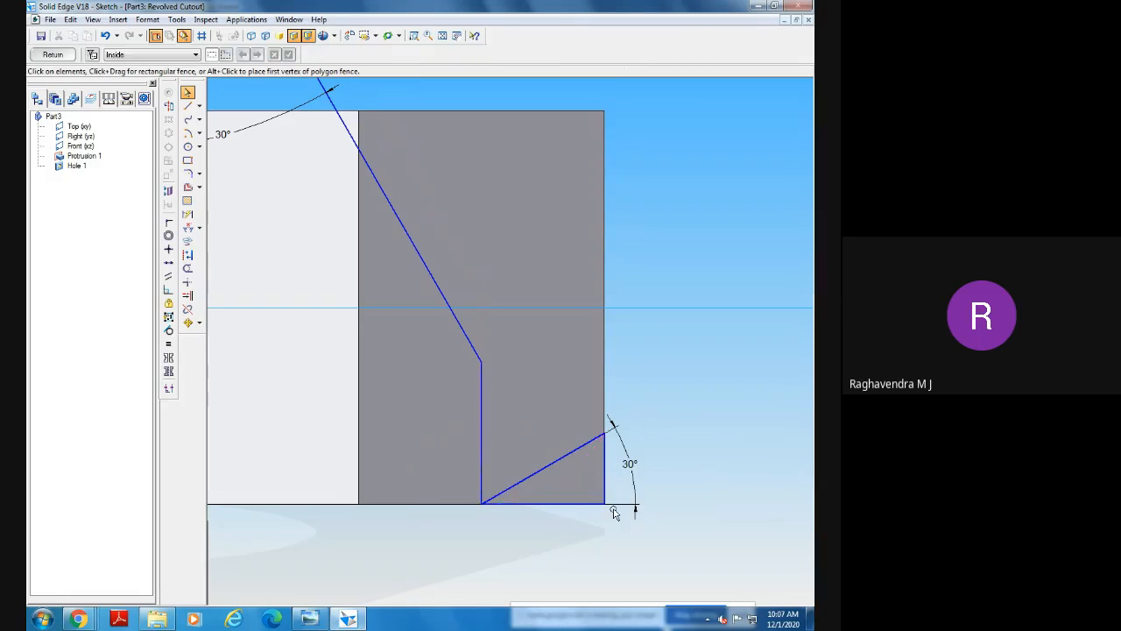
Delete the vertical line and the long slanted line above it from the revolved cutout sketch.
left_click(484, 407)
key("Delete")
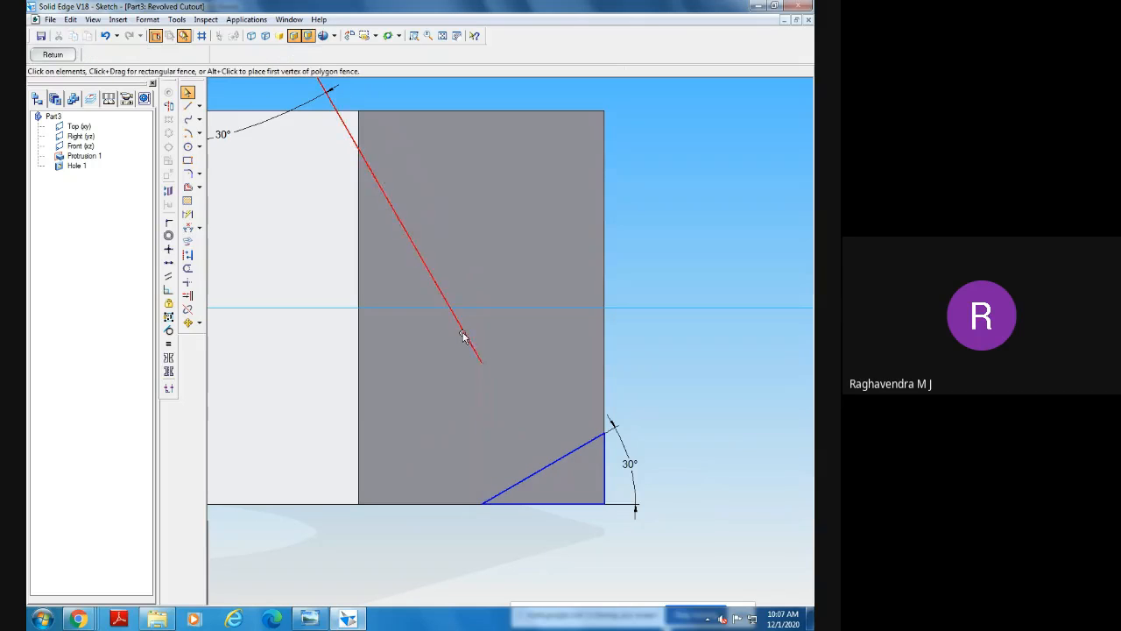
left_click(462, 335)
key("Delete")
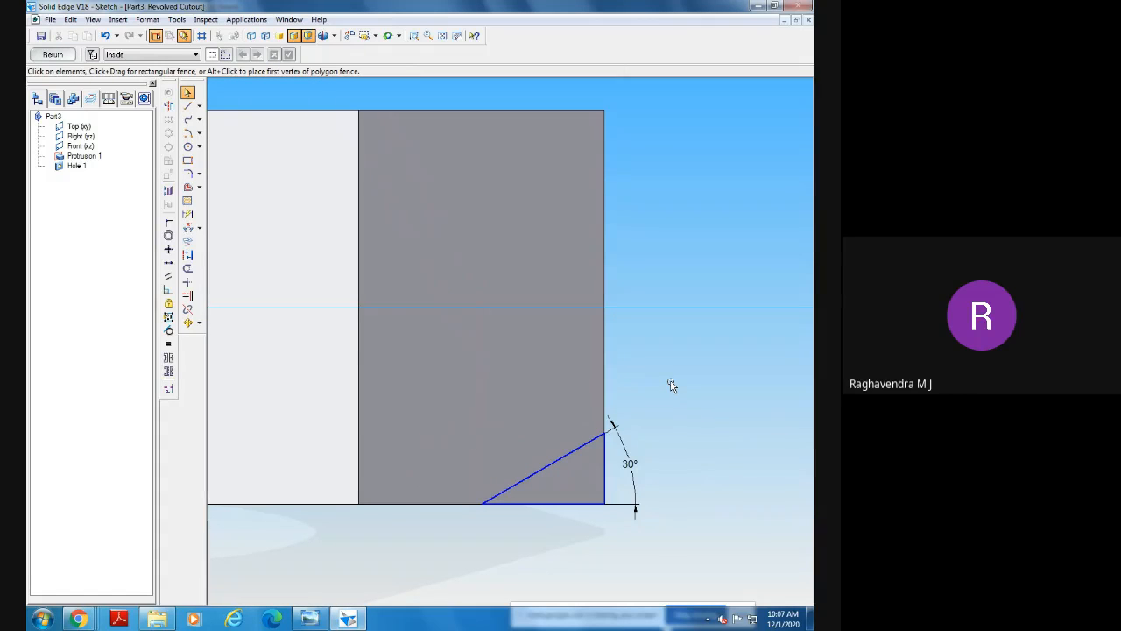
Undo the recent sketch edits, back to the untrimmed arc, slanted line and vertical lines.
key("ctrl+z")
key("ctrl+z")
key("ctrl+z")
key("ctrl+z")
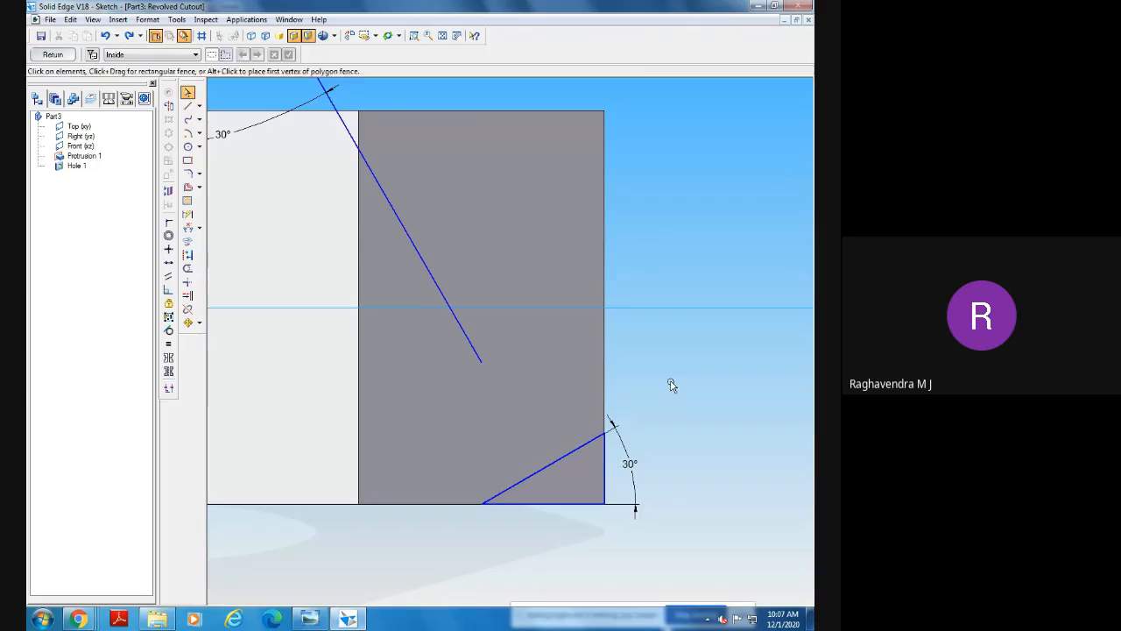
key("ctrl+z")
key("ctrl+z")
key("ctrl+z")
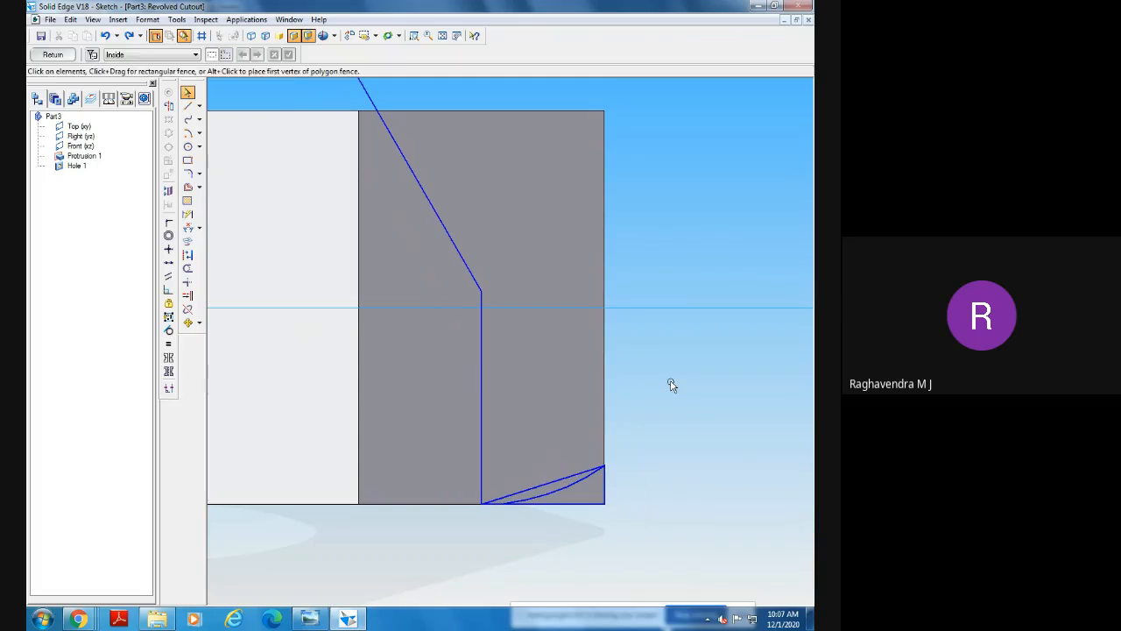
key("ctrl+z")
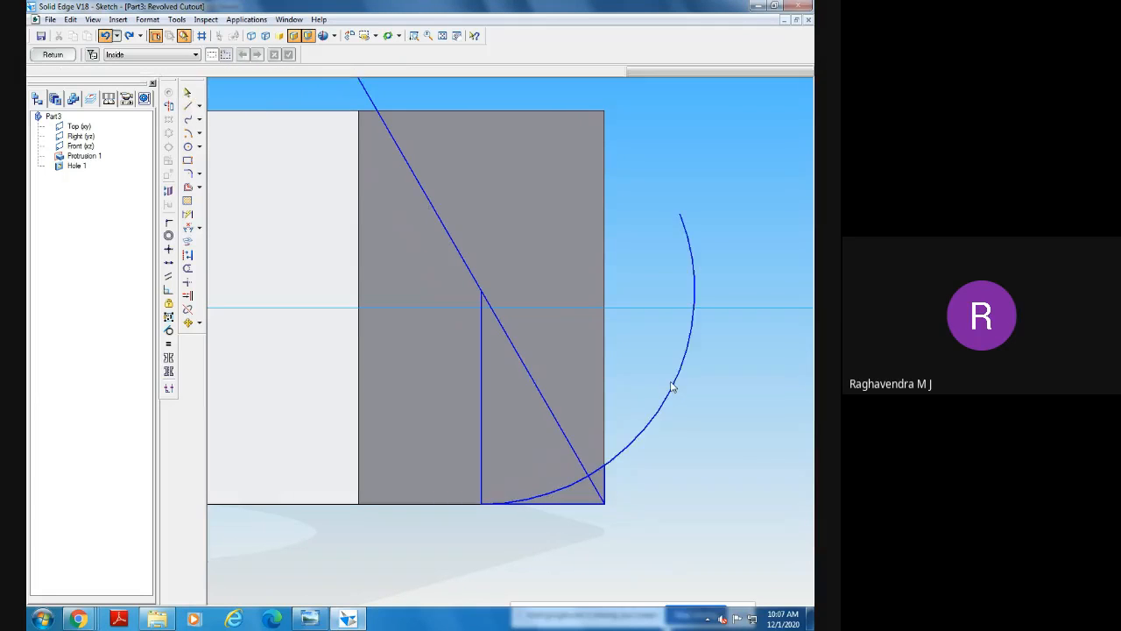
key("ctrl+z")
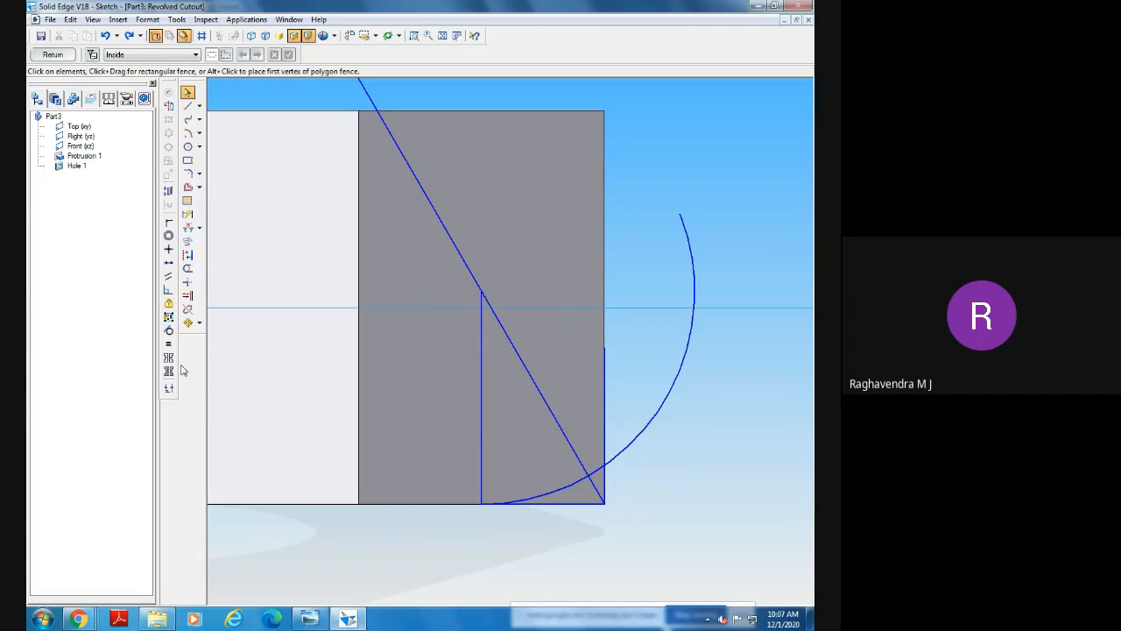
Trim away the inner vertical line, the slanted line and the excess arc and edge line, leaving the arc profile at the block's lower corner.
left_click(187, 268)
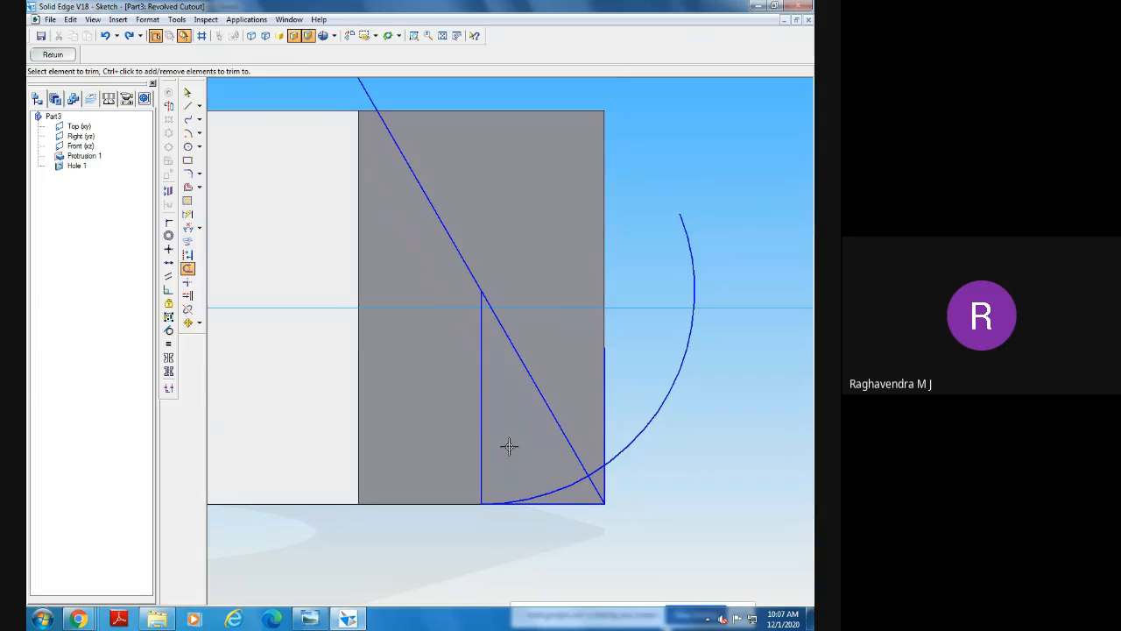
left_click(484, 379)
left_click(603, 394)
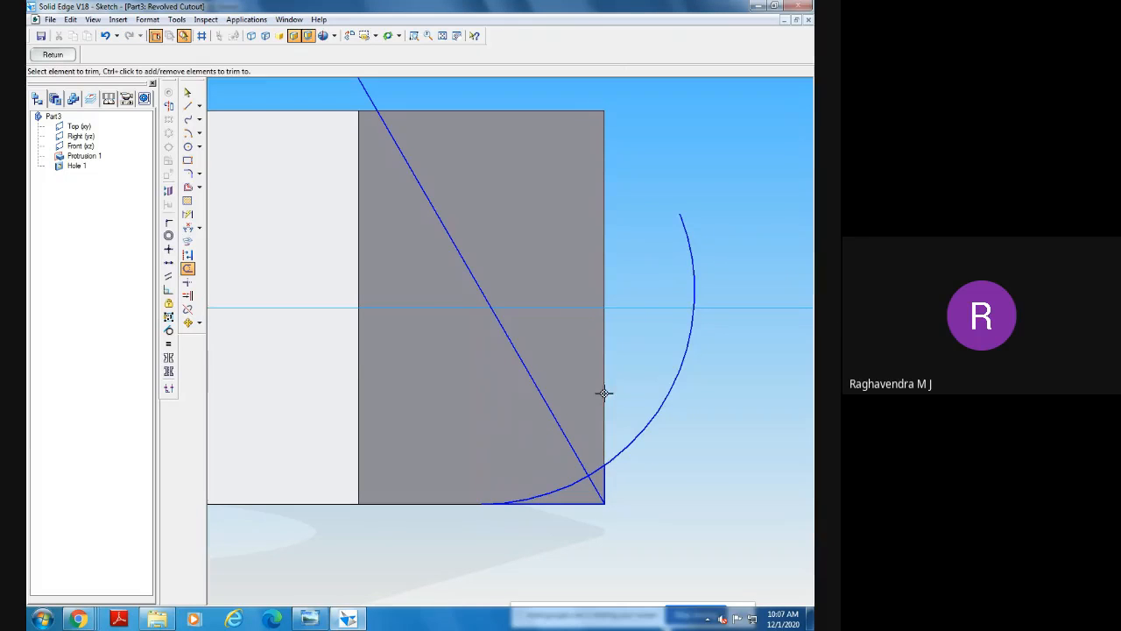
left_click(649, 412)
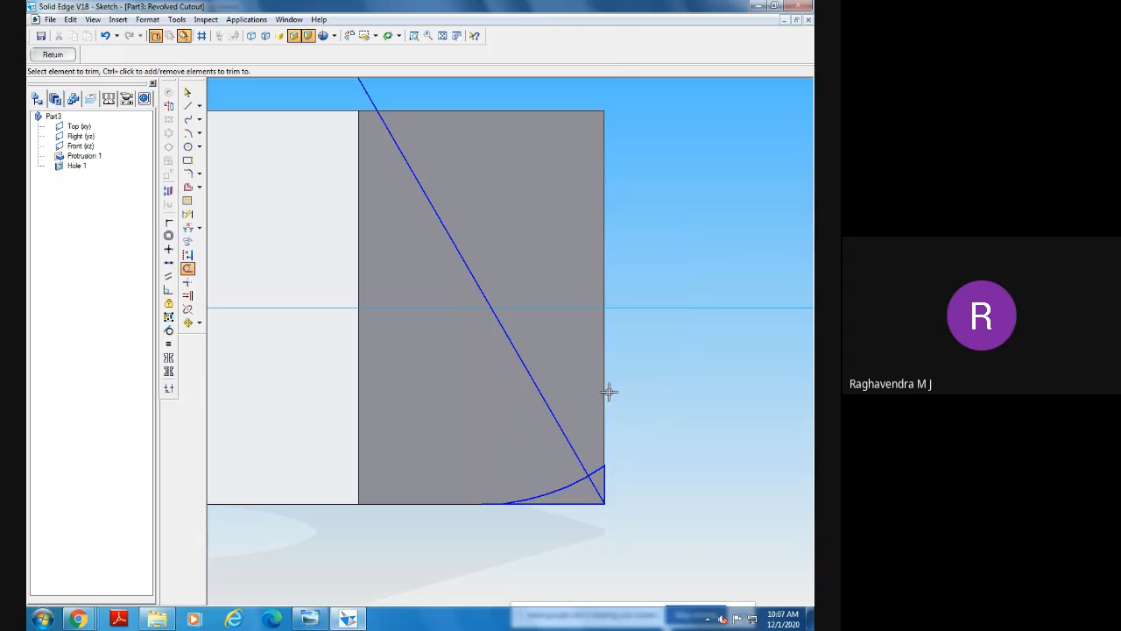
left_click(512, 345)
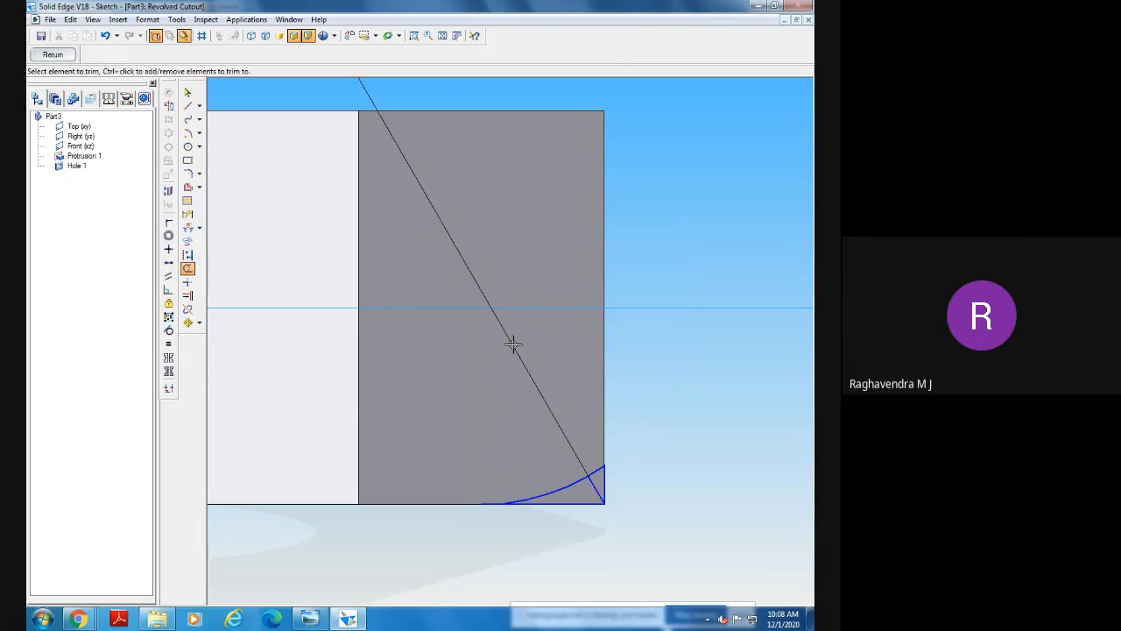
left_click(593, 475)
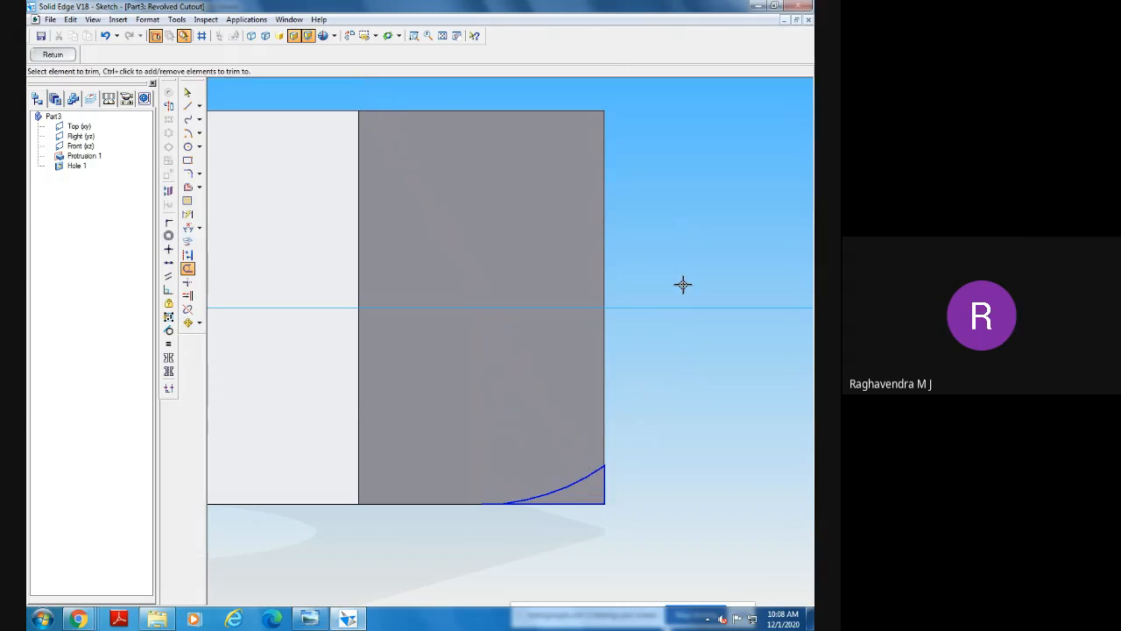
Draw a straight line joining the arc's two endpoints, at about 18° to the bottom edge.
left_click(413, 35)
left_click(400, 359)
left_click(623, 525)
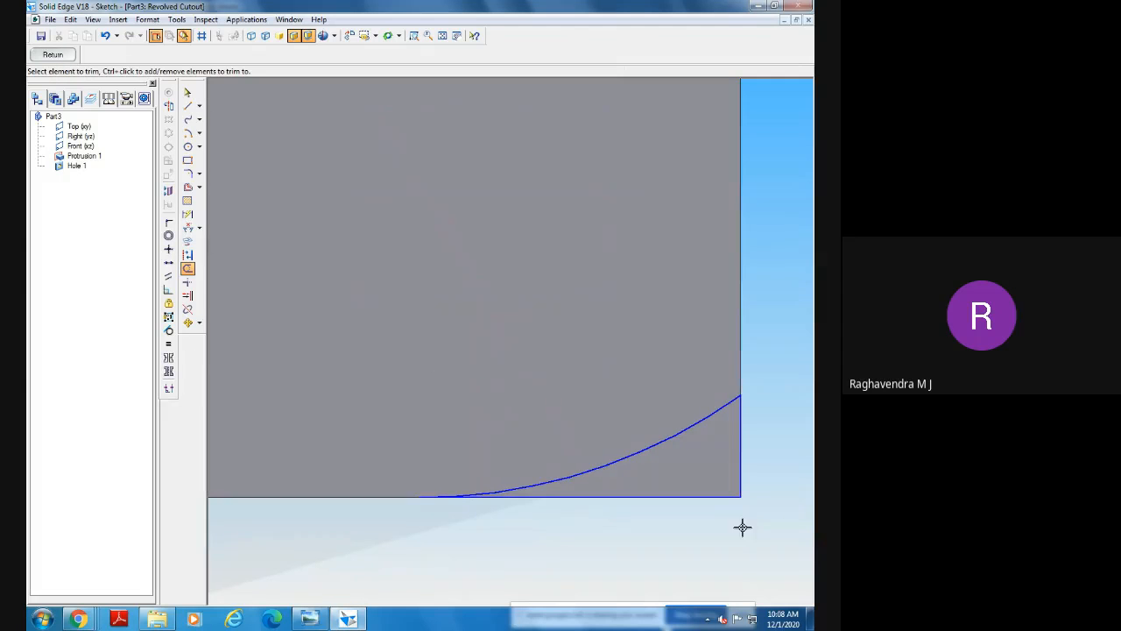
left_click(188, 215)
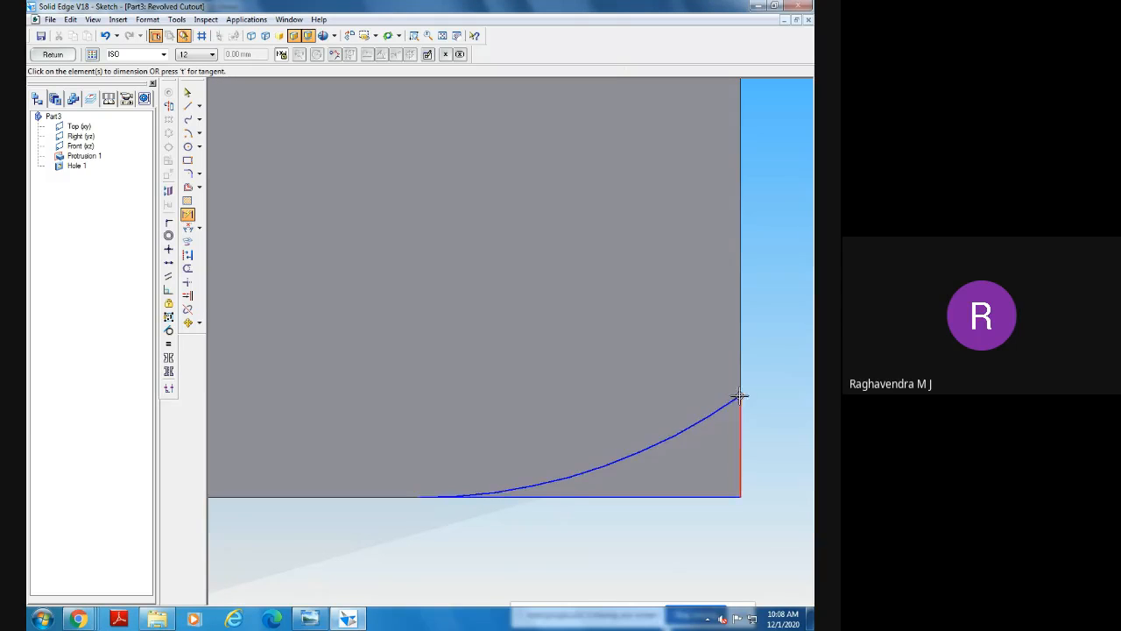
left_click(187, 105)
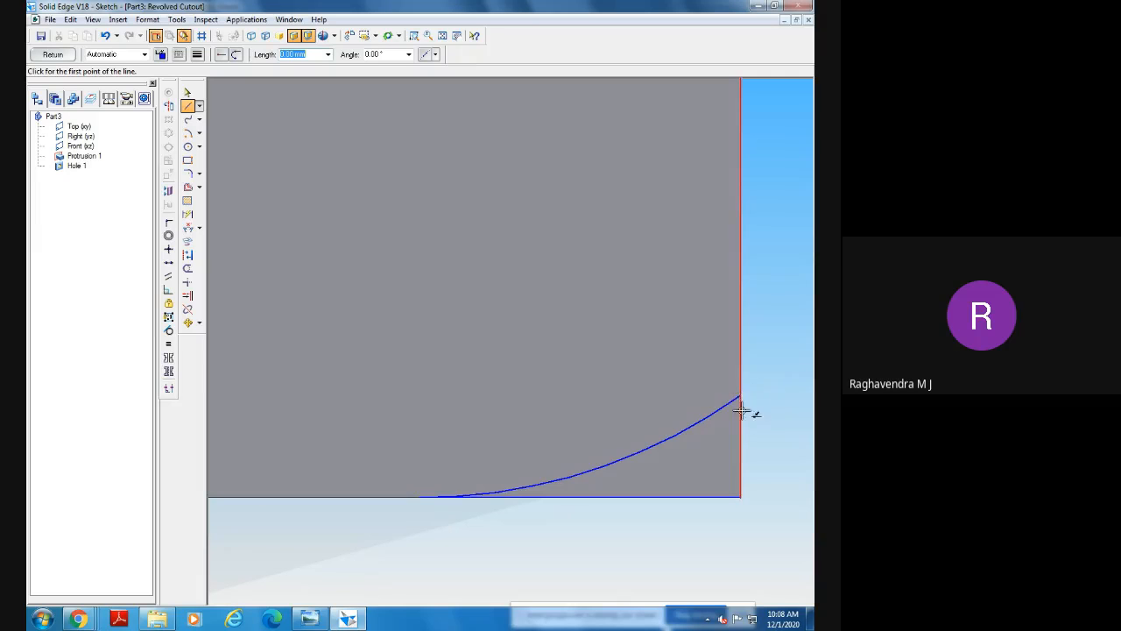
left_click(738, 396)
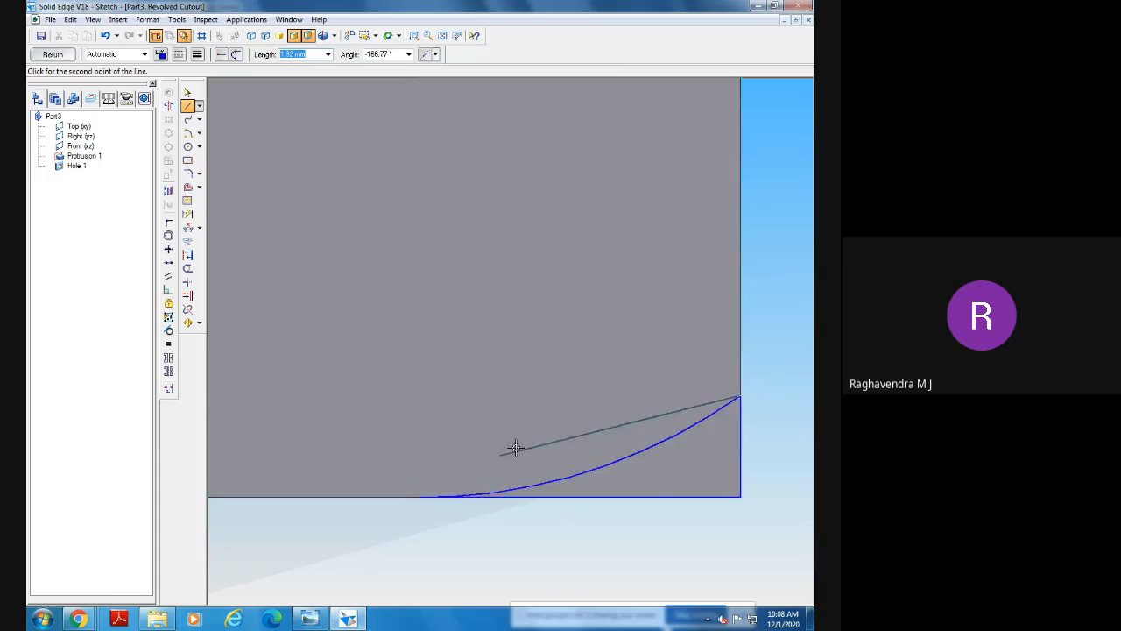
left_click(419, 496)
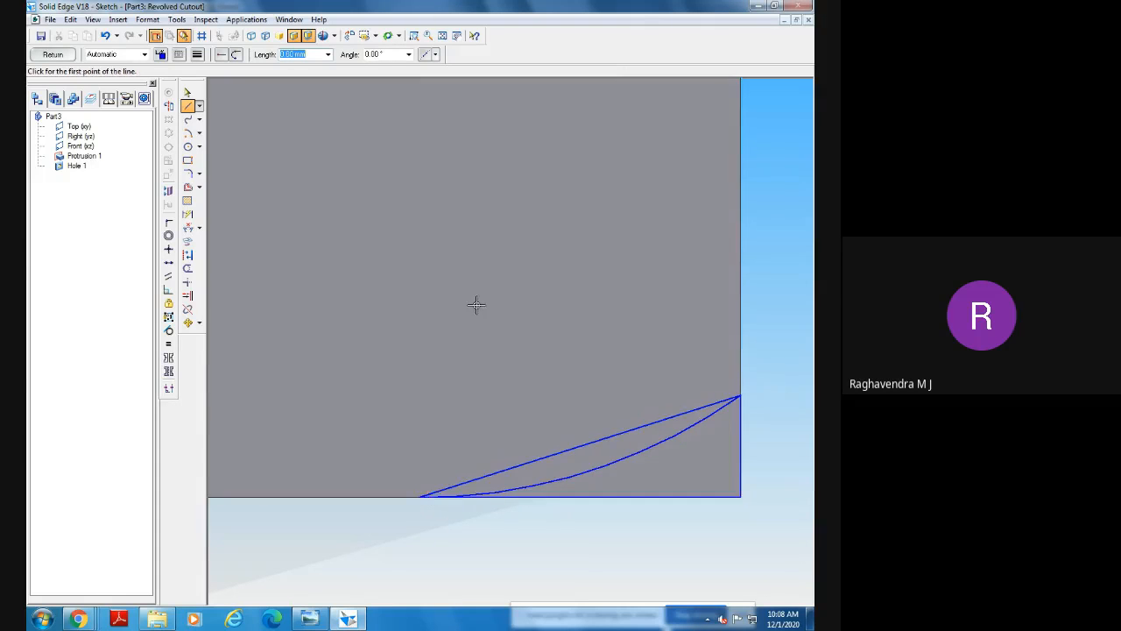
Dimension the lengths of the corner profile's bottom line and vertical line.
left_click(188, 213)
left_click(659, 497)
left_click(659, 521)
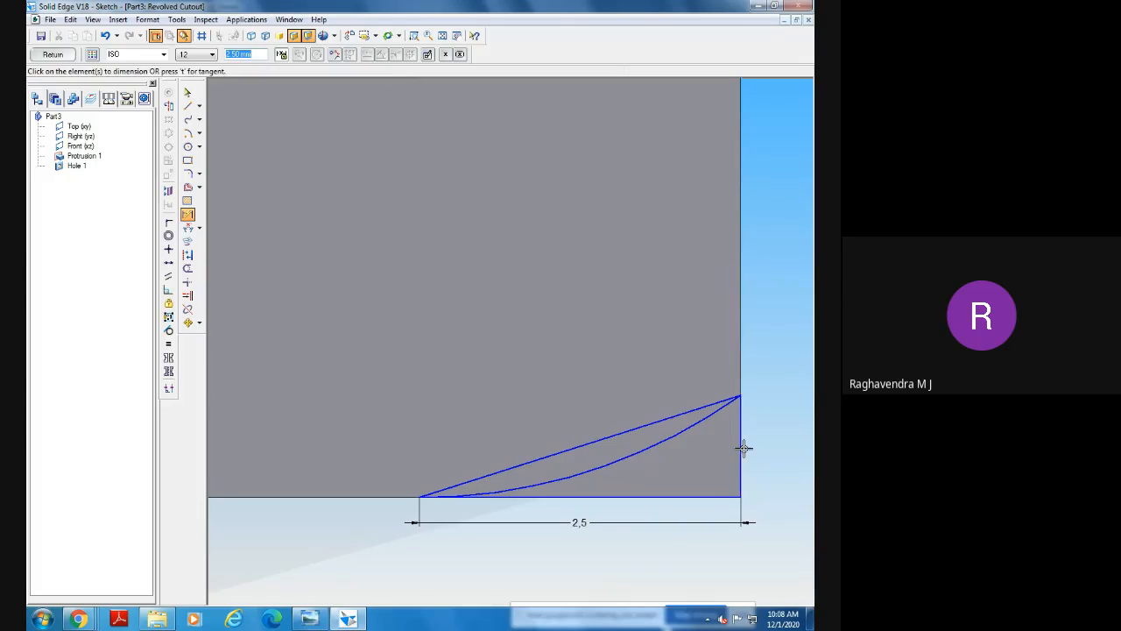
left_click(740, 447)
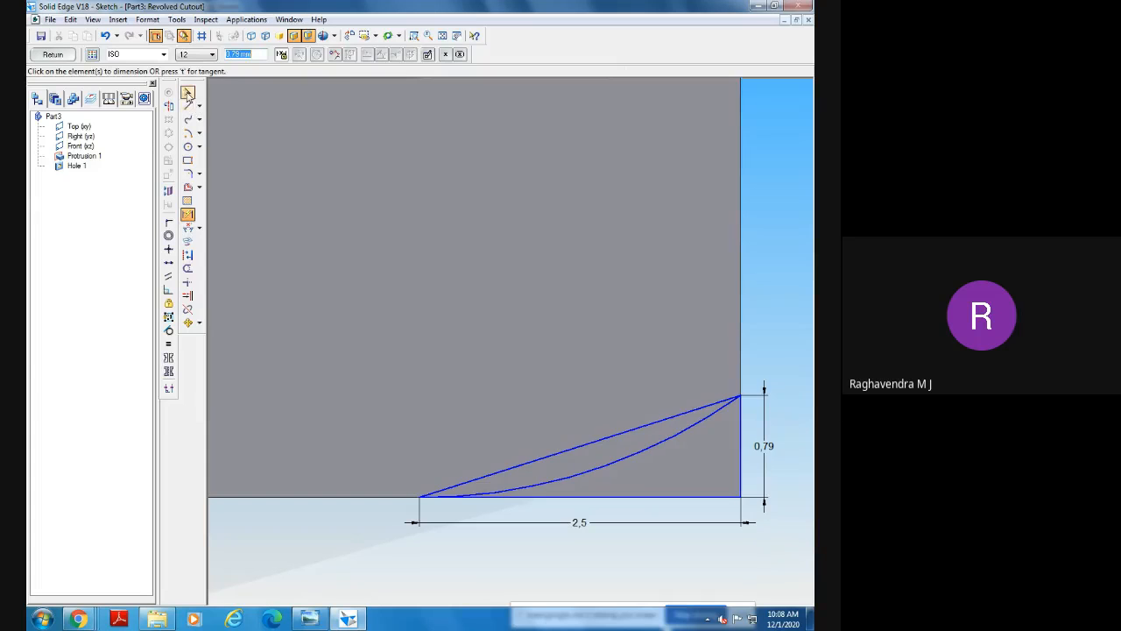
Delete the two length dimensions on the corner profile's vertical and bottom lines.
left_click(187, 92)
right_click(765, 425)
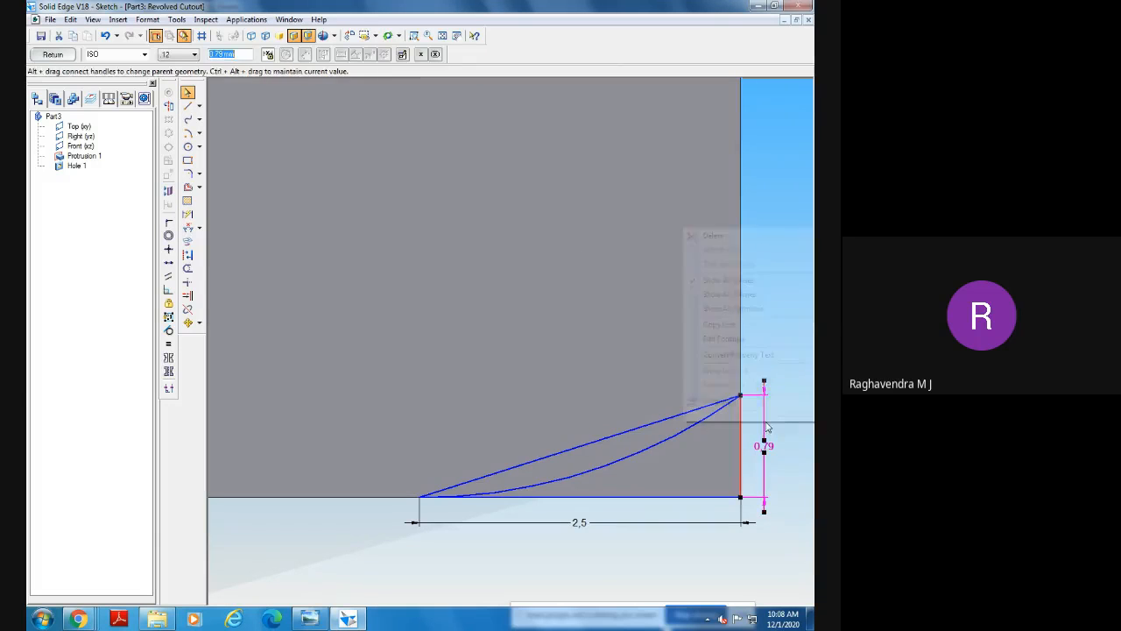
left_click(718, 238)
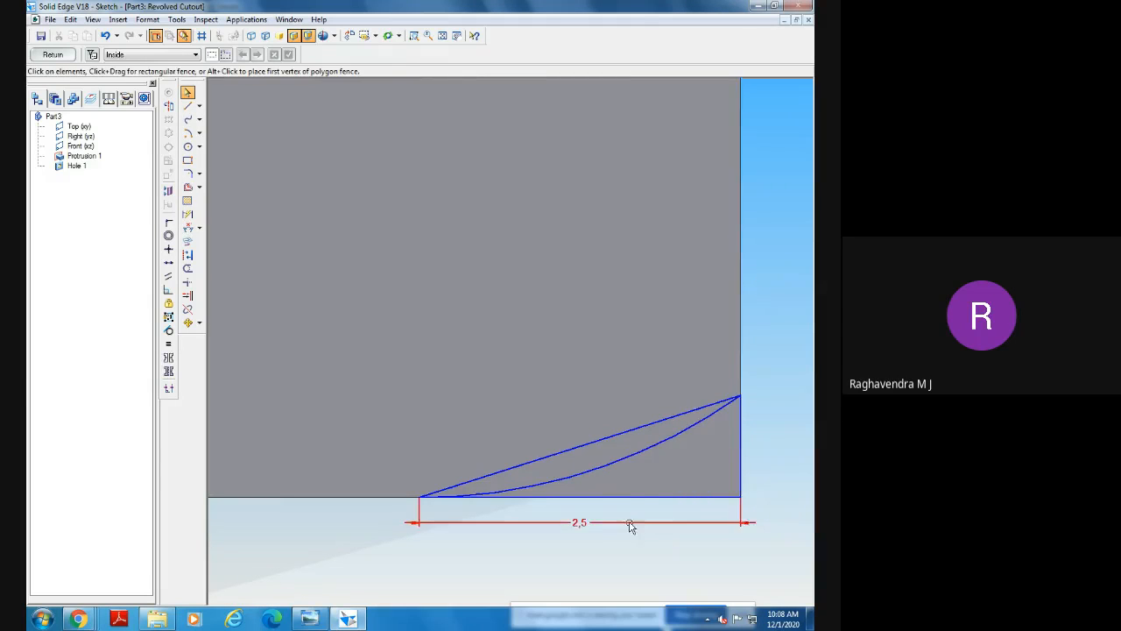
right_click(632, 524)
left_click(674, 338)
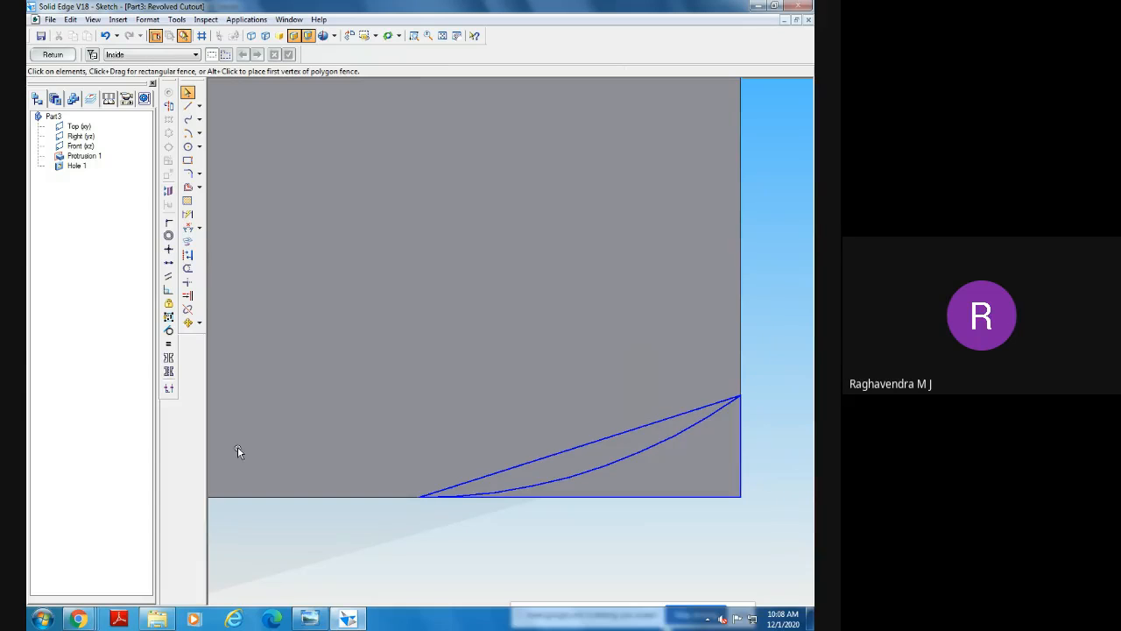
Add an angle dimension between the profile's bottom line and the slanted line.
left_click(187, 228)
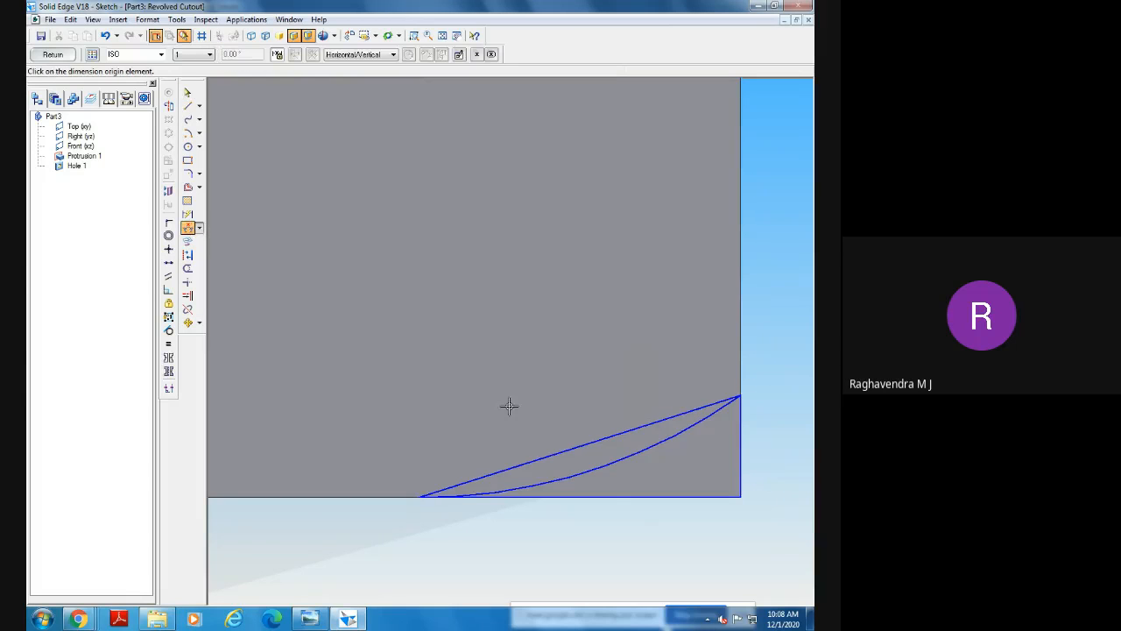
left_click(616, 495)
left_click(596, 441)
left_click(655, 462)
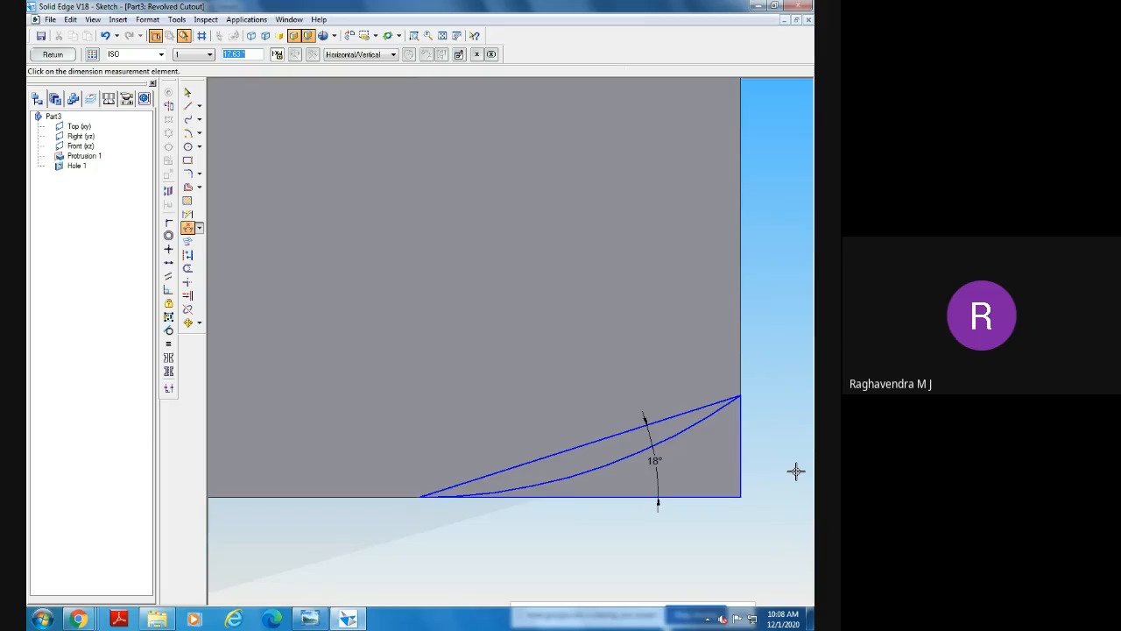
Try setting the angle dimension to 30° with the arc still in the profile, and undo the change.
type("30")
key("Return")
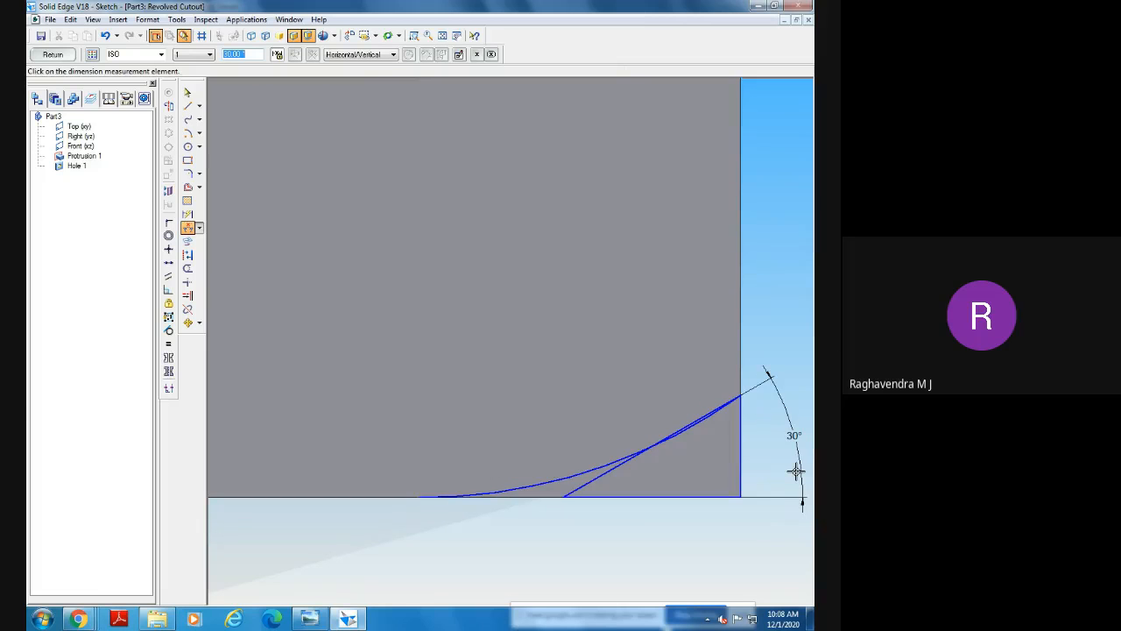
key("ctrl+z")
key("Escape")
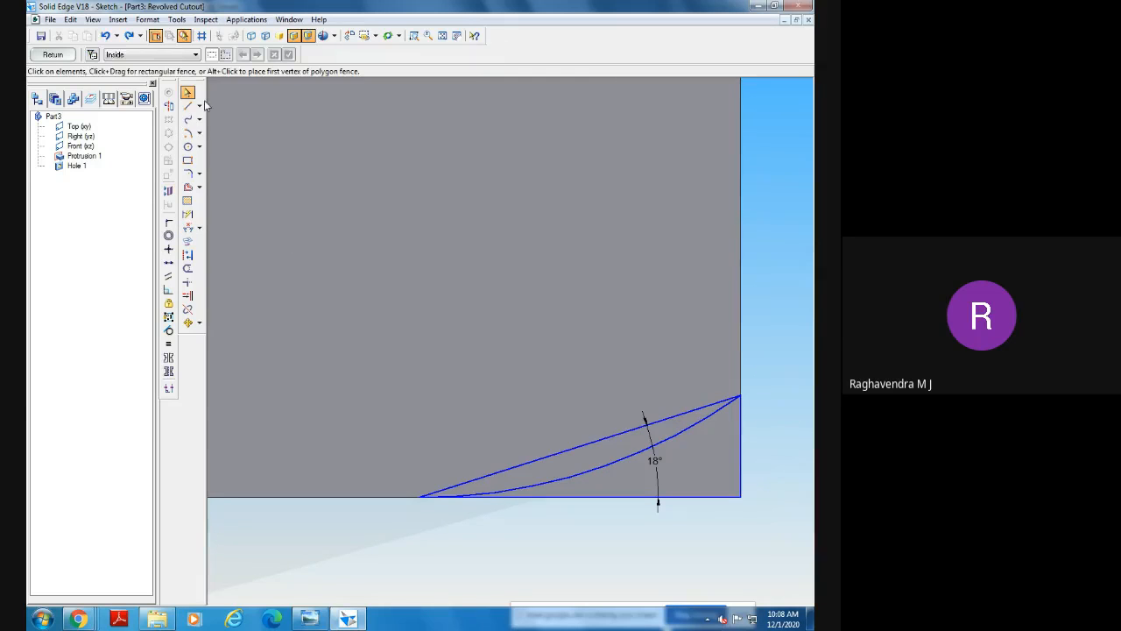
Cut the arc out of the sketch and set the slanted line's angle dimension to 30°.
right_click(625, 466)
left_click(663, 472)
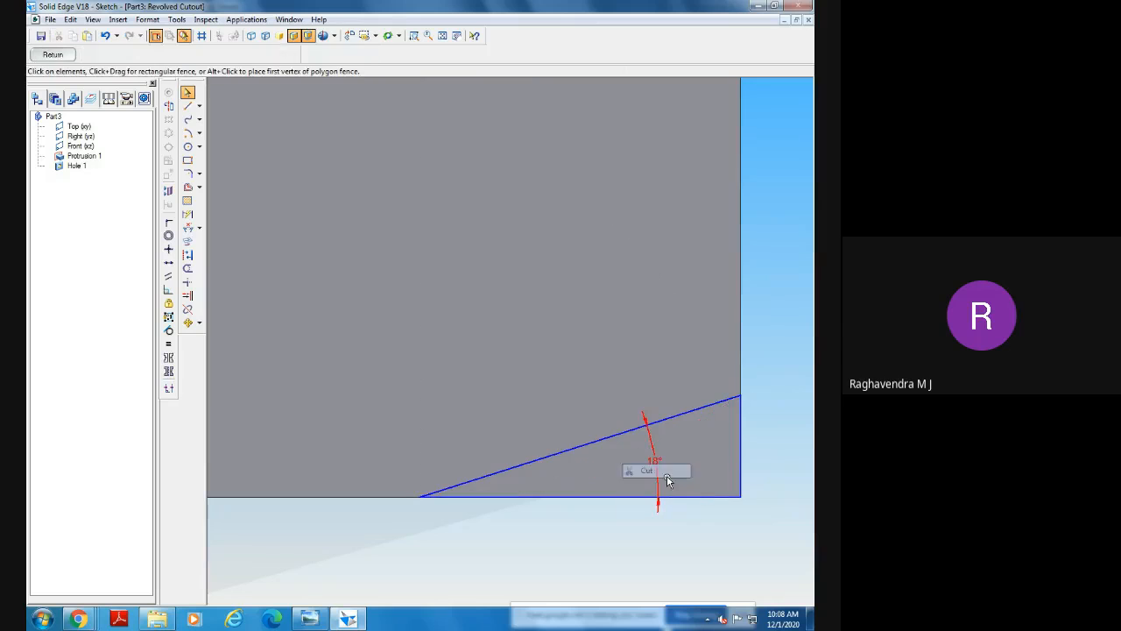
left_click(658, 470)
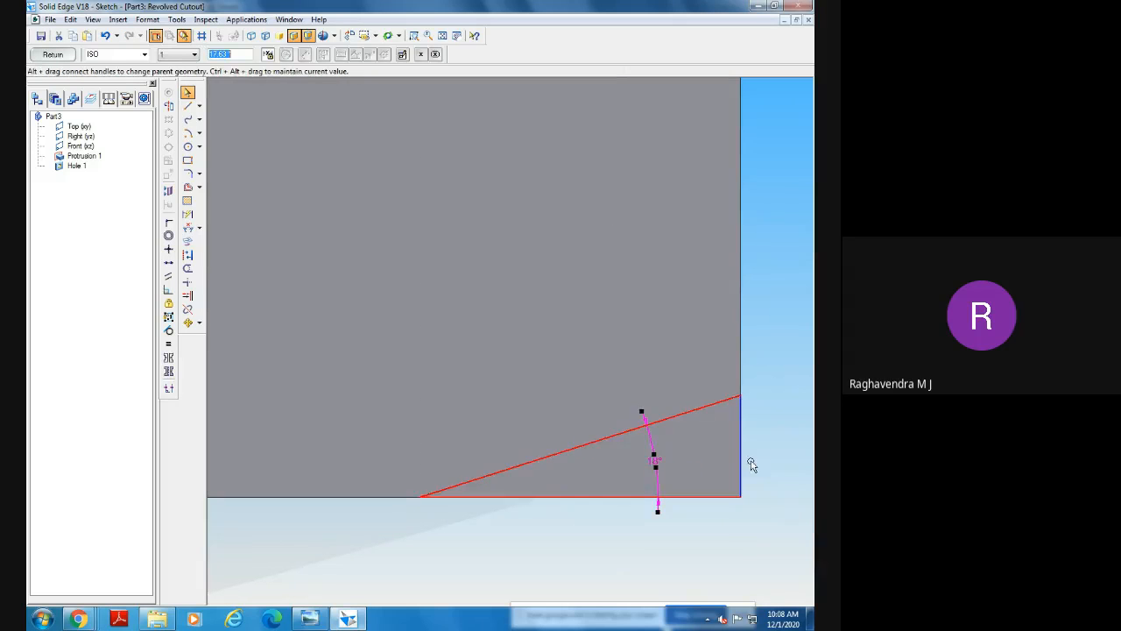
type("30")
key("Return")
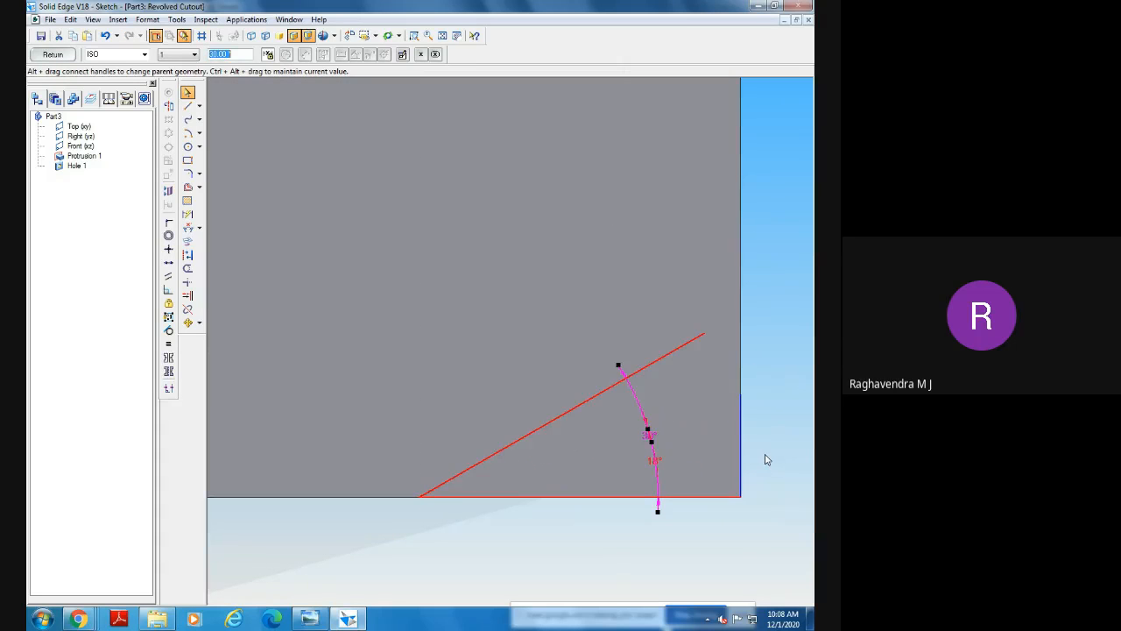
left_click(773, 461)
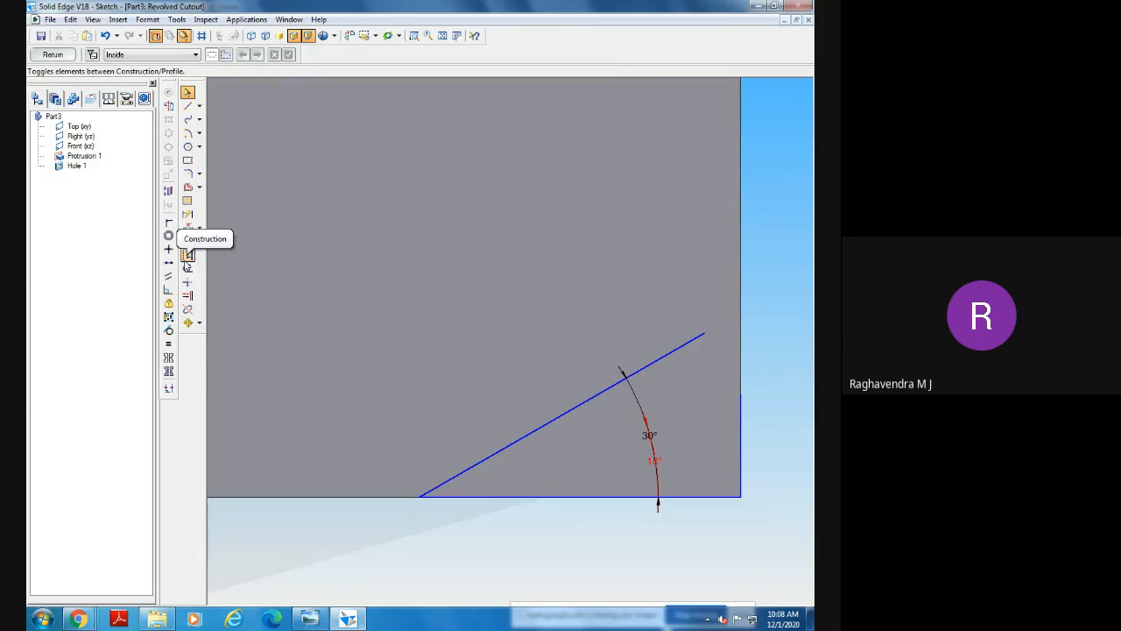
Delete the short vertical line on the block's outer edge.
left_click(187, 295)
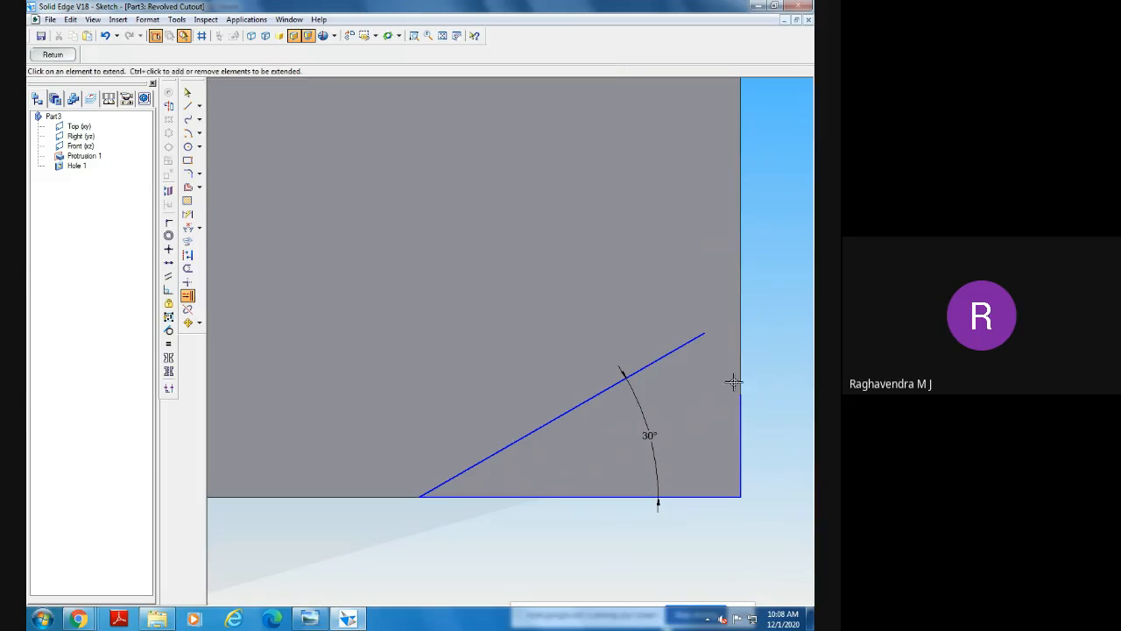
left_click(188, 105)
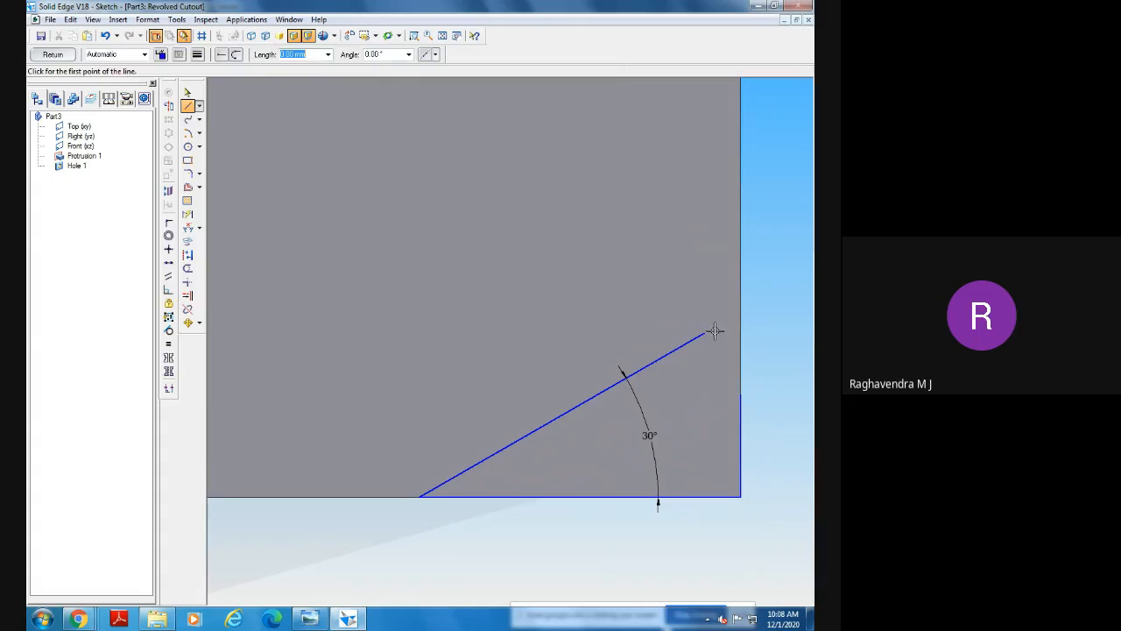
left_click(186, 92)
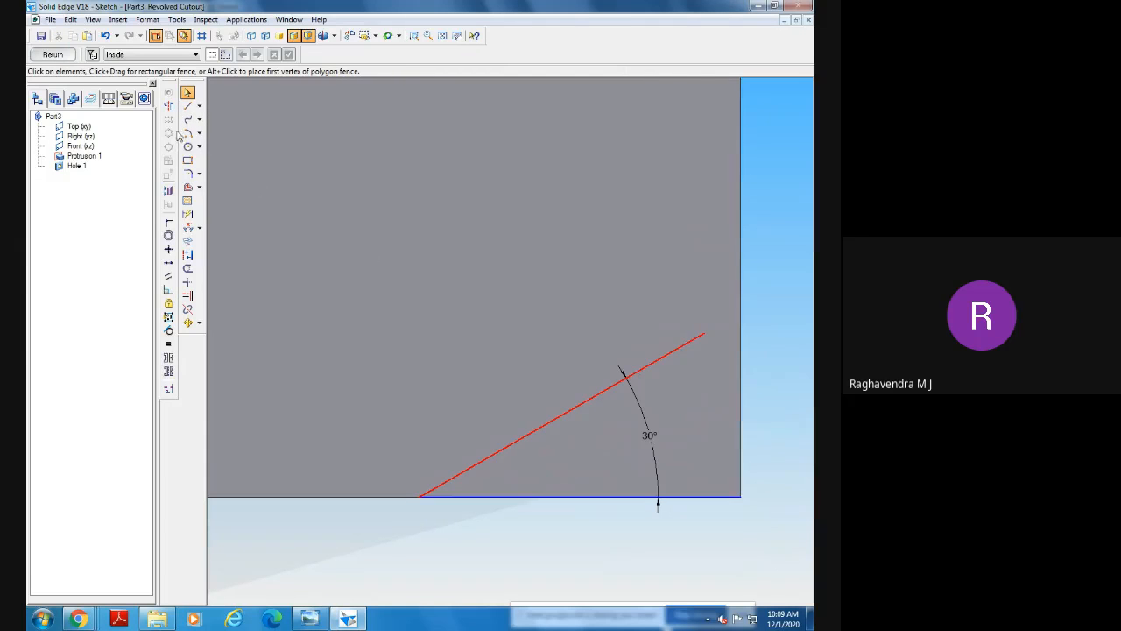
Draw a longer vertical line from the lower corner up the block's outer edge and extend the 30° line to meet it.
left_click(187, 105)
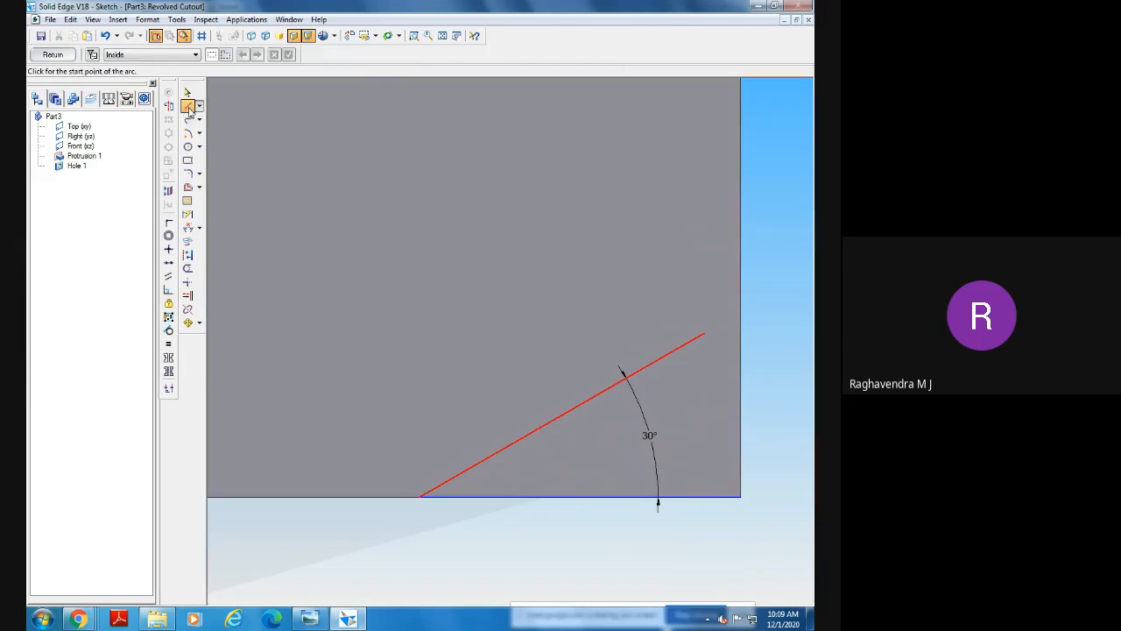
left_click(739, 497)
left_click(738, 280)
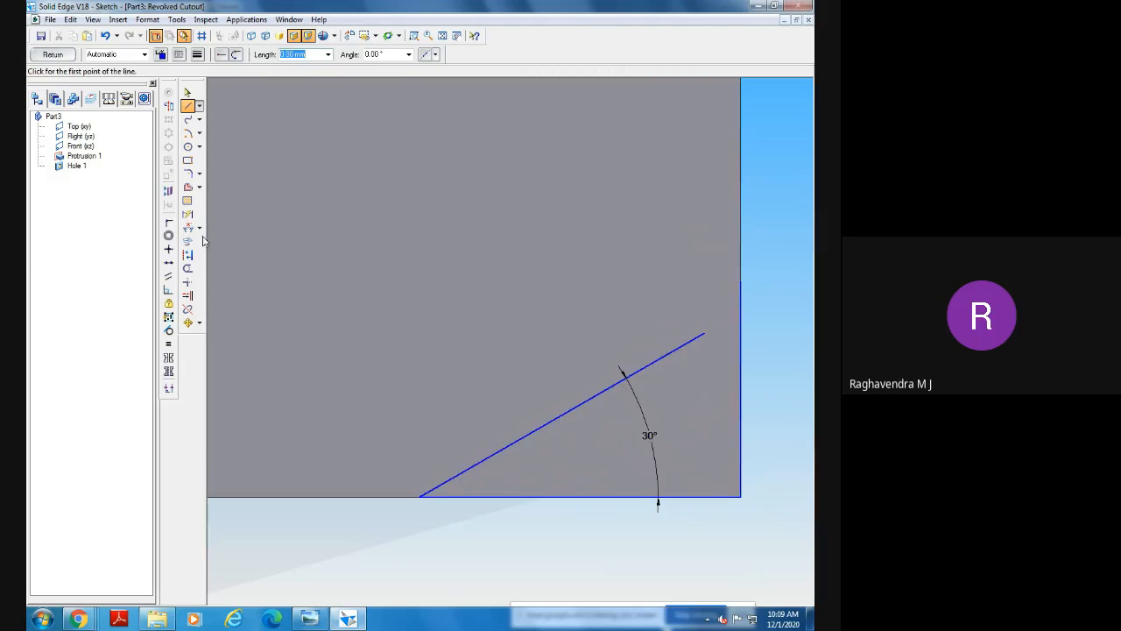
left_click(188, 295)
left_click(723, 366)
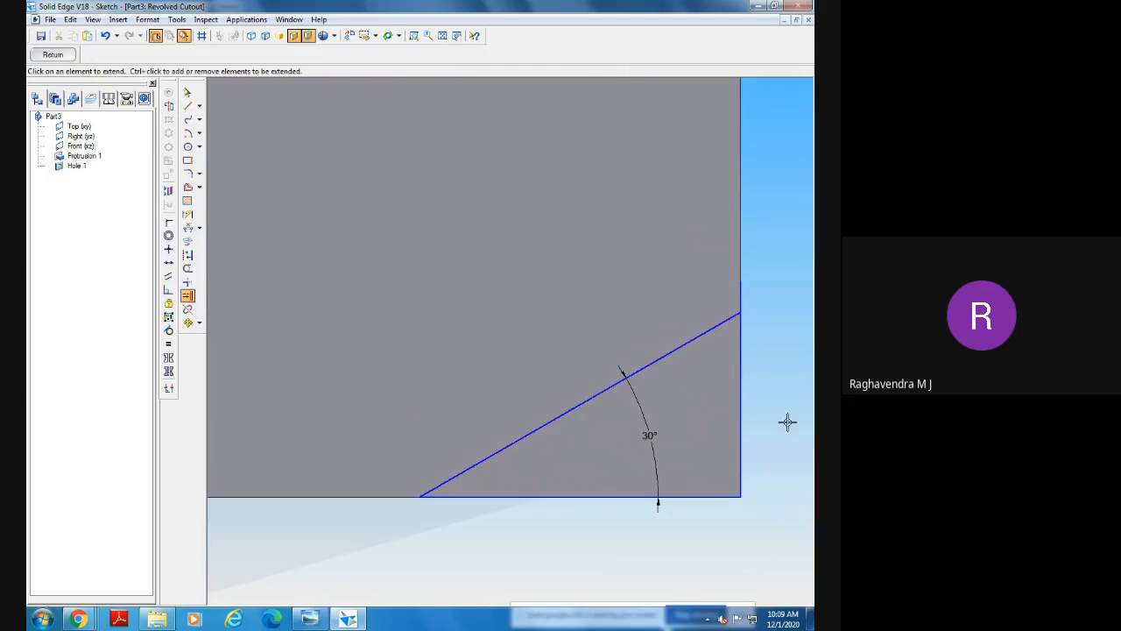
Trim the part of the vertical line that sticks out above the slanted line.
left_click(190, 269)
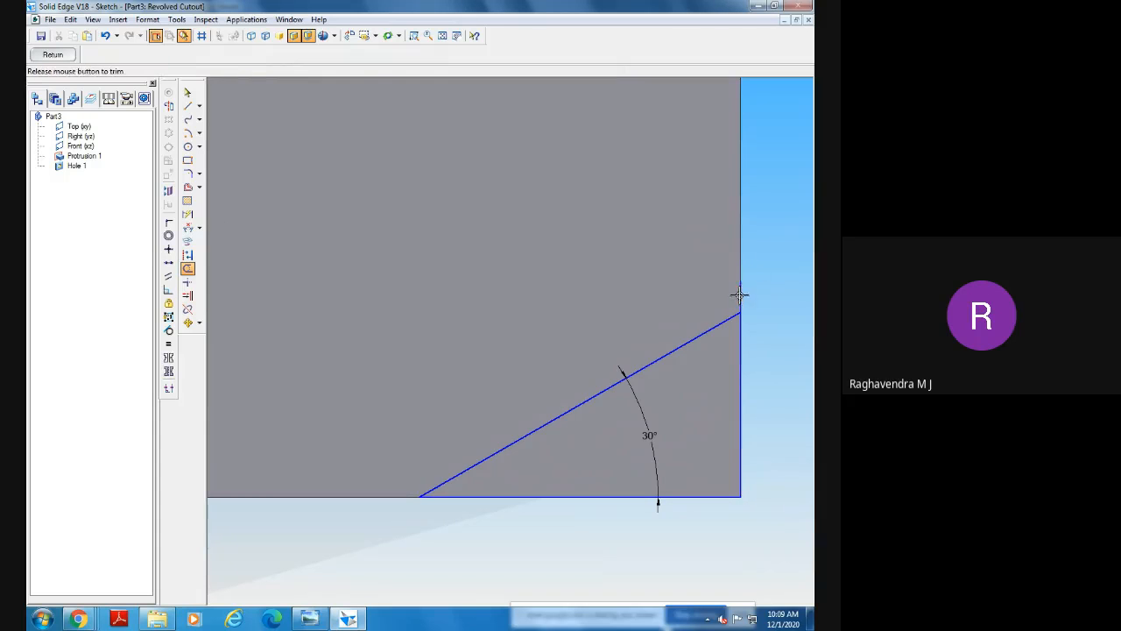
left_click(442, 35)
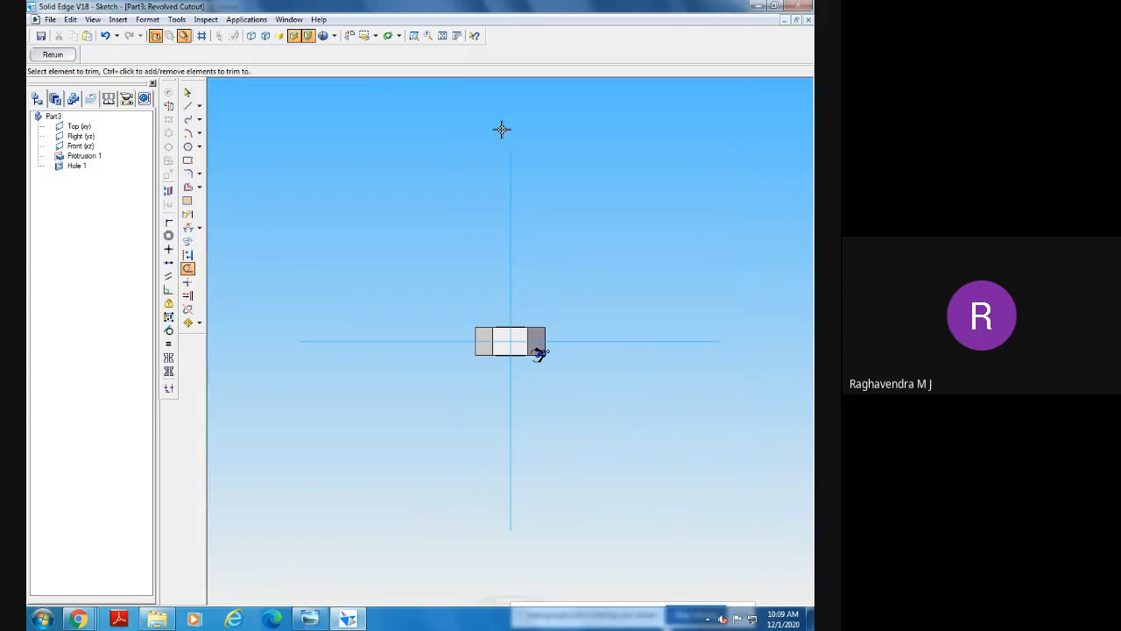
left_click(413, 35)
left_click_drag(499, 311, 588, 370)
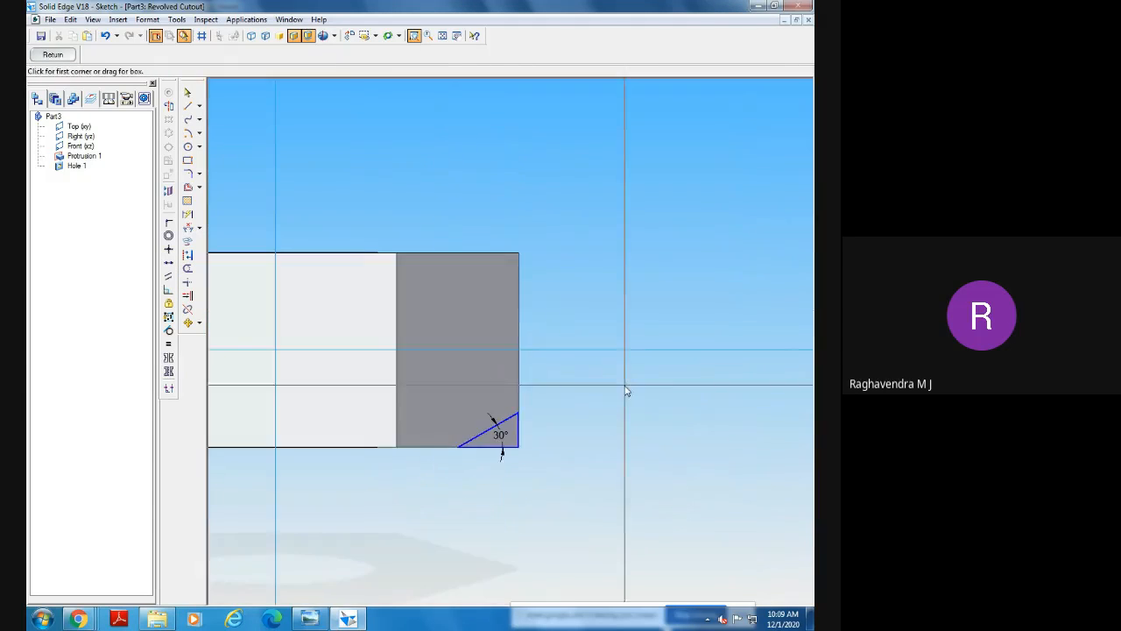
right_click(651, 379)
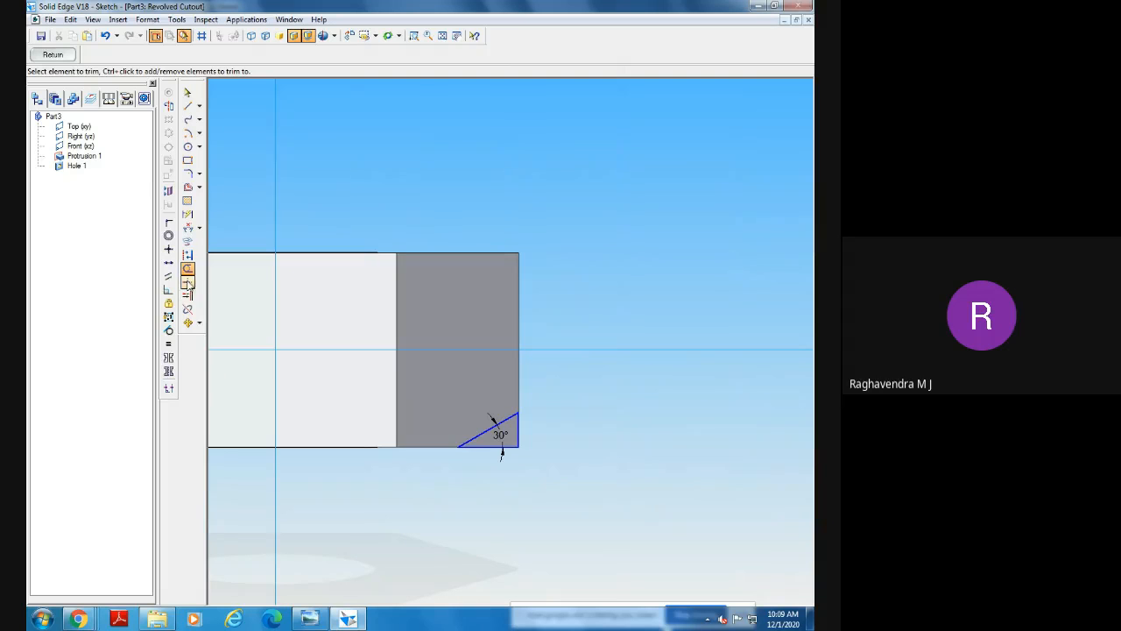
Dimension the triangle's vertical and horizontal sides.
left_click(187, 213)
left_click(520, 429)
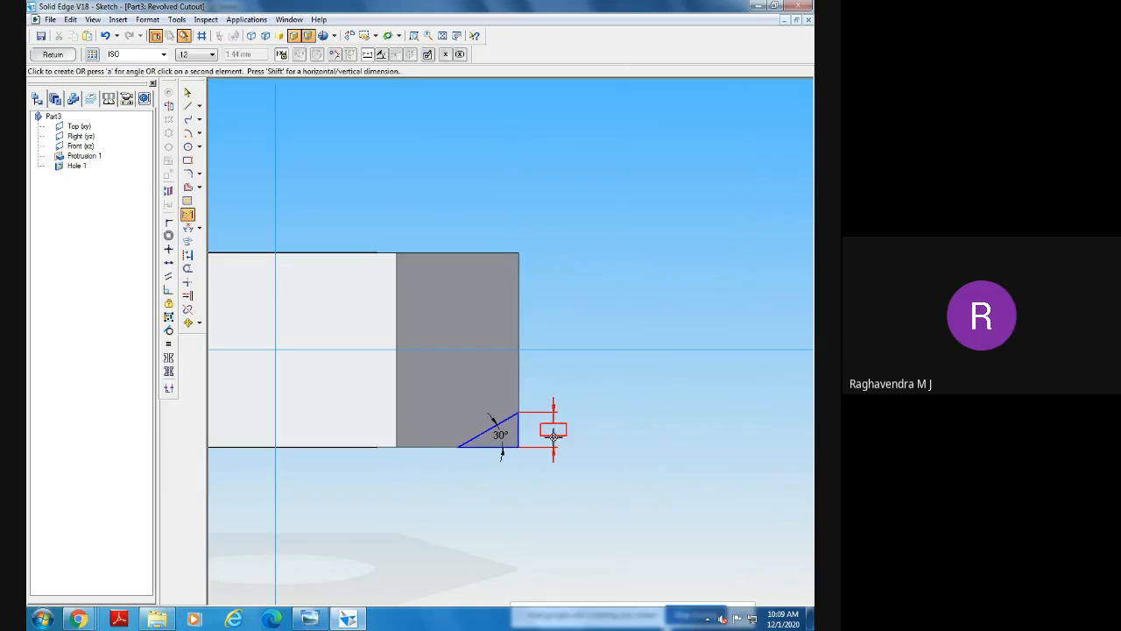
left_click(554, 435)
left_click(510, 448)
left_click(512, 486)
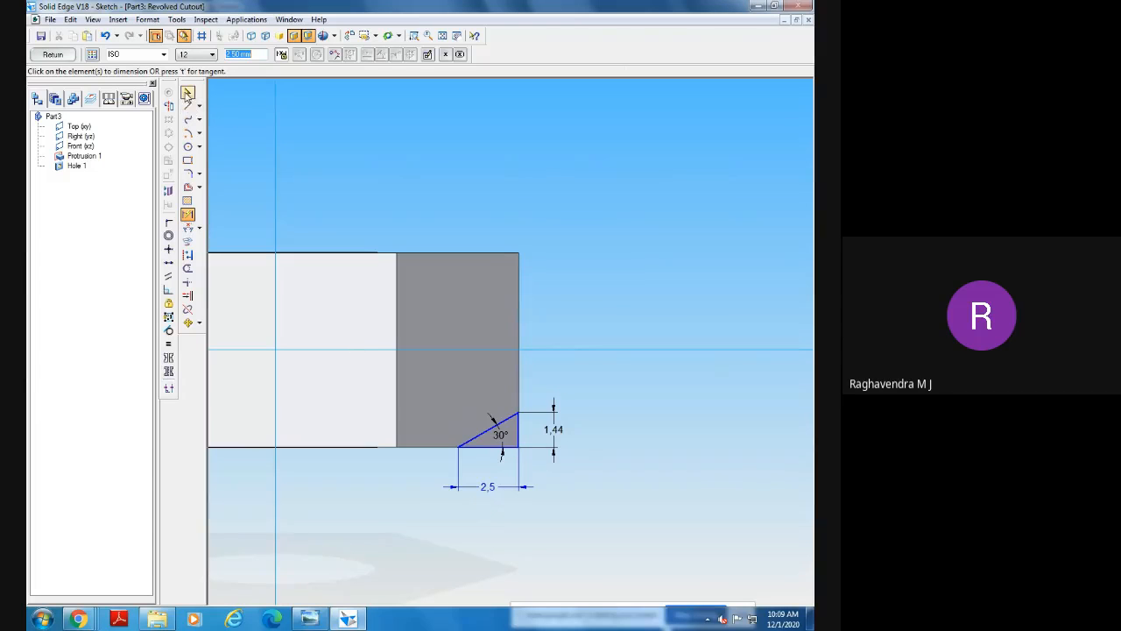
Delete the whole triangular profile with its dimensions and leave the sketch.
left_click(186, 92)
left_click_drag(344, 293, 667, 534)
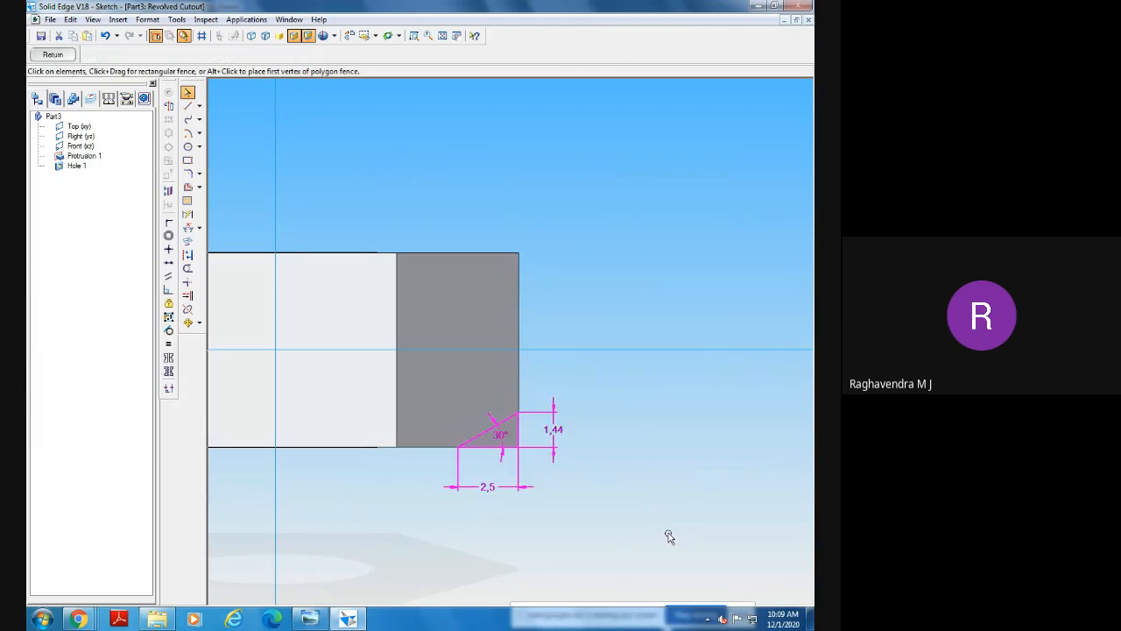
key("Delete")
left_click(59, 56)
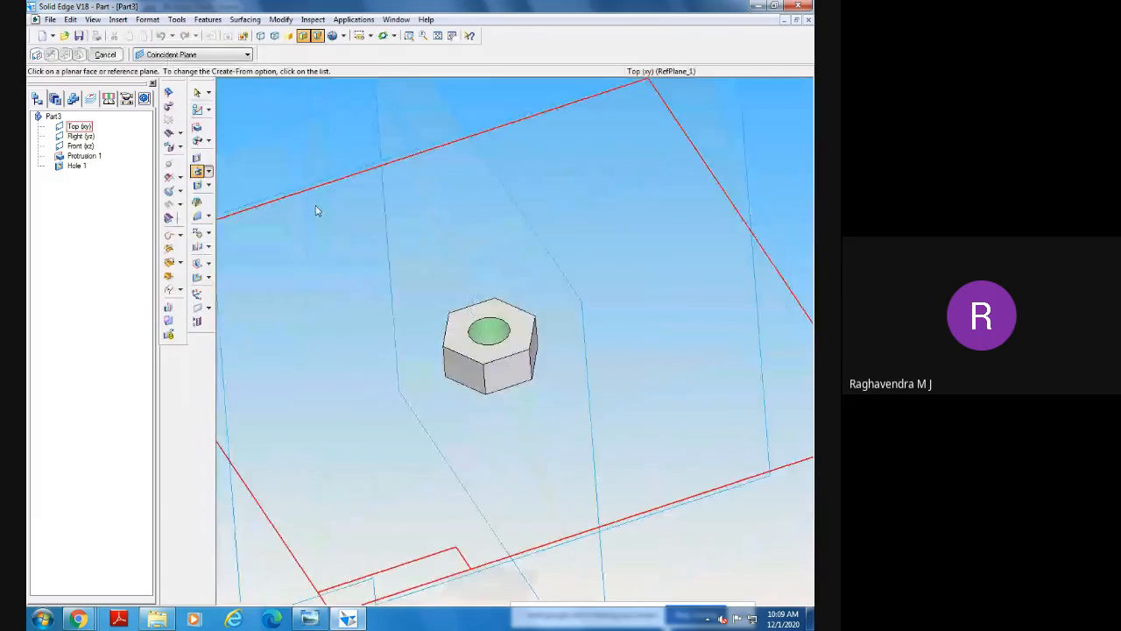
Start a new revolved cutout profile on the Front (xz) plane.
left_click(210, 172)
left_click(245, 175)
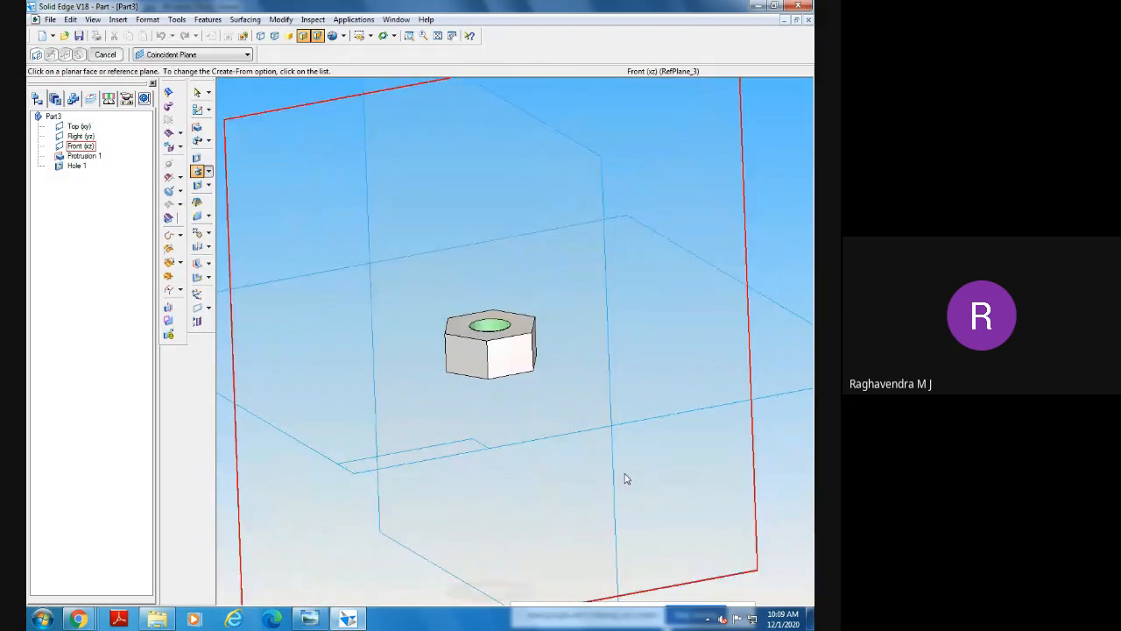
middle_click_drag(641, 475, 642, 528)
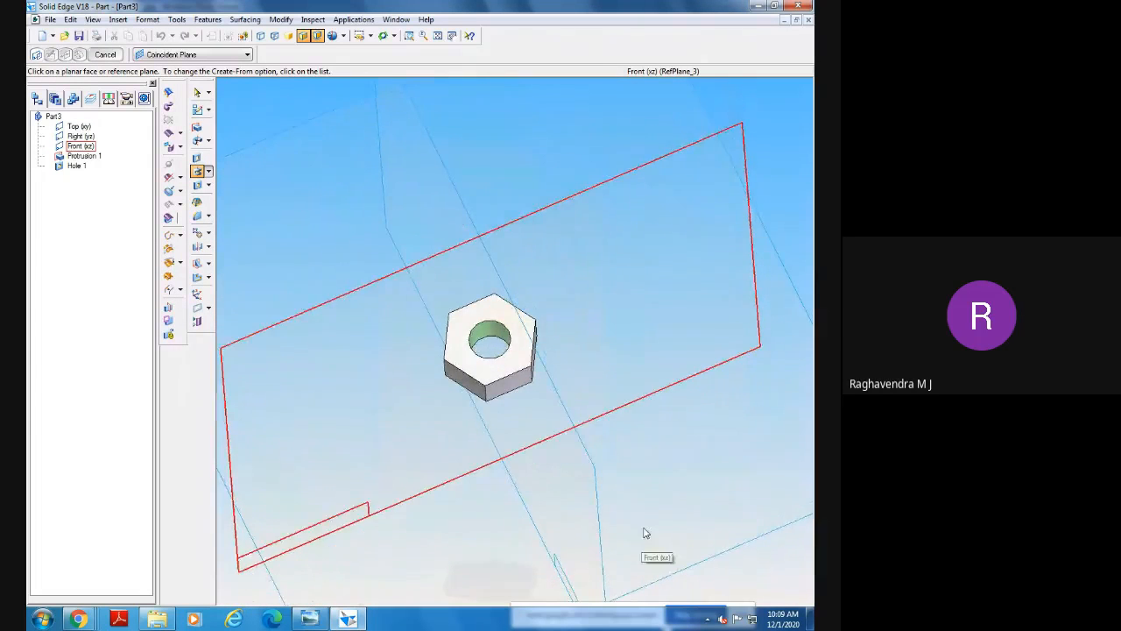
left_click(636, 219)
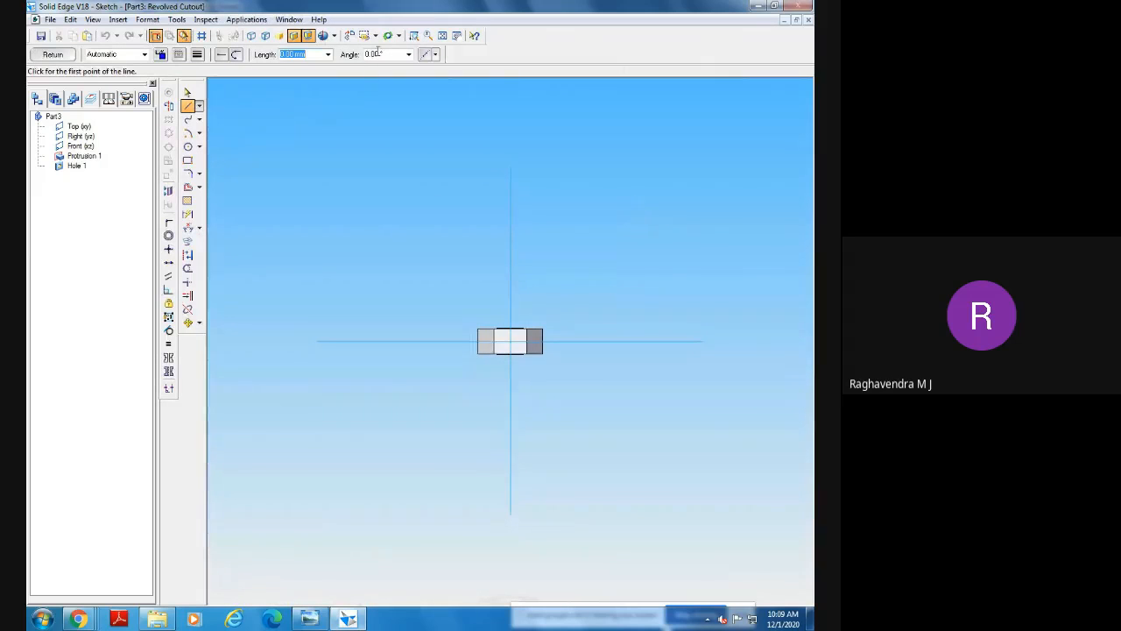
Sketch a closed right triangle about 2.5 mm wide in the nut's lower outer corner, with two sides along the block's edges.
left_click(413, 35)
mouse_move(445, 288)
left_mouse_down()
mouse_move(580, 379)
mouse_move(666, 408)
mouse_move(676, 396)
left_mouse_up()
left_click(414, 35)
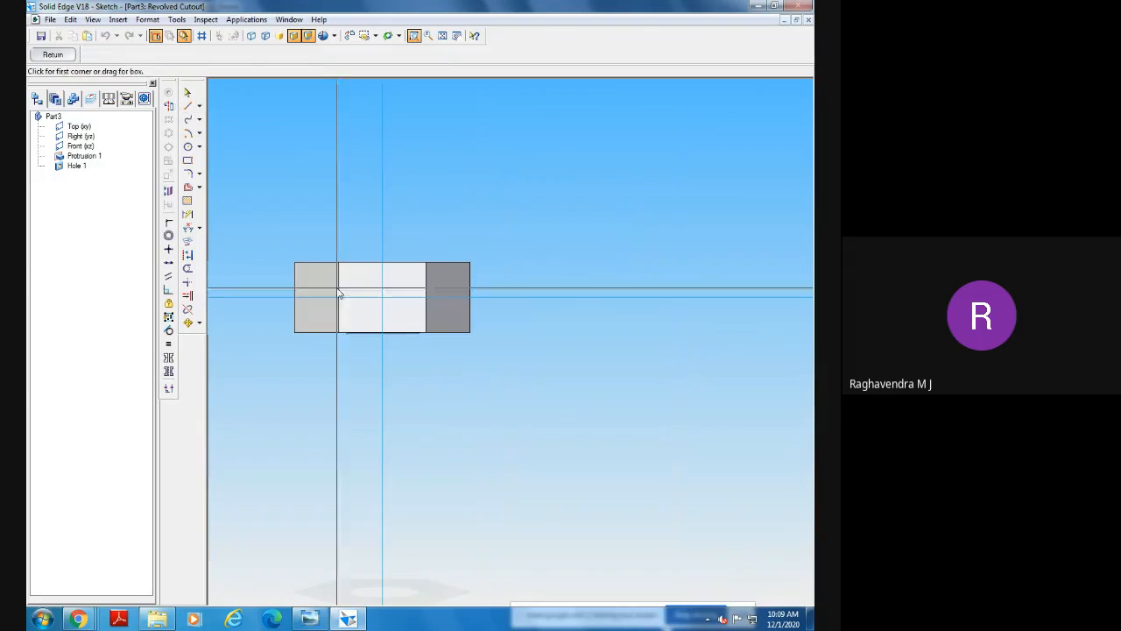
left_click_drag(250, 230, 578, 407)
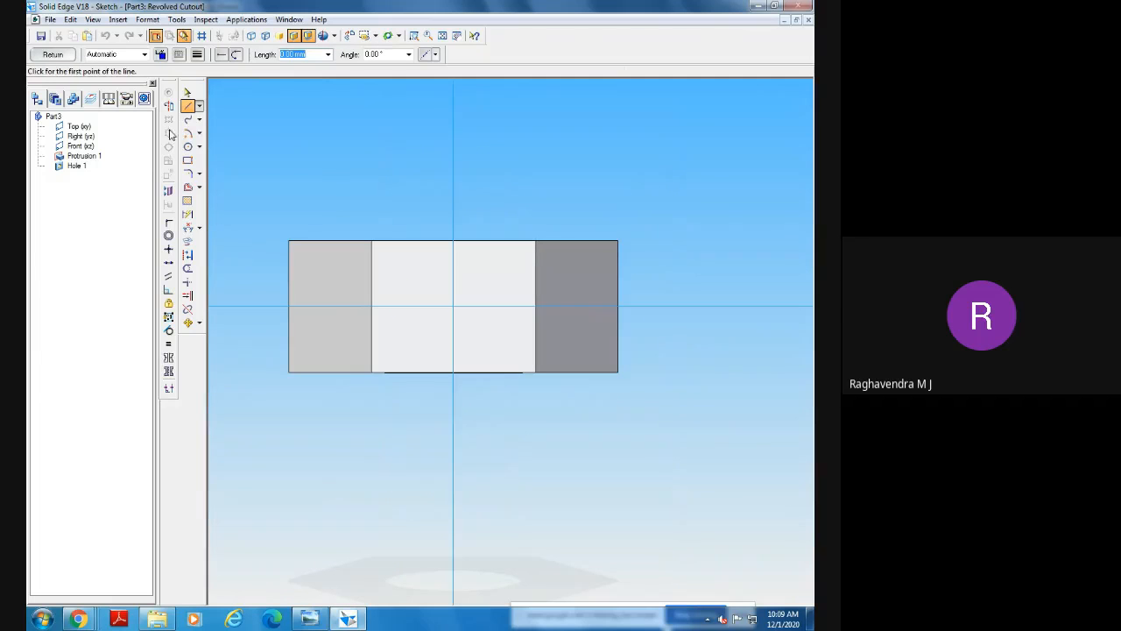
left_click(617, 346)
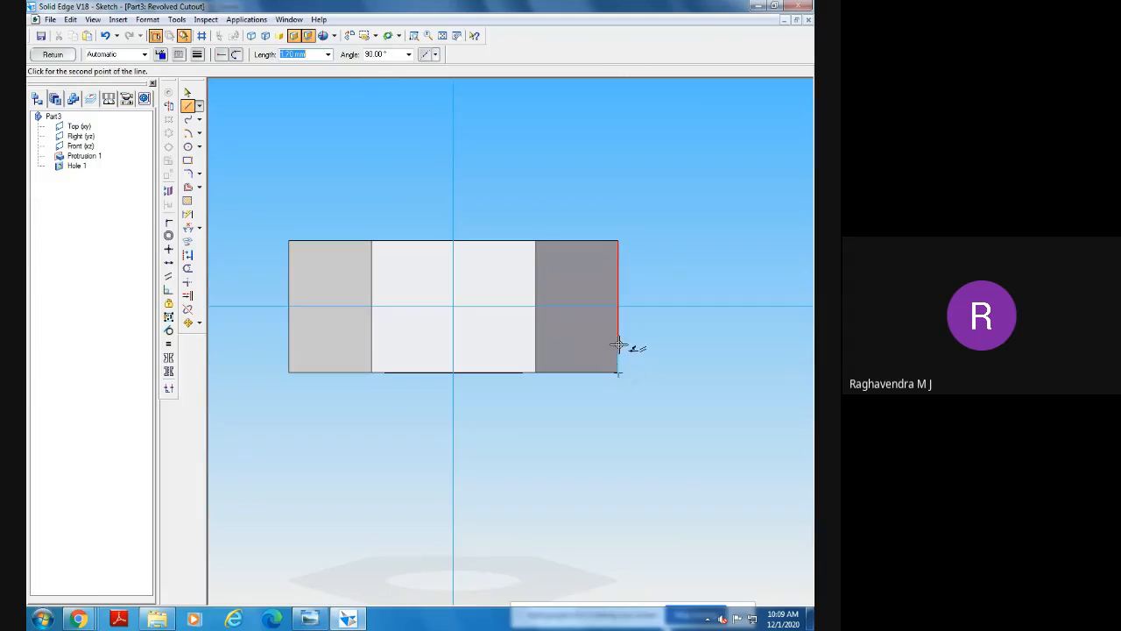
left_click(578, 371)
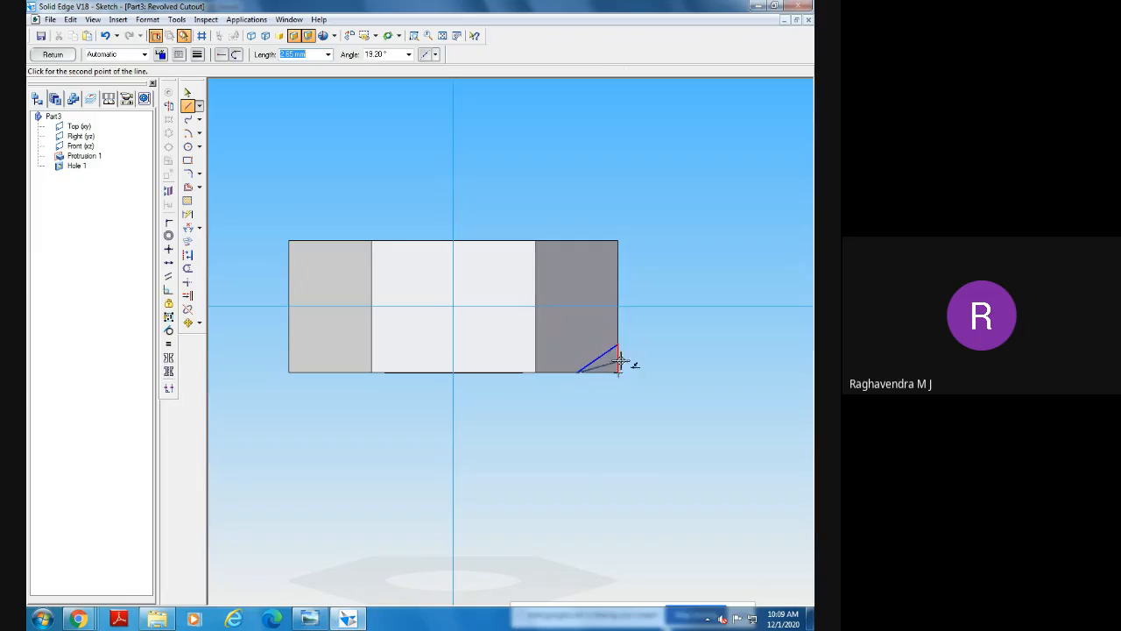
left_click(617, 371)
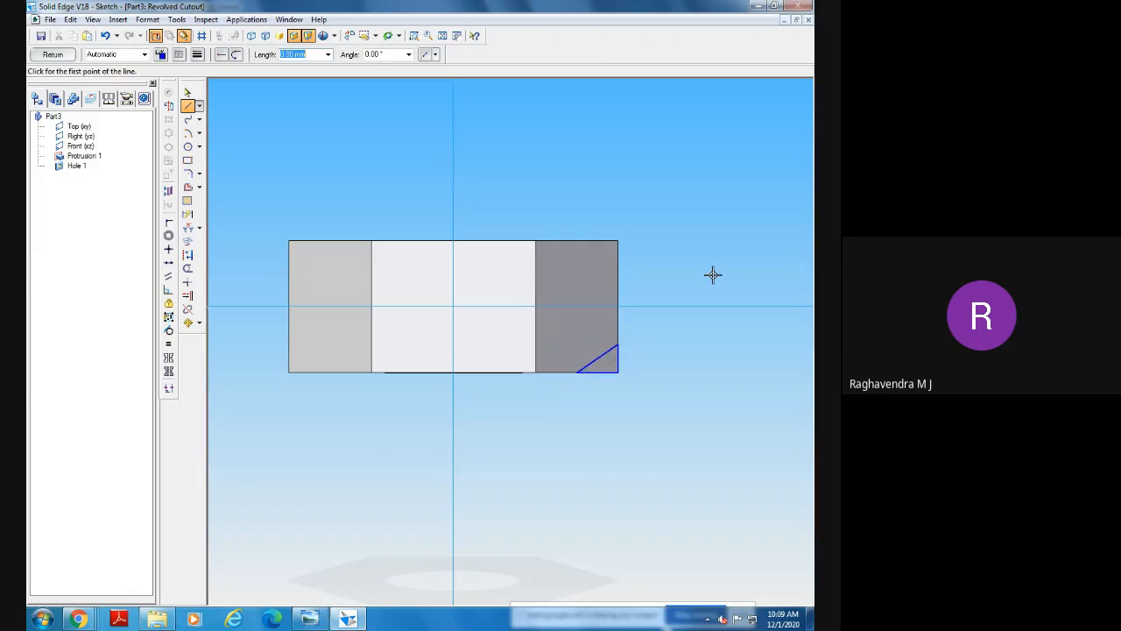
Dimension the angle between the triangle's base and its slanted line and set it to 30°.
left_click(413, 35)
left_click_drag(534, 295, 658, 401)
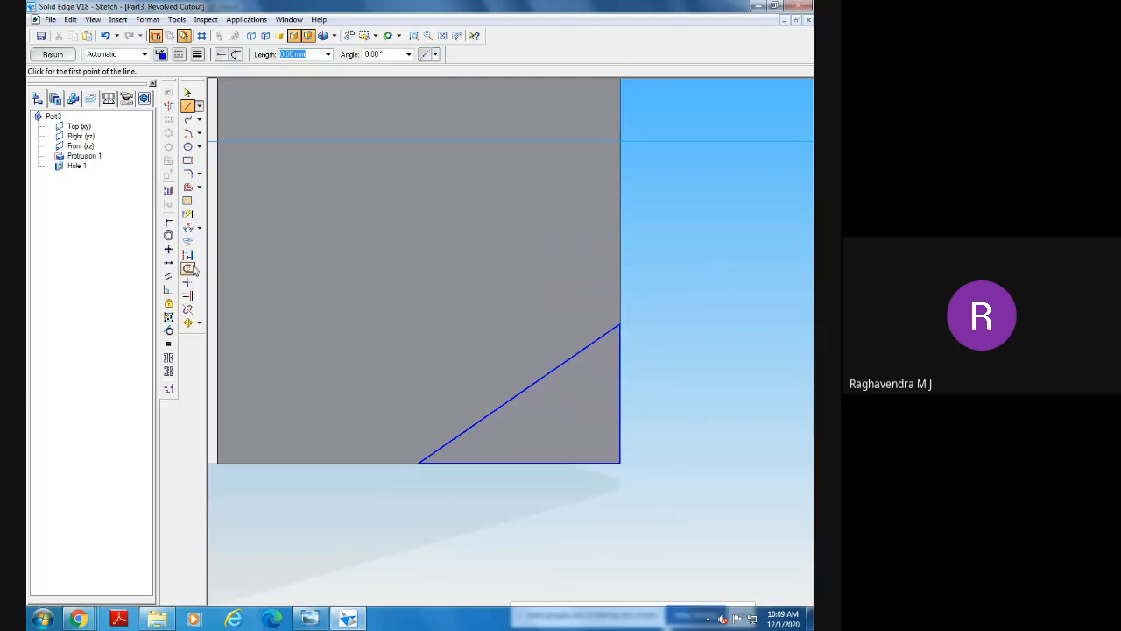
left_click(187, 227)
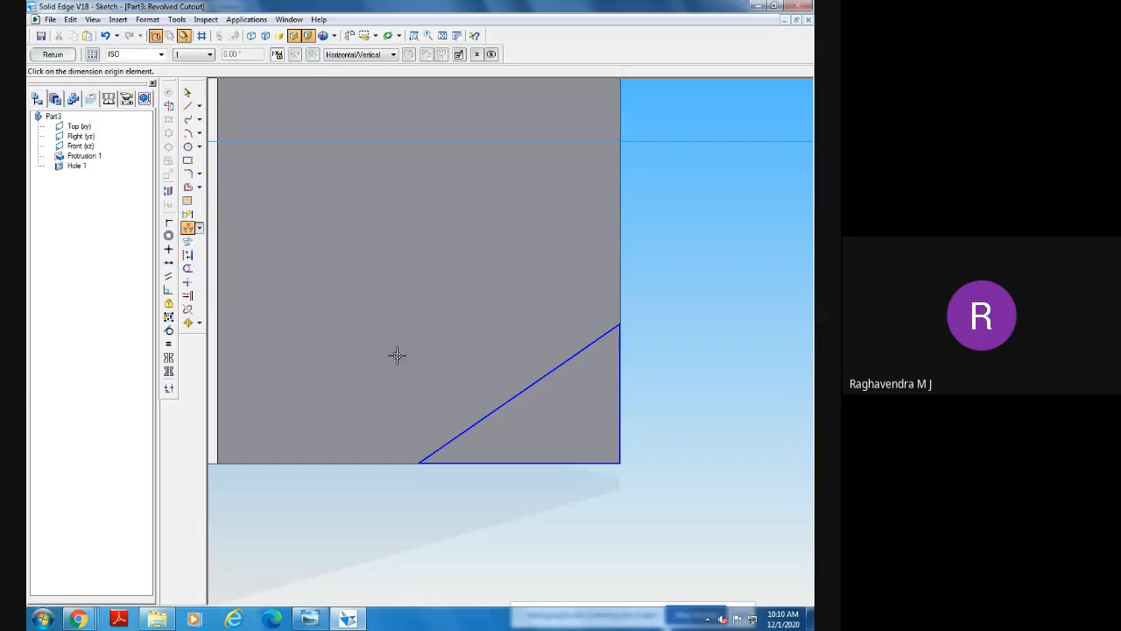
left_click(511, 454)
left_click(493, 410)
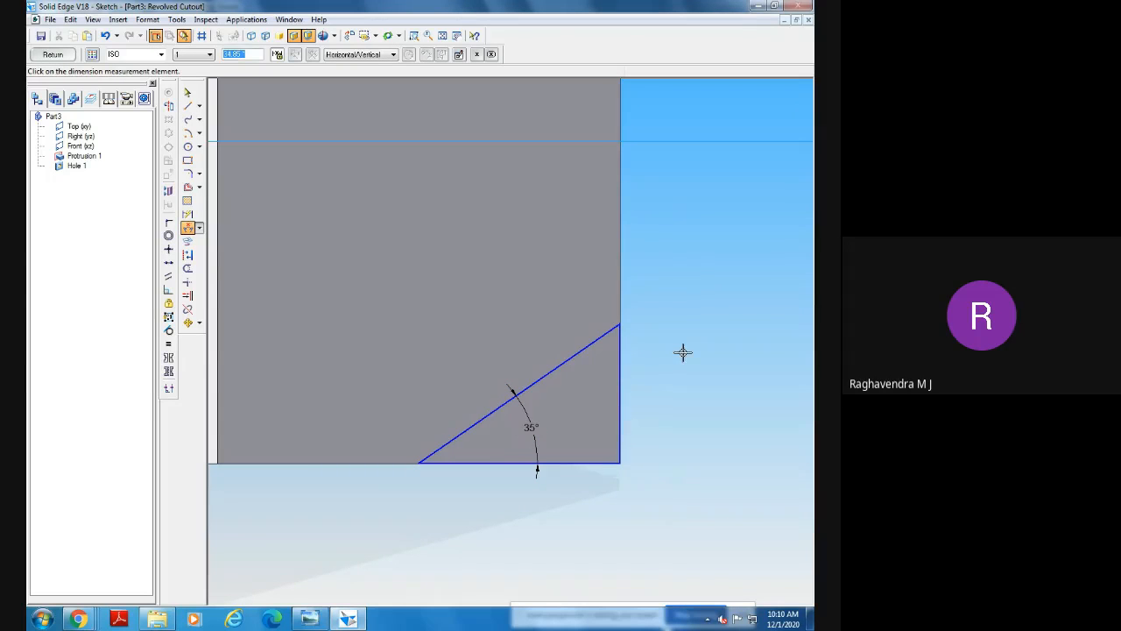
type("30")
key("Return")
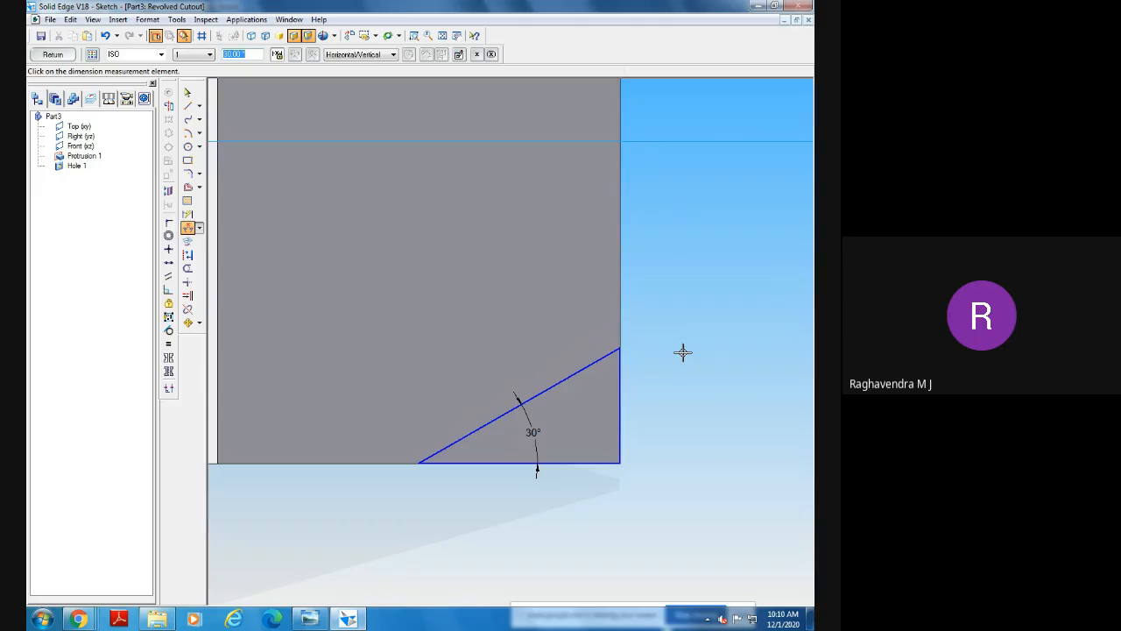
Dimension the new triangle's vertical height and its horizontal base.
left_click(187, 214)
left_click(606, 409)
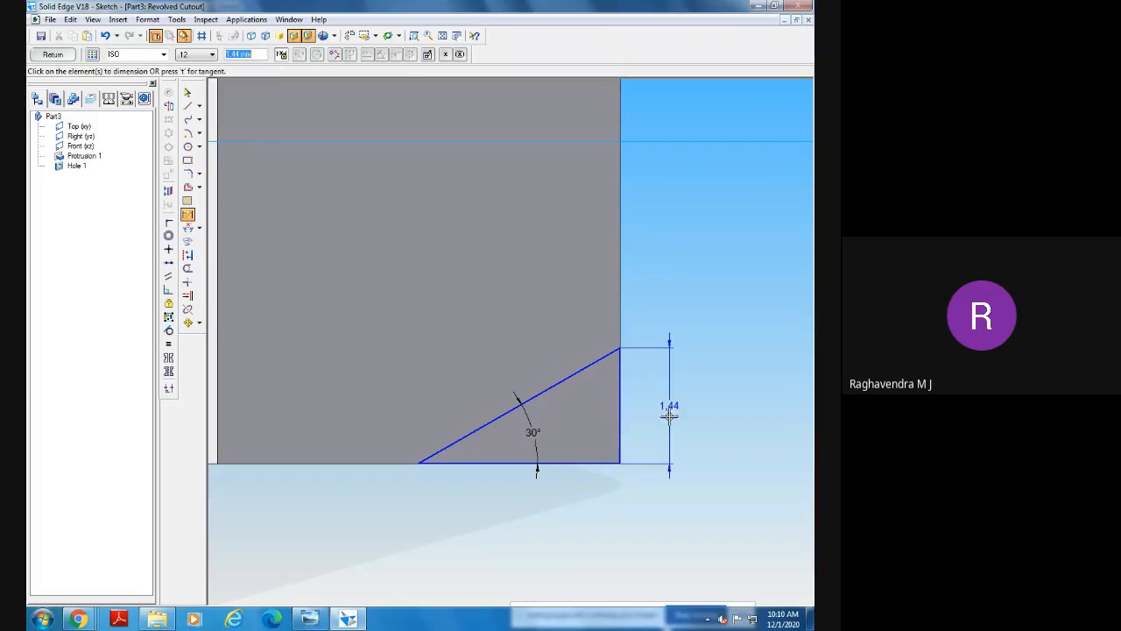
left_click(670, 405)
left_click(570, 464)
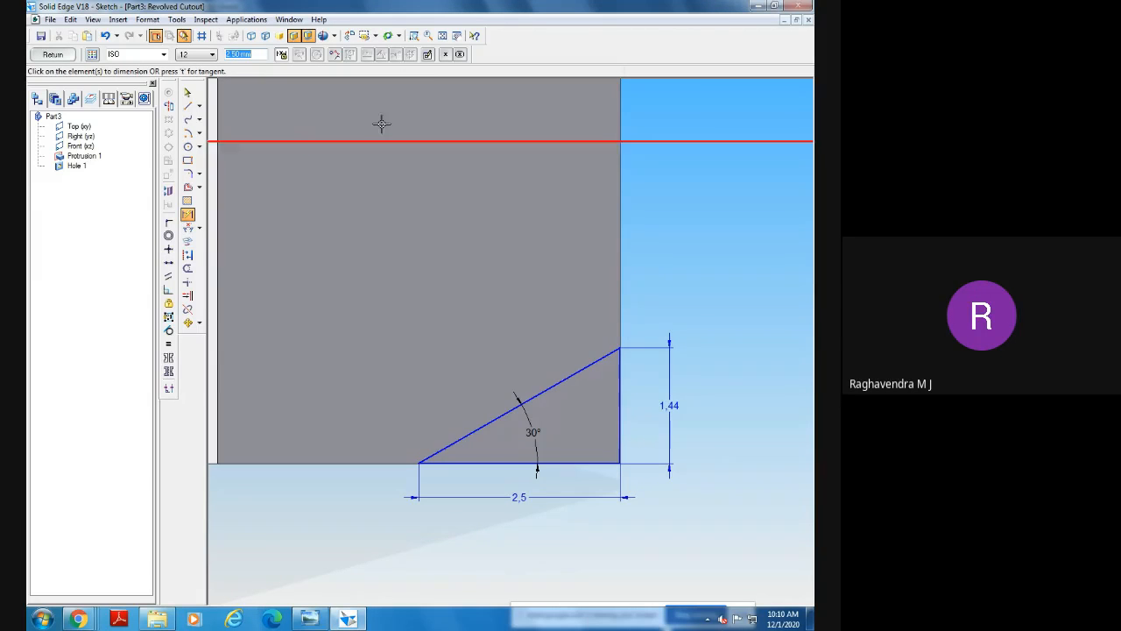
Try to finish the cutout profile without an axis of revolution and dismiss the error list.
left_click(442, 35)
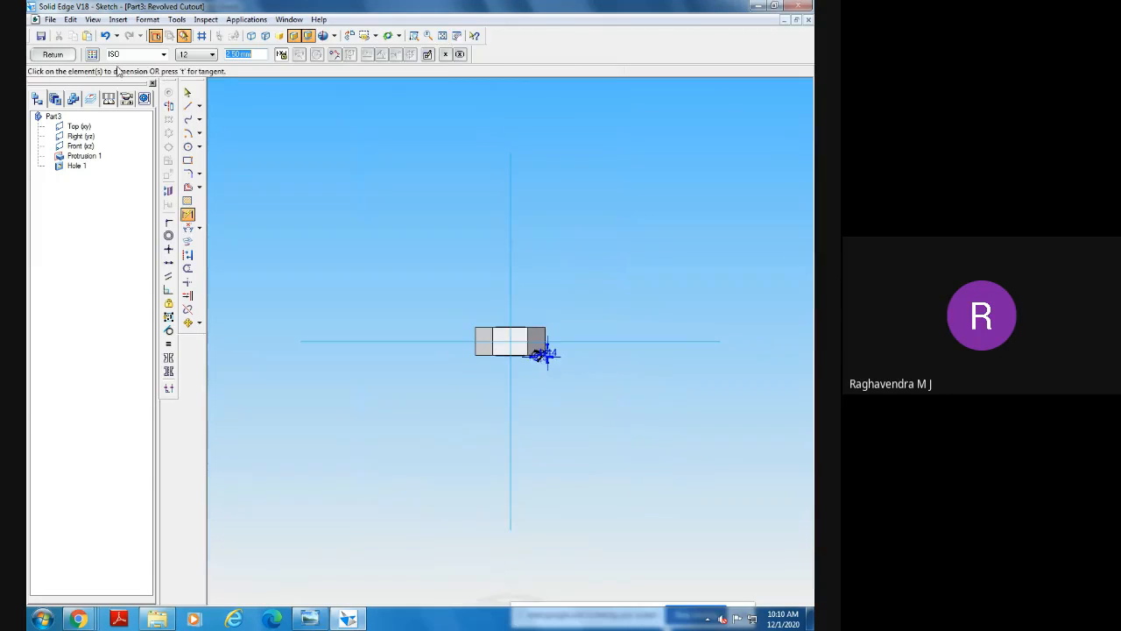
left_click(414, 35)
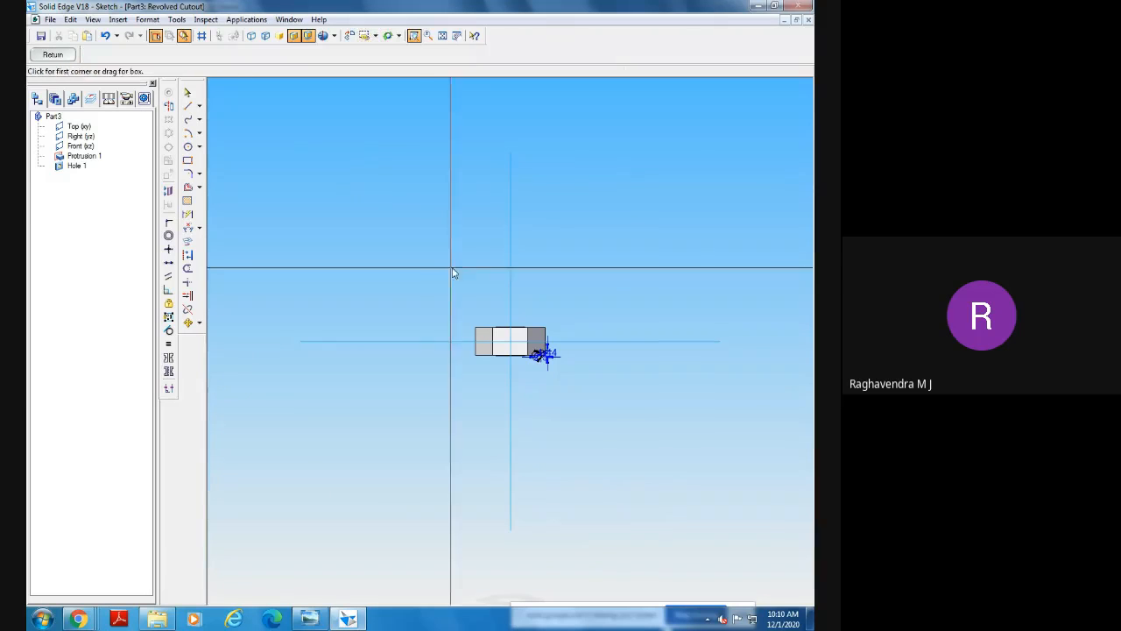
left_click(418, 254)
left_click(610, 385)
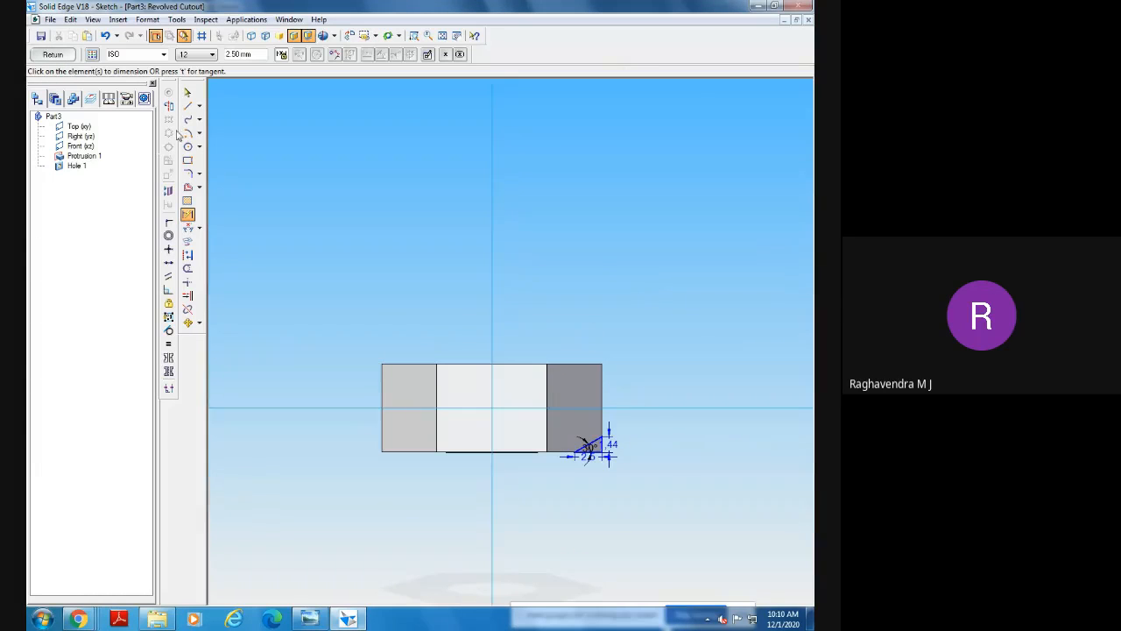
left_click(55, 55)
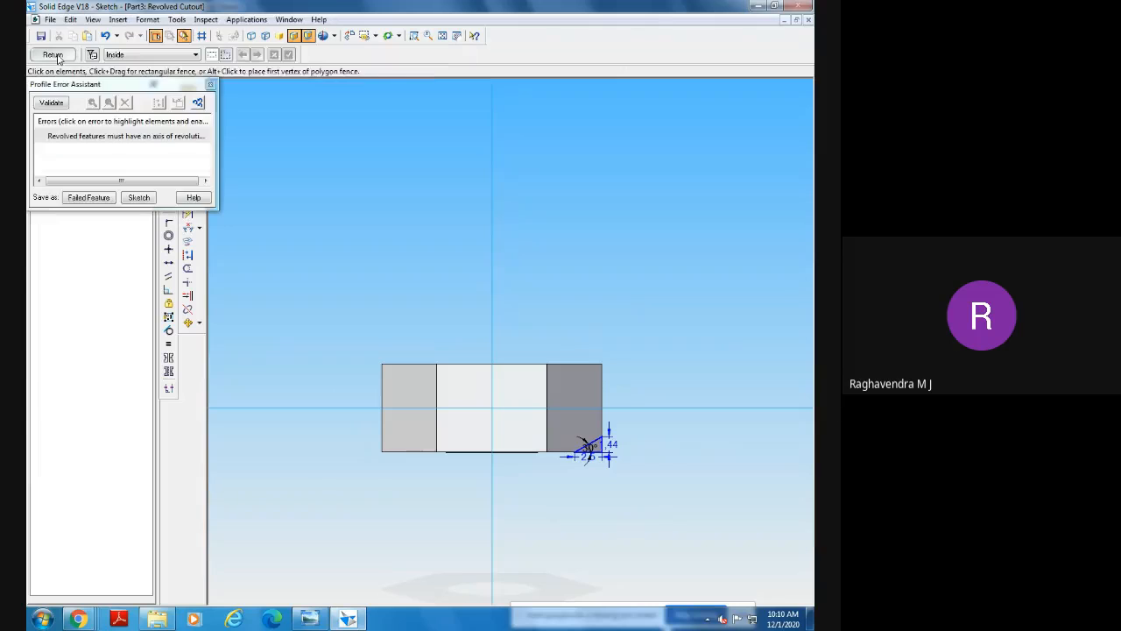
left_click(93, 137)
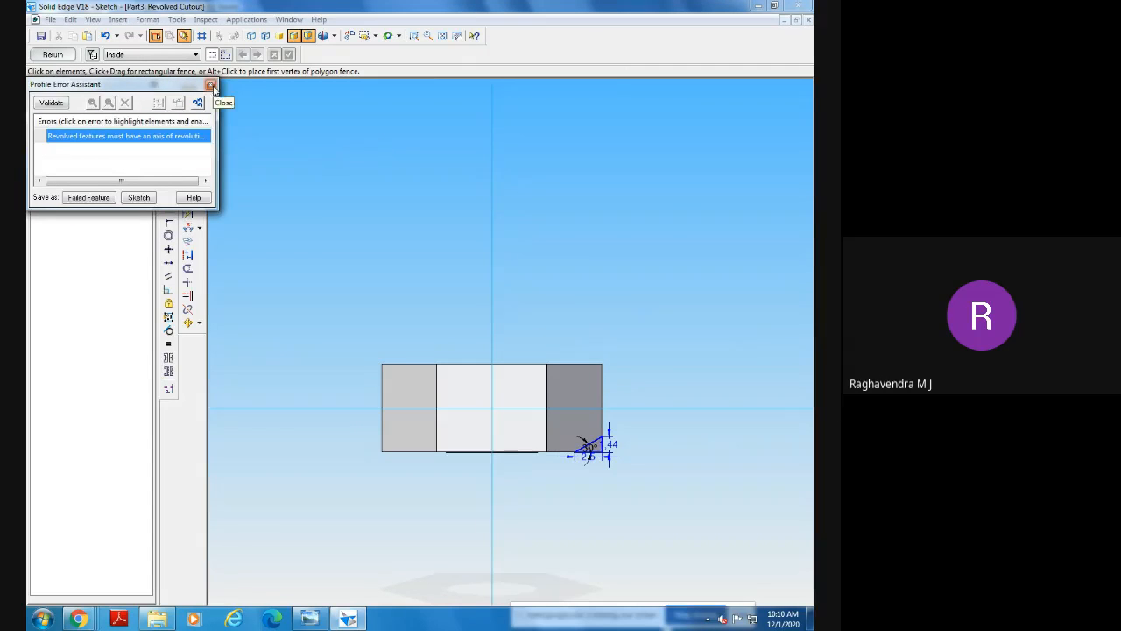
left_click(211, 86)
Set the vertical reference line through the nut's centre as the axis of revolution and finish the profile.
left_click(168, 105)
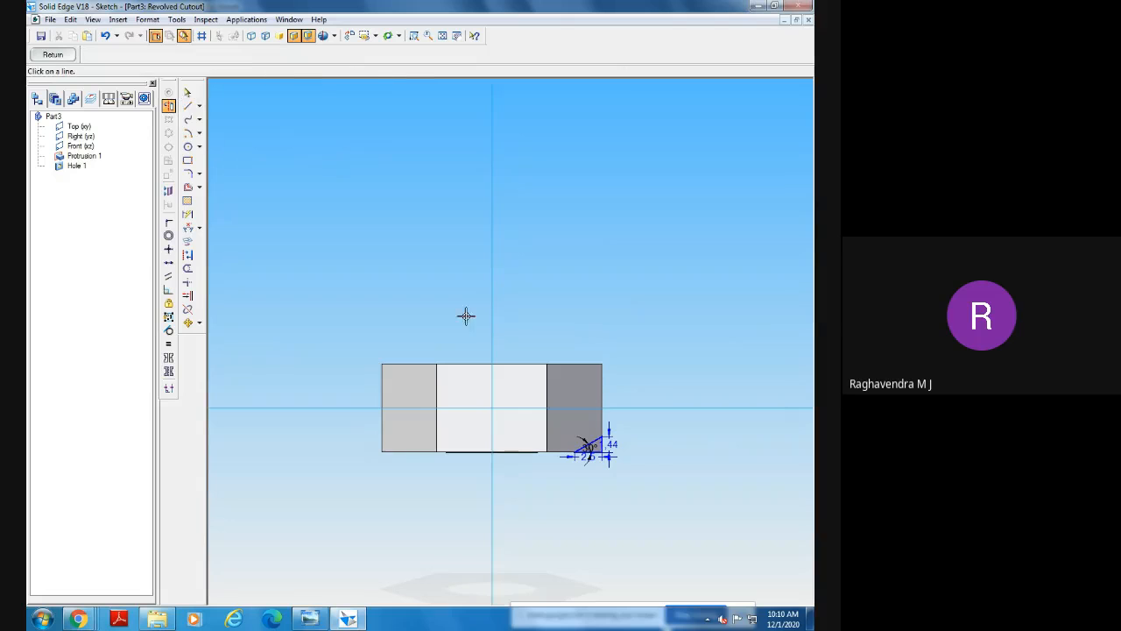
left_click(491, 318)
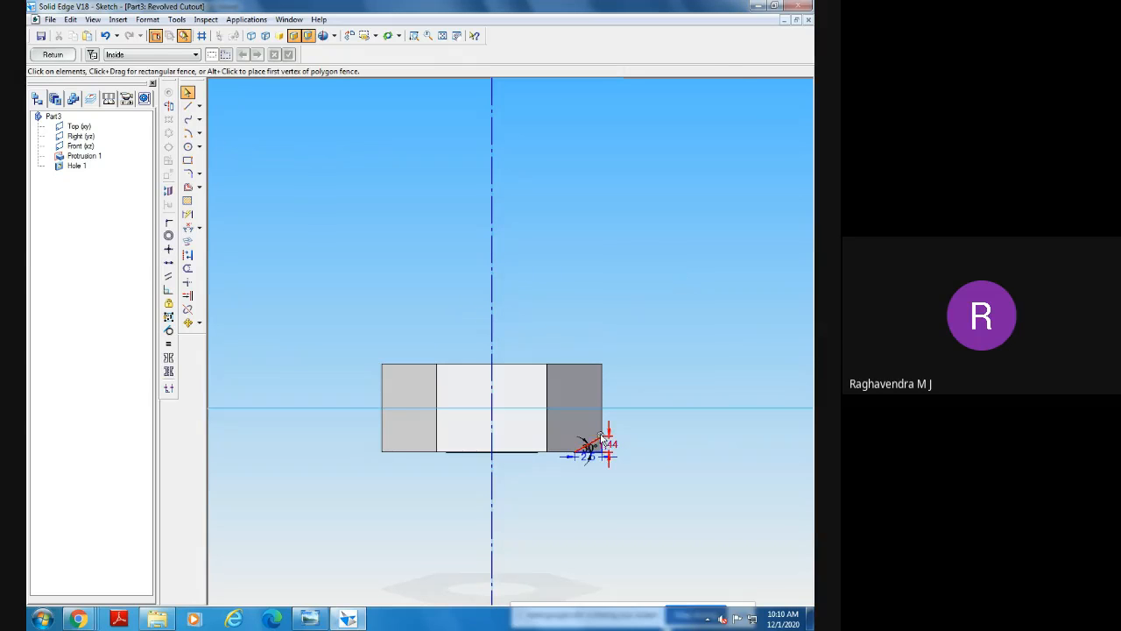
left_click(53, 54)
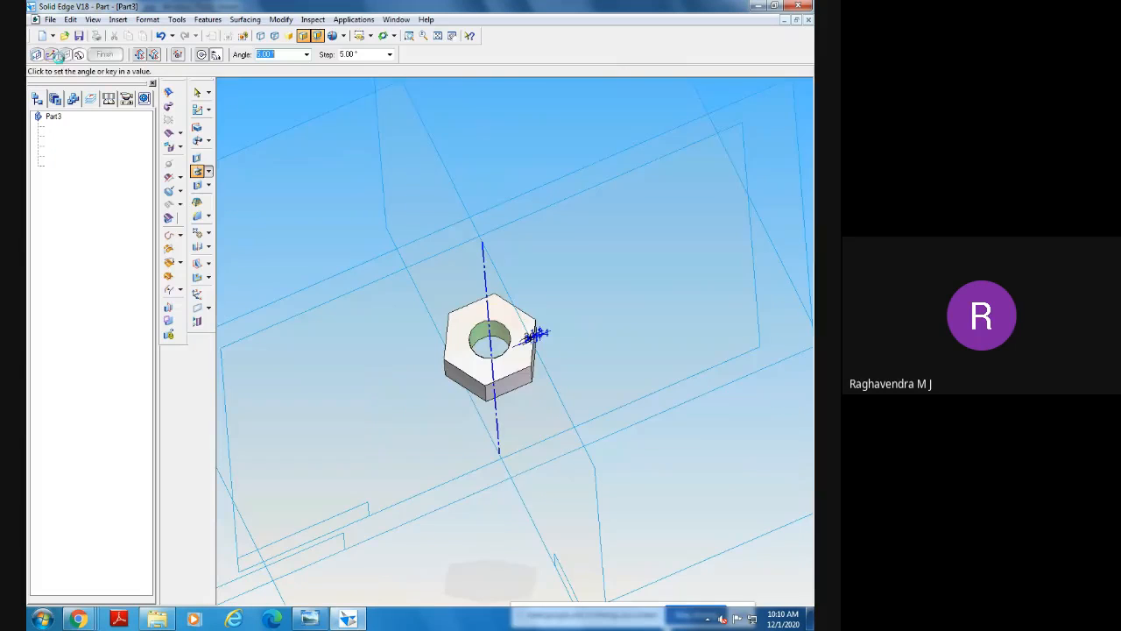
Revolve the triangular cut a full 360° around the nut, finish the feature and leave the cutout command.
middle_click_drag(406, 415, 346, 336)
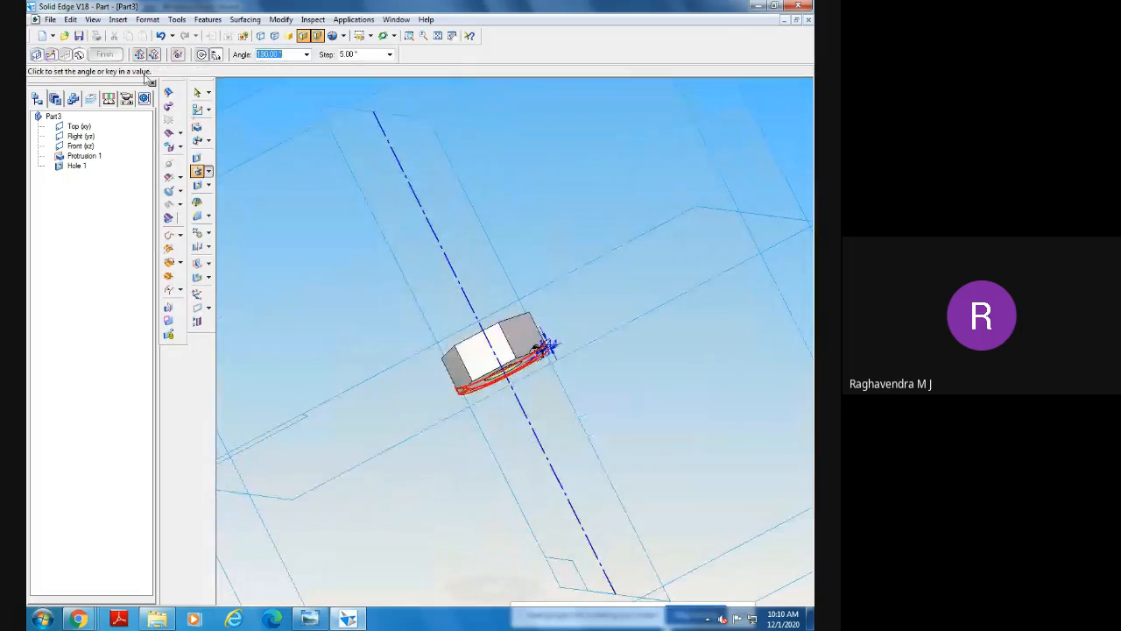
left_click(203, 57)
left_click(108, 55)
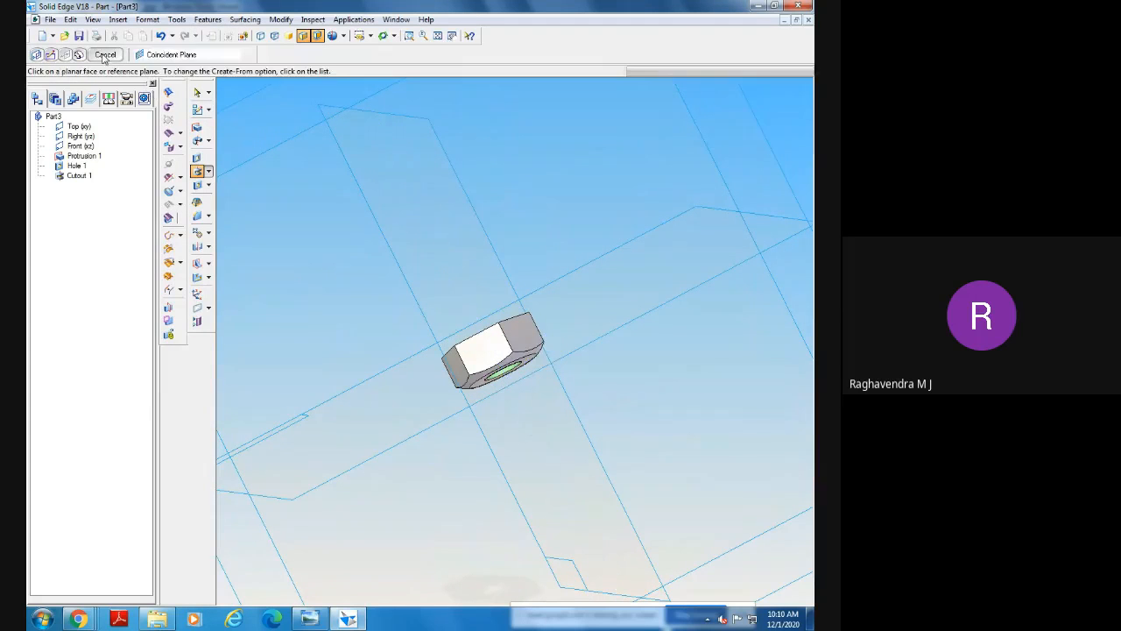
left_click(318, 287)
left_click(68, 57)
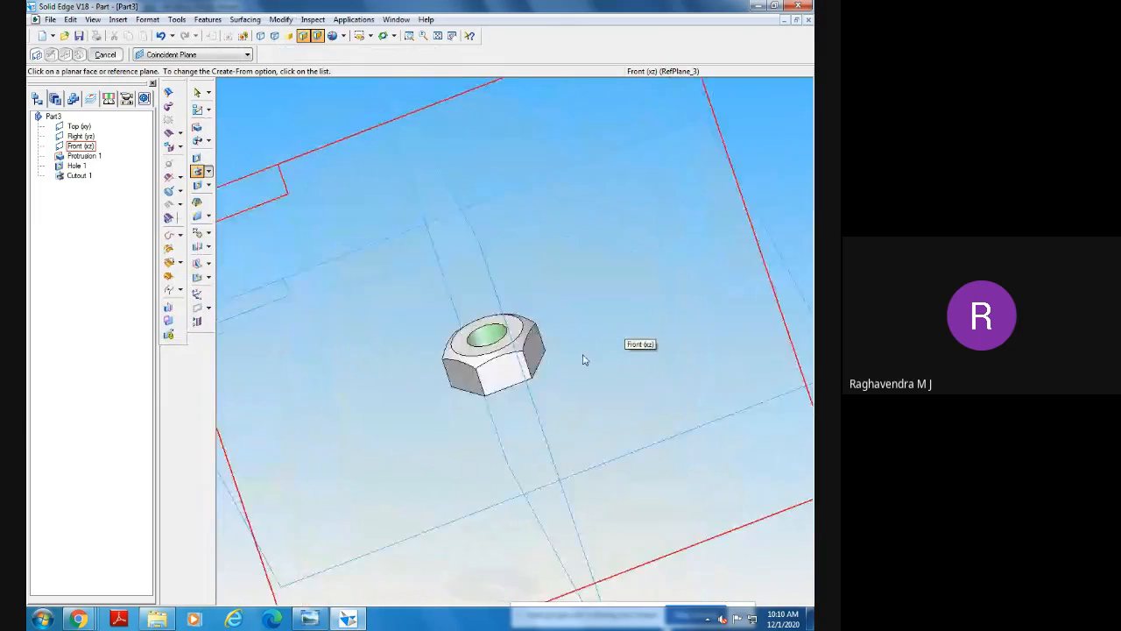
middle_click_drag(600, 415, 528, 368)
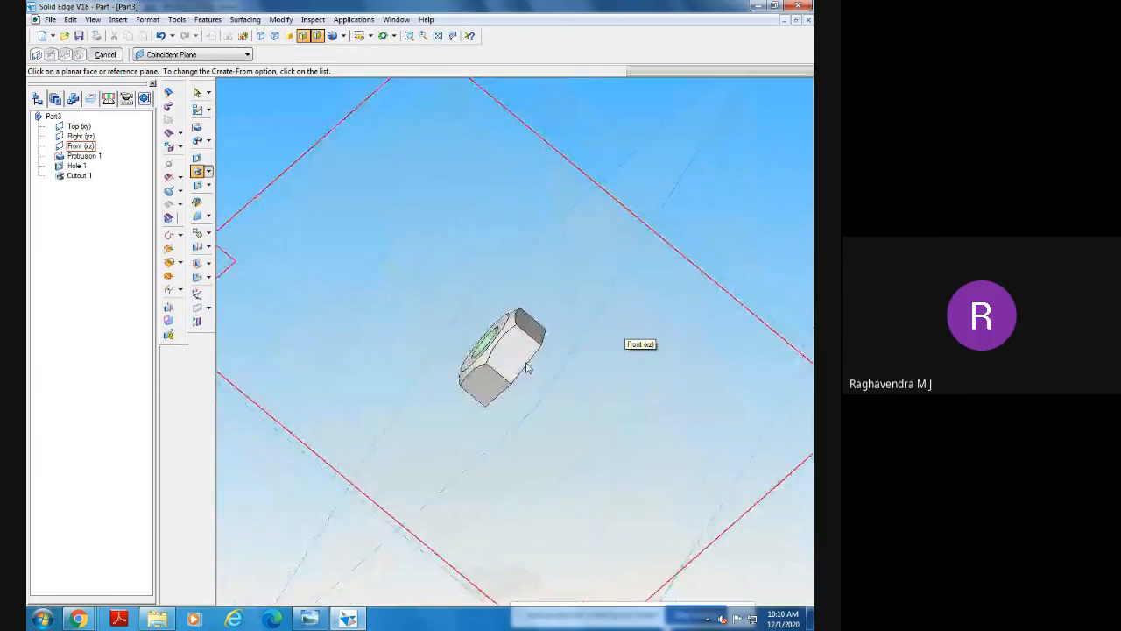
left_click(199, 93)
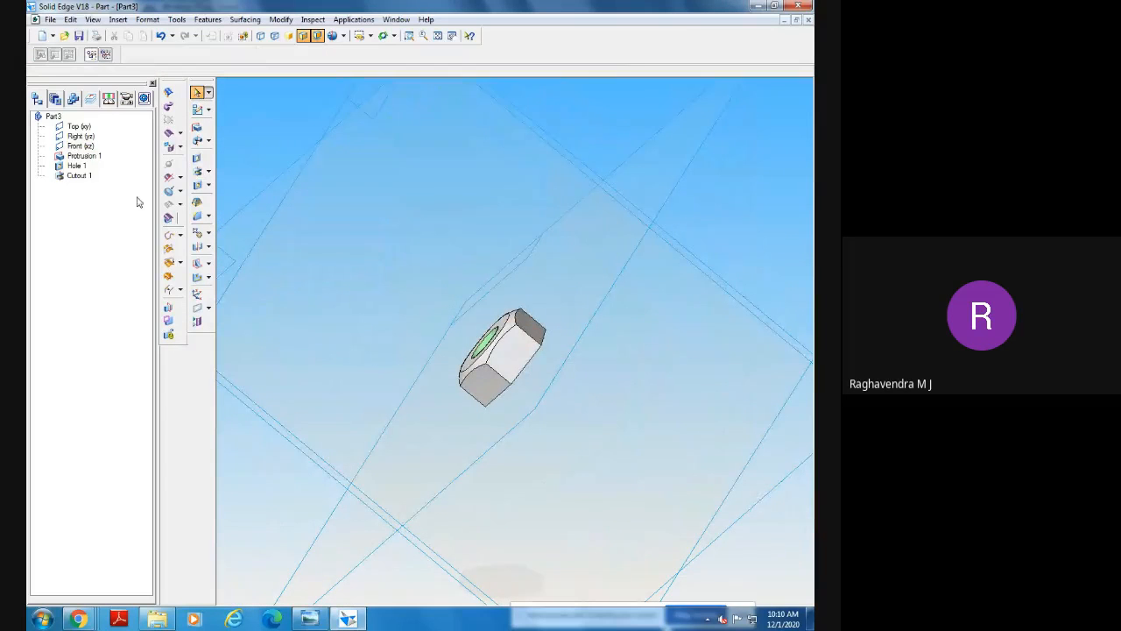
Delete the existing revolved cutout from the nut.
left_click(78, 177)
right_click(79, 176)
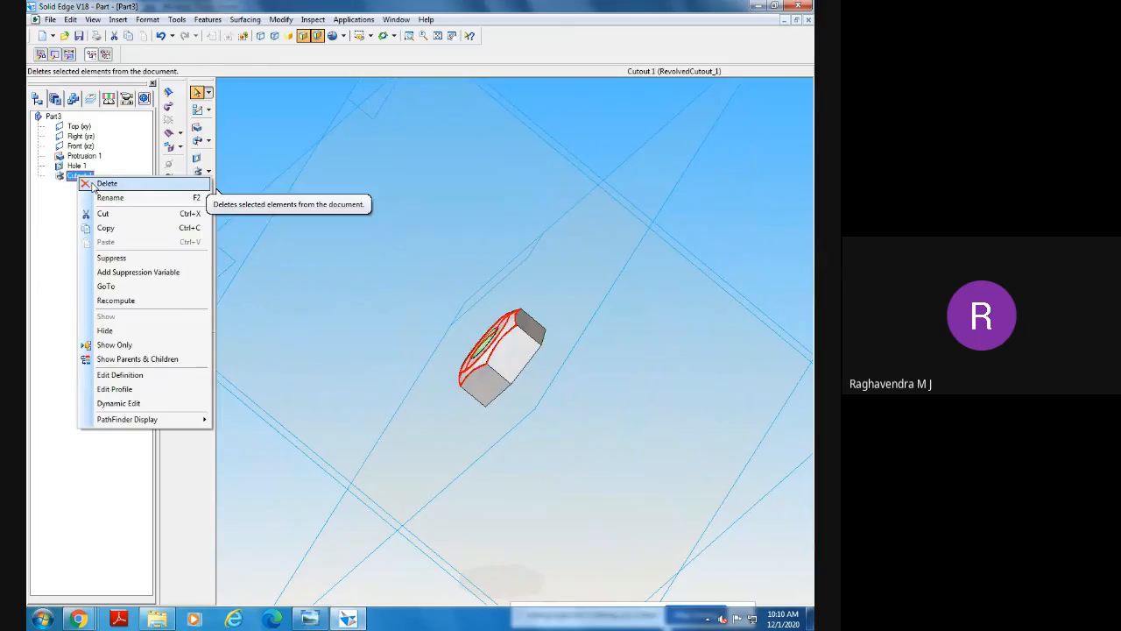
left_click(107, 183)
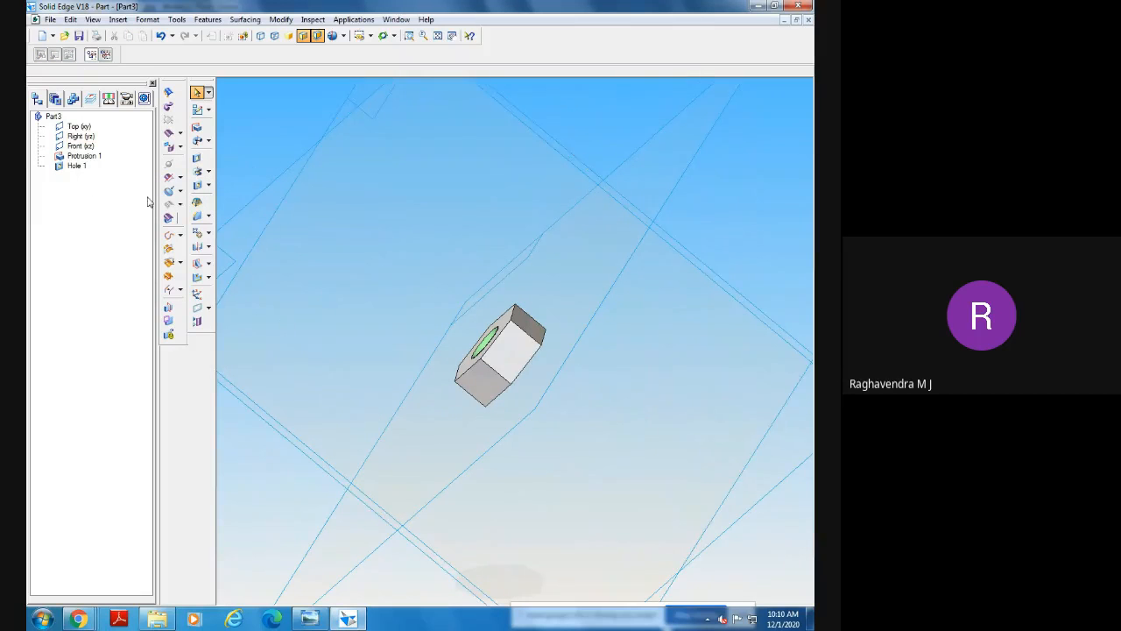
Start a new revolved cutout with its profile on the Front (xz) reference plane.
left_click(209, 173)
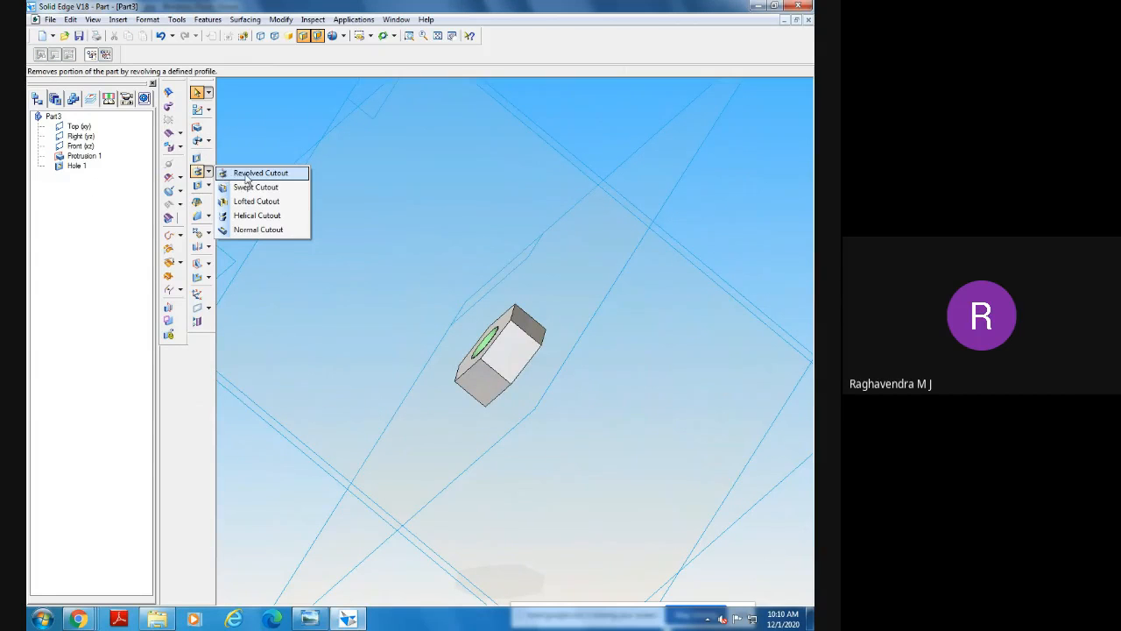
left_click(248, 175)
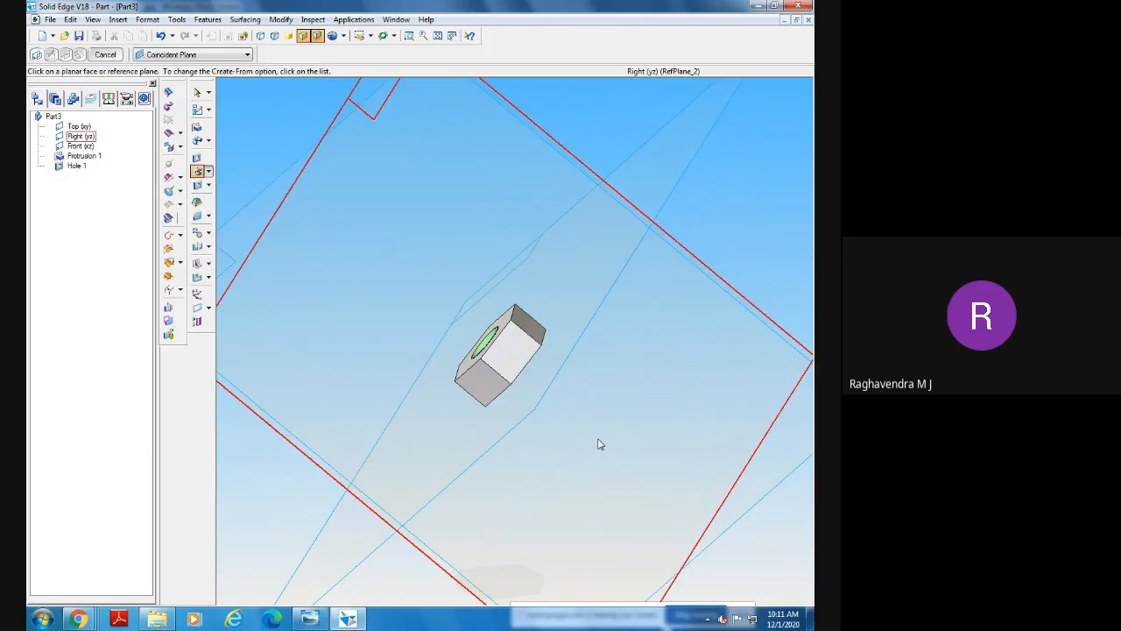
middle_click_drag(598, 439, 631, 424)
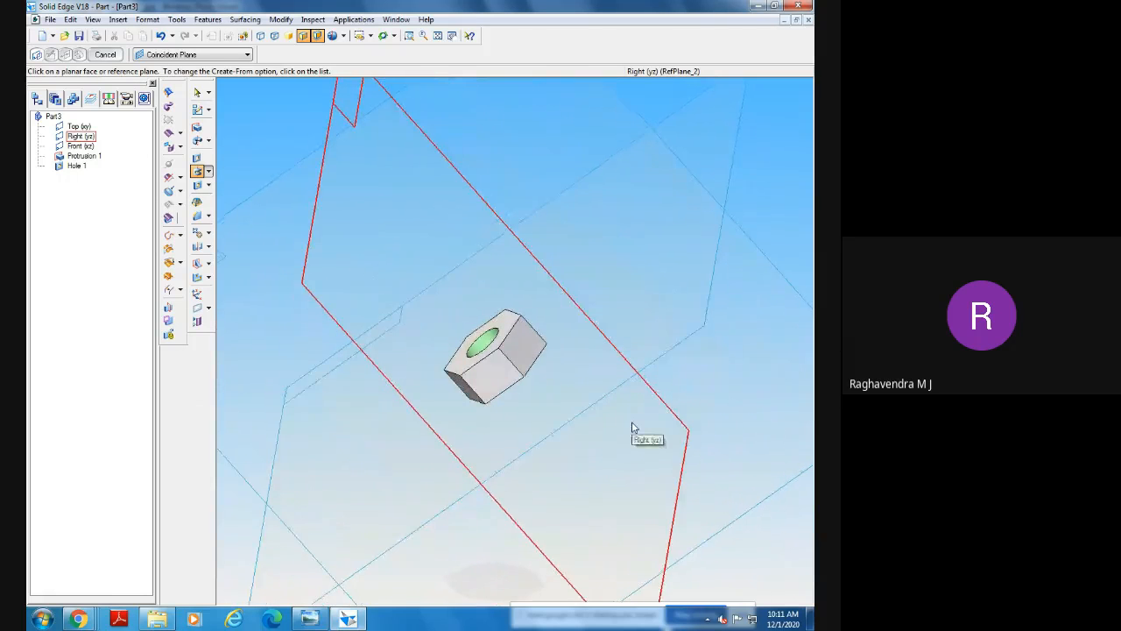
left_click(437, 36)
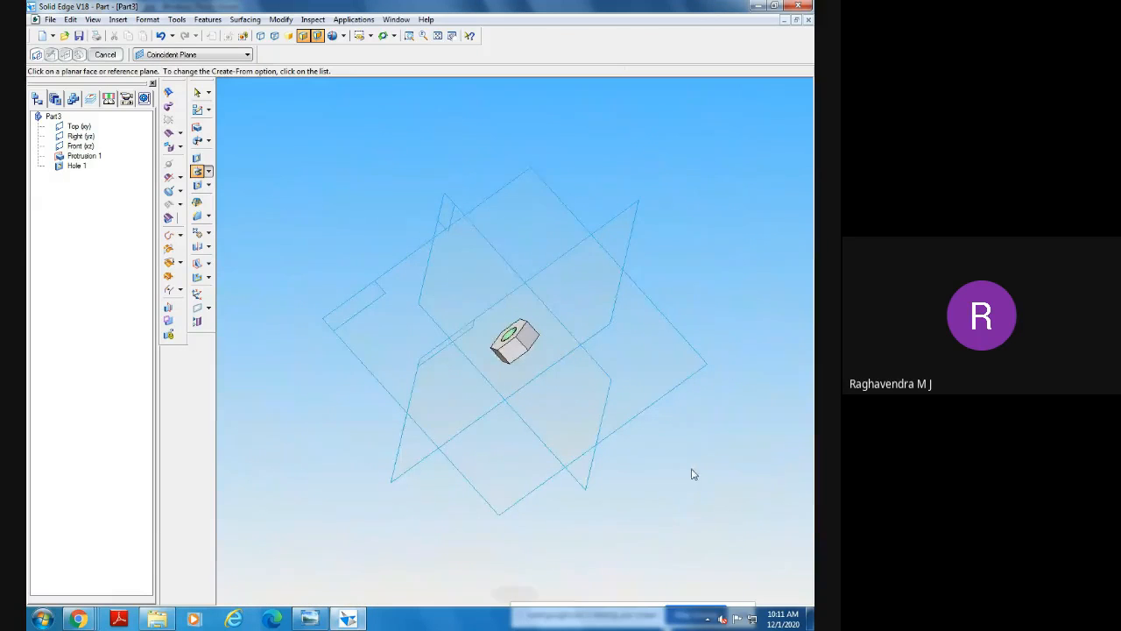
middle_click_drag(692, 474, 724, 485)
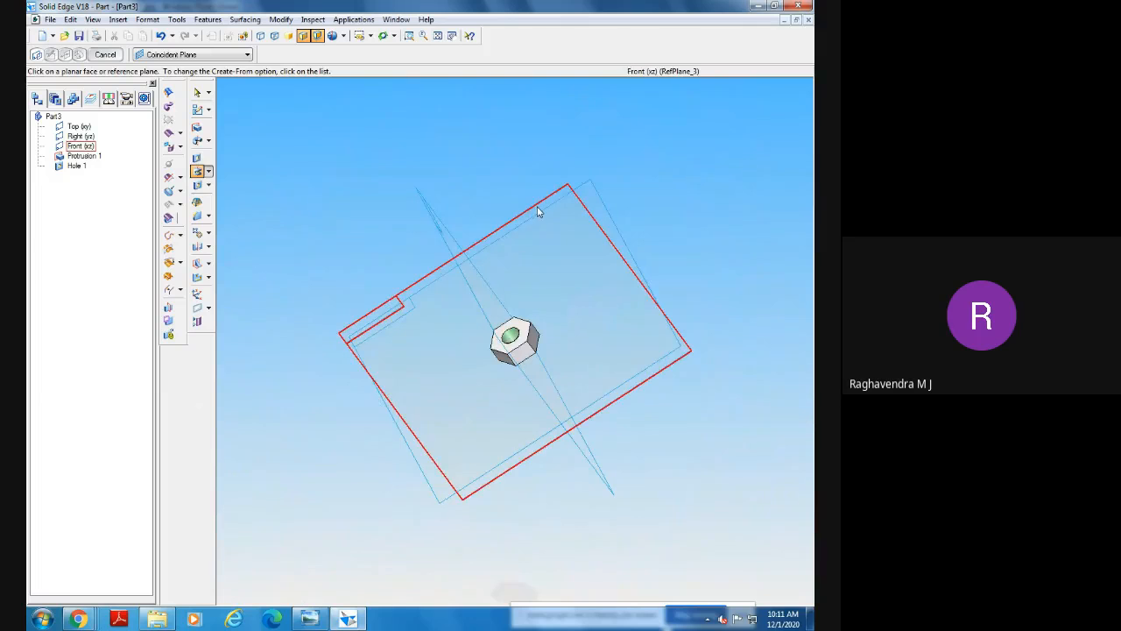
left_click(537, 211)
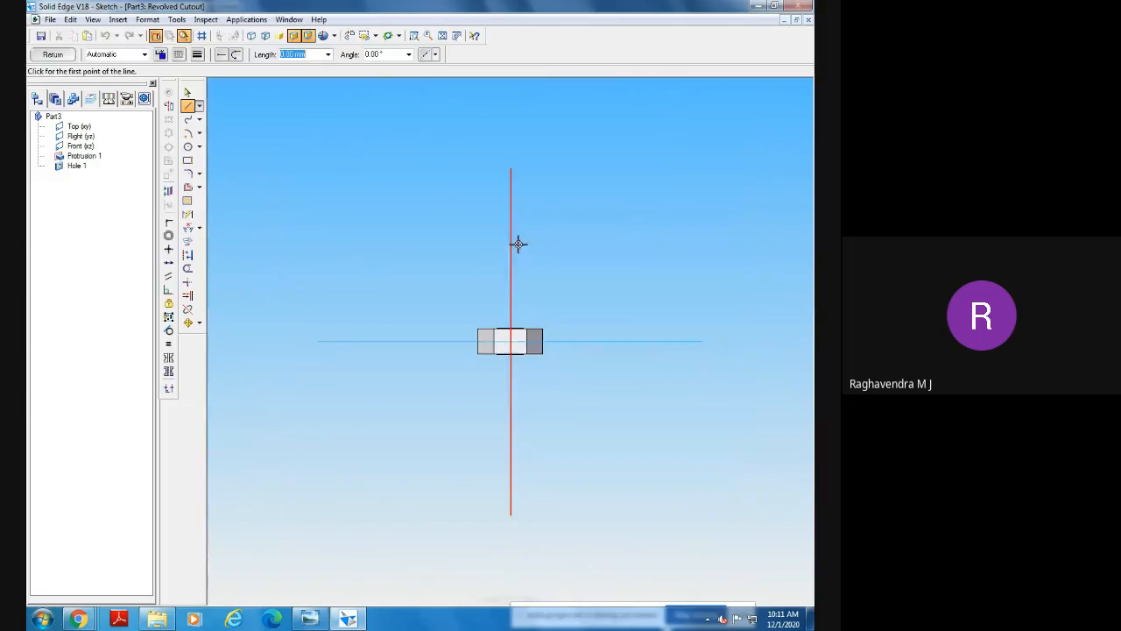
Draw a closed right triangle in the lower right corner of the nut's side view.
left_click(414, 36)
left_click_drag(473, 300, 604, 408)
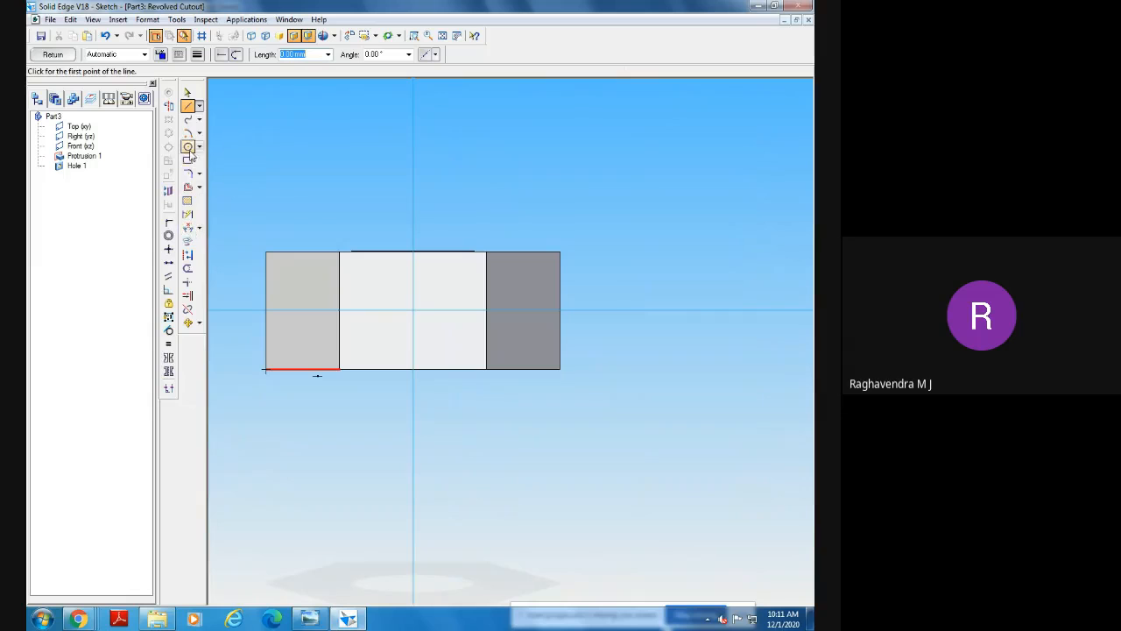
left_click(523, 369)
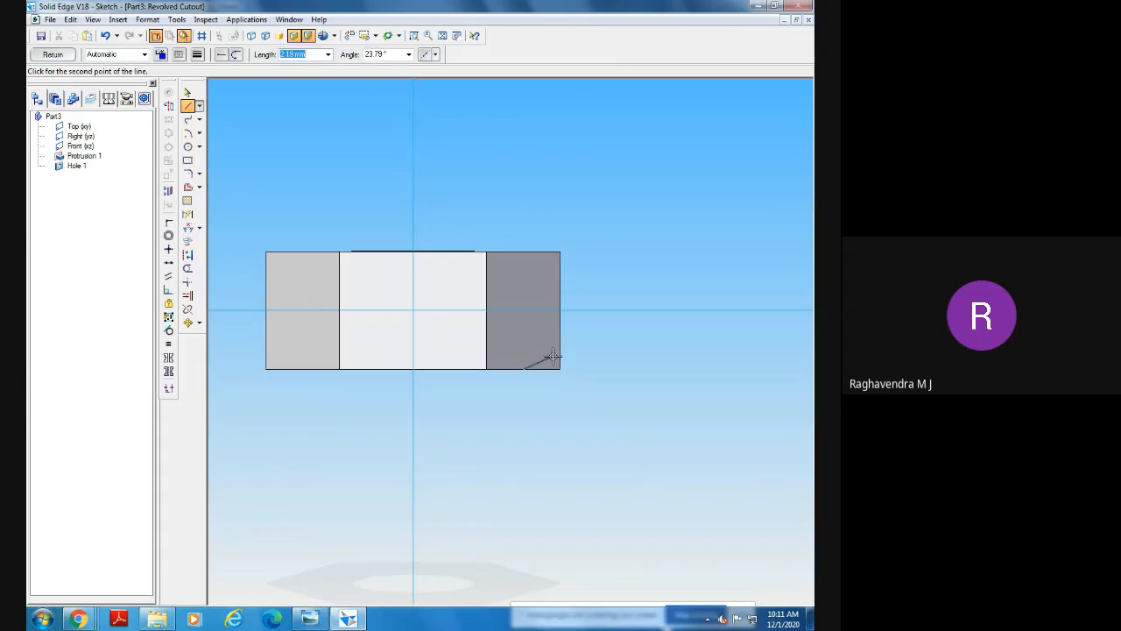
left_click(560, 341)
left_click(525, 370)
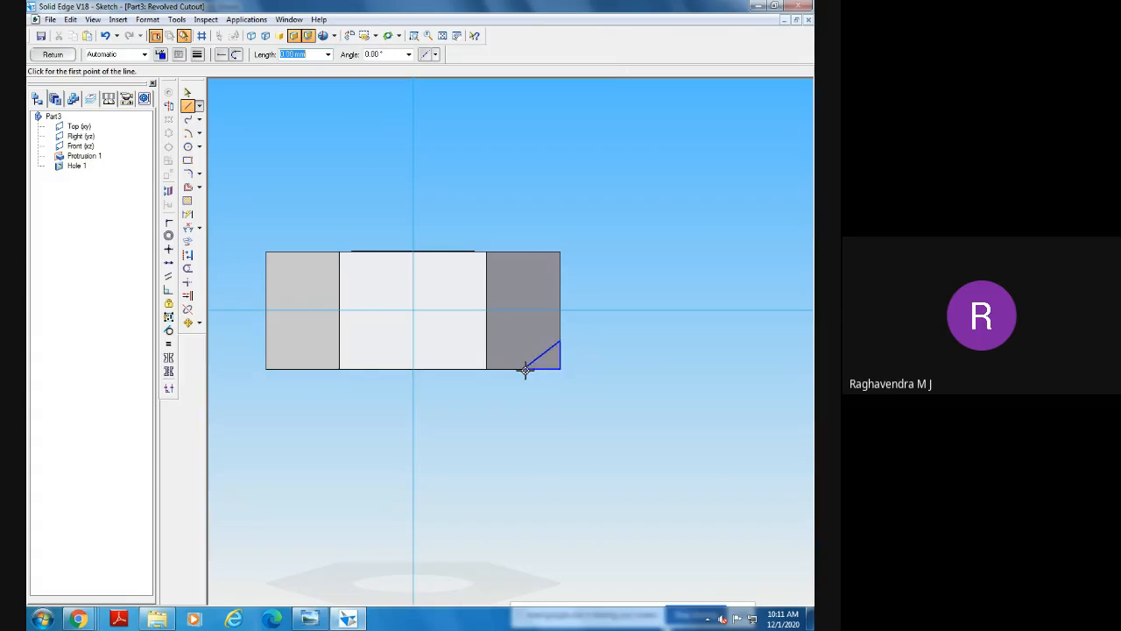
Dimension the angle between the triangle's sloped line and its horizontal base and set it to 30°.
left_click(187, 227)
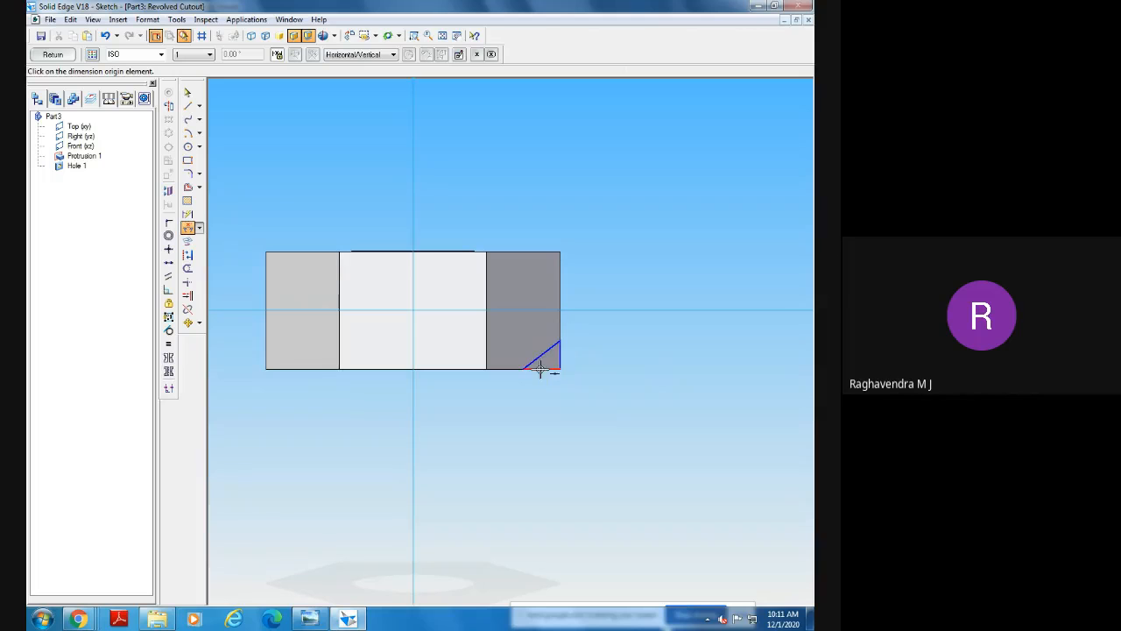
left_click(541, 370)
left_click(542, 359)
left_click(540, 356)
left_click(544, 360)
left_click(413, 36)
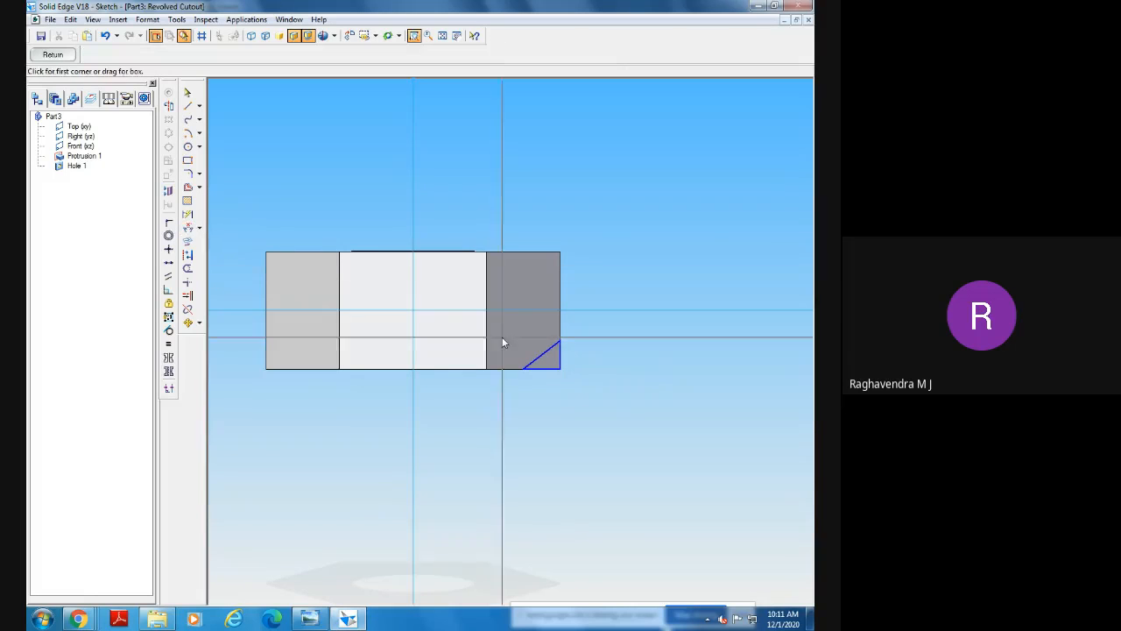
left_click(500, 331)
left_click(603, 393)
left_click(497, 379)
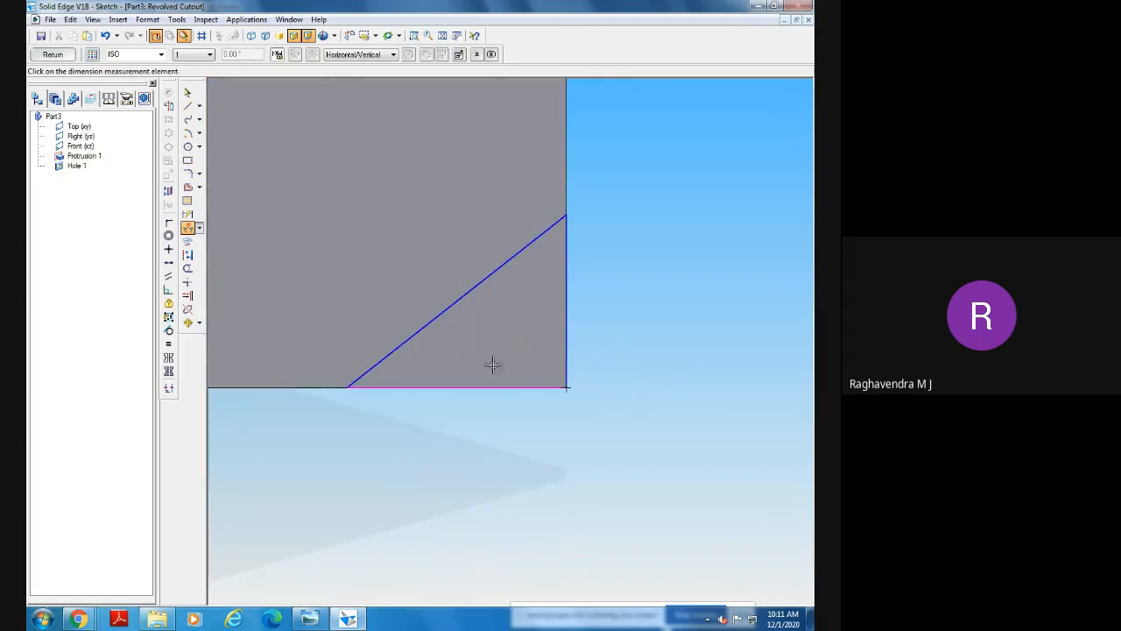
left_click(455, 299)
right_click(486, 308)
left_click(491, 279)
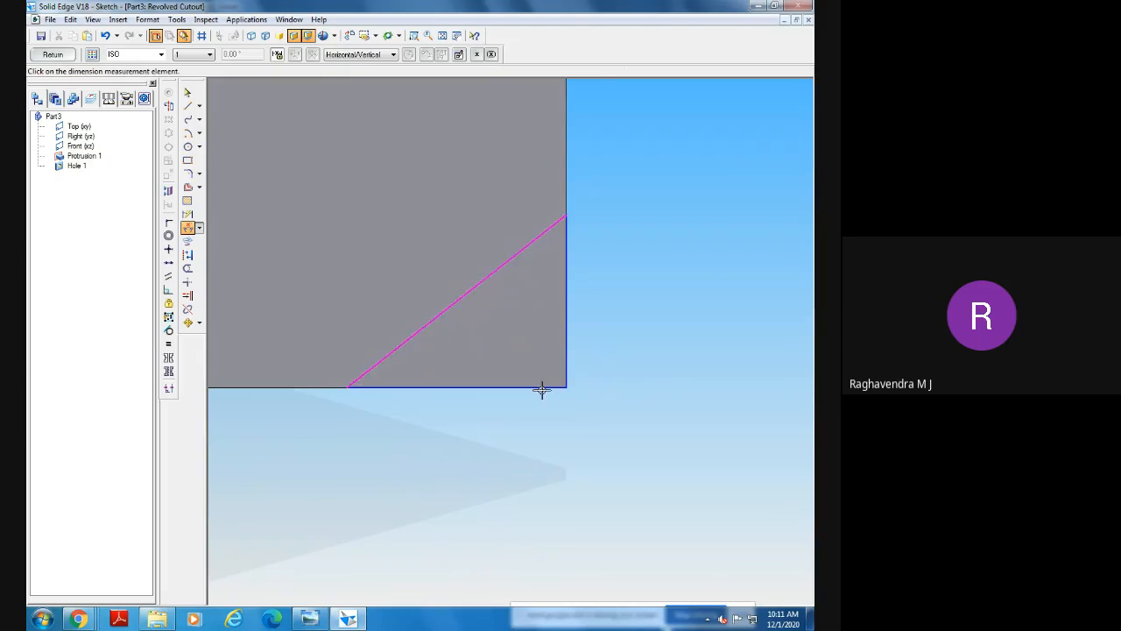
left_click(540, 392)
left_click(537, 324)
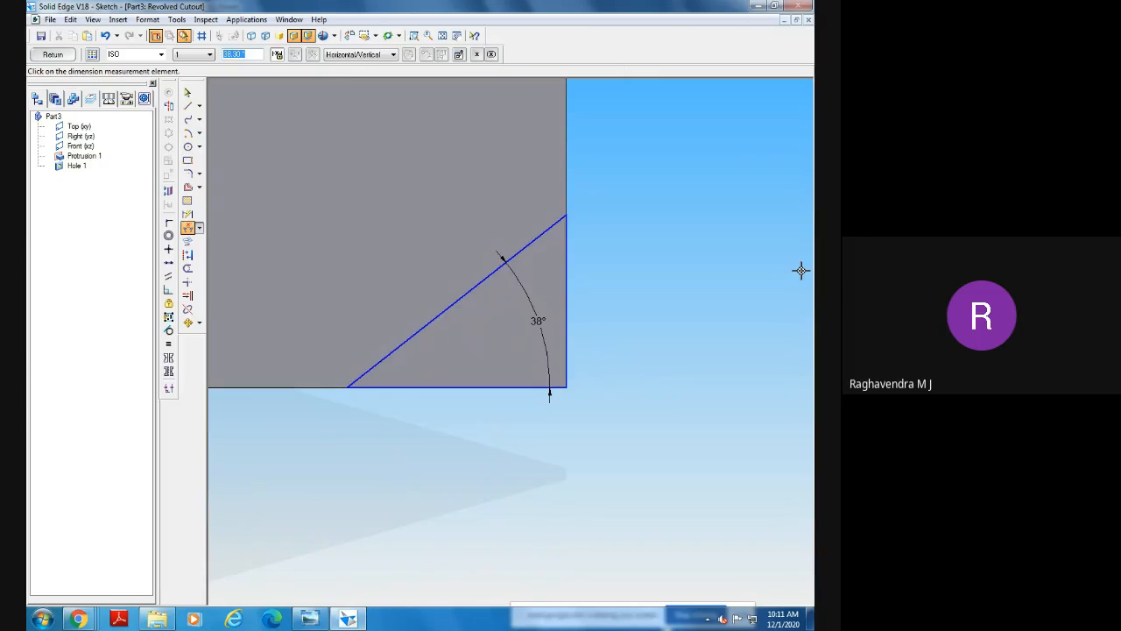
type("30")
key("Return")
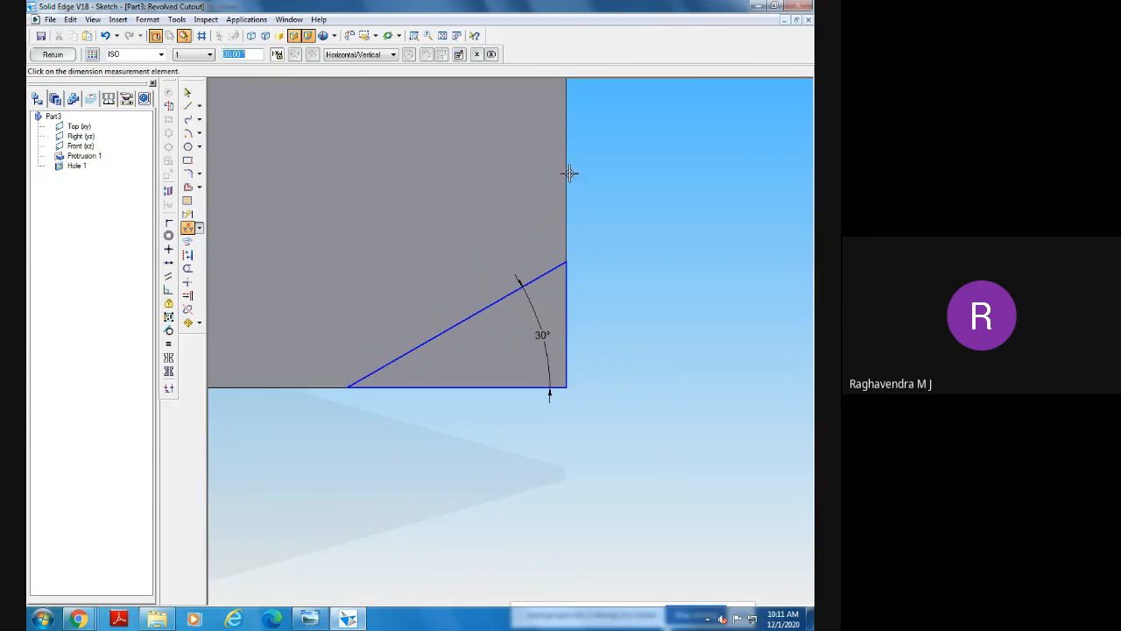
Try mirroring the corner triangle about the nut's horizontal reference line and undo the mirror.
left_click(442, 37)
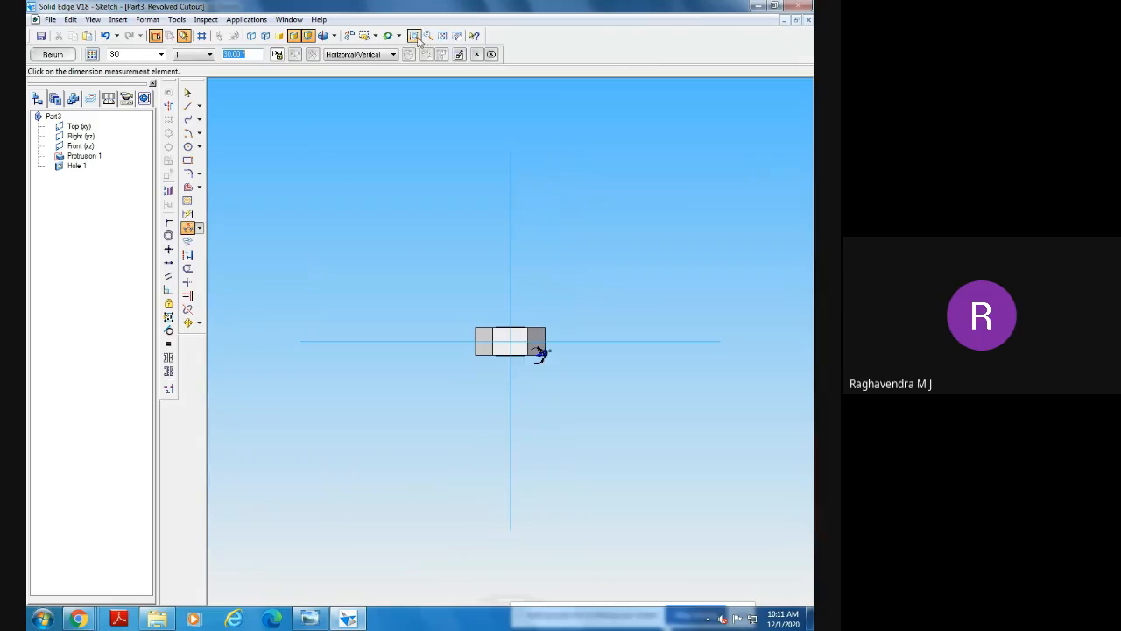
left_click(415, 37)
left_click_drag(465, 266, 600, 381)
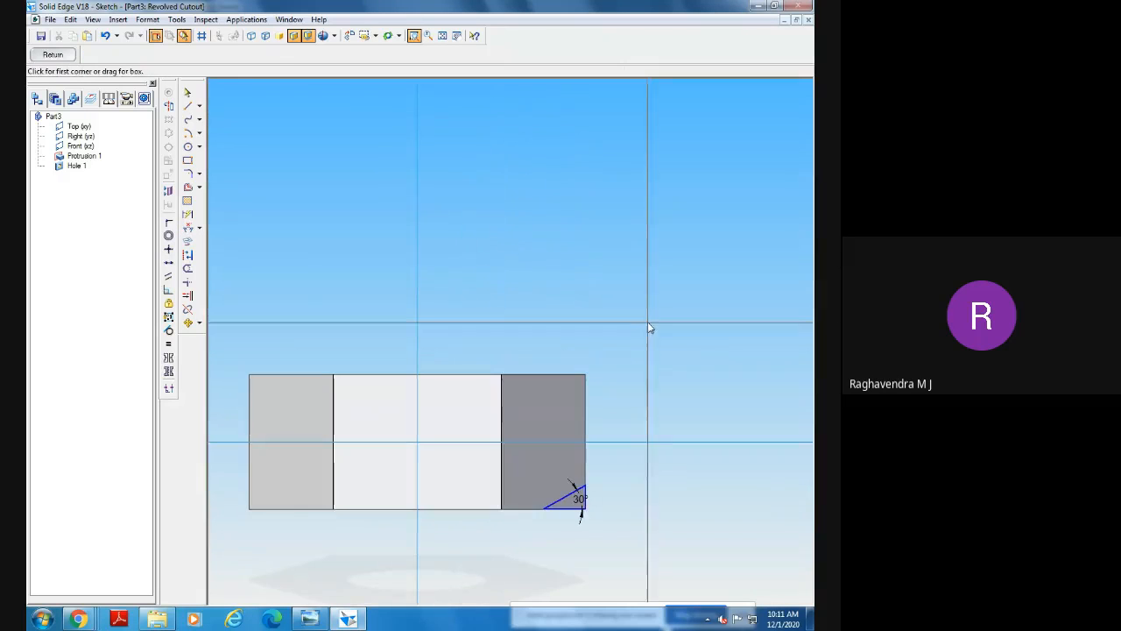
key("Escape")
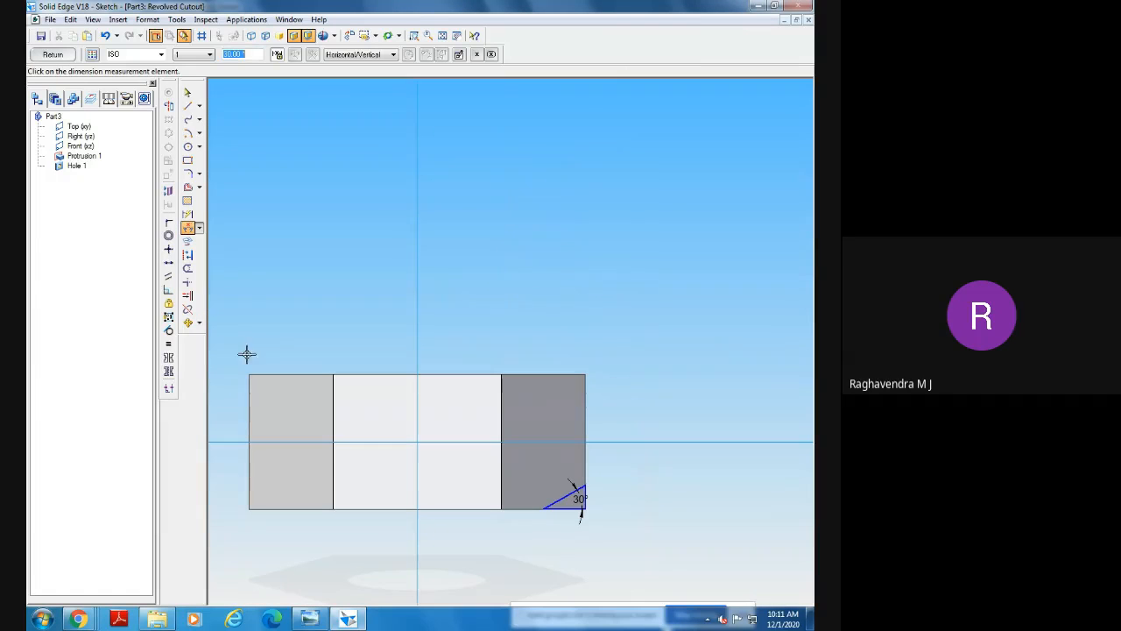
left_click(199, 323)
left_click(233, 353)
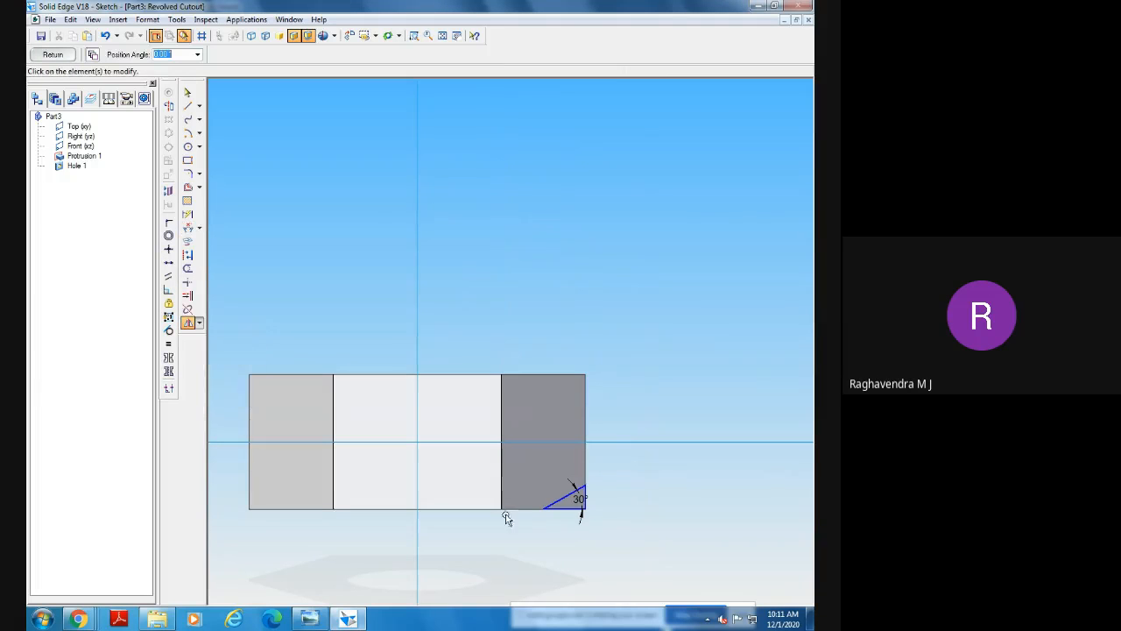
left_click_drag(470, 430, 630, 555)
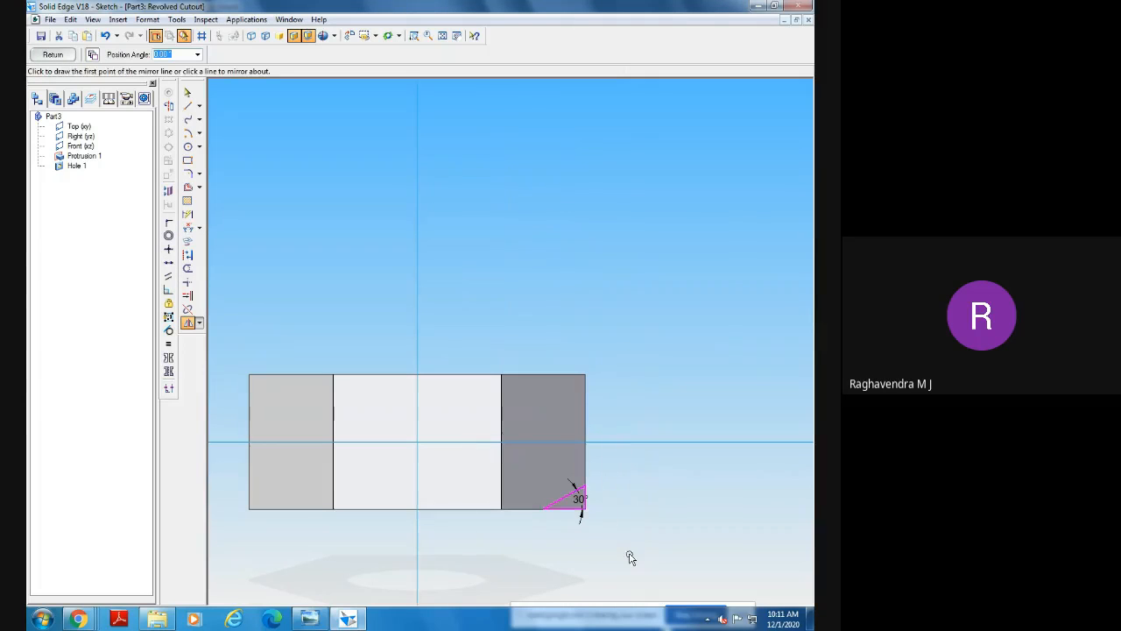
left_click(604, 442)
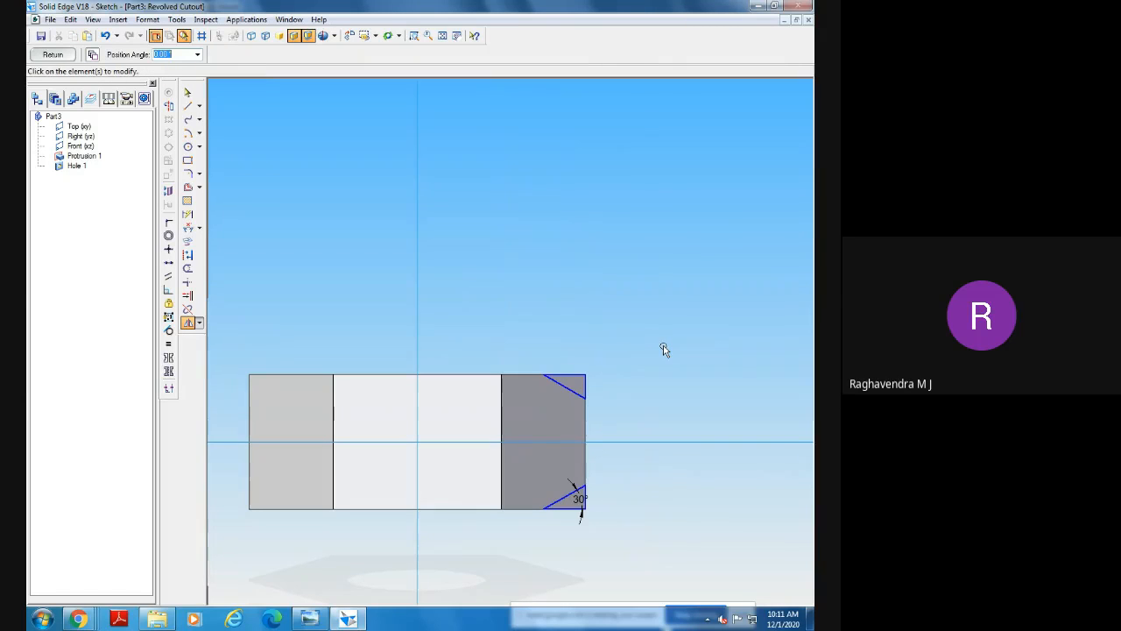
key("ctrl+z")
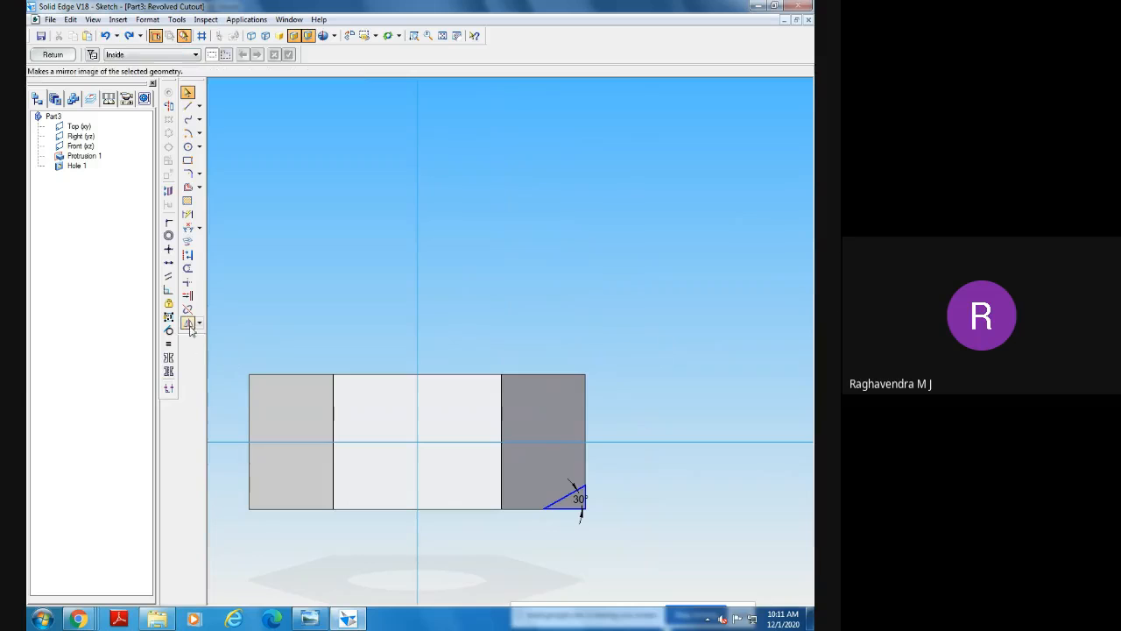
Mirror the 30° triangle about the horizontal reference line onto the nut's upper right corner.
left_click(201, 324)
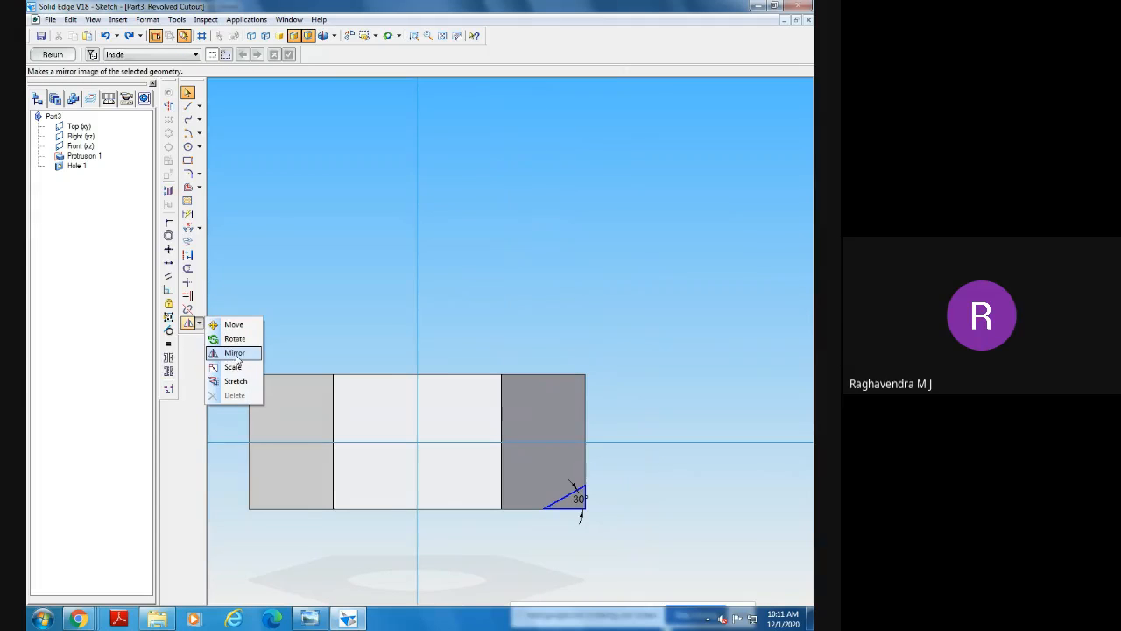
left_click(229, 352)
left_click_drag(477, 440, 590, 518)
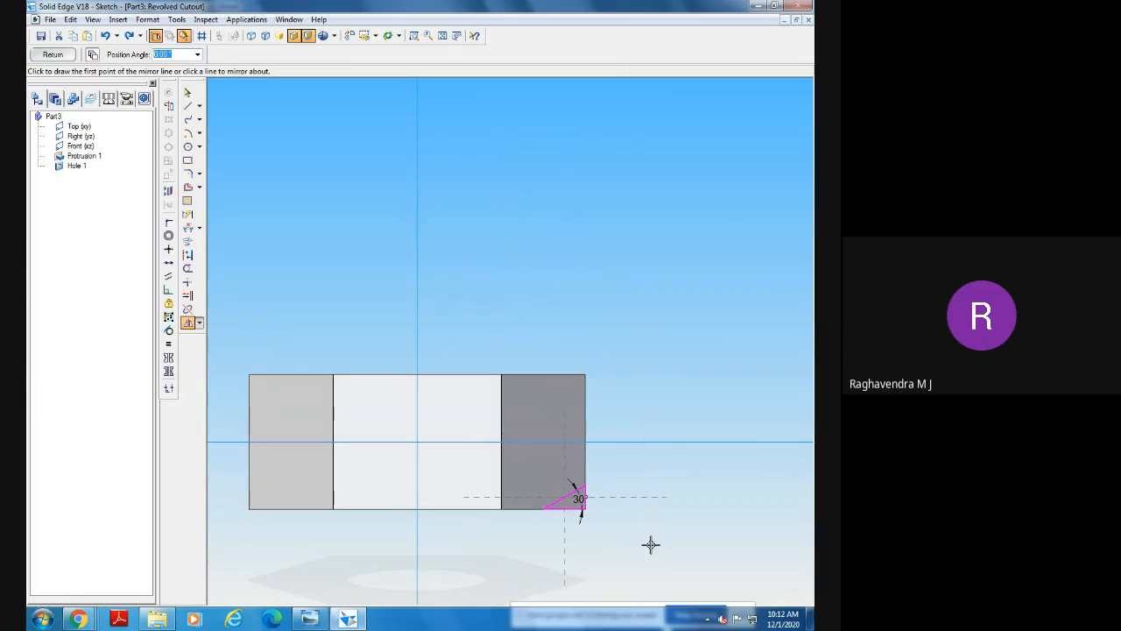
left_click(631, 441)
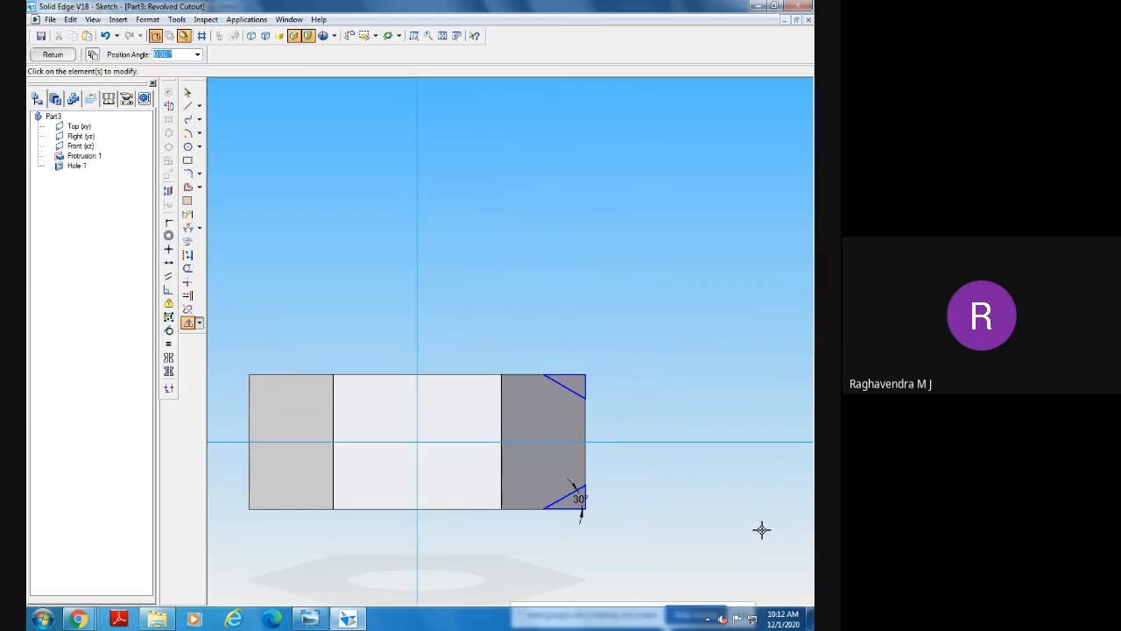
Try to finish the two-triangle profile without an axis of revolution and dismiss the error list.
left_click(53, 54)
left_click(100, 139)
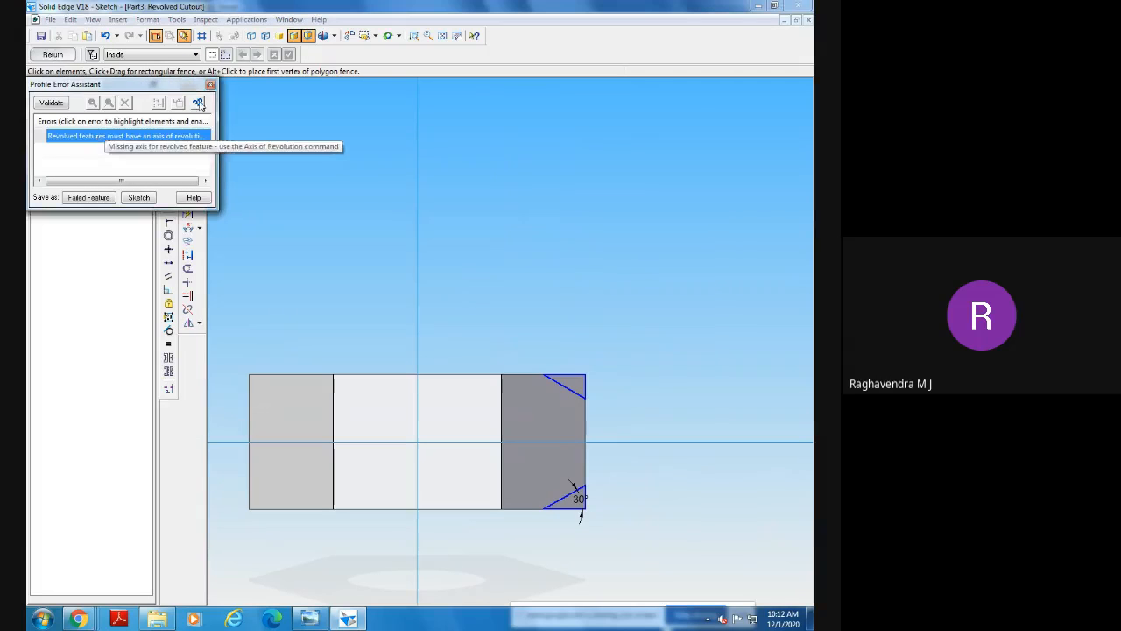
left_click(210, 84)
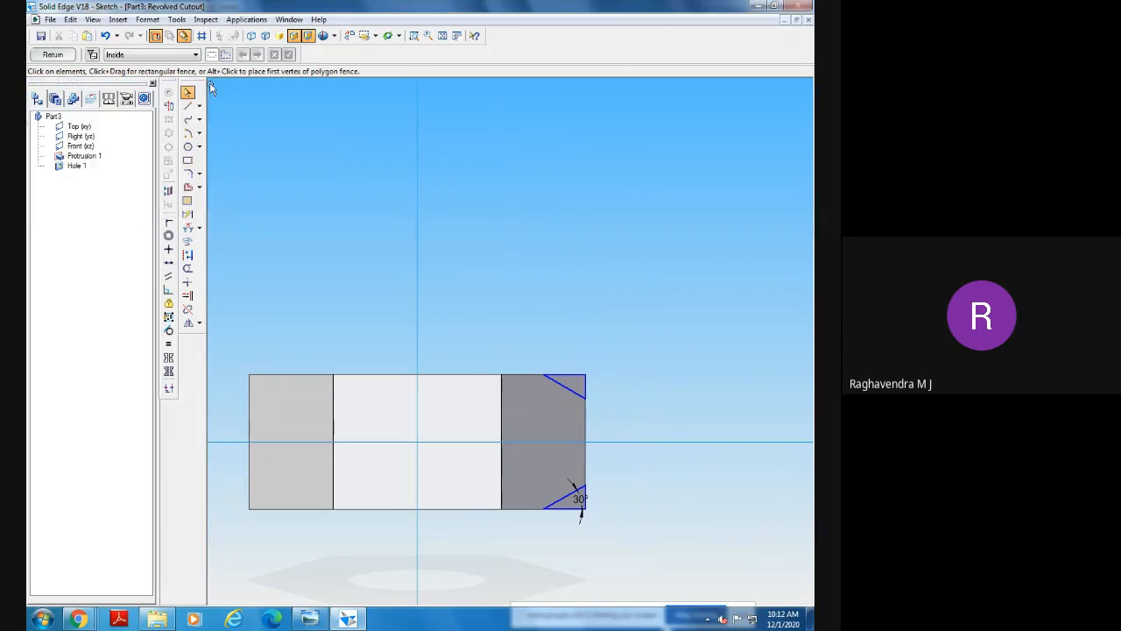
Set the vertical reference line through the nut's centre as the axis of revolution and finish the profile.
left_click(168, 105)
left_click(416, 247)
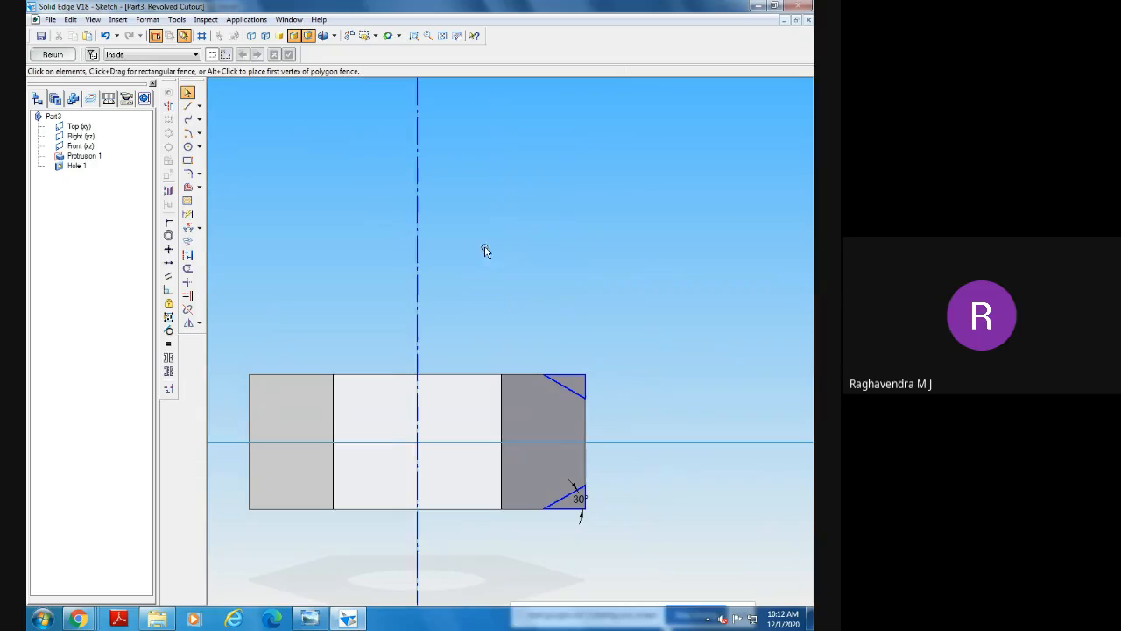
left_click(53, 55)
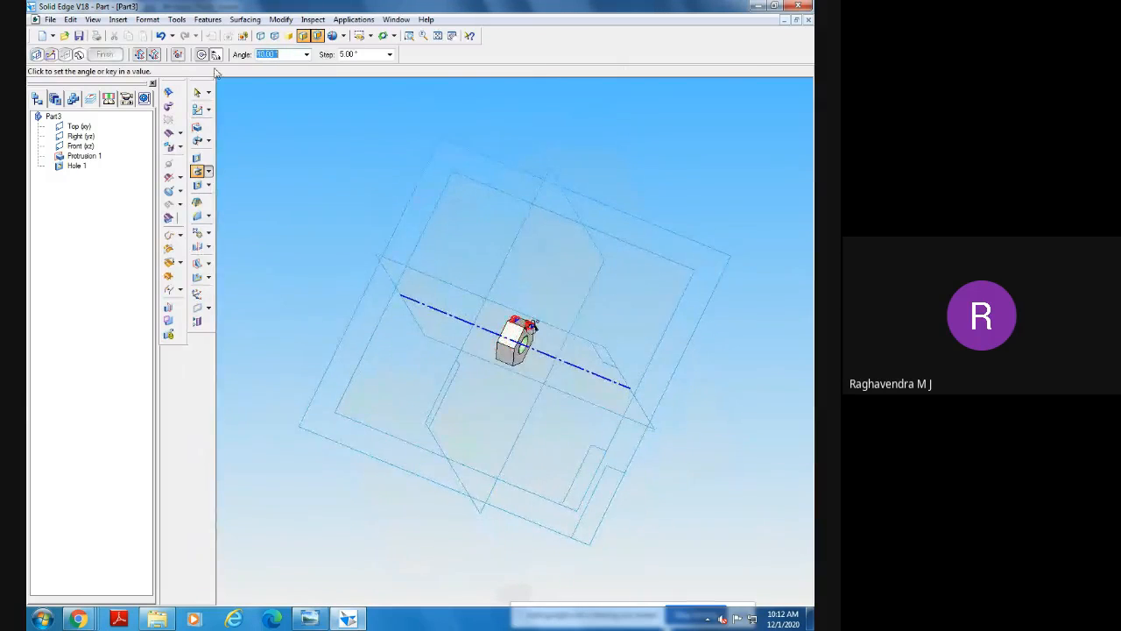
Revolve both triangular cuts a full 360° around the nut and finish the cutout feature.
left_click(201, 54)
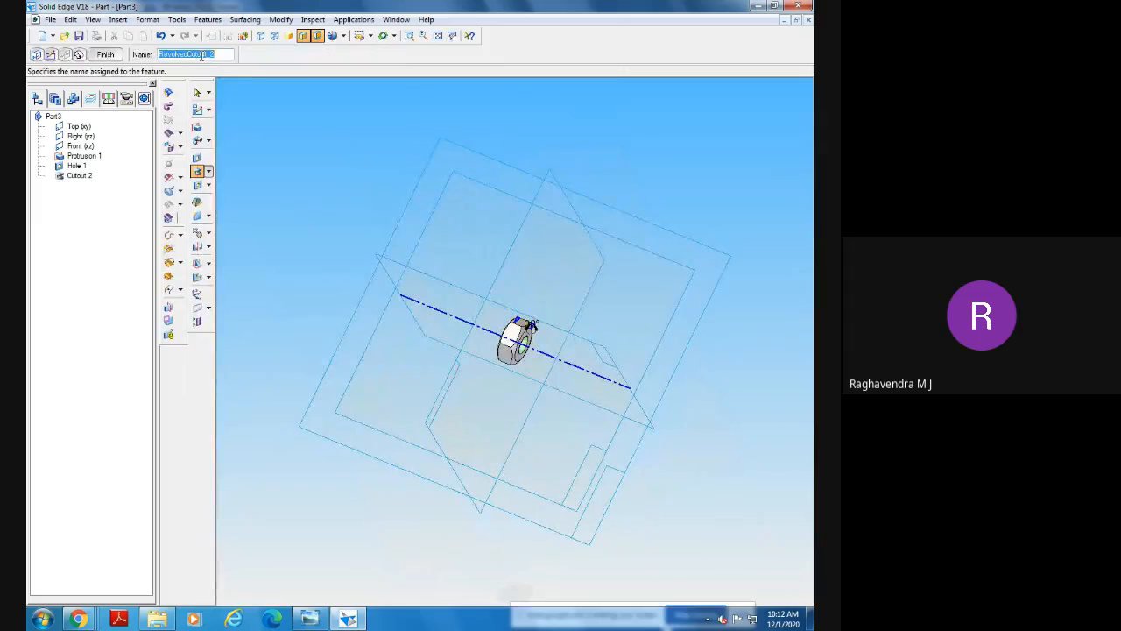
left_click(105, 54)
middle_click_drag(696, 362, 673, 248)
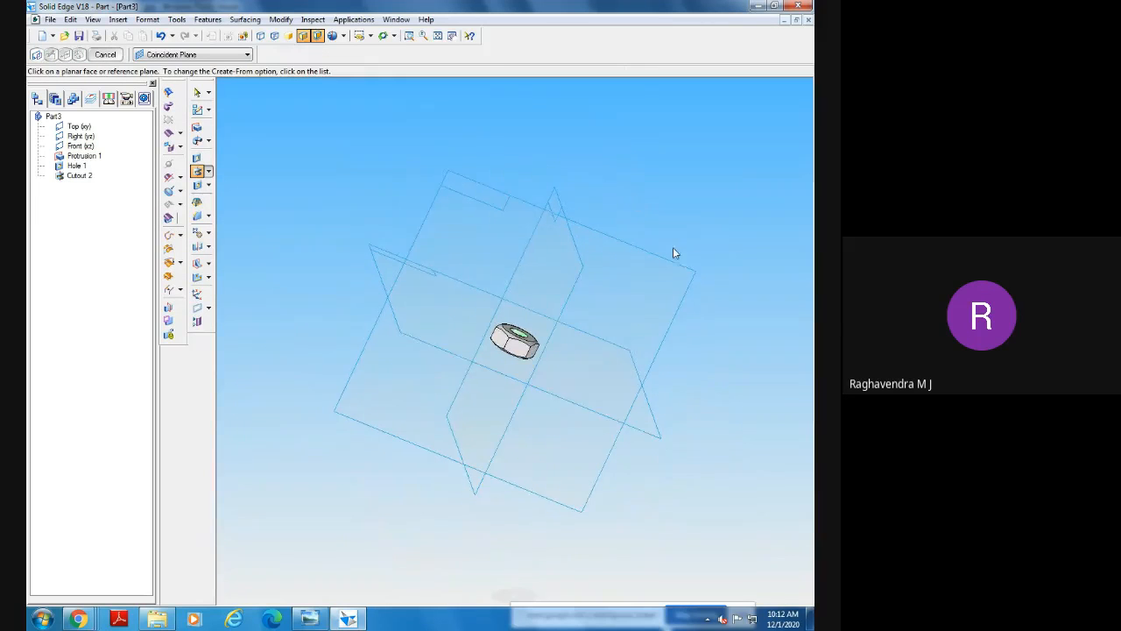
left_click(409, 35)
left_click_drag(462, 297, 611, 394)
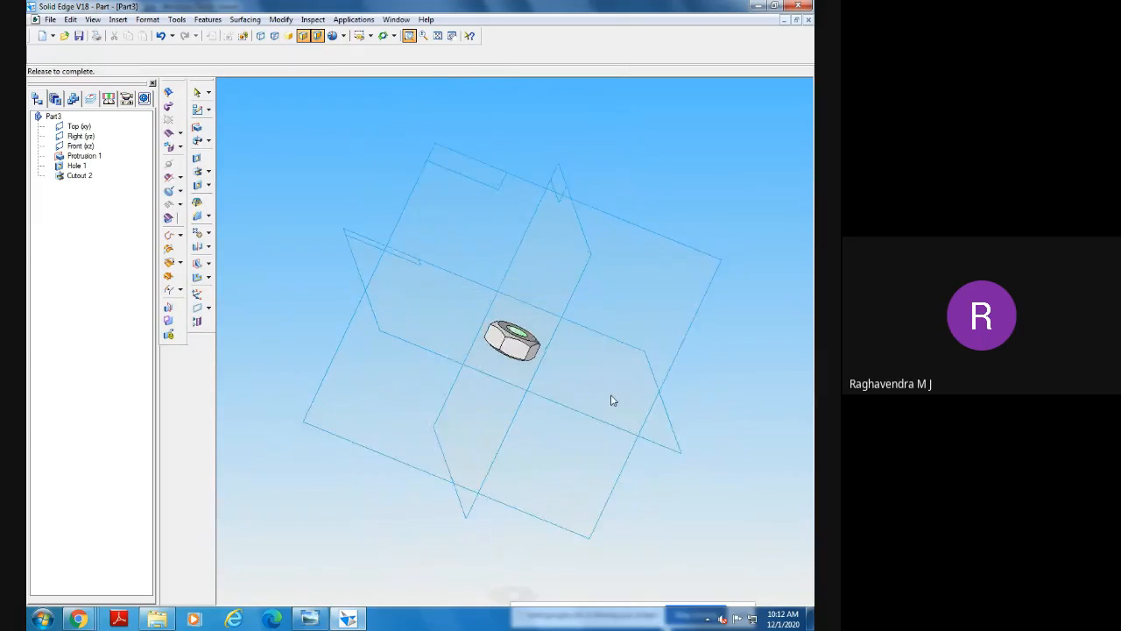
middle_click_drag(618, 396, 698, 438)
left_click(437, 35)
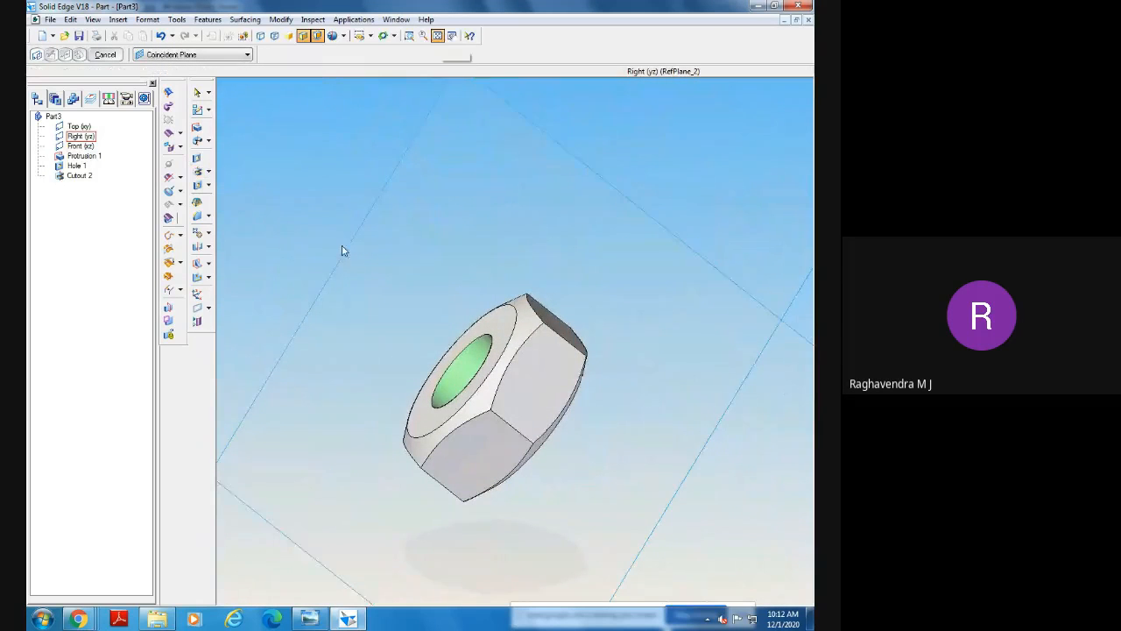
Edit the revolved cutout's profile, deleting the mirrored upper triangle, and finish the feature with only the lower 30° triangle.
left_click(105, 55)
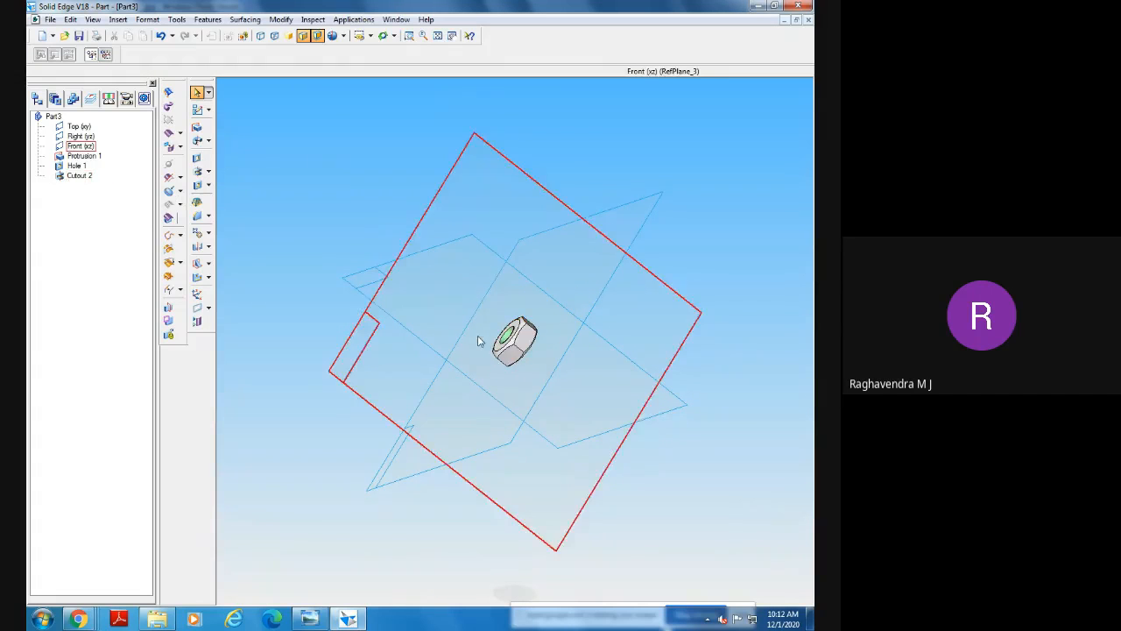
right_click(86, 178)
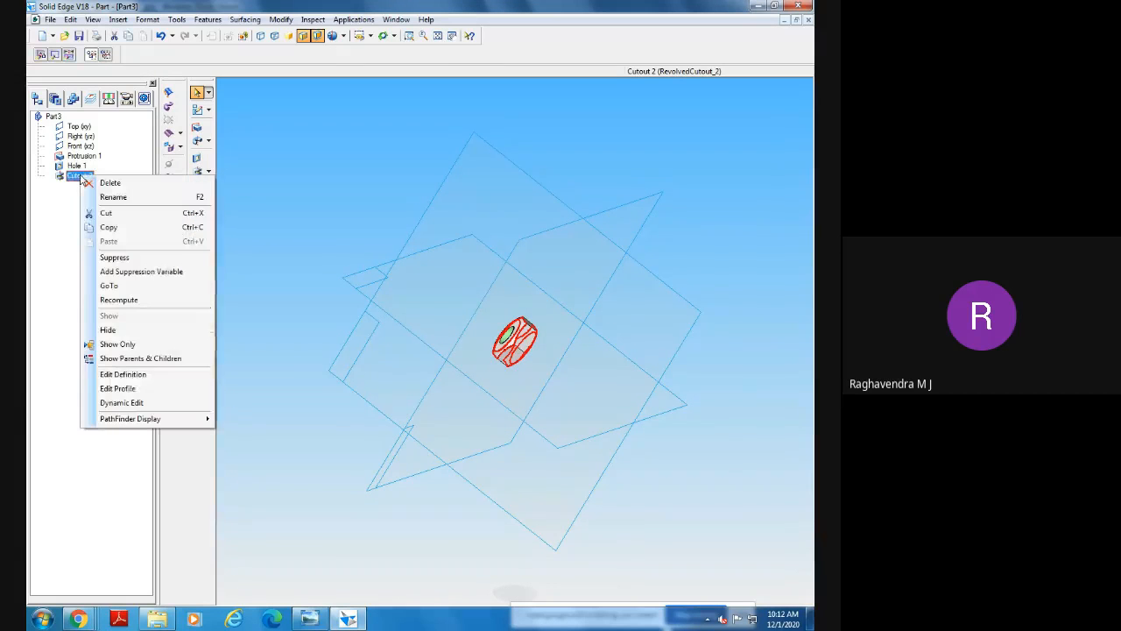
left_click(131, 388)
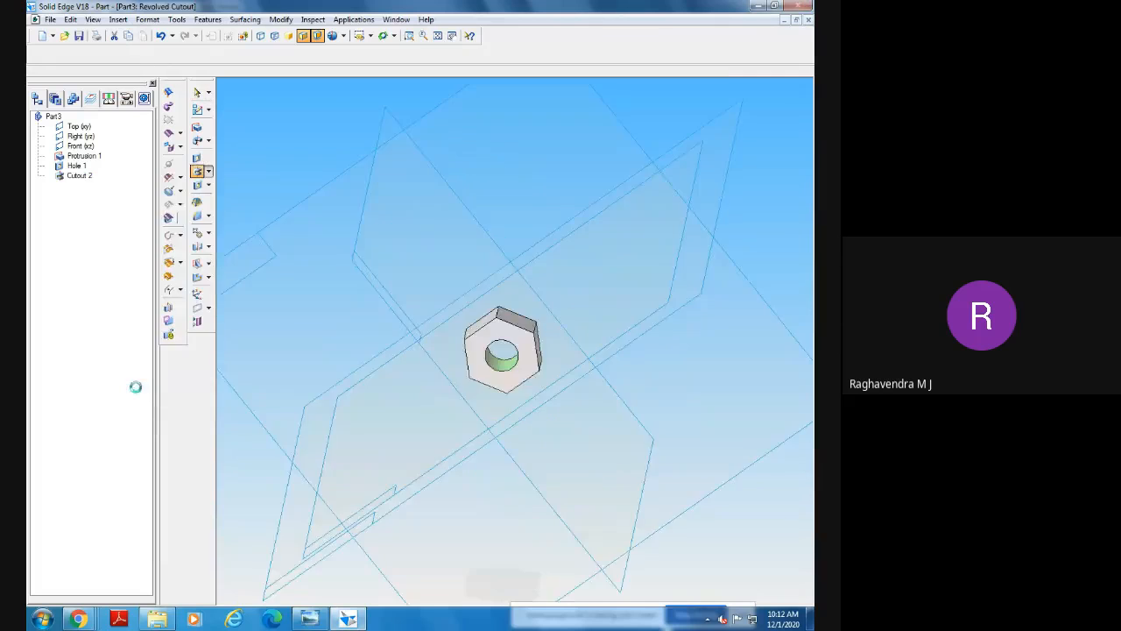
left_click(413, 35)
left_click(430, 311)
left_click(556, 398)
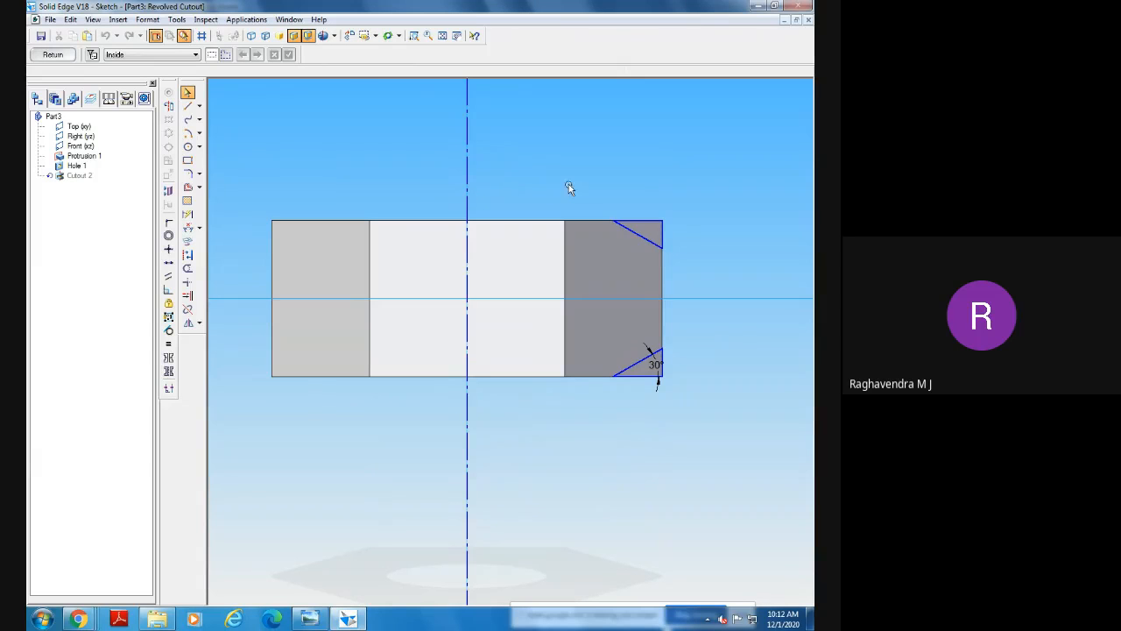
left_click_drag(568, 170, 707, 280)
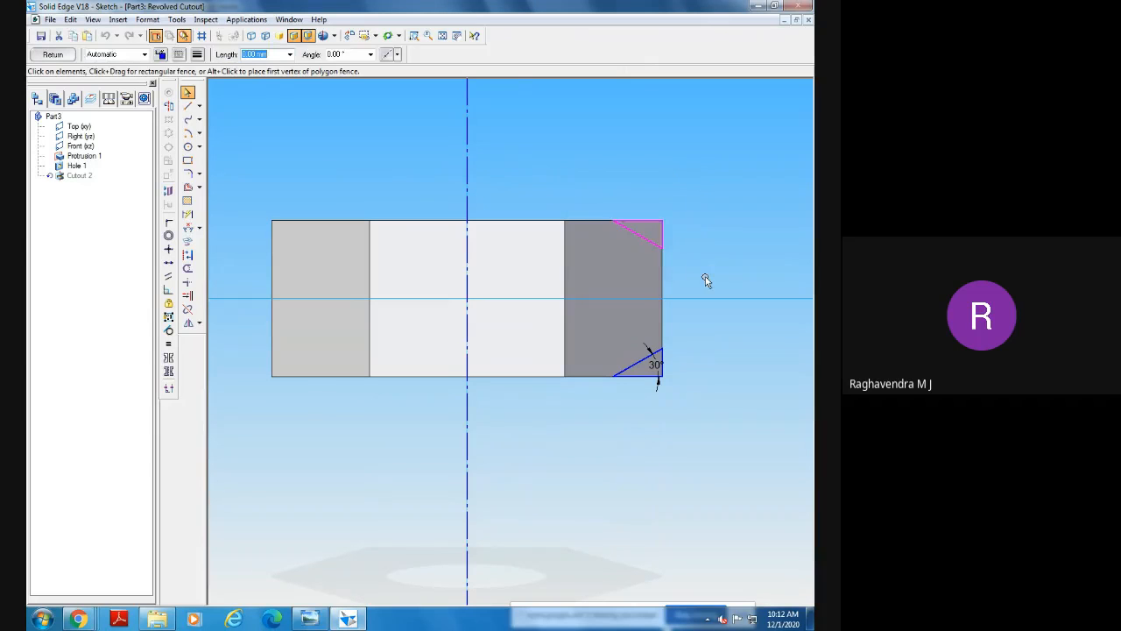
key("Delete")
left_click(50, 58)
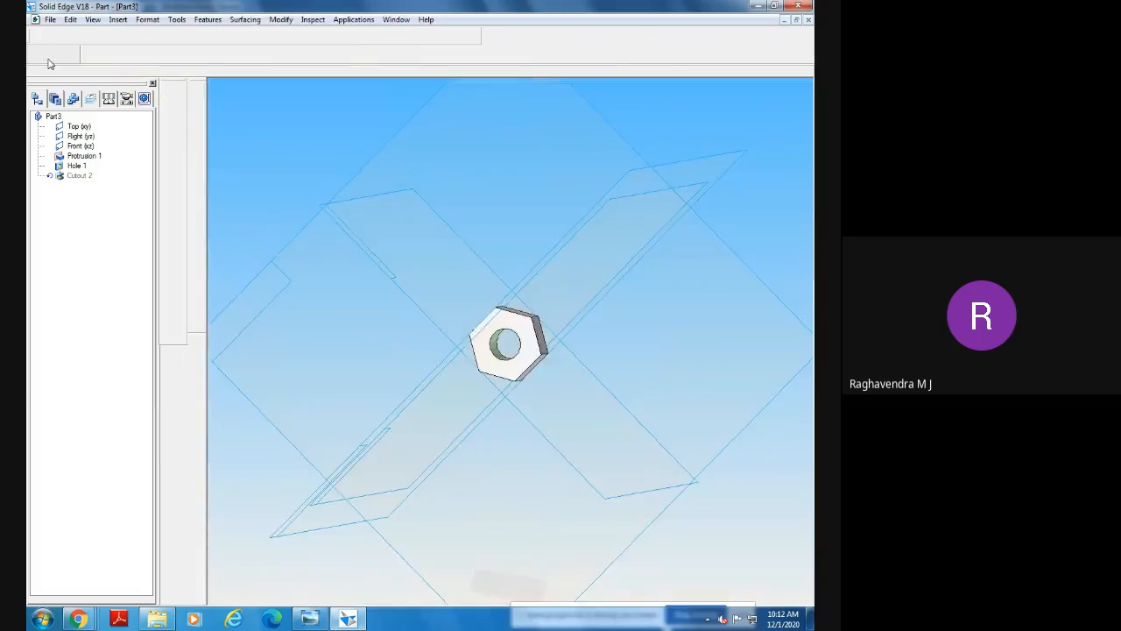
left_click(106, 57)
left_click(655, 480)
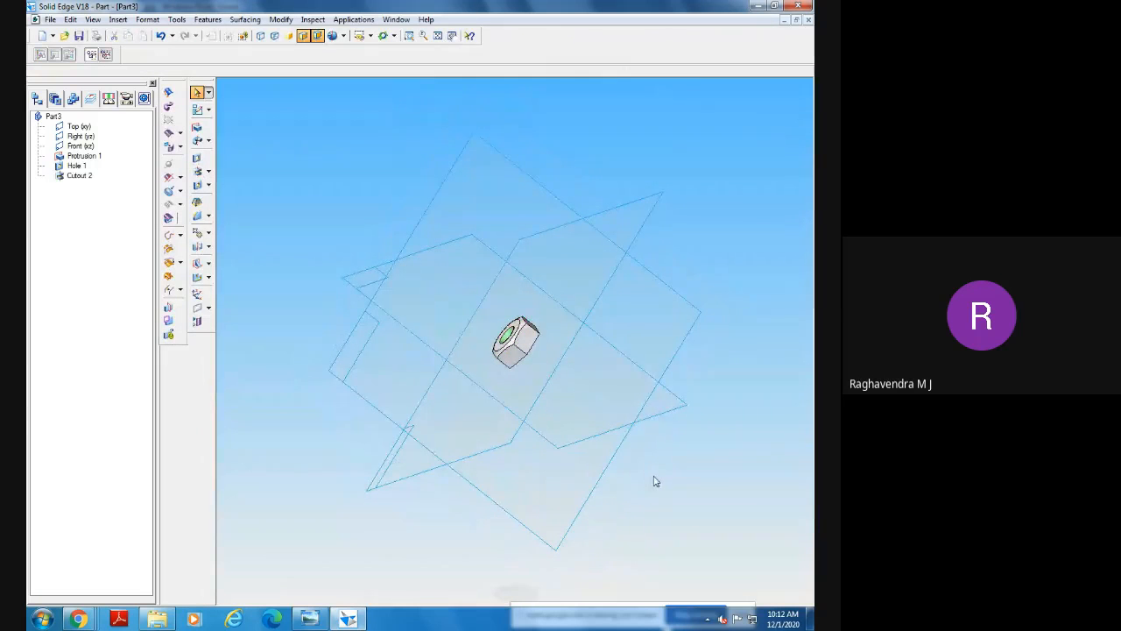
Mirror the revolved cutout about the Top (xy) plane with Mirror Copy Feature to chamfer the nut's opposite end.
middle_click_drag(620, 441, 580, 430)
left_click(409, 37)
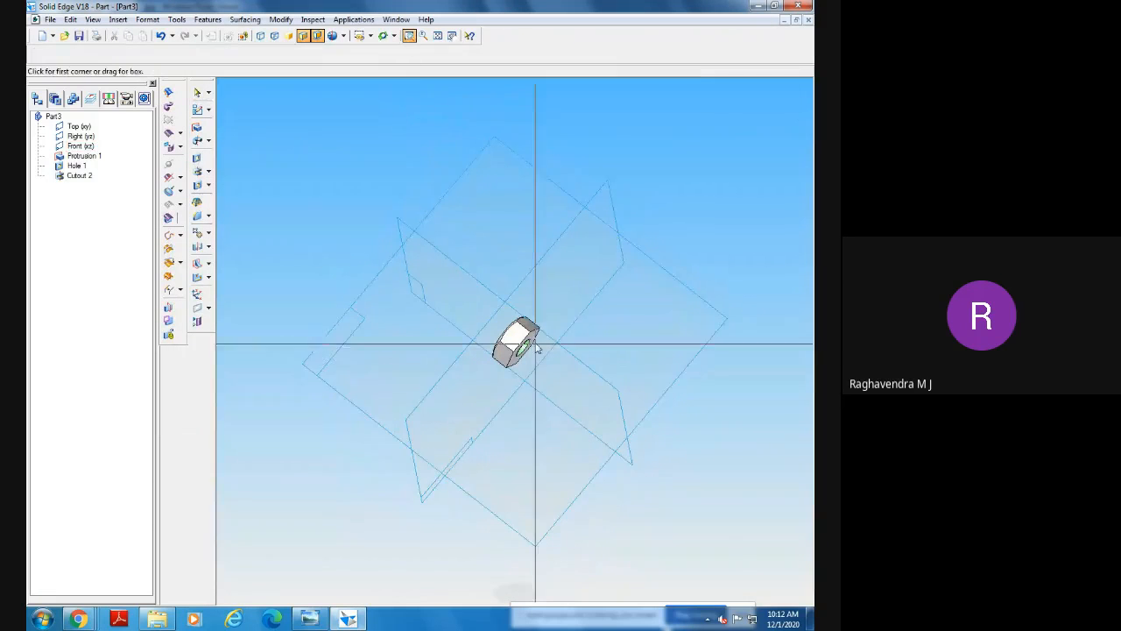
left_click_drag(537, 349, 608, 398)
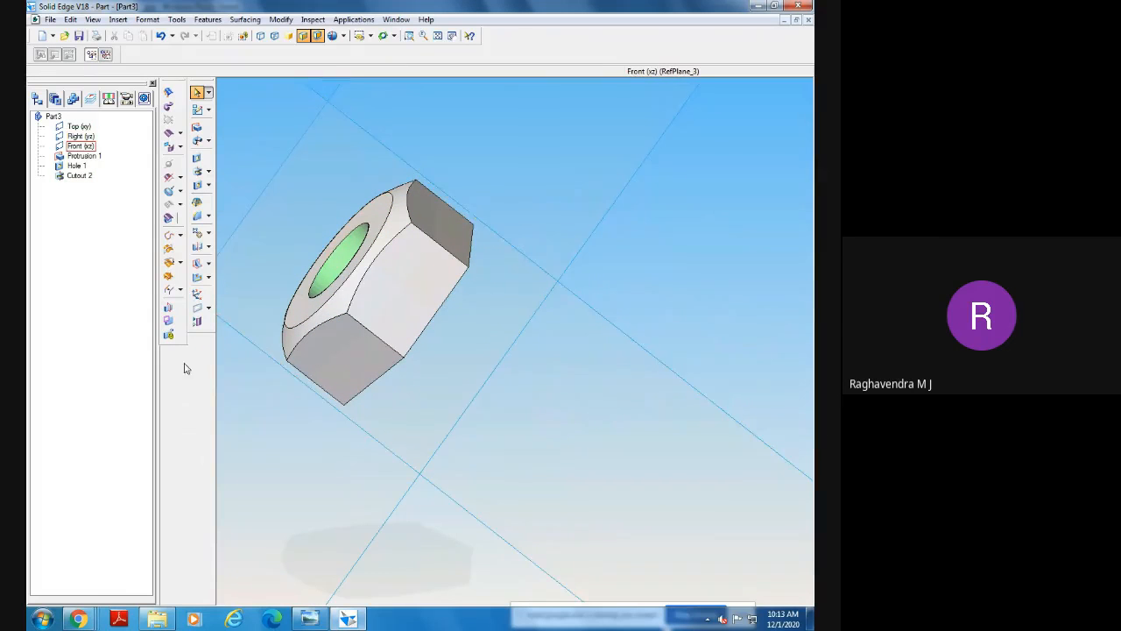
left_click(208, 249)
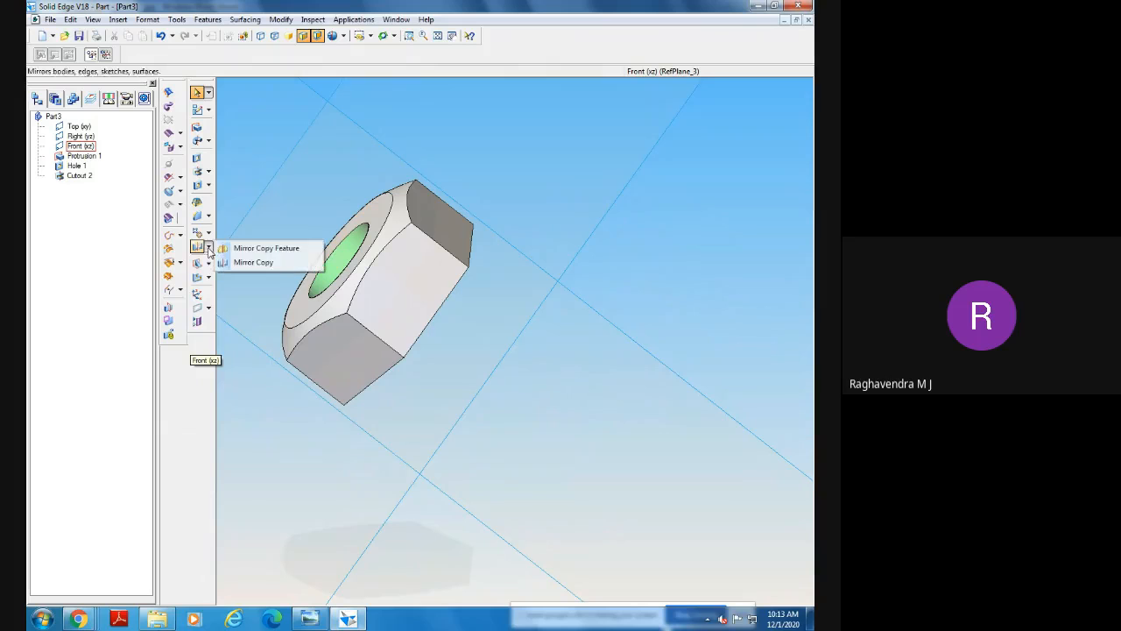
left_click(255, 249)
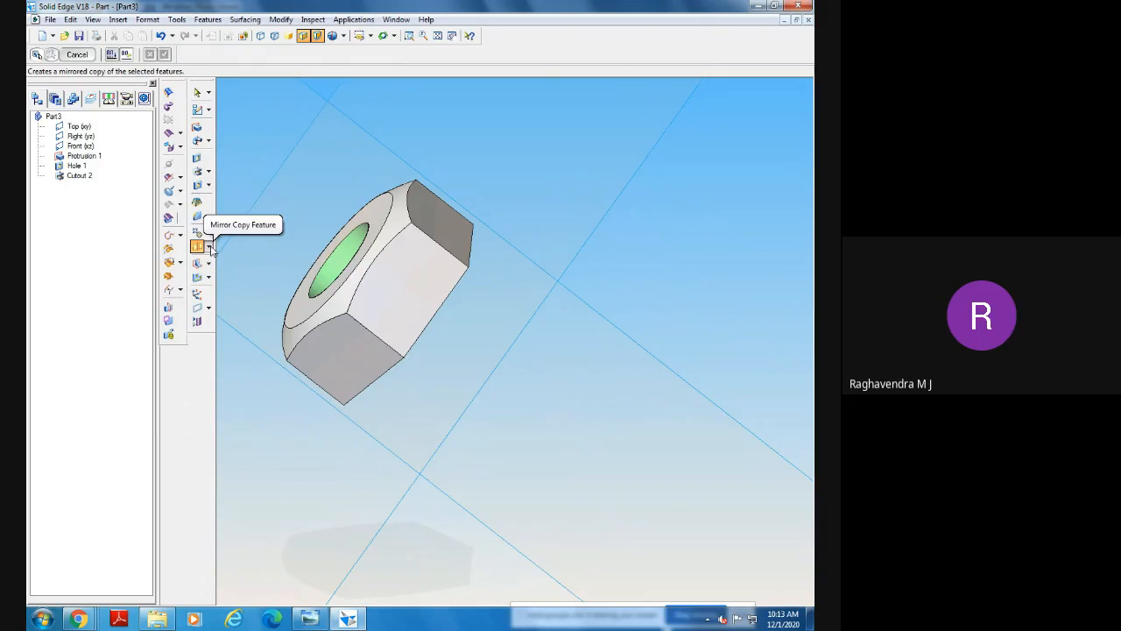
left_click(209, 249)
left_click(250, 251)
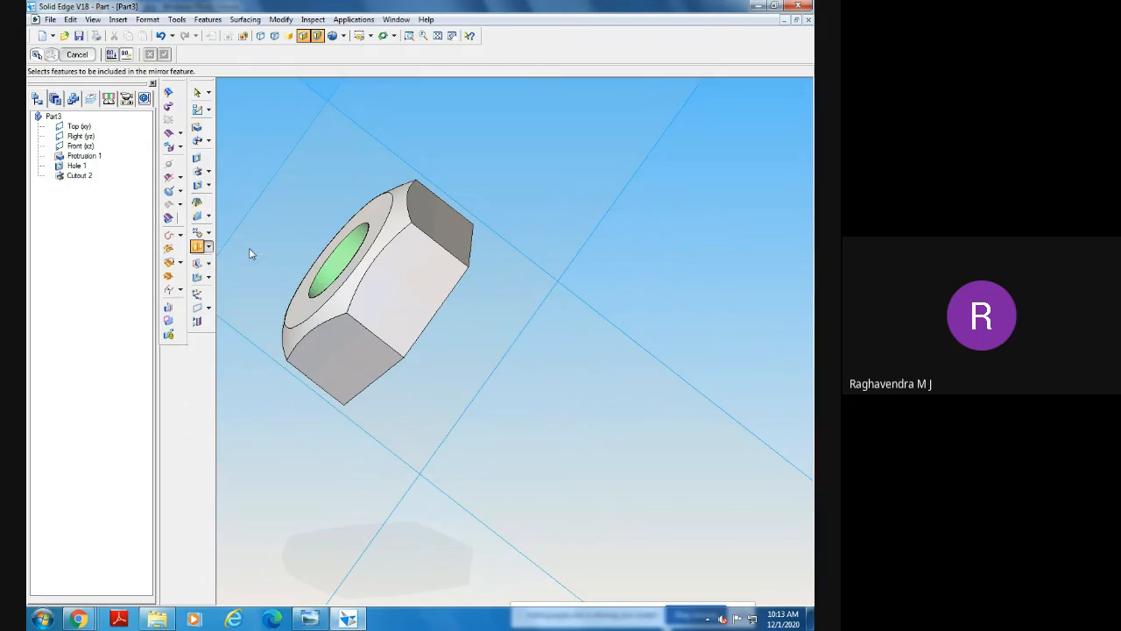
left_click(86, 179)
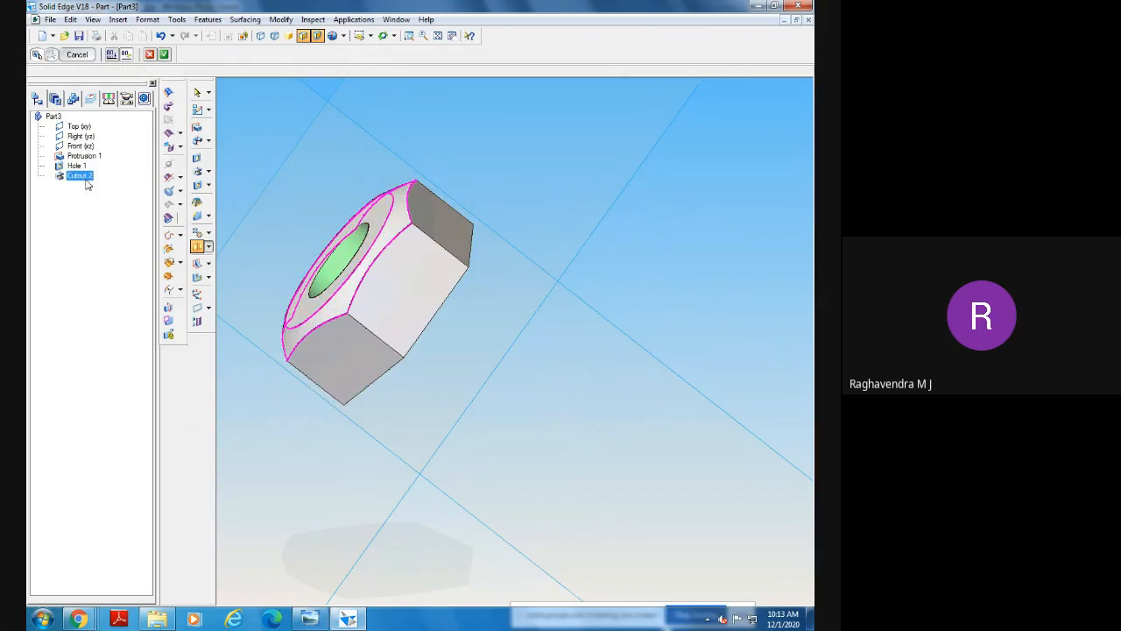
left_click(438, 37)
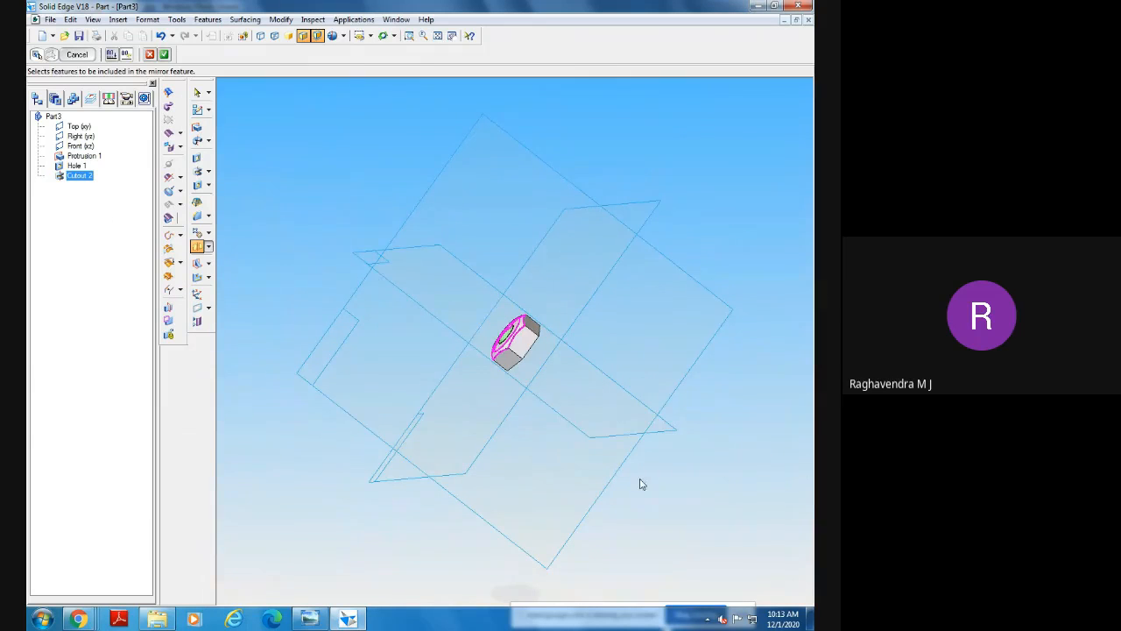
middle_click_drag(640, 479, 626, 474)
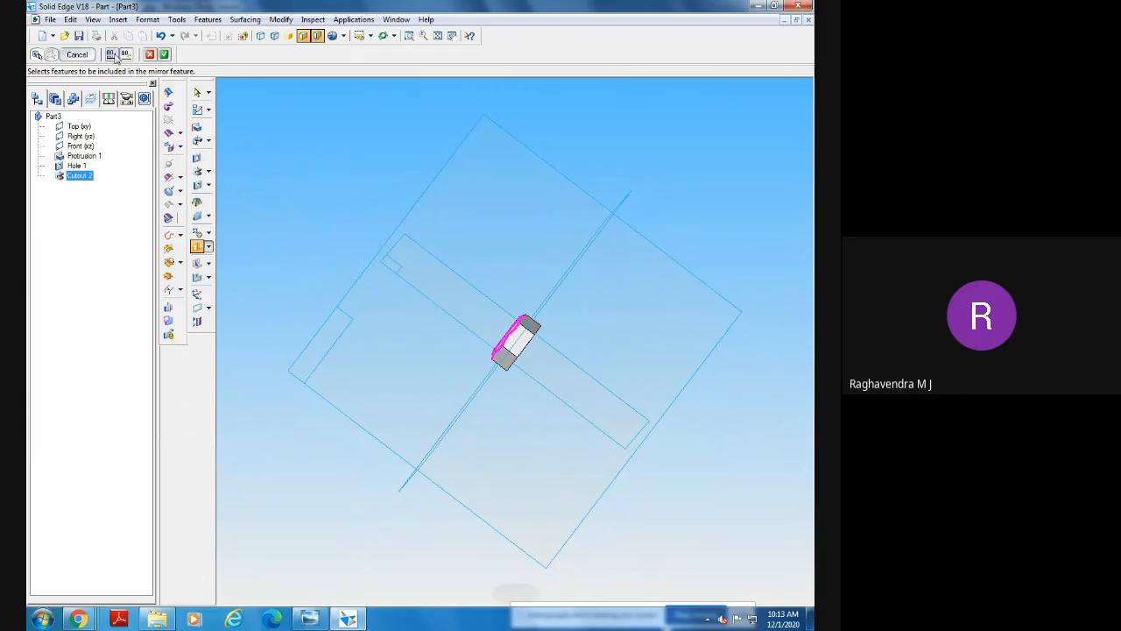
left_click(164, 54)
mouse_move(667, 518)
middle_mouse_down()
mouse_move(698, 529)
mouse_move(668, 511)
middle_mouse_up()
middle_click_drag(487, 406, 511, 426)
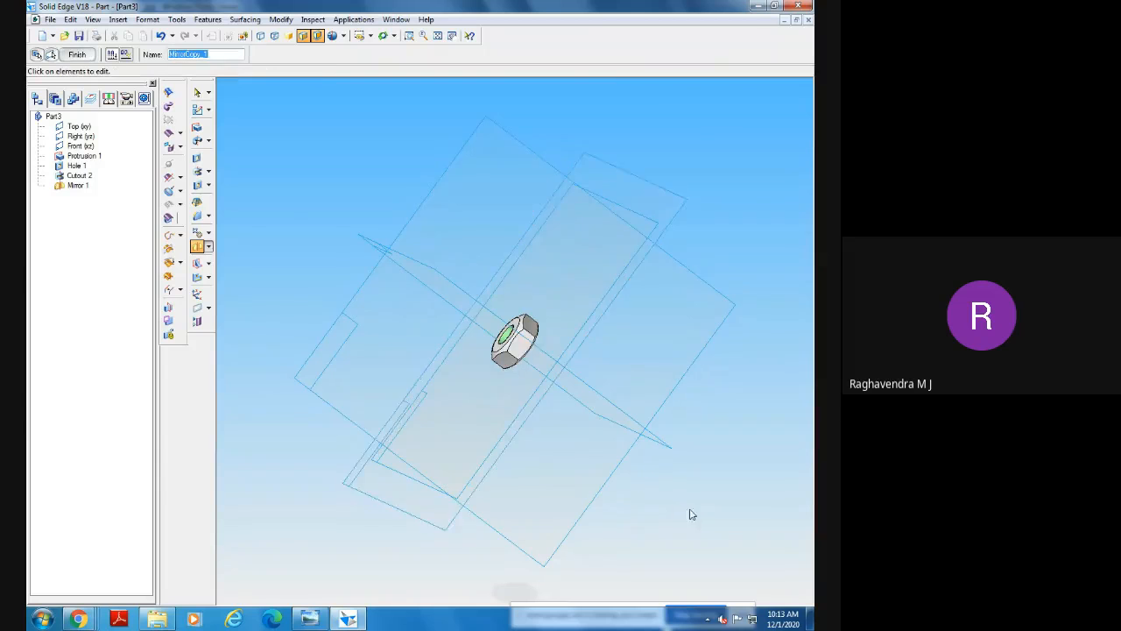
middle_click_drag(687, 509, 655, 504)
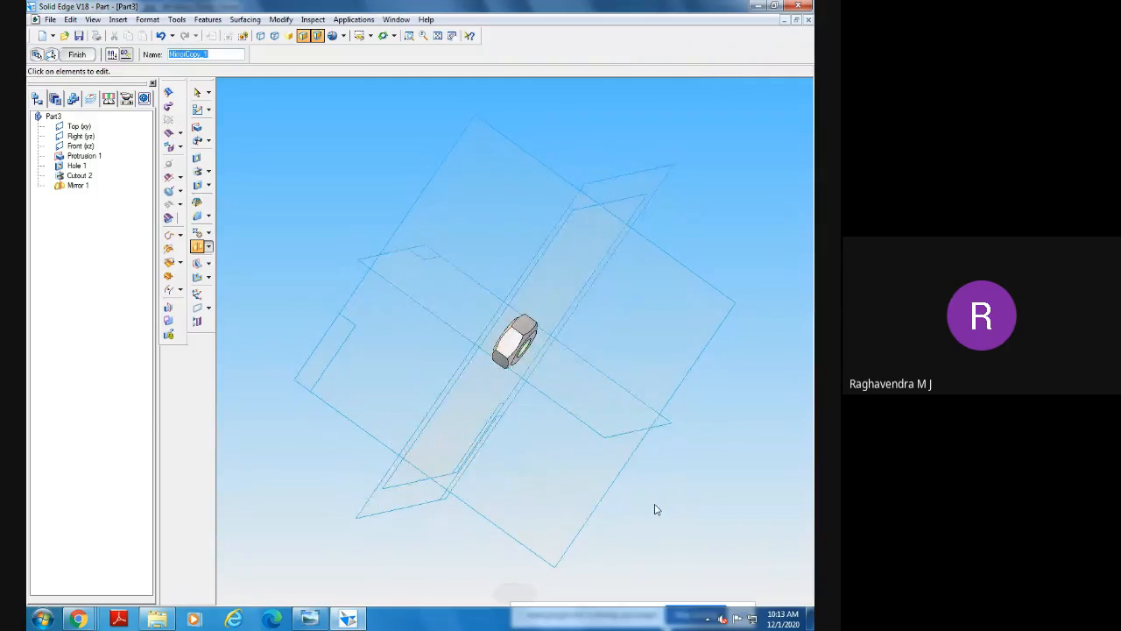
left_click(77, 55)
Inspect the chamfers on both ends of the nut close up.
left_click(409, 36)
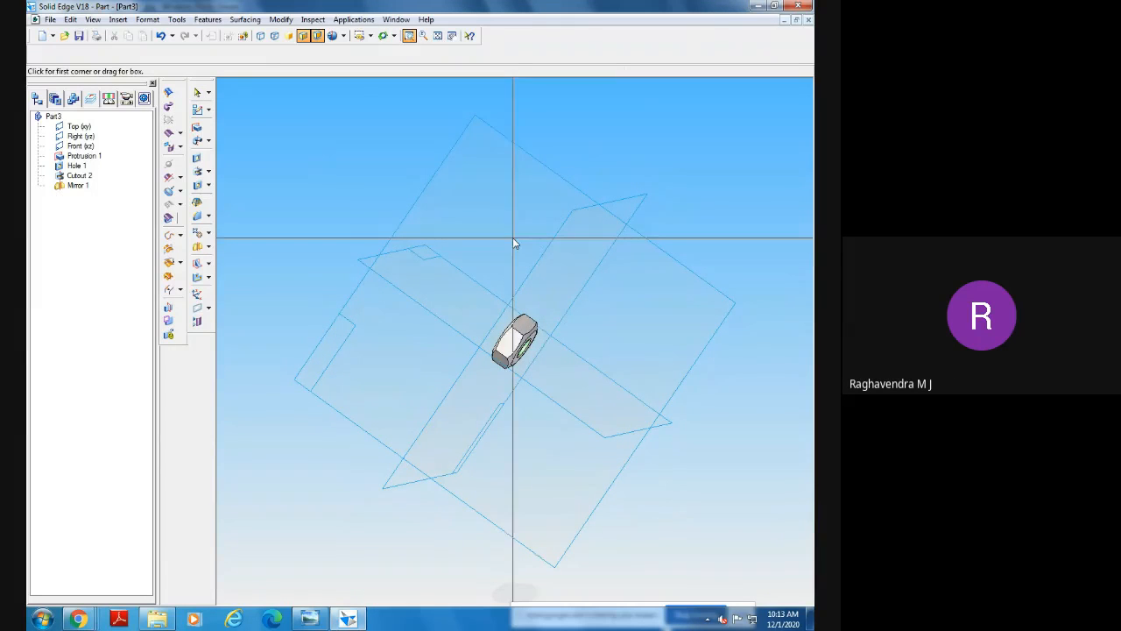
left_click_drag(482, 290, 571, 391)
right_click(610, 416)
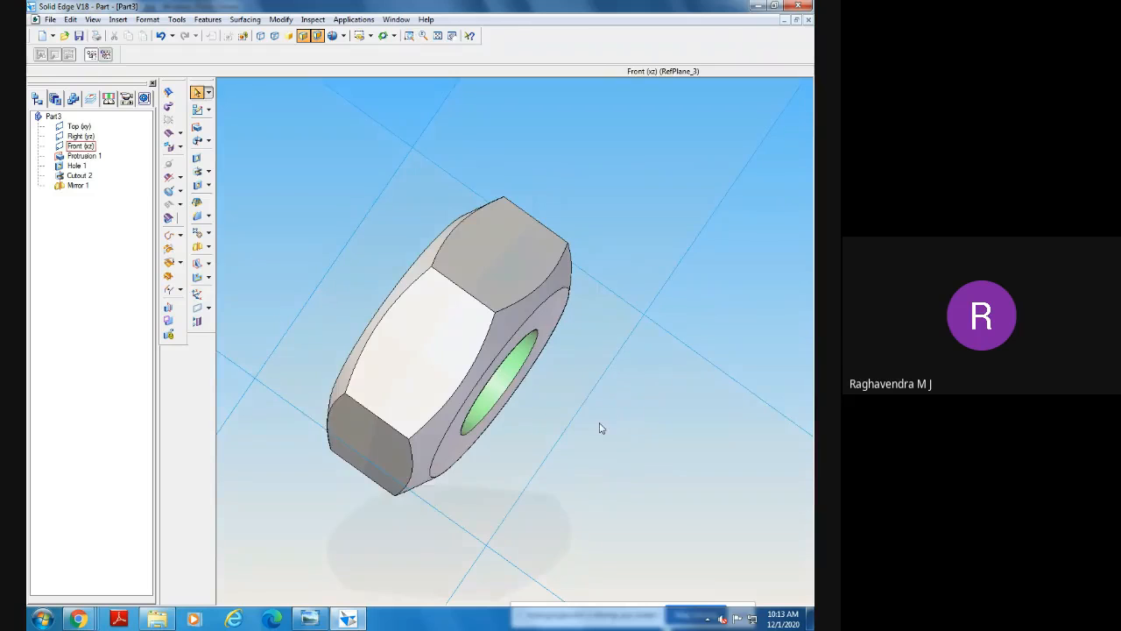
middle_click_drag(600, 429, 733, 350)
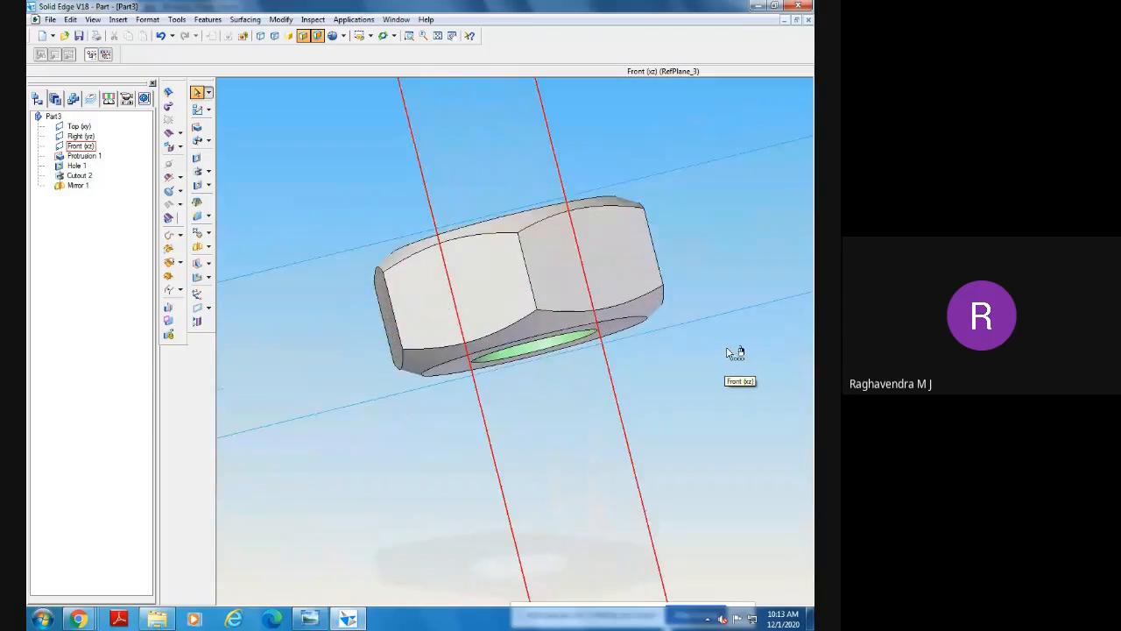
left_click(437, 36)
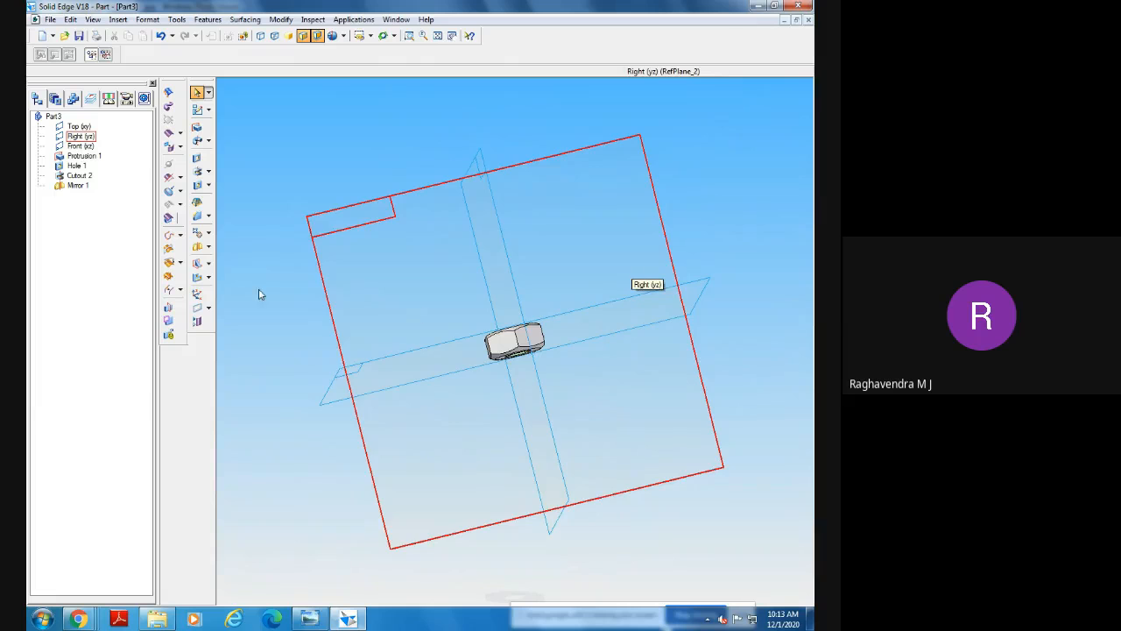
left_click(207, 247)
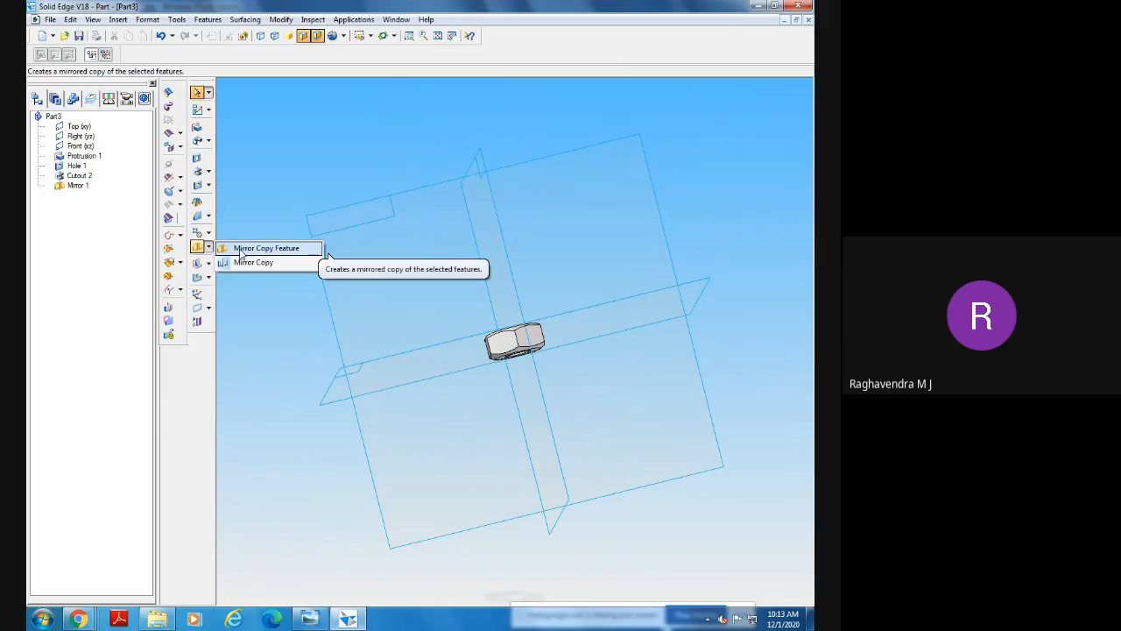
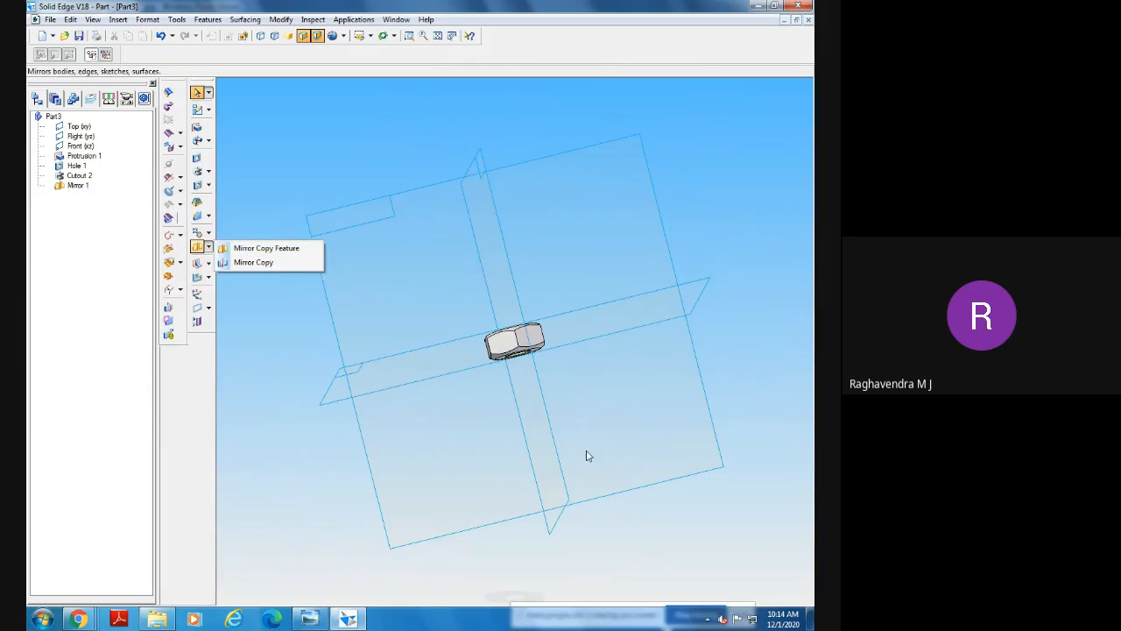
left_click(208, 109)
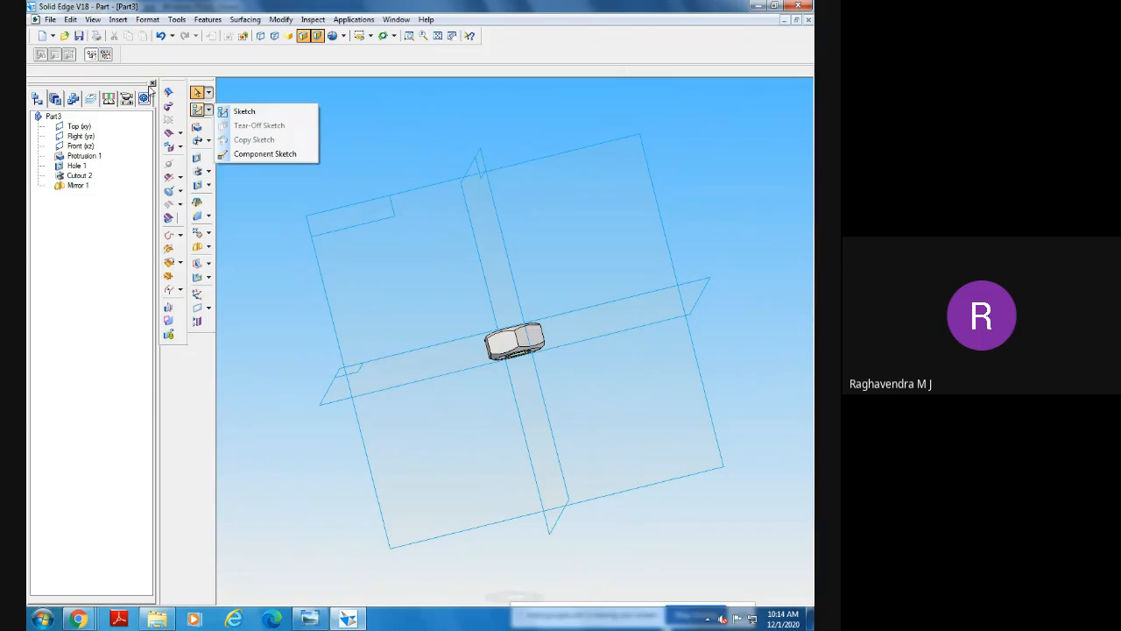
left_click(293, 88)
left_click(208, 93)
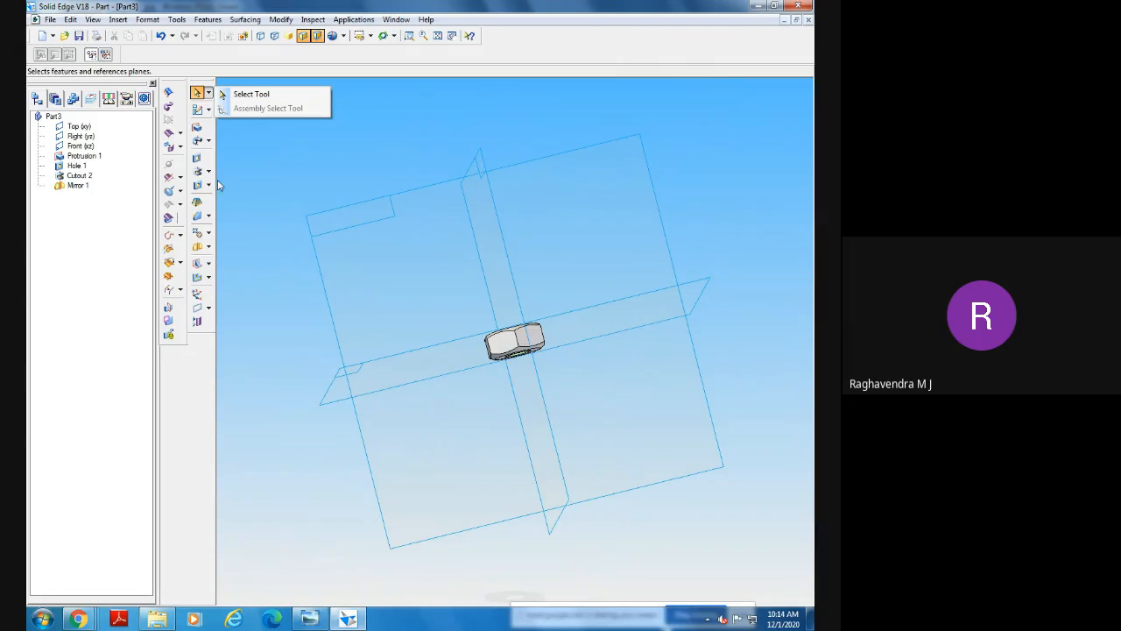
left_click(209, 140)
left_click(199, 94)
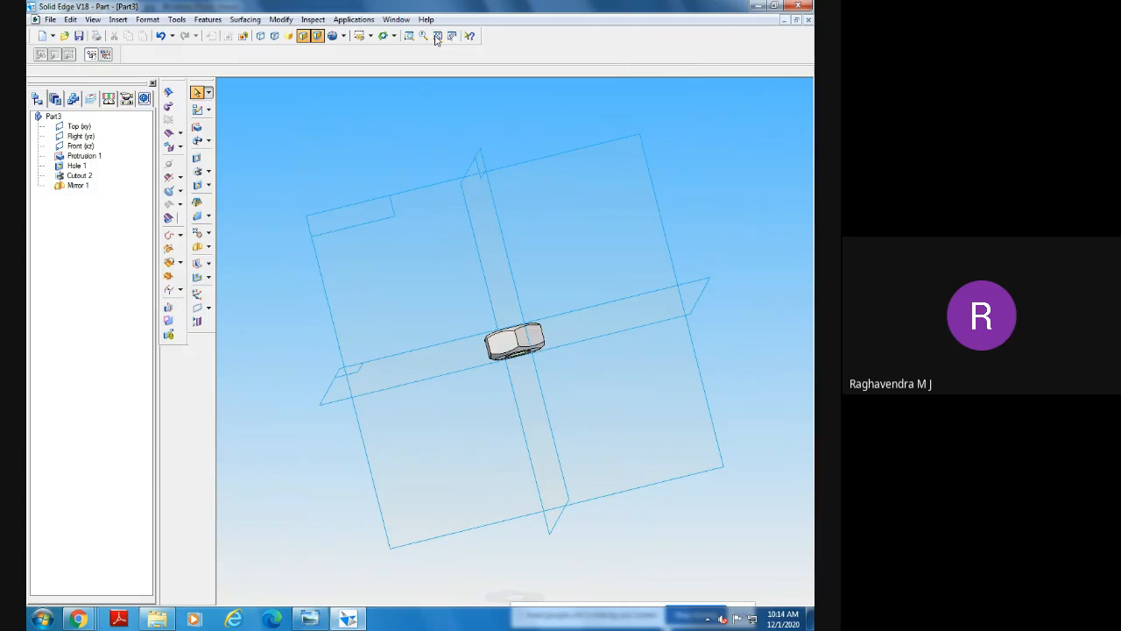
left_click(345, 623)
left_click(346, 620)
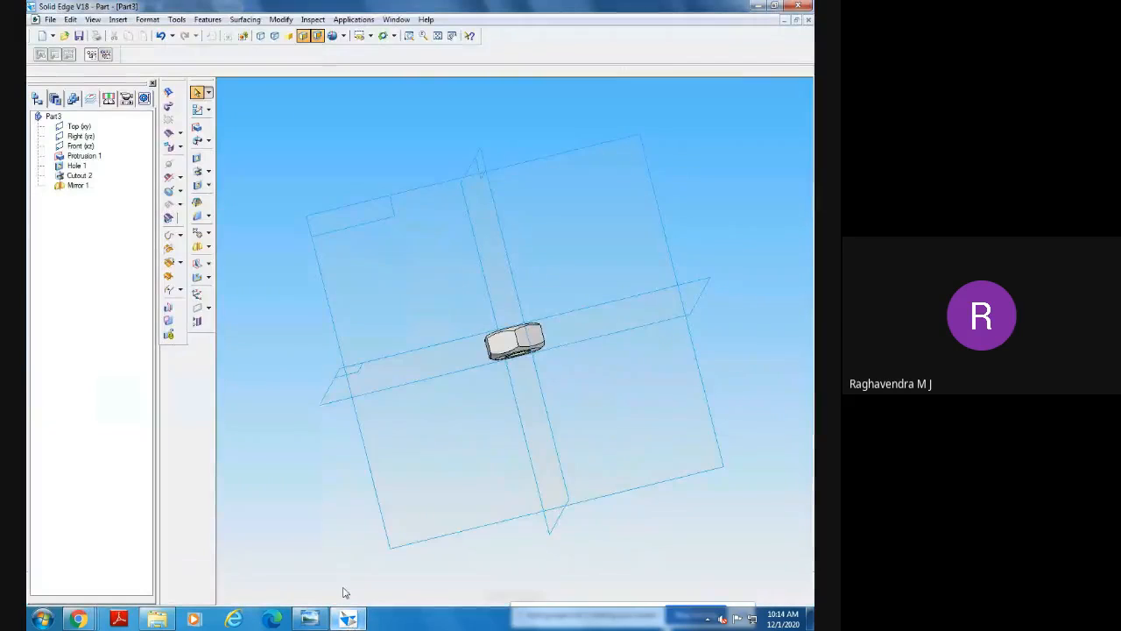
Show the nut in isometric view and compare it with the M10 nut drawing in Windows Photo Viewer, returning to Solid Edge.
key("ctrl+i")
middle_click_drag(404, 543, 373, 475)
left_click(309, 618)
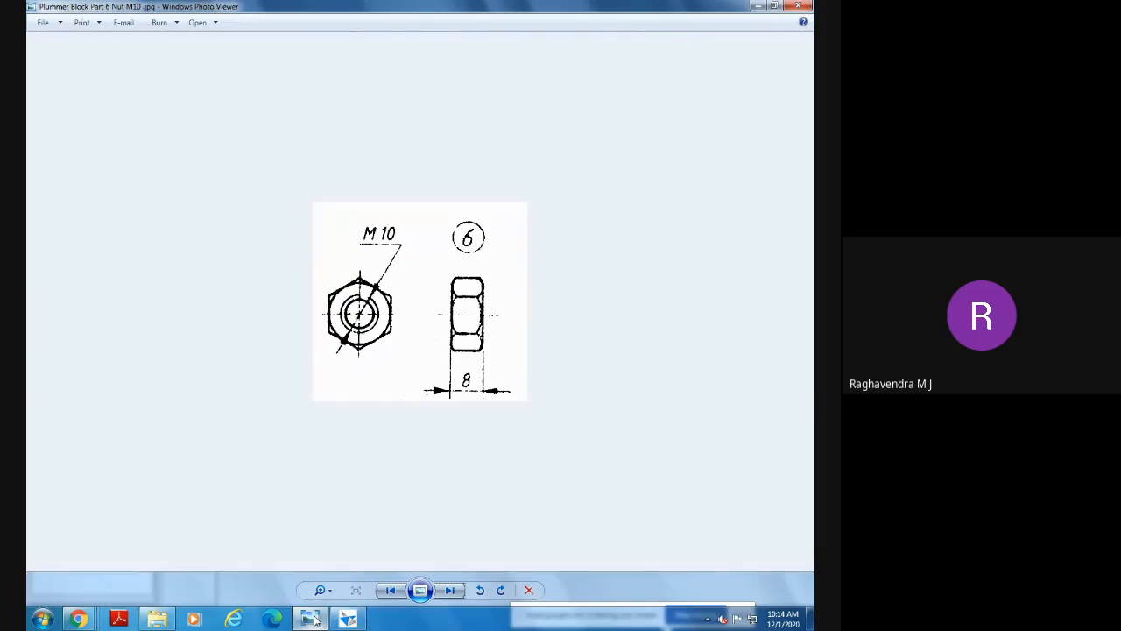
left_click(346, 620)
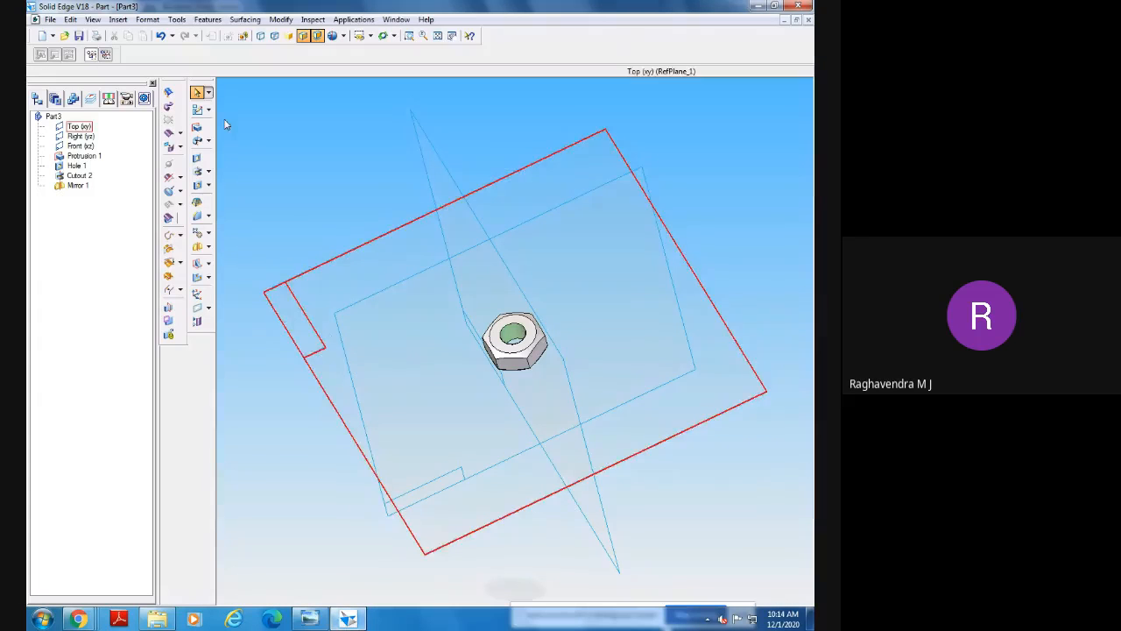
Enter fe410 as the part's material in the Material Table and apply it to the model.
left_click(176, 20)
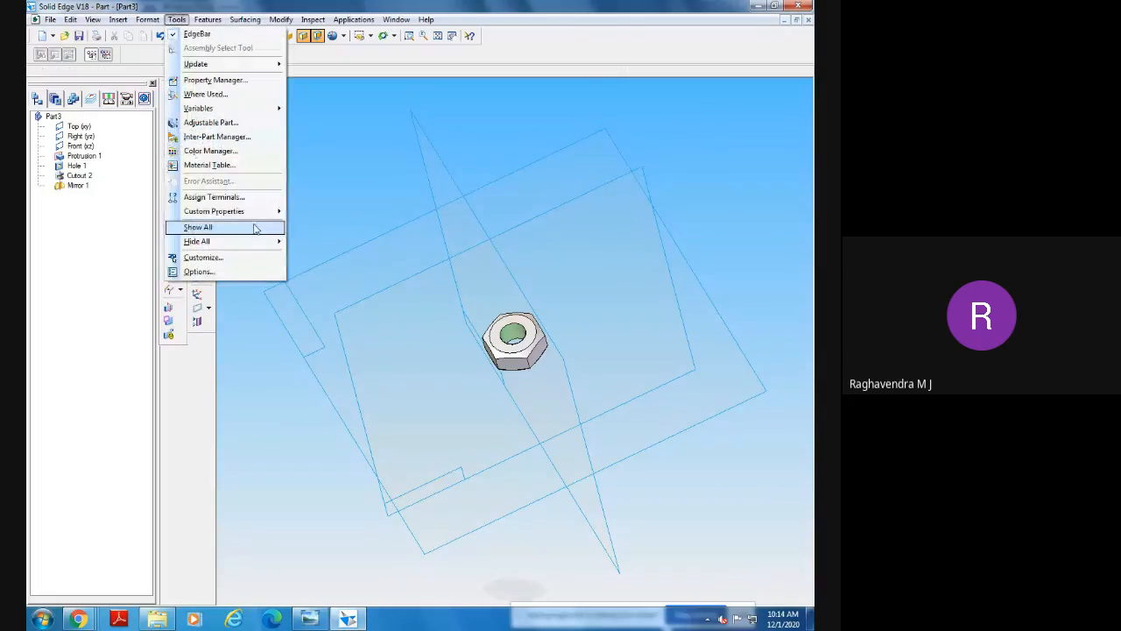
mouse_move(254, 232)
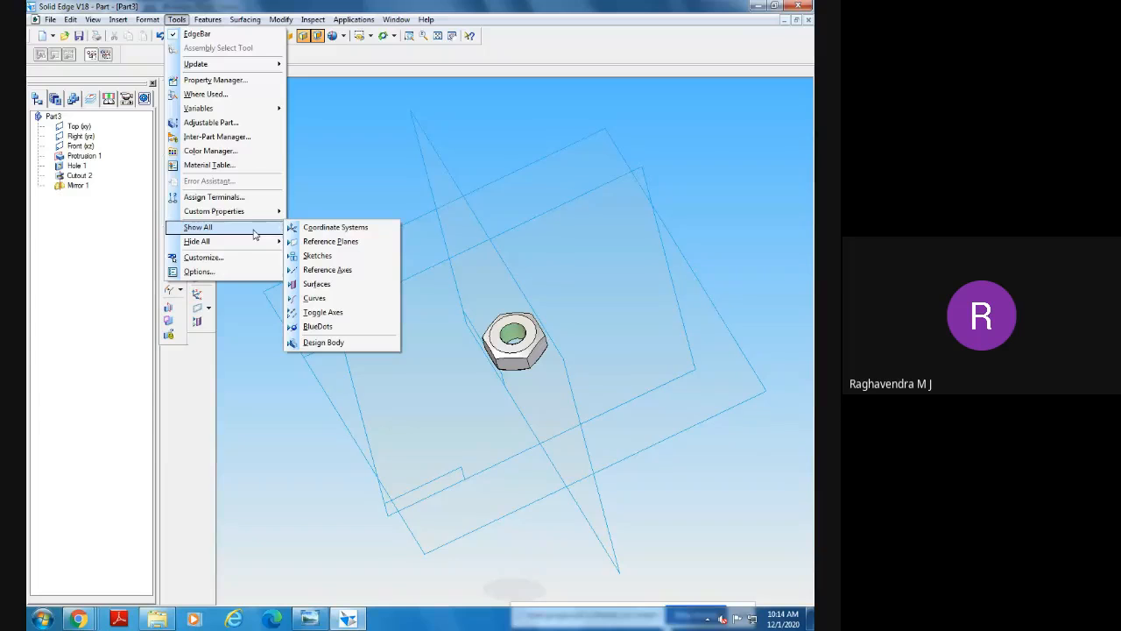
left_click(211, 165)
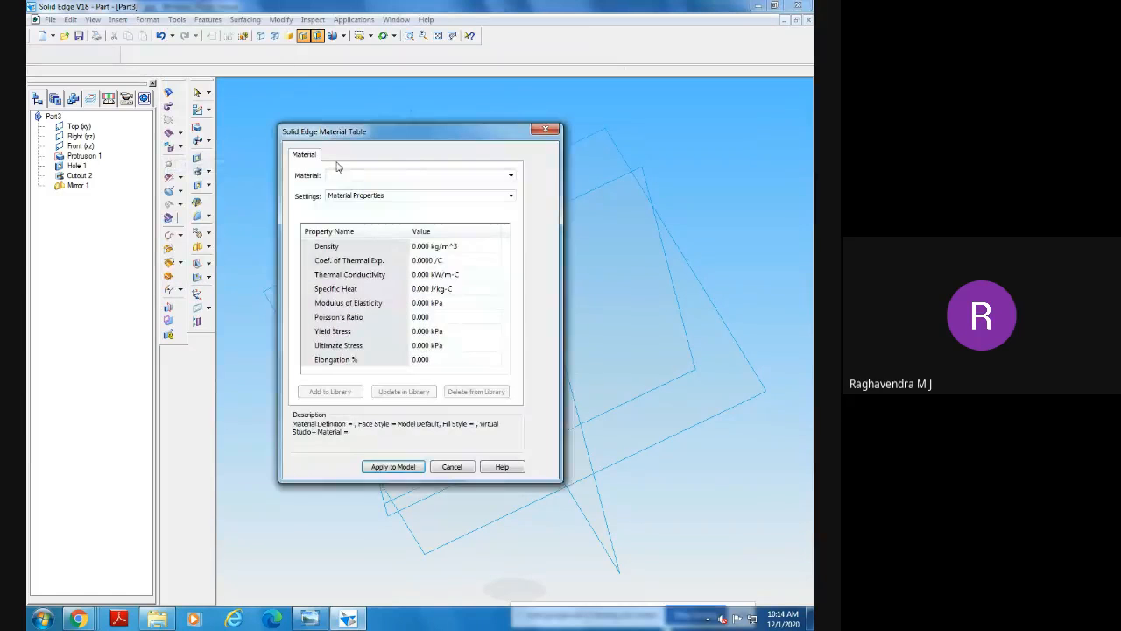
type("fe")
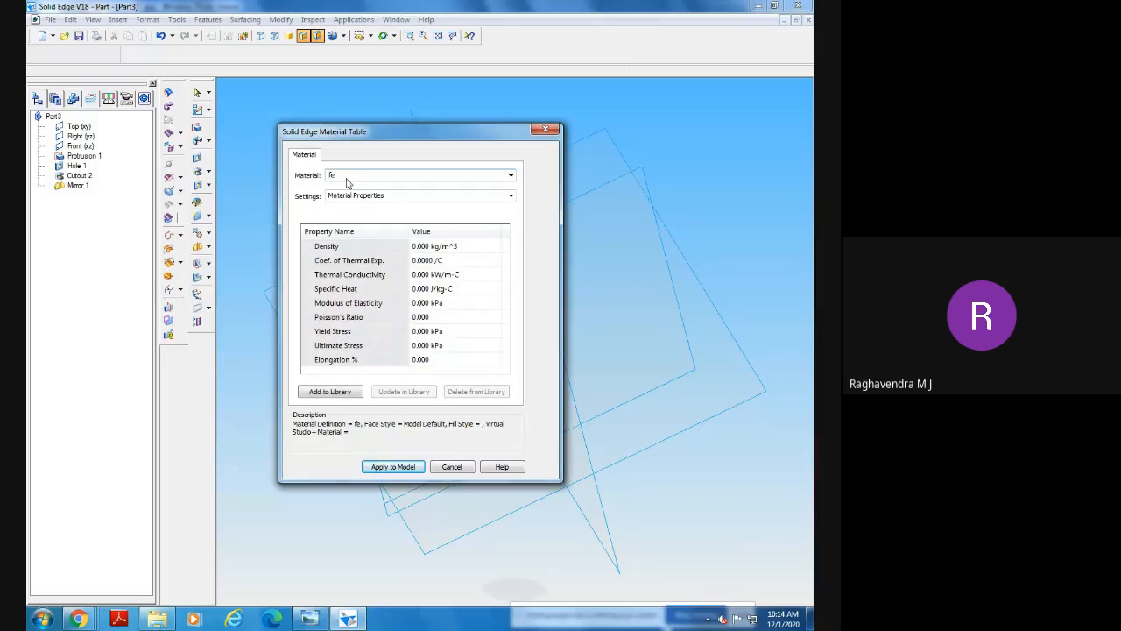
type("410")
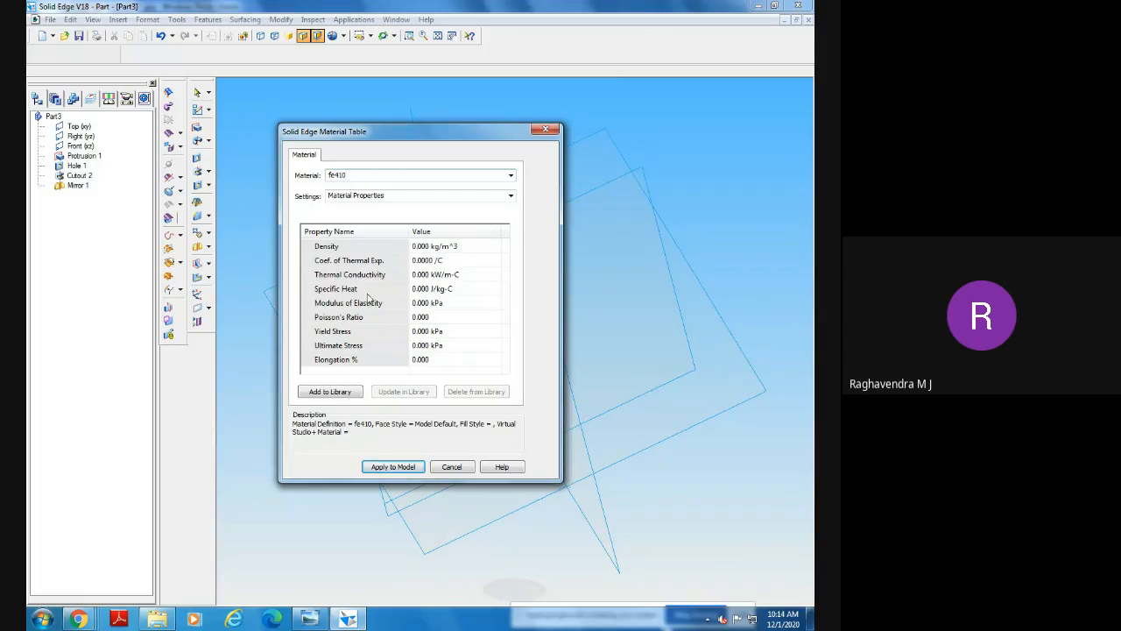
left_click(392, 466)
Set the part's title to M10 nut in the summary information of its file properties.
left_click(50, 19)
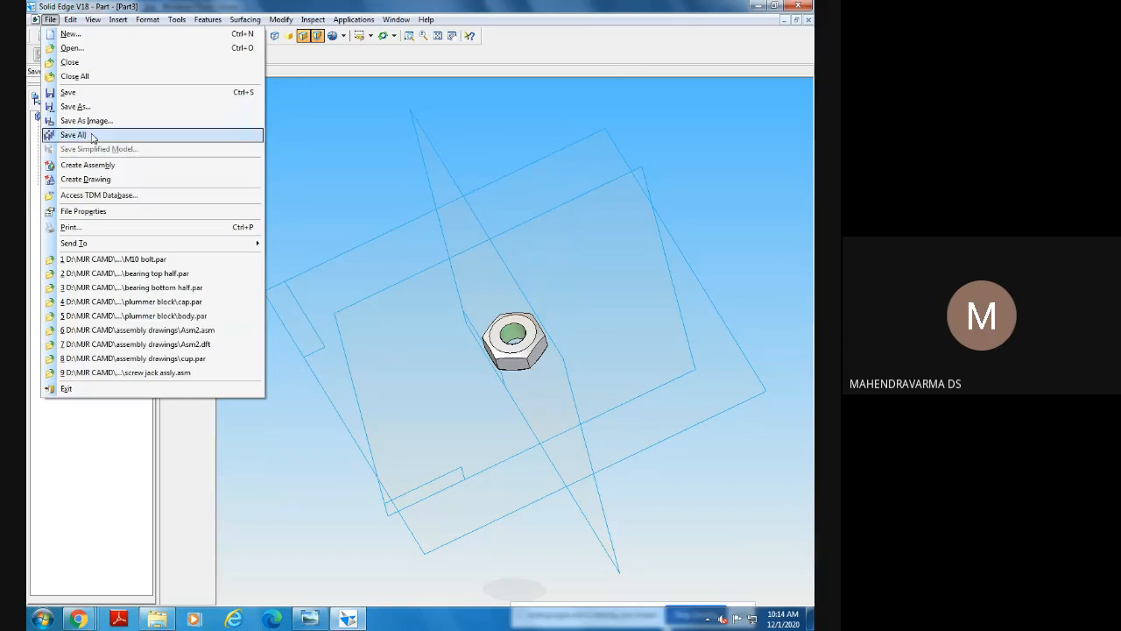
left_click(88, 211)
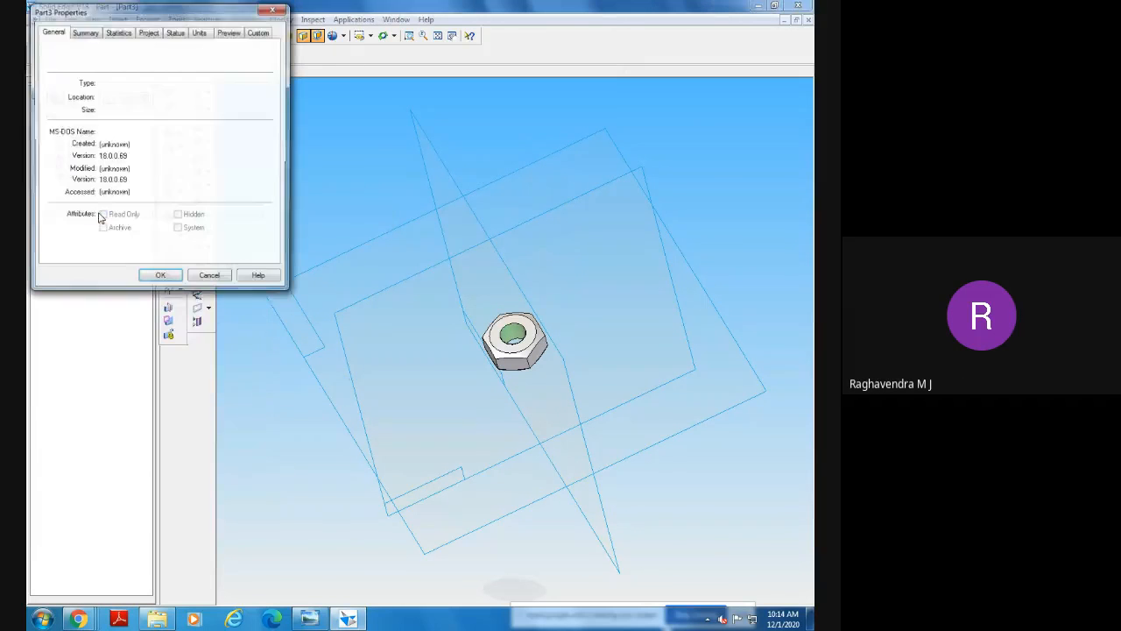
left_click(87, 33)
left_click(105, 53)
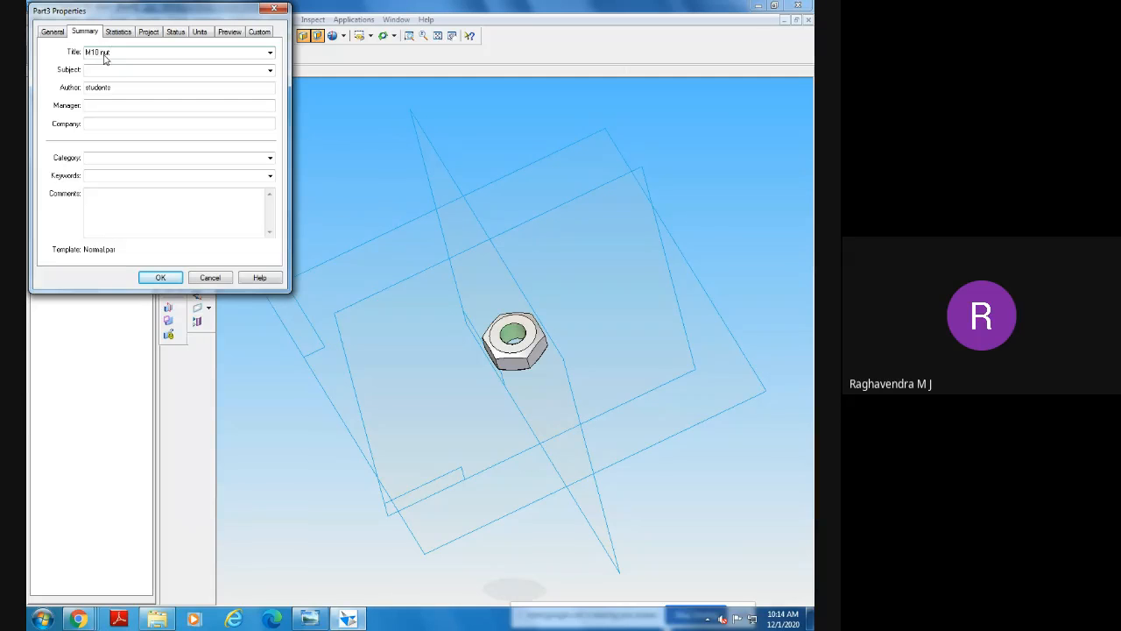
left_click_drag(131, 51, 52, 52)
left_click(160, 278)
Save the part as M10 nut.par in the plummer block folder.
left_click(51, 20)
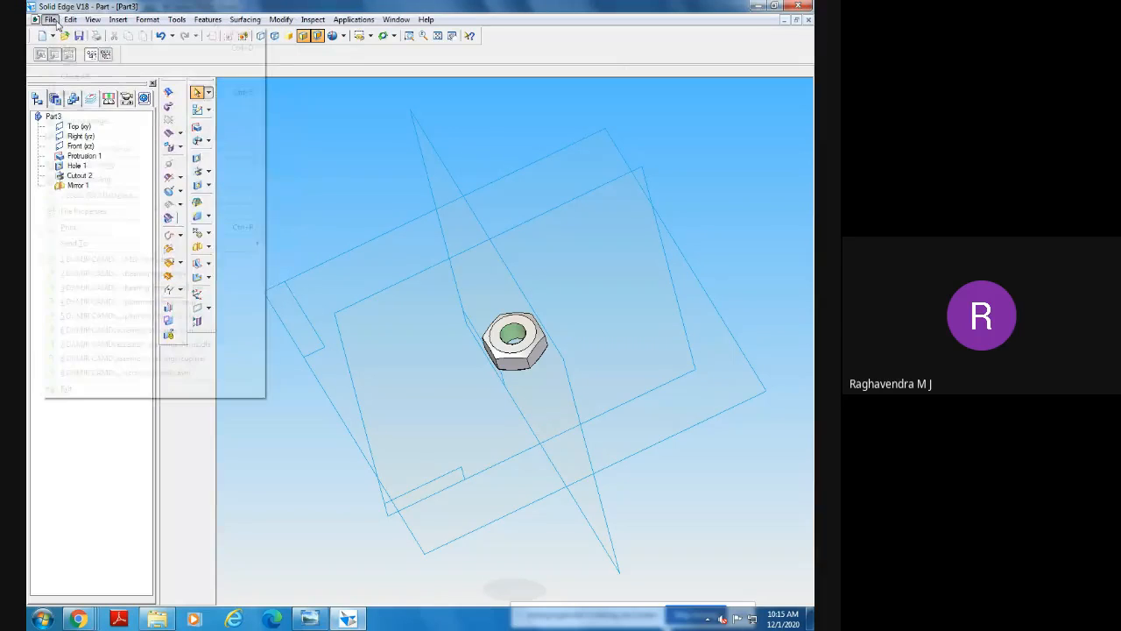
left_click(74, 106)
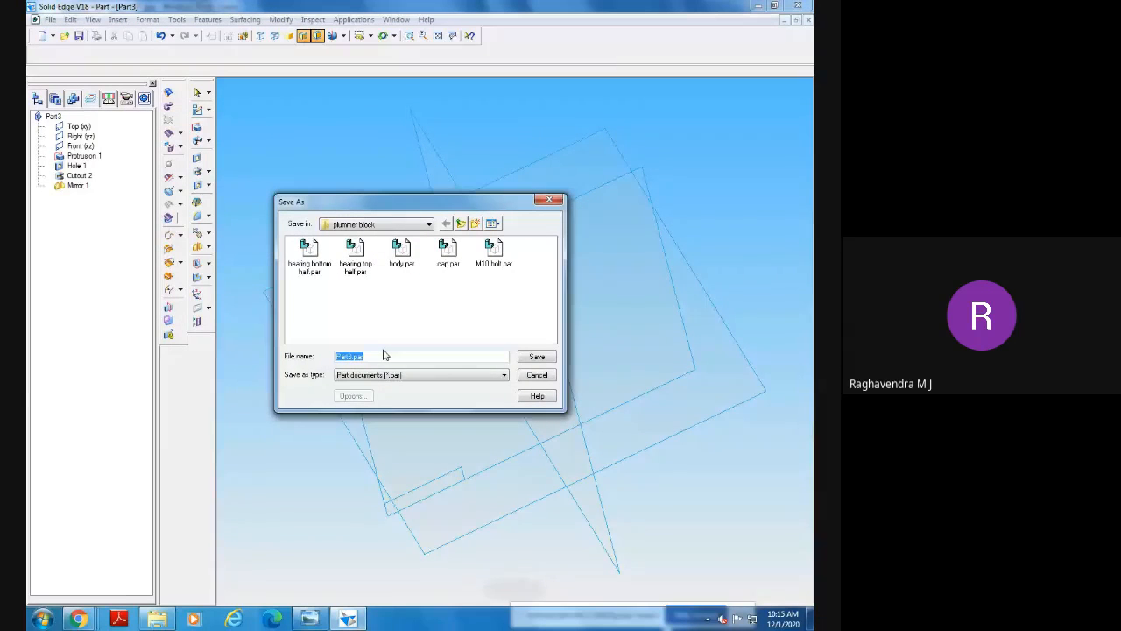
key("BackSpace")
left_click(534, 358)
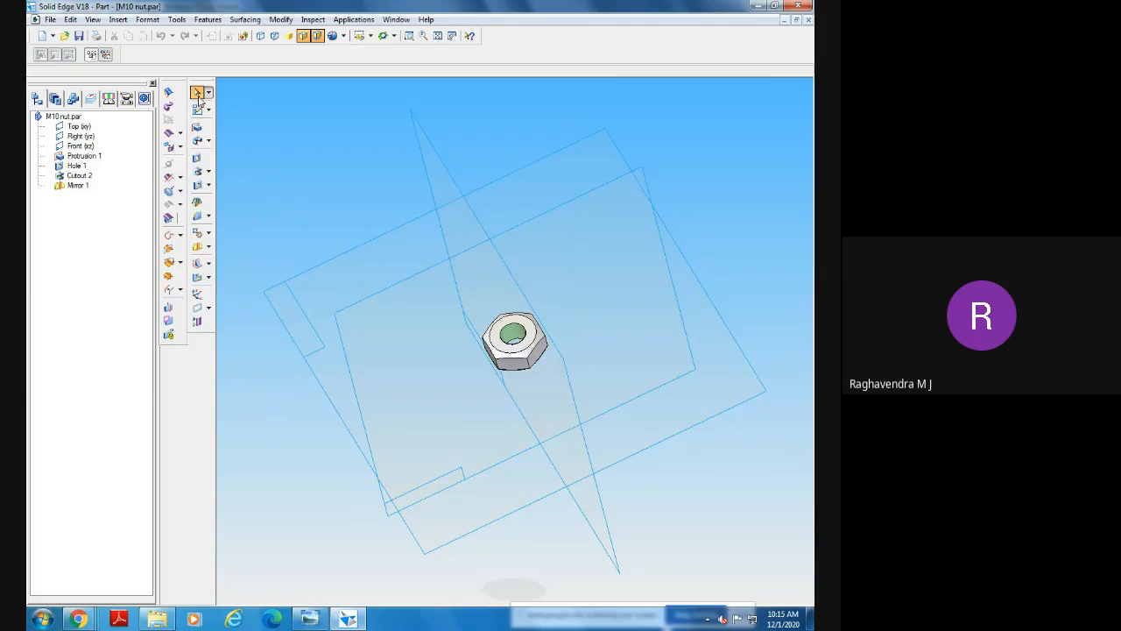
Compare the part 6 M10 nut drawing with the part 7 lock nut drawing in Windows Photo Viewer, returning to Solid Edge.
left_click(308, 618)
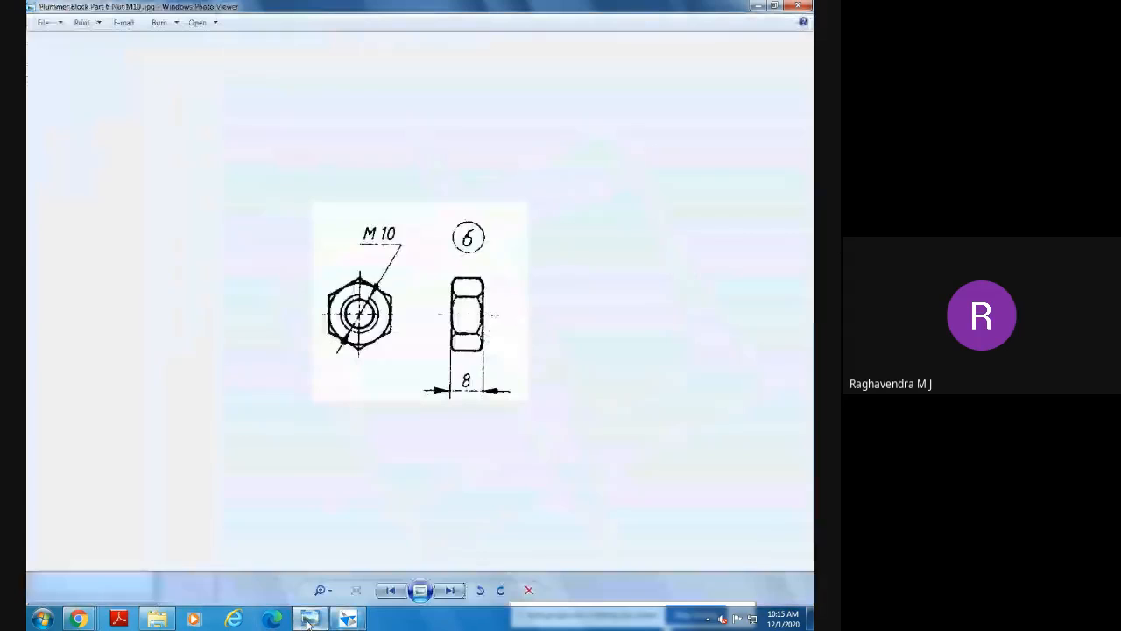
left_click(454, 592)
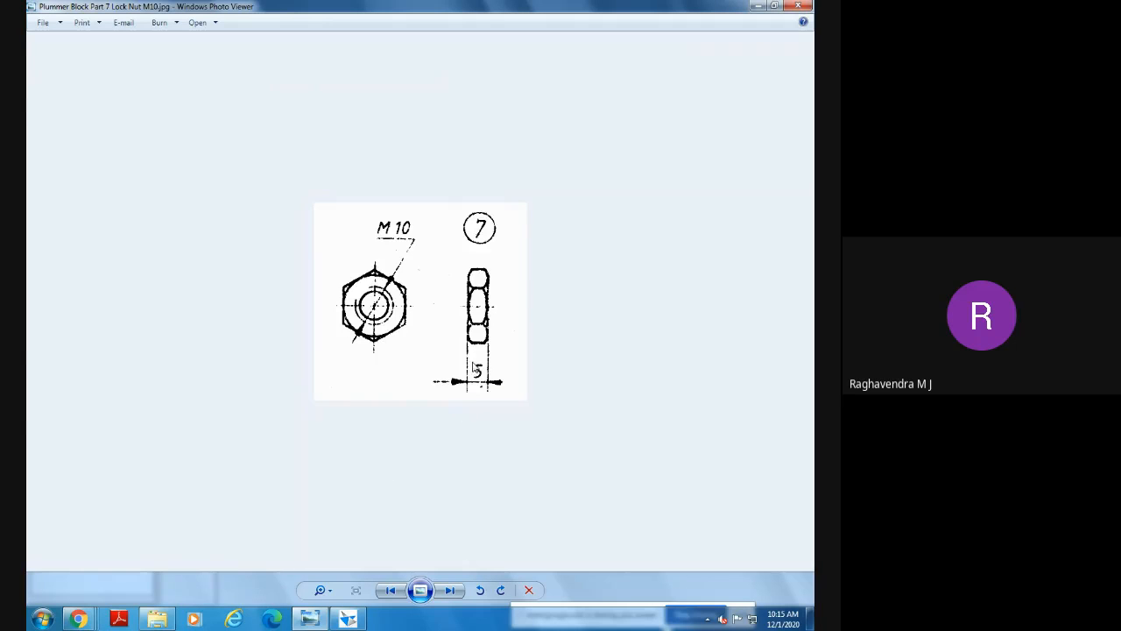
left_click(390, 589)
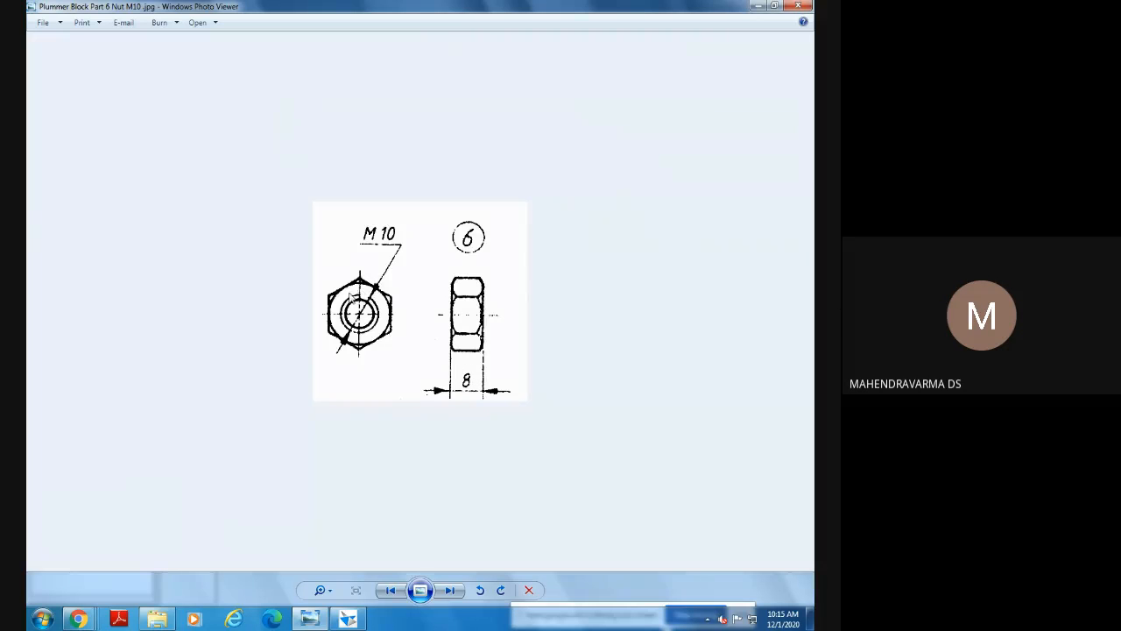
left_click(449, 591)
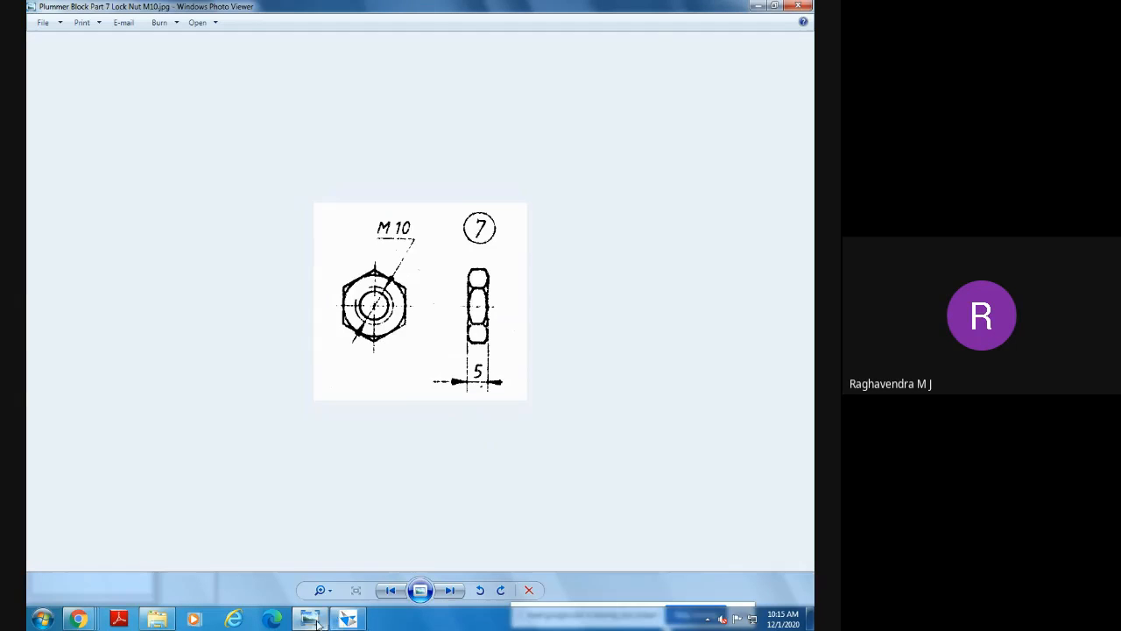
left_click(347, 618)
Save a copy of the nut as lock nut in the plummer block folder, checking the lock nut drawing in Windows Photo Viewer before confirming.
middle_click_drag(326, 536, 271, 517)
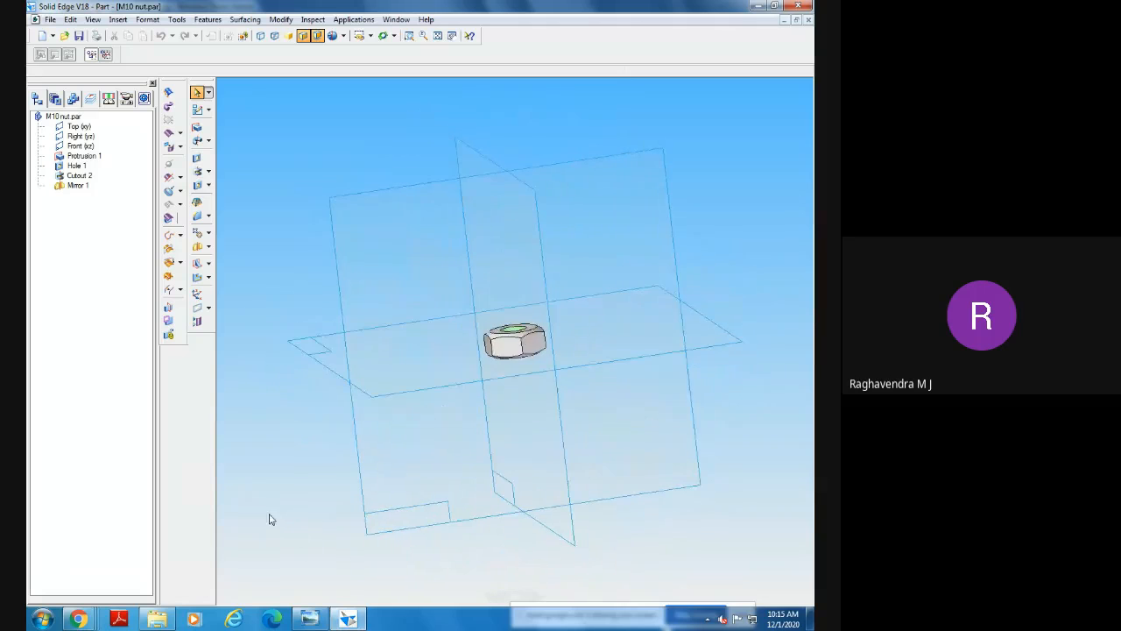
left_click(50, 19)
left_click(87, 106)
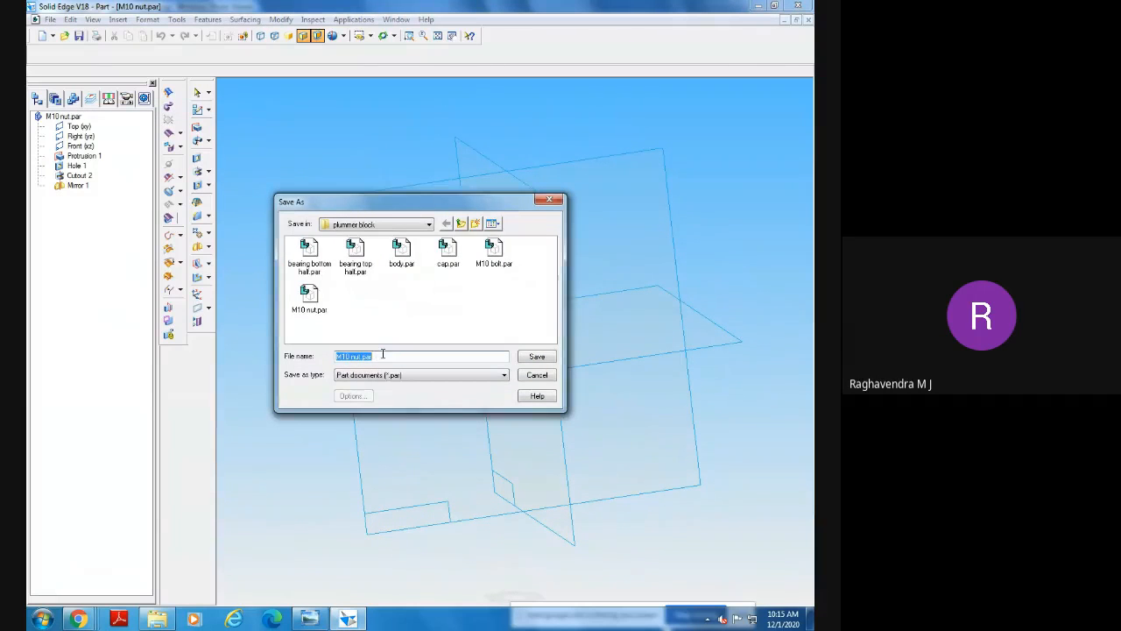
key("BackSpace")
type("lock nut")
left_click(309, 618)
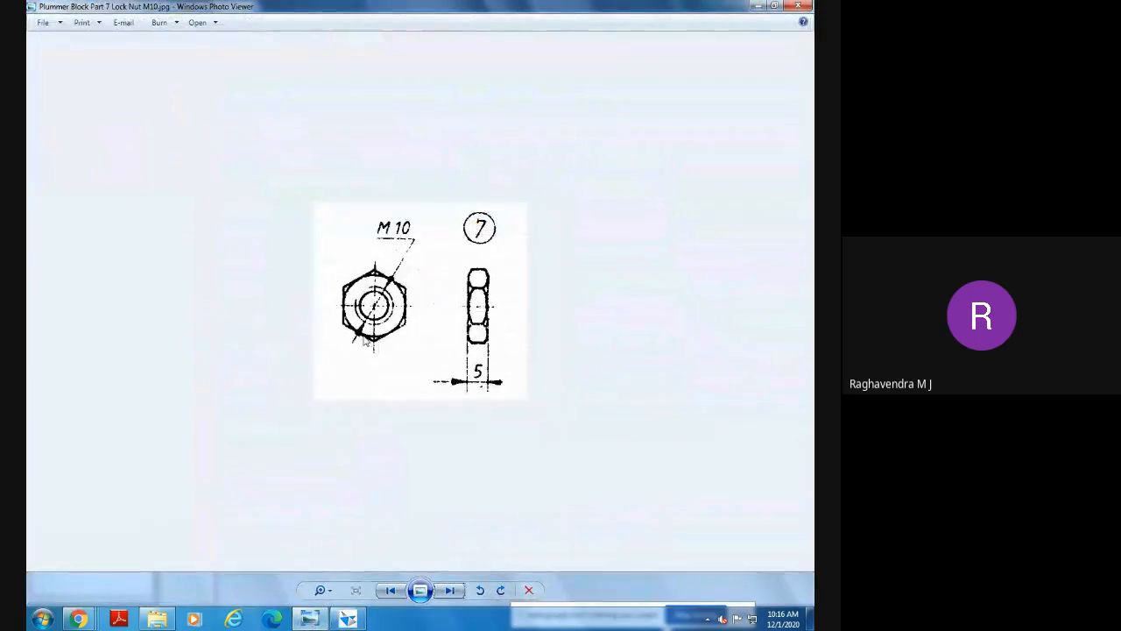
left_click(448, 590)
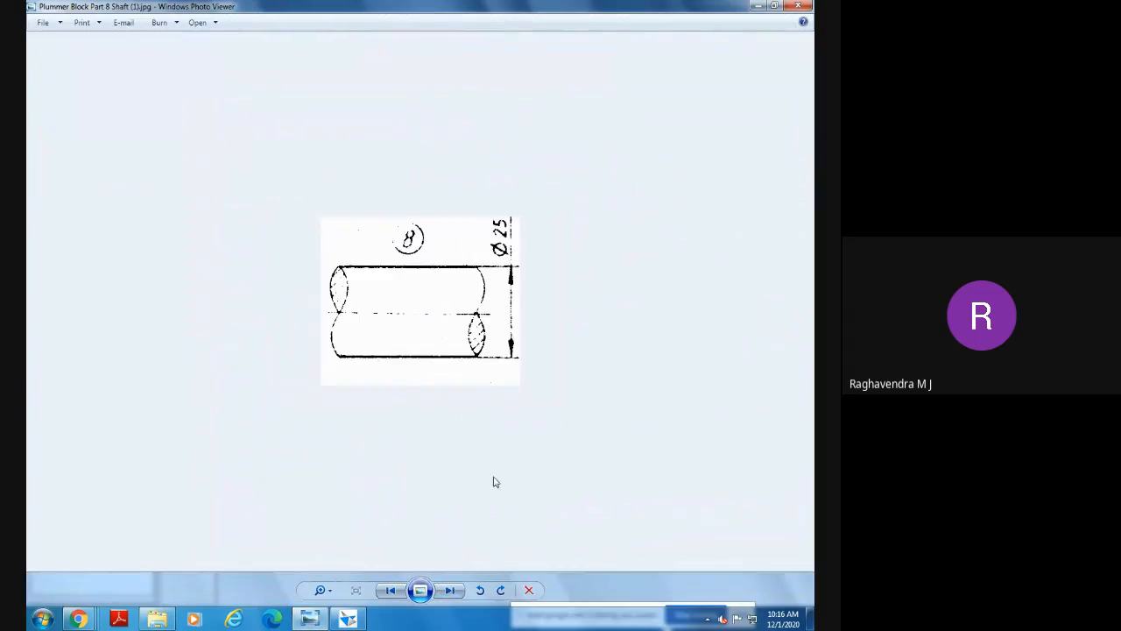
left_click(391, 592)
left_click(348, 618)
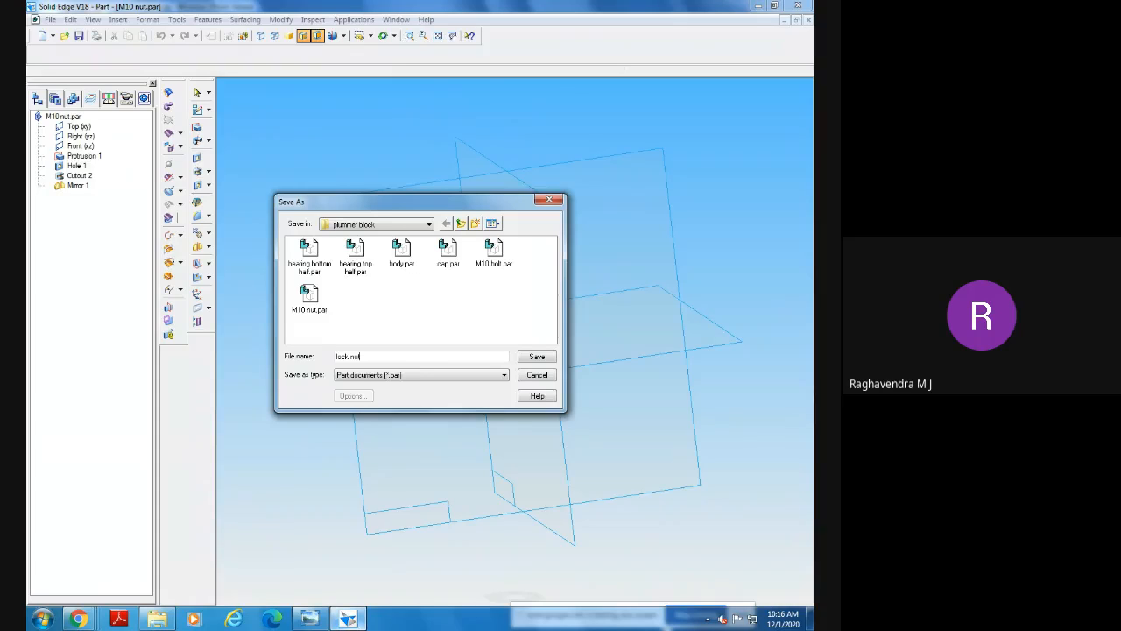
left_click(537, 356)
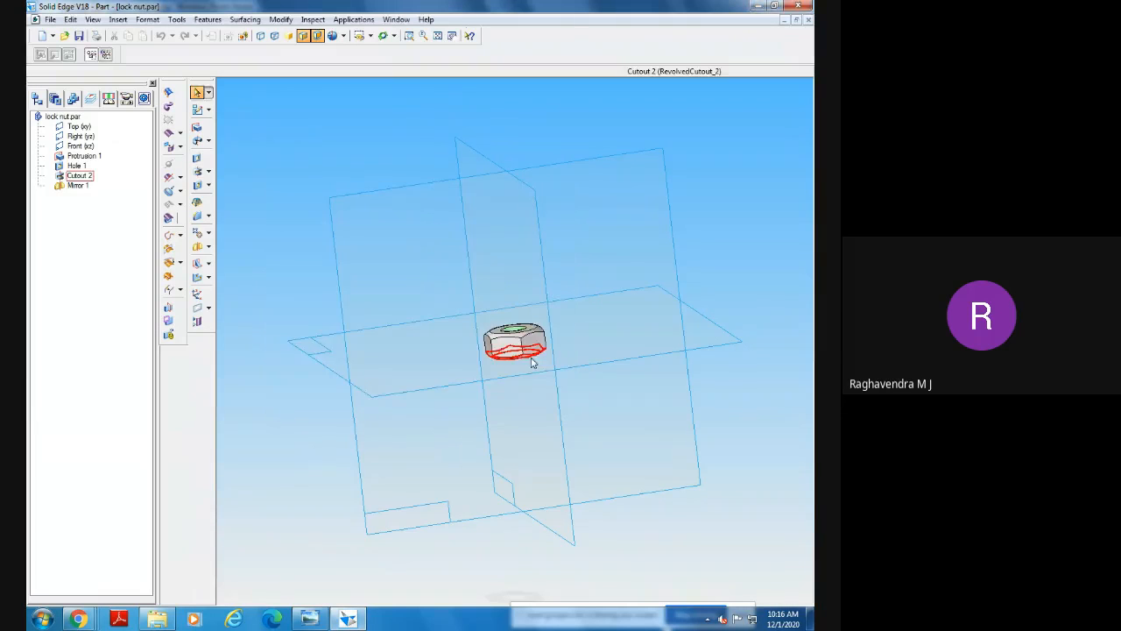
Replace the M10 nut title in the summary information of the lock nut's file properties.
left_click(50, 19)
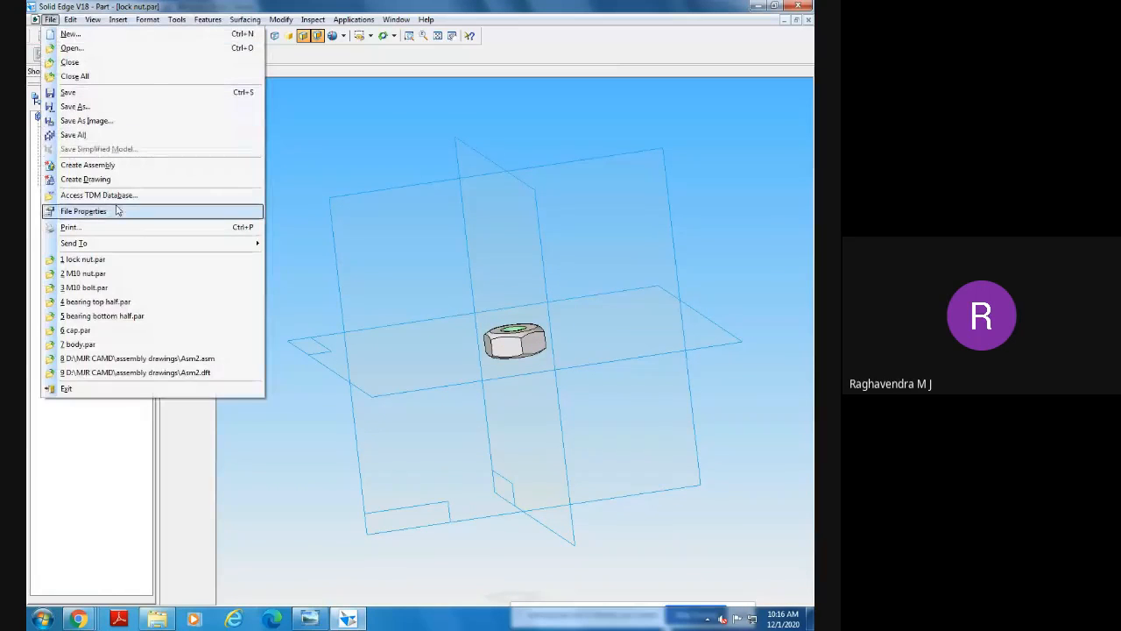
left_click(84, 211)
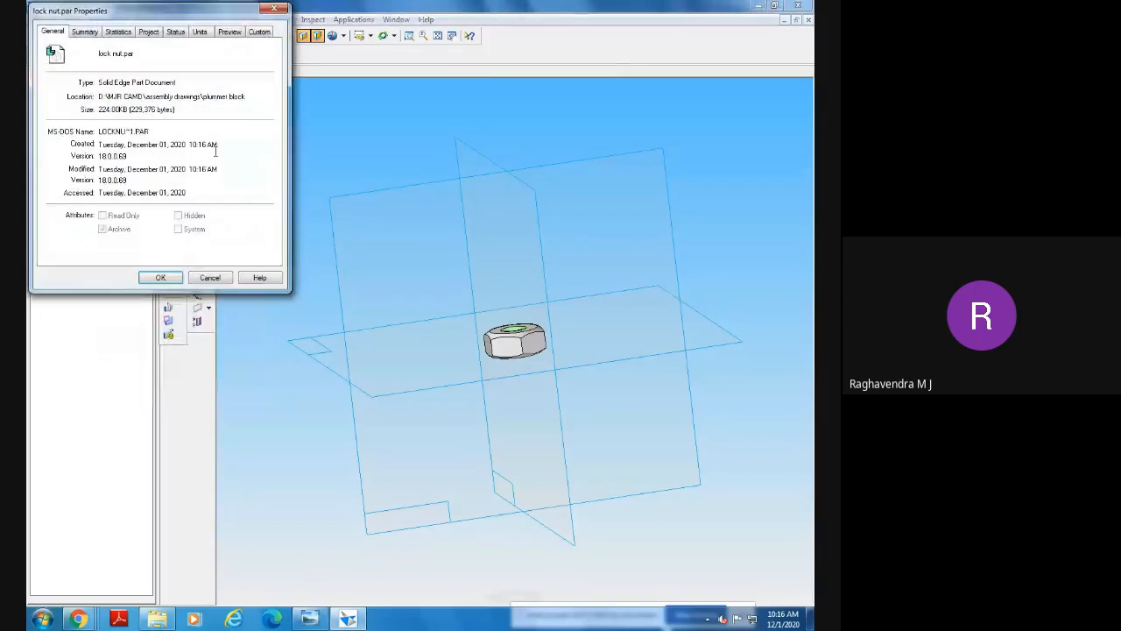
left_click(85, 31)
left_click_drag(122, 53, 76, 52)
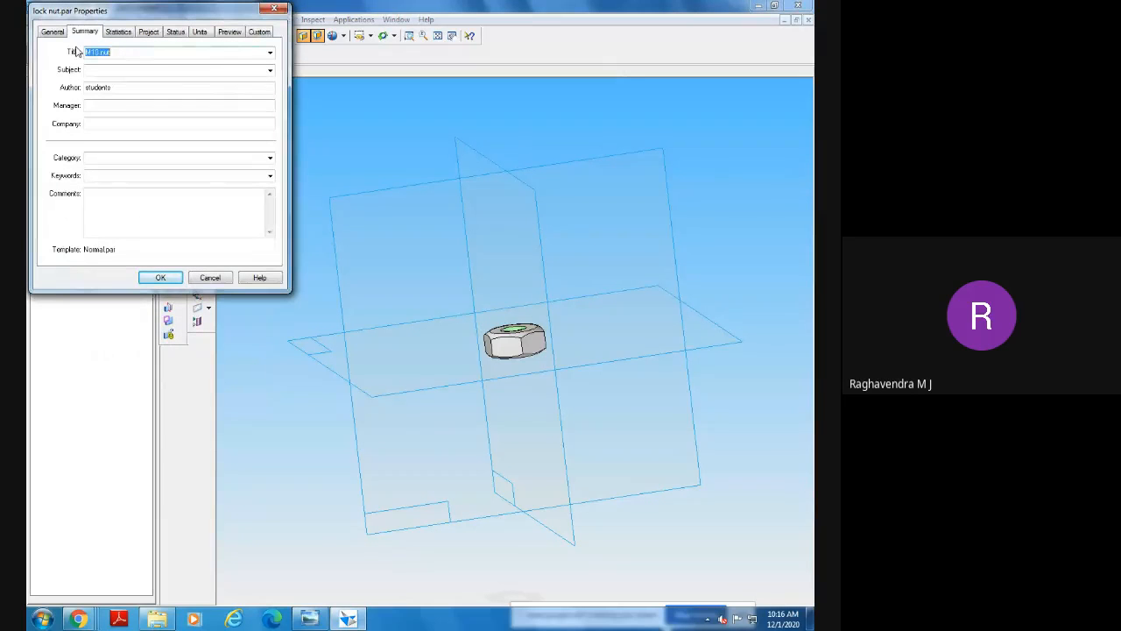
key("BackSpace")
left_click(161, 276)
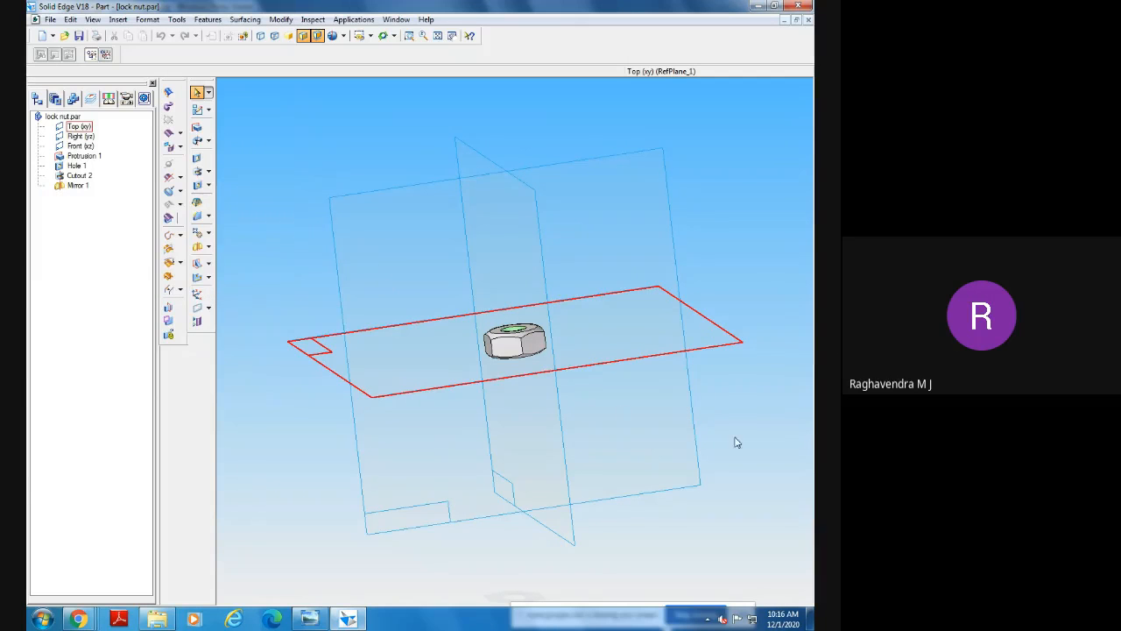
middle_click_drag(728, 423, 480, 127)
left_click(438, 37)
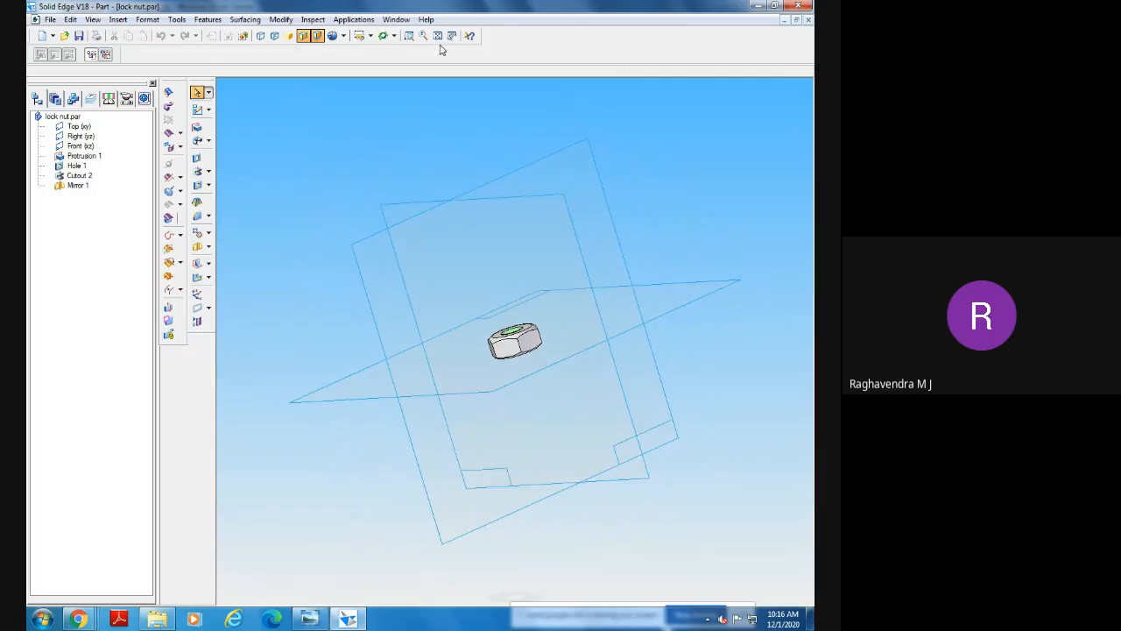
middle_click_drag(640, 485, 733, 455)
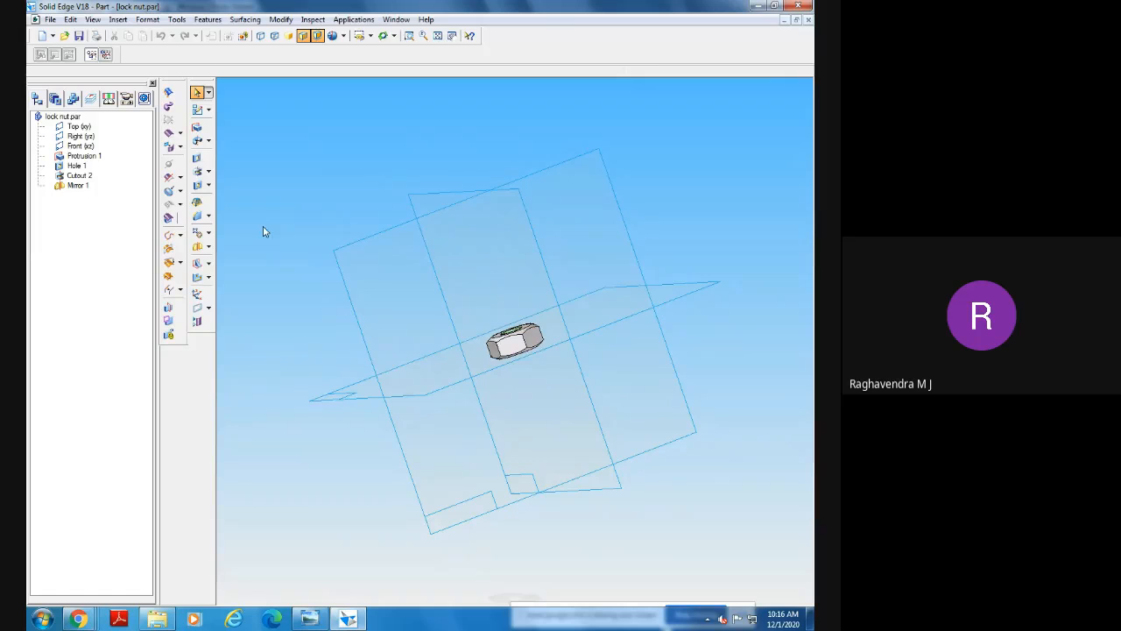
middle_click_drag(265, 231, 321, 222)
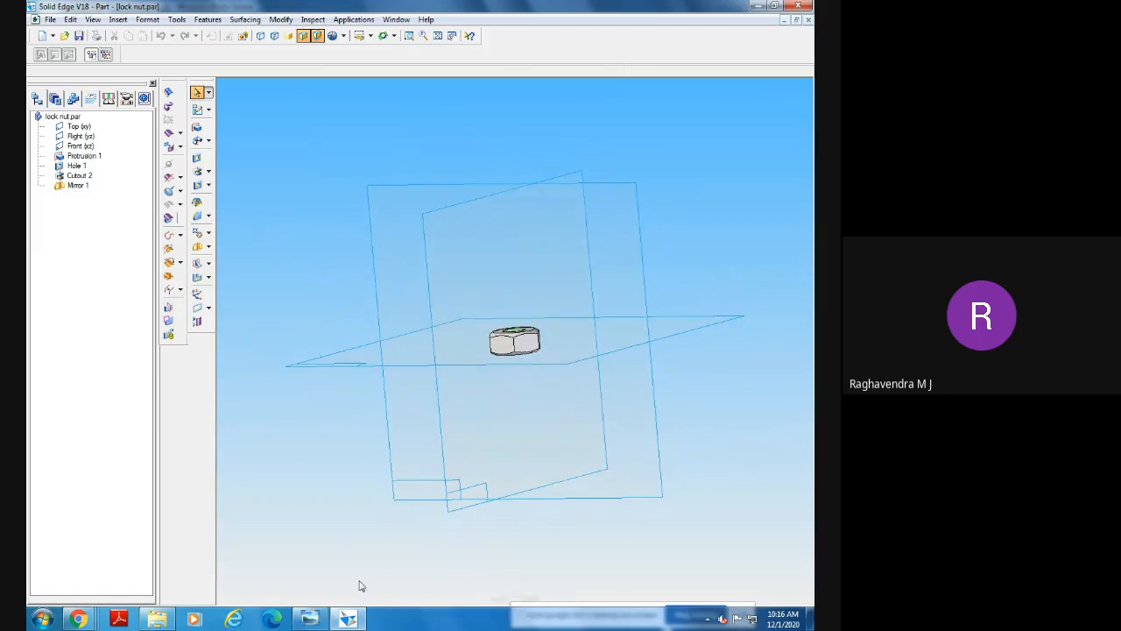
Compare the thickness and shape of the M10 nut and lock nut drawings in Windows Photo Viewer, returning to Solid Edge.
left_click(309, 618)
left_click(391, 593)
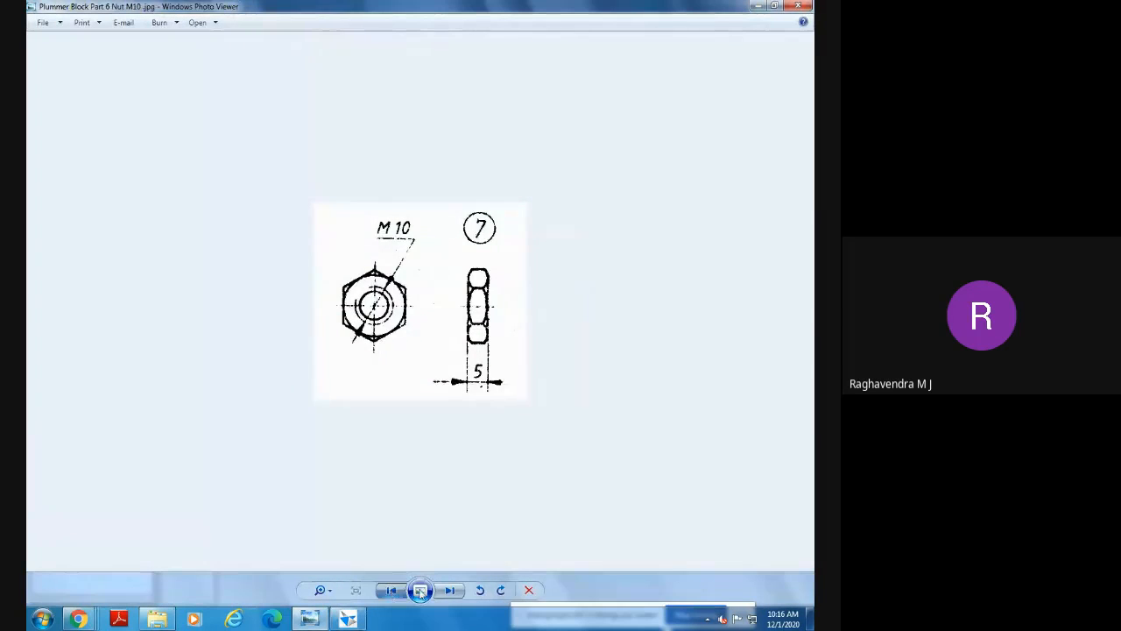
left_click(446, 593)
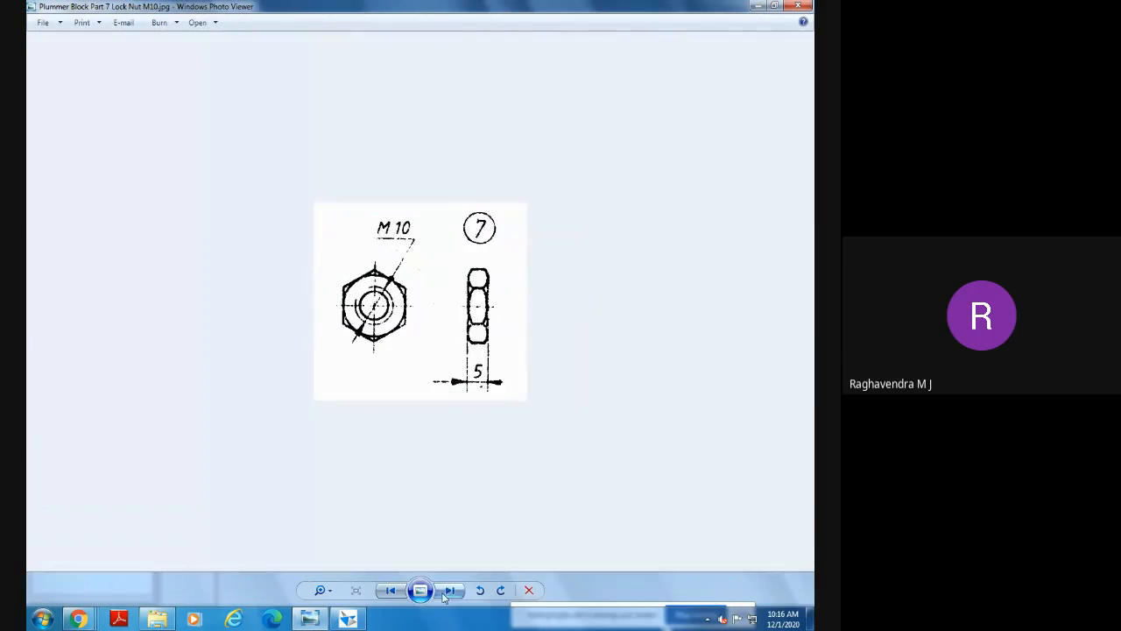
left_click(390, 590)
left_click(448, 593)
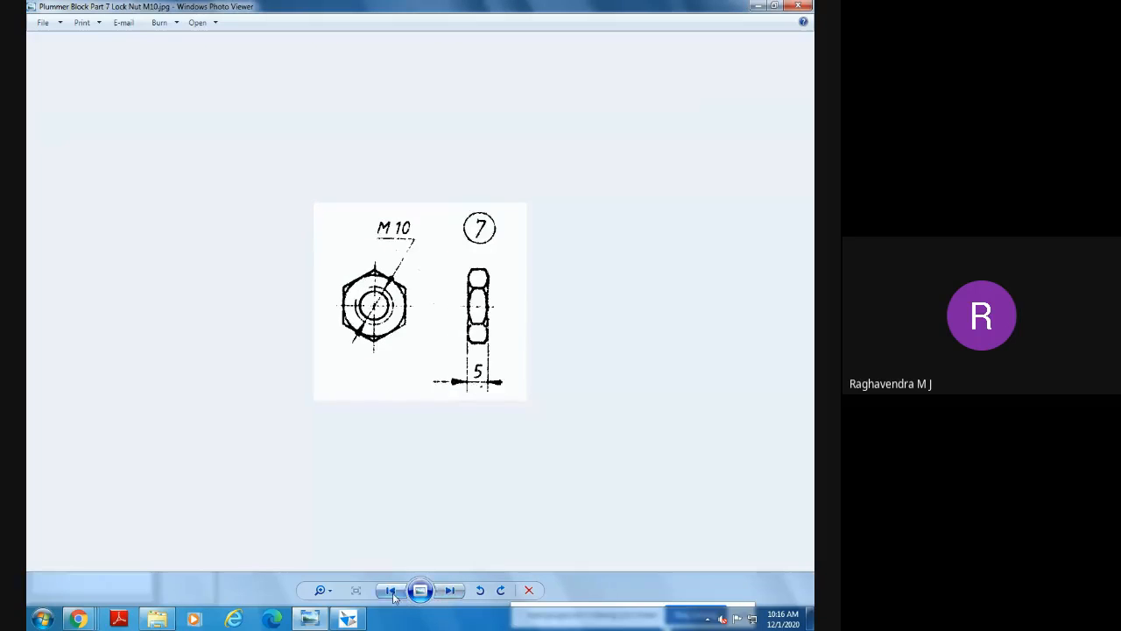
left_click(391, 590)
left_click(448, 592)
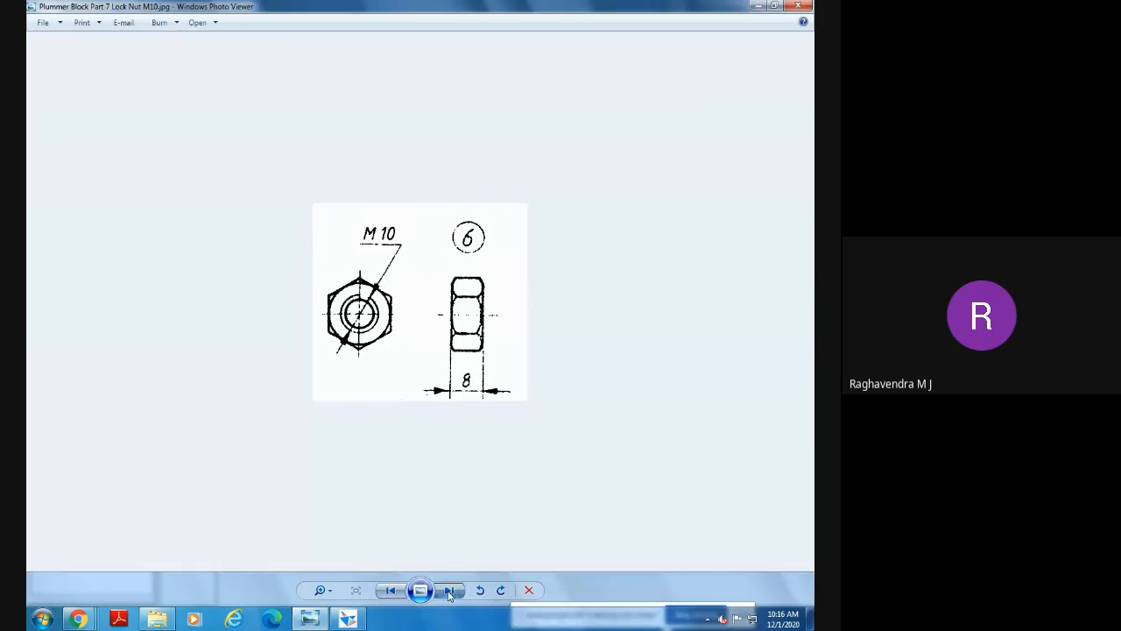
left_click(390, 591)
left_click(449, 593)
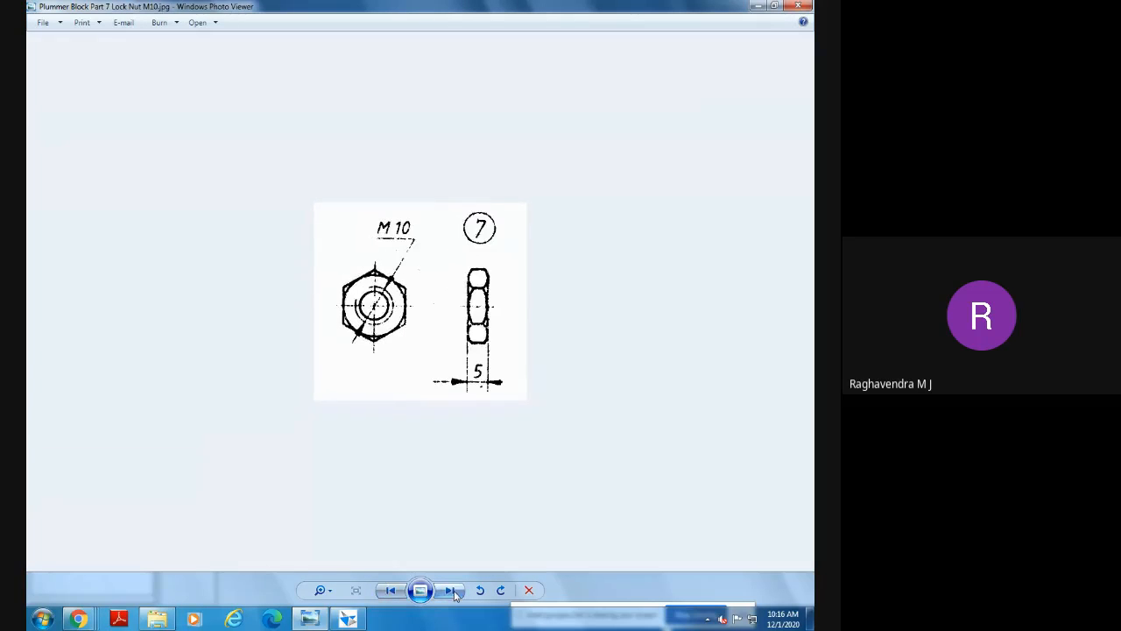
left_click(391, 591)
left_click(453, 592)
left_click(393, 592)
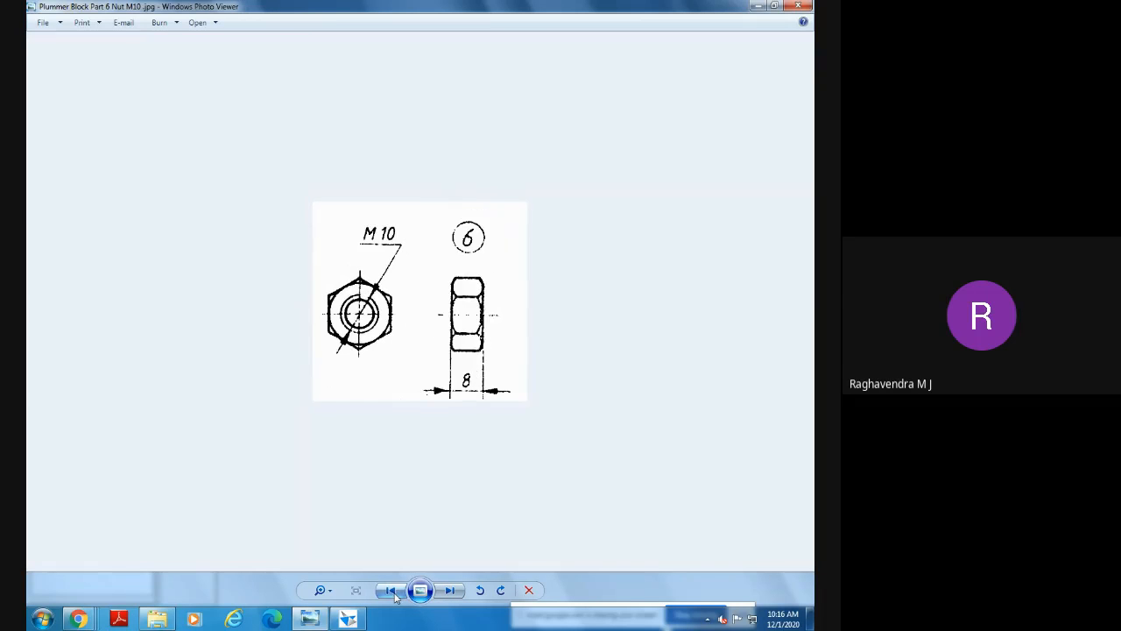
left_click(449, 590)
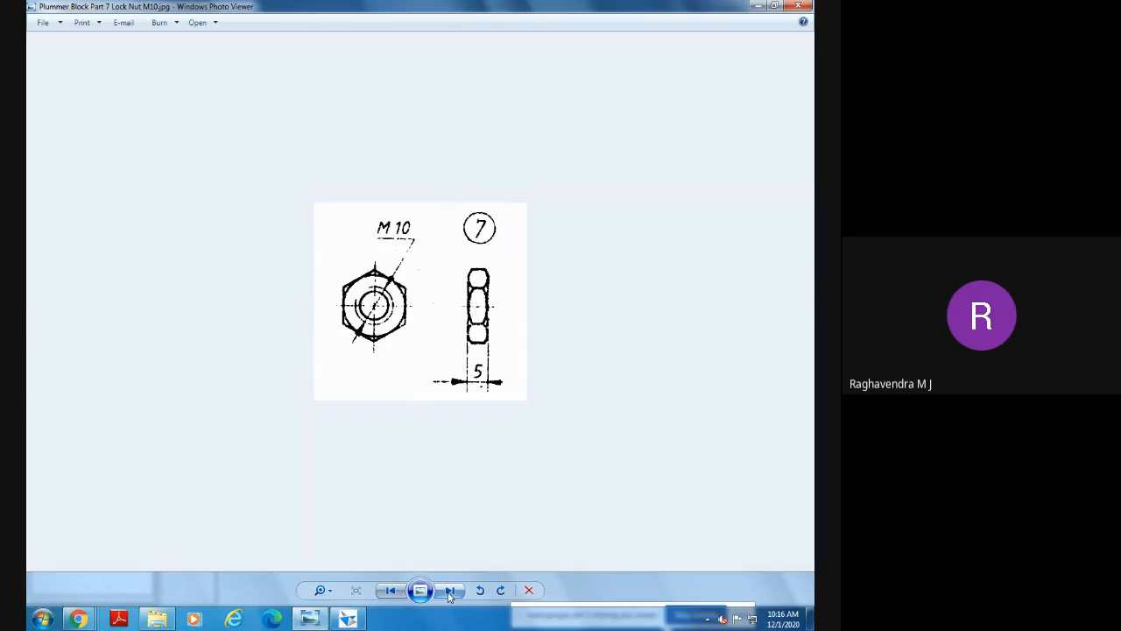
left_click(392, 592)
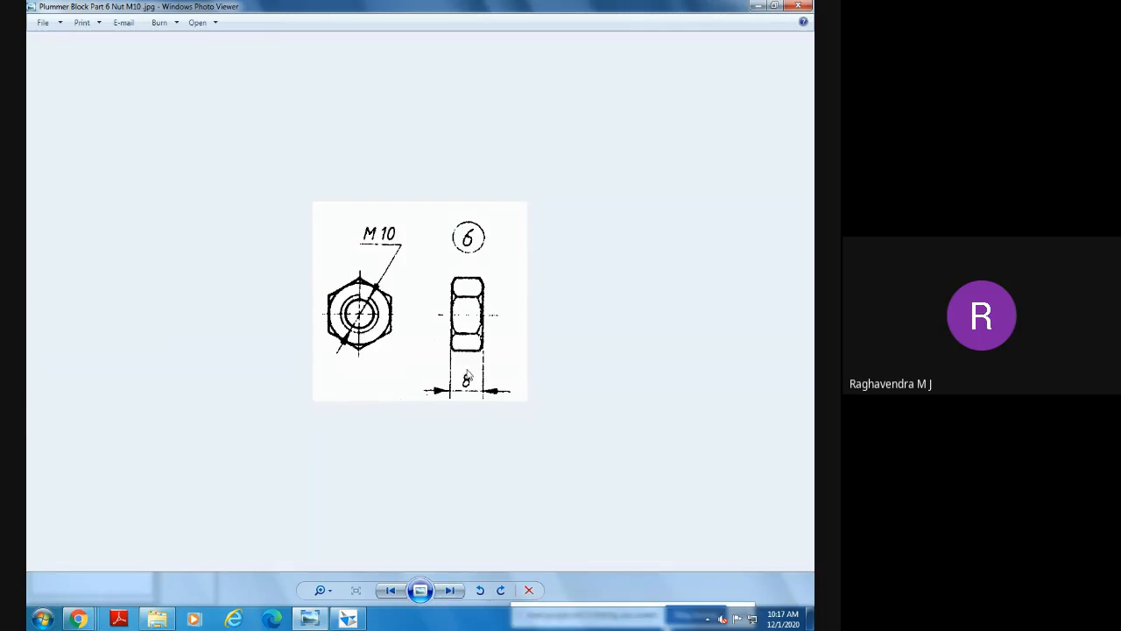
left_click(448, 589)
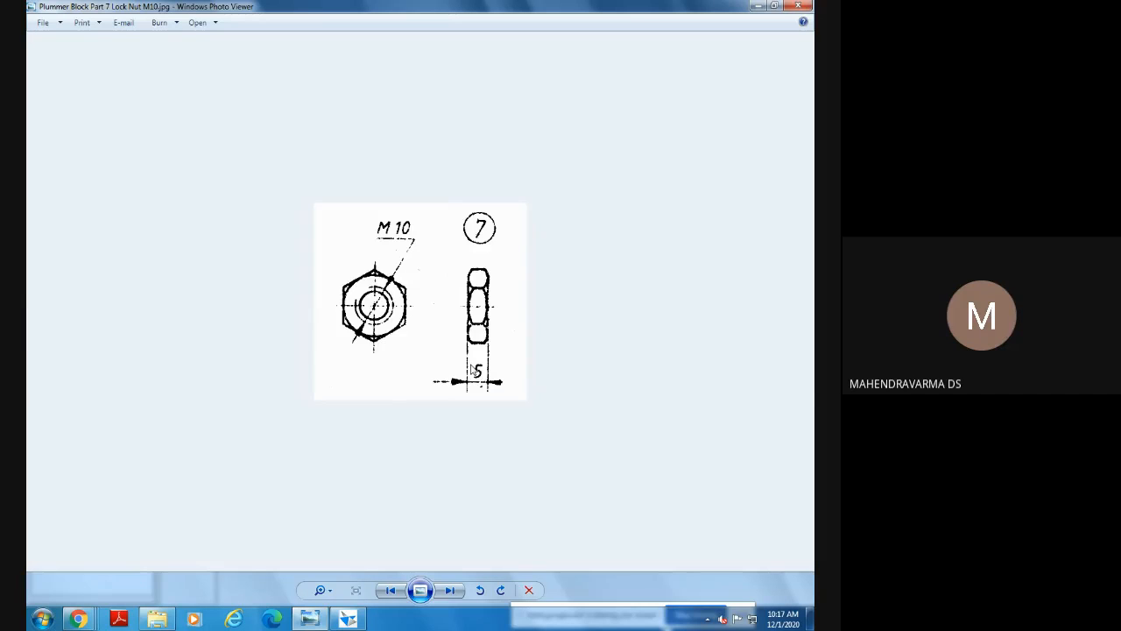
left_click(348, 619)
Edit the definition of the lock nut's protrusion, setting its extent distance to 5 mm, and finish the feature.
middle_click_drag(495, 458, 502, 520)
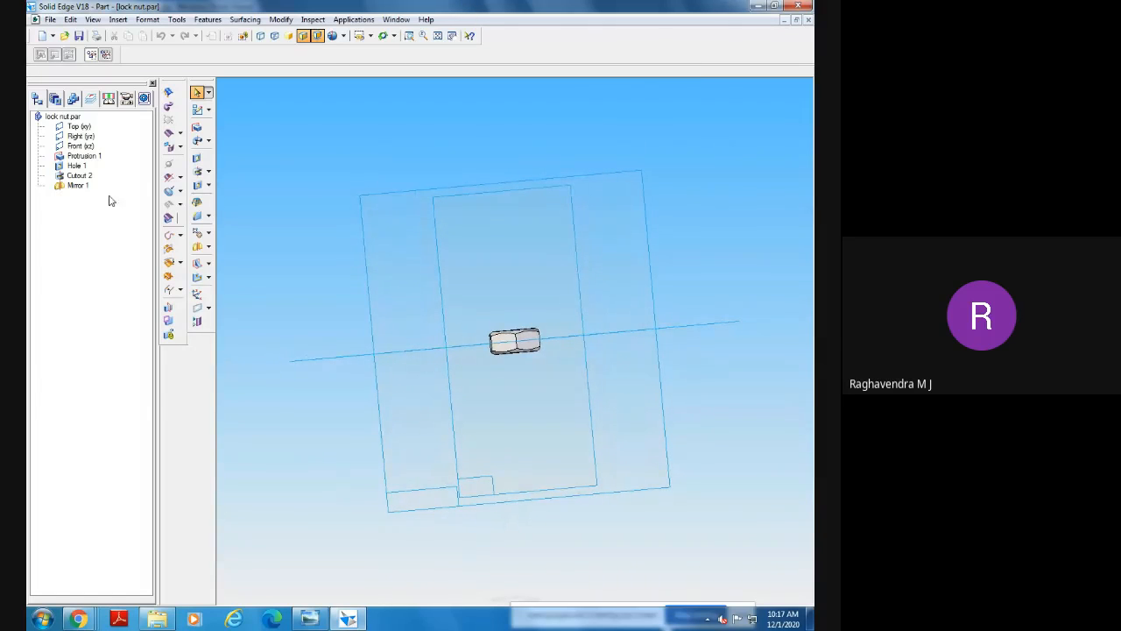
left_click(82, 157)
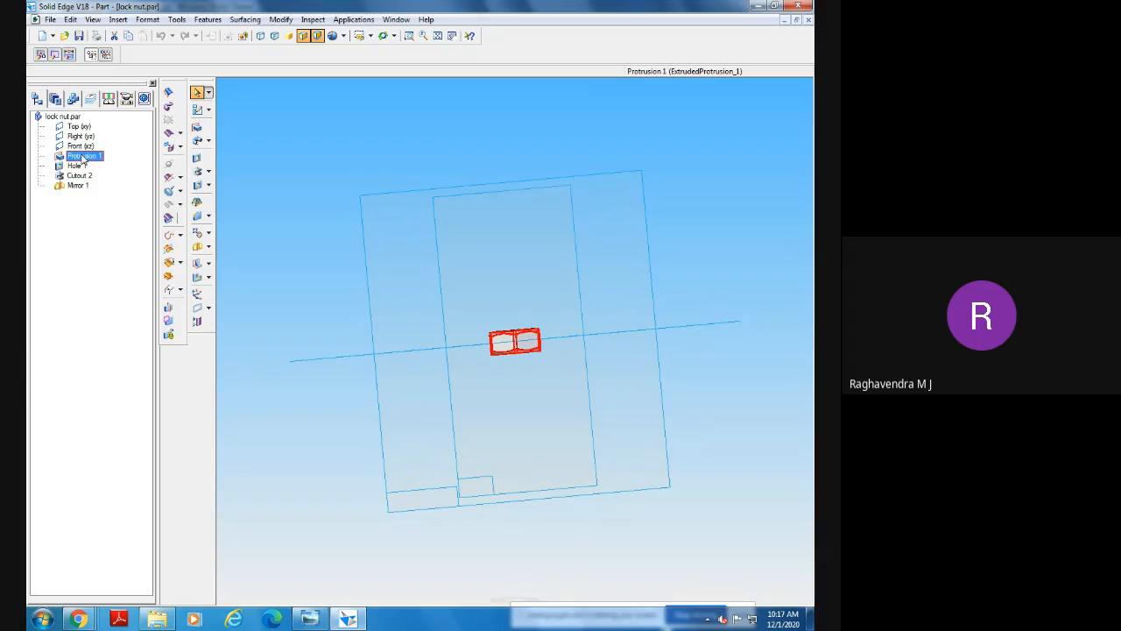
right_click(82, 158)
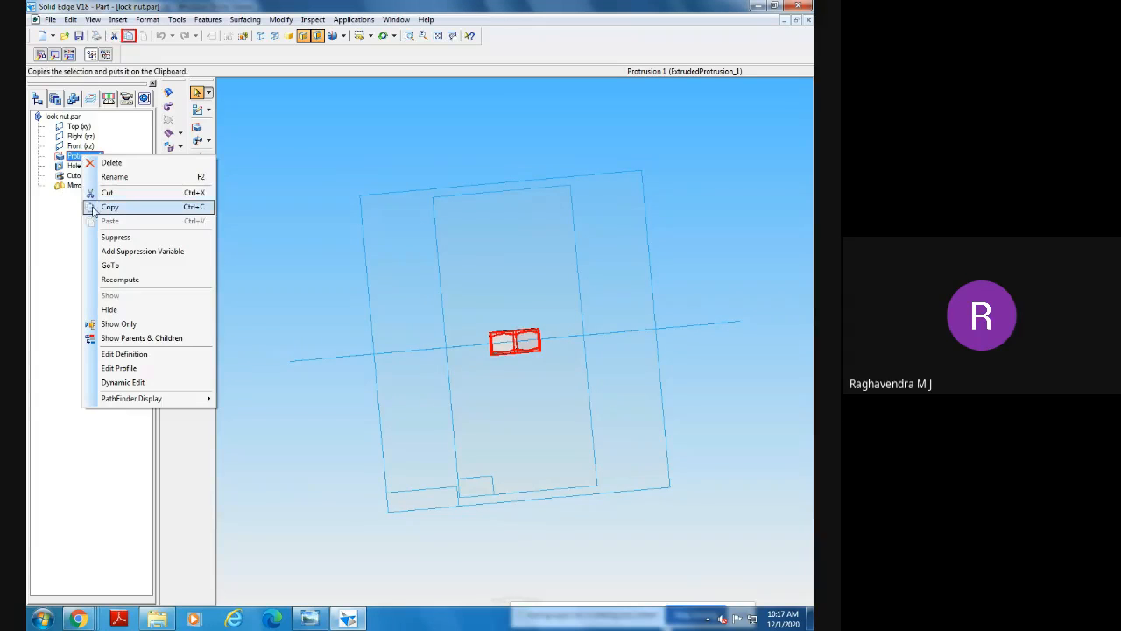
left_click(140, 357)
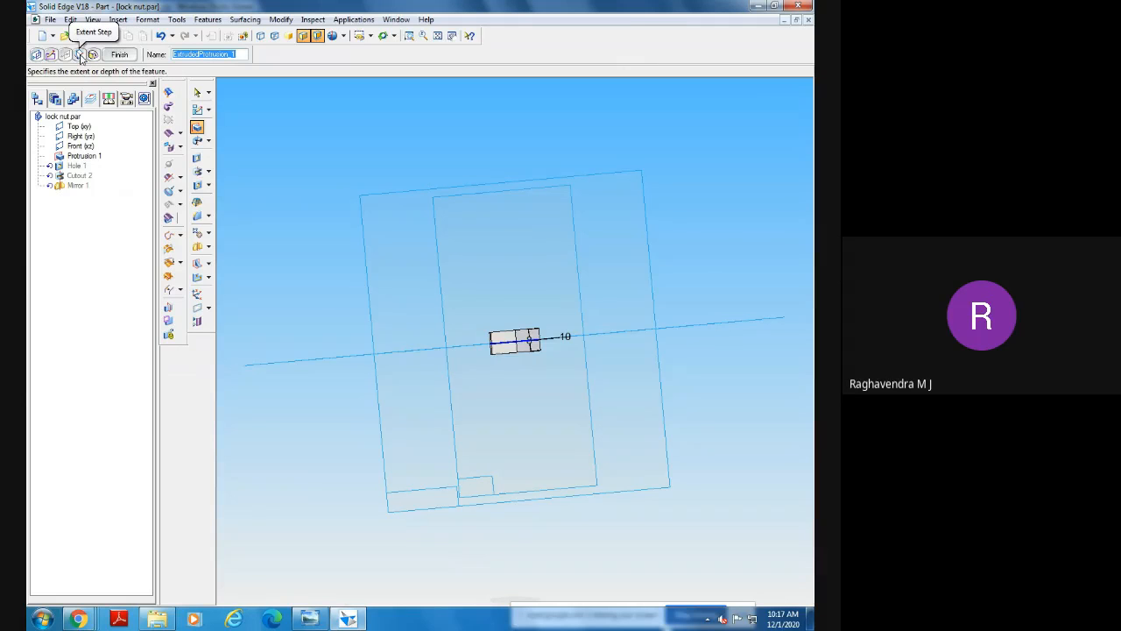
left_click(81, 55)
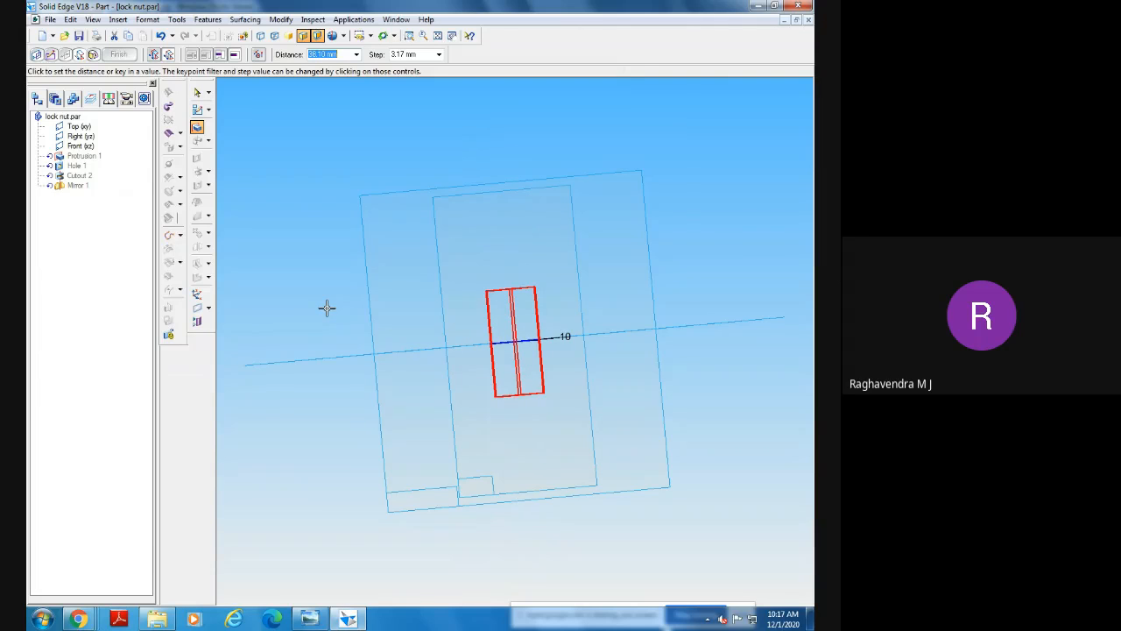
type("5")
left_click(327, 308)
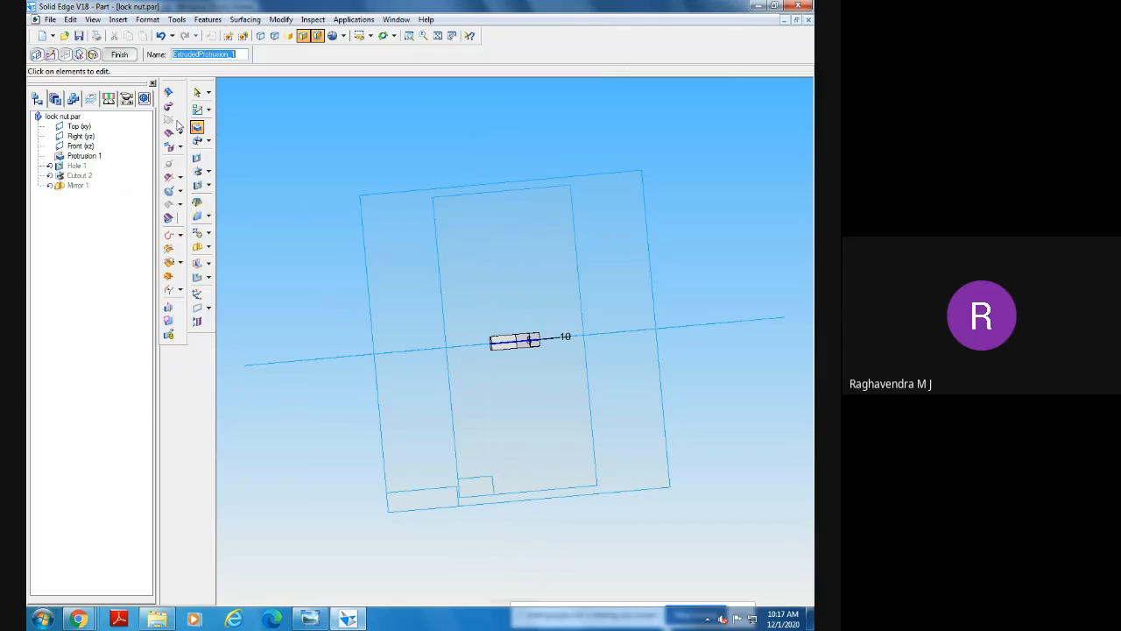
left_click(119, 55)
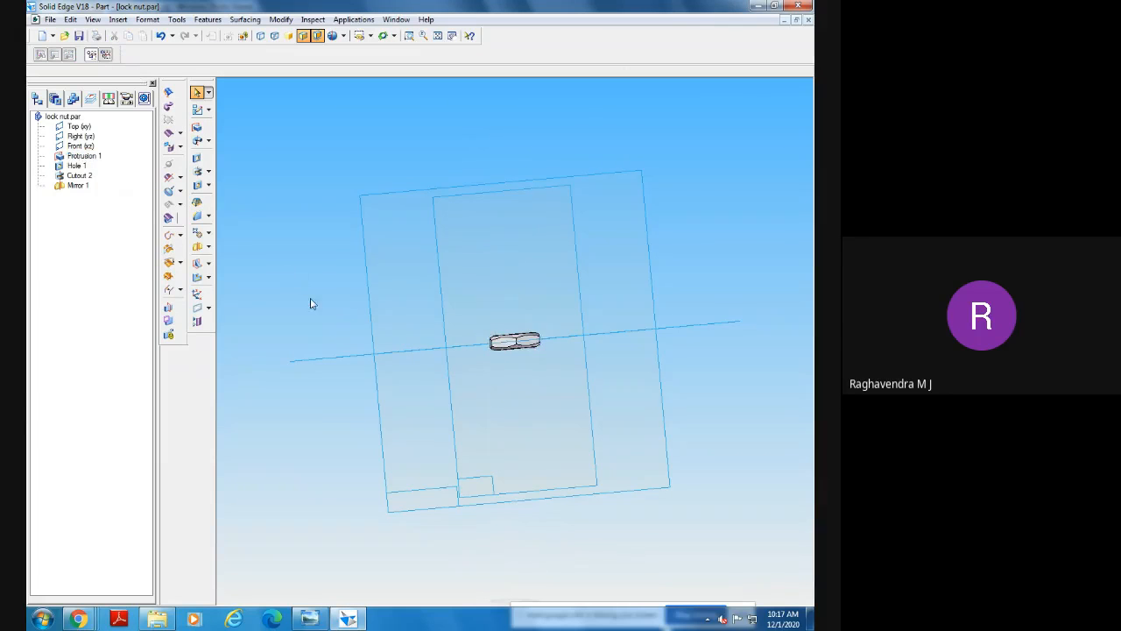
Examine the thinner lock nut and its chamfered edges from several angles, close up and fitted to the window.
middle_click_drag(316, 321, 369, 285)
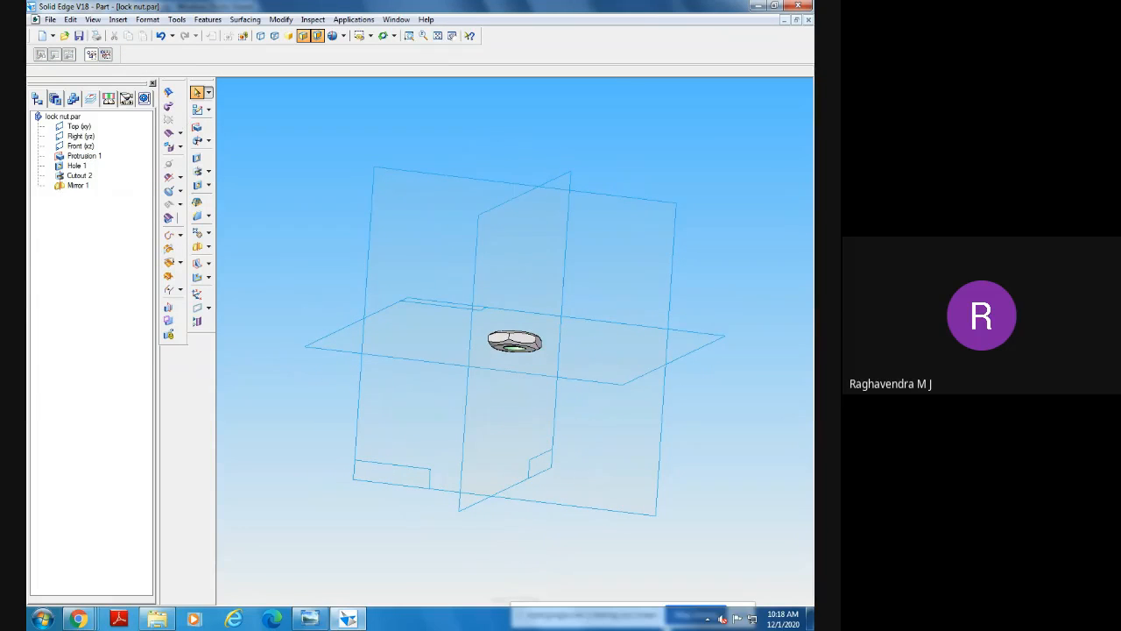
middle_click_drag(276, 184, 259, 181)
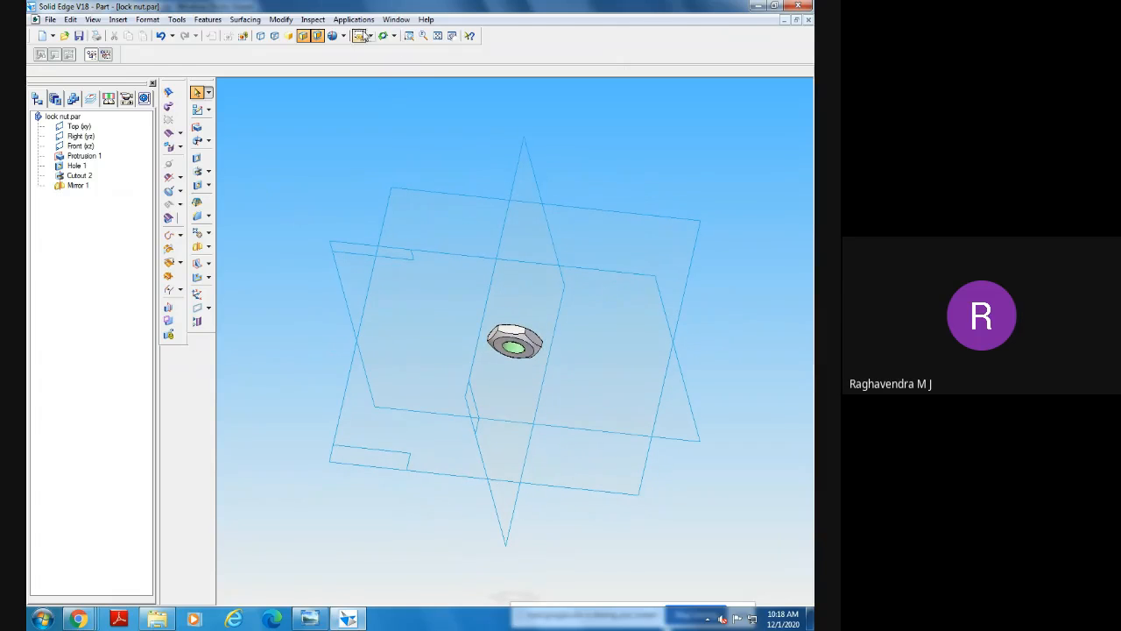
left_click(408, 36)
left_click_drag(473, 309, 590, 410)
right_click(508, 382)
middle_click_drag(491, 374, 398, 372)
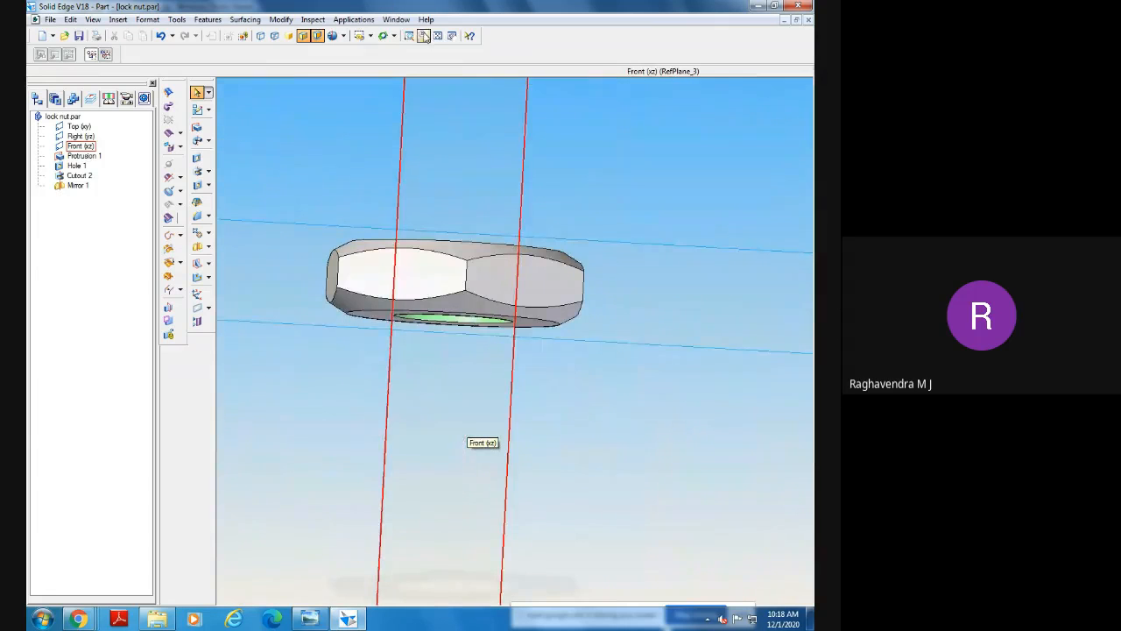
left_click(437, 35)
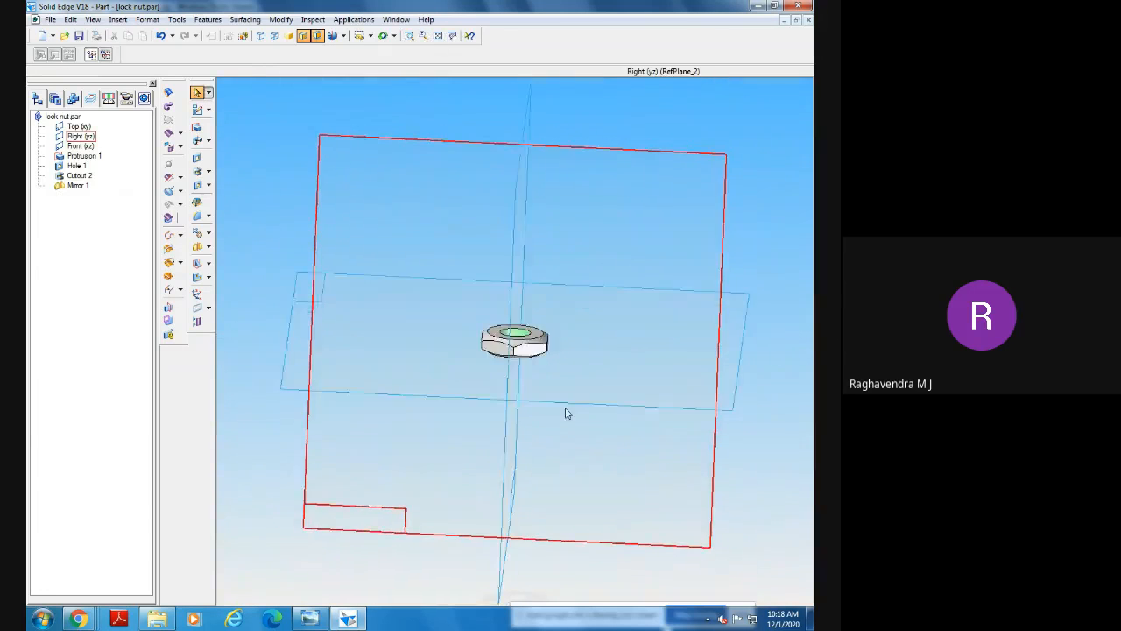
mouse_move(565, 413)
middle_mouse_down()
mouse_move(430, 343)
mouse_move(395, 342)
mouse_move(368, 377)
mouse_move(449, 328)
mouse_move(507, 220)
mouse_move(499, 203)
mouse_move(623, 433)
mouse_move(605, 389)
mouse_move(520, 380)
mouse_move(513, 418)
mouse_move(540, 408)
middle_mouse_up()
Review the plummer block drawings in Windows Photo Viewer from the lock nut back to the complete parts sheet, returning to Solid Edge.
left_click(309, 618)
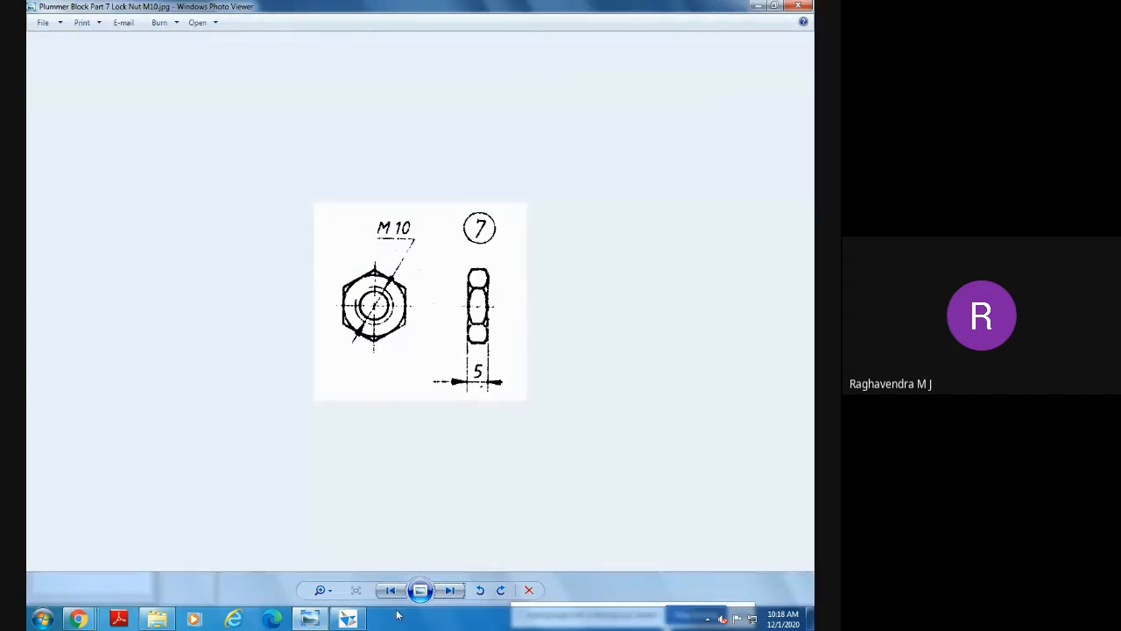
left_click(391, 589)
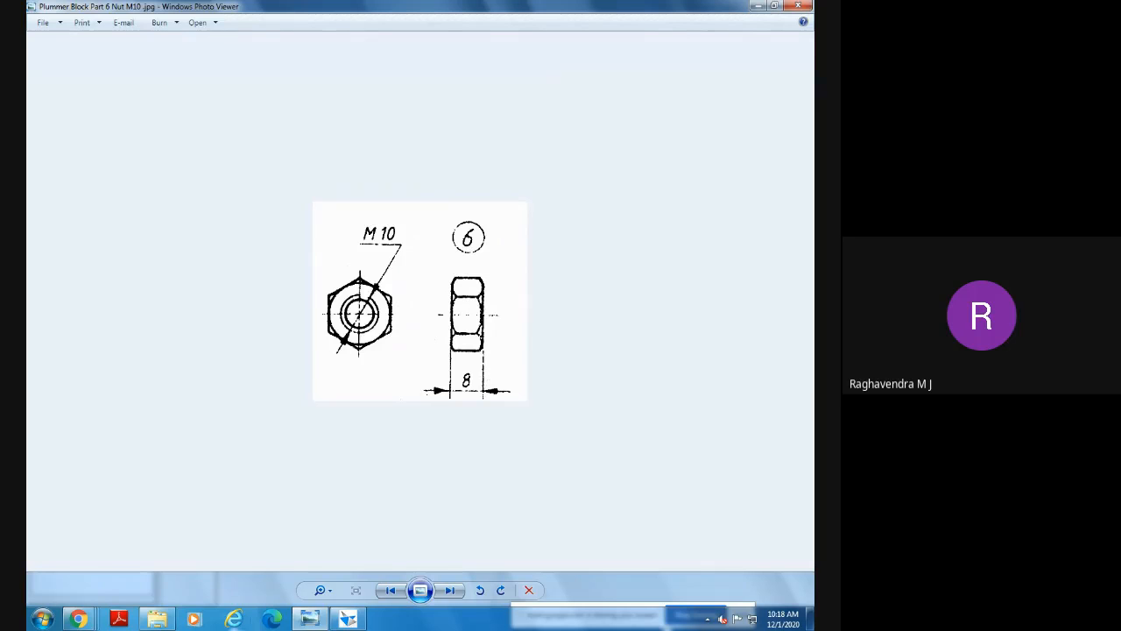
left_click(298, 620)
left_click(299, 618)
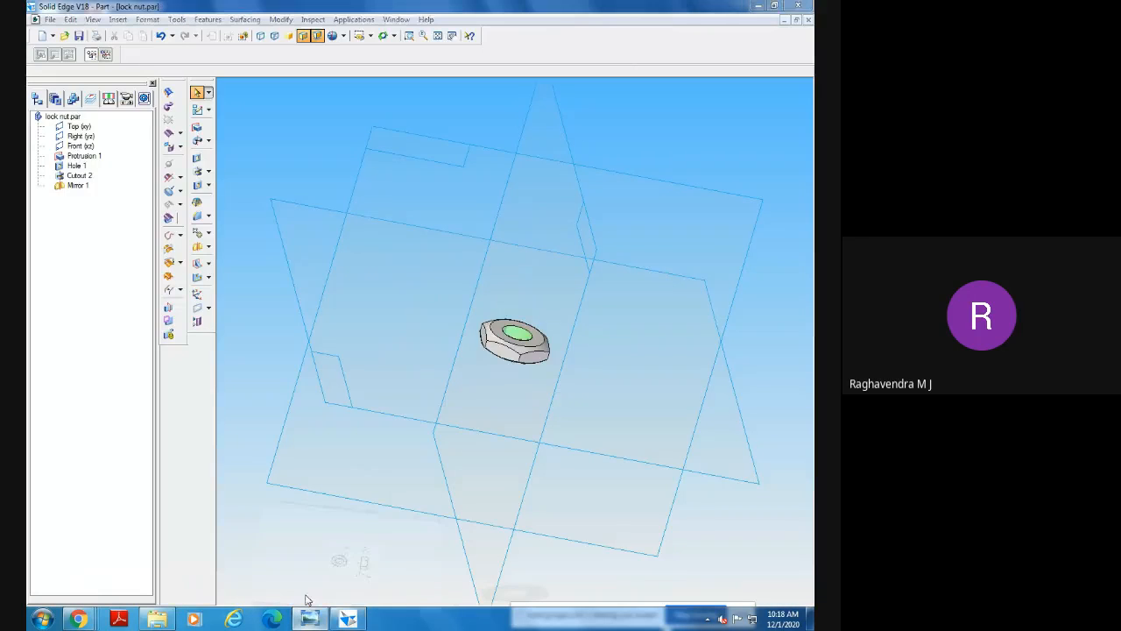
left_click(390, 590)
left_click(390, 591)
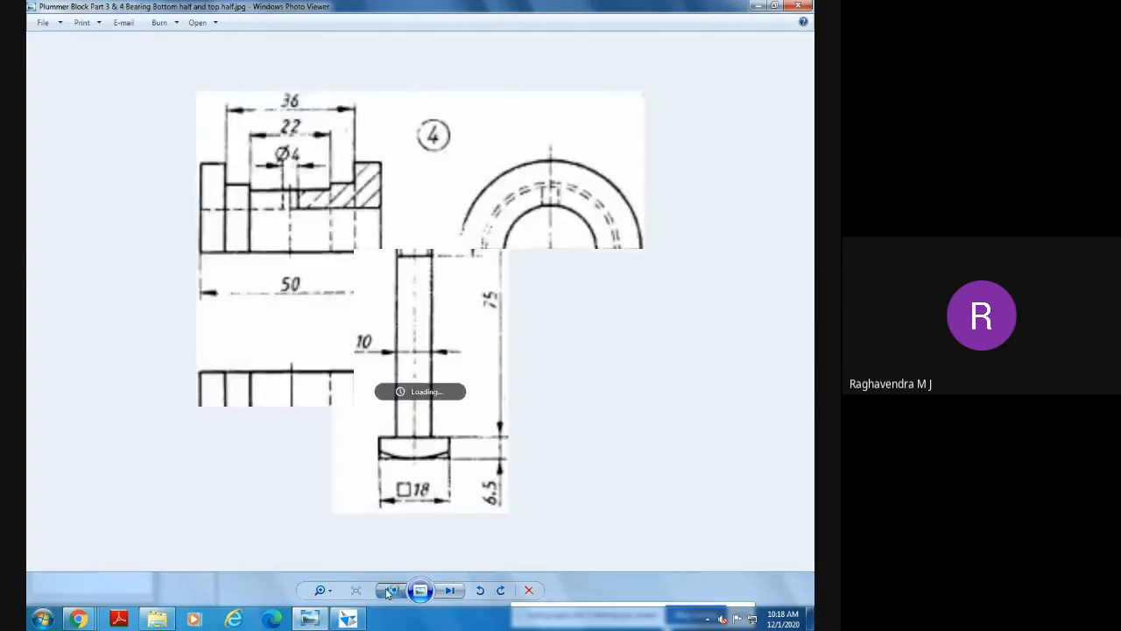
left_click(390, 591)
left_click(389, 591)
left_click(390, 591)
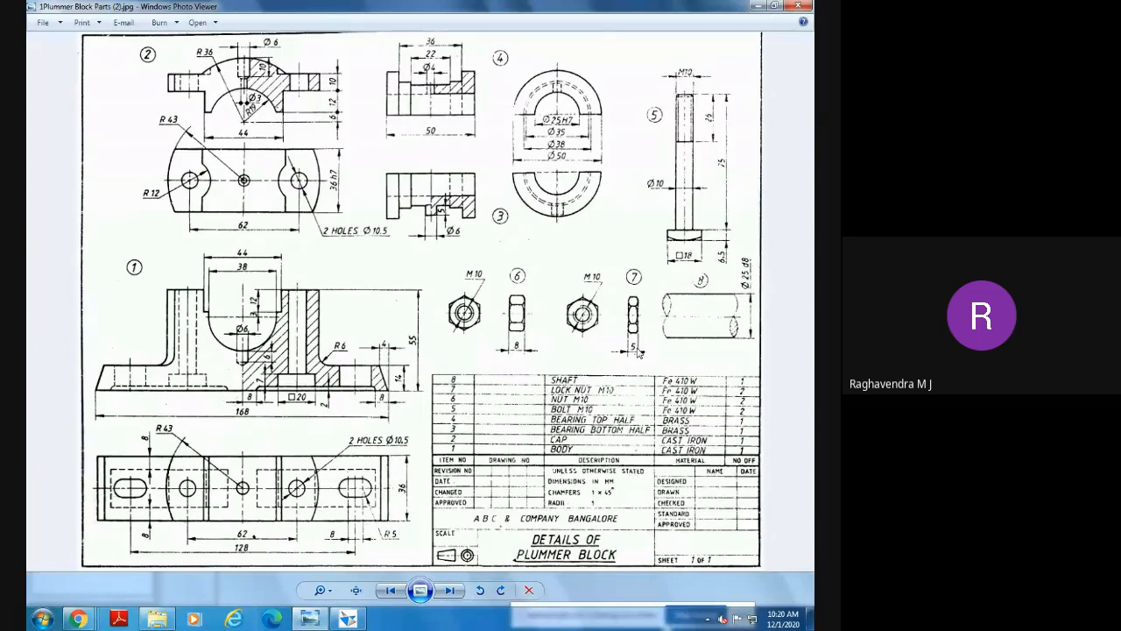
left_click(348, 618)
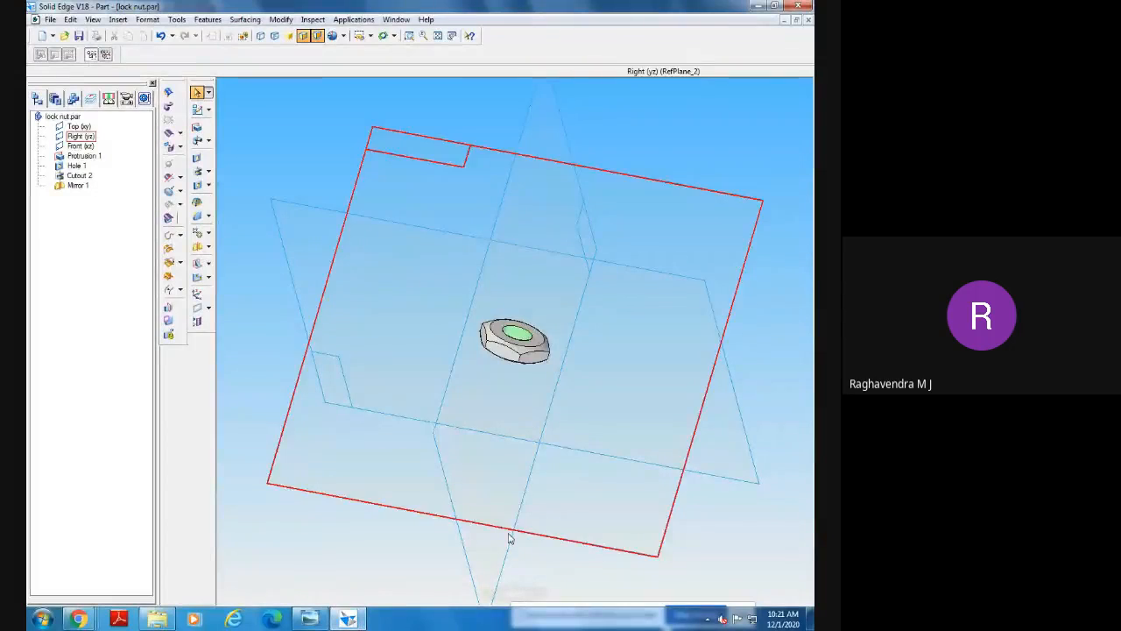
Set the lock nut to a fitted isometric view, then save and close the file.
middle_click_drag(512, 539, 491, 506)
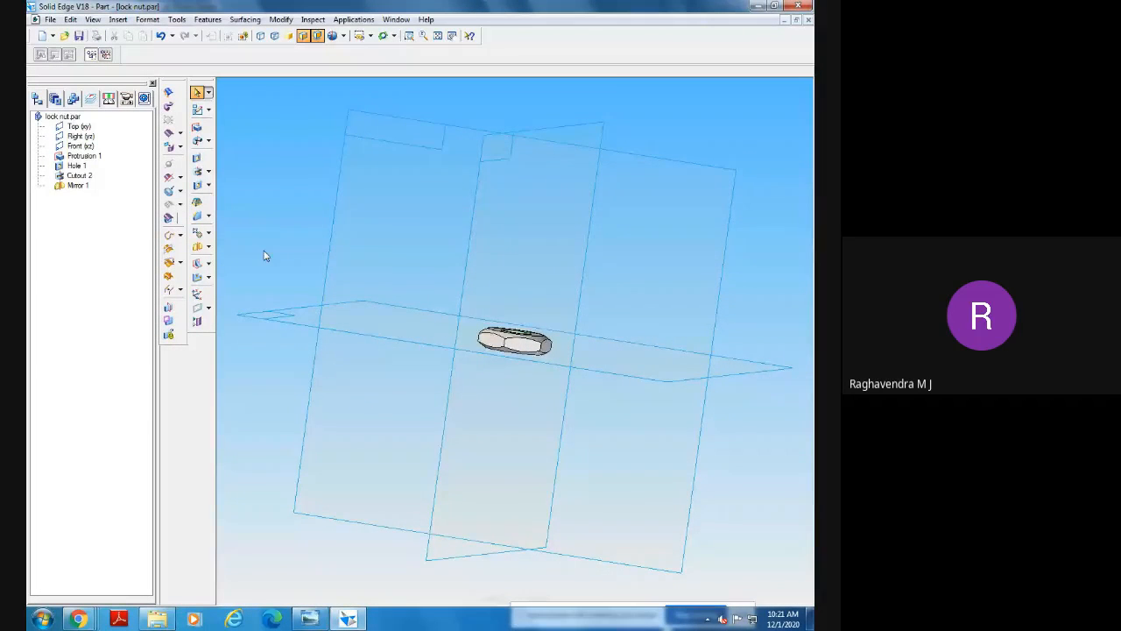
middle_click_drag(266, 254, 275, 288)
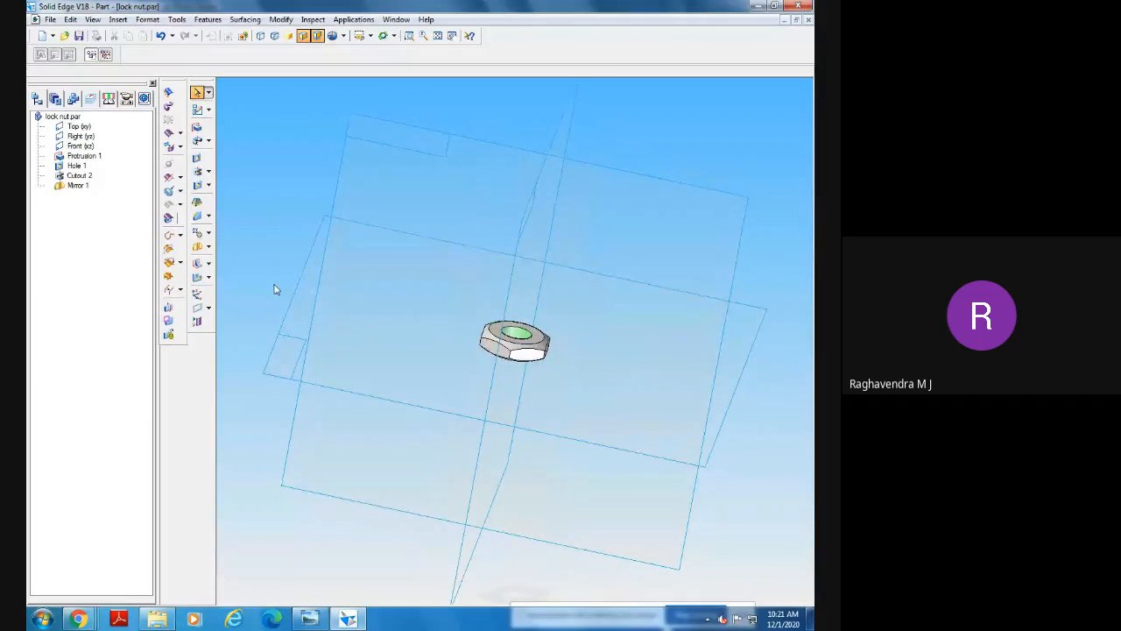
left_click(438, 35)
left_click(361, 35)
left_click(378, 74)
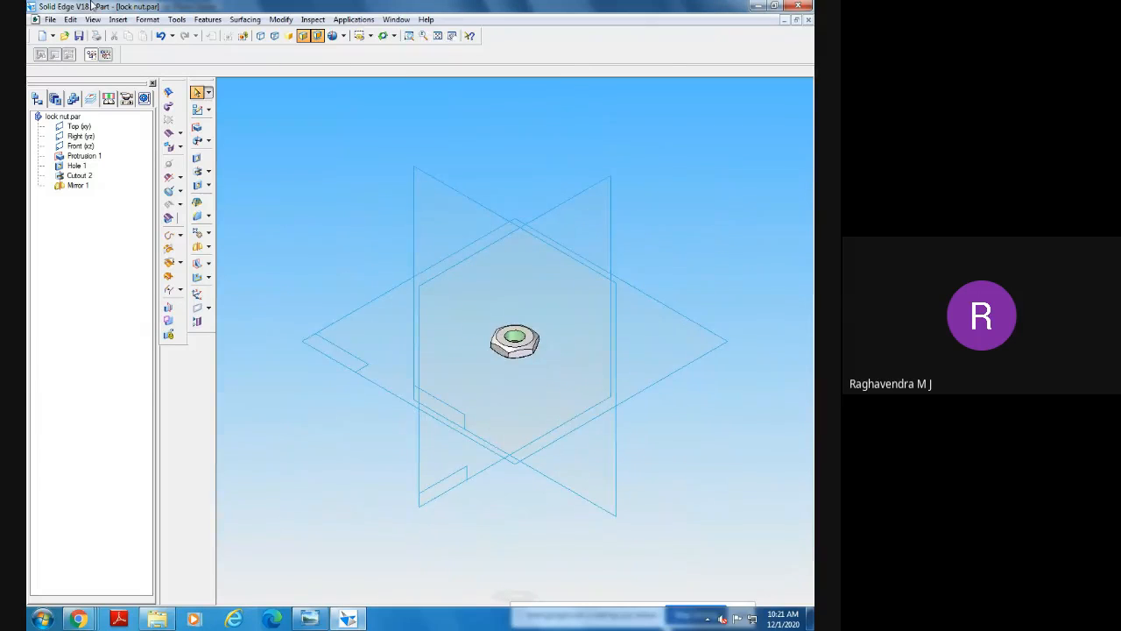
left_click(79, 35)
left_click(807, 20)
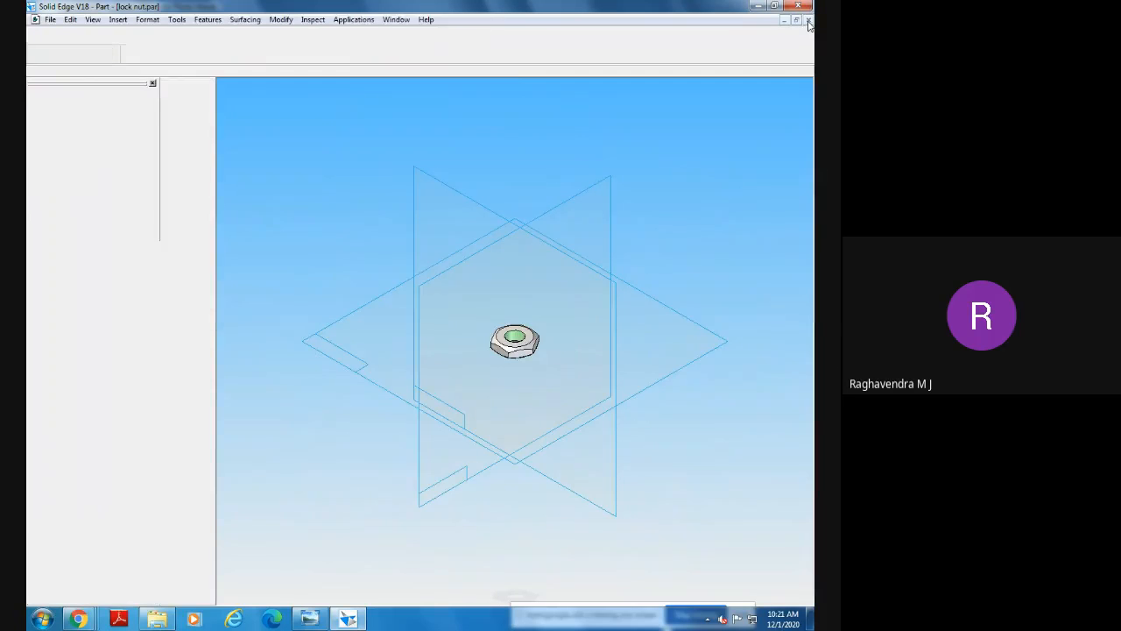
Create a new part and bring up the part 8 shaft drawing in Windows Photo Viewer.
left_click(151, 144)
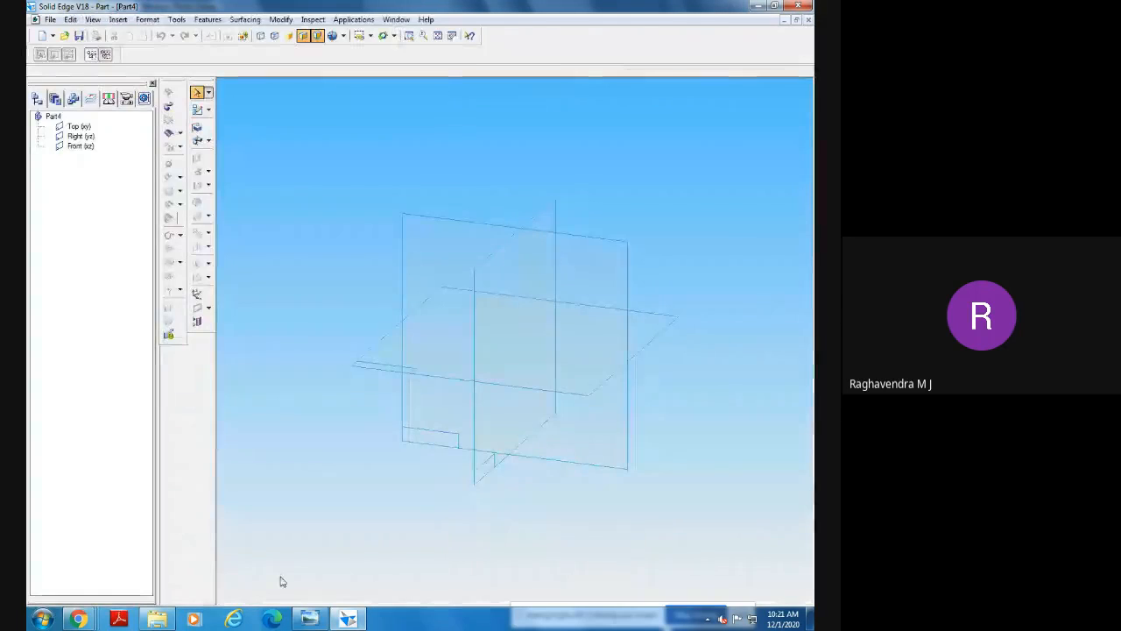
left_click(309, 618)
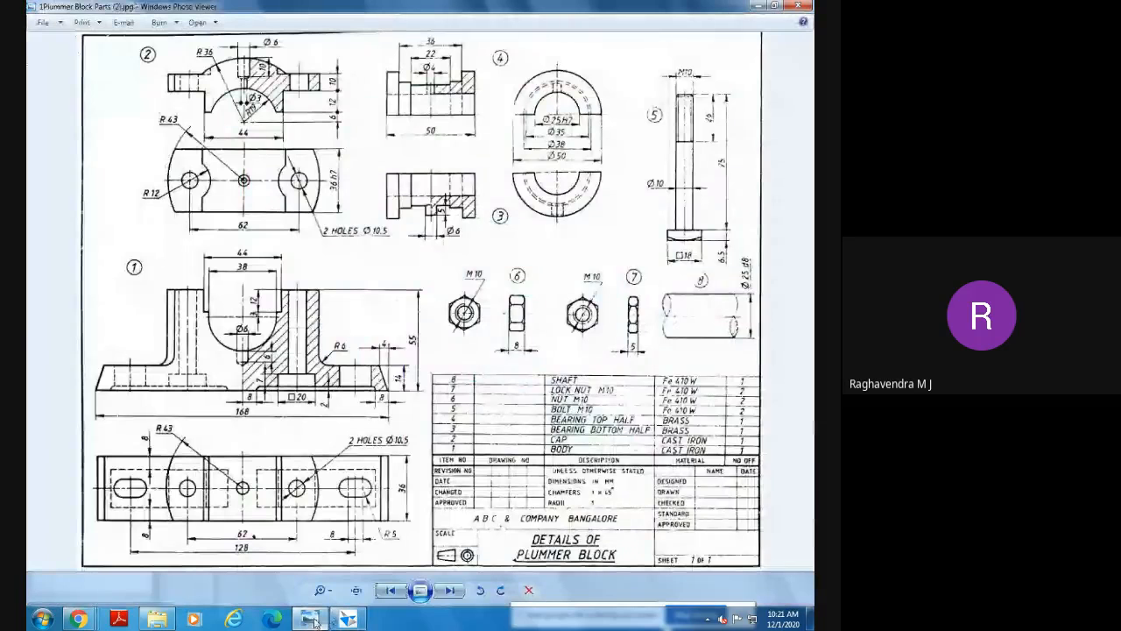
left_click(456, 590)
left_click(455, 589)
left_click(456, 589)
left_click(455, 589)
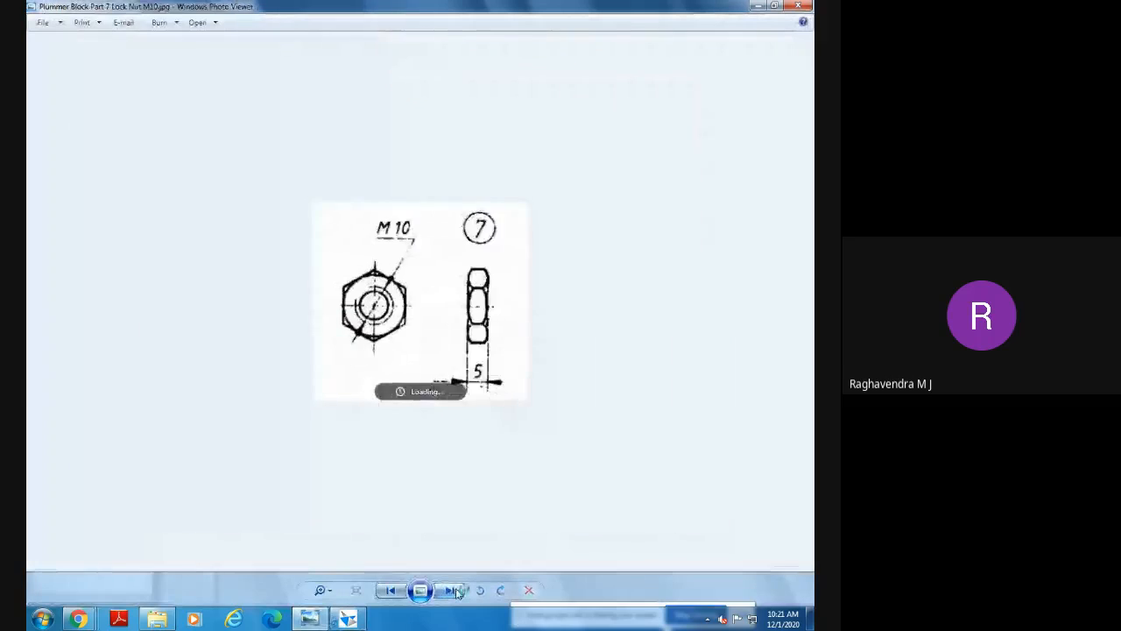
left_click(455, 589)
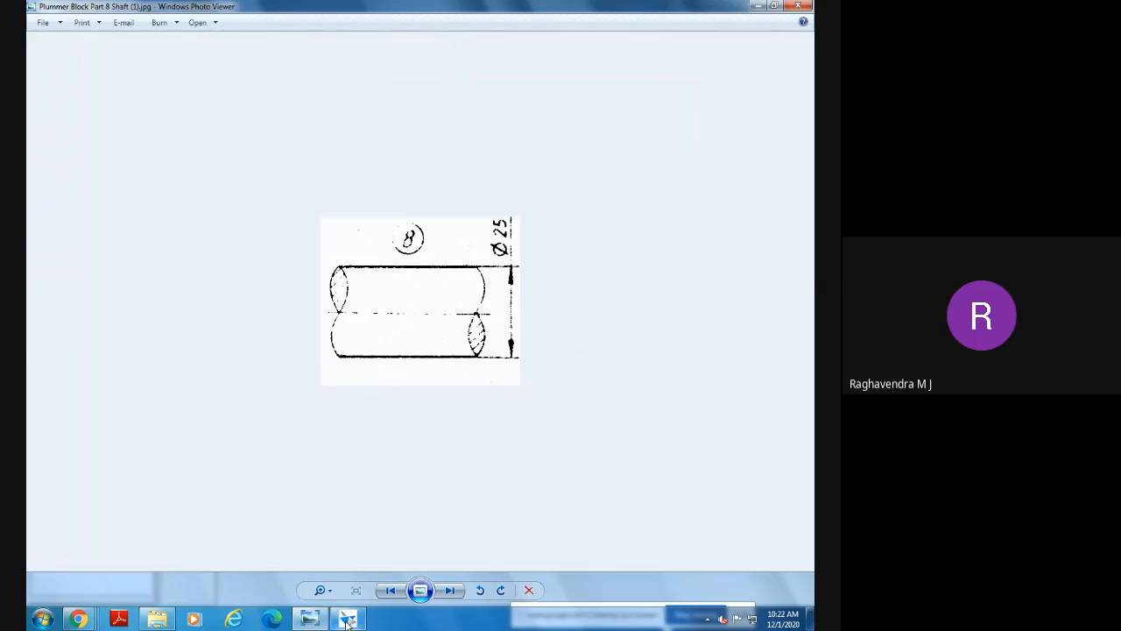
Check the body, cap, bolt and bearing drawings in Windows Photo Viewer for dimensions relevant to the shaft, returning to Solid Edge.
left_click(391, 590)
left_click(391, 590)
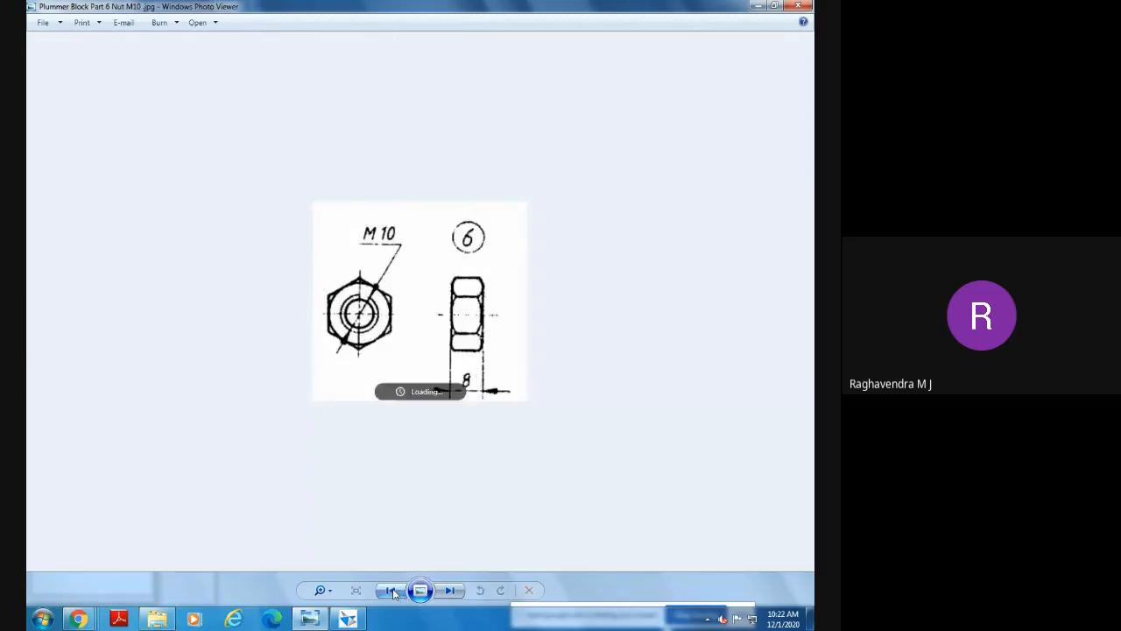
left_click(390, 590)
left_click(390, 590)
left_click(390, 590)
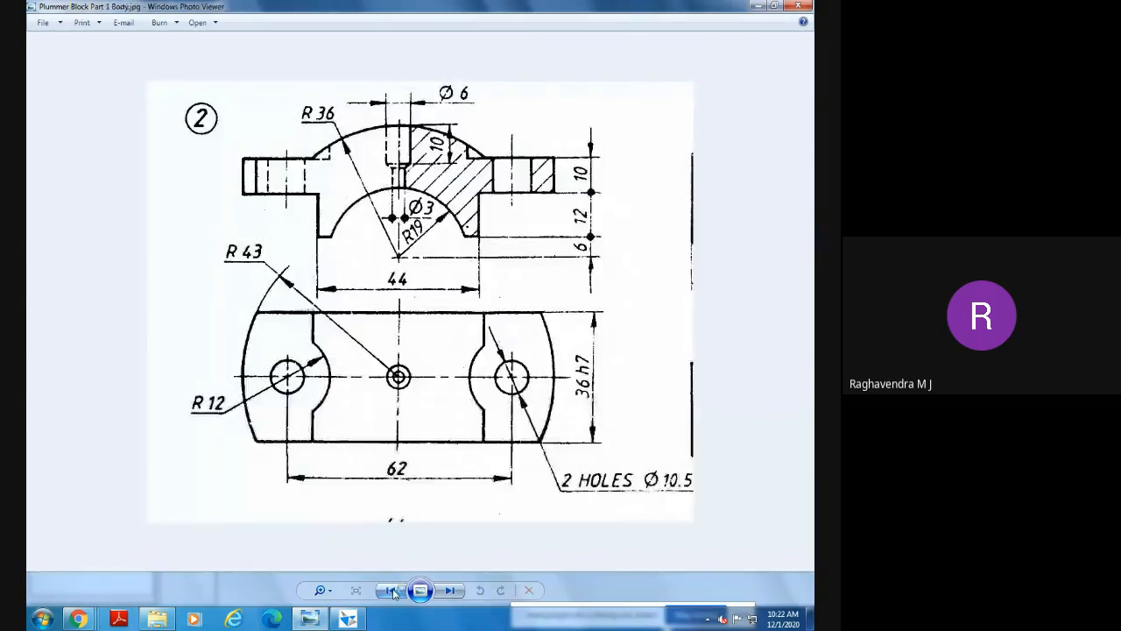
left_click(391, 590)
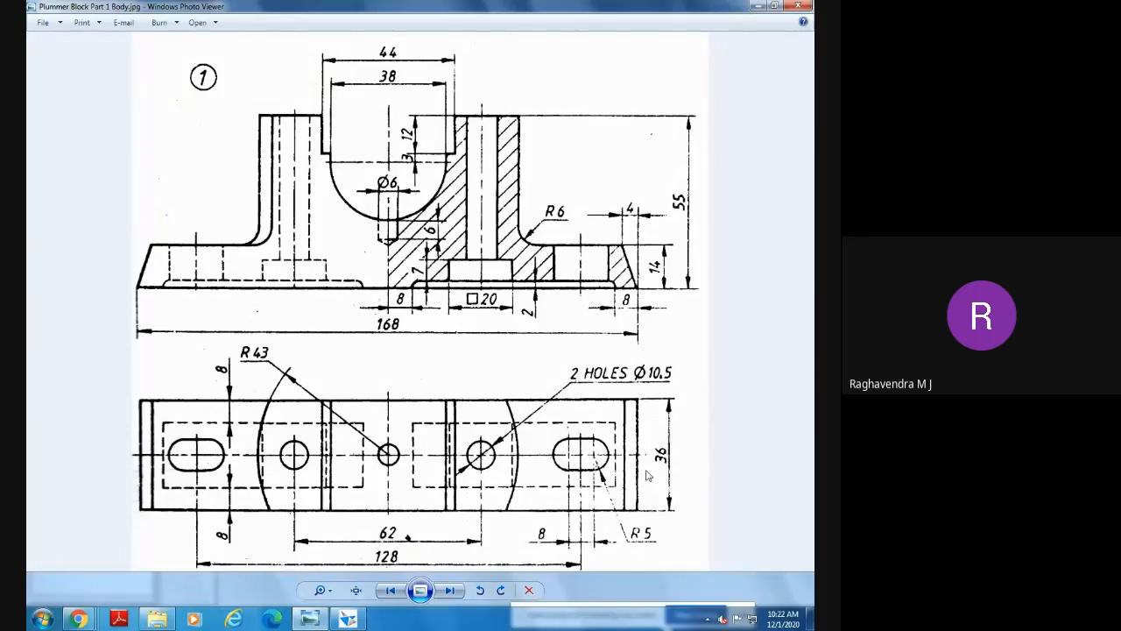
left_click(449, 590)
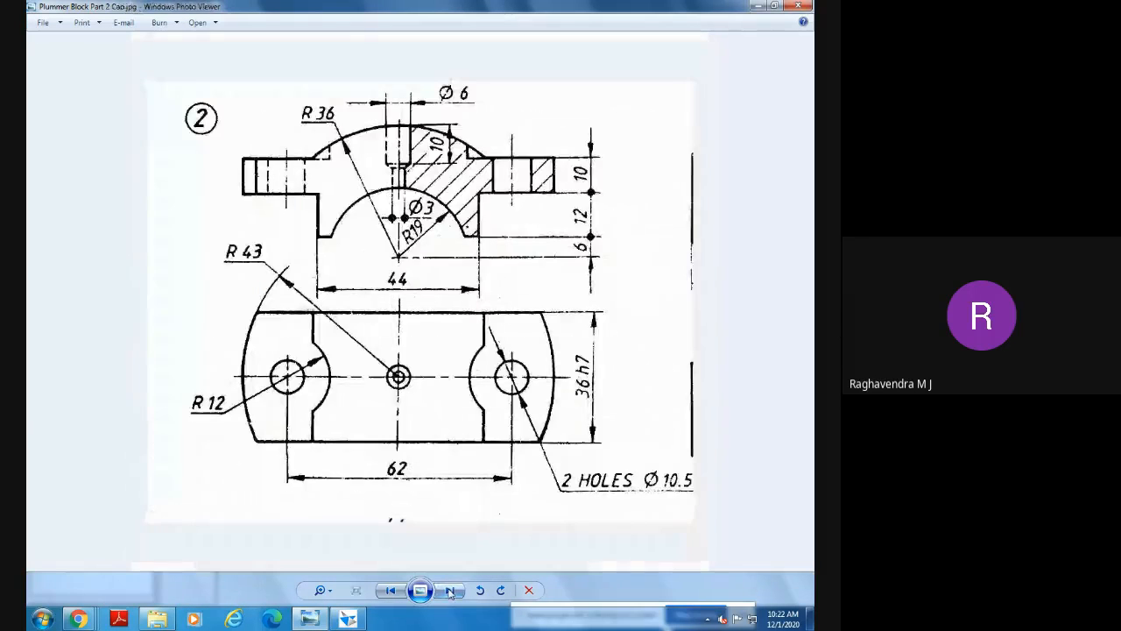
left_click(449, 590)
left_click(449, 591)
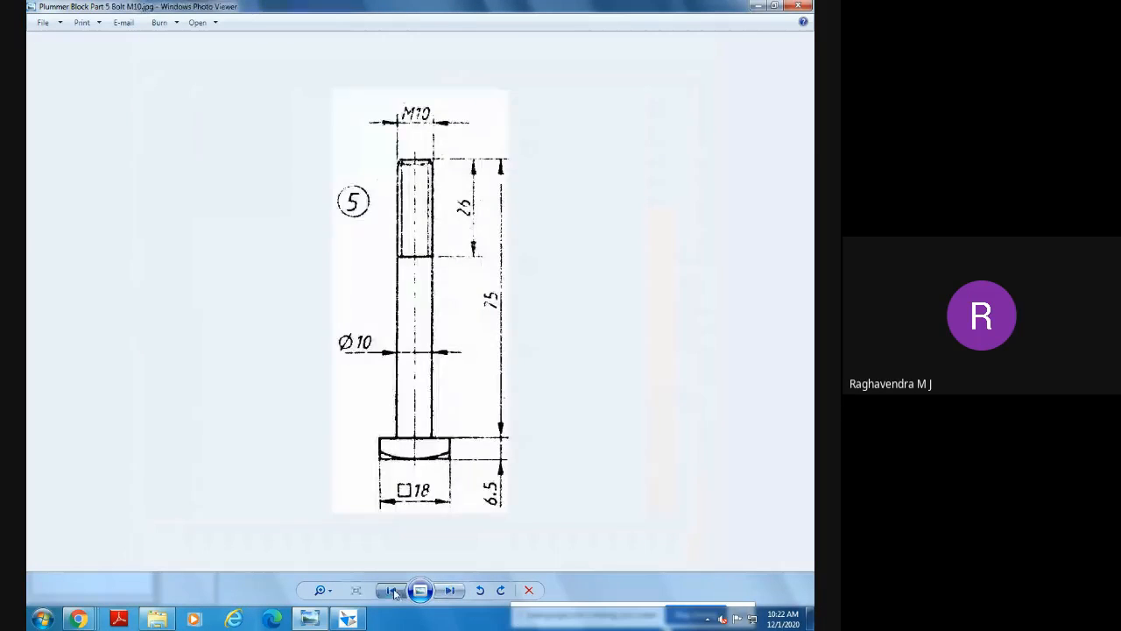
left_click(390, 591)
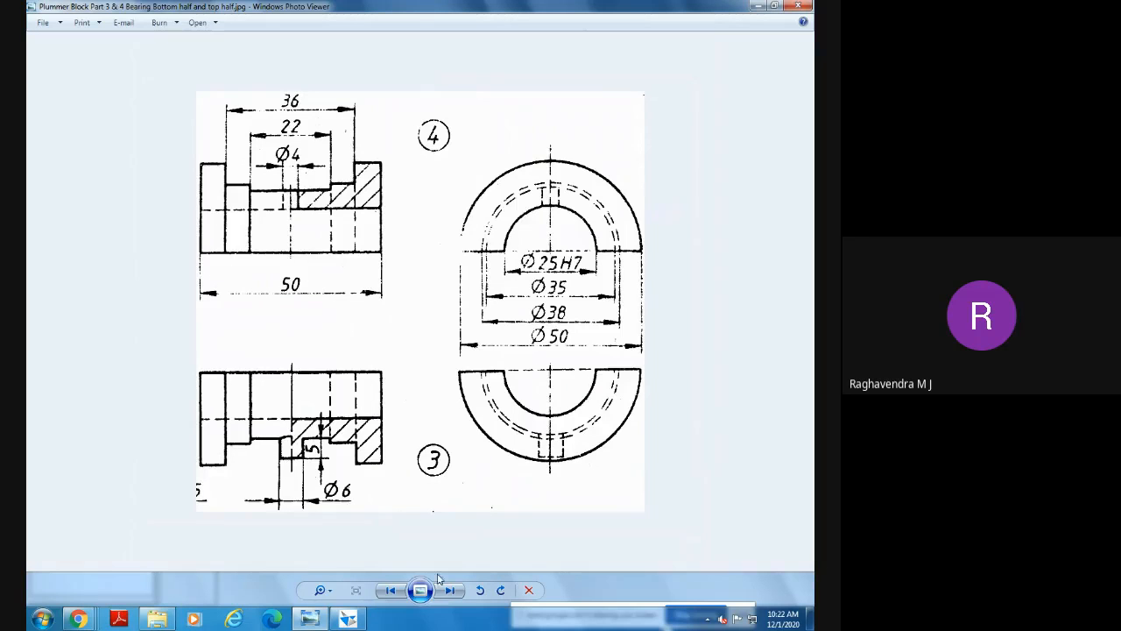
left_click(348, 618)
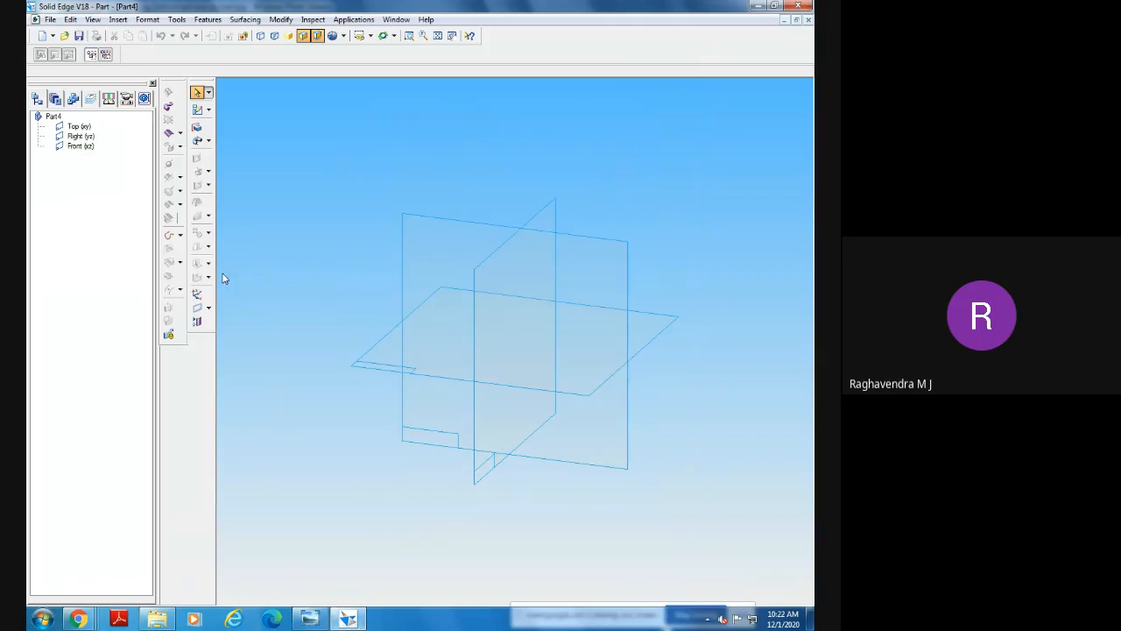
Start an extruded protrusion on the front reference plane and centre its profile circle at the intersection of the sketch axes.
left_click(196, 127)
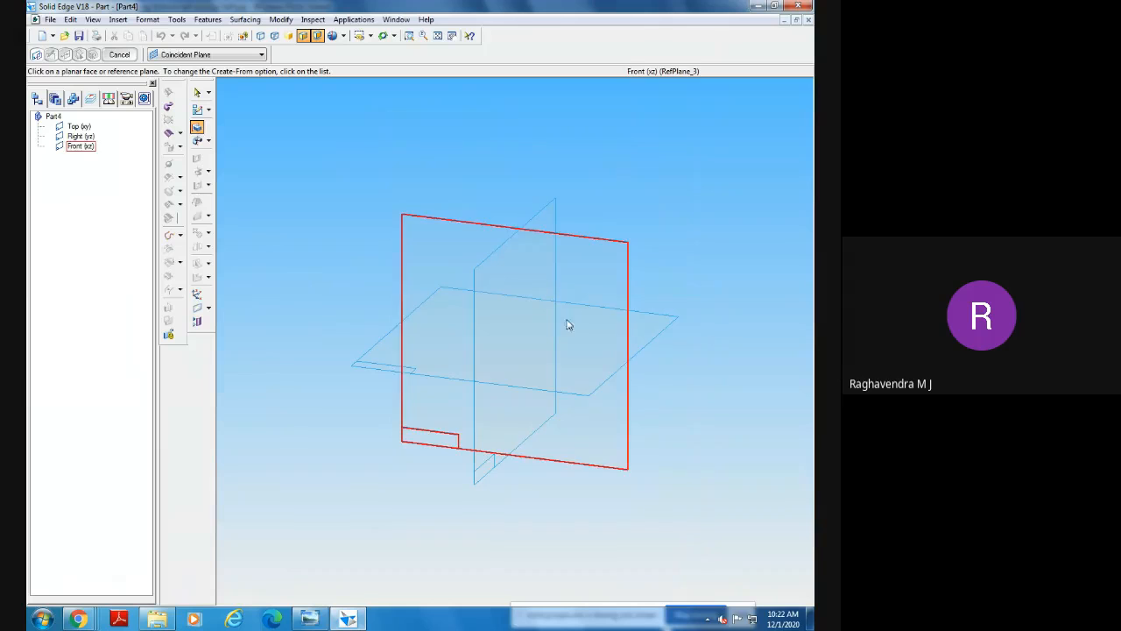
left_click(594, 269)
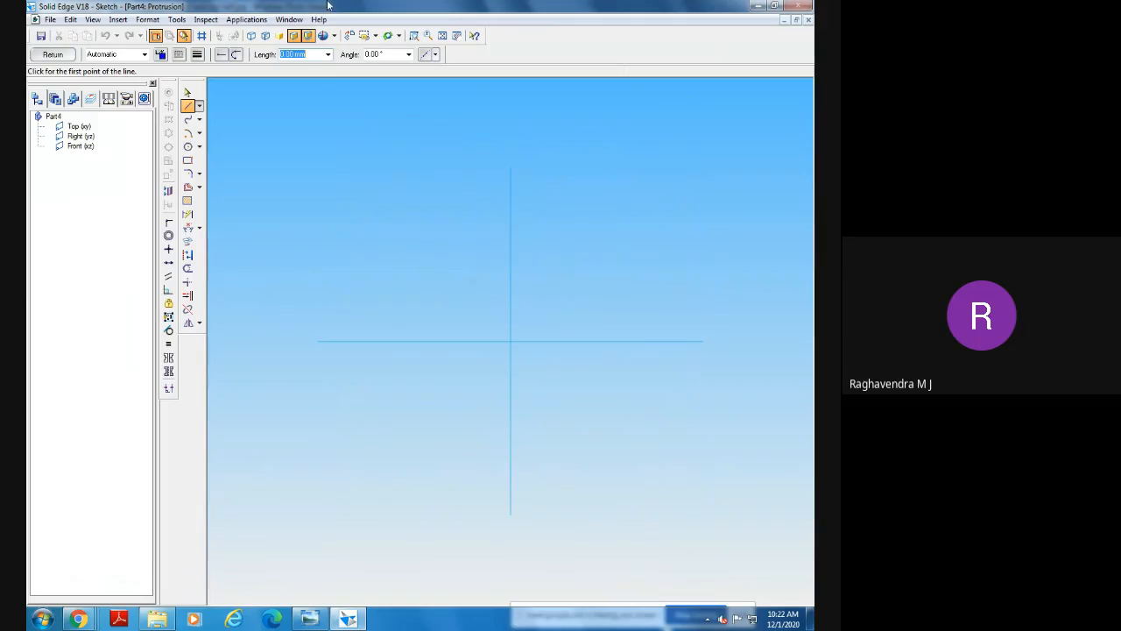
left_click(188, 146)
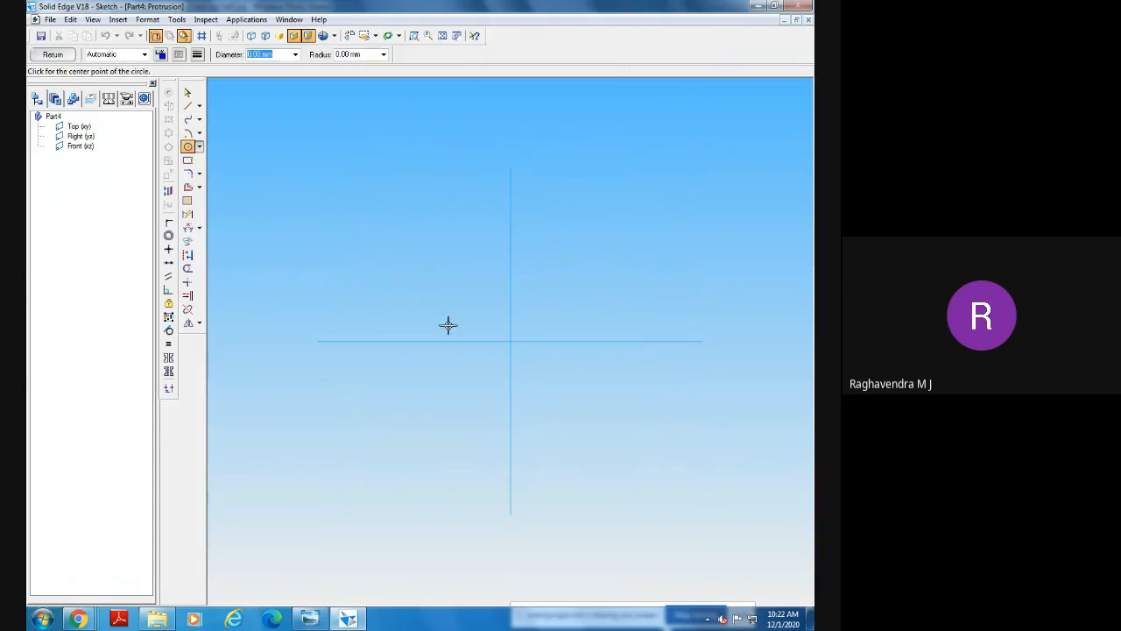
left_click(510, 341)
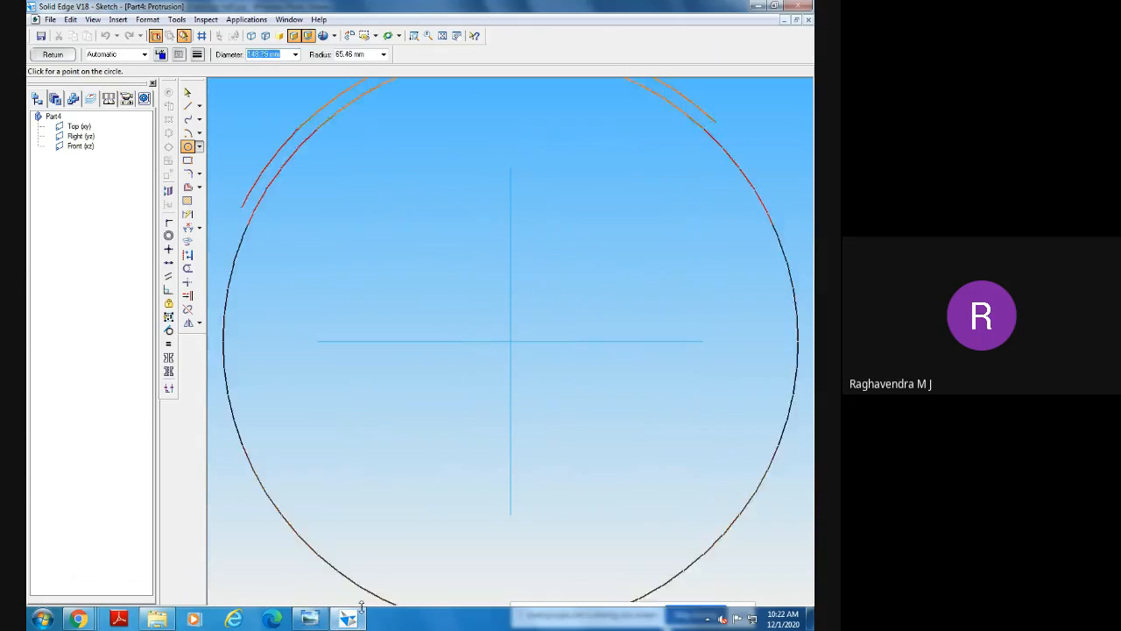
Check the plummer block drawings in Windows Photo Viewer for the shaft's diameter, returning to Solid Edge.
left_click(313, 620)
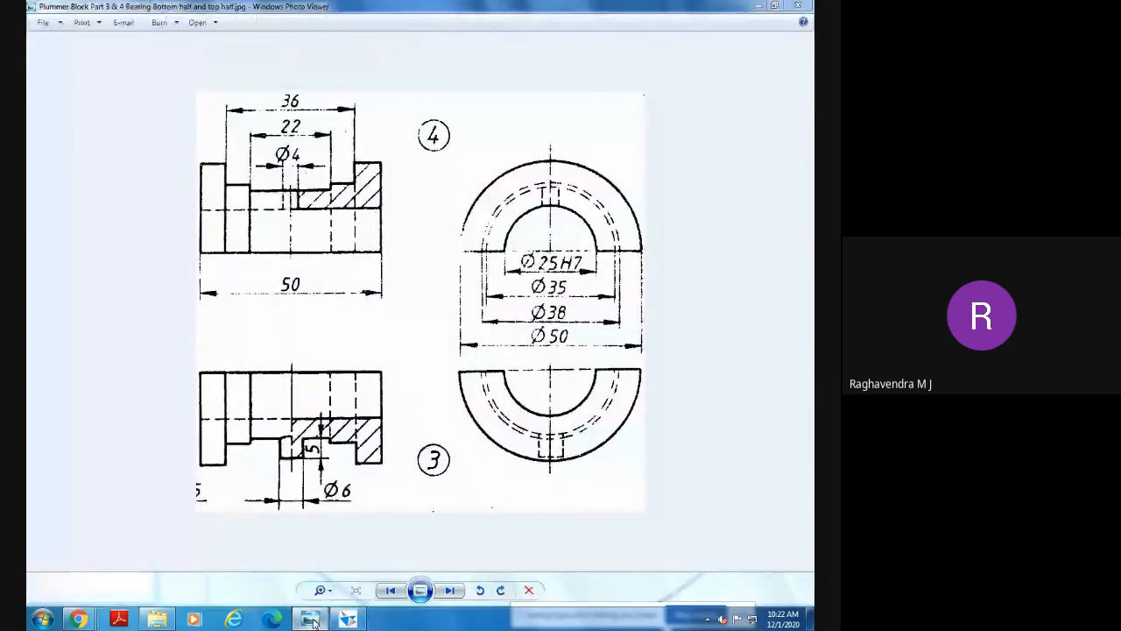
left_click(312, 620)
left_click(312, 620)
left_click(448, 590)
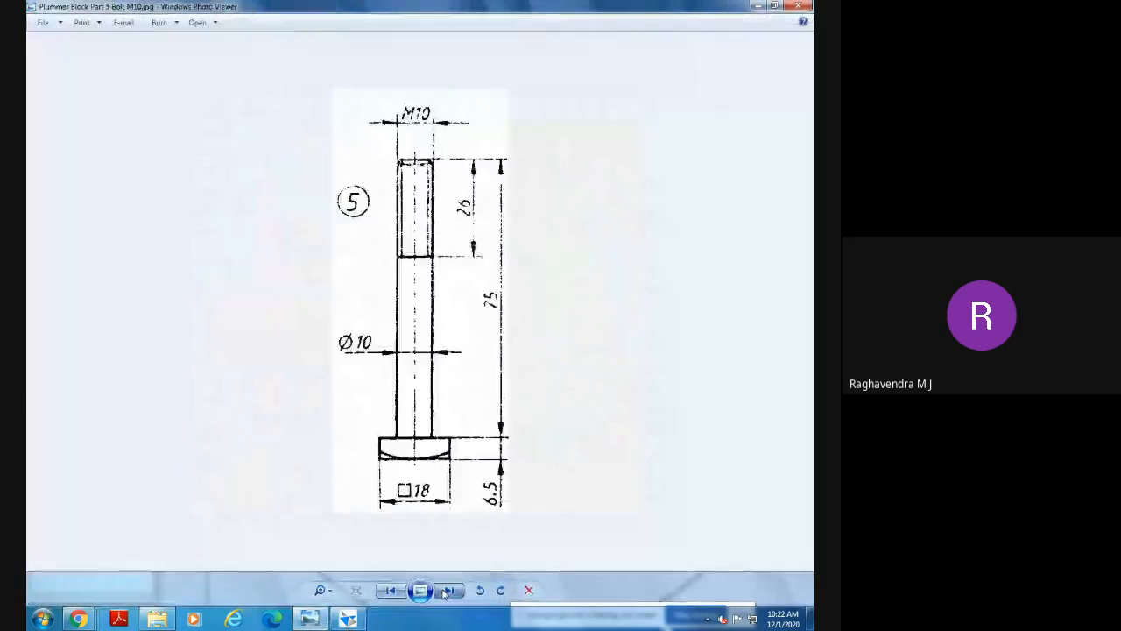
left_click(448, 590)
left_click(448, 591)
left_click(447, 590)
left_click(448, 591)
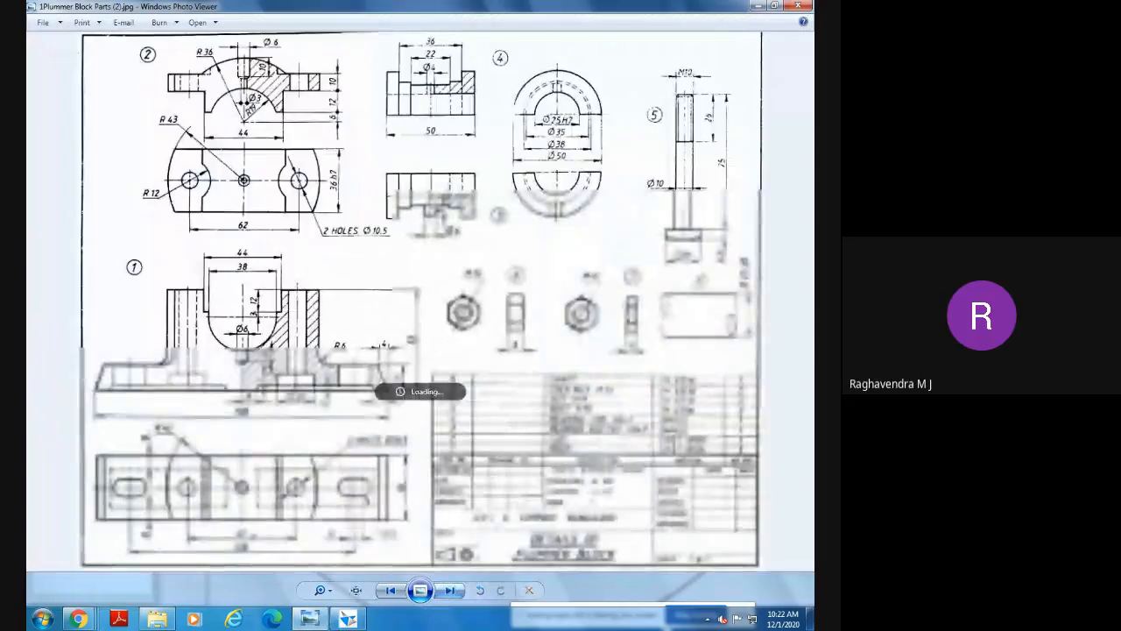
left_click(392, 591)
left_click(312, 620)
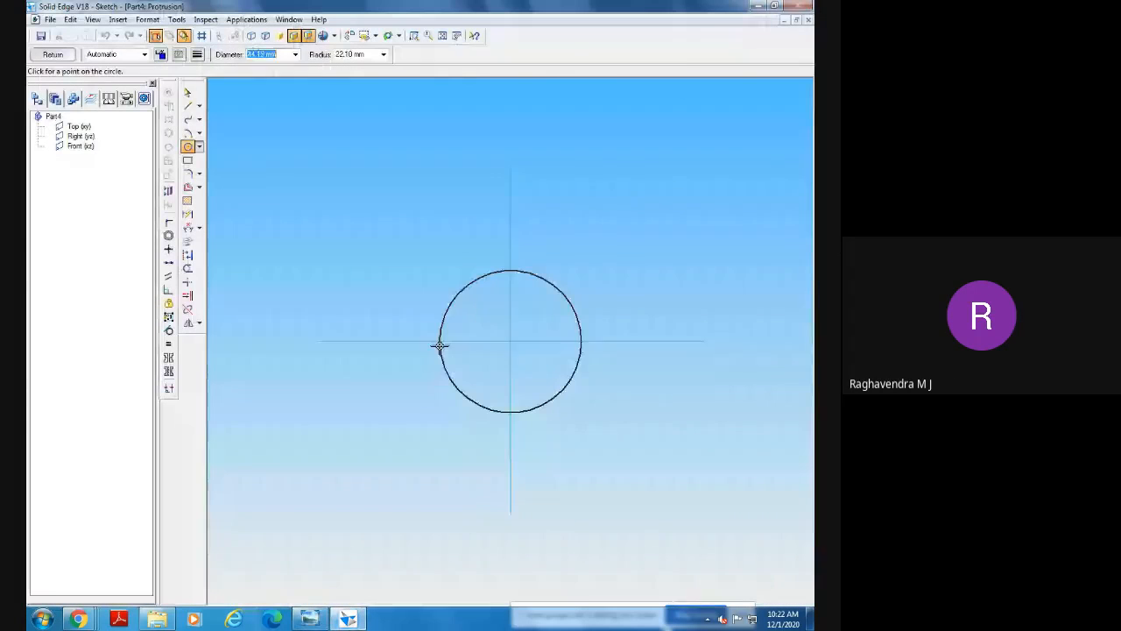
Set the shaft circle's diameter to 25 mm and place it at the sketch centre.
type("25")
key("Tab")
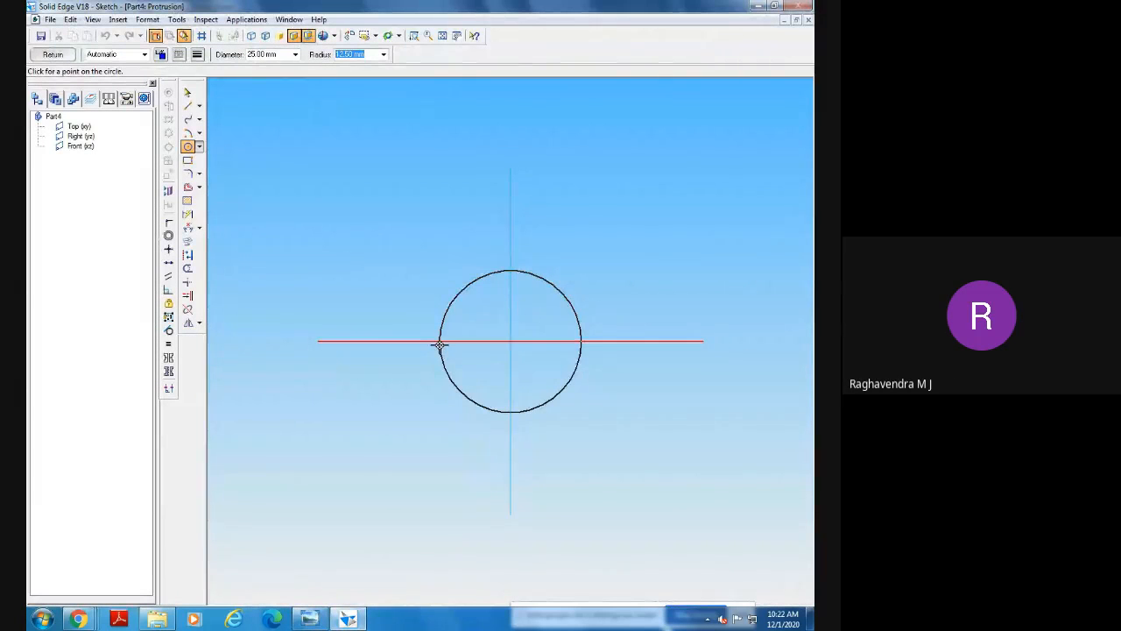
left_click(509, 341)
Validate the shaft profile and remove the duplicate circle overlapping the 25 mm one.
left_click(53, 56)
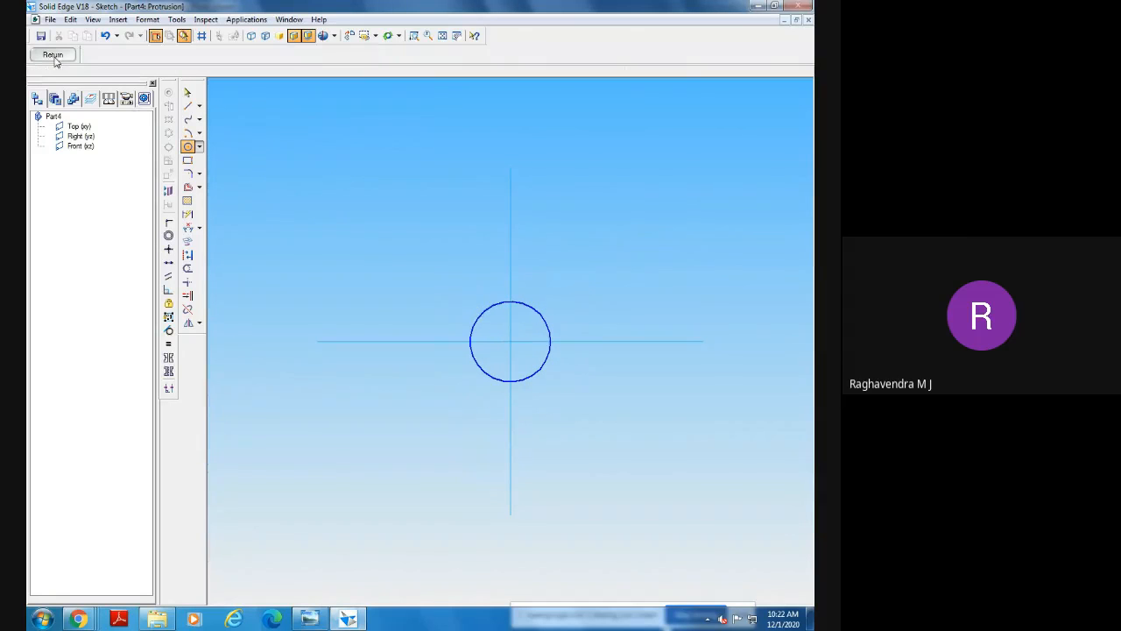
left_click(98, 134)
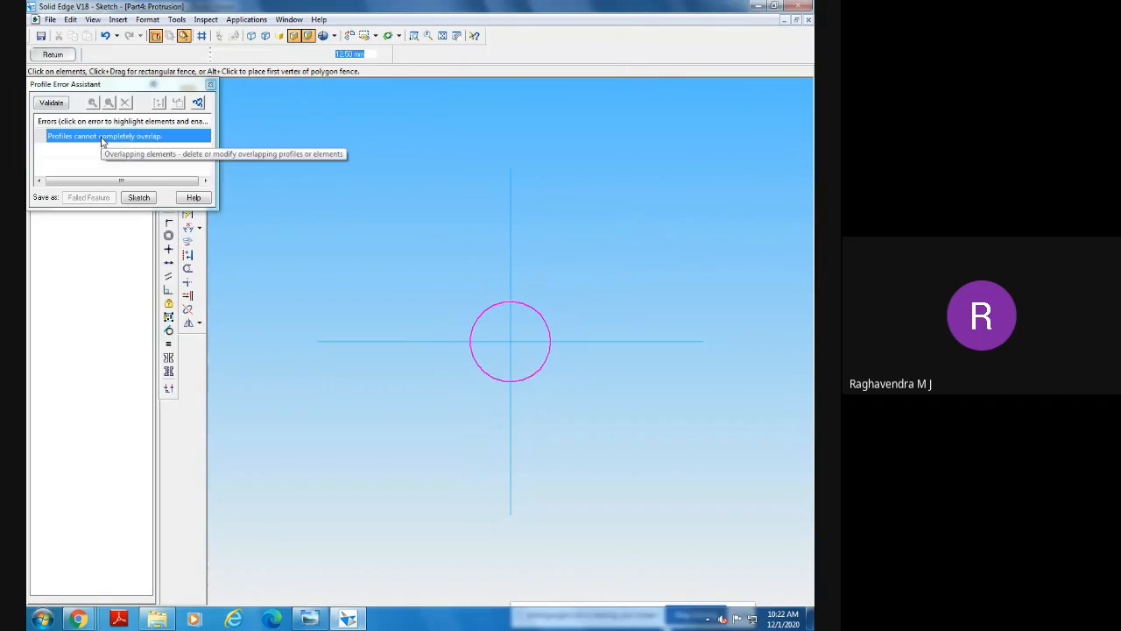
left_click(210, 85)
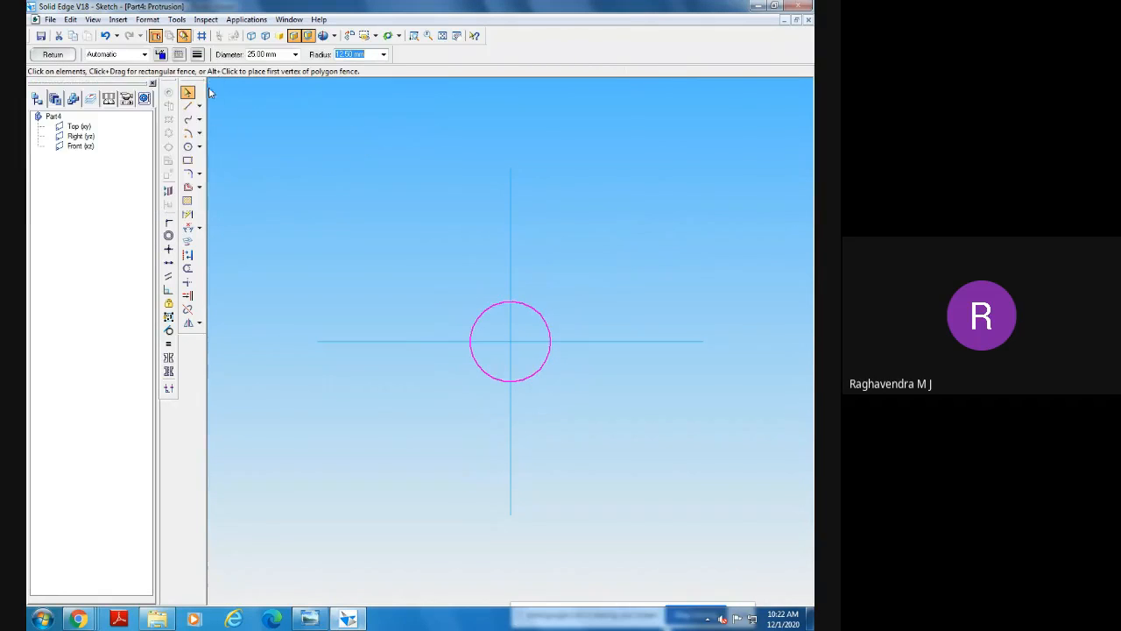
right_click(480, 313)
left_click(564, 242)
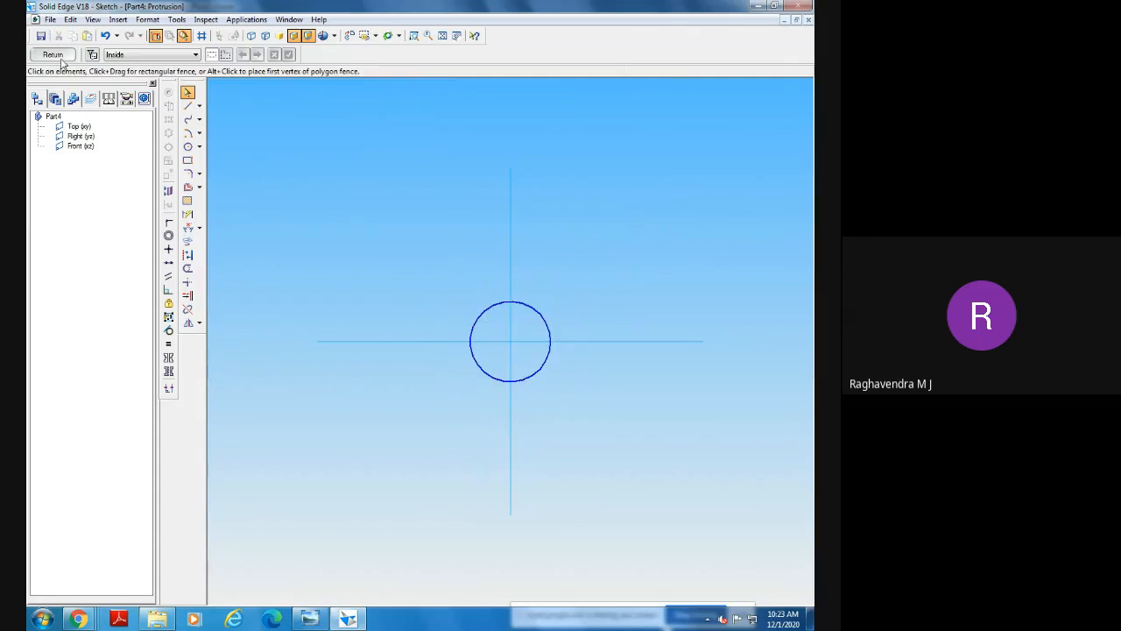
Dimension the shaft circle's diameter and finish the sketch.
left_click(188, 215)
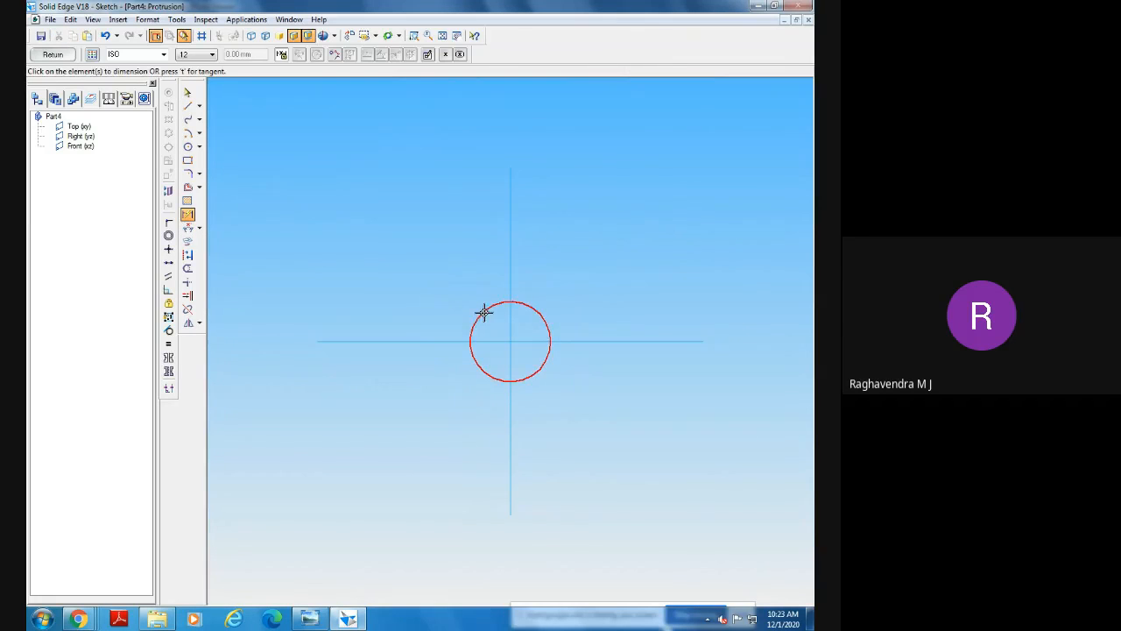
left_click(483, 311)
left_click(445, 307)
left_click(52, 55)
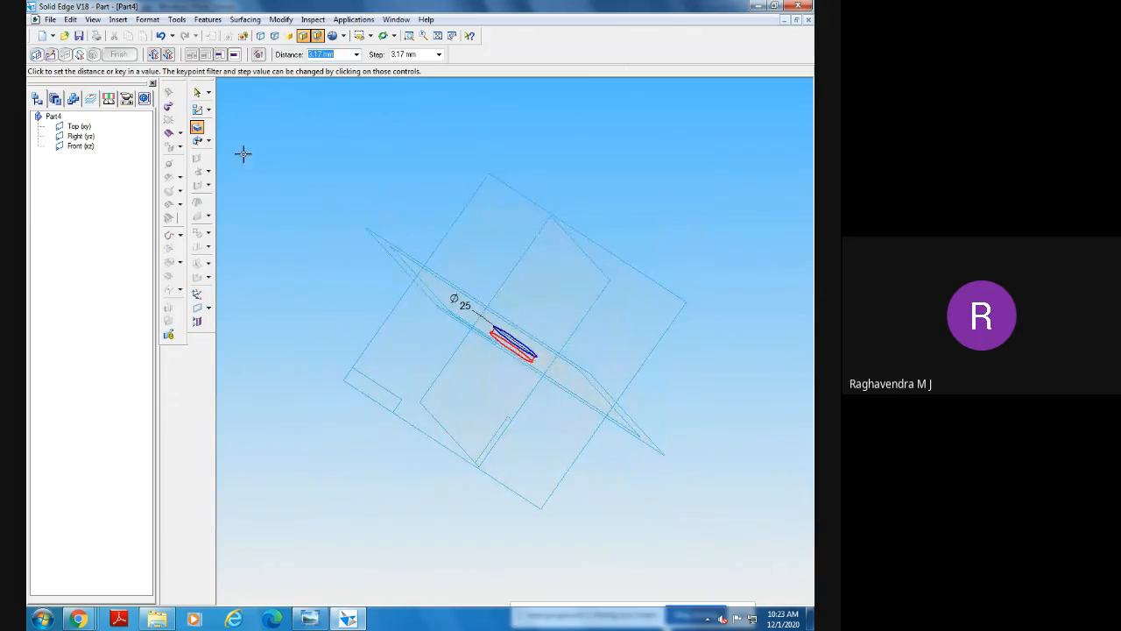
Extrude the shaft circle symmetrically to a total length of 70 mm and finish the protrusion.
left_click(168, 57)
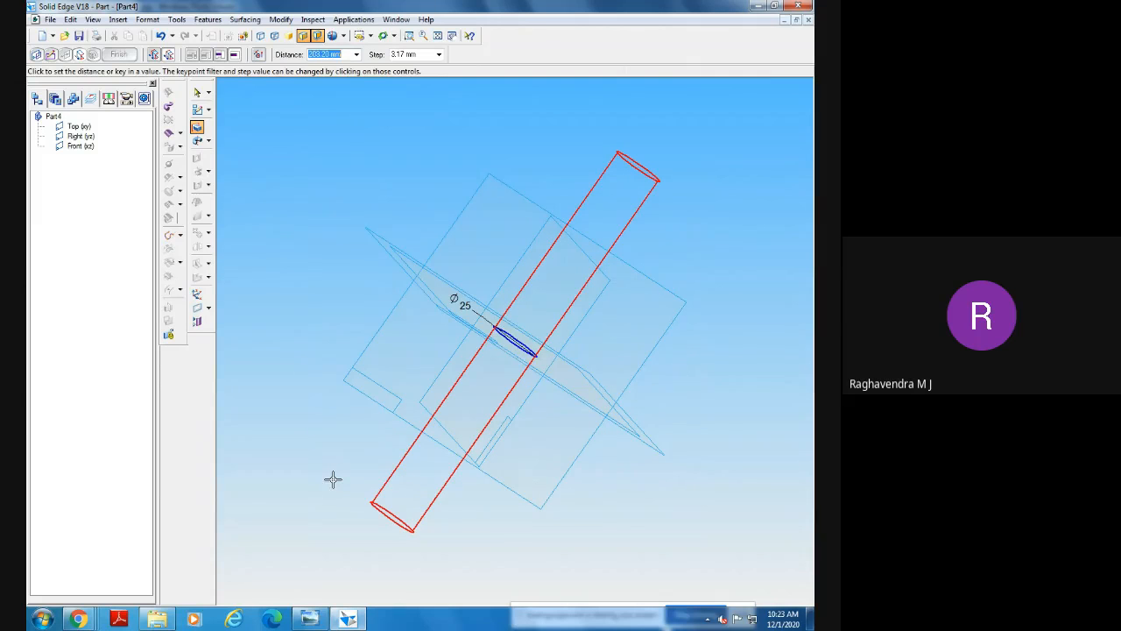
type("70")
key("Return")
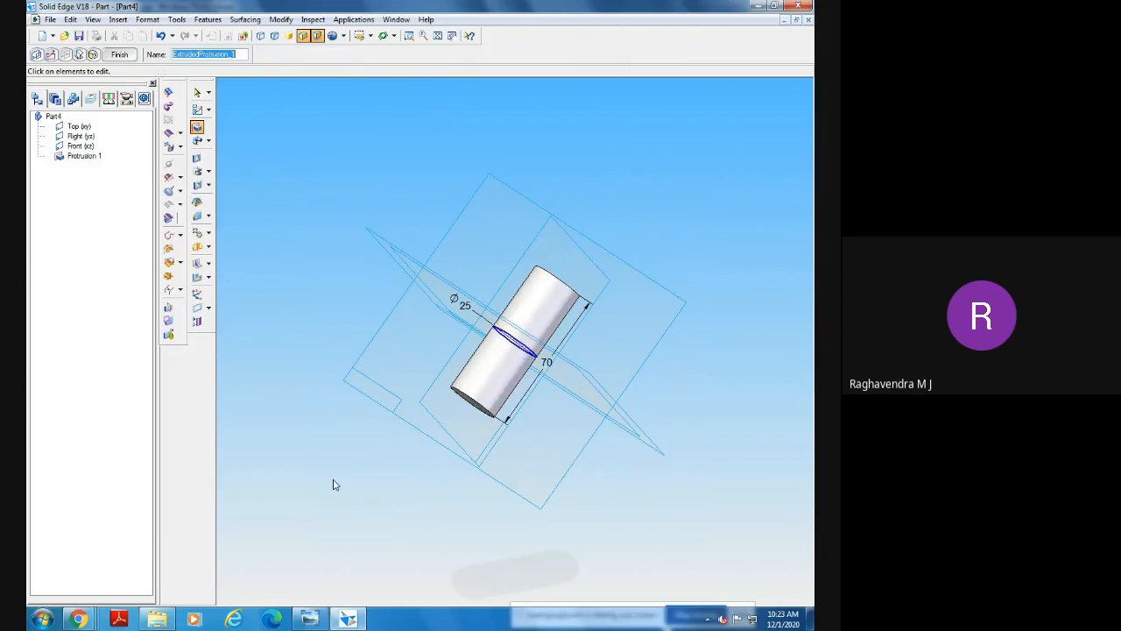
left_click(171, 124)
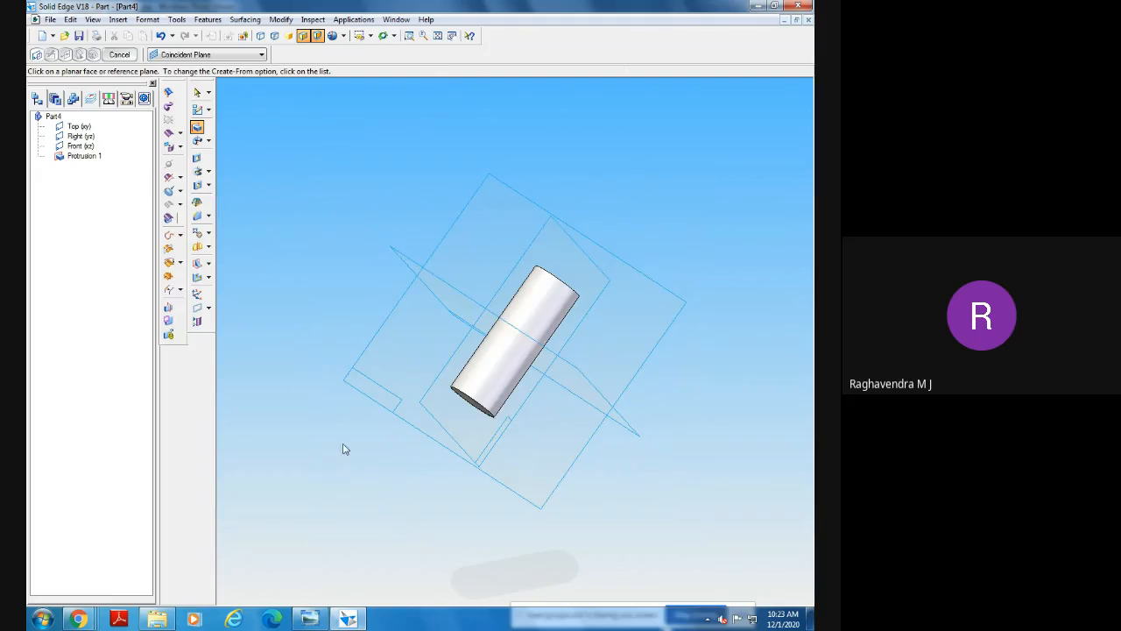
middle_click_drag(347, 475, 357, 407)
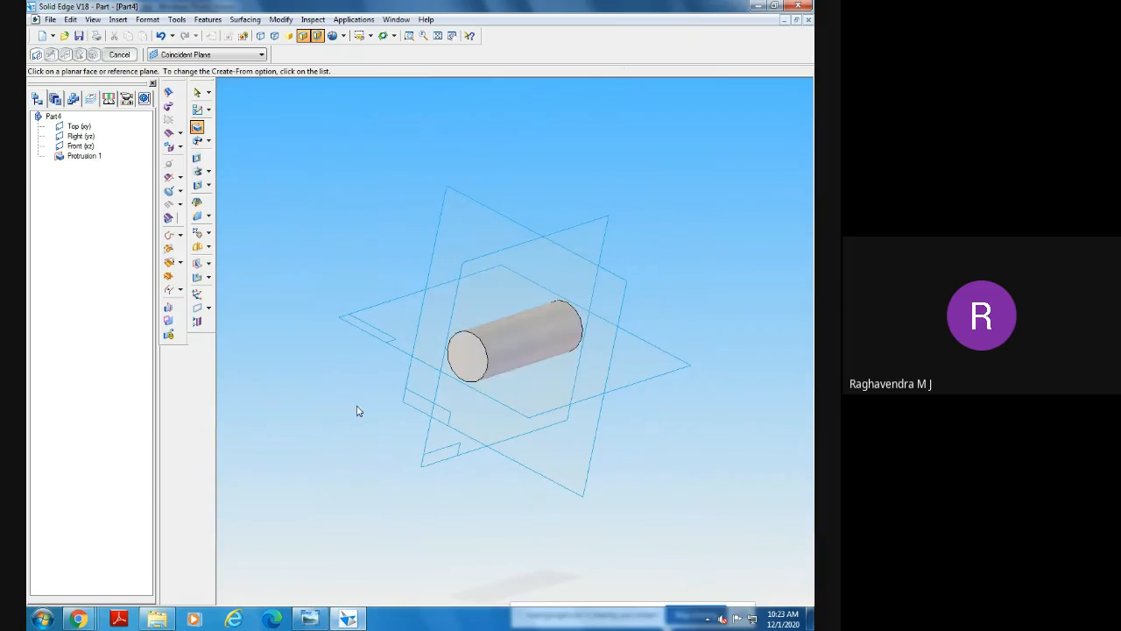
Review the drawings in Windows Photo Viewer from the shaft back to the complete parts sheet for the shaft's material, returning to Solid Edge.
left_click(309, 619)
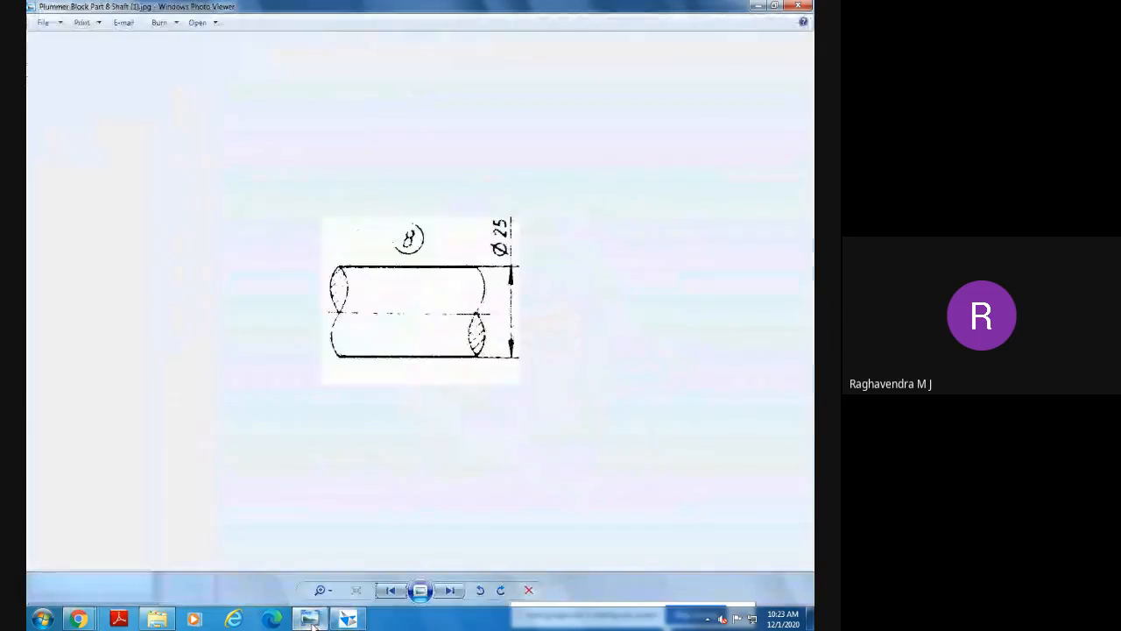
left_click(391, 590)
left_click(391, 590)
left_click(392, 591)
left_click(392, 590)
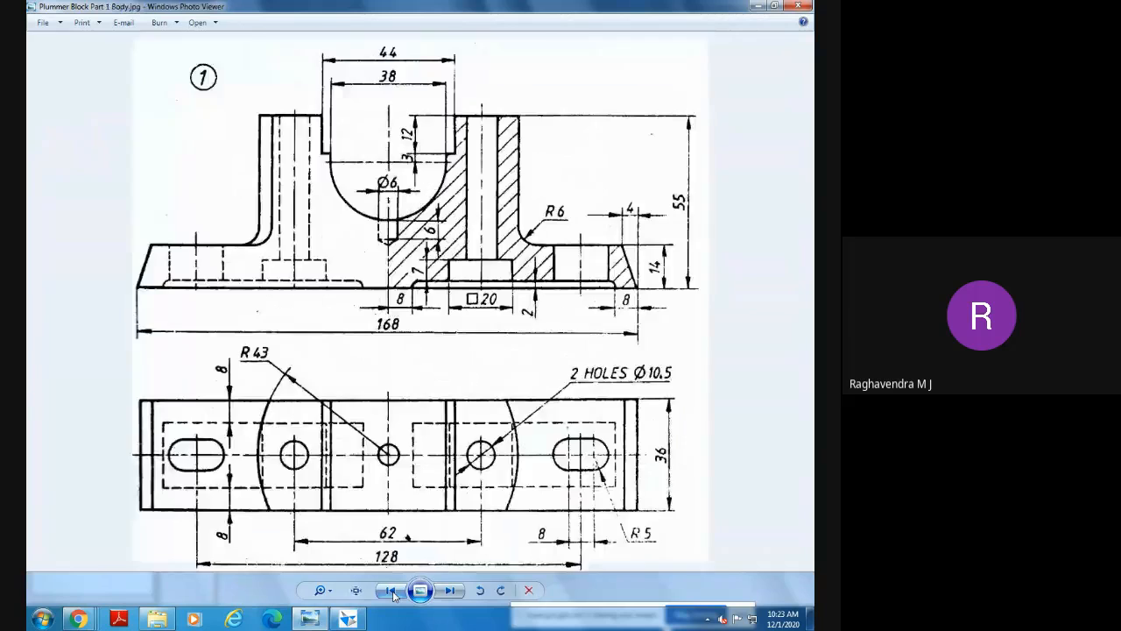
left_click(391, 591)
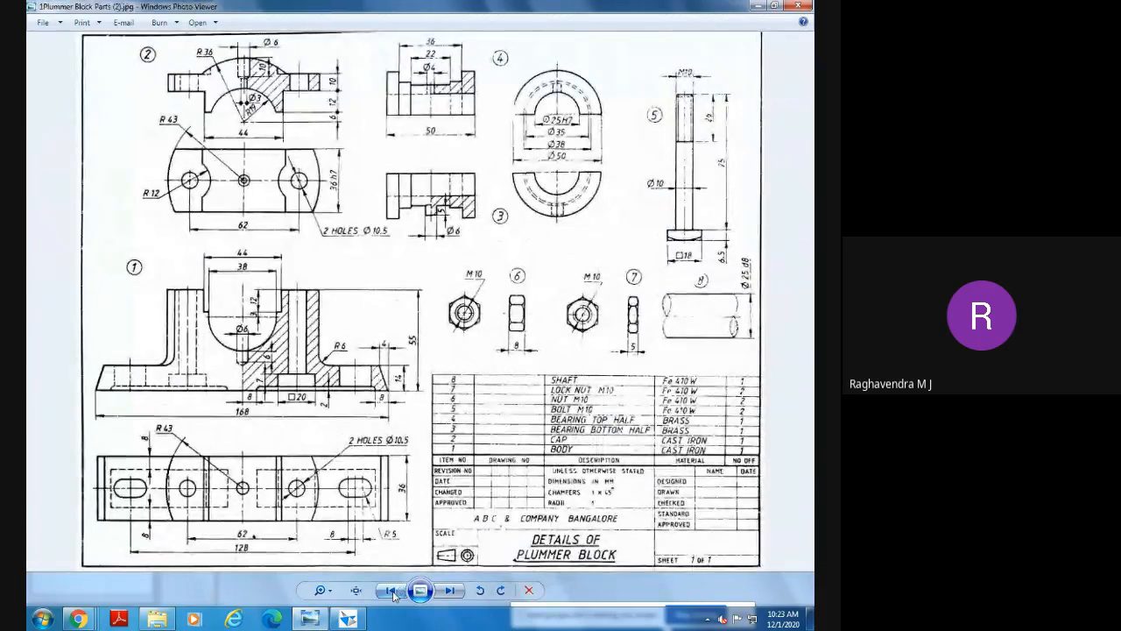
left_click(348, 619)
Assign the material fe410 to the shaft in the Material Table and apply it to the model.
middle_click_drag(287, 230, 300, 303)
left_click(175, 22)
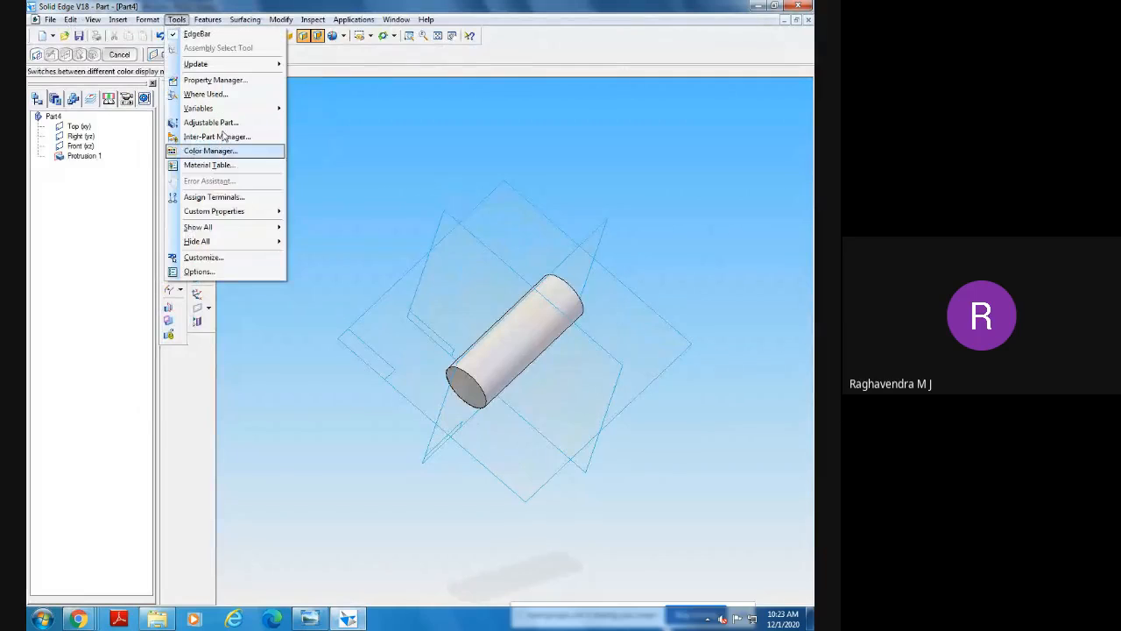
left_click(232, 167)
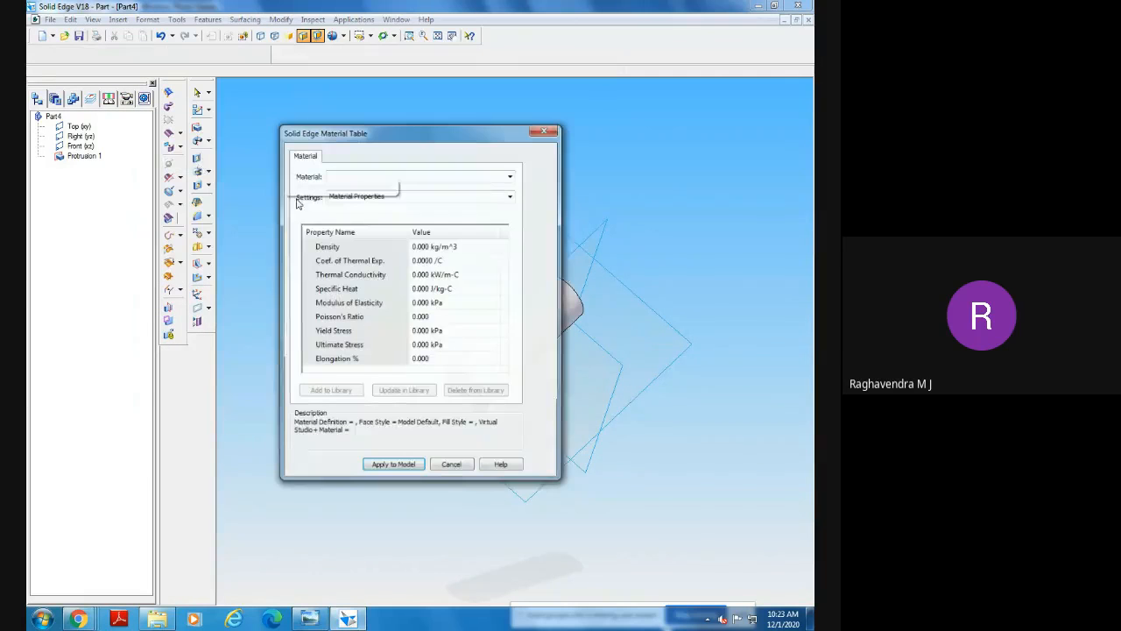
left_click(351, 178)
type("fe410")
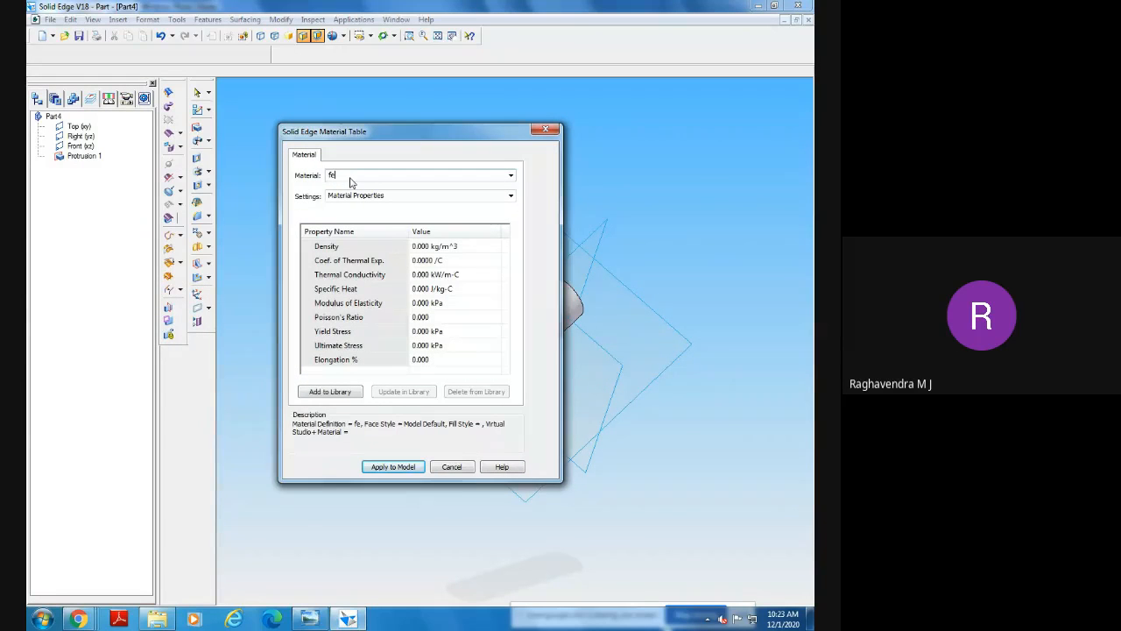
left_click(393, 466)
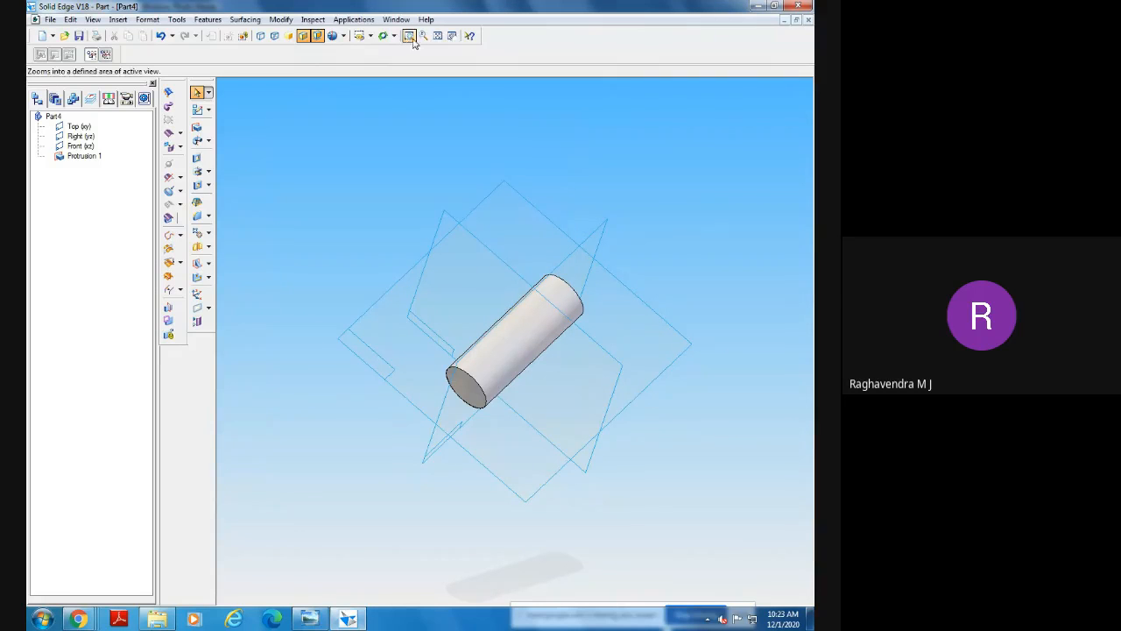
Fit the view and enter the title shaft in the part's summary properties.
left_click(437, 36)
left_click(50, 19)
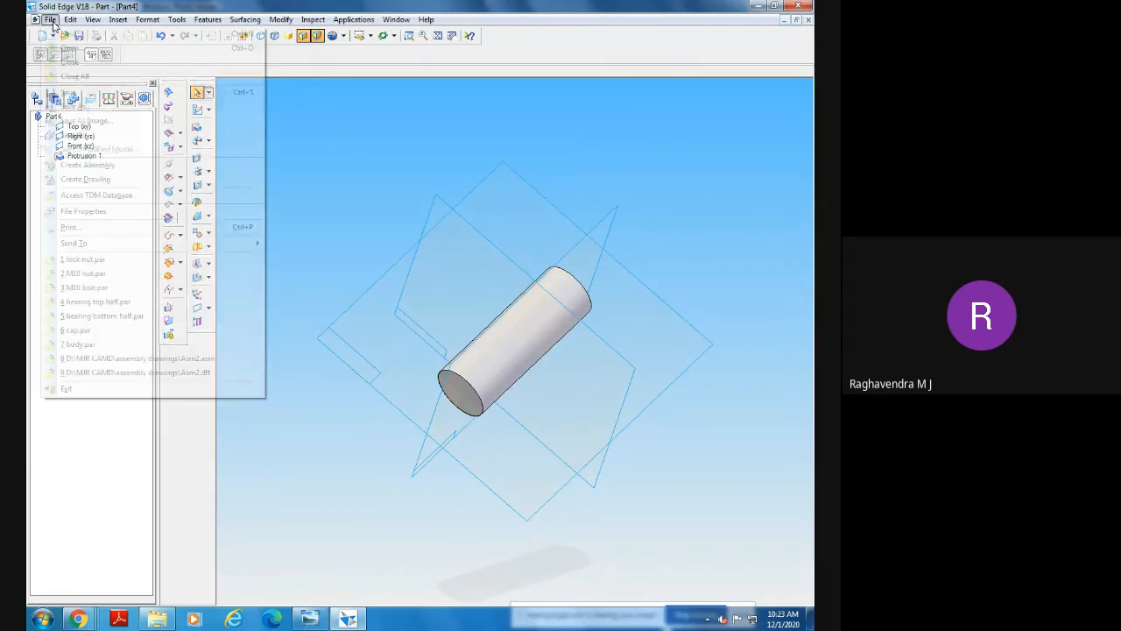
left_click(91, 215)
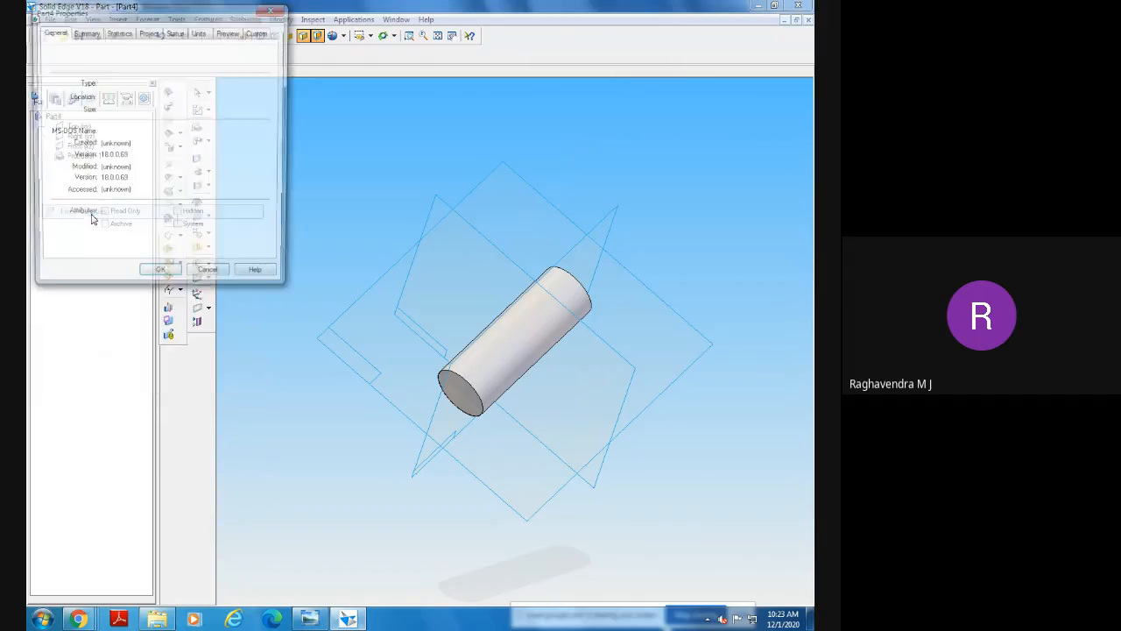
left_click(91, 33)
left_click(106, 52)
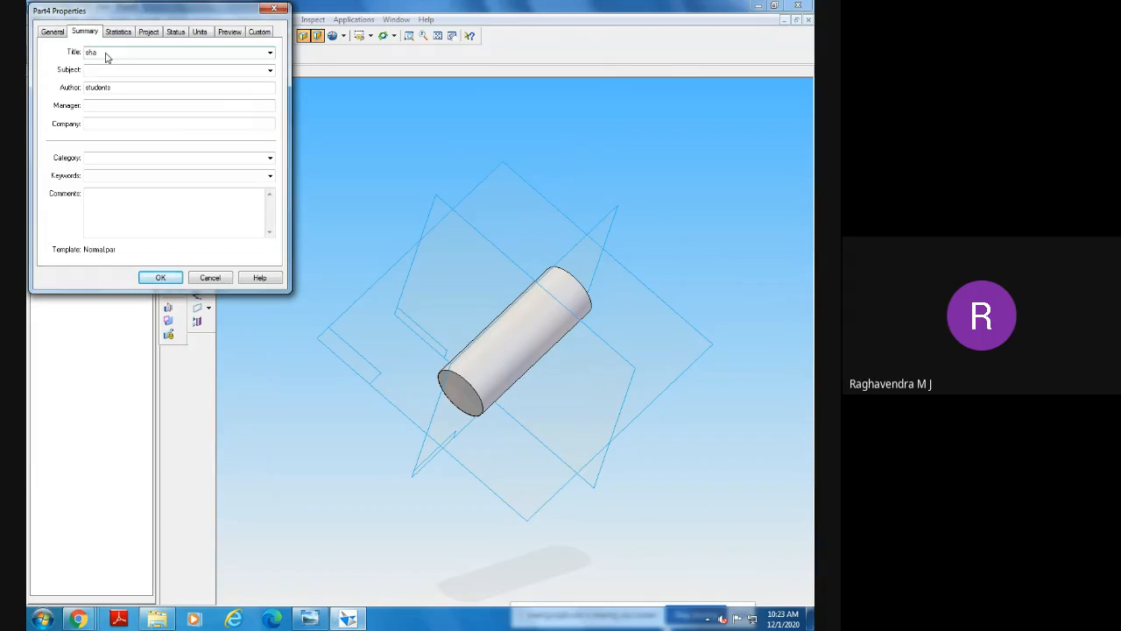
left_click(158, 277)
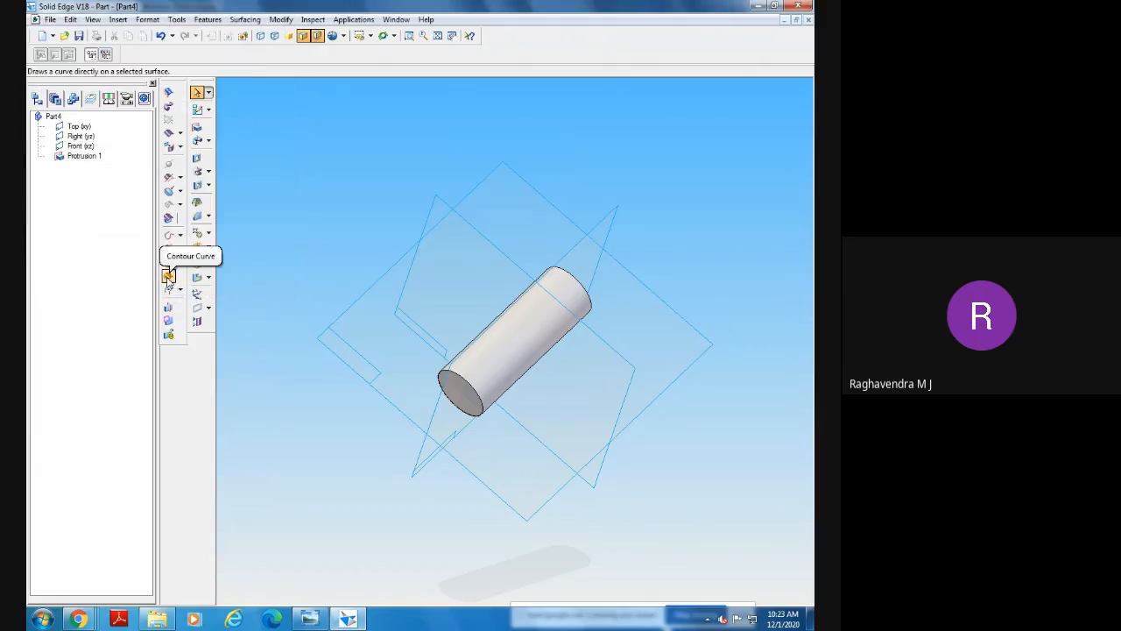
Set the shaft to a fitted isometric view and save it as shaft.par in the plummer block folder.
left_click(364, 36)
left_click(385, 72)
left_click(437, 36)
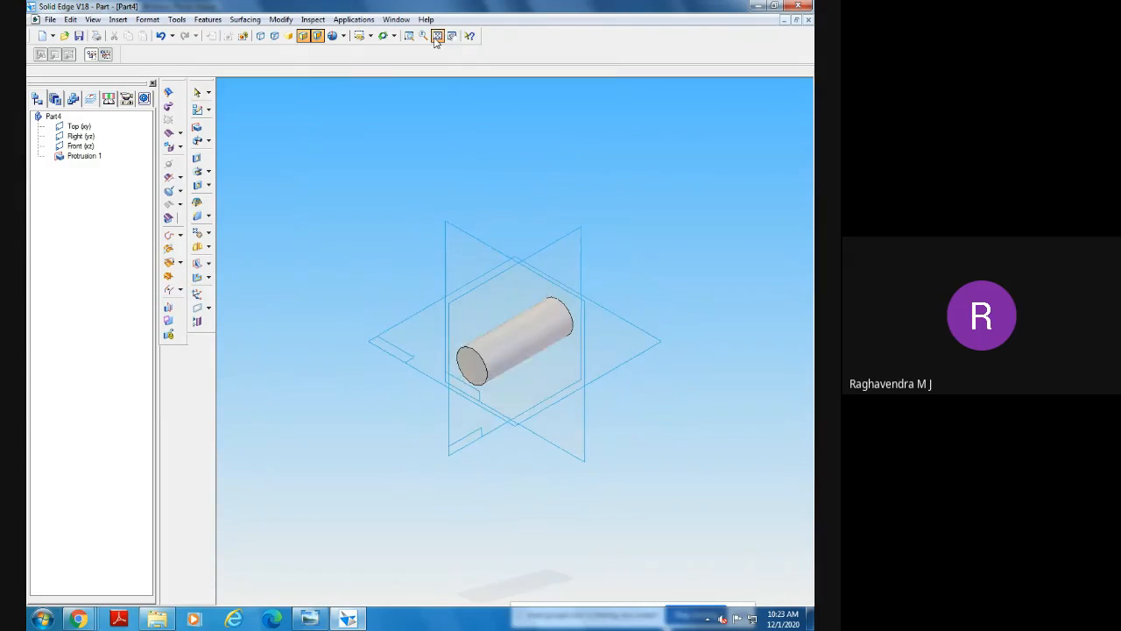
left_click(79, 35)
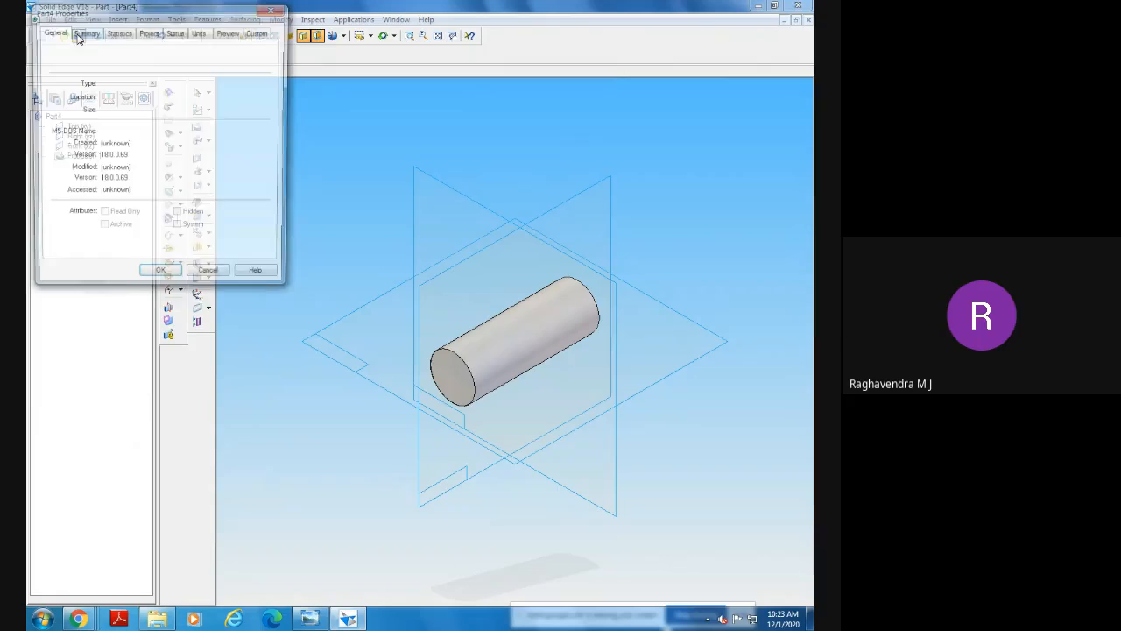
left_click(161, 277)
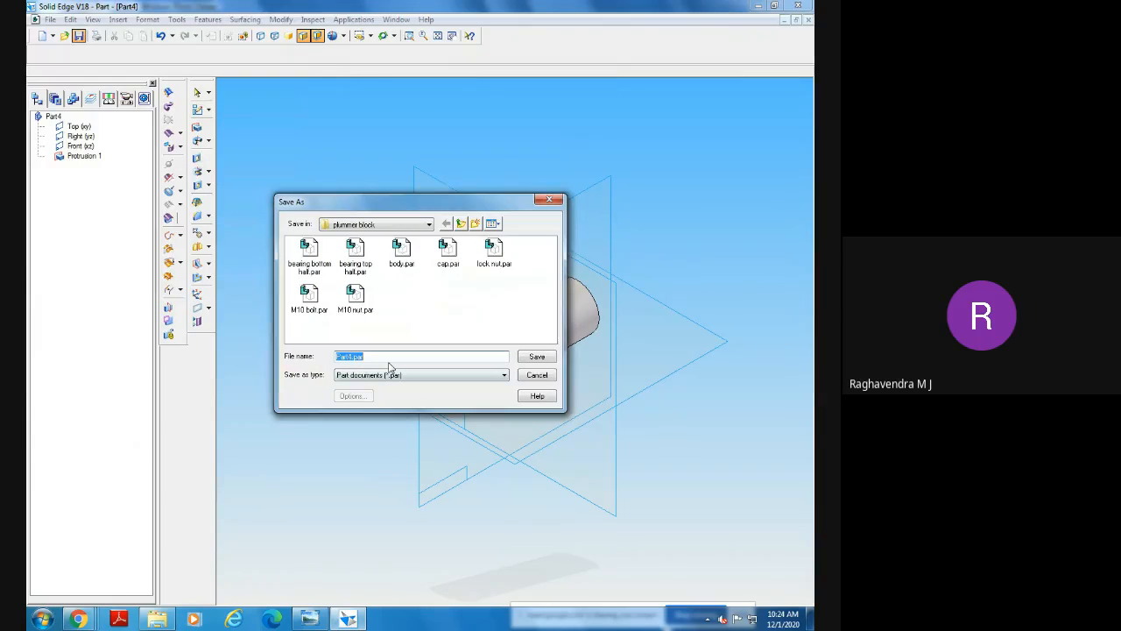
type("sah")
left_click(538, 359)
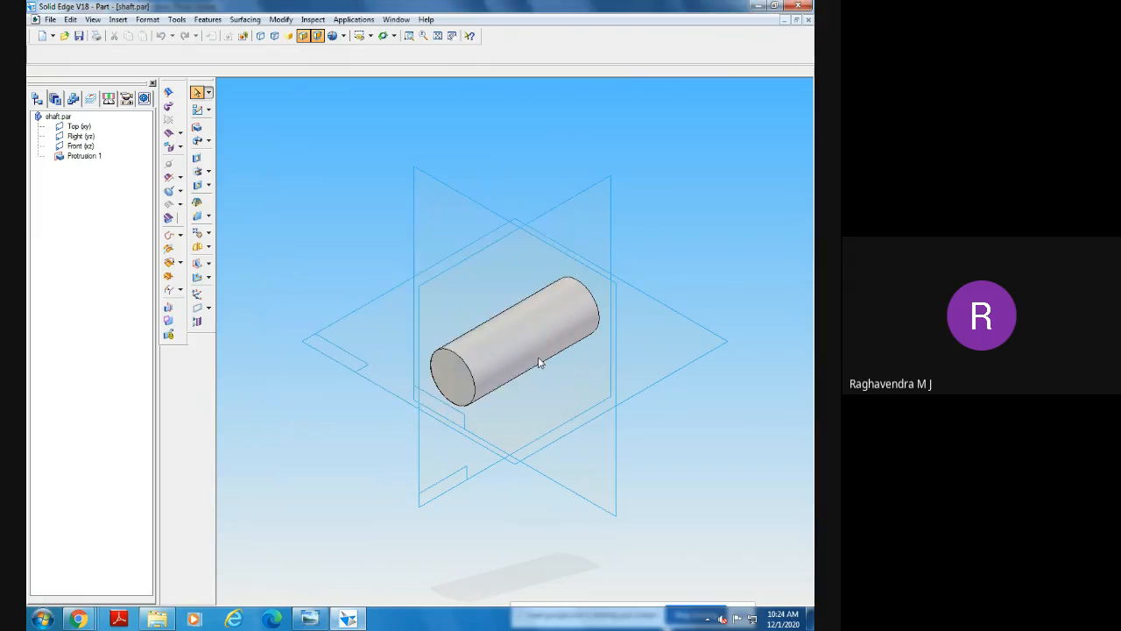
Review the parts sheet in Windows Photo Viewer, check the saved part files in the plummer block folder in Windows Explorer, and refresh the folder.
left_click(309, 618)
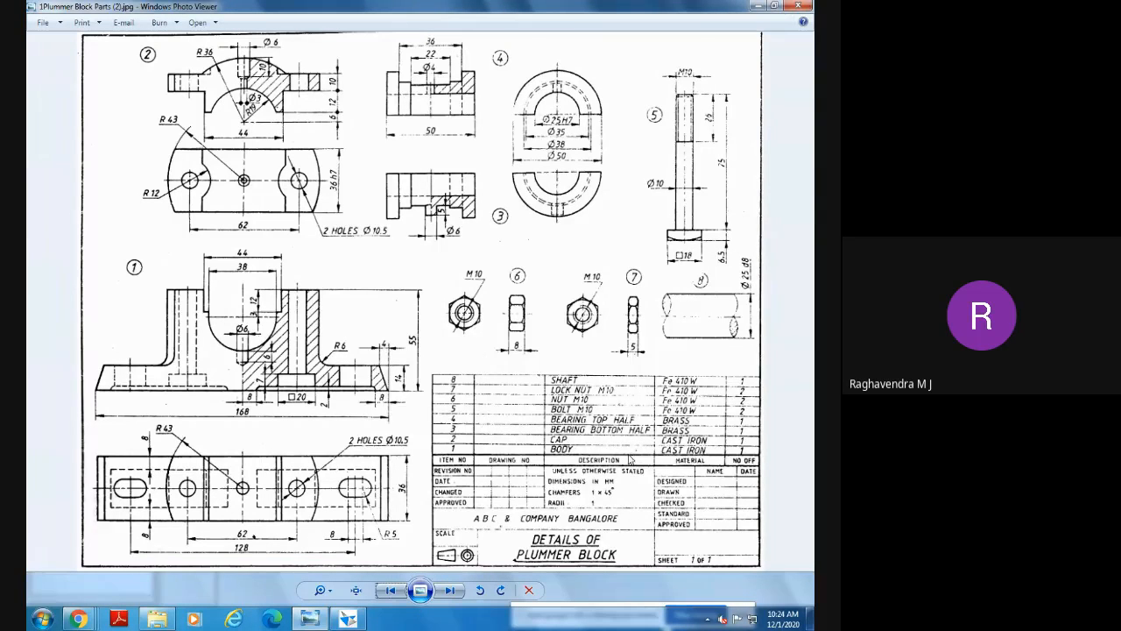
left_click(156, 618)
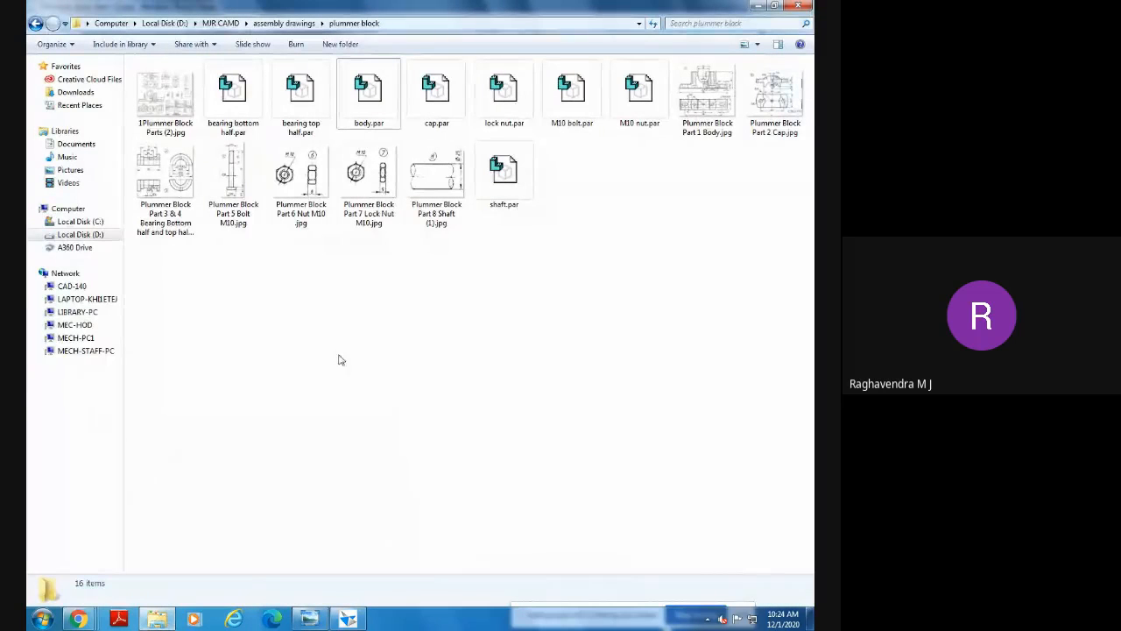
left_click(233, 94)
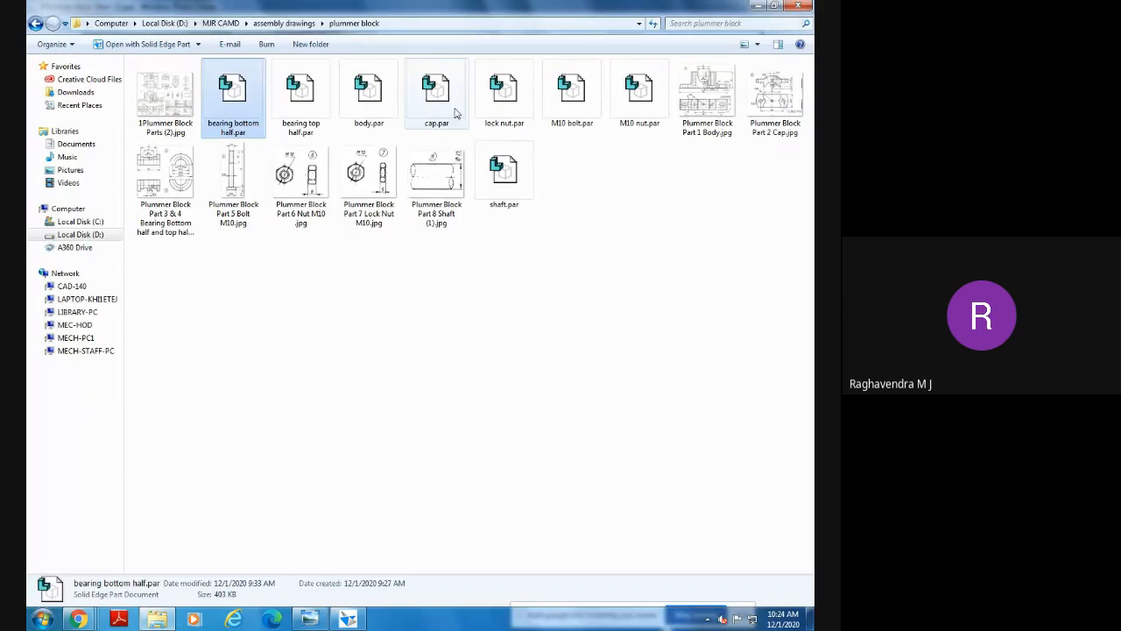
left_click(373, 102)
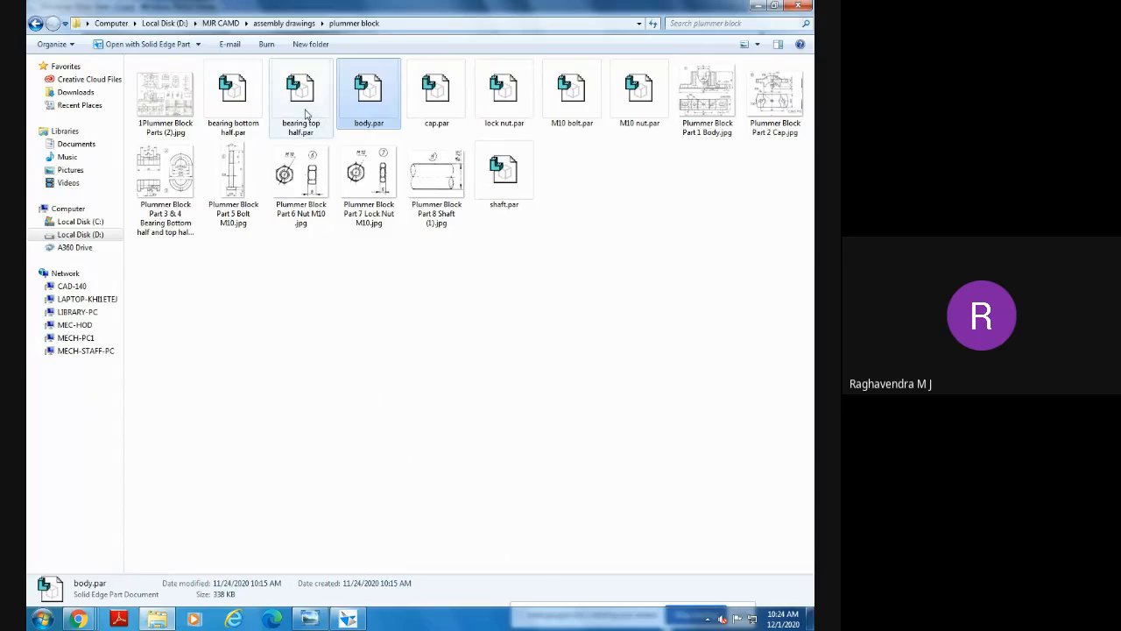
left_click(436, 92)
left_click(300, 95)
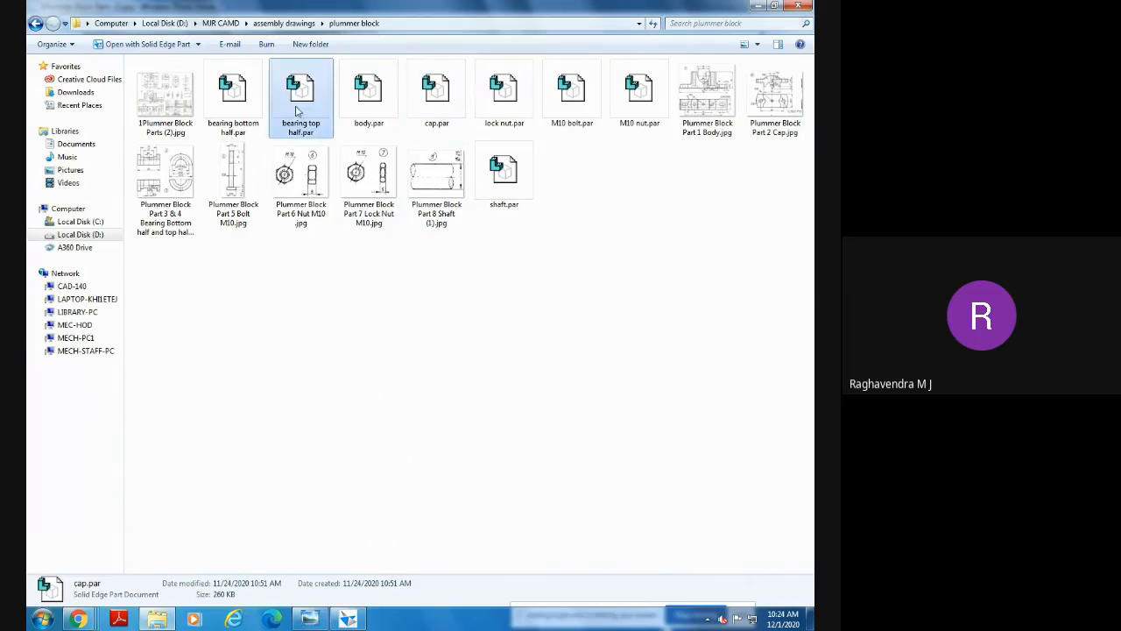
left_click(243, 112)
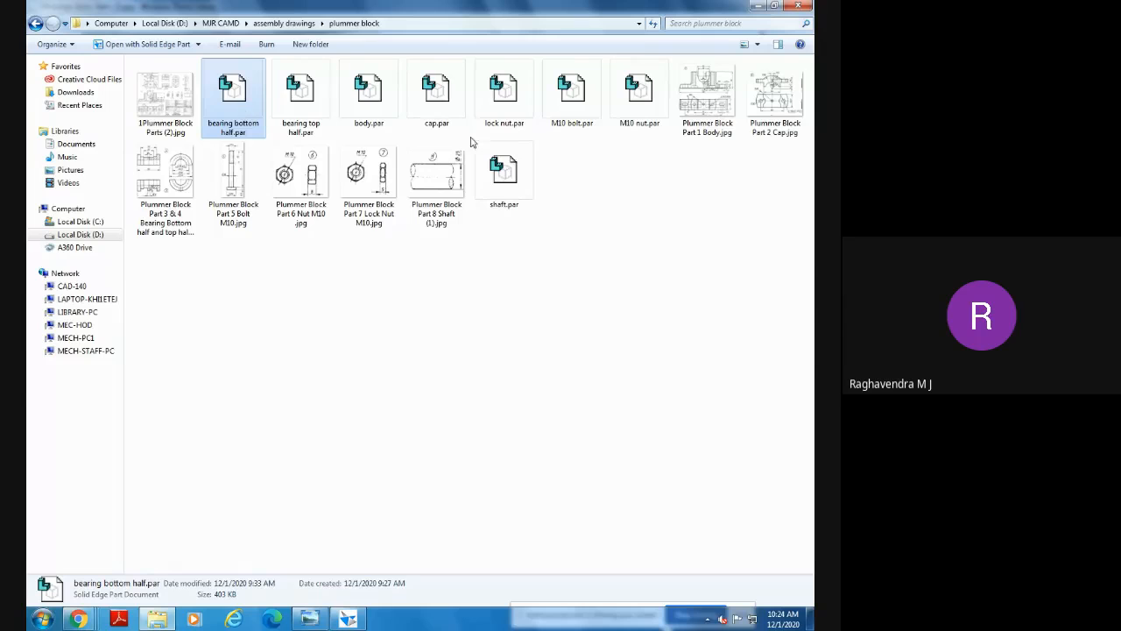
left_click(506, 123)
left_click(572, 112)
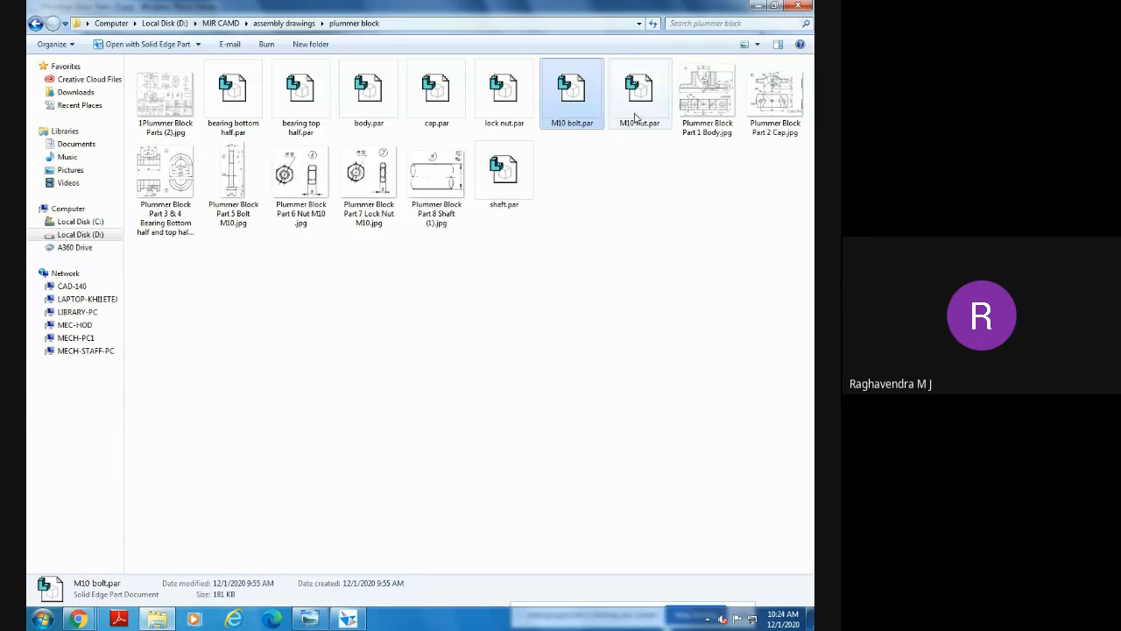
left_click(638, 116)
left_click(513, 191)
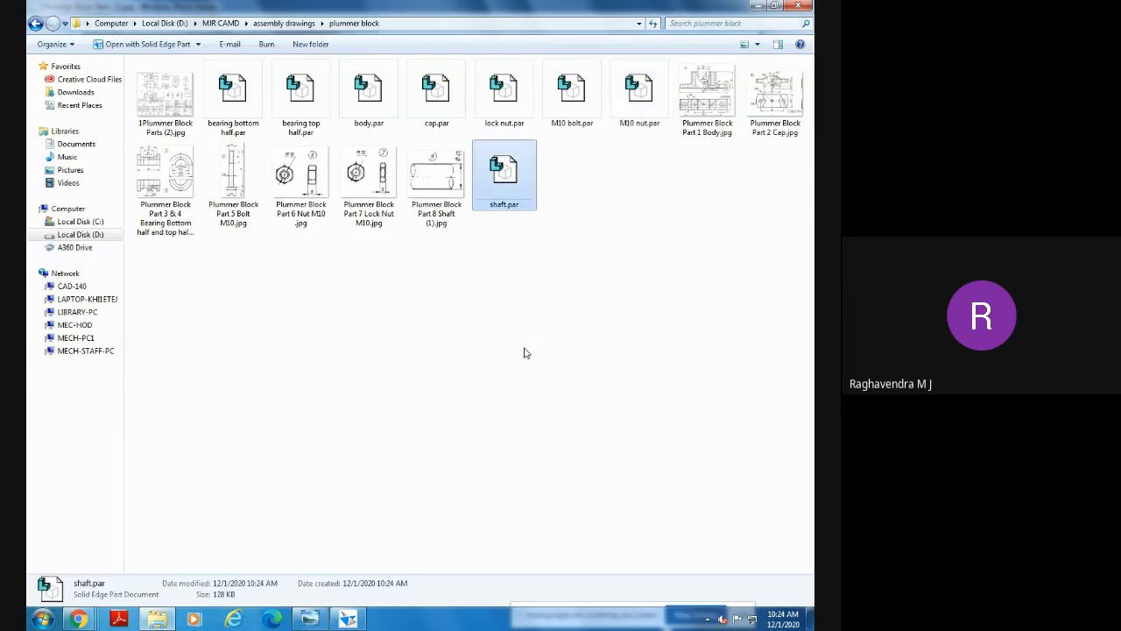
right_click(479, 366)
left_click(498, 410)
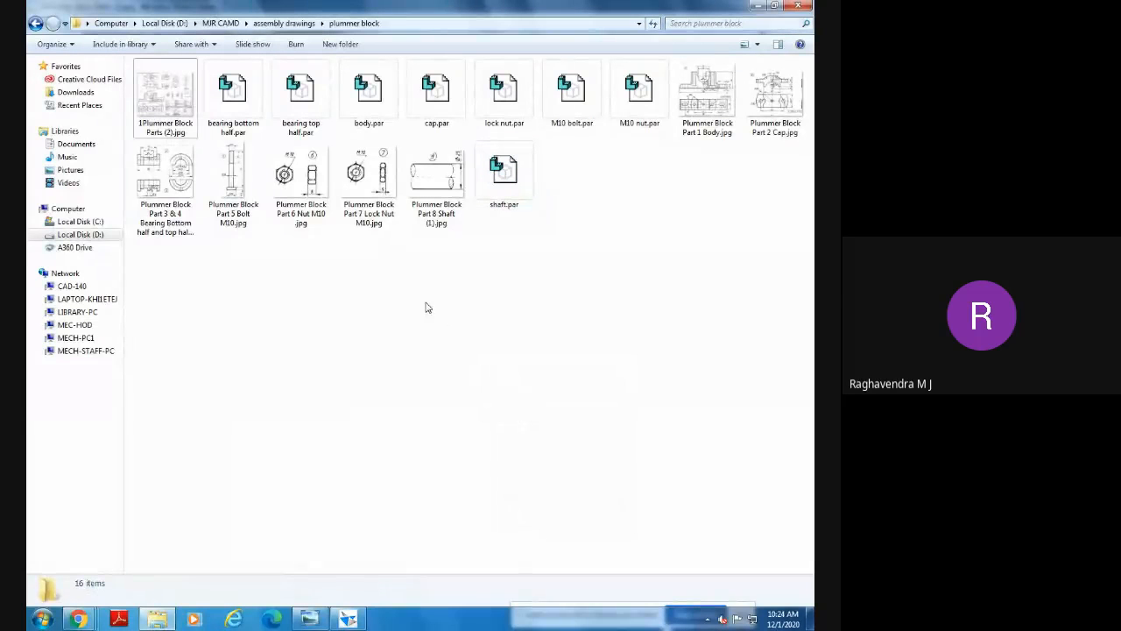
Create a new folder named 2d drawings inside the plummer block folder.
right_click(263, 329)
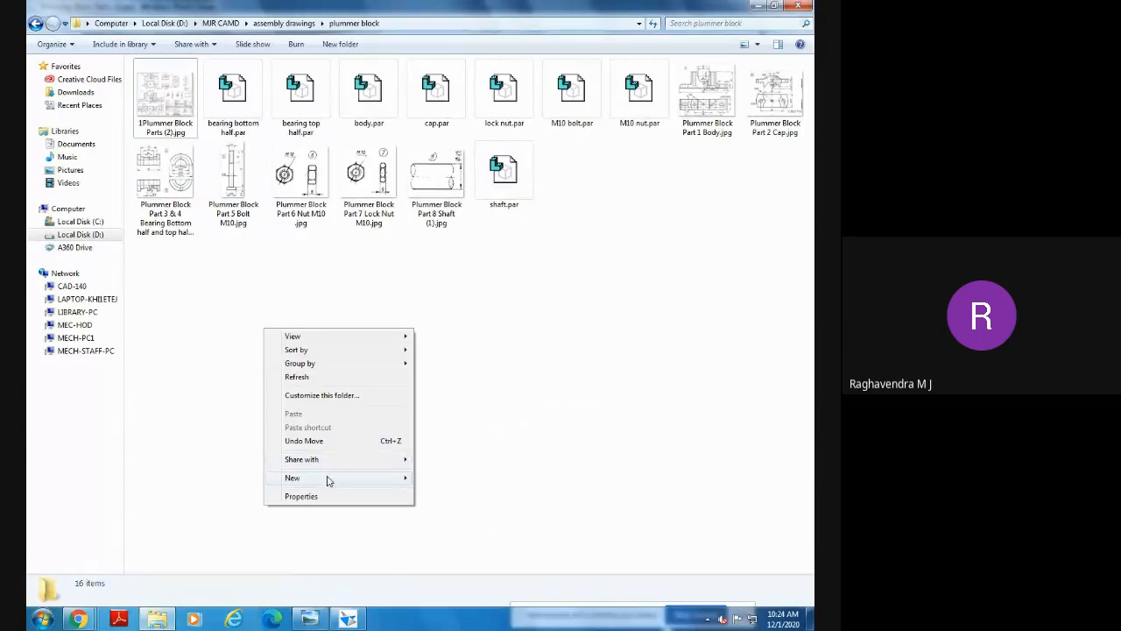
mouse_move(324, 478)
left_click(448, 302)
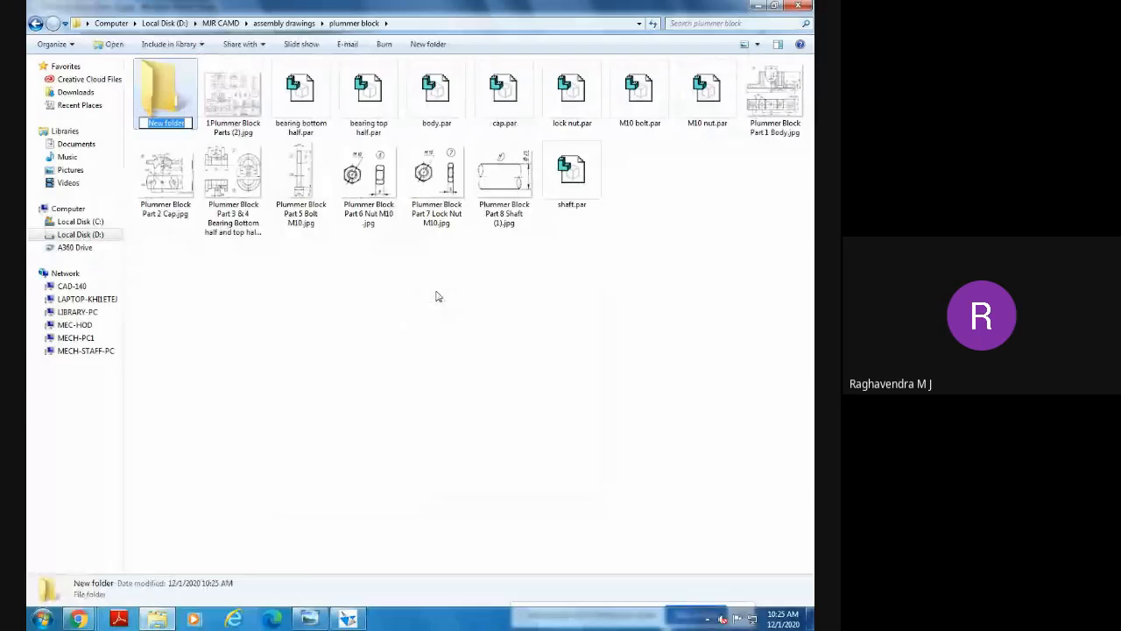
type("2d")
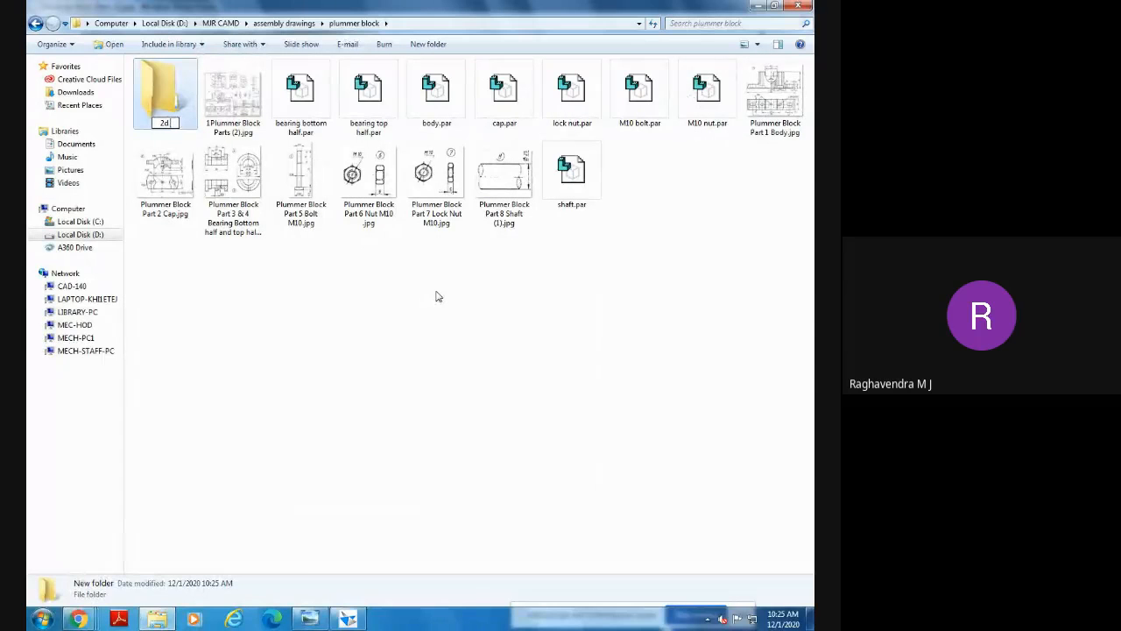
type(" dra")
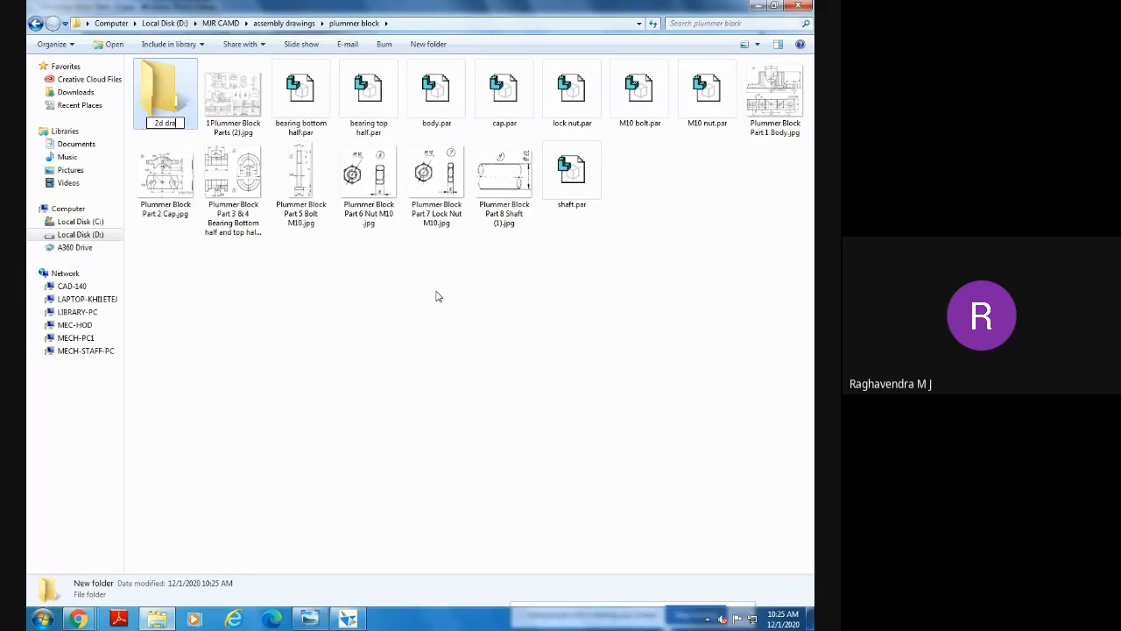
type("wings")
left_click(427, 361)
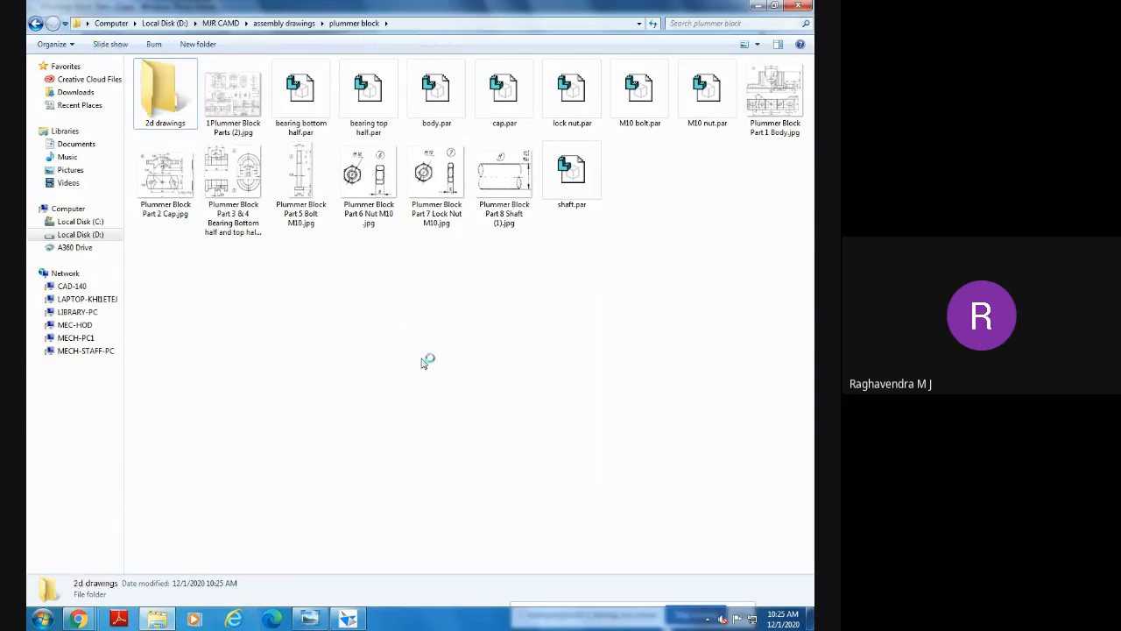
Move all the plummer block JPG drawing images into the 2d drawings folder.
left_click_drag(233, 95, 165, 99)
left_click_drag(258, 255, 165, 95)
left_click_drag(342, 256, 177, 169)
left_click_drag(338, 267, 226, 211)
left_click(253, 270)
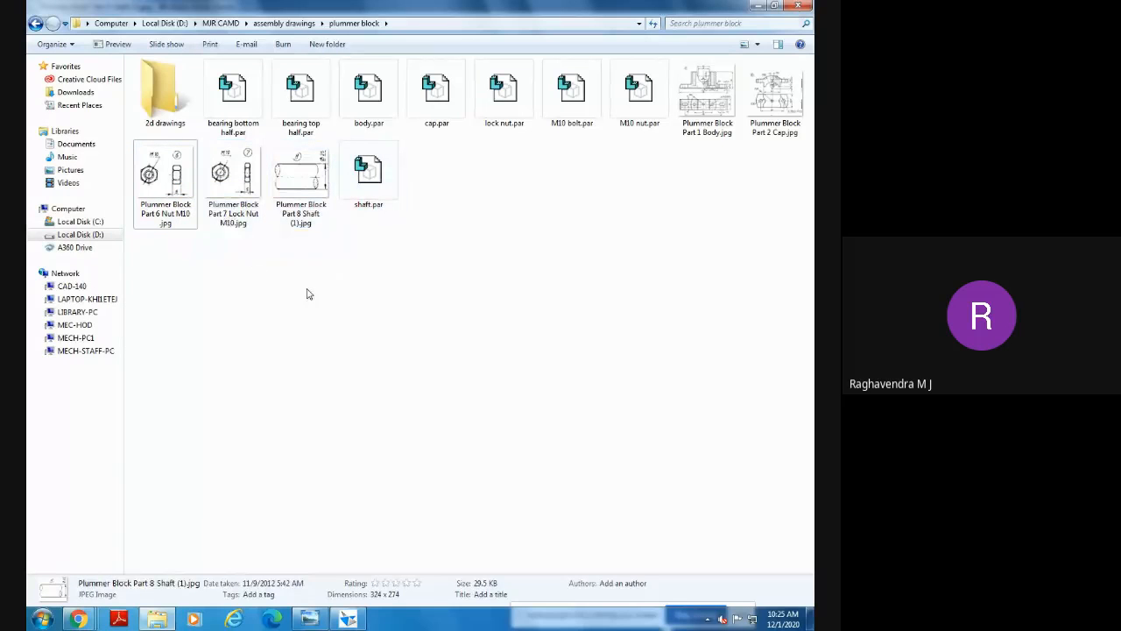
left_click_drag(307, 292, 154, 117)
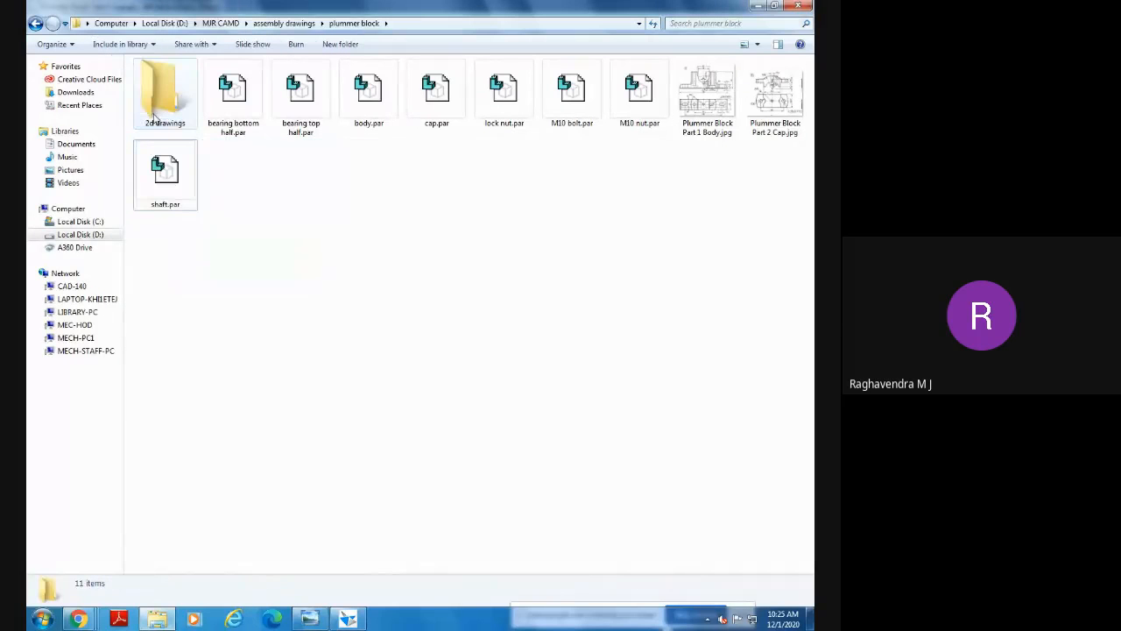
left_click_drag(792, 182, 730, 119)
left_click(732, 130)
left_click_drag(781, 209, 167, 108)
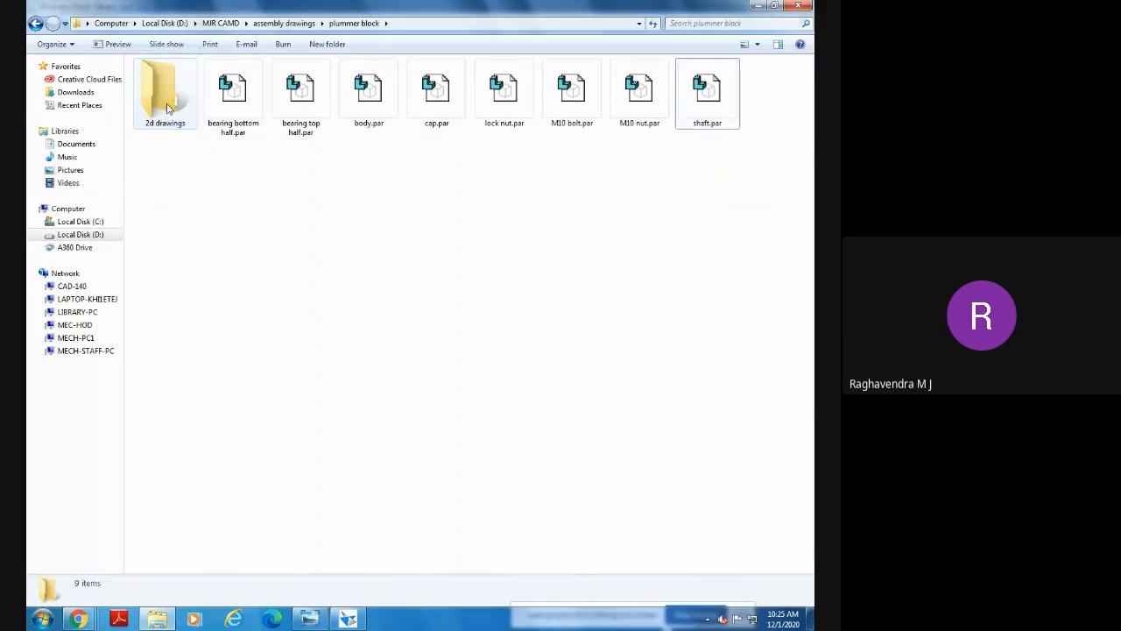
Go through the part files from bearing bottom half.par to shaft.par in the plummer block folder, and refresh the folder.
left_click(235, 105)
left_click(305, 119)
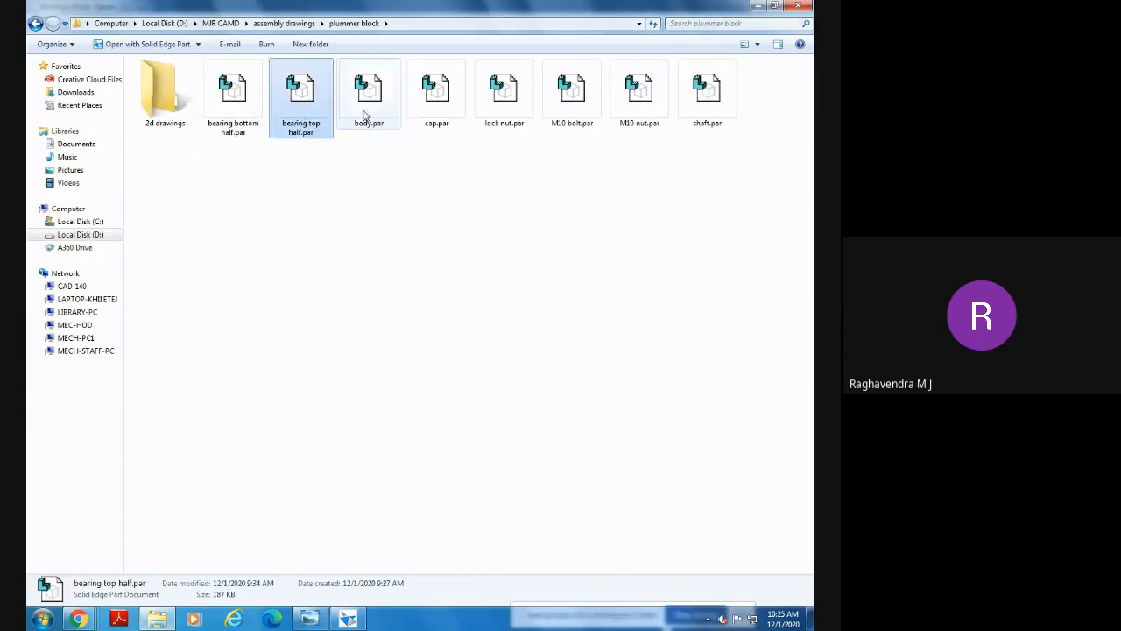
left_click(369, 113)
left_click(436, 112)
left_click(505, 113)
left_click(572, 112)
left_click(639, 112)
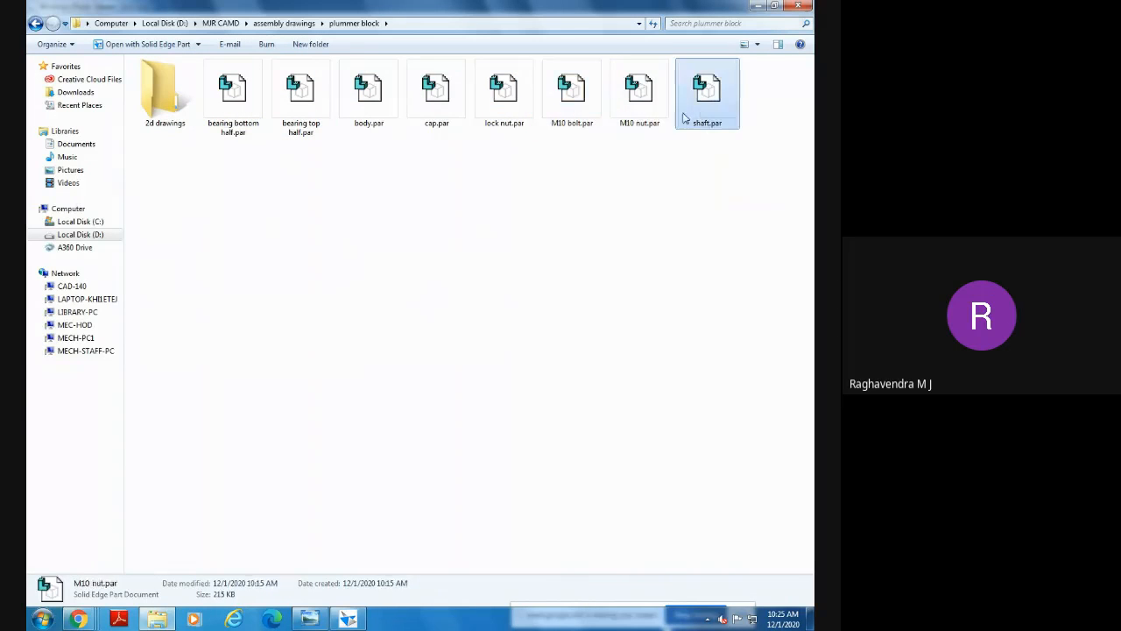
left_click(623, 290)
right_click(484, 290)
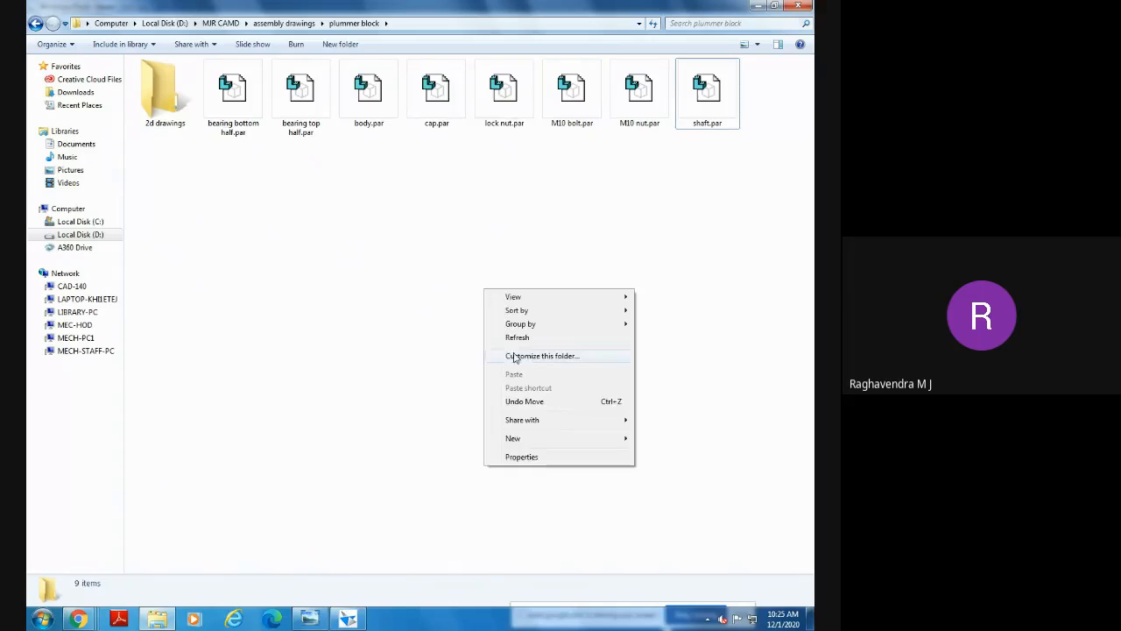
left_click(516, 337)
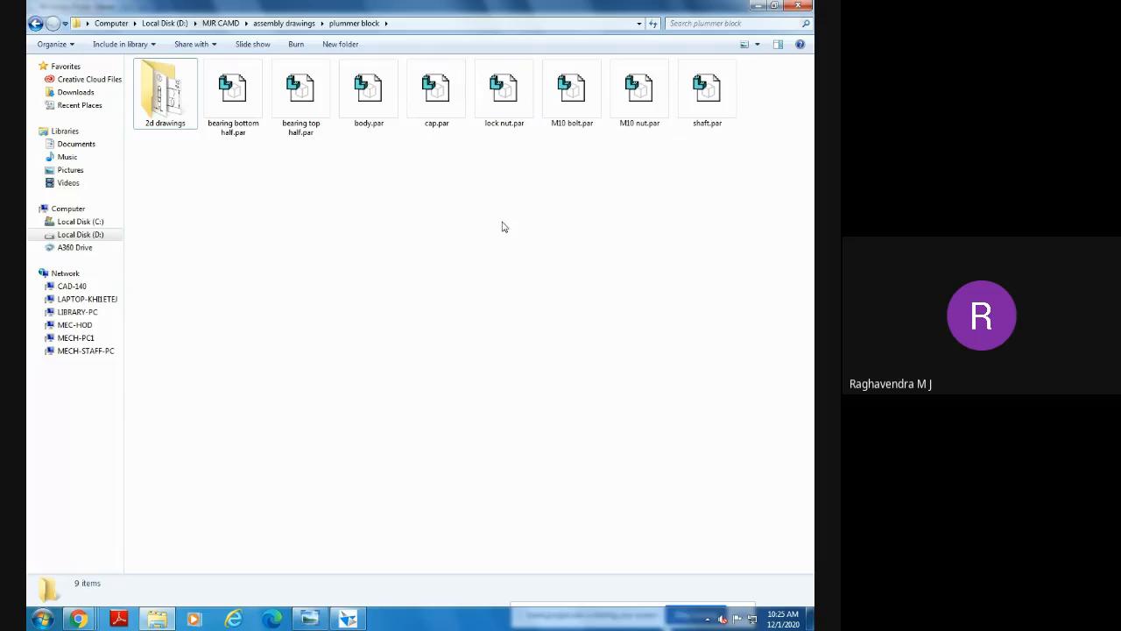
Switch to Solid Edge, close the shaft part and create a new assembly document.
left_click(314, 621)
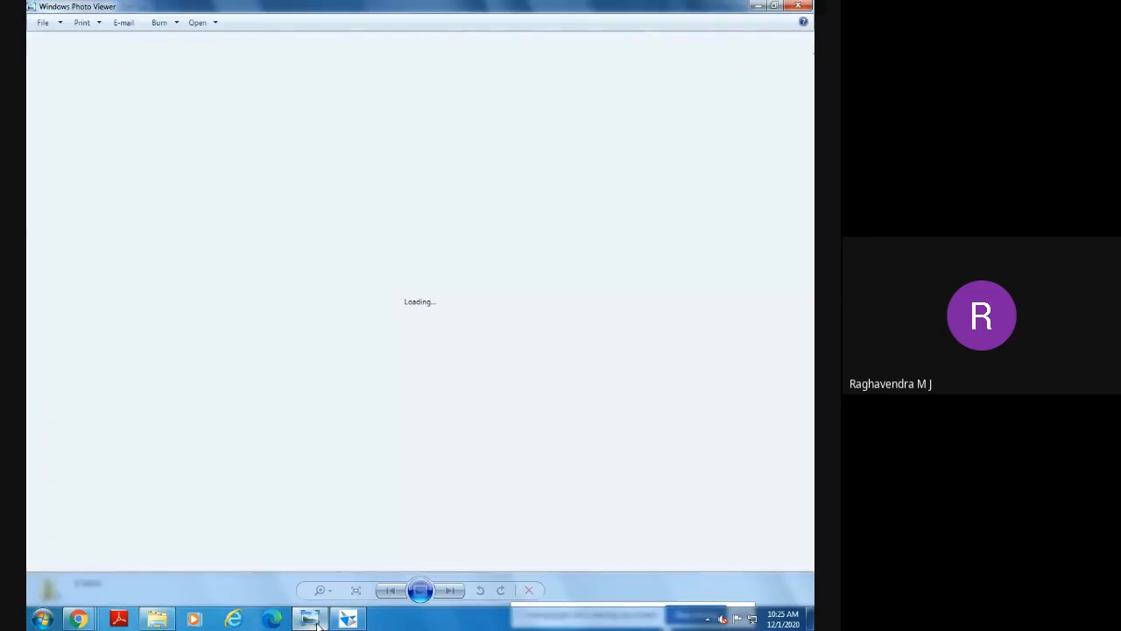
left_click(346, 621)
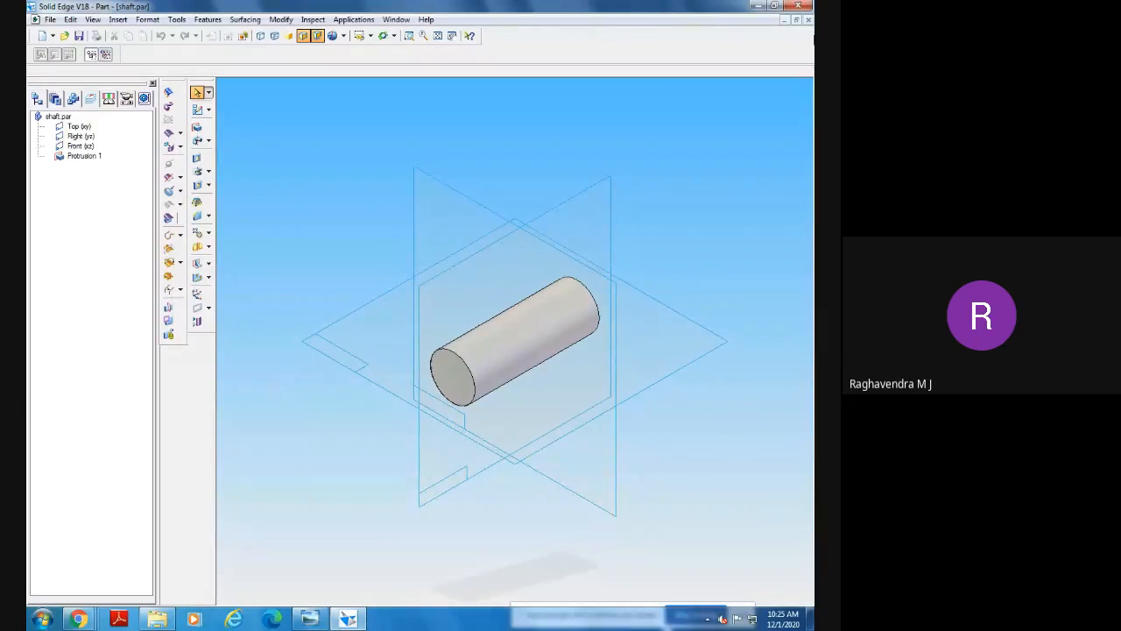
left_click(808, 20)
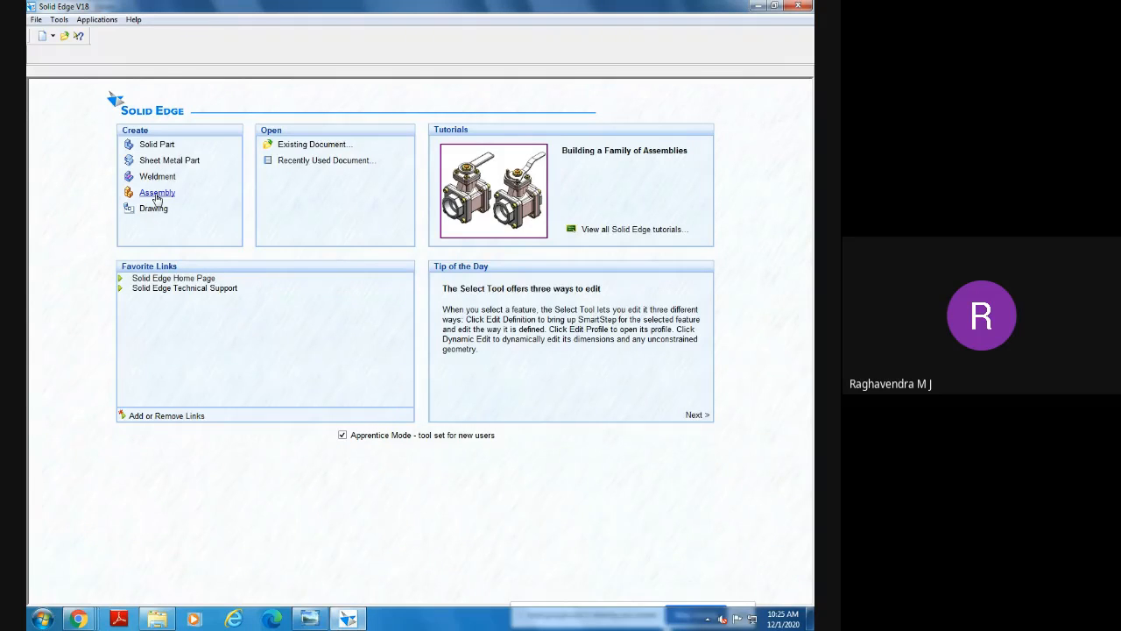
left_click(157, 193)
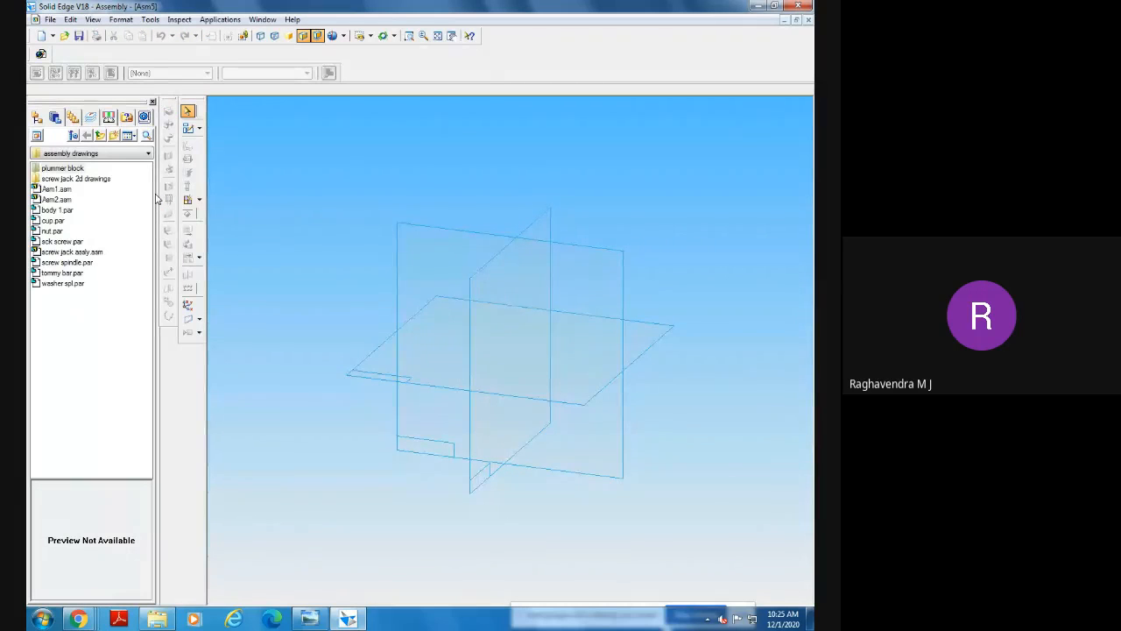
Browse the assembly's parts library from MJR CAMD through assembly drawings into the plummer block folder.
left_click(147, 154)
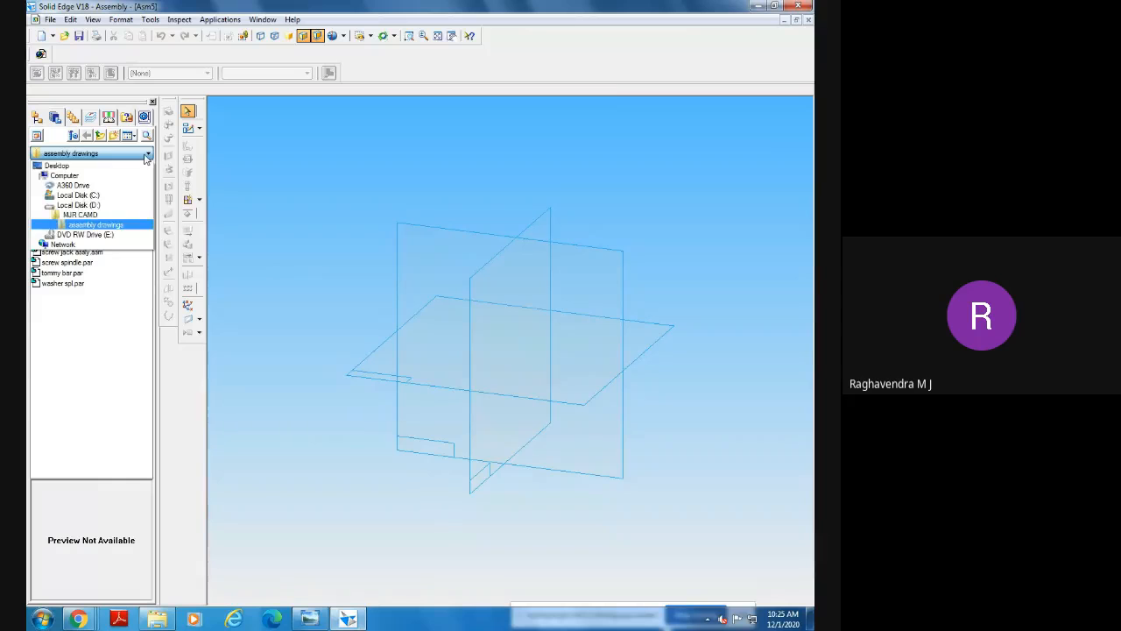
left_click(127, 215)
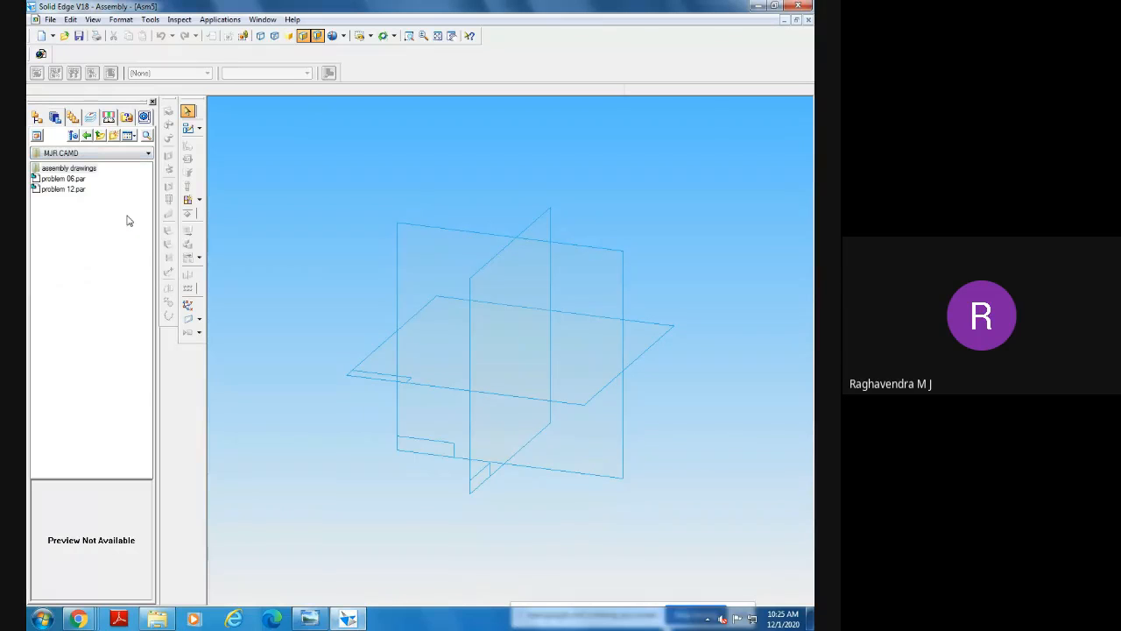
double_click(70, 169)
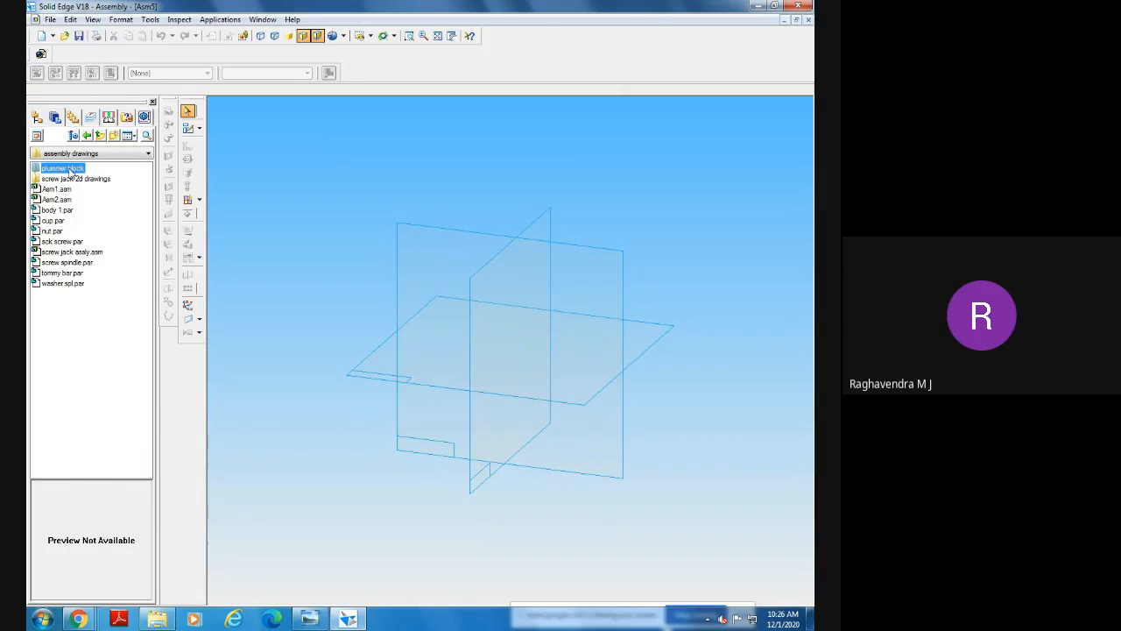
double_click(69, 169)
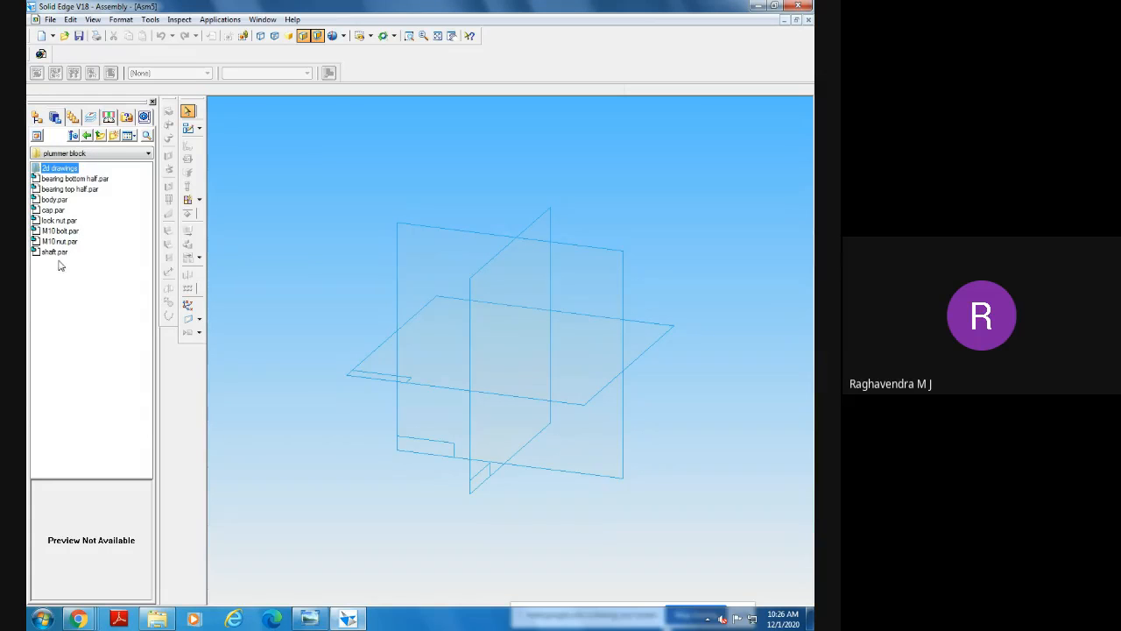
left_click(138, 158)
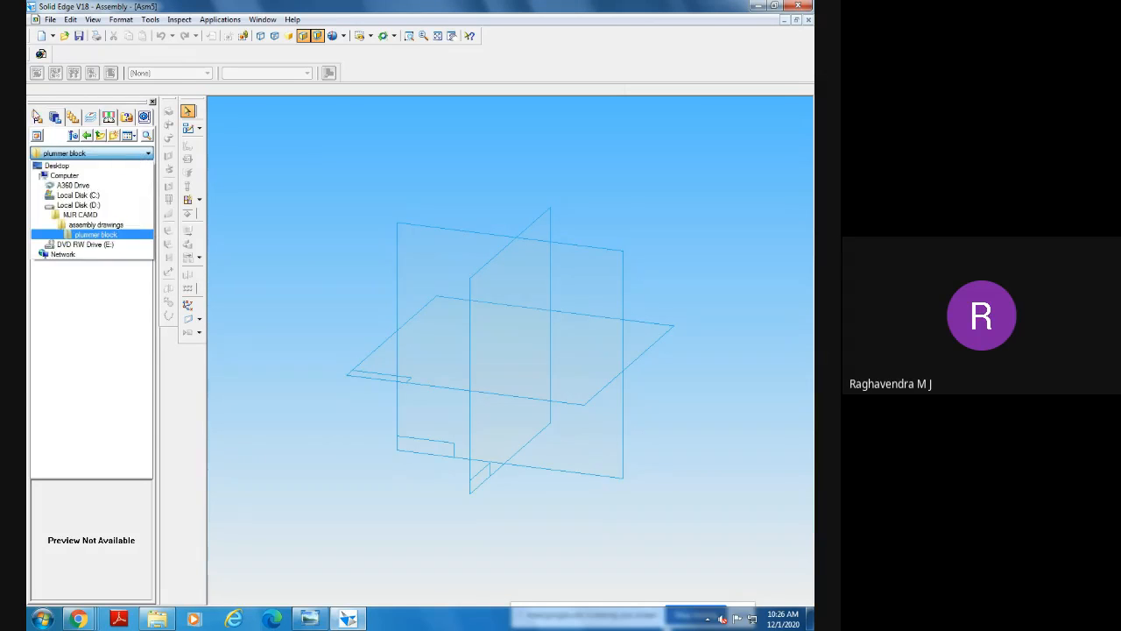
left_click(37, 118)
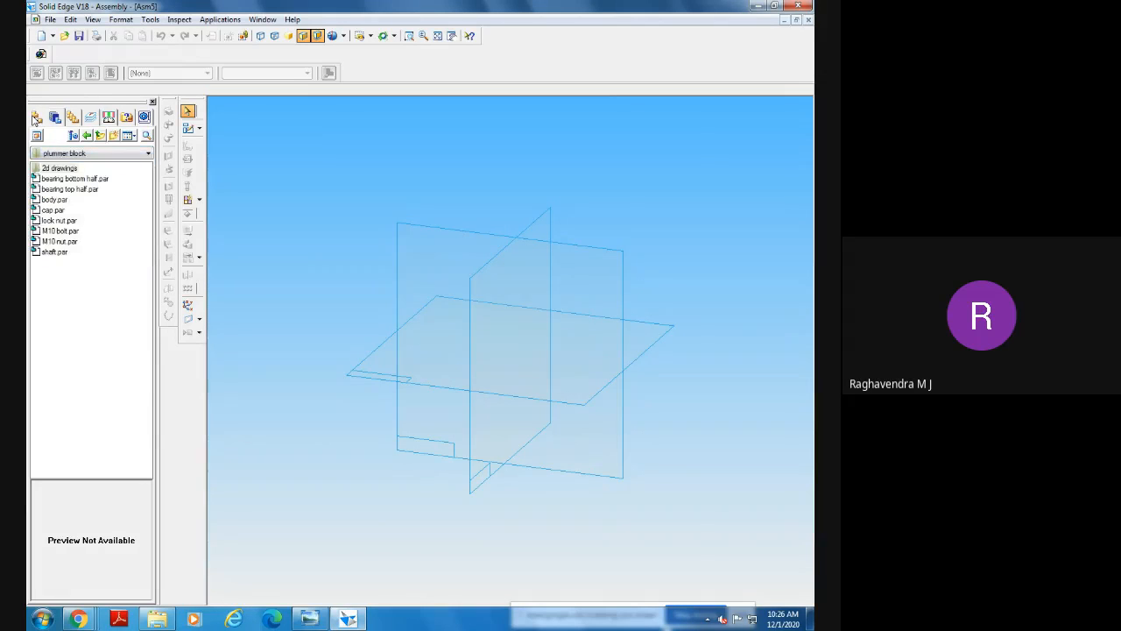
Close the EdgeBar and reopen it in the assembly.
left_click(152, 101)
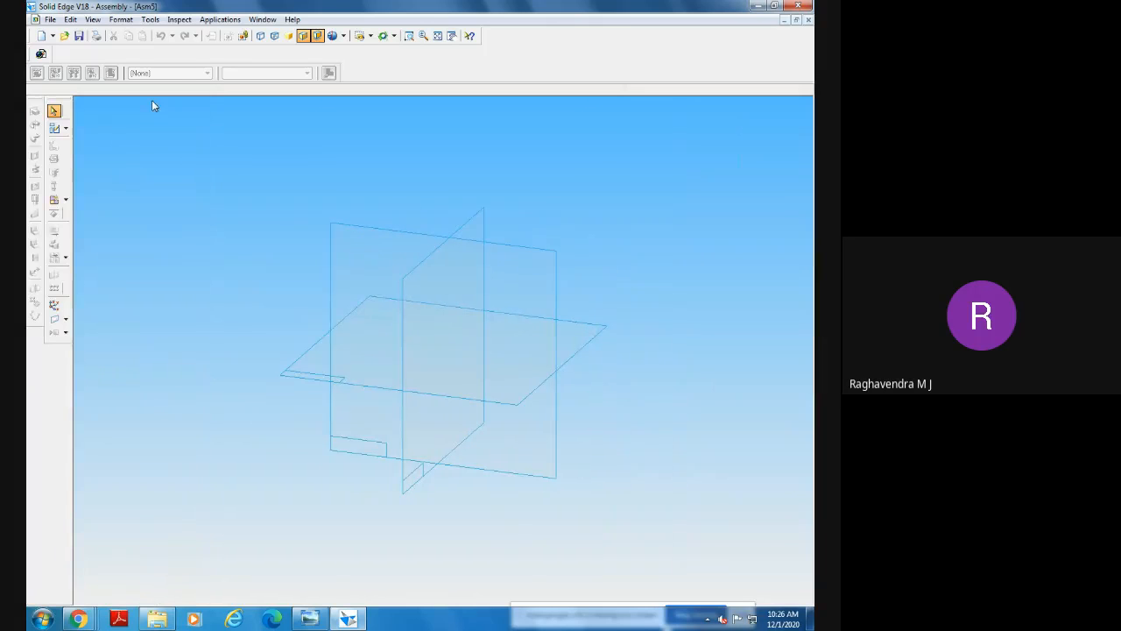
left_click(150, 19)
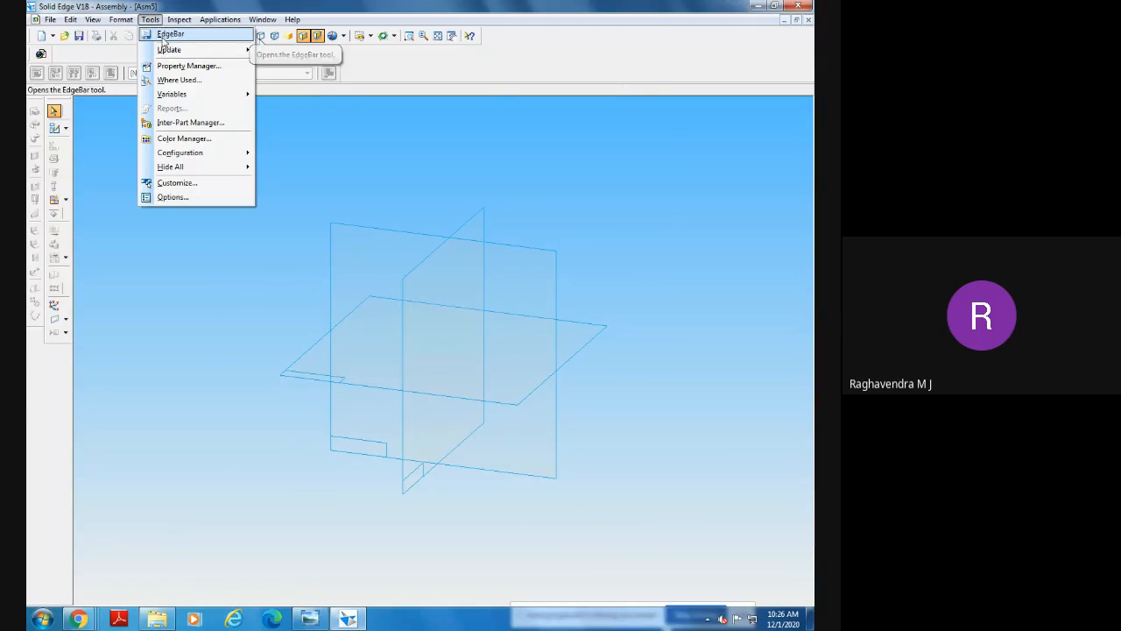
left_click(162, 37)
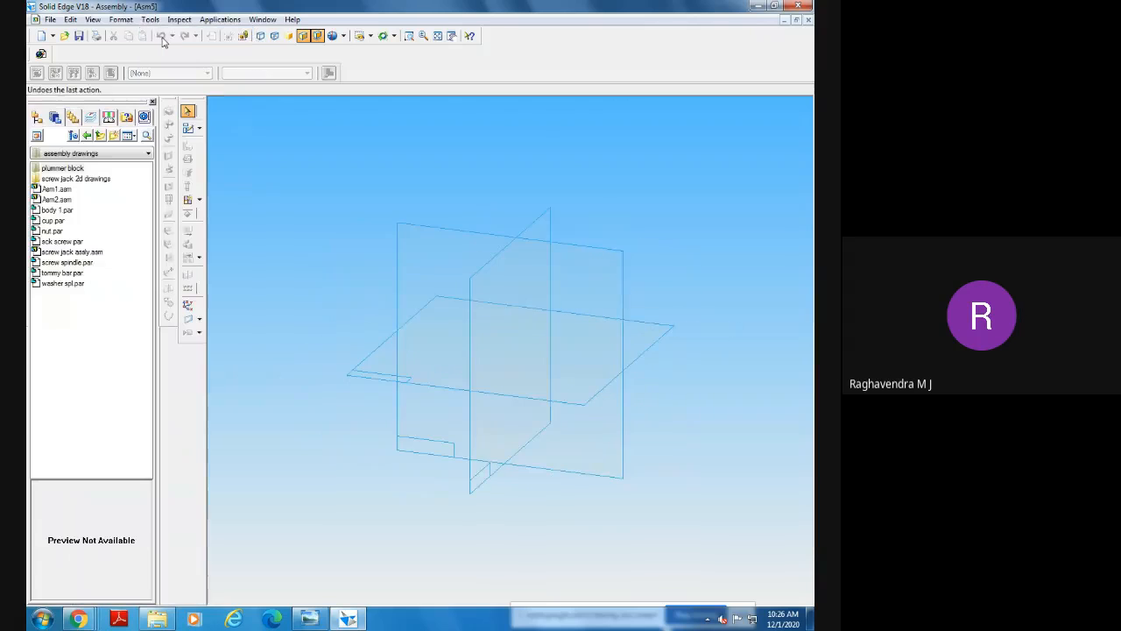
left_click(37, 117)
left_click(54, 119)
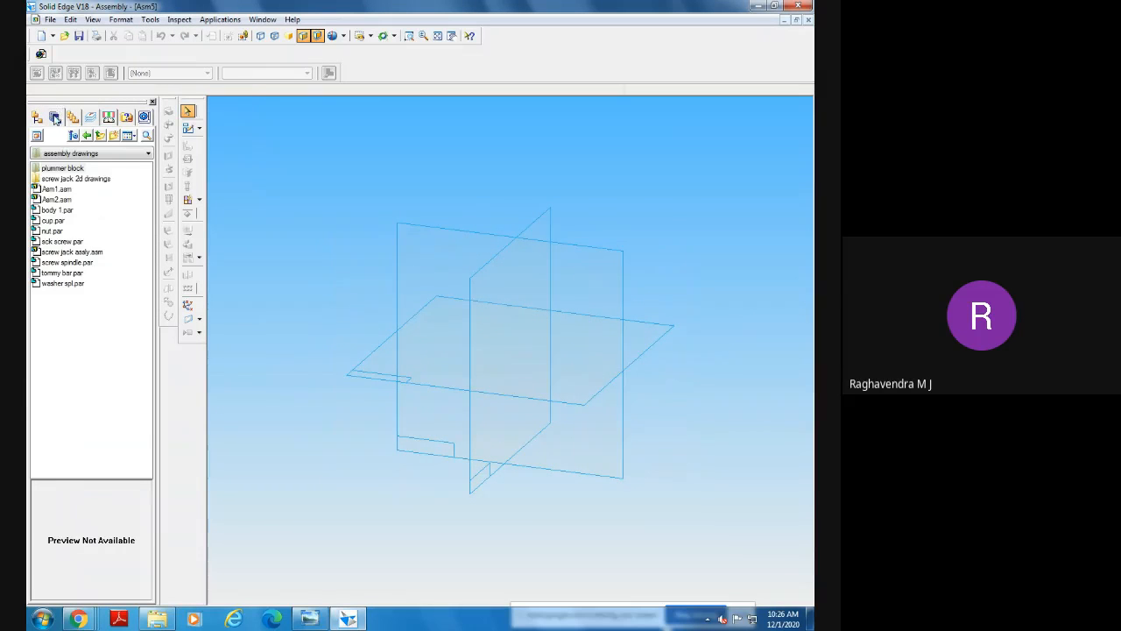
Browse the parts library up to MJR CAMD and back through assembly drawings into the plummer block folder.
left_click(108, 155)
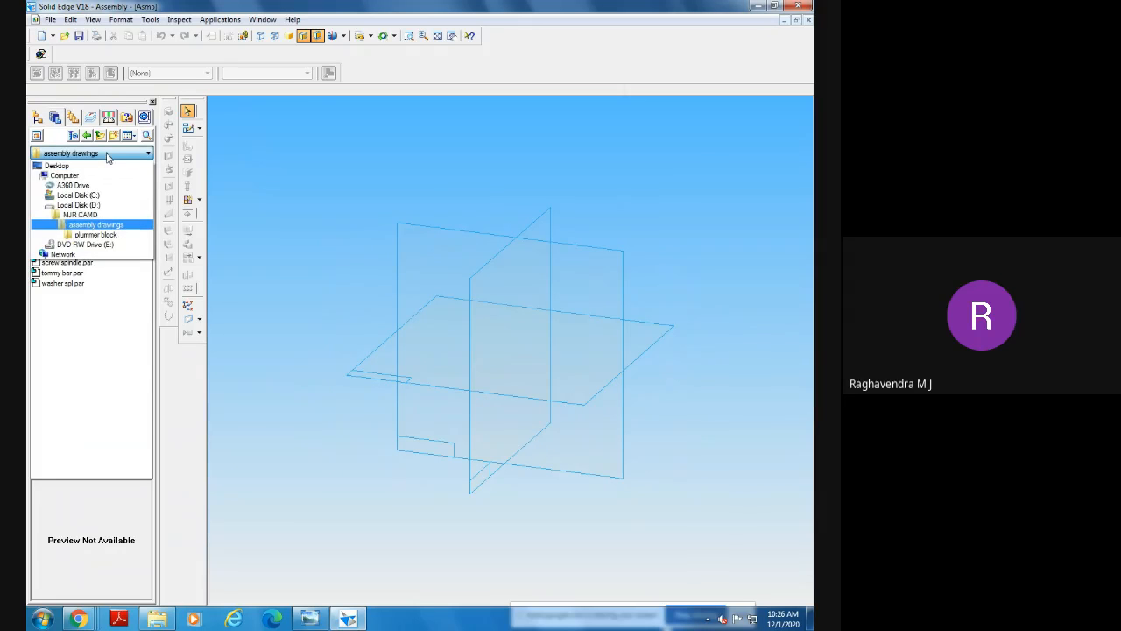
left_click(83, 214)
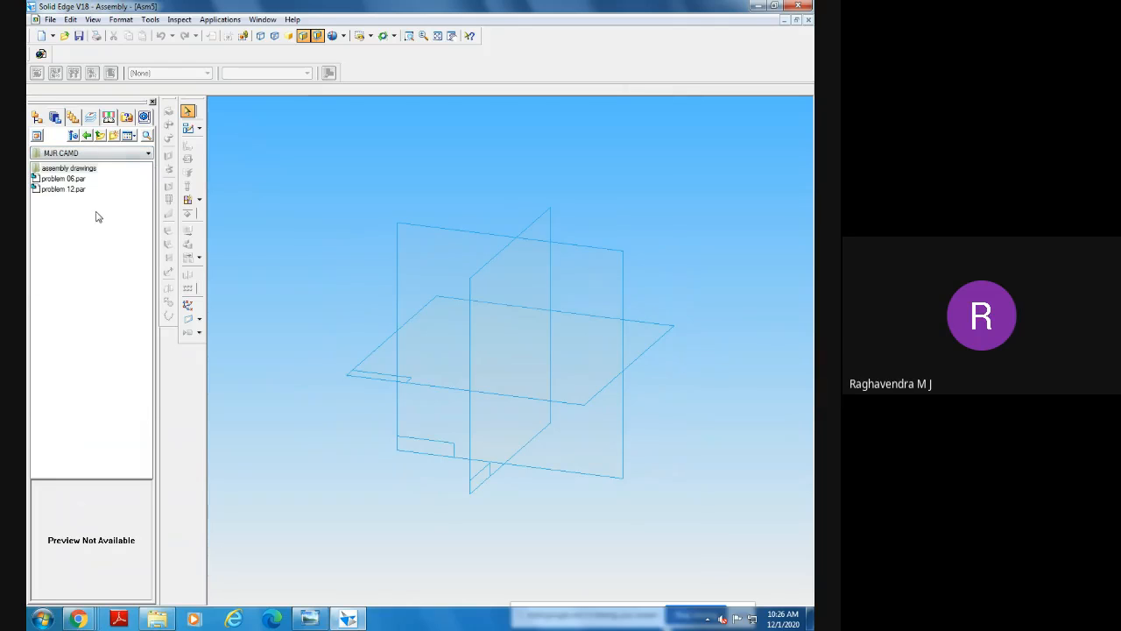
double_click(63, 169)
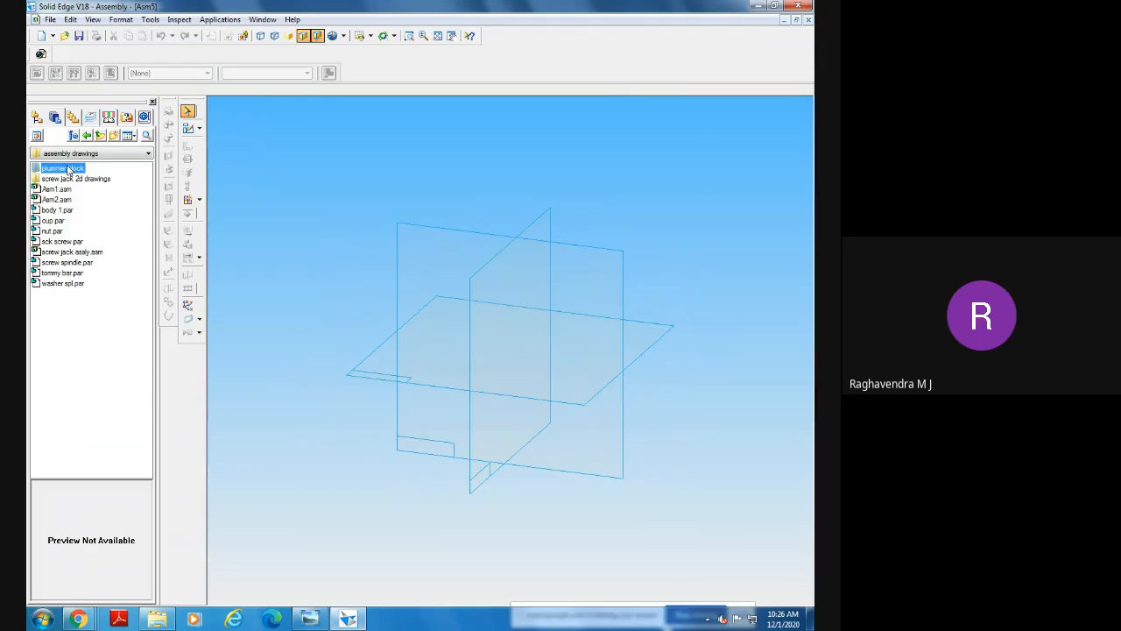
double_click(68, 169)
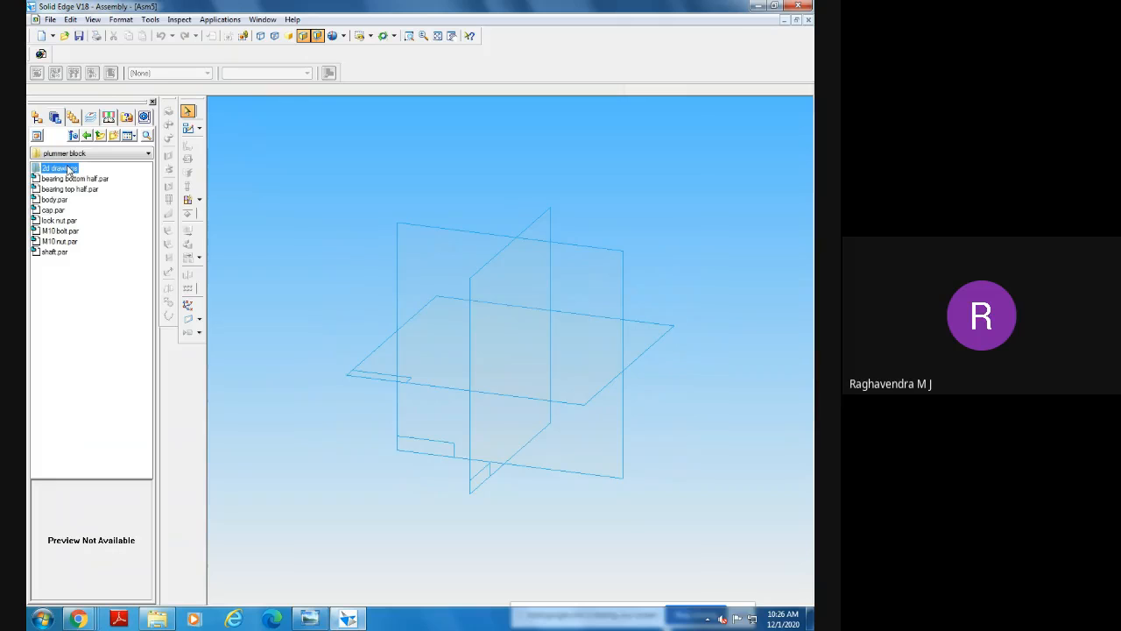
Place body.par from the plummer block folder as the first part in the new assembly.
left_click(64, 305)
left_click(55, 199)
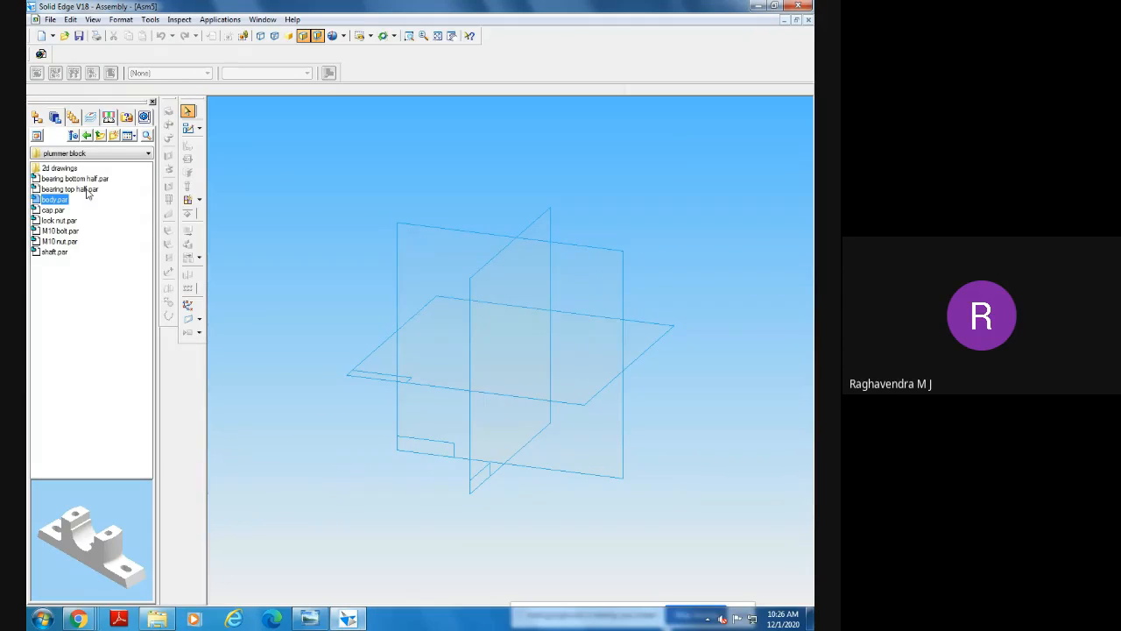
left_click_drag(160, 217, 502, 315)
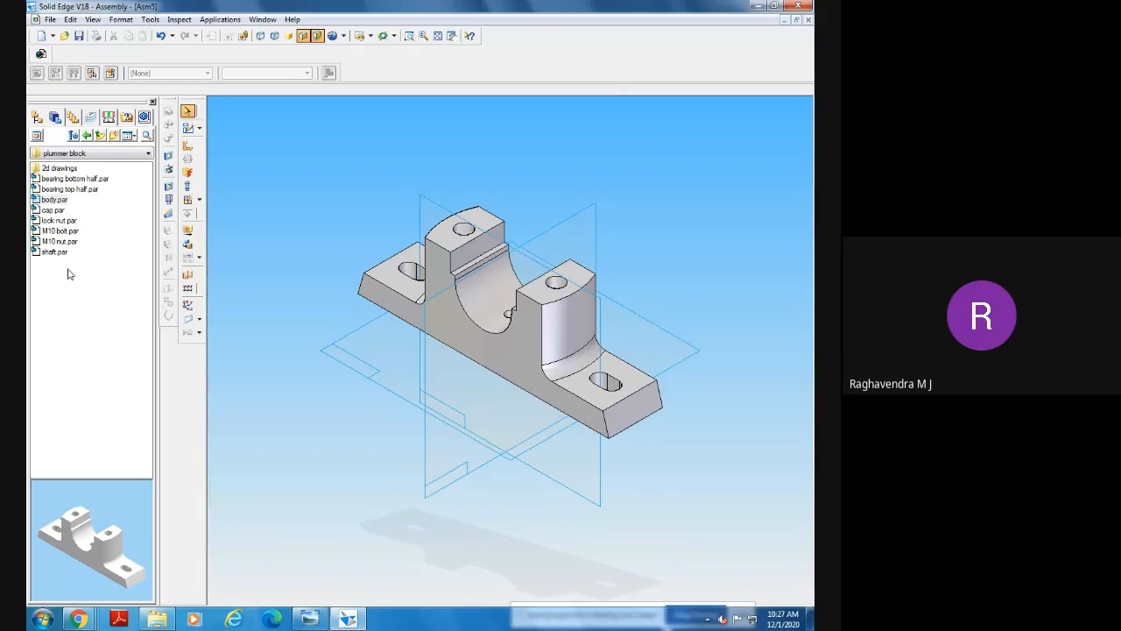
Switch to Windows Explorer and open 1Plummer Block Parts (2).jpg from the 2d drawings folder in Windows Photo Viewer, replacing the stale viewer window.
left_click(72, 189)
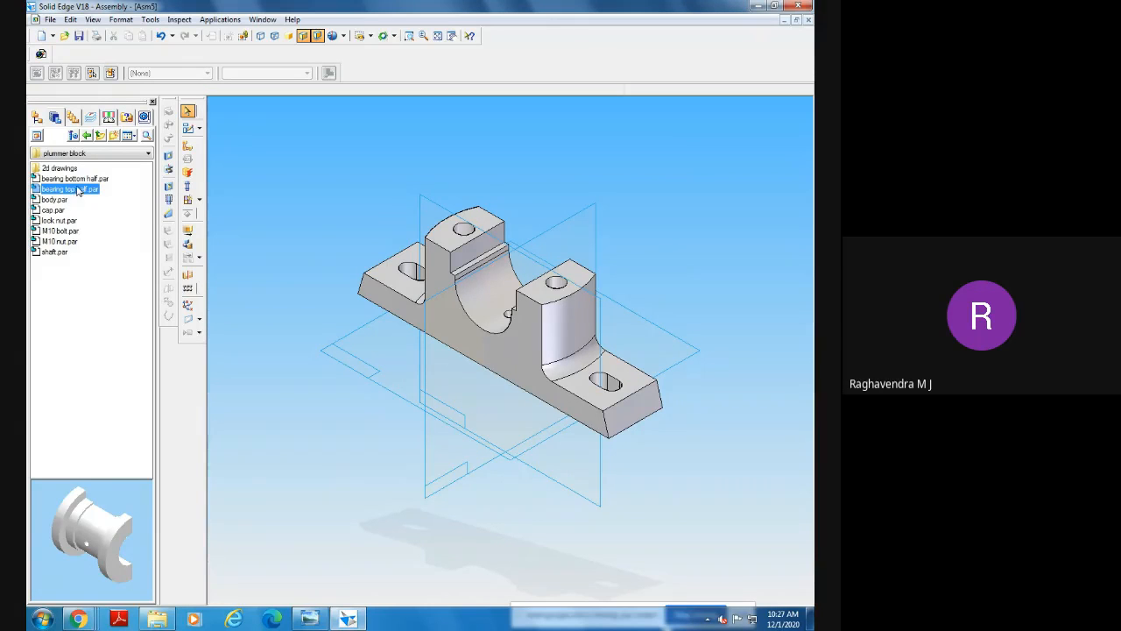
left_click(309, 618)
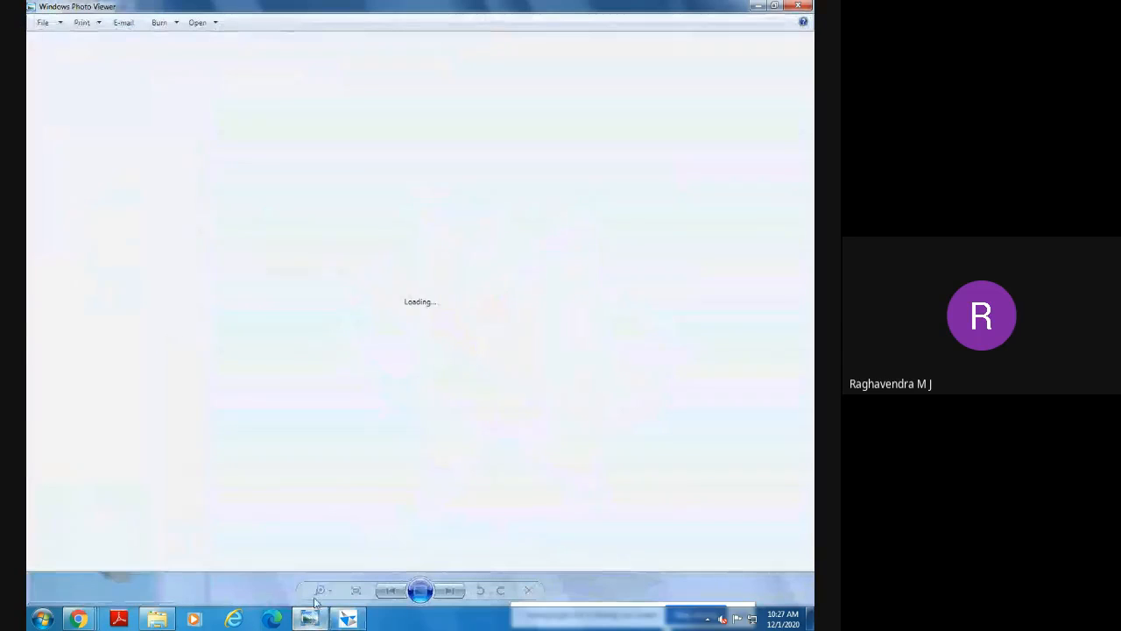
left_click(799, 6)
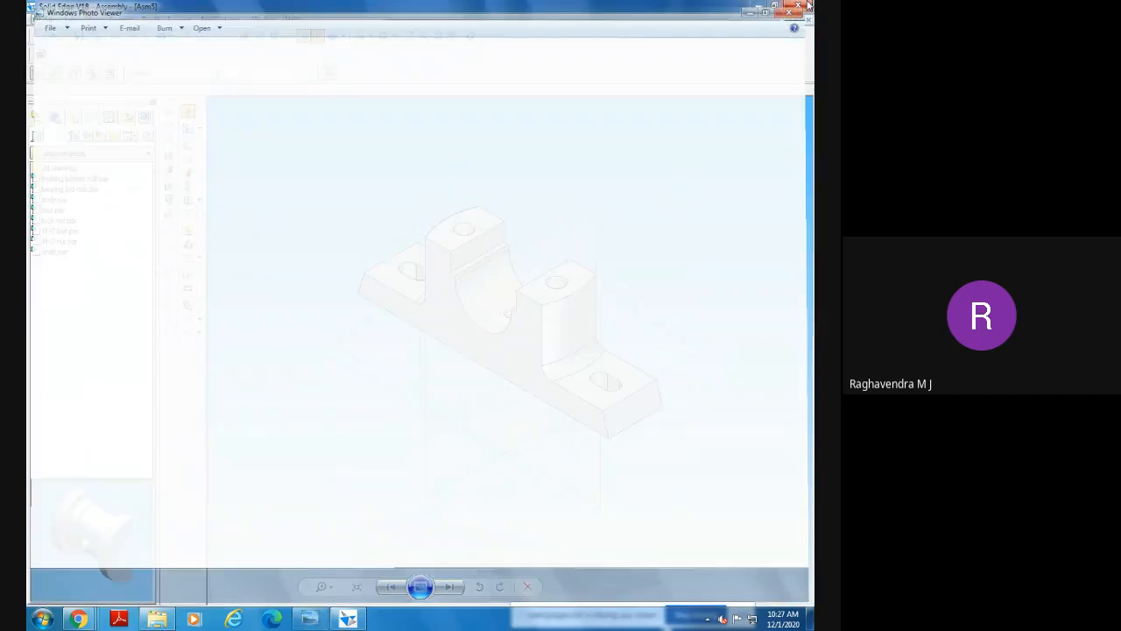
left_click(156, 619)
double_click(148, 101)
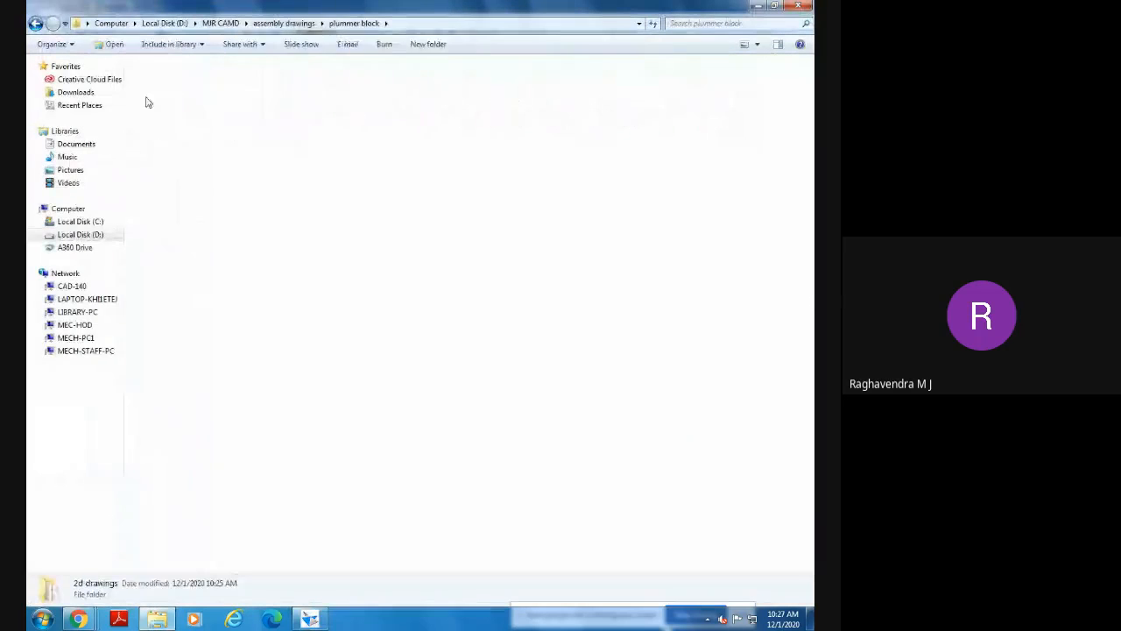
double_click(166, 96)
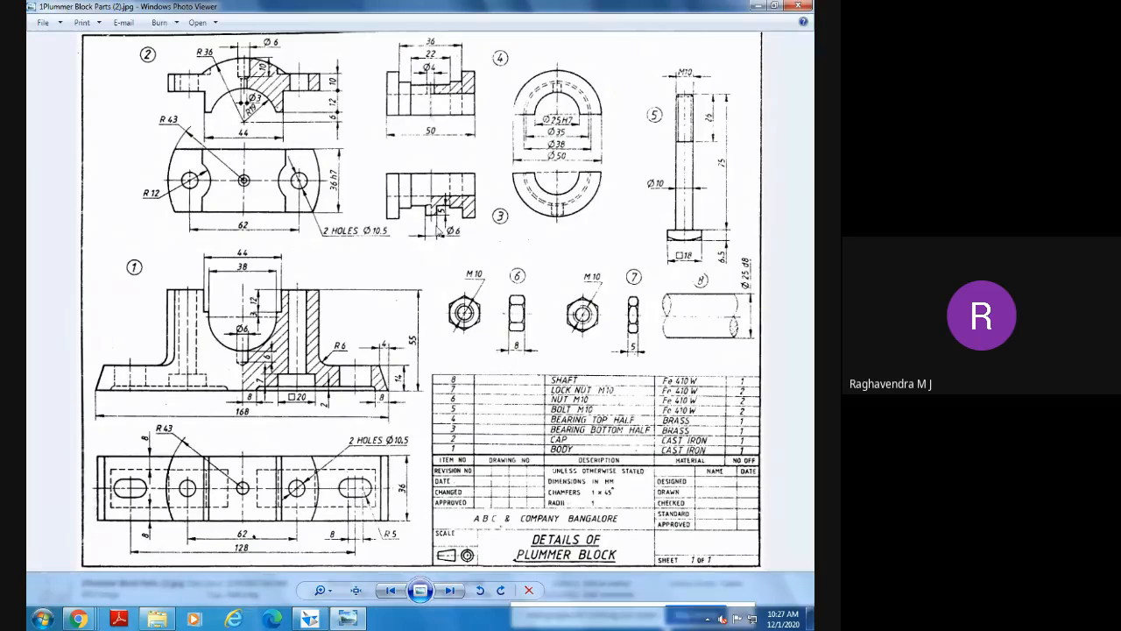
Switch back to Solid Edge and examine the bearing bottom half's shape from several sides in the parts library preview.
left_click(315, 618)
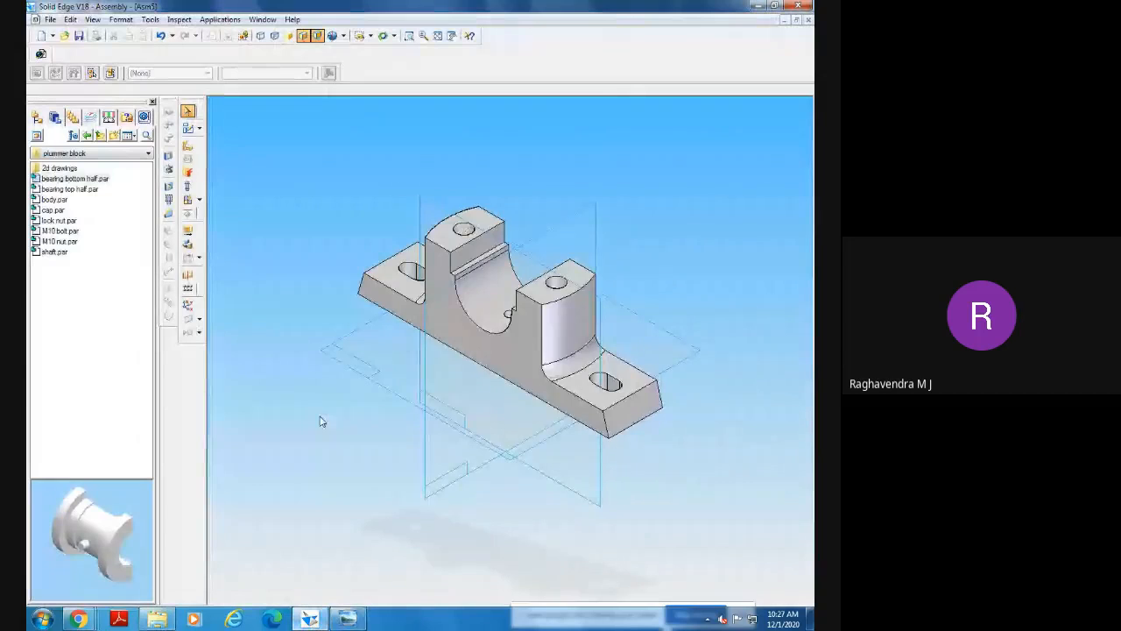
left_click_drag(88, 510, 27, 543)
left_click_drag(135, 543, 35, 592)
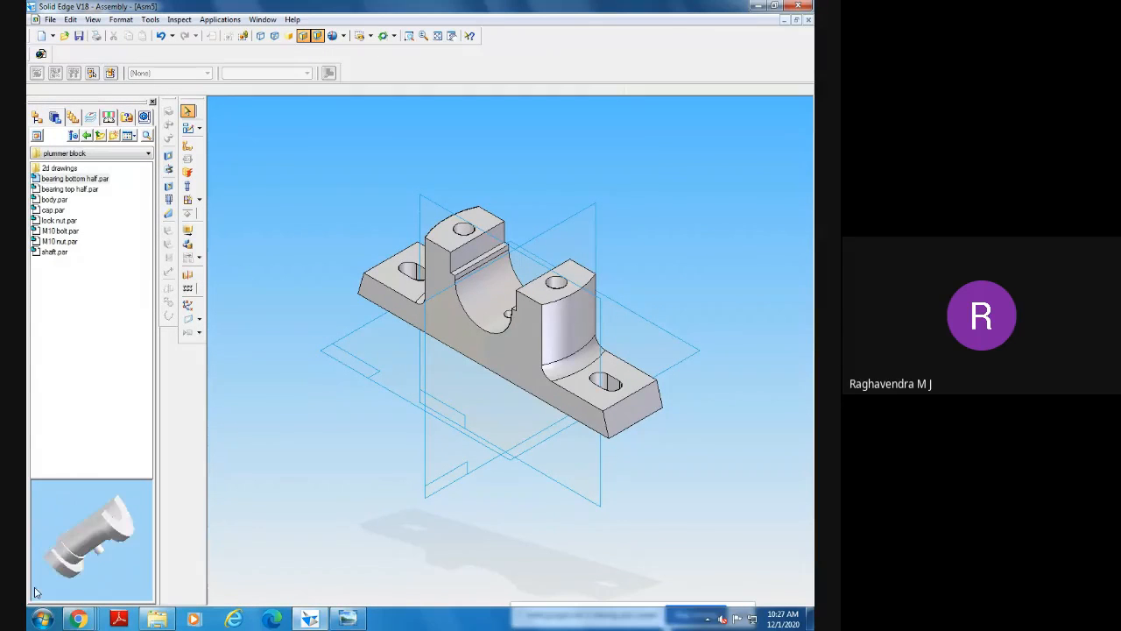
mouse_move(88, 555)
left_mouse_down()
mouse_move(148, 541)
mouse_move(168, 551)
mouse_move(108, 563)
left_mouse_up()
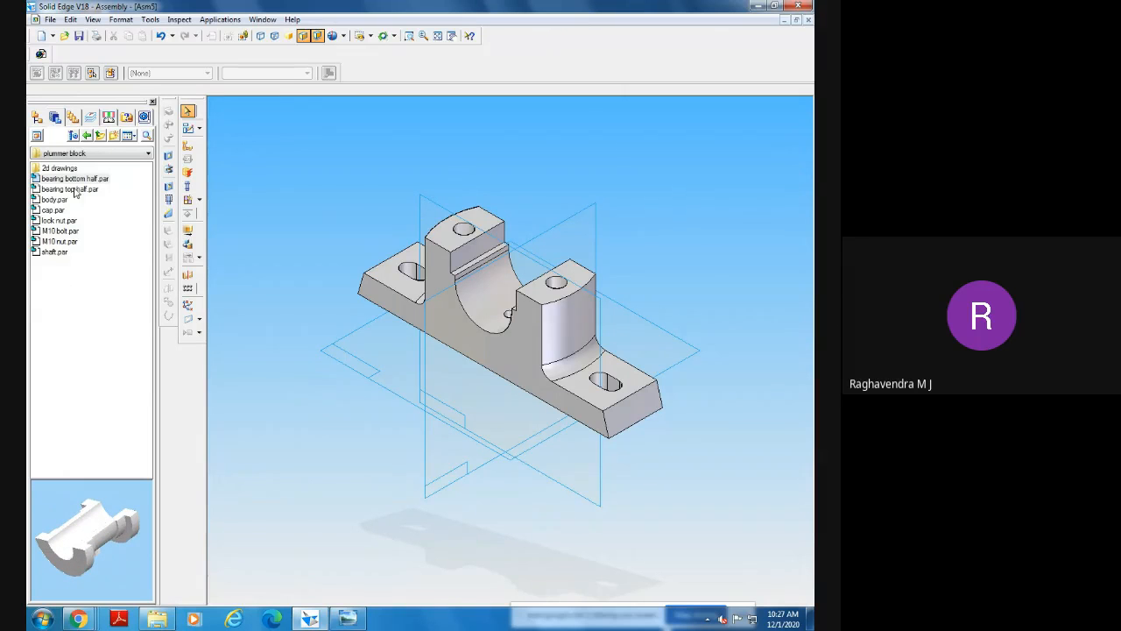
Place bearing bottom half.par beside the body and align its inner bore with the body's semicircular seat.
left_click_drag(77, 182, 364, 427)
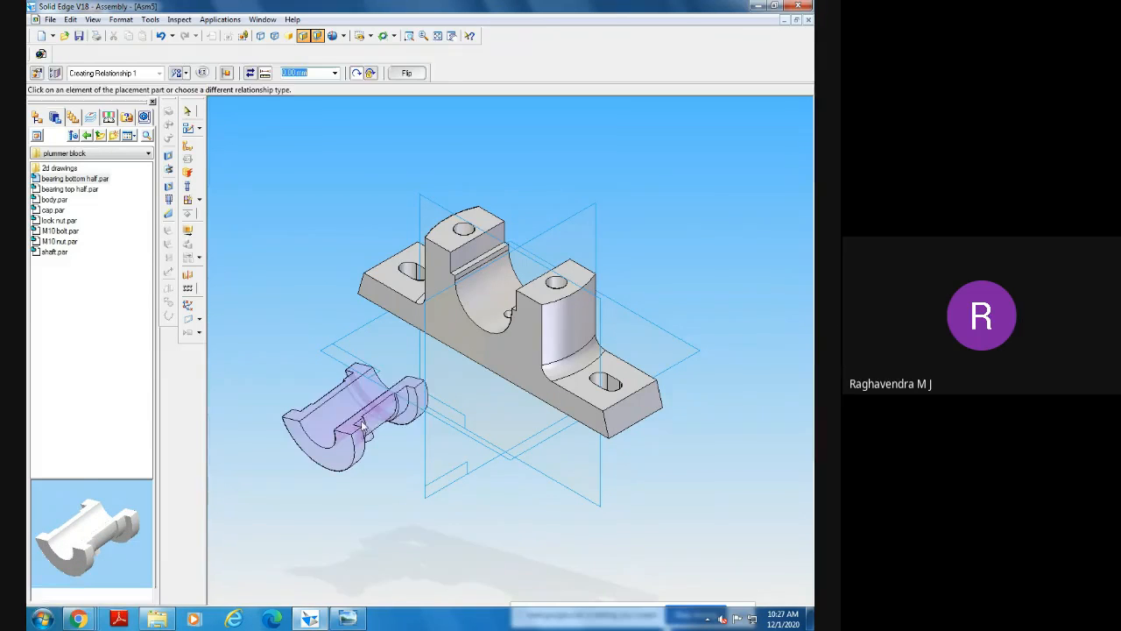
middle_click_drag(386, 537, 320, 440)
left_click(319, 441)
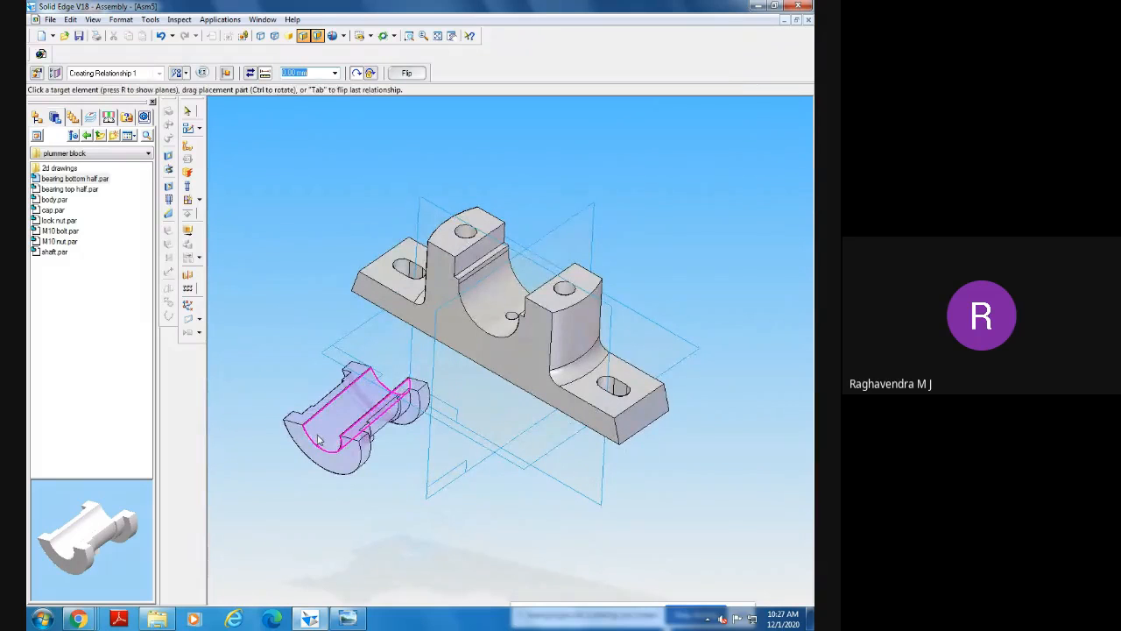
left_click(483, 339)
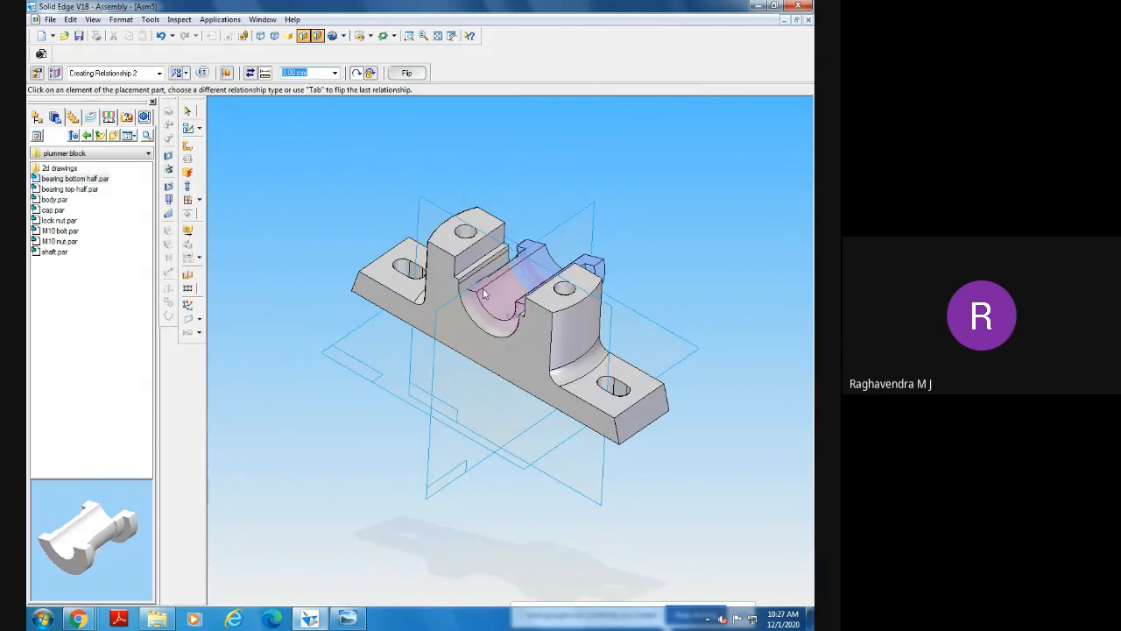
Align the locating pin under the bearing bottom half with the small hole in the body's semicircular seat.
left_click_drag(487, 293, 608, 221)
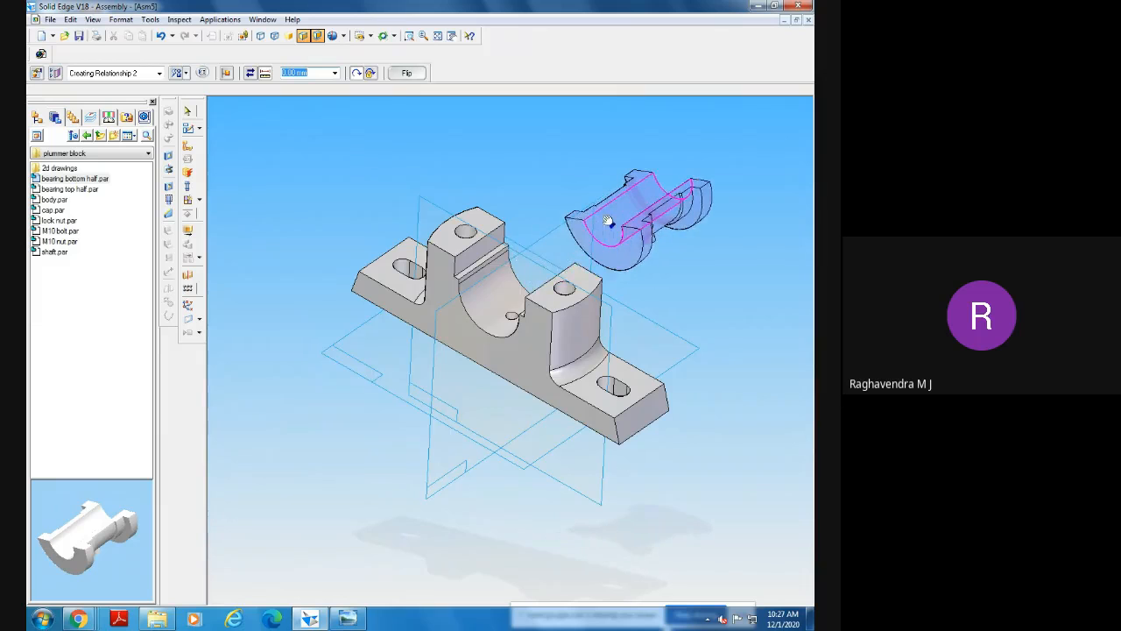
middle_click_drag(521, 495, 450, 478)
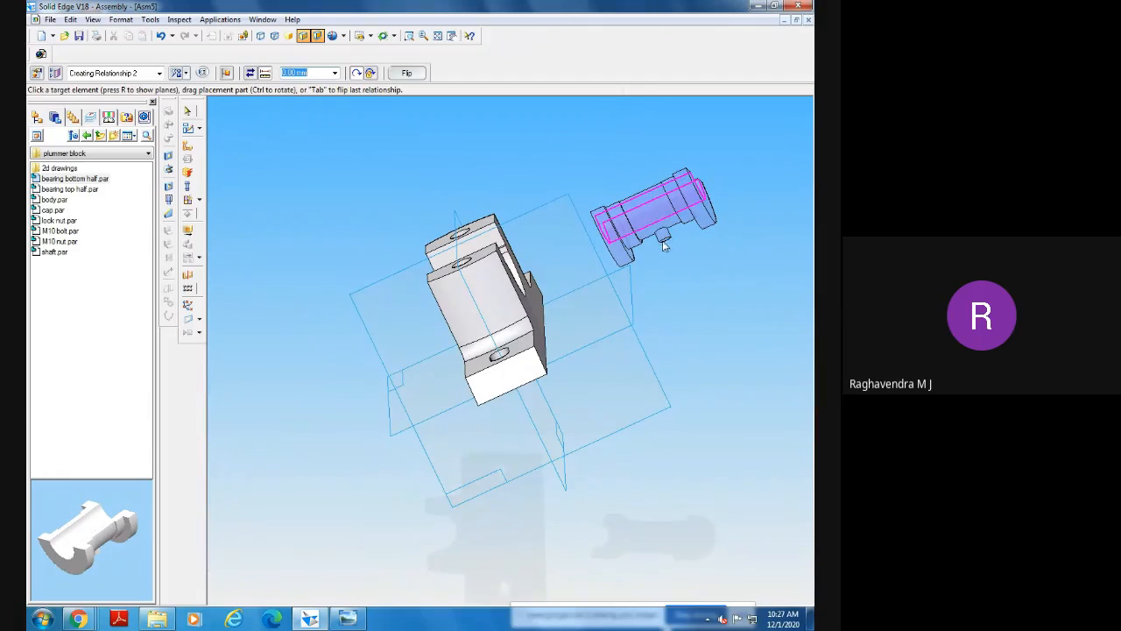
middle_click_drag(683, 313, 674, 253)
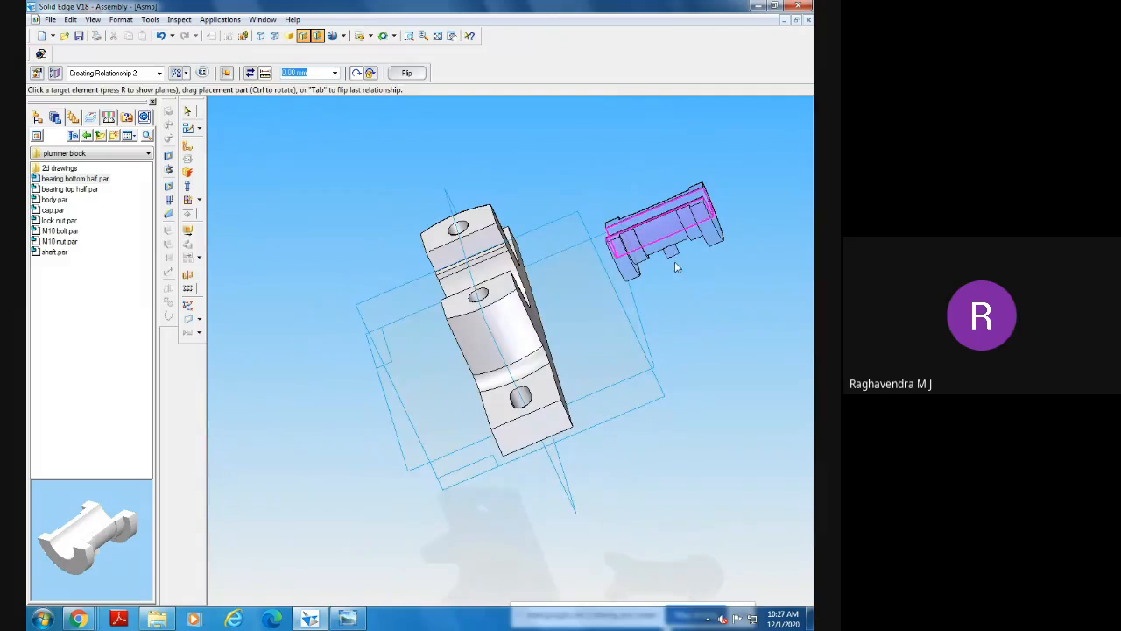
left_click(679, 261)
middle_click_drag(689, 342, 740, 384)
left_click(521, 331)
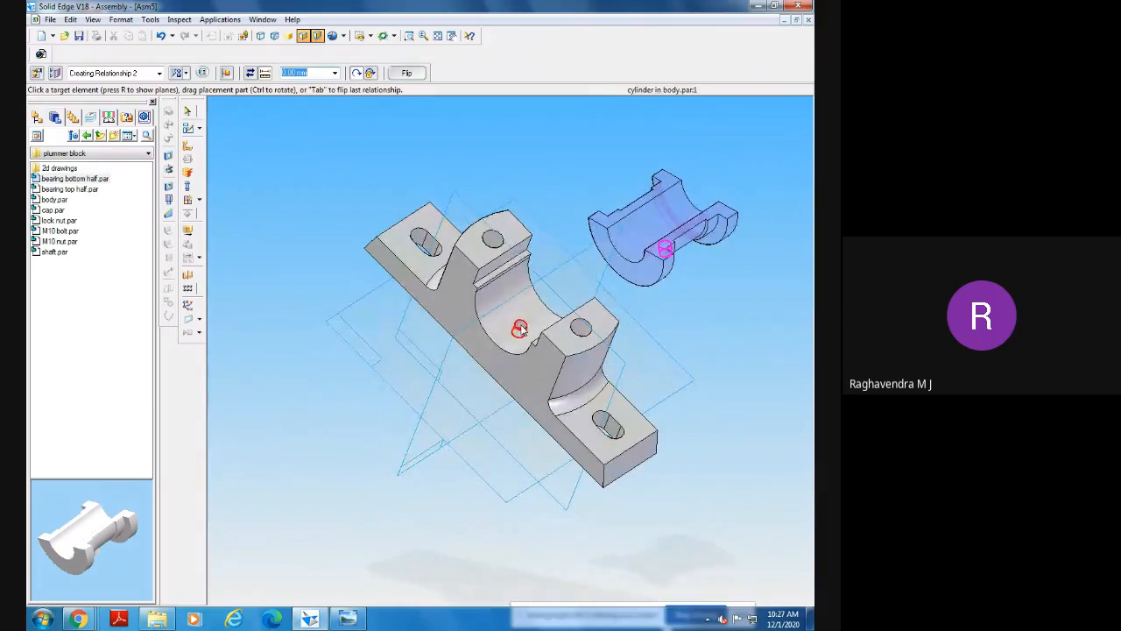
middle_click_drag(453, 523, 480, 410)
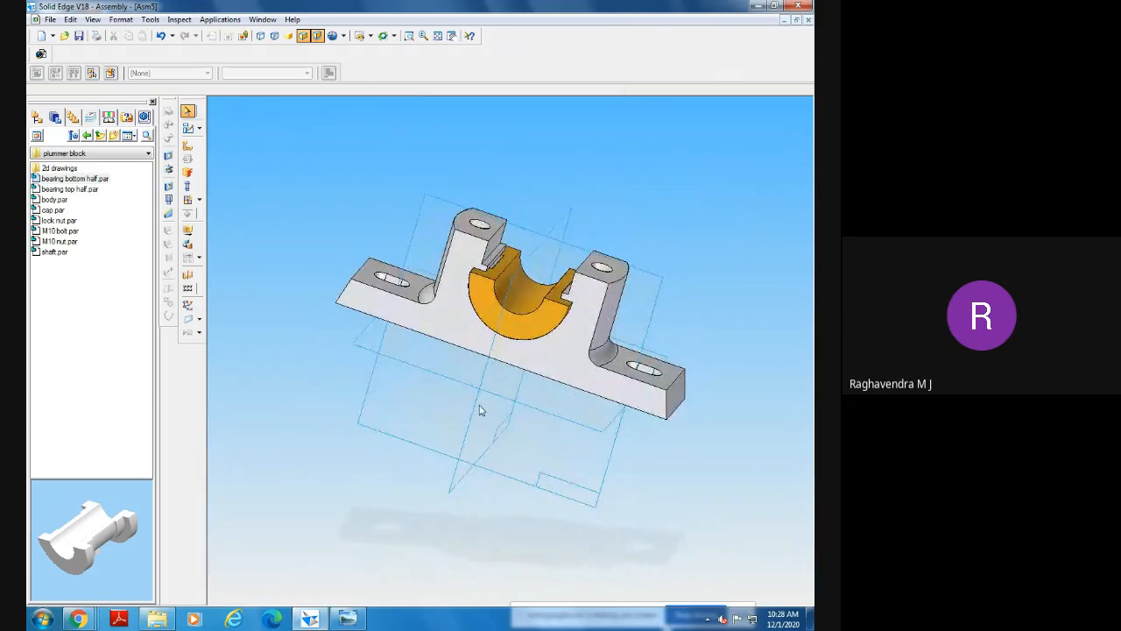
Delete the bearing bottom half and the body from the assembly.
left_click(36, 119)
left_click(88, 165)
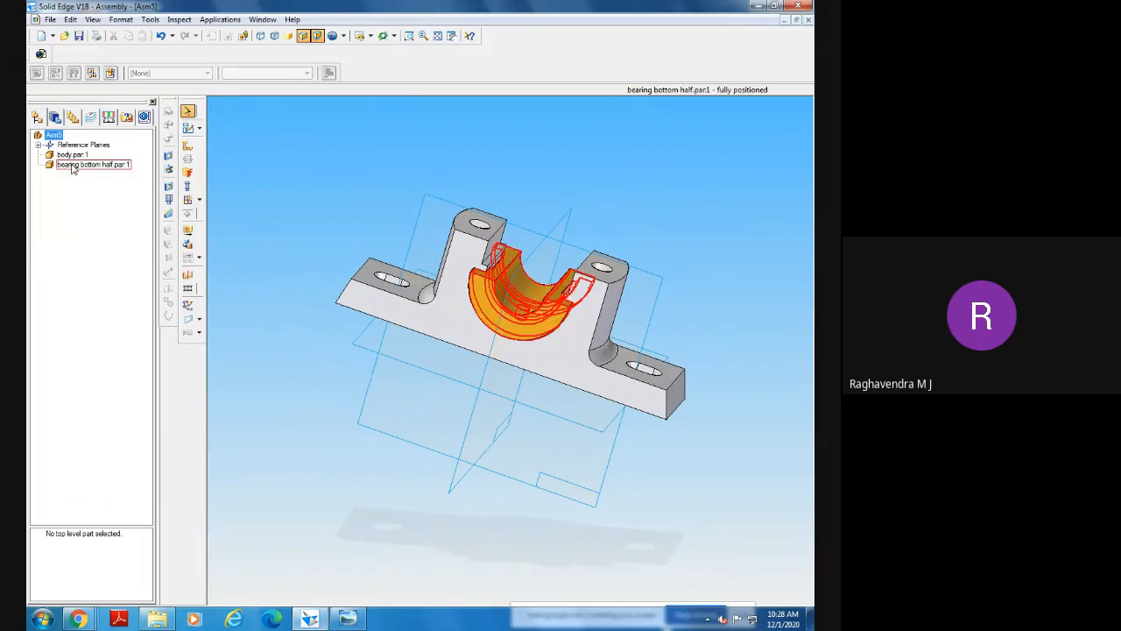
right_click(75, 167)
left_click(98, 174)
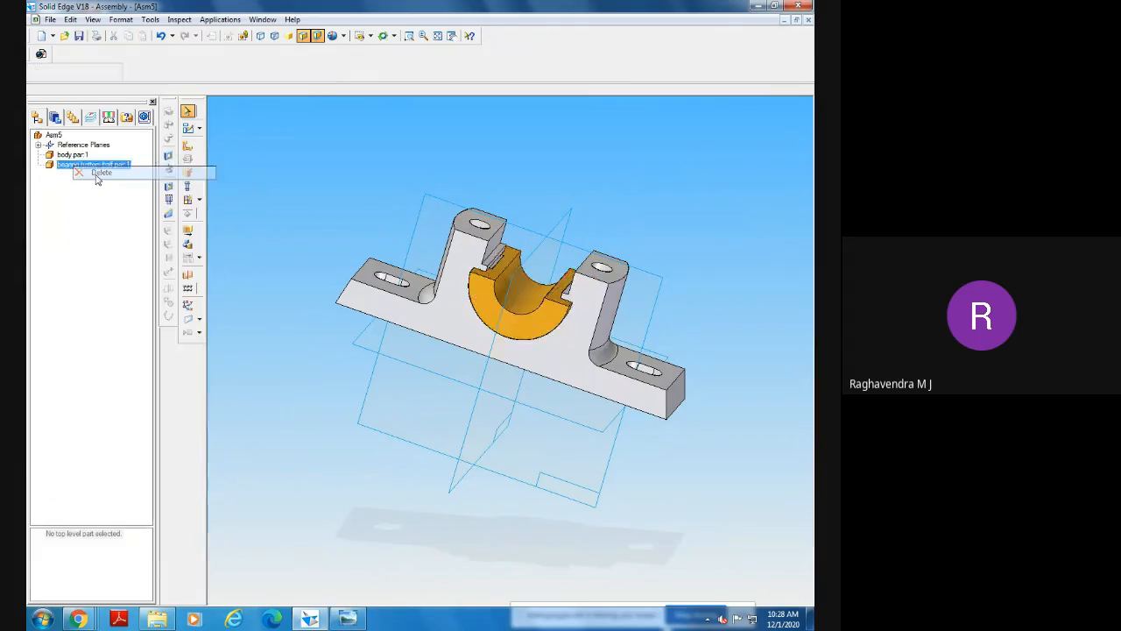
left_click(56, 120)
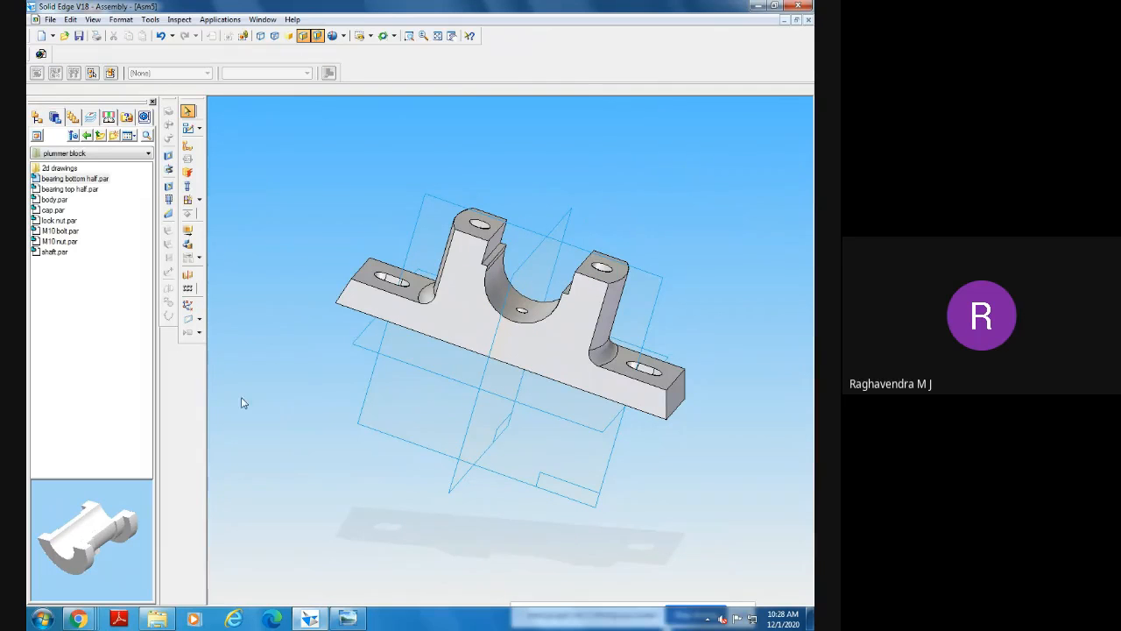
left_click(40, 137)
left_click(63, 158)
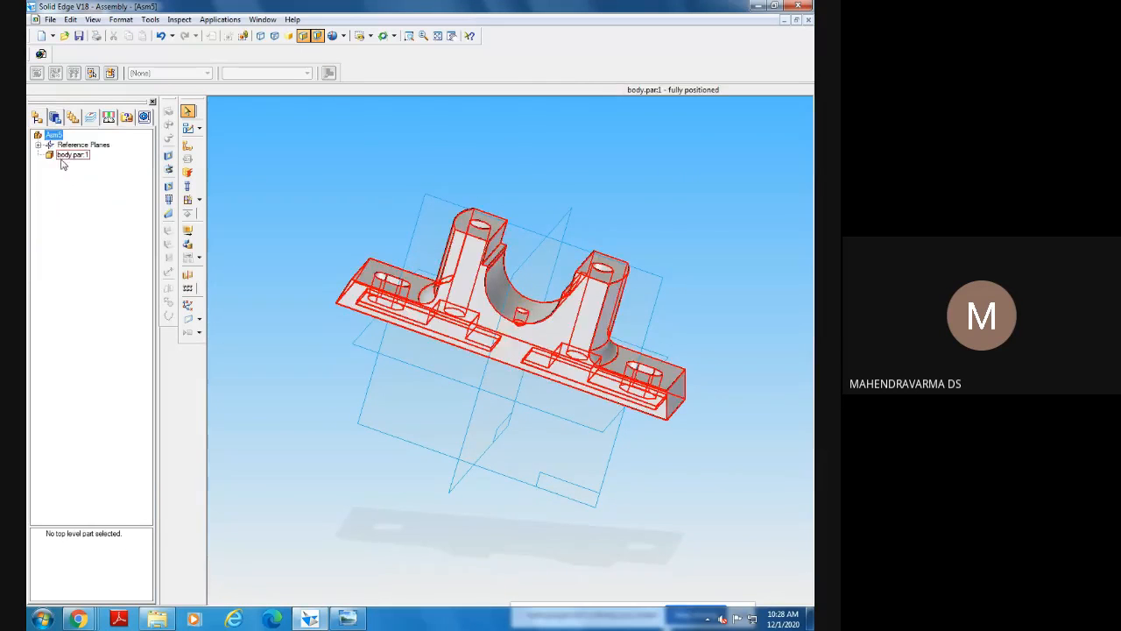
right_click(63, 161)
left_click(87, 164)
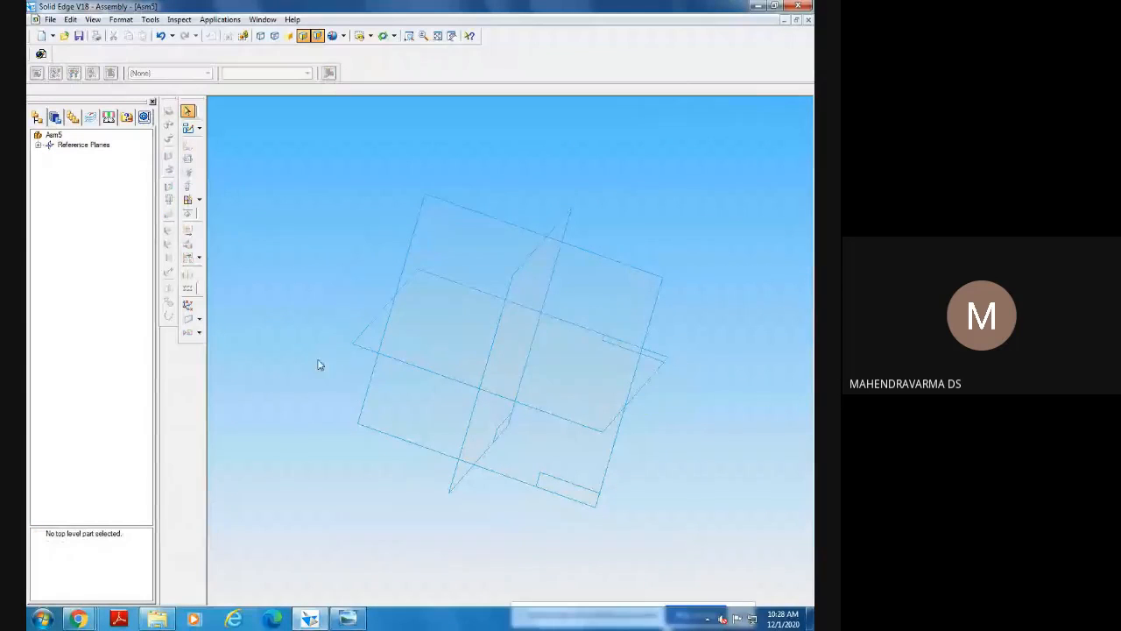
Restore the isometric view and place body.par from the parts library in the emptied assembly.
left_click(436, 36)
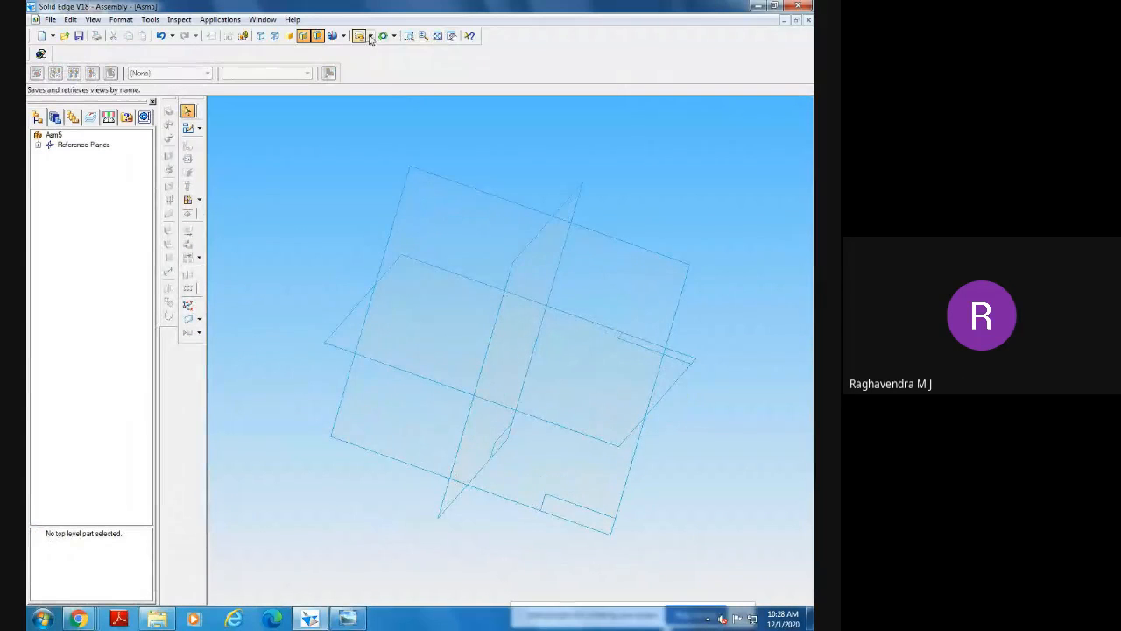
left_click(371, 37)
left_click(403, 67)
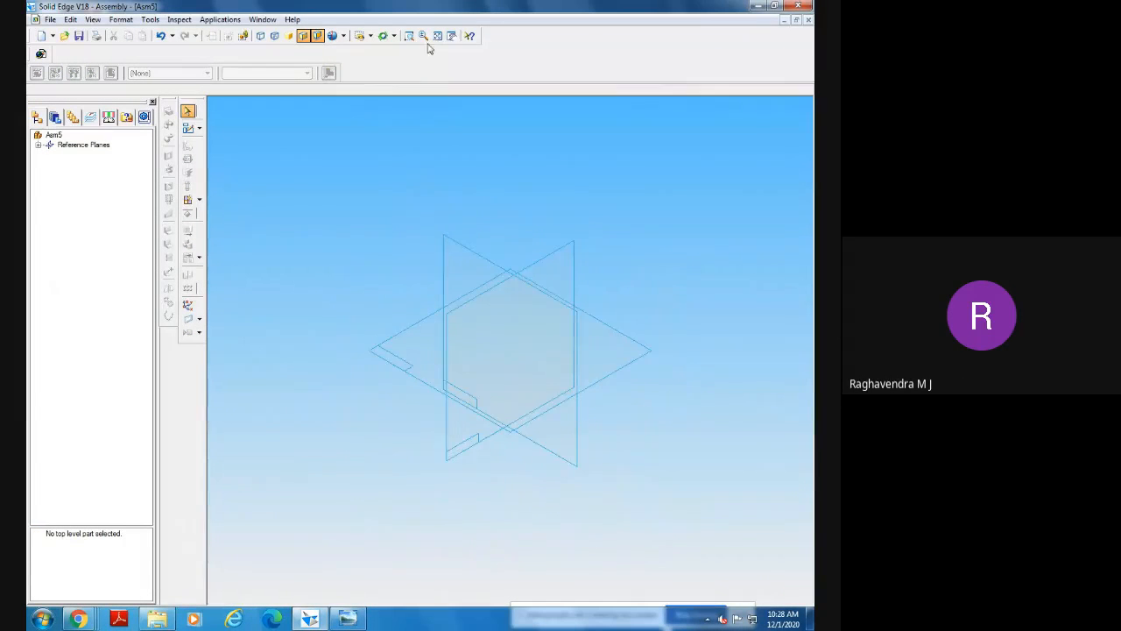
left_click(437, 38)
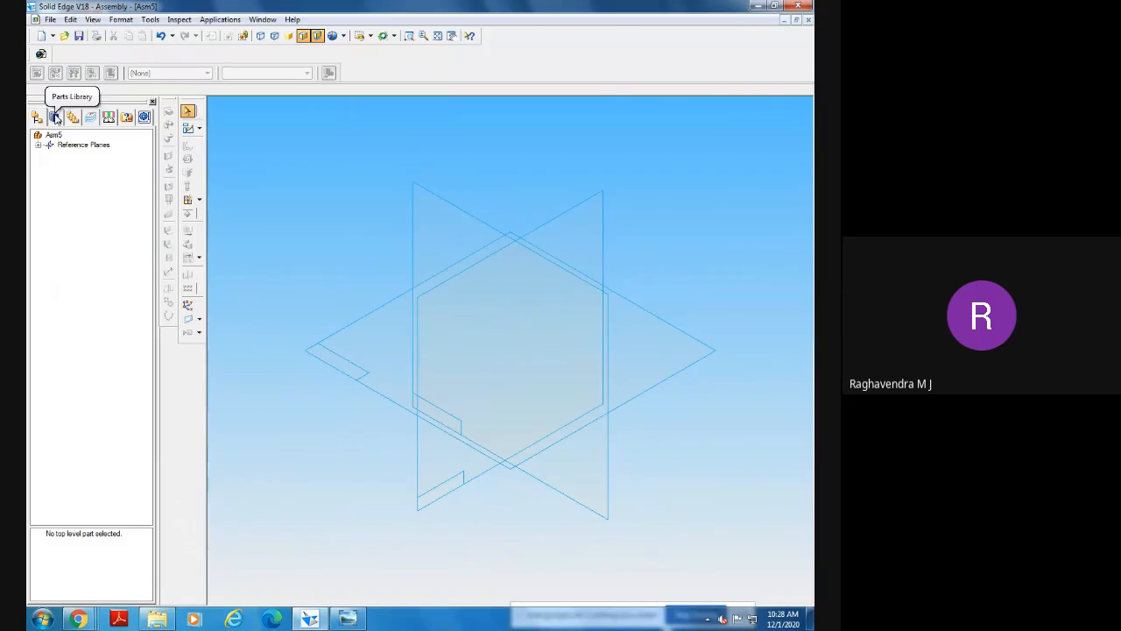
left_click(55, 118)
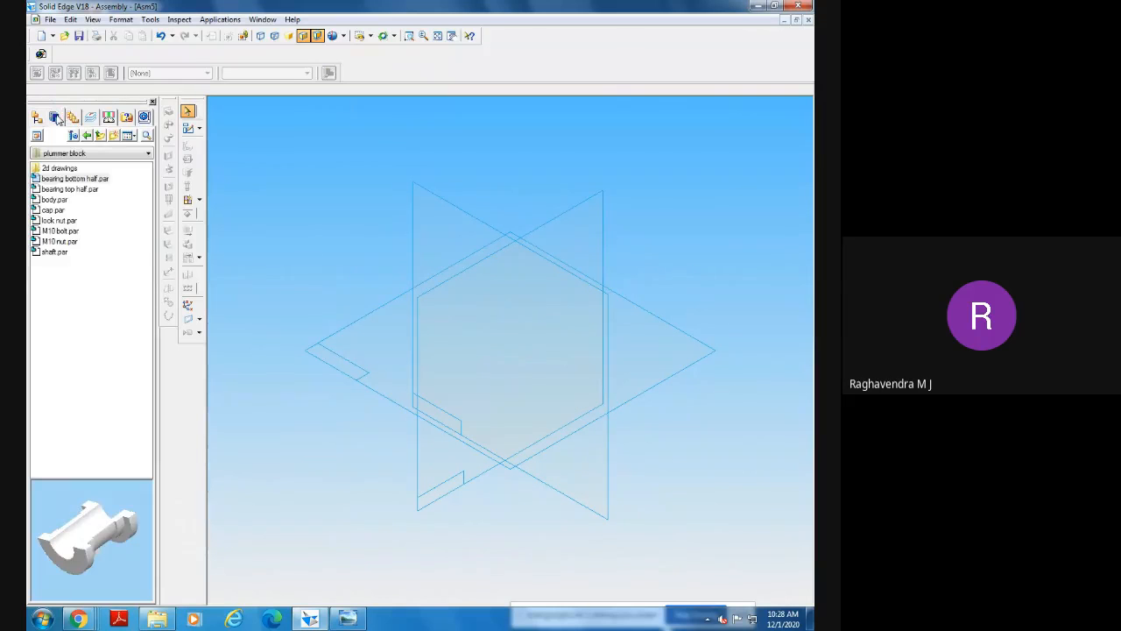
left_click(54, 201)
left_click_drag(55, 201, 483, 294)
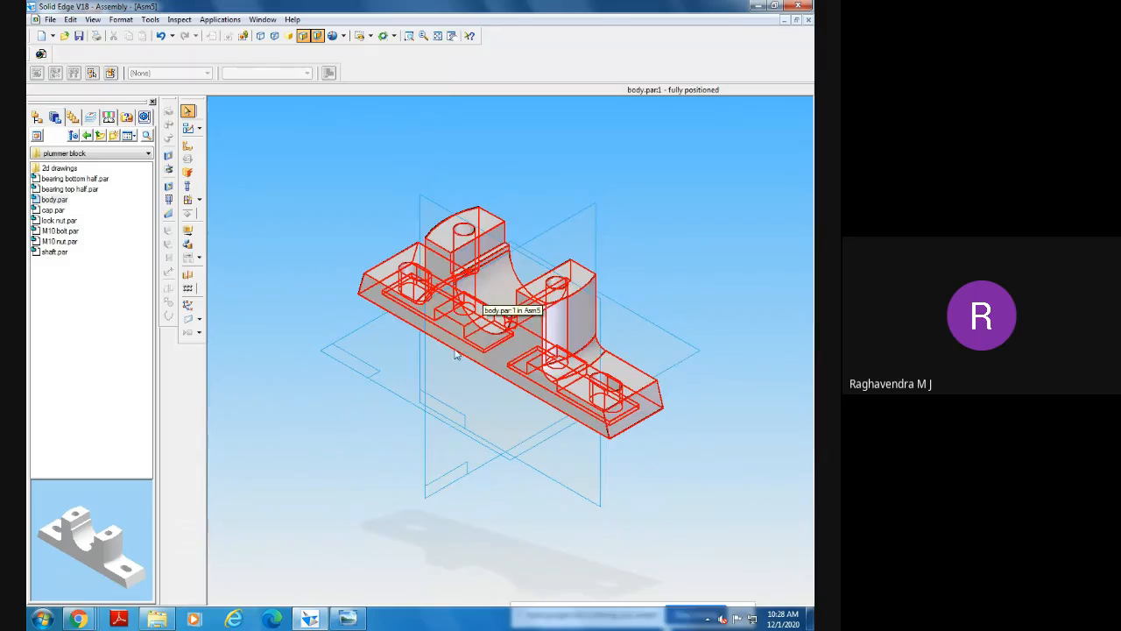
Place bearing bottom half.par beside the body and align its inner bore with the body's semicircular seat.
left_click(78, 190)
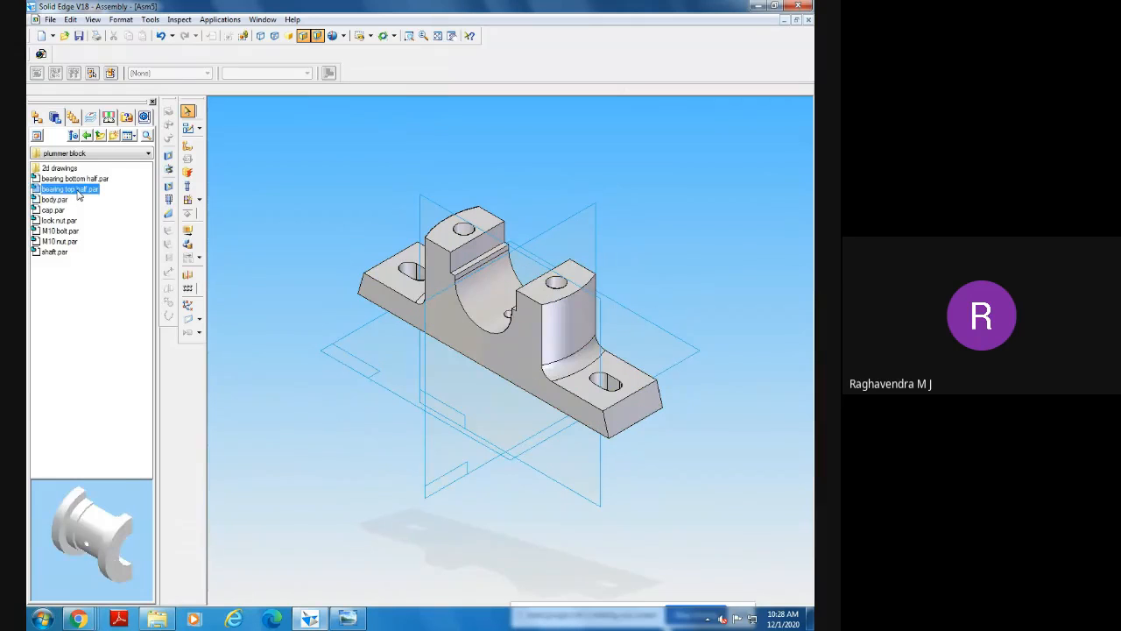
left_click(78, 180)
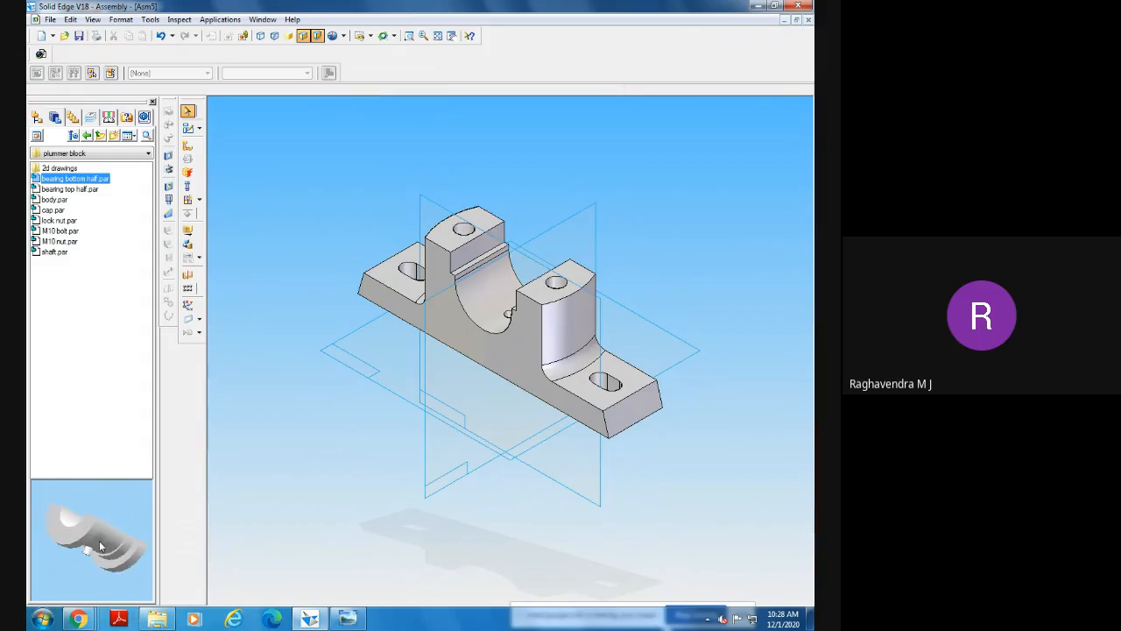
left_click_drag(127, 549, 77, 558)
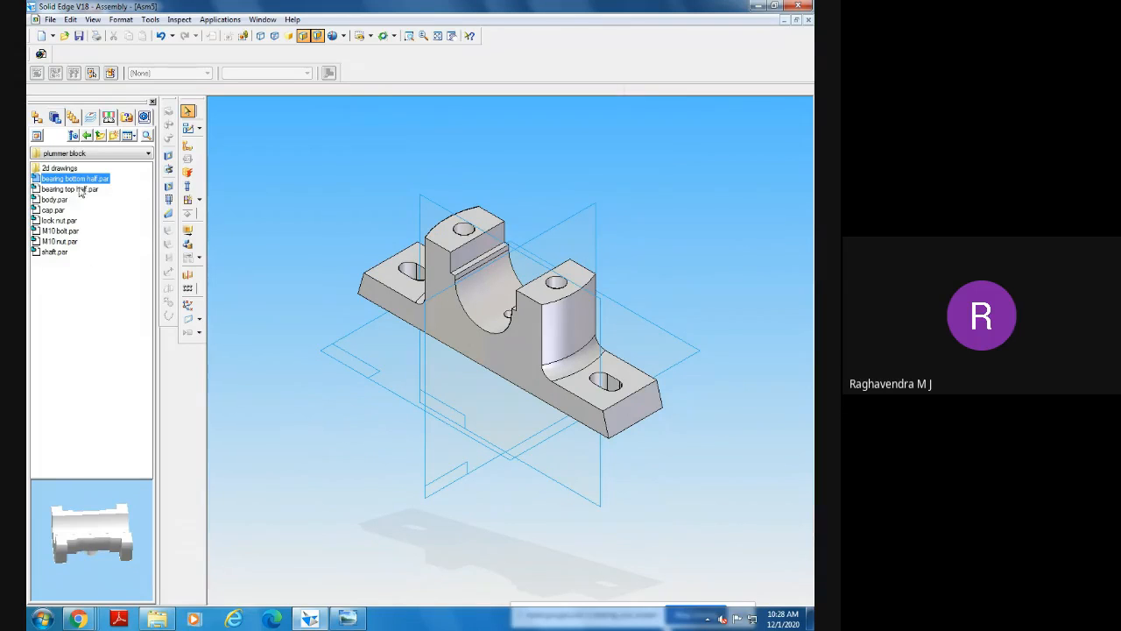
left_click_drag(78, 184, 327, 399)
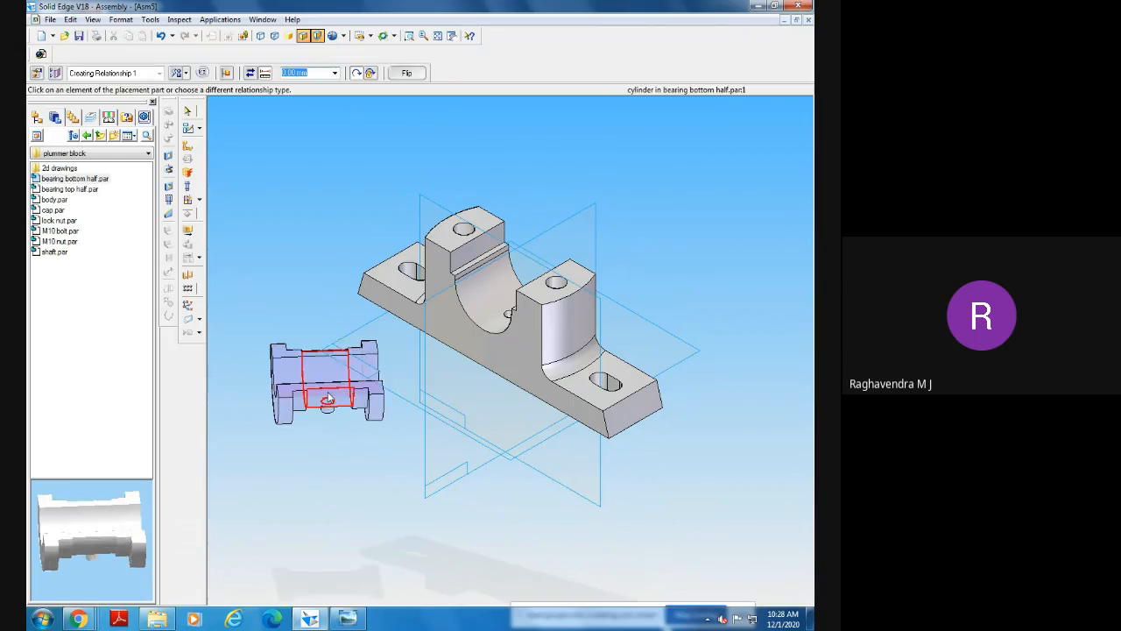
middle_click_drag(359, 510, 395, 521)
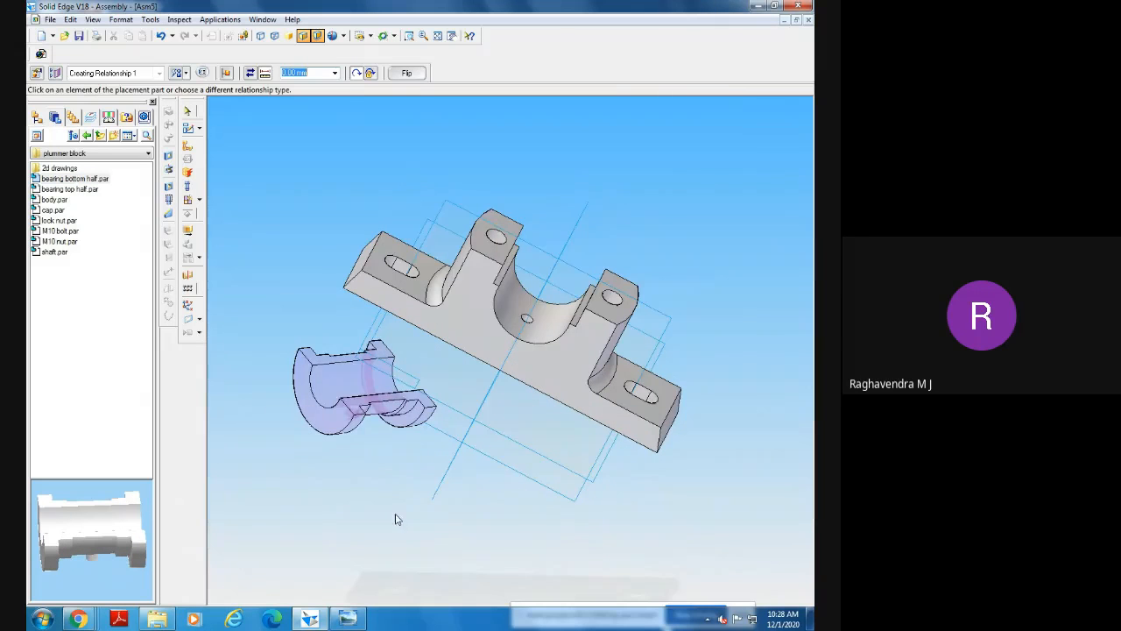
left_click(325, 391)
middle_click_drag(429, 498, 401, 501)
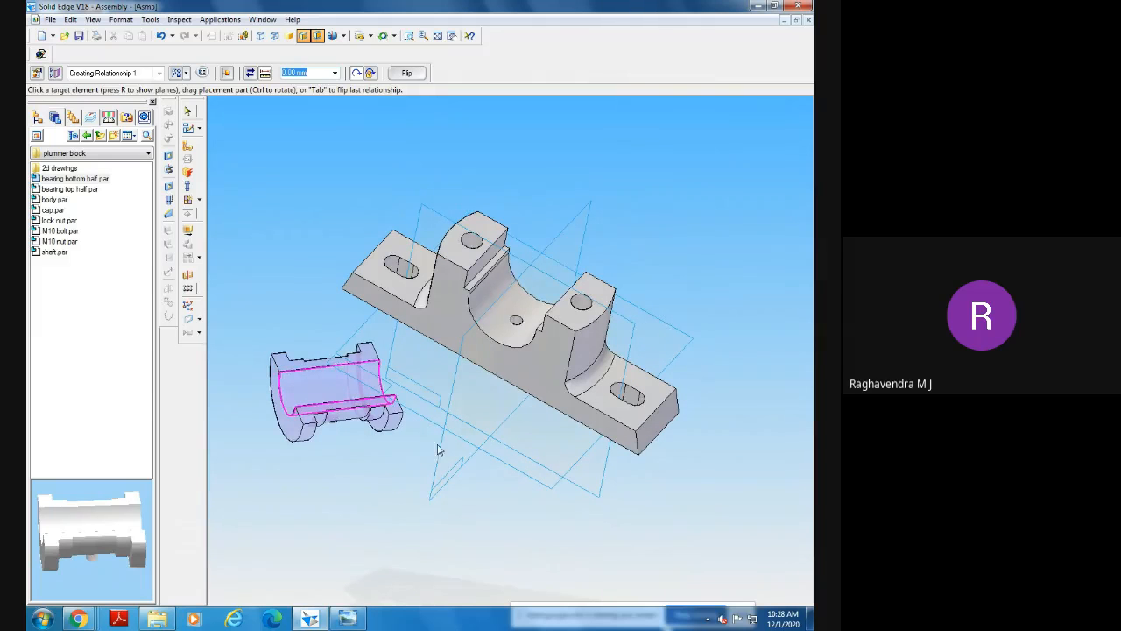
left_click(506, 337)
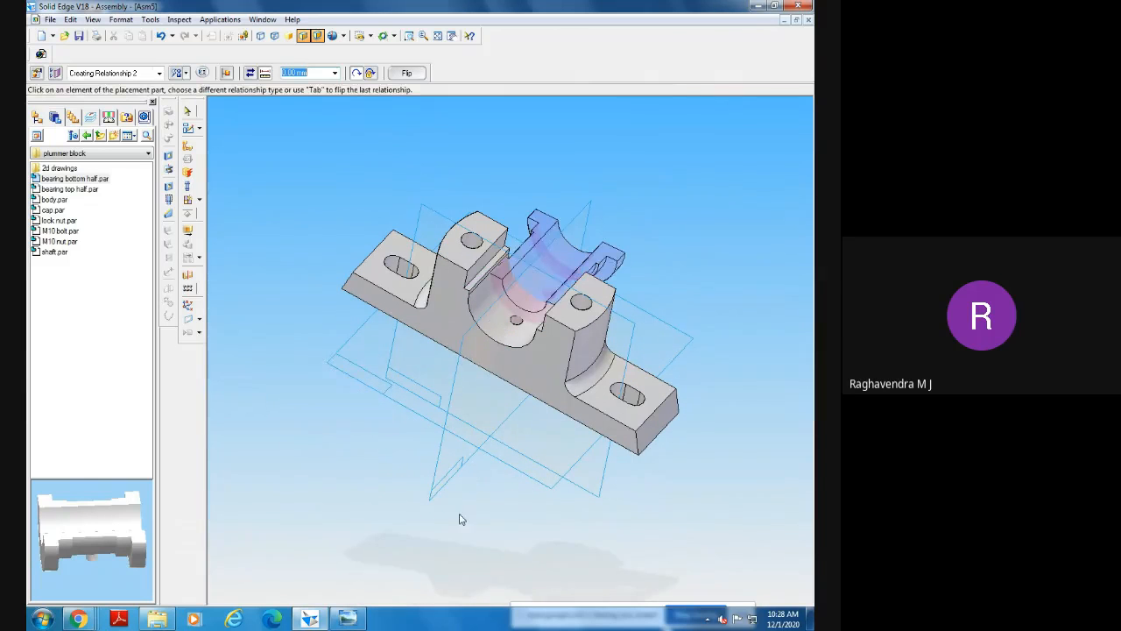
Align the locating pin under the bearing bottom half with the small hole in the body's seat and inspect the fit.
middle_click_drag(472, 539, 382, 493)
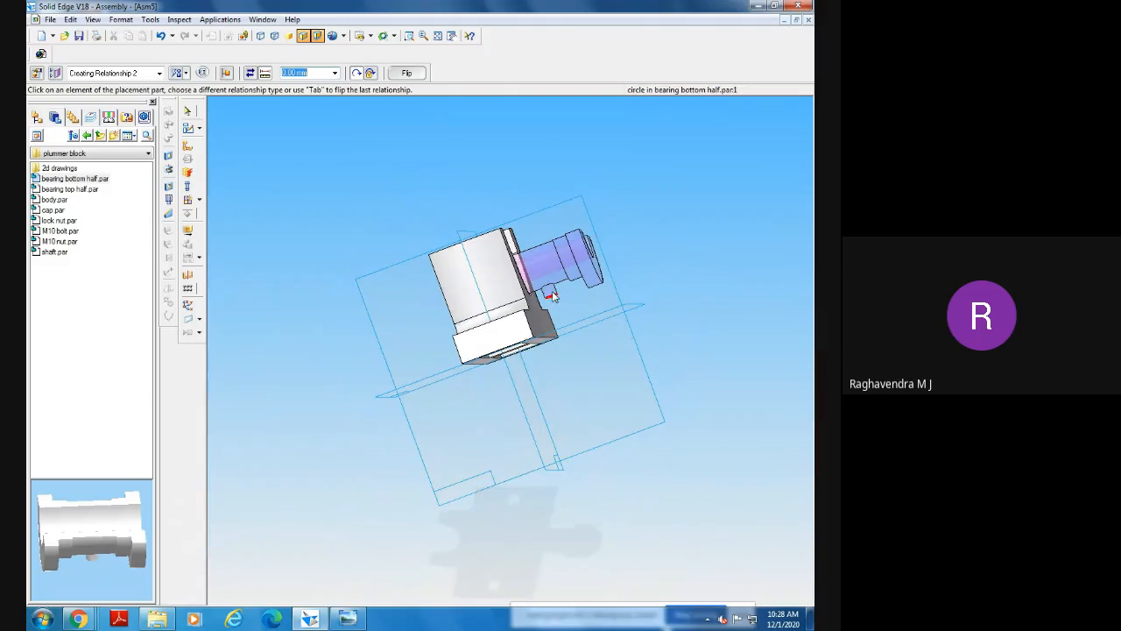
left_click(552, 300)
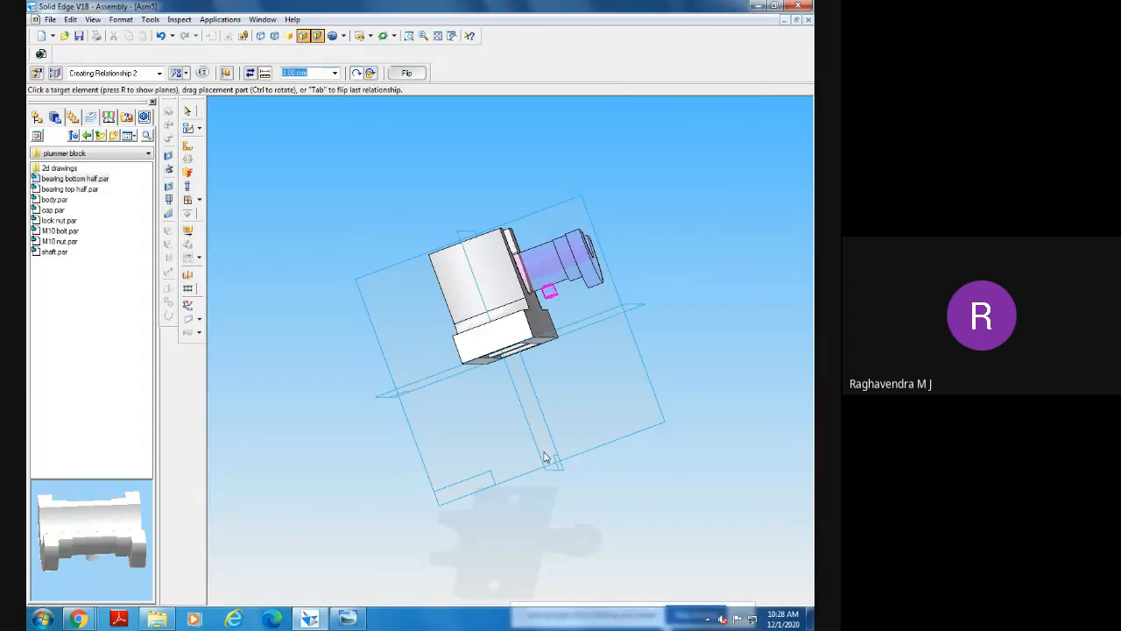
middle_click_drag(300, 457, 413, 483)
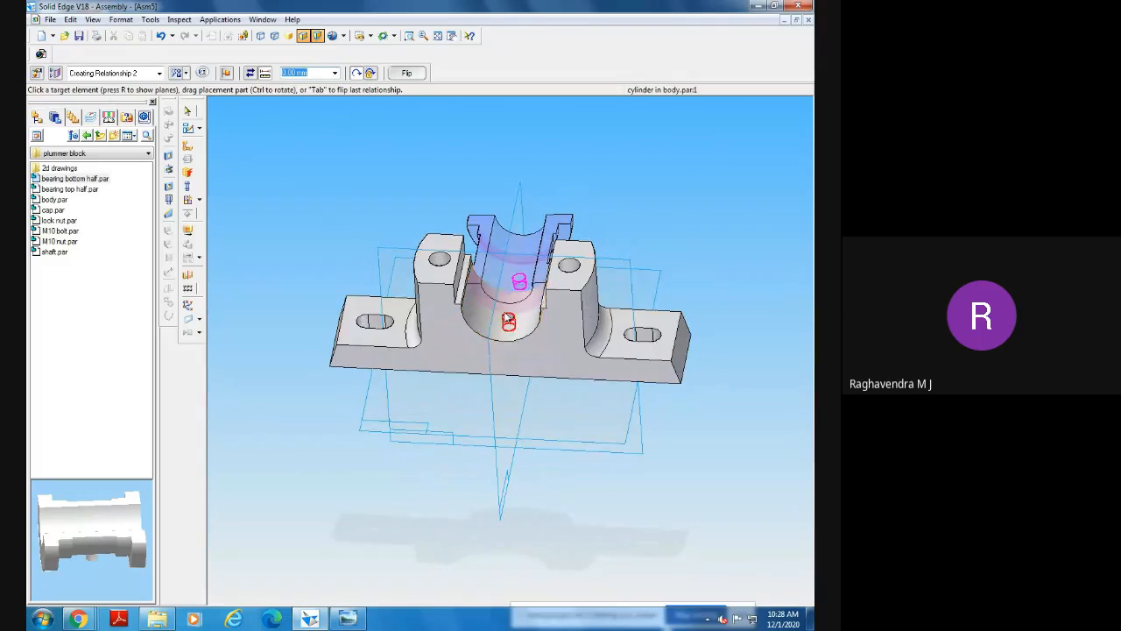
left_click(409, 35)
left_click_drag(481, 291, 549, 396)
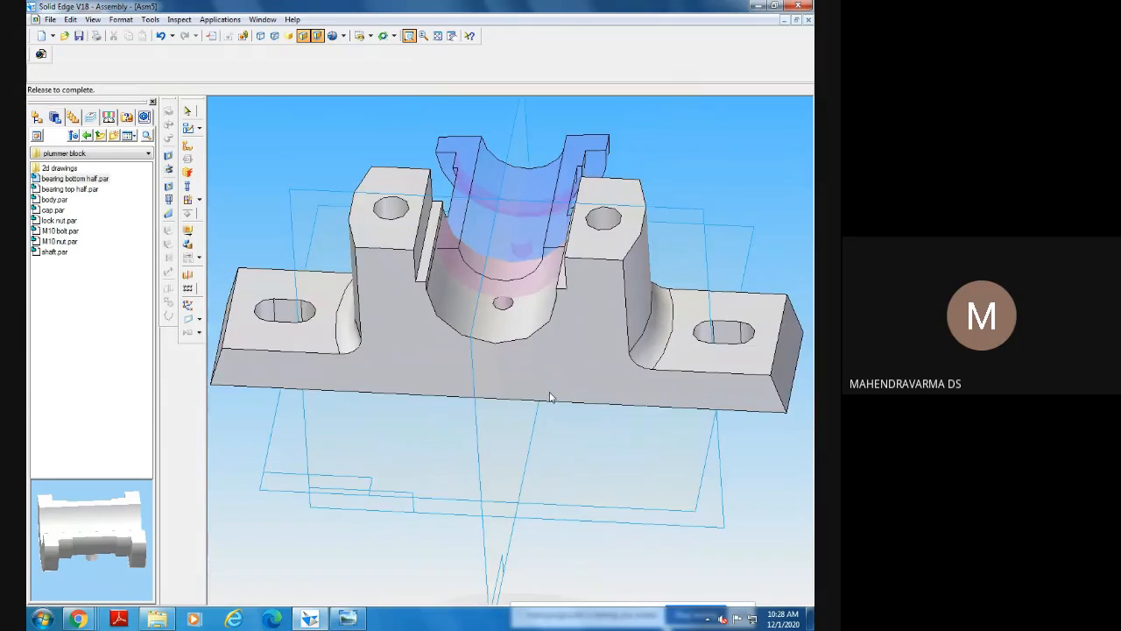
key("Escape")
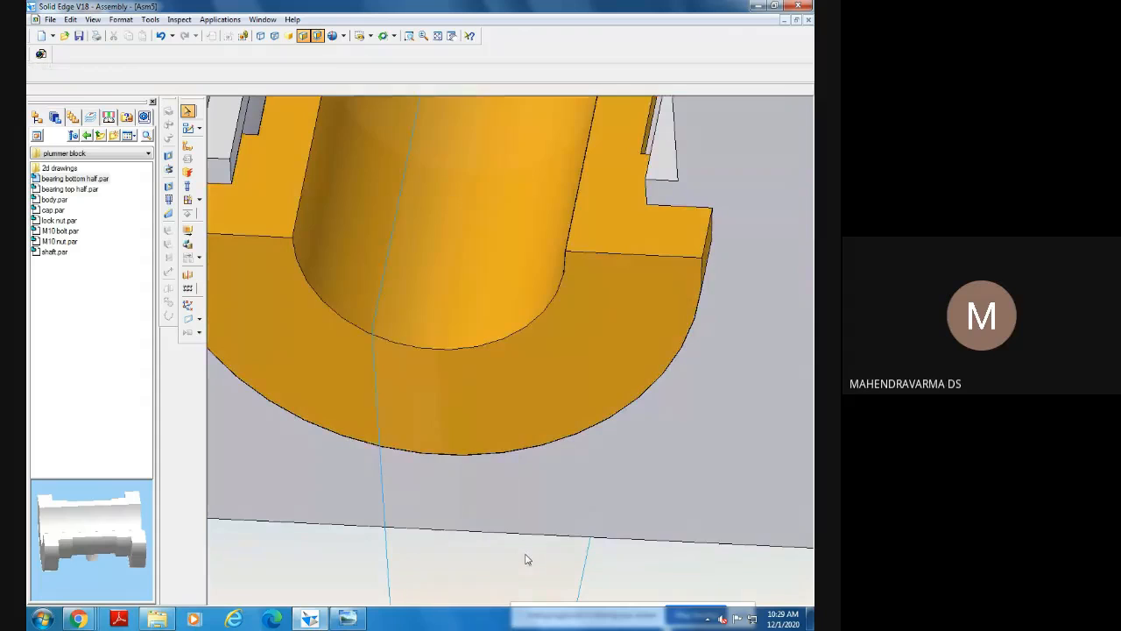
left_click(437, 36)
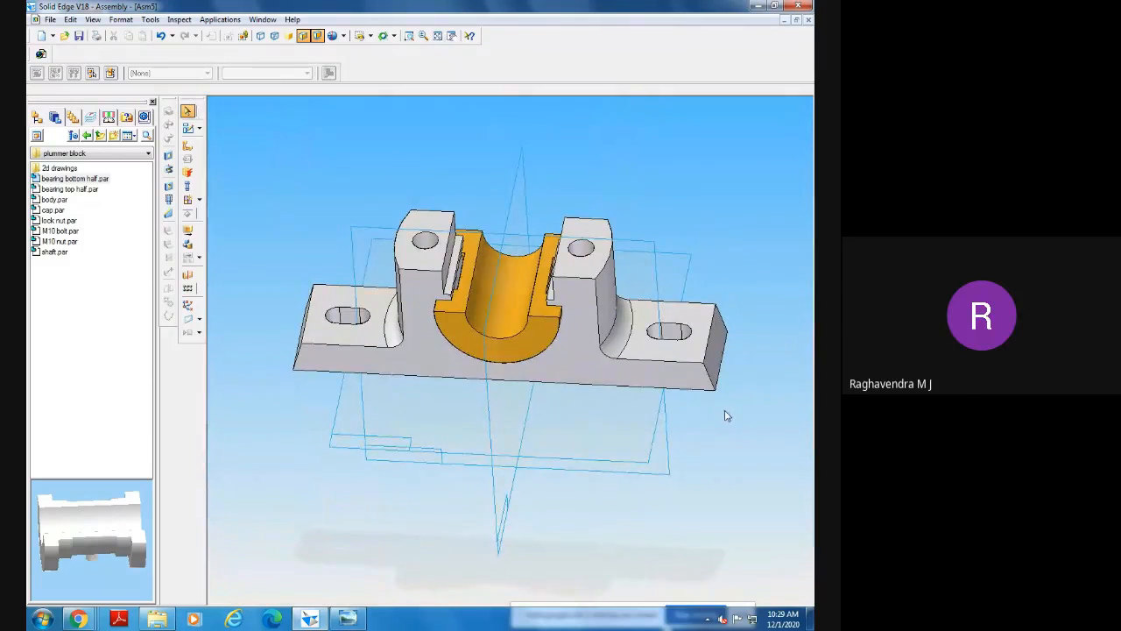
middle_click_drag(697, 470, 671, 551)
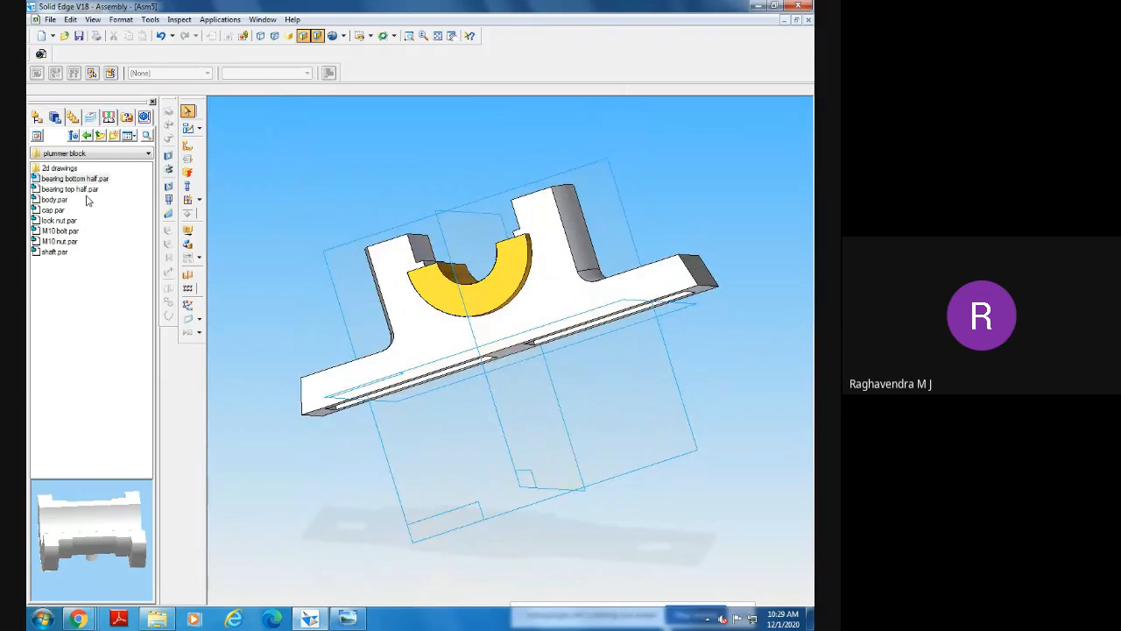
Place bearing top half.par from the plummer block folder and align its bore with the bearing bottom half's bore.
left_click(394, 35)
left_click(376, 76)
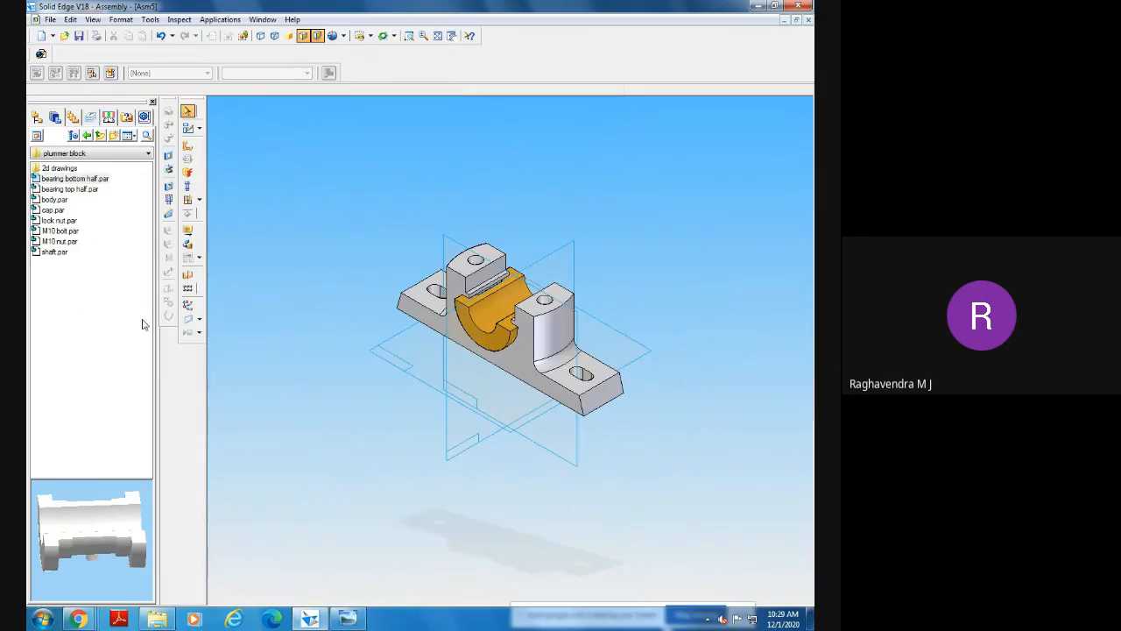
left_click(74, 190)
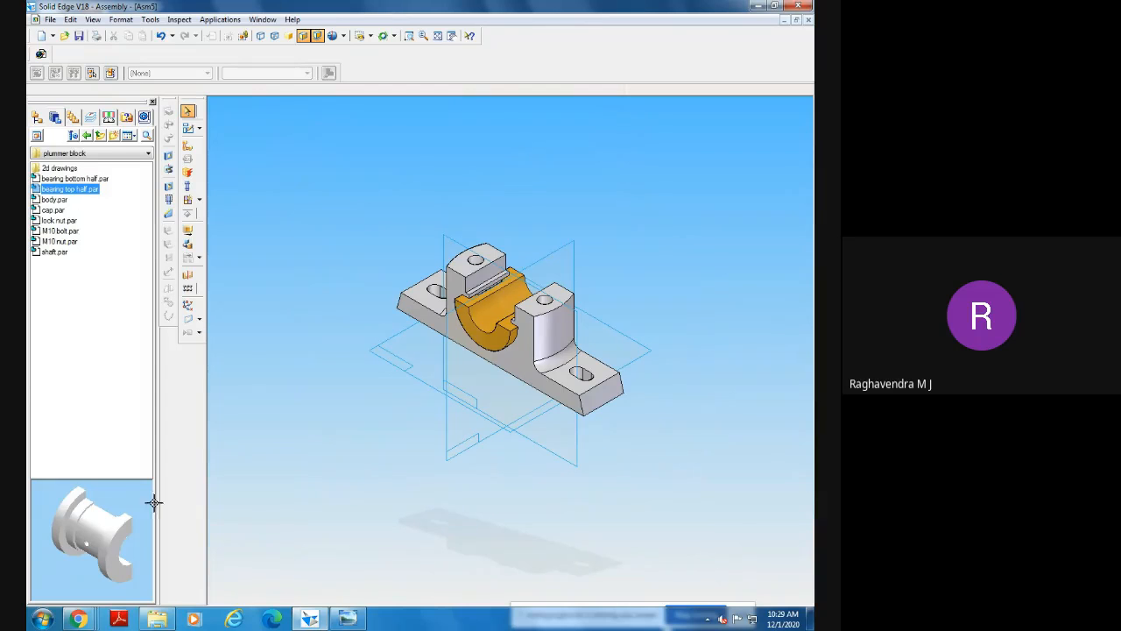
left_click_drag(89, 564, 124, 545)
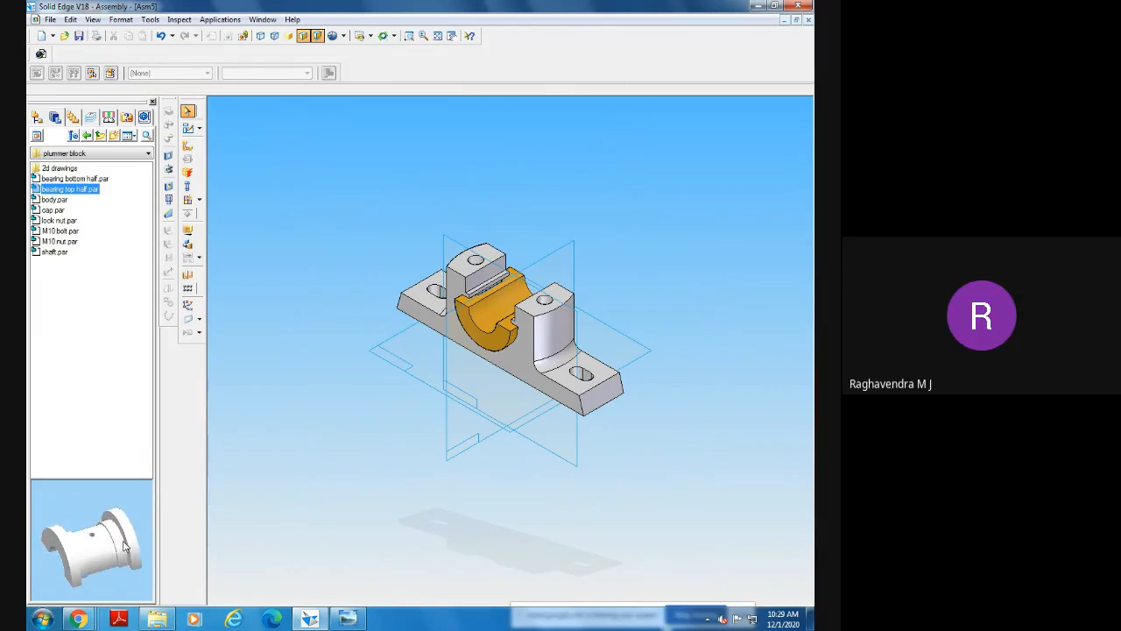
left_click_drag(69, 191, 324, 316)
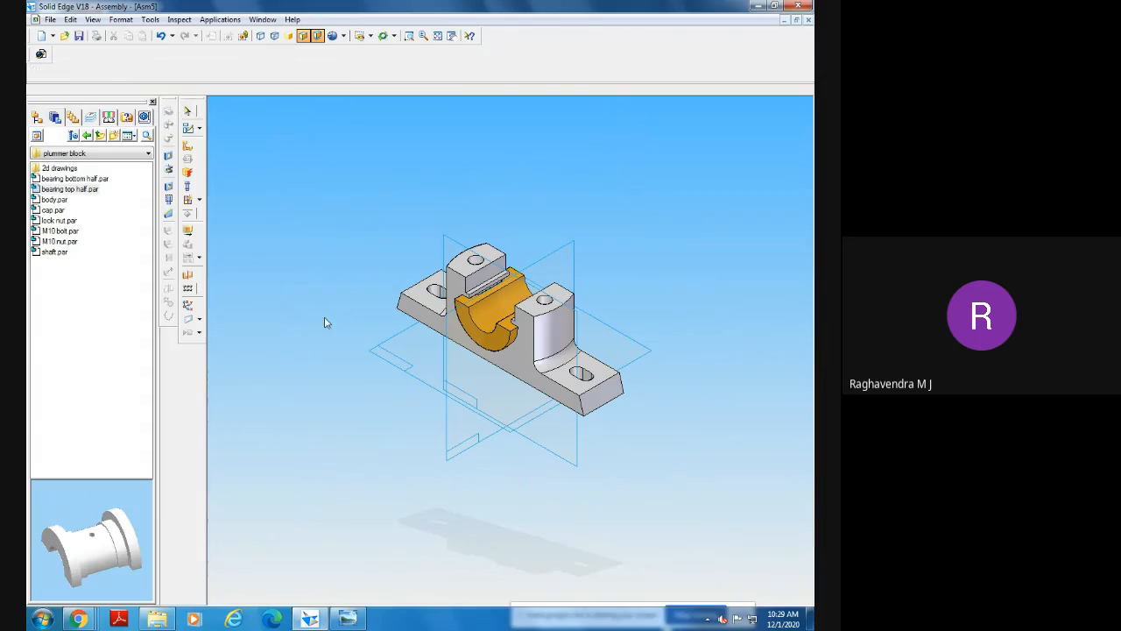
middle_click_drag(365, 463, 481, 363)
left_click(330, 322)
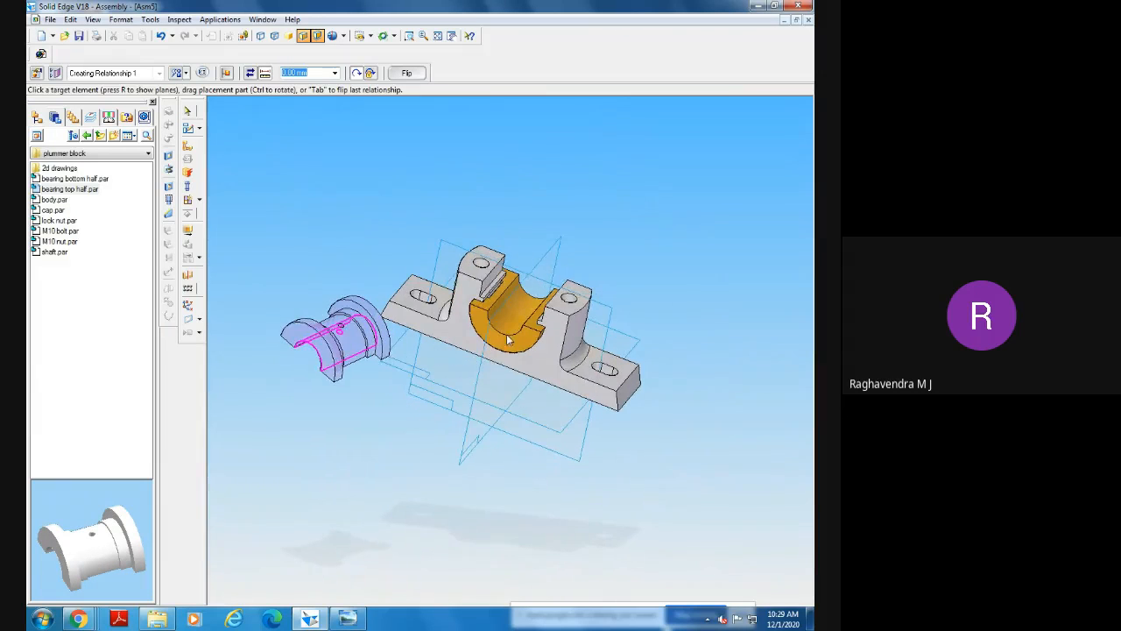
left_click(510, 322)
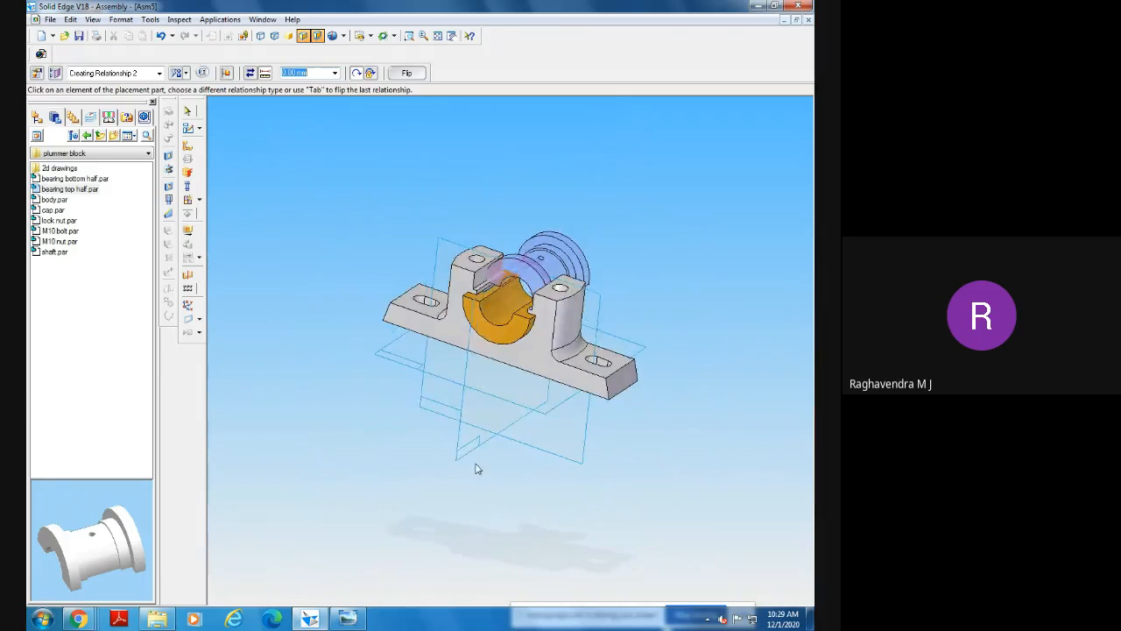
Mate the split face of the bearing top half with the matching split face of the bearing bottom half.
middle_click_drag(477, 468, 320, 465)
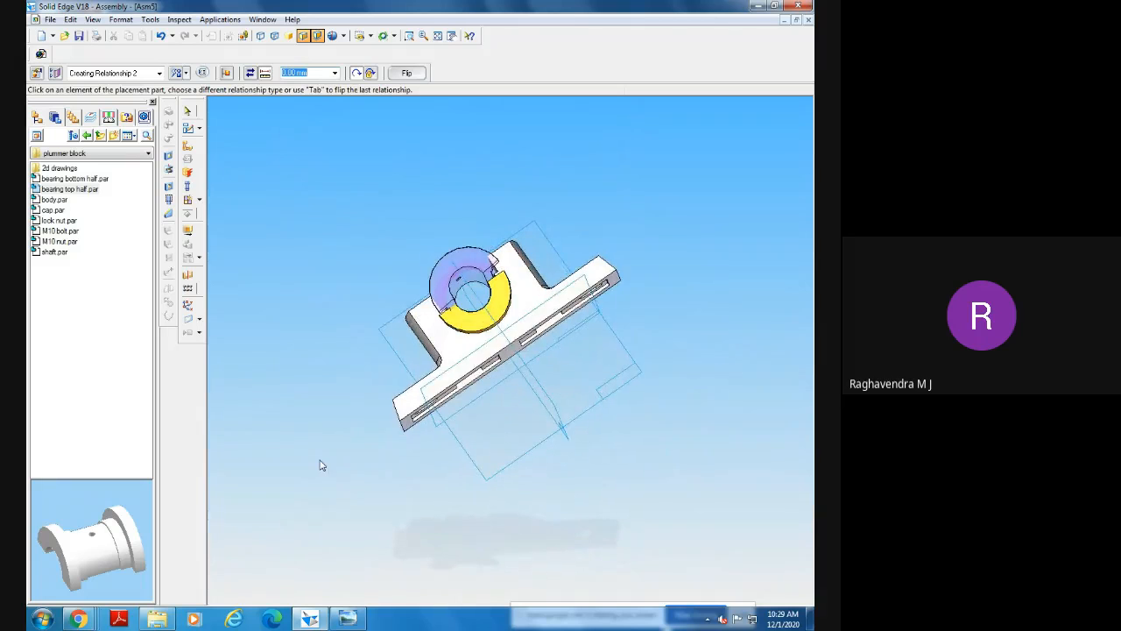
left_click(409, 35)
left_click_drag(388, 222, 632, 410)
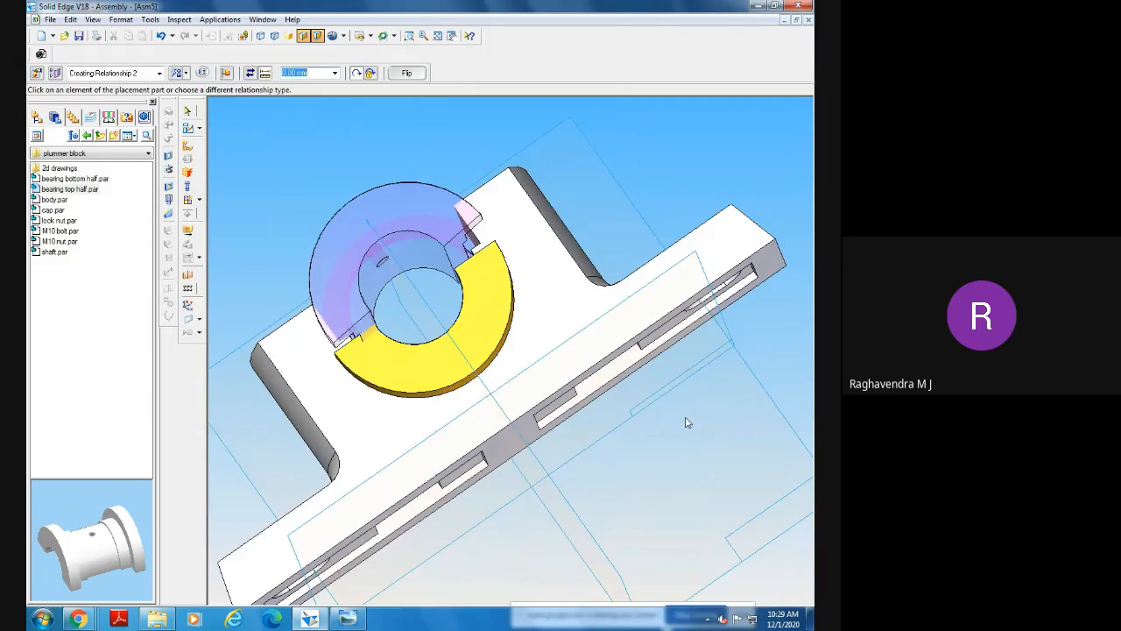
left_click(458, 254)
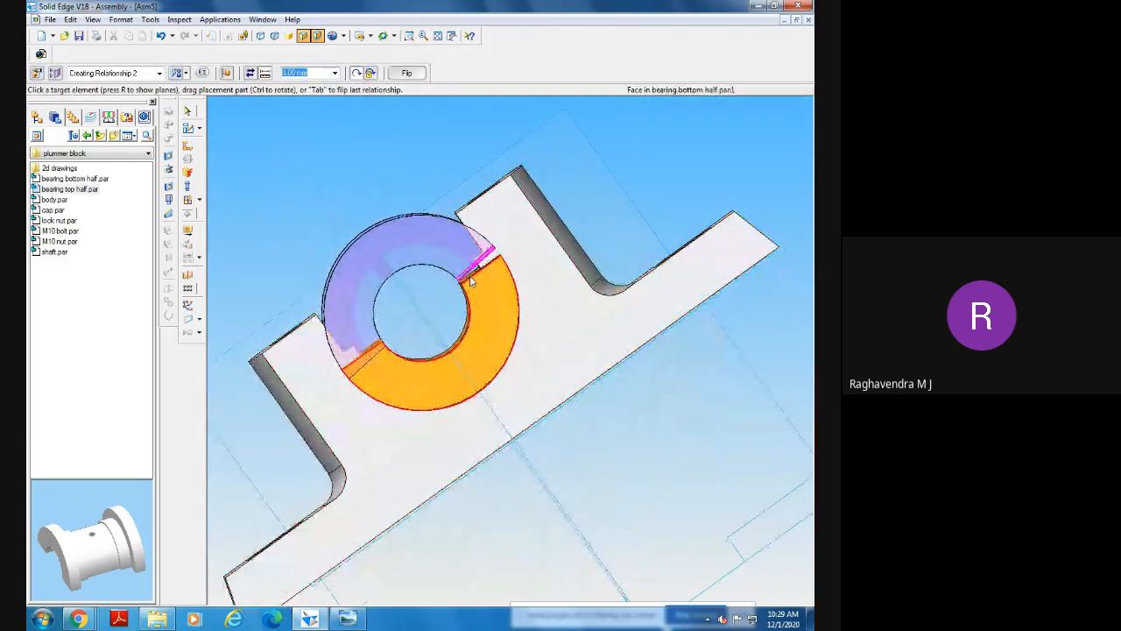
left_click(409, 35)
left_click_drag(454, 242, 504, 315)
left_click(463, 333)
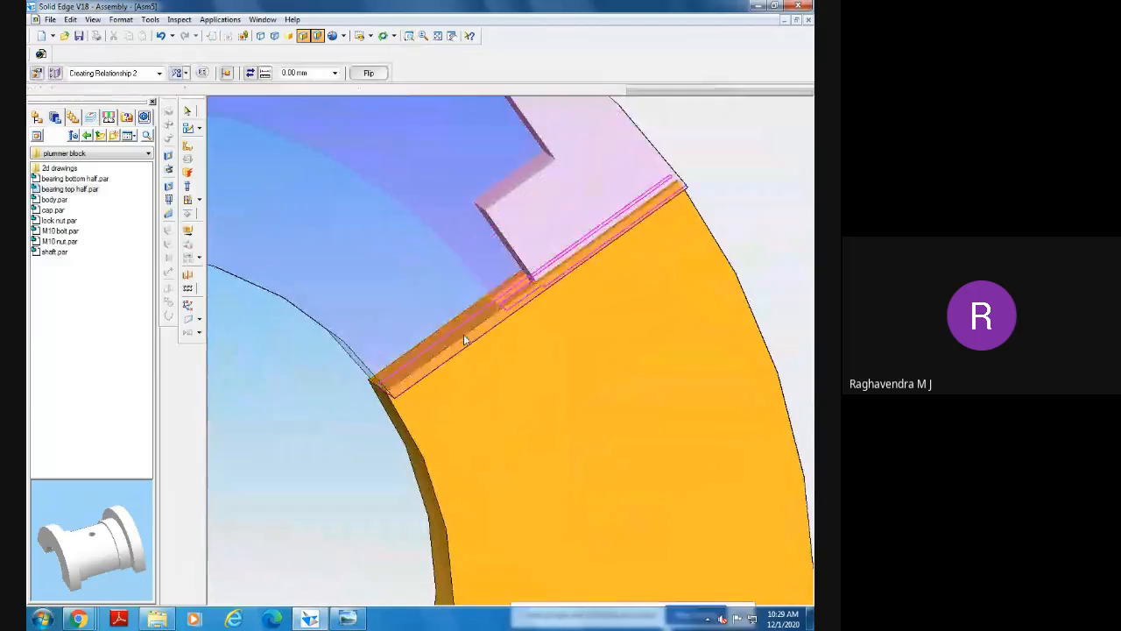
Align the flange end face of the bearing top half with the end face of the bearing bottom half.
left_click(436, 38)
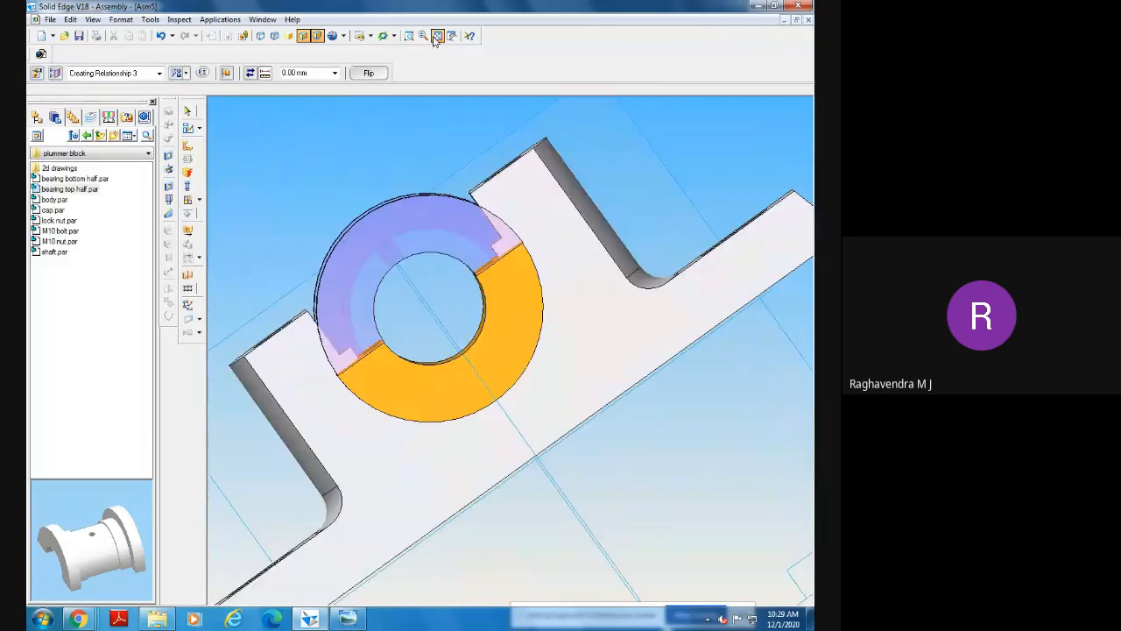
middle_click_drag(561, 395, 621, 351)
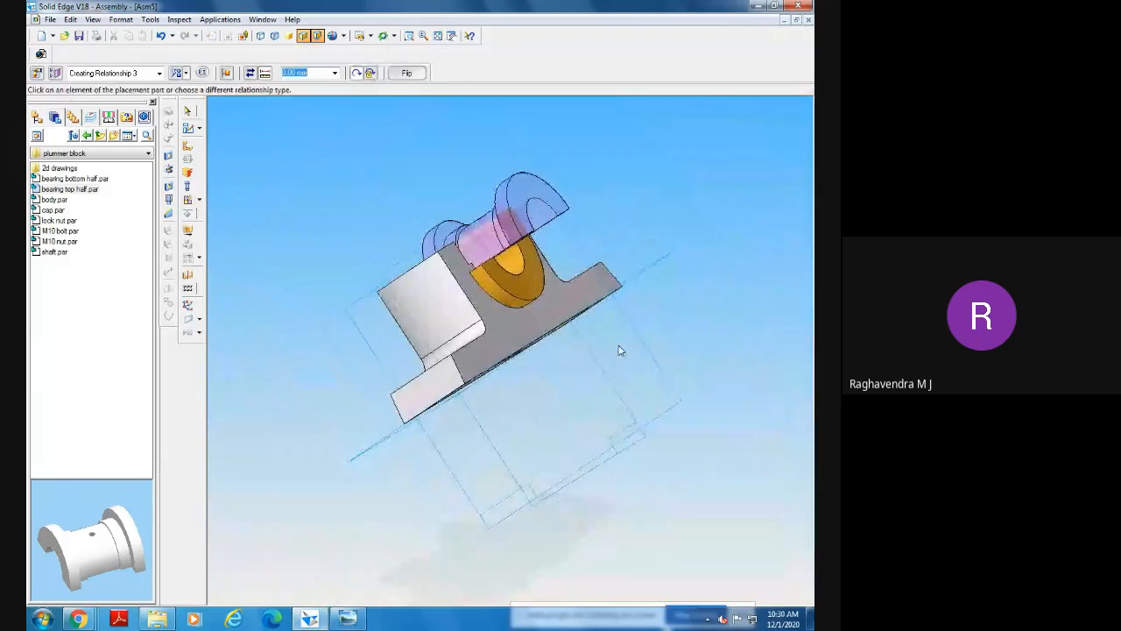
left_click(515, 194)
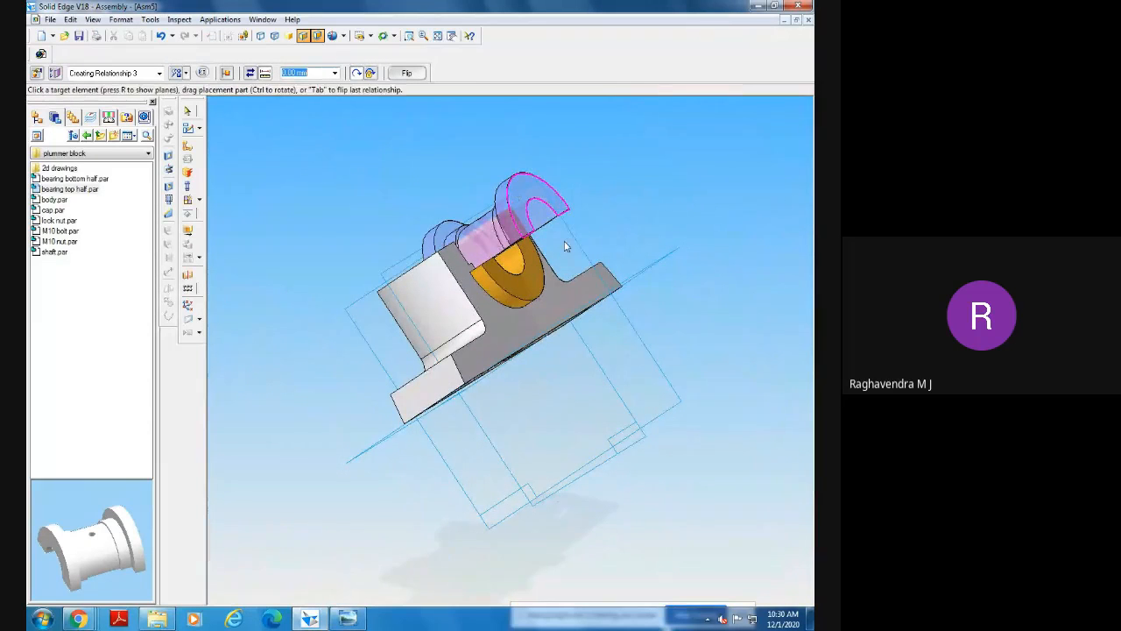
left_click(515, 289)
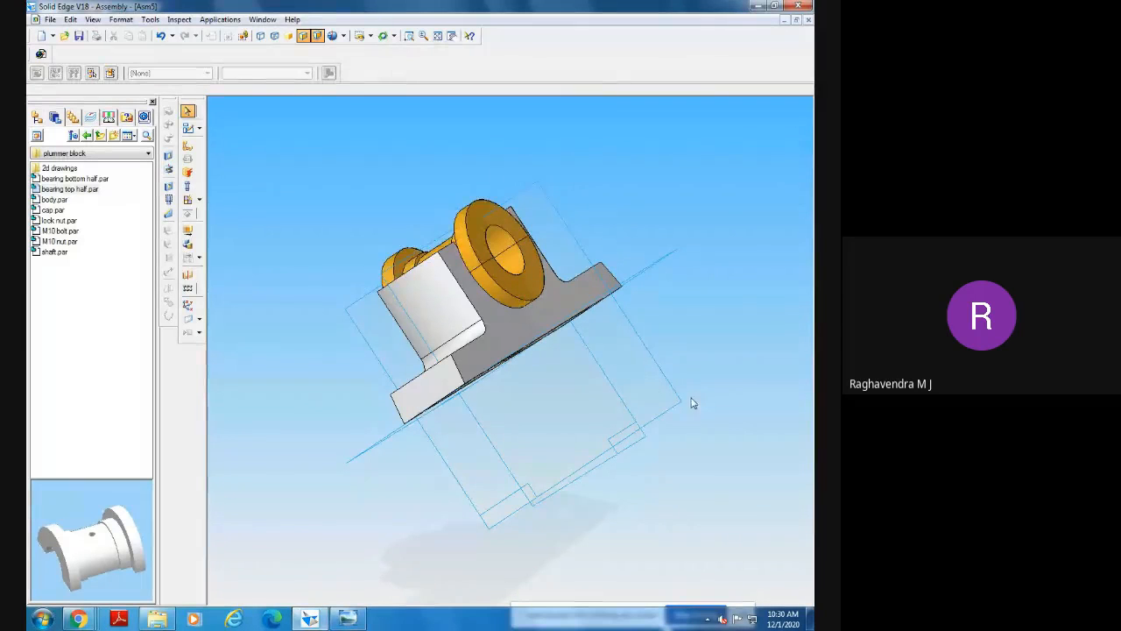
middle_click_drag(692, 403, 372, 554)
middle_click_drag(325, 526, 391, 526)
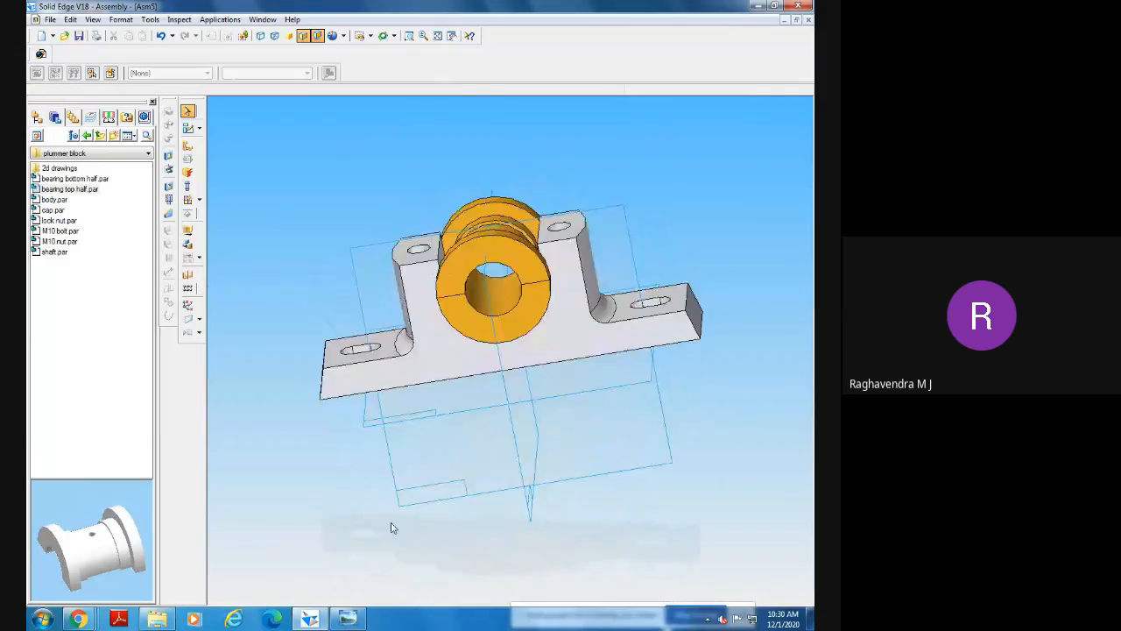
Delete the bearing top half from the assembly and return to the plummer block parts library.
left_click(37, 119)
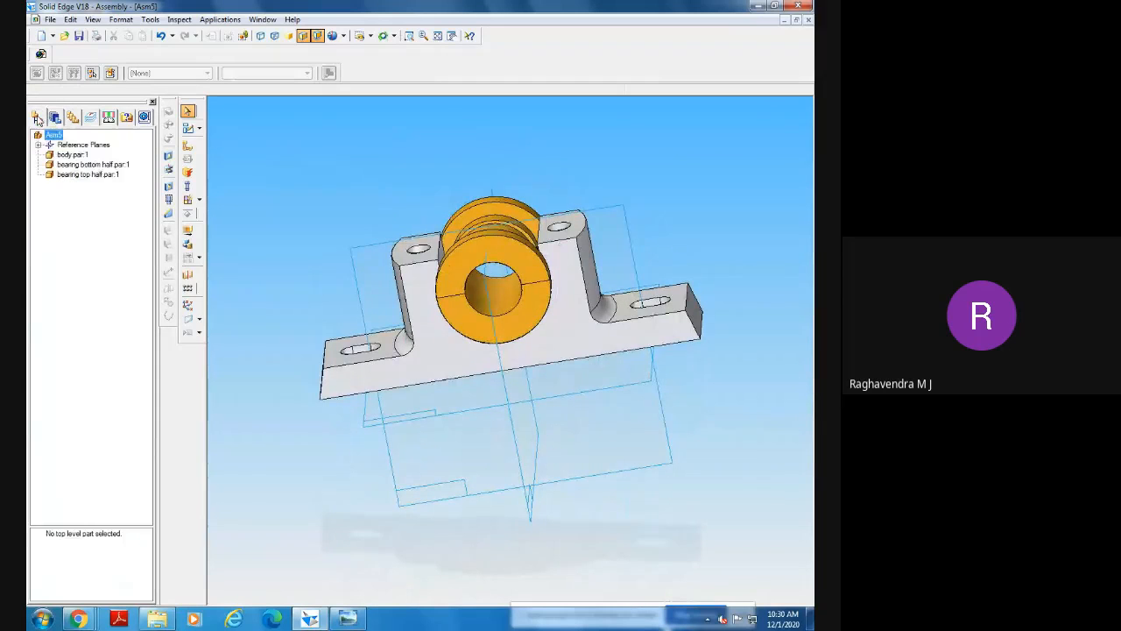
left_click(83, 174)
right_click(81, 175)
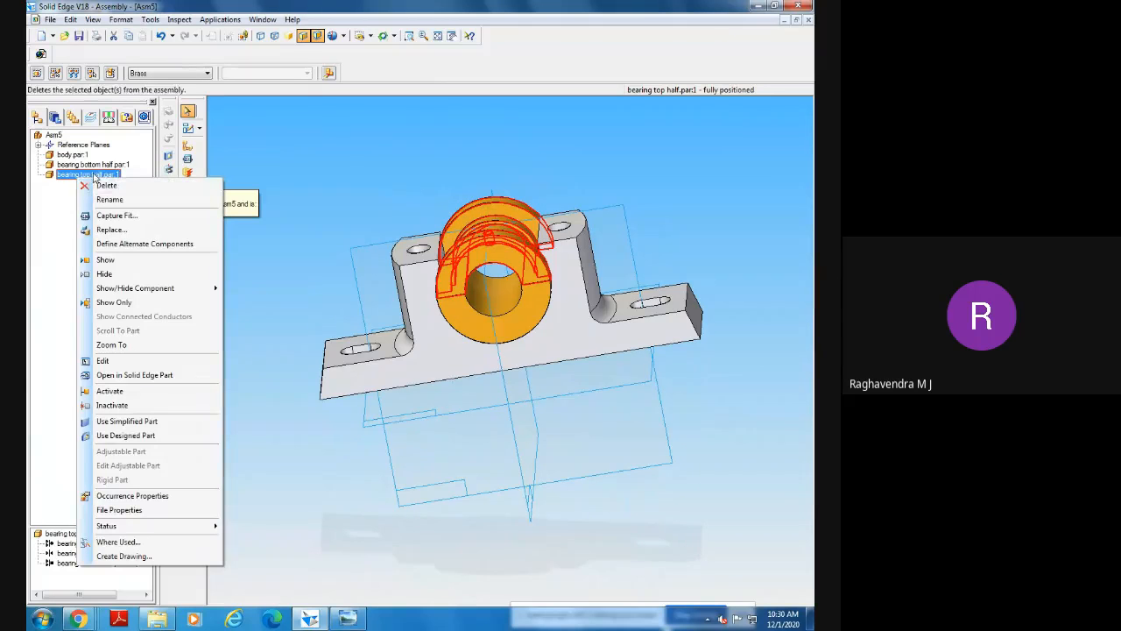
left_click(96, 185)
left_click(54, 118)
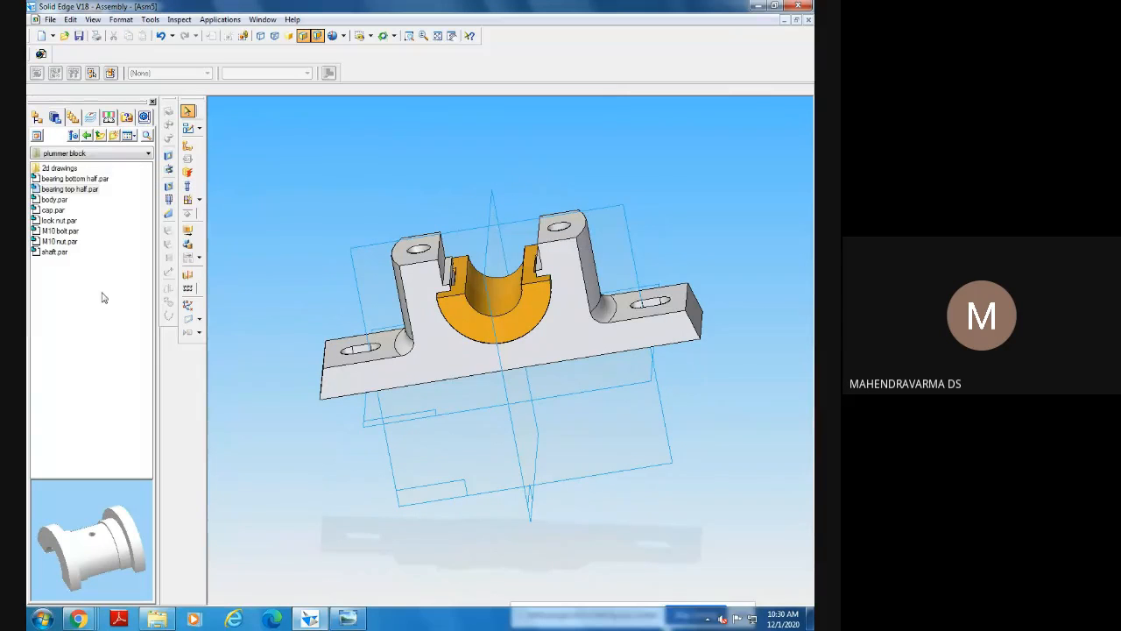
Place bearing top half.par in the isometric view again and align its bore with the seated bottom half's bore.
left_click(369, 35)
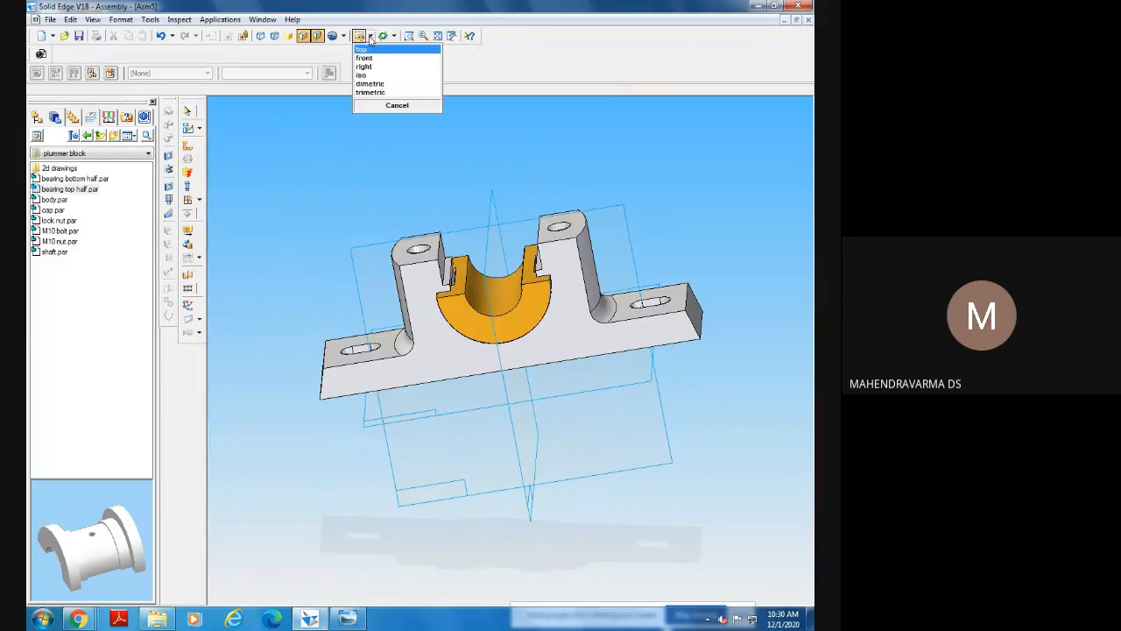
left_click(376, 78)
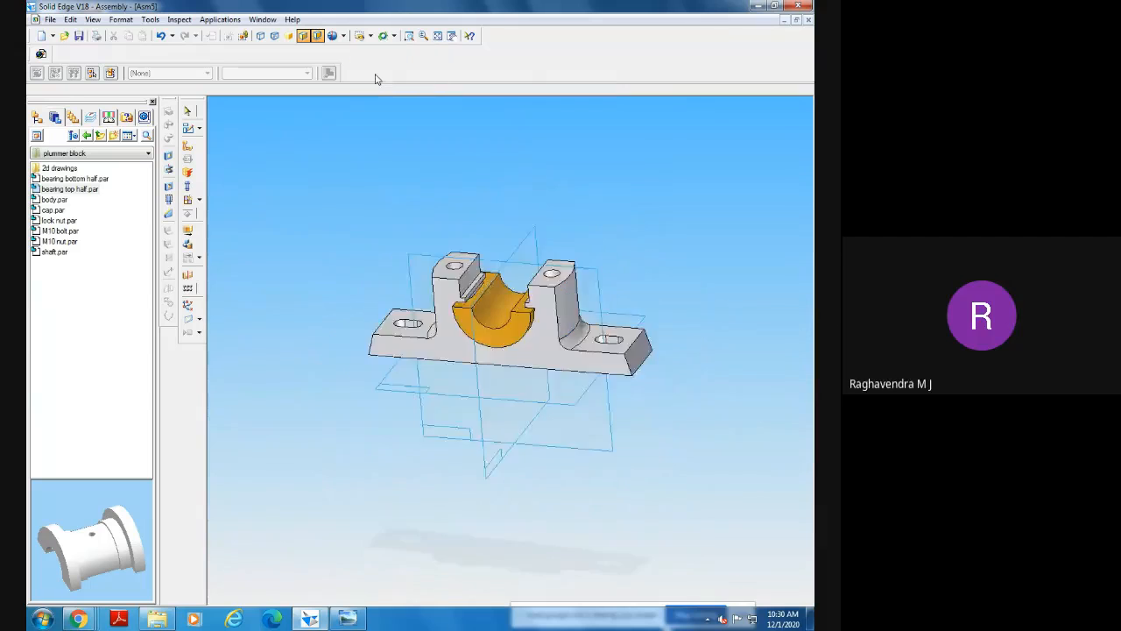
left_click(437, 36)
left_click_drag(68, 193, 292, 203)
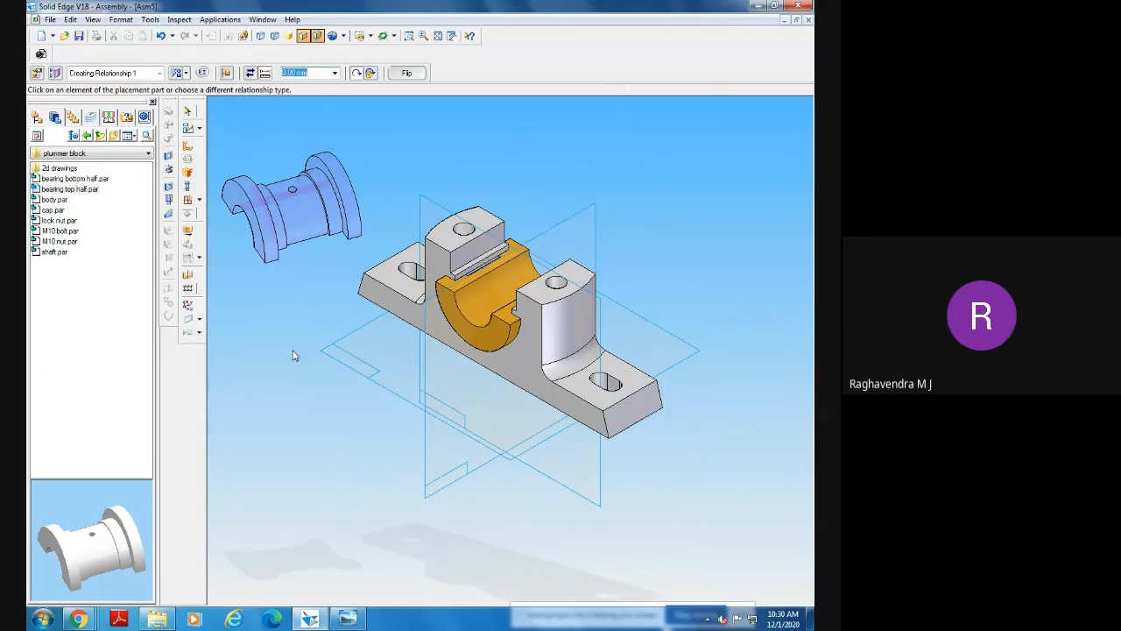
mouse_move(292, 351)
middle_mouse_down()
mouse_move(351, 326)
mouse_move(273, 359)
middle_mouse_up()
left_click(300, 190)
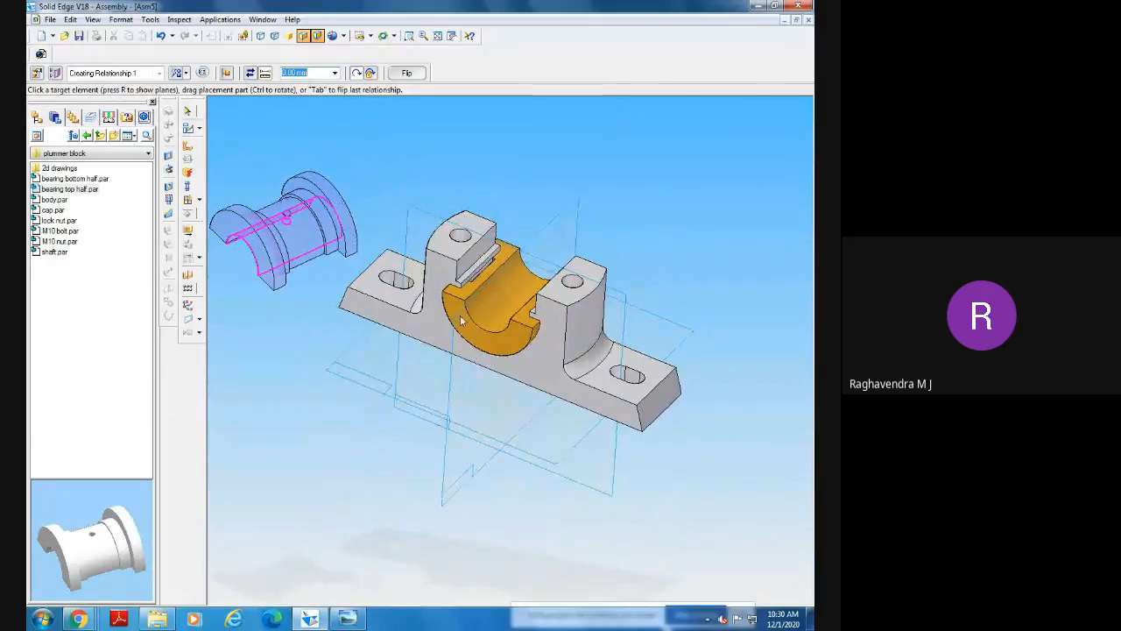
left_click(488, 305)
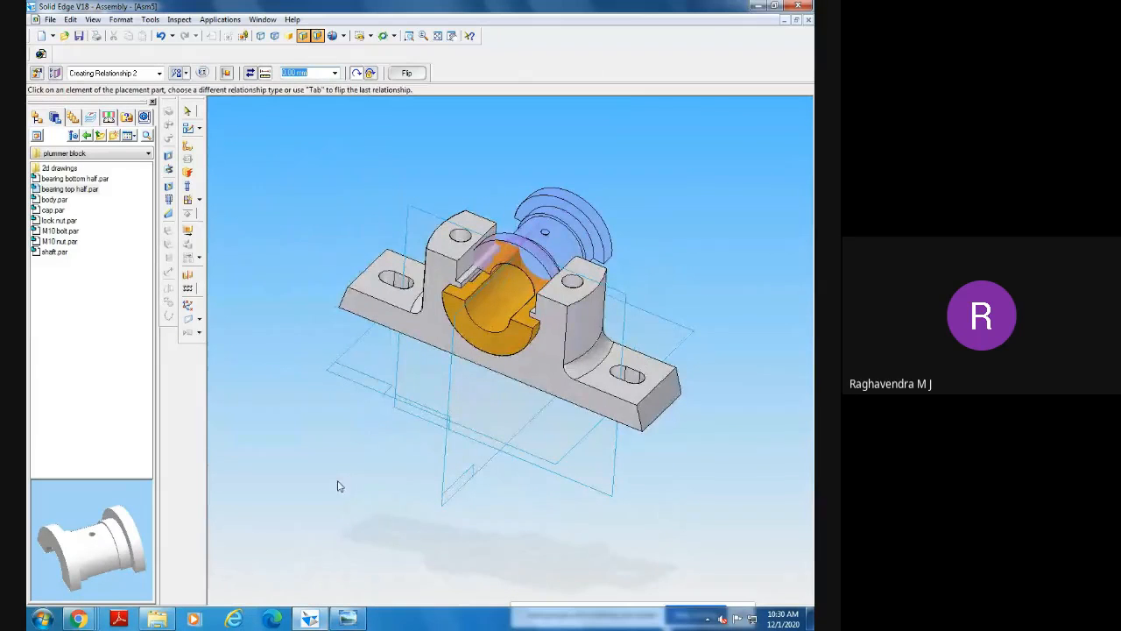
Mate the bearing top half's split face with the bearing bottom half's split face.
middle_click_drag(336, 482, 178, 409)
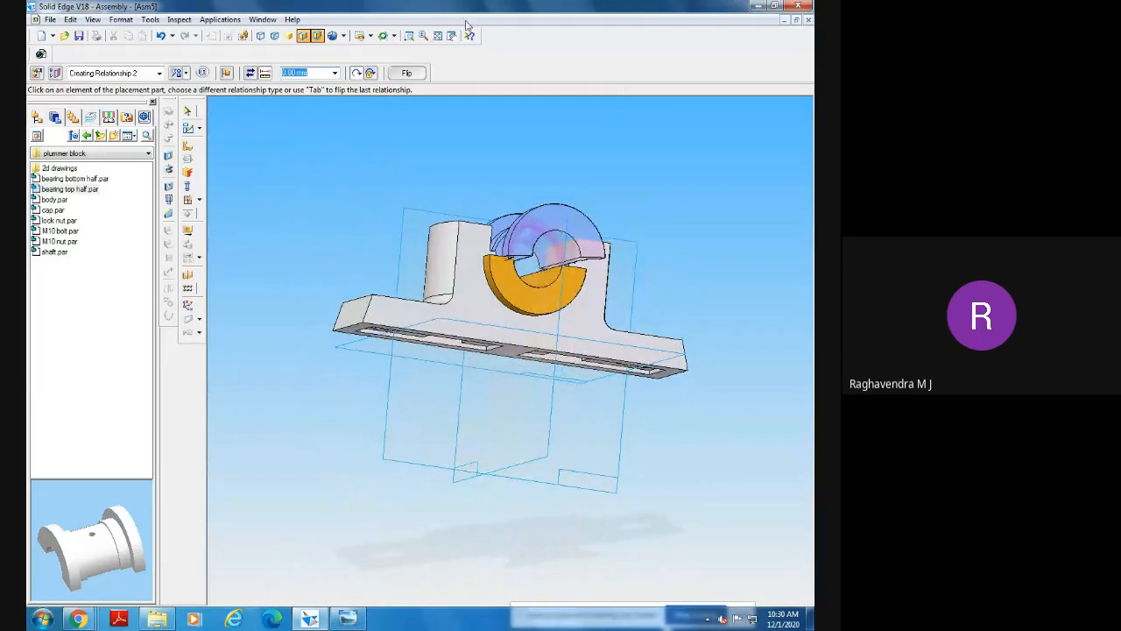
left_click(409, 35)
left_click_drag(508, 214, 641, 321)
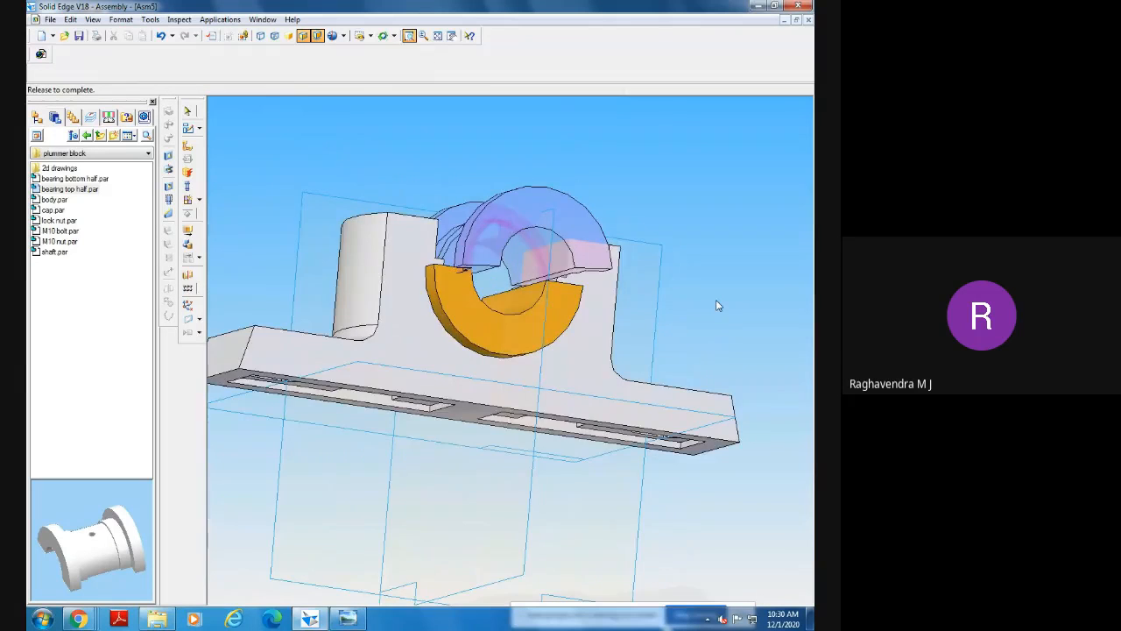
middle_click_drag(735, 318, 737, 334)
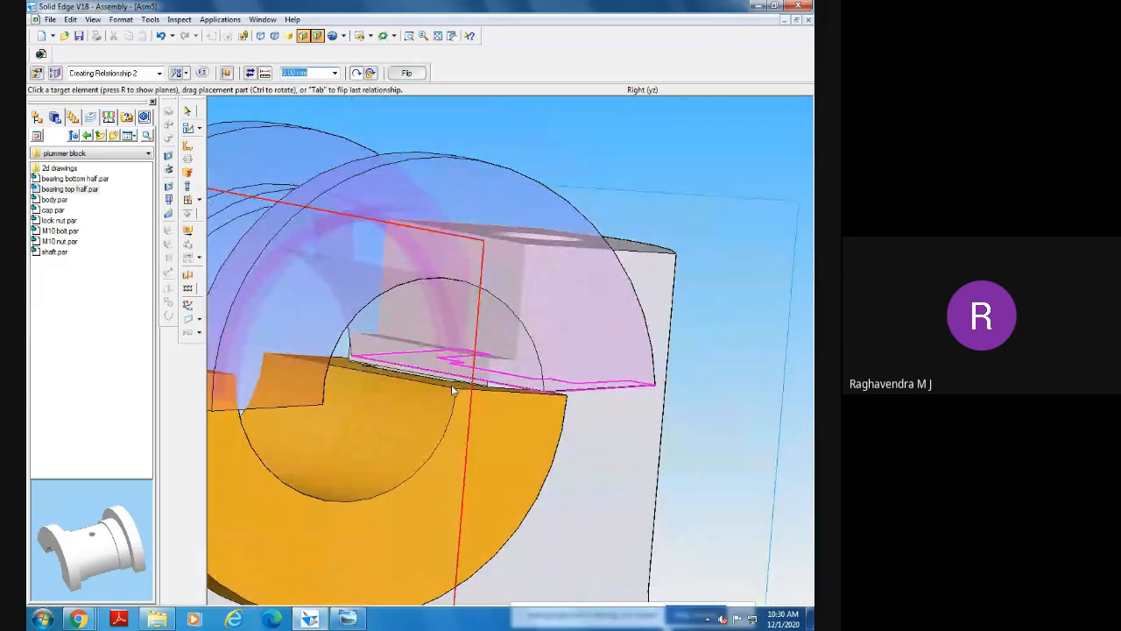
Mate the top bearing half's split face to the bottom half's, and align the flange end faces of both halves.
middle_click_drag(515, 405, 508, 411)
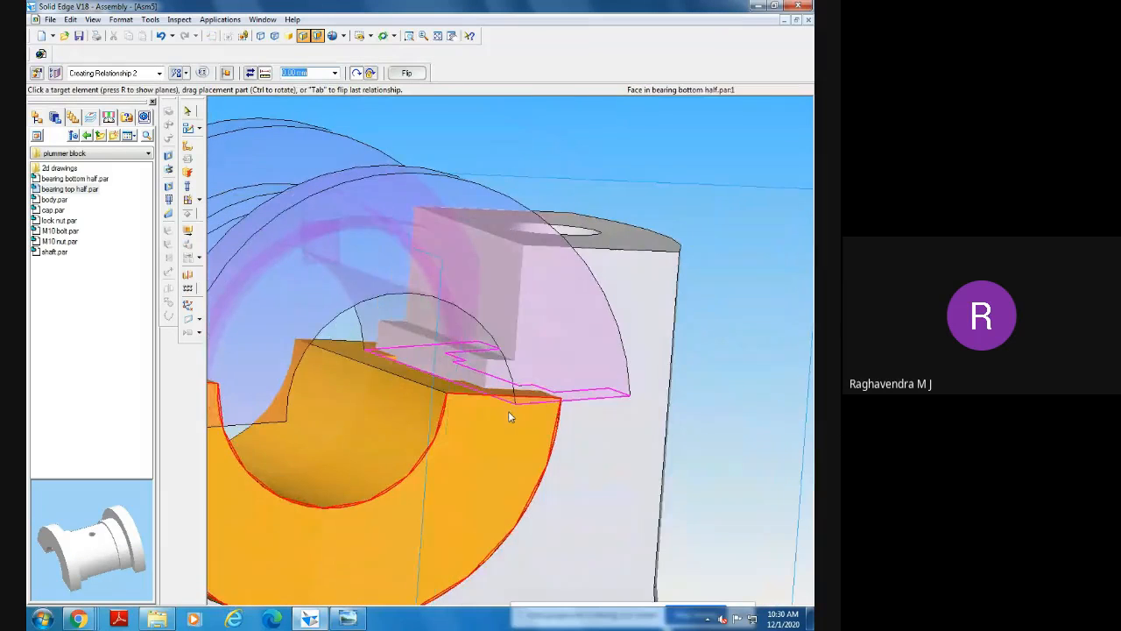
left_click(454, 394)
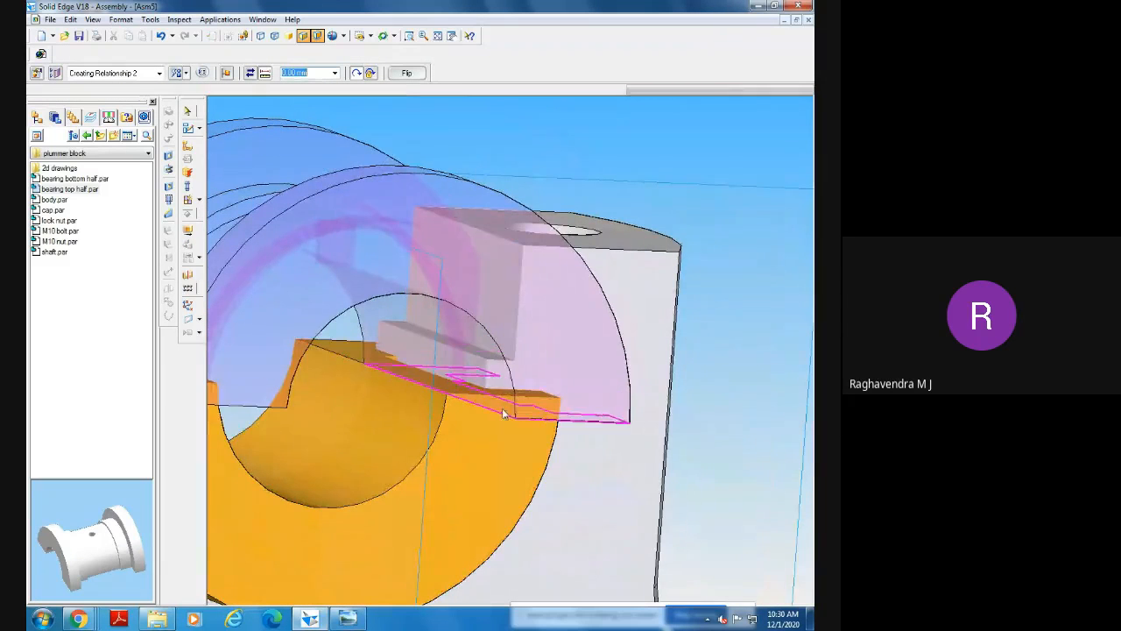
left_click(438, 35)
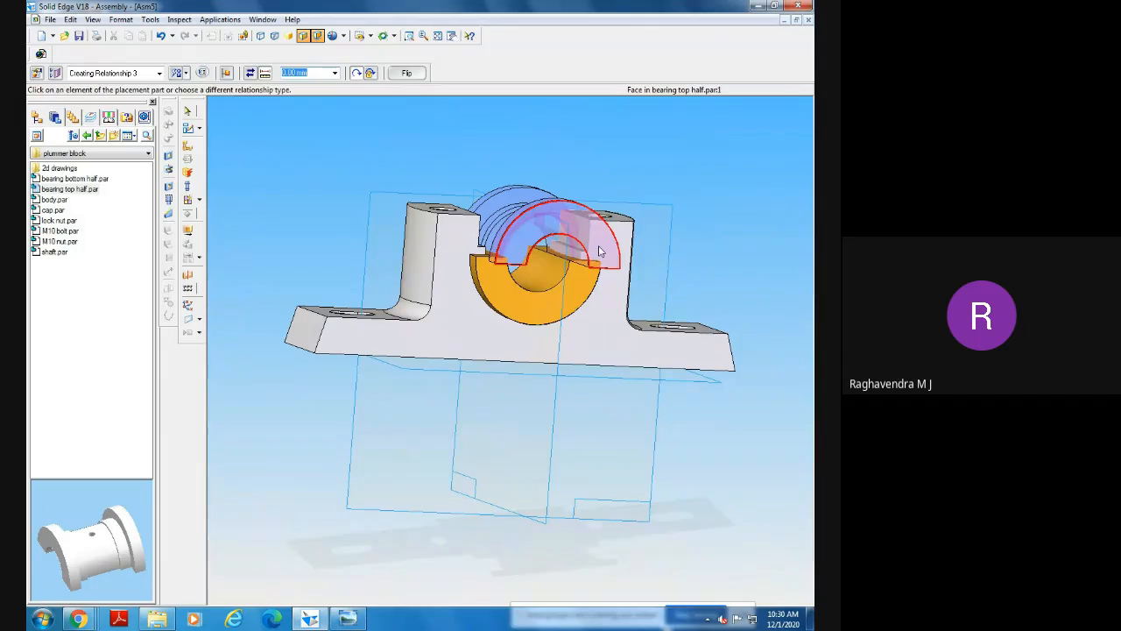
left_click(600, 252)
middle_click_drag(704, 313, 740, 326)
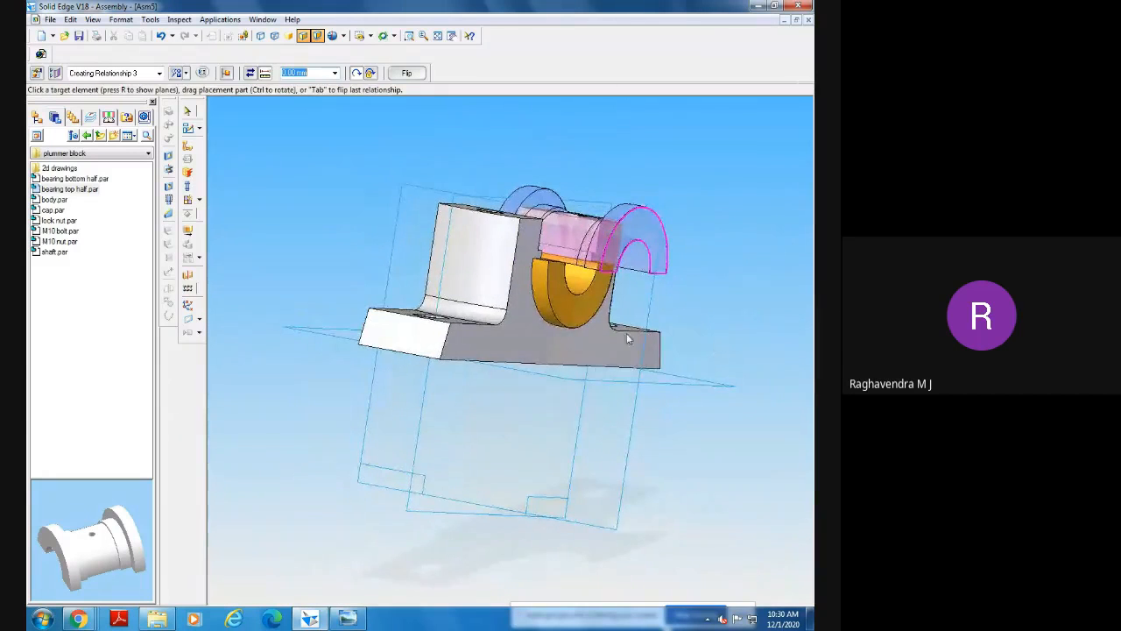
left_click(571, 315)
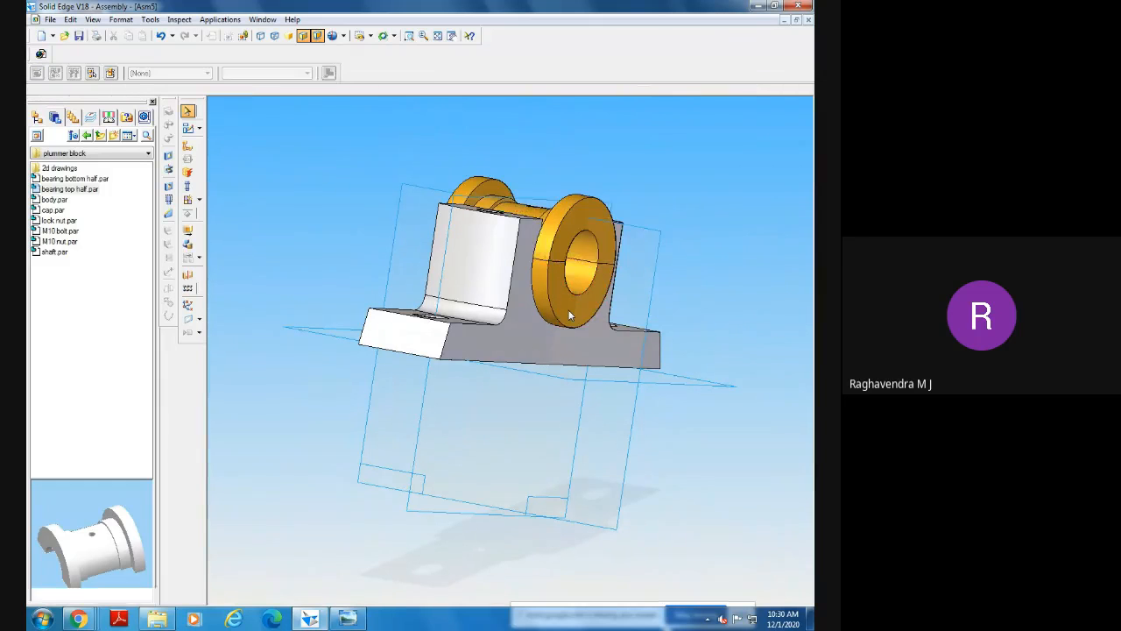
middle_click_drag(317, 206, 263, 287)
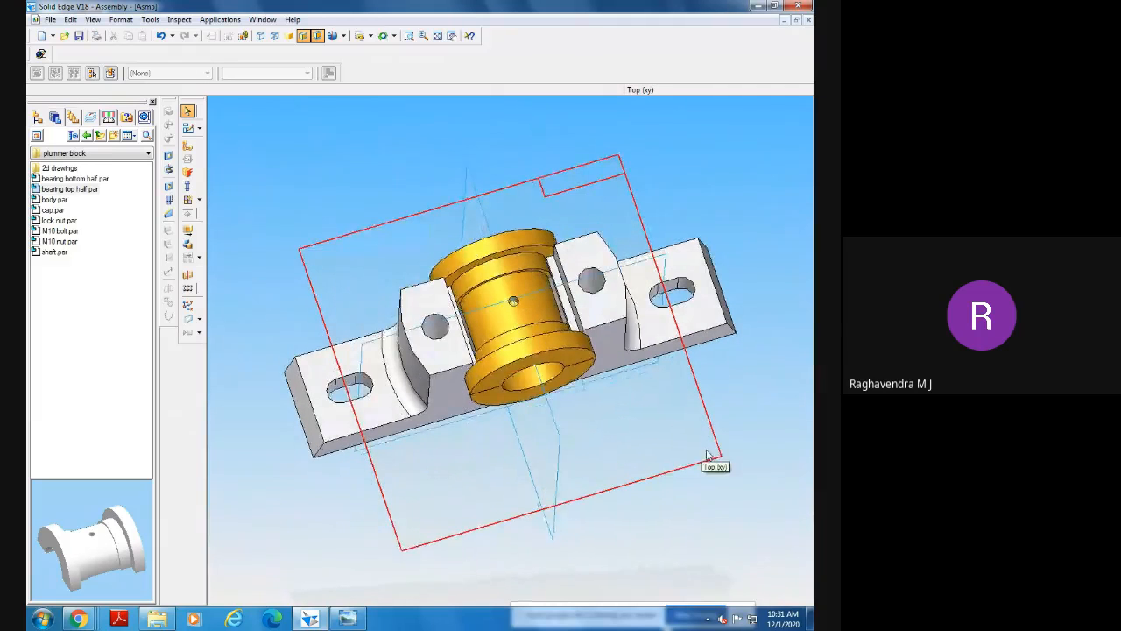
mouse_move(708, 457)
middle_mouse_down()
mouse_move(710, 466)
mouse_move(721, 426)
mouse_move(726, 450)
middle_mouse_up()
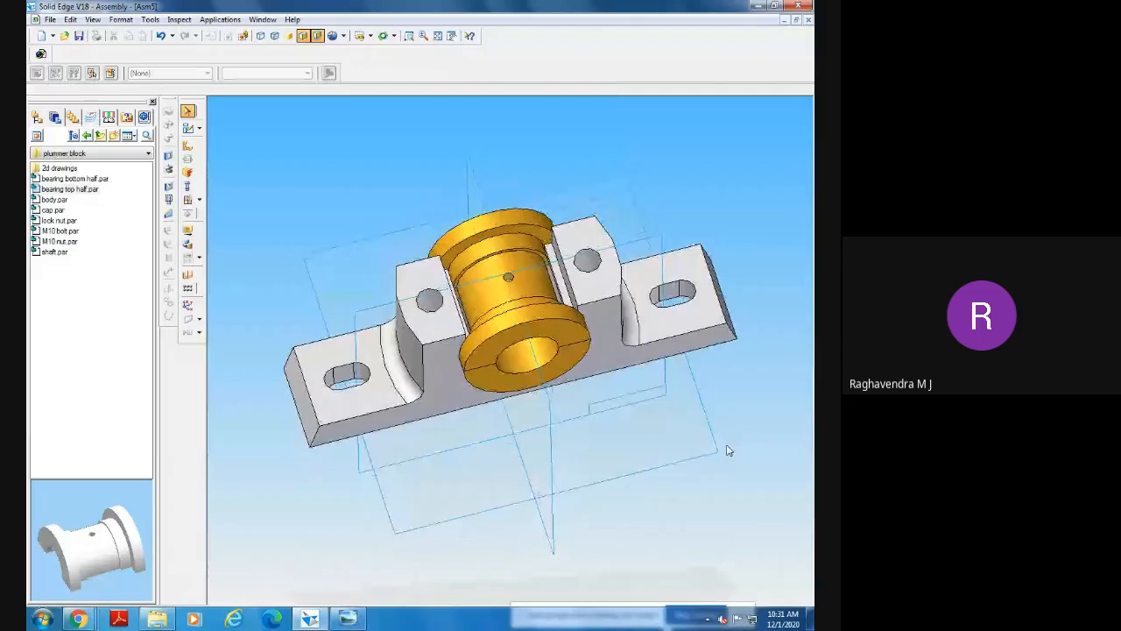
Hide all the assembly's reference planes and show them again.
left_click(37, 118)
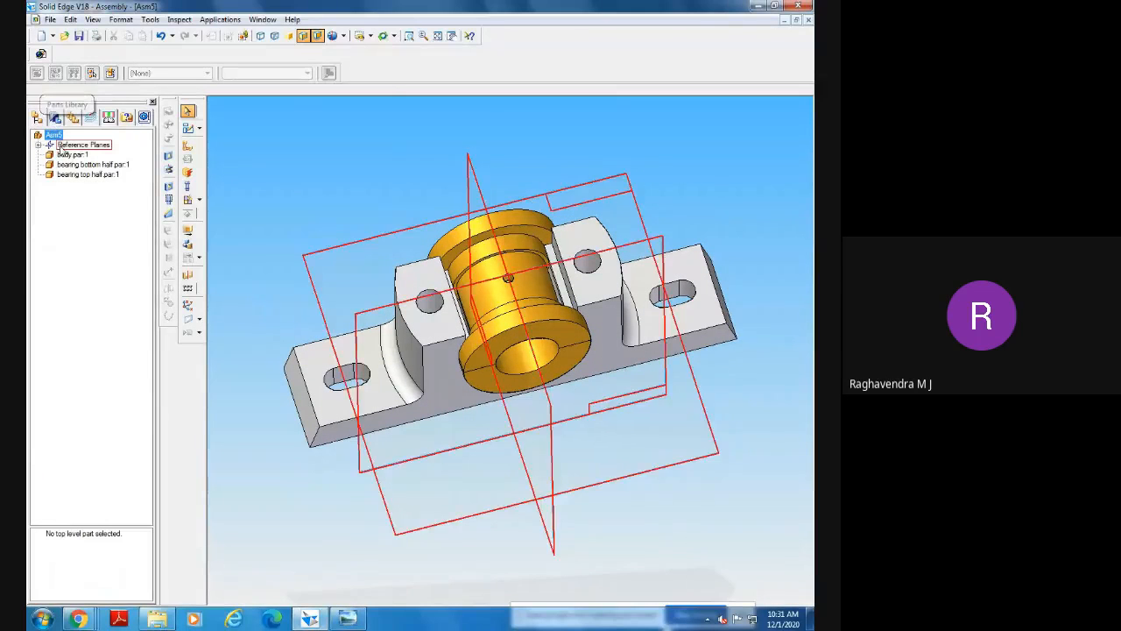
right_click(63, 146)
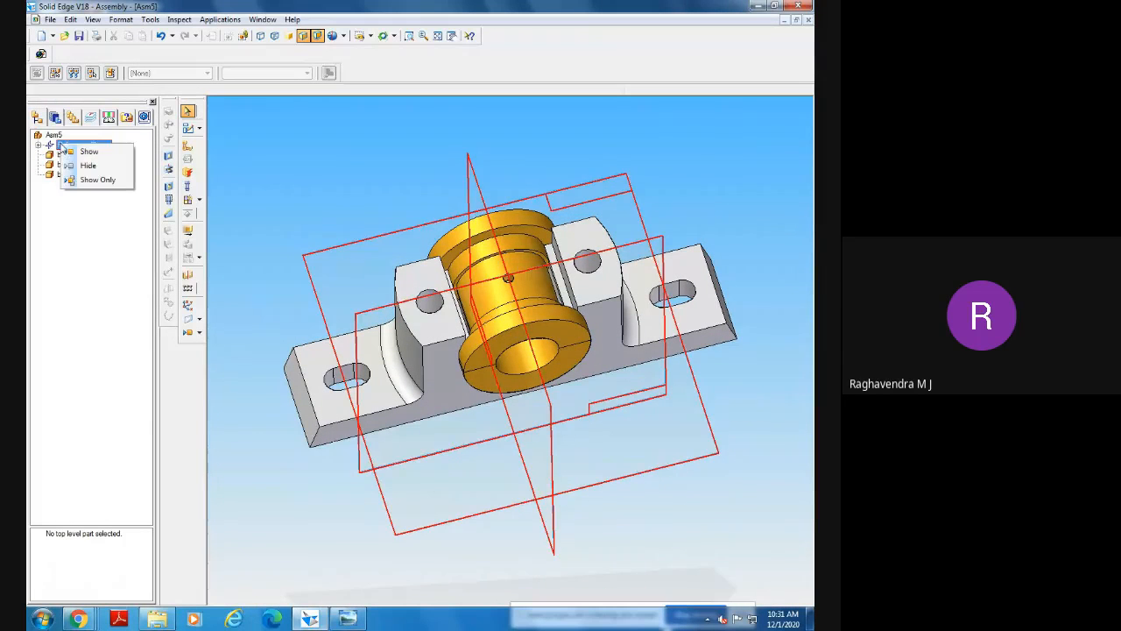
left_click(88, 165)
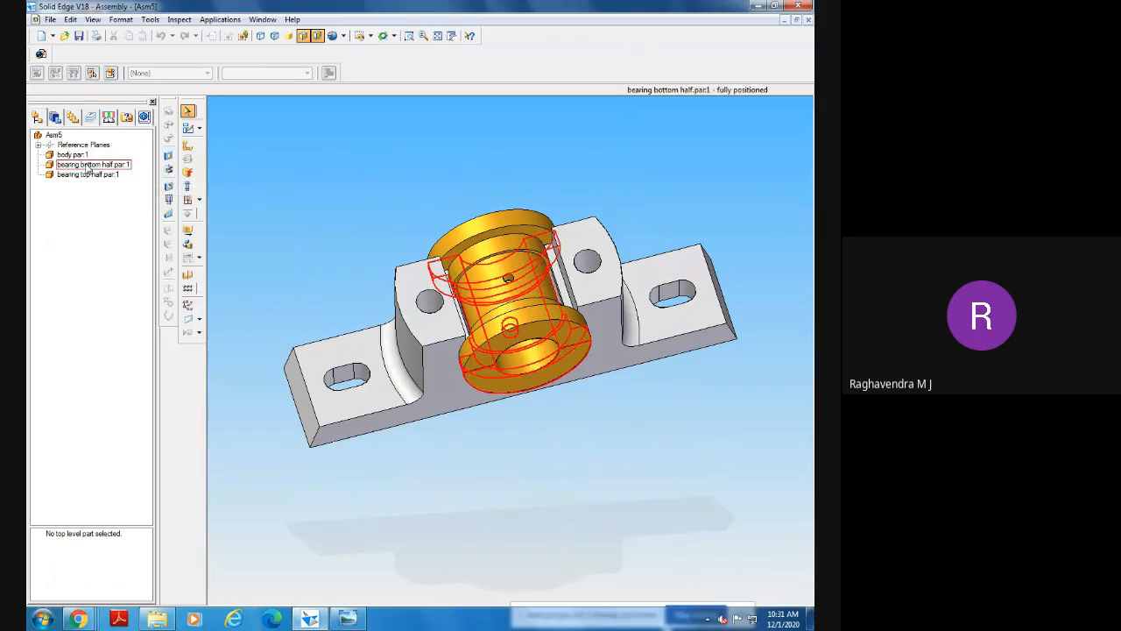
middle_click_drag(607, 487, 601, 452)
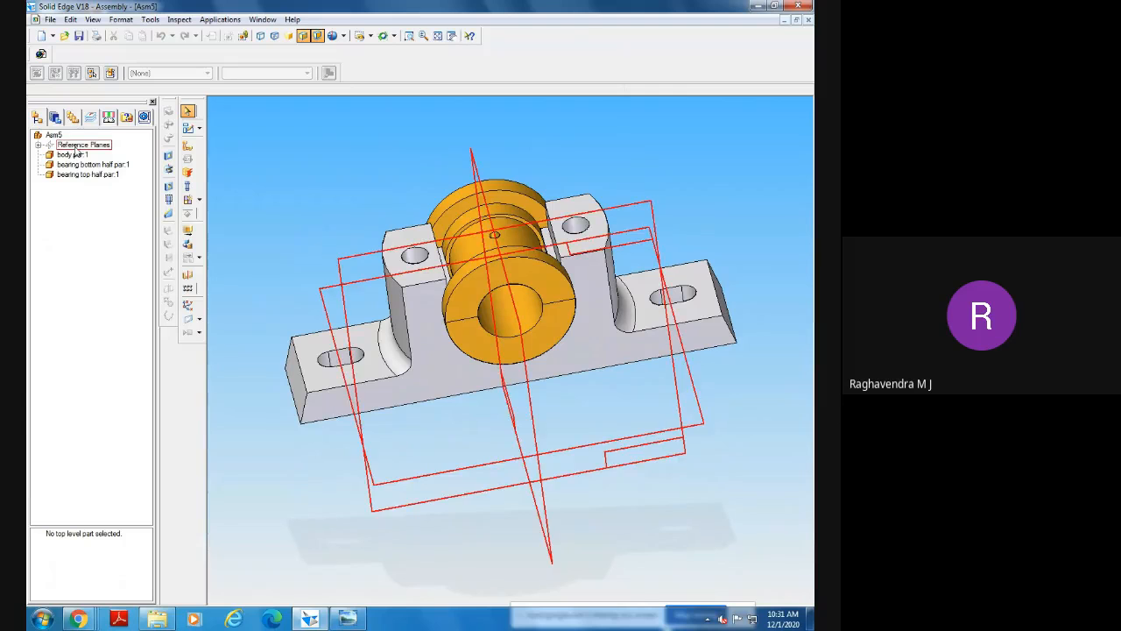
right_click(63, 145)
left_click(100, 155)
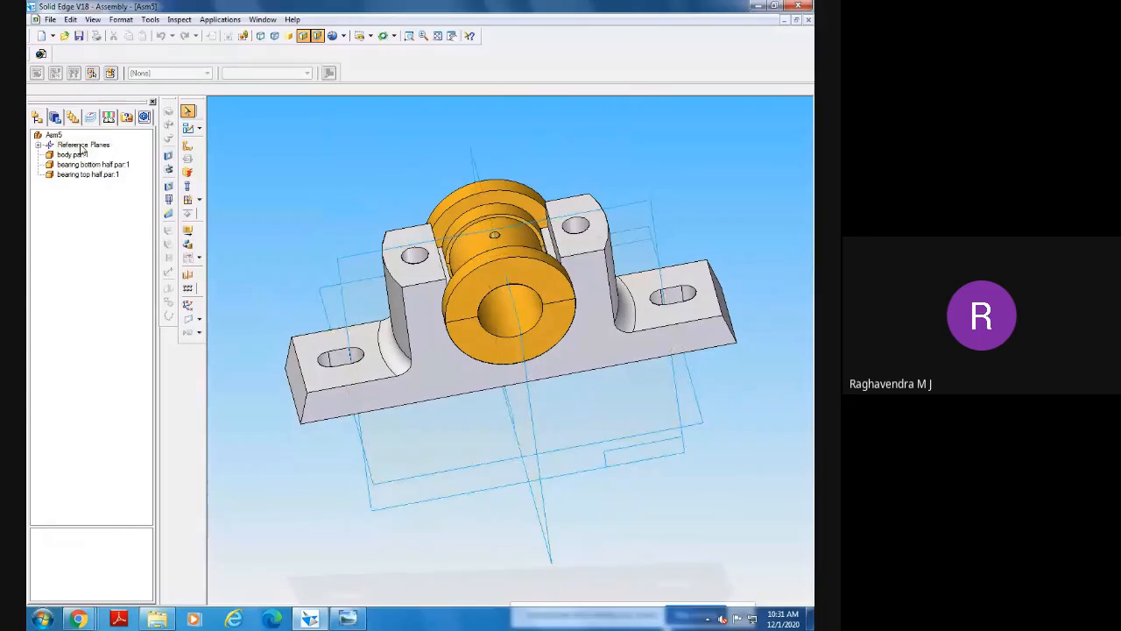
Hide the assembly's reference planes as a group.
right_click(83, 146)
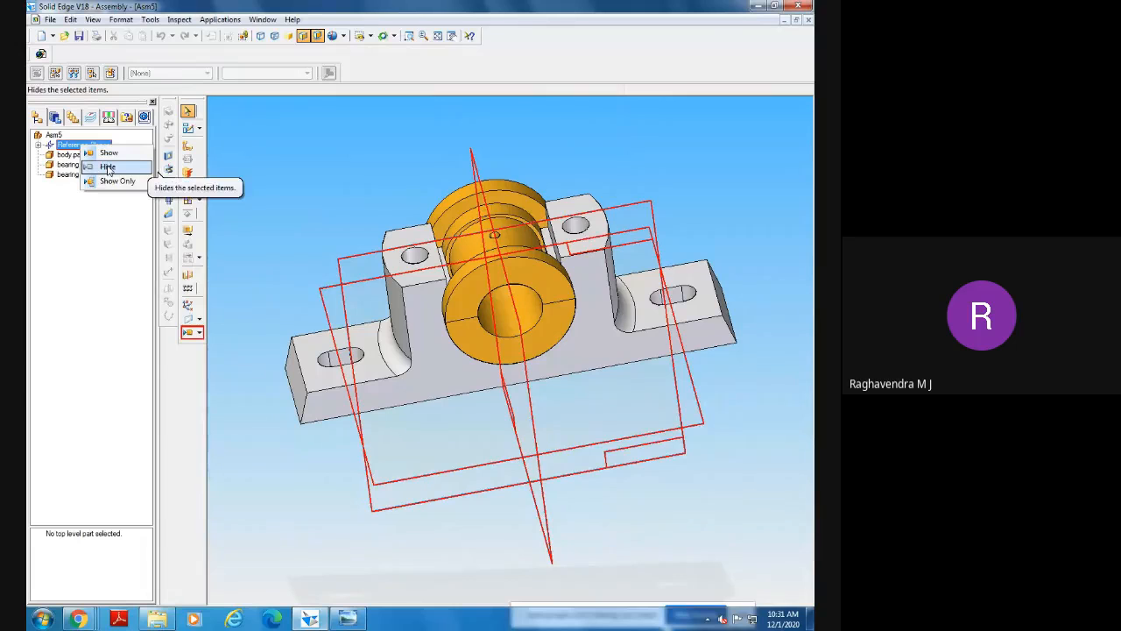
left_click(41, 119)
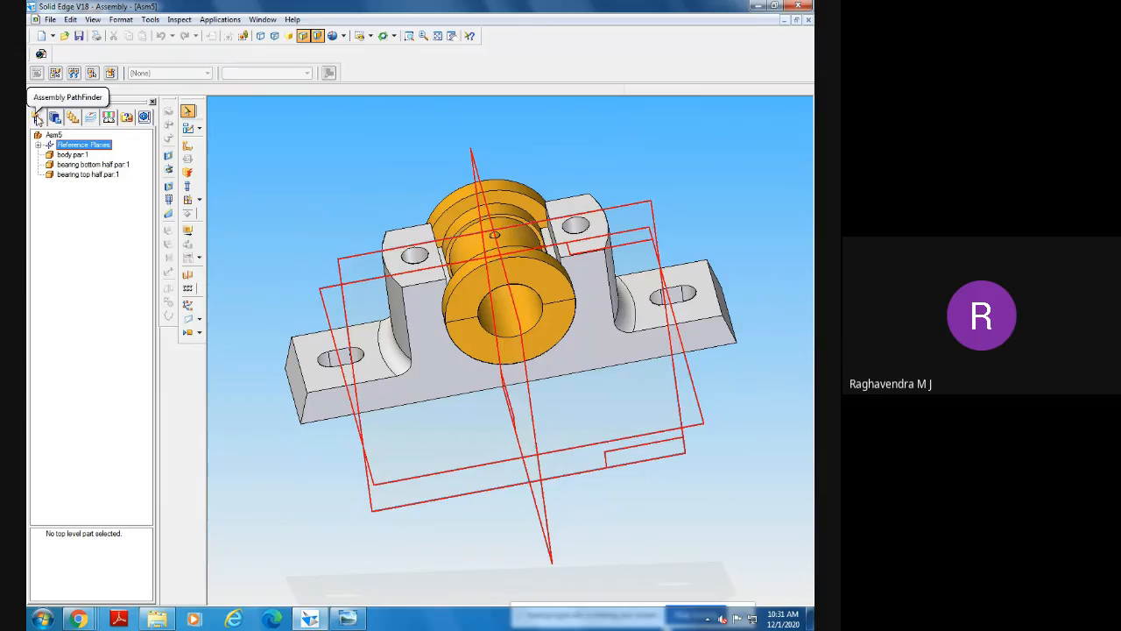
right_click(81, 146)
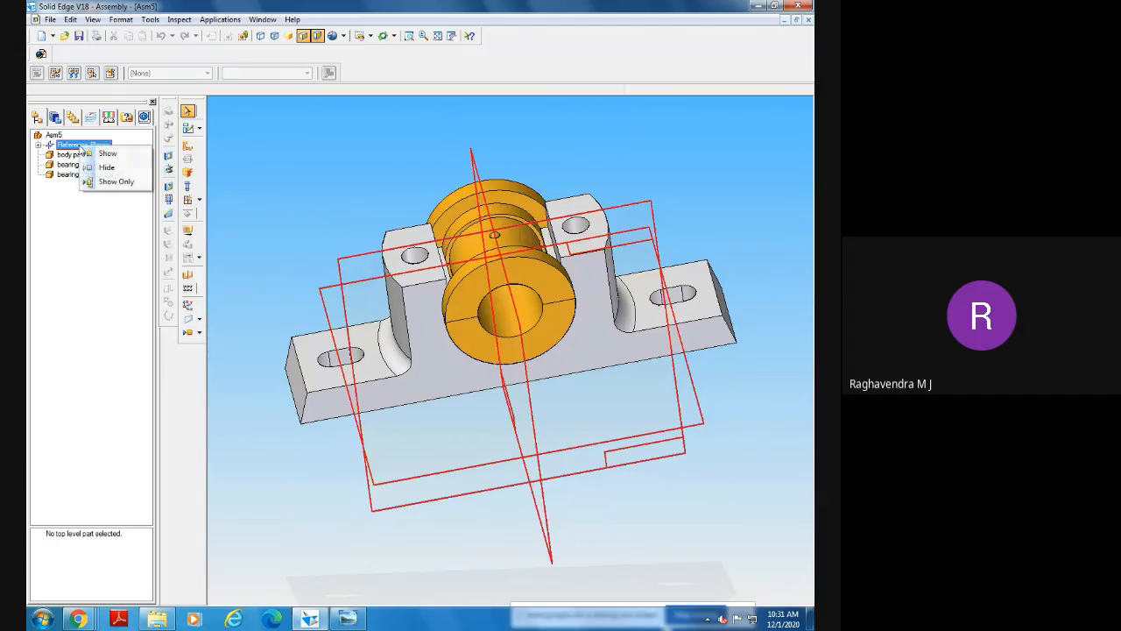
left_click(106, 167)
middle_click_drag(651, 468, 622, 461)
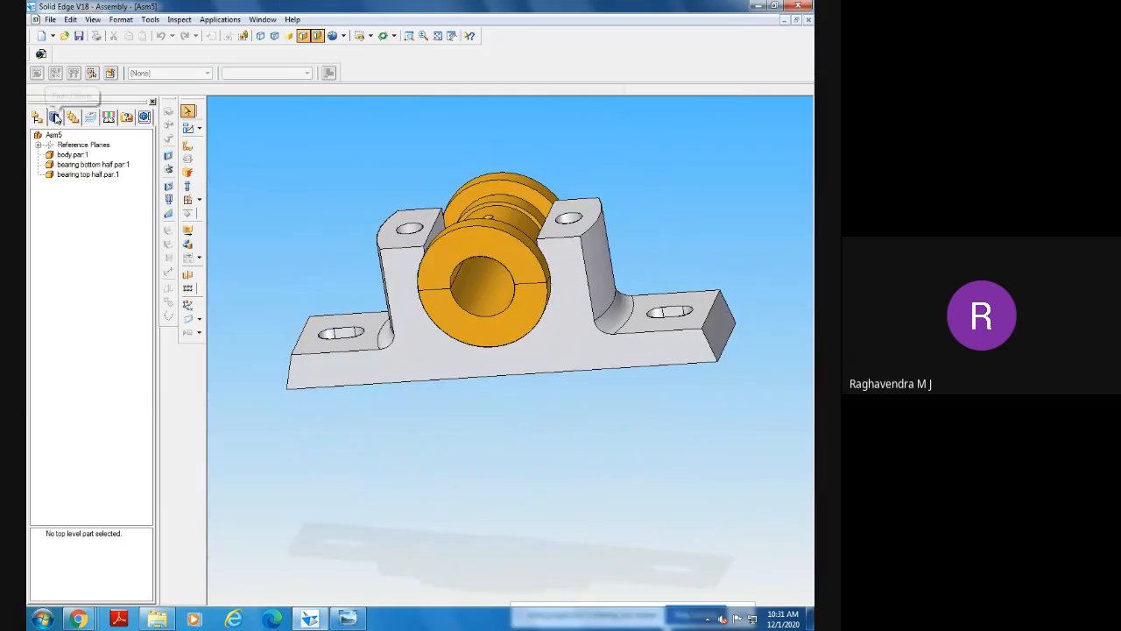
Switch to the iso view and place cap.par from the plummer block folder beside the body in the assembly.
left_click(55, 118)
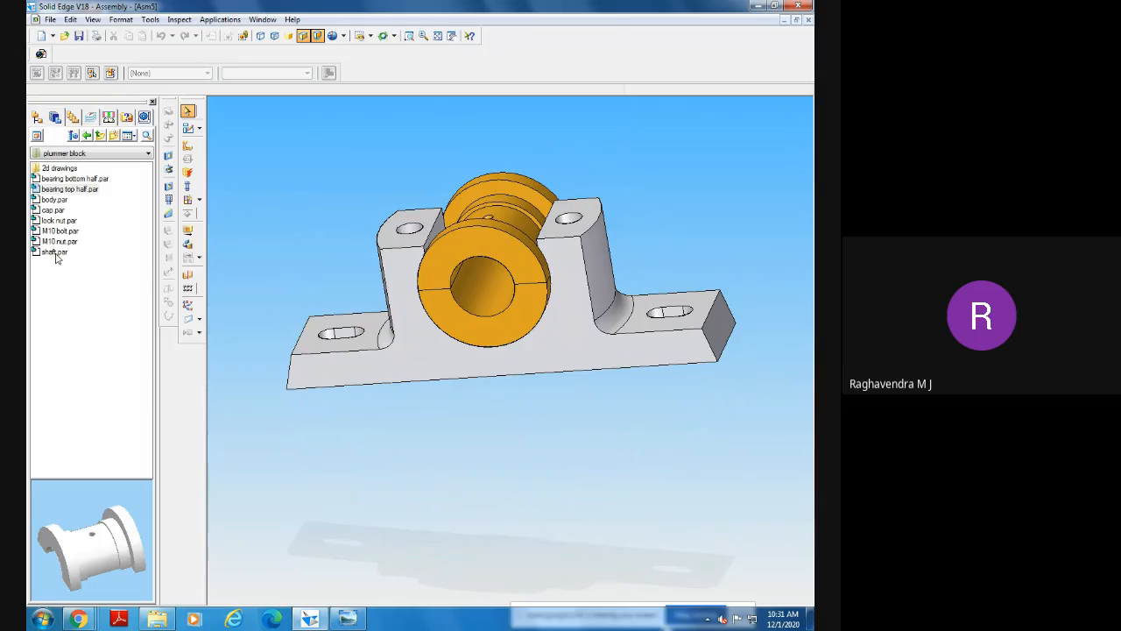
left_click(54, 210)
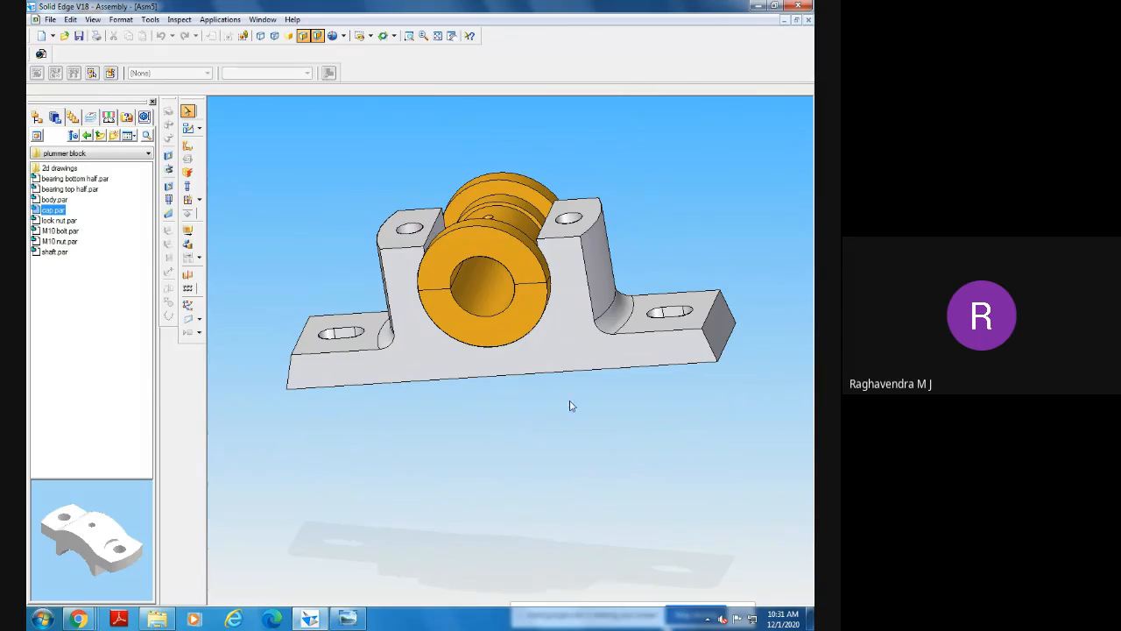
left_click(359, 36)
left_click(380, 75)
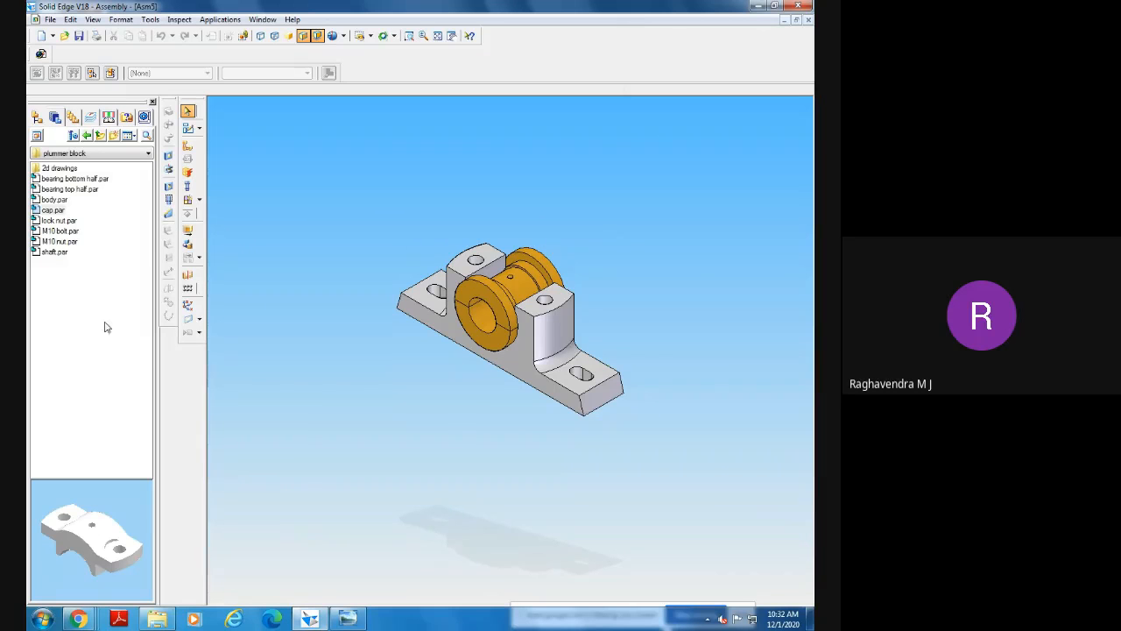
left_click_drag(51, 213, 345, 341)
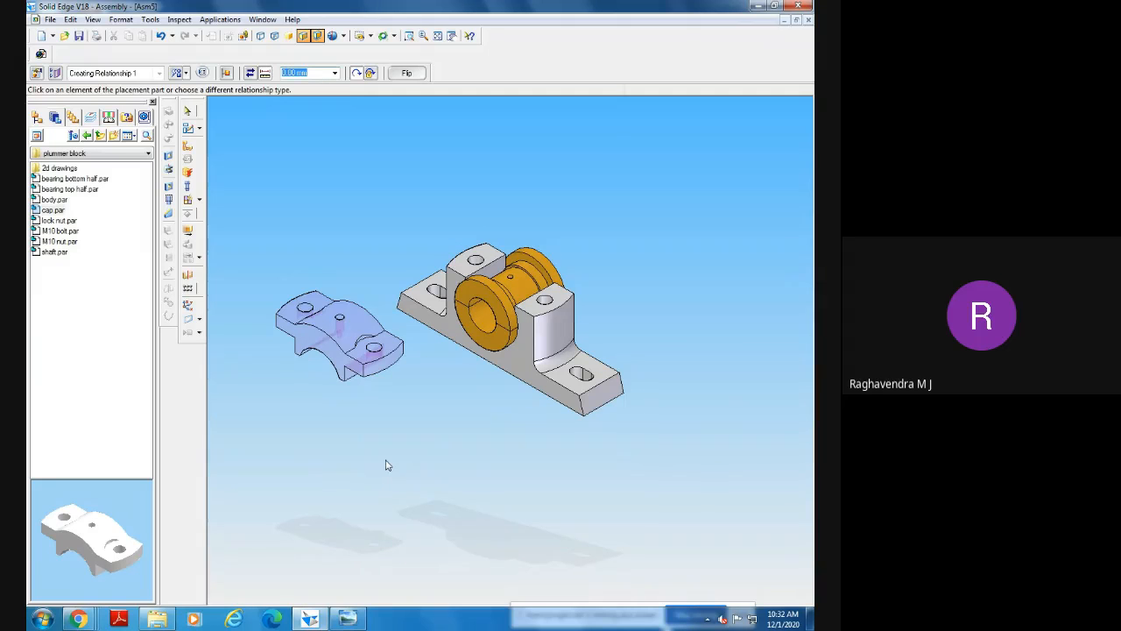
middle_click_drag(381, 464, 415, 455)
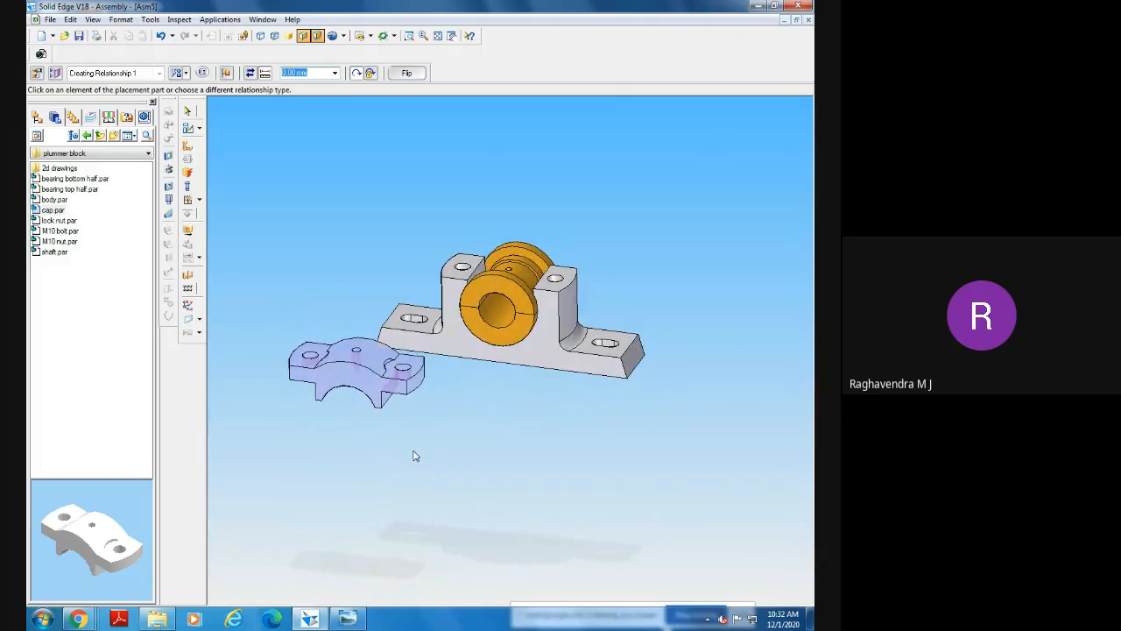
Align the cap's two bolt holes with the matching holes in the body's uprights.
left_click(403, 369)
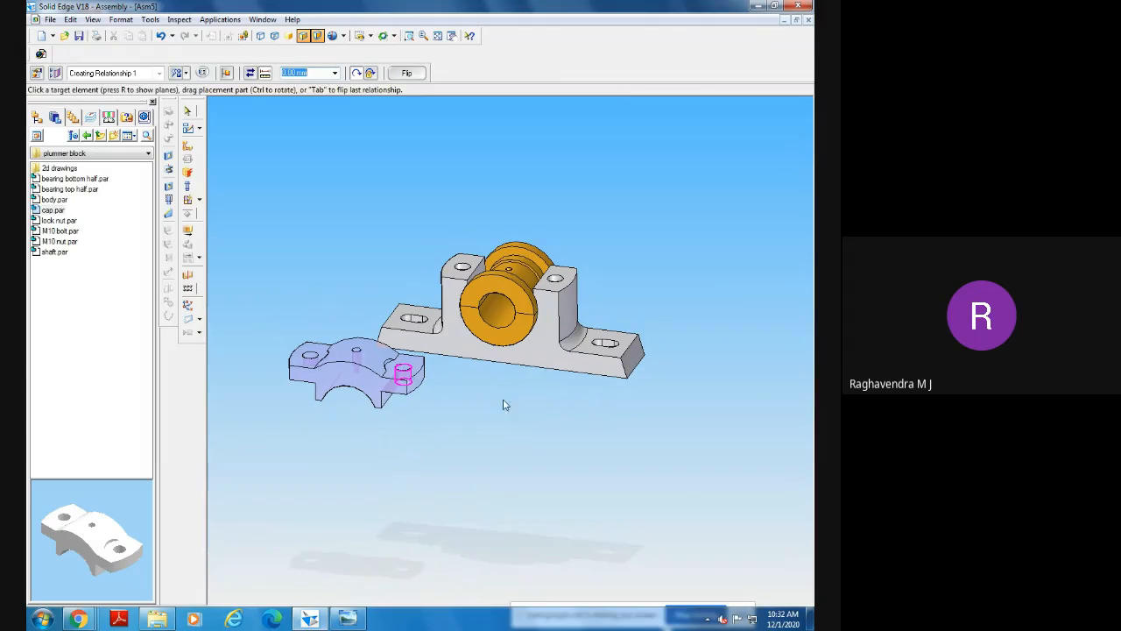
left_click(565, 294)
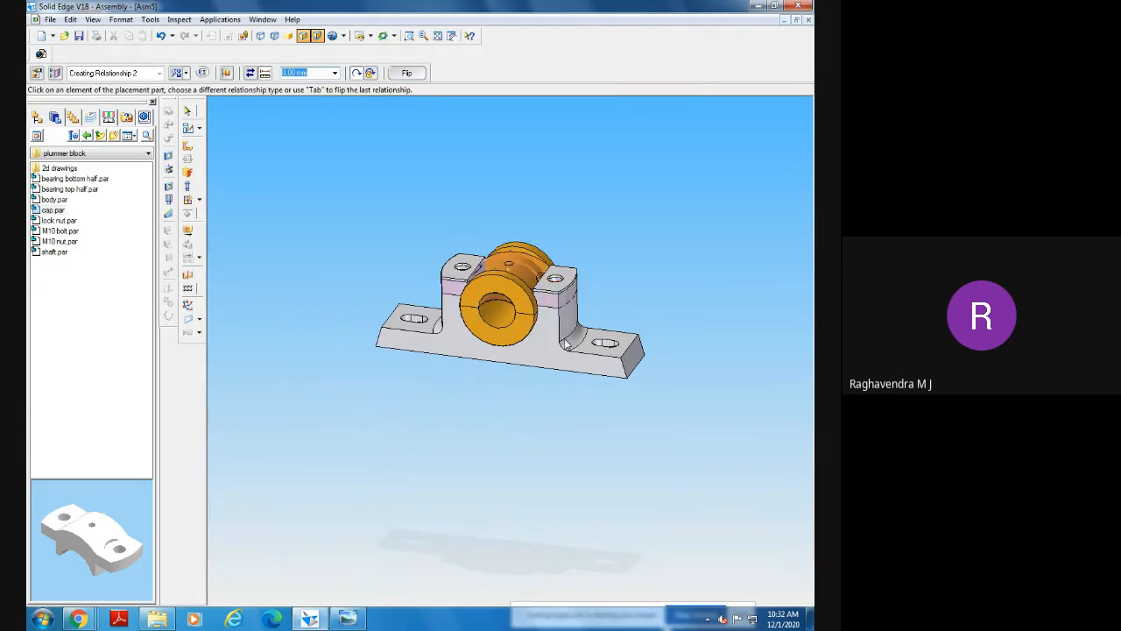
left_click(530, 280)
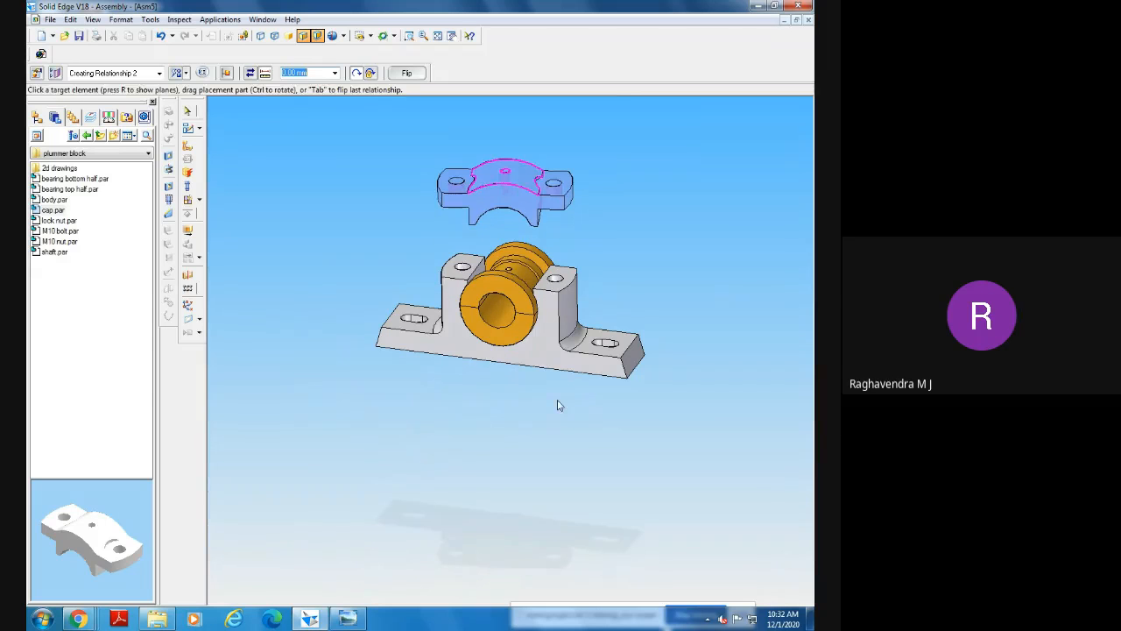
middle_click_drag(554, 452, 560, 470)
right_click(560, 470)
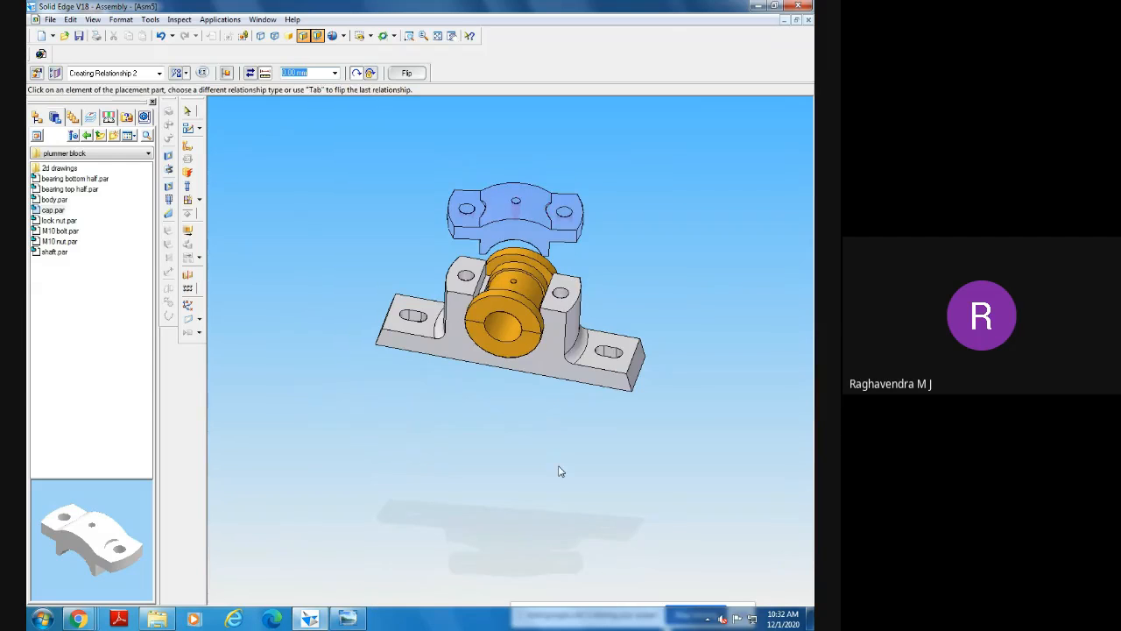
left_click(467, 212)
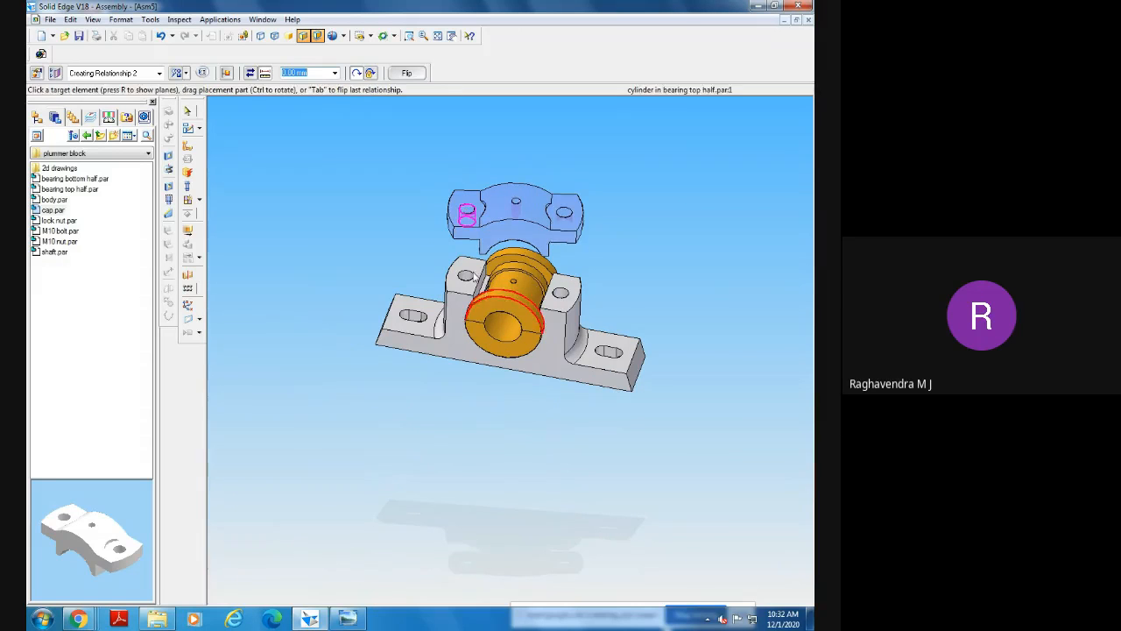
left_click(466, 276)
Mate the underside of the cap's leg to the horizontal ledge in the body beside the bearing.
middle_click_drag(438, 401, 442, 325)
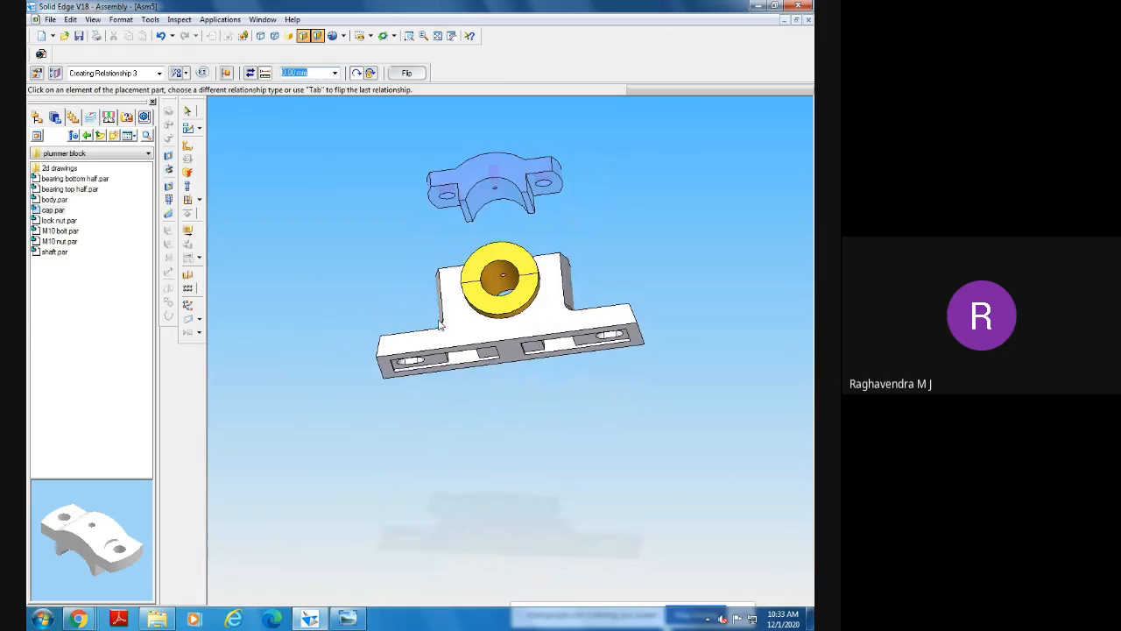
left_click(467, 215)
middle_click_drag(486, 368, 493, 456)
left_click(408, 36)
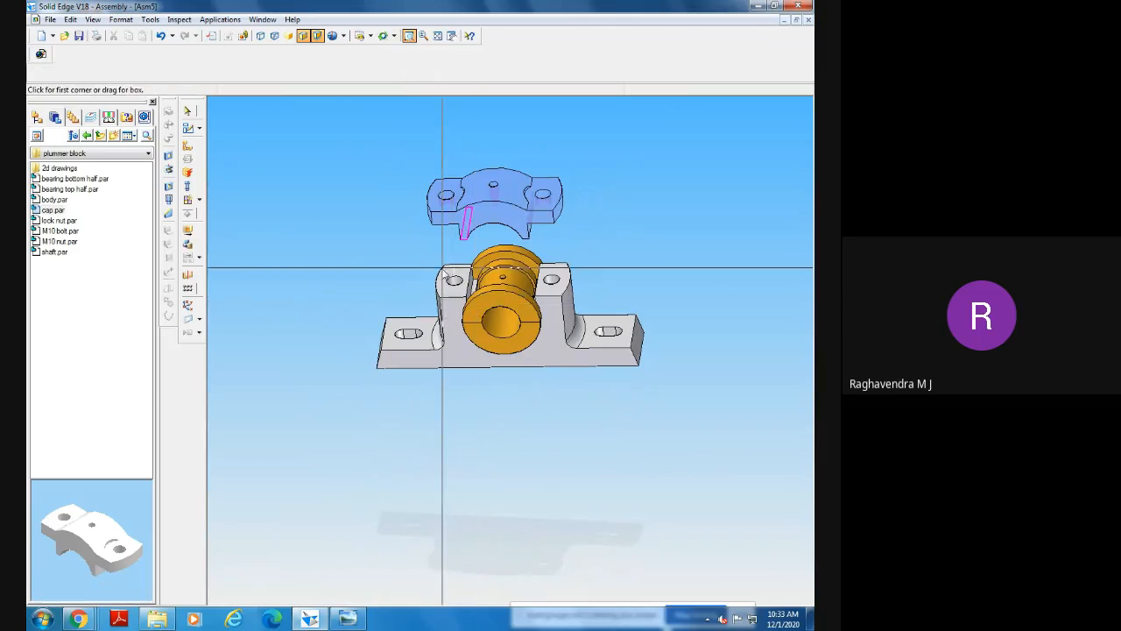
left_click_drag(432, 249, 539, 366)
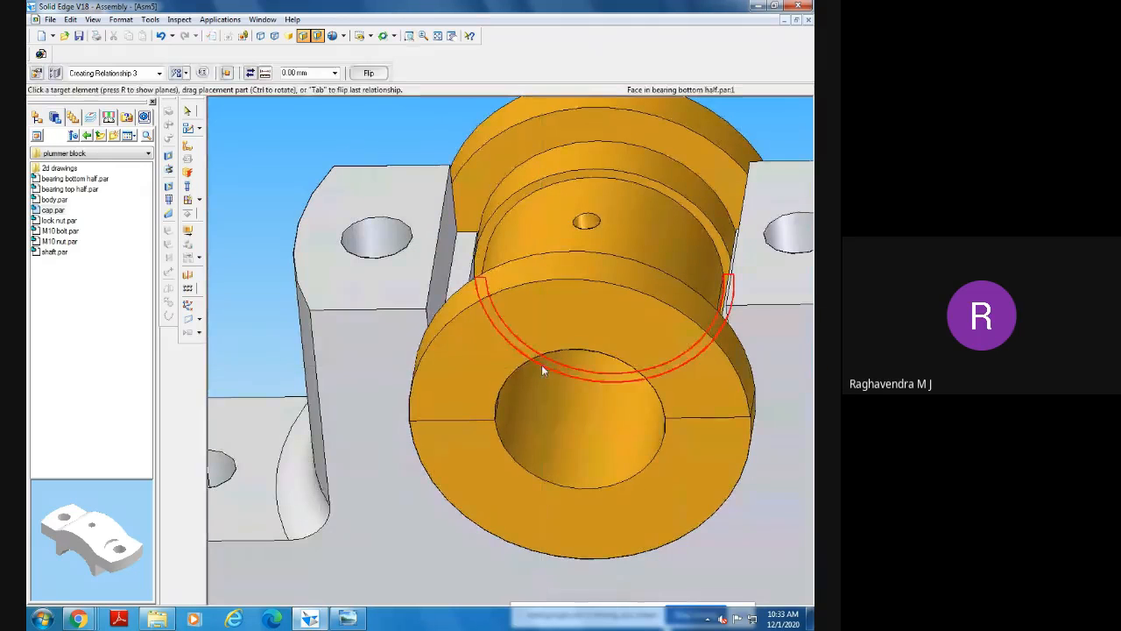
left_click(462, 260)
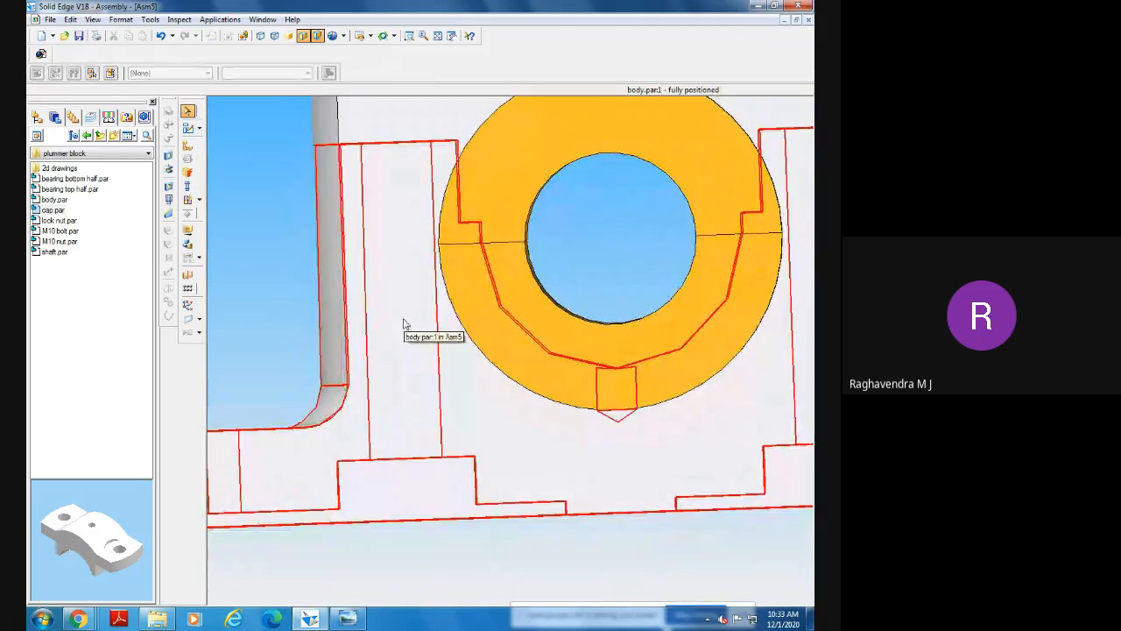
Inspect the fit of the cap and bearing halves in the front view with visible and hidden edges displayed.
left_click(438, 36)
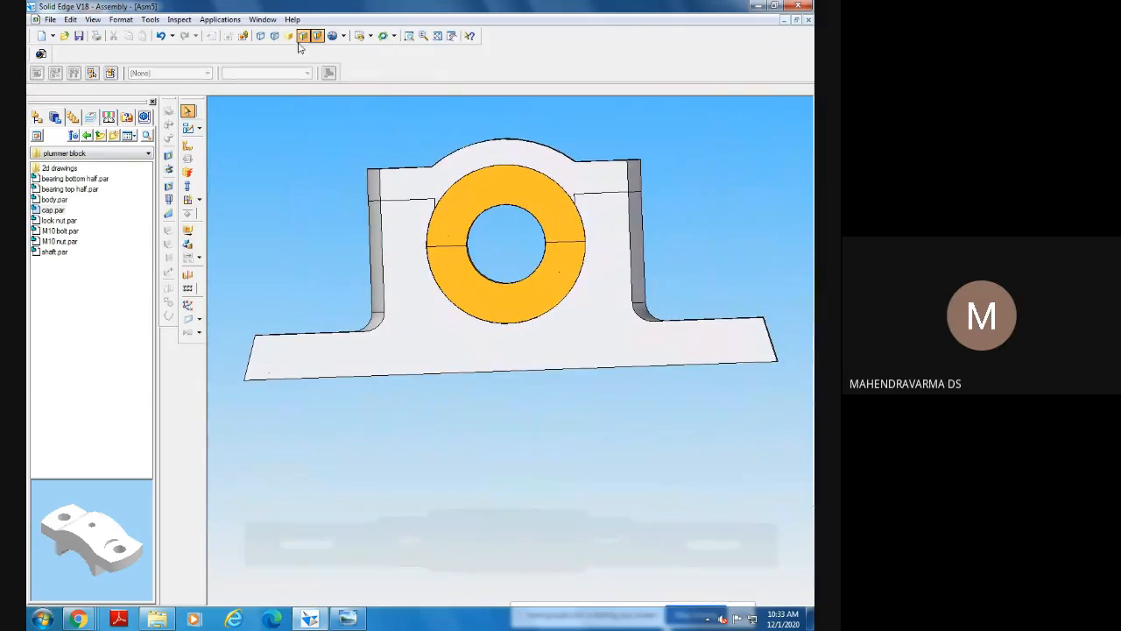
left_click(369, 36)
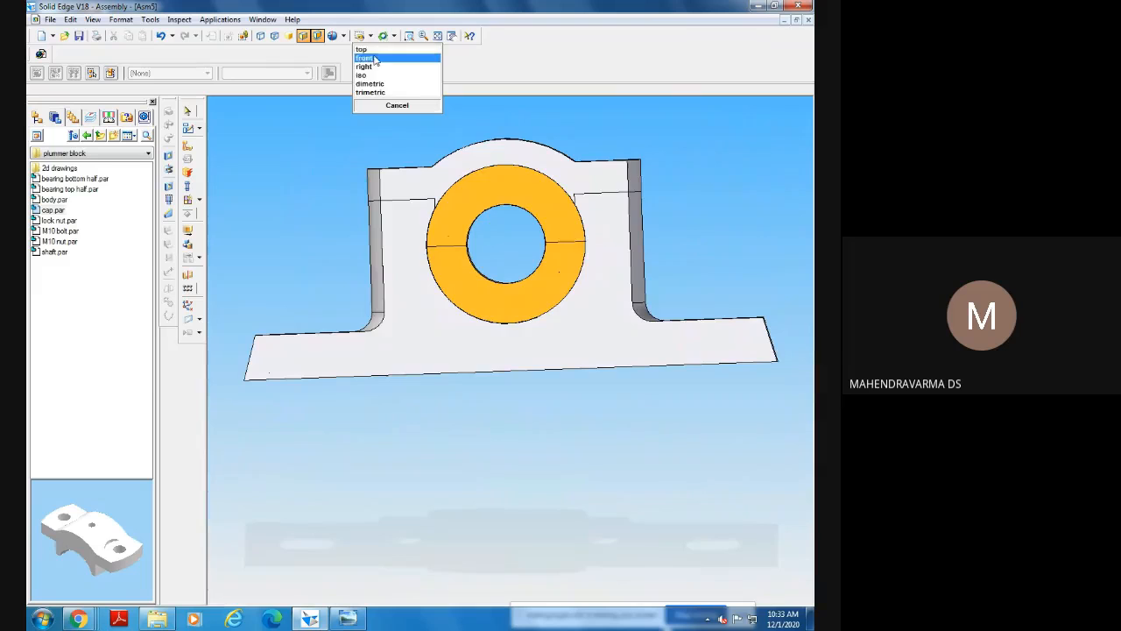
left_click(372, 59)
left_click(409, 36)
left_click_drag(424, 175, 664, 330)
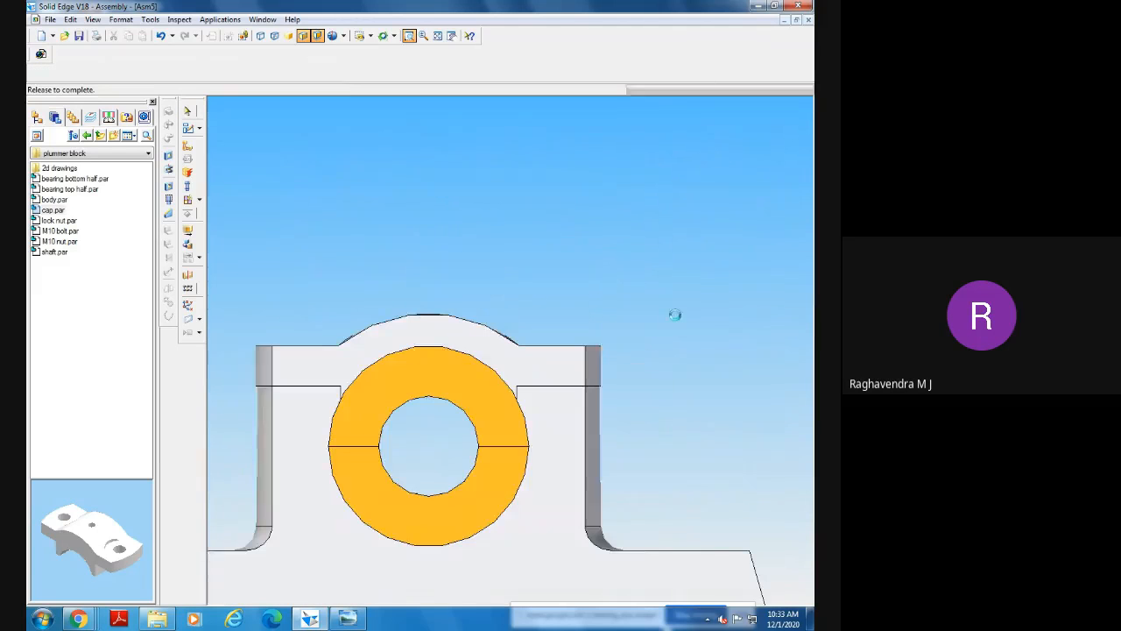
left_click(274, 36)
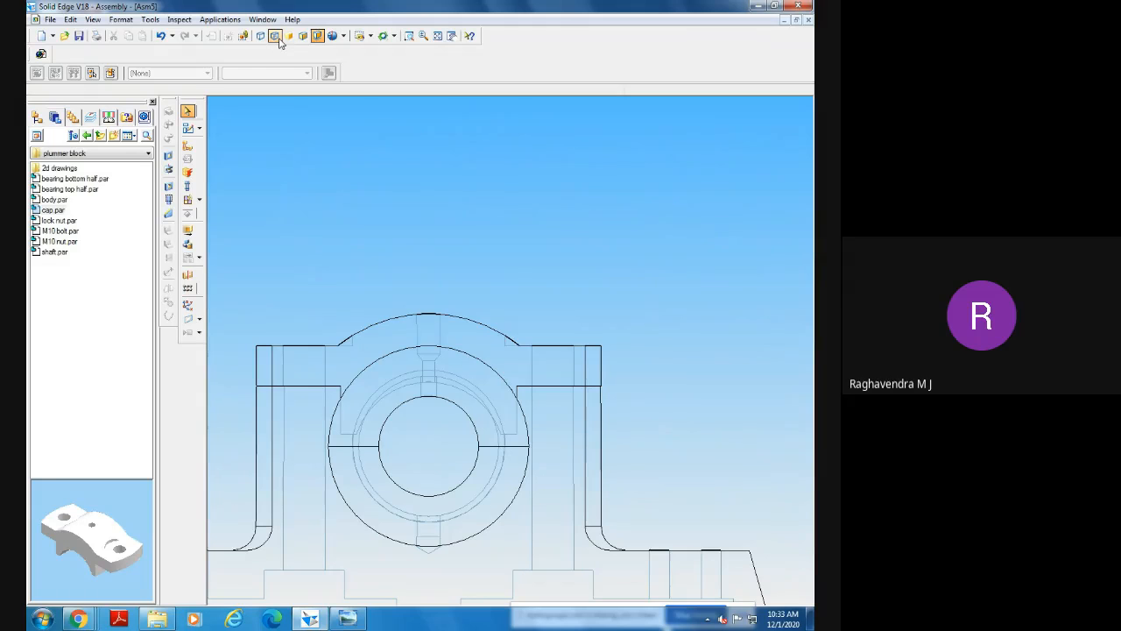
left_click(438, 36)
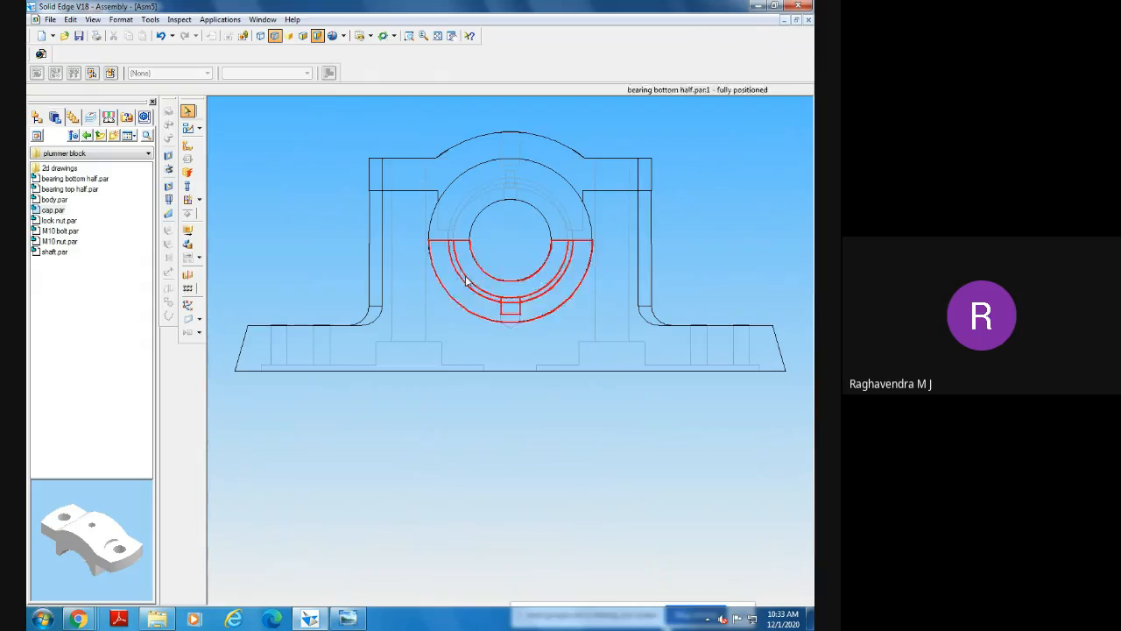
Examine how the cap, body and both bearing halves fit together by highlighting each part's visible and hidden edges from several angles.
left_click(453, 237)
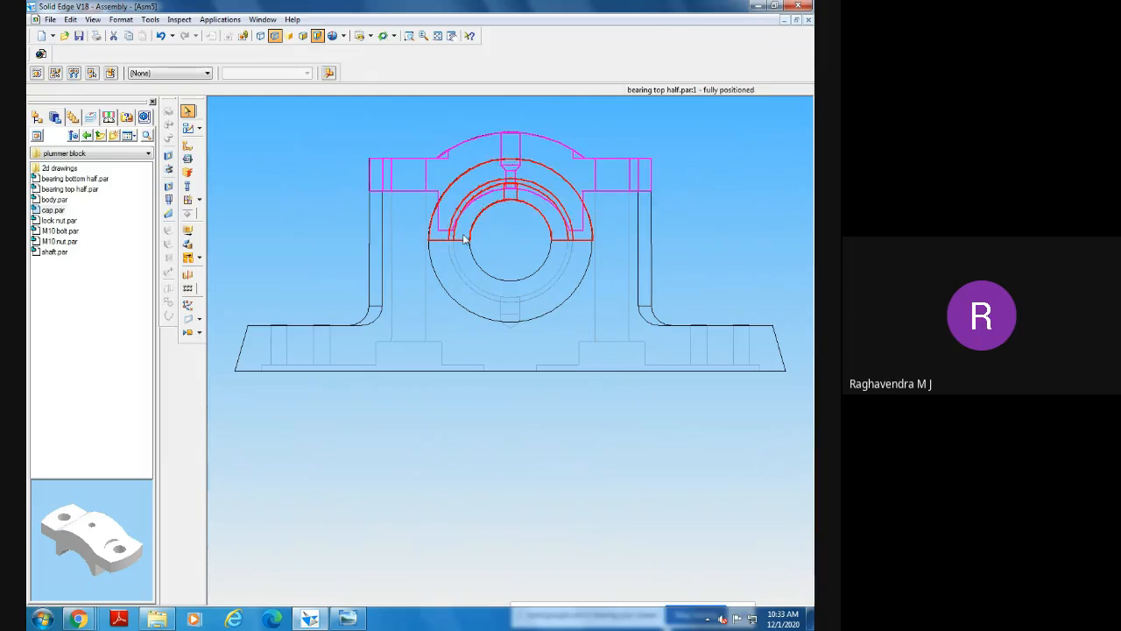
left_click(431, 175)
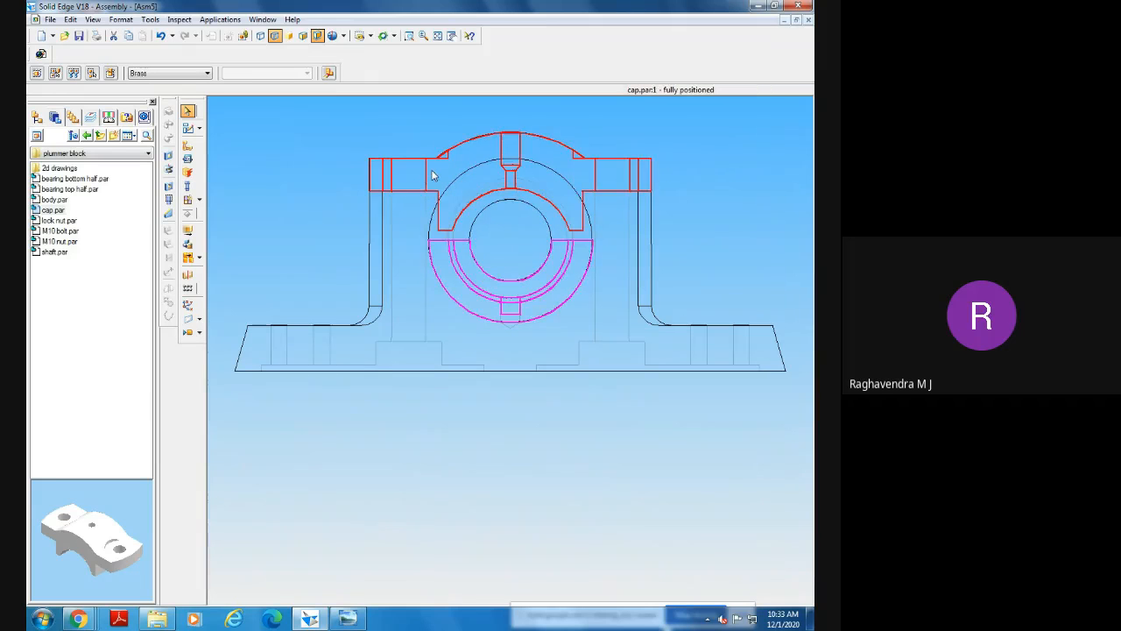
left_click(432, 175)
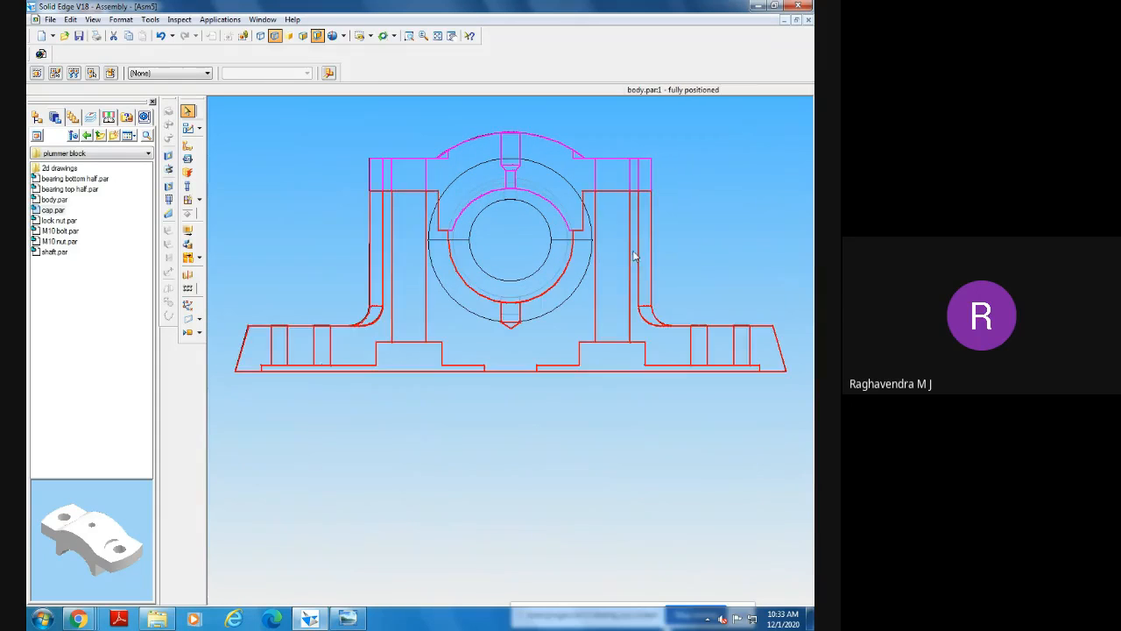
middle_click_drag(631, 247, 675, 257)
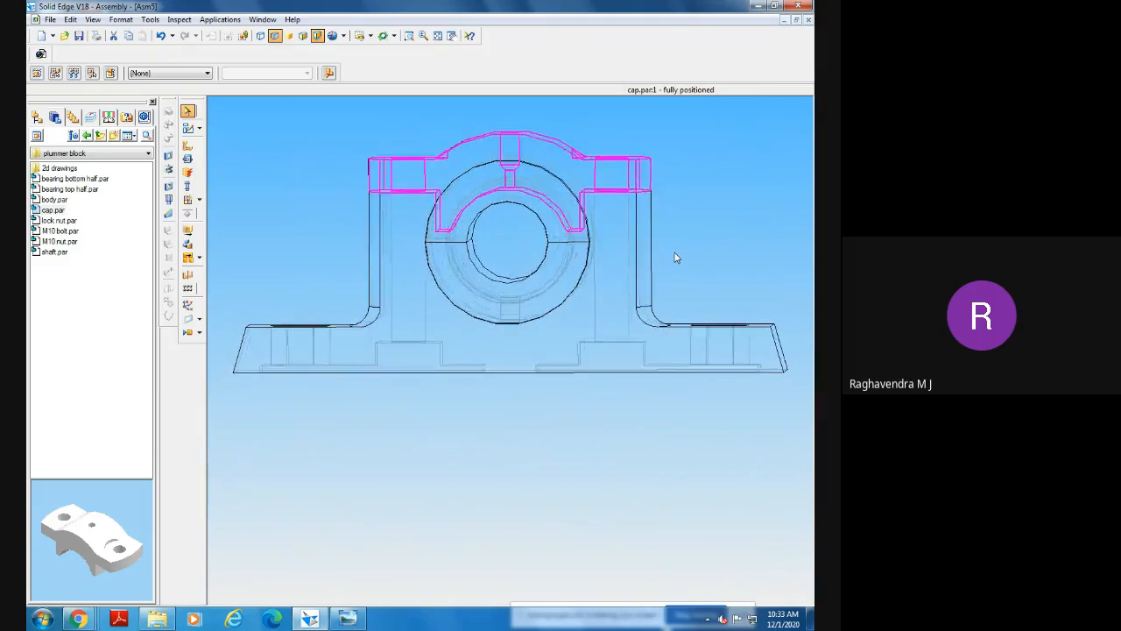
left_click(552, 229)
left_click(552, 228)
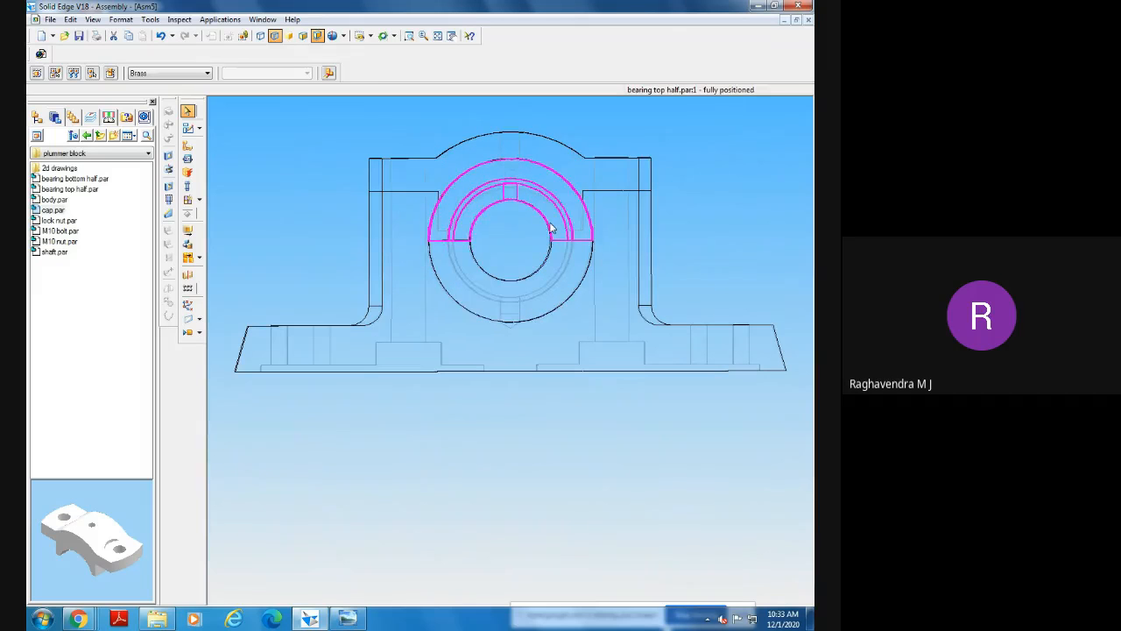
middle_click_drag(540, 255, 516, 257)
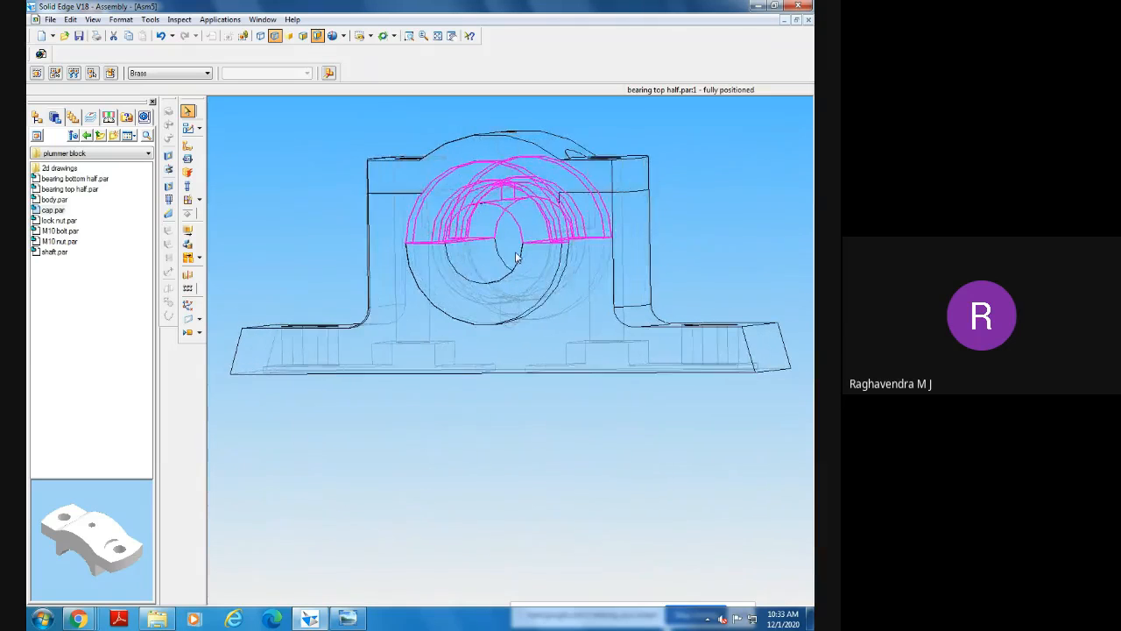
left_click(563, 225)
left_click(541, 273)
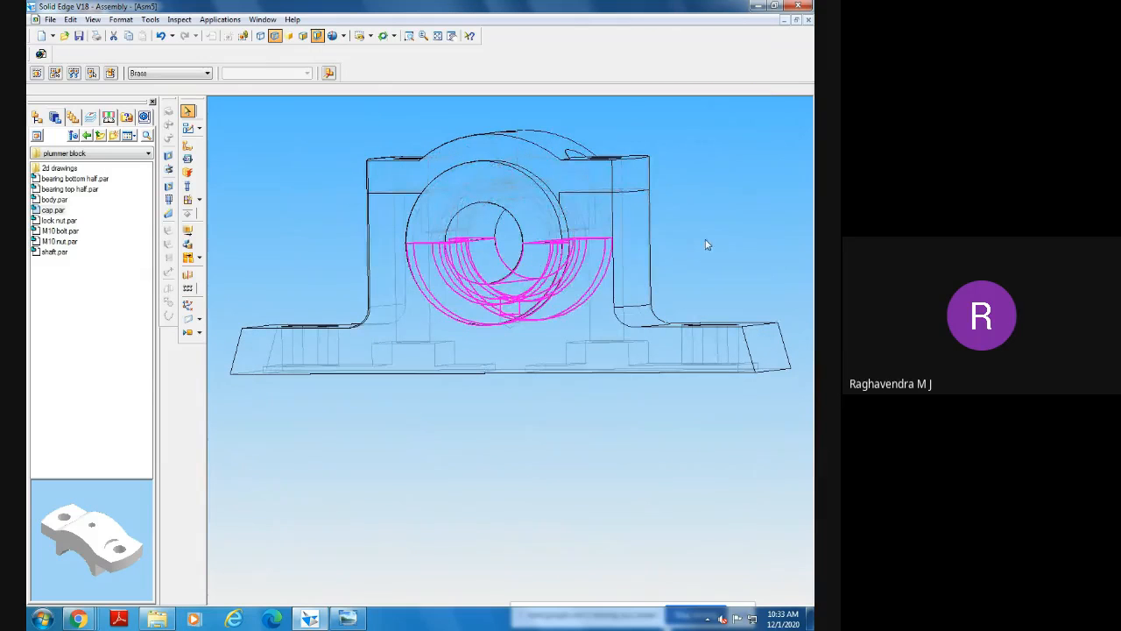
left_click(672, 273)
middle_click_drag(687, 265, 717, 294)
Inspect the joint between the bearing halves and the cap up close in the front view.
left_click(370, 37)
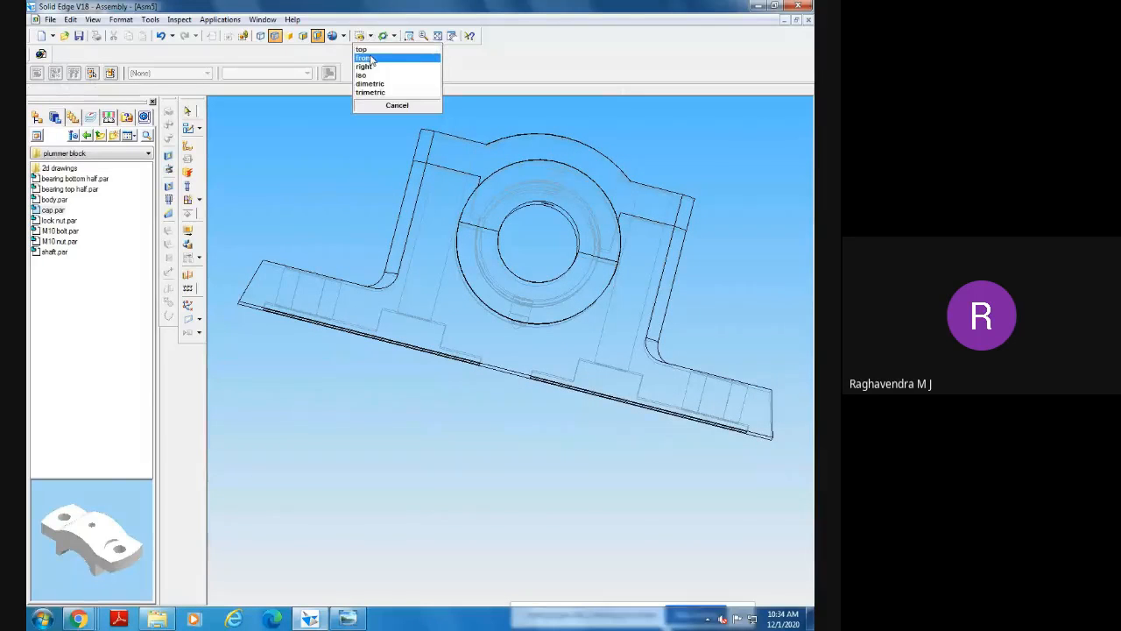
left_click(377, 67)
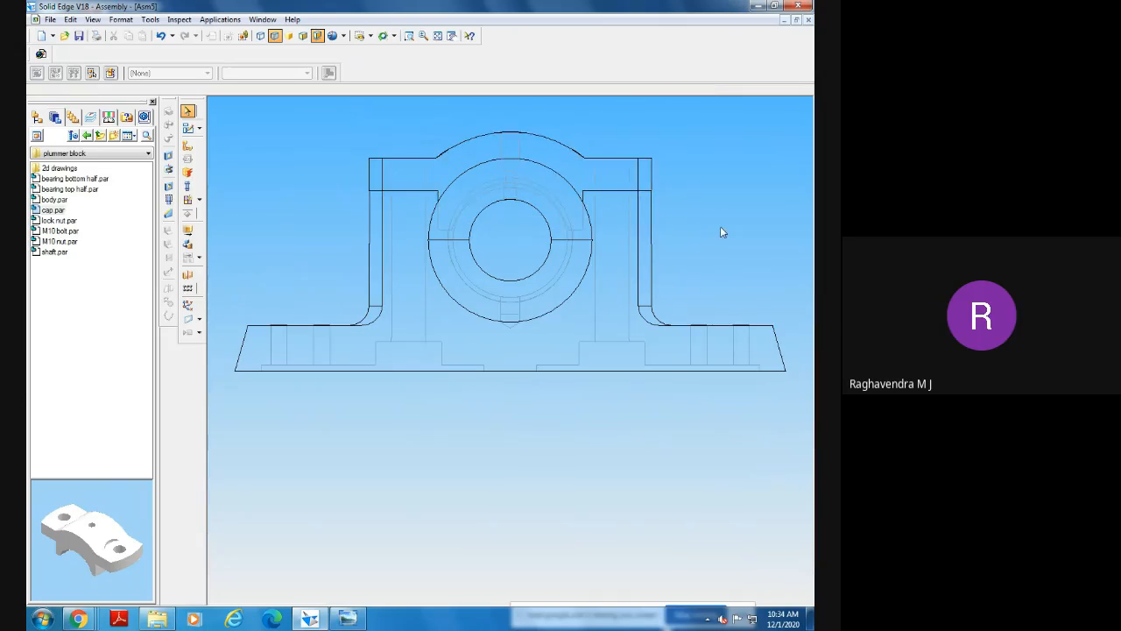
mouse_move(720, 226)
middle_mouse_down()
mouse_move(644, 239)
mouse_move(699, 253)
mouse_move(726, 230)
middle_mouse_up()
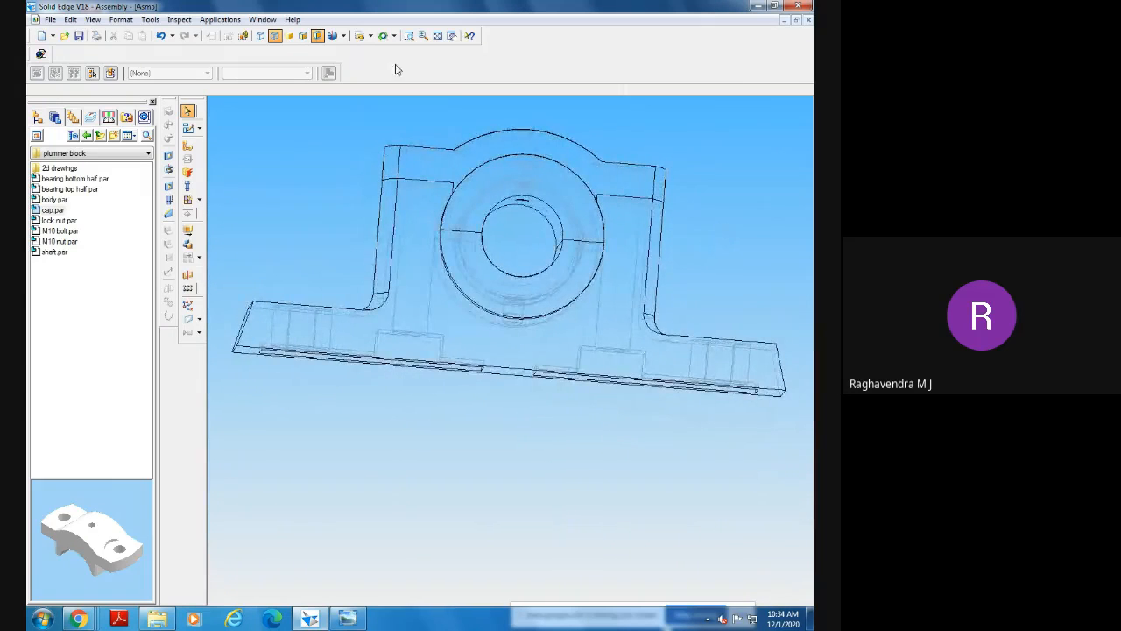
left_click(369, 36)
left_click(363, 60)
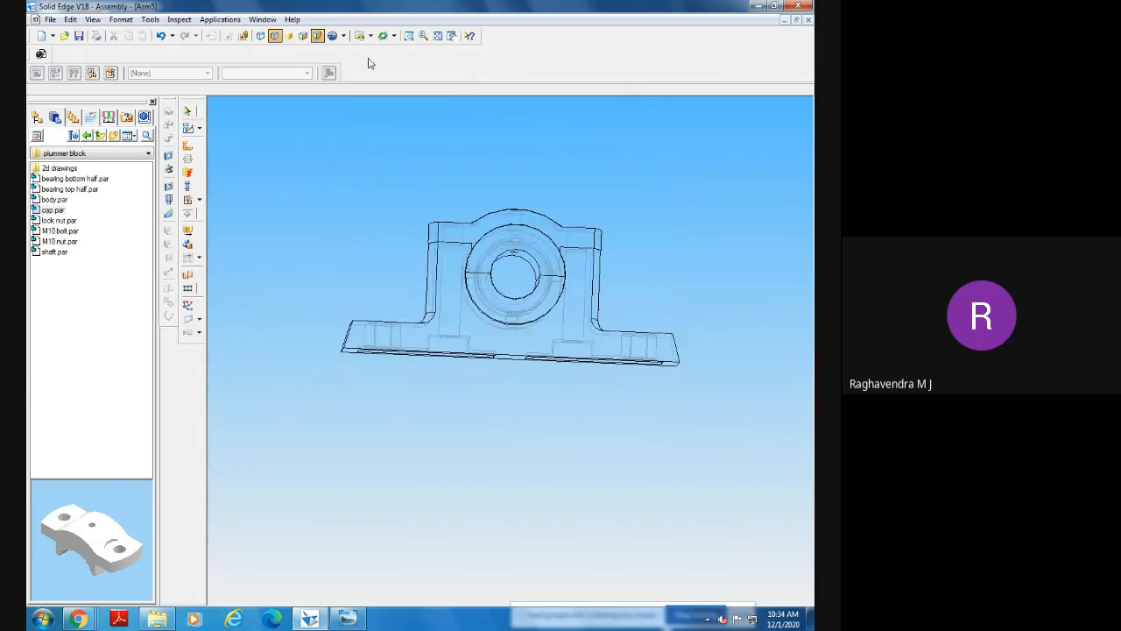
left_click(408, 35)
left_click_drag(438, 230, 615, 352)
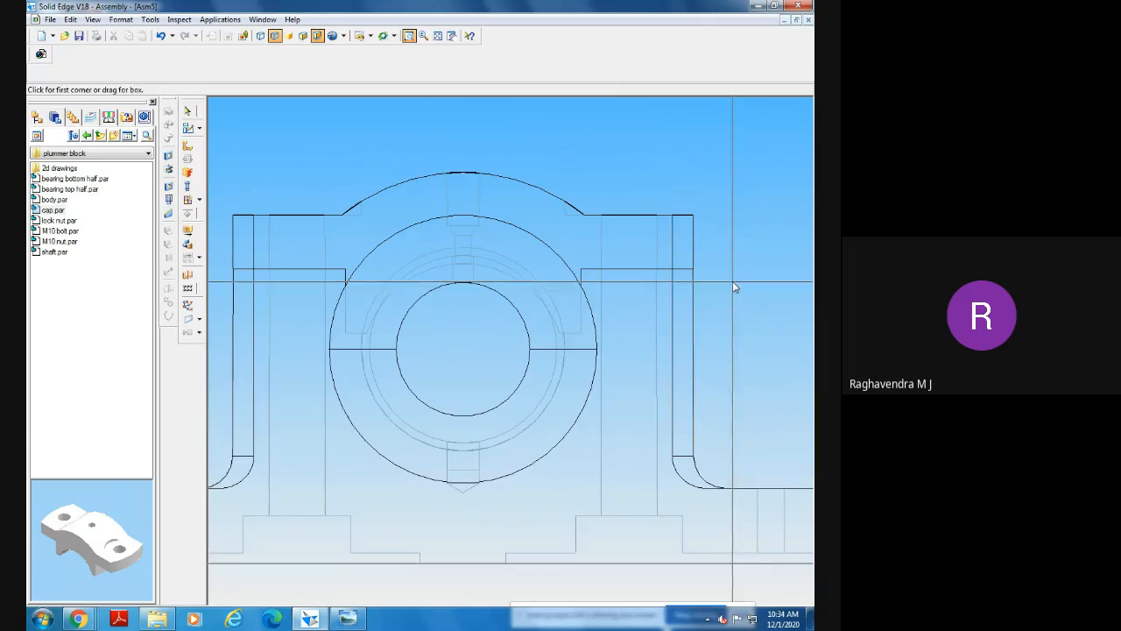
key("Escape")
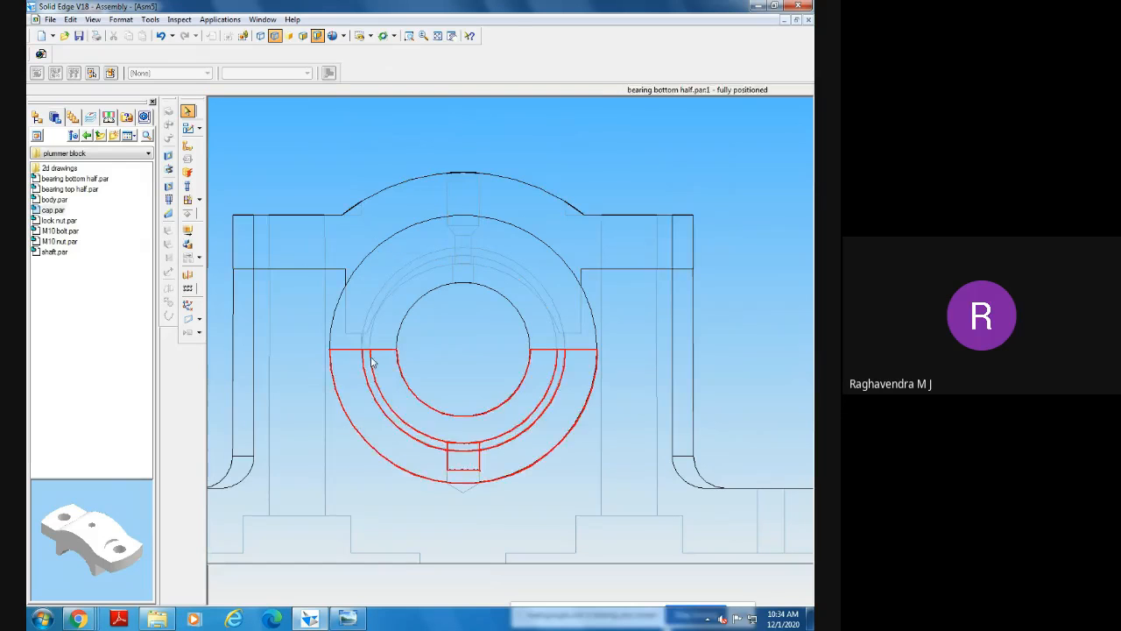
left_click(438, 36)
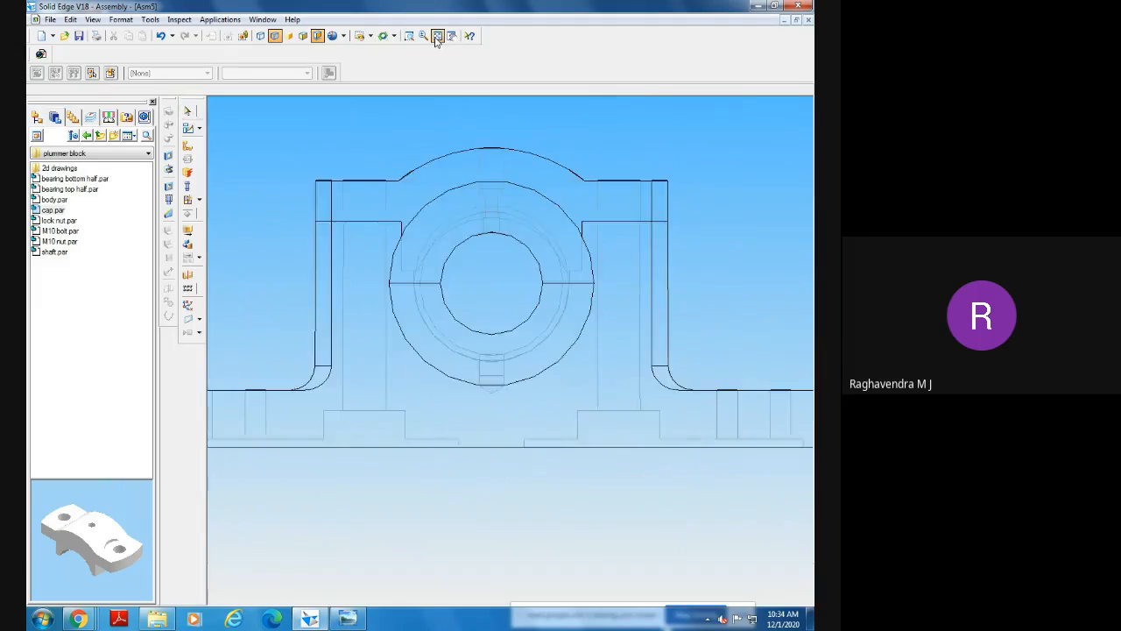
Display the assembly shaded with visible edges and delete the cap from it.
left_click(303, 36)
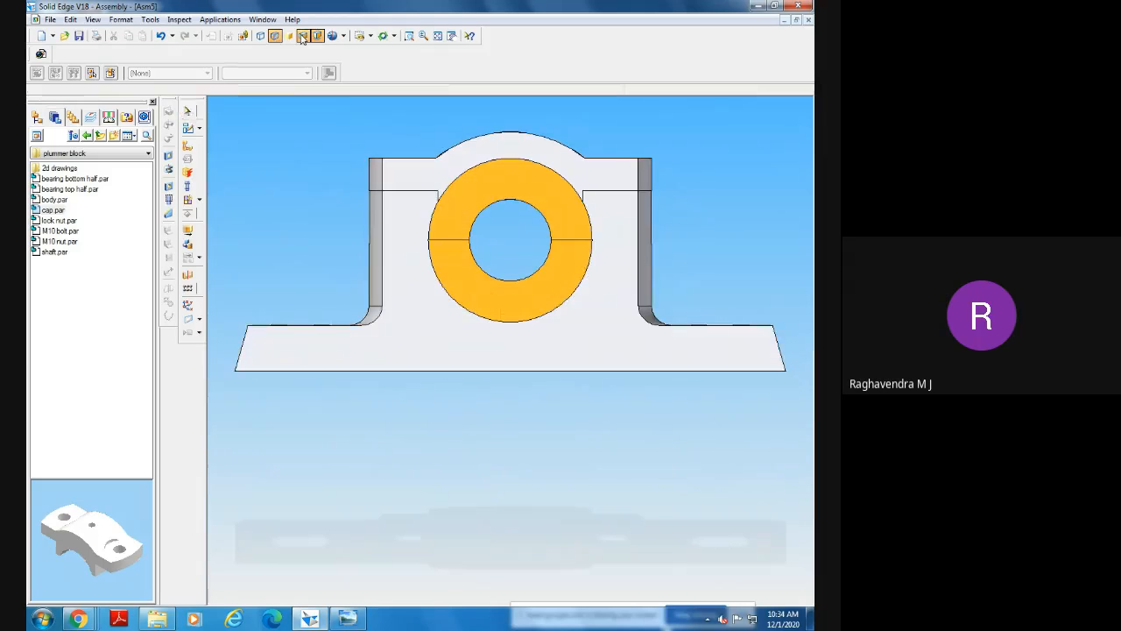
left_click(37, 118)
left_click(69, 185)
right_click(69, 185)
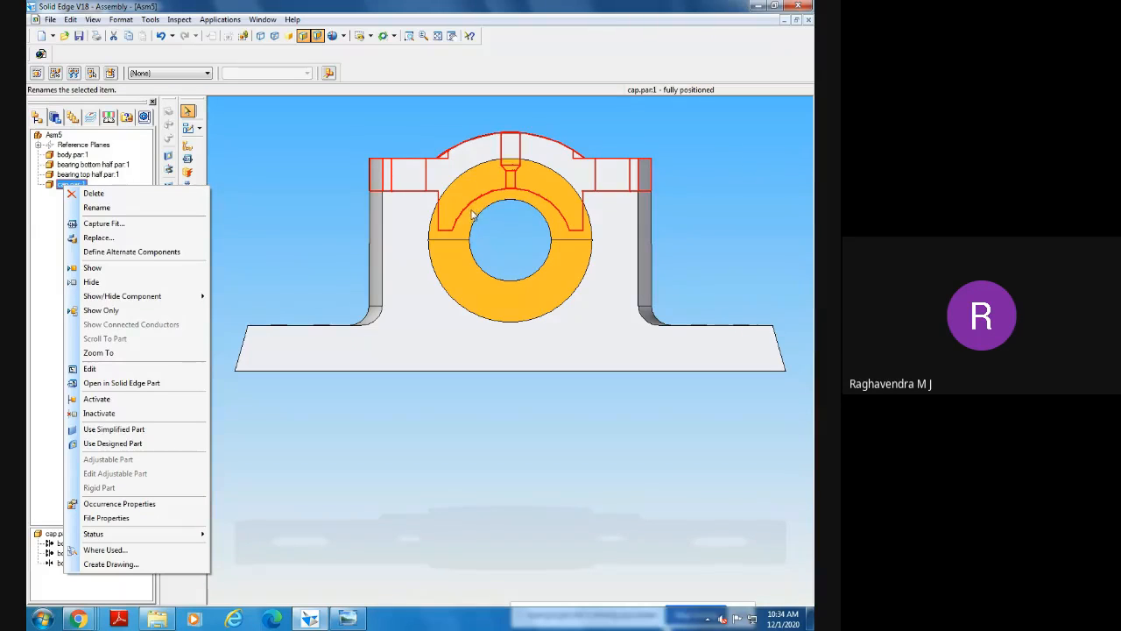
left_click(105, 194)
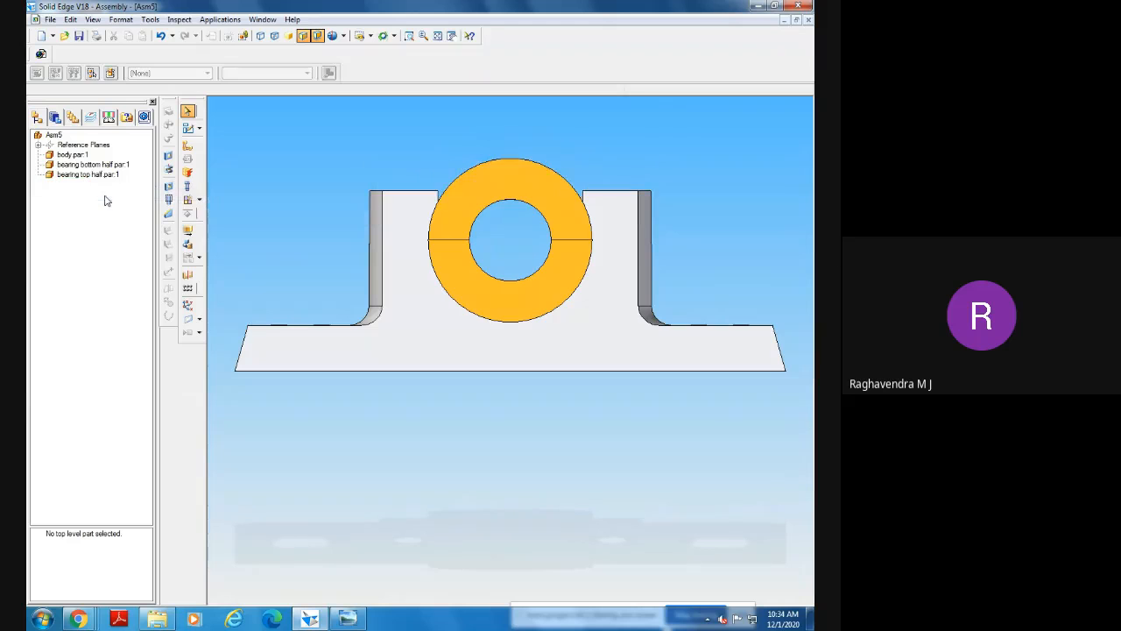
Review the cap and bearing dimensions on the plummer block parts drawing in Windows Photo Viewer, and return to the Solid Edge assembly.
mouse_move(481, 381)
middle_mouse_down()
mouse_move(523, 422)
mouse_move(523, 439)
mouse_move(494, 464)
mouse_move(545, 518)
mouse_move(483, 493)
mouse_move(486, 471)
mouse_move(472, 490)
middle_mouse_up()
left_click(347, 619)
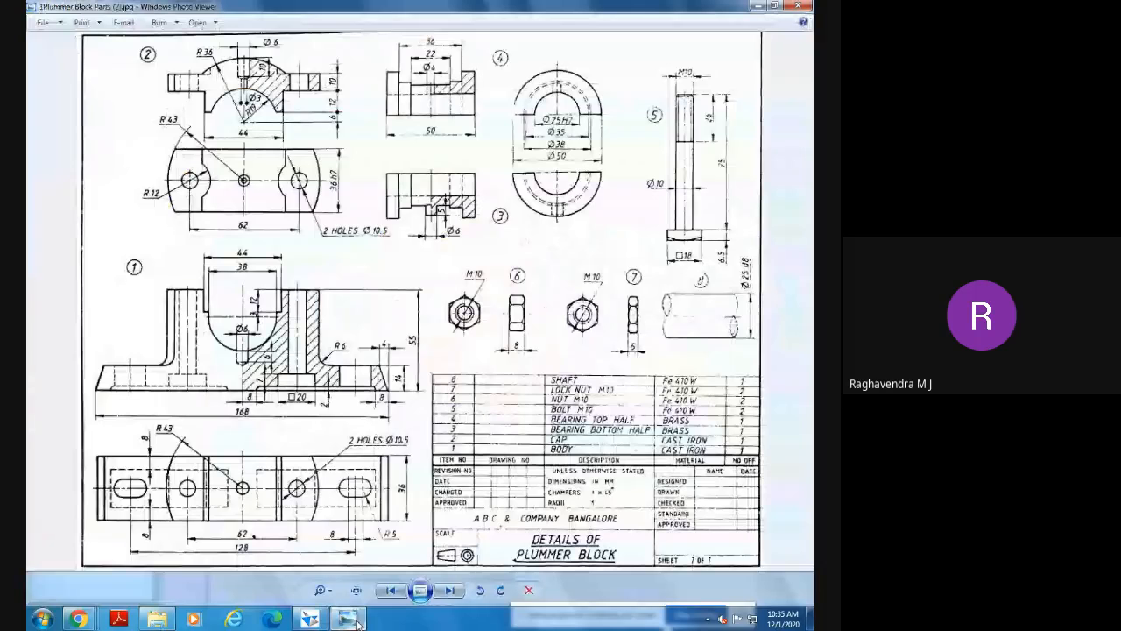
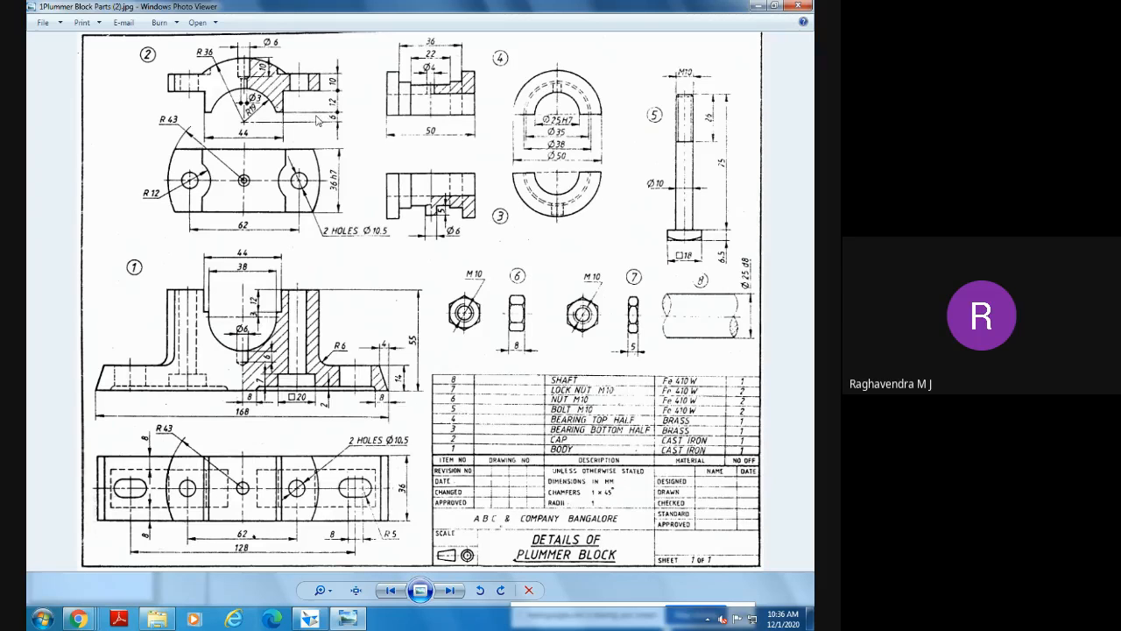
left_click(309, 619)
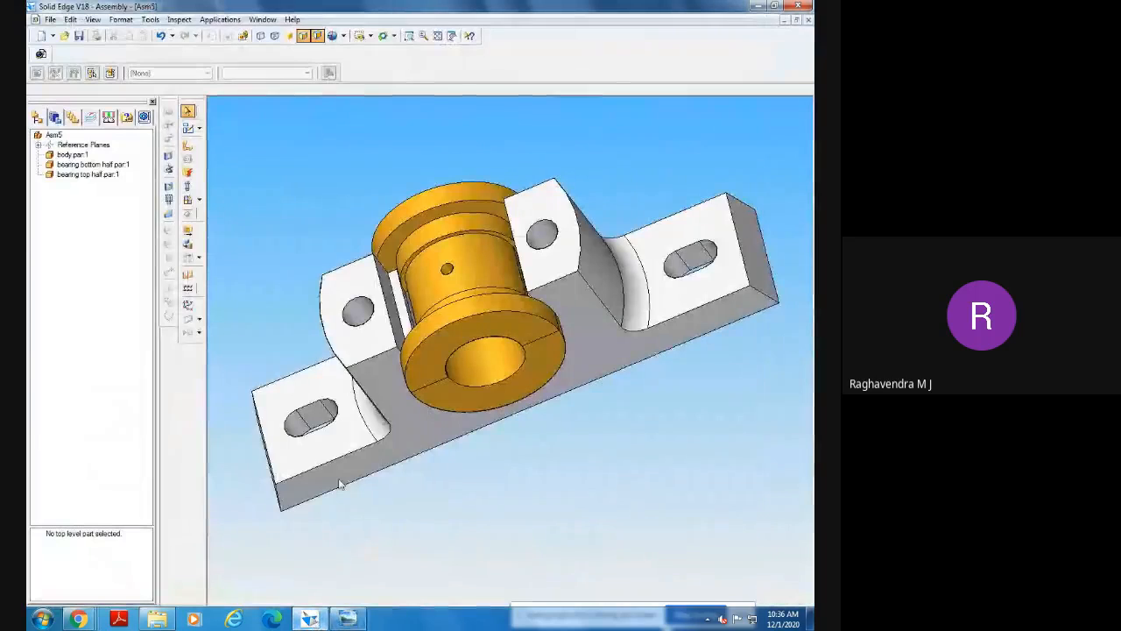
middle_click_drag(340, 484, 488, 555)
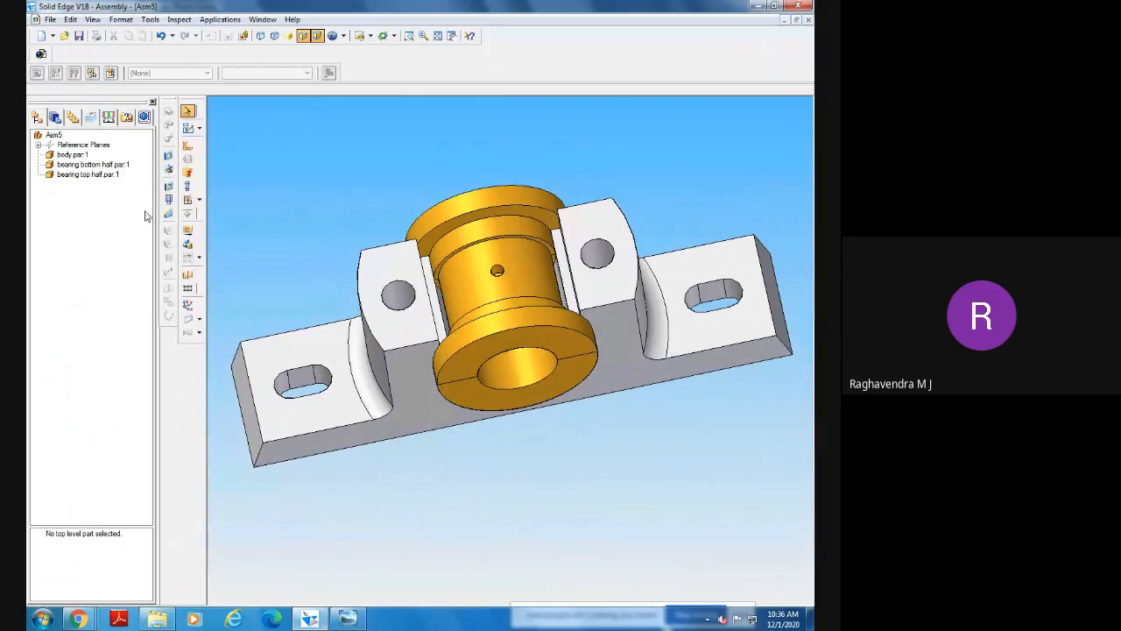
Switch to the iso view and place cap.par again from the plummer block folder beside the body.
left_click(56, 117)
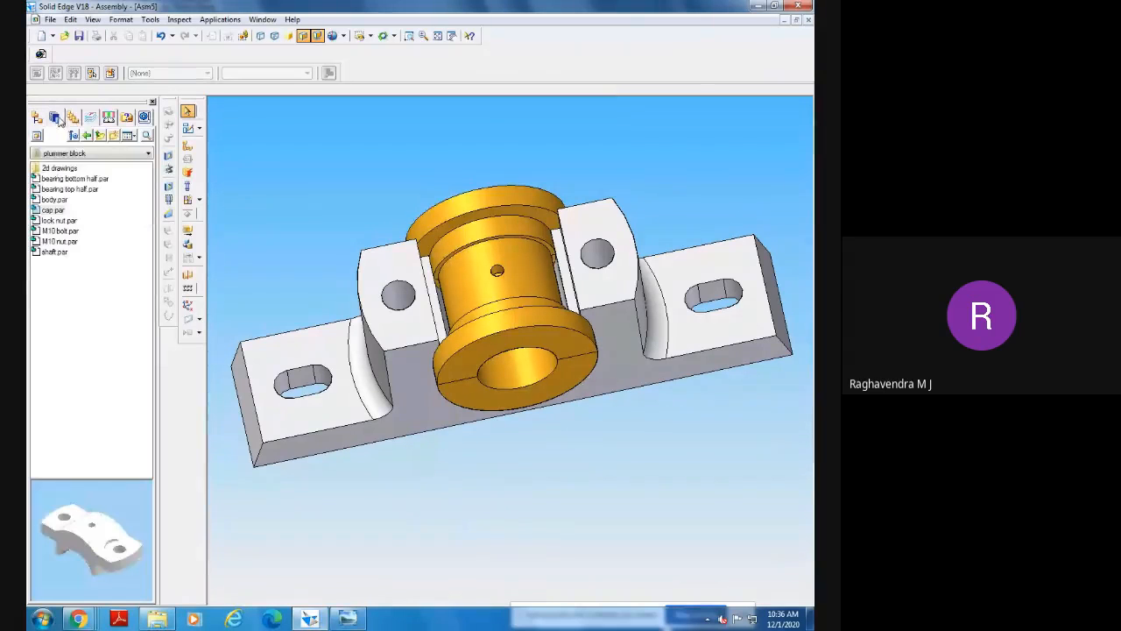
left_click(370, 37)
left_click(379, 75)
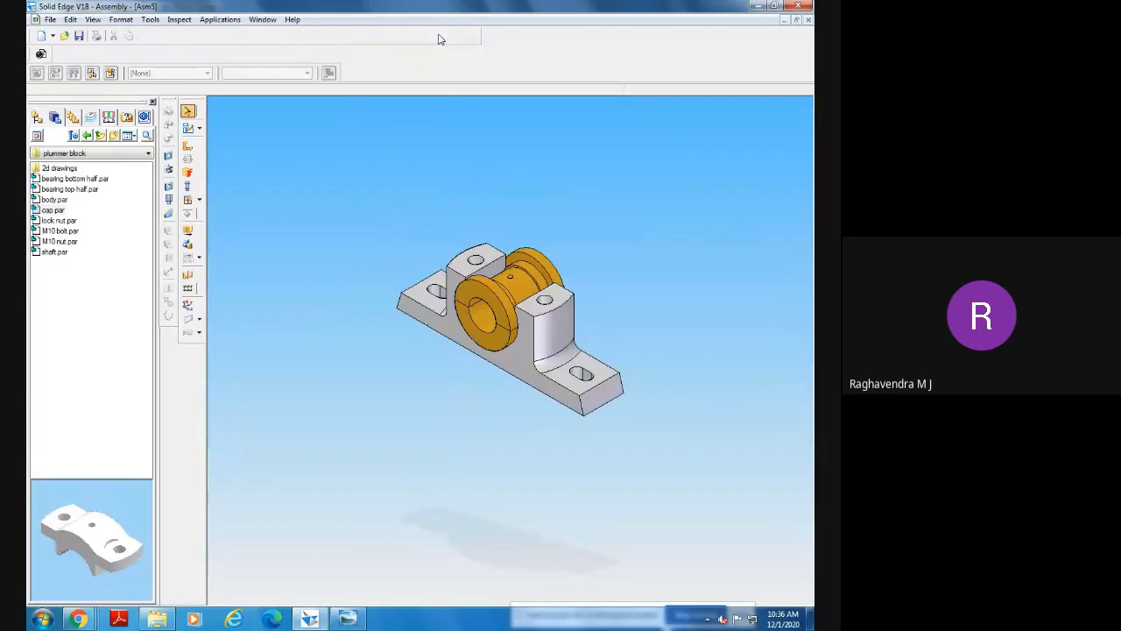
left_click(437, 36)
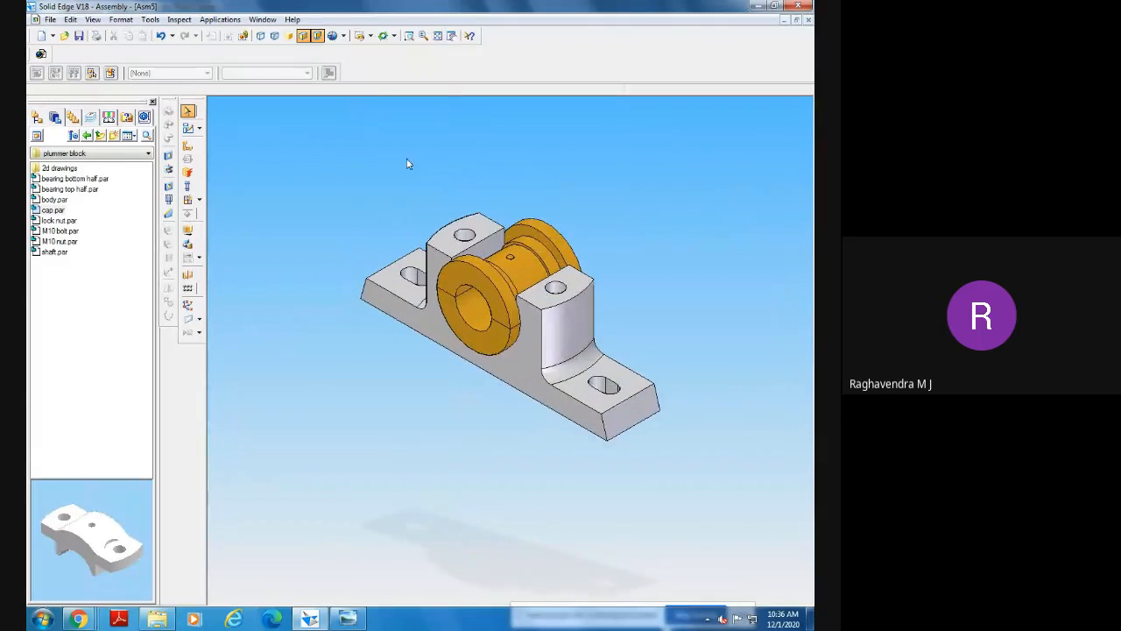
left_click(37, 118)
left_click(37, 118)
left_click_drag(53, 212, 331, 342)
middle_click_drag(458, 493, 465, 493)
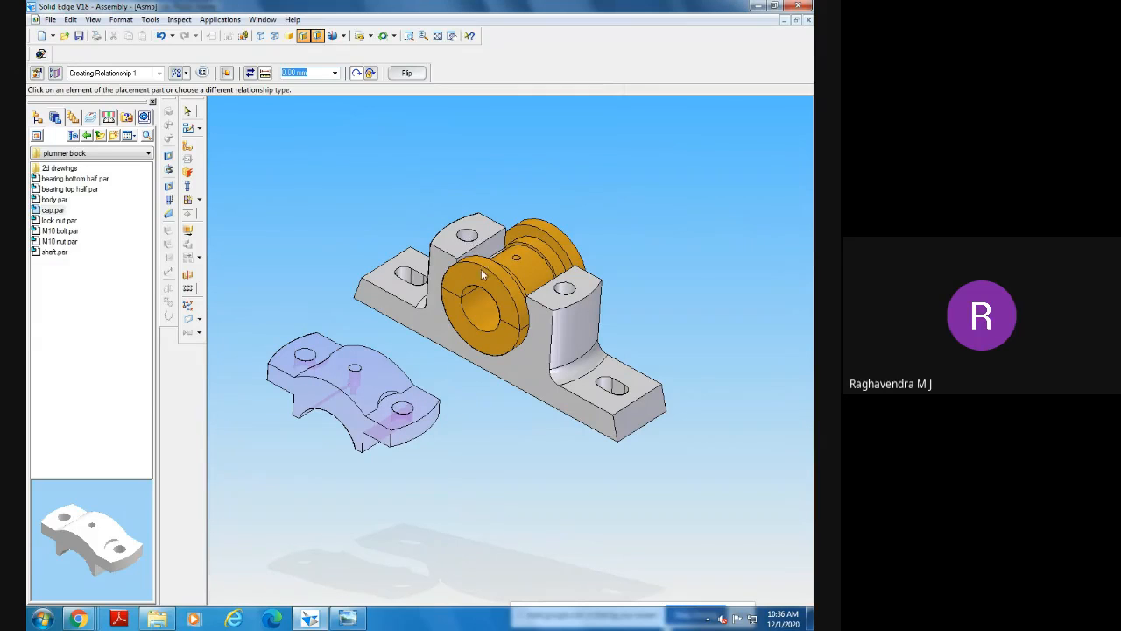
Align both bolt holes of the newly placed cap with the matching holes in the body's uprights.
left_click(405, 413)
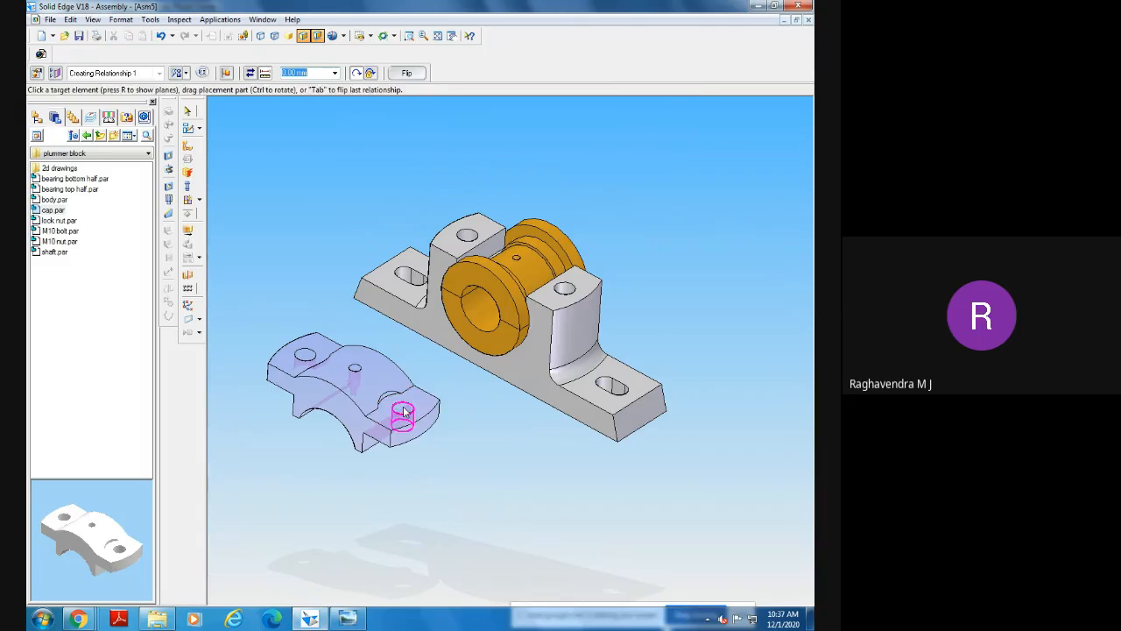
left_click(565, 291)
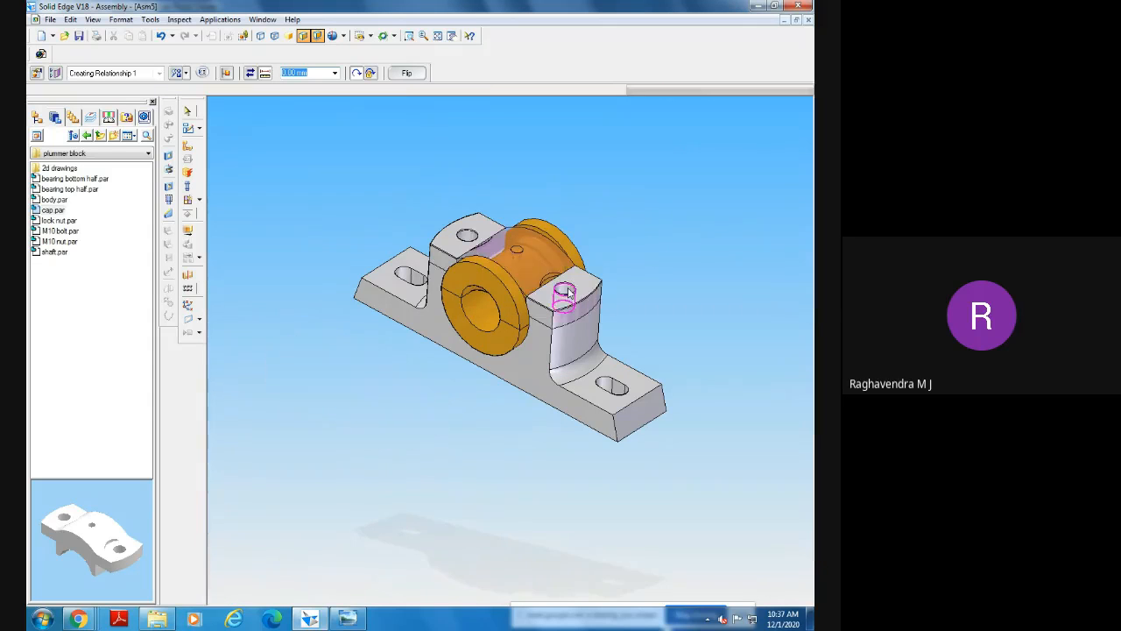
left_click(525, 265)
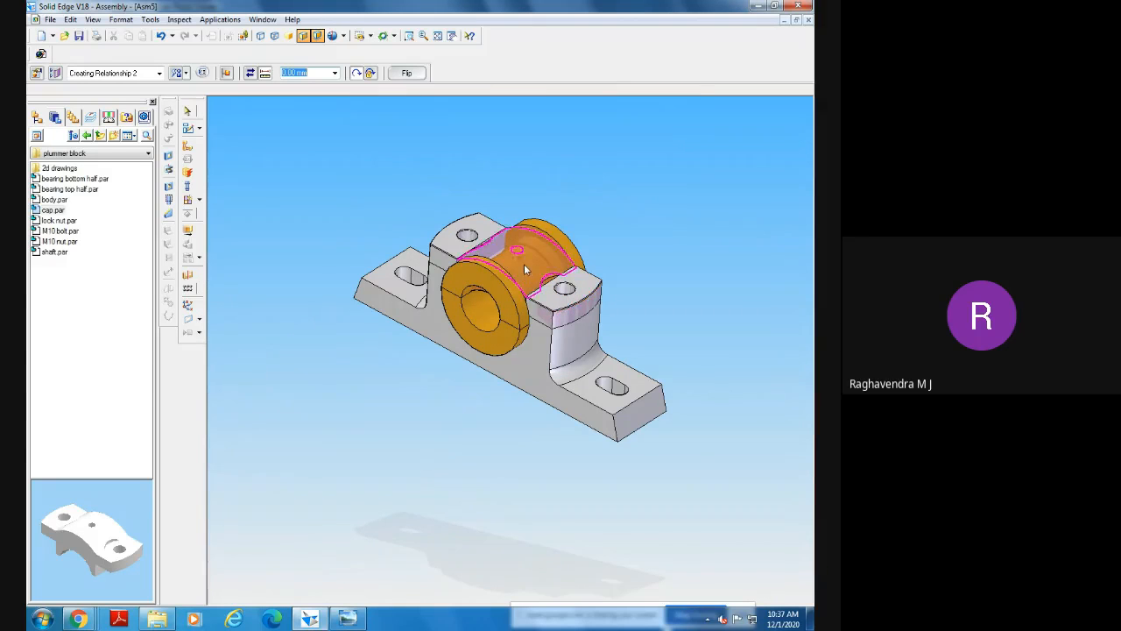
middle_click_drag(503, 399, 516, 437)
right_click(502, 394)
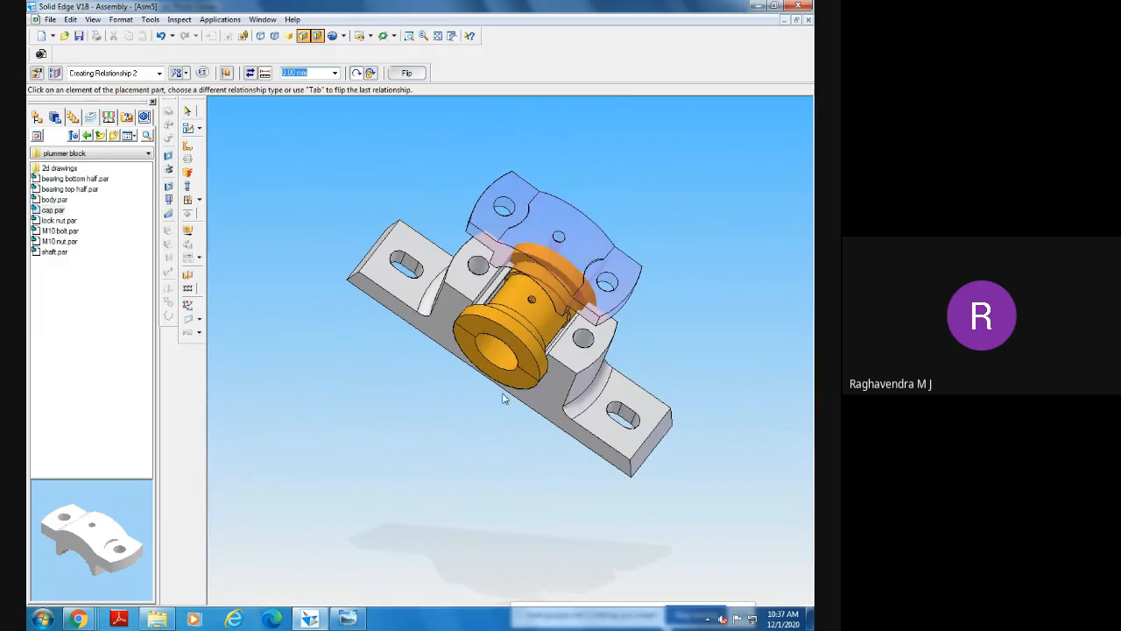
left_click(505, 206)
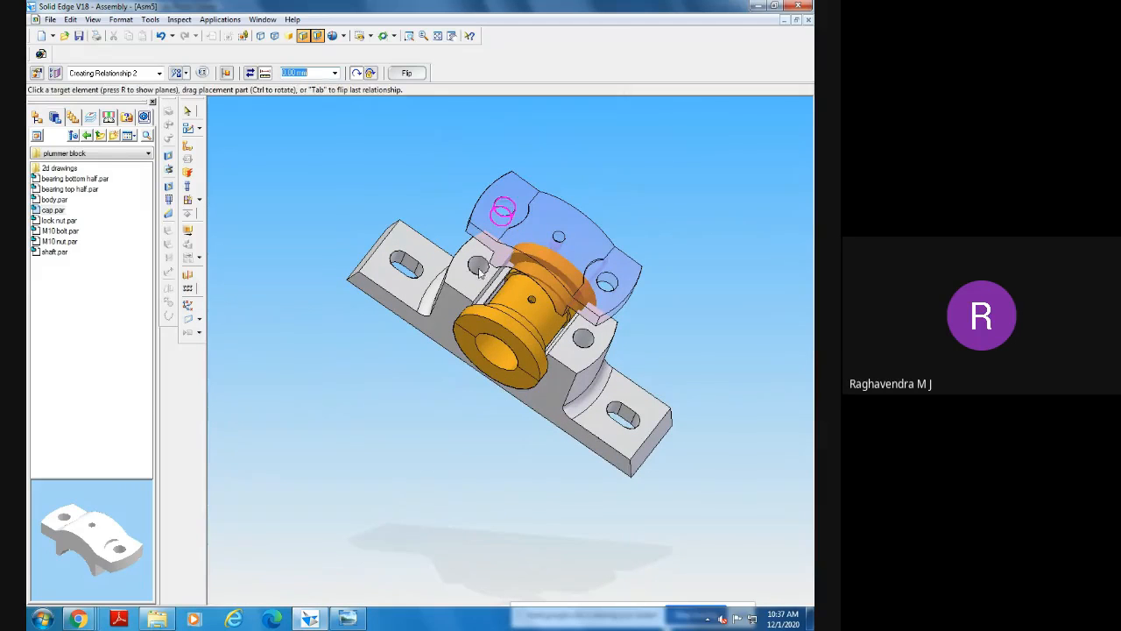
middle_click_drag(443, 377, 440, 368)
left_click(465, 272)
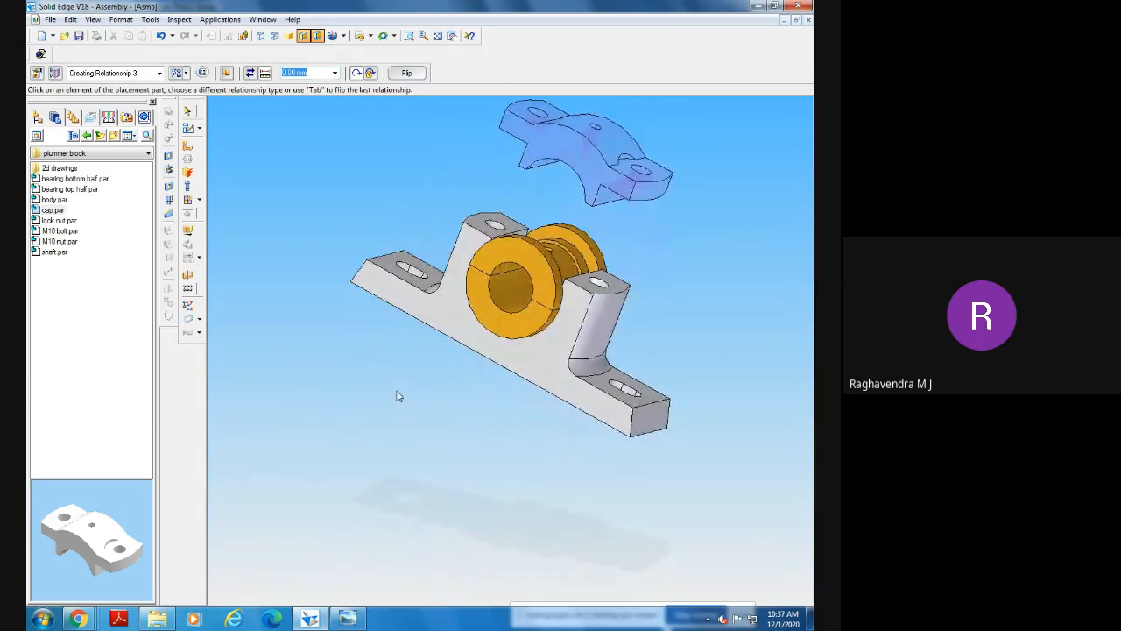
Align the cap's semicircular underside concentrically with the bearing to fully position the cap.
middle_click_drag(355, 393, 421, 365)
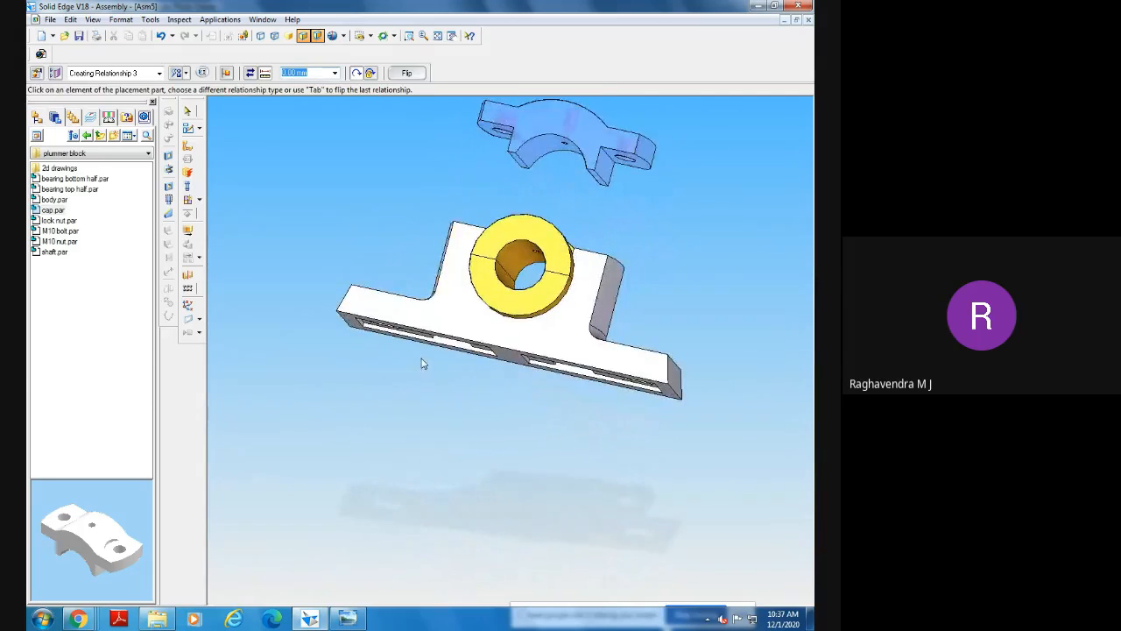
left_click(536, 152)
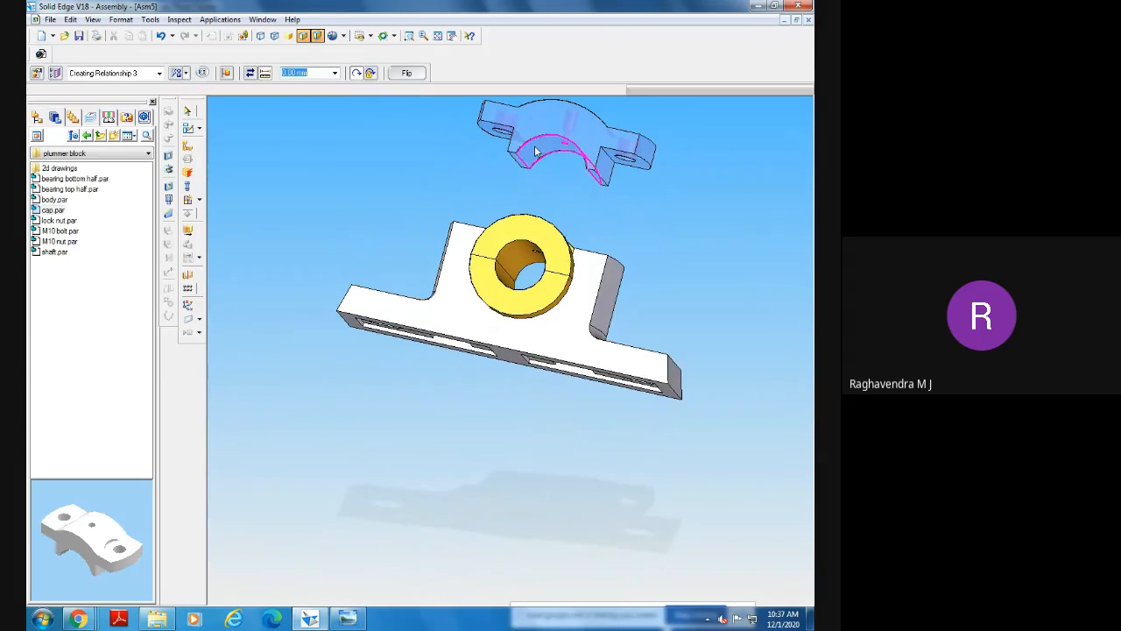
left_click(545, 278)
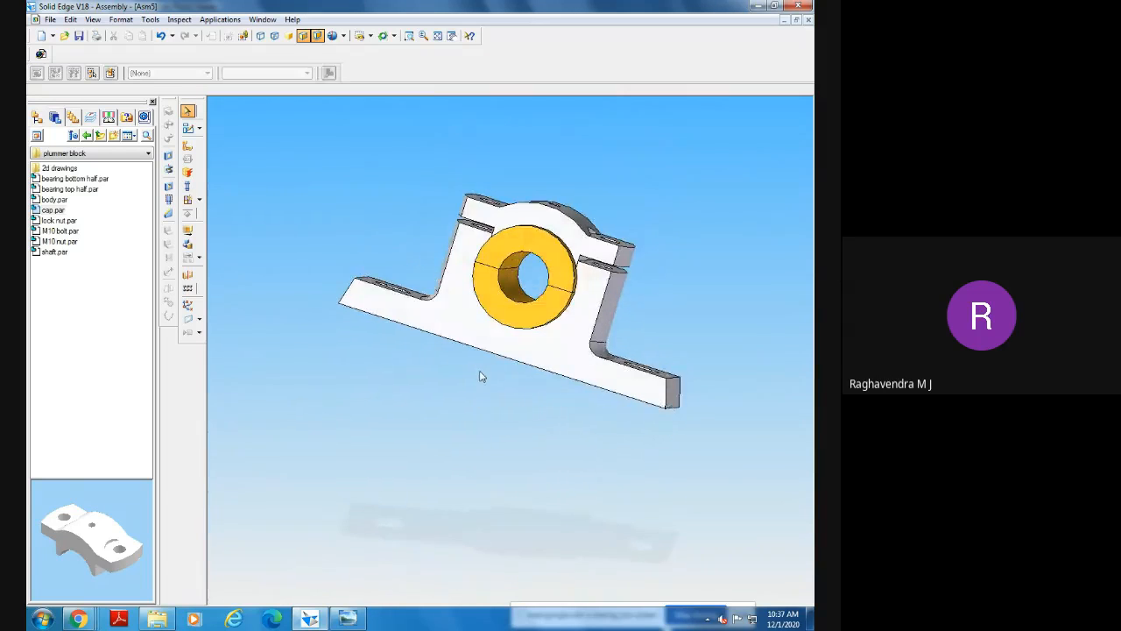
middle_click_drag(486, 368, 706, 331)
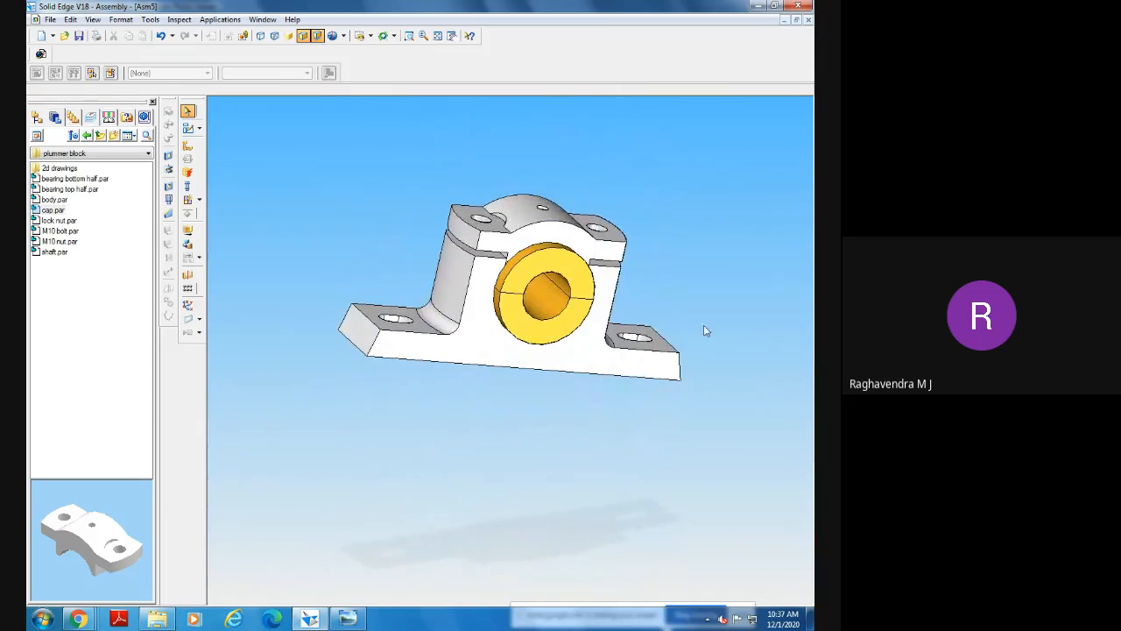
Delete the positioned cap.par from the assembly.
left_click(35, 120)
left_click(70, 185)
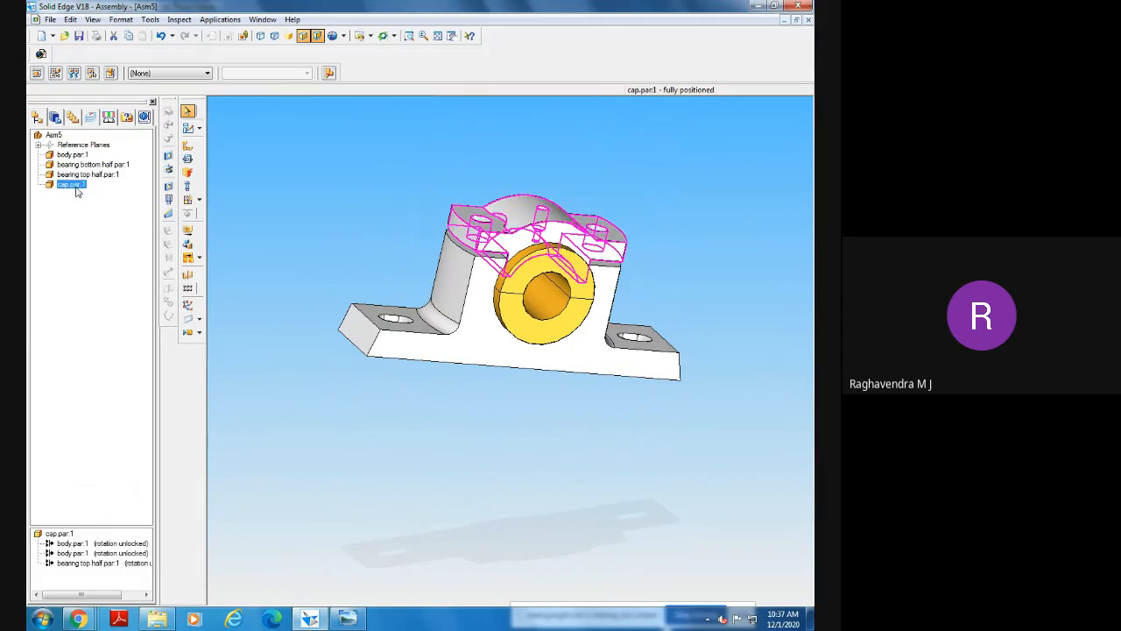
right_click(70, 185)
left_click(87, 194)
Switch to the iso view and place a fresh copy of cap.par from the plummer block folder beside the body.
middle_click_drag(265, 165, 247, 194)
left_click(369, 36)
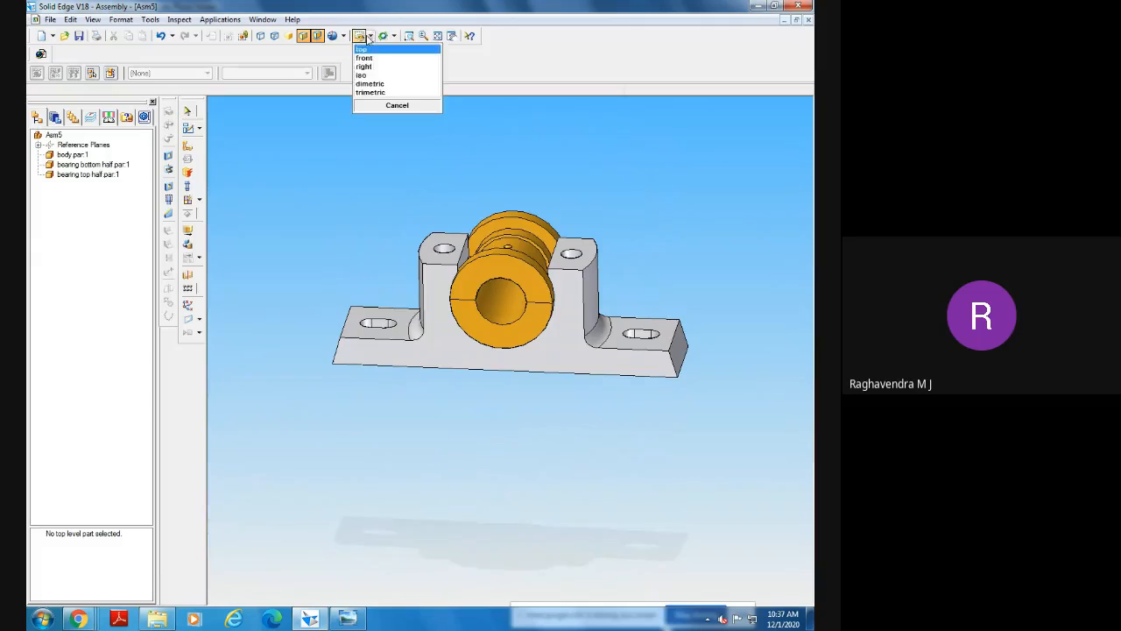
left_click(377, 75)
left_click(54, 119)
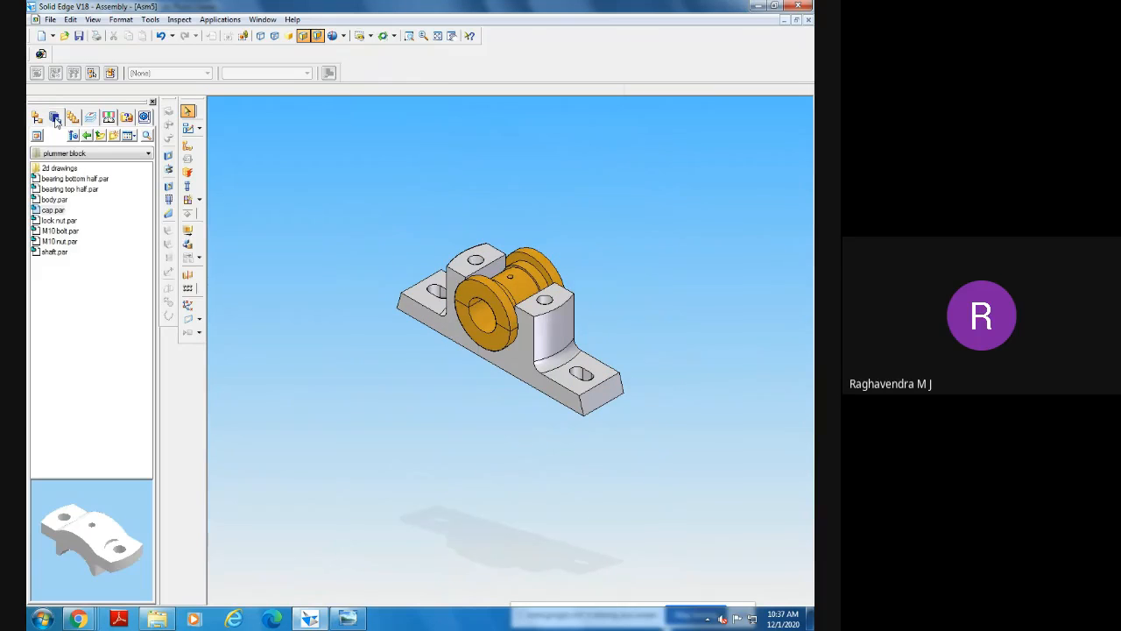
left_click_drag(52, 213, 341, 337)
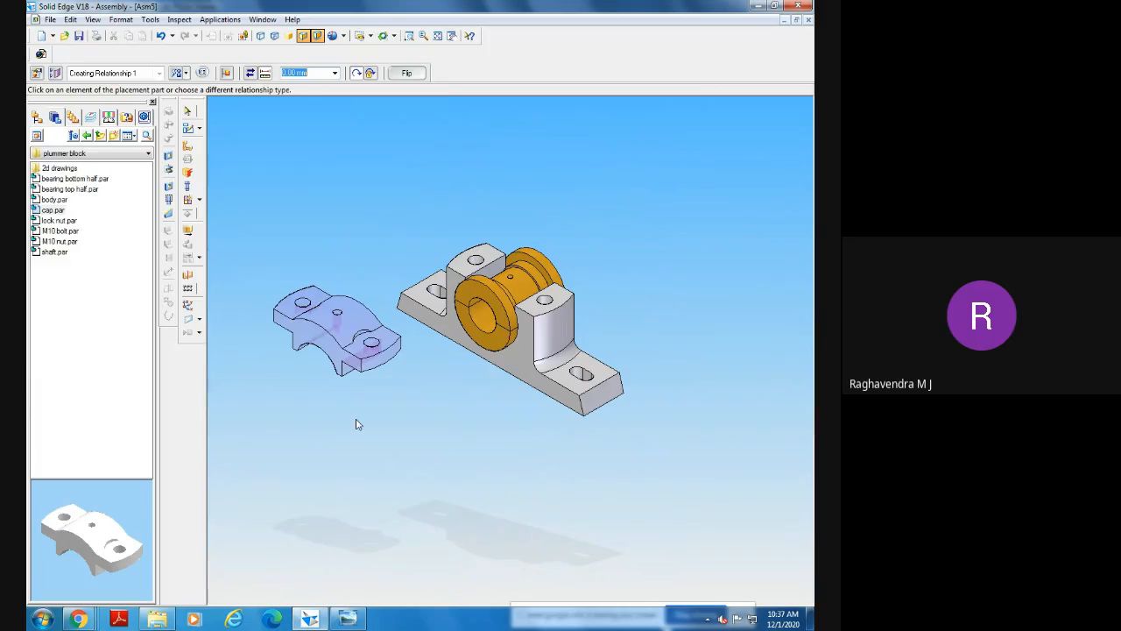
Align the cap's two bolt holes with the corresponding holes in the body's uprights, lifting the cap clear above the bearing.
left_click(372, 346)
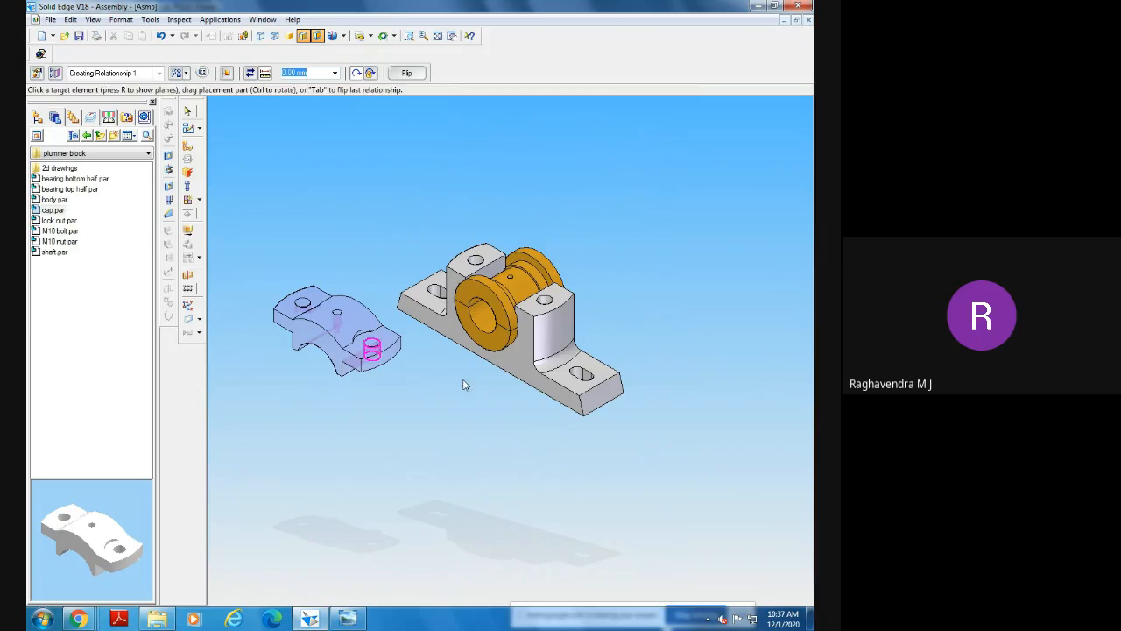
left_click(546, 303)
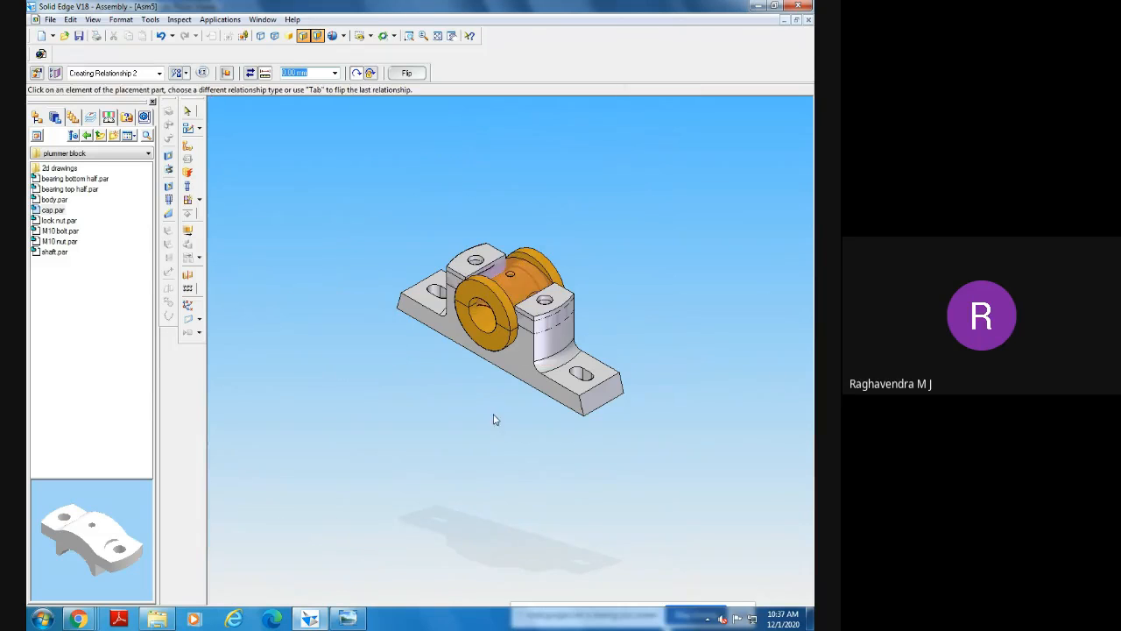
left_click(543, 317)
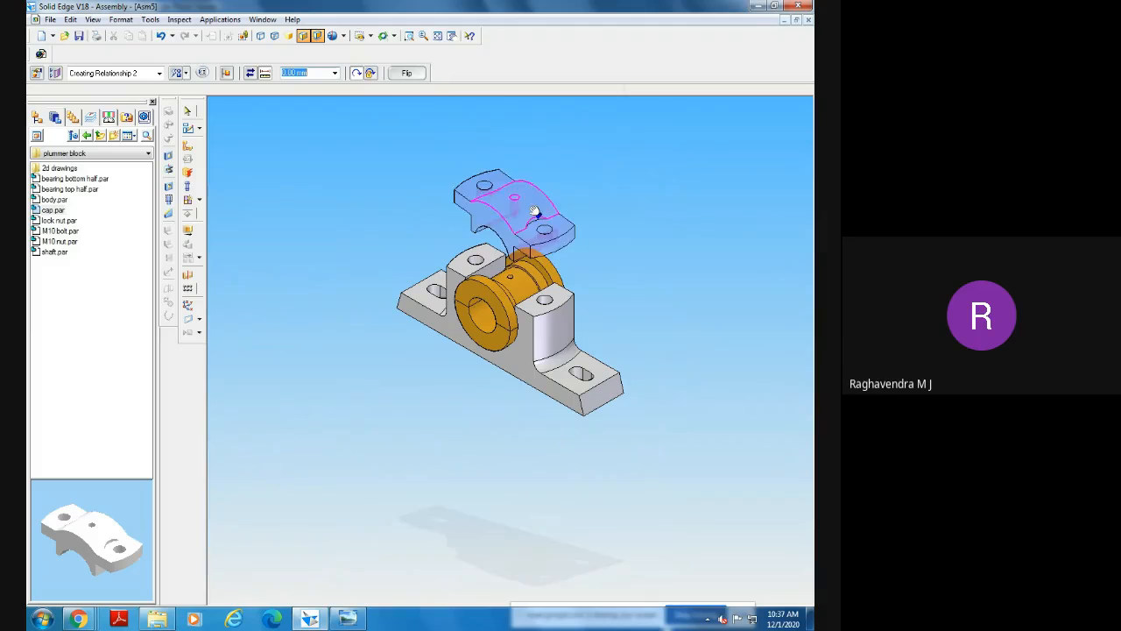
right_click(402, 168)
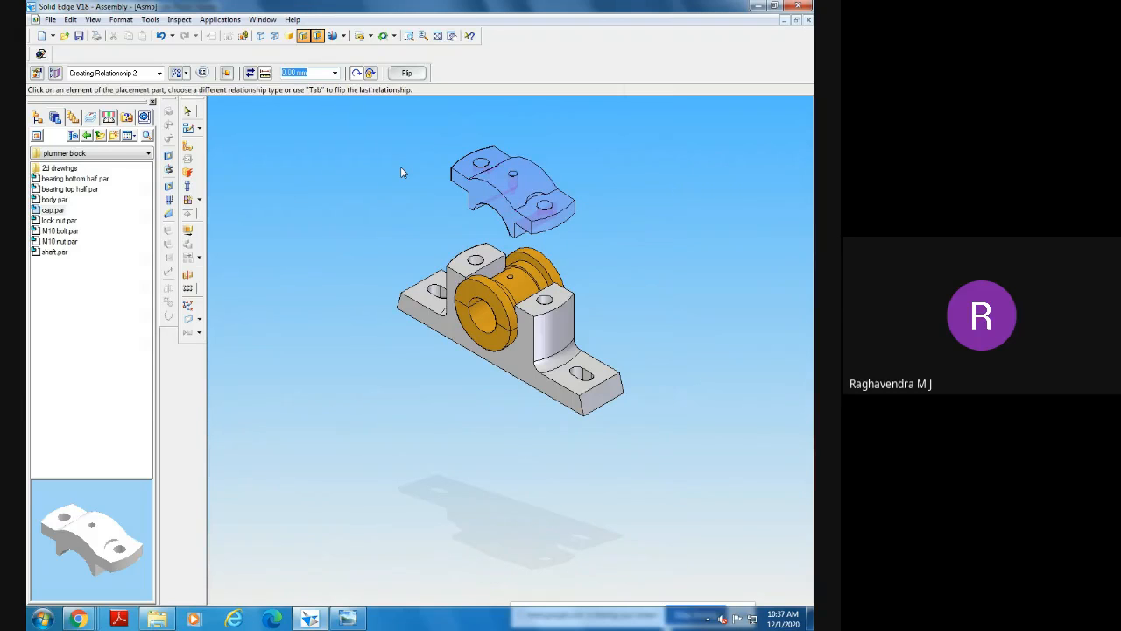
left_click(483, 167)
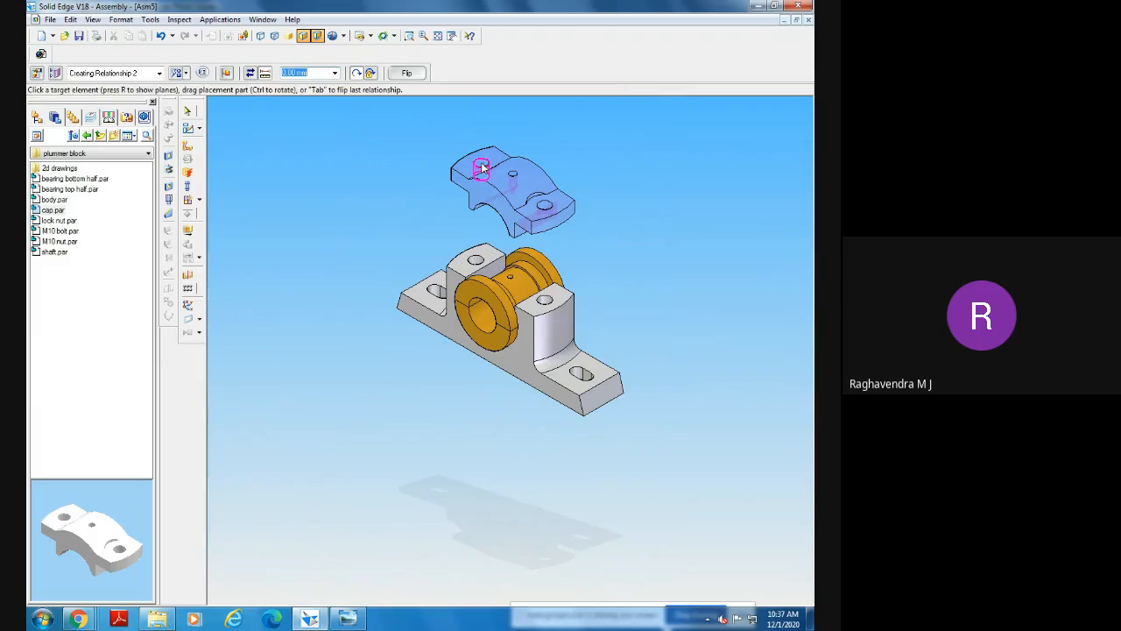
left_click(478, 262)
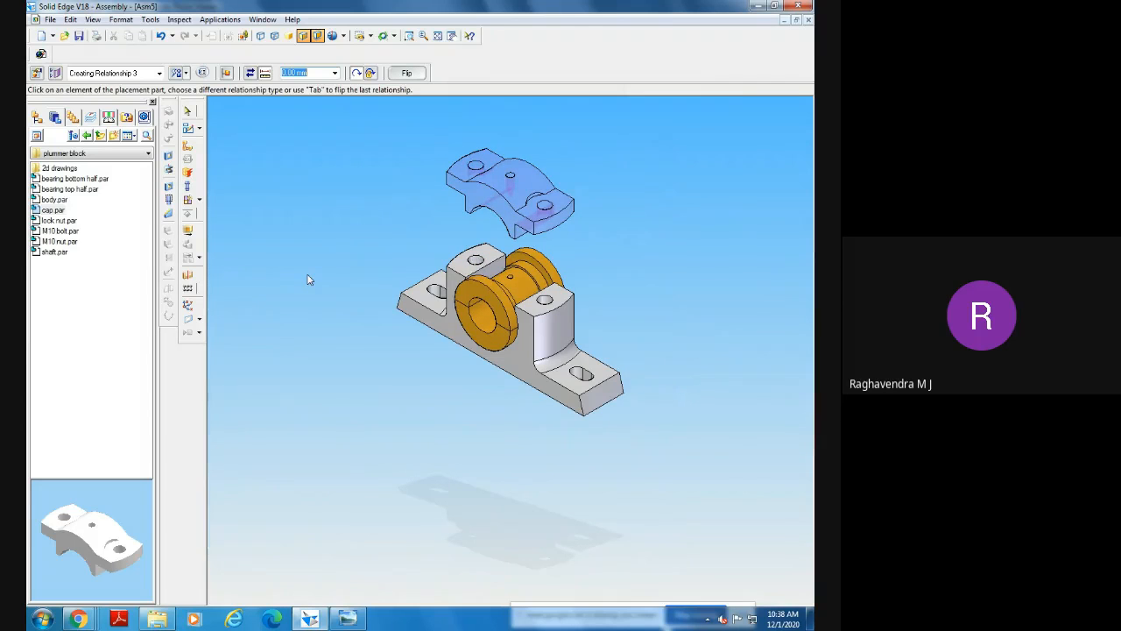
Align the cap's semicircular inner surface concentrically with the groove of the top bearing half.
middle_click_drag(308, 277, 368, 215)
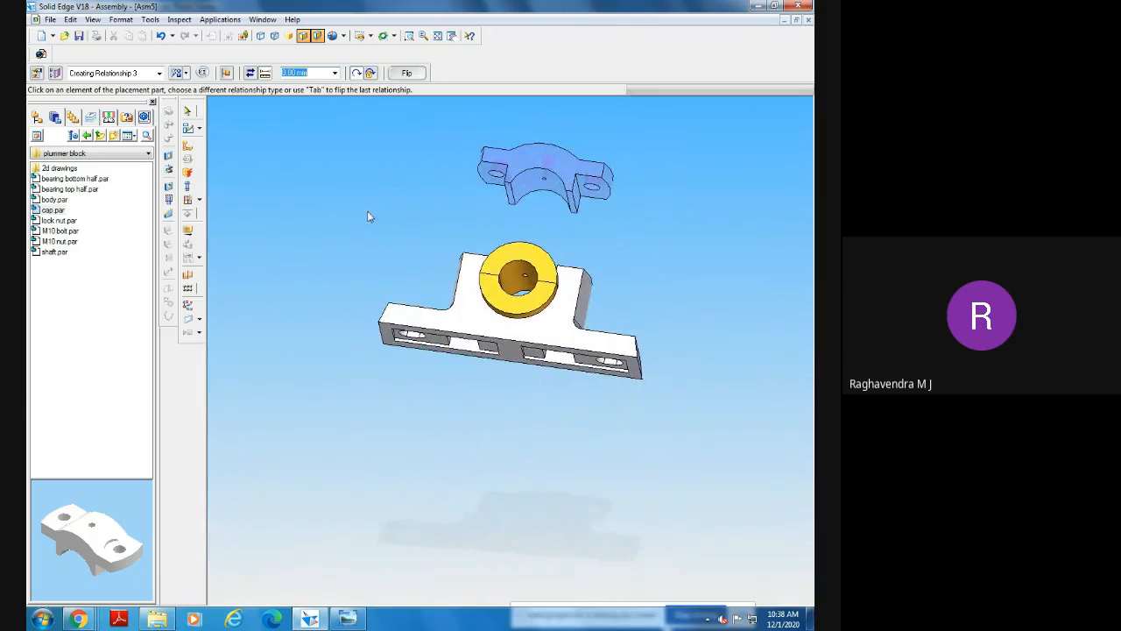
left_click(522, 187)
middle_click_drag(418, 224, 396, 317)
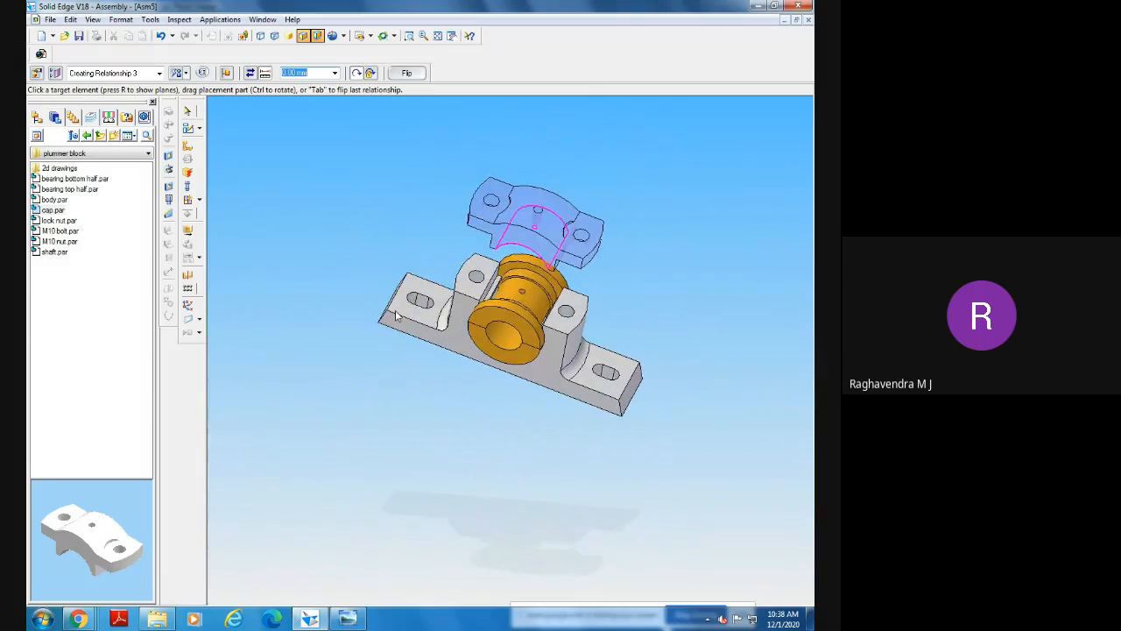
left_click(528, 298)
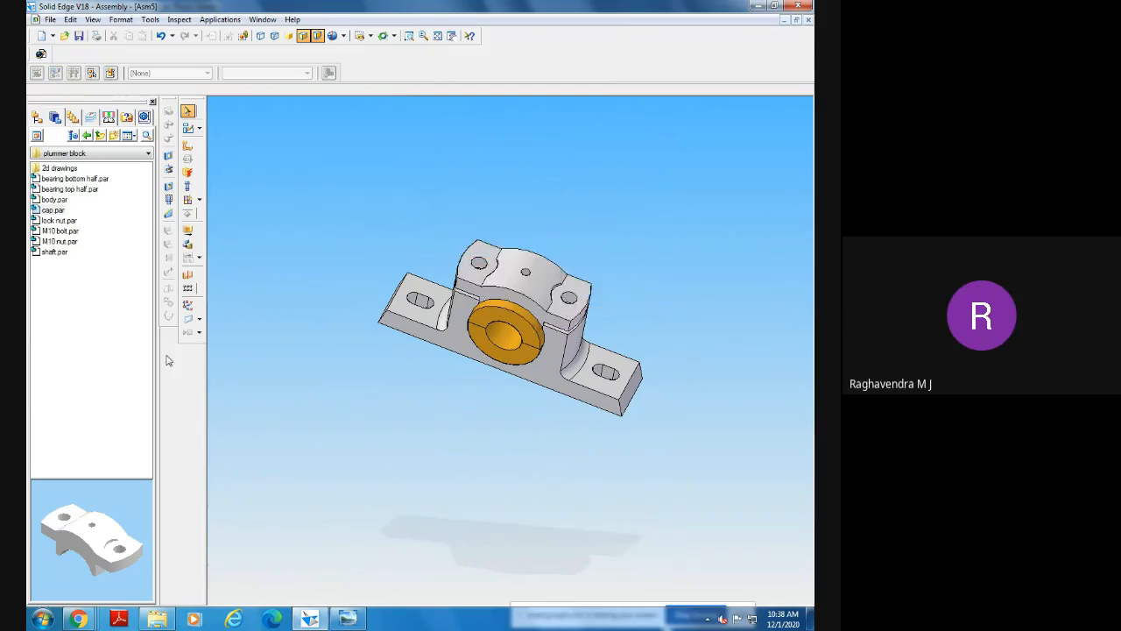
Examine the gap between the cap and the body's uprights in the front view and at an angle.
middle_click_drag(356, 391, 380, 363)
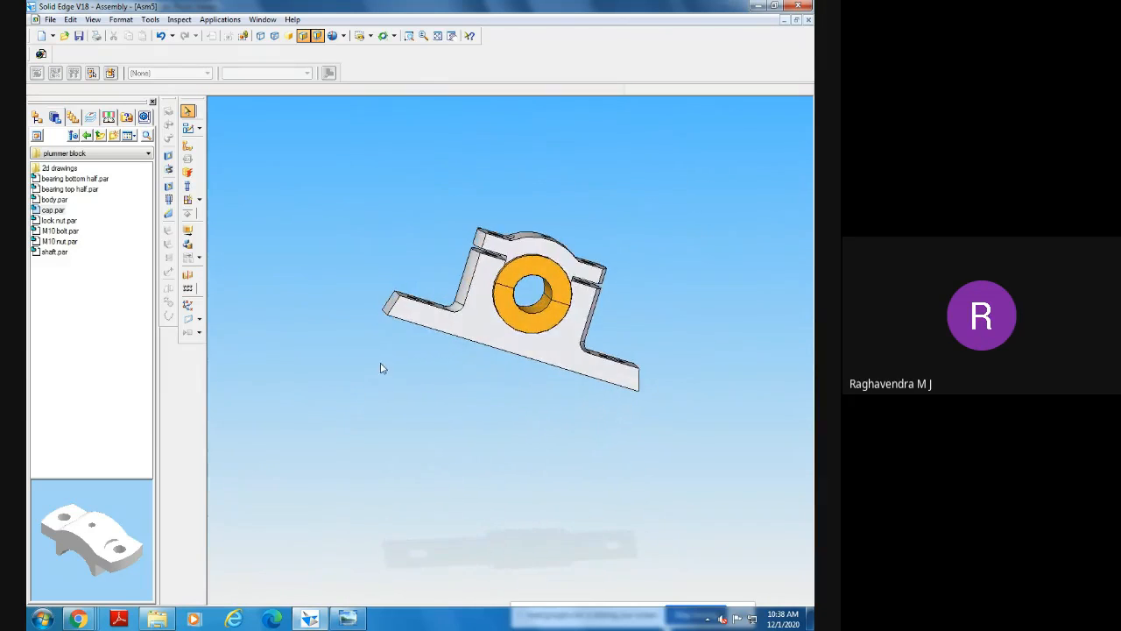
left_click(370, 35)
left_click(375, 56)
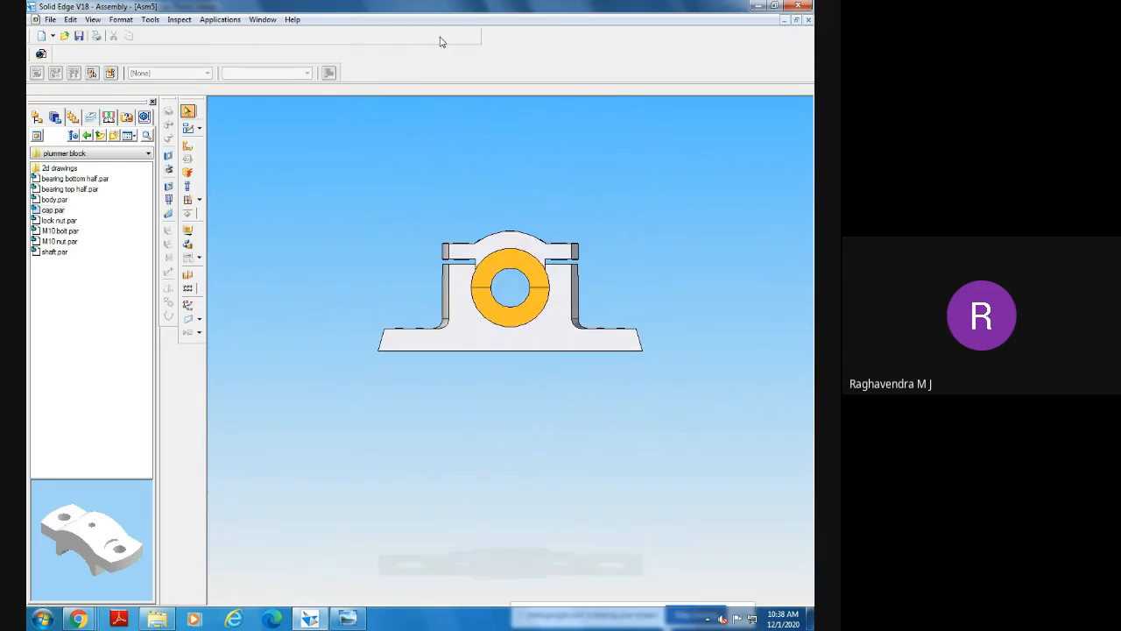
left_click(442, 40)
left_click(409, 39)
right_click(746, 226)
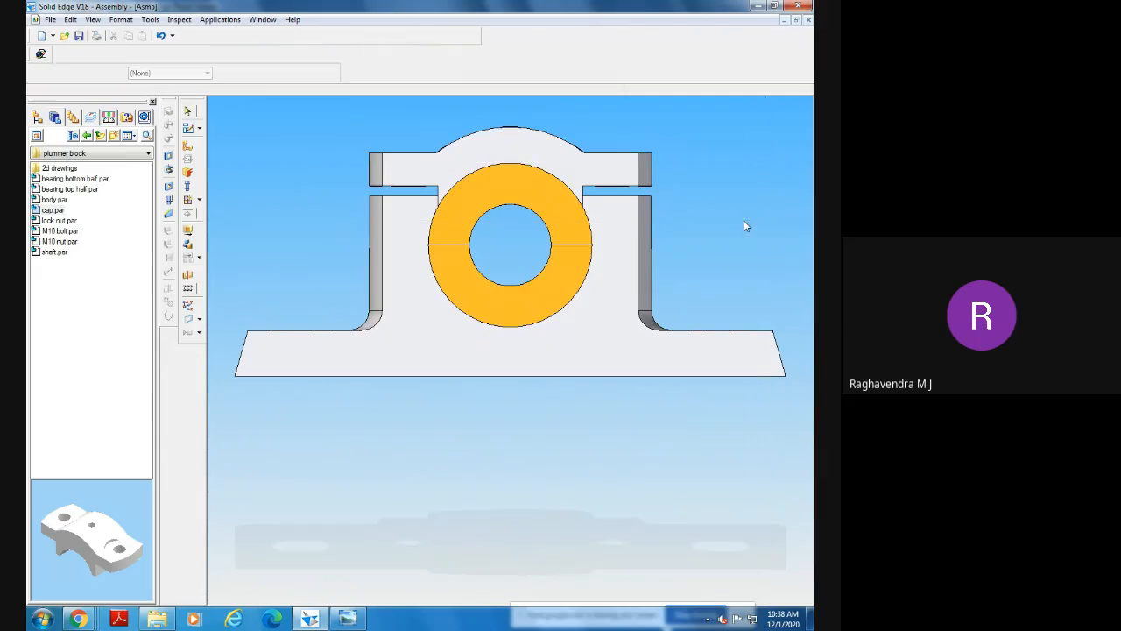
left_click(436, 38)
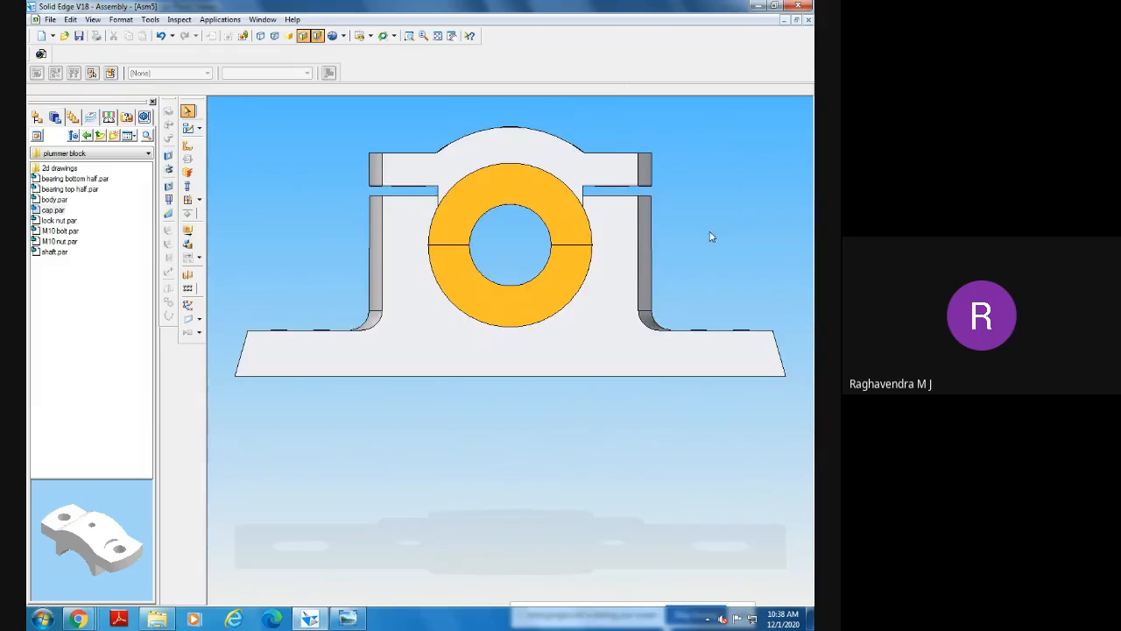
middle_click_drag(711, 237, 686, 254)
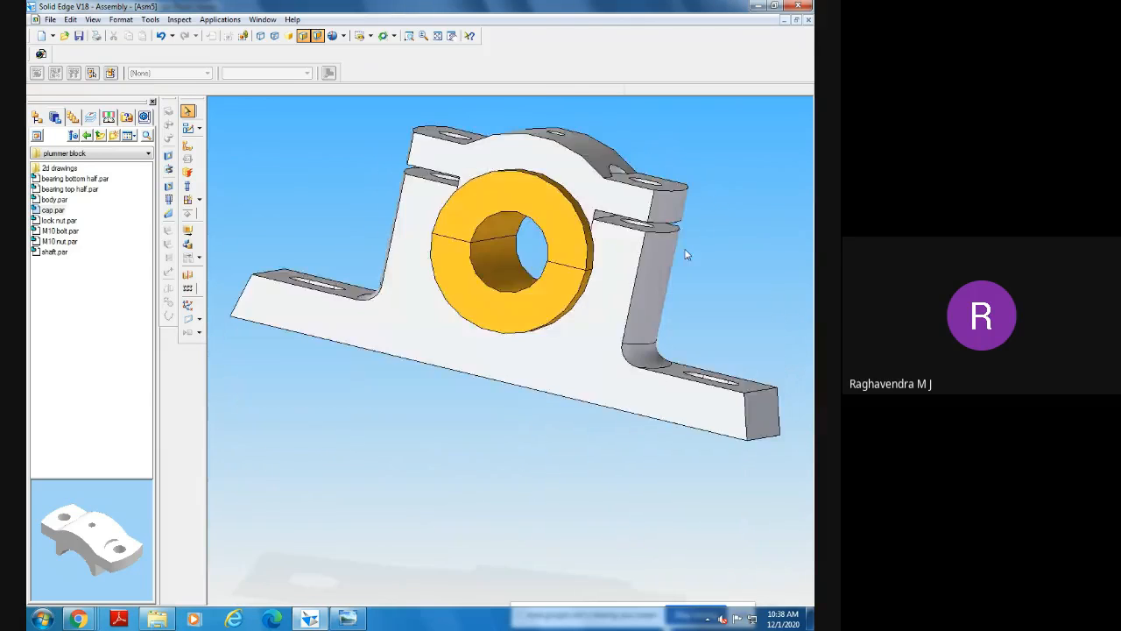
left_click(437, 38)
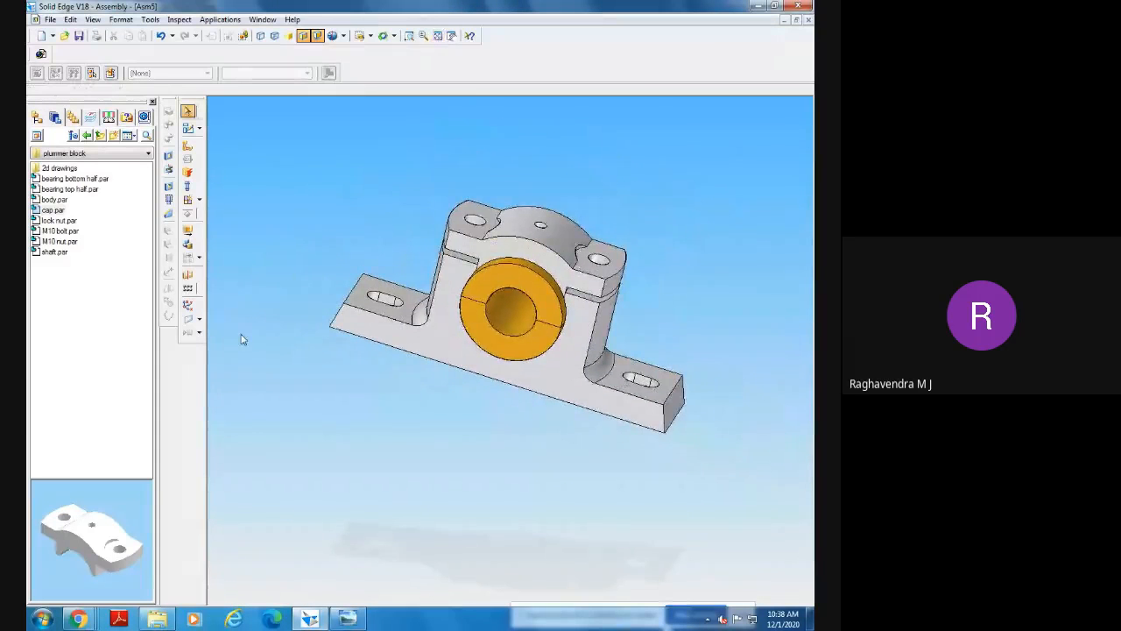
Select M10 bolt.par in the plummer block folder and return the assembly to the iso view.
left_click(62, 241)
left_click(61, 231)
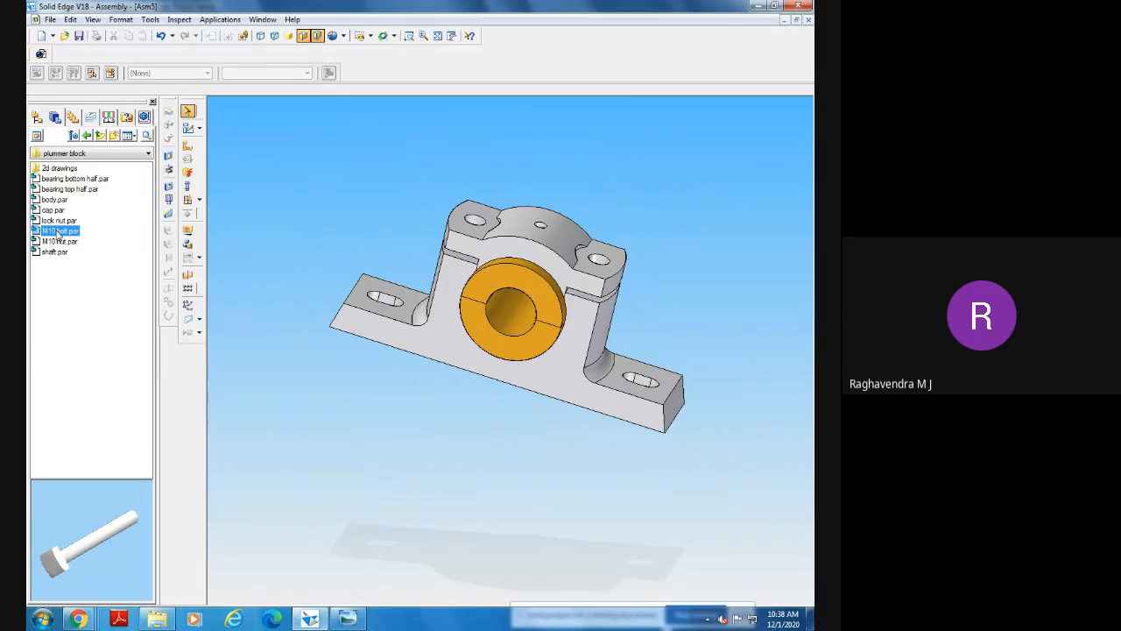
left_click(371, 37)
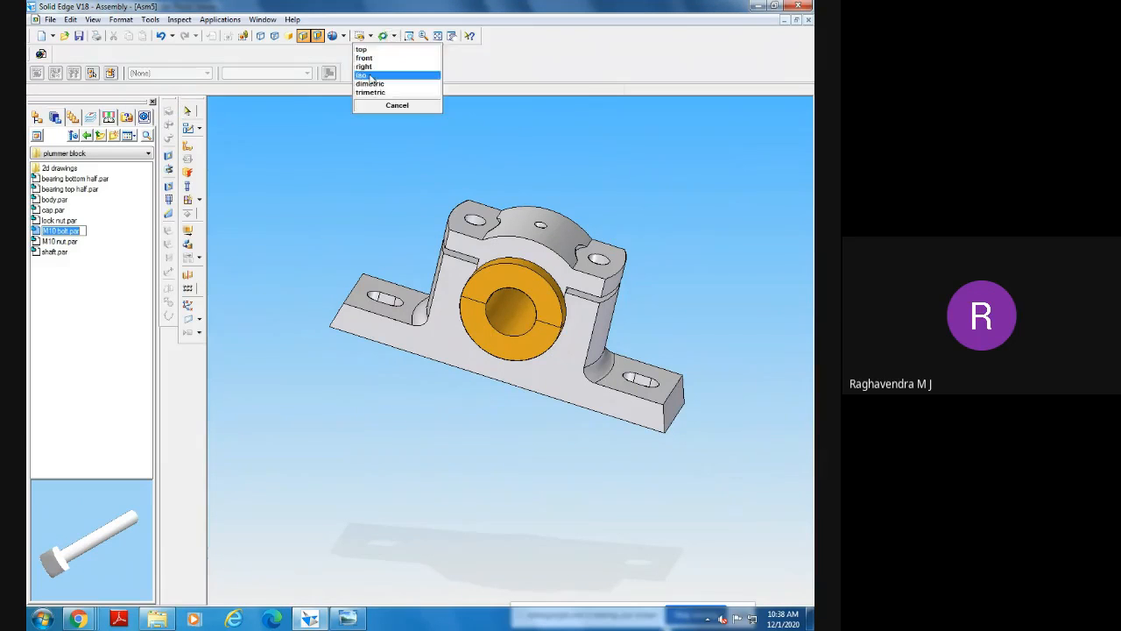
left_click(368, 84)
left_click(370, 36)
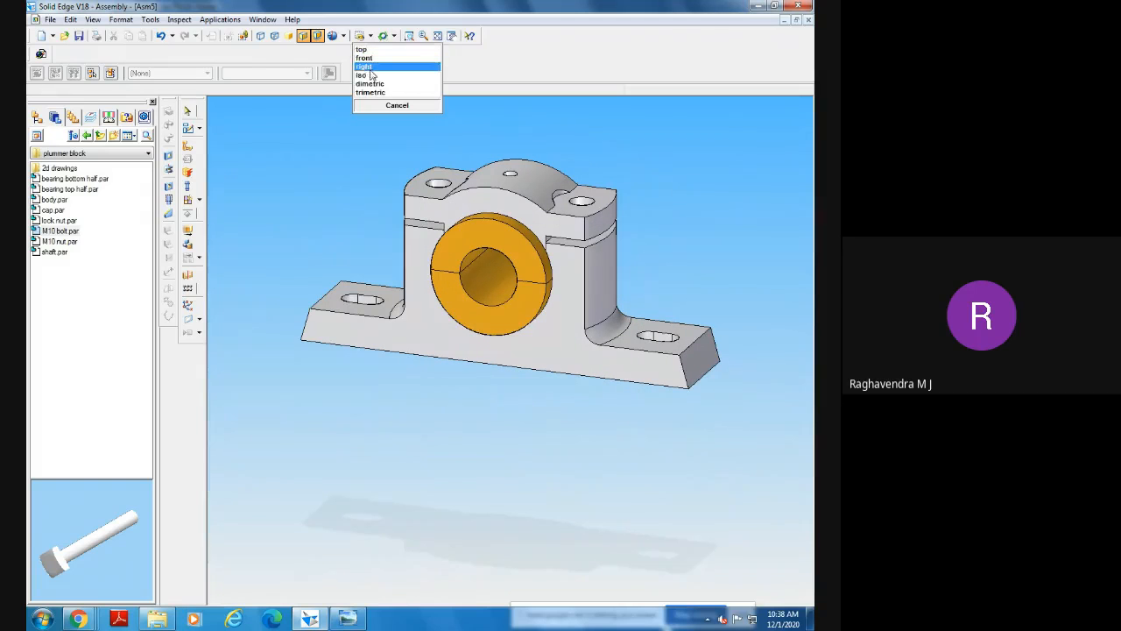
left_click(363, 75)
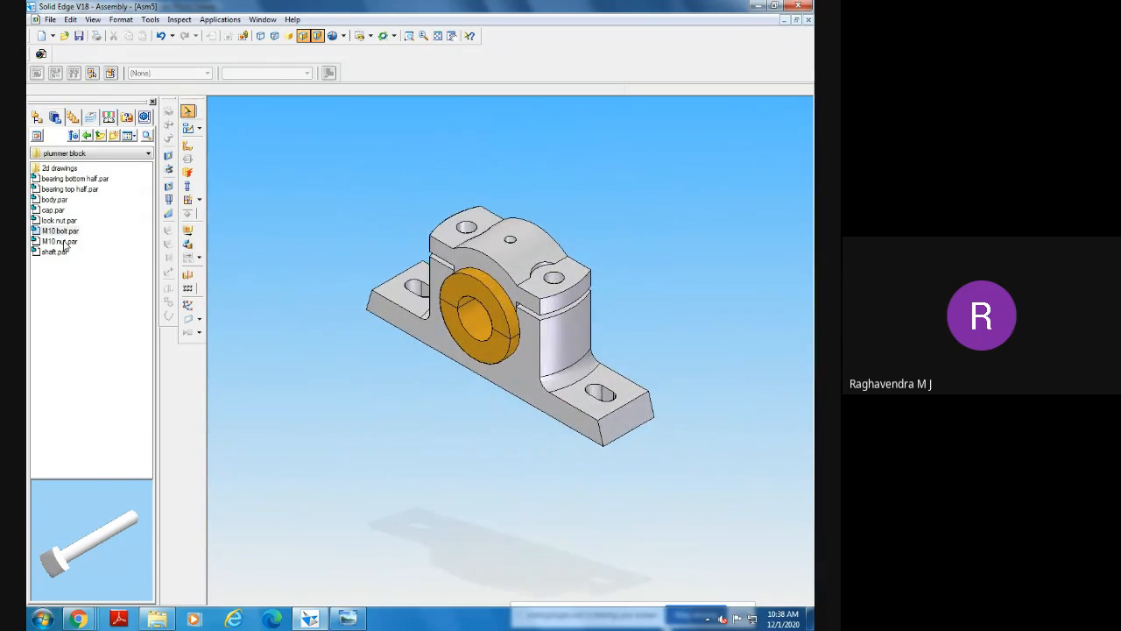
left_click_drag(66, 236, 326, 398)
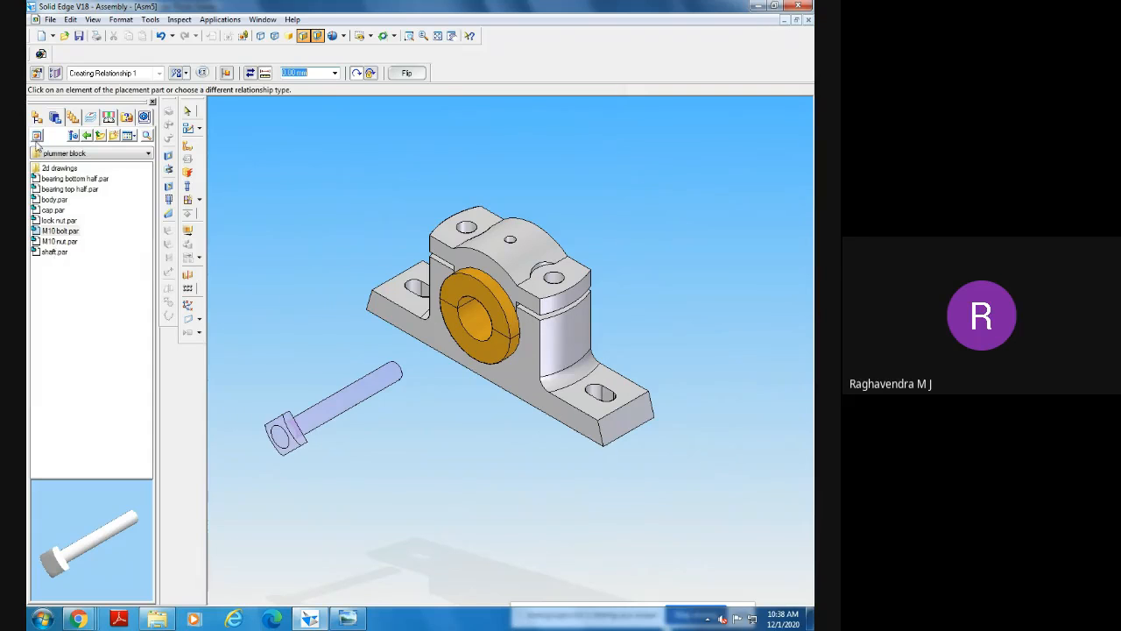
left_click(35, 123)
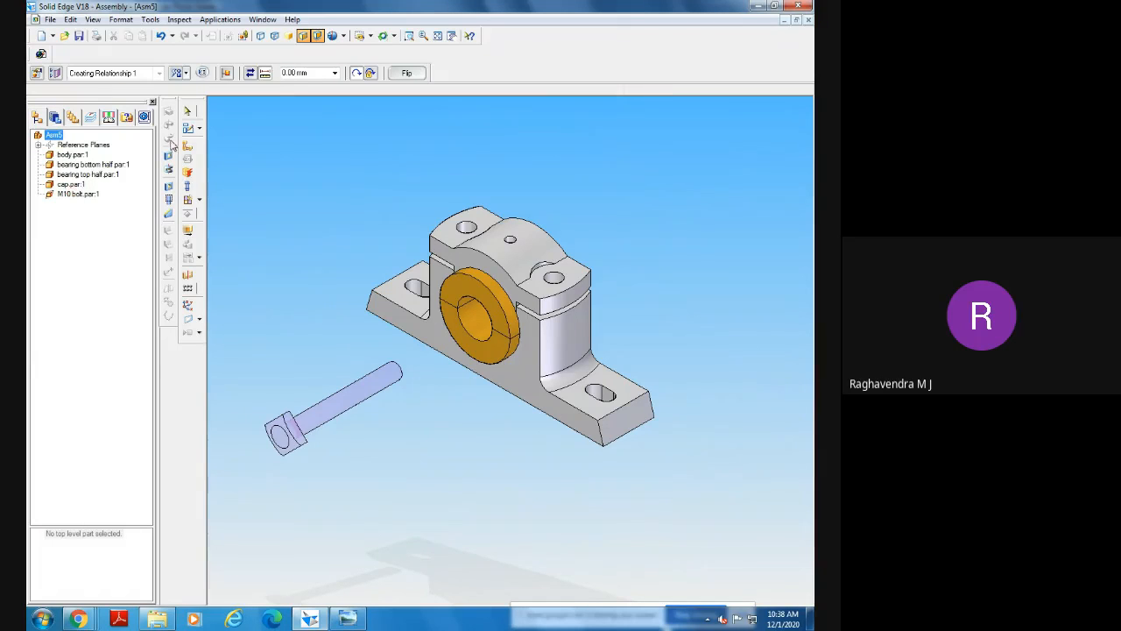
left_click(186, 111)
left_click(88, 194)
right_click(88, 196)
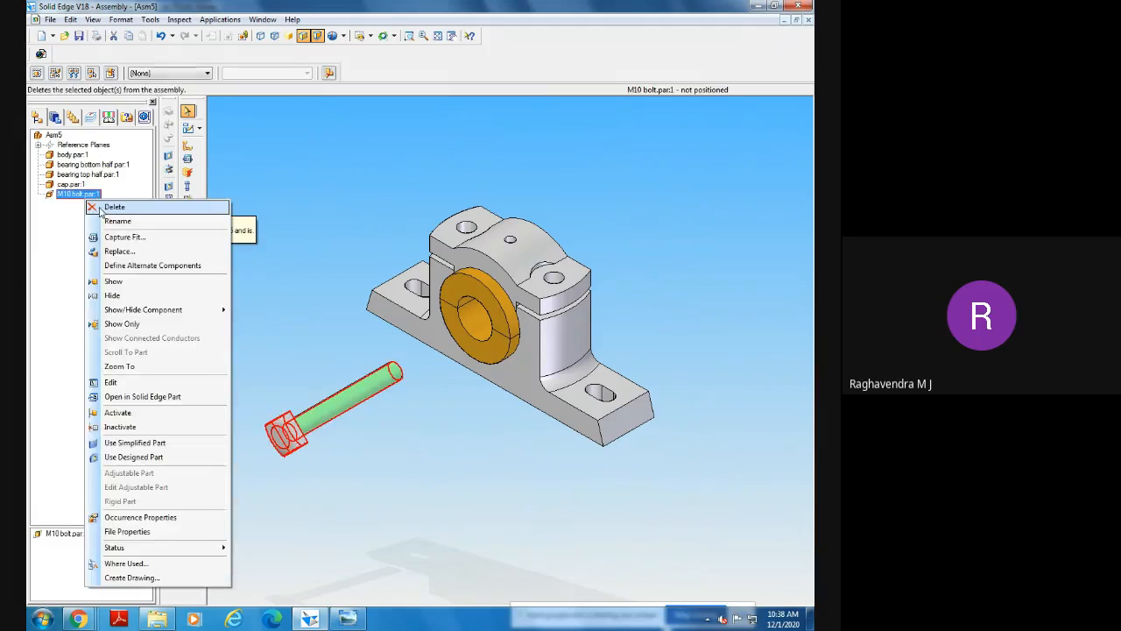
left_click(112, 208)
Orient the M10 bolt.par preview upright with its head downward, and place the bolt beside the body.
left_click(54, 118)
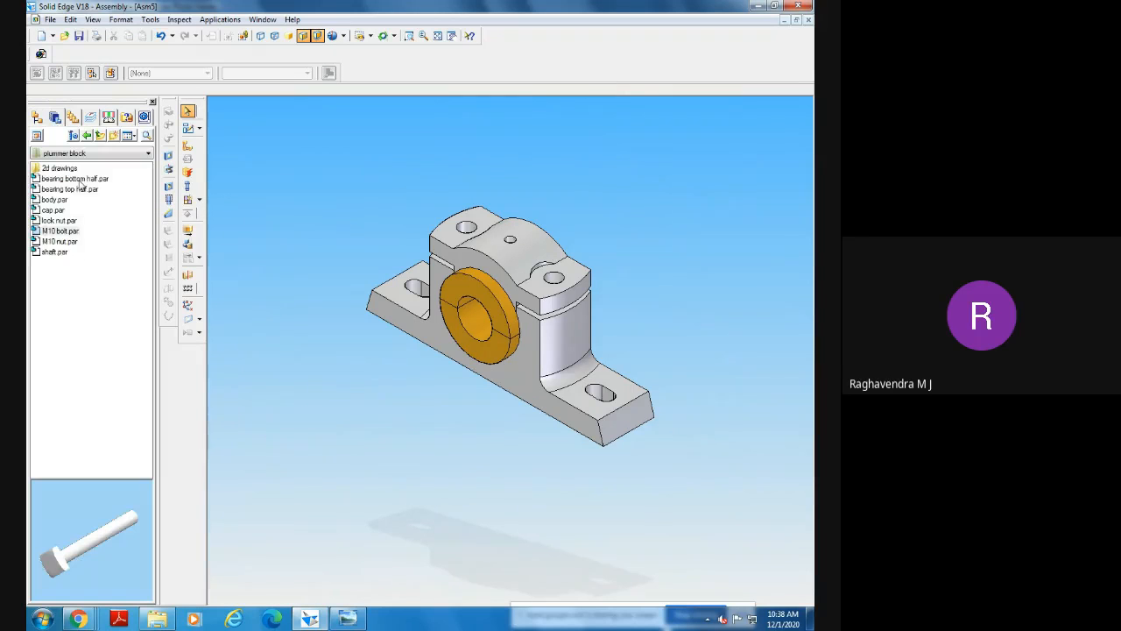
middle_click_drag(121, 517, 32, 513)
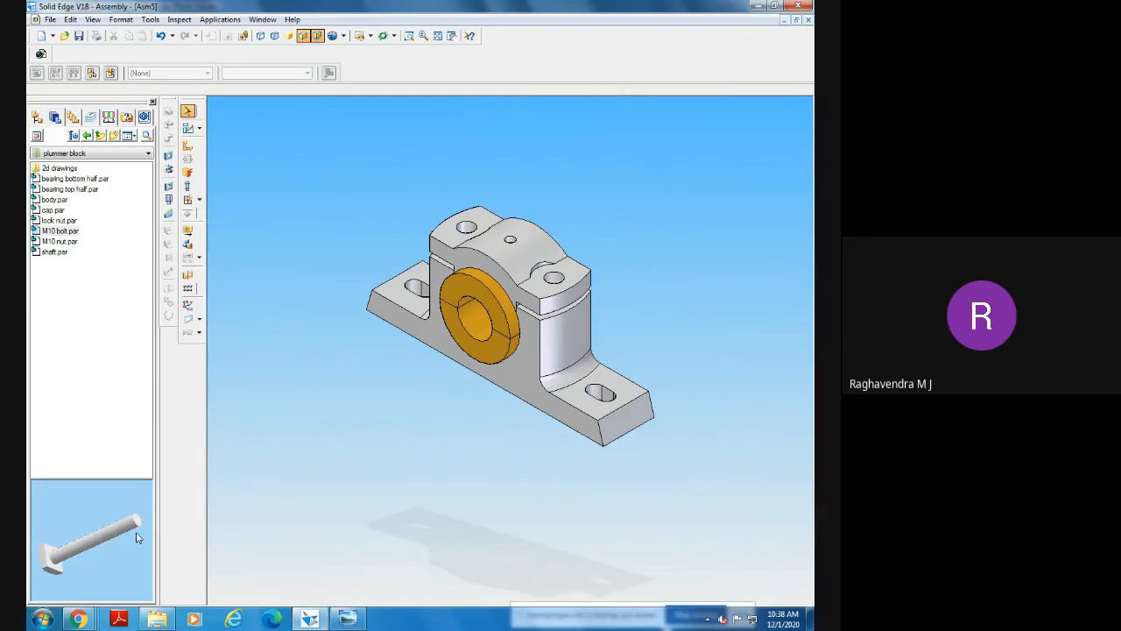
middle_click_drag(137, 536, 64, 478)
middle_click_drag(134, 518, 102, 512)
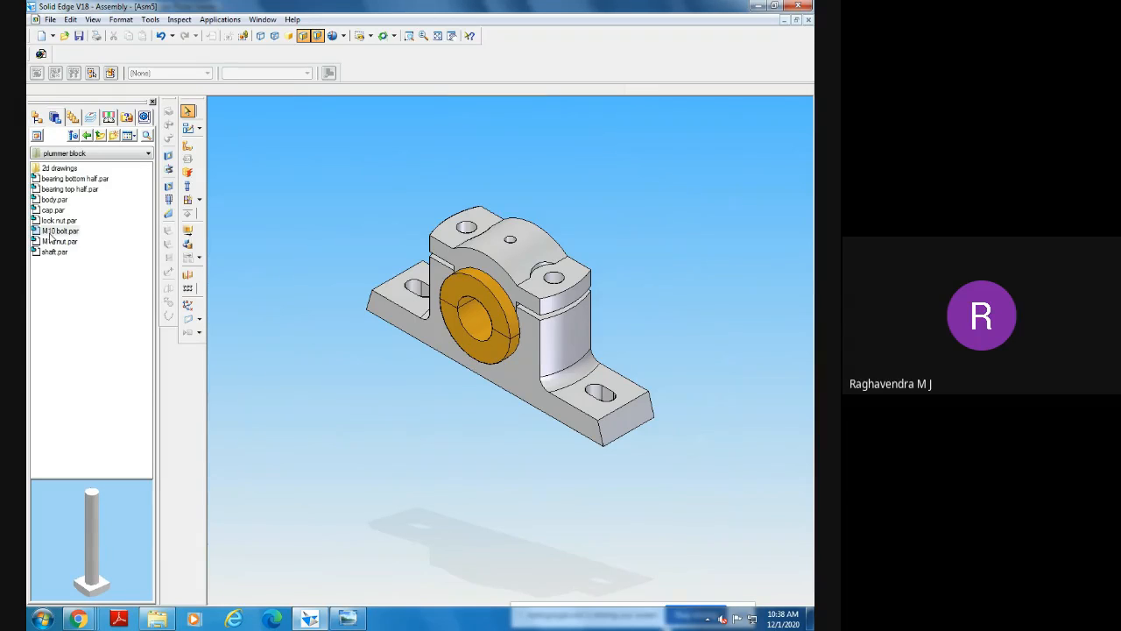
left_click_drag(50, 232, 326, 420)
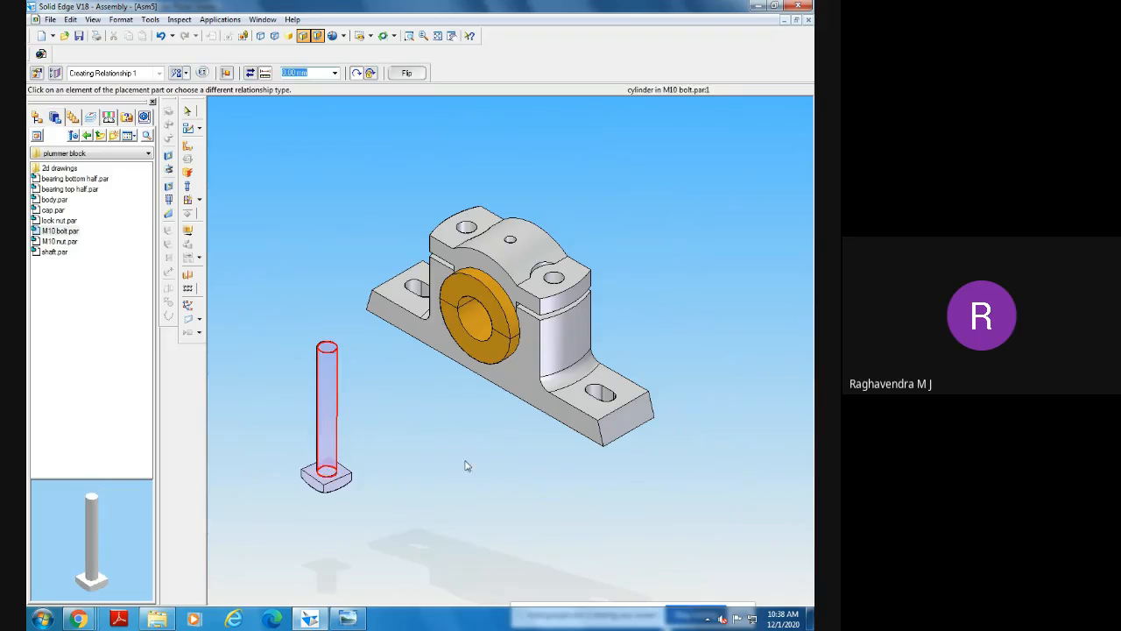
Align the M10 bolt's shank with one of the bolt holes in the recesses on the body's underside.
middle_click_drag(466, 465, 509, 337)
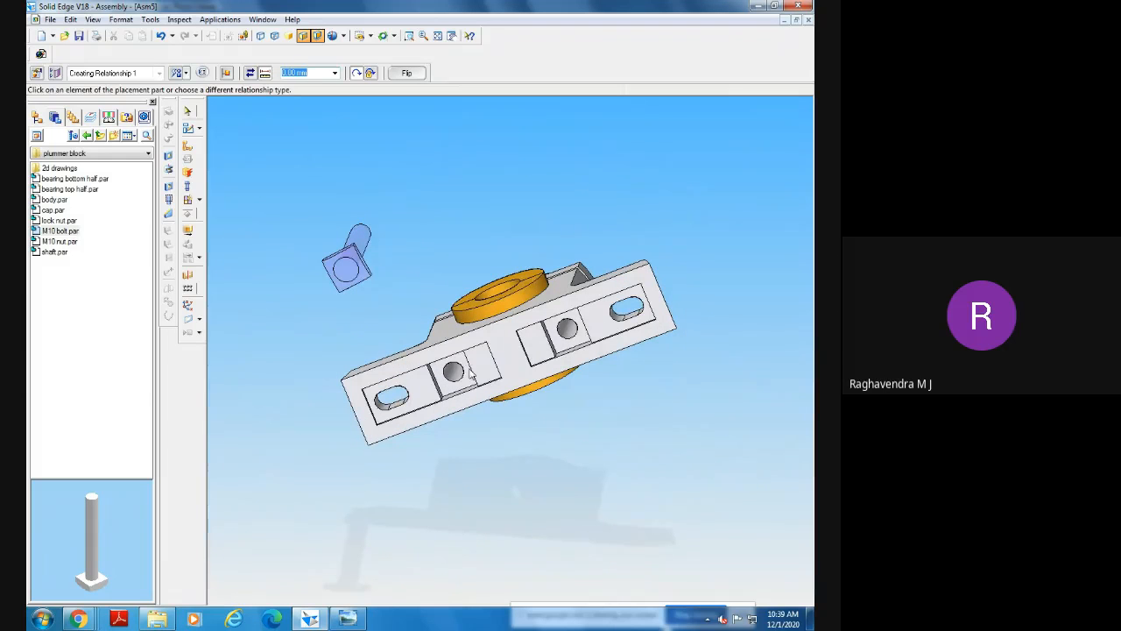
middle_click_drag(526, 433, 511, 300)
left_click(413, 210)
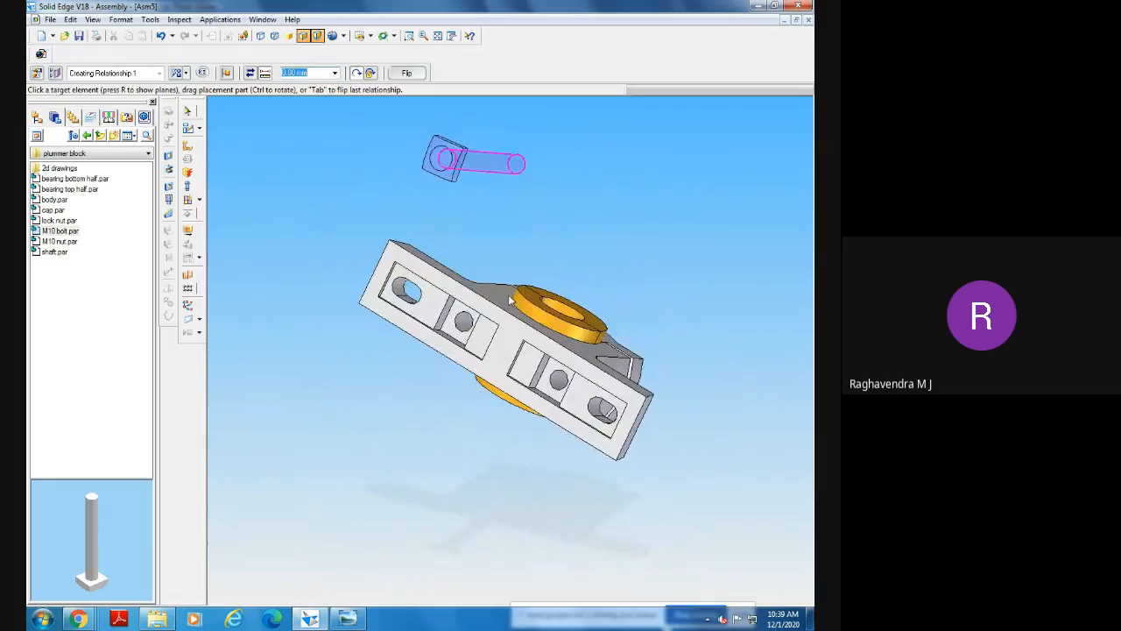
left_click(465, 324)
Relate a side face of the square bolt head to the matching side wall of the recess in the body's underside.
middle_click_drag(408, 408, 473, 322)
left_click(449, 411)
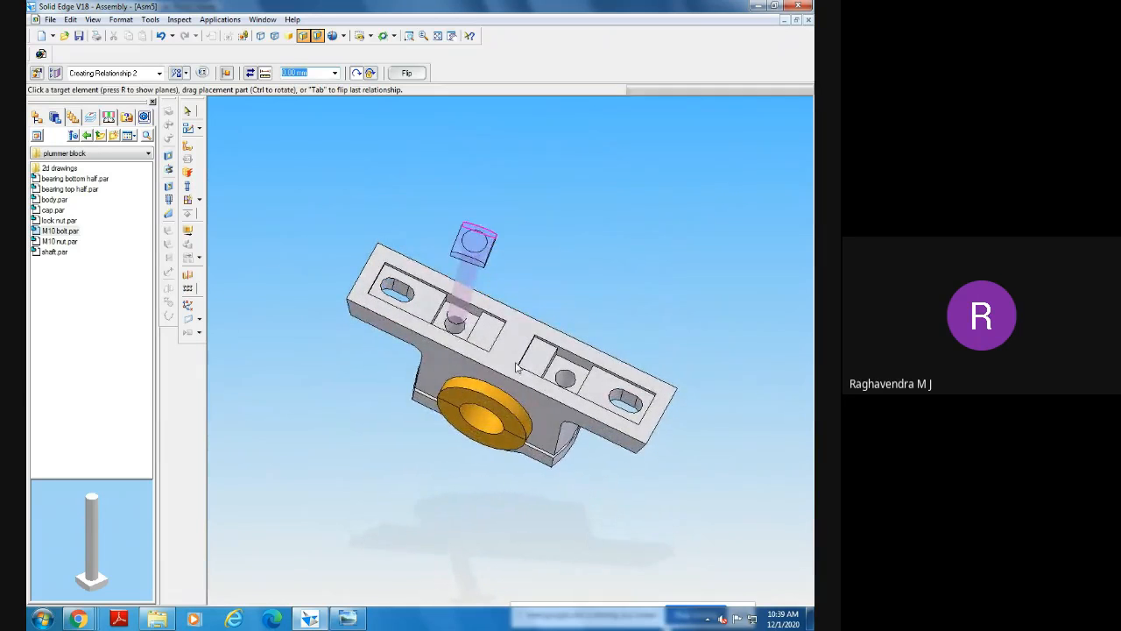
left_click(473, 315)
Mate the inner face of the M10 bolt's square head with the floor of the recess in the body's underside.
middle_click_drag(394, 401, 246, 382)
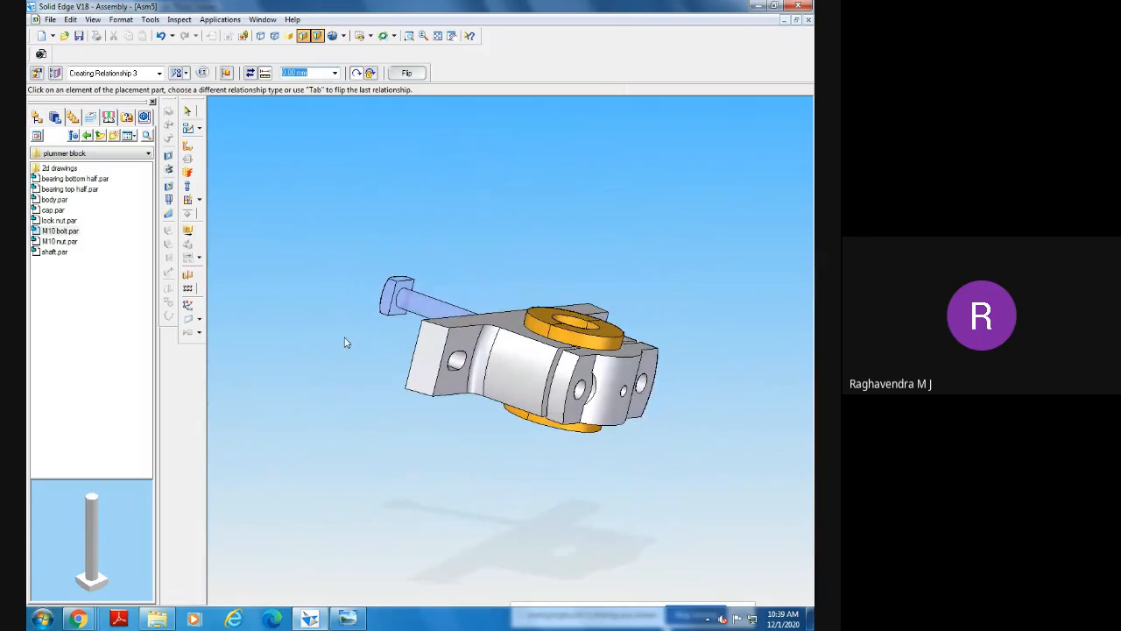
left_click(395, 315)
middle_click_drag(394, 316, 468, 444)
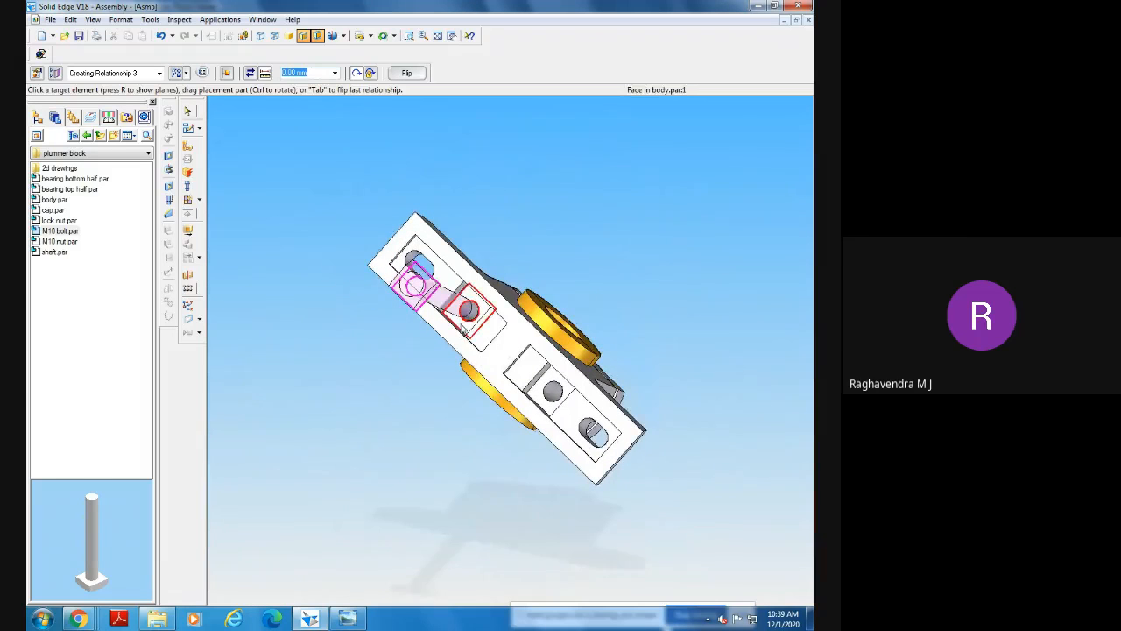
left_click(462, 326)
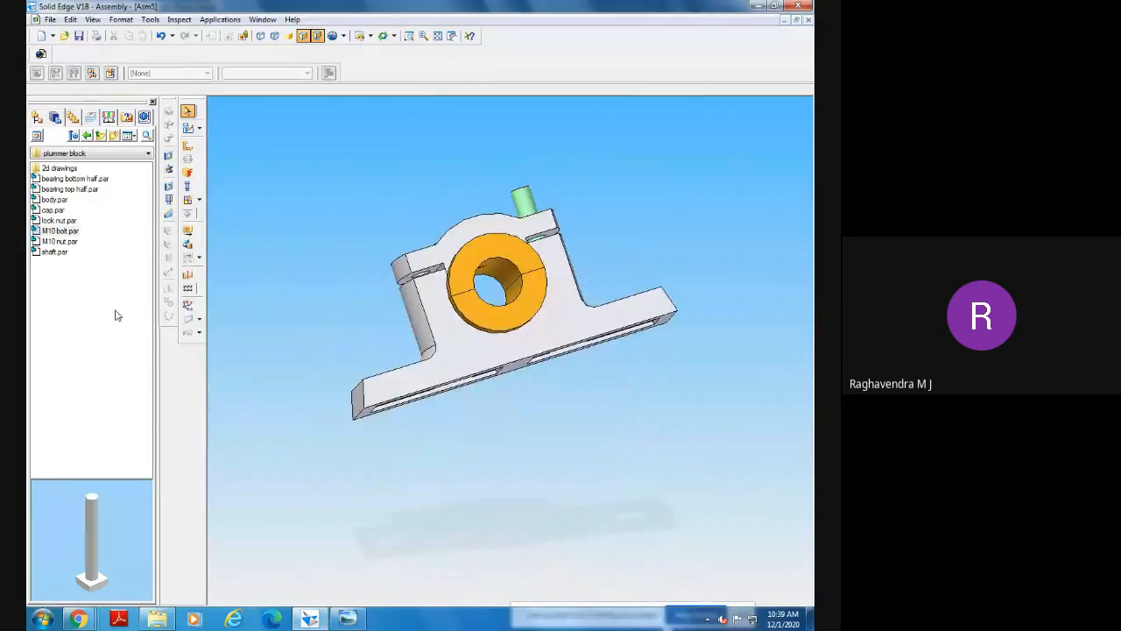
middle_click_drag(645, 467, 652, 499)
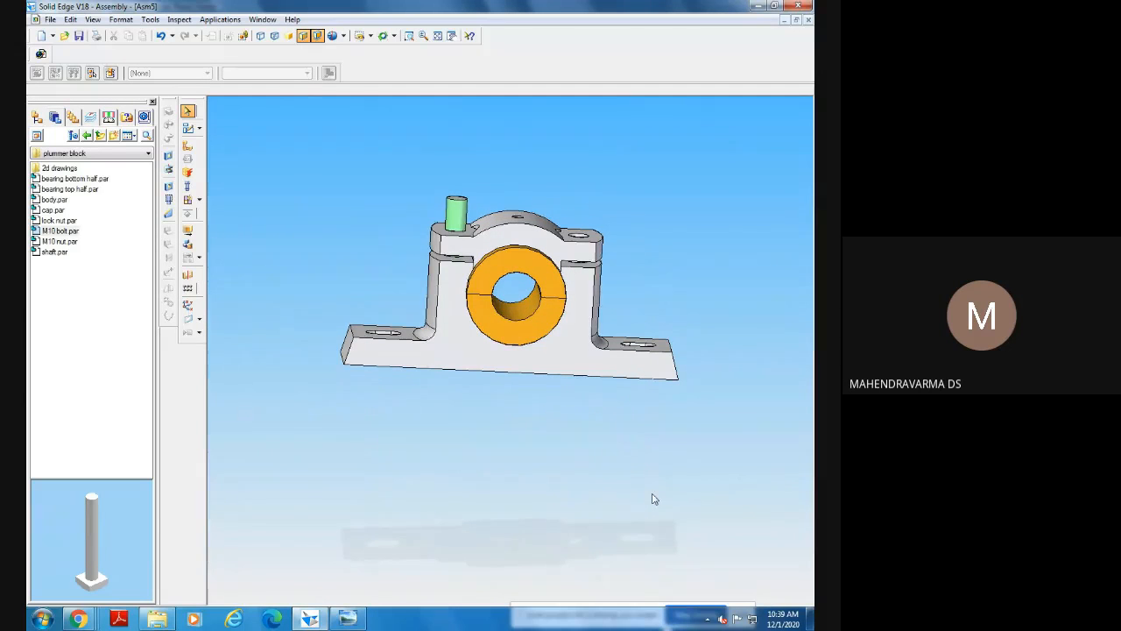
Delete the M10 bolt from the assembly and return the model to the iso view.
left_click(37, 118)
left_click(77, 194)
right_click(77, 194)
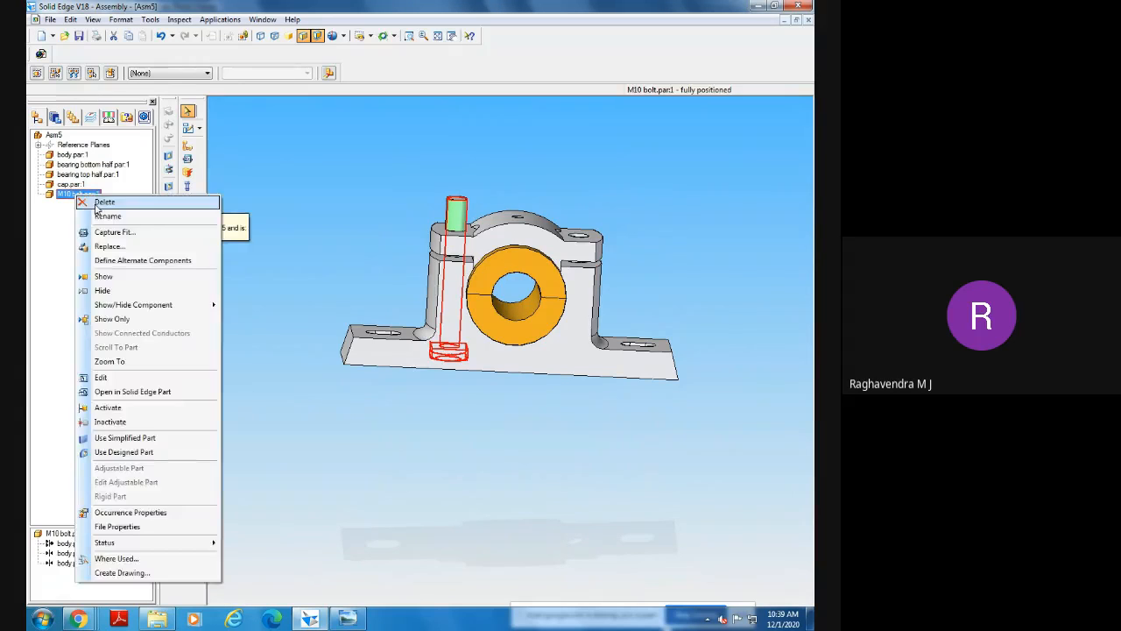
left_click(103, 202)
left_click(371, 36)
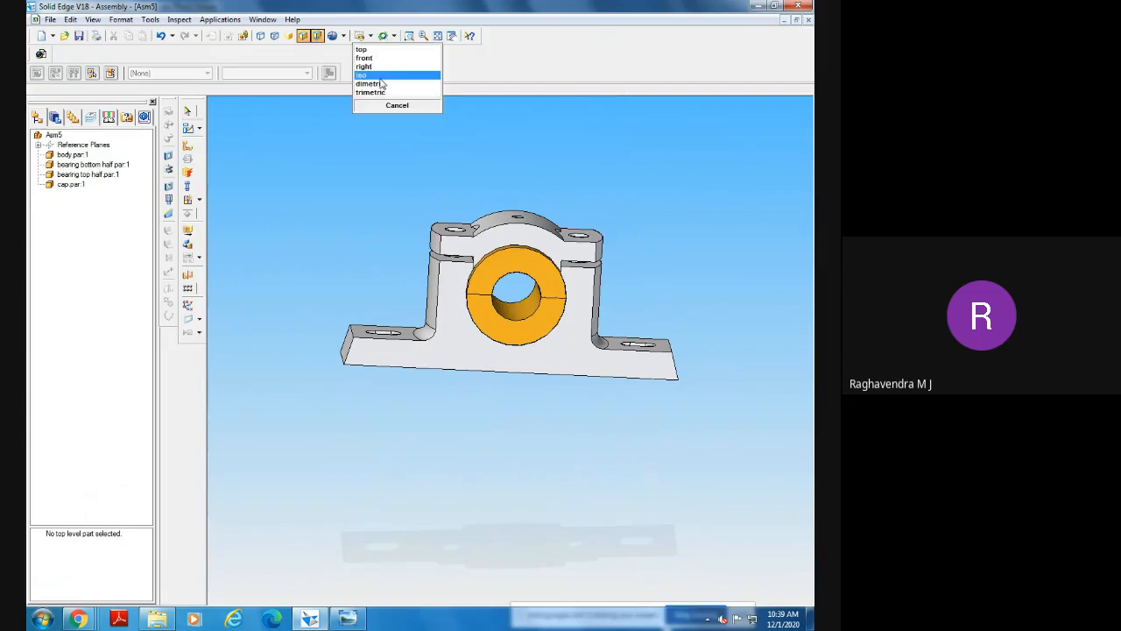
left_click(381, 80)
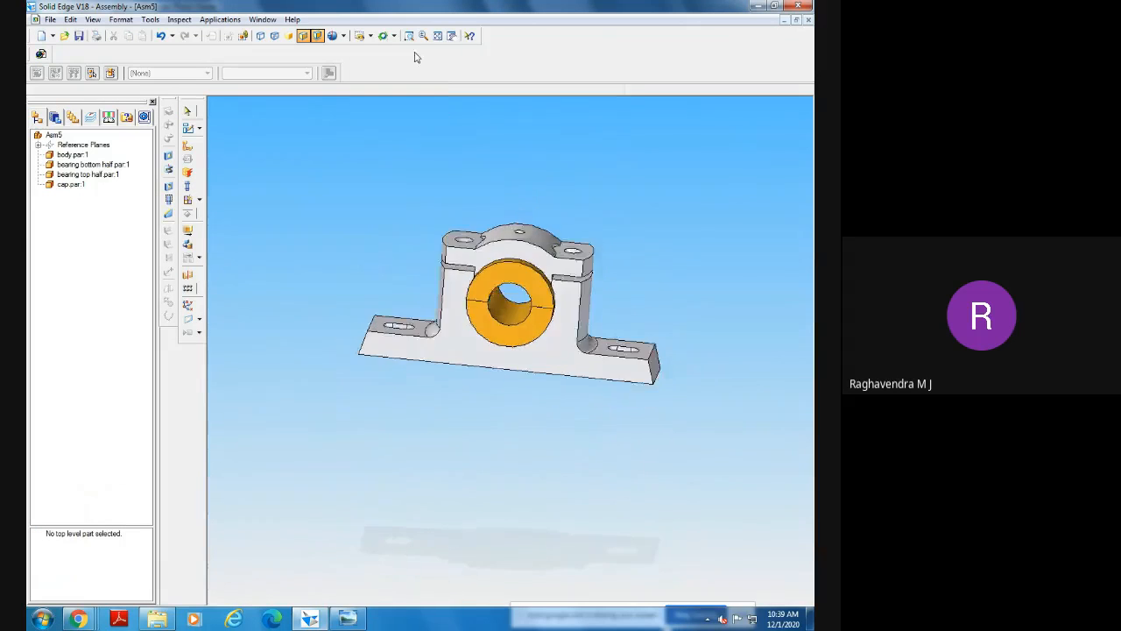
Add M10 bolt.par from the plummer block folder again, placing it upright beside the body.
left_click(54, 118)
mouse_move(90, 525)
left_mouse_down()
mouse_move(146, 443)
mouse_move(75, 509)
left_mouse_up()
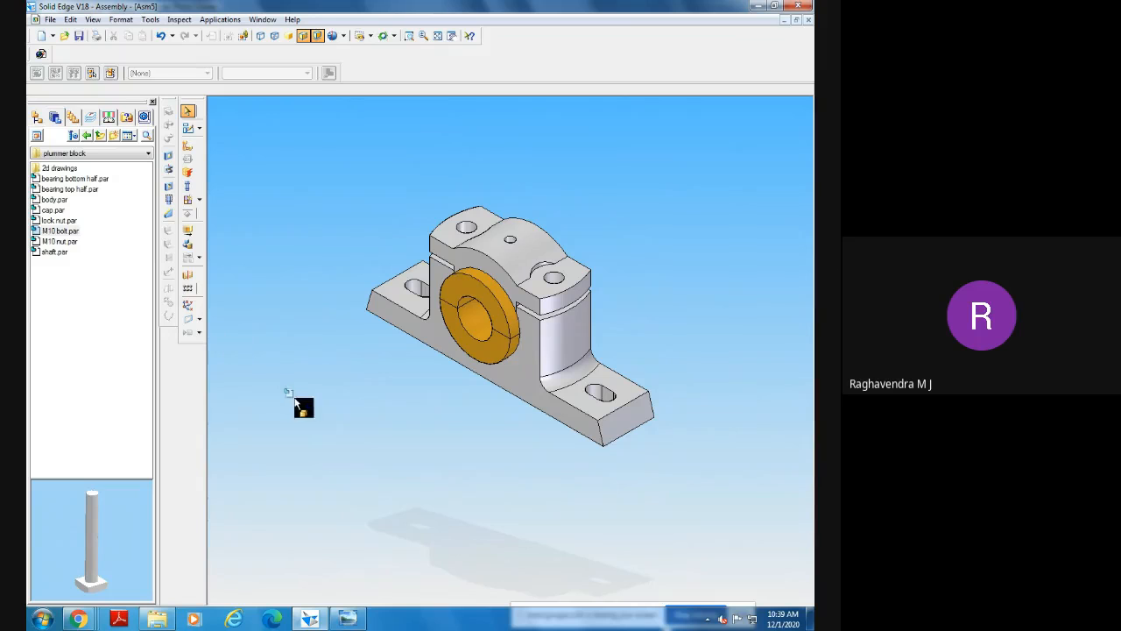
left_click_drag(296, 399, 296, 400)
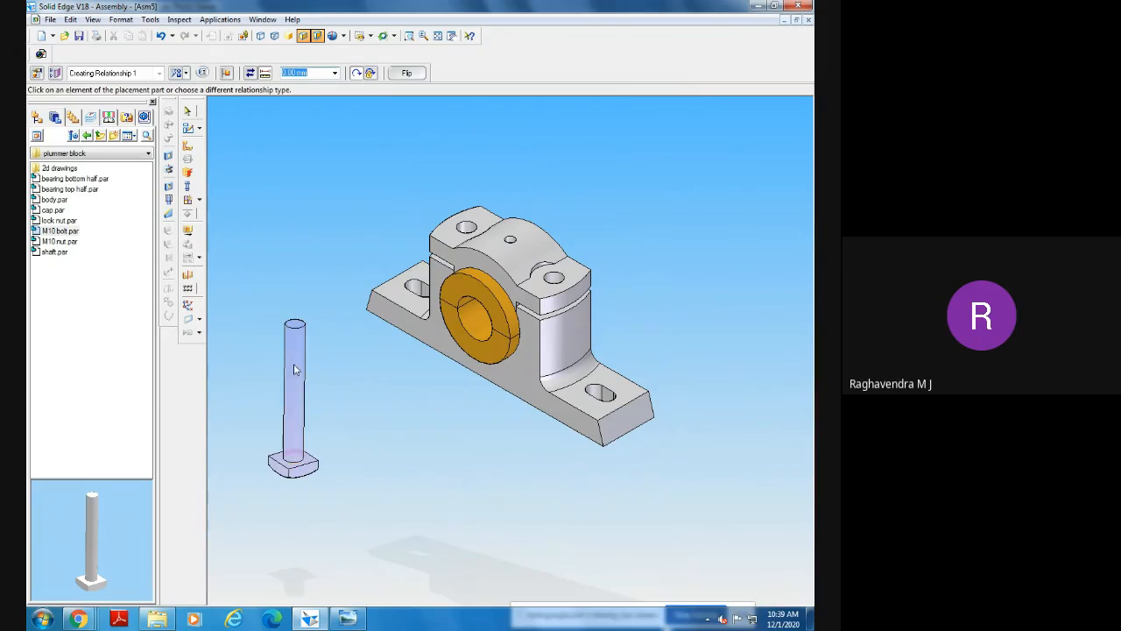
Align the new M10 bolt's shank with a bolt hole in the body's underside recess.
left_click(294, 369)
middle_click_drag(447, 510, 453, 375)
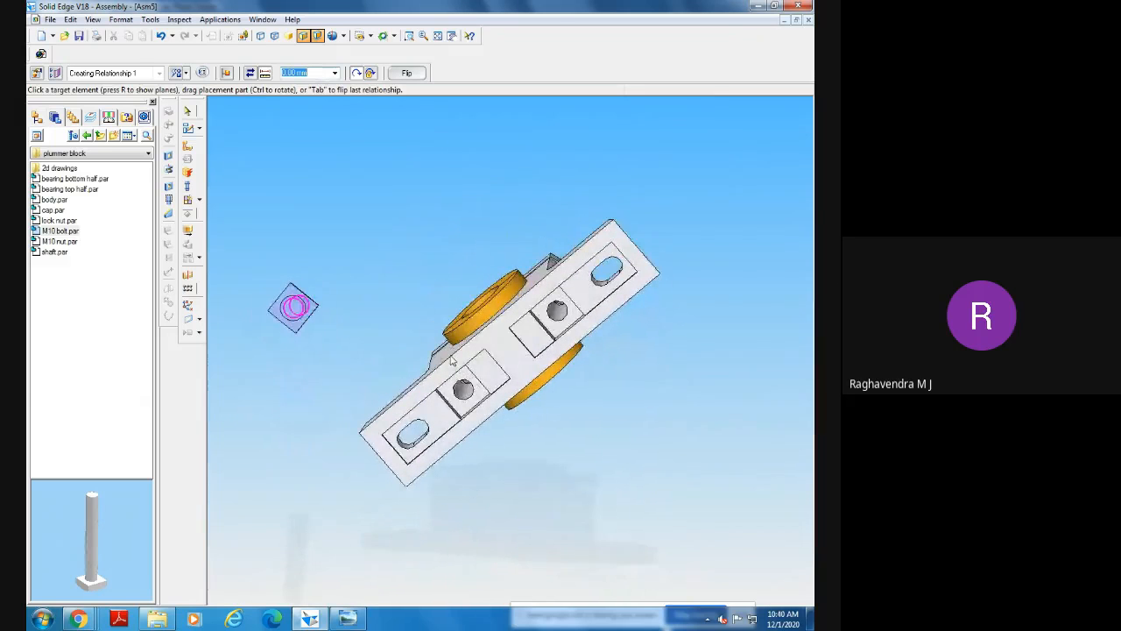
left_click(463, 391)
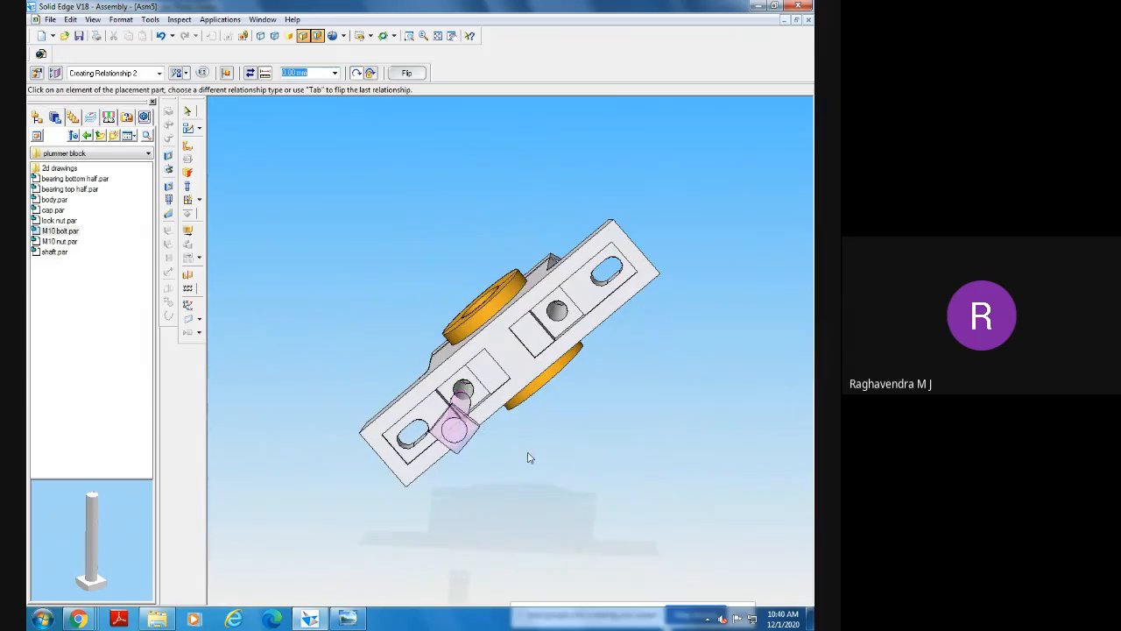
Relate a side face of the new bolt's square head to the matching side wall of the underside recess.
middle_click_drag(528, 454, 503, 483)
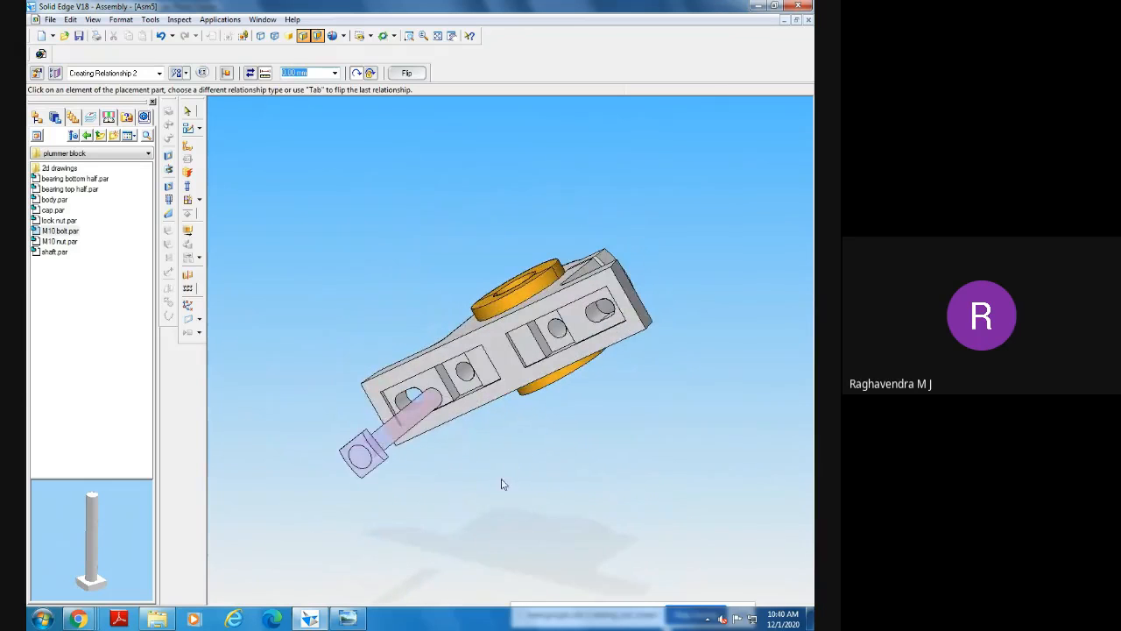
left_click(376, 450)
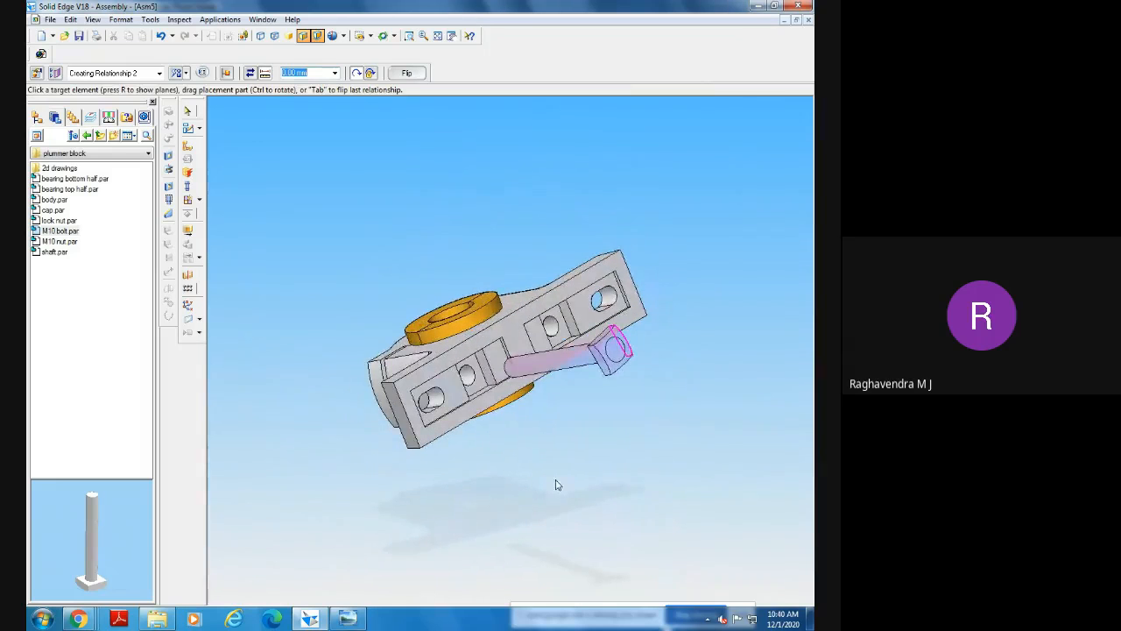
left_click(502, 402)
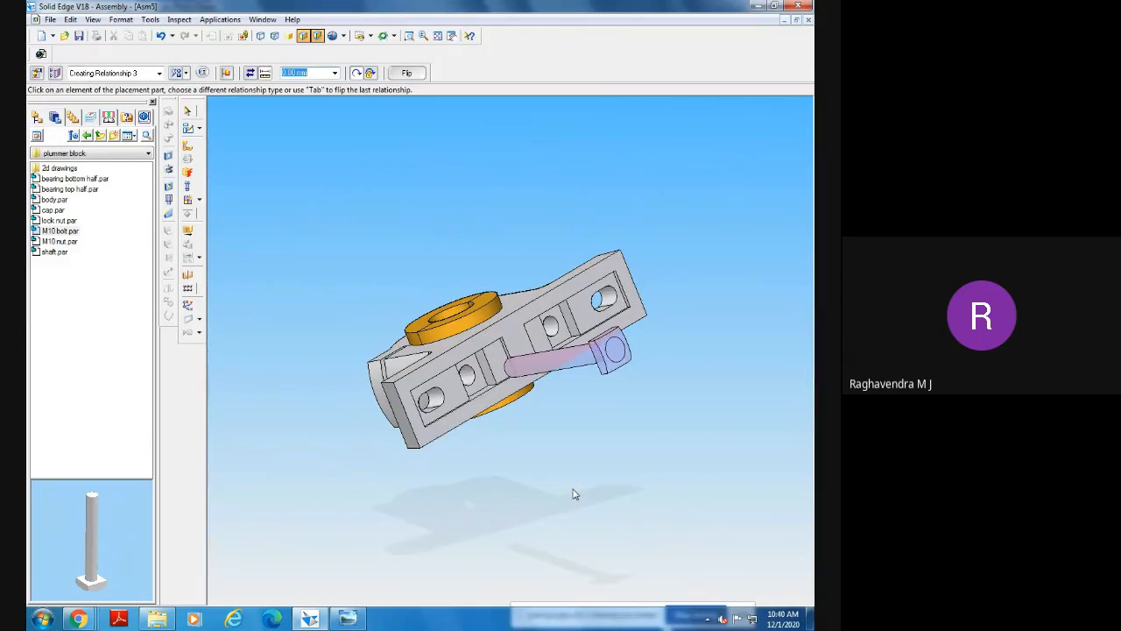
Mate the shank-side face of the bolt head with the recess floor to fully position the bolt.
left_click(696, 343)
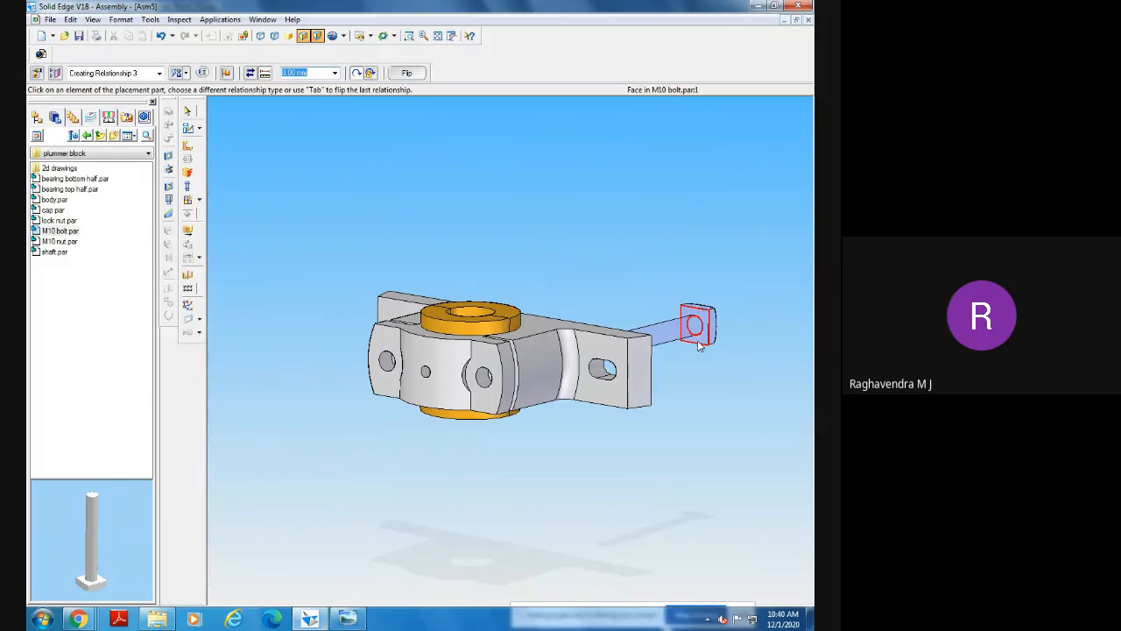
middle_click_drag(698, 440, 550, 510)
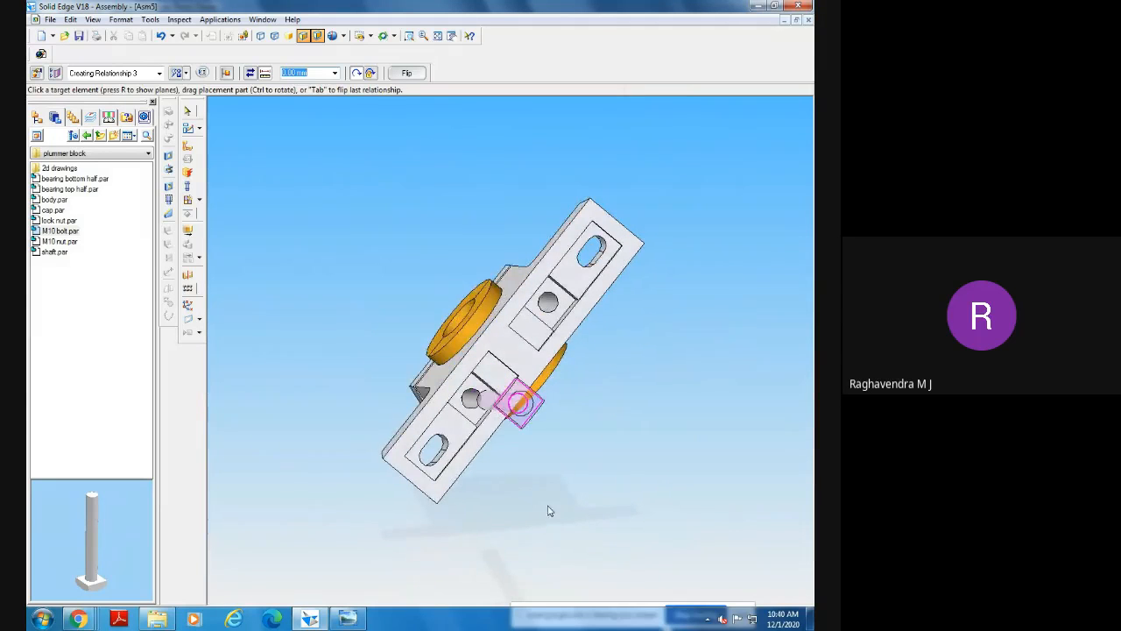
left_click(478, 419)
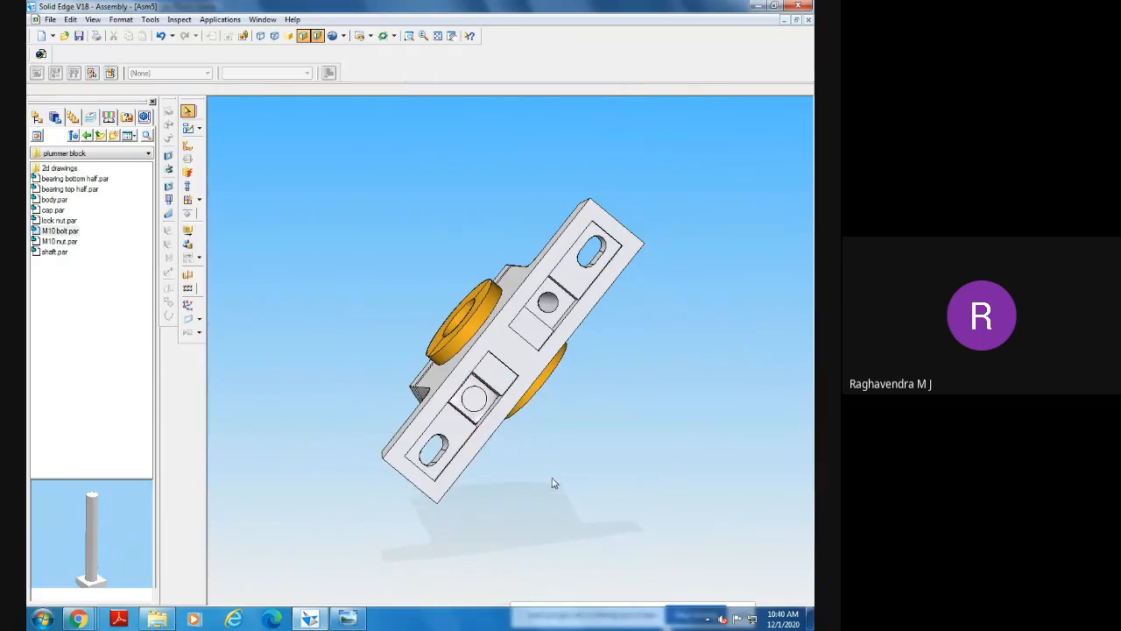
Examine the bolt end protruding above the cap up close, then fit the whole assembly in view.
middle_click_drag(553, 482, 708, 278)
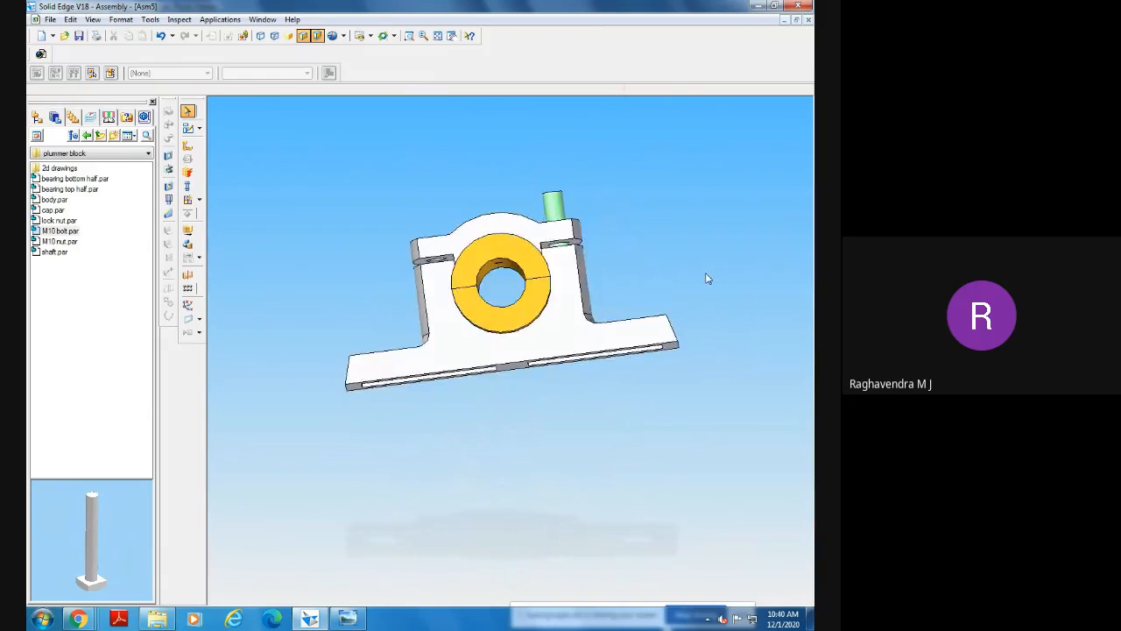
left_click(409, 35)
left_click_drag(388, 157, 696, 267)
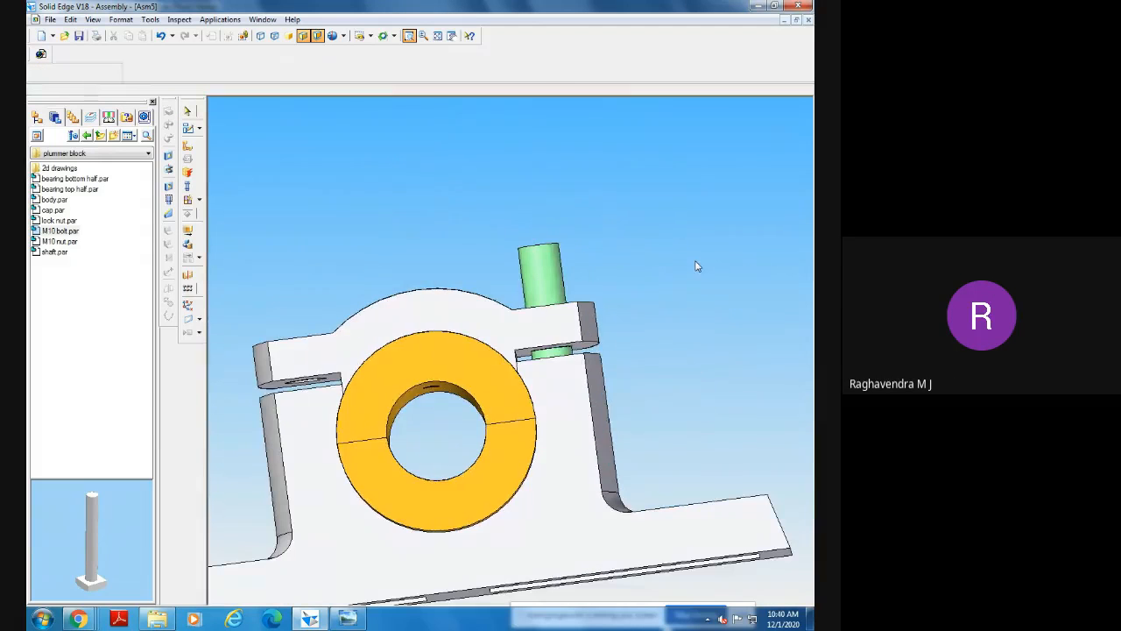
right_click(695, 262)
middle_click_drag(683, 312, 698, 326)
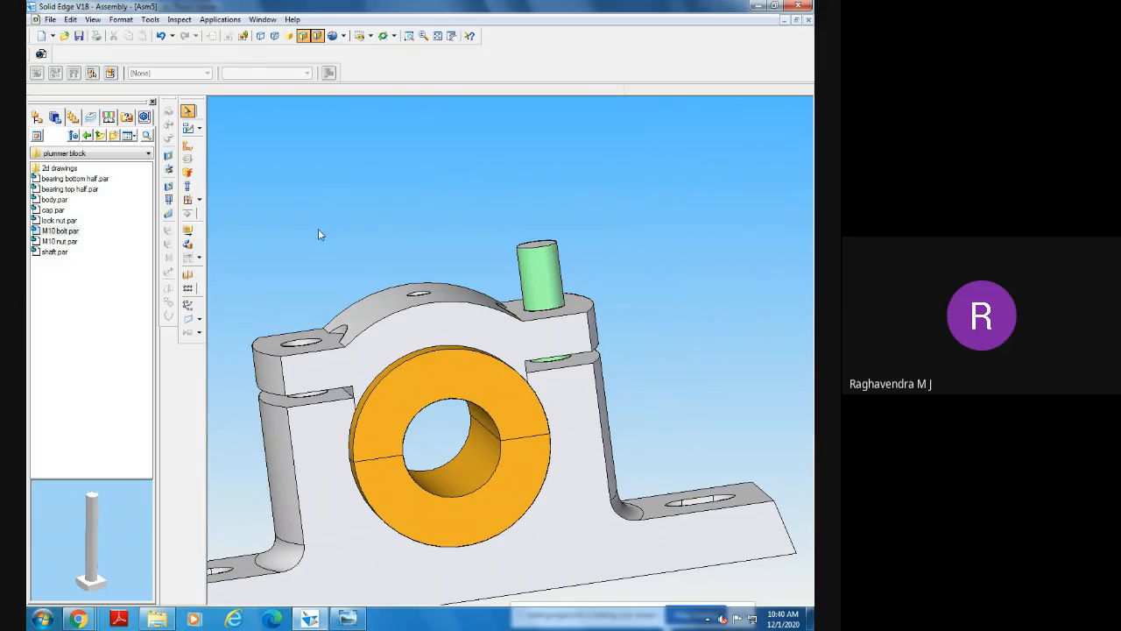
left_click(443, 39)
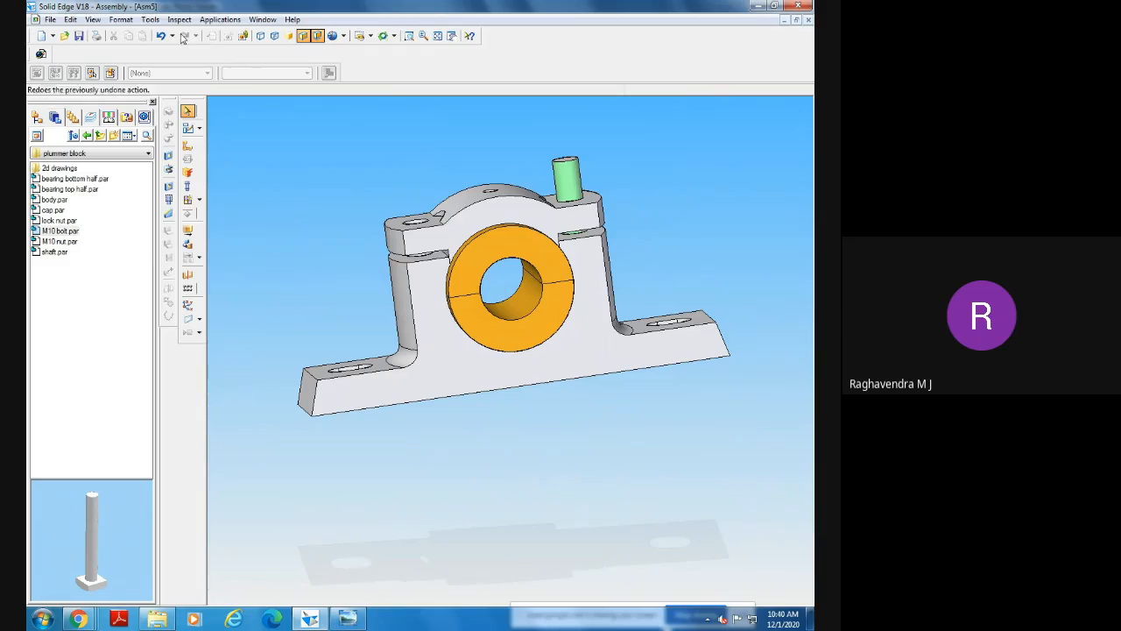
Turn on Textures in the view's rendering settings.
left_click(156, 22)
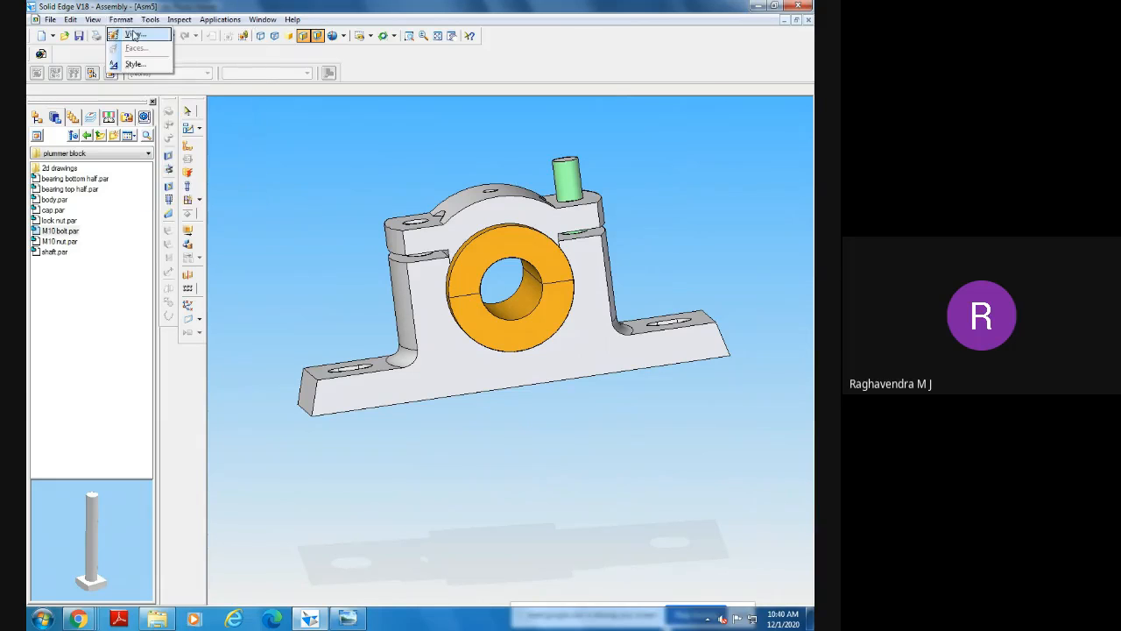
left_click(132, 35)
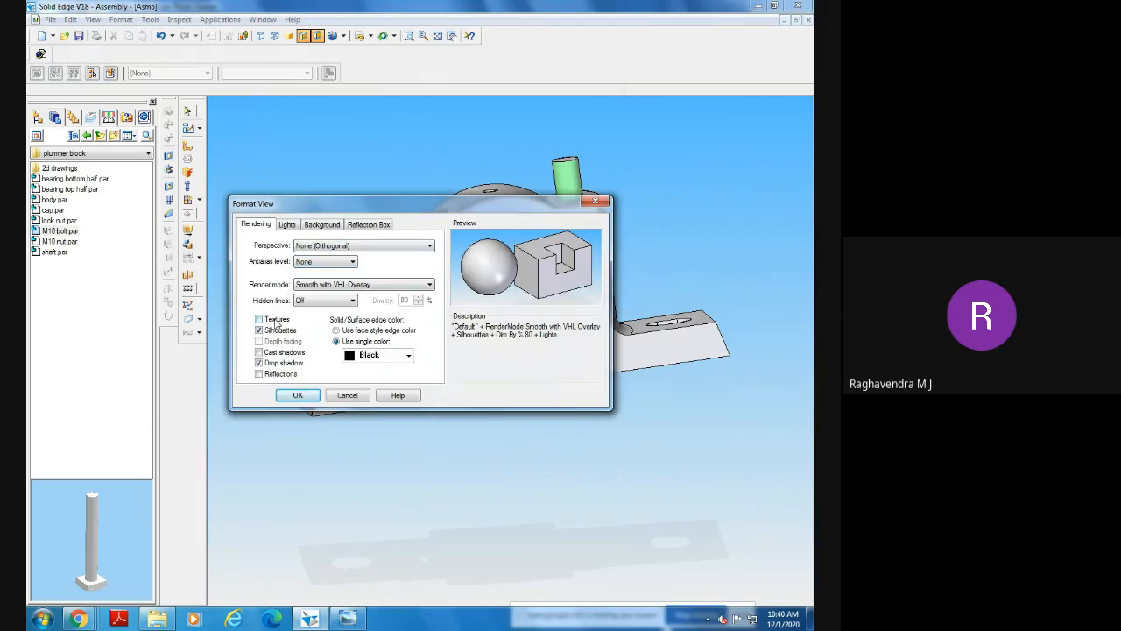
left_click(277, 320)
left_click(297, 395)
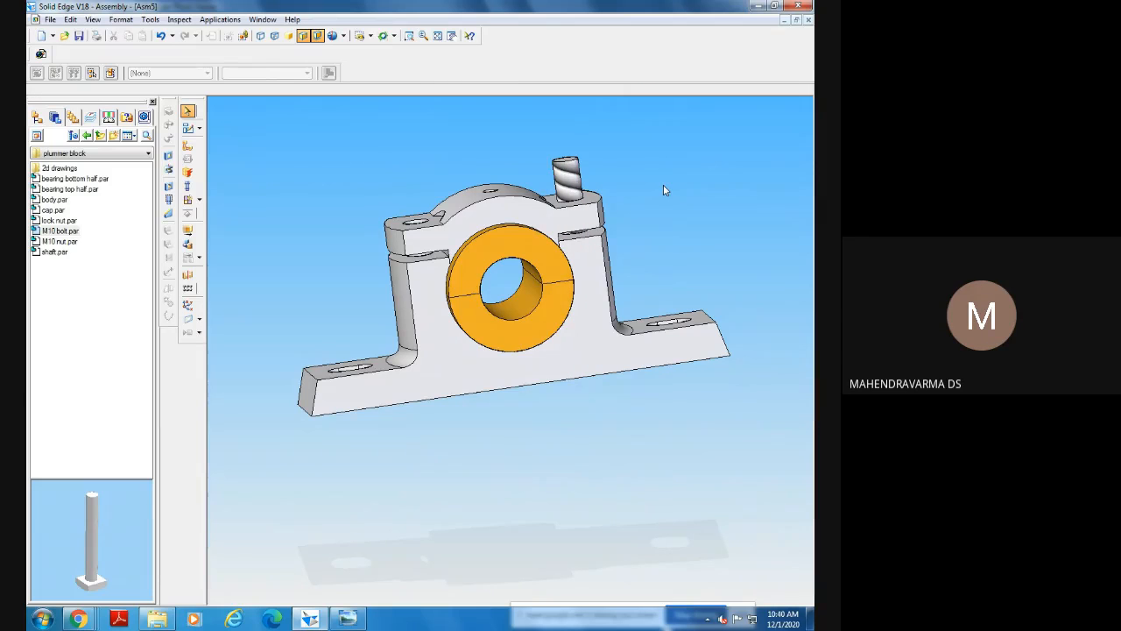
Turn off Textures in the view's rendering settings.
left_click(120, 19)
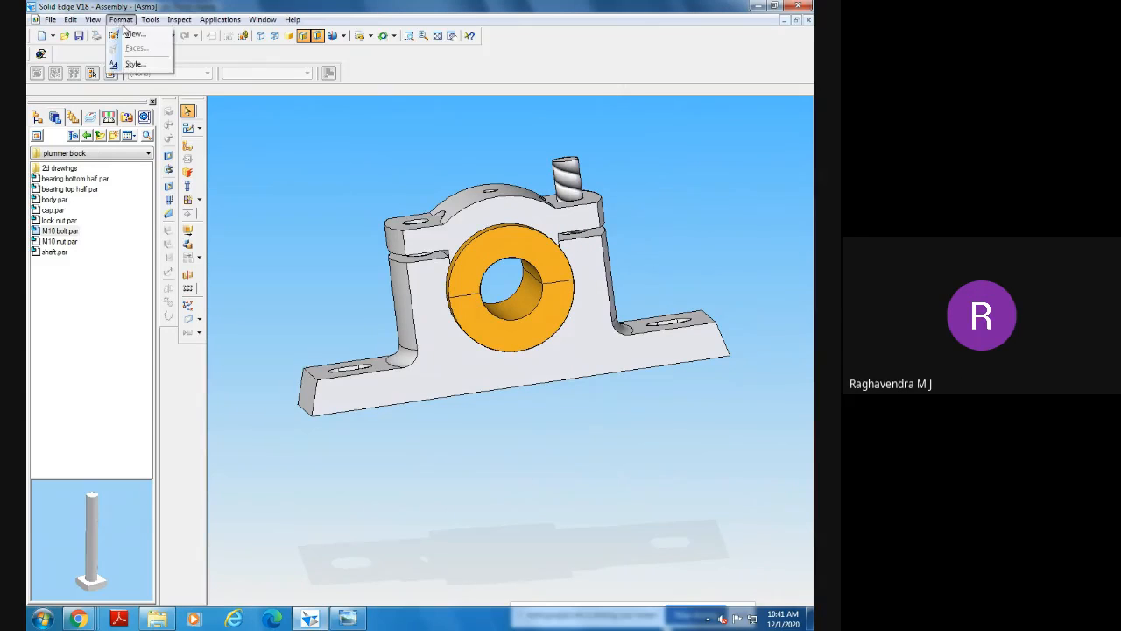
left_click(133, 36)
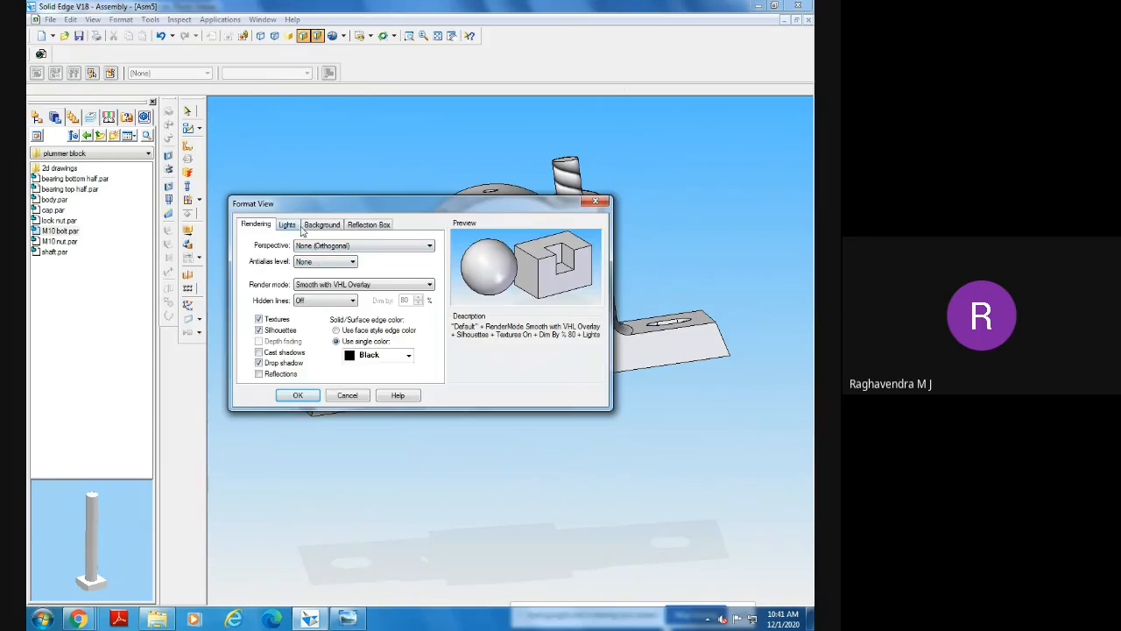
left_click(273, 320)
left_click(298, 396)
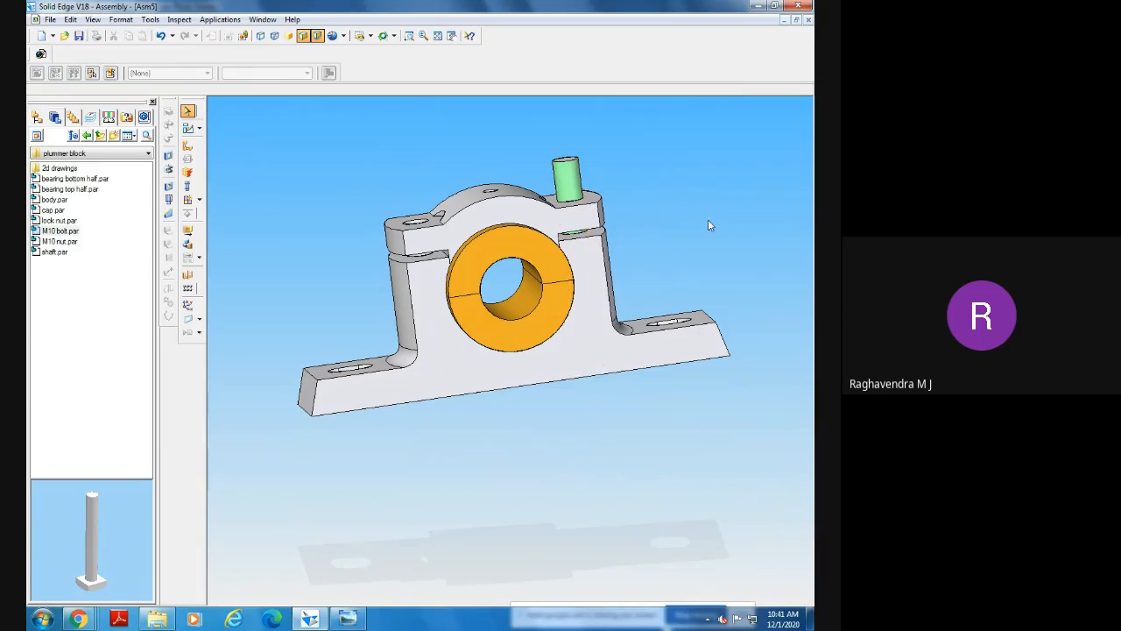
Add lock nut.par from the plummer block folder, placing it in front of the body's base.
middle_click_drag(708, 223, 685, 238)
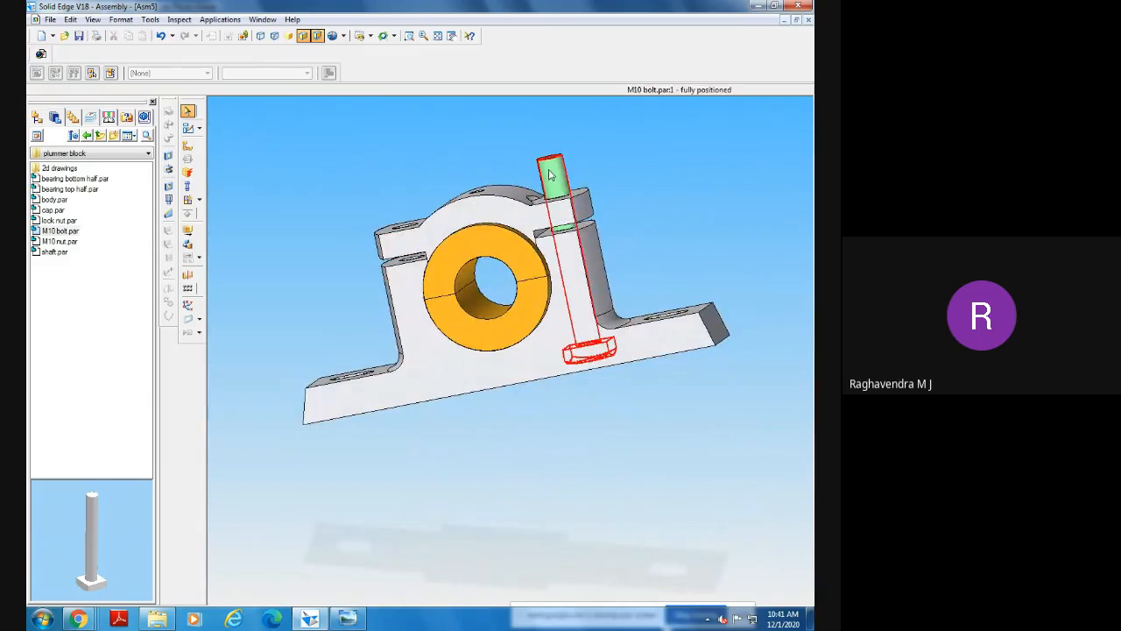
middle_click_drag(689, 187, 686, 213)
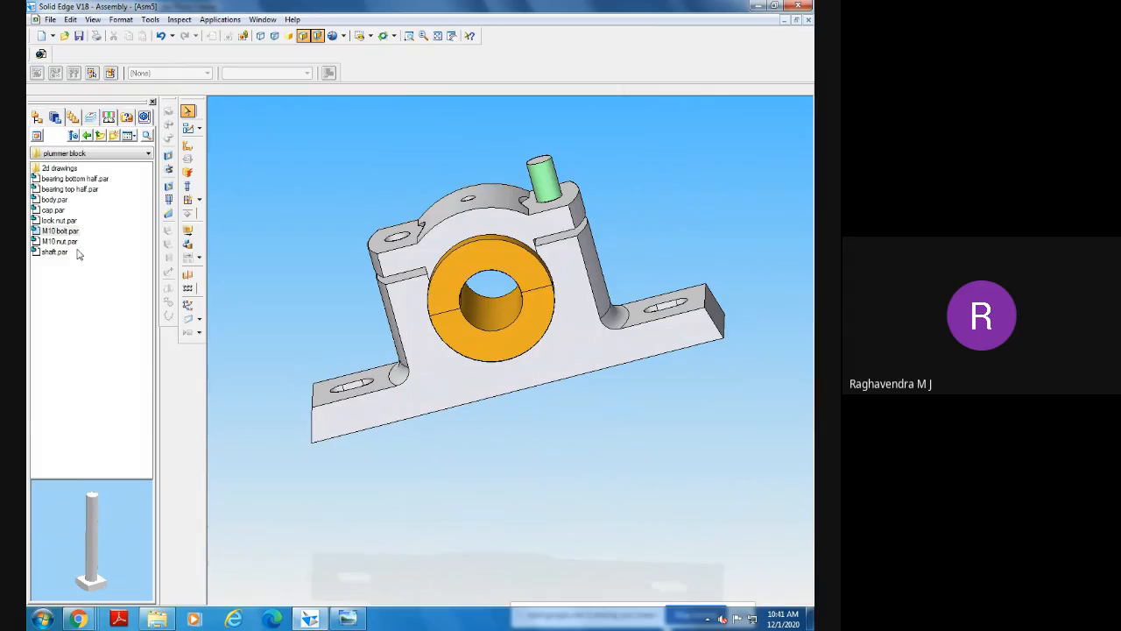
left_click(58, 223)
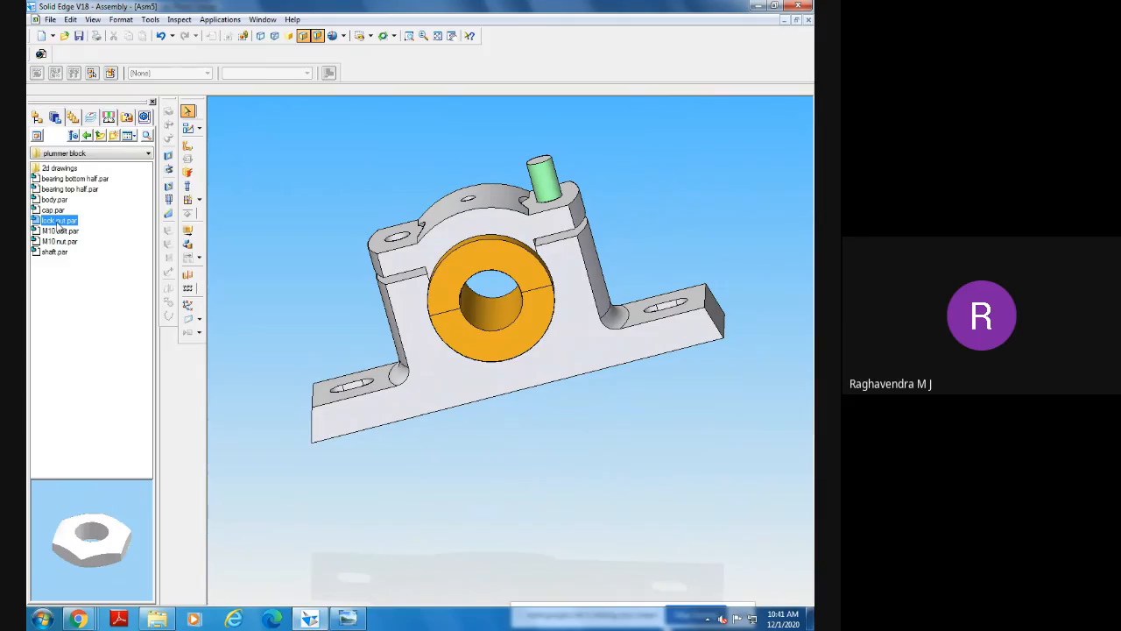
left_click_drag(51, 226, 570, 426)
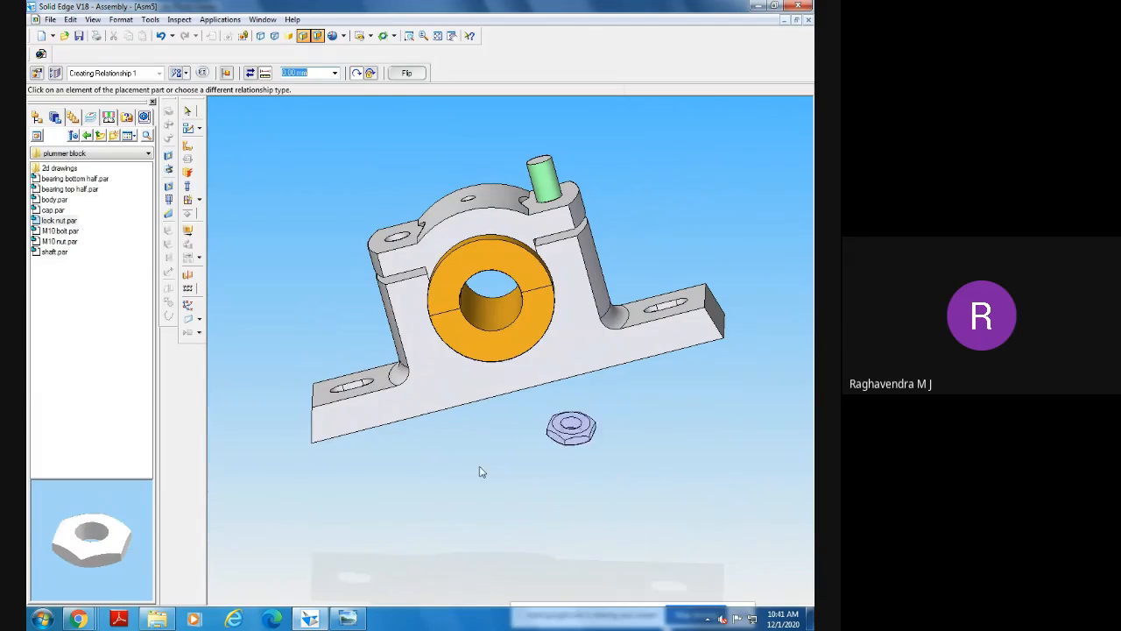
Align the lock nut's hole with the M10 bolt's shank protruding above the cap.
middle_click_drag(481, 468, 450, 360)
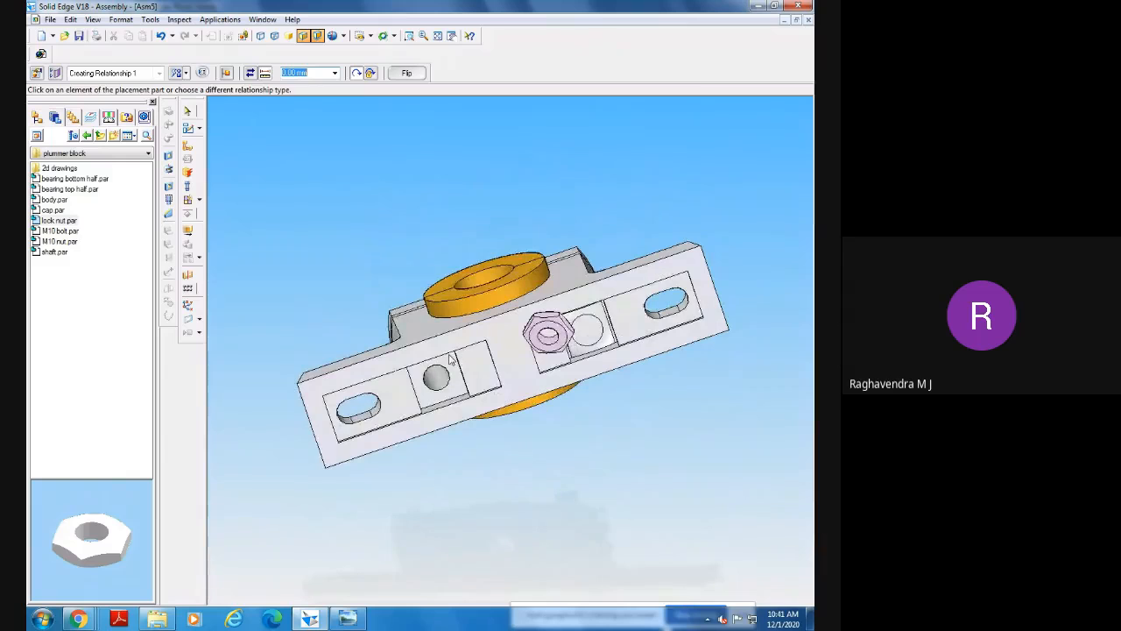
left_click(550, 340)
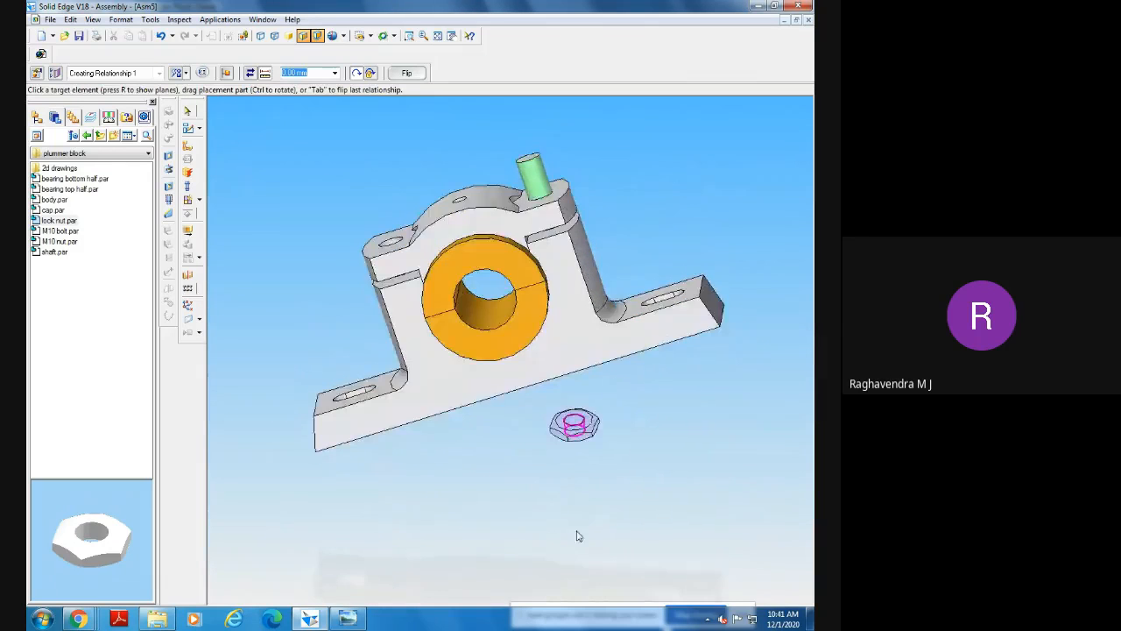
left_click(536, 194)
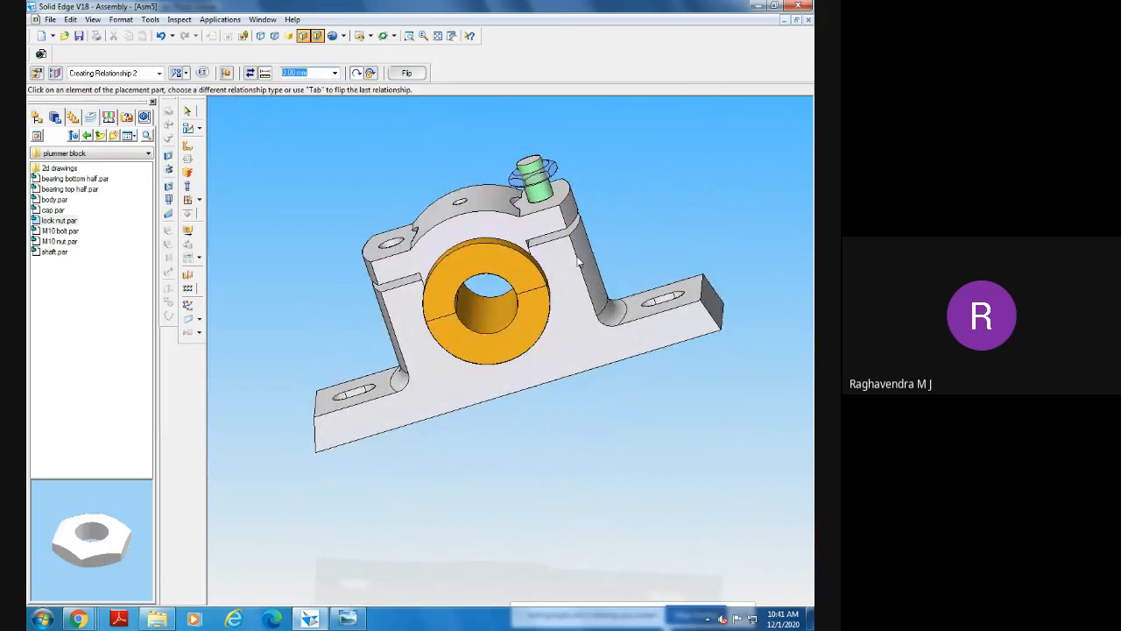
left_click(409, 37)
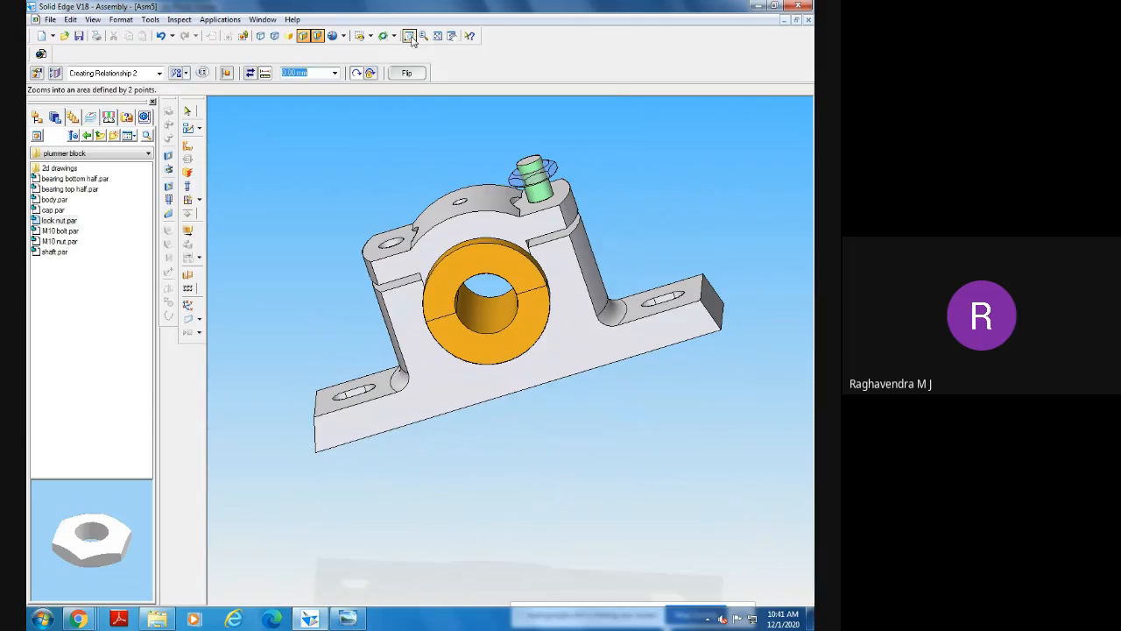
Mate the lock nut's underside with the cap's top face around the M10 bolt.
left_click_drag(502, 155, 593, 235)
right_click(681, 187)
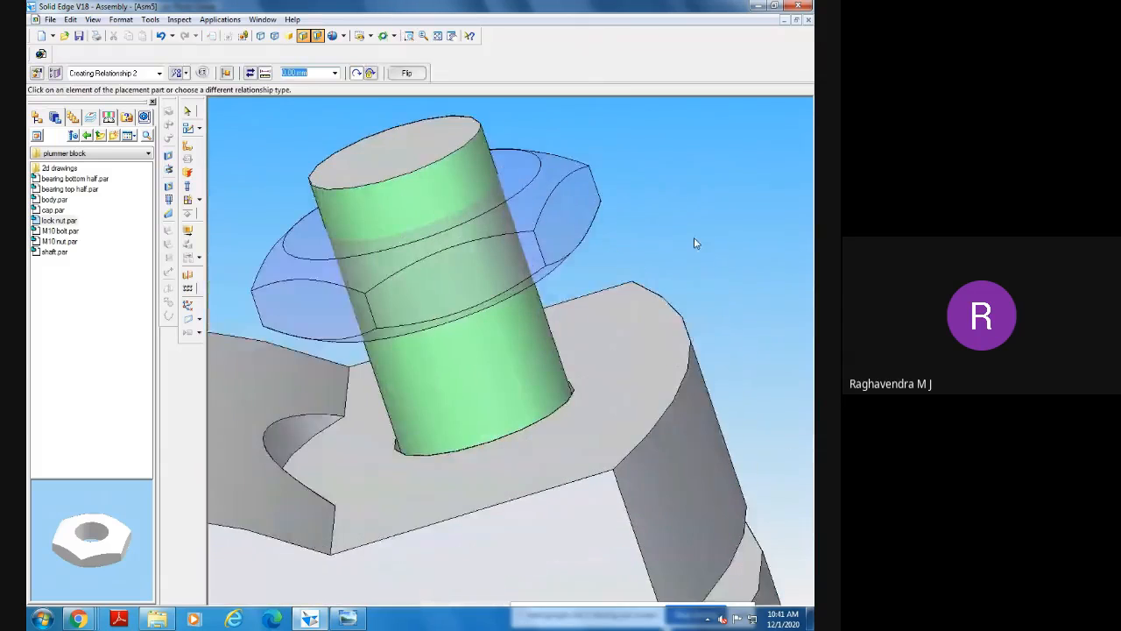
middle_click_drag(693, 237, 668, 207)
left_click(435, 113)
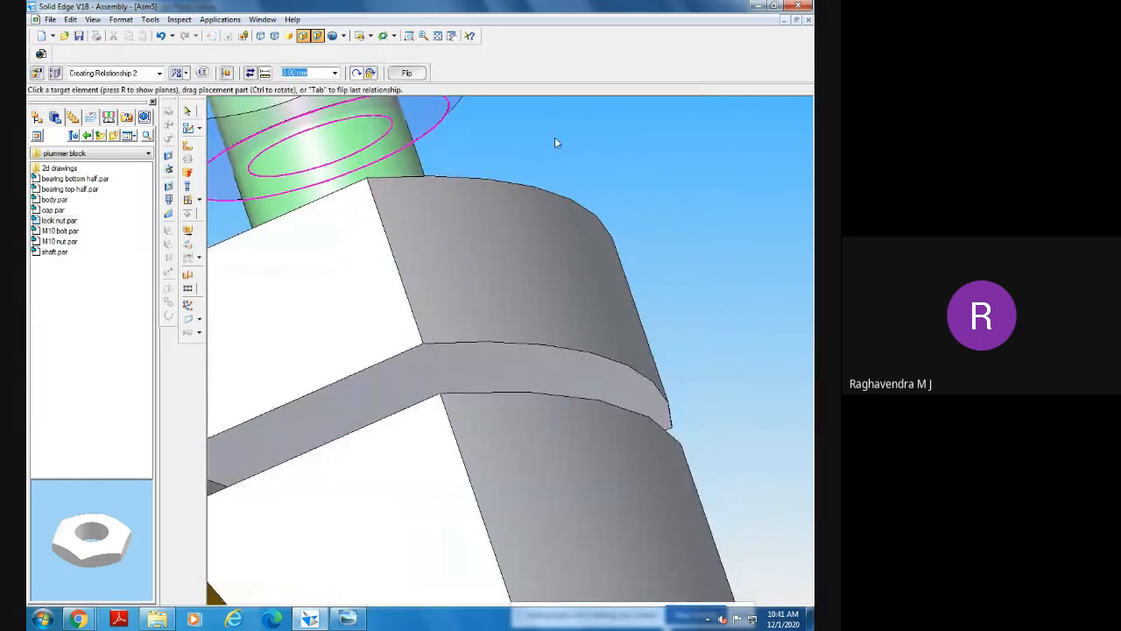
middle_click_drag(555, 137, 604, 211)
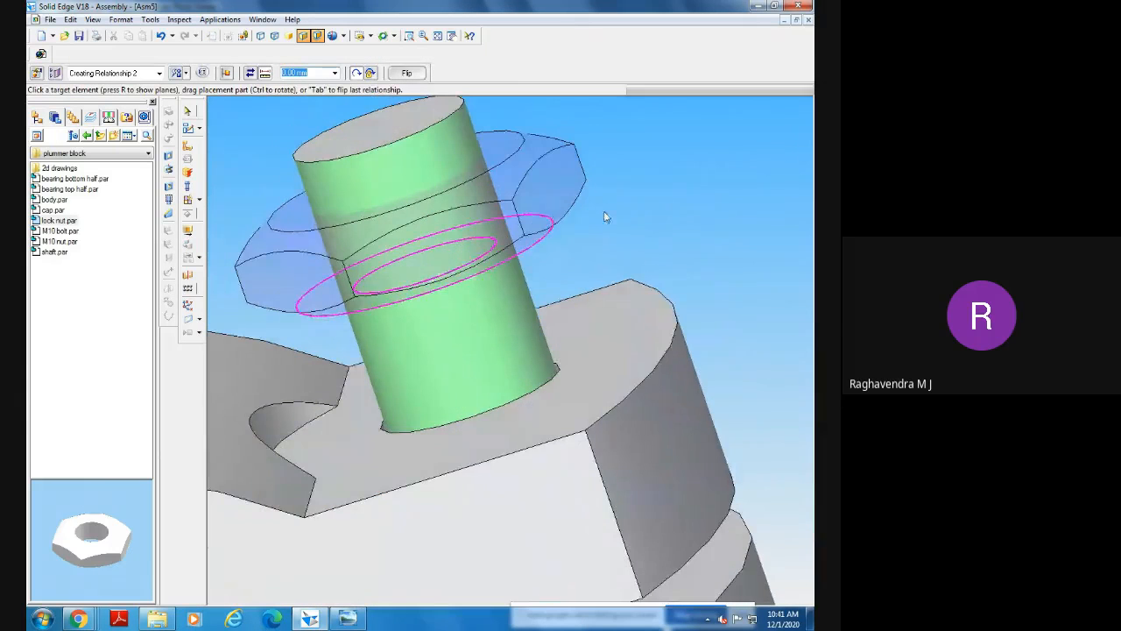
left_click(604, 344)
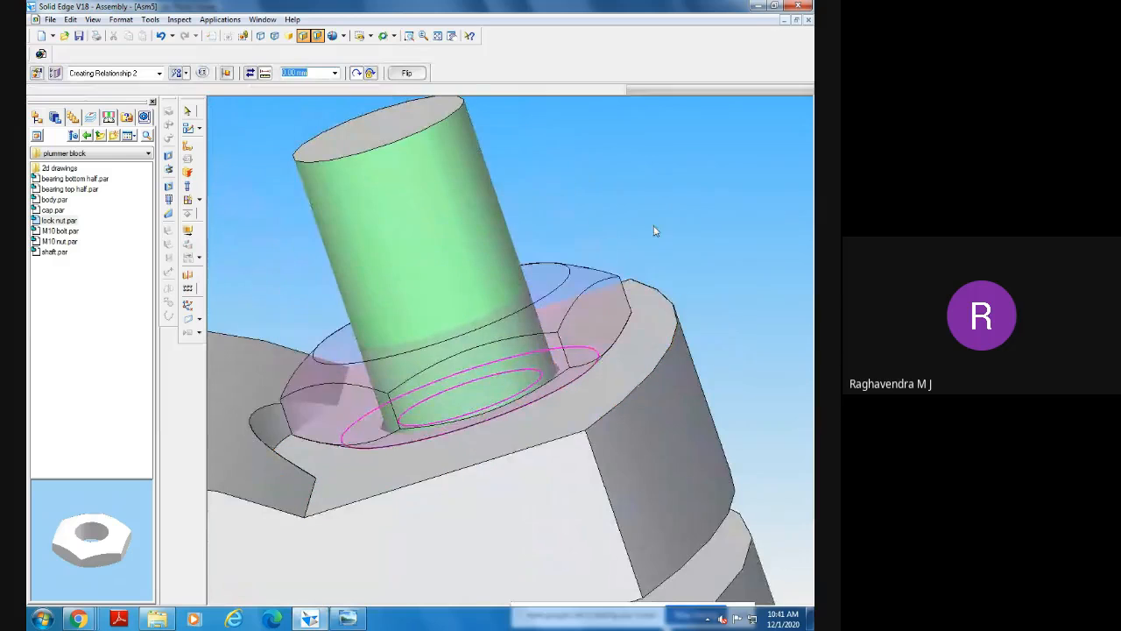
Align a flat side of the lock nut with the body's front face to fix its rotation.
left_click(438, 36)
mouse_move(600, 226)
middle_mouse_down()
mouse_move(605, 273)
mouse_move(598, 241)
middle_mouse_up()
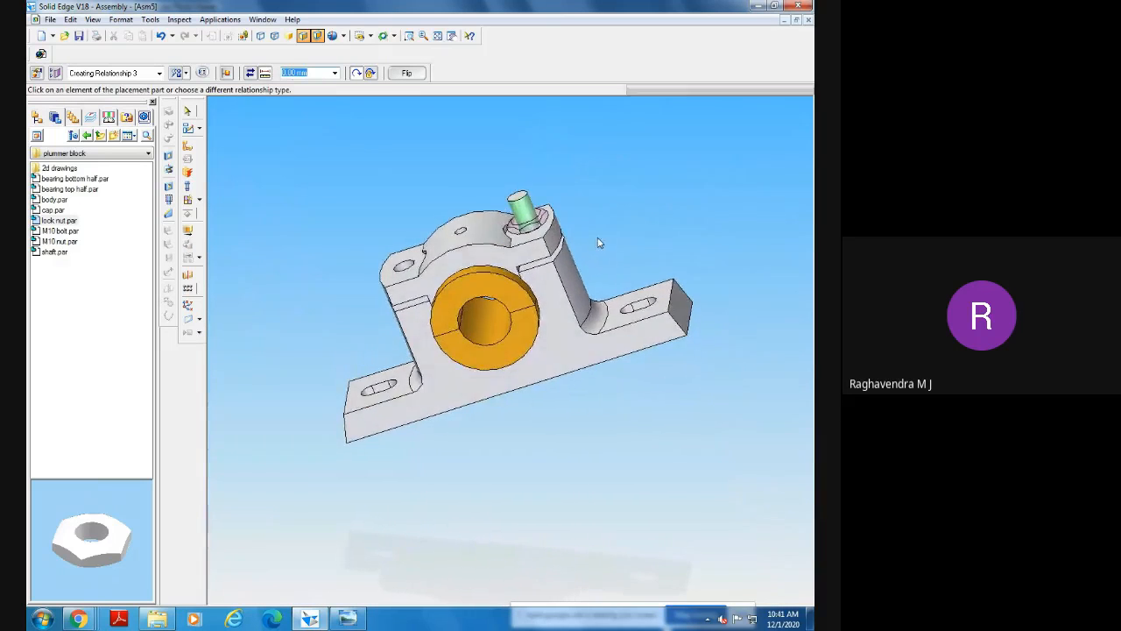
left_click(409, 36)
left_click_drag(492, 182, 617, 296)
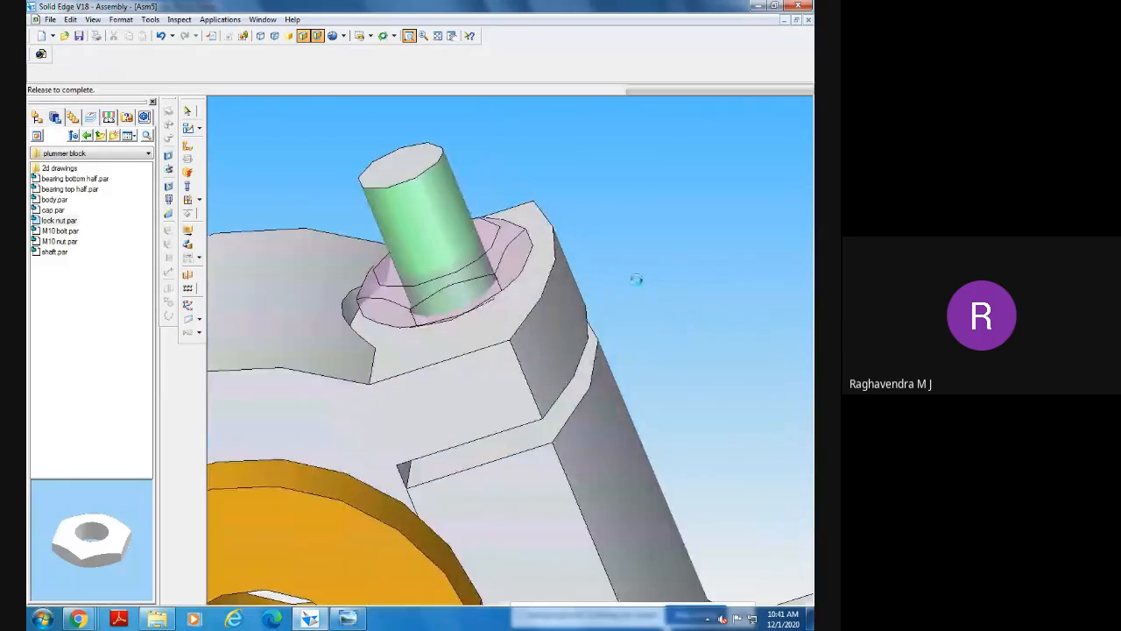
left_click(531, 474)
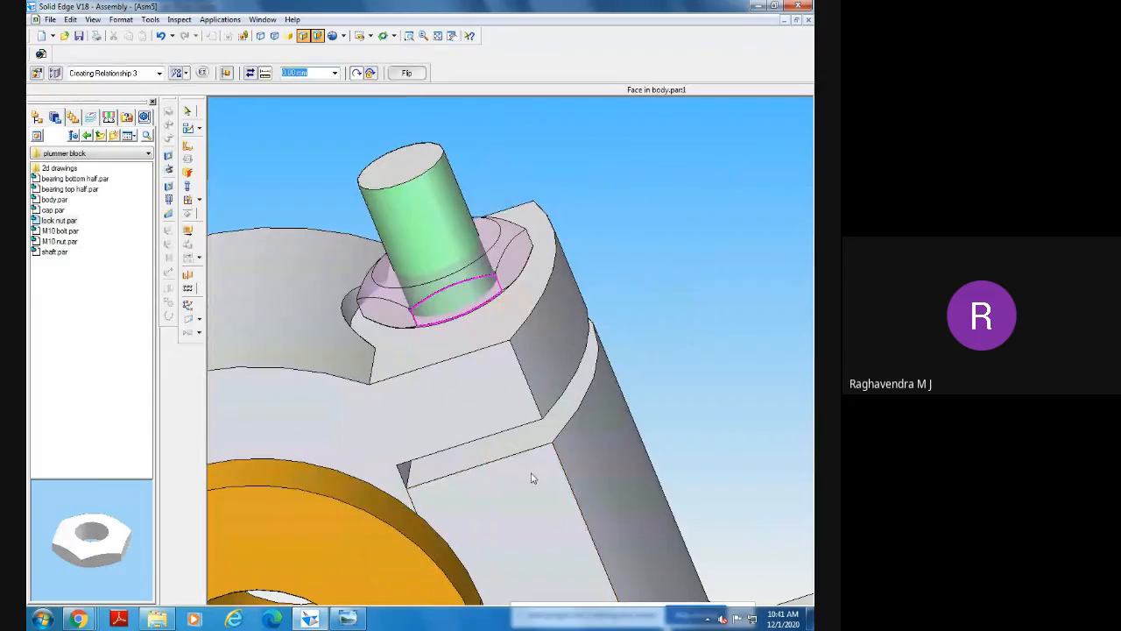
middle_click_drag(650, 319, 675, 368)
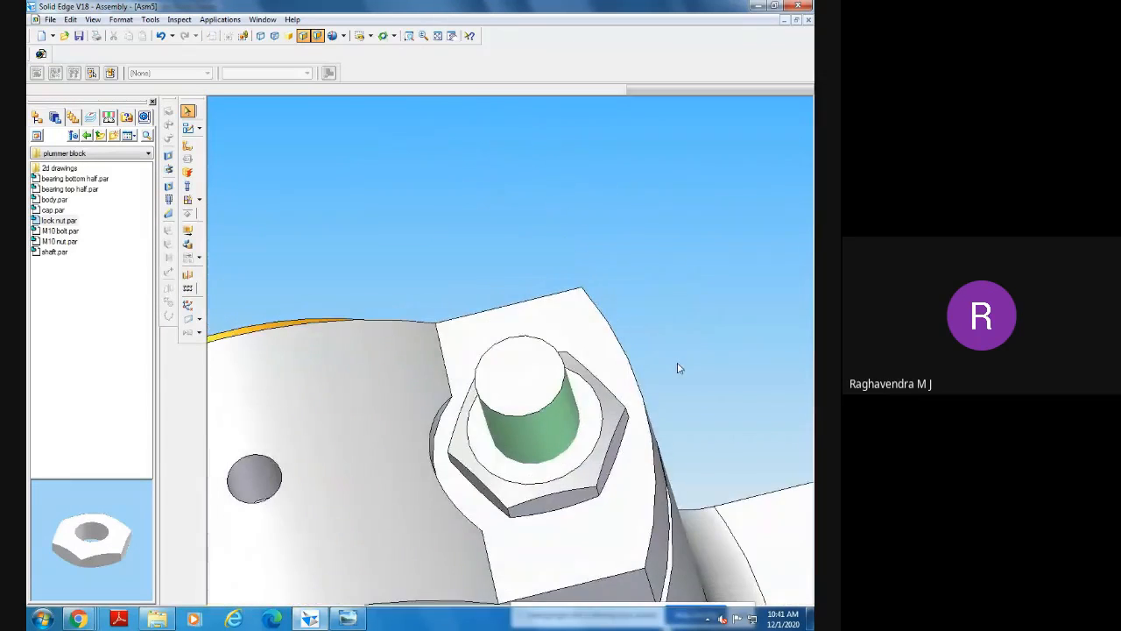
left_click(438, 36)
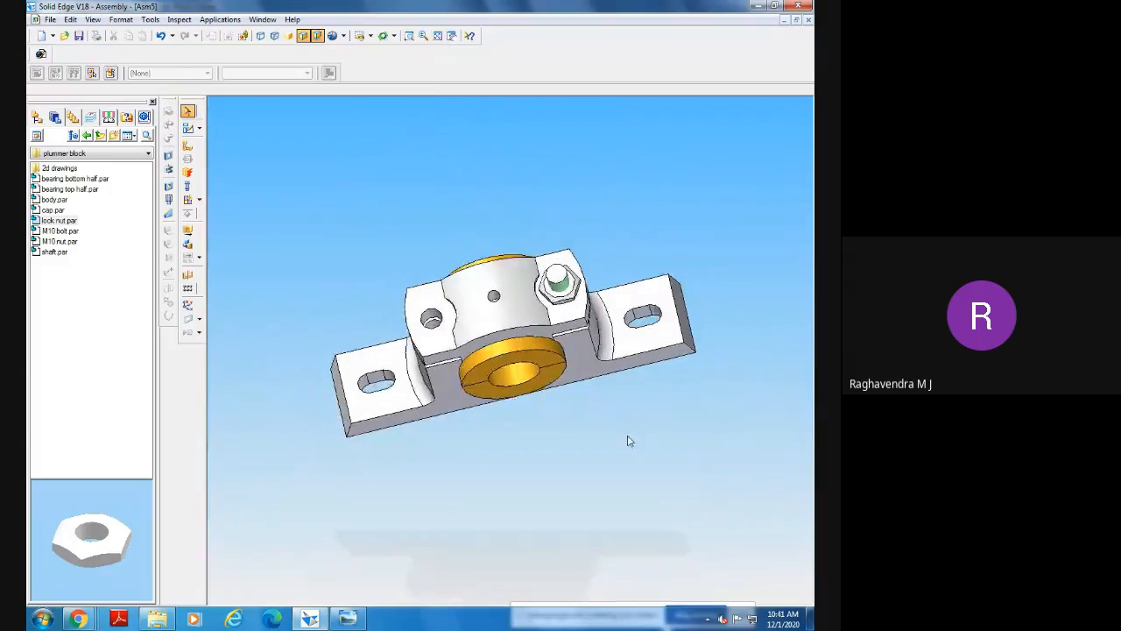
middle_click_drag(628, 440, 541, 422)
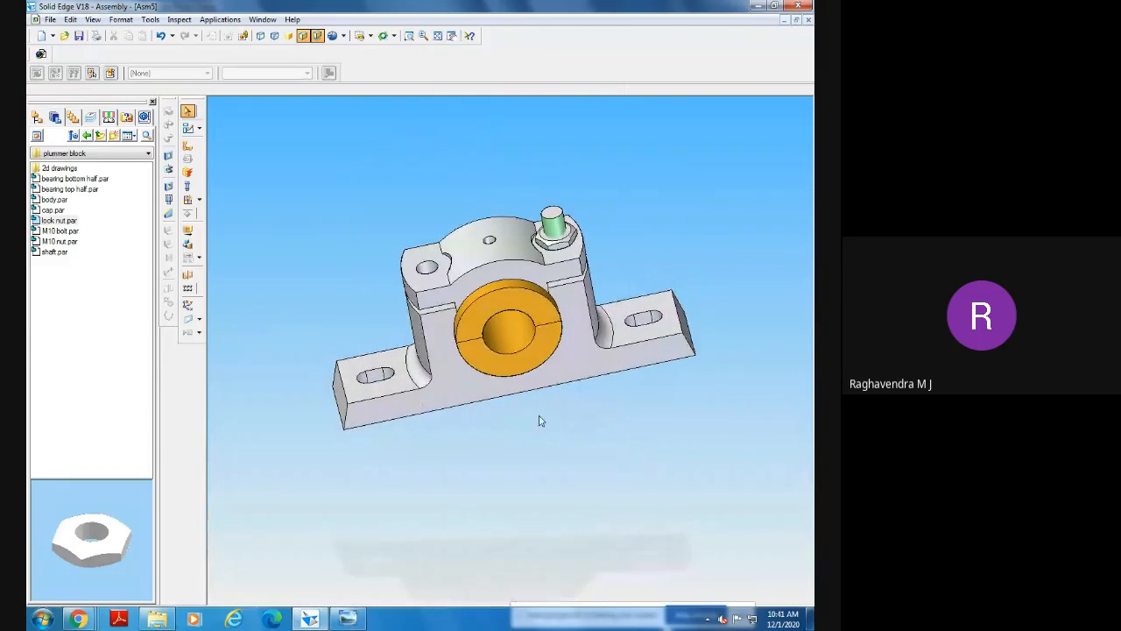
Delete lock nut.par:1 from the assembly.
left_click(38, 118)
left_click(77, 203)
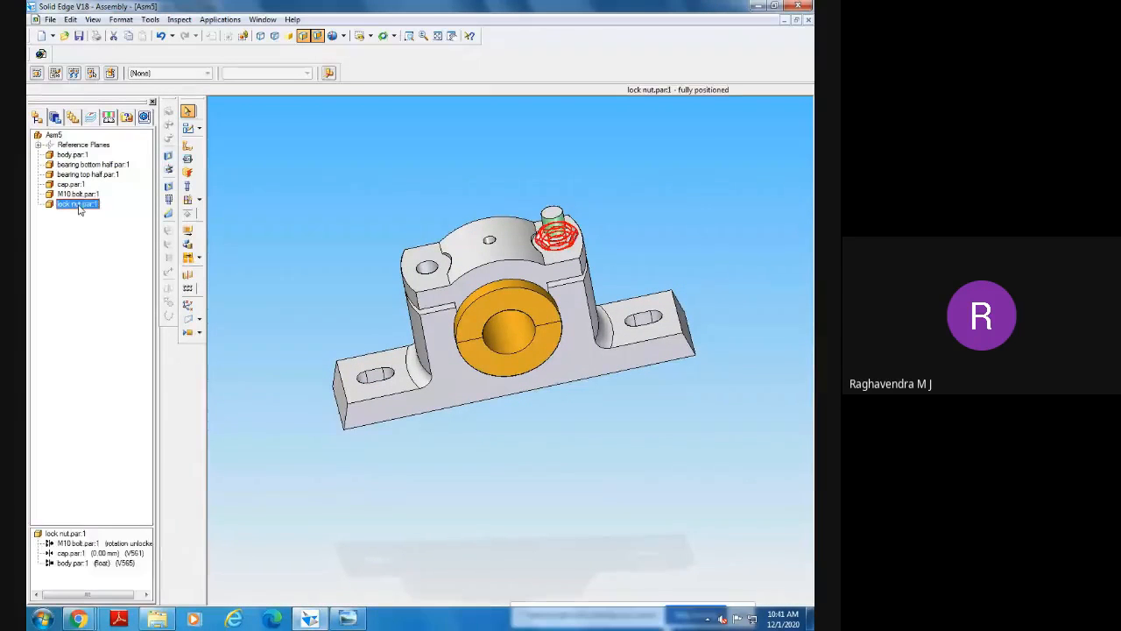
right_click(79, 208)
left_click(108, 212)
middle_click_drag(325, 466, 325, 443)
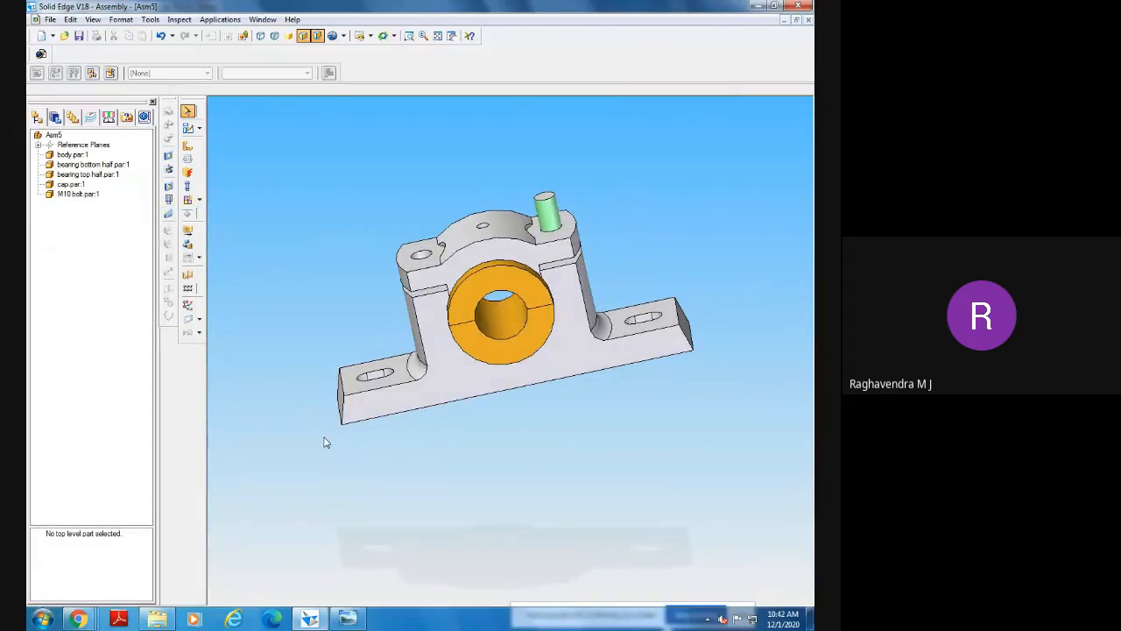
Add lock nut.par in front of the body and align its hole with the M10 bolt's protruding shank.
left_click(55, 118)
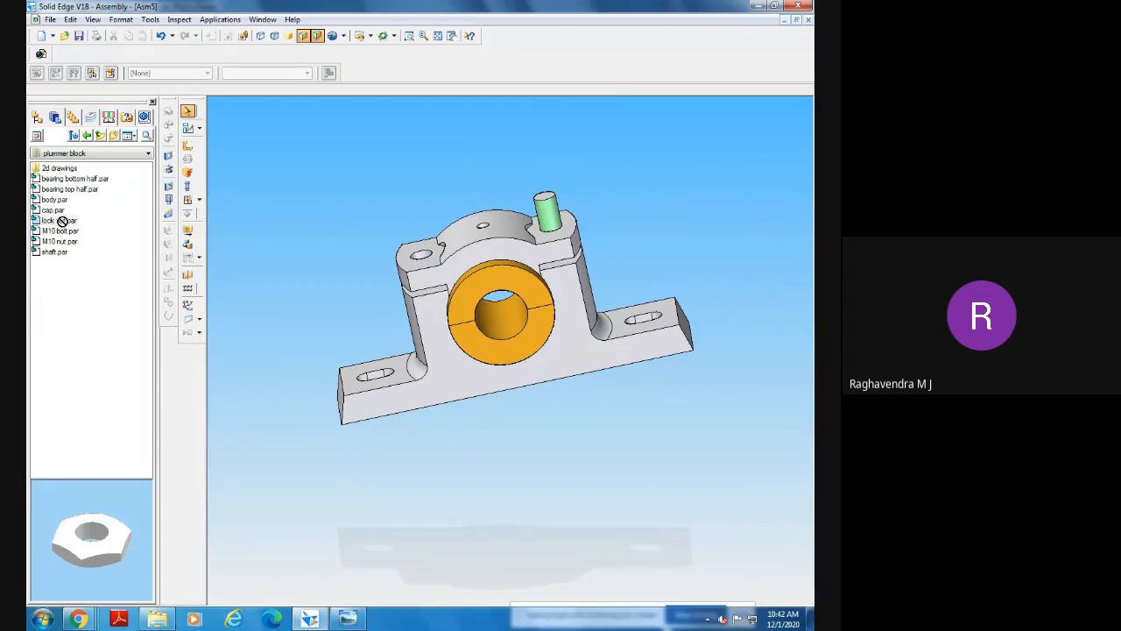
left_click_drag(62, 220, 513, 437)
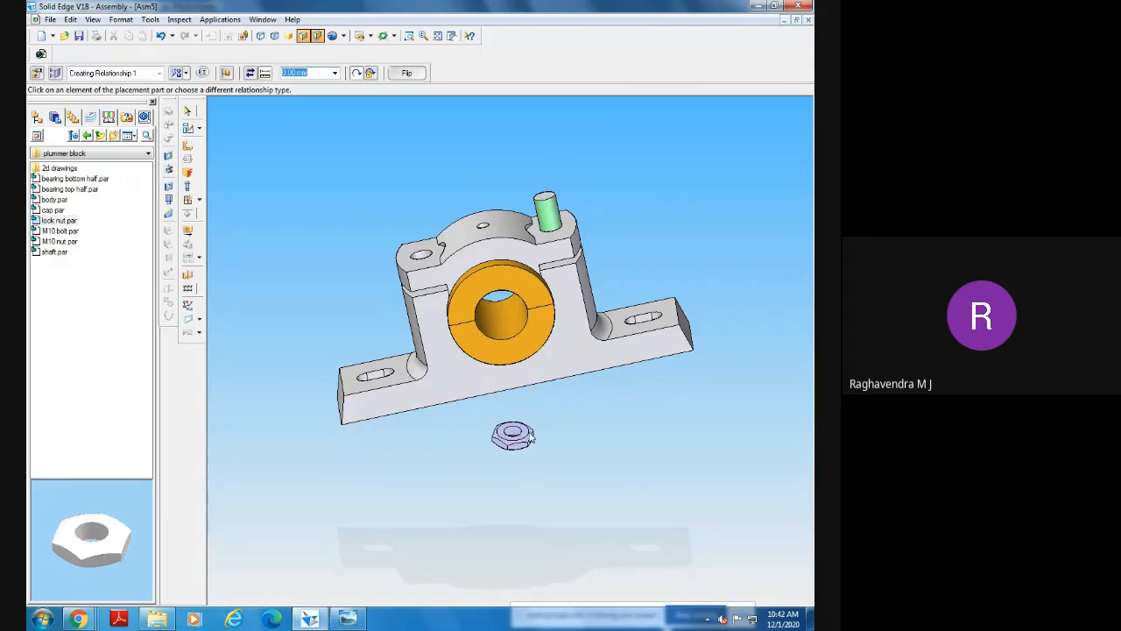
left_click(515, 438)
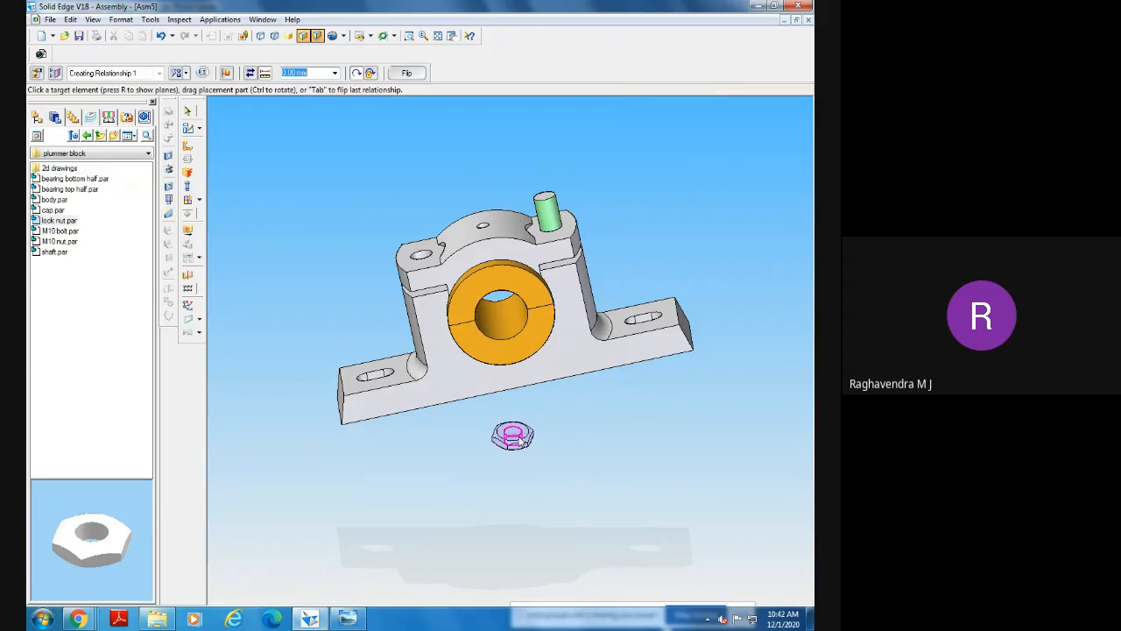
left_click(554, 208)
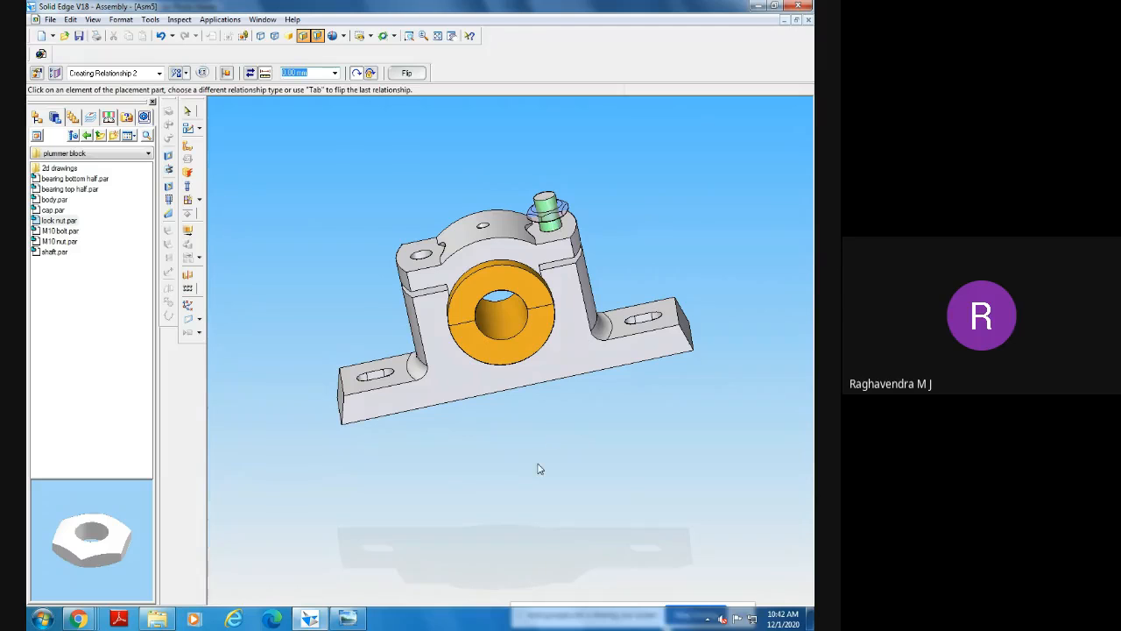
Align one flat side of the lock nut with the front face of the body.
left_click(408, 35)
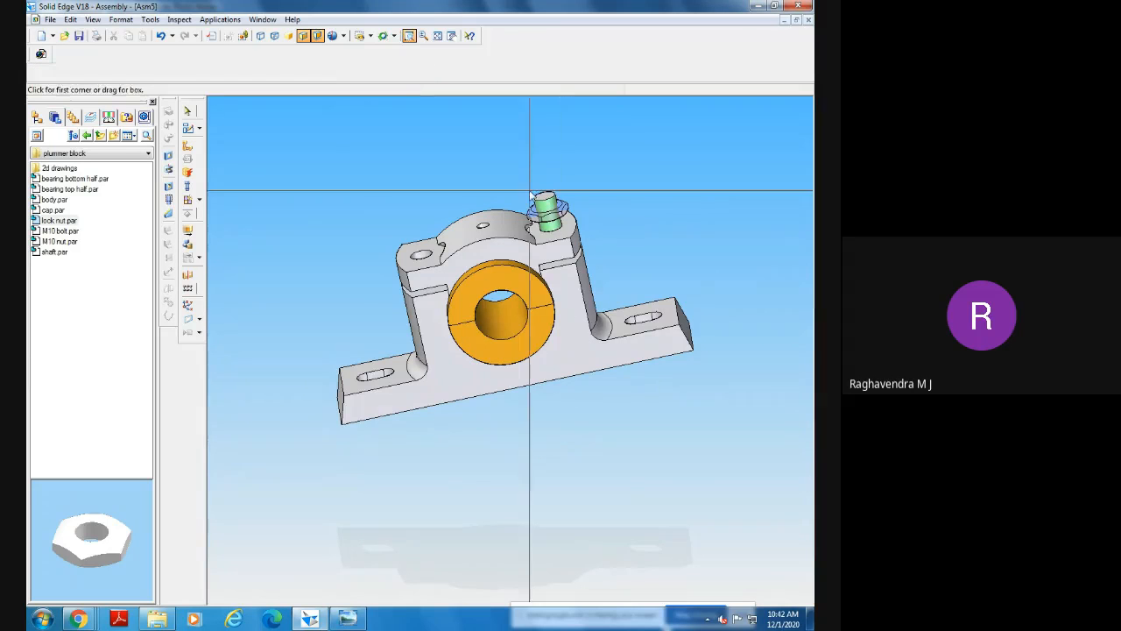
left_click(493, 173)
left_click(604, 288)
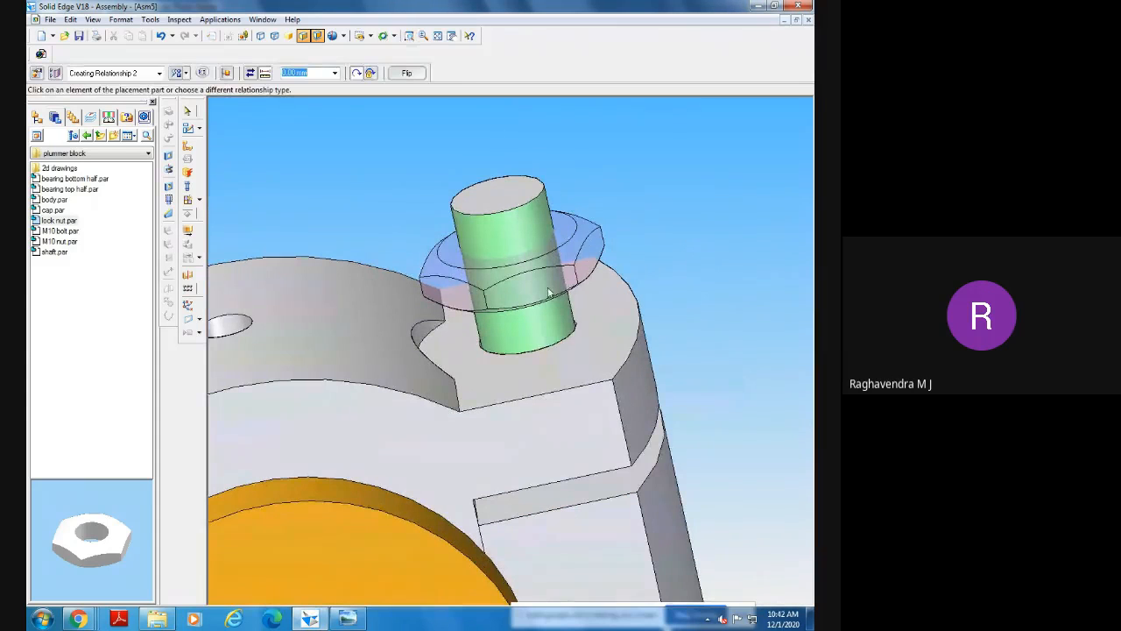
left_click(543, 289)
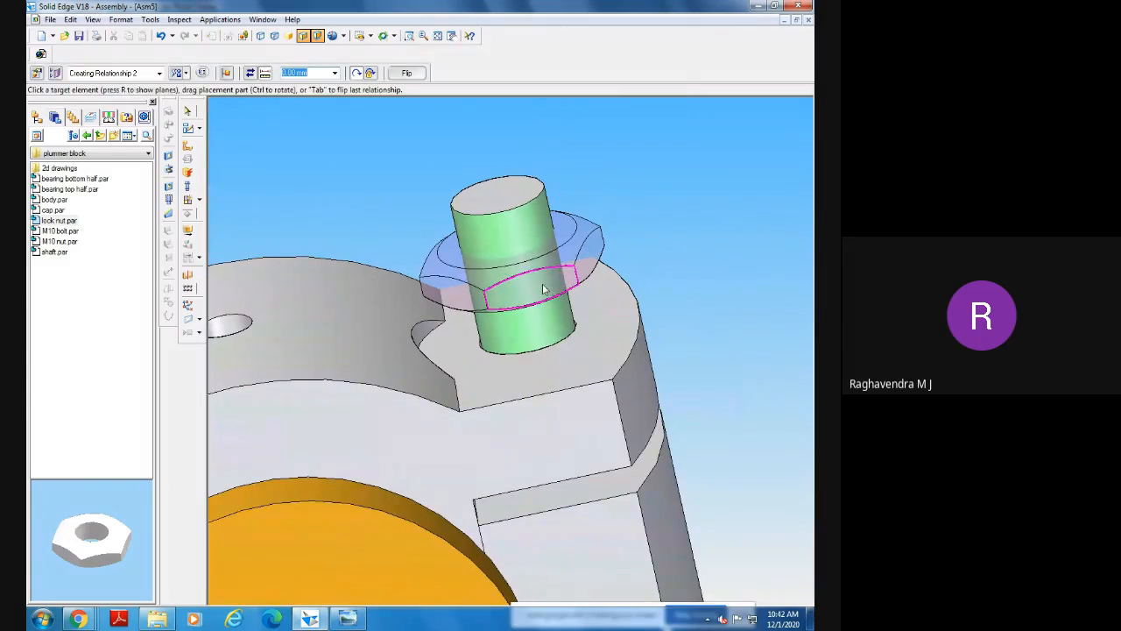
left_click(595, 530)
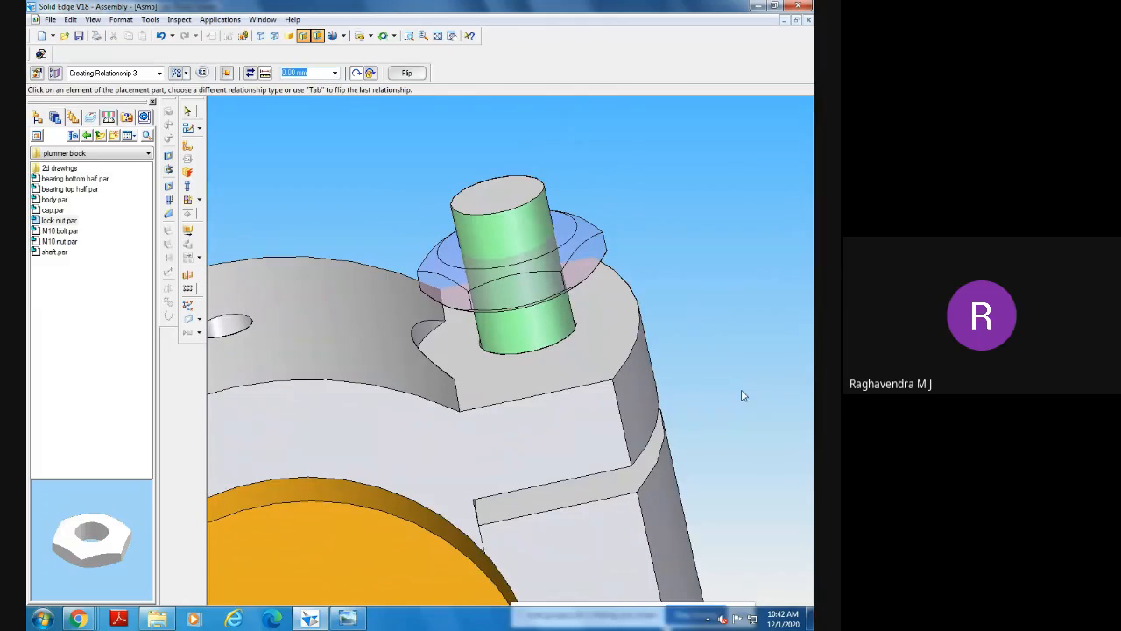
Mate the underside of the lock nut with the cap's top face to seat it around the bolt.
middle_click_drag(742, 395, 707, 353)
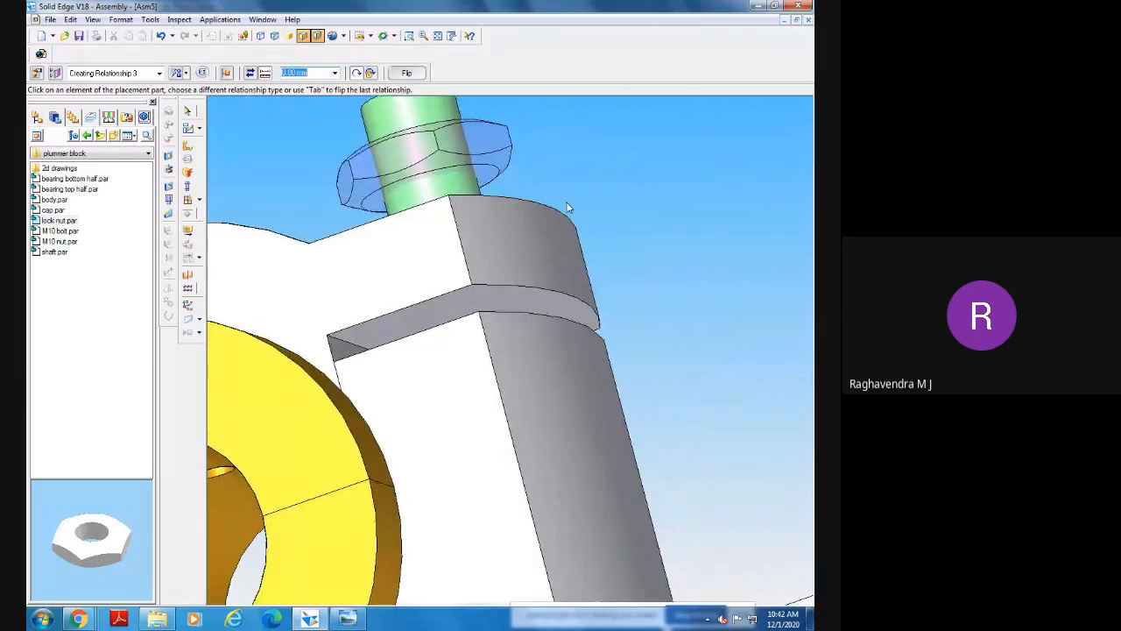
left_click(421, 197)
middle_click_drag(660, 268, 703, 325)
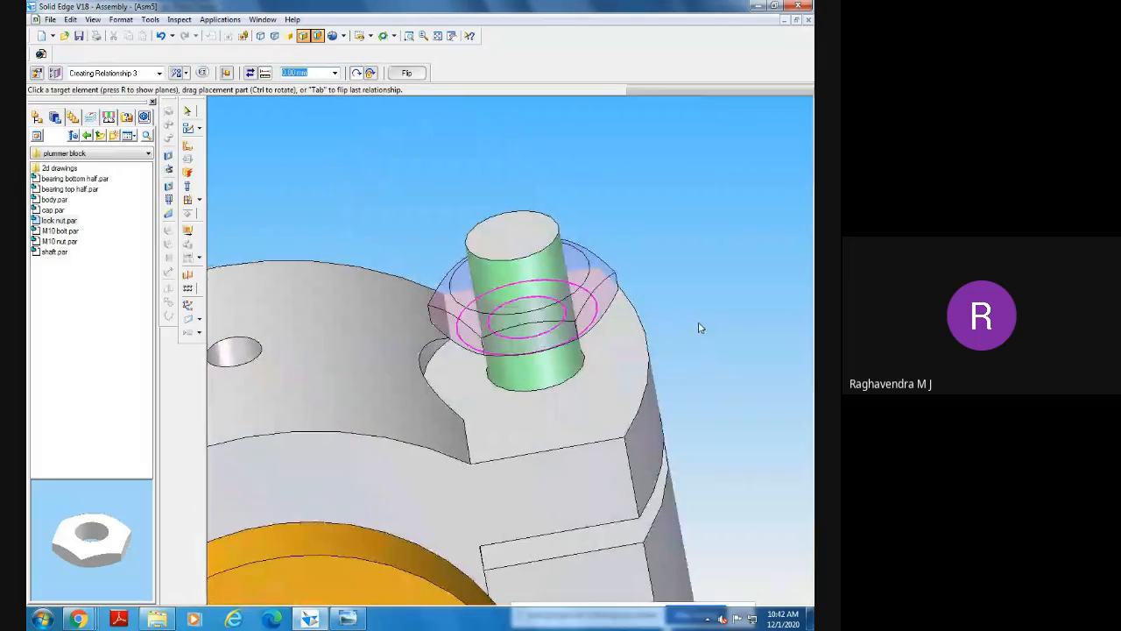
left_click(619, 392)
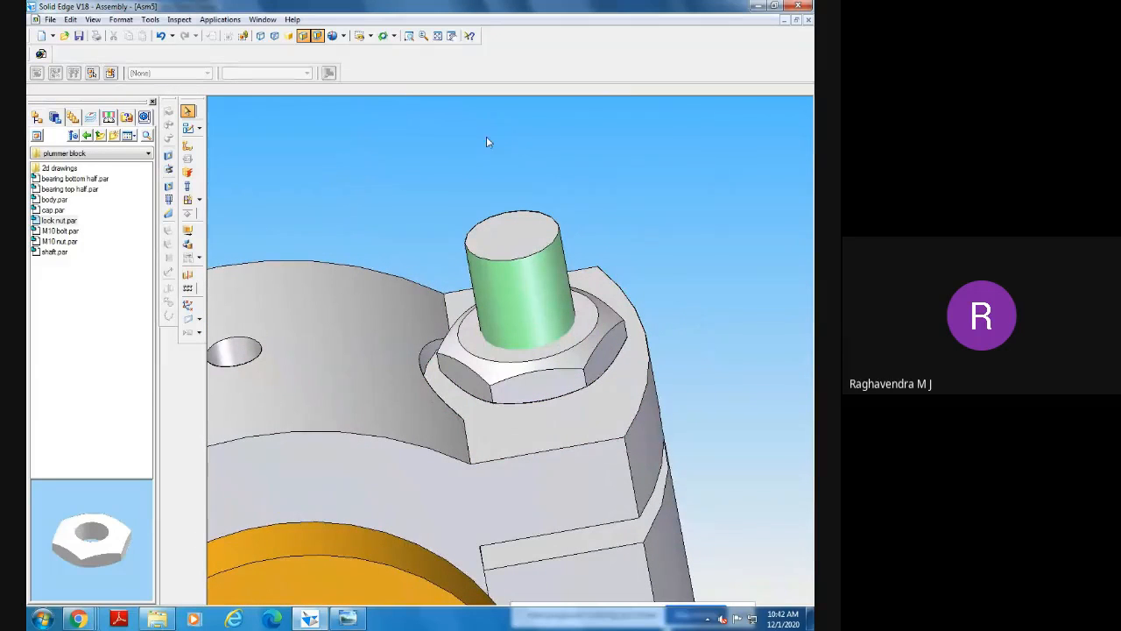
left_click(437, 36)
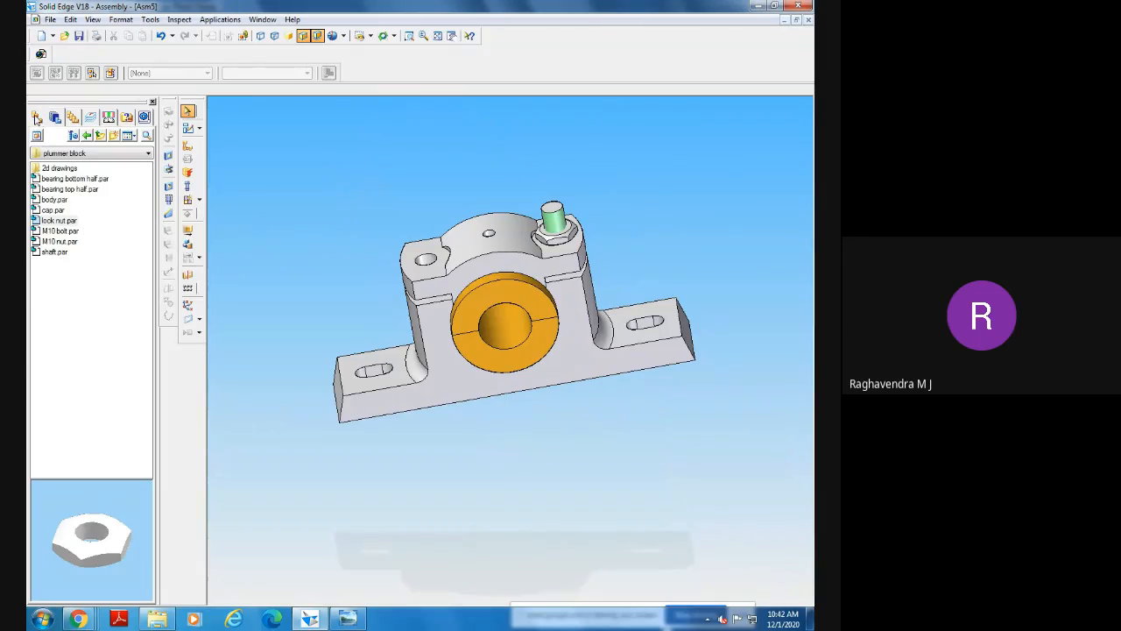
Add M10 nut.par in front of the body's base and align its hole with the M10 bolt's shank.
left_click(36, 118)
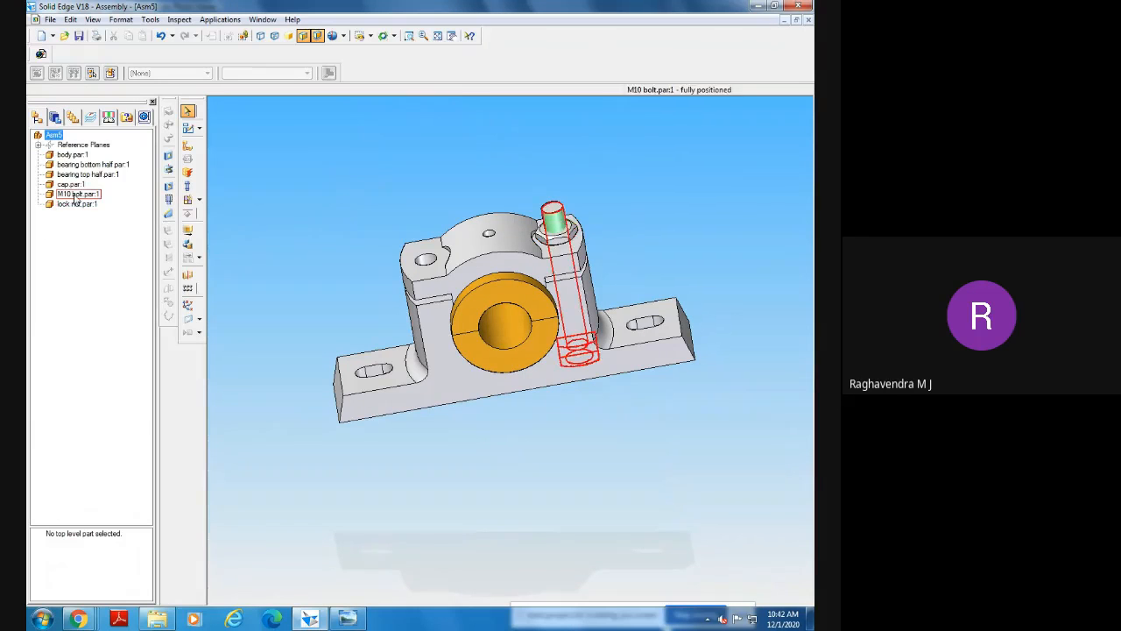
left_click(55, 118)
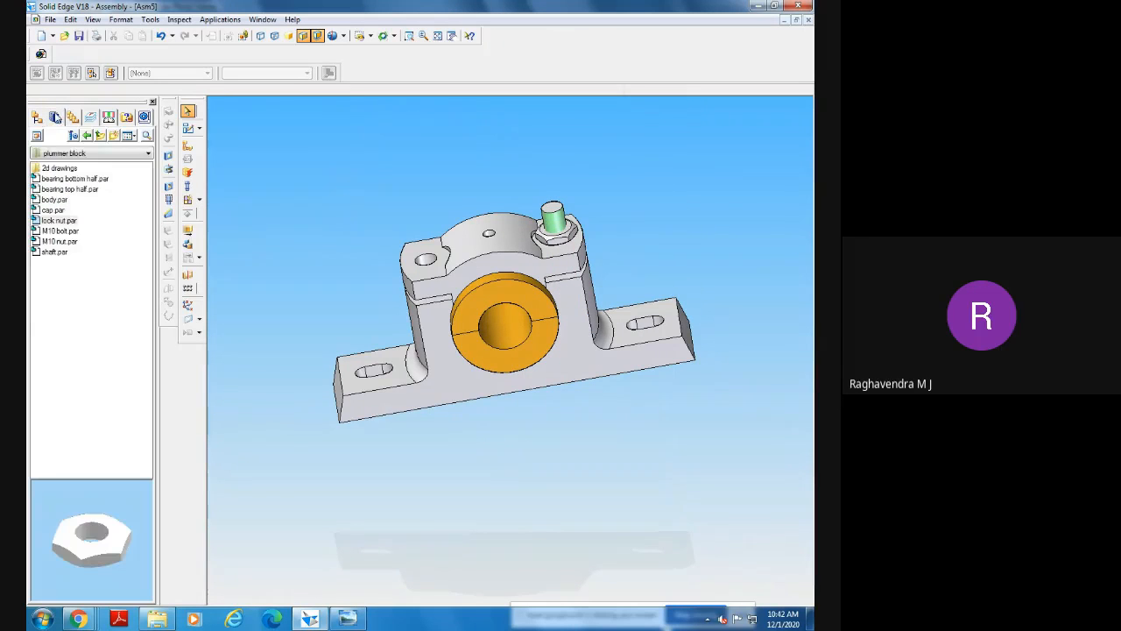
left_click(60, 242)
left_click_drag(58, 245, 647, 429)
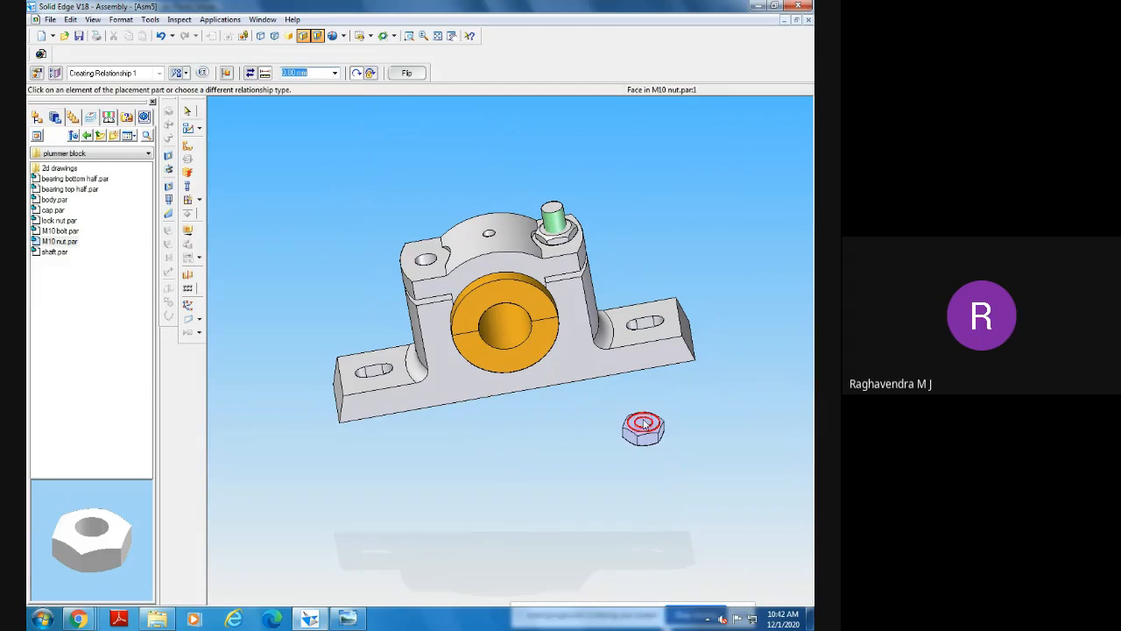
left_click(645, 426)
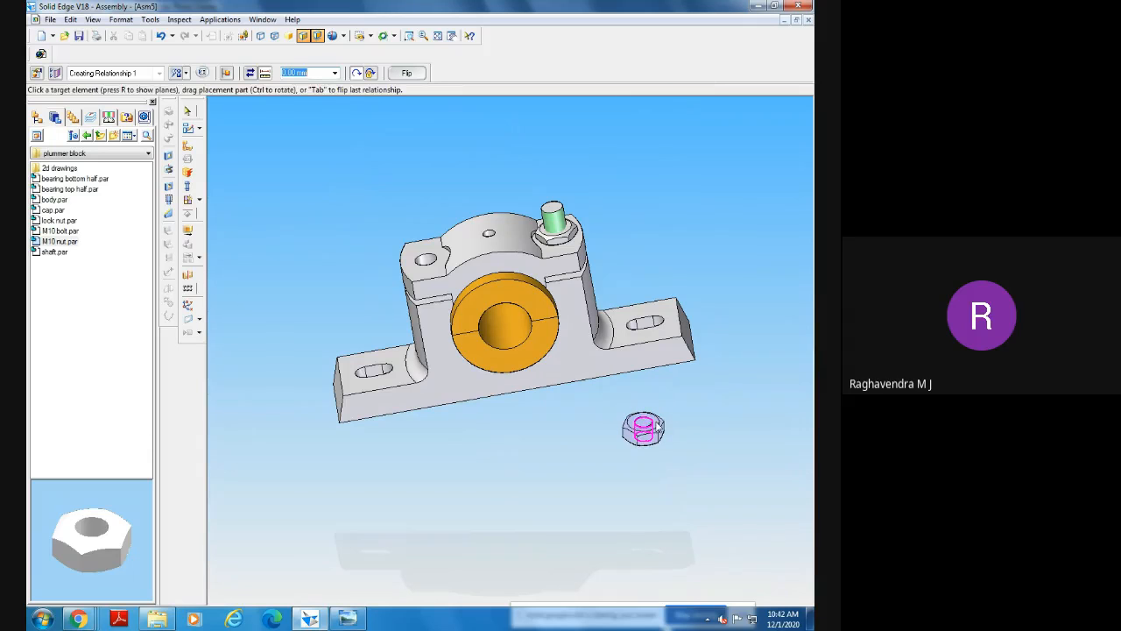
left_click(553, 220)
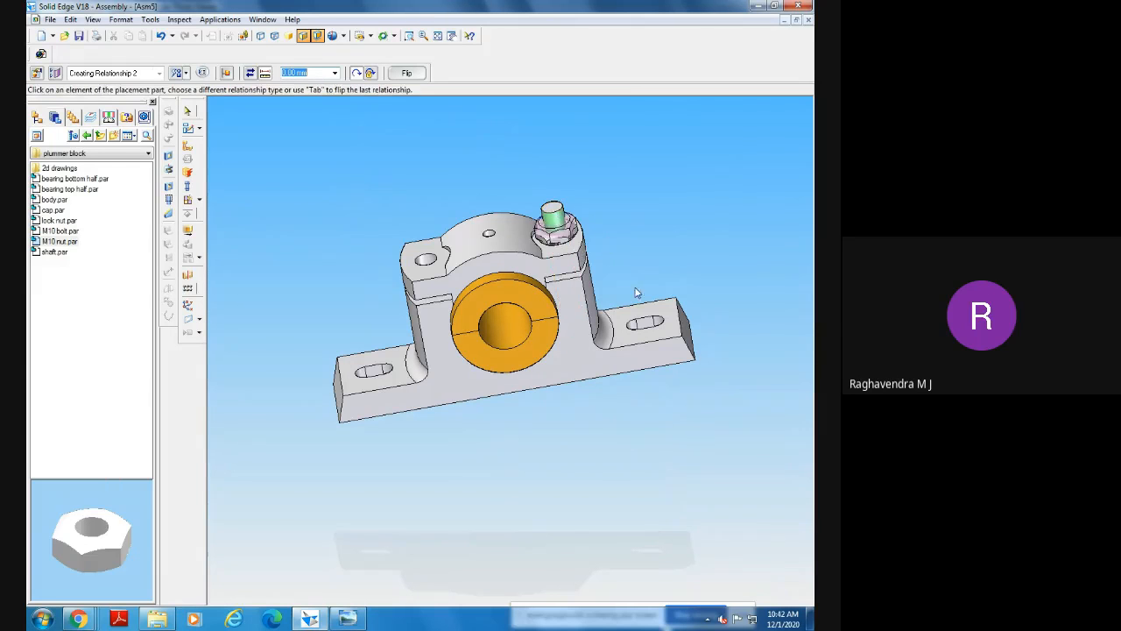
Move the M10 nut above the bolt's end and mate its underside with the lock nut's top face.
left_click_drag(565, 231, 556, 176)
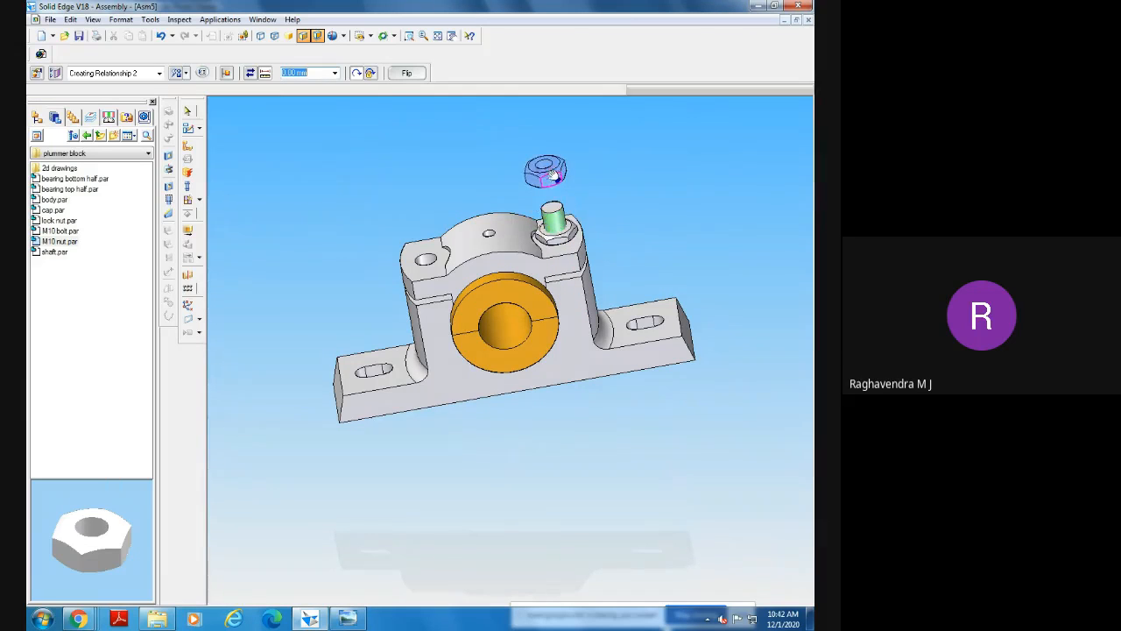
middle_click_drag(641, 419, 561, 352)
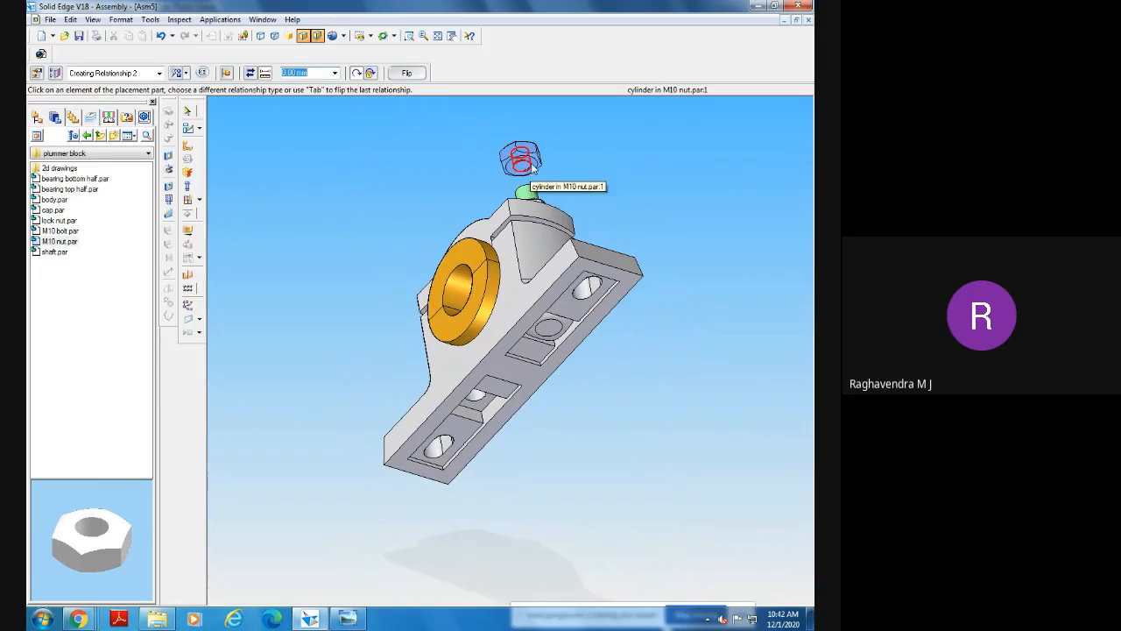
left_click(409, 35)
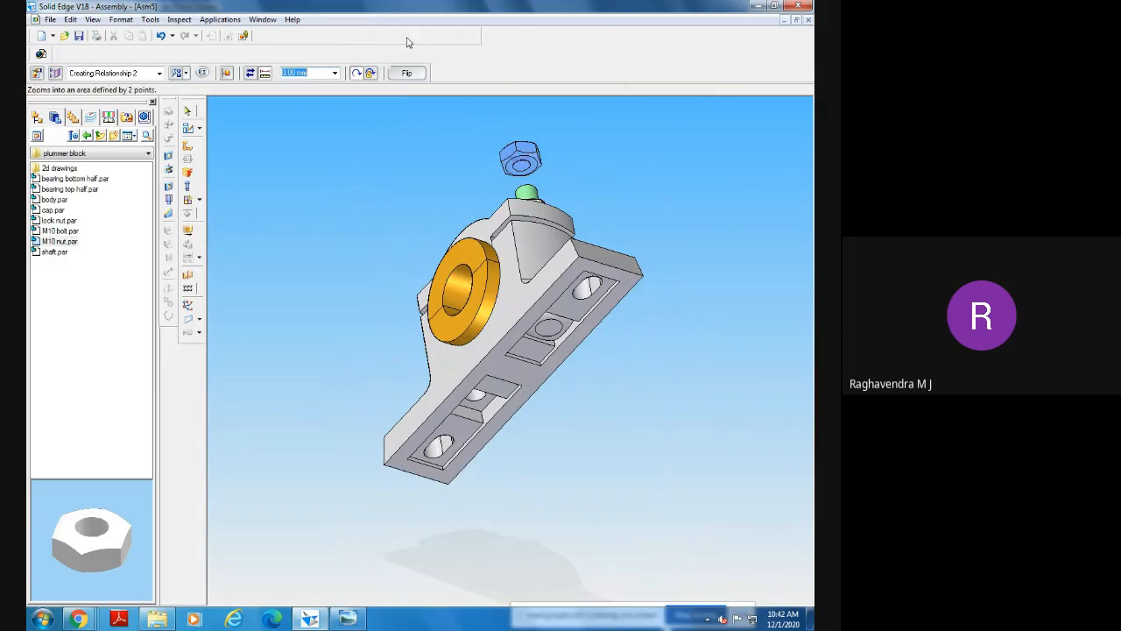
left_click_drag(480, 157, 661, 228)
right_click(660, 225)
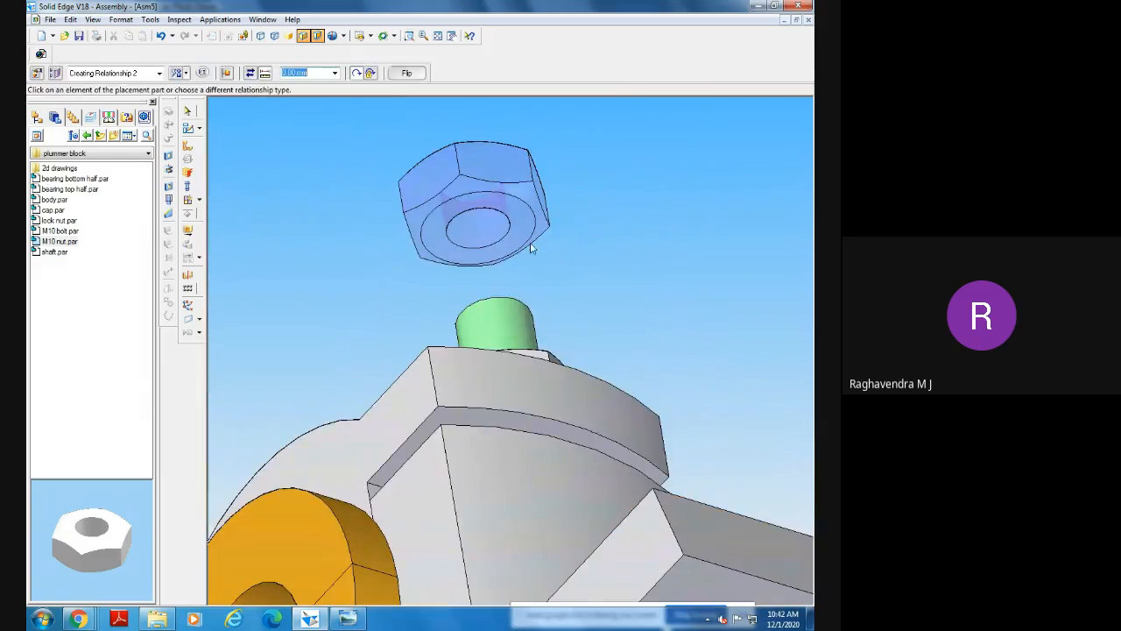
left_click(519, 239)
middle_click_drag(606, 279, 656, 368)
left_click(449, 274)
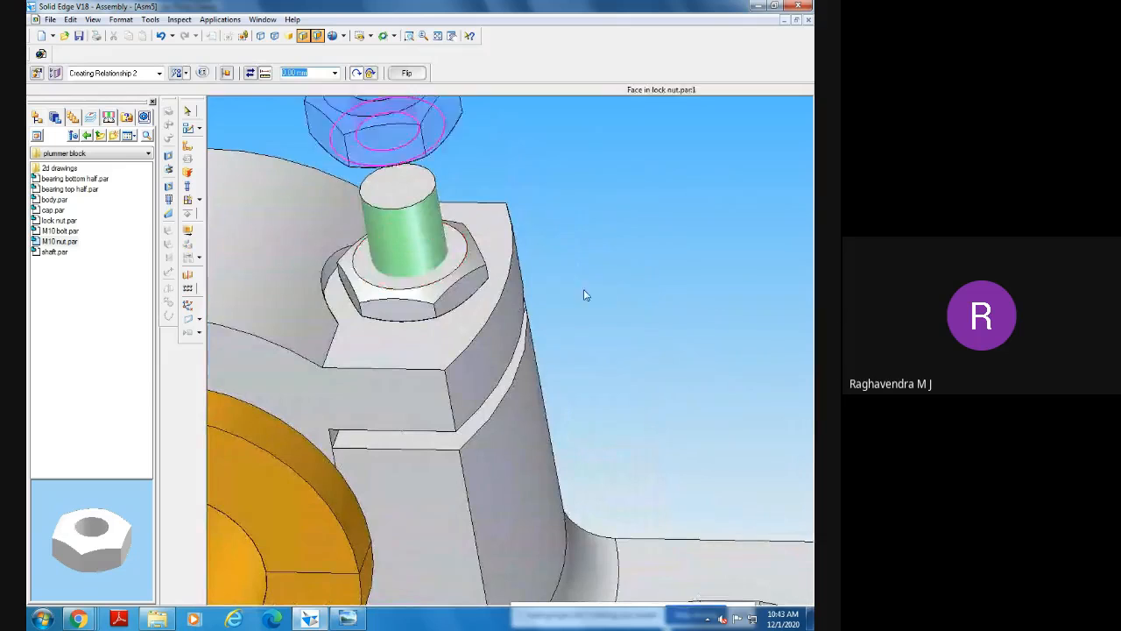
middle_click_drag(632, 298, 636, 291)
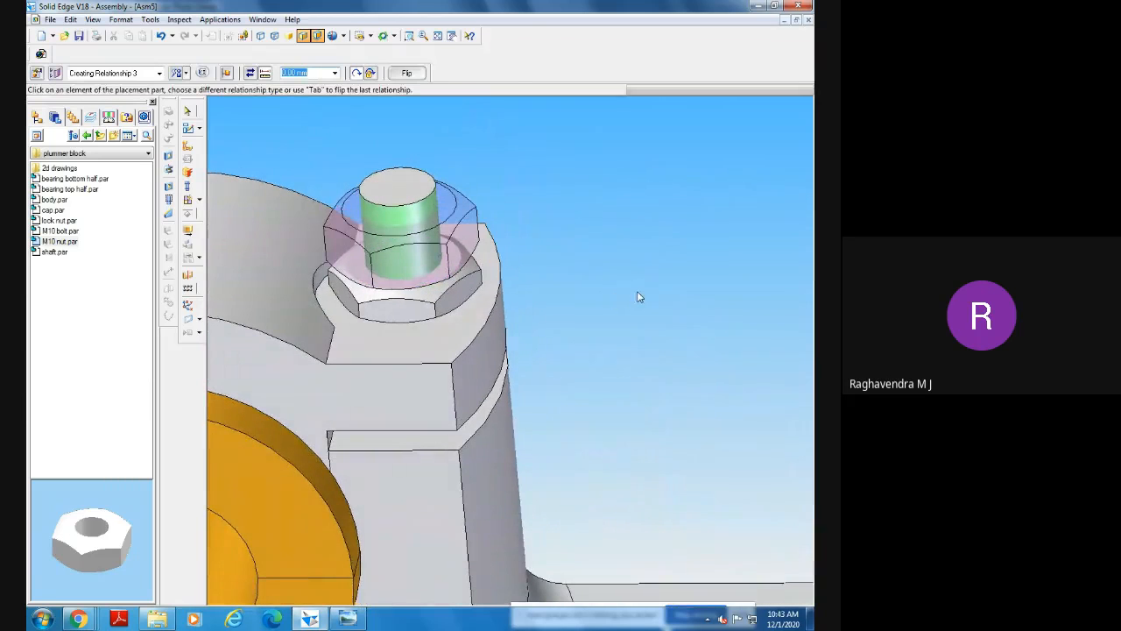
Align the front flat of the M10 nut with the front flat of the lock nut to fully position it.
left_click(440, 279)
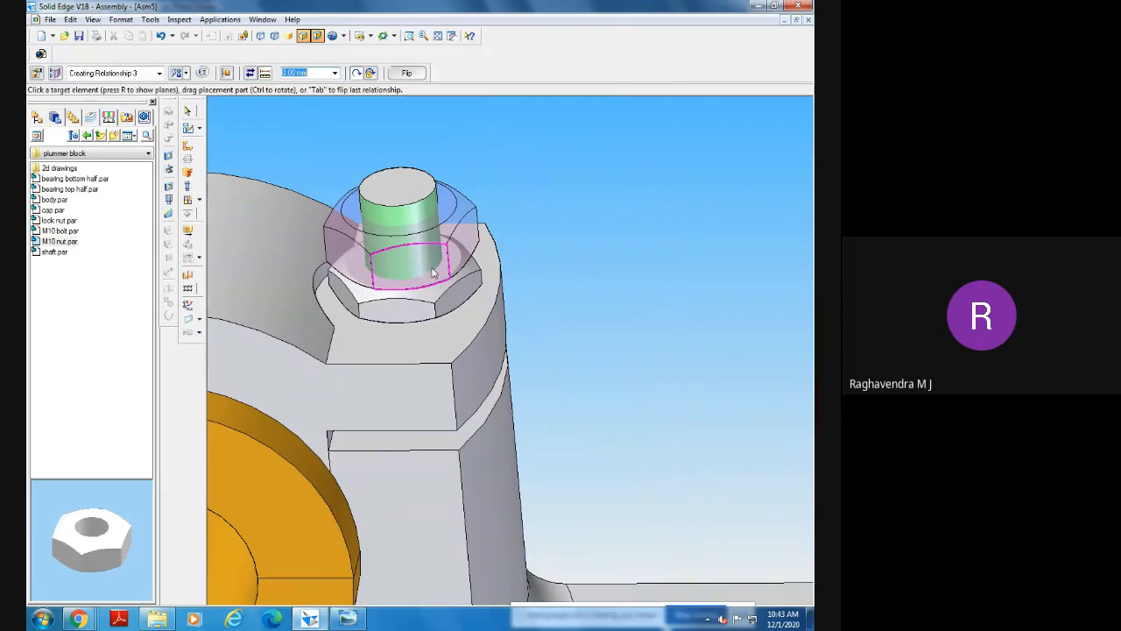
left_click(407, 313)
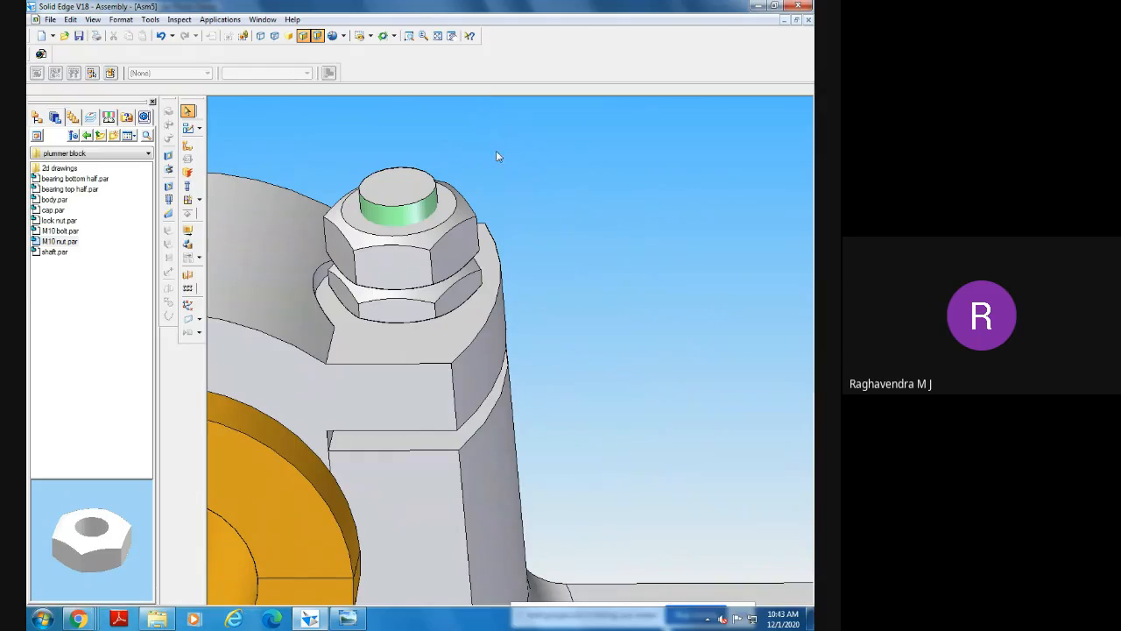
left_click(437, 36)
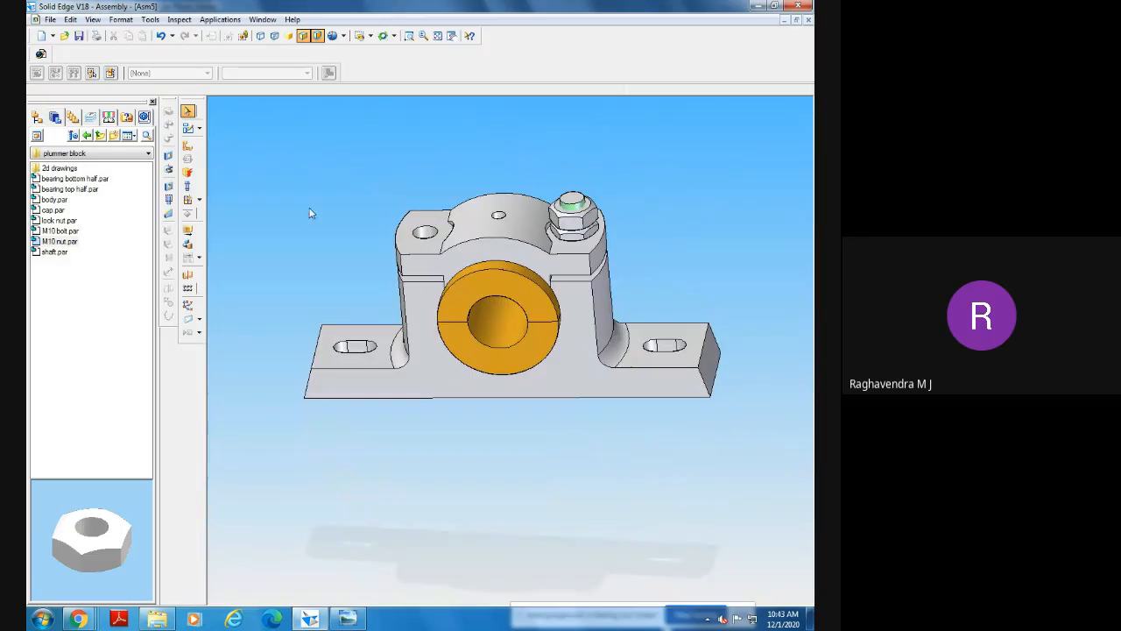
Show the assembly's reference planes.
key("ctrl+f")
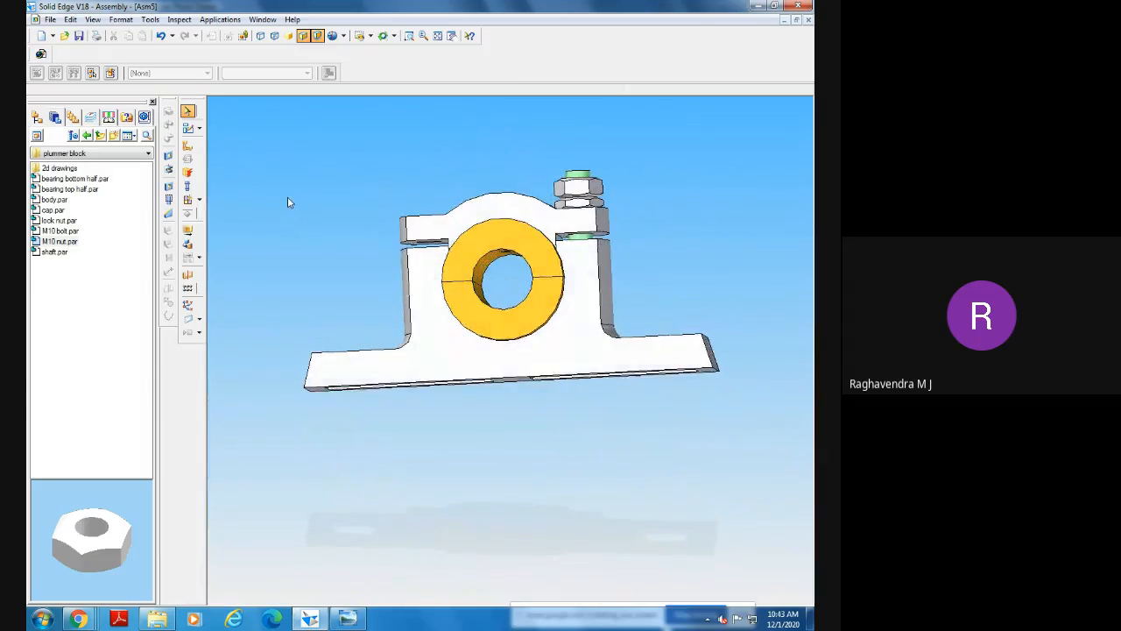
middle_click_drag(271, 202, 277, 233)
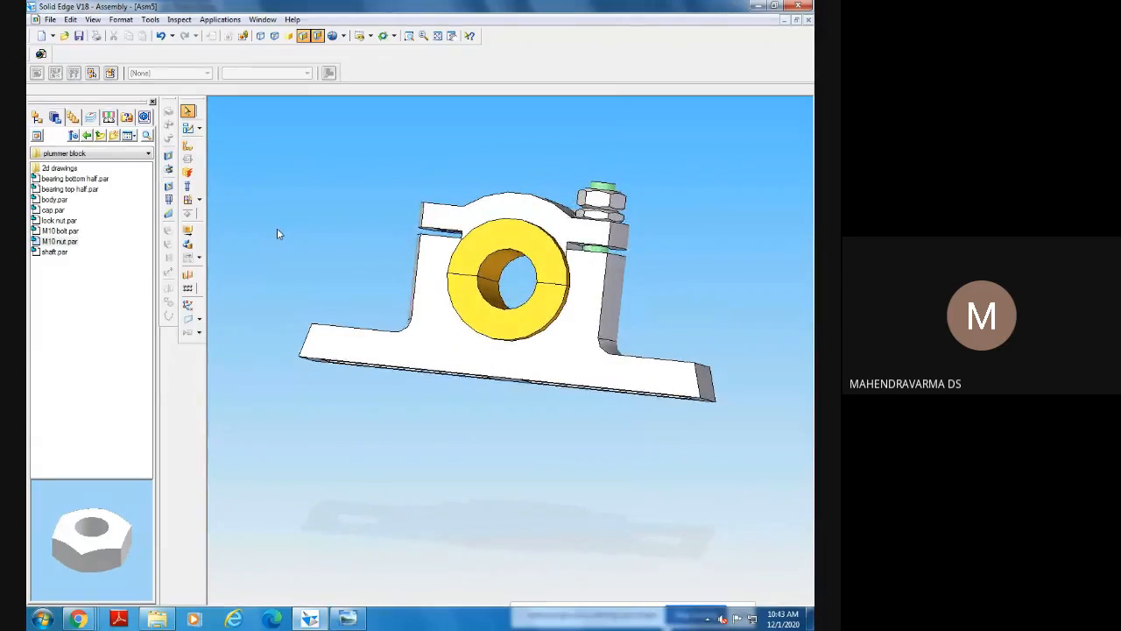
middle_click_drag(395, 149, 402, 219)
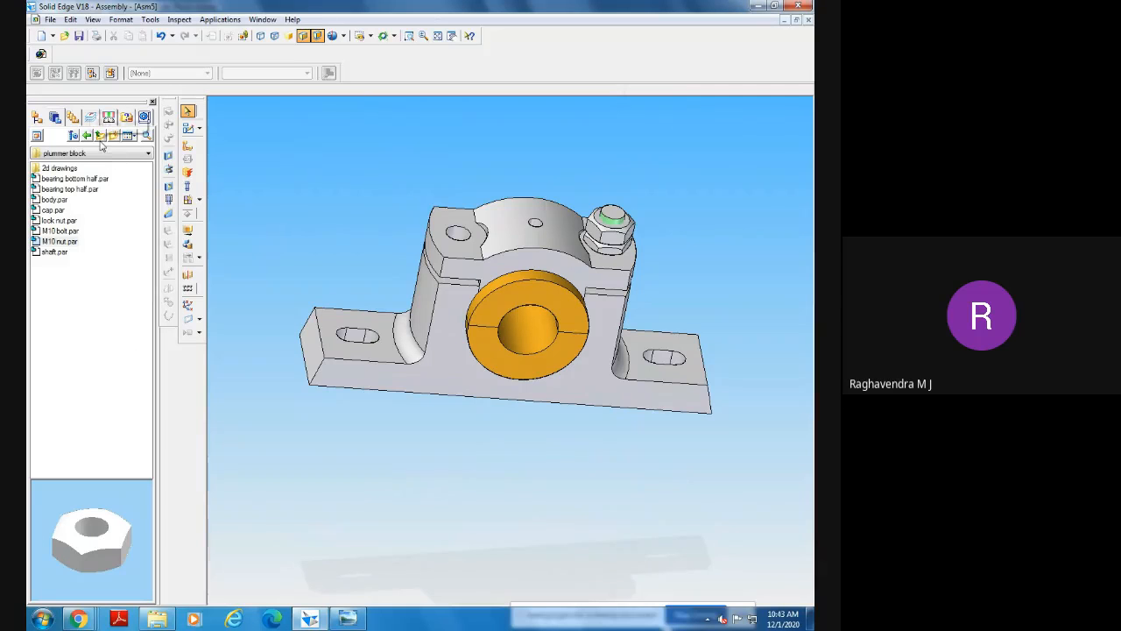
left_click(187, 275)
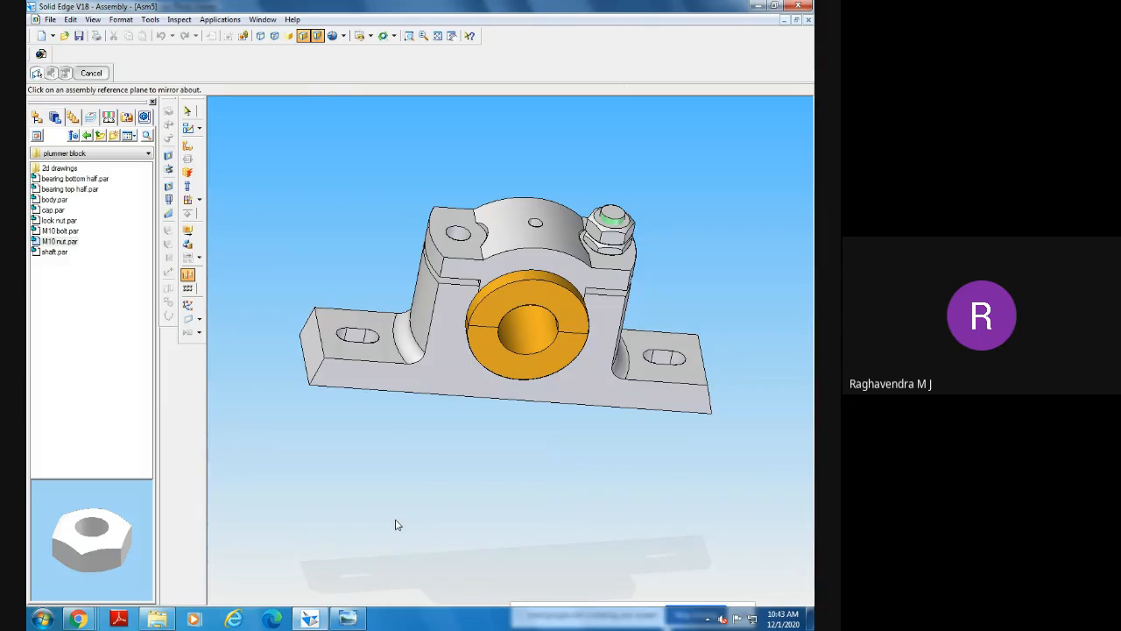
left_click(37, 119)
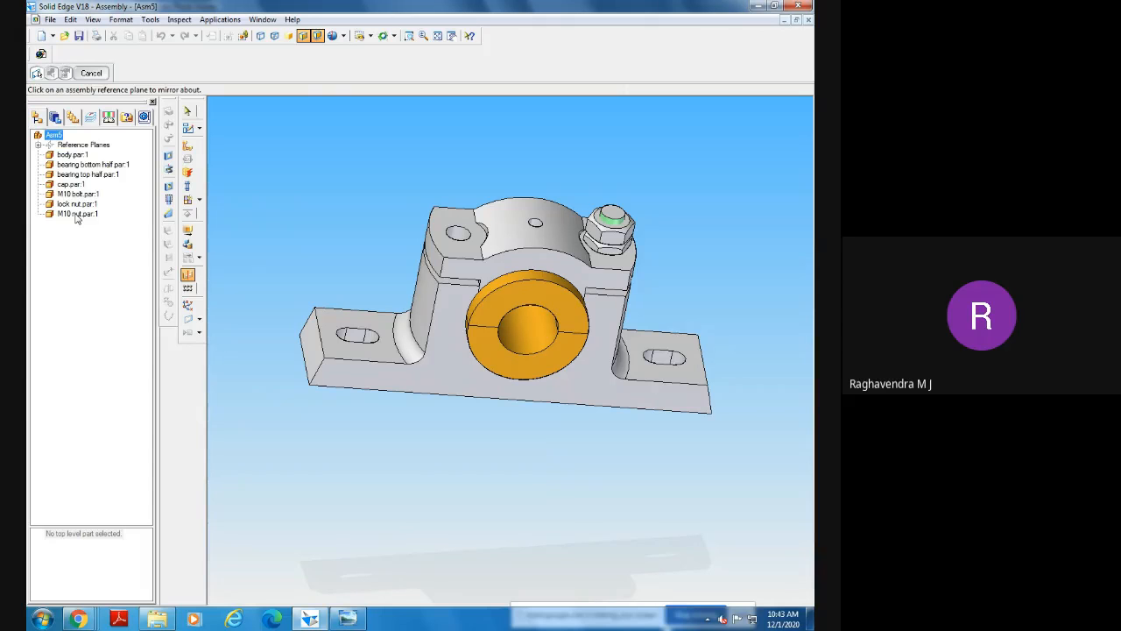
middle_click_drag(503, 451, 467, 448)
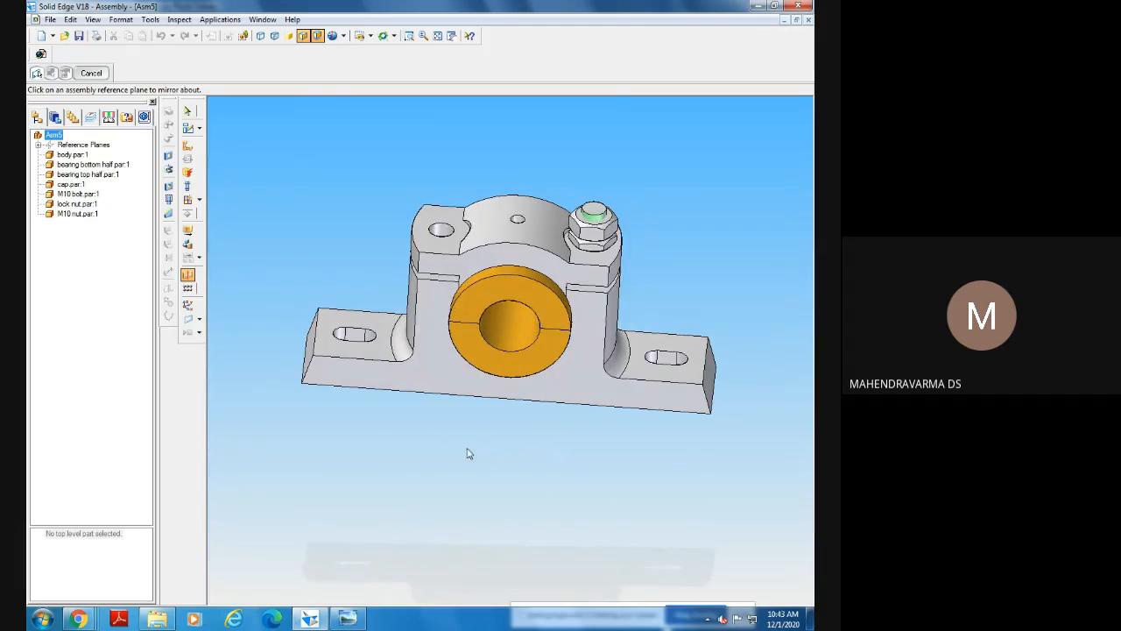
left_click(91, 73)
right_click(83, 144)
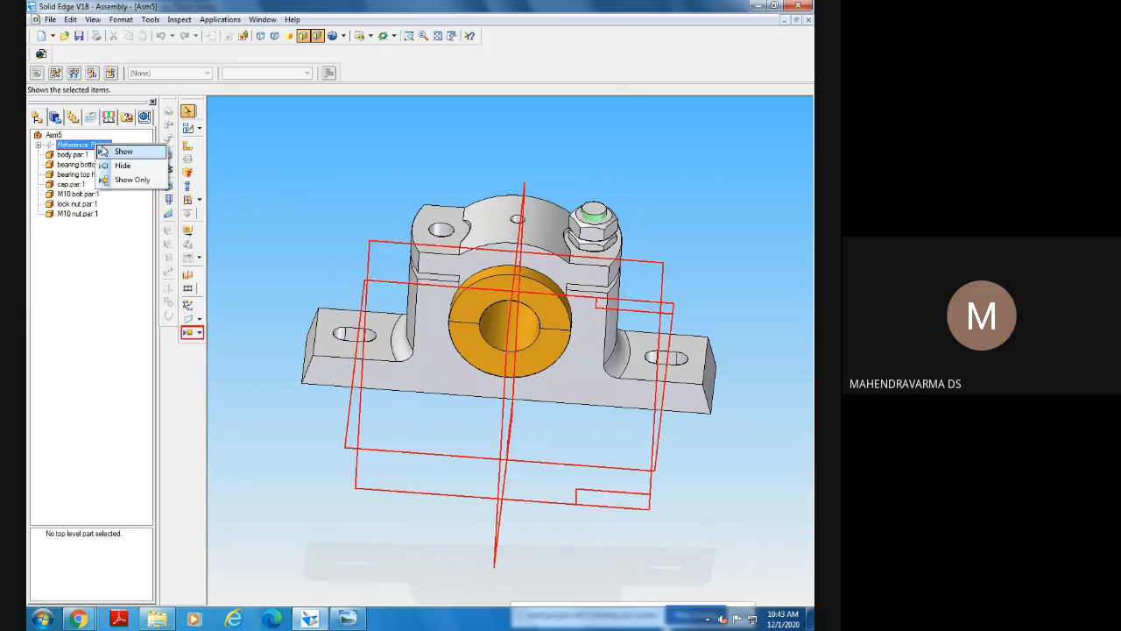
left_click(126, 153)
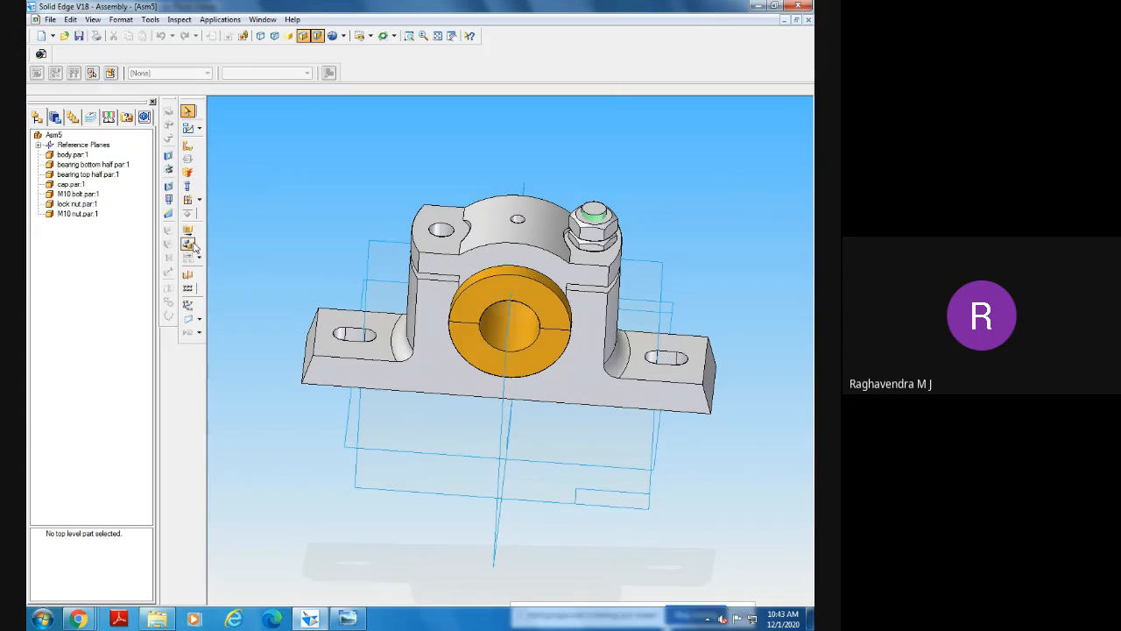
Mirror the M10 nut, lock nut and M10 bolt about the vertical reference plane through the middle of the body's length.
left_click(187, 275)
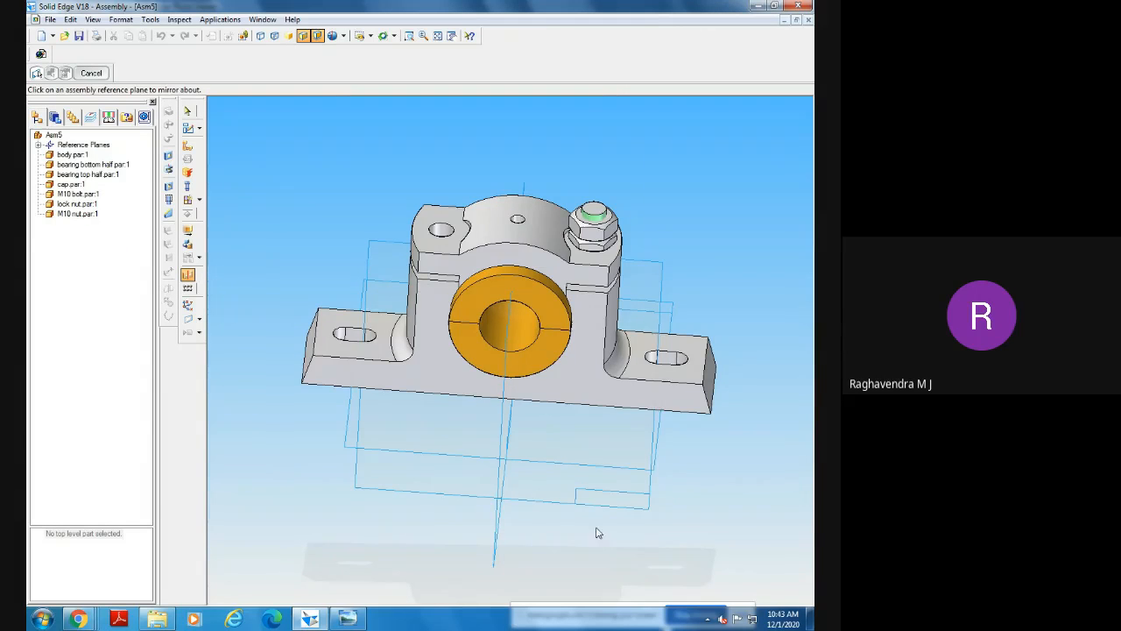
middle_click_drag(595, 530, 633, 534)
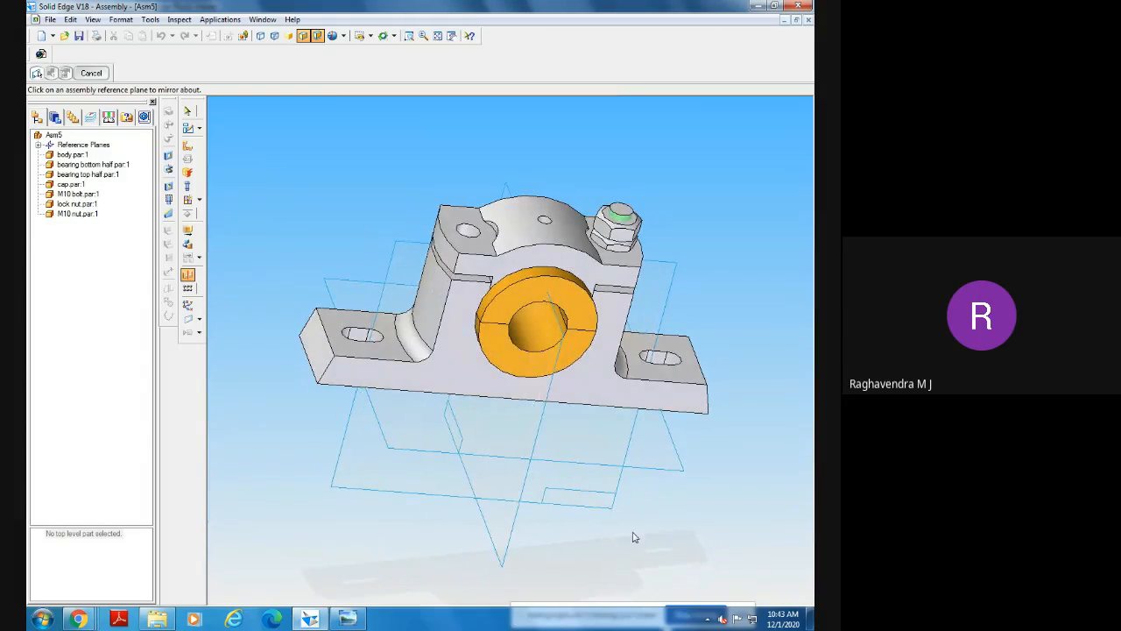
left_click(532, 437)
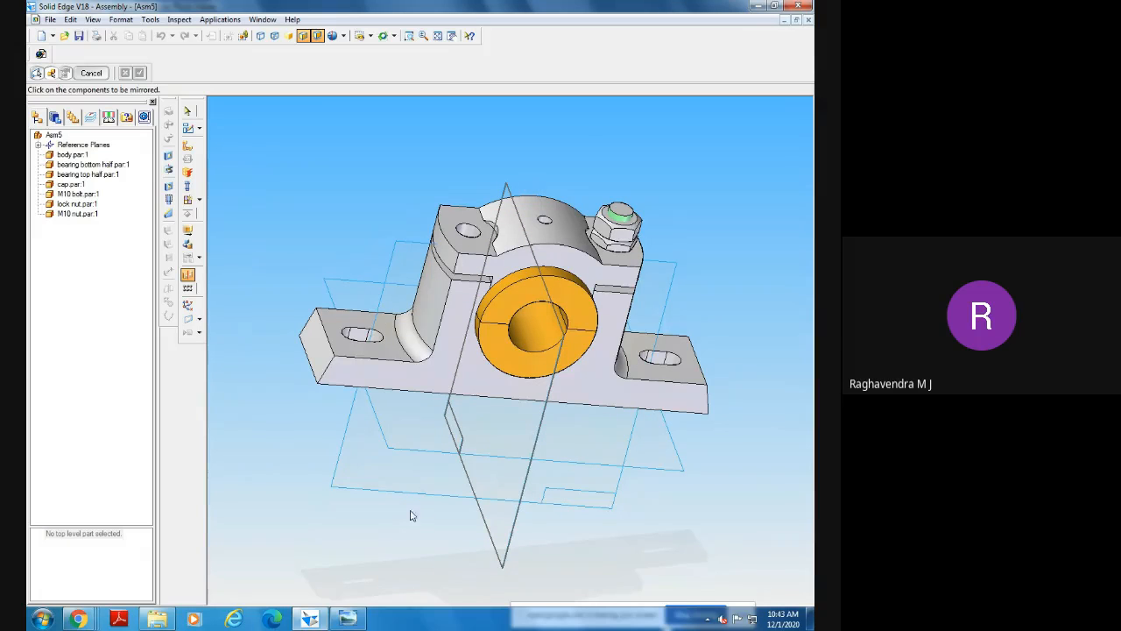
left_click(75, 215)
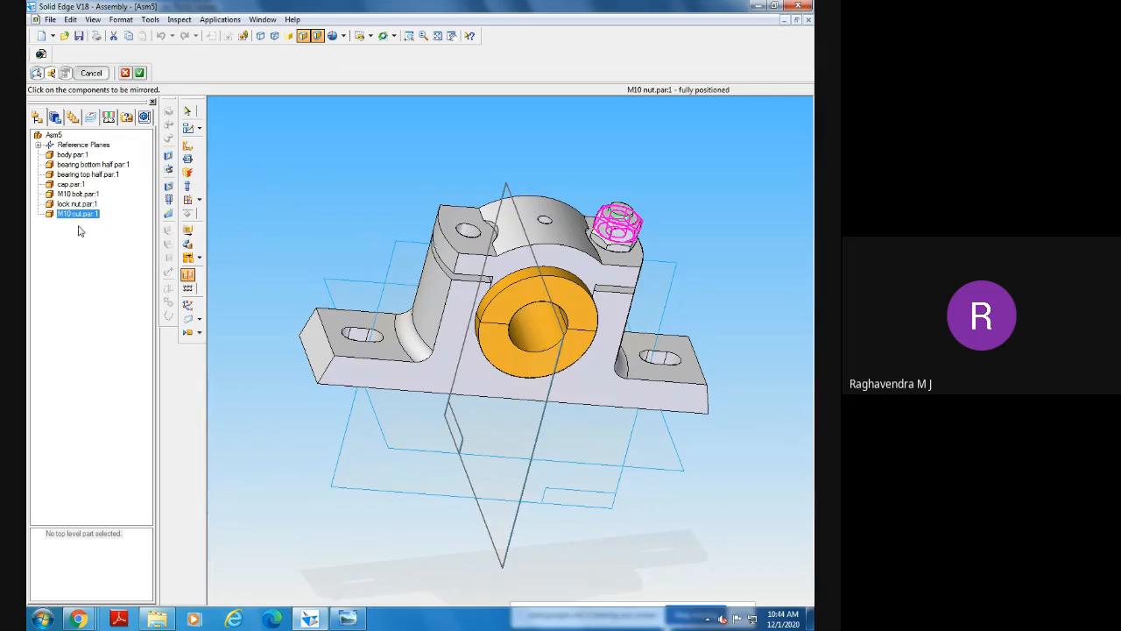
left_click(76, 205)
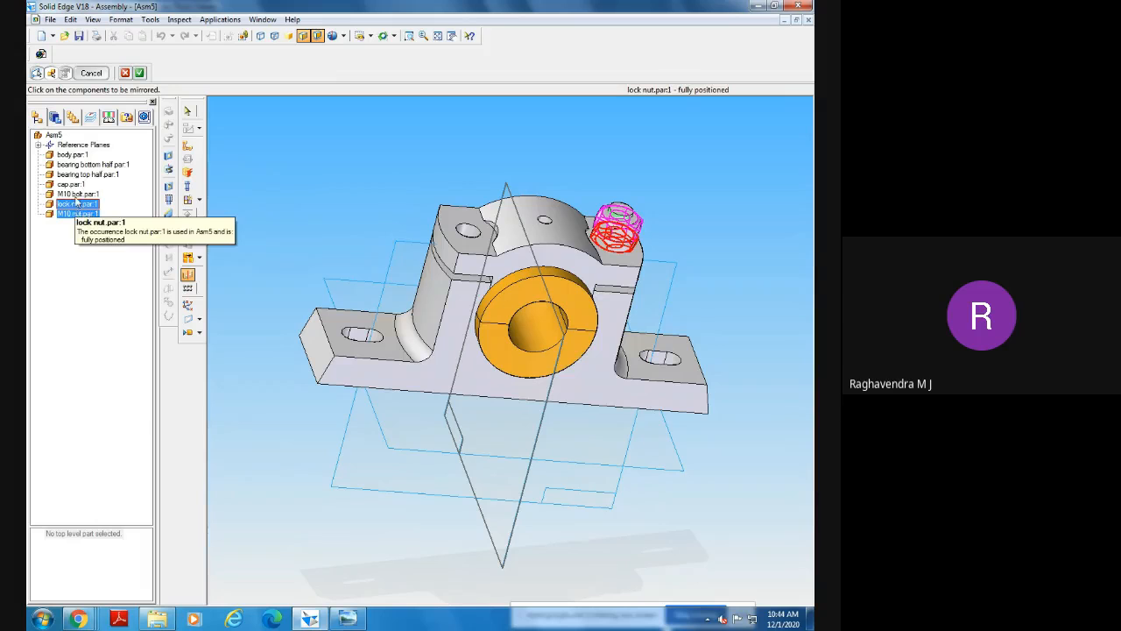
left_click(76, 194)
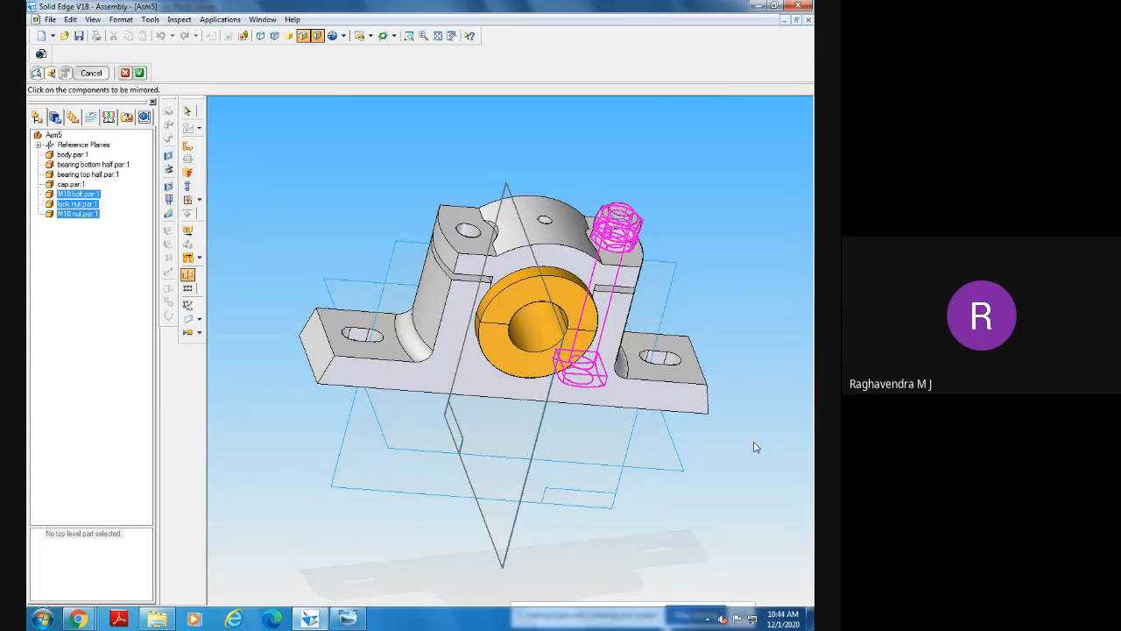
middle_click_drag(757, 448, 730, 446)
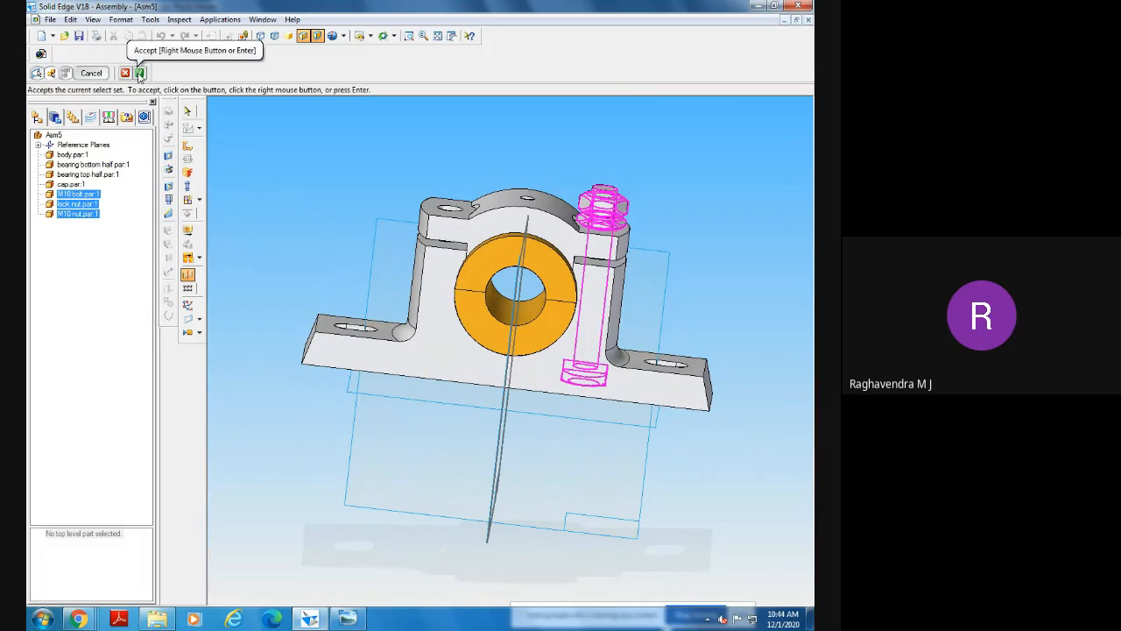
left_click(139, 73)
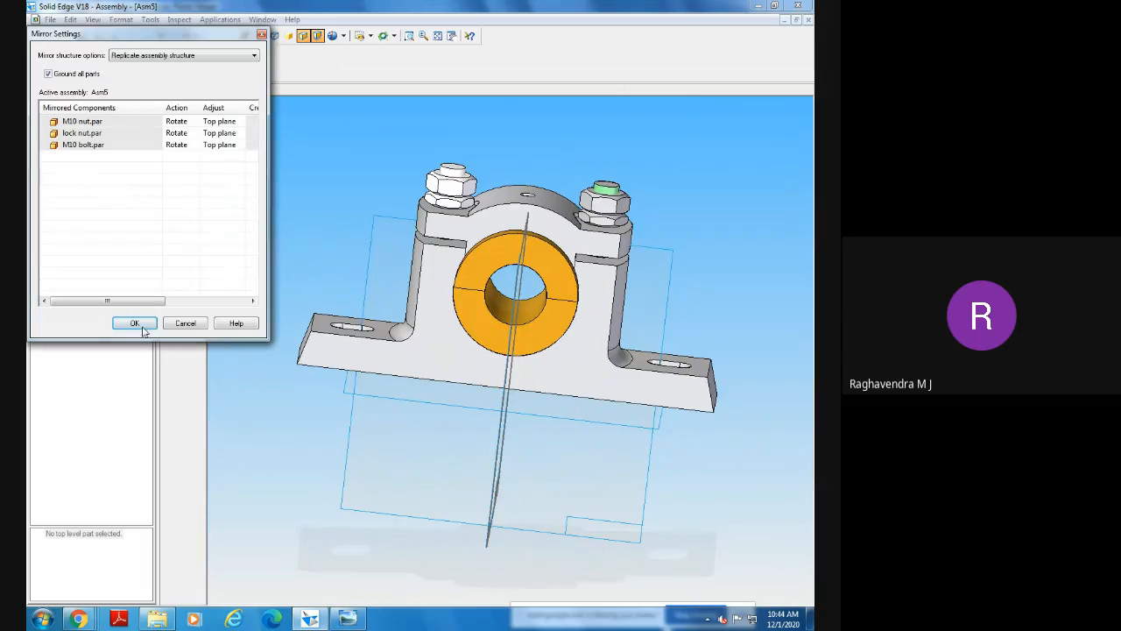
left_click(134, 323)
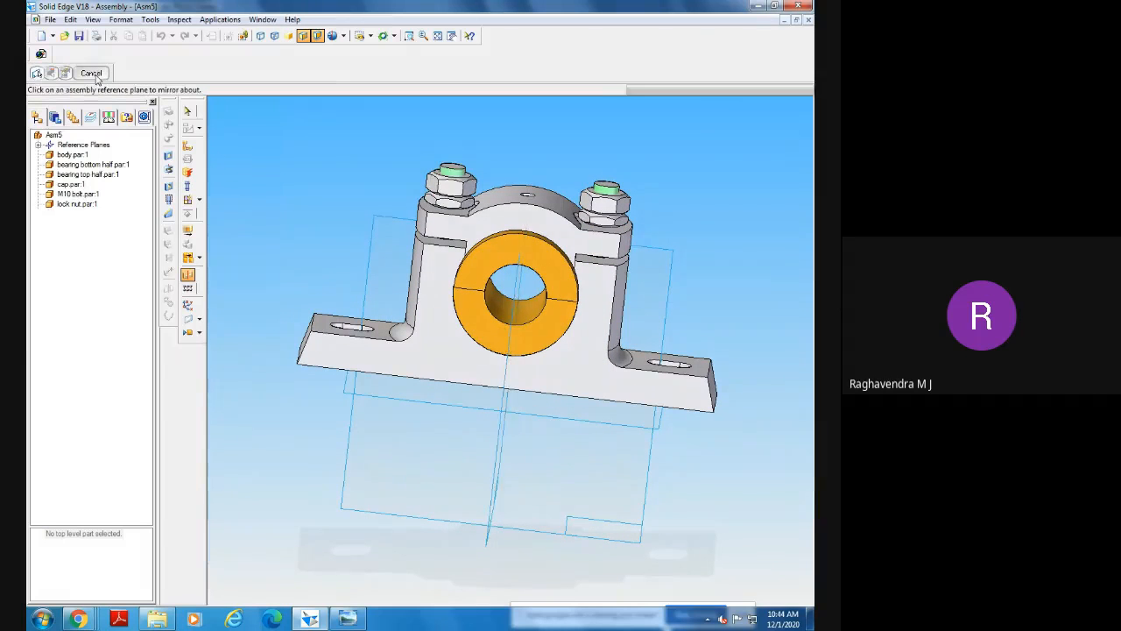
Examine both sets of fasteners on the cap from the front and top views, and leave the mirror command.
middle_click_drag(368, 240, 548, 287)
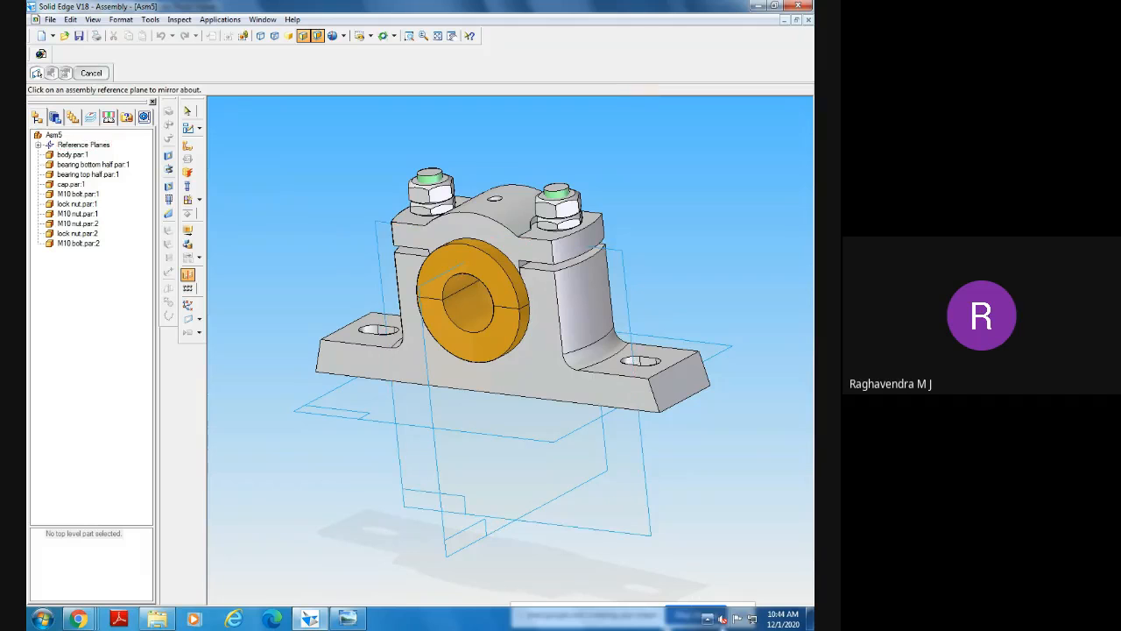
middle_click_drag(741, 487, 568, 508)
left_click(393, 37)
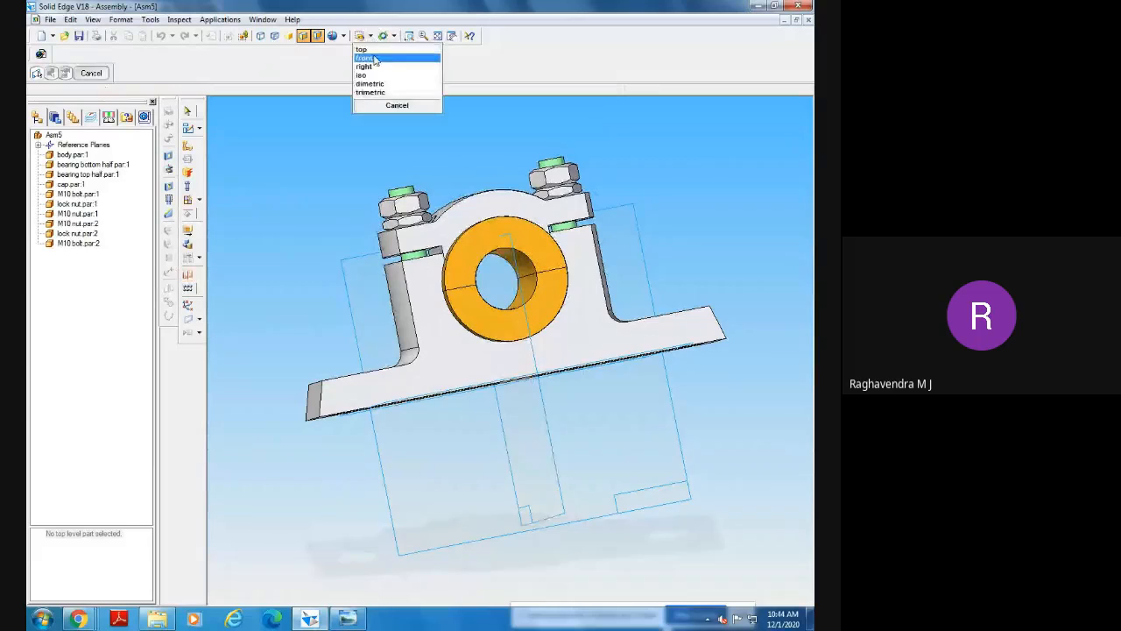
left_click(376, 63)
left_click(442, 41)
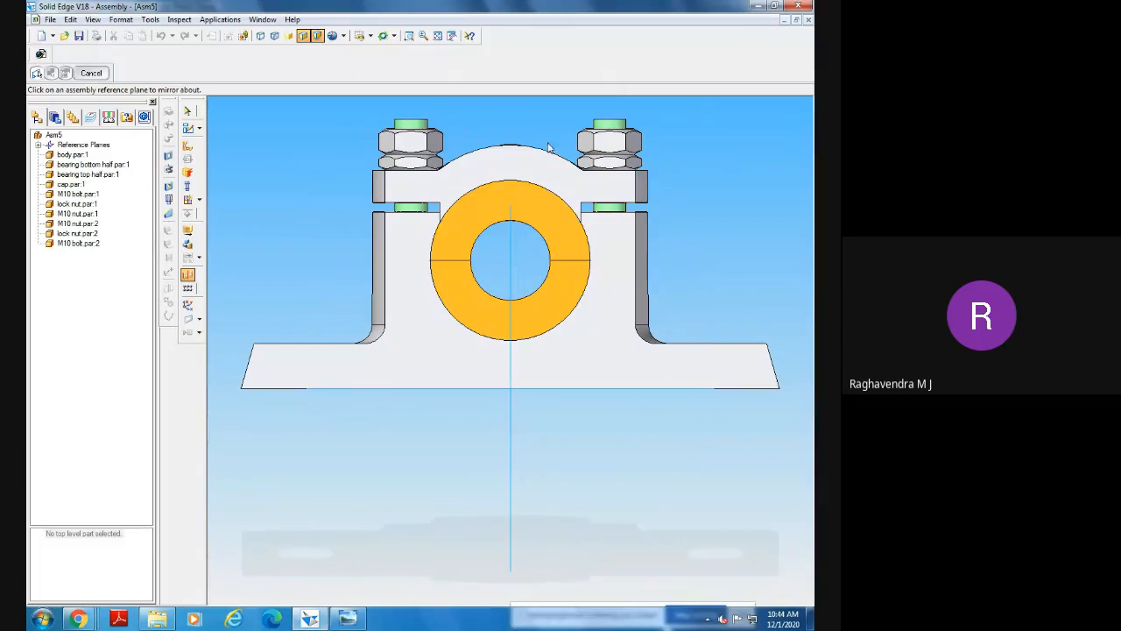
left_click(366, 36)
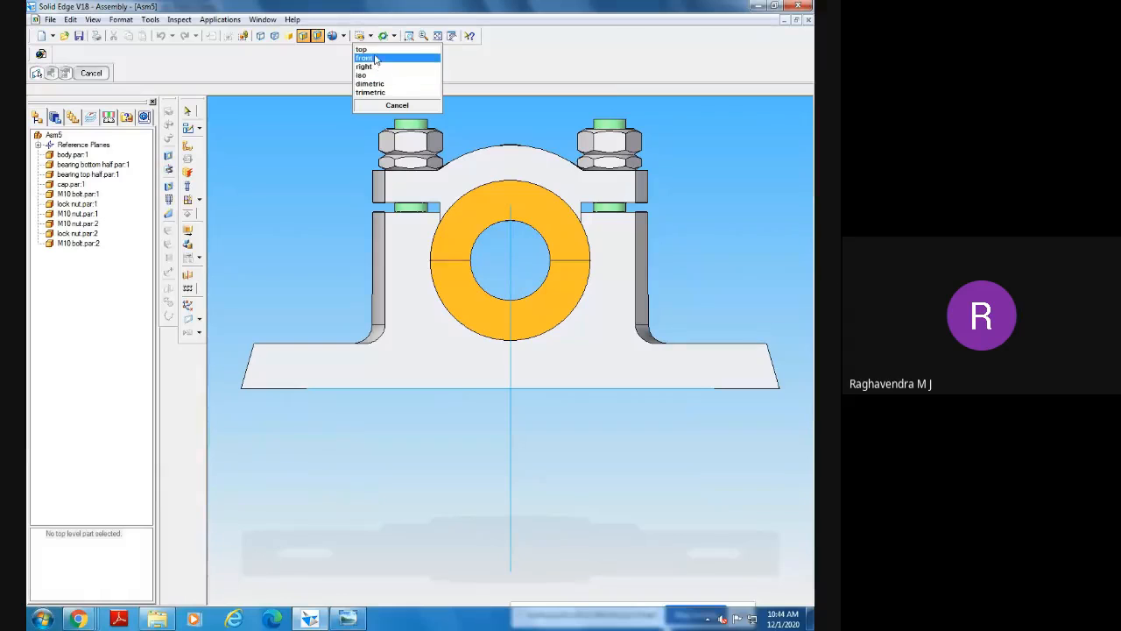
left_click(376, 50)
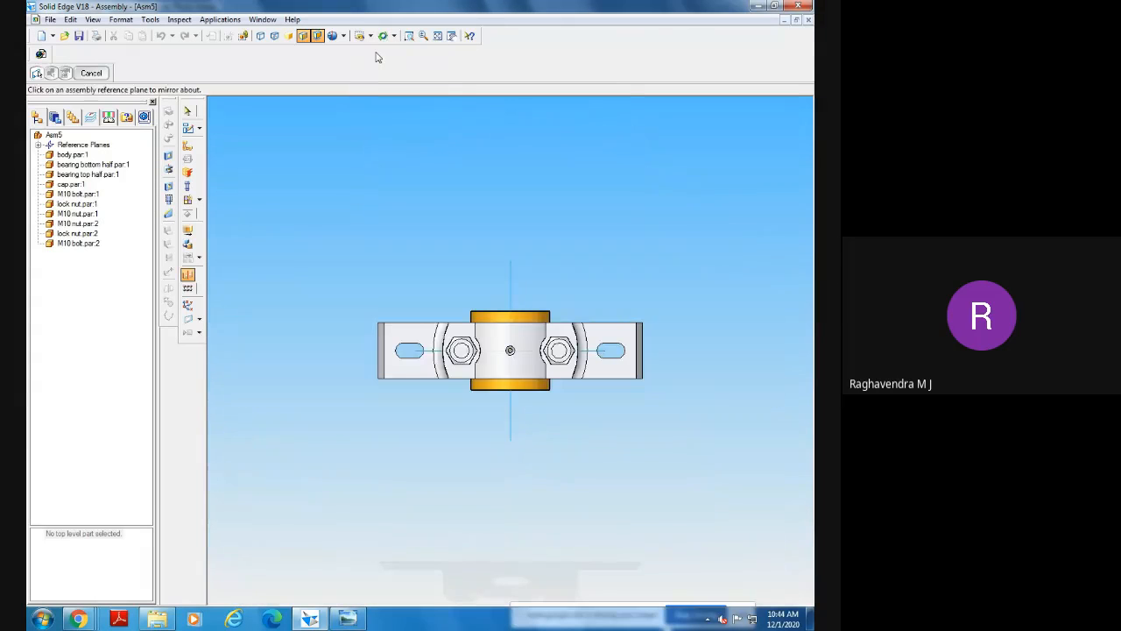
left_click(409, 36)
left_click_drag(352, 251, 710, 452)
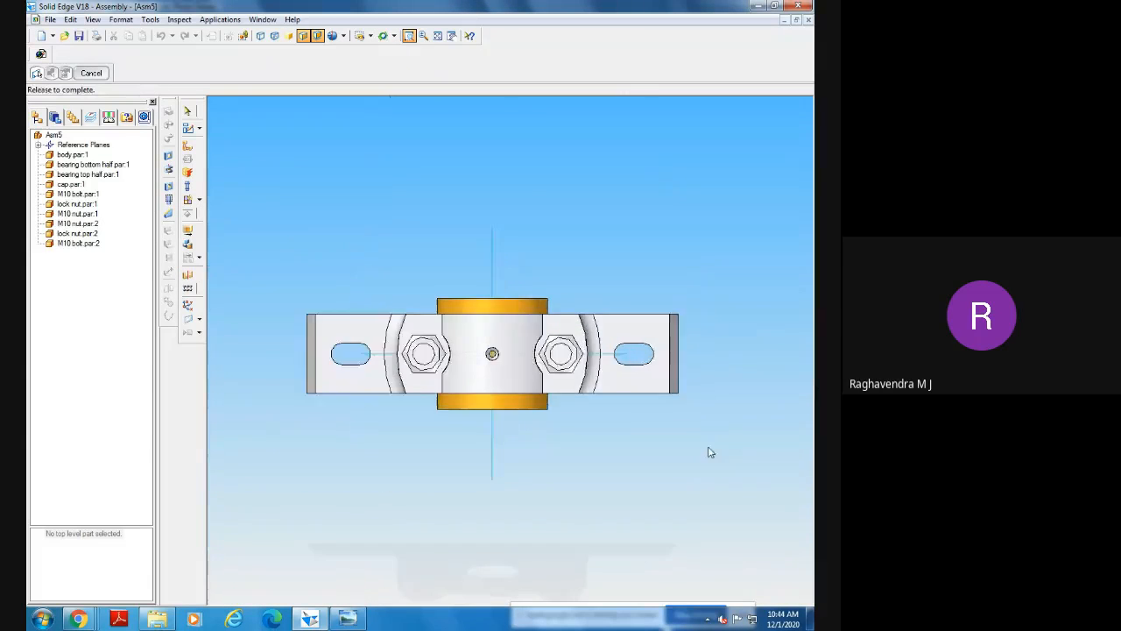
right_click(613, 395)
left_click(91, 73)
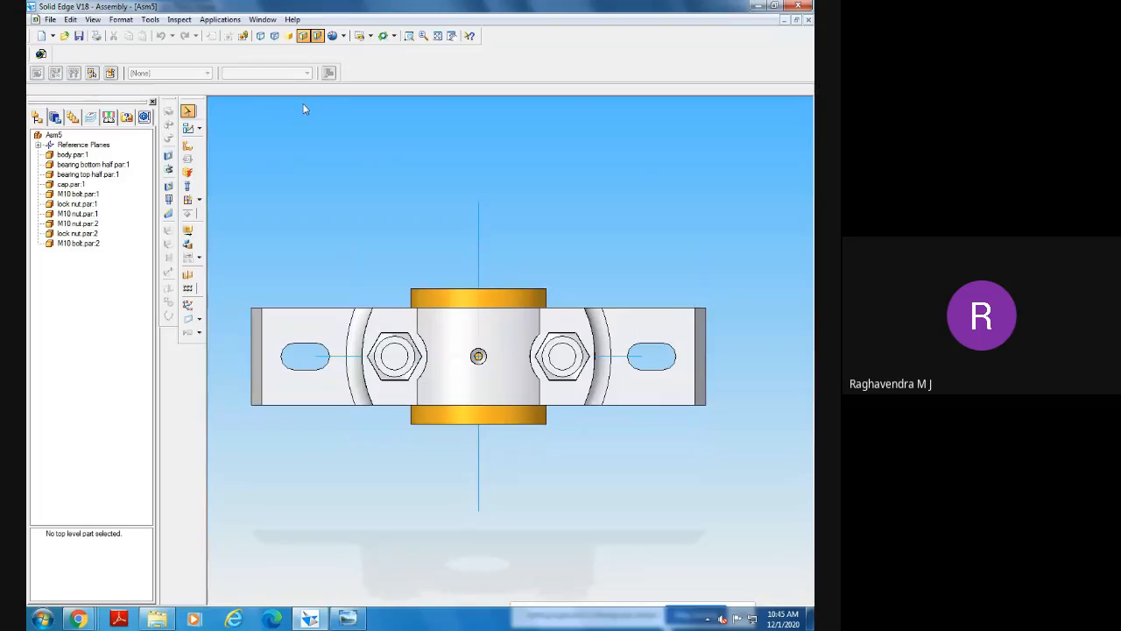
Add shaft.par in front of the body in the isometric view and align its cylindrical surface with the bearing bore.
left_click(370, 36)
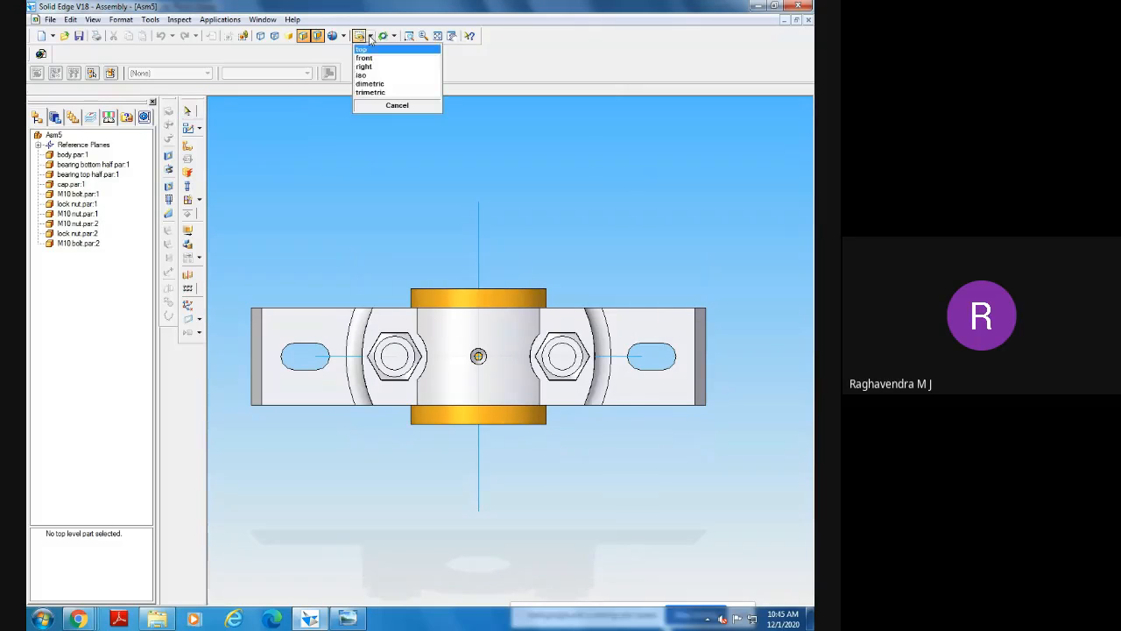
left_click(373, 78)
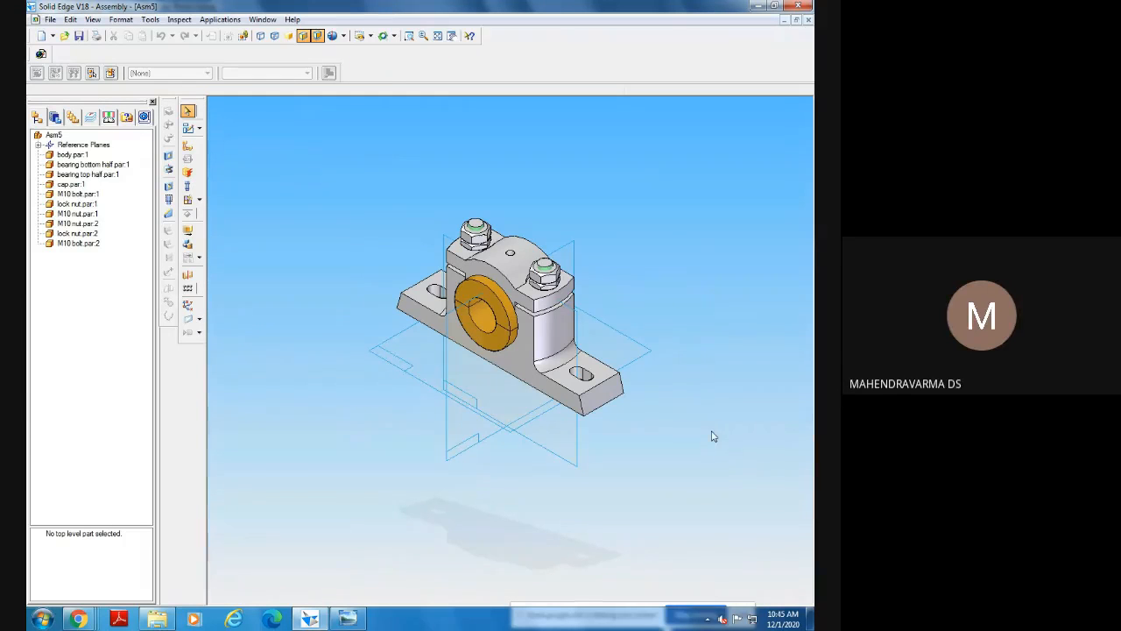
left_click(55, 118)
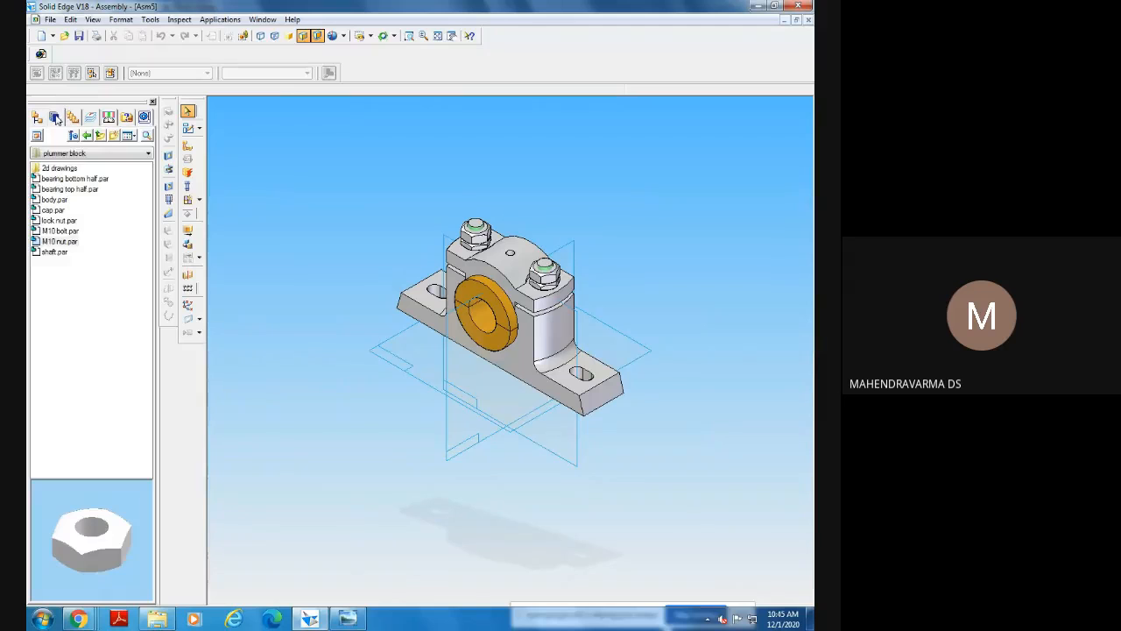
left_click(59, 254)
left_click_drag(60, 256, 336, 326)
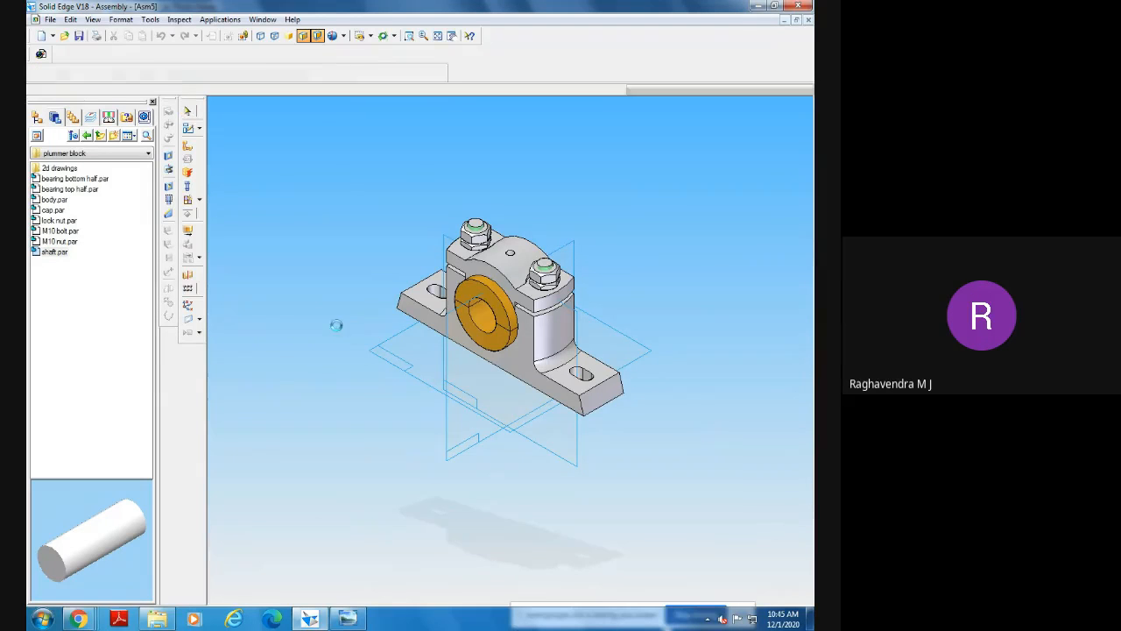
left_click(337, 318)
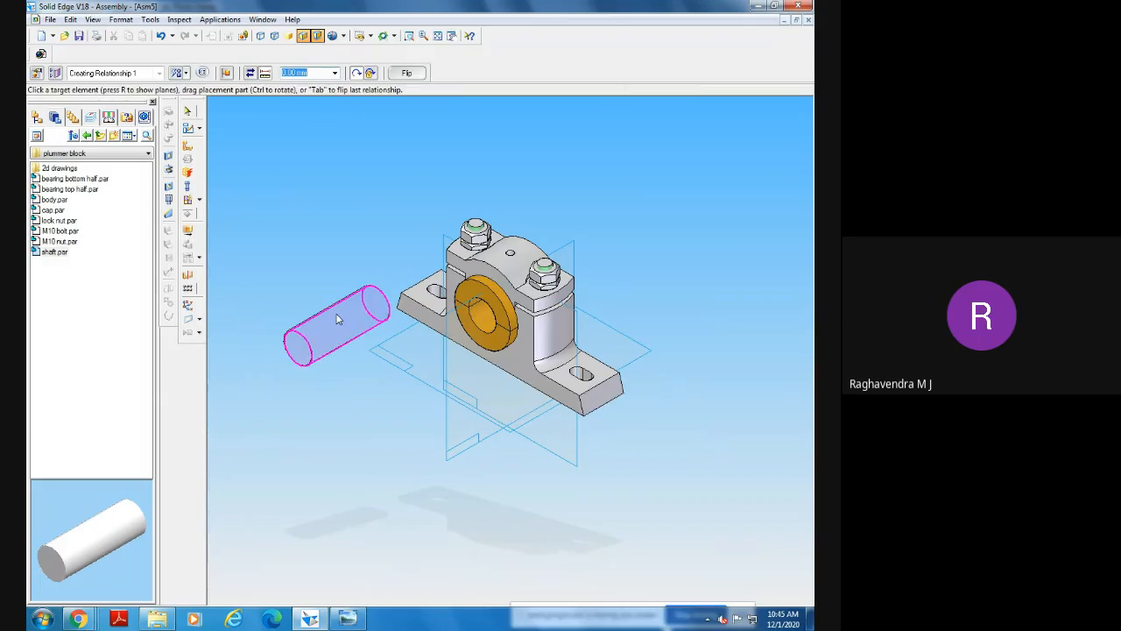
left_click(476, 325)
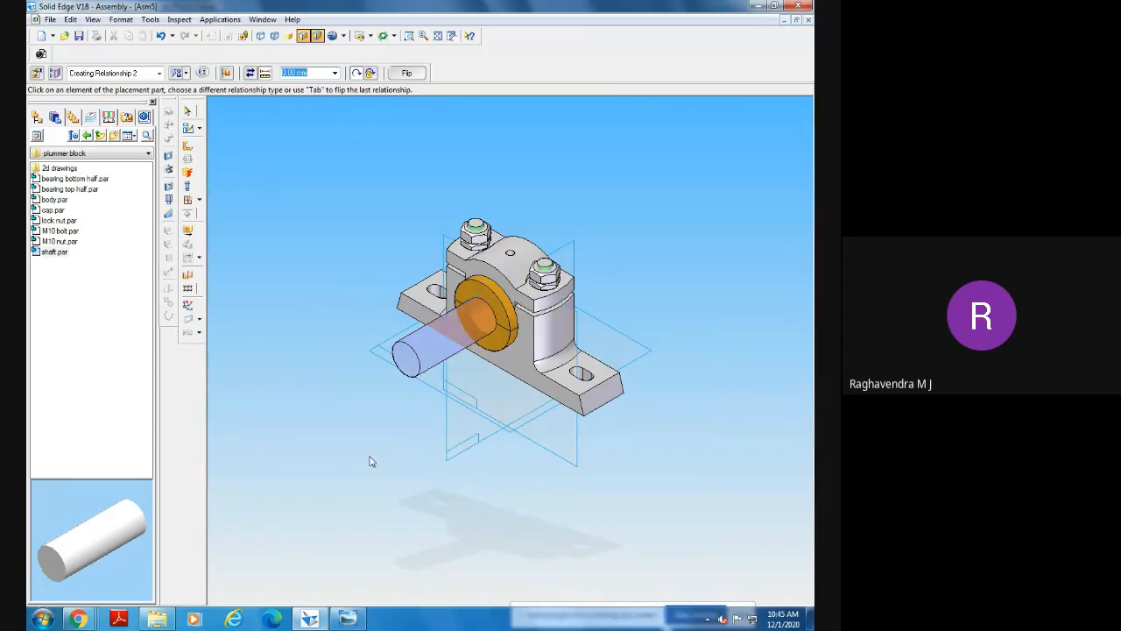
Slide the shaft through the bearing bore in the top view so it projects equally at both ends, and finish its placement.
left_click(370, 37)
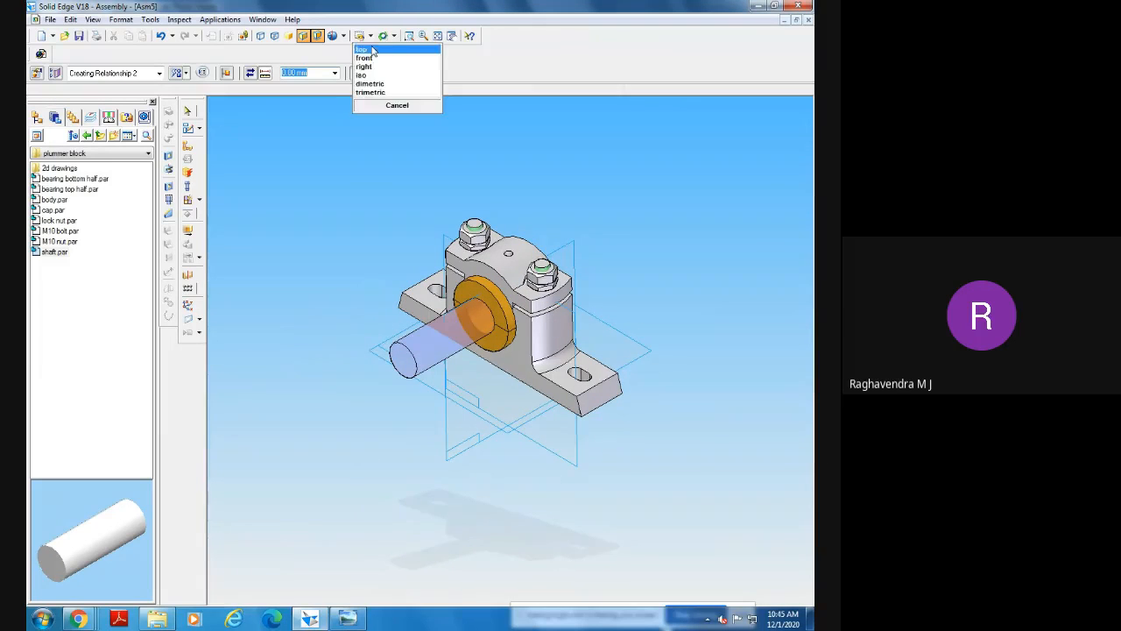
left_click(370, 57)
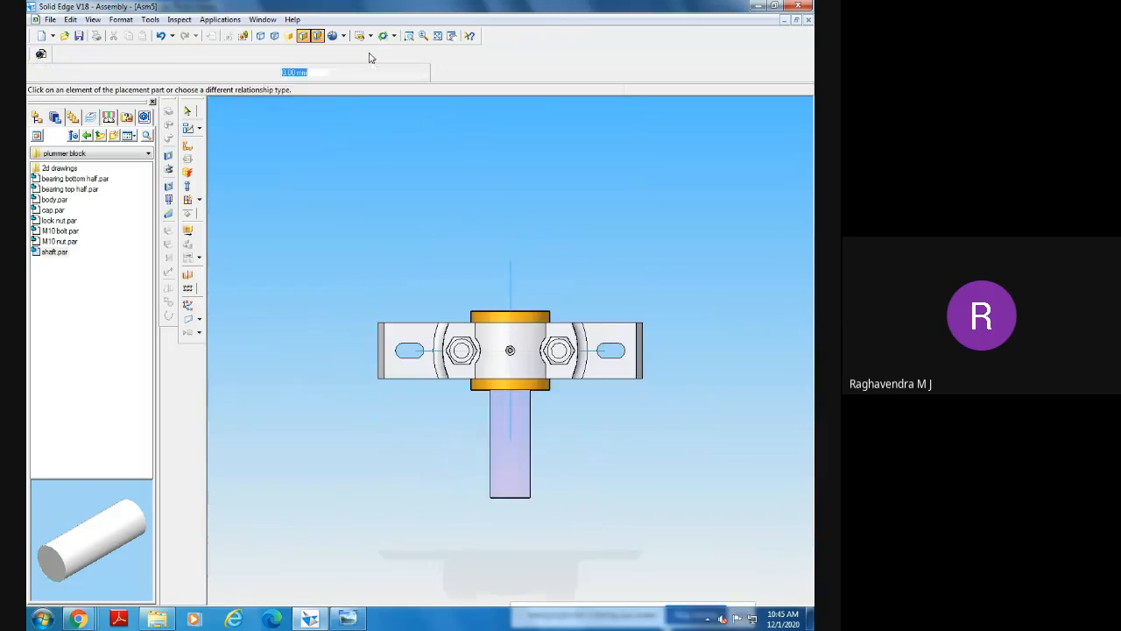
left_click_drag(525, 442, 525, 371)
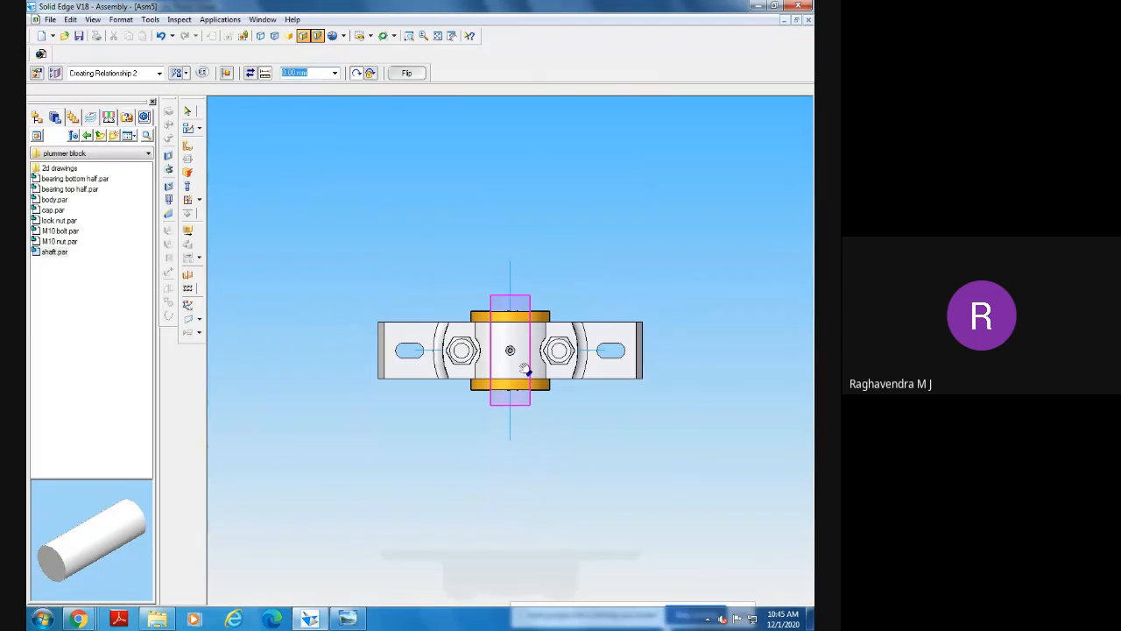
left_click(187, 111)
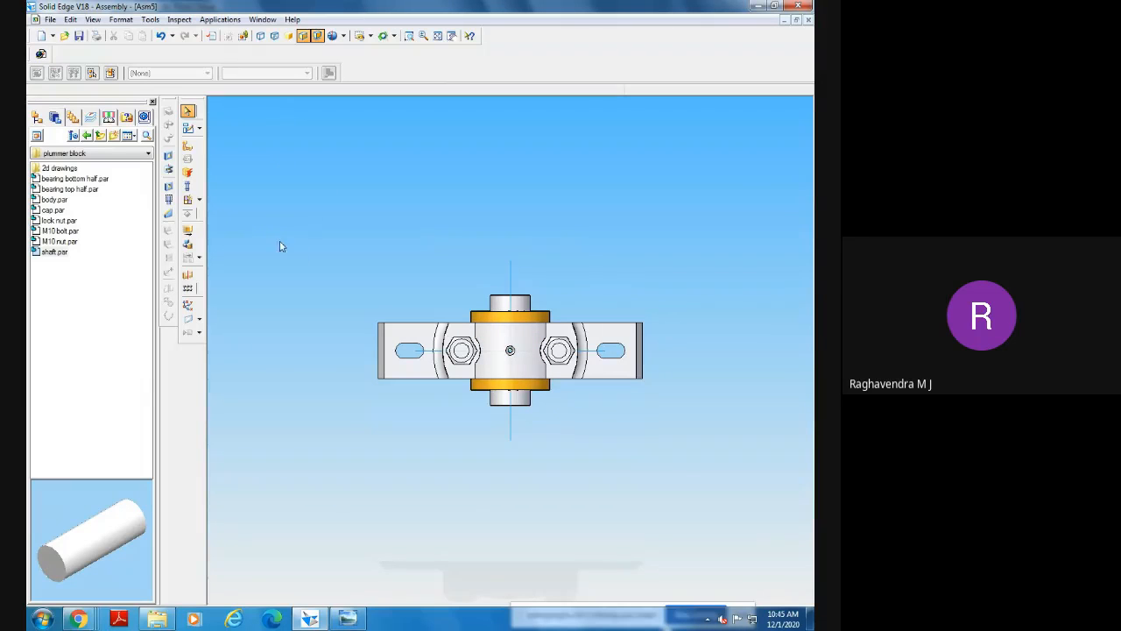
Examine the whole assembly in the isometric view and check the plummer block details drawing in Windows Photo Viewer.
key("ctrl+i")
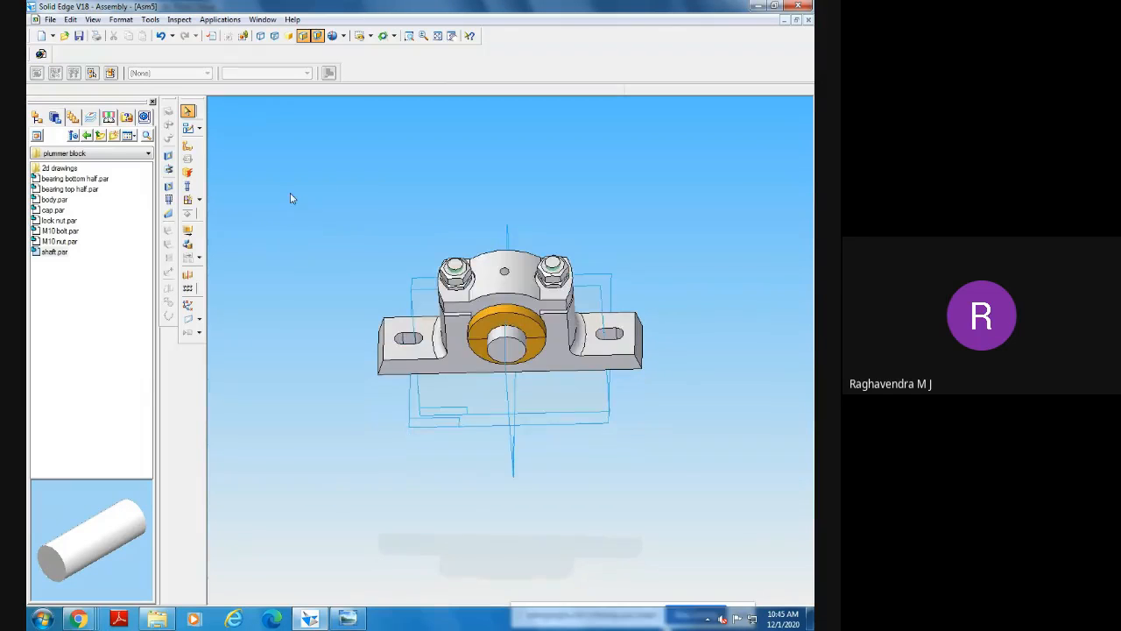
left_click(369, 36)
left_click(376, 74)
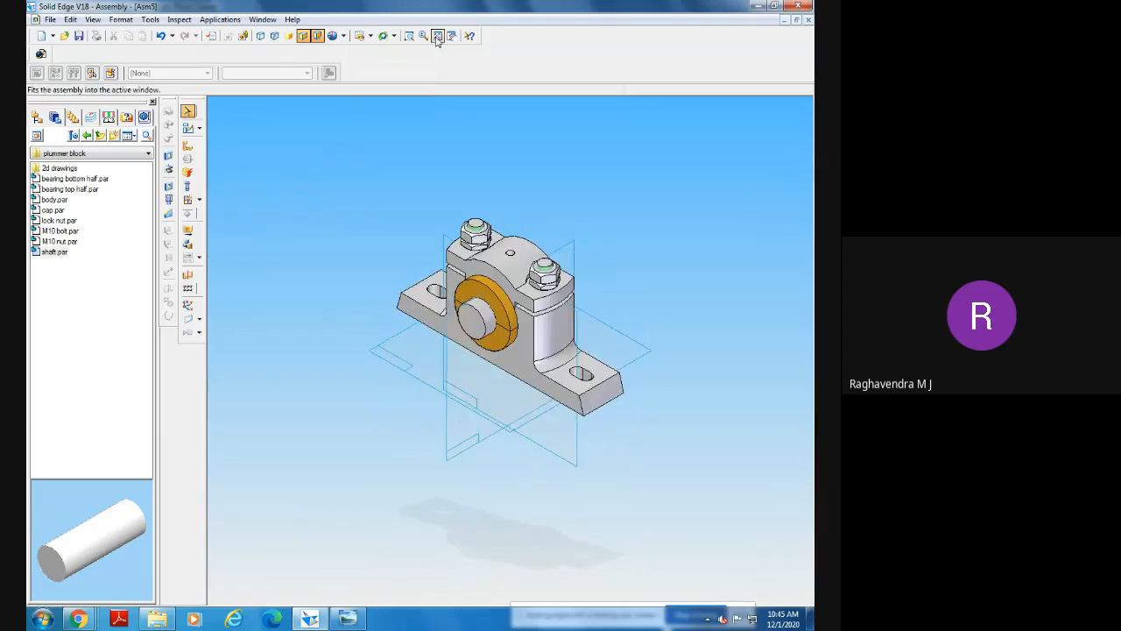
left_click(437, 36)
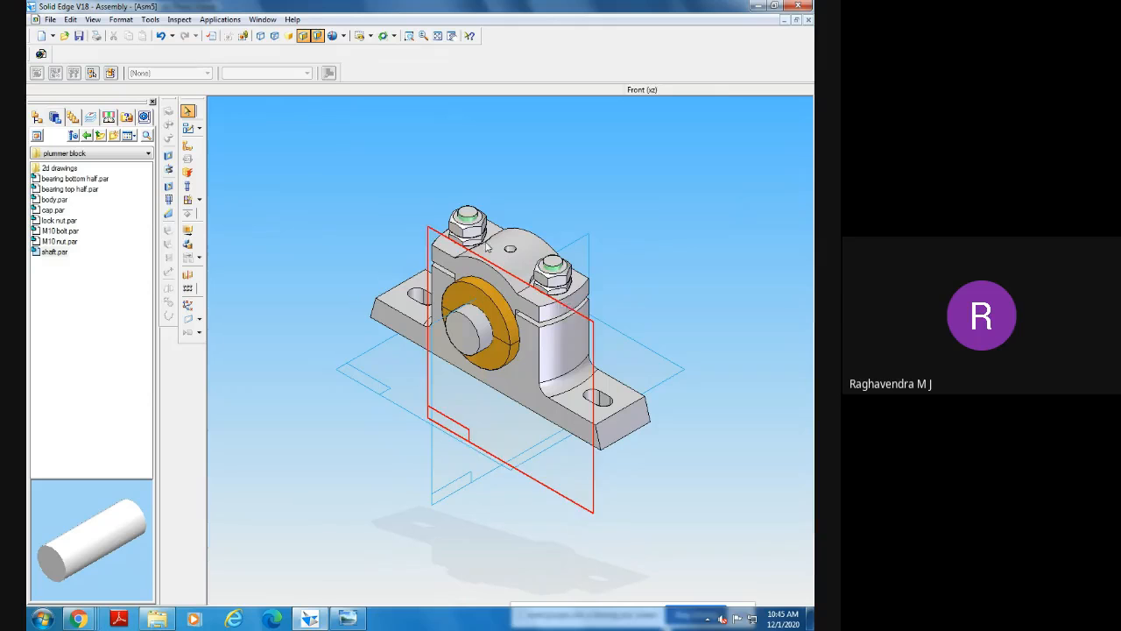
left_click(347, 618)
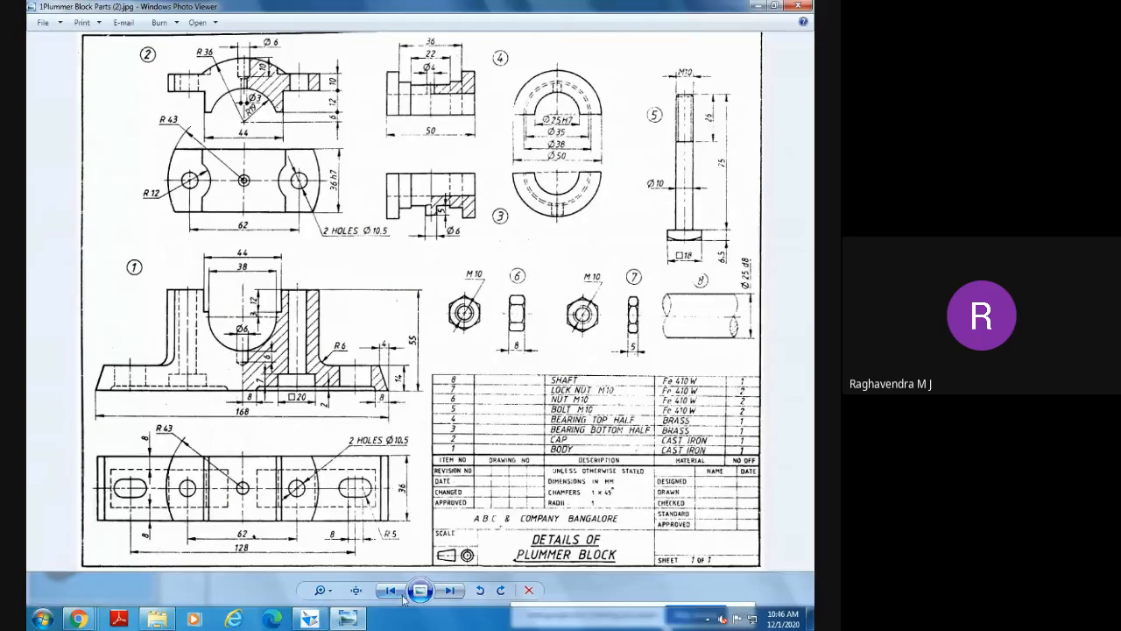
left_click(347, 619)
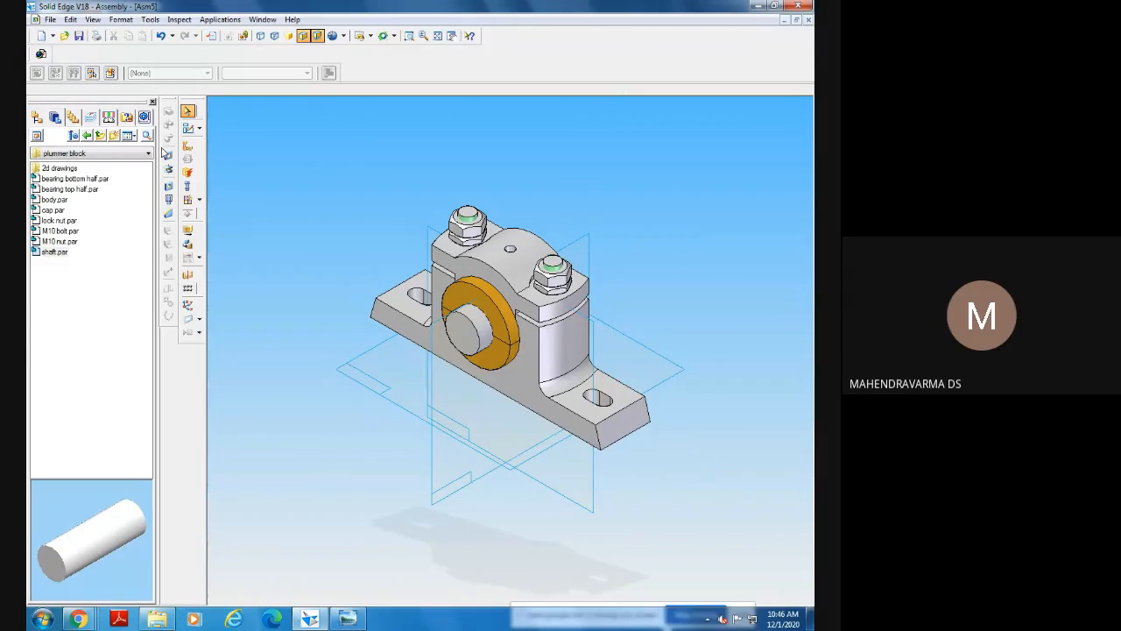
Save the assembly as "lummer block assmly.asm" in the plummer block folder.
left_click(50, 20)
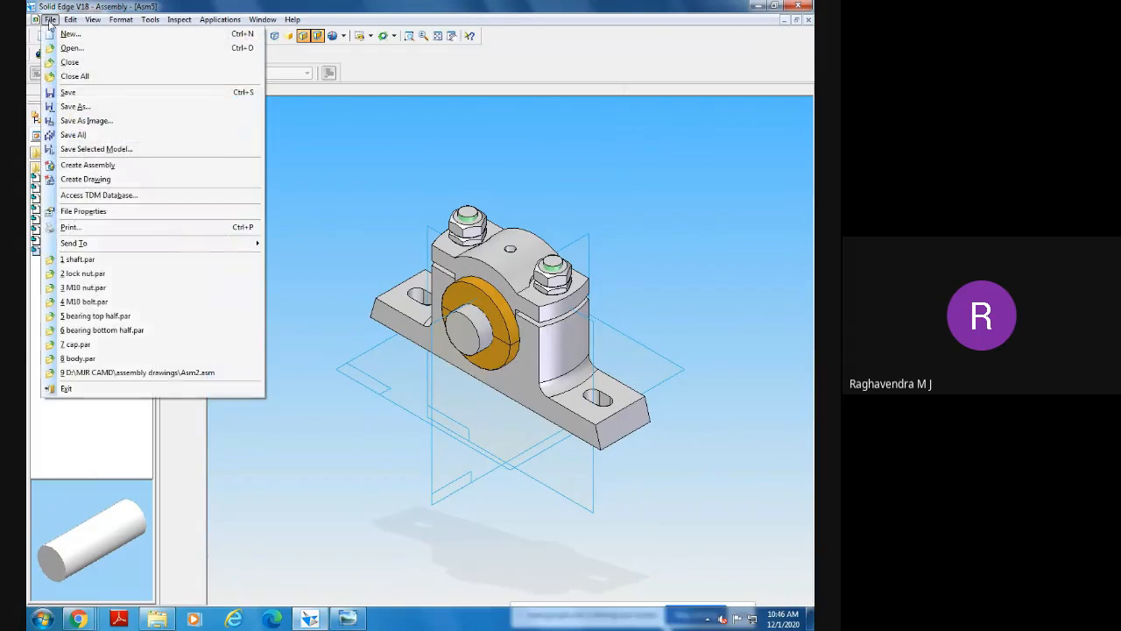
left_click(50, 20)
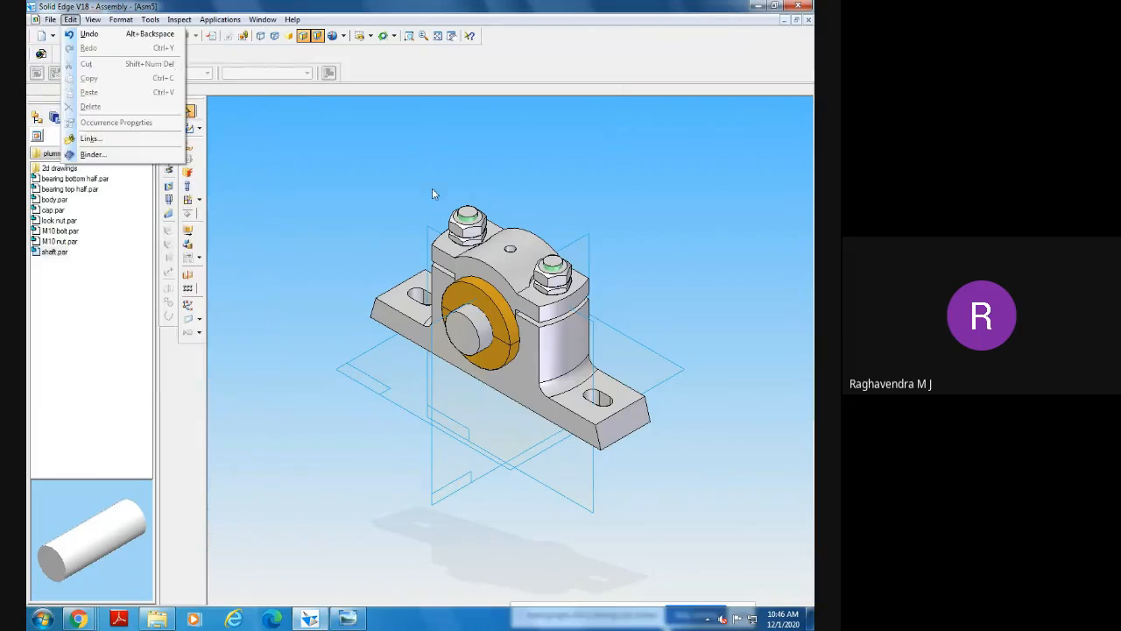
left_click(49, 20)
left_click(74, 106)
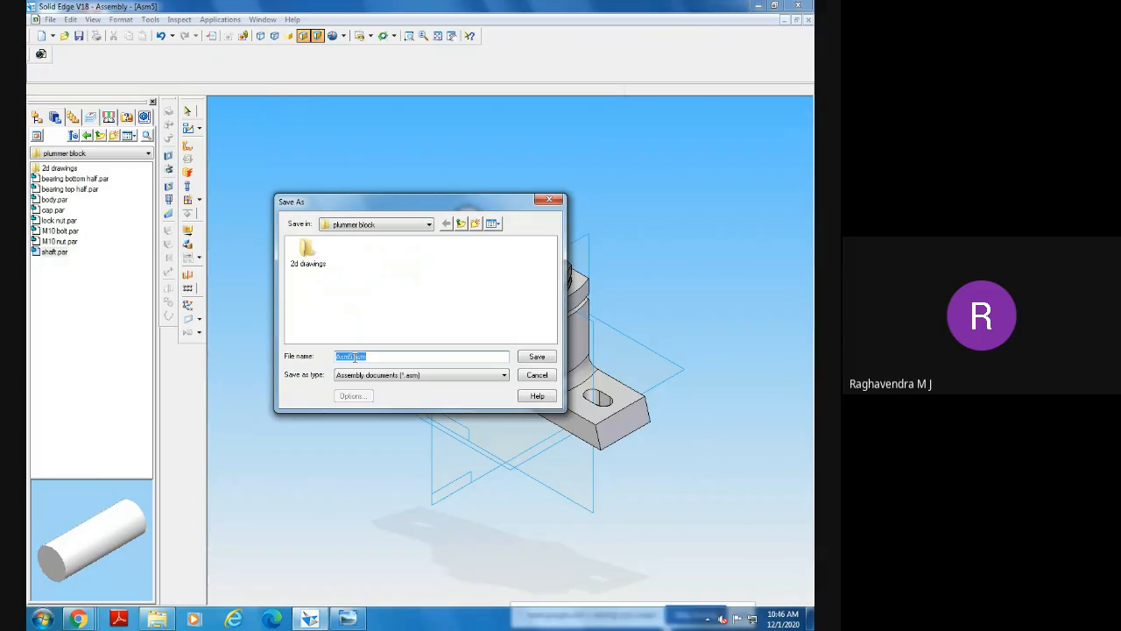
left_click_drag(352, 356, 332, 356)
type("fummer block asmly")
left_click(535, 357)
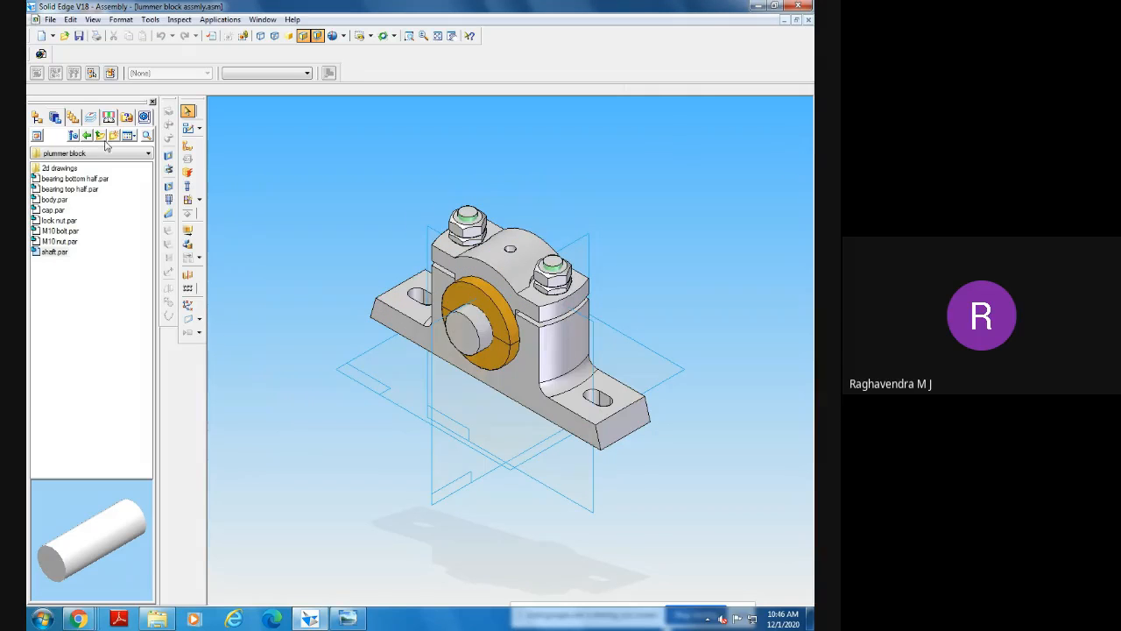
Create a drawing of the assembly from the normal.dft template, placing the front view as primary with its top and isometric views.
left_click(50, 19)
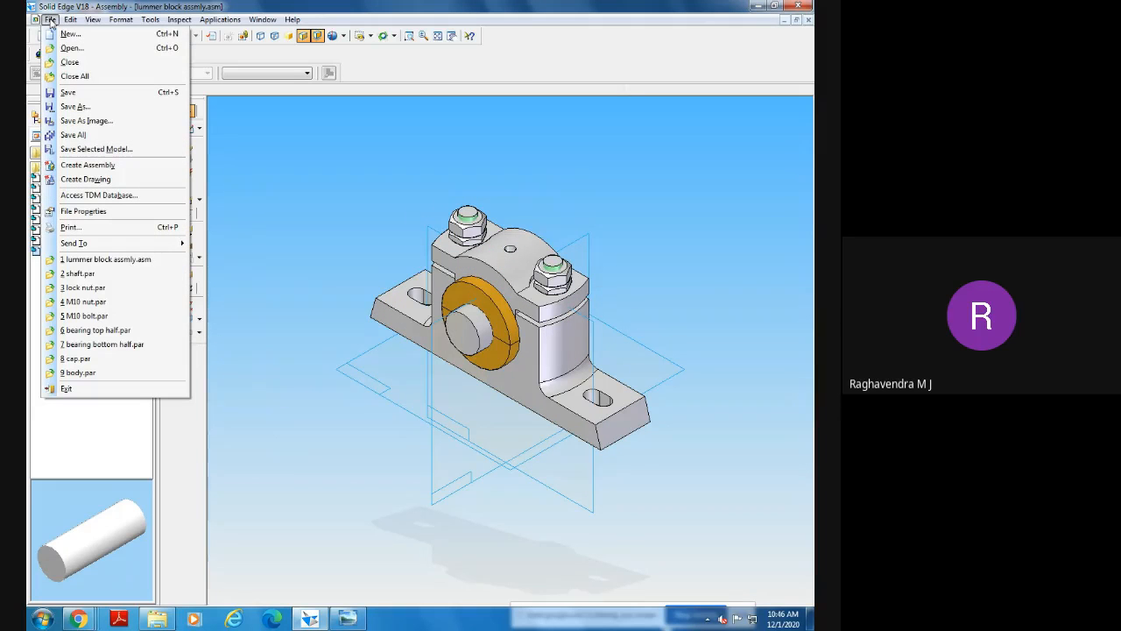
left_click(88, 179)
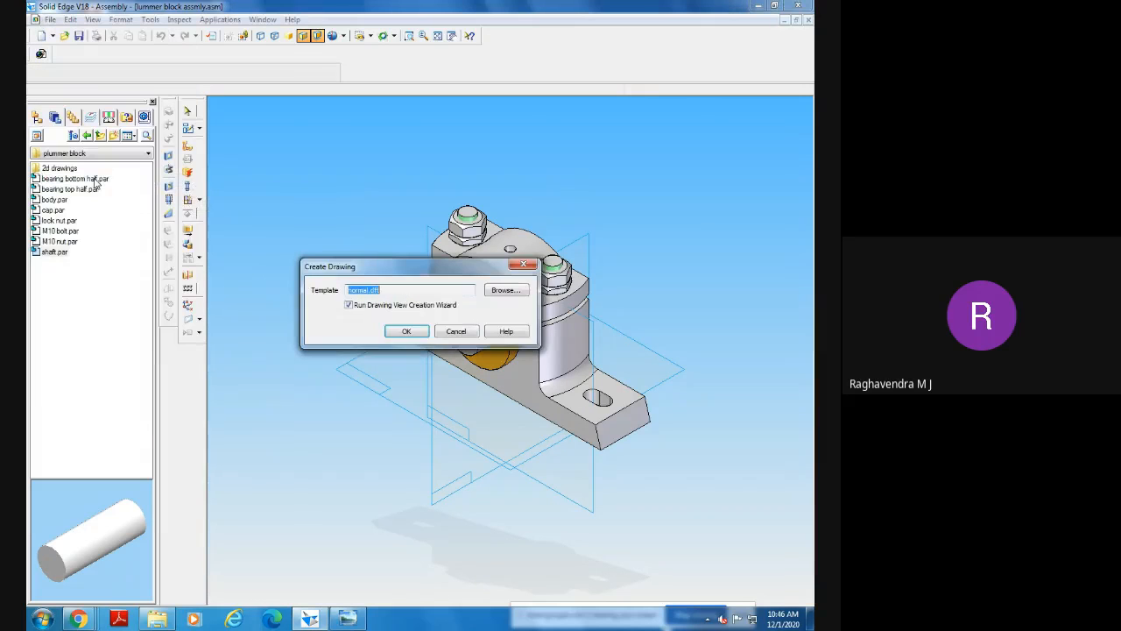
left_click(406, 331)
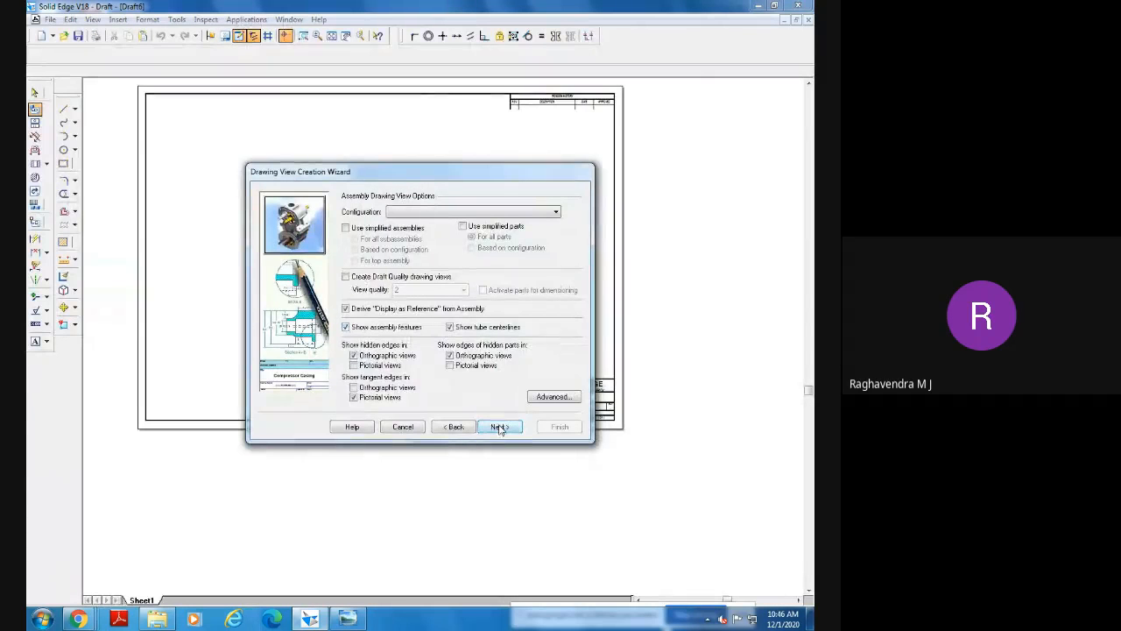
left_click(499, 426)
left_click(368, 232)
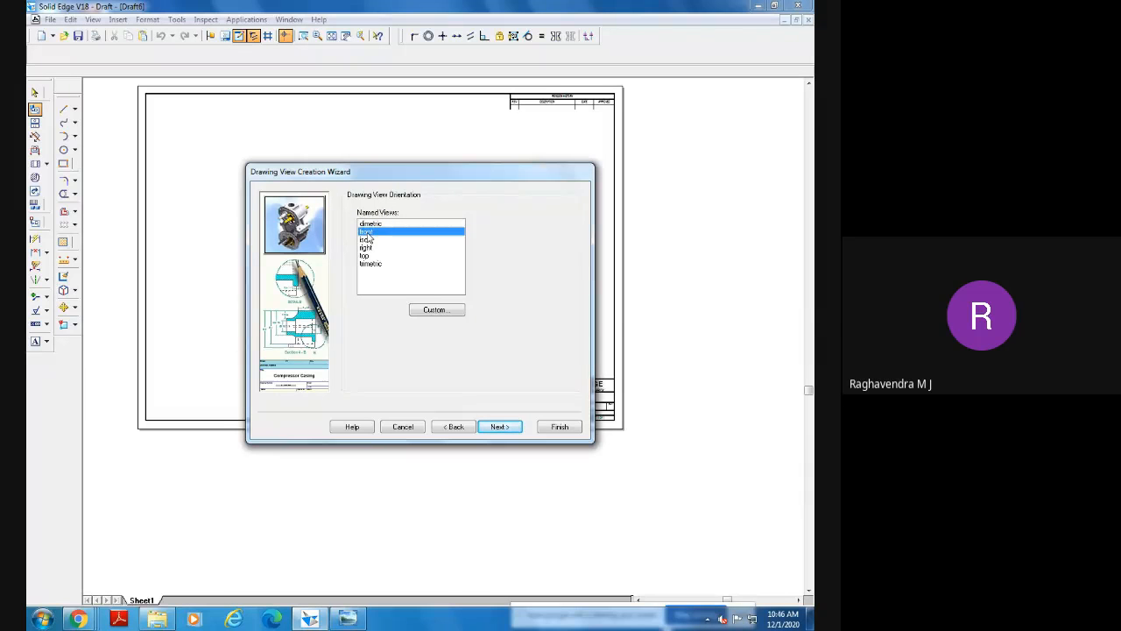
left_click(500, 426)
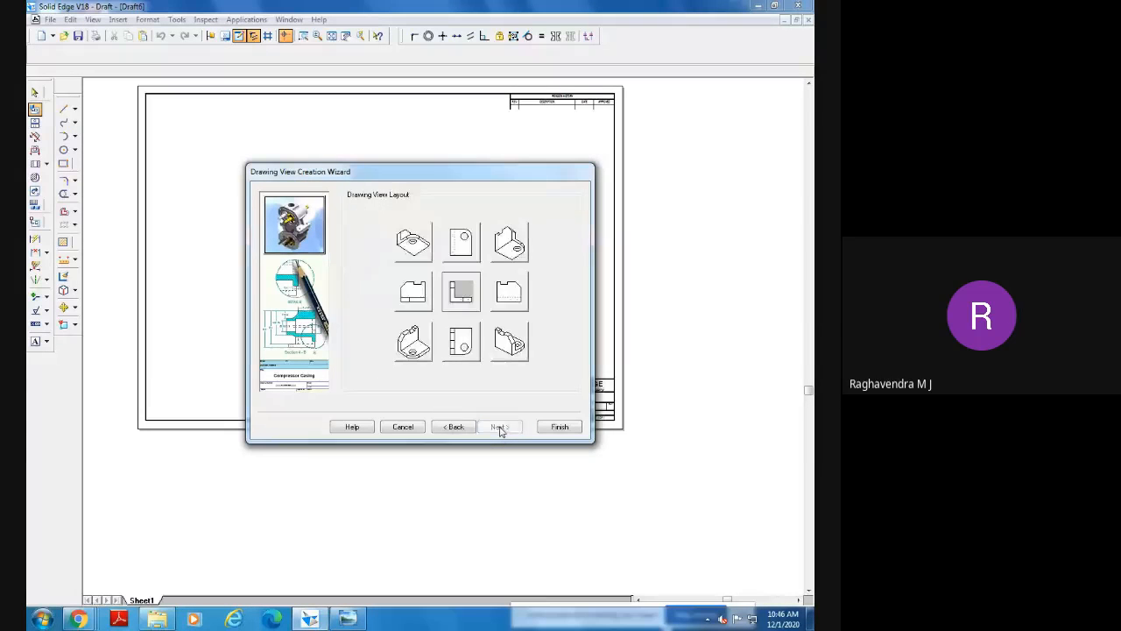
left_click(559, 427)
left_click(325, 256)
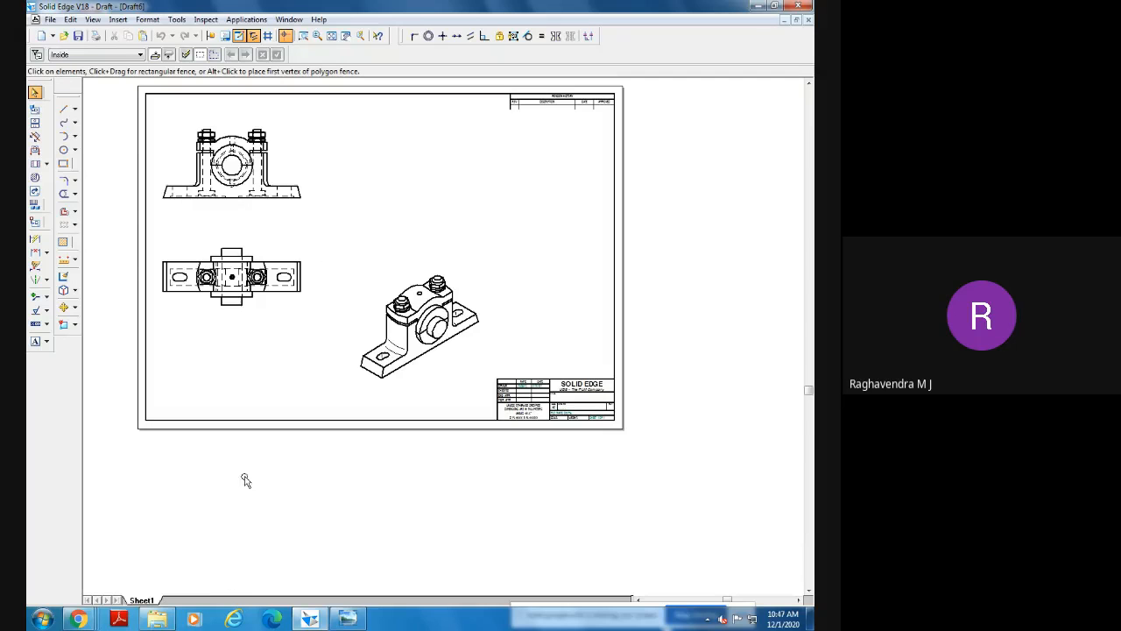
Set the drawing sheet's background to A4-Sheet and hide the background.
left_click(334, 41)
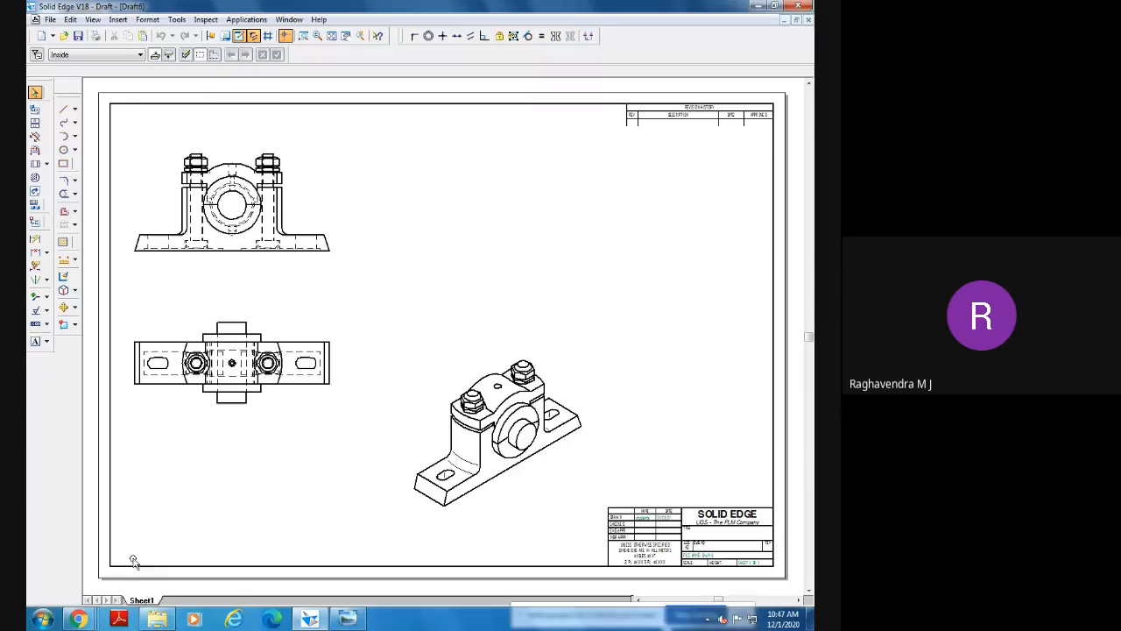
right_click(141, 599)
left_click(181, 588)
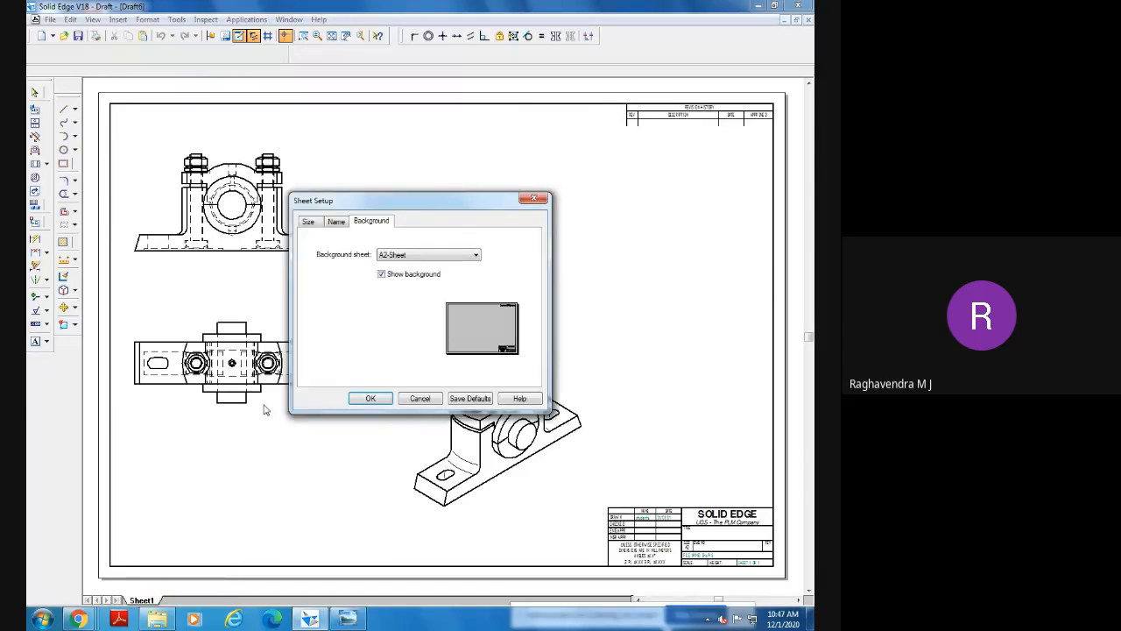
left_click(404, 257)
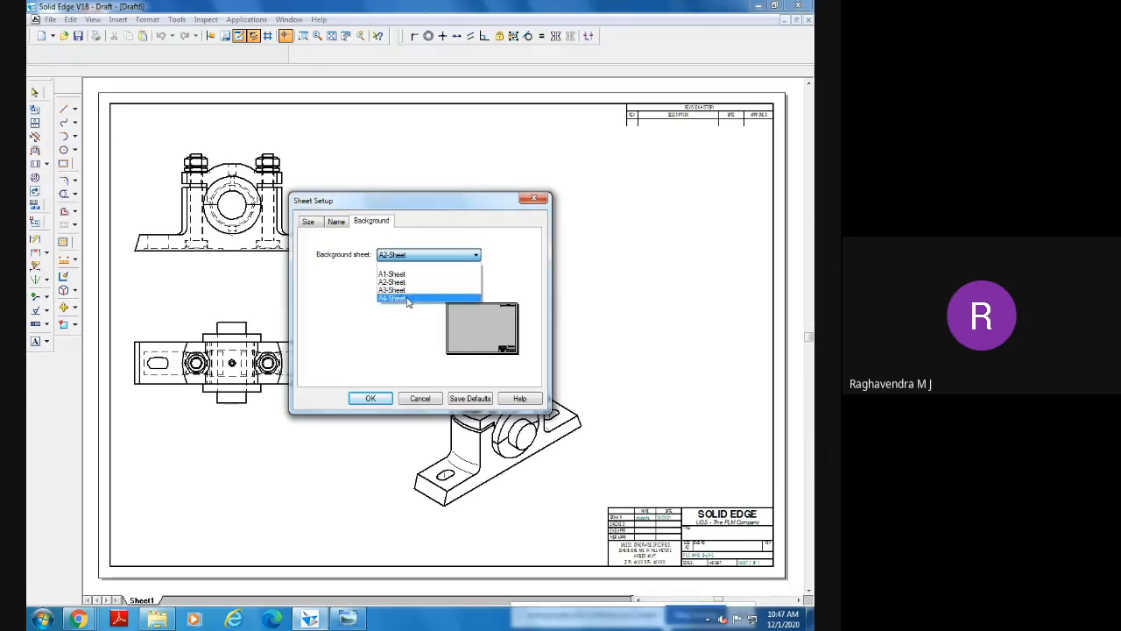
left_click(405, 294)
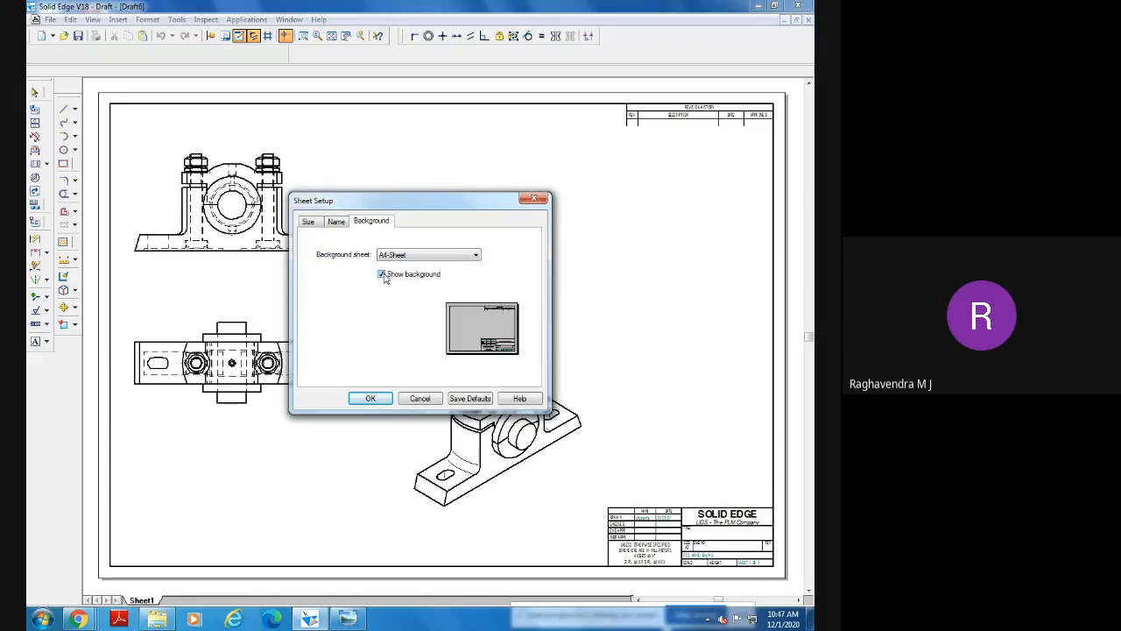
left_click(382, 274)
left_click(371, 399)
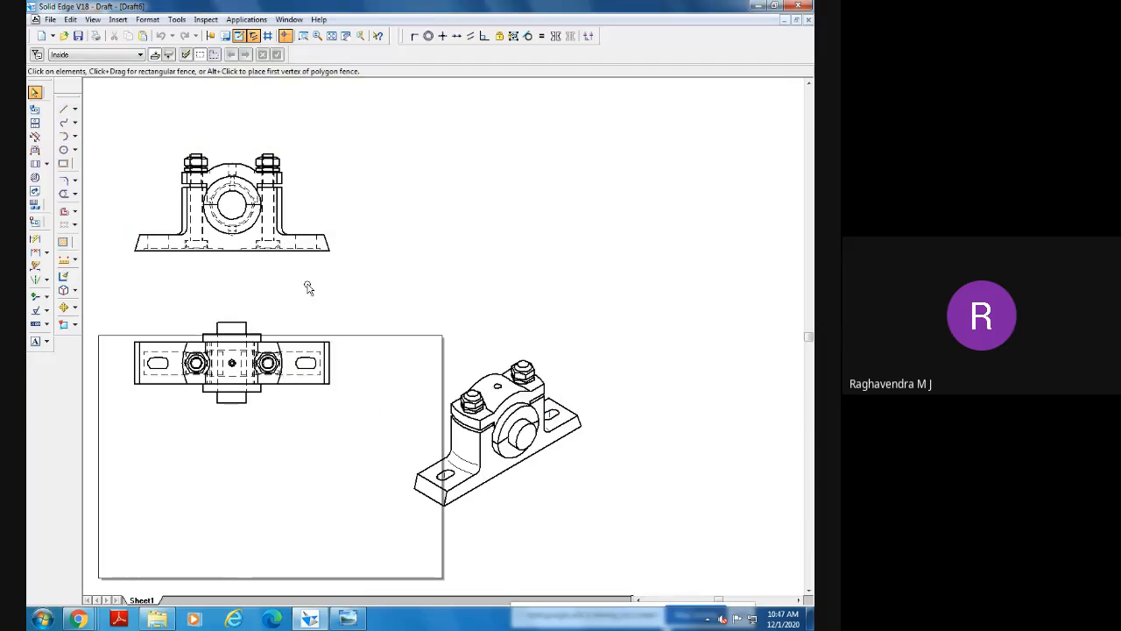
Move the top view and the front view above it onto the A4 sheet, and place the pictorial view beside them.
left_click_drag(260, 413, 242, 565)
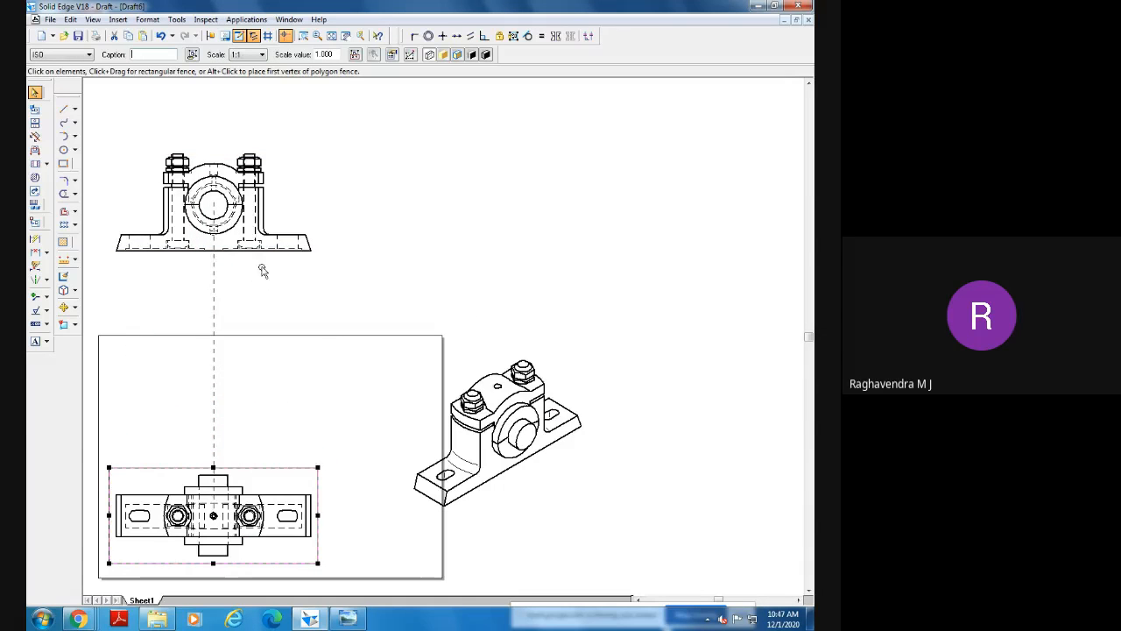
left_click_drag(263, 257, 262, 473)
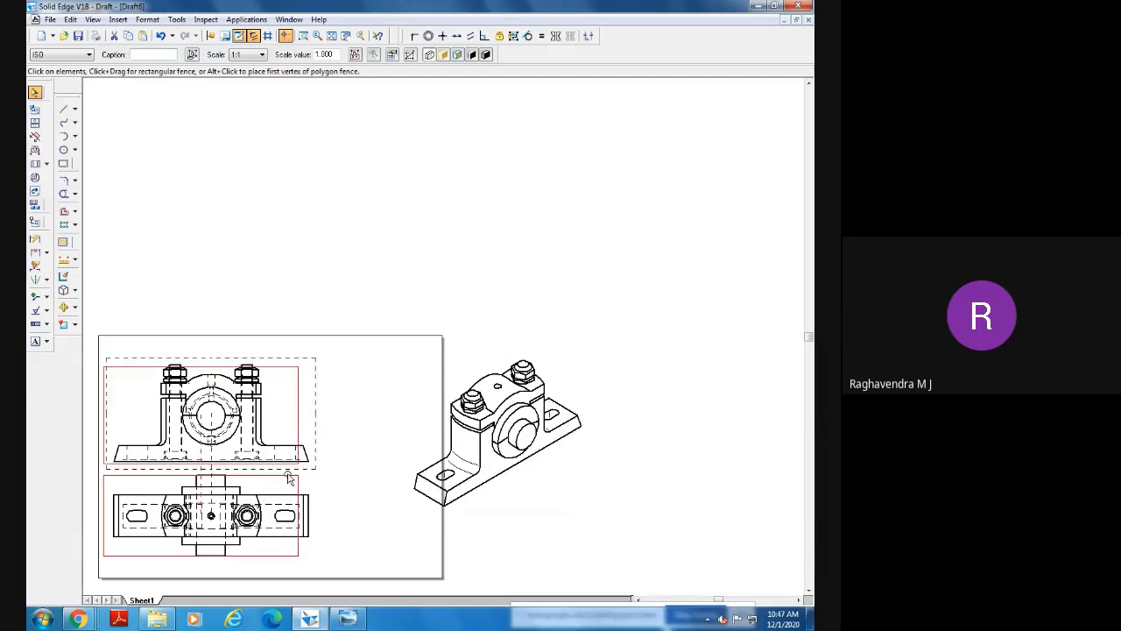
left_click(390, 475)
left_click_drag(437, 521, 324, 497)
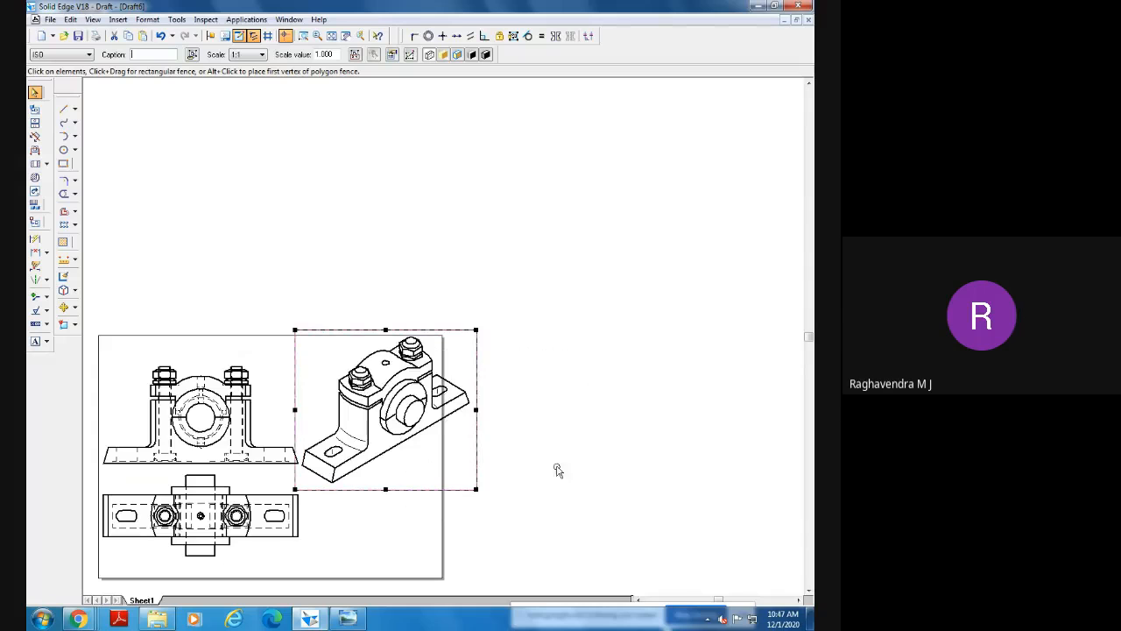
left_click(331, 36)
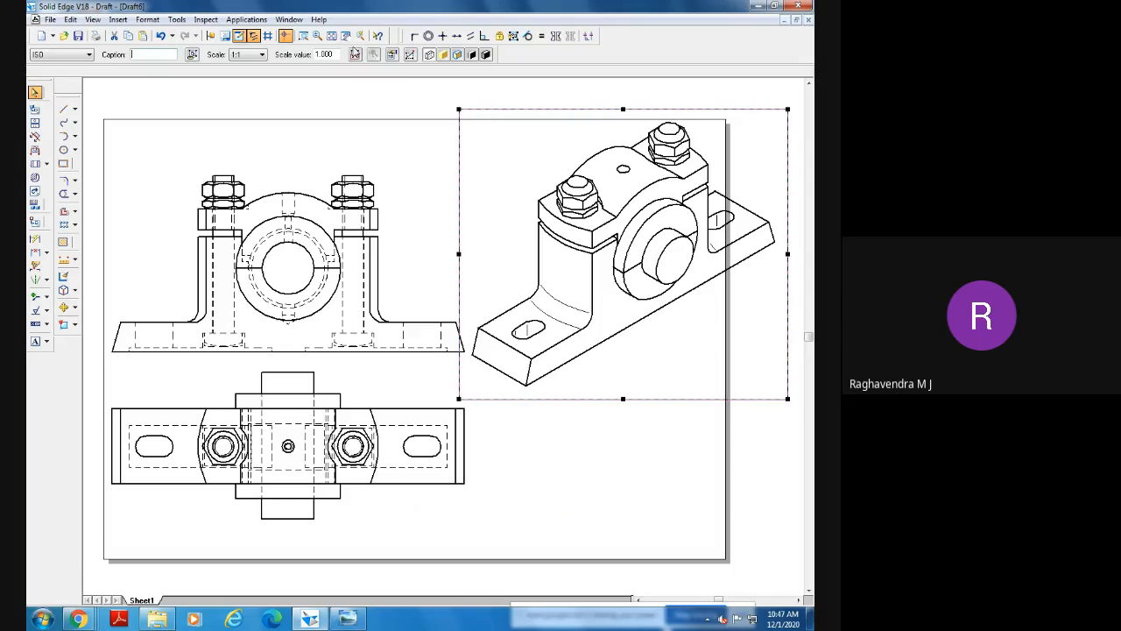
Set the pictorial view's scale to 1:2 and reposition it in the sheet's upper right area.
right_click(637, 401)
left_click(669, 385)
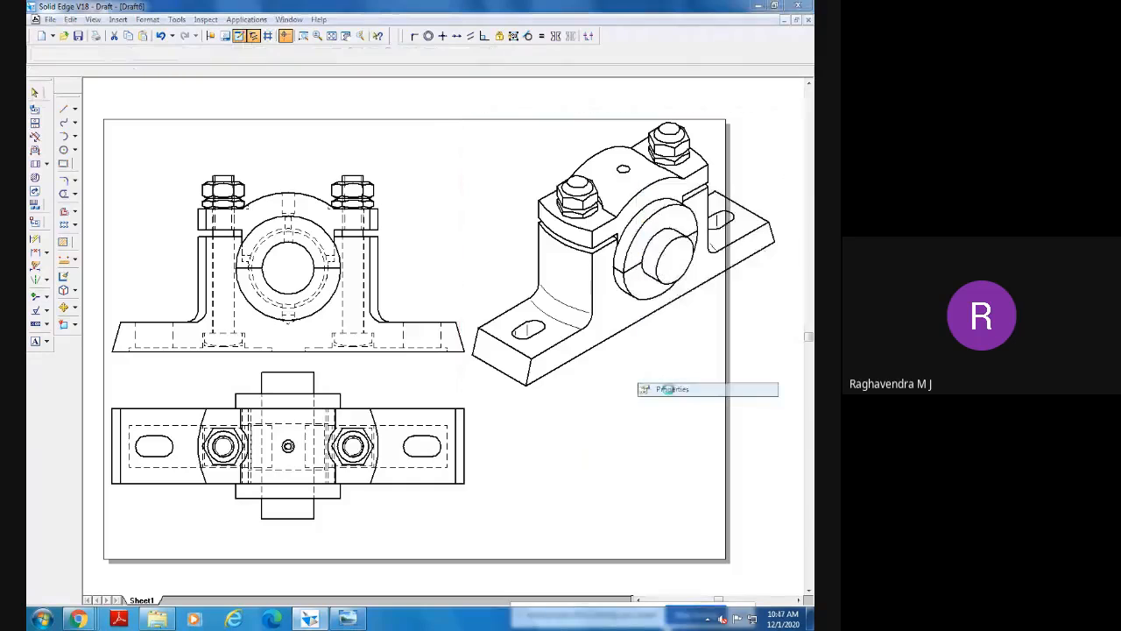
left_click(293, 131)
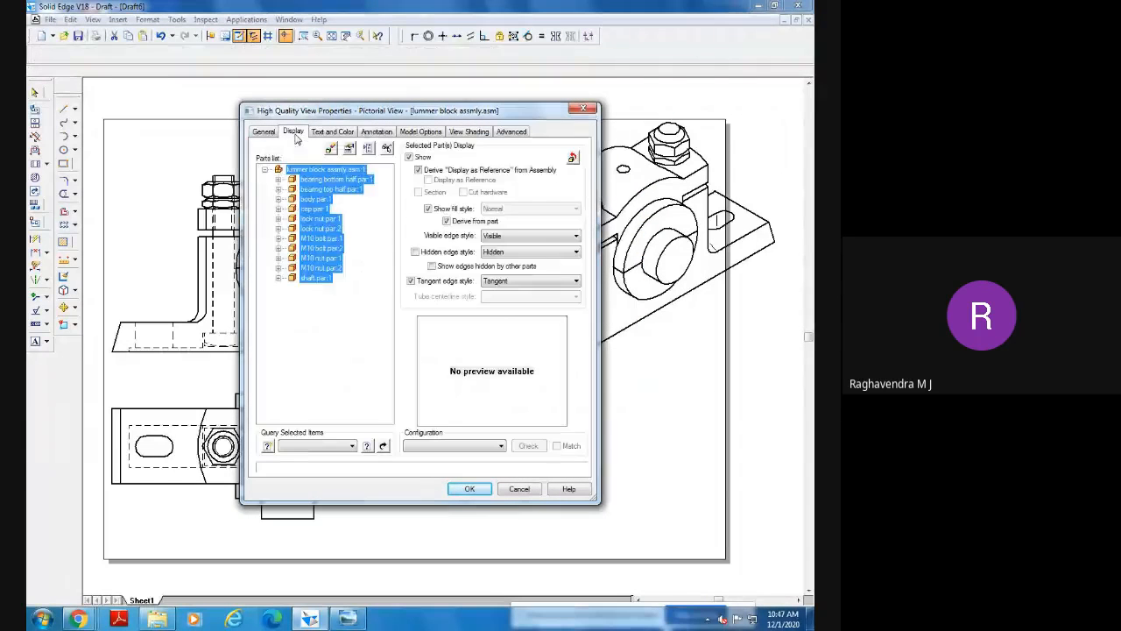
left_click(264, 133)
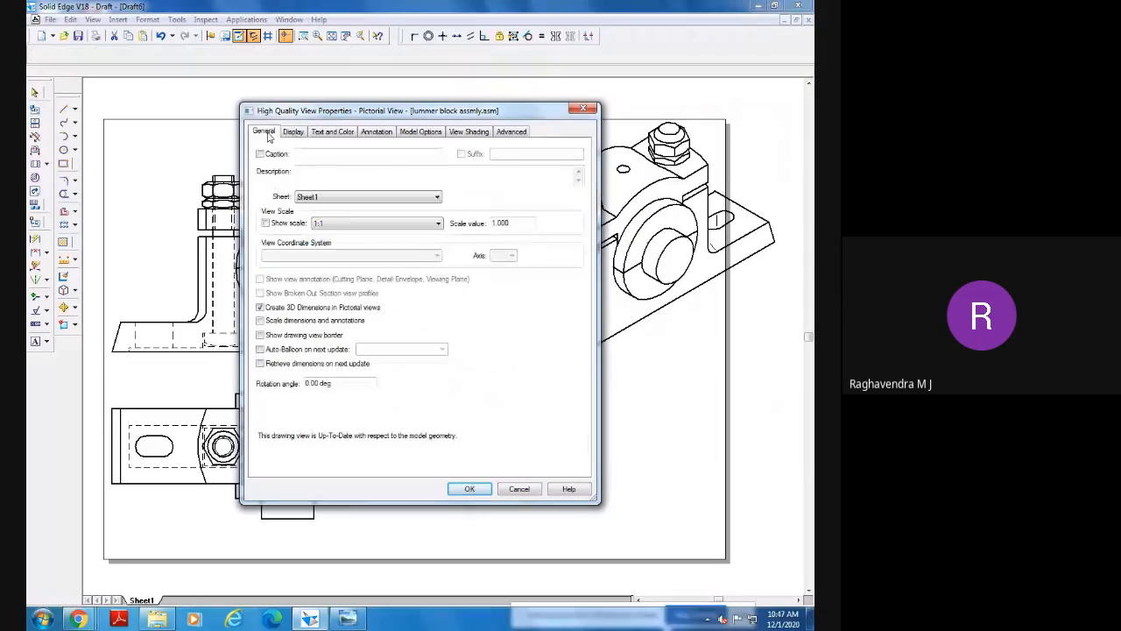
left_click(373, 223)
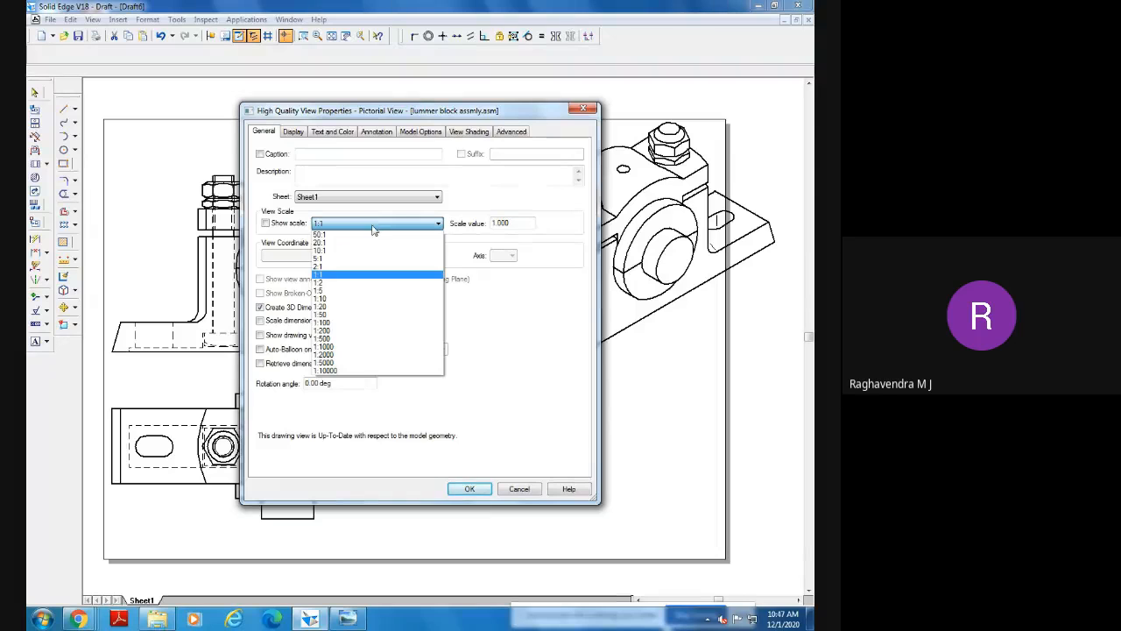
left_click(359, 283)
left_click(471, 488)
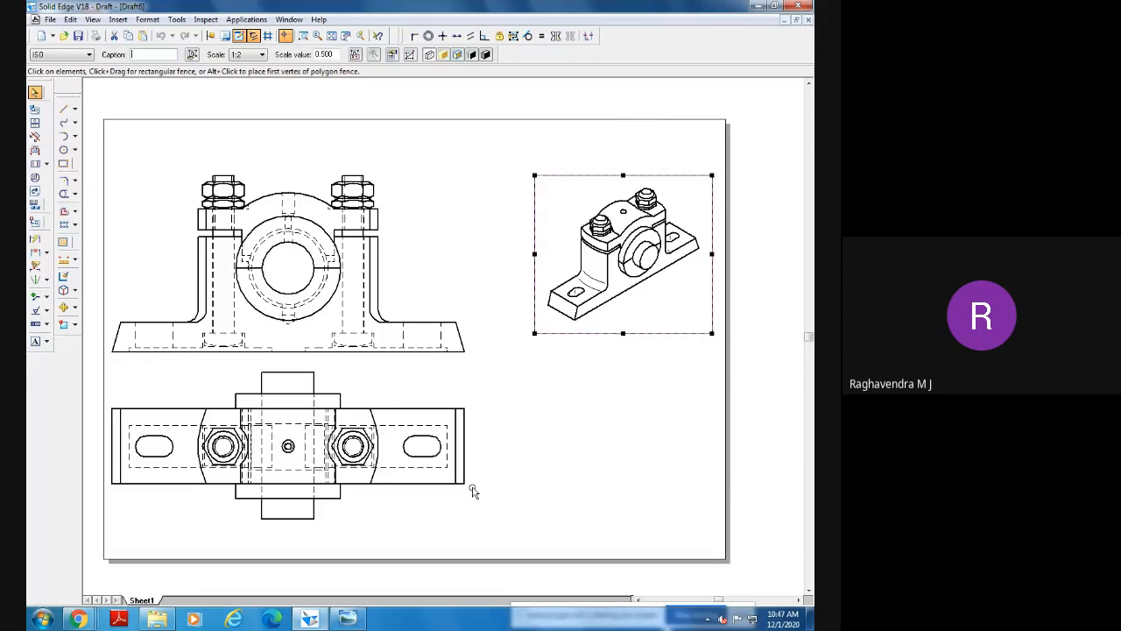
left_click(591, 450)
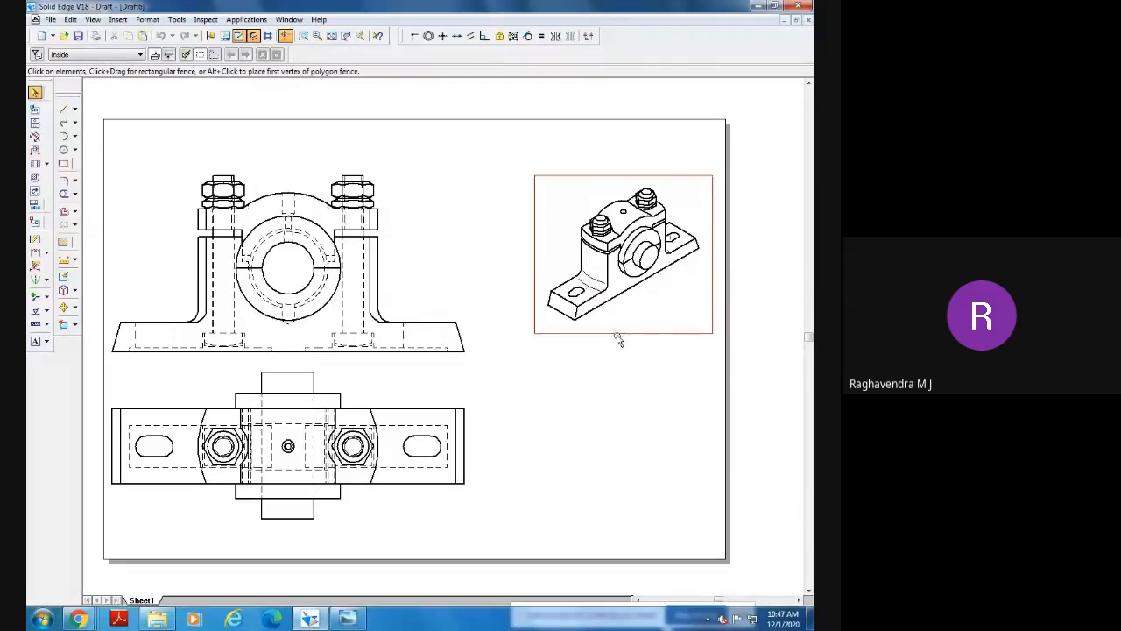
left_click_drag(618, 335, 593, 310)
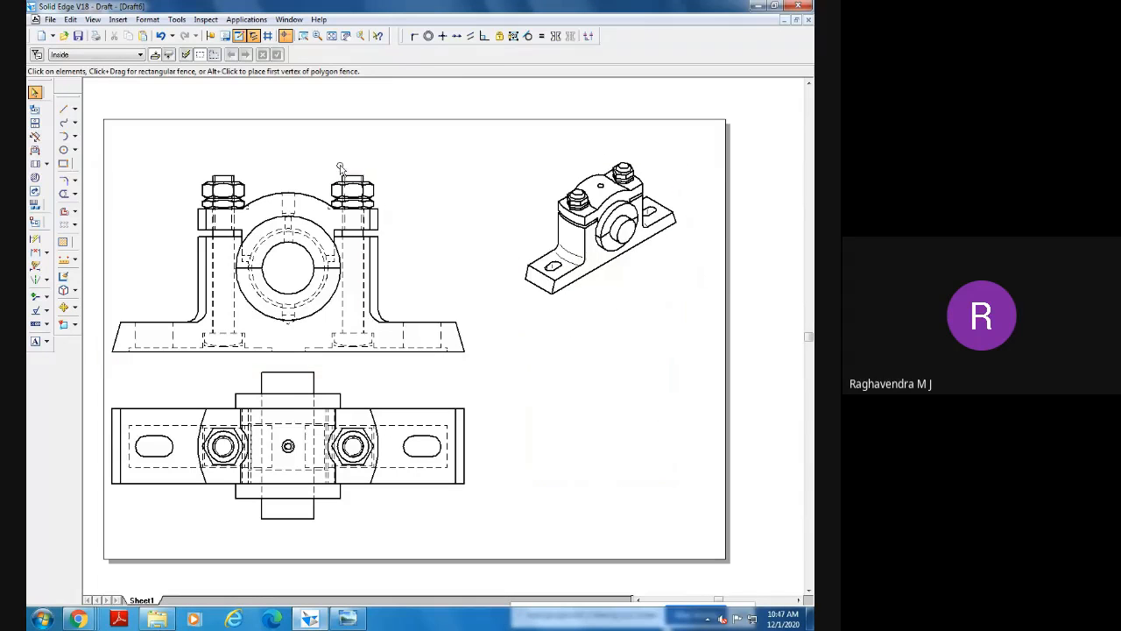
Move the front view up and slightly right on the sheet, keeping the top view aligned beneath it.
left_click_drag(343, 170, 353, 135)
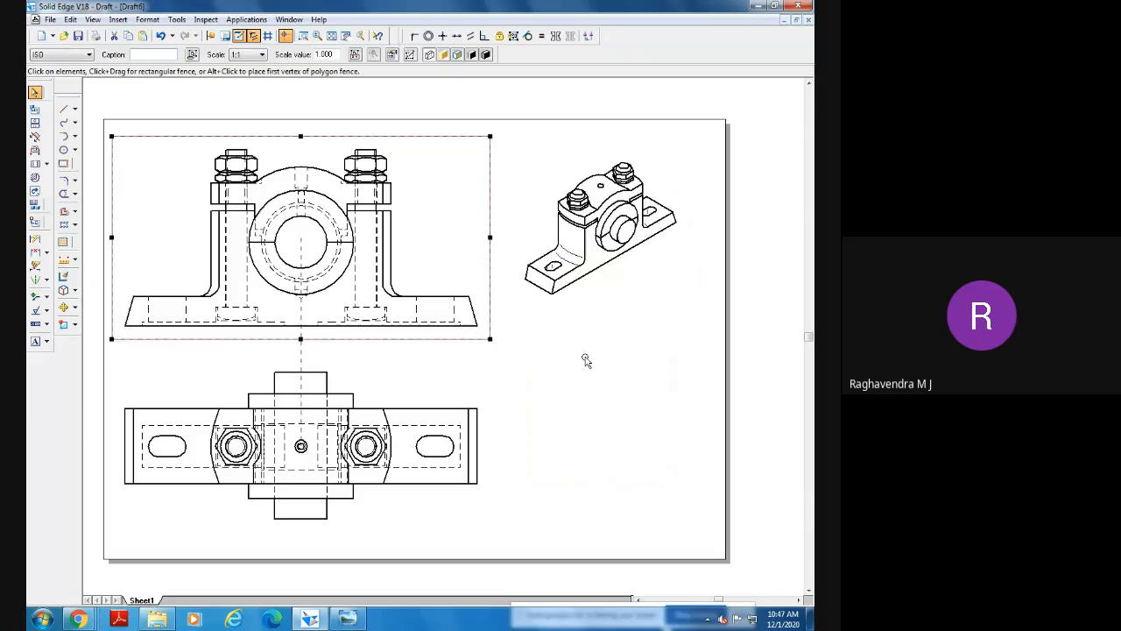
left_click(583, 359)
Set the pictorial view to display shaded with edges and update the drawing views.
right_click(584, 229)
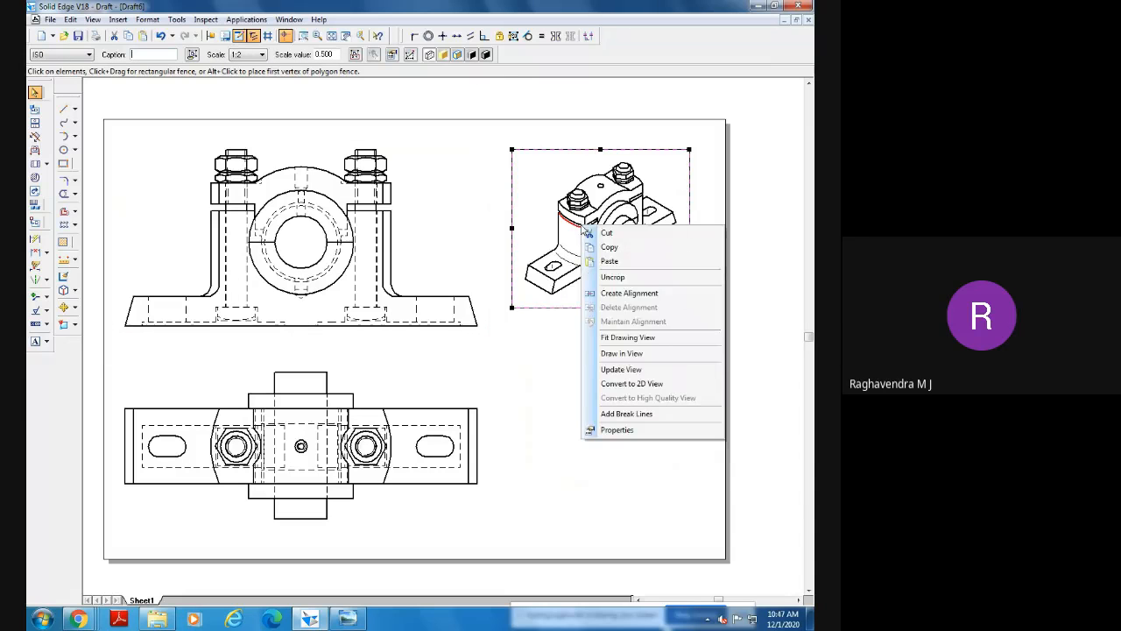
left_click(571, 233)
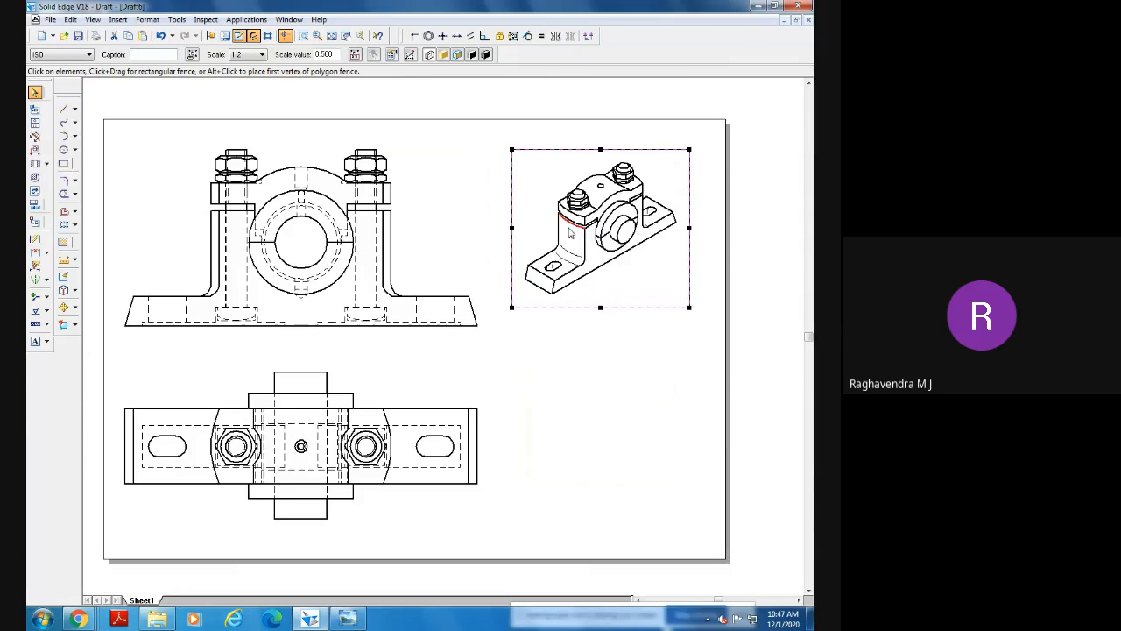
left_click(486, 54)
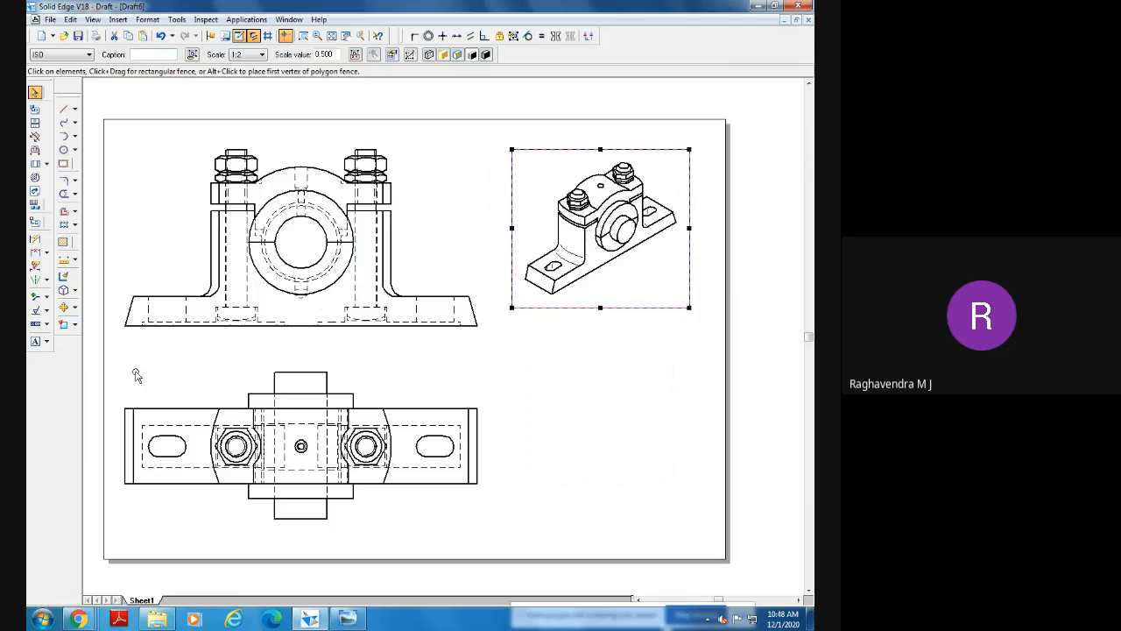
left_click(37, 194)
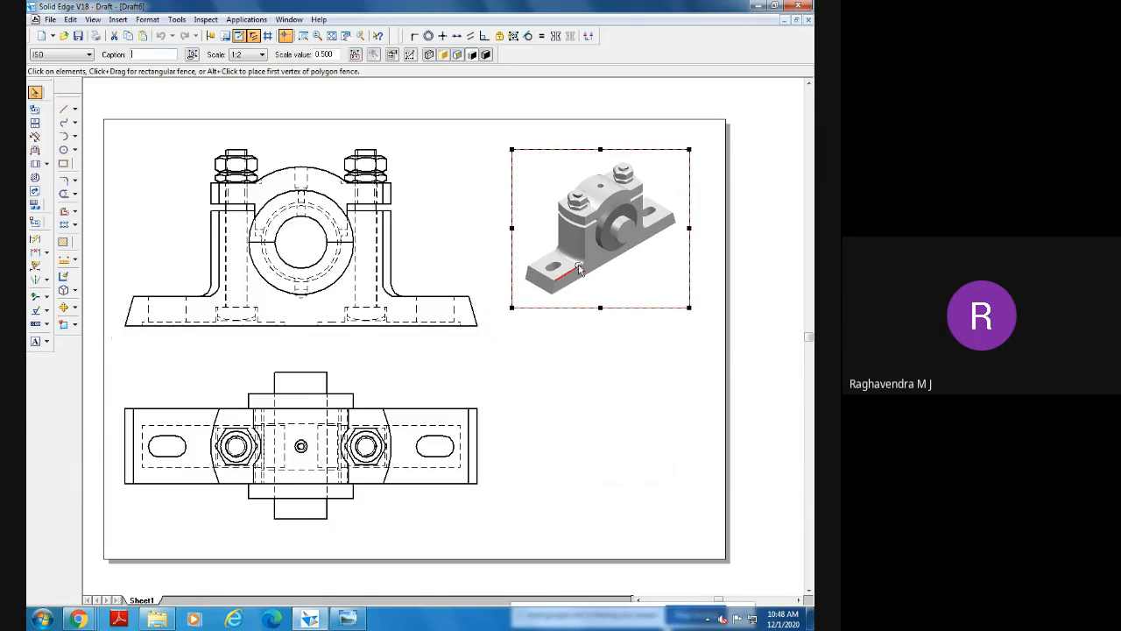
left_click(657, 366)
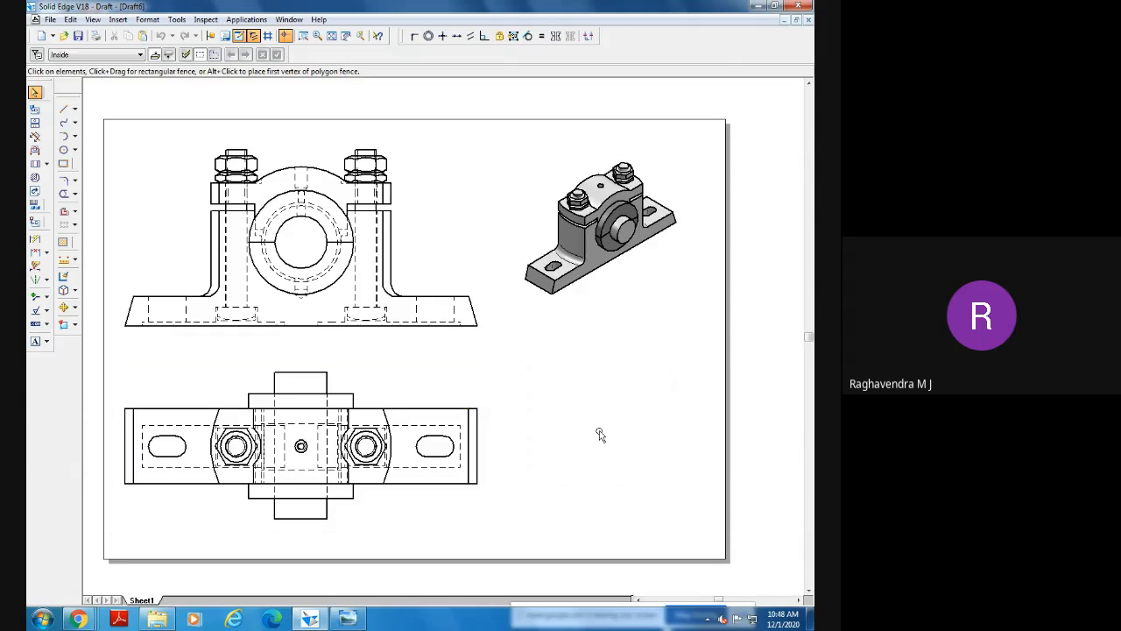
Turn off the hidden edge style for all parts in the front view.
right_click(323, 293)
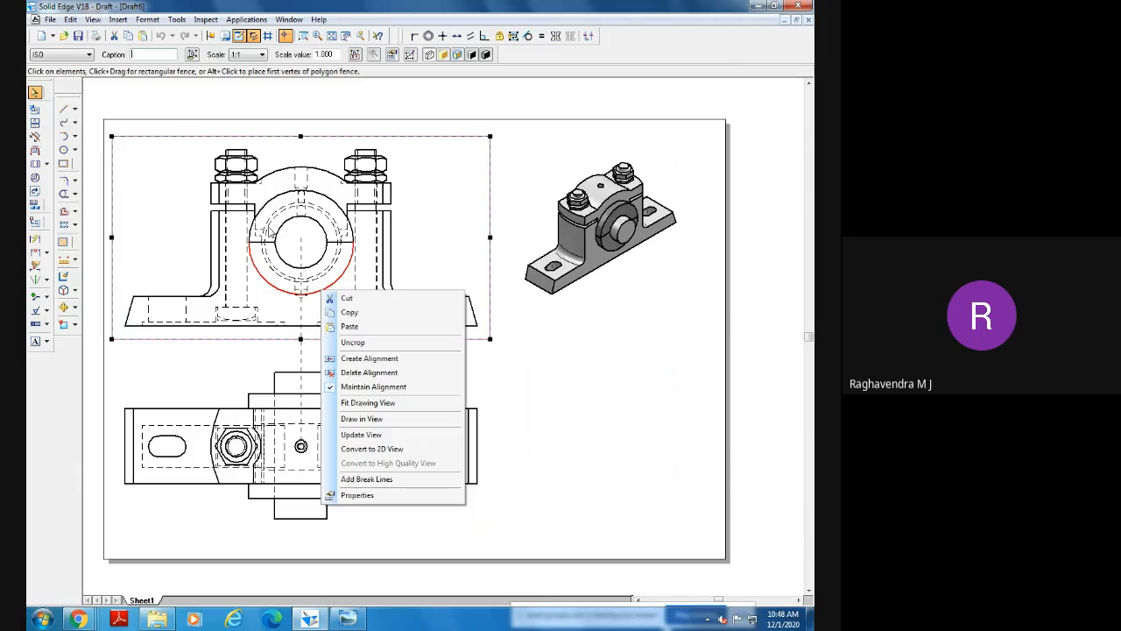
left_click(382, 496)
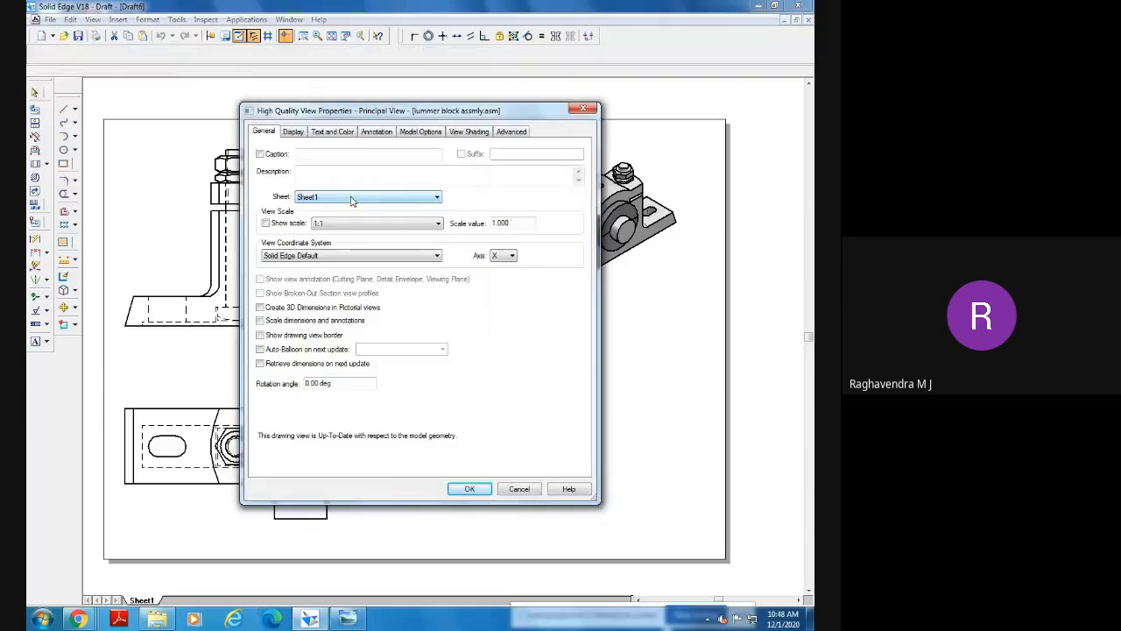
left_click(296, 133)
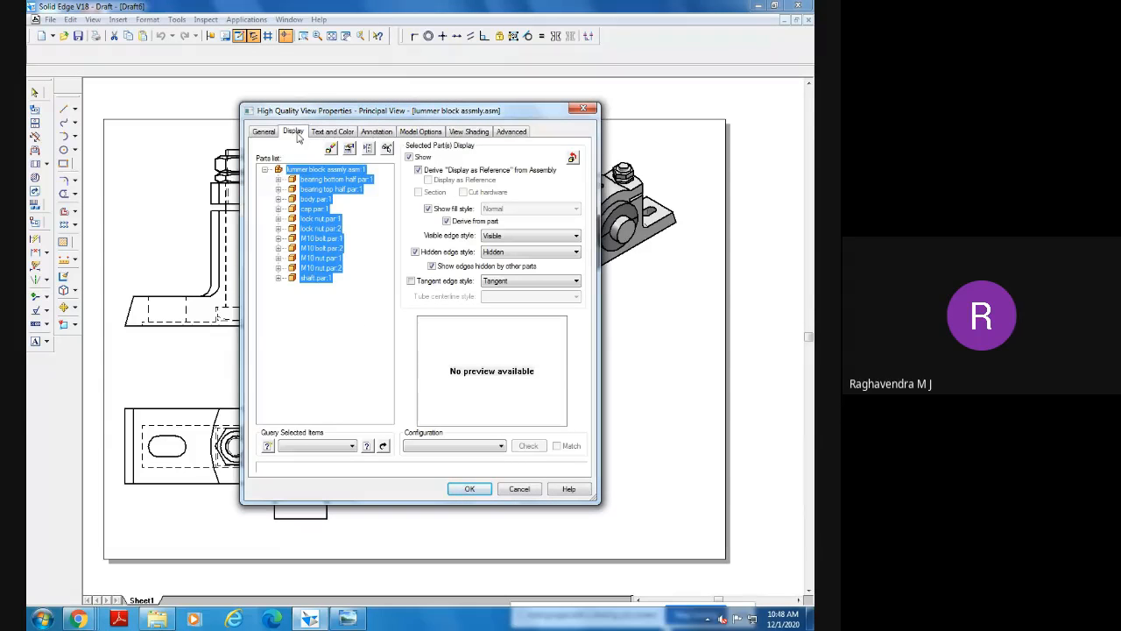
left_click(415, 252)
left_click(419, 331)
left_click(471, 488)
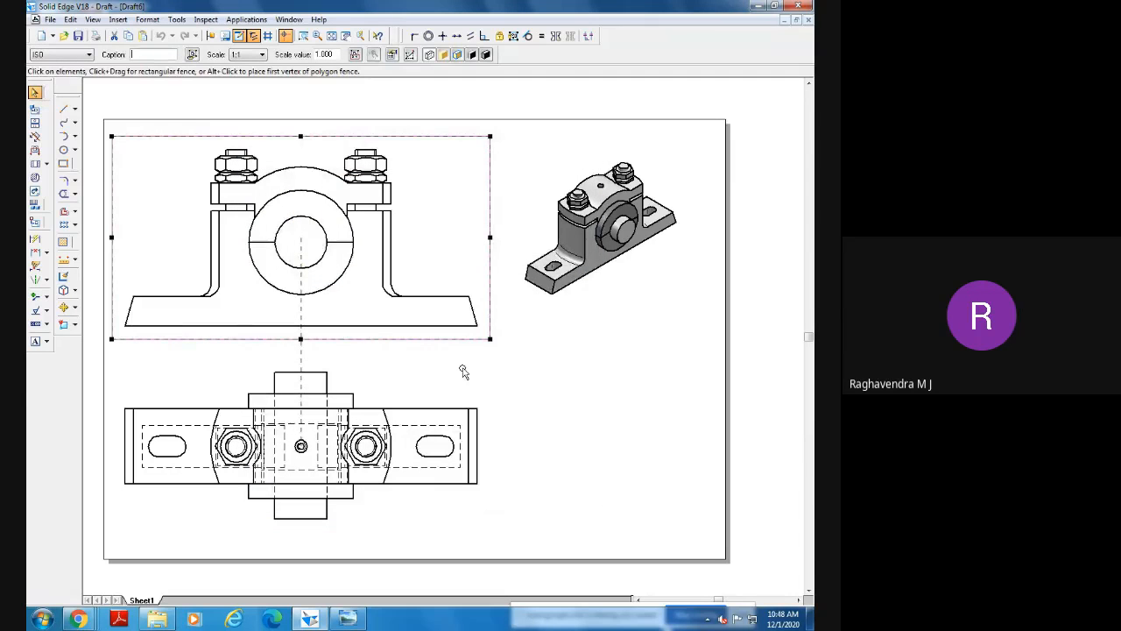
left_click(364, 275)
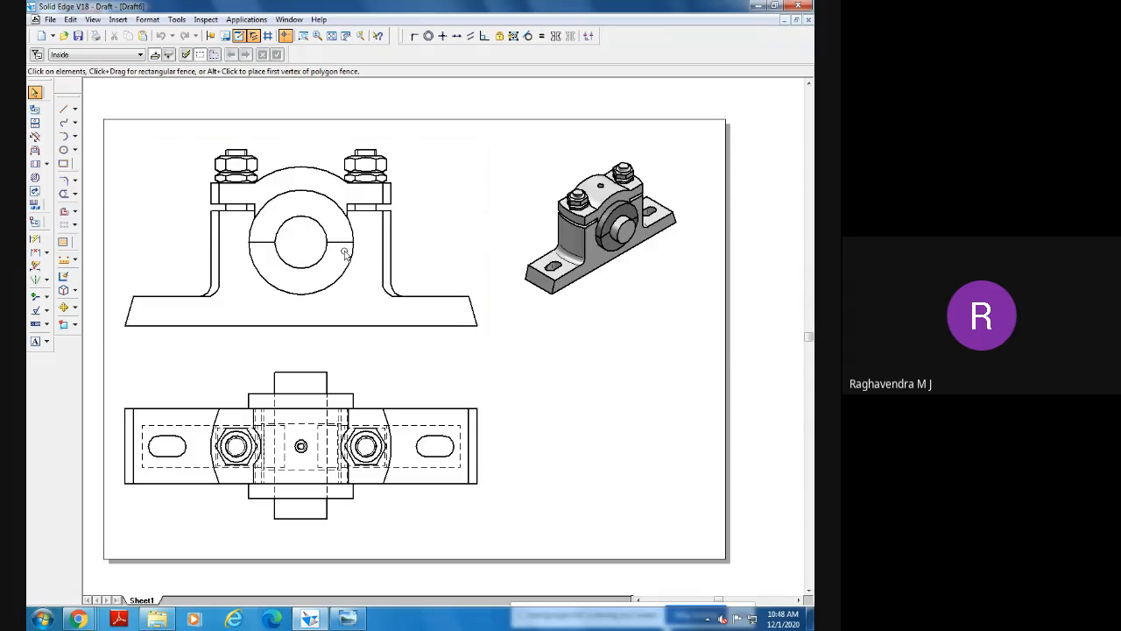
Turn the hidden edge style back on for all parts in the front view.
left_click(442, 324)
right_click(443, 324)
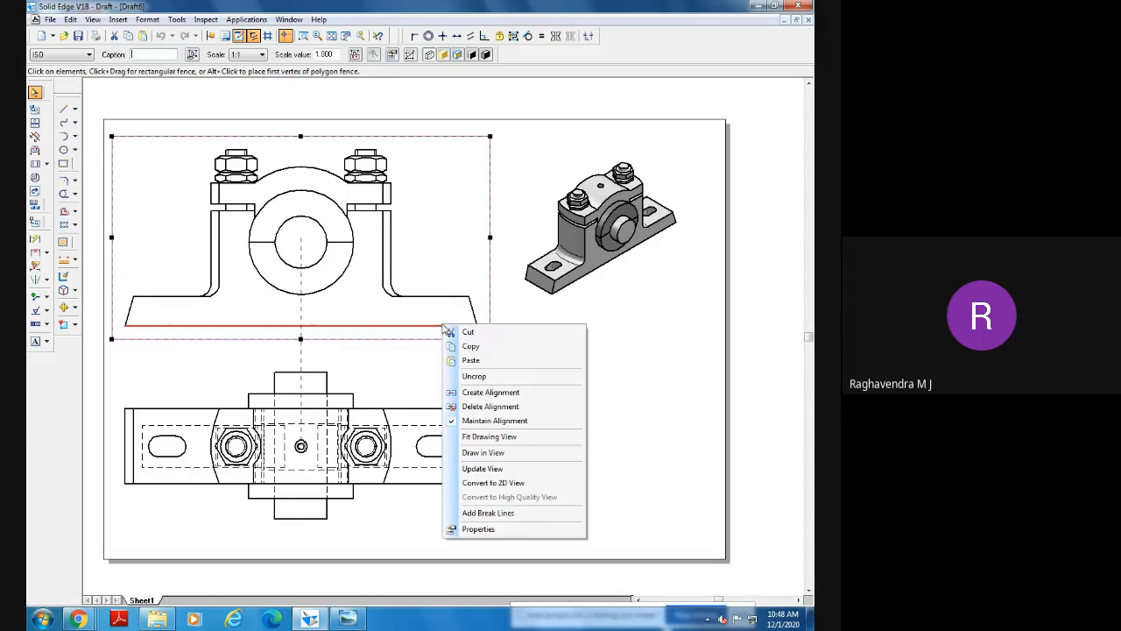
left_click(486, 529)
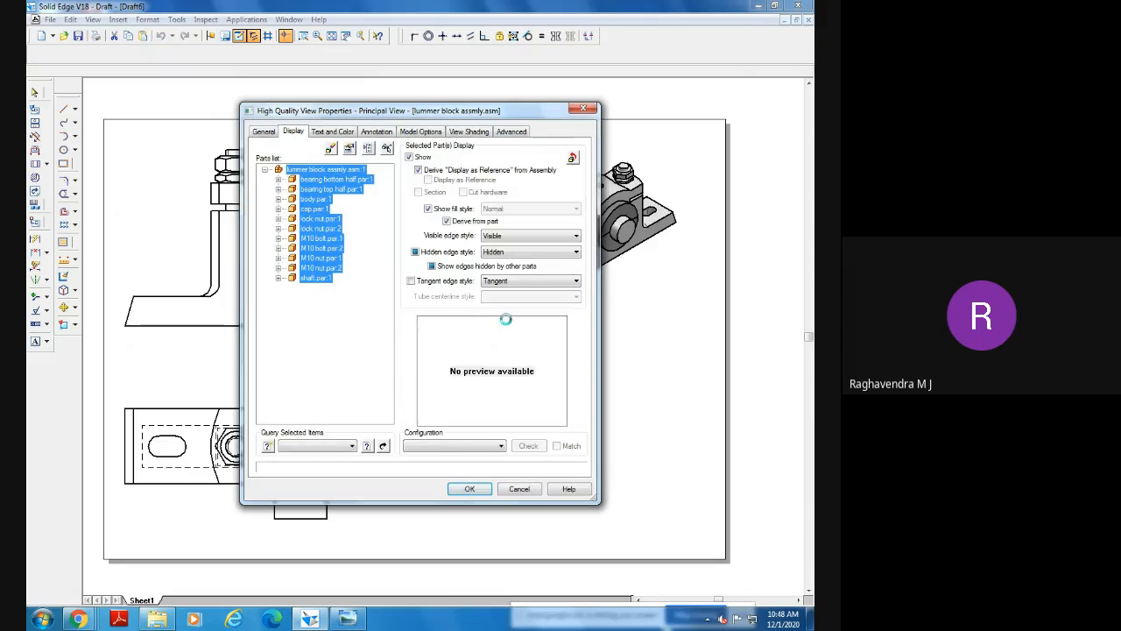
left_click(415, 253)
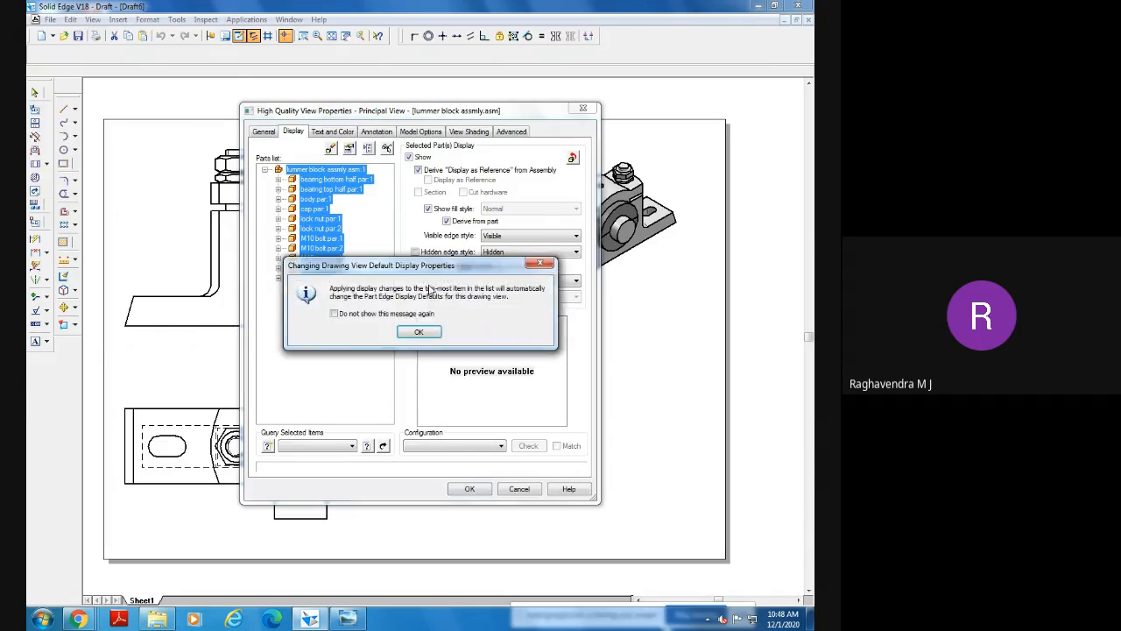
left_click(425, 332)
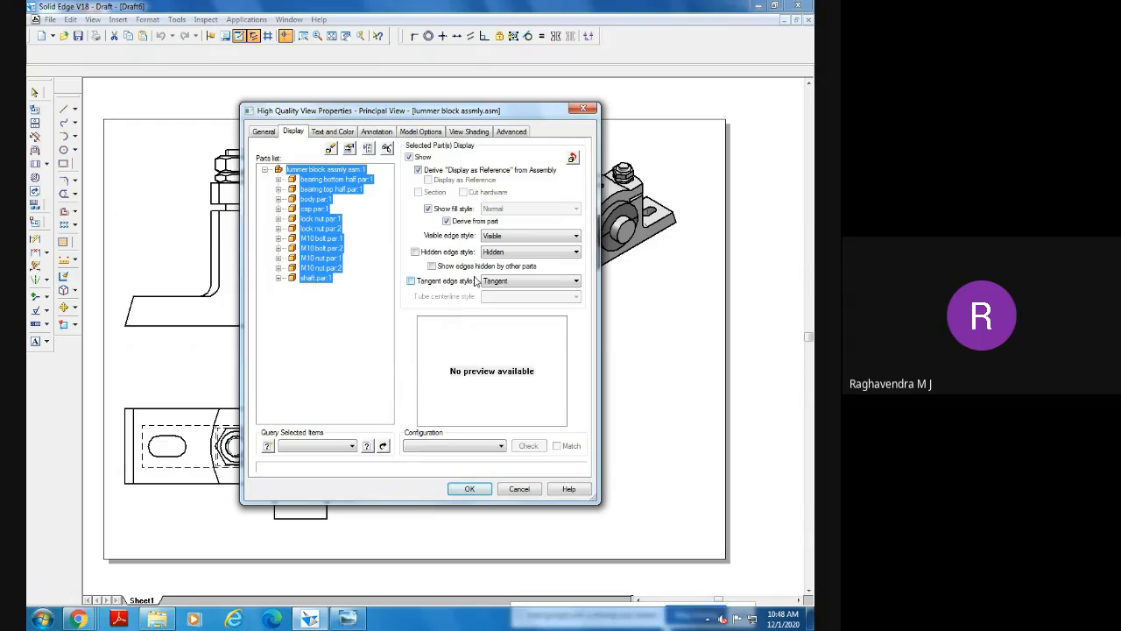
left_click(425, 254)
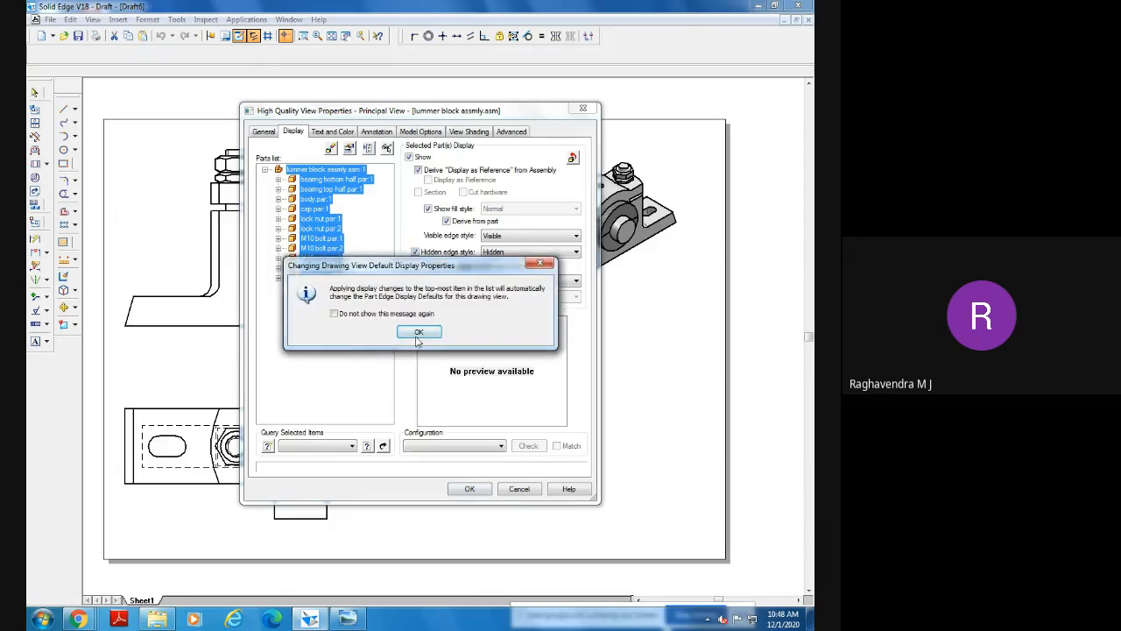
left_click(420, 335)
left_click(470, 487)
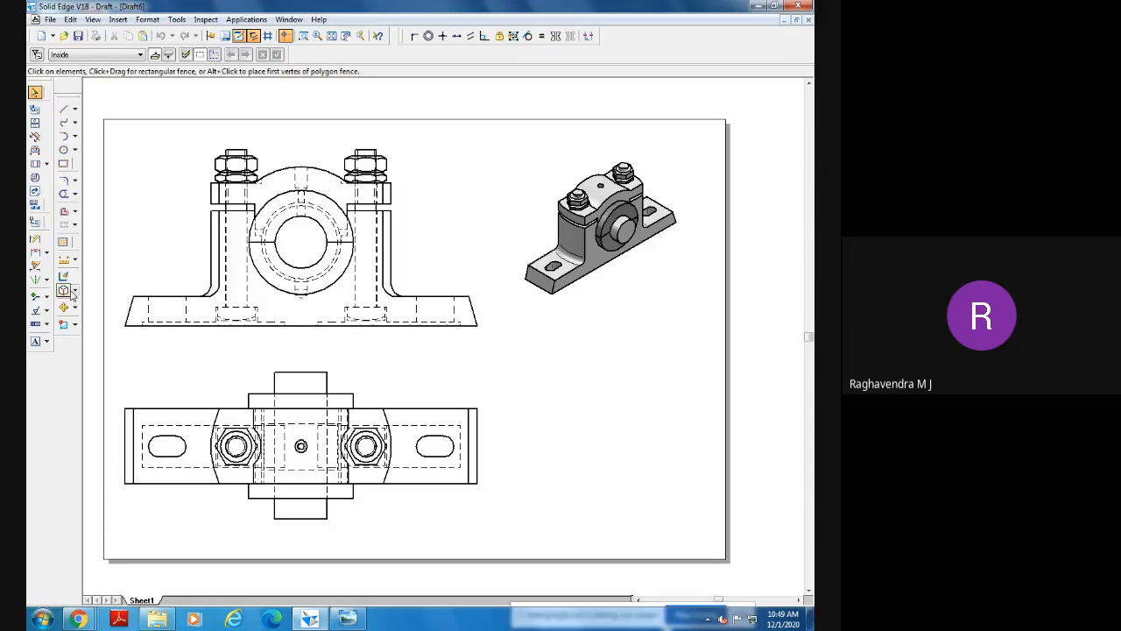
Create a horizontal cutting plane about 180 mm long through the centre of the top view, with its arrows pointing towards the front view.
left_click(36, 151)
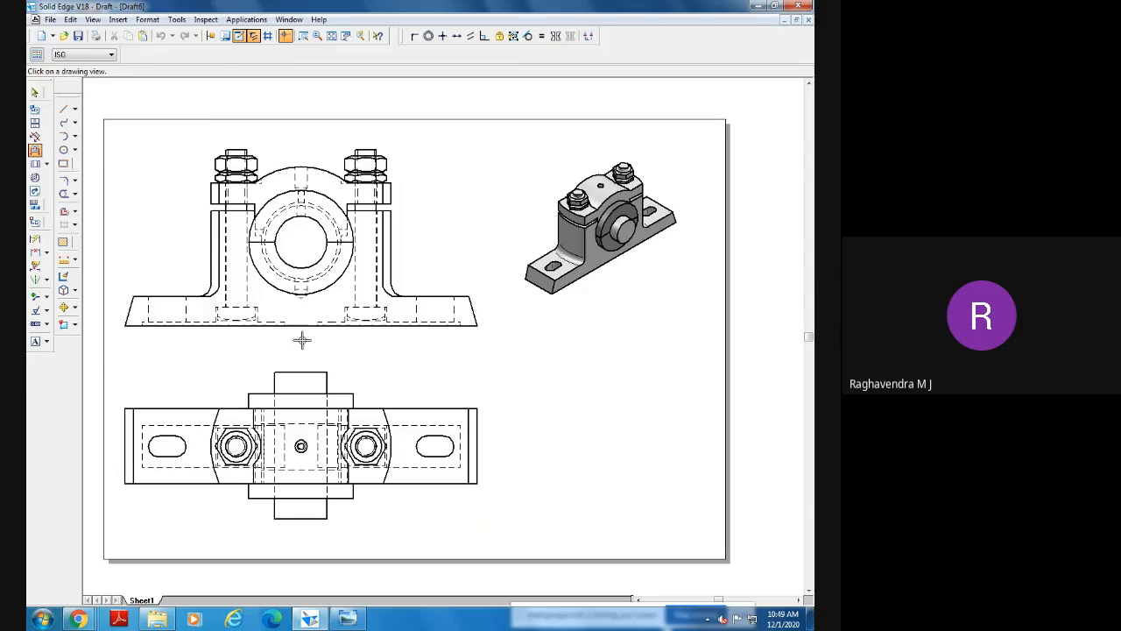
left_click(400, 406)
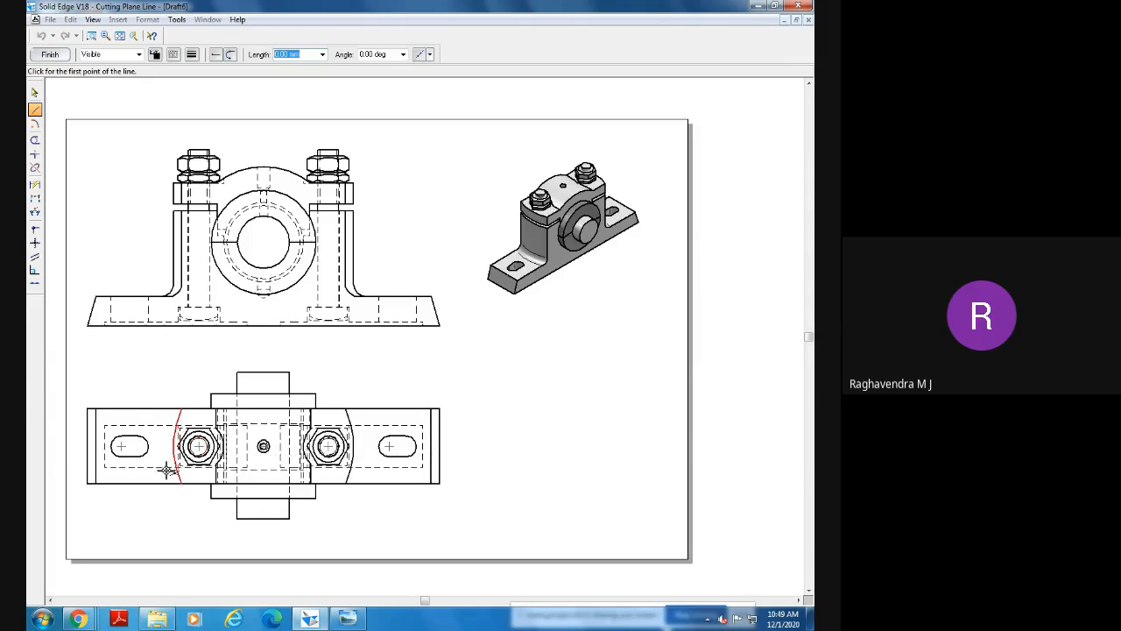
left_click(78, 446)
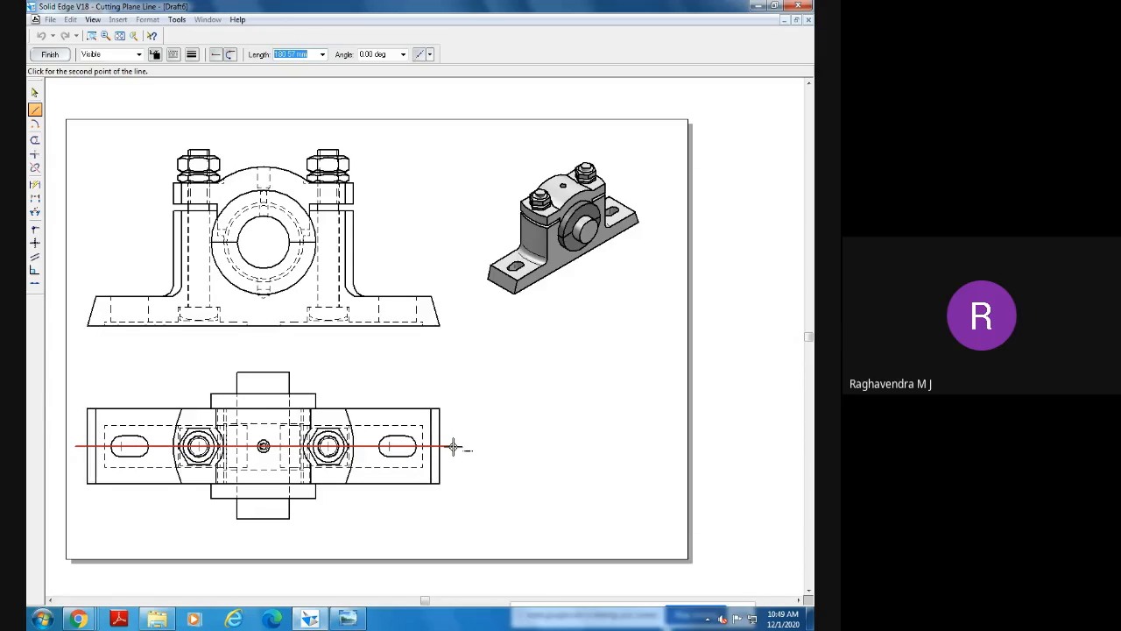
left_click(454, 447)
right_click(482, 423)
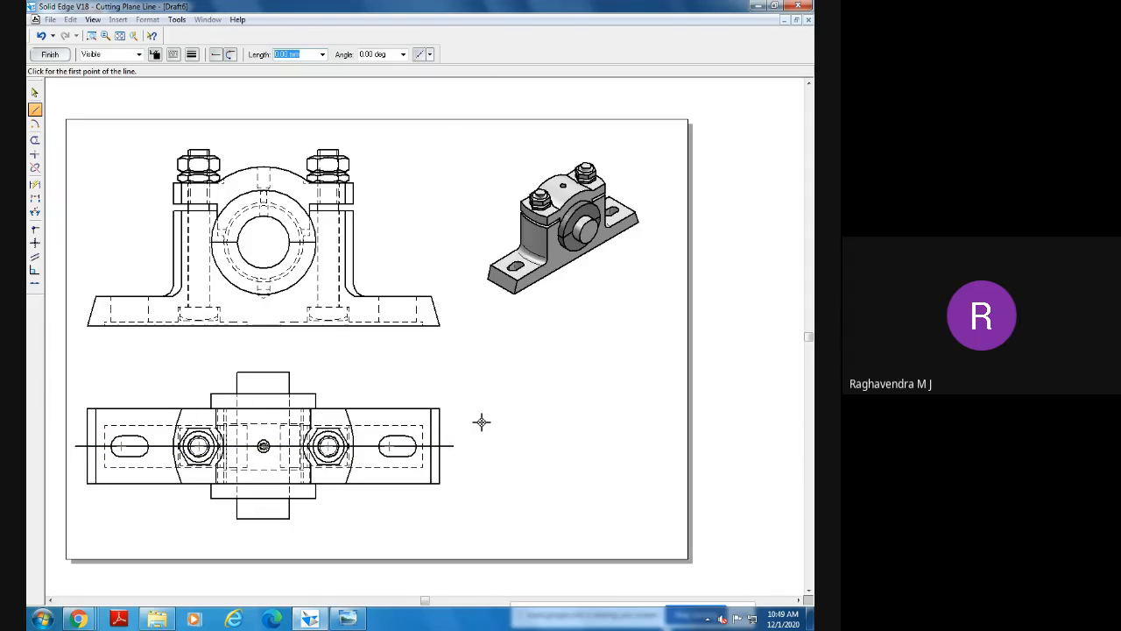
left_click(44, 54)
left_click(333, 408)
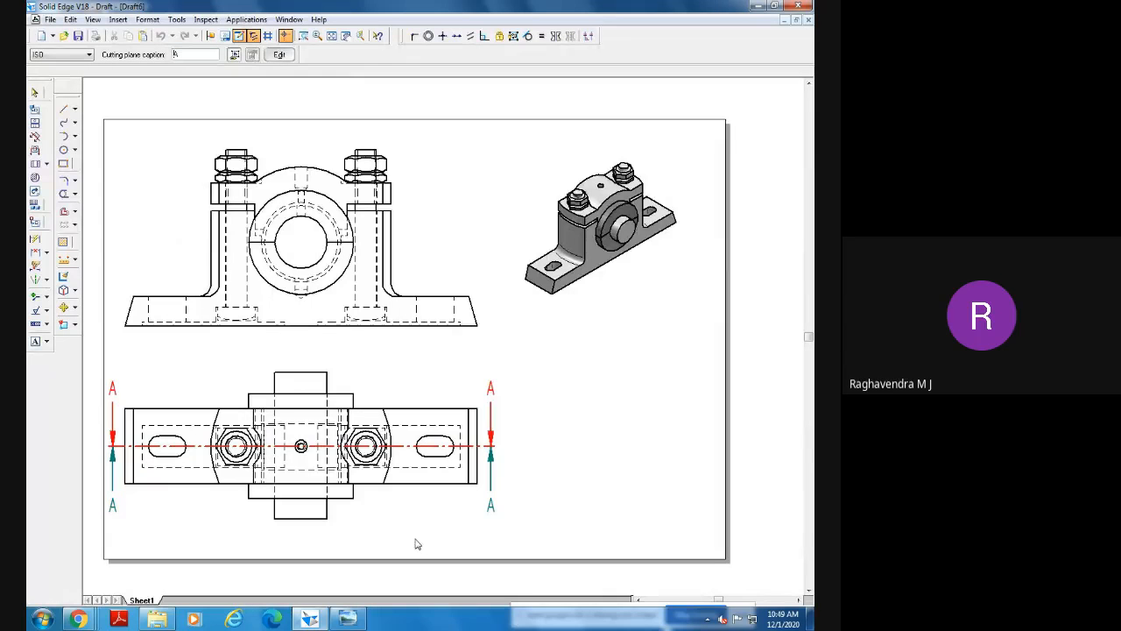
left_click(444, 257)
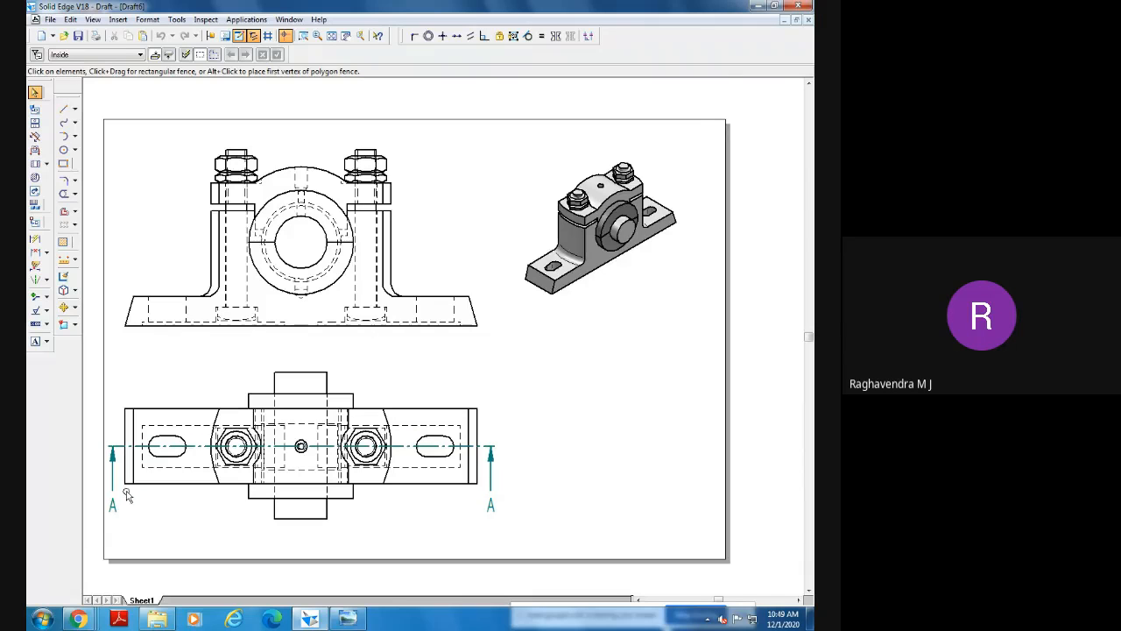
Create a section view from the top view's cutting plane and place it directly over the front view.
left_click(179, 448)
left_click(35, 164)
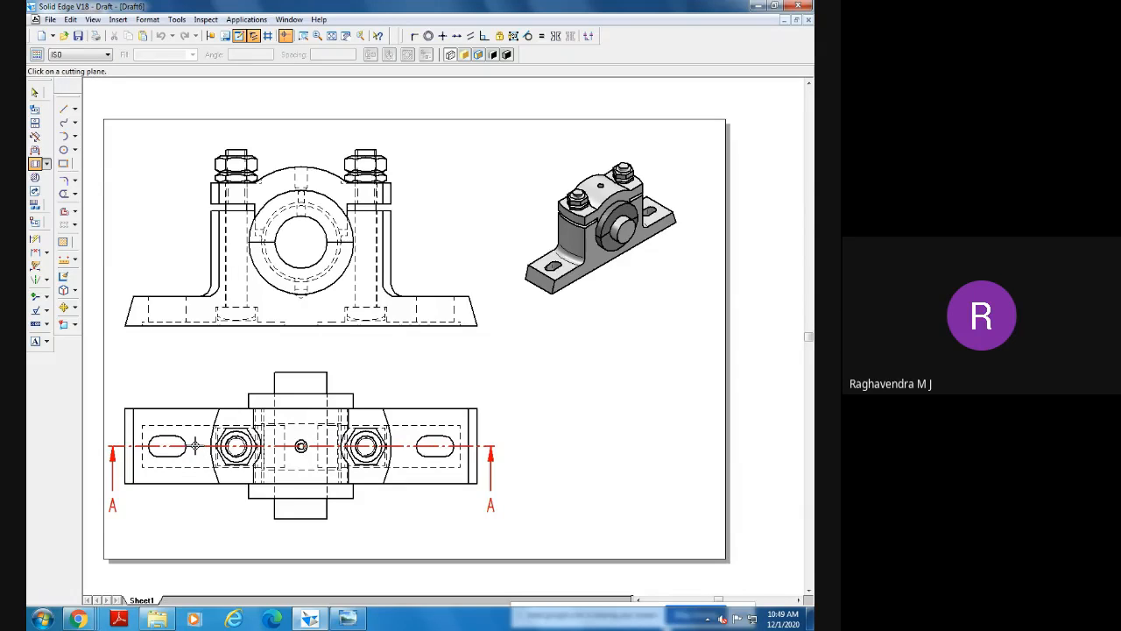
left_click(195, 445)
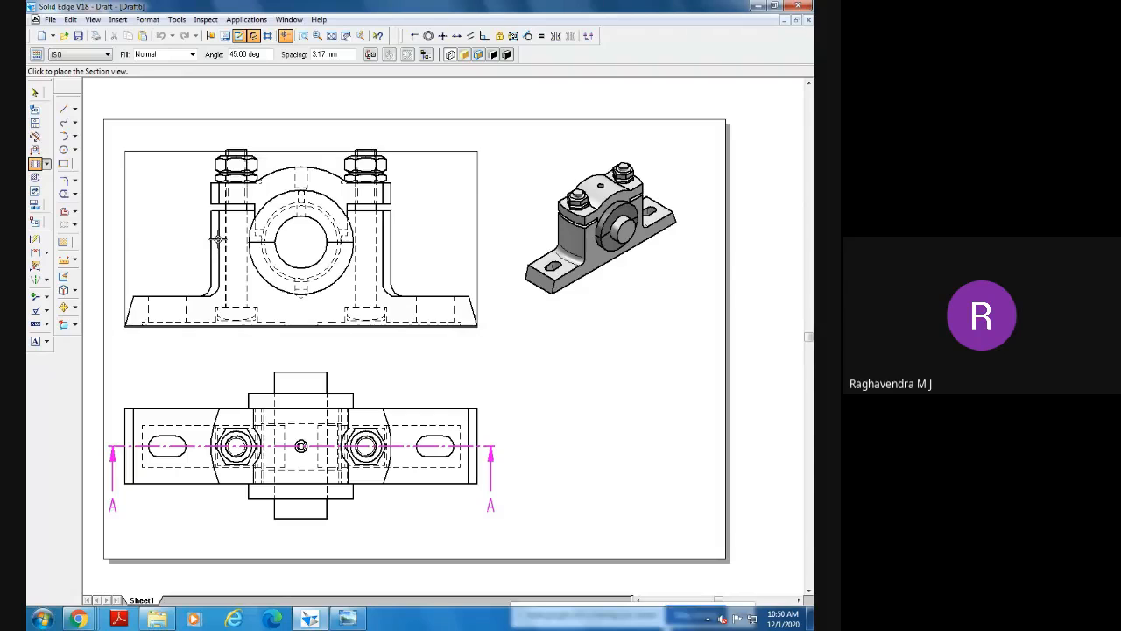
left_click(218, 238)
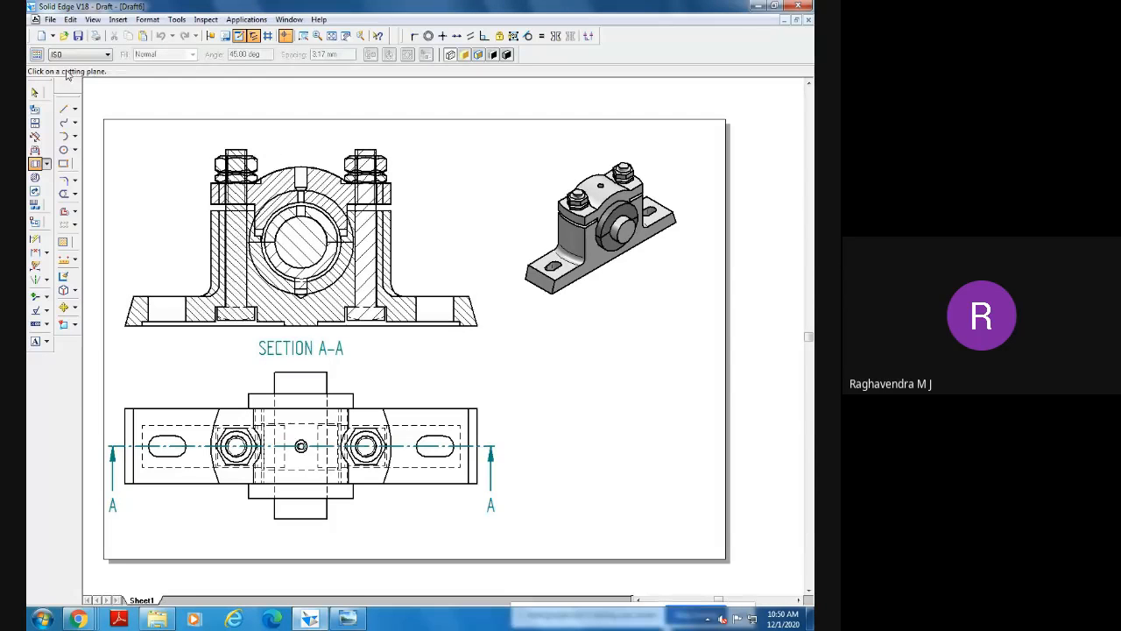
left_click(35, 92)
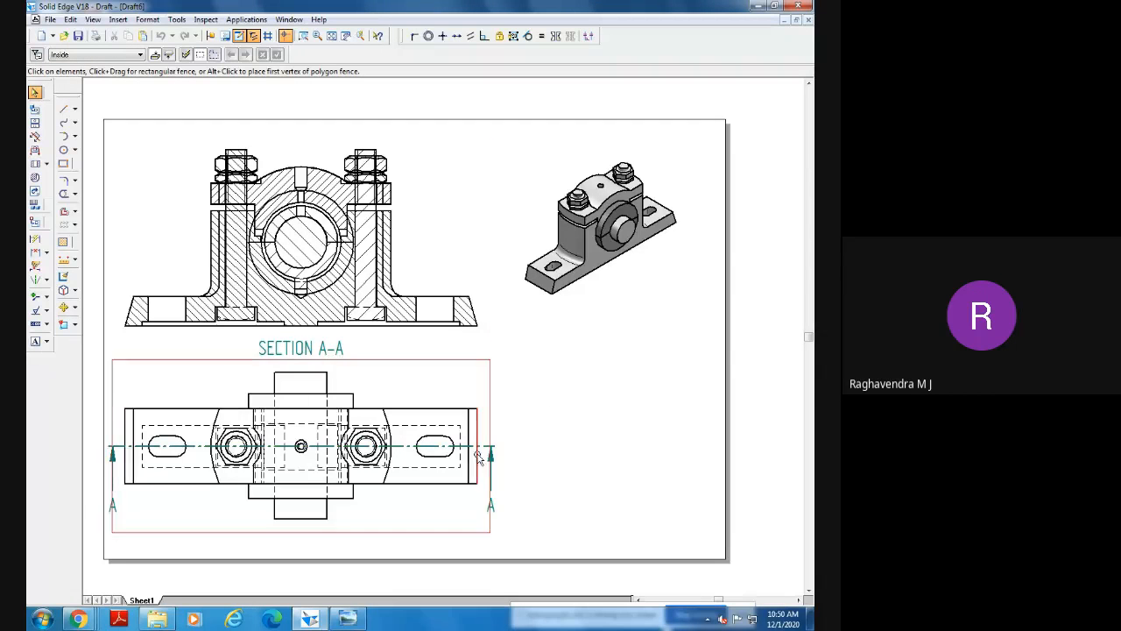
Examine the section view's hatching up close and inspect its part display properties without changing them.
left_click(303, 35)
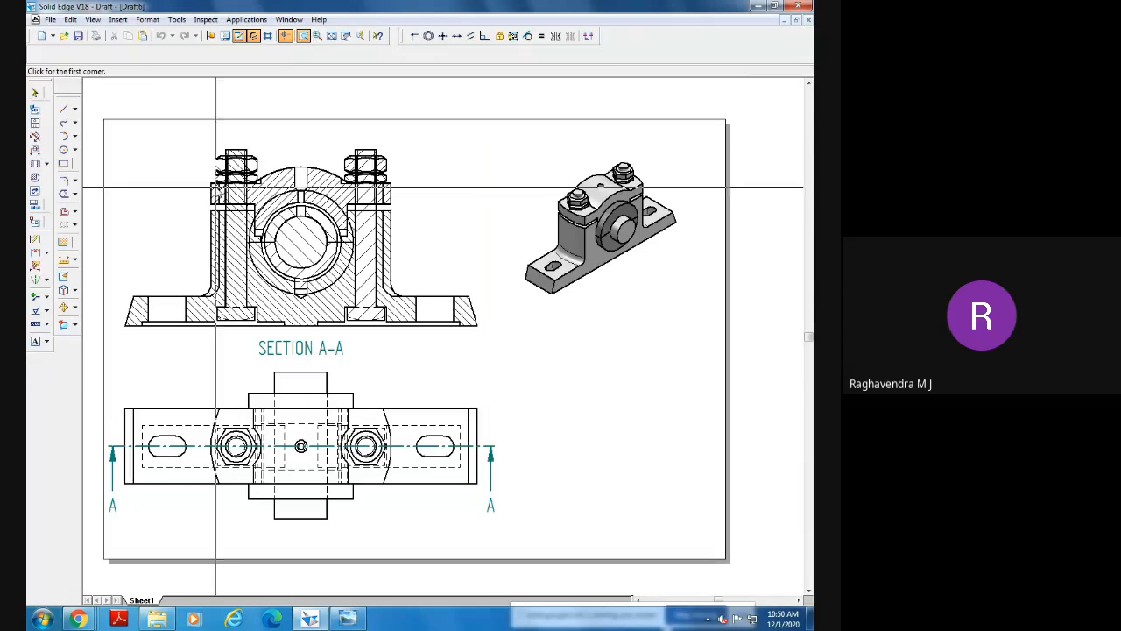
left_click(101, 106)
left_click(490, 354)
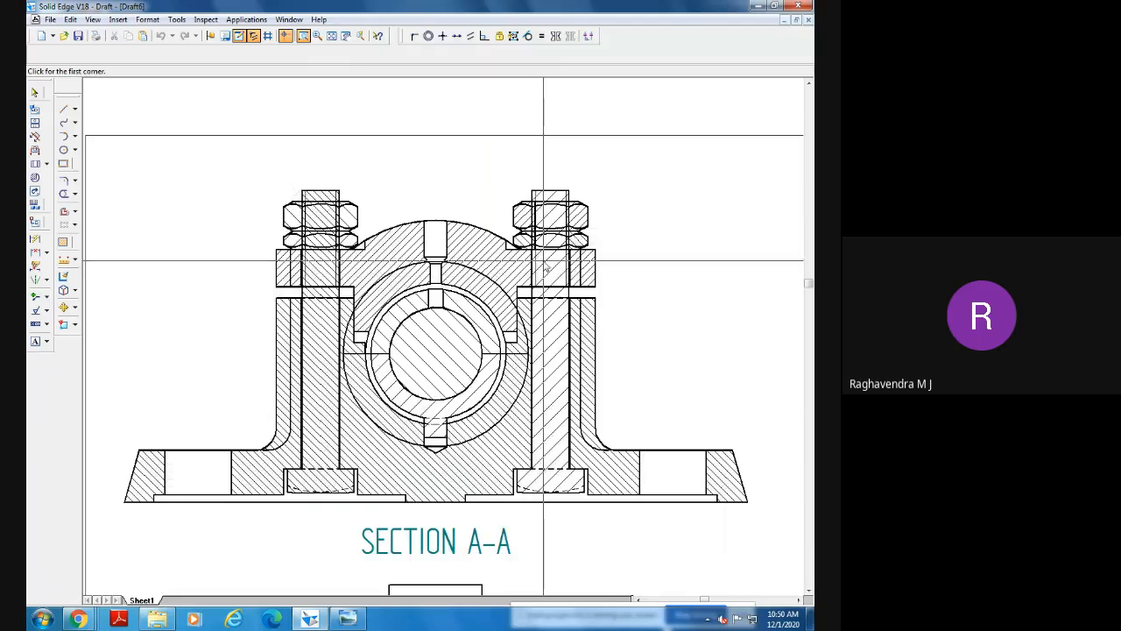
key("Escape")
left_click(440, 346)
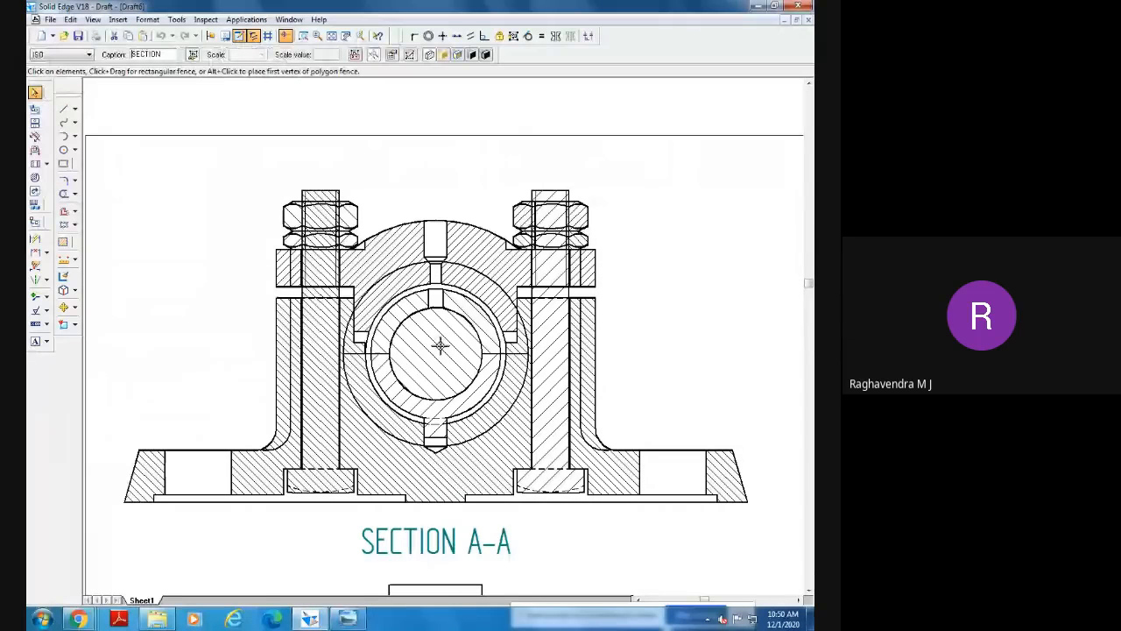
left_click(35, 95)
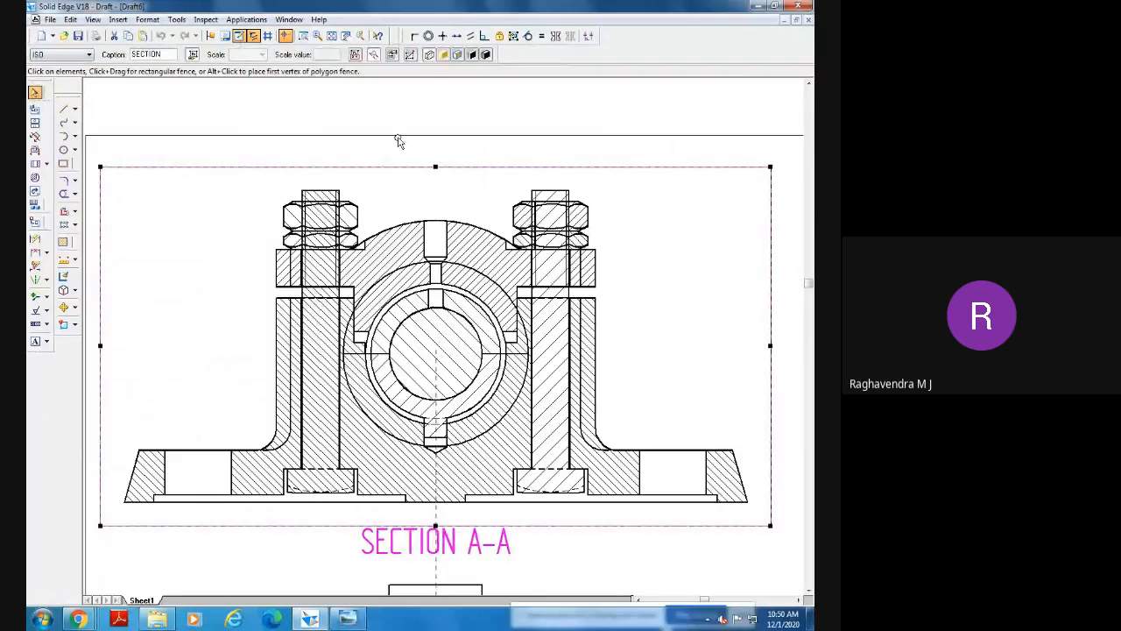
right_click(463, 344)
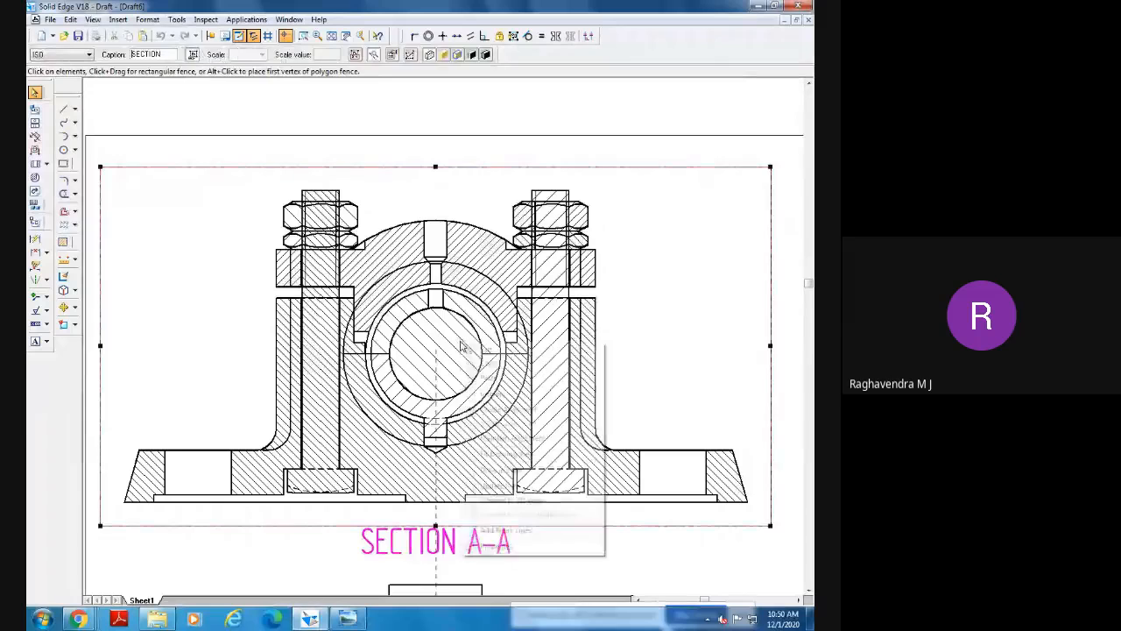
left_click(496, 546)
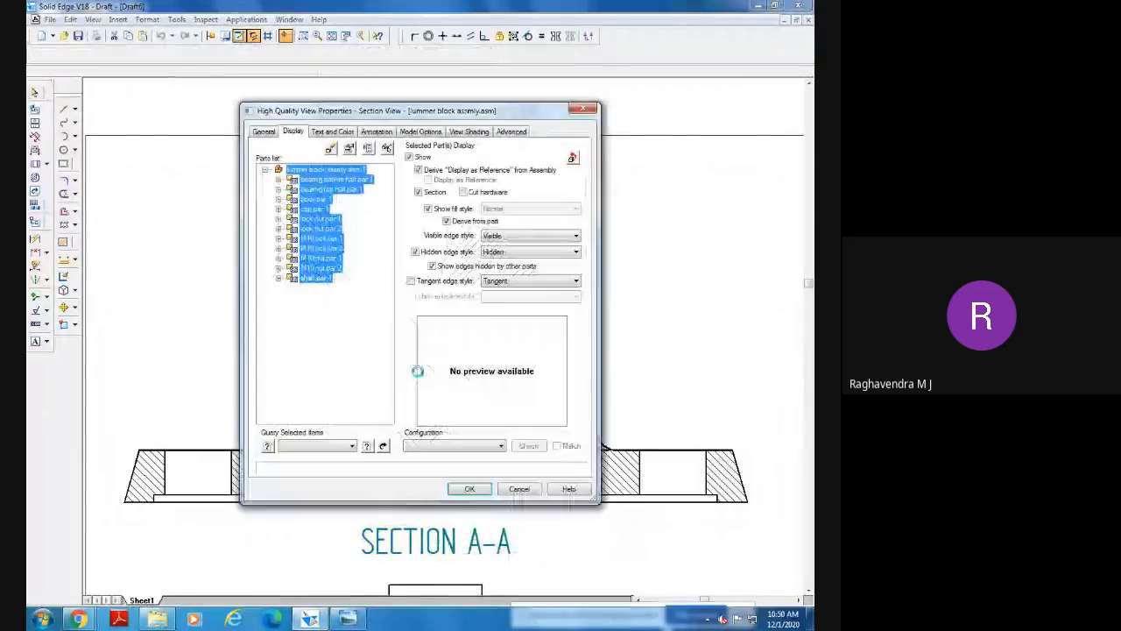
left_click(583, 108)
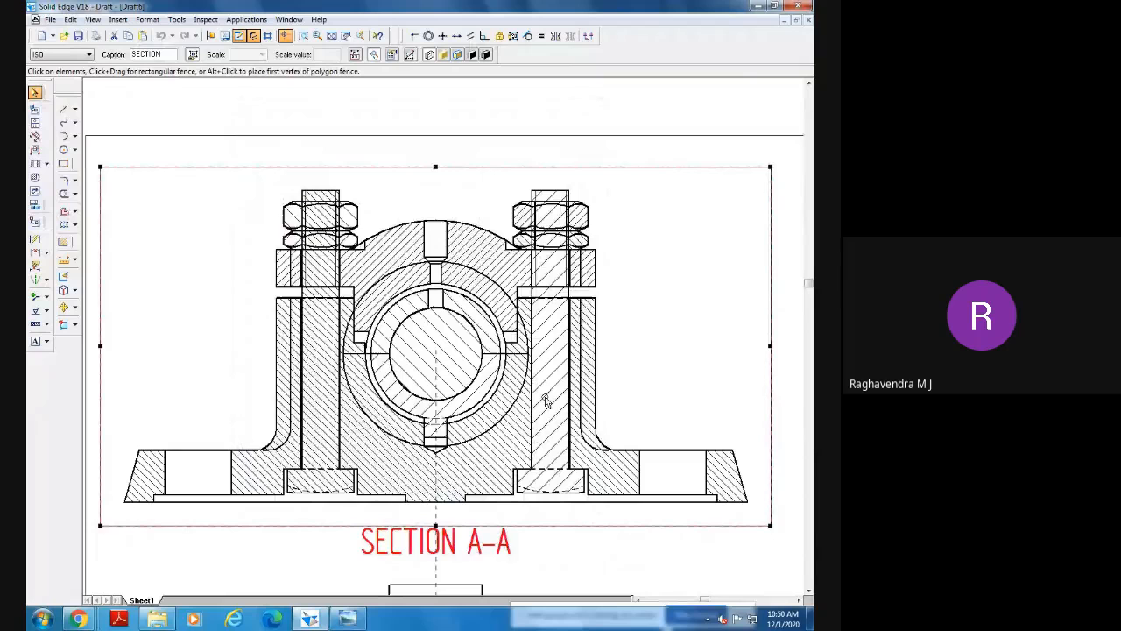
key("Escape")
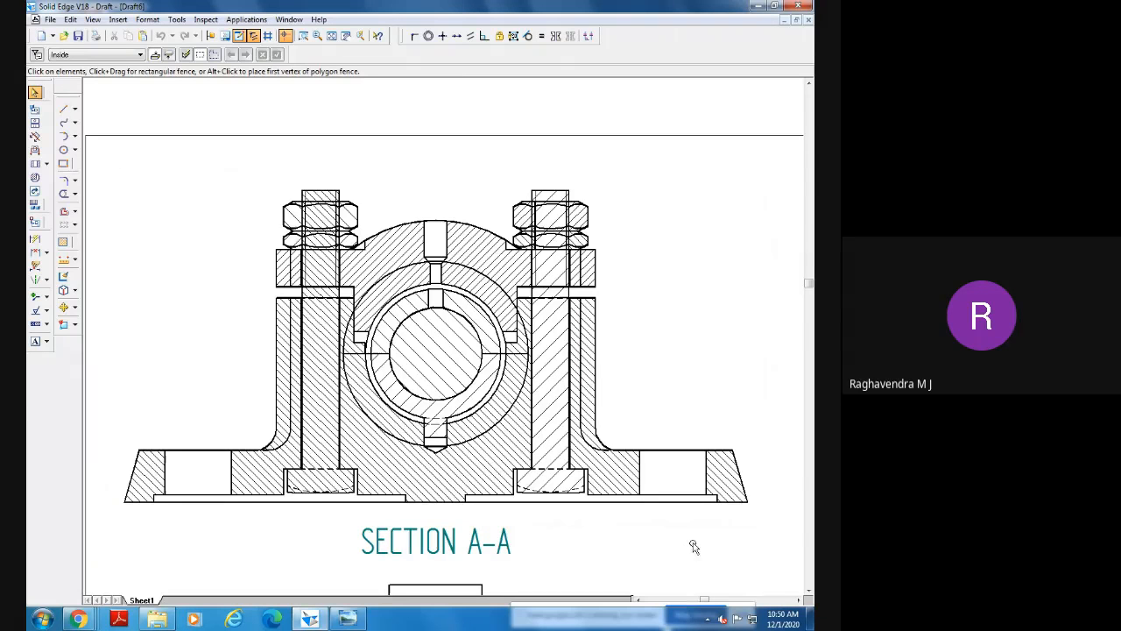
Open section view A-A for in-view drawing and delete the hatching from both bolts and the shaft.
right_click(494, 460)
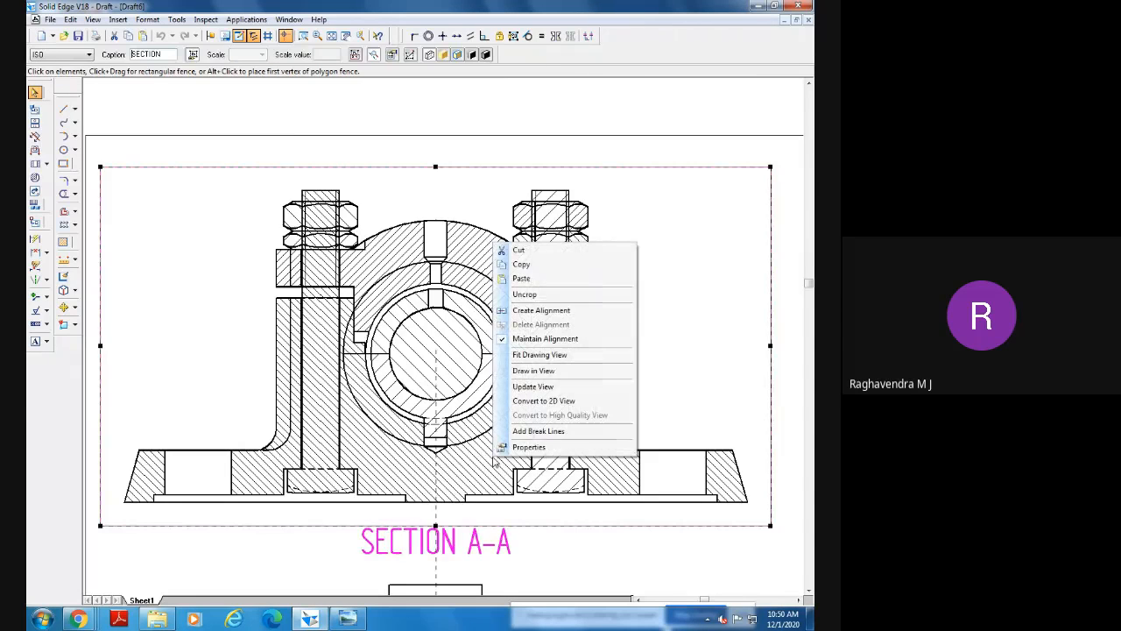
left_click(536, 371)
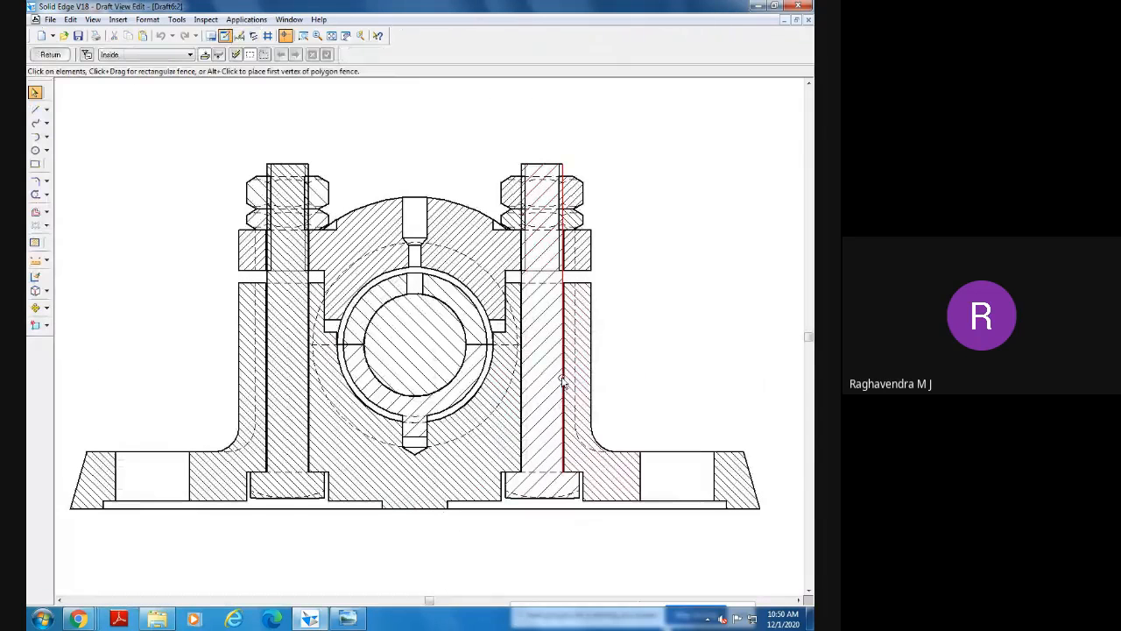
left_click(542, 376)
key("Delete")
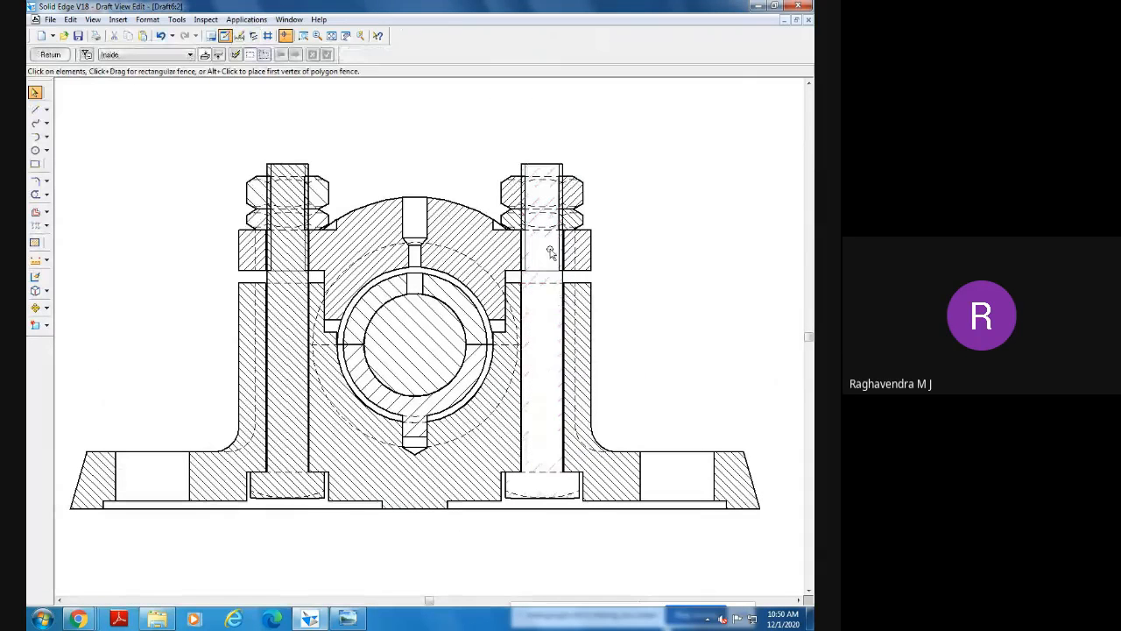
left_click(293, 352)
key("Delete")
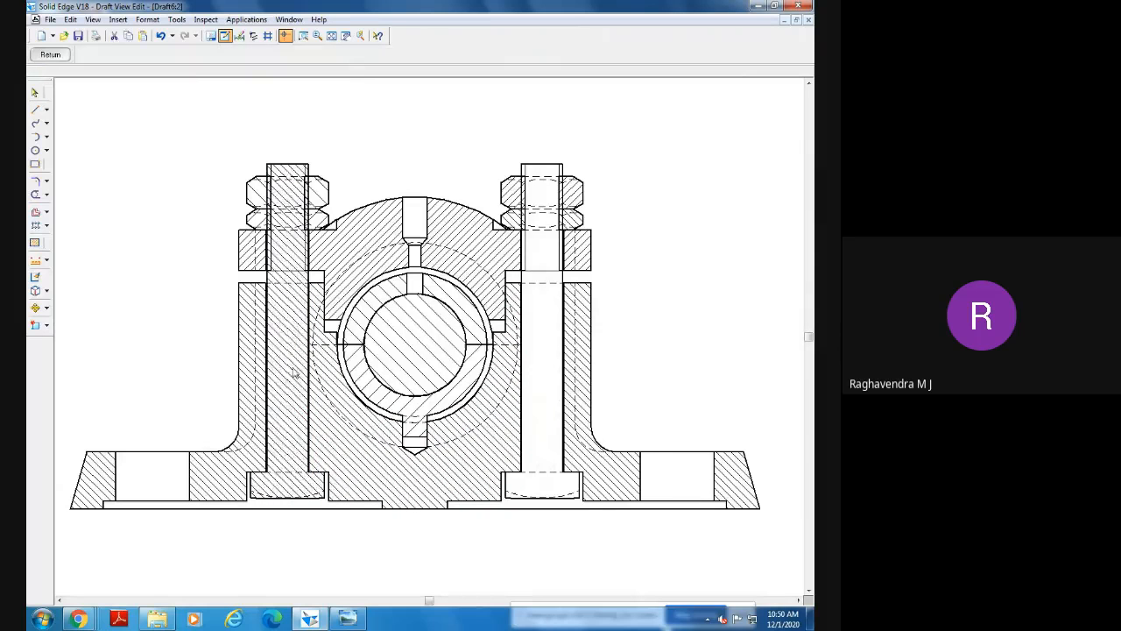
left_click(413, 373)
key("Delete")
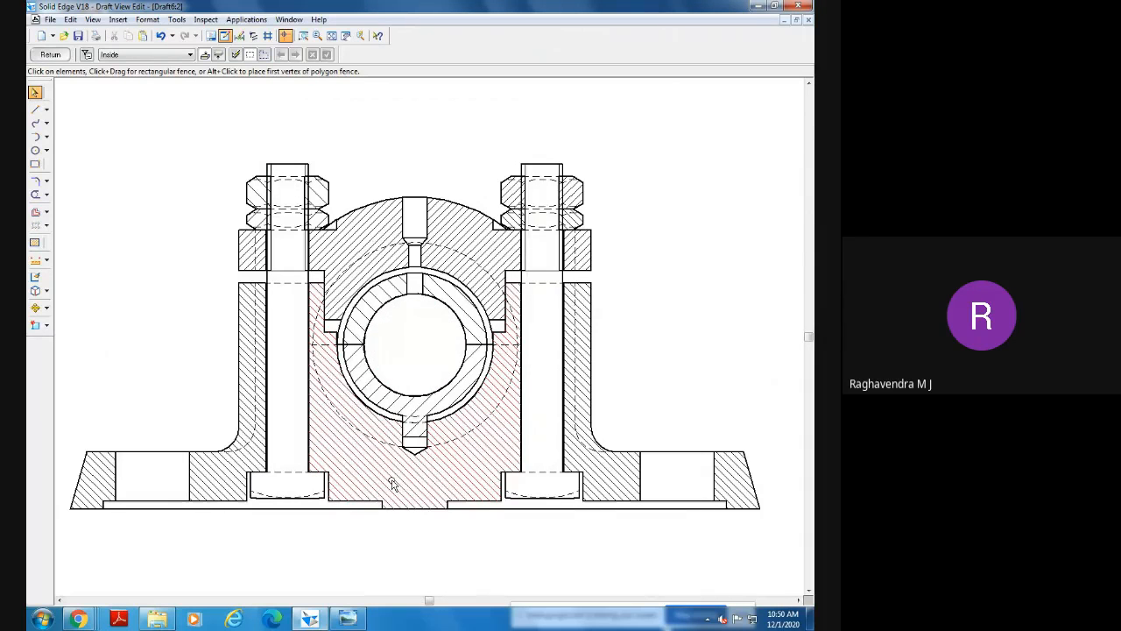
Delete the hatching on both sides of the nut and lock nut on the left bolt.
left_click(317, 193)
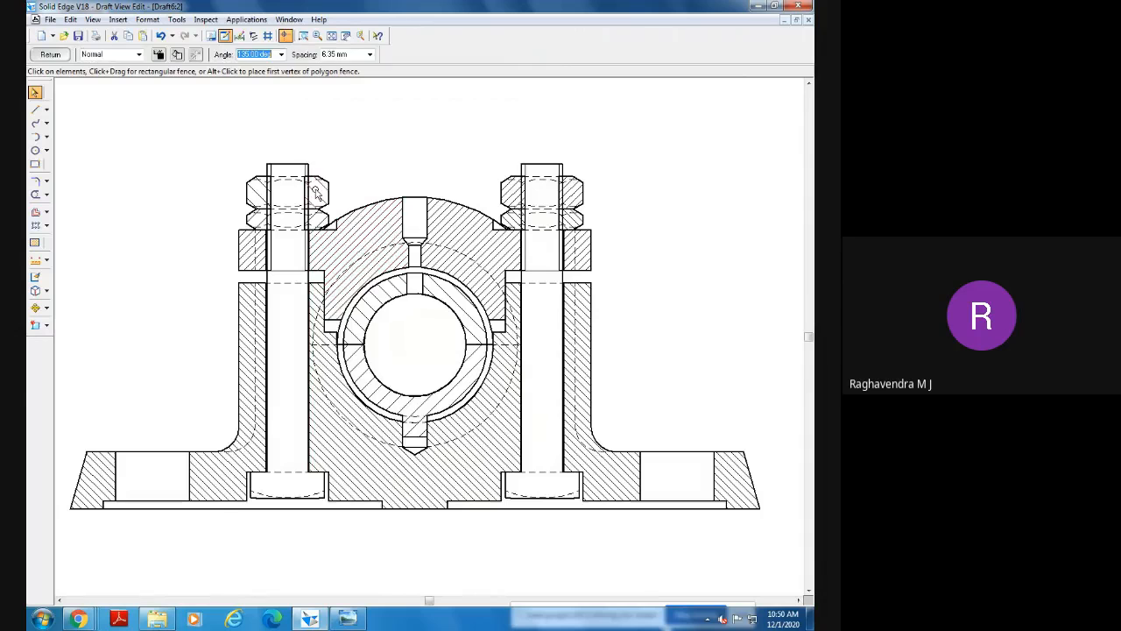
key("Delete")
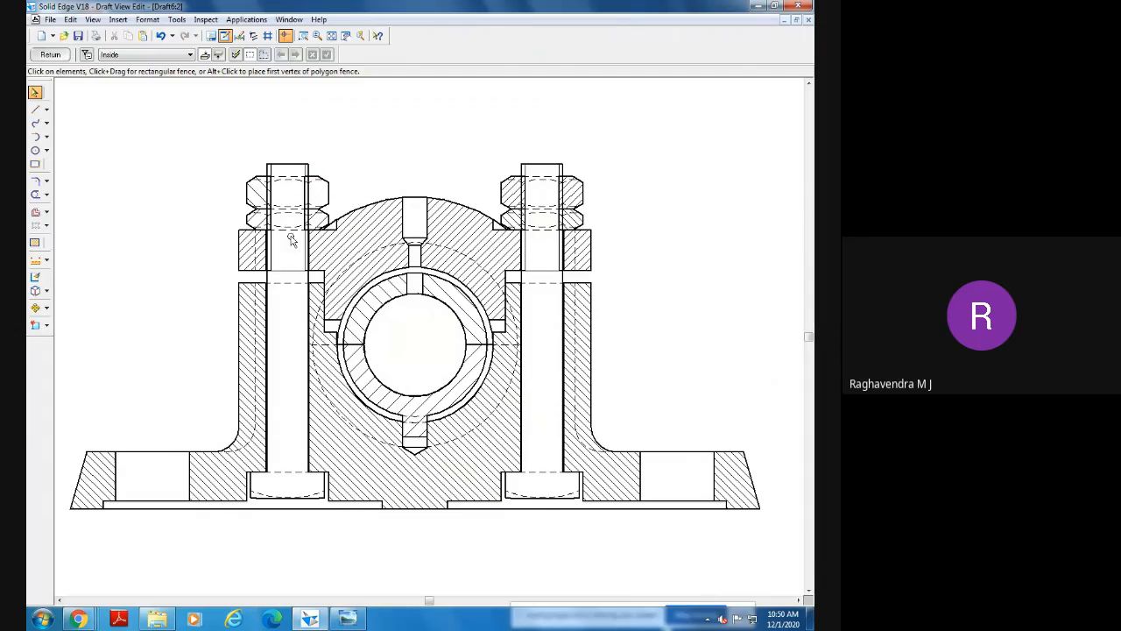
left_click(257, 193)
key("Delete")
left_click(256, 220)
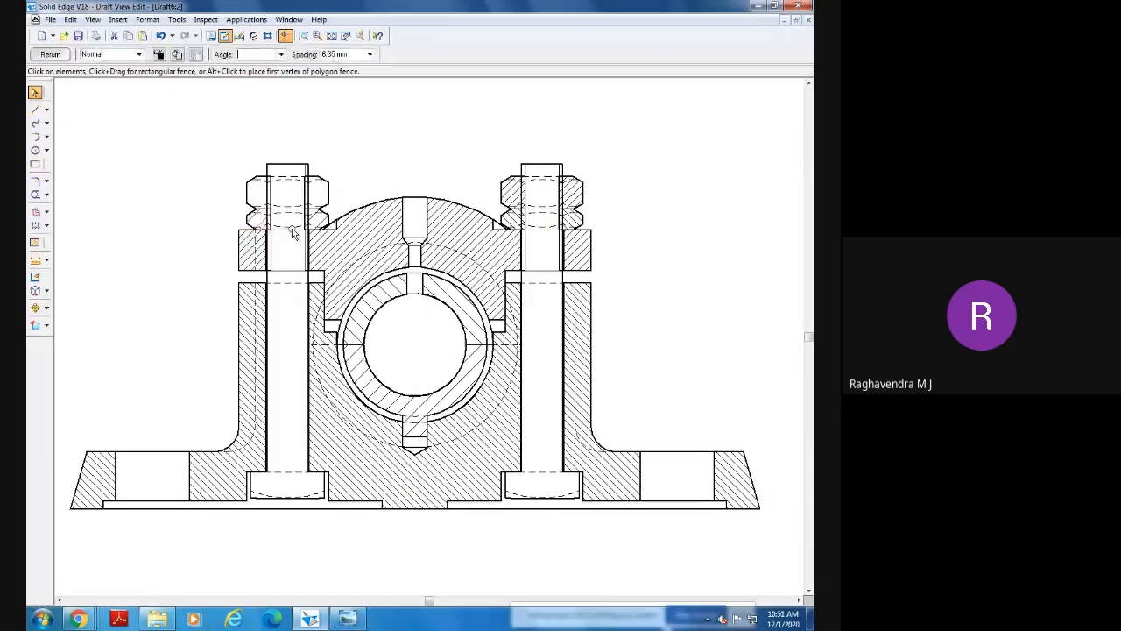
key("Delete")
left_click(318, 221)
key("Delete")
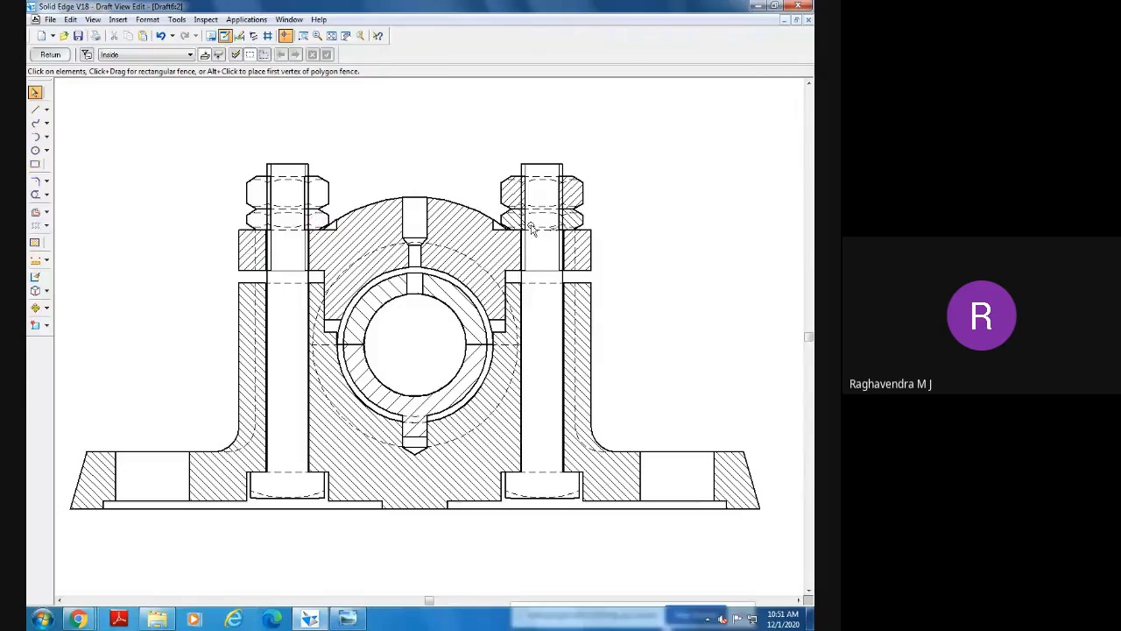
Delete the hatching from the nut and lock nut on the right bolt and return to the drawing sheet.
left_click(573, 220)
key("Delete")
left_click(574, 192)
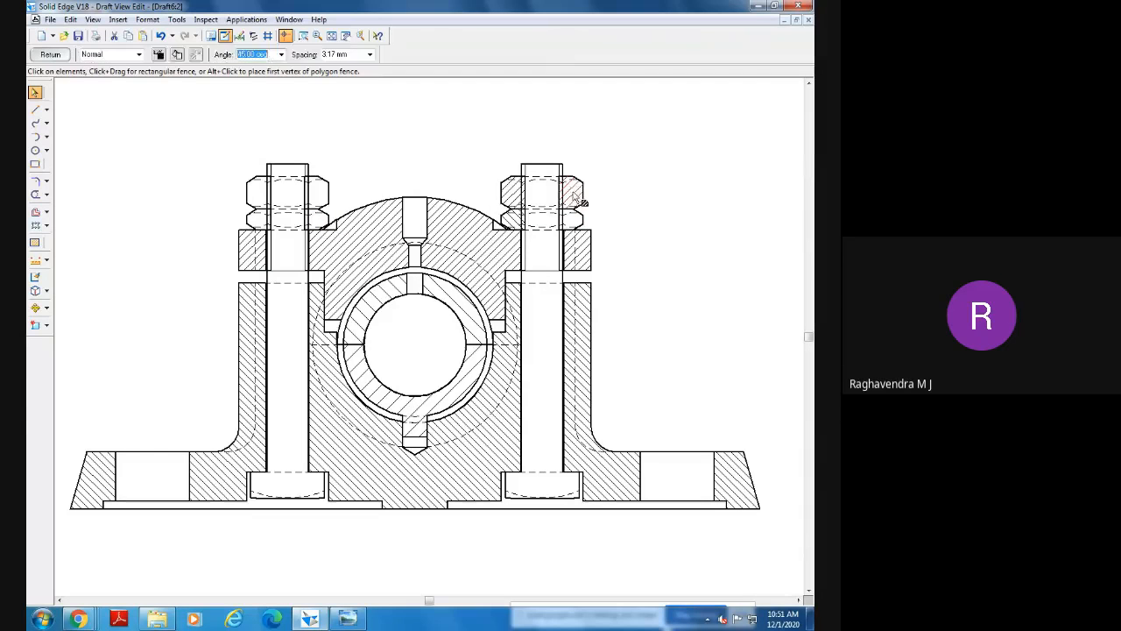
key("Delete")
left_click(507, 191)
key("Delete")
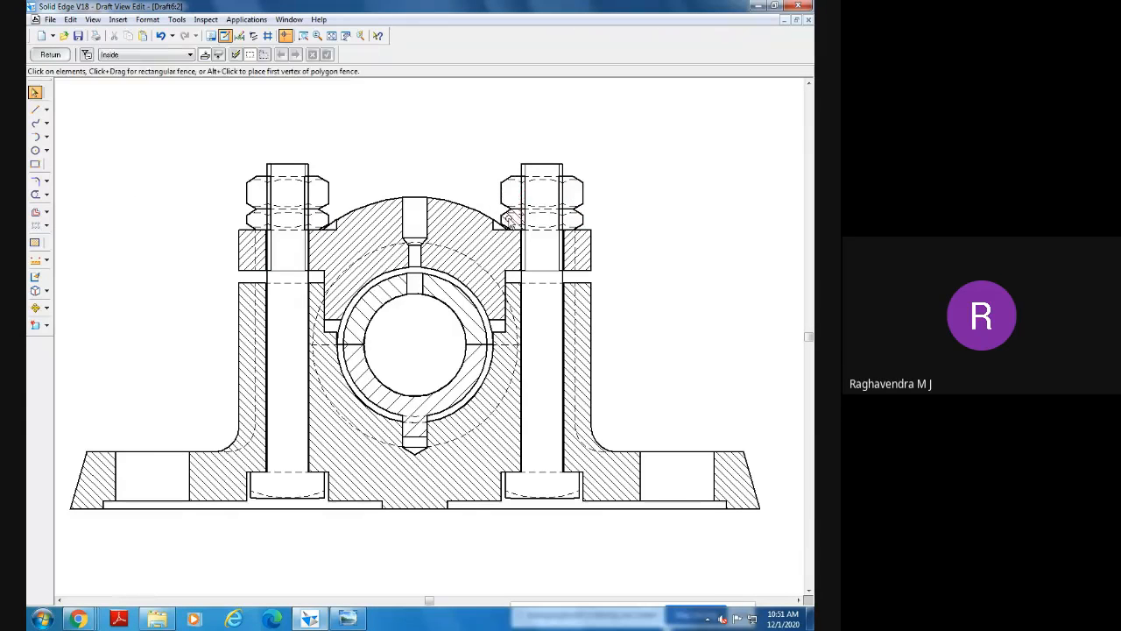
left_click(510, 221)
key("Delete")
left_click(44, 55)
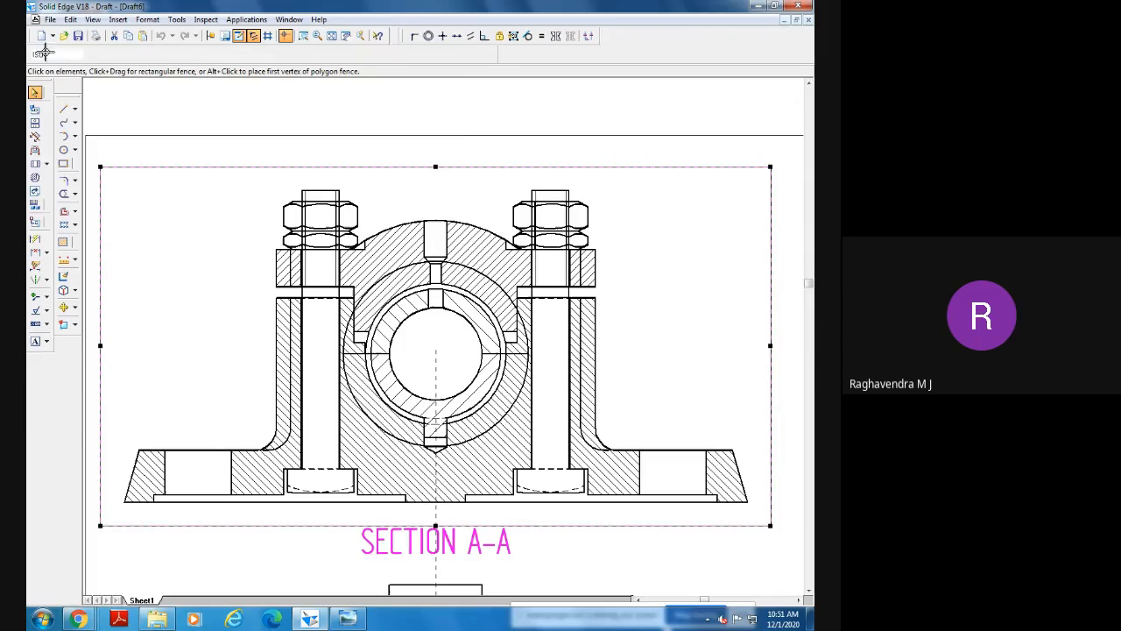
left_click(332, 36)
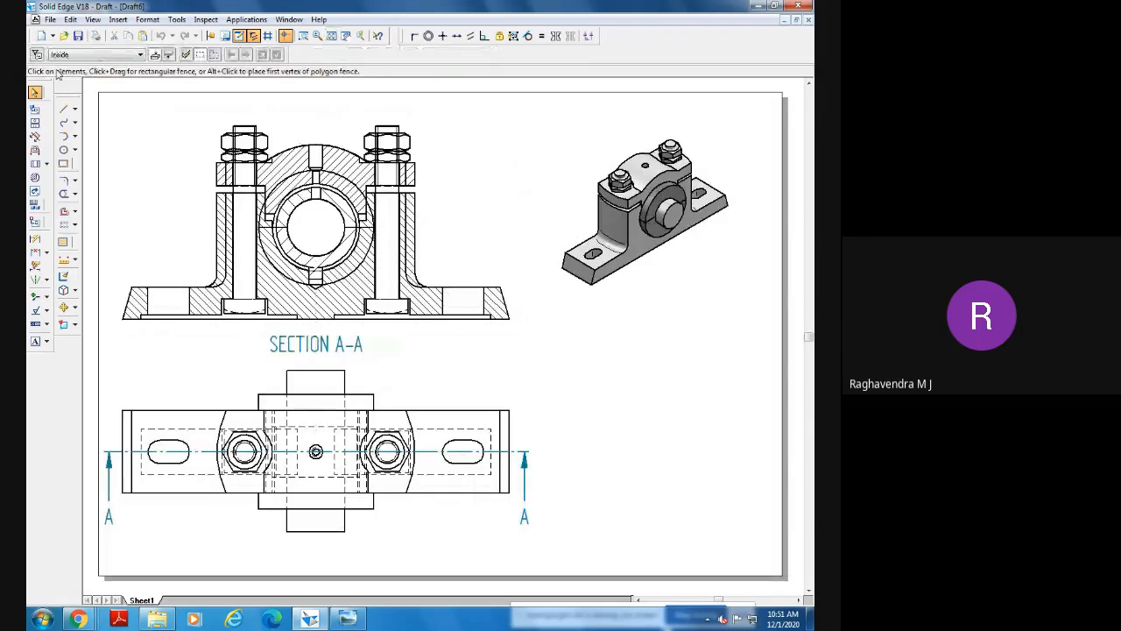
left_click(78, 36)
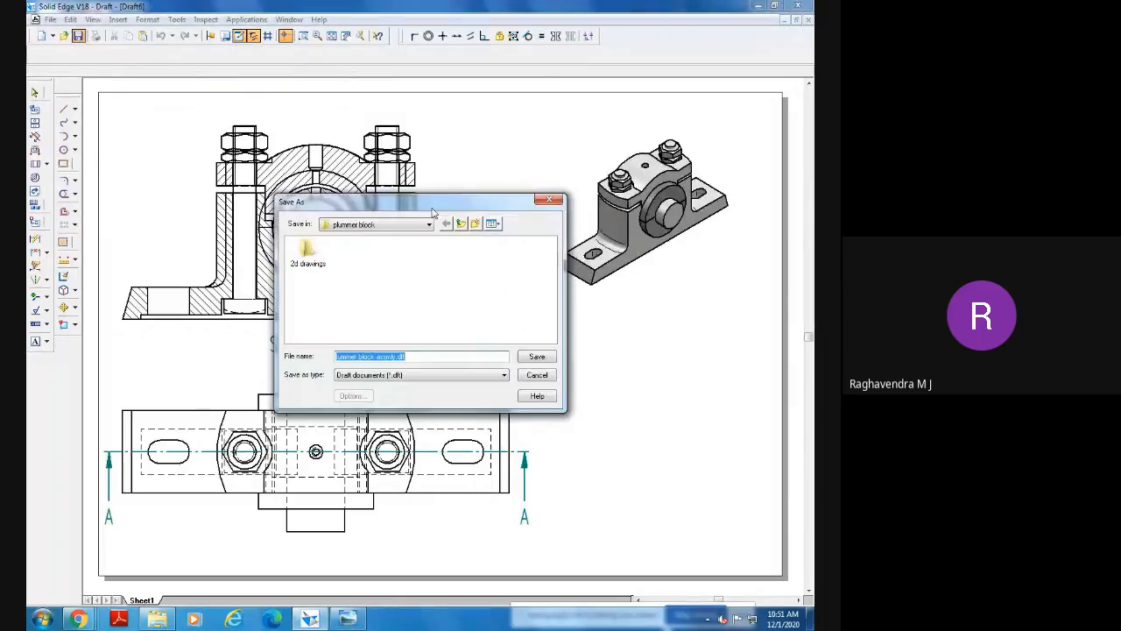
left_click(537, 375)
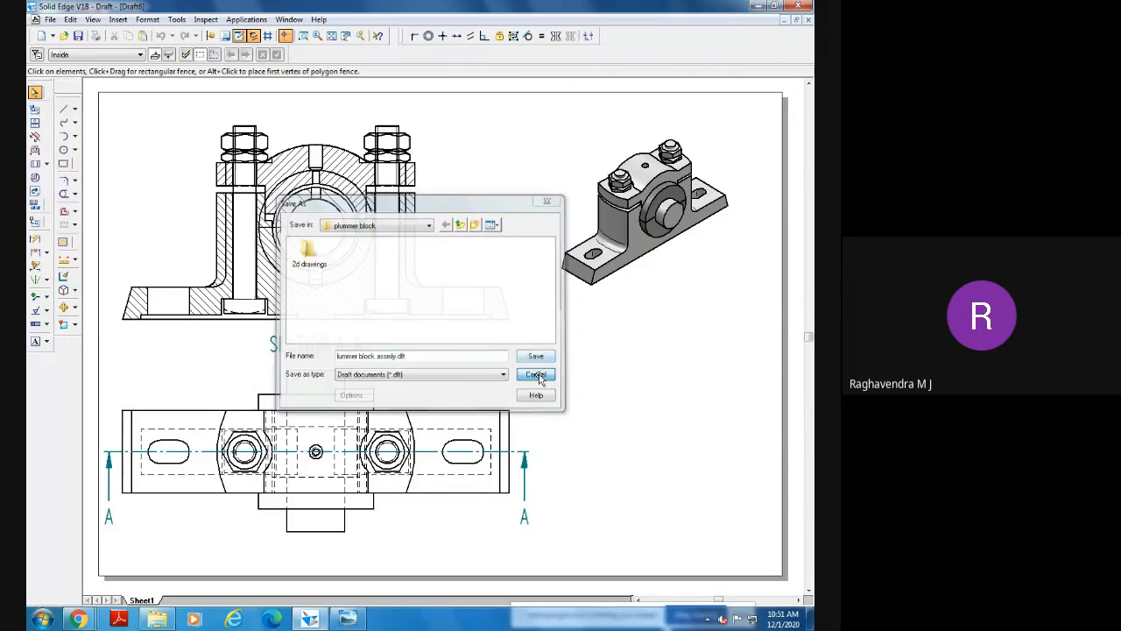
Create a parts list with automatic balloons for section view A-A and place it on the sheet.
left_click(416, 282)
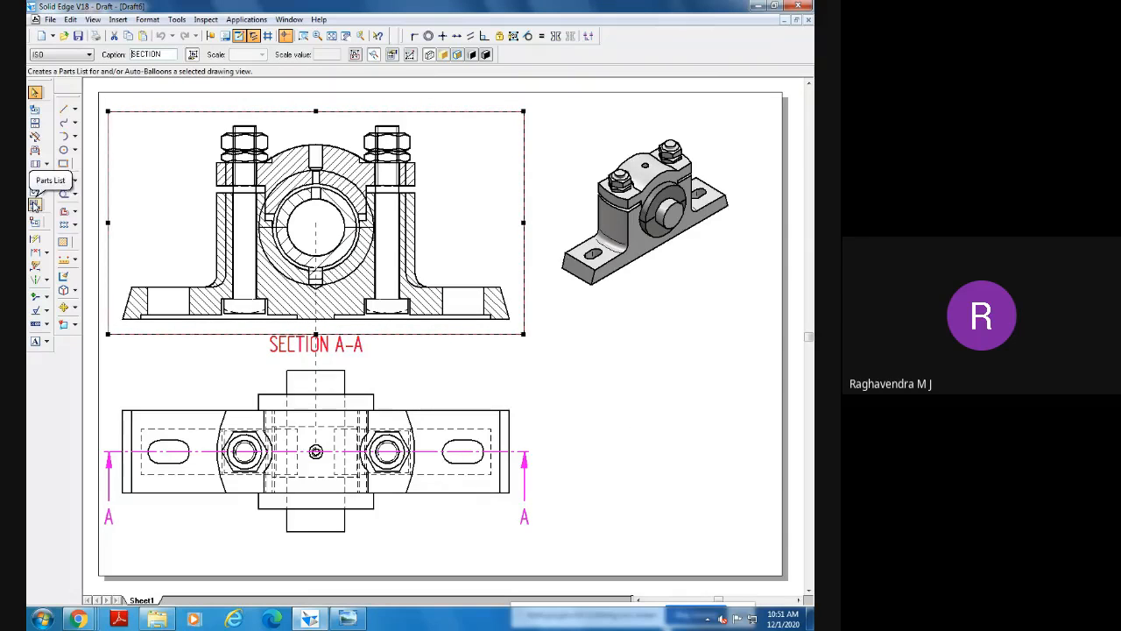
left_click(35, 204)
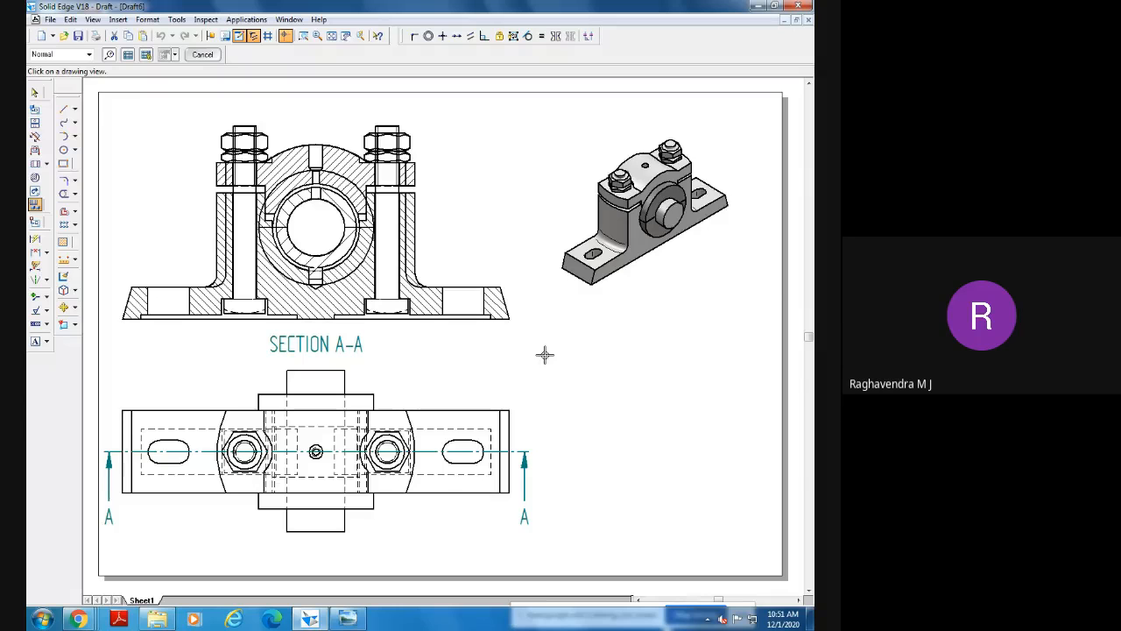
left_click(419, 307)
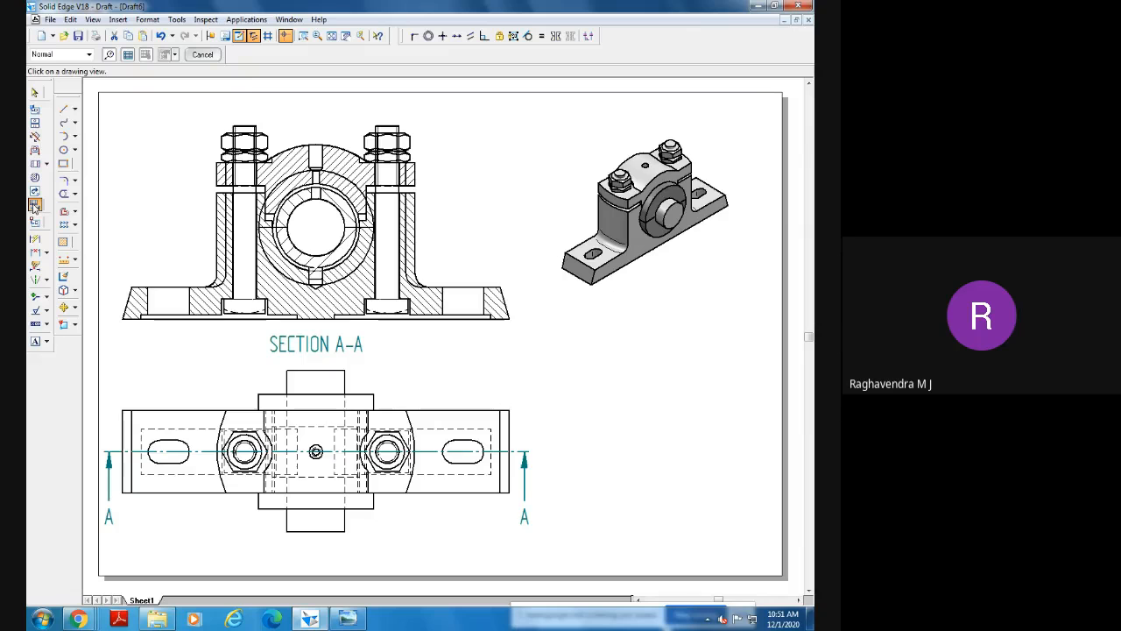
left_click(447, 317)
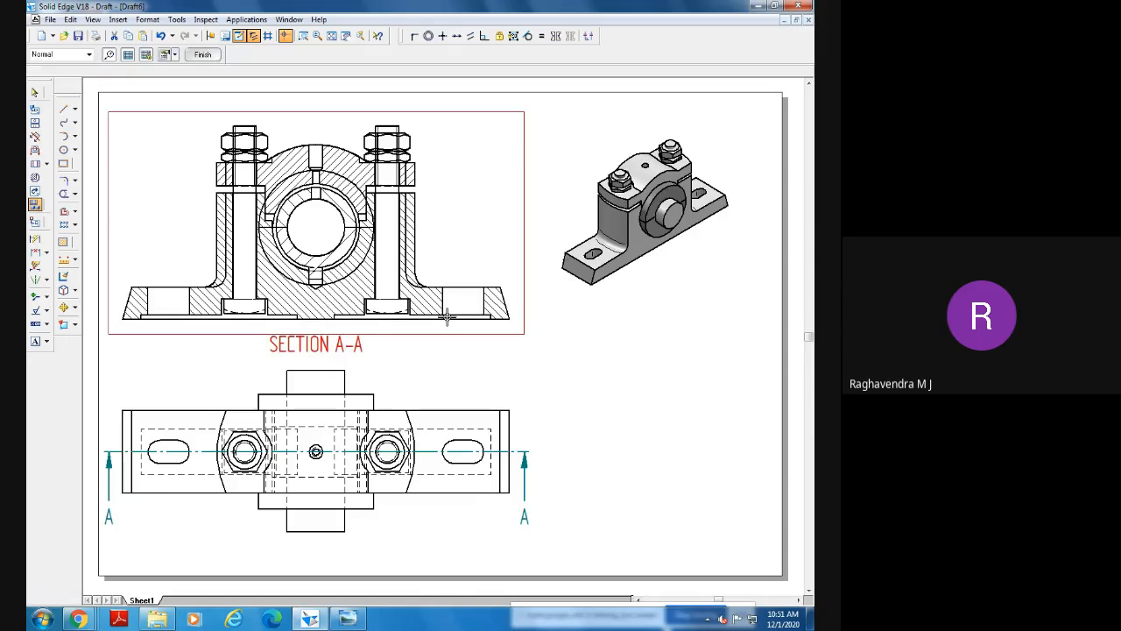
right_click(582, 352)
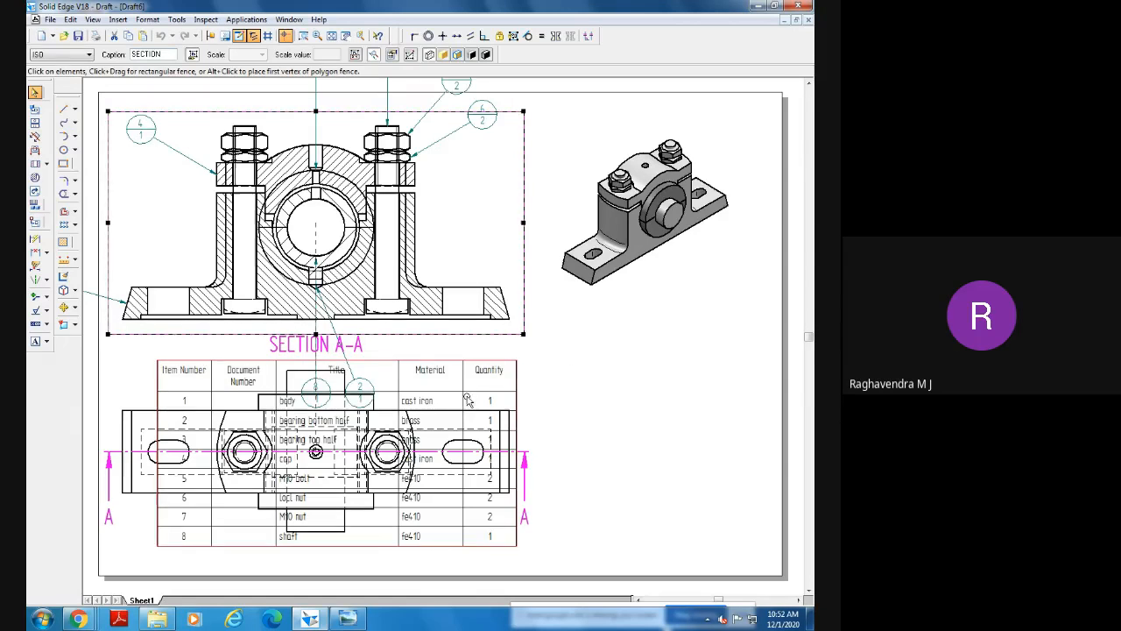
Move the parts list sideways off the top view towards the empty area below the pictorial view.
left_click(446, 361)
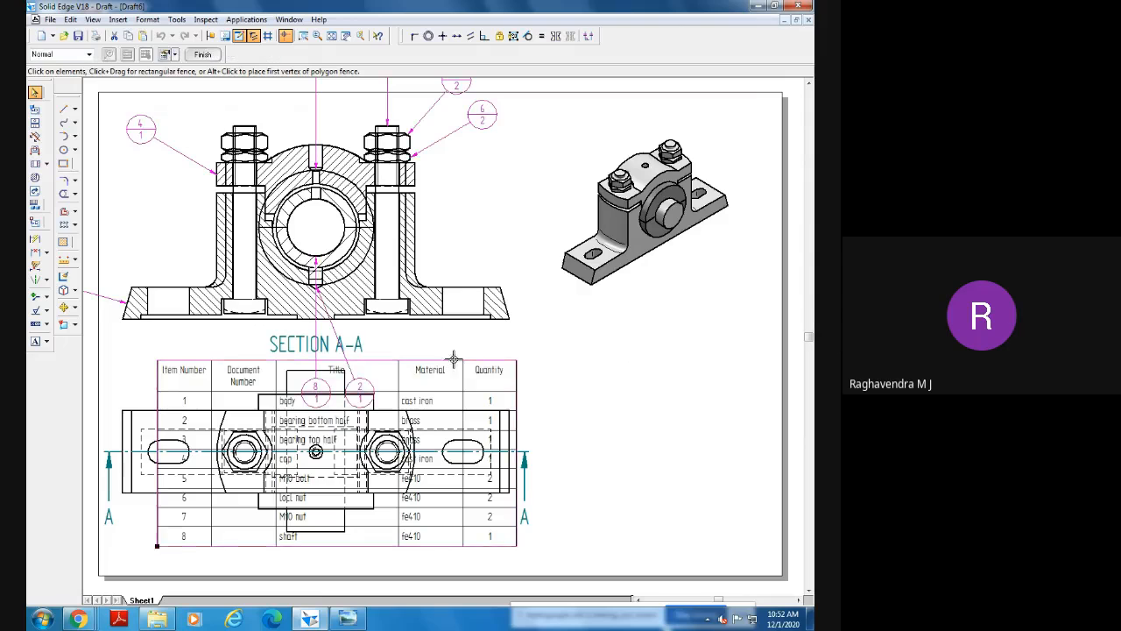
mouse_move(451, 355)
left_mouse_down()
mouse_move(676, 364)
mouse_move(796, 353)
mouse_move(764, 363)
left_mouse_up()
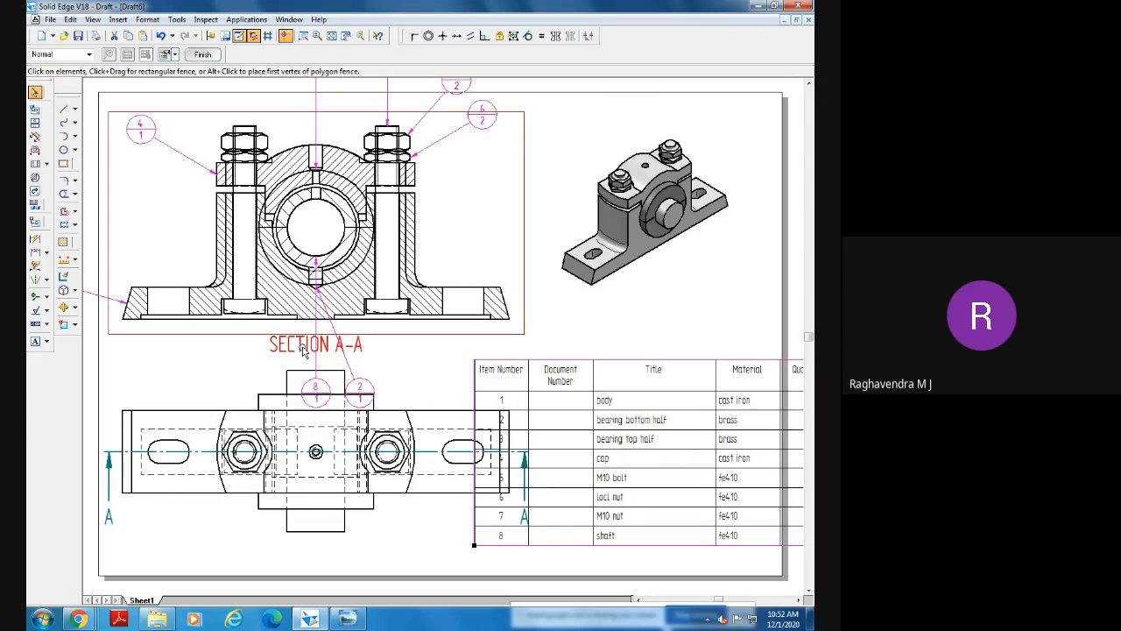
left_click(331, 35)
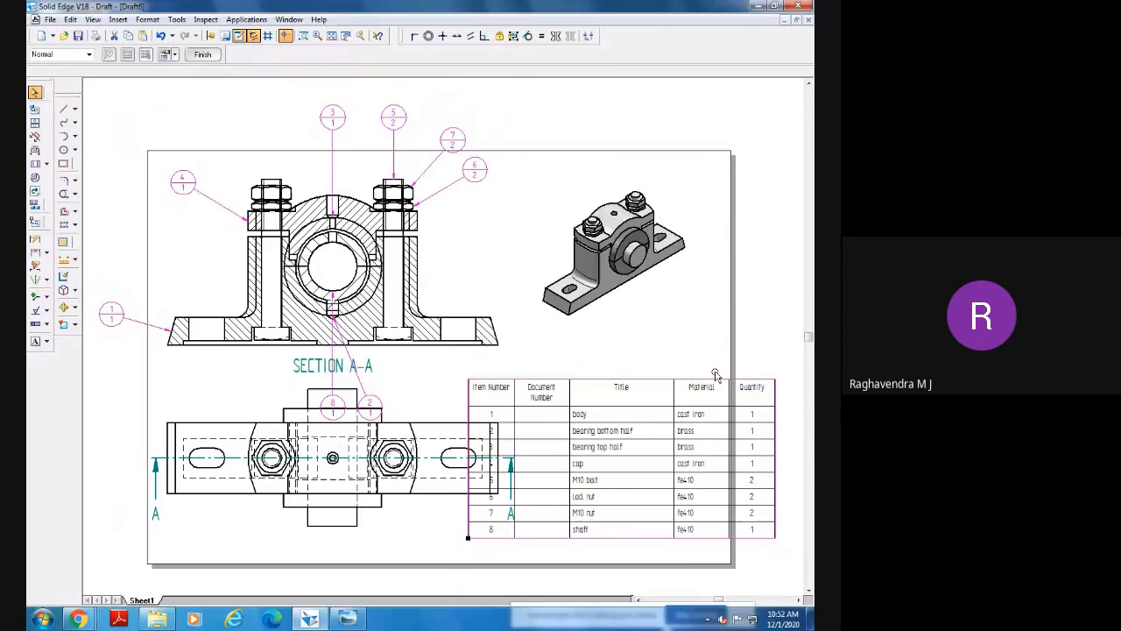
Remove the Document Number column from the parts list.
right_click(625, 385)
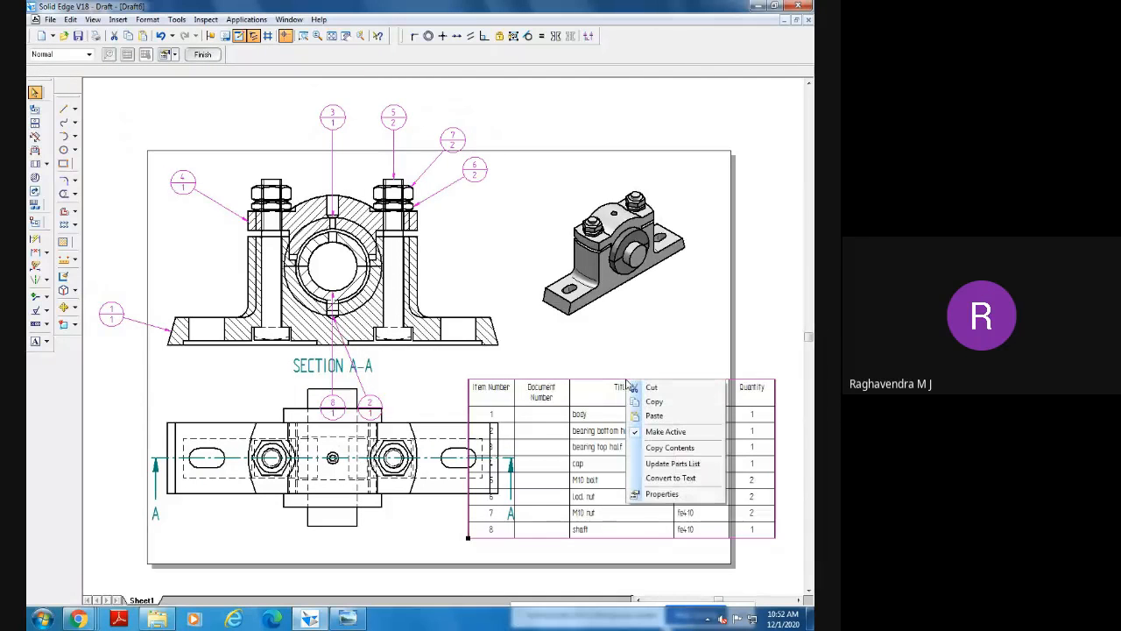
left_click(664, 495)
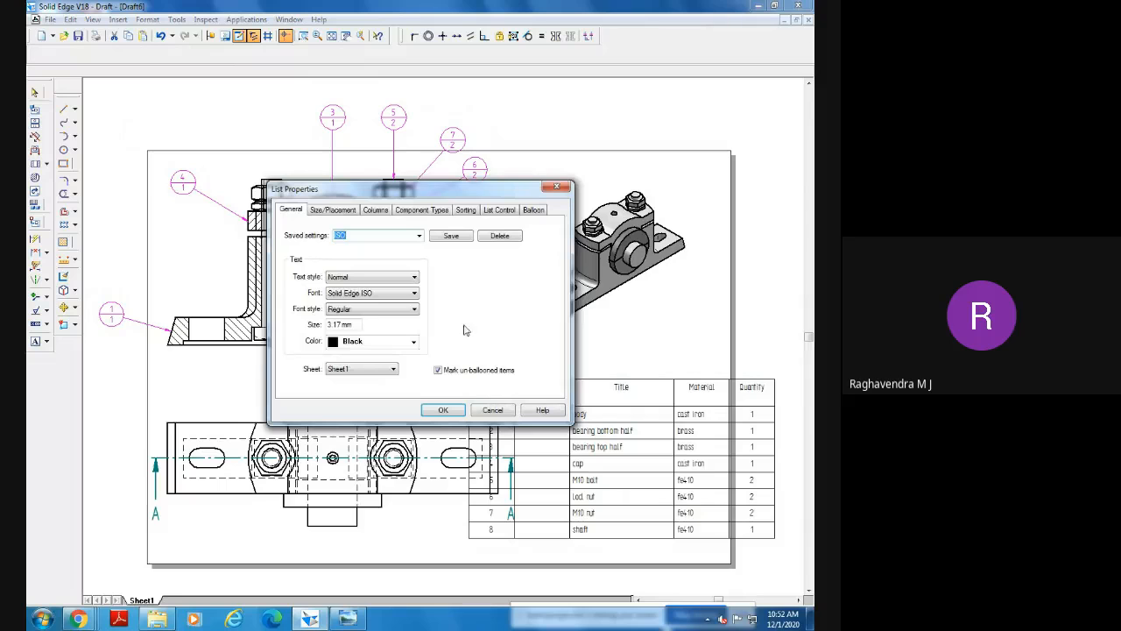
left_click_drag(456, 187, 327, 187)
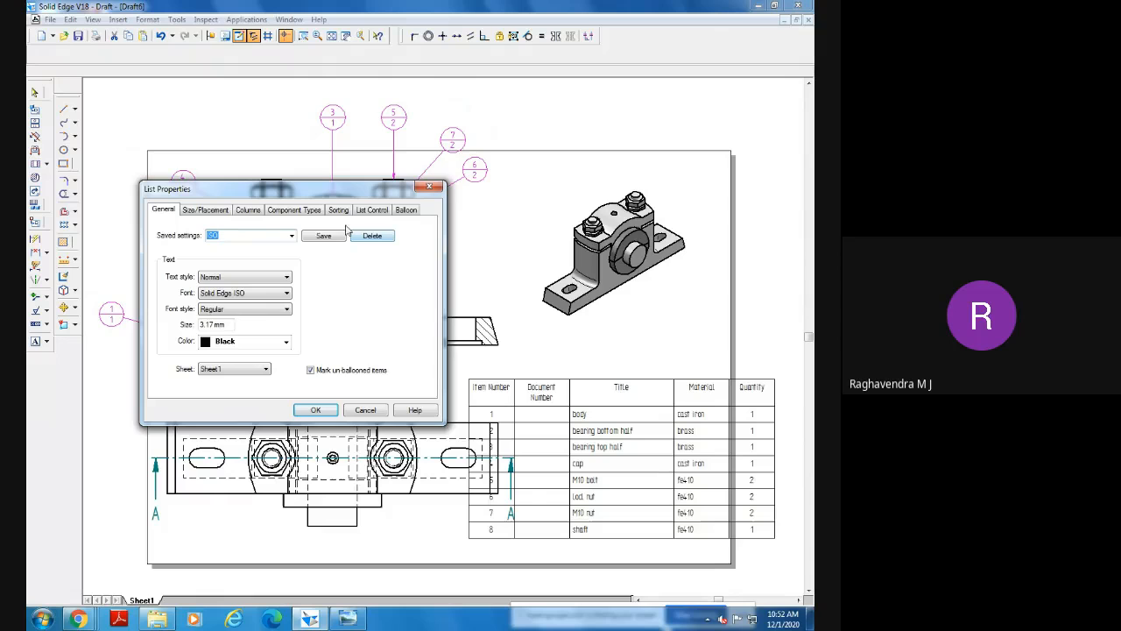
left_click(247, 211)
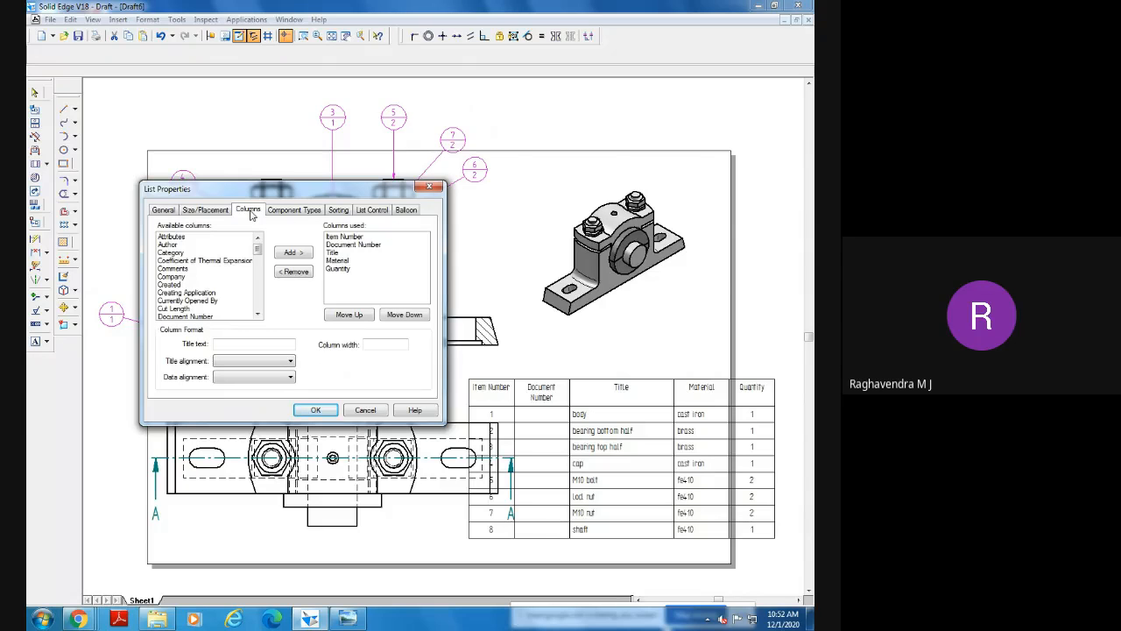
left_click(341, 245)
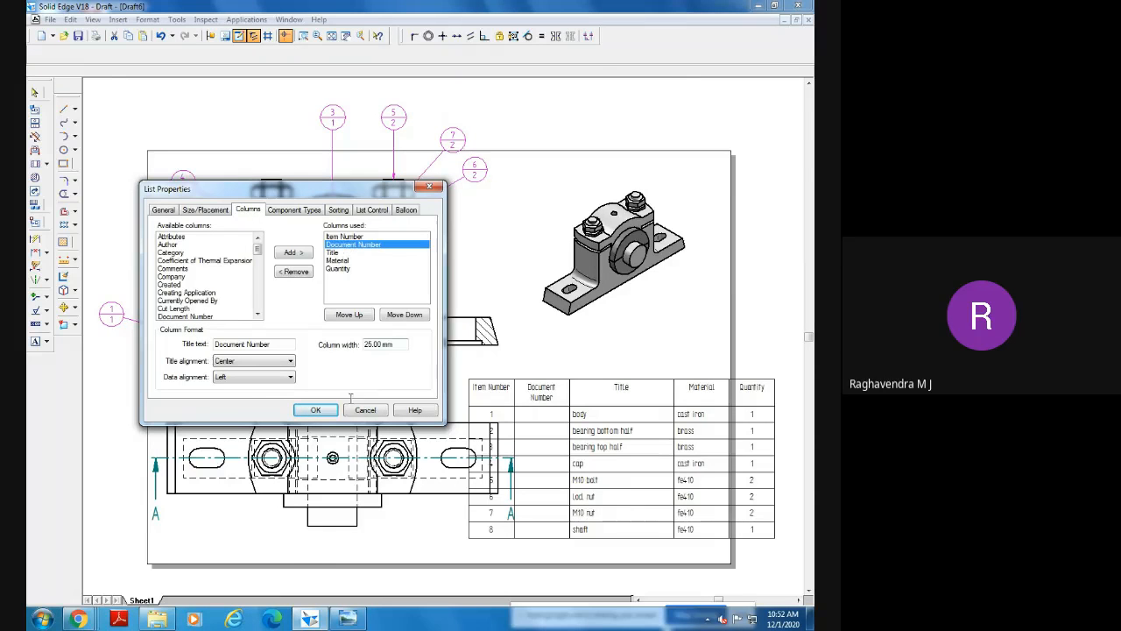
left_click(296, 272)
left_click(317, 411)
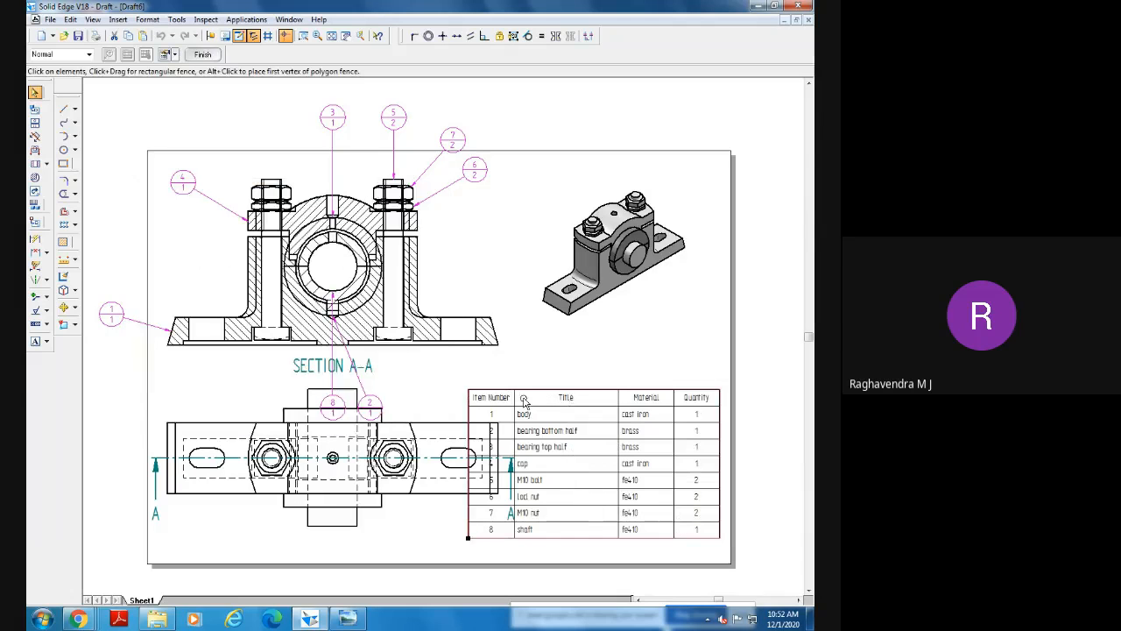
Shift the parts list clear of the top view's section arrow and pull balloon 2 away from the top view.
left_click_drag(565, 389, 613, 391)
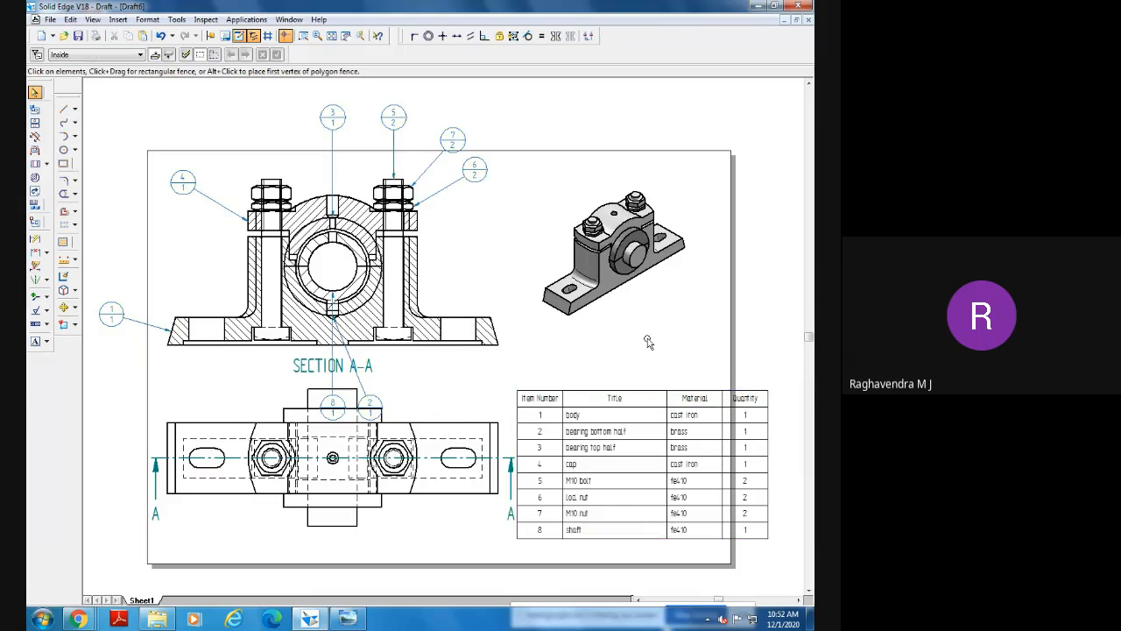
left_click(332, 37)
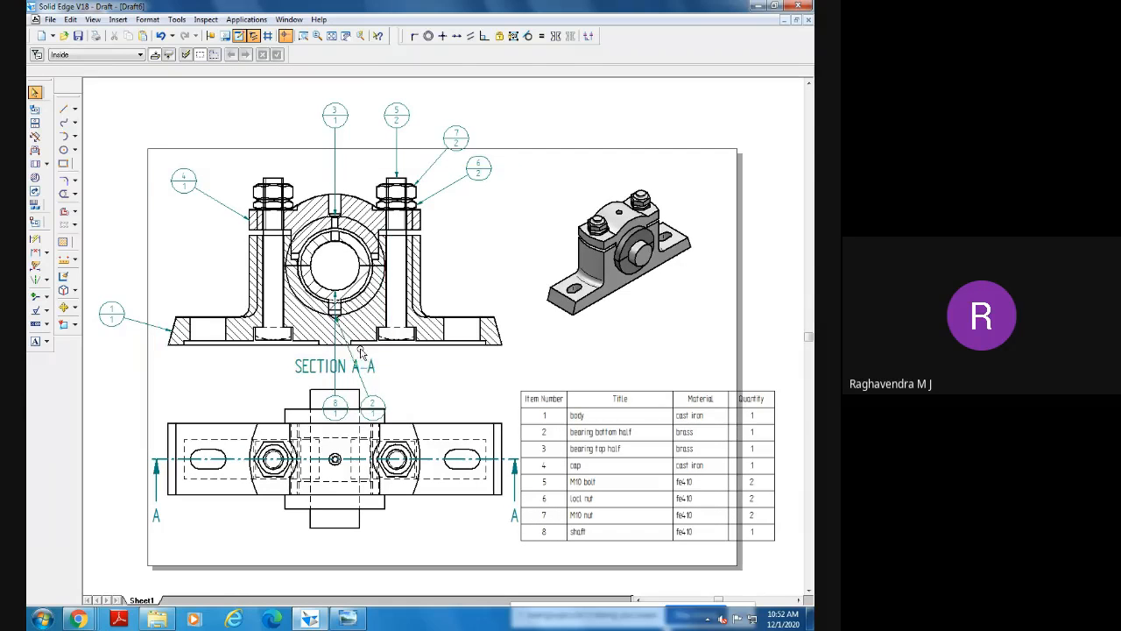
left_click_drag(365, 387, 406, 366)
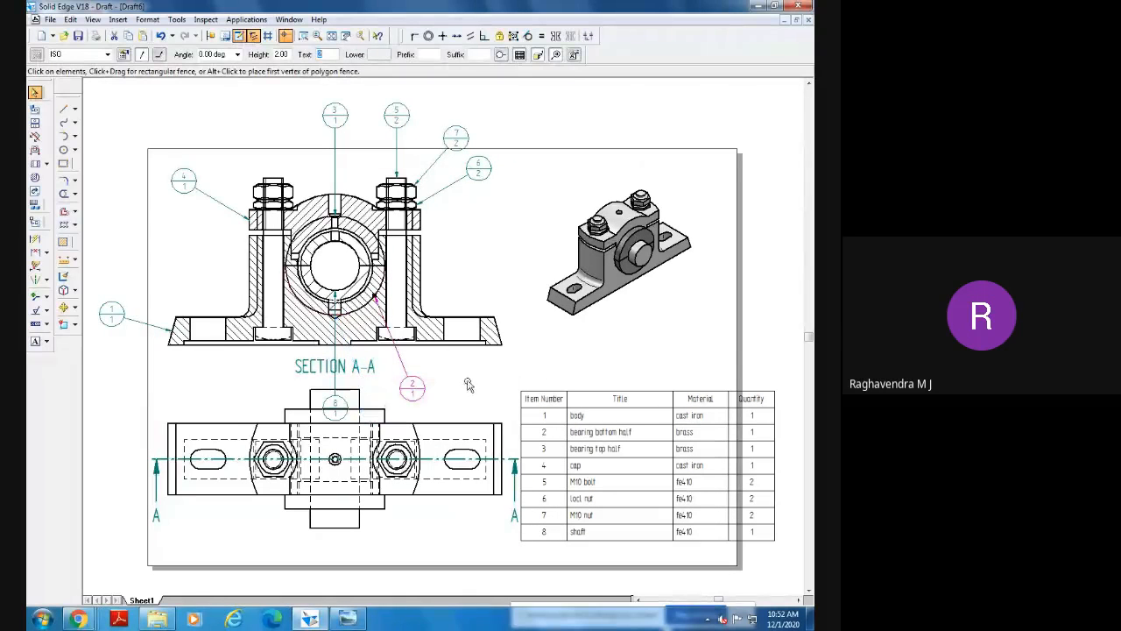
Delete the parts list and all the balloons around section view A-A and the top view.
left_click(554, 392)
key("Delete")
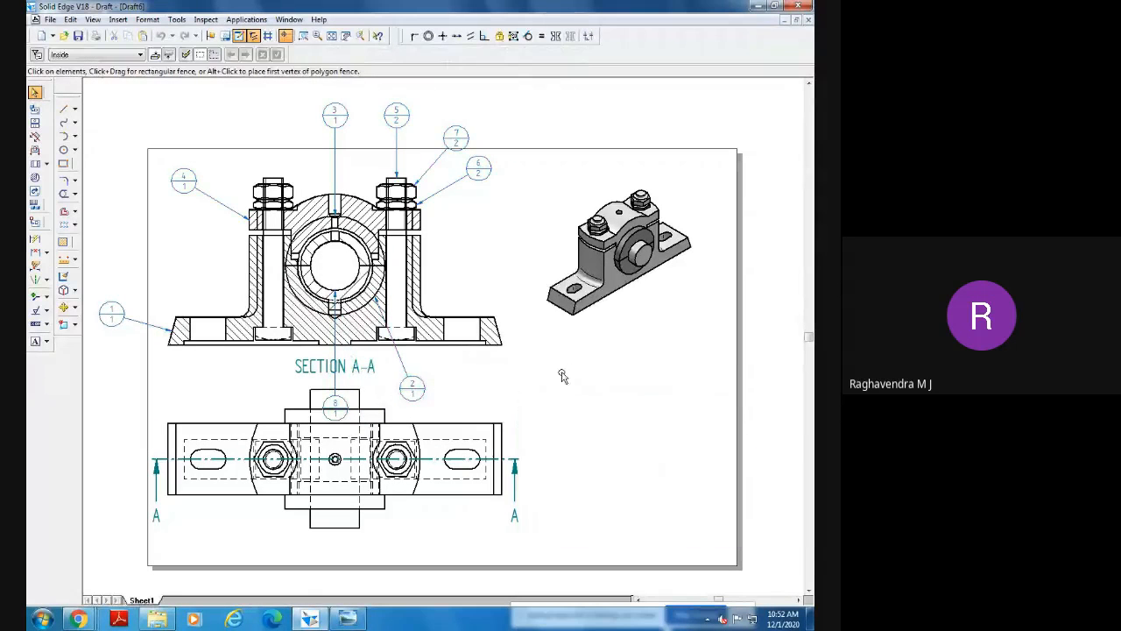
left_click(418, 386)
key("Delete")
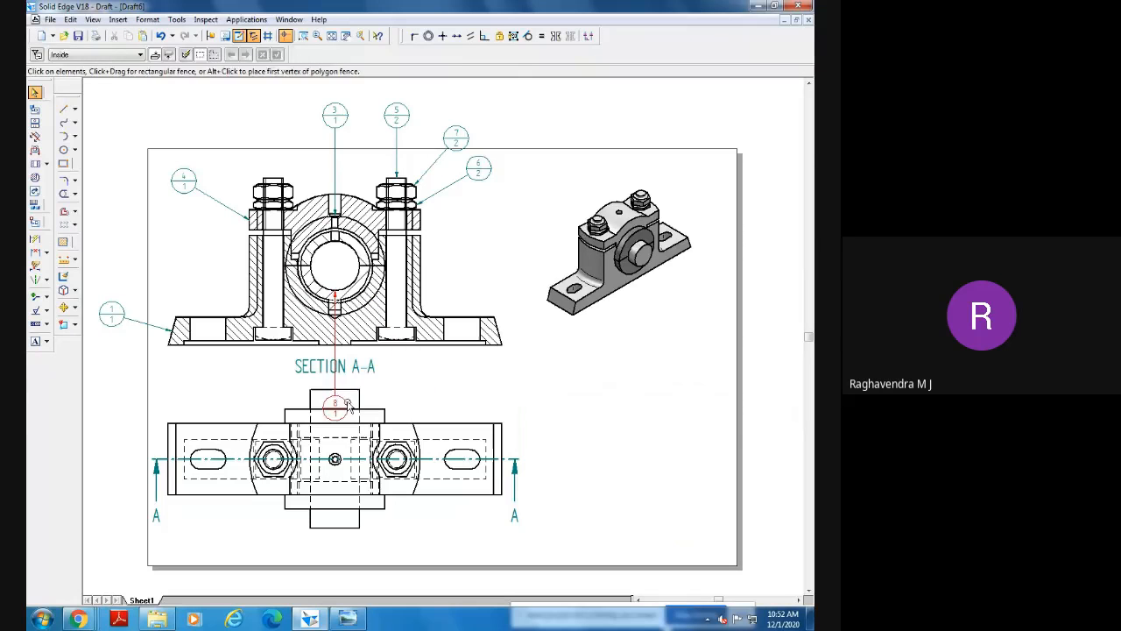
left_click(348, 405)
key("Delete")
left_click(127, 322)
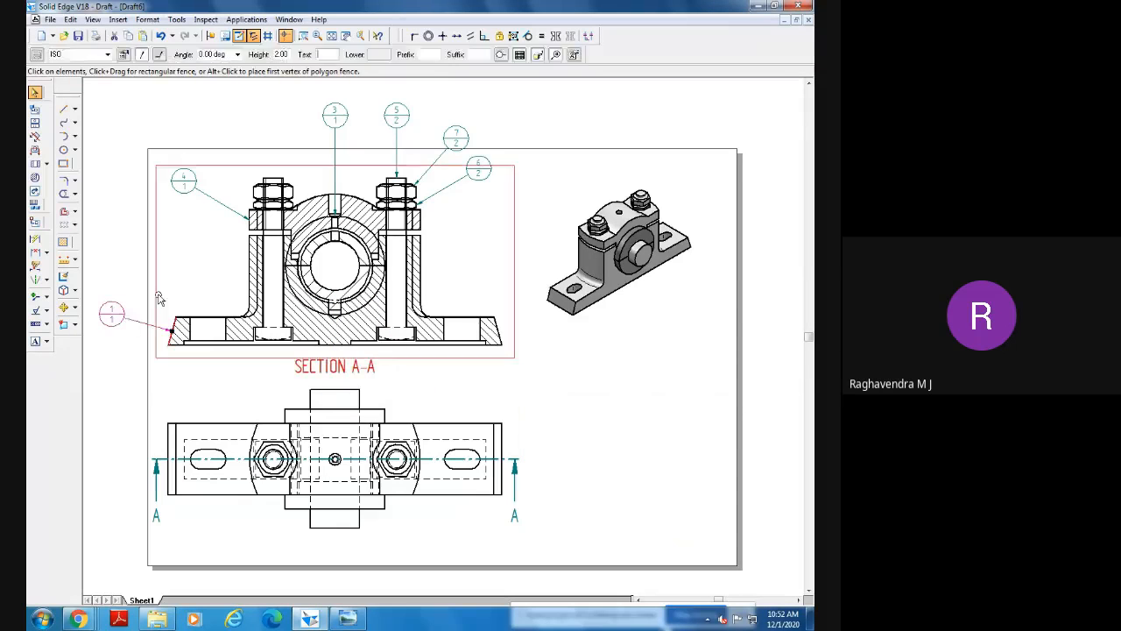
key("Delete")
left_click(186, 191)
key("Delete")
left_click(336, 144)
key("Delete")
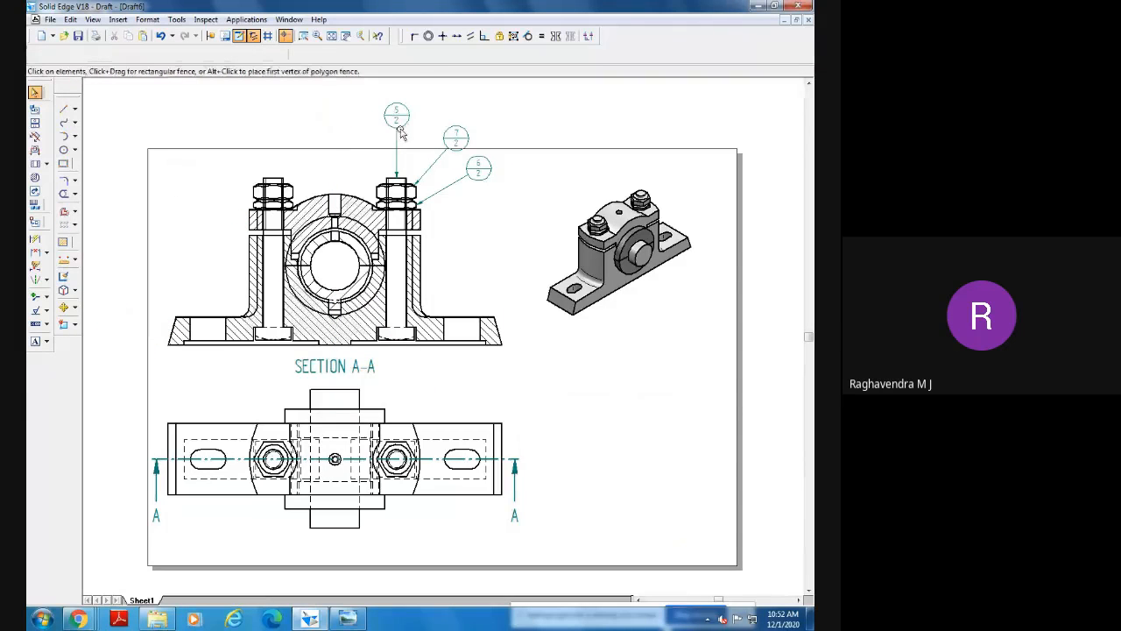
left_click(387, 128)
key("Delete")
left_click(454, 138)
key("Delete")
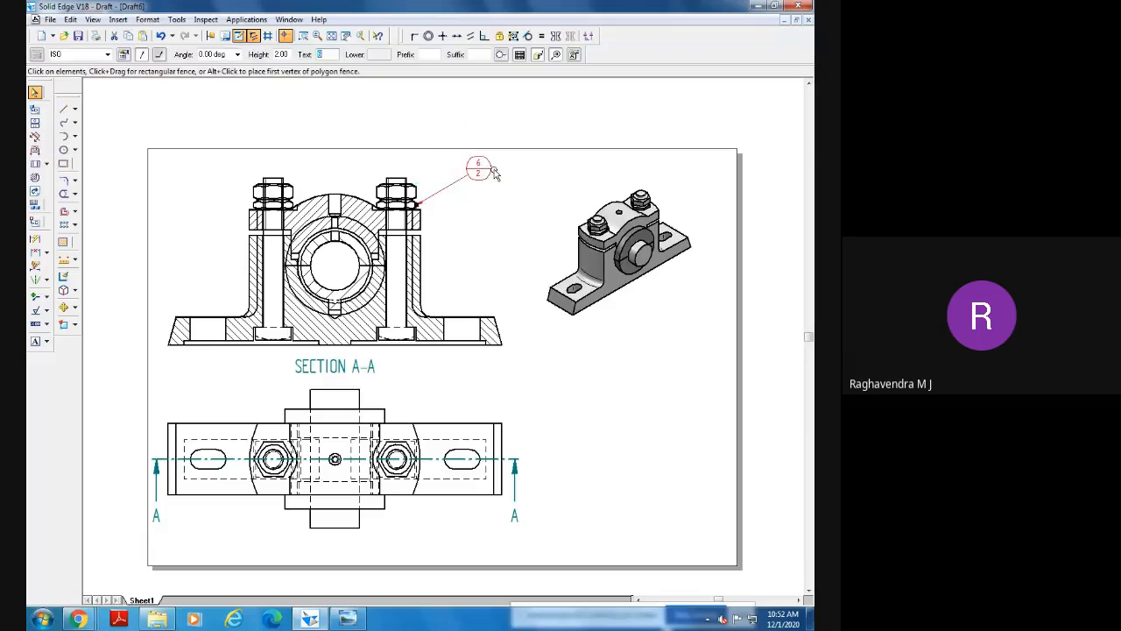
left_click(493, 173)
key("Delete")
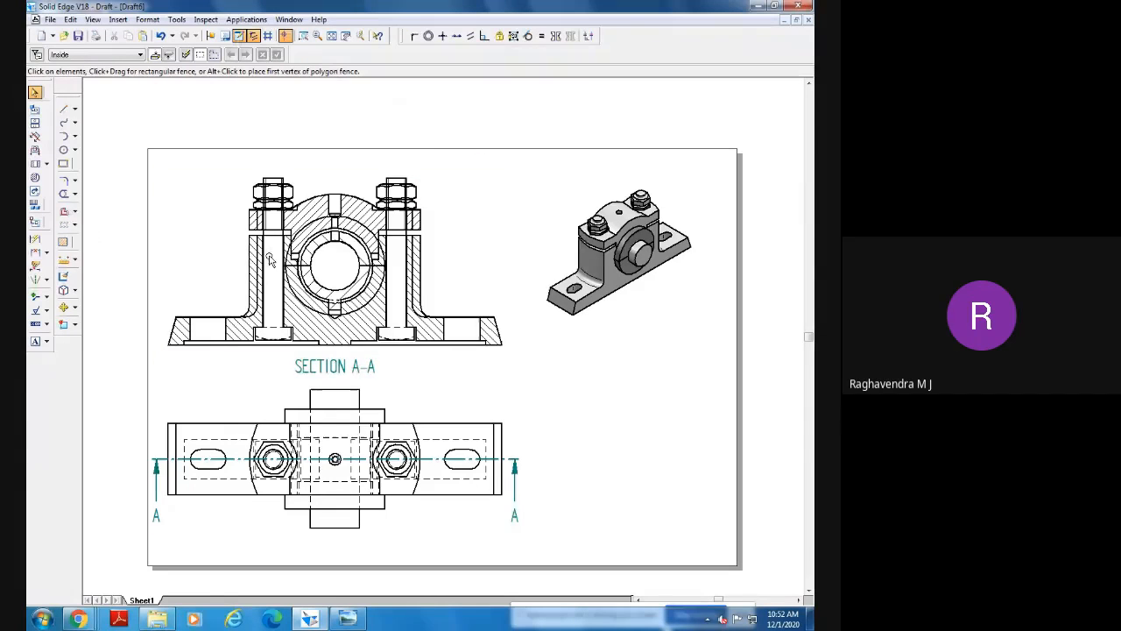
Create a parts list without automatic balloons for section view A-A and move it below the pictorial view.
left_click(34, 204)
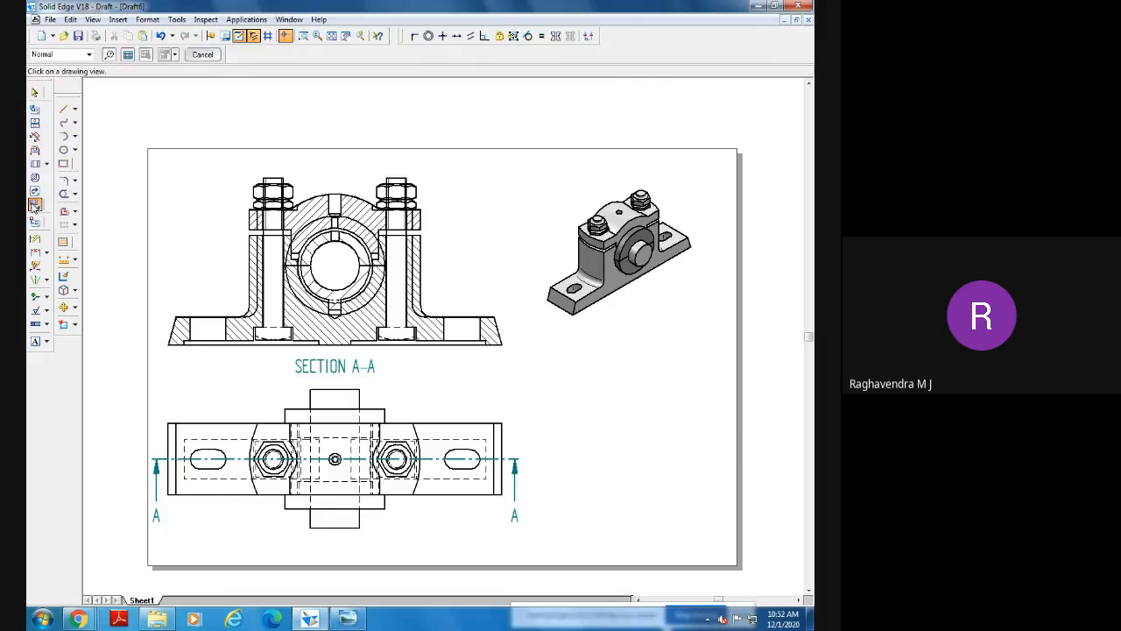
left_click(277, 275)
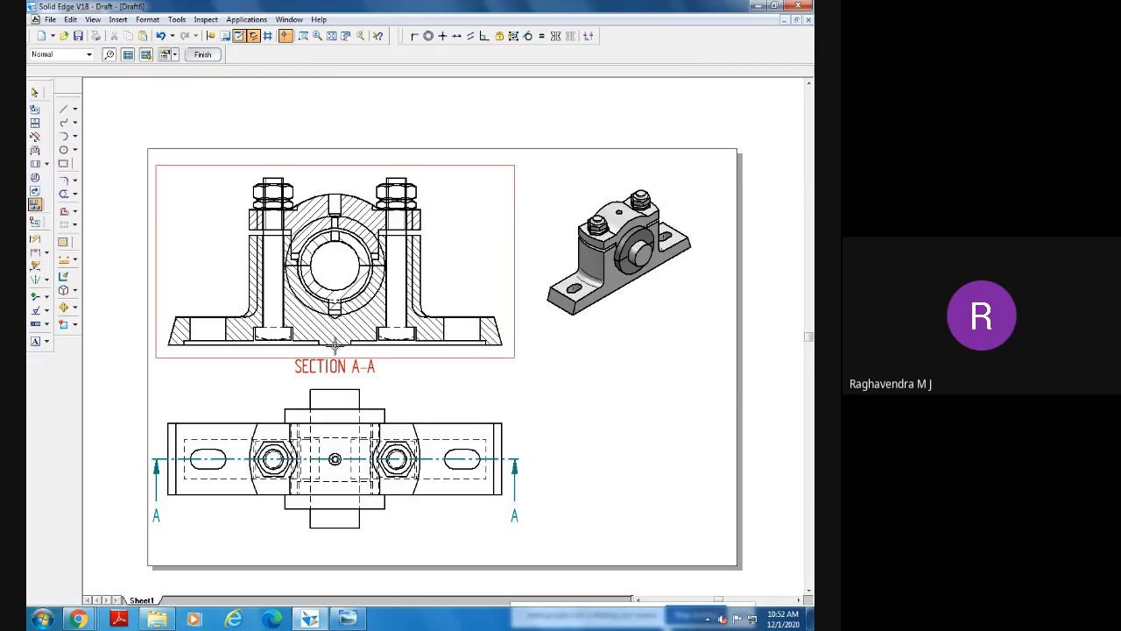
left_click(109, 56)
left_click(202, 55)
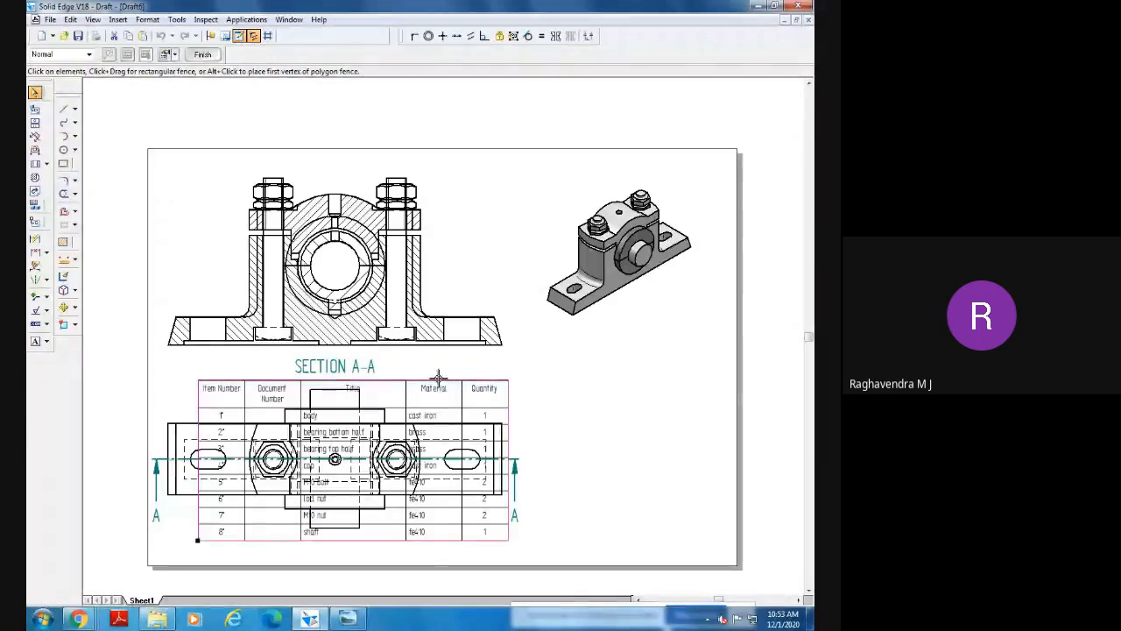
left_click_drag(438, 371, 758, 386)
Remove the Document Number column from the new parts list.
right_click(663, 424)
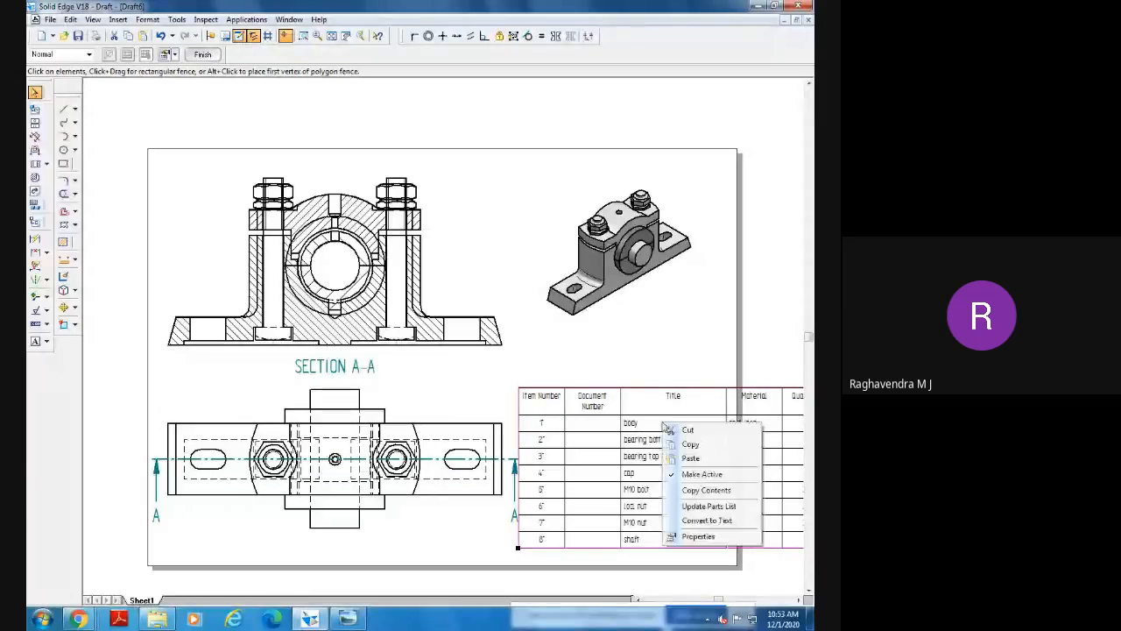
left_click(701, 535)
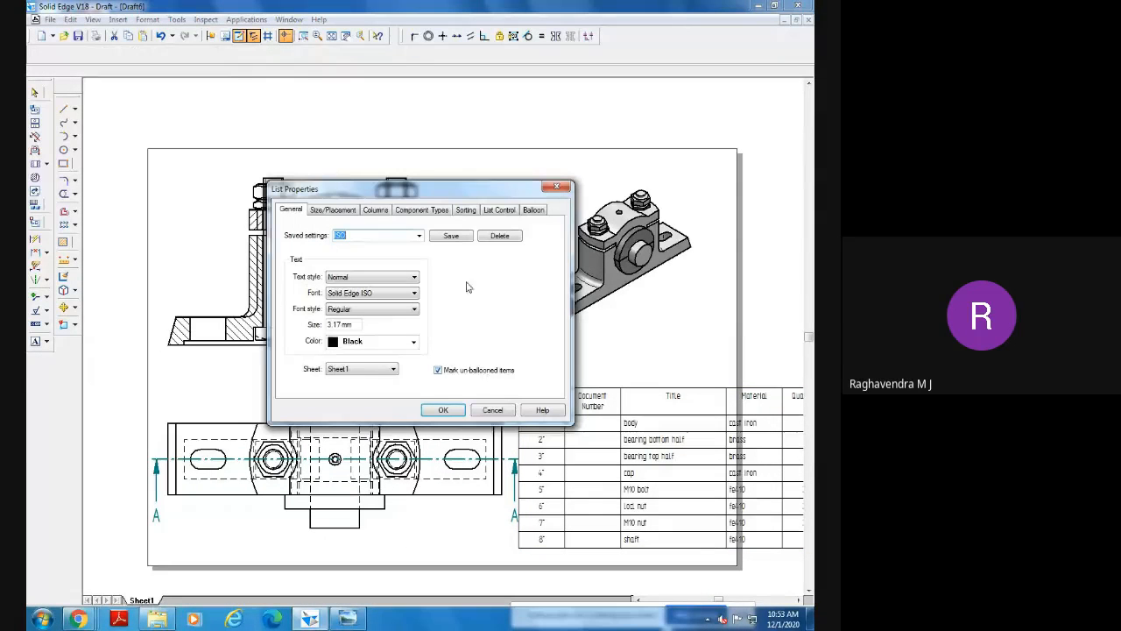
left_click(374, 210)
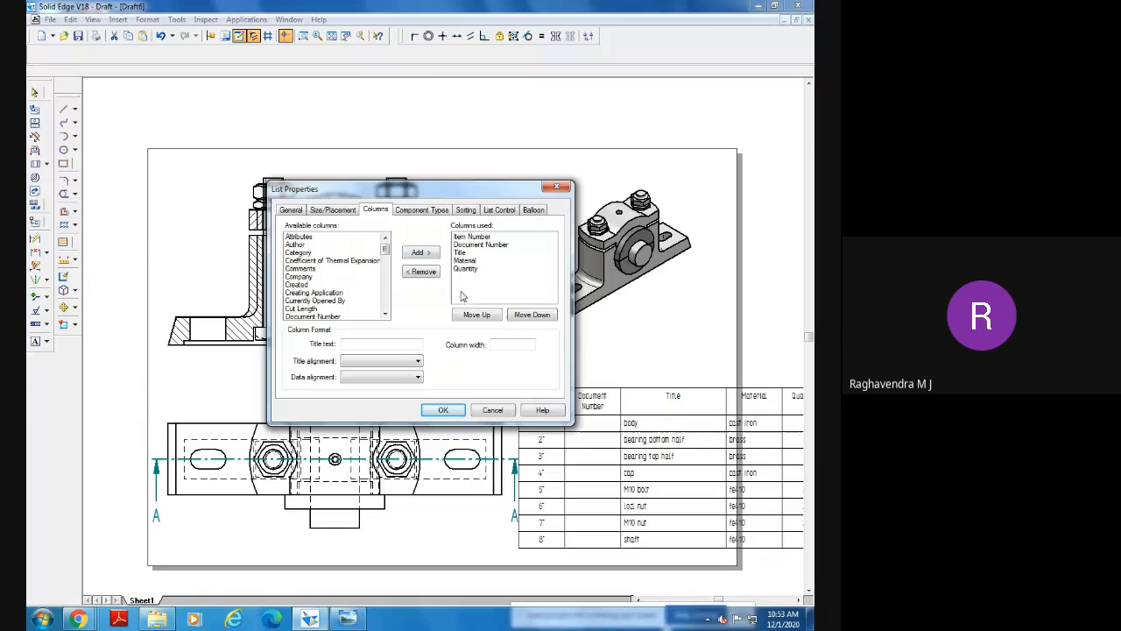
left_click(480, 244)
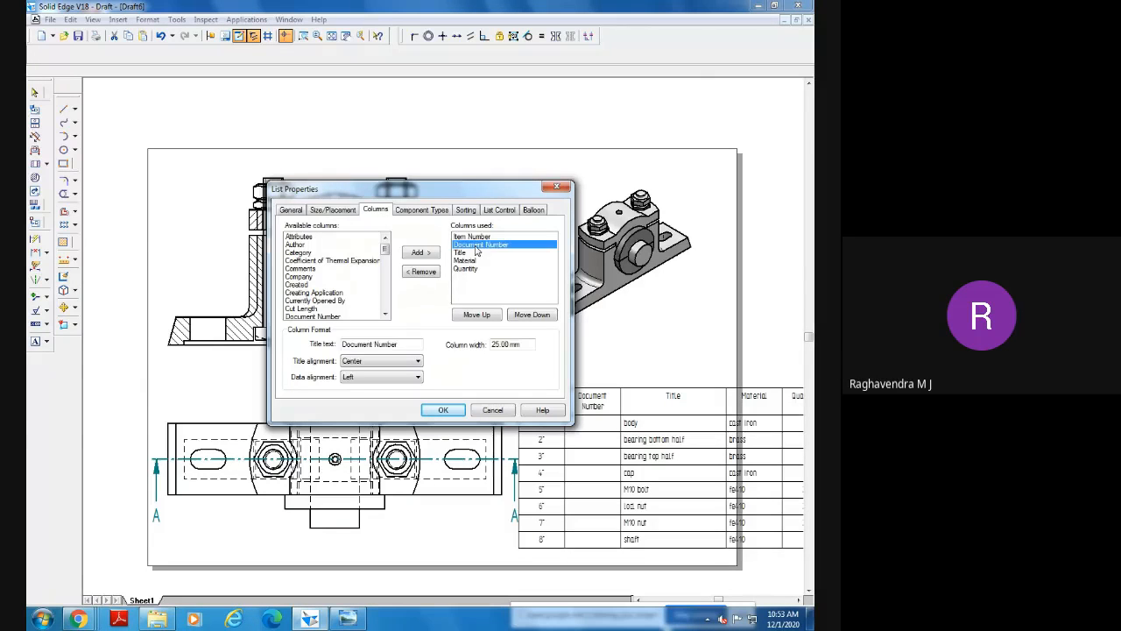
left_click(423, 272)
left_click(443, 410)
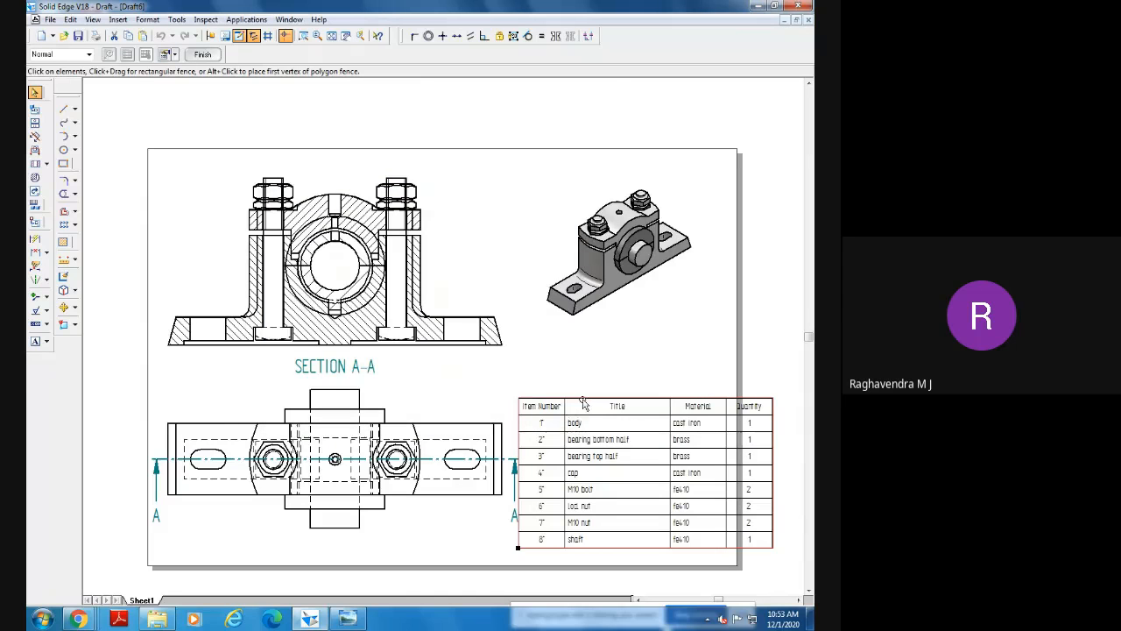
left_click(618, 368)
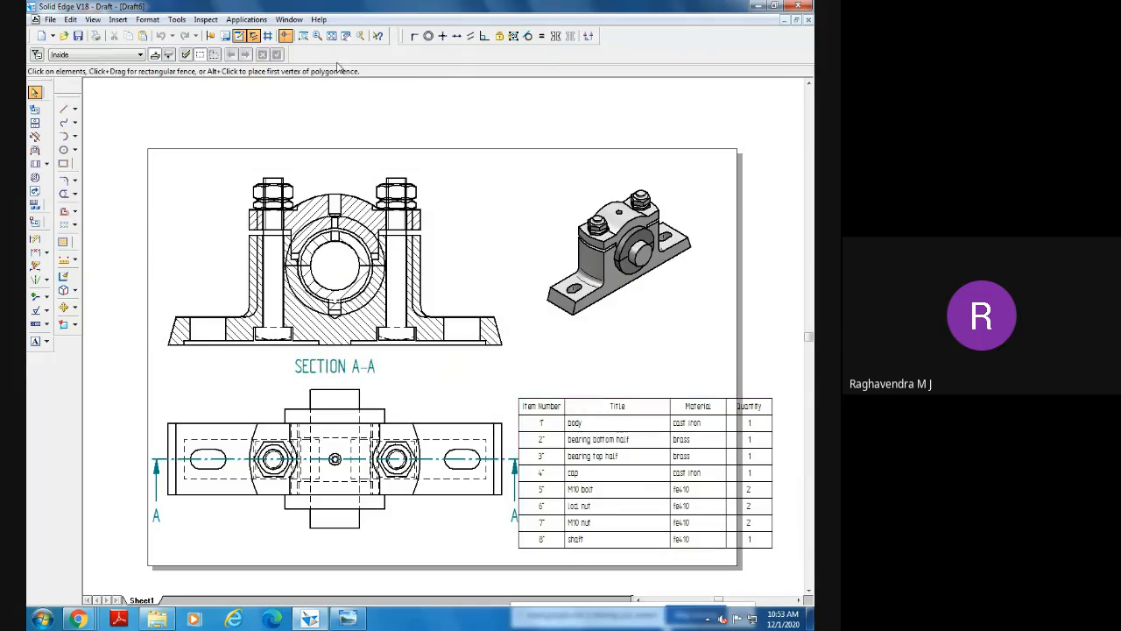
Review the parts list's placement, column, component type, sorting, list control and balloon properties without changing them.
left_click(332, 37)
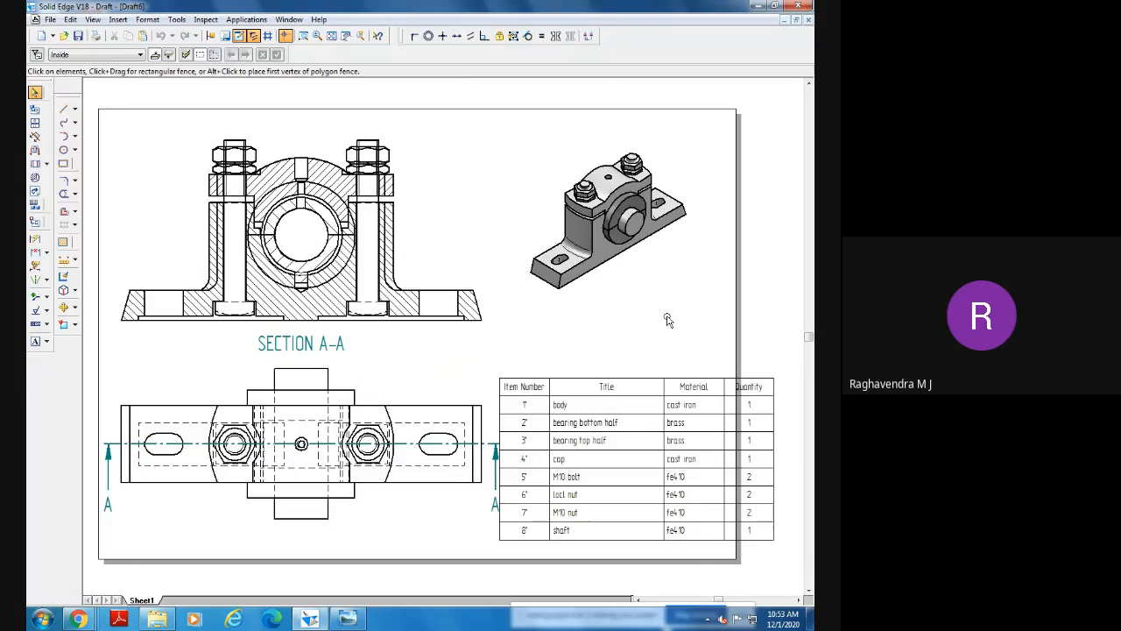
left_click(618, 423)
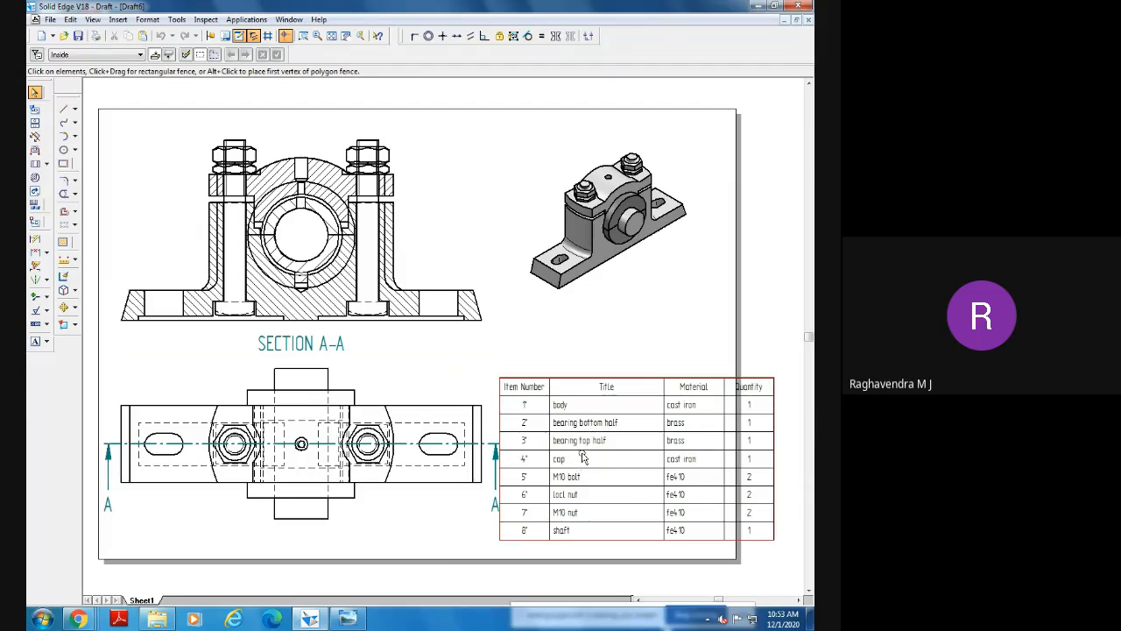
right_click(582, 378)
left_click(617, 496)
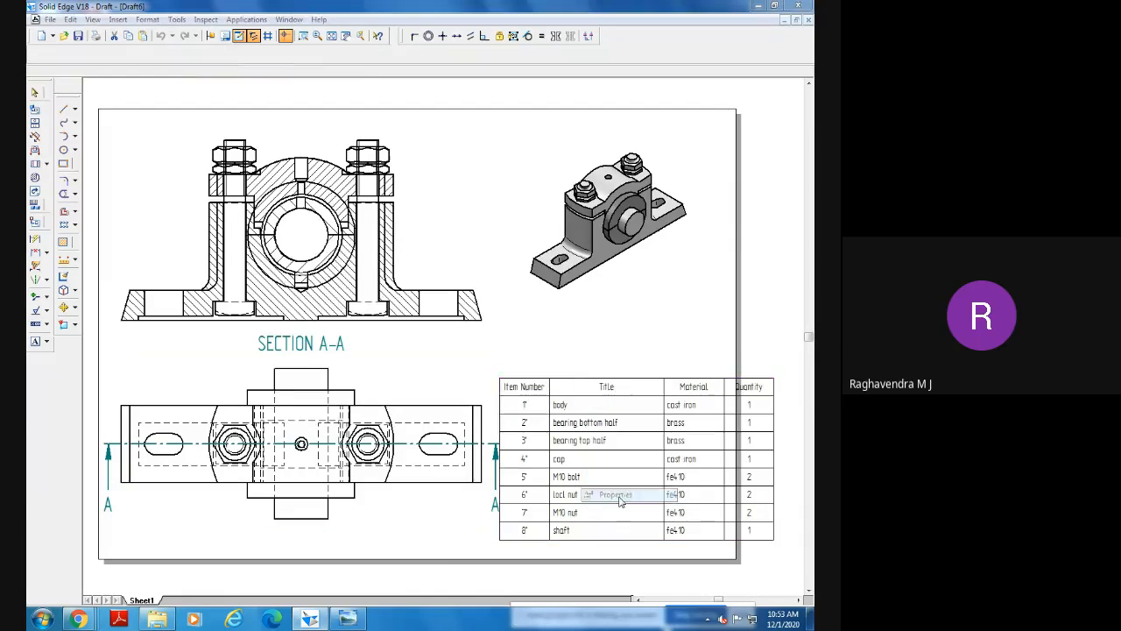
left_click(341, 211)
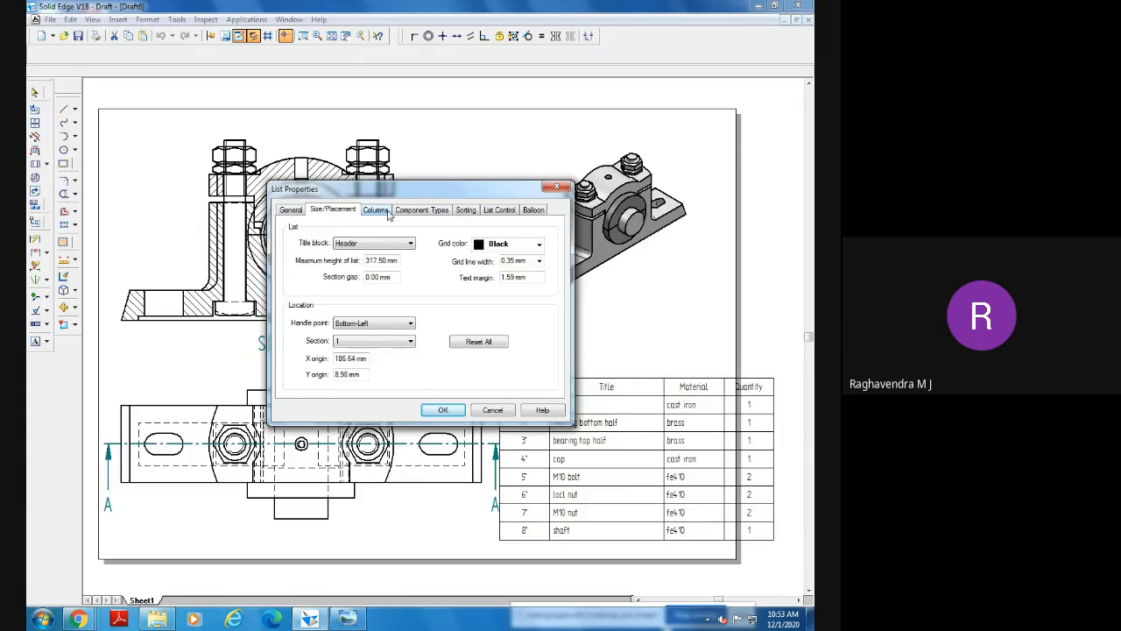
left_click(377, 211)
left_click(421, 211)
left_click(465, 210)
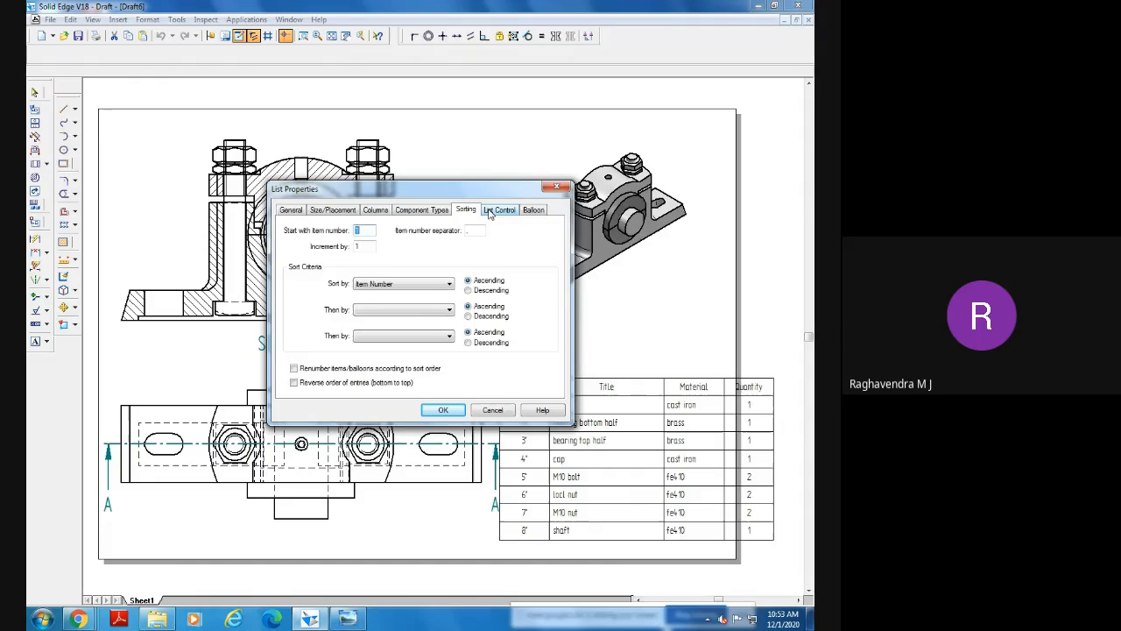
left_click(498, 210)
left_click(534, 210)
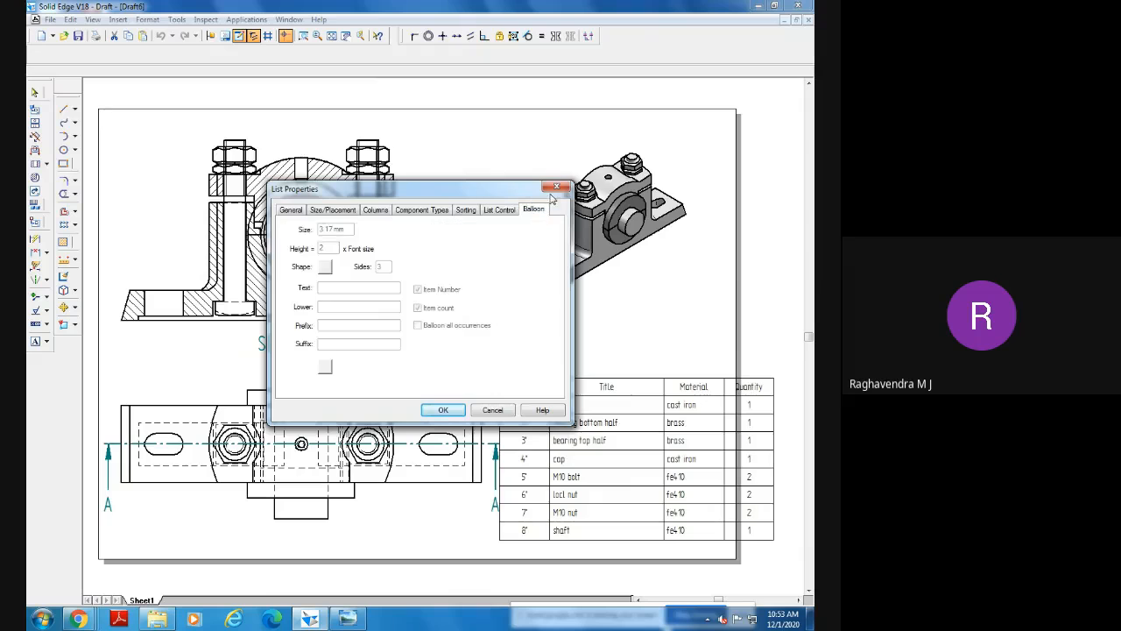
left_click(557, 187)
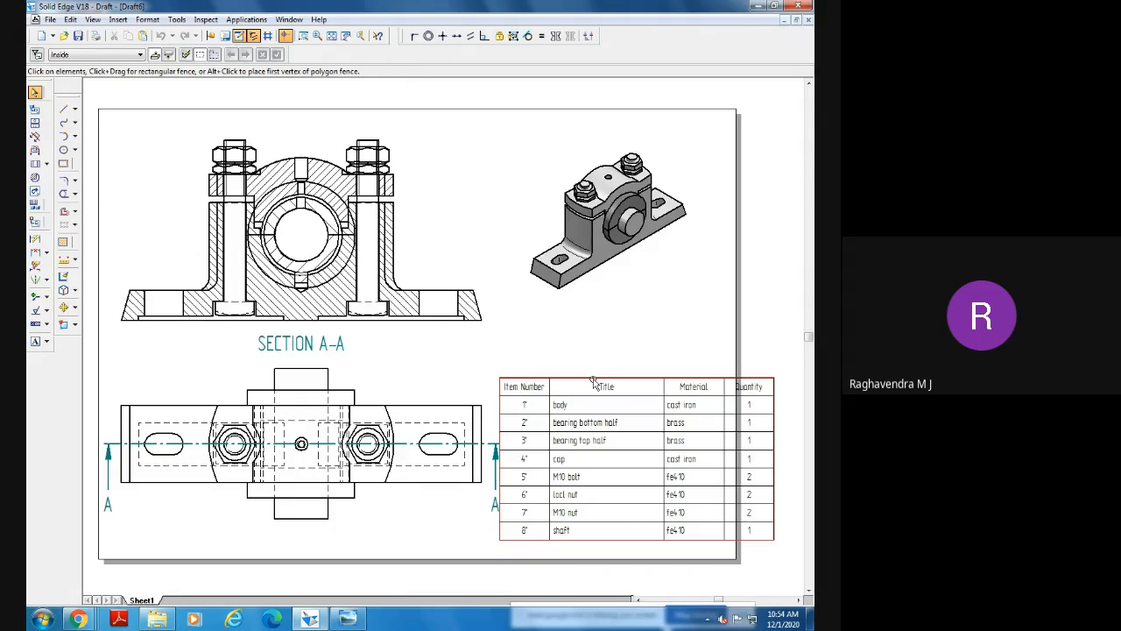
Swap the parts list and pictorial view, placing the list inside the sheet beside section A-A and the pictorial view beside the top view.
left_click_drag(595, 381, 560, 116)
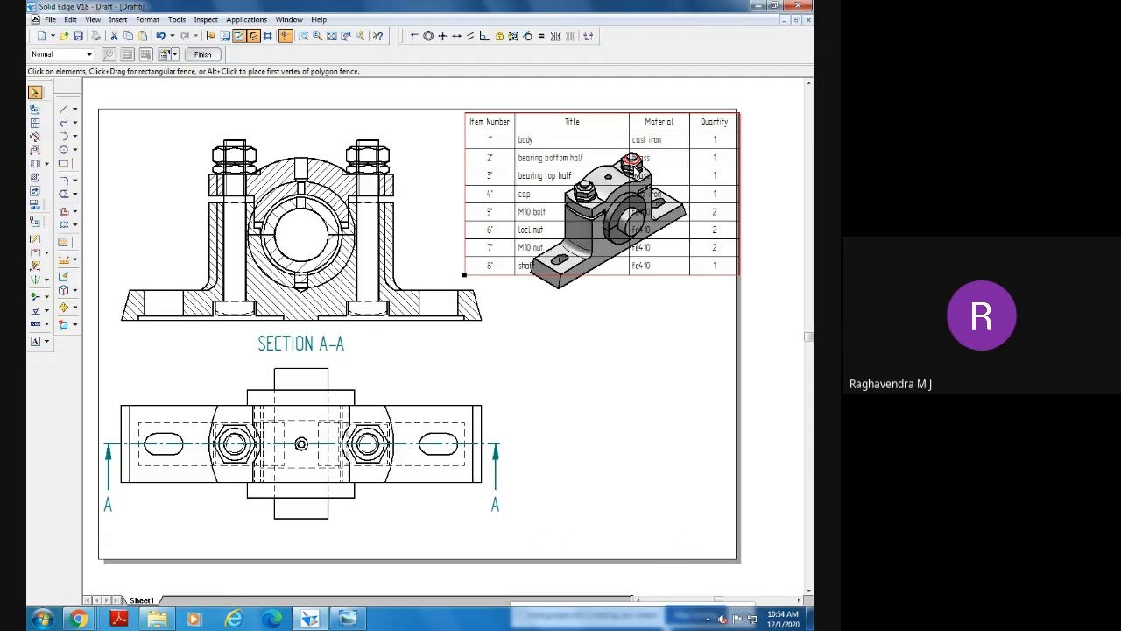
left_click(679, 358)
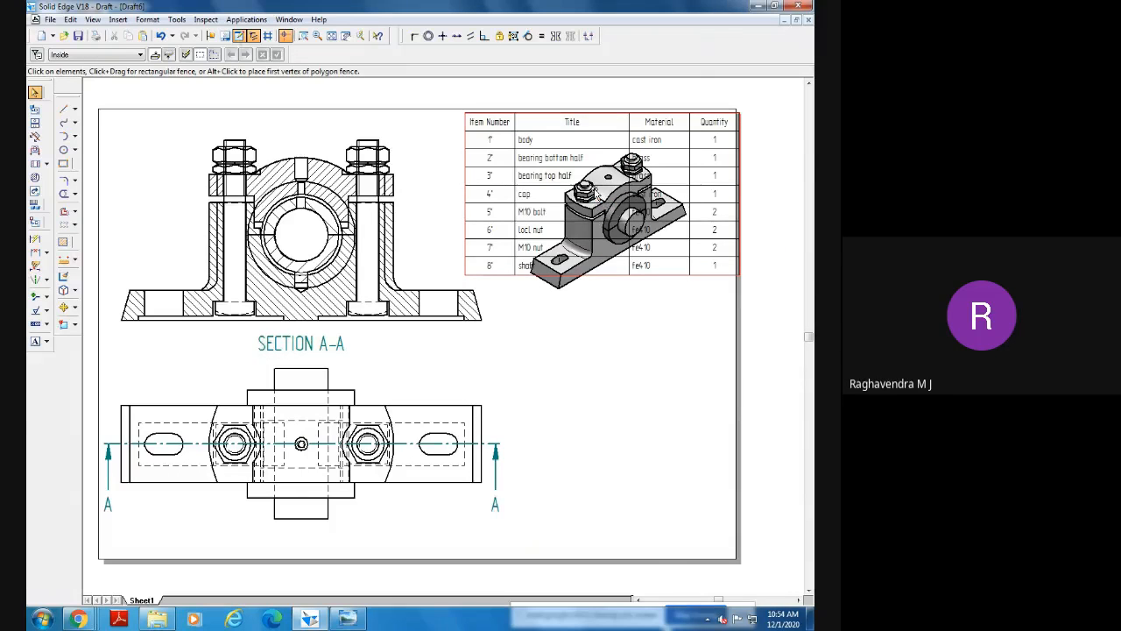
left_click(553, 117)
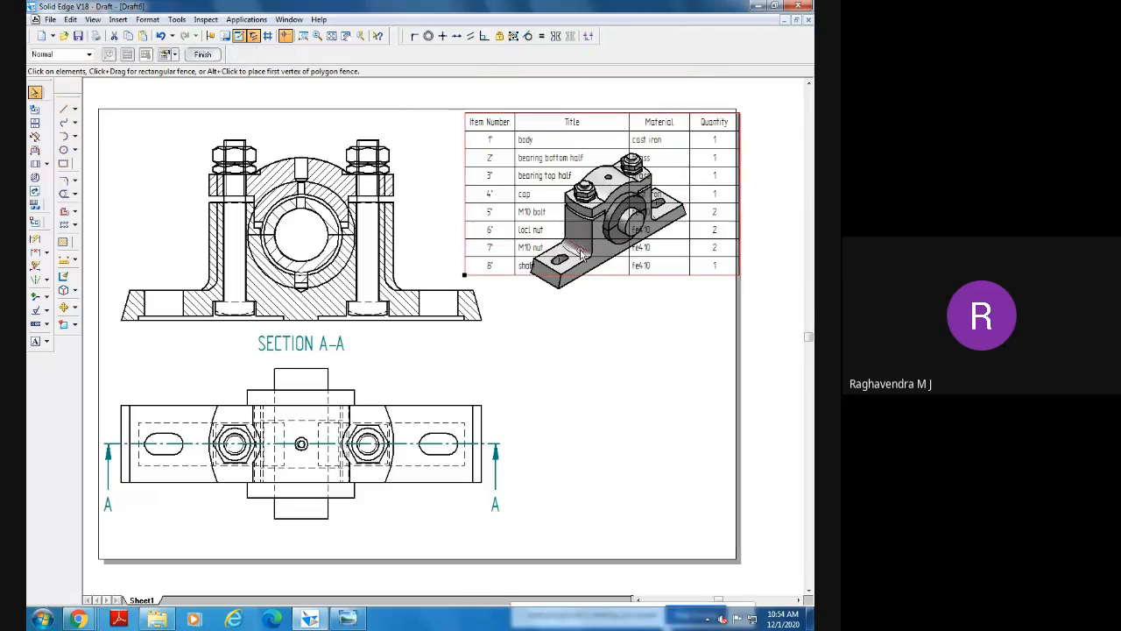
left_click_drag(582, 295, 565, 482)
left_click(618, 313)
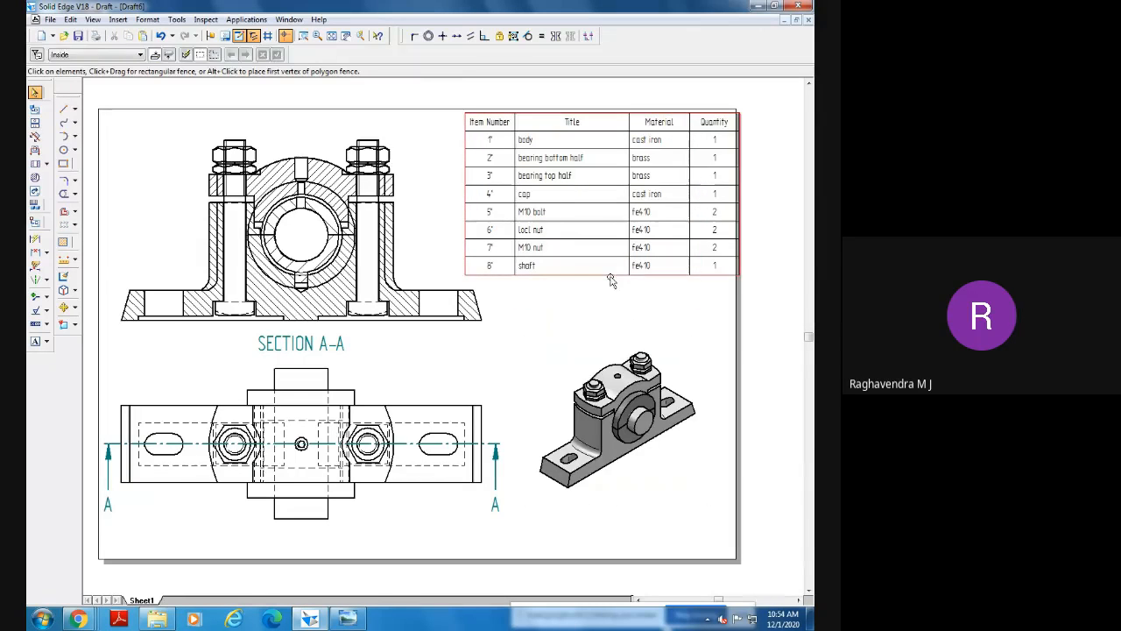
left_click_drag(610, 280, 584, 284)
left_click(606, 323)
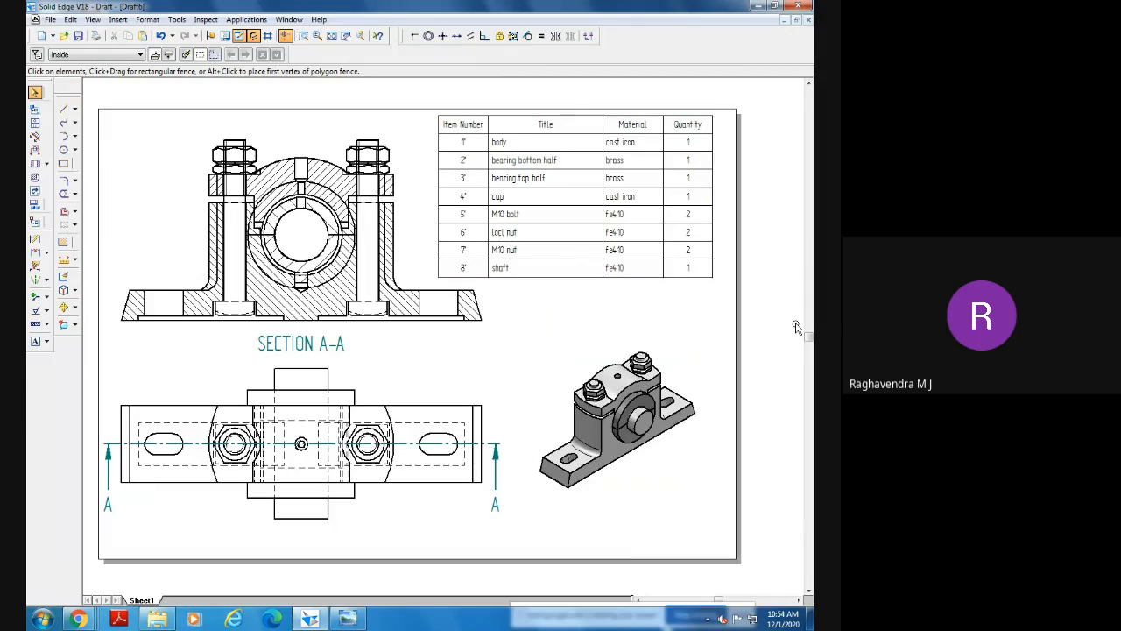
Save the drawing as "2d drawing - plummer block" in the plummer block folder.
key("ctrl+s")
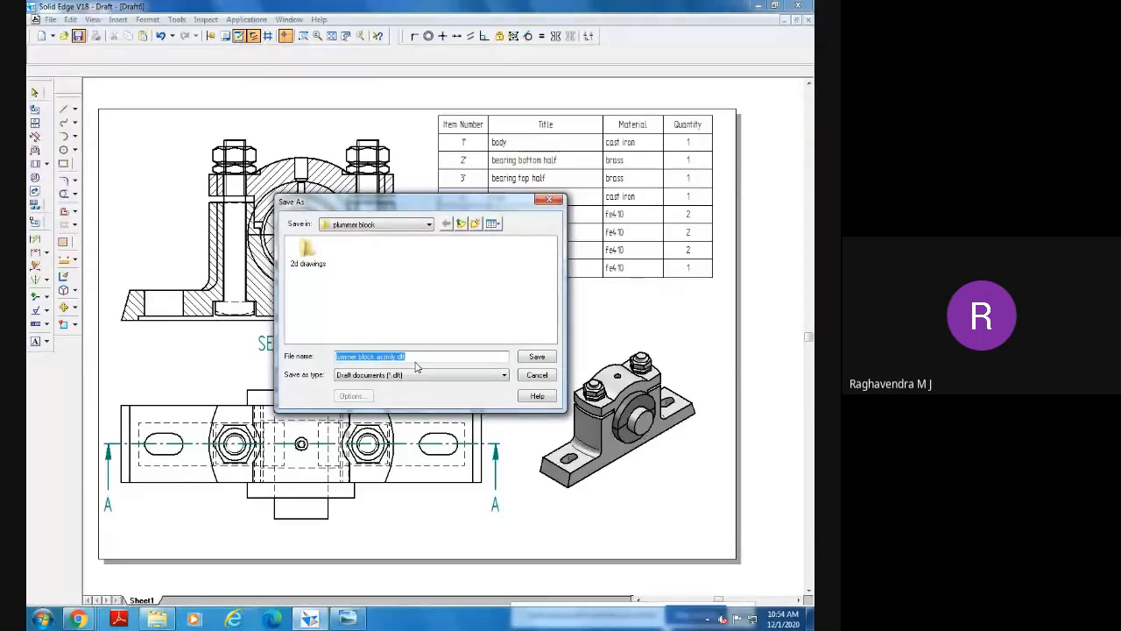
type("2")
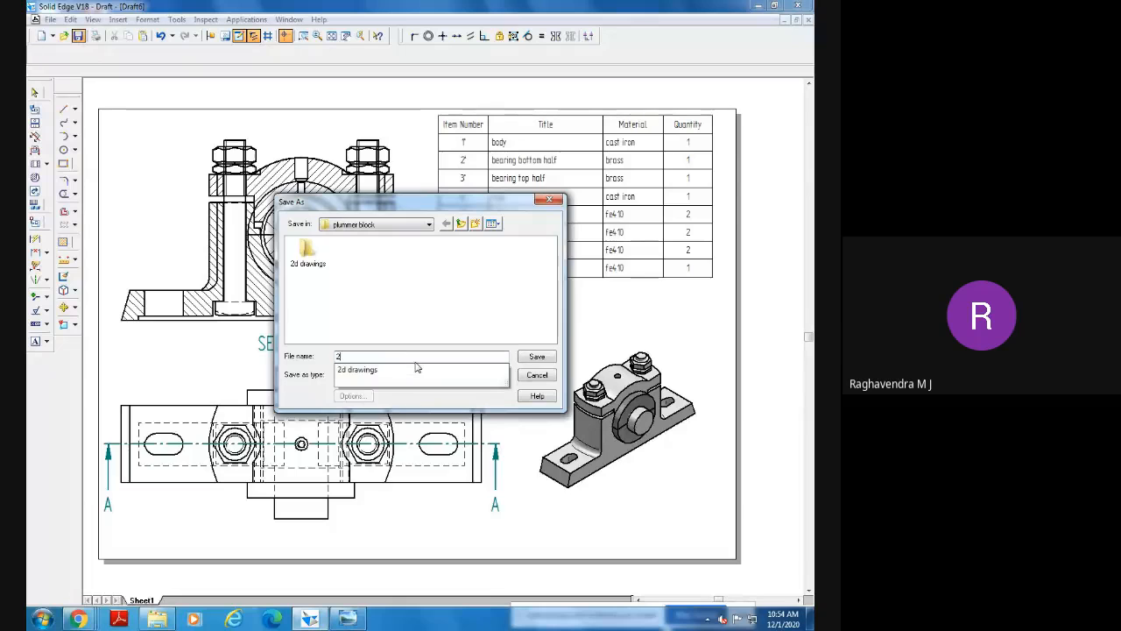
type("d drawi")
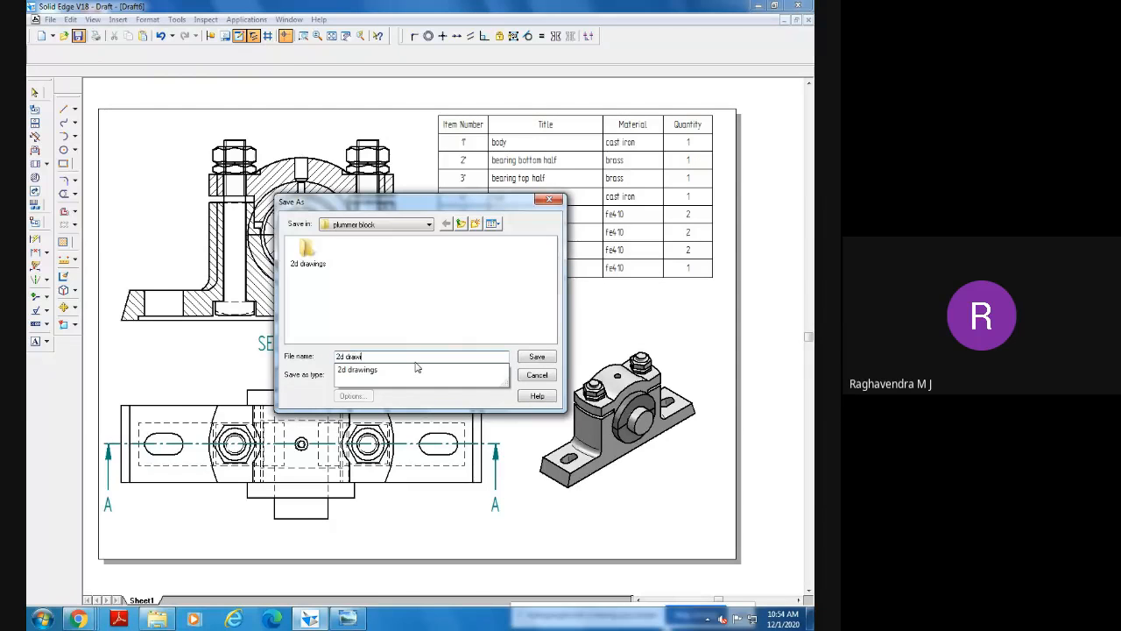
type("ng")
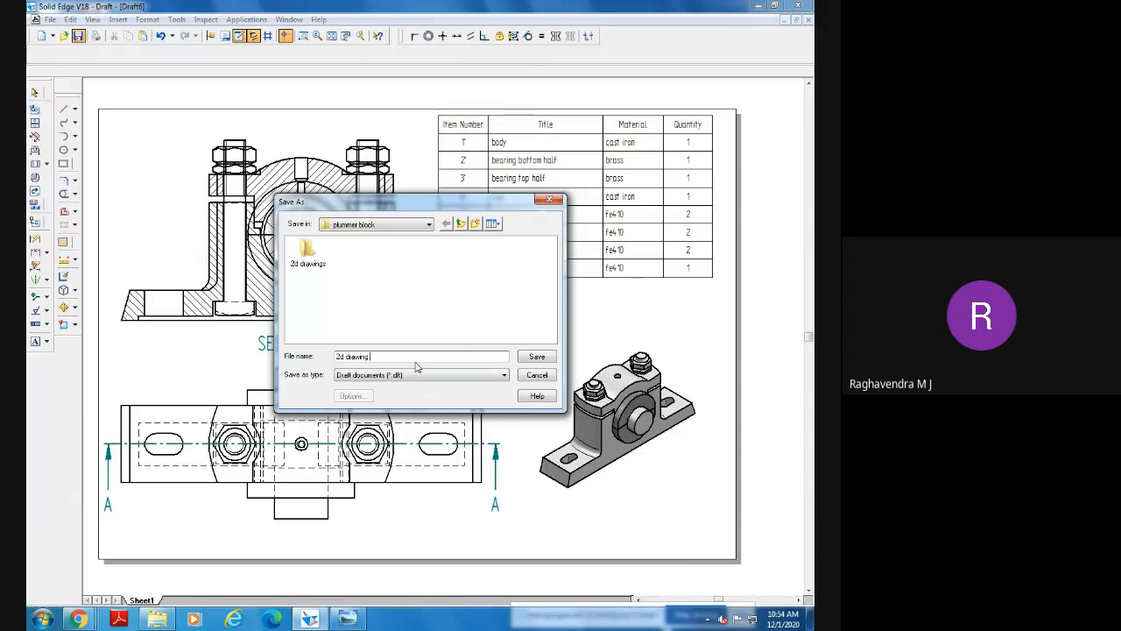
type(" - plumme")
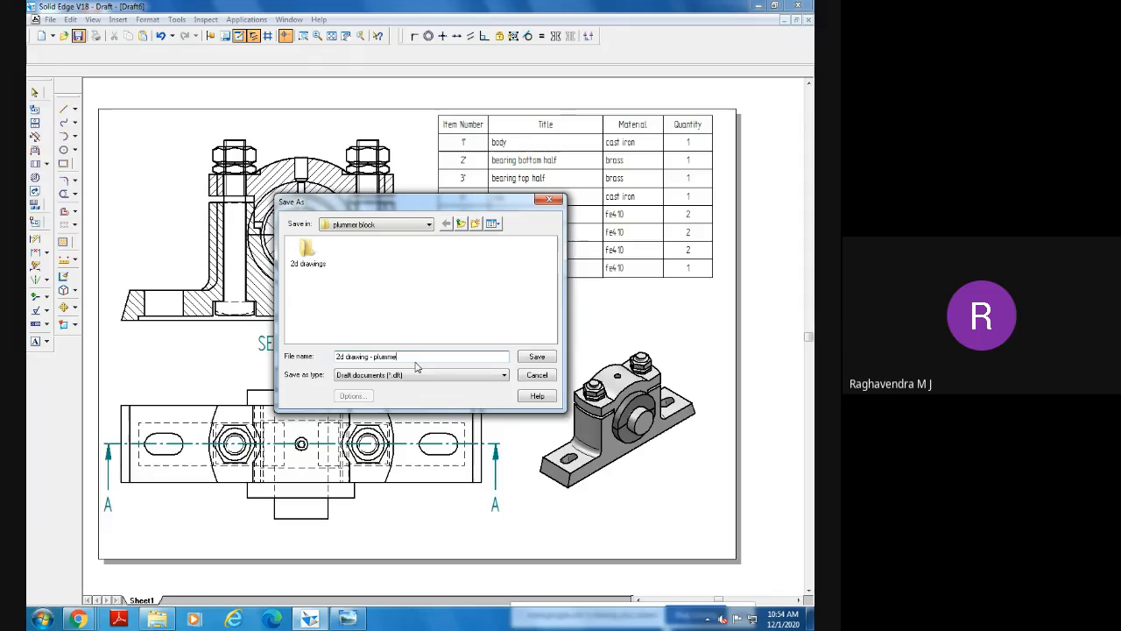
type("r blo")
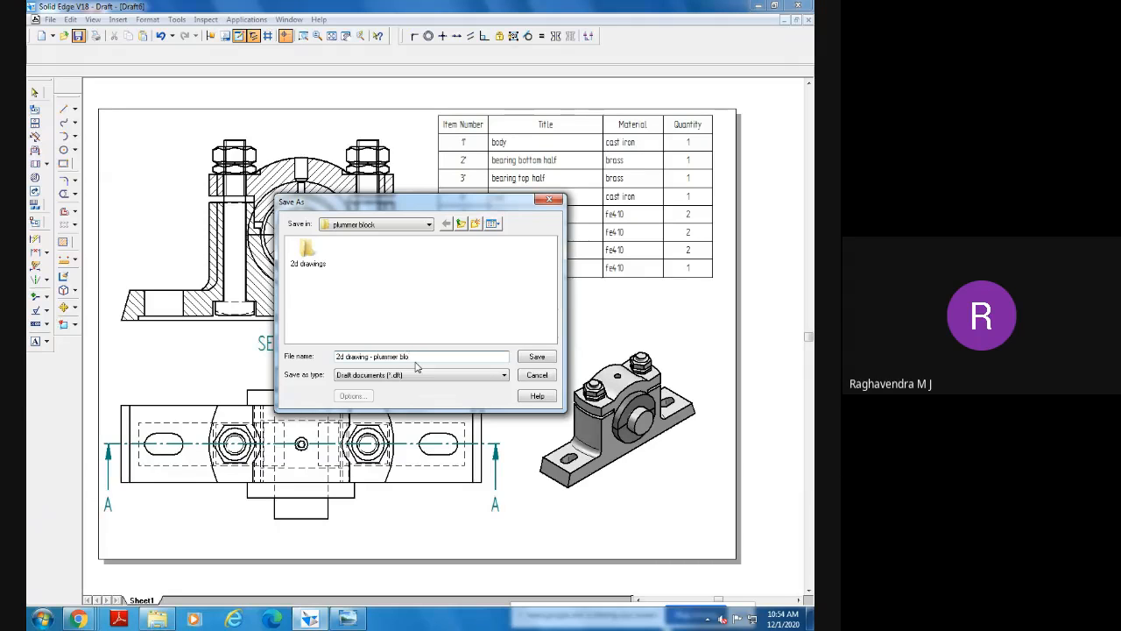
type("ck")
left_click(535, 358)
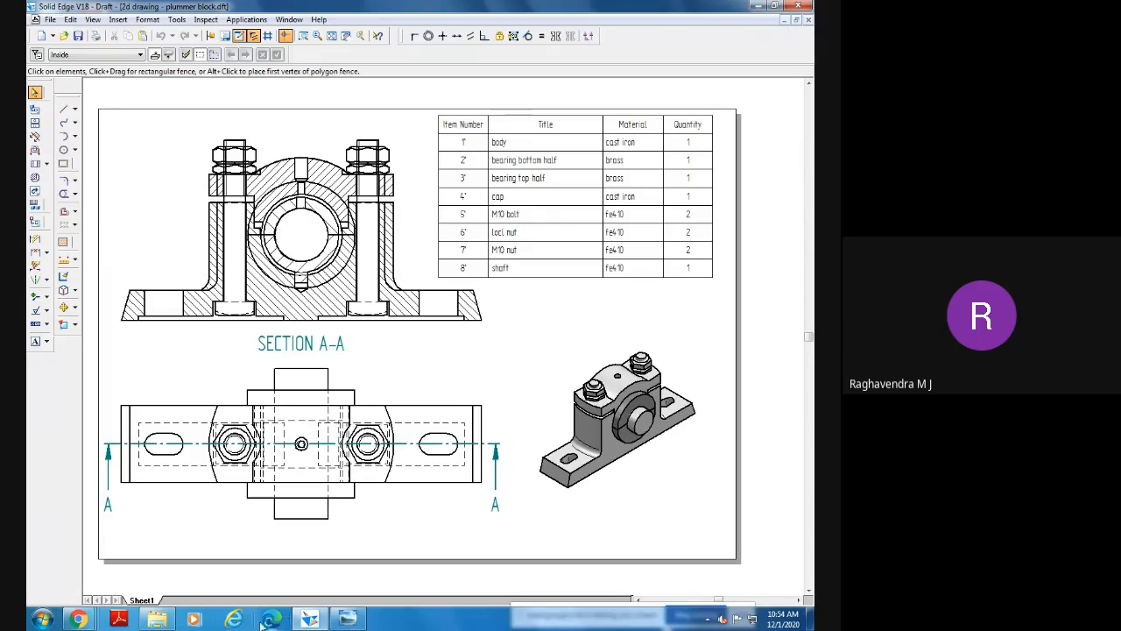
Switch to the Google Meet call in Chrome and open its additional meeting options.
mouse_move(79, 618)
left_click(104, 567)
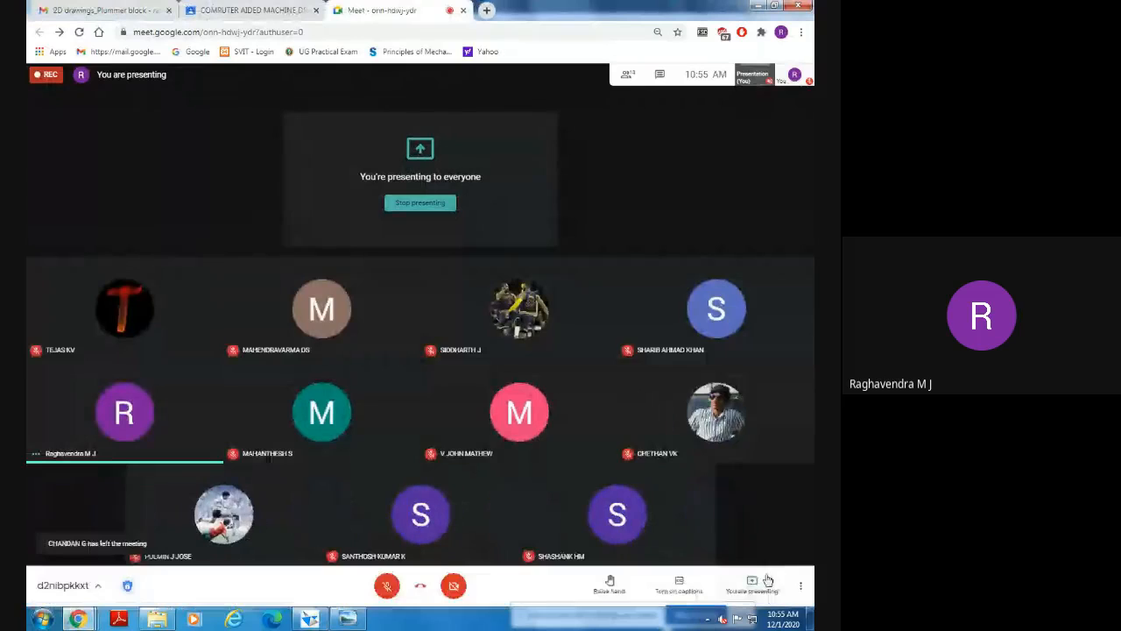
left_click(798, 585)
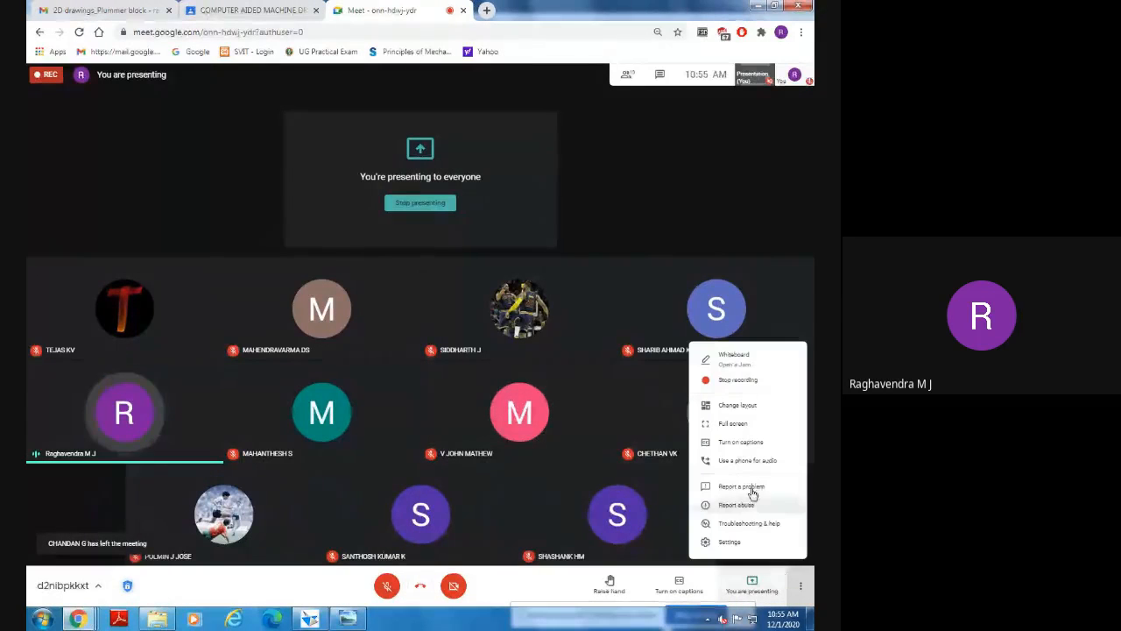